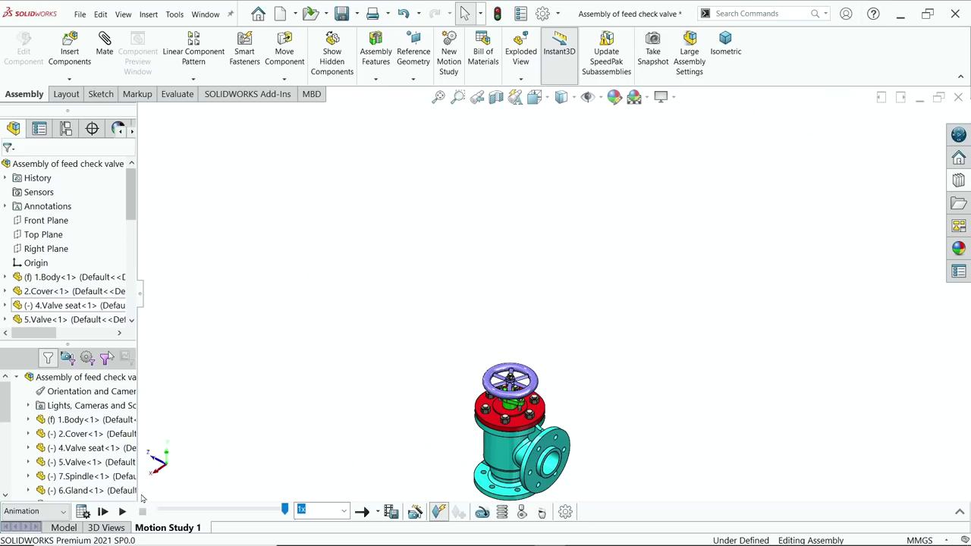
# - Play the feed check valve assembly's motion study, then switch to the reference drawing in Photos
pyautogui.click(122, 511)
pyautogui.scroll(-5, 515, 431)
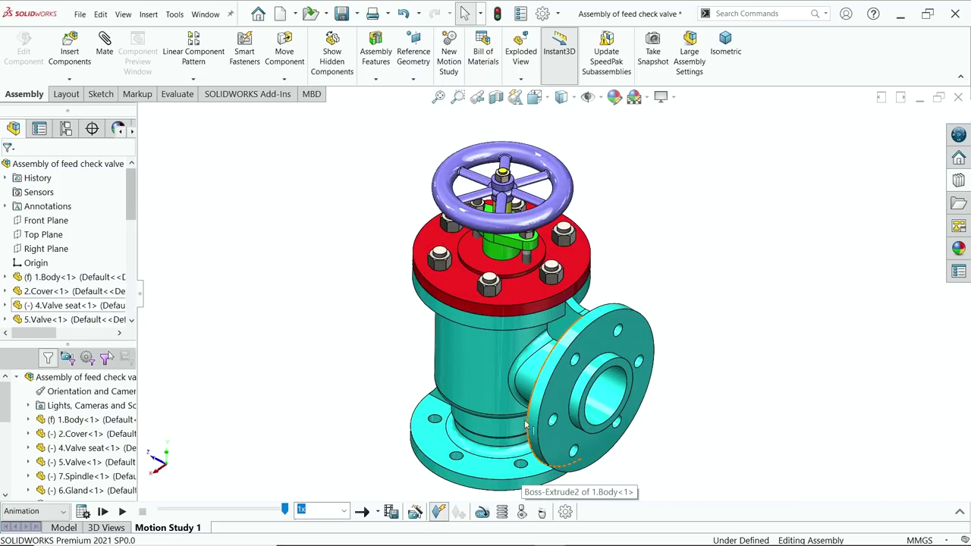
pyautogui.keyDown('ctrl'); pyautogui.moveTo(526, 298); pyautogui.dragTo(532, 271, button='middle'); pyautogui.keyUp('ctrl')
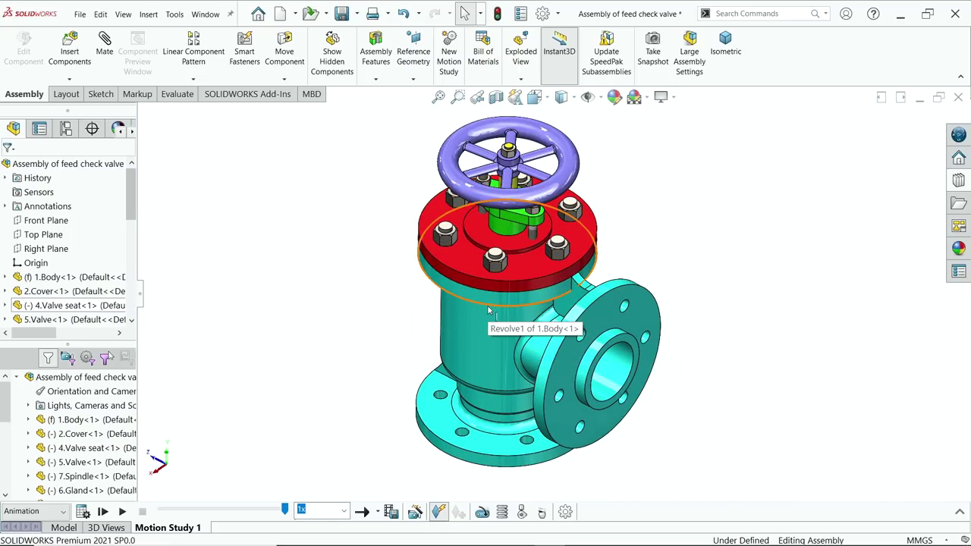
pyautogui.hotkey('alt', 'Tab')
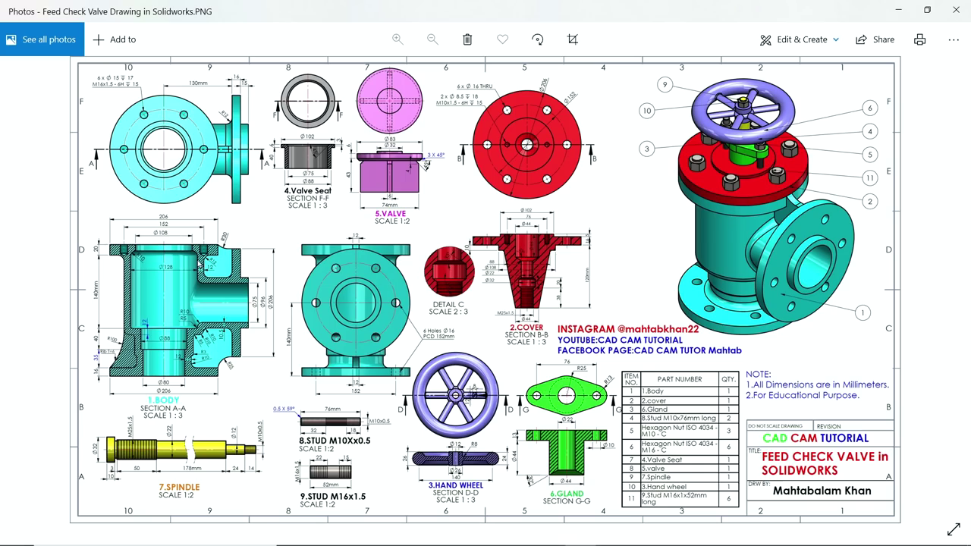
# - Zoom and pan the drawing to study 1.BODY Section A-A's Ø206, Ø128 and 140 dimensions
pyautogui.scroll(5, 157, 210)
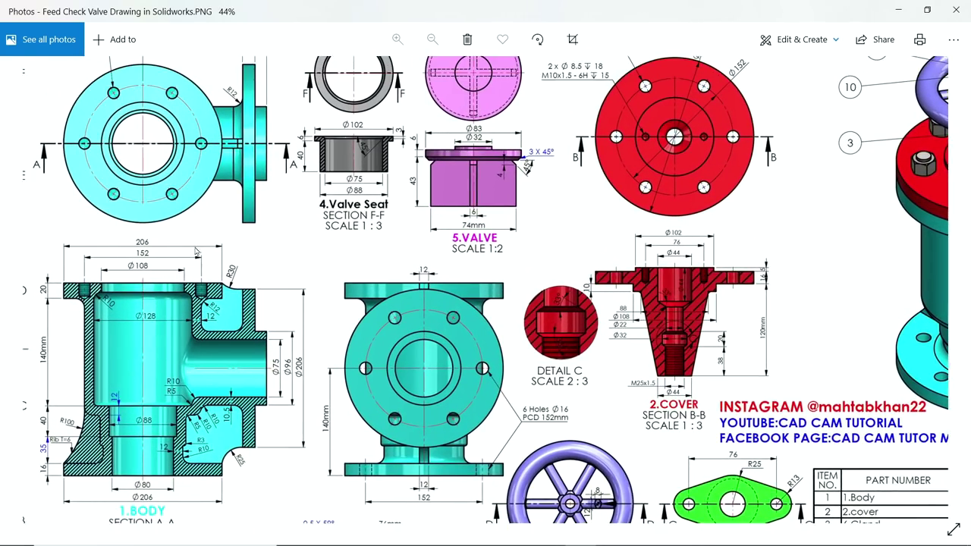
pyautogui.hscroll(5, 236, 276)
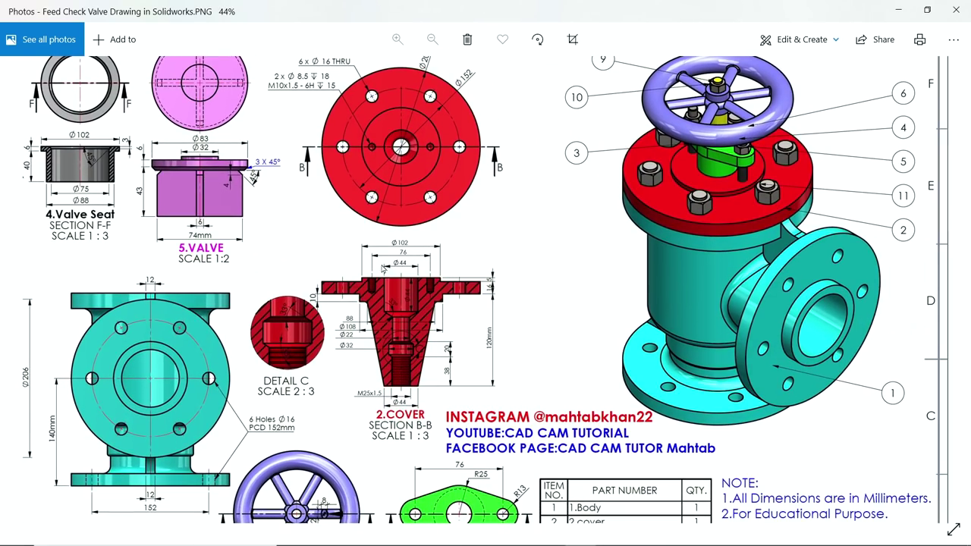
pyautogui.moveTo(646, 345)
pyautogui.mouseDown()
pyautogui.moveTo(620, 212)
pyautogui.moveTo(623, 162)
pyautogui.mouseUp()
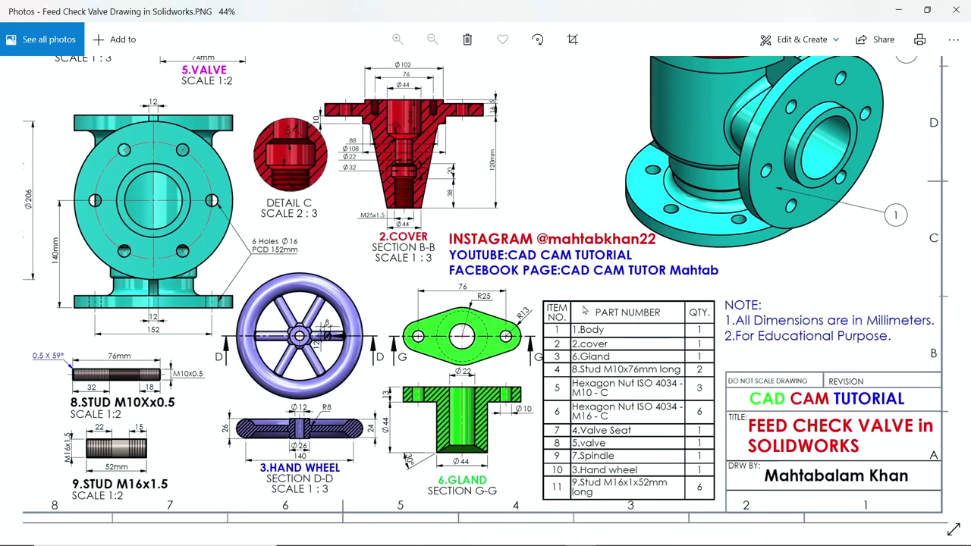
pyautogui.scroll(5, 533, 238)
pyautogui.hscroll(-5, 533, 238)
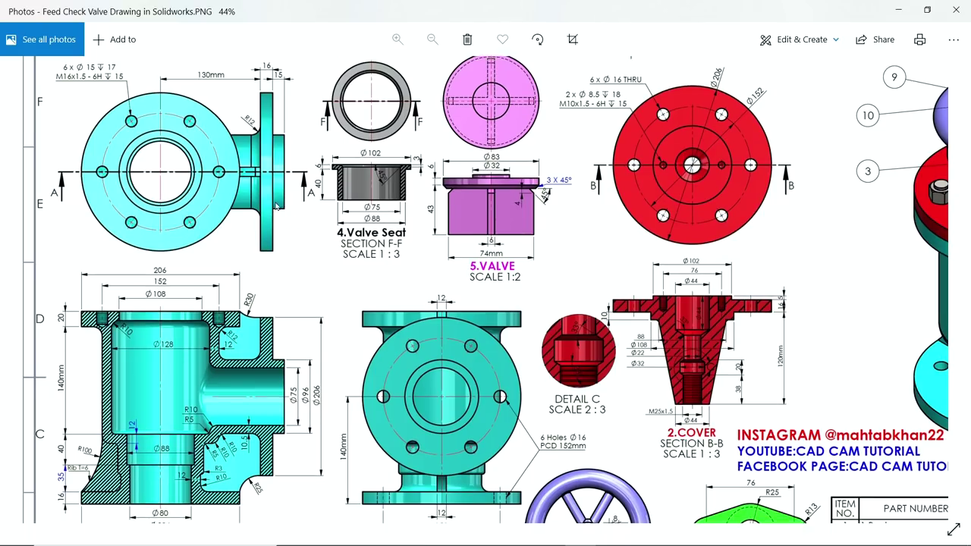
pyautogui.scroll(-1, 271, 220)
pyautogui.scroll(1, 485, 288)
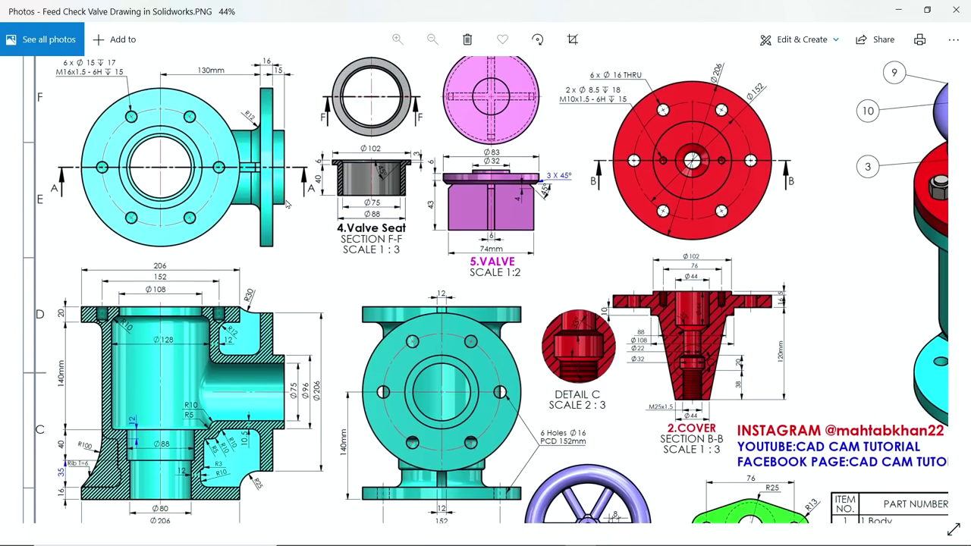
pyautogui.scroll(-1, 295, 174)
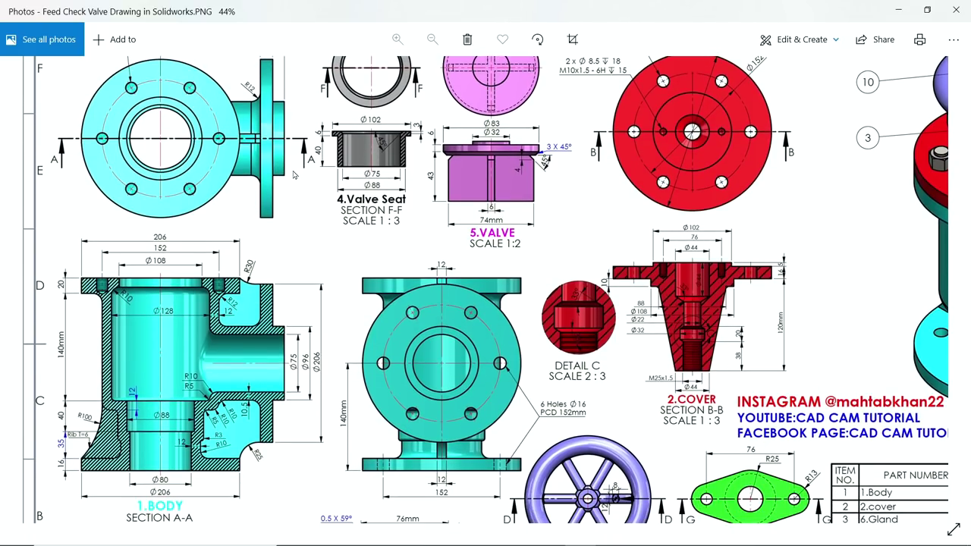
pyautogui.keyDown('ctrl'); pyautogui.scroll(3, 148, 317); pyautogui.keyUp('ctrl')
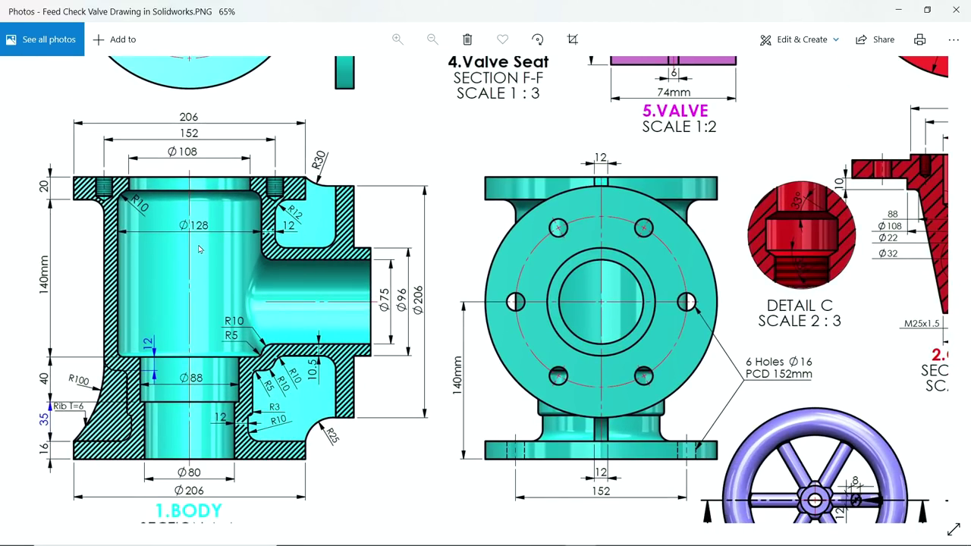
pyautogui.scroll(-1, 200, 243)
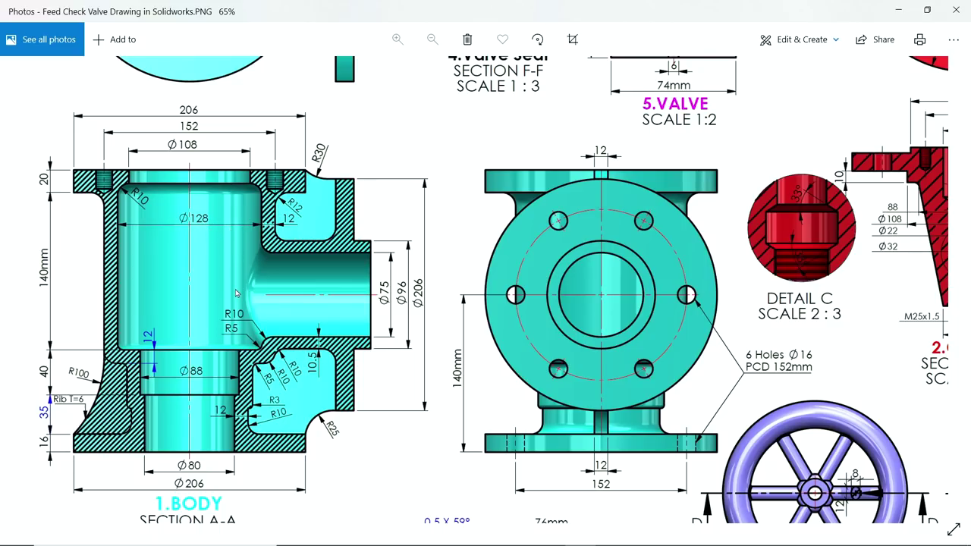
pyautogui.scroll(-1, 236, 294)
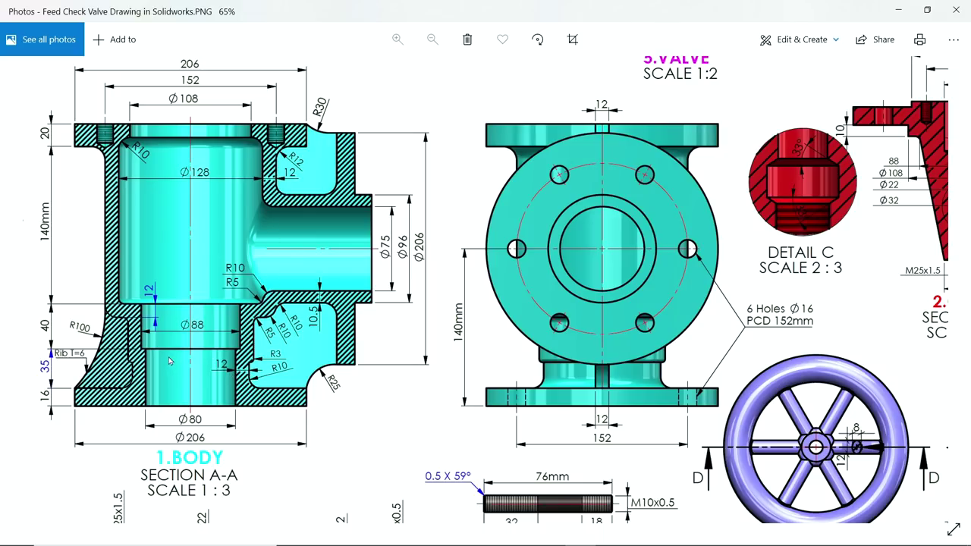
# - Minimize Photos and confirm the part uses MMGS millimetre units
pyautogui.click(897, 11)
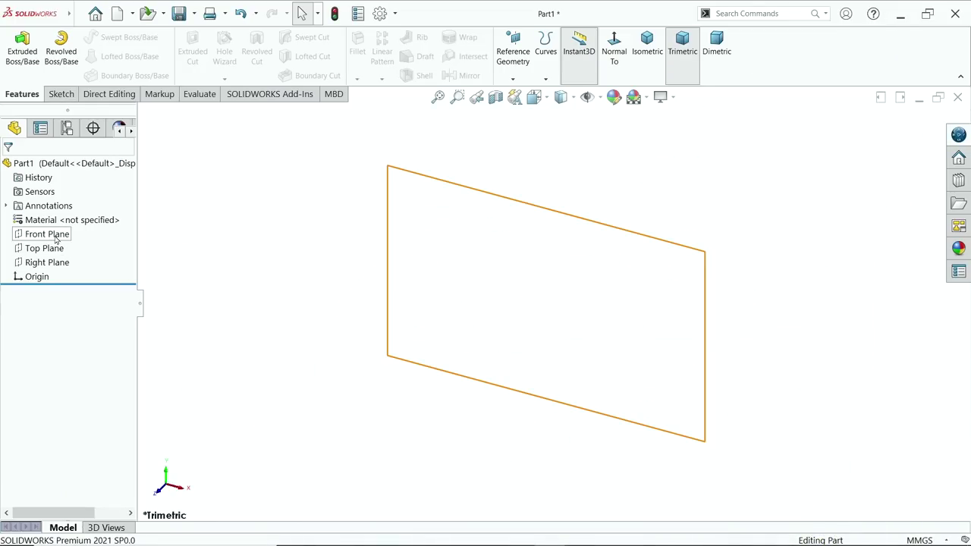
pyautogui.click(909, 538)
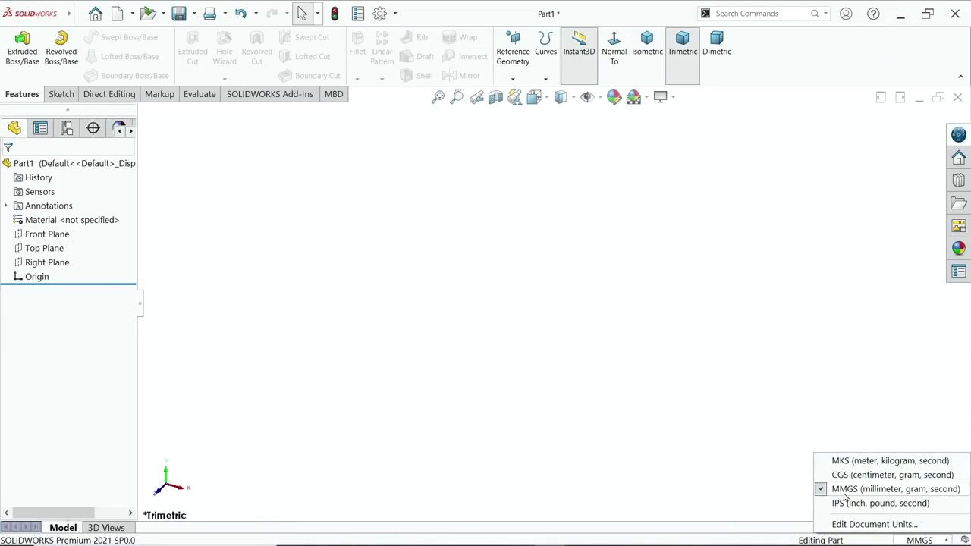
pyautogui.click(641, 363)
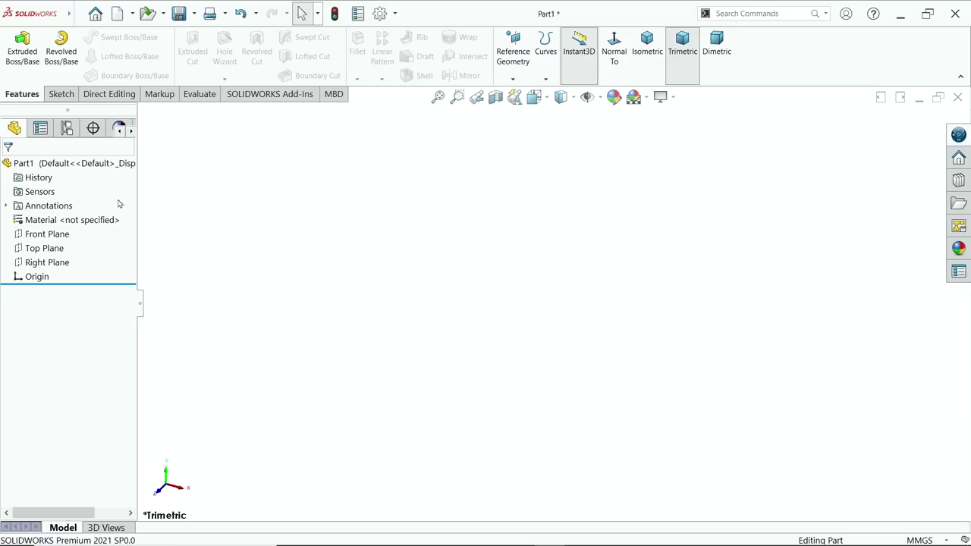
# - Apply the Plain White scene and select the Front Plane
pyautogui.click(645, 98)
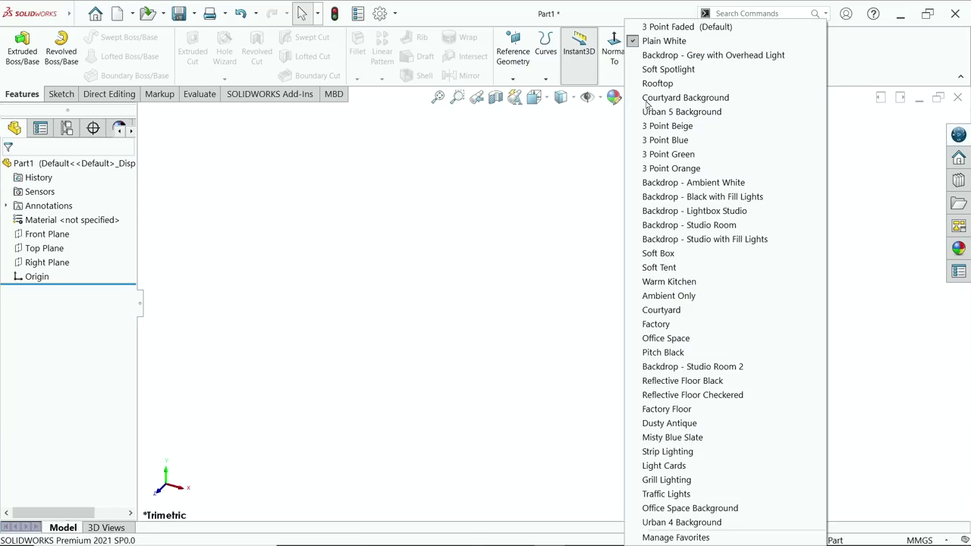
pyautogui.click(661, 41)
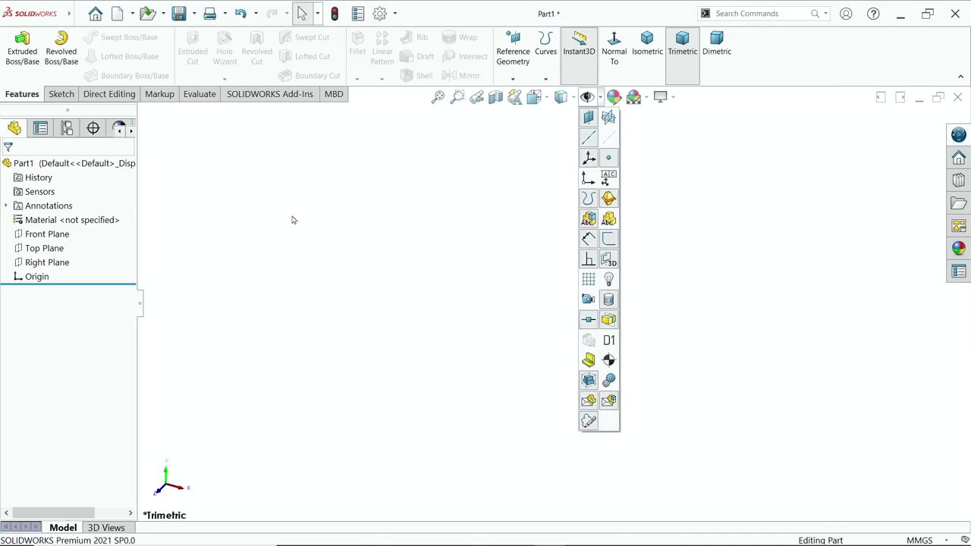
pyautogui.click(56, 235)
# - Sketch on the Front Plane a vertical centerline to the origin plus a short horizontal one
pyautogui.click(64, 219)
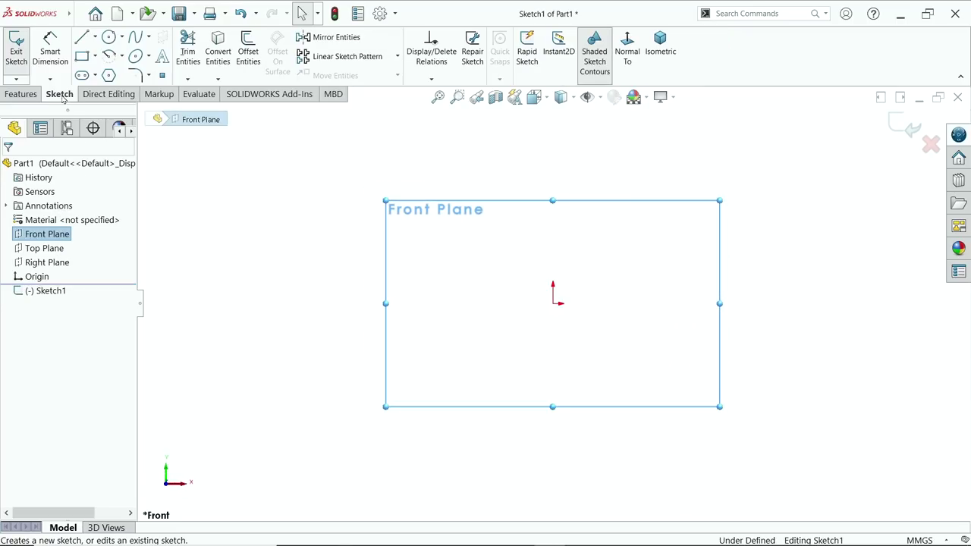
pyautogui.click(96, 38)
pyautogui.click(106, 67)
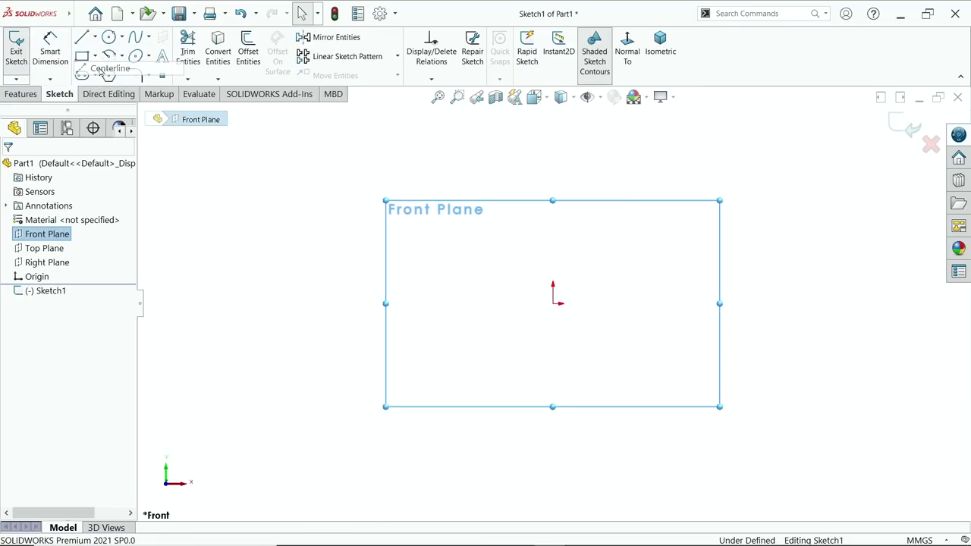
pyautogui.click(552, 122)
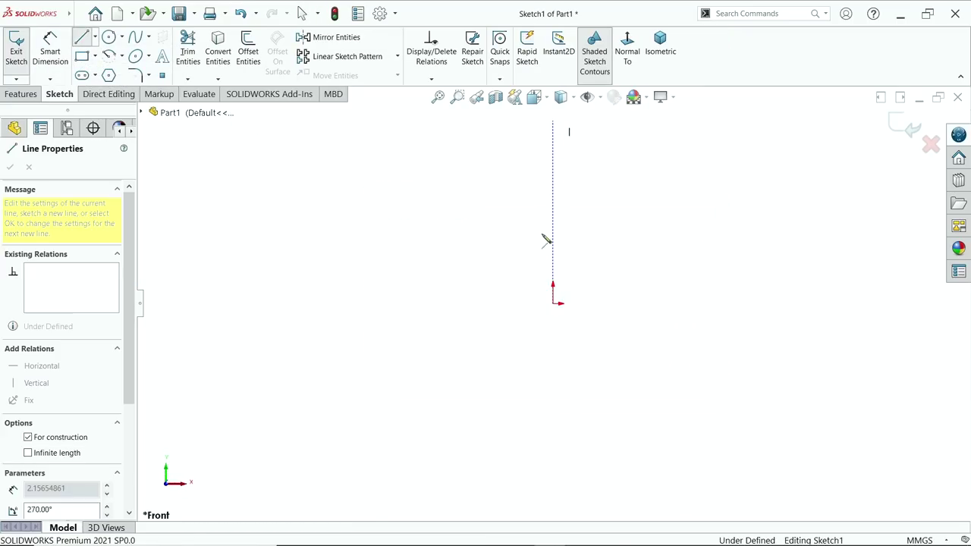
pyautogui.click(552, 303)
pyautogui.click(593, 303)
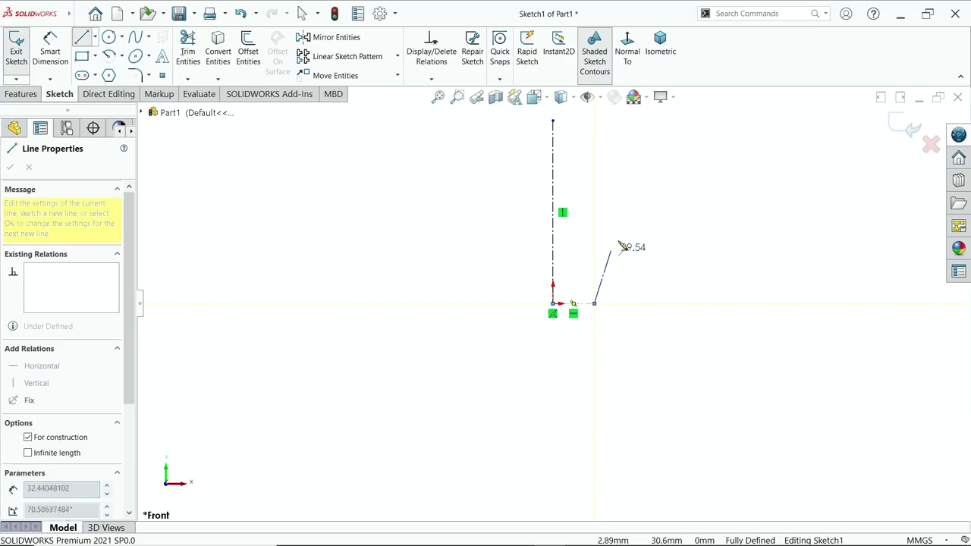
pyautogui.rightClick(630, 244)
pyautogui.click(639, 246)
pyautogui.press('f')
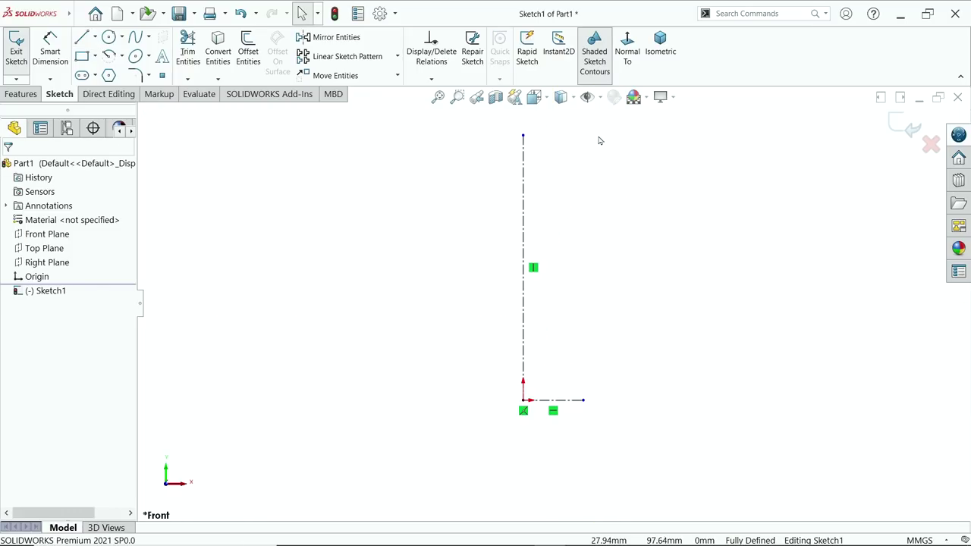
# - Draw the stepped outer edges of the profile down to its bottom line
pyautogui.click(82, 36)
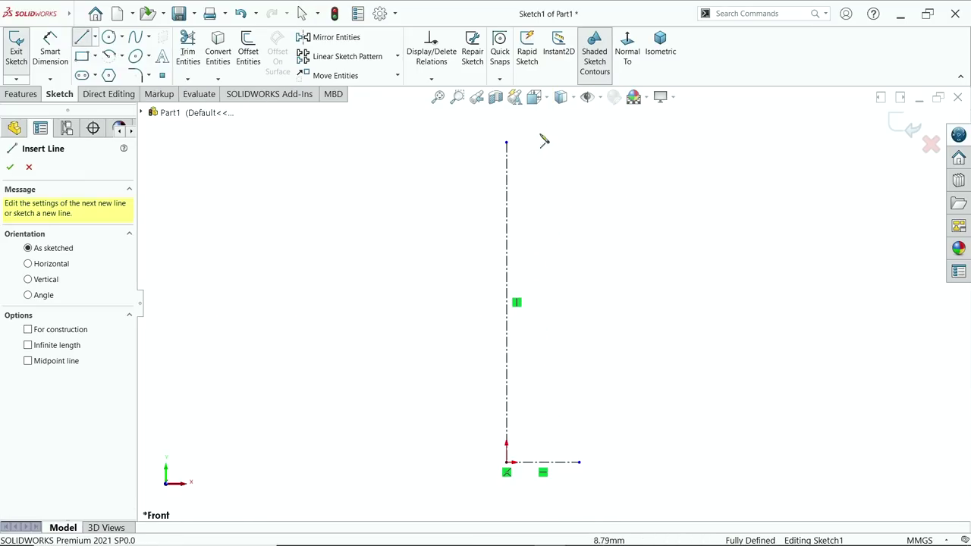
pyautogui.click(605, 144)
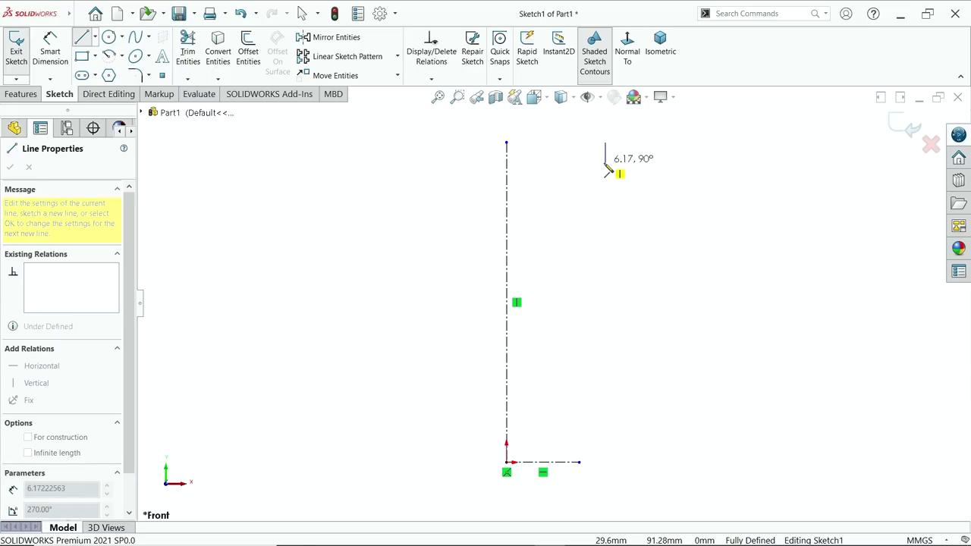
pyautogui.click(604, 162)
pyautogui.click(628, 162)
pyautogui.click(628, 162)
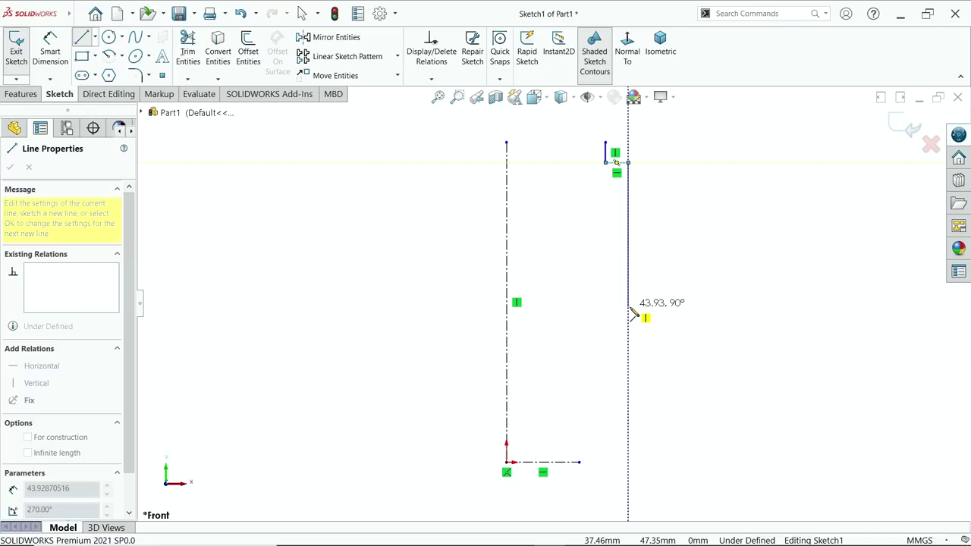
pyautogui.click(628, 307)
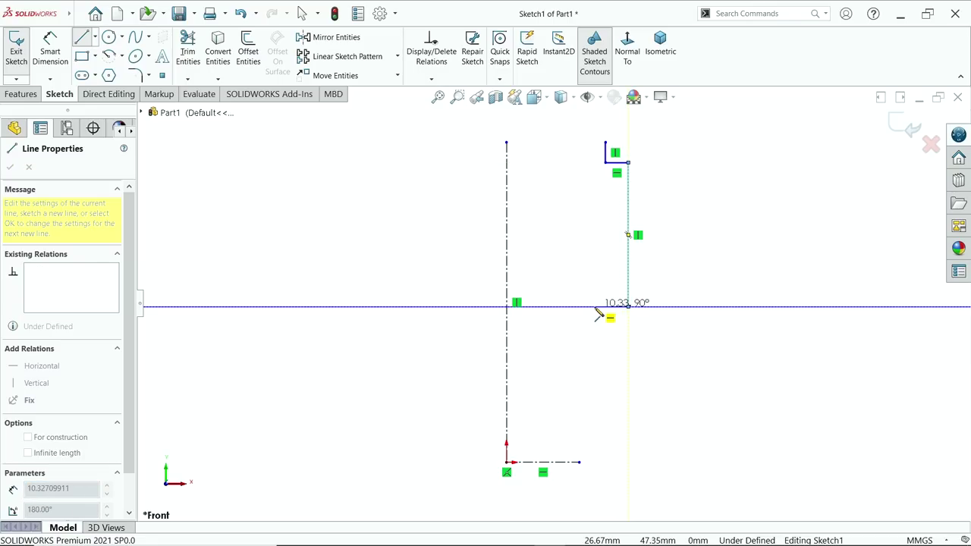
pyautogui.click(595, 307)
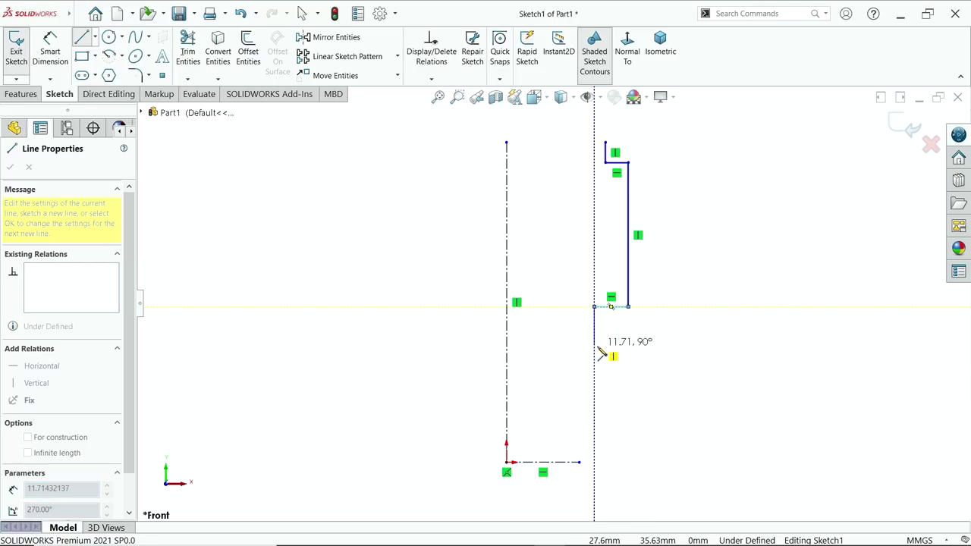
pyautogui.click(594, 377)
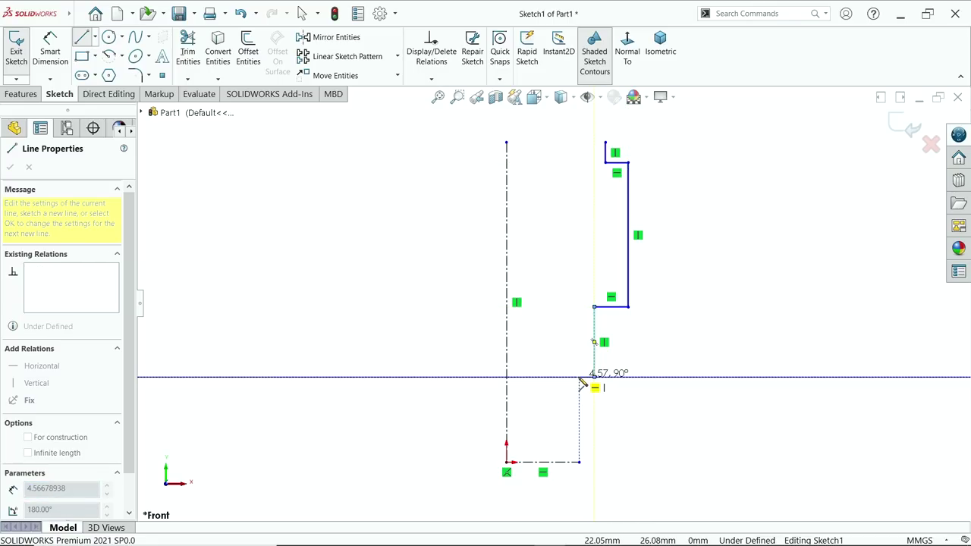
pyautogui.click(580, 379)
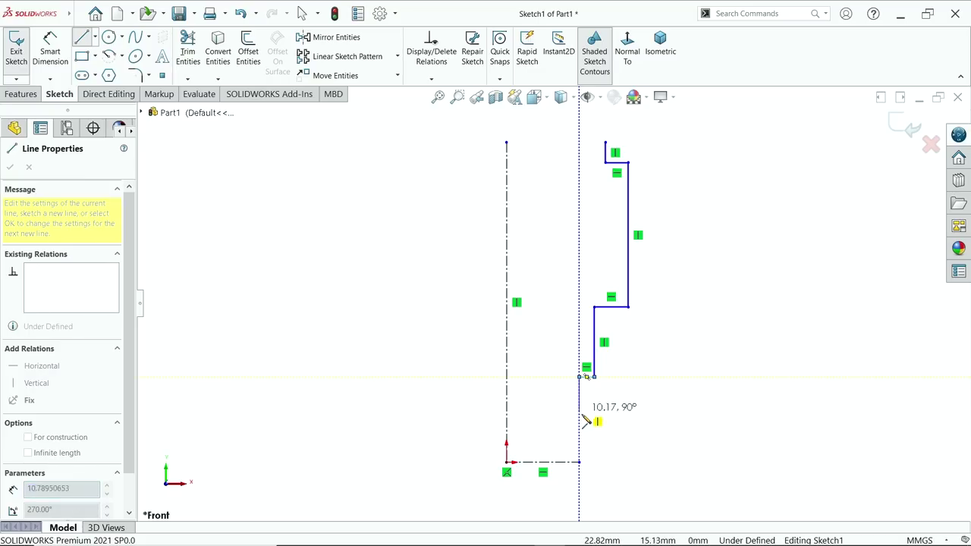
pyautogui.click(580, 463)
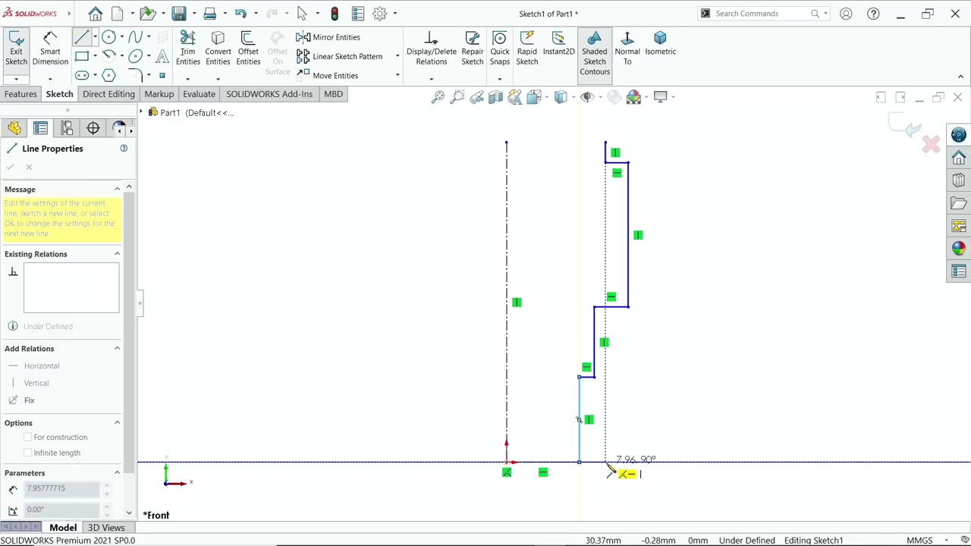
pyautogui.click(610, 464)
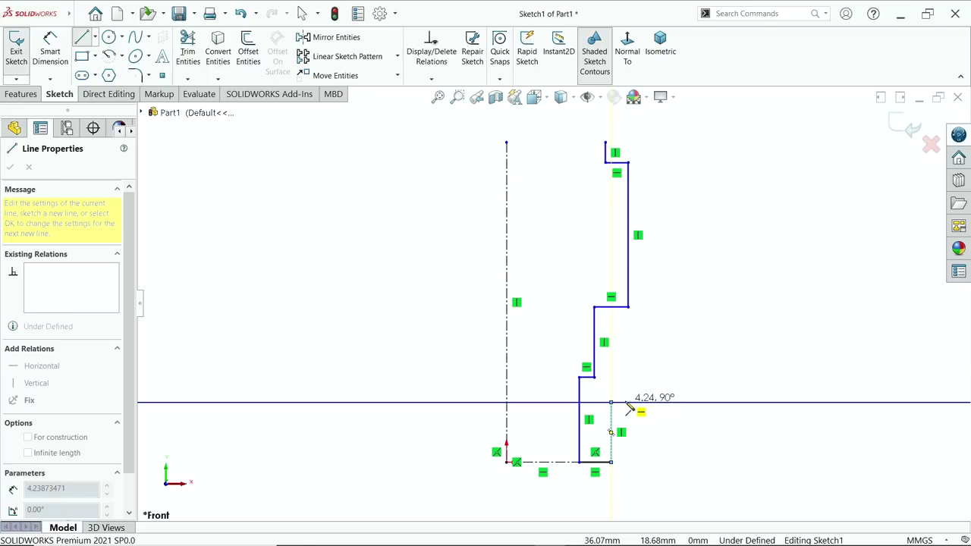
# - Draw the inner steps up to the flange and close the profile at its start point
pyautogui.click(623, 405)
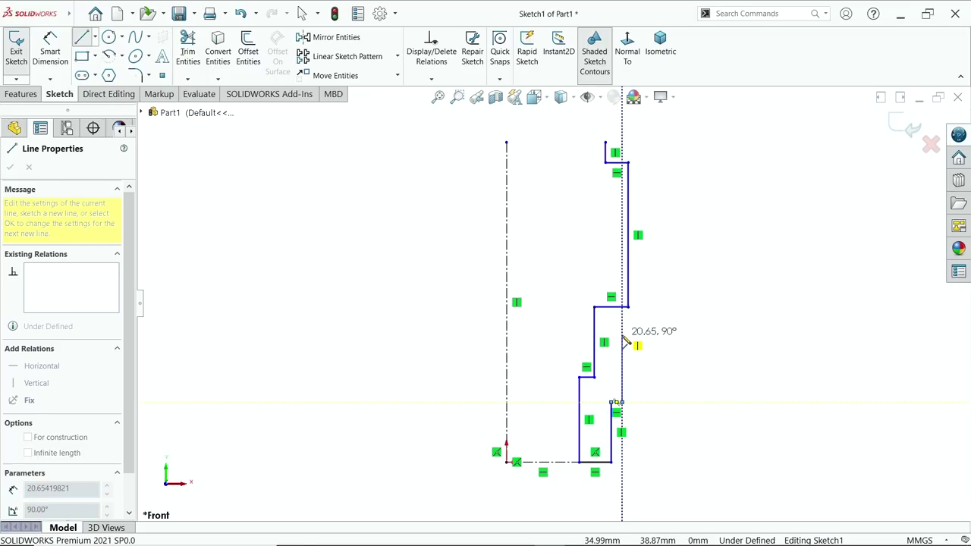
pyautogui.click(623, 334)
pyautogui.click(658, 335)
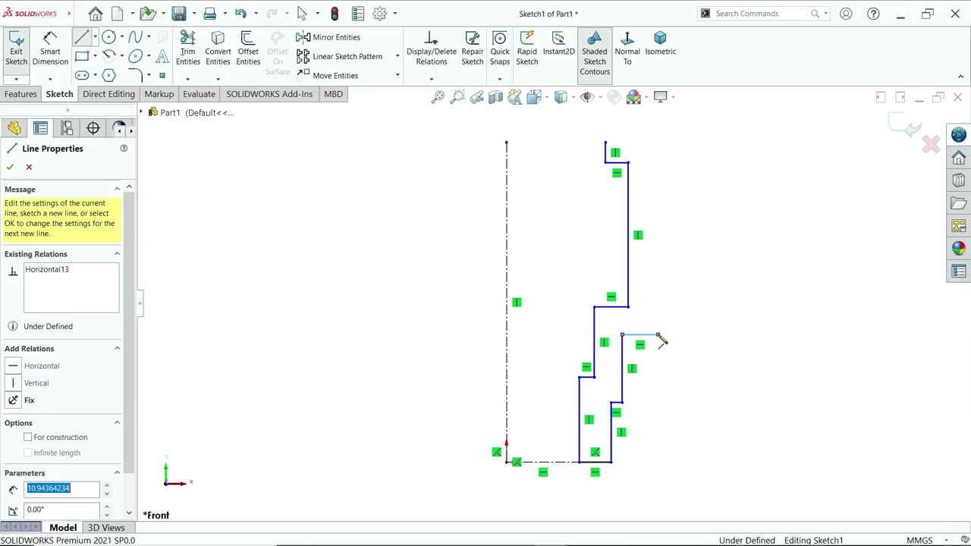
pyautogui.click(659, 176)
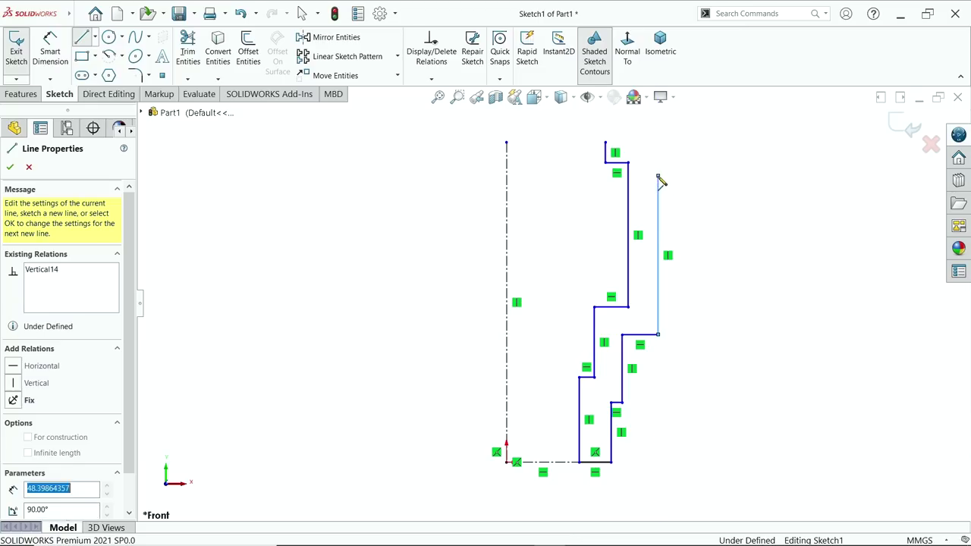
pyautogui.click(695, 175)
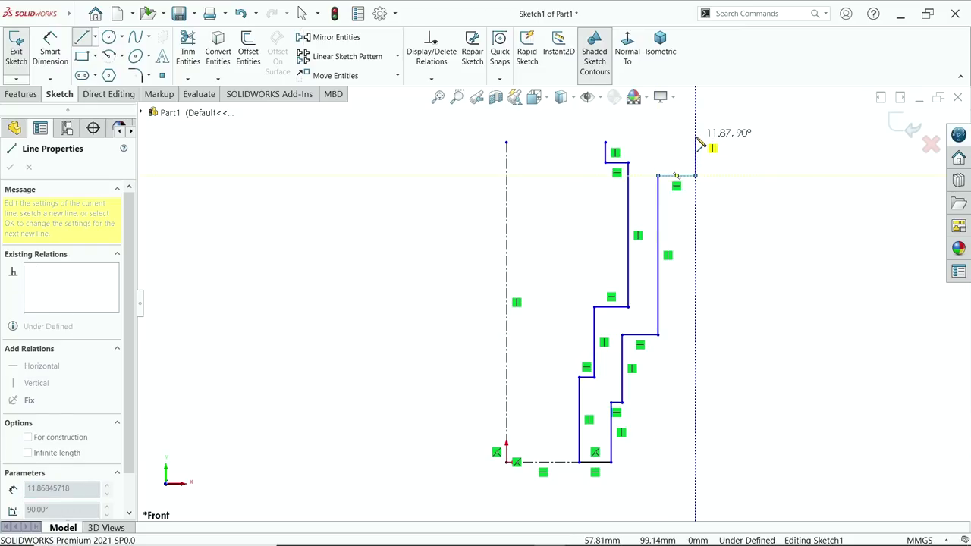
pyautogui.click(695, 142)
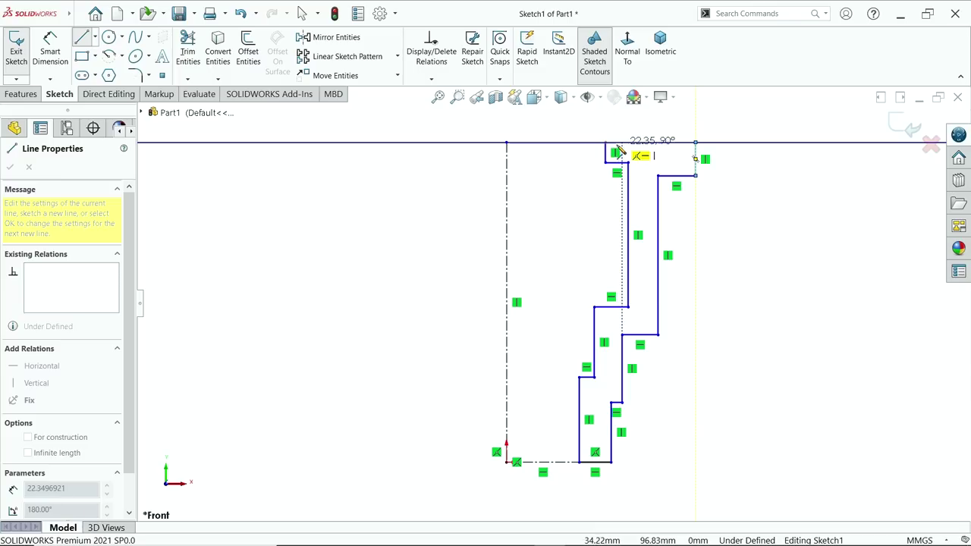
pyautogui.click(605, 142)
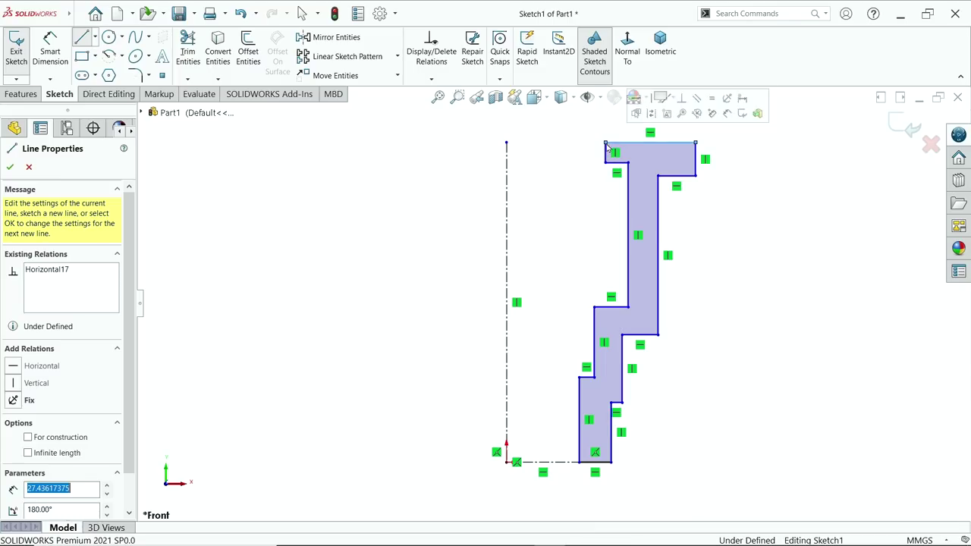
pyautogui.rightClick(430, 144)
pyautogui.click(453, 154)
pyautogui.scroll(2, 562, 273)
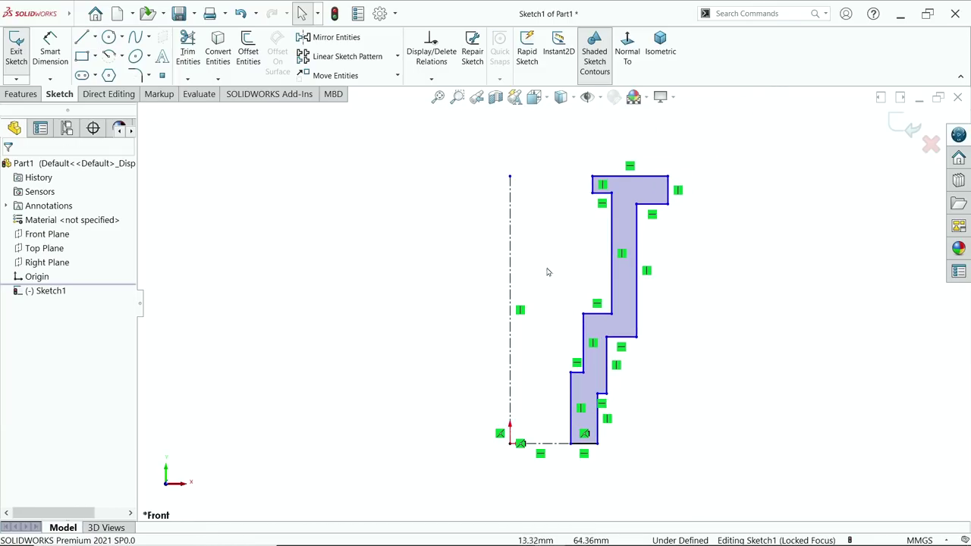
# - Dimension the profile's overall height as 16+35+40+140+20 = 251 mm
pyautogui.click(50, 50)
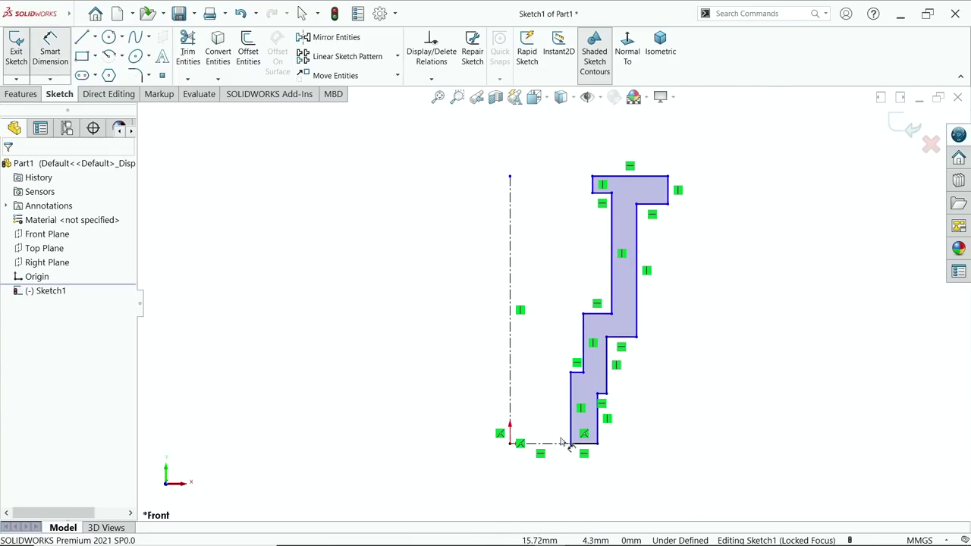
pyautogui.click(626, 178)
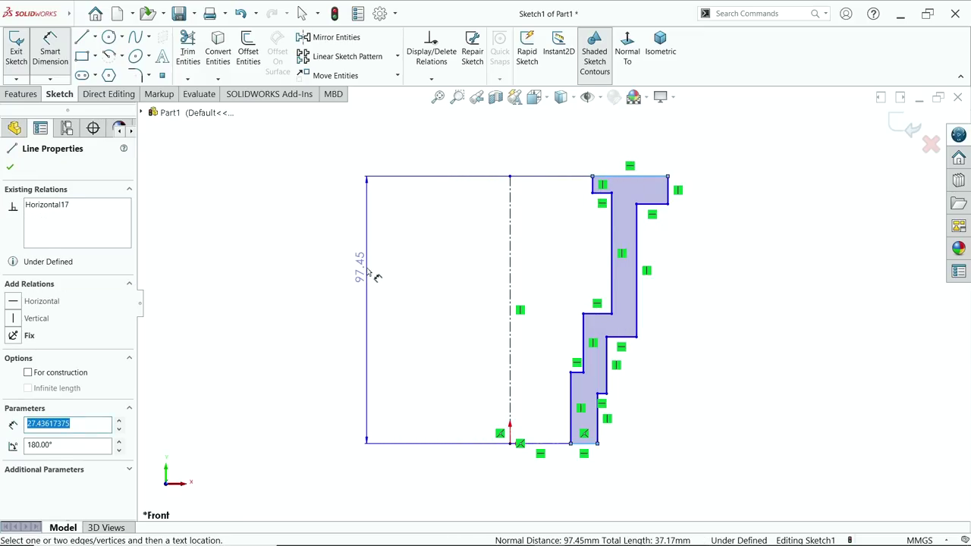
pyautogui.click(373, 273)
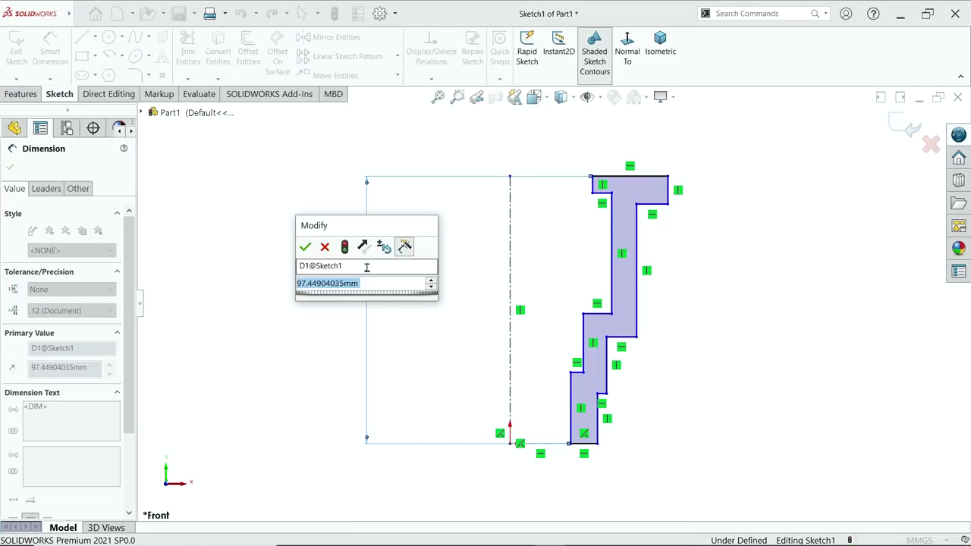
pyautogui.write('16+')
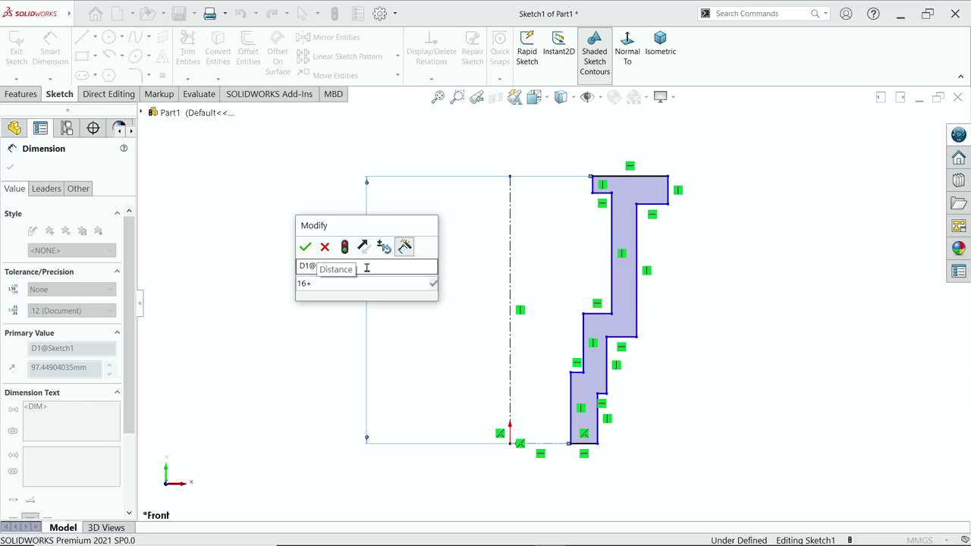
pyautogui.write('35+')
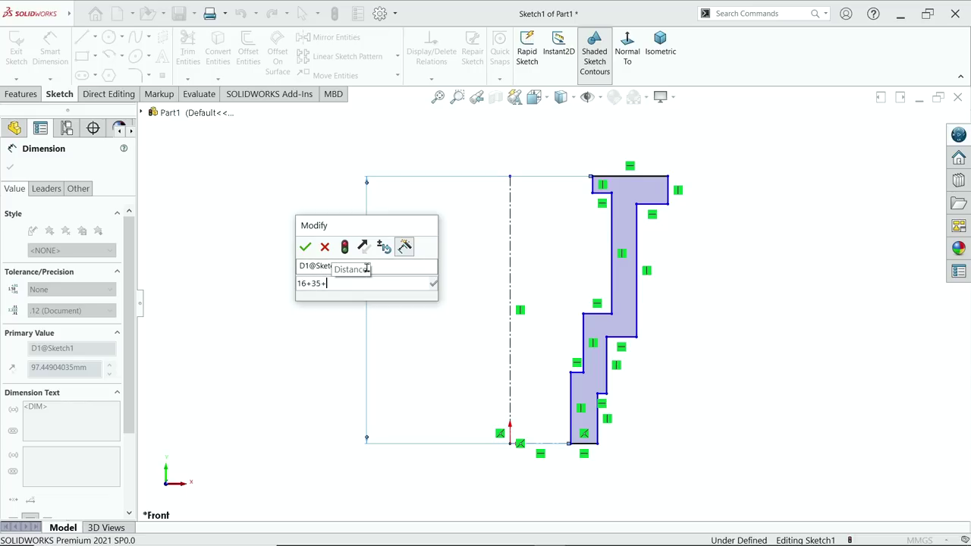
pyautogui.write('40+')
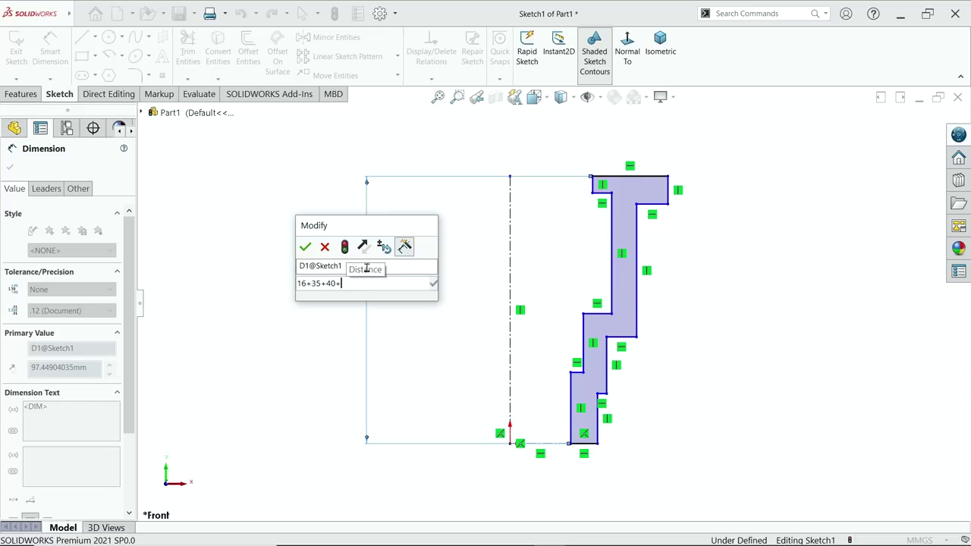
pyautogui.write('140+')
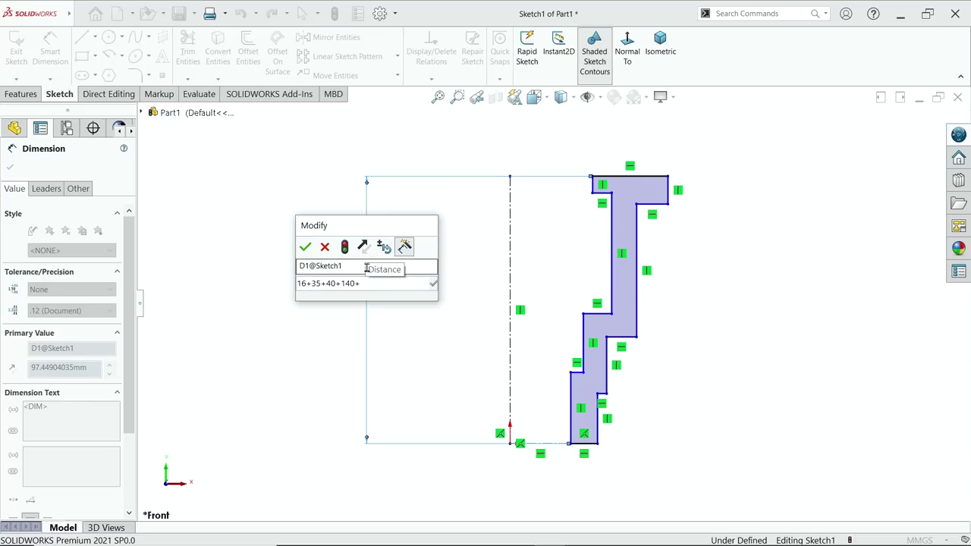
pyautogui.write('20')
pyautogui.press('Return')
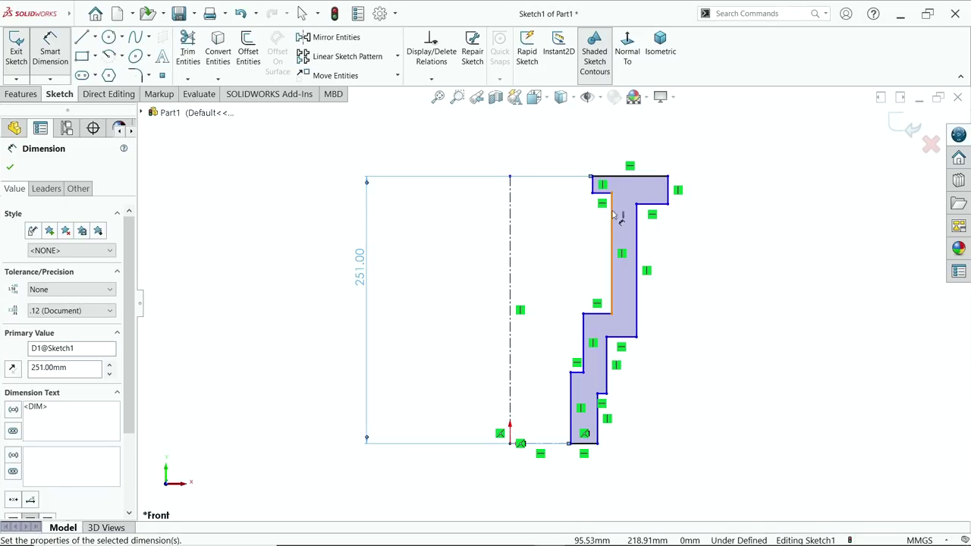
# - Pick the short top vertical line and the centreline for a diameter dimension
pyautogui.scroll(-3, 610, 206)
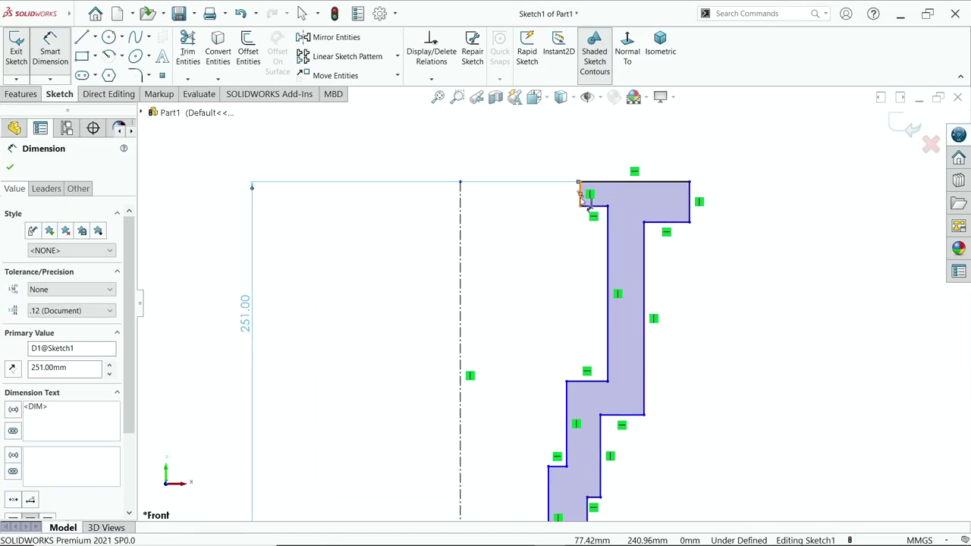
pyautogui.click(583, 197)
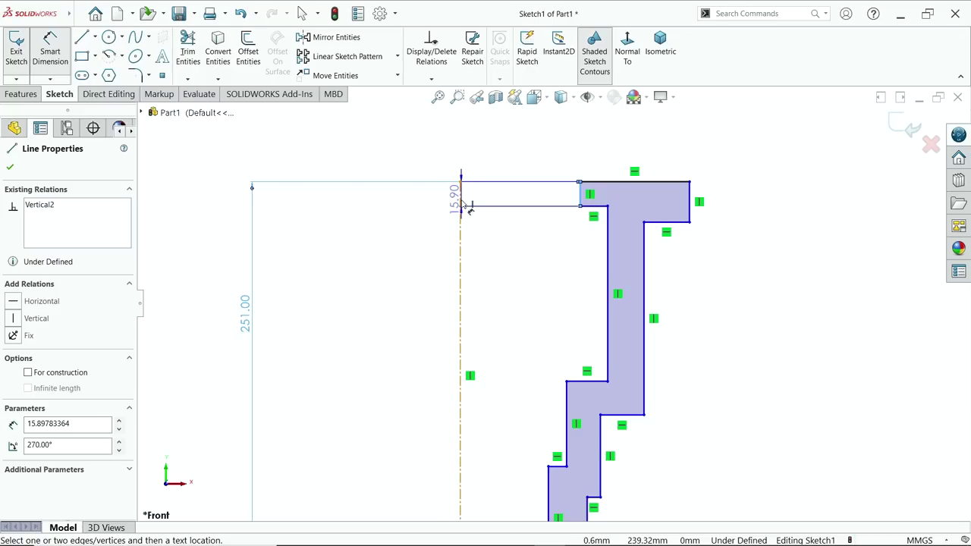
pyautogui.click(461, 204)
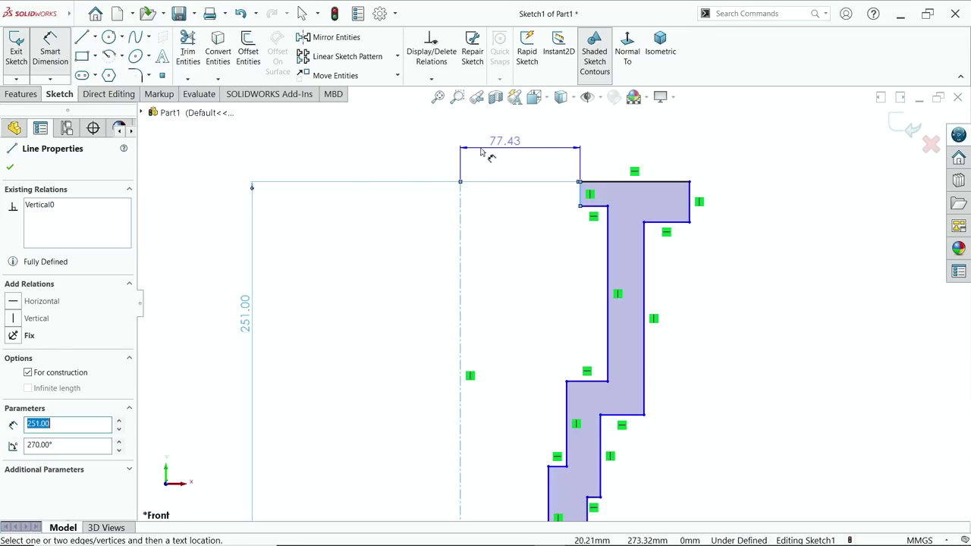
# - Place the top diameter dimension and correct it from 180 to 108 mm
pyautogui.click(436, 148)
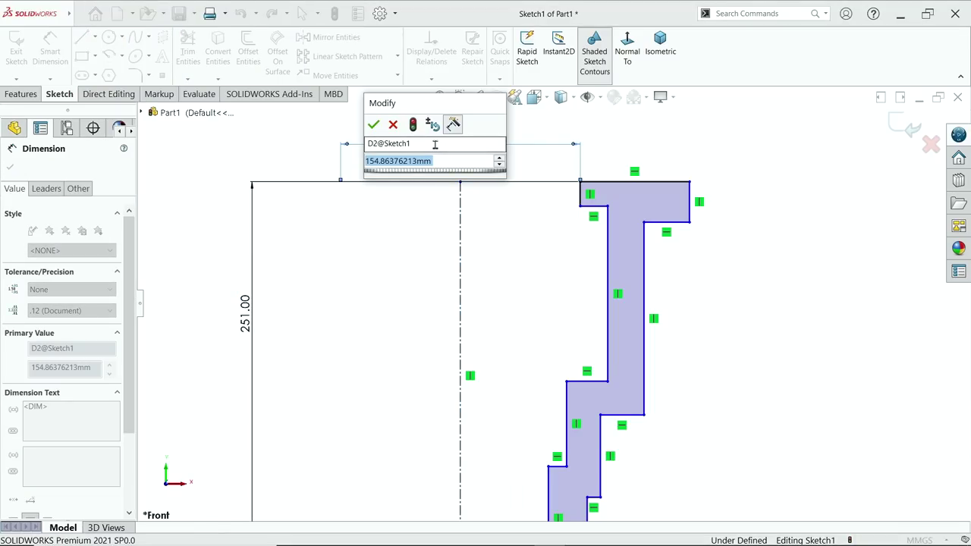
pyautogui.write('180')
pyautogui.press('Return')
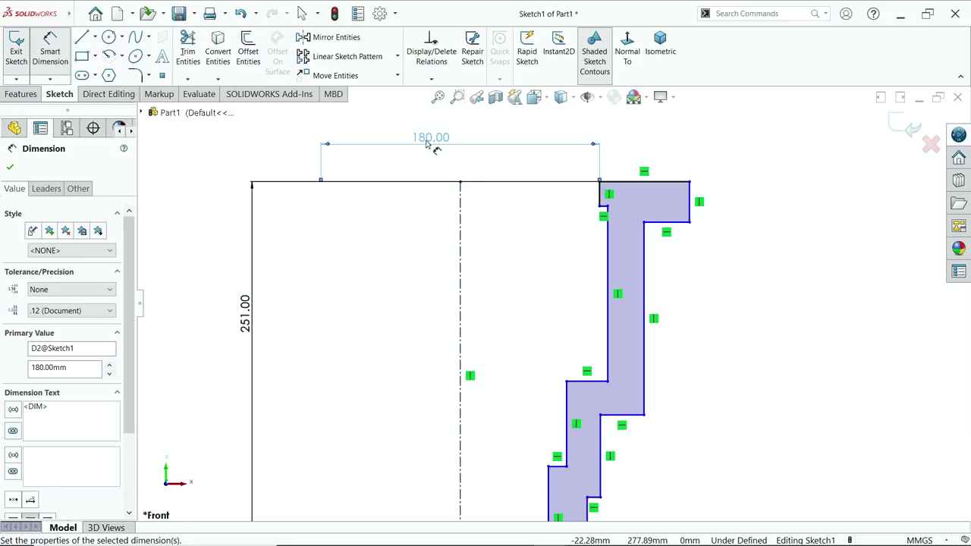
pyautogui.doubleClick(429, 141)
pyautogui.write('108')
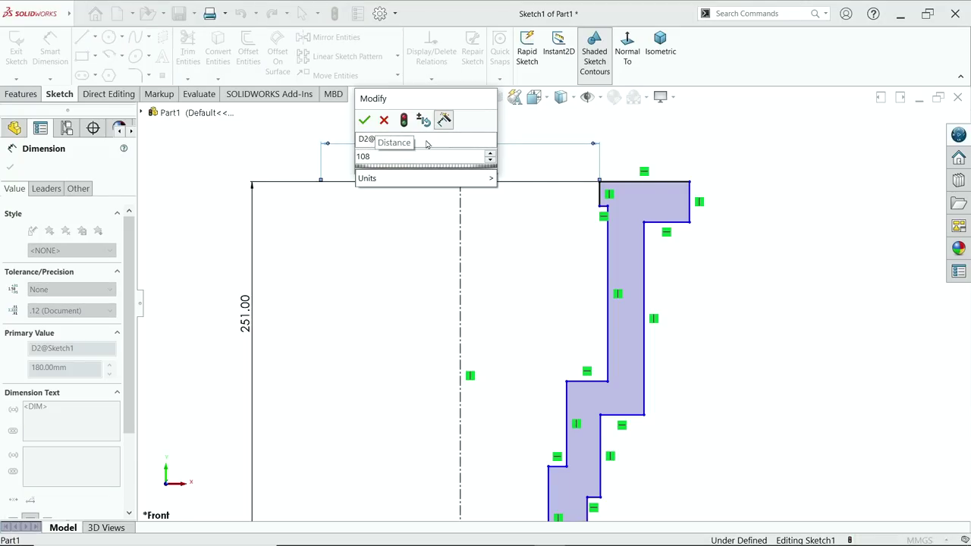
pyautogui.press('Return')
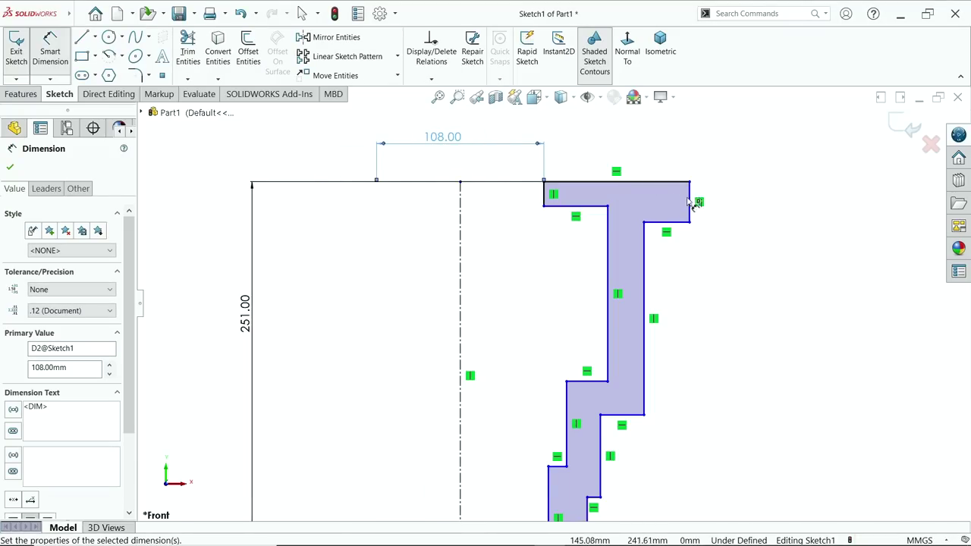
# - Dimension the flange's outer diameter as 206 mm
pyautogui.click(691, 203)
pyautogui.scroll(2, 554, 157)
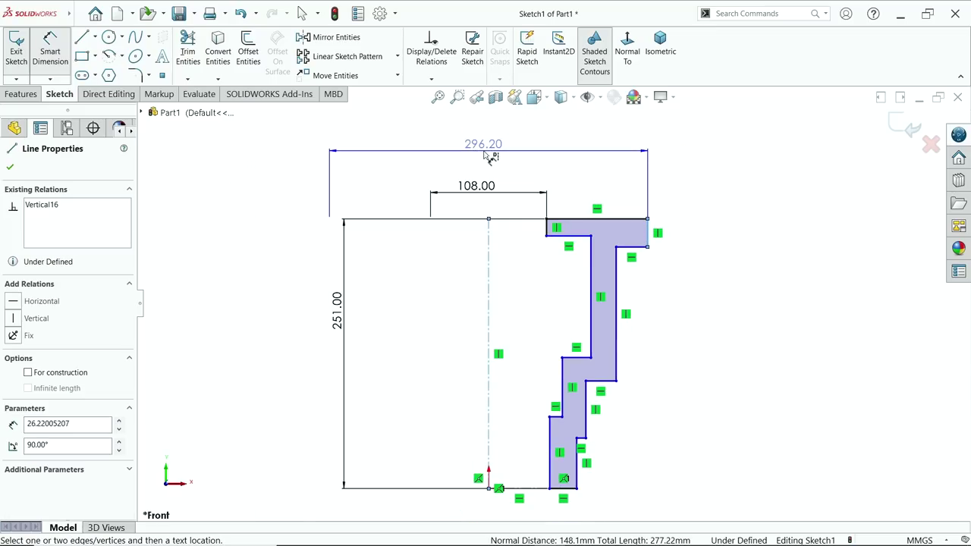
pyautogui.click(500, 156)
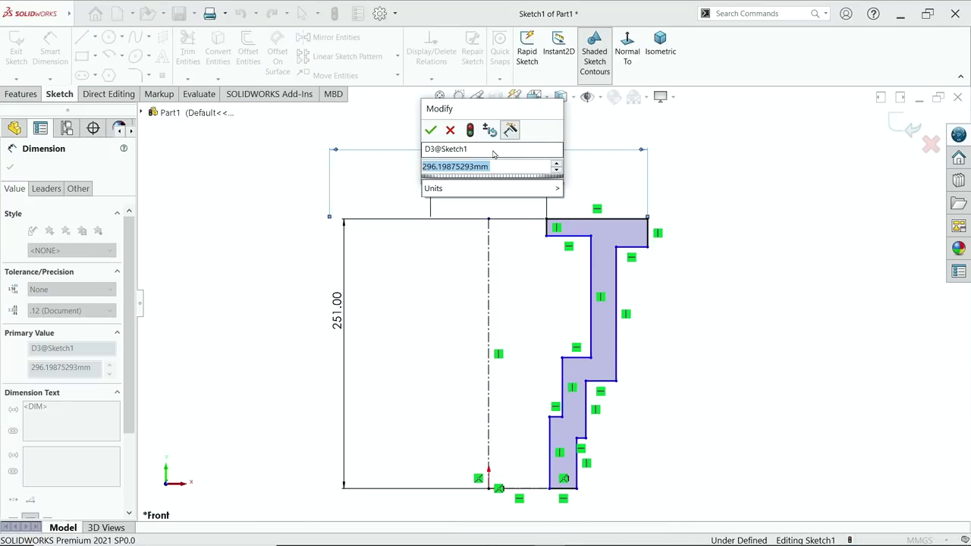
pyautogui.write('206')
pyautogui.press('Return')
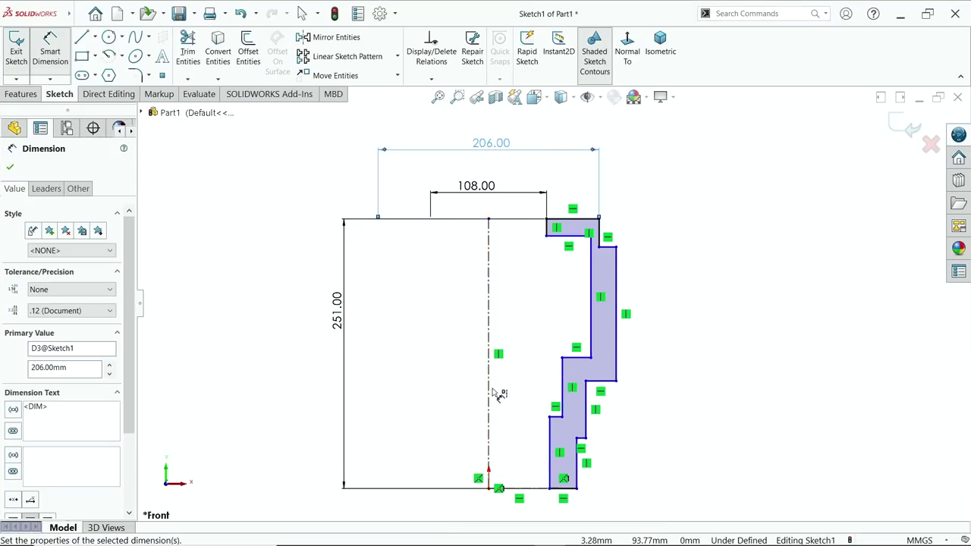
pyautogui.scroll(-2, 498, 396)
pyautogui.scroll(2, 554, 375)
pyautogui.scroll(-2, 550, 410)
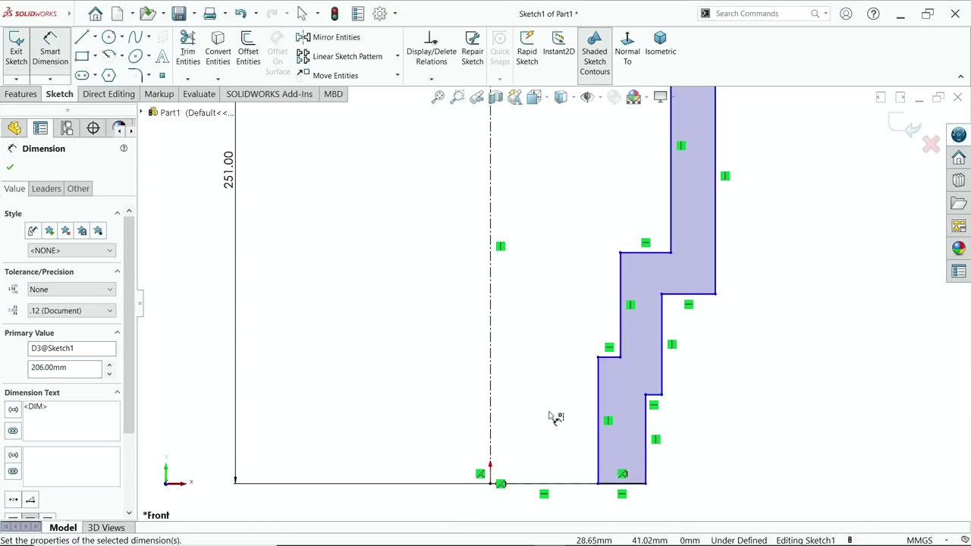
# - Set the three inner bore diameters to 80, 88 and 128 mm
pyautogui.click(599, 438)
pyautogui.click(520, 418)
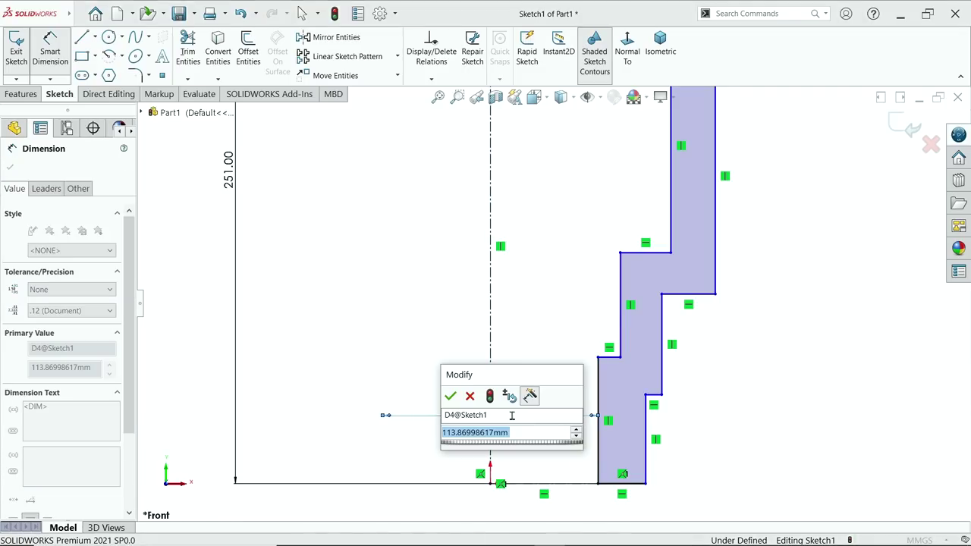
pyautogui.write('80')
pyautogui.press('Return')
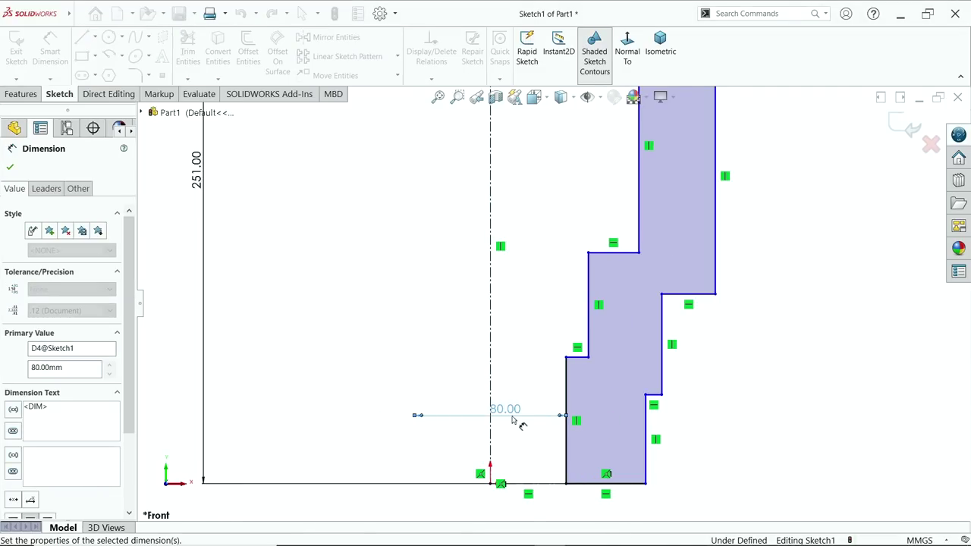
pyautogui.click(589, 313)
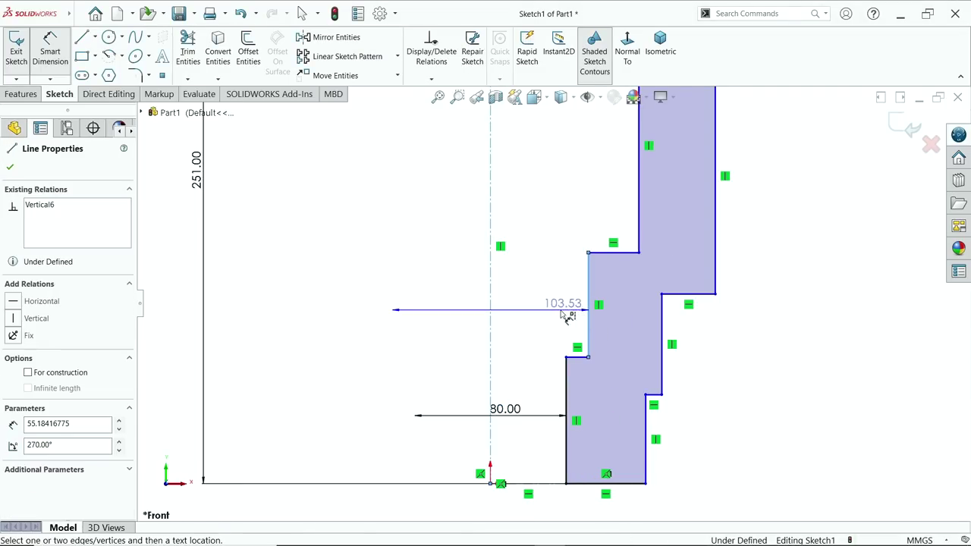
pyautogui.click(520, 302)
pyautogui.write('88')
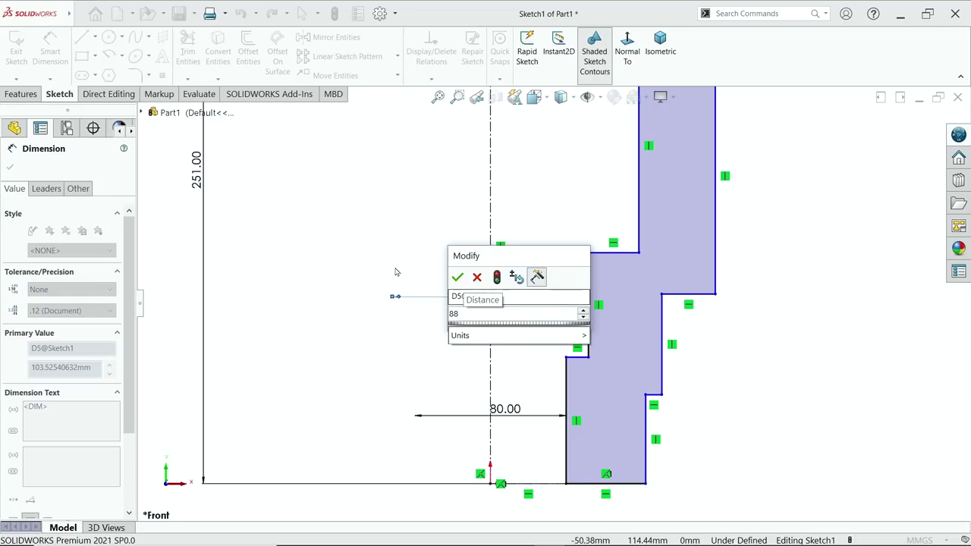
pyautogui.click(456, 278)
pyautogui.click(625, 195)
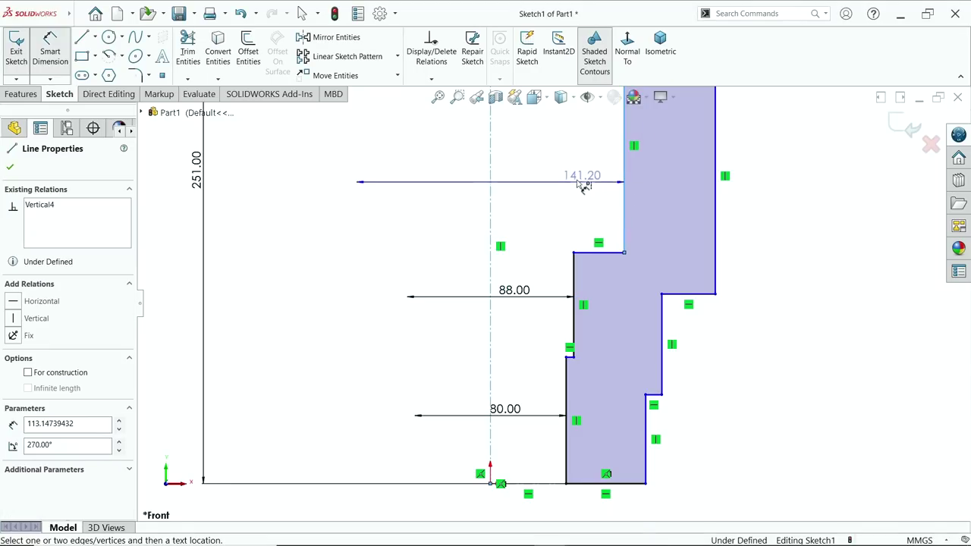
pyautogui.click(564, 178)
pyautogui.write('128')
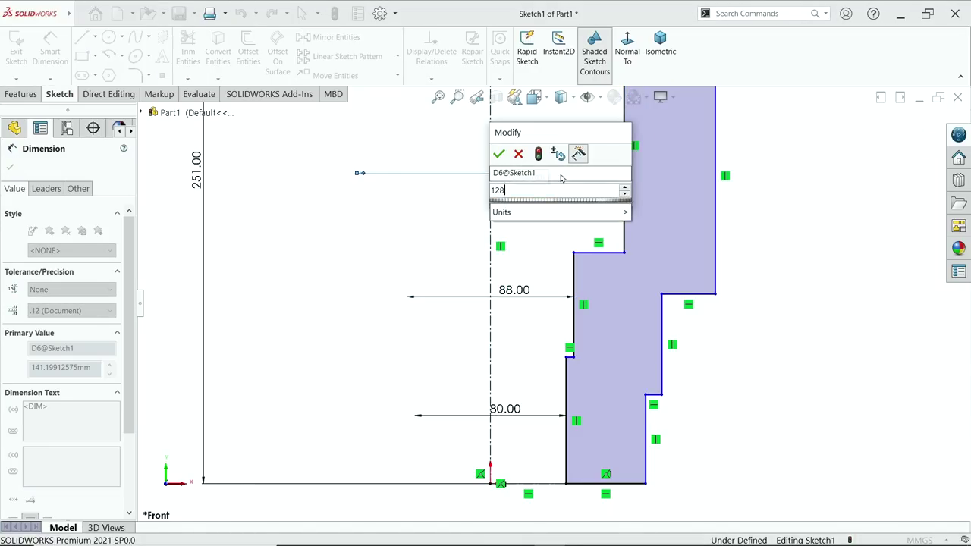
pyautogui.press('Return')
pyautogui.press('f')
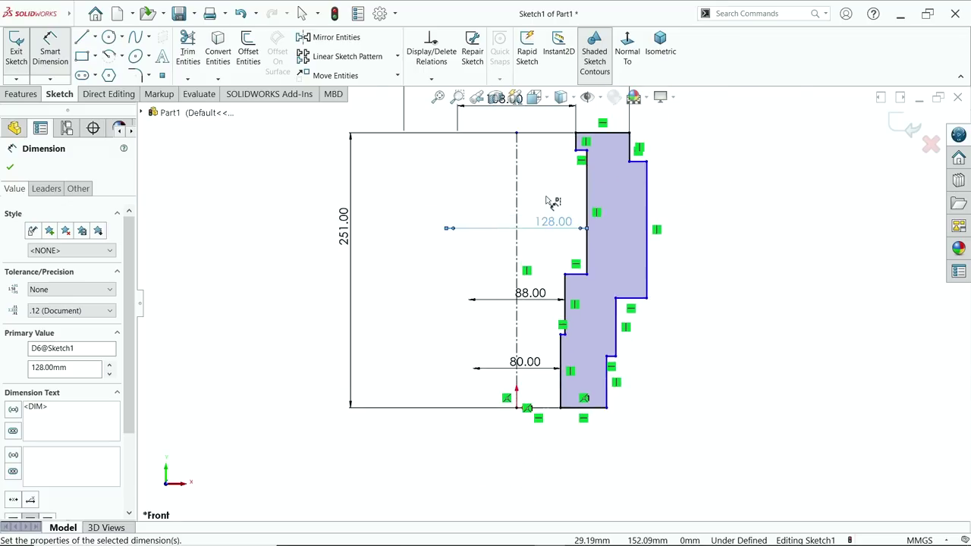
pyautogui.scroll(-5, 565, 179)
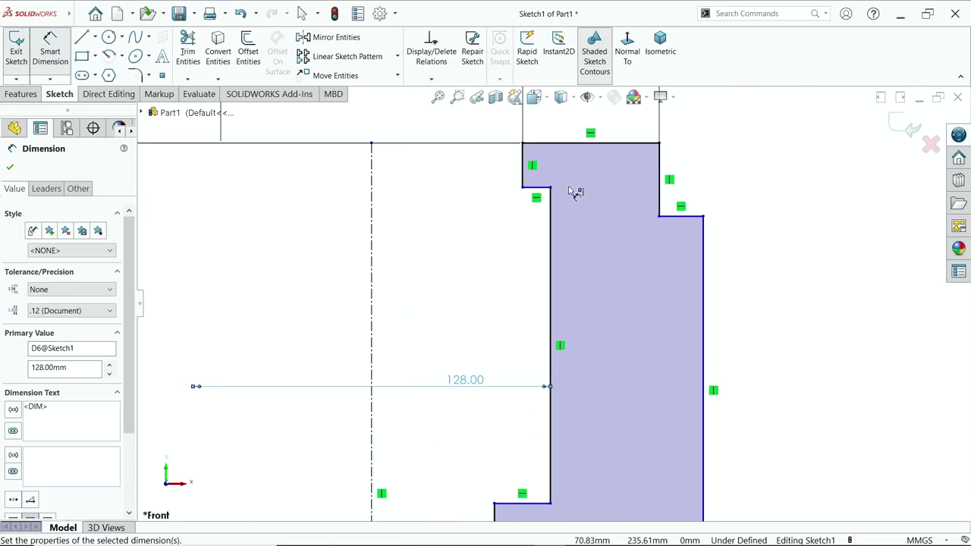
# - Set the top inner step height to 10 mm and the flange thickness to 20 mm
pyautogui.click(523, 176)
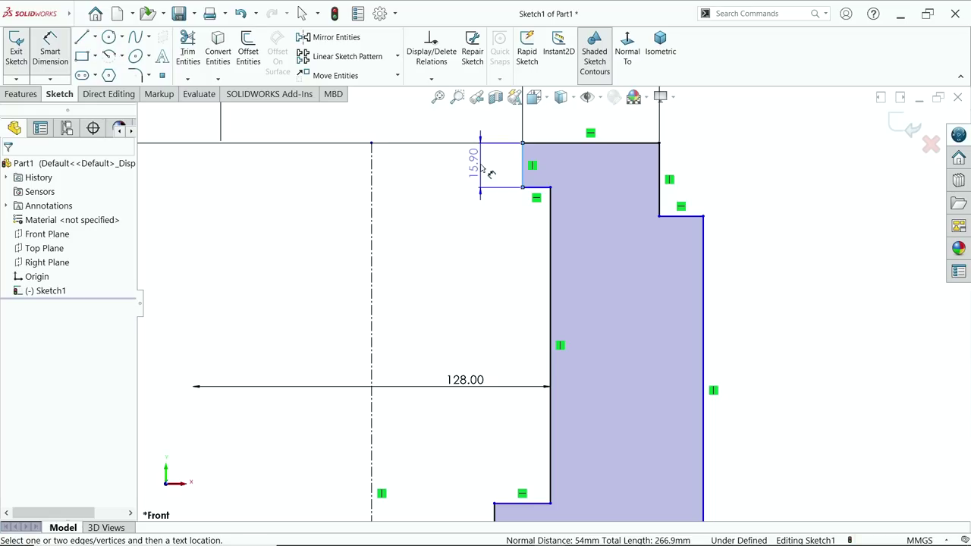
pyautogui.click(491, 174)
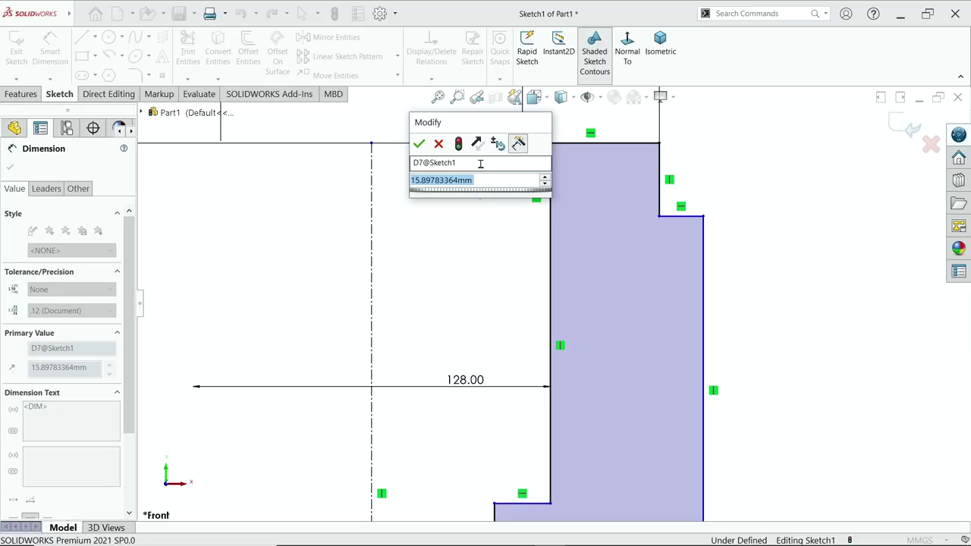
pyautogui.write('10')
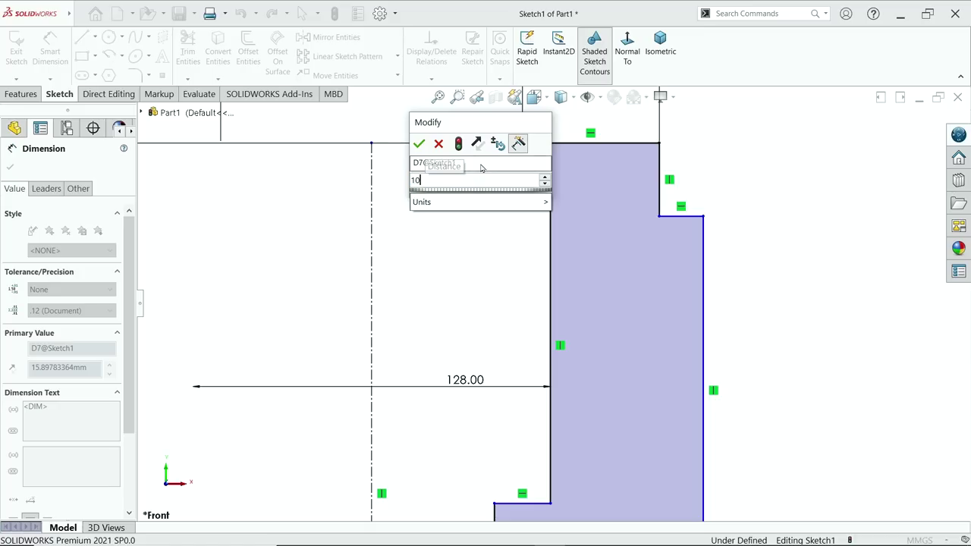
pyautogui.press('Return')
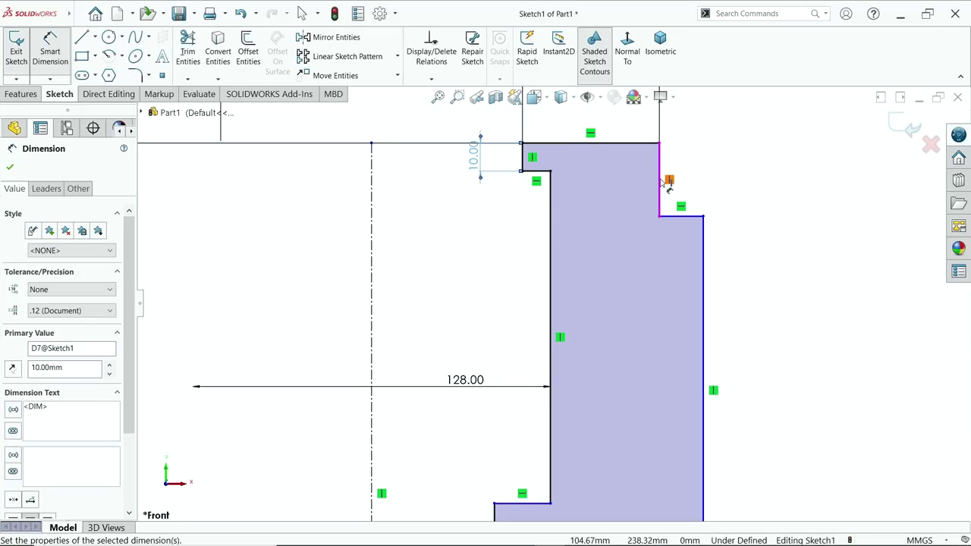
pyautogui.click(662, 182)
pyautogui.click(793, 193)
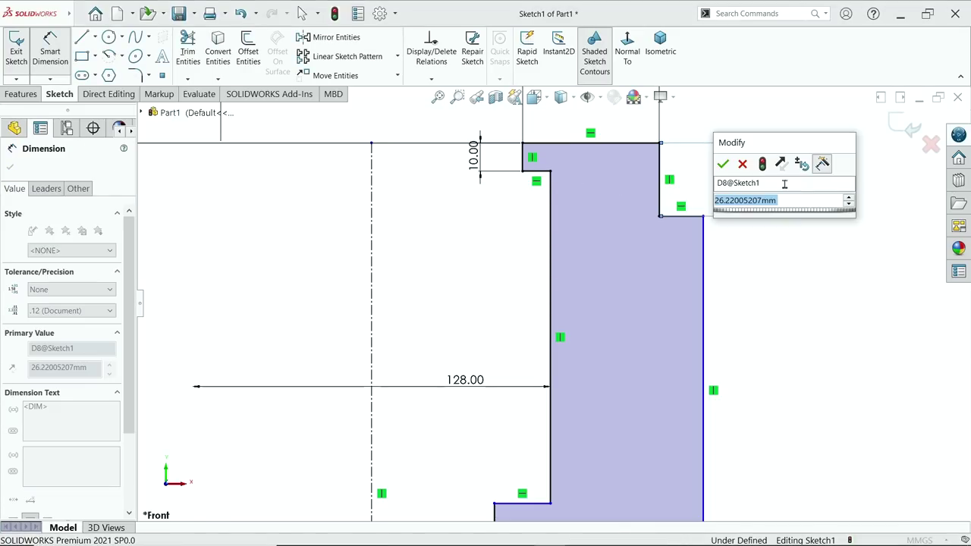
pyautogui.write('20')
pyautogui.press('Return')
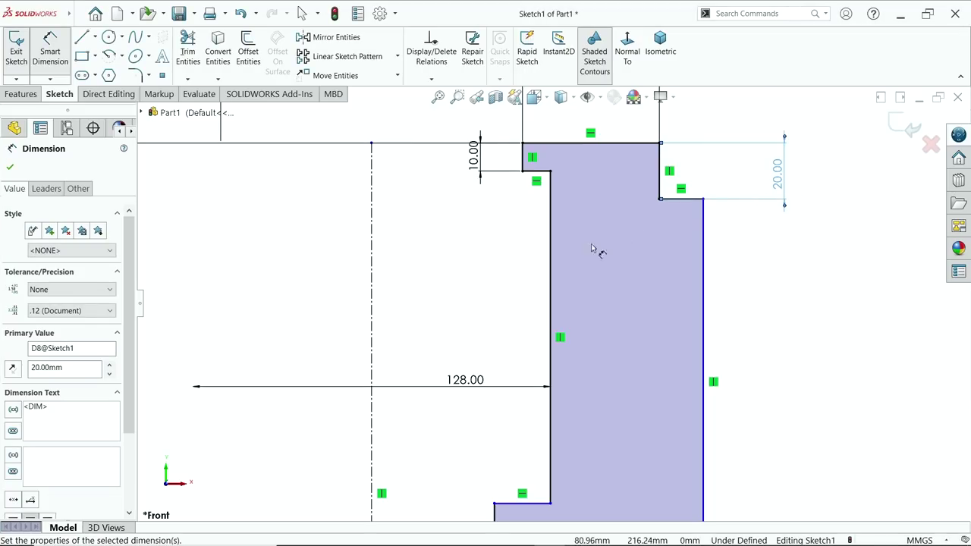
# - Dimension the upper stem wall thickness as 12 mm
pyautogui.click(552, 258)
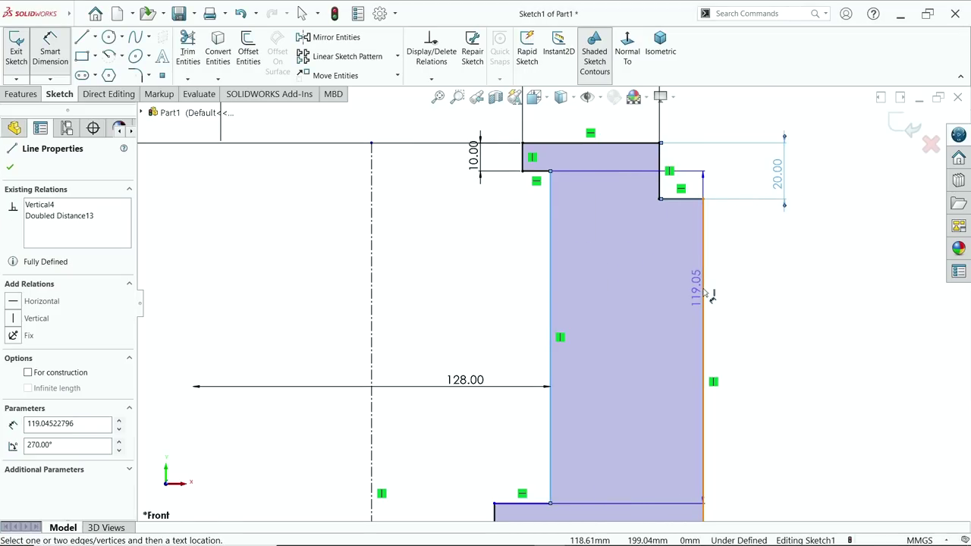
pyautogui.click(703, 288)
pyautogui.click(621, 290)
pyautogui.write('12')
pyautogui.press('Return')
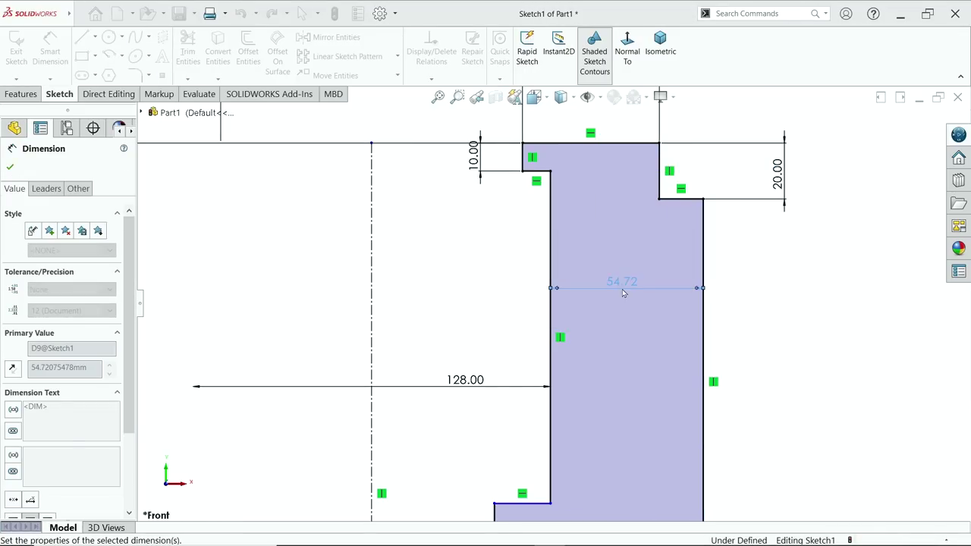
pyautogui.scroll(5, 617, 281)
pyautogui.scroll(-3, 555, 367)
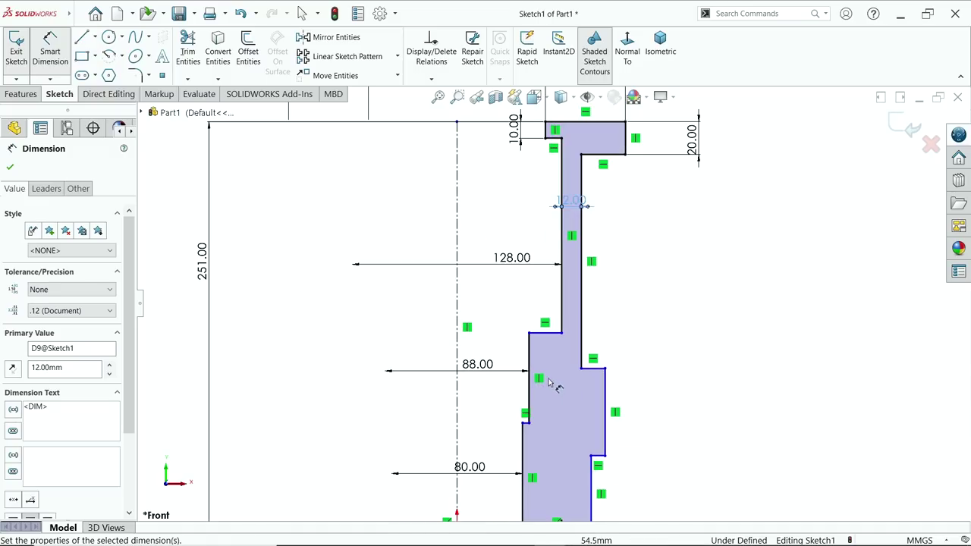
pyautogui.scroll(1, 556, 367)
pyautogui.scroll(-3, 540, 396)
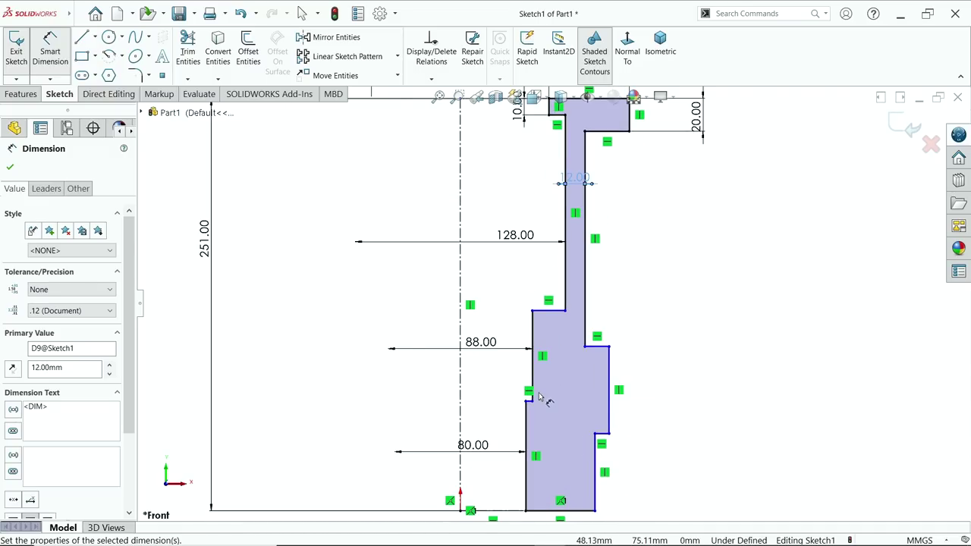
pyautogui.scroll(-1, 535, 383)
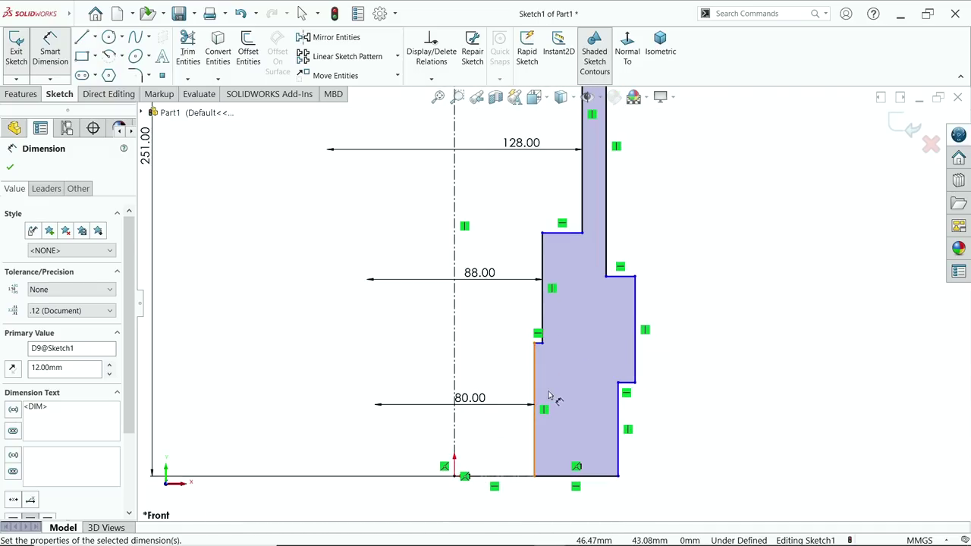
# - Dimension the lower step height as 16 mm and the next edge height as 51 mm
pyautogui.click(615, 395)
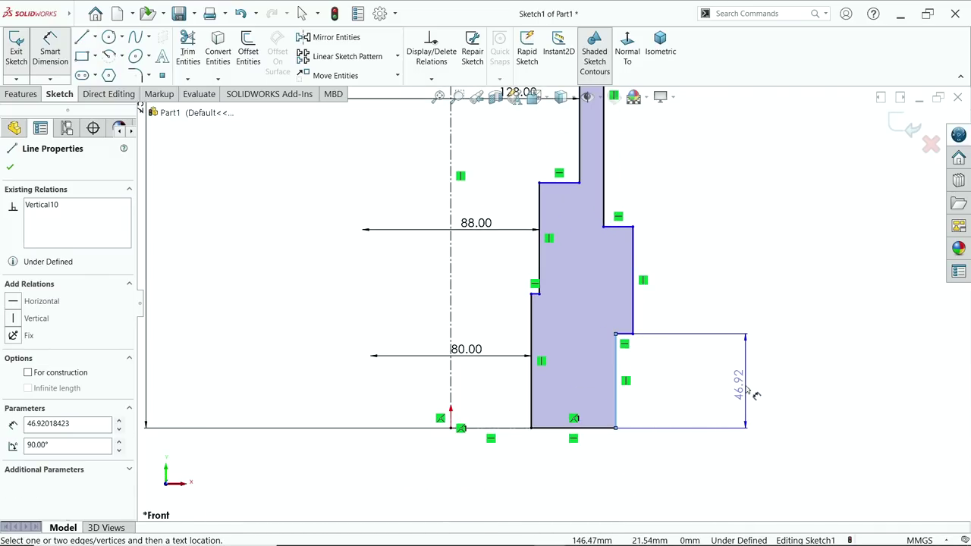
pyautogui.click(742, 391)
pyautogui.write('16')
pyautogui.press('Return')
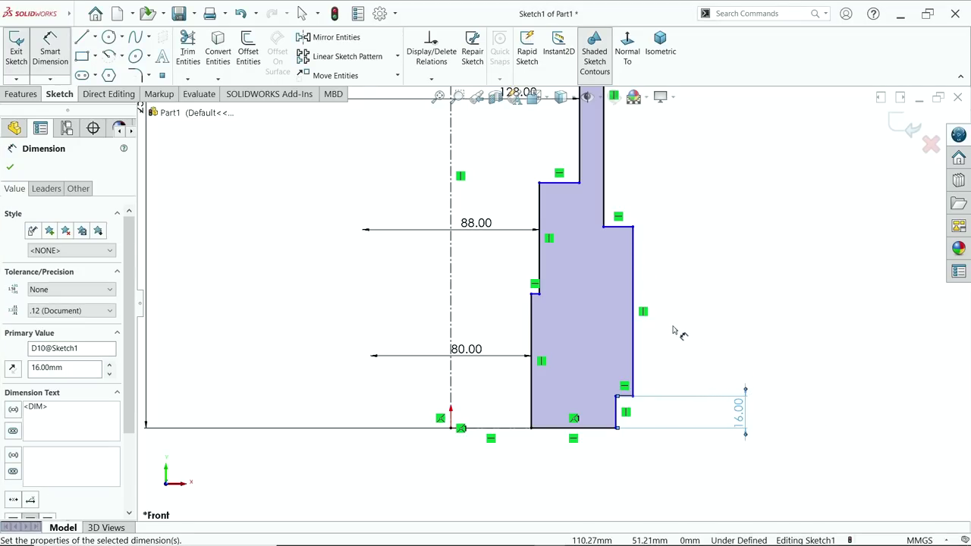
pyautogui.click(532, 326)
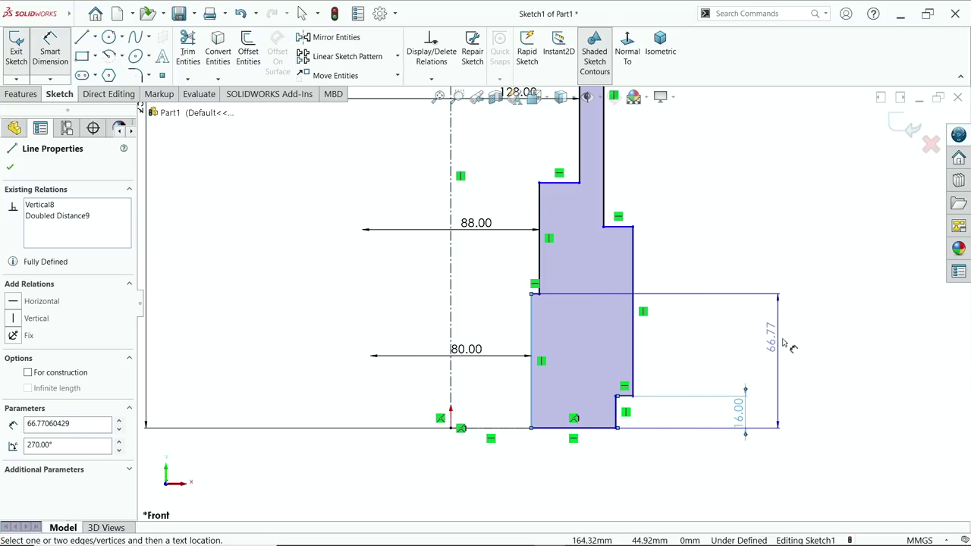
pyautogui.click(809, 348)
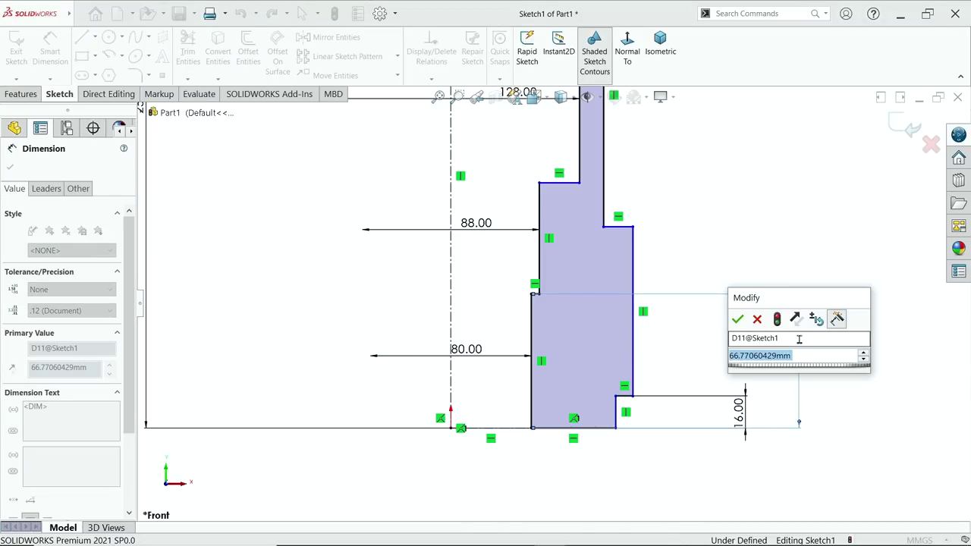
pyautogui.write('=')
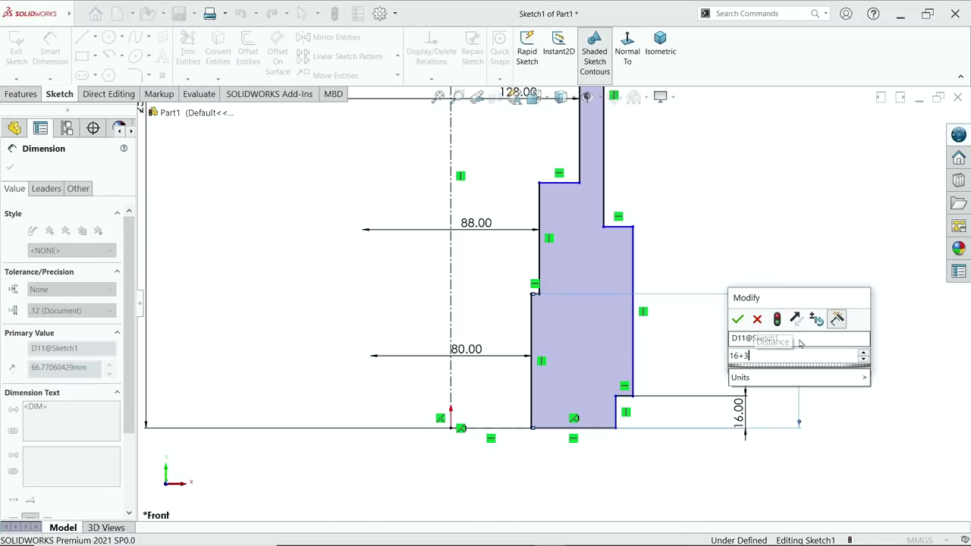
pyautogui.press('Escape')
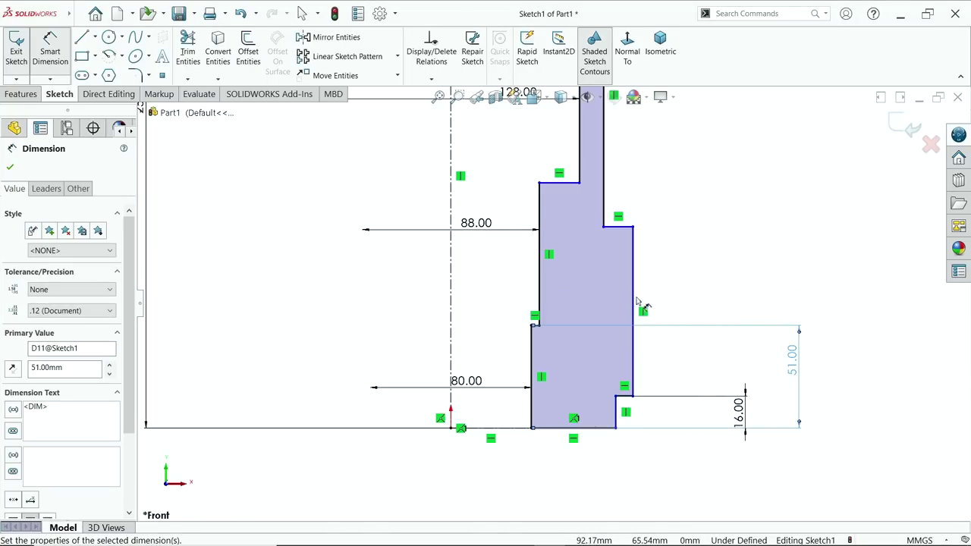
# - Set the height between the wide section's top and bottom edges to 16+35+40 = 91 mm
pyautogui.click(559, 184)
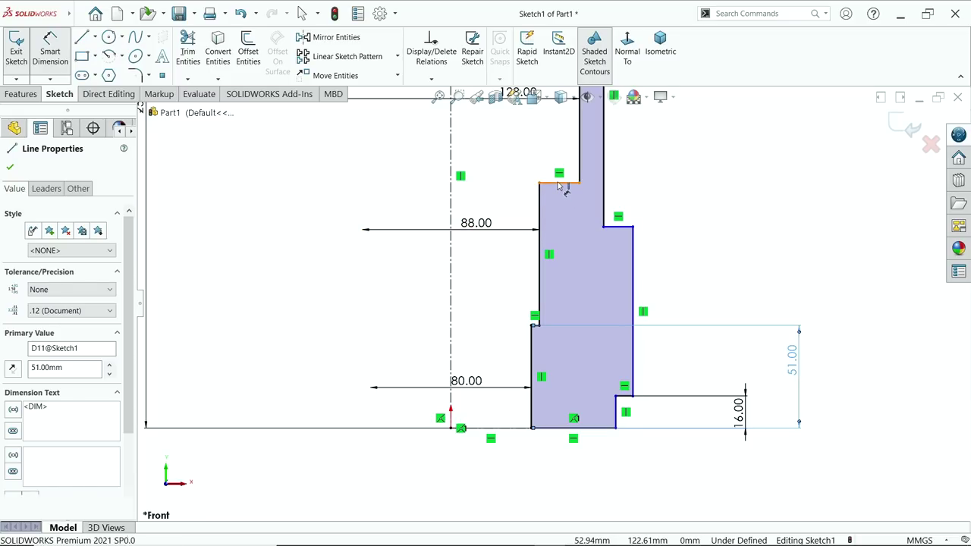
pyautogui.click(556, 429)
pyautogui.click(842, 313)
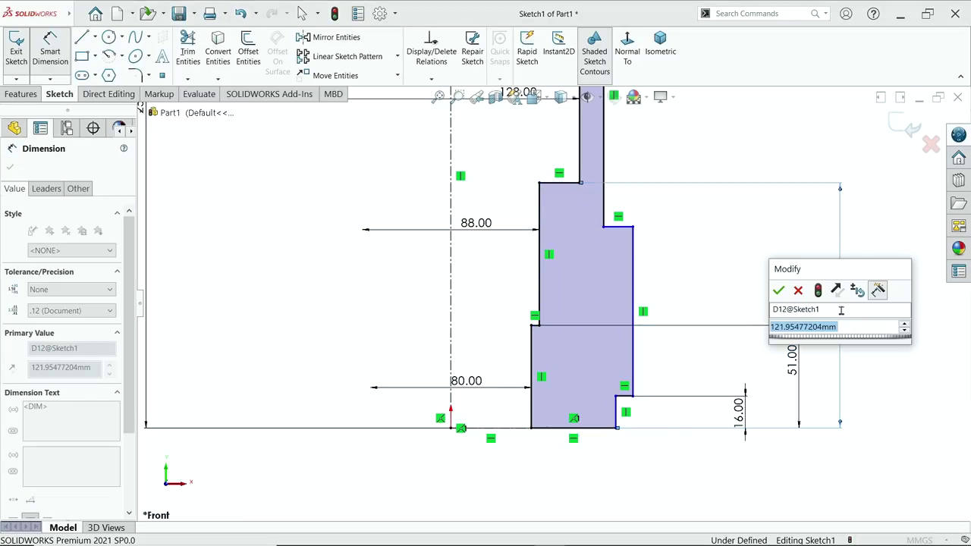
pyautogui.write('16+')
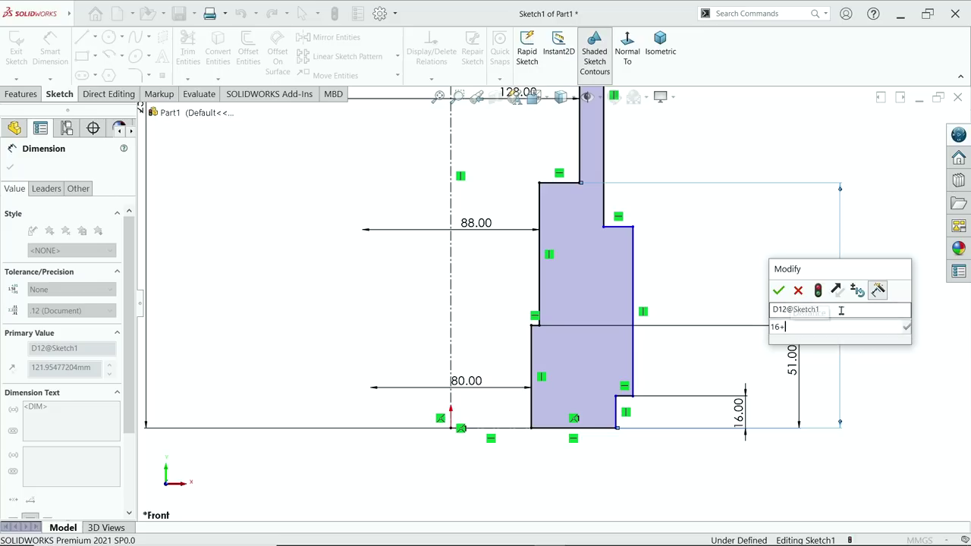
pyautogui.write('35+40+')
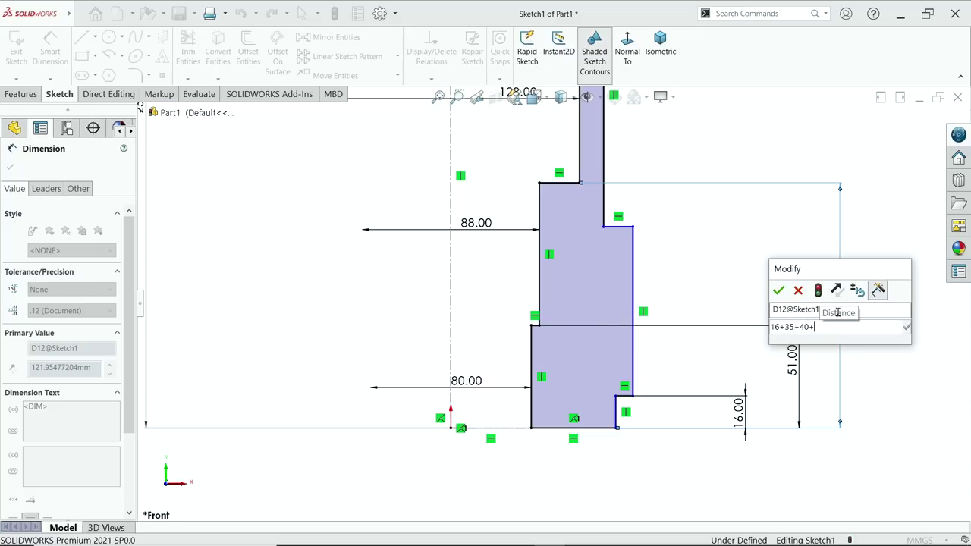
pyautogui.write('0')
pyautogui.press('Return')
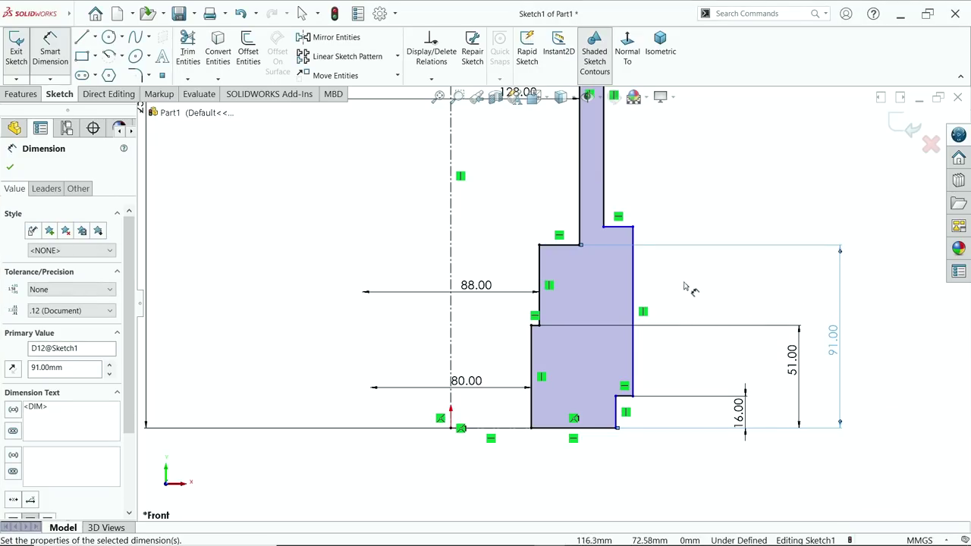
pyautogui.click(416, 246)
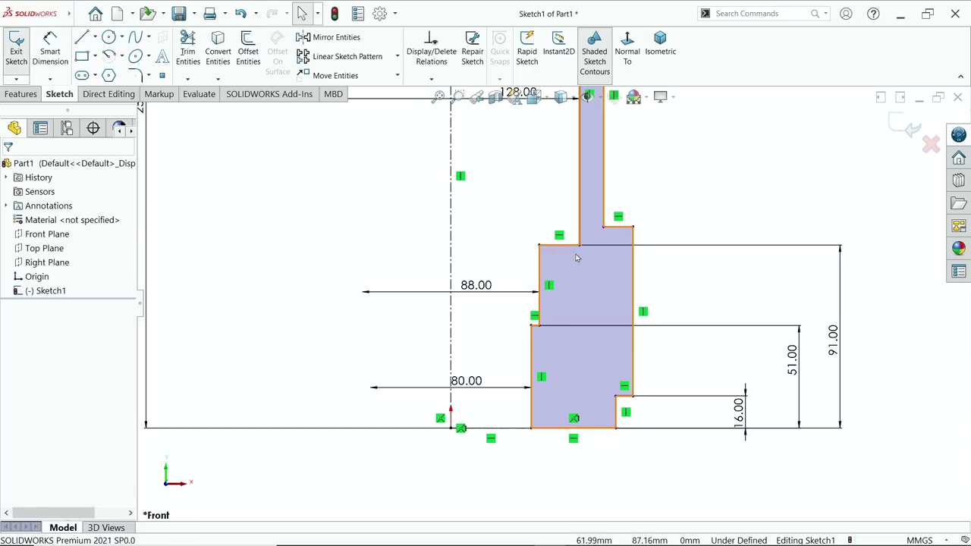
# - Drag the step line lower and fix its distance from the upper line at 12 mm
pyautogui.scroll(-3, 590, 242)
pyautogui.moveTo(640, 213); pyautogui.dragTo(635, 298)
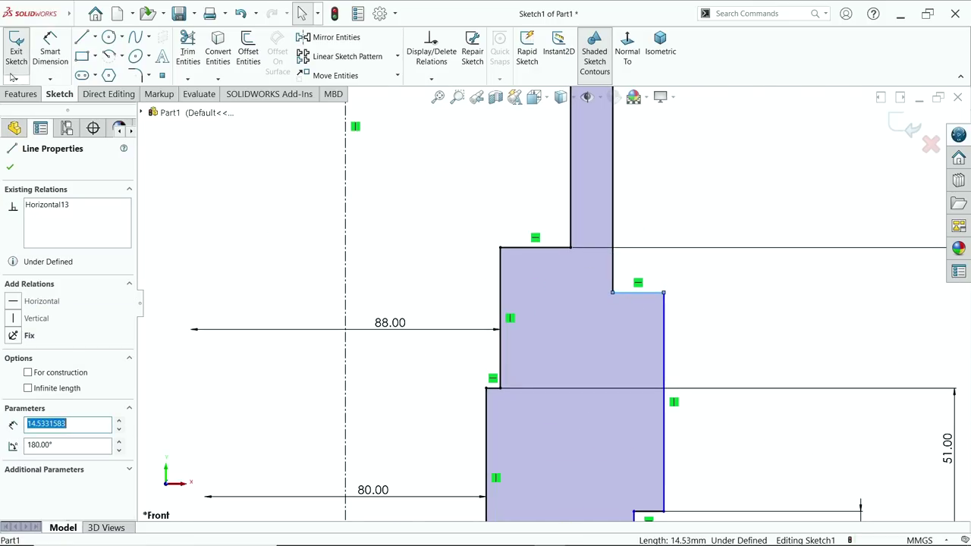
pyautogui.click(51, 59)
pyautogui.click(635, 298)
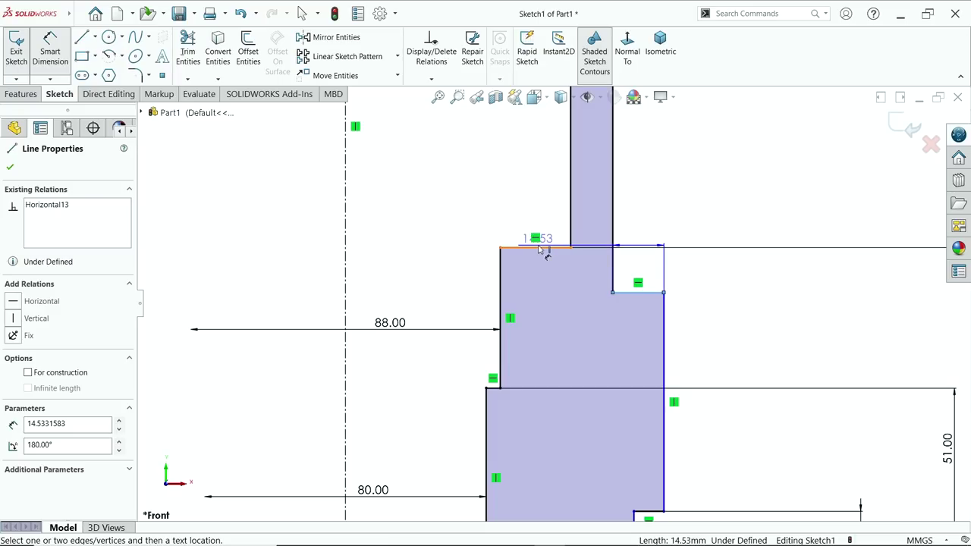
pyautogui.click(541, 247)
pyautogui.click(709, 275)
pyautogui.write('12')
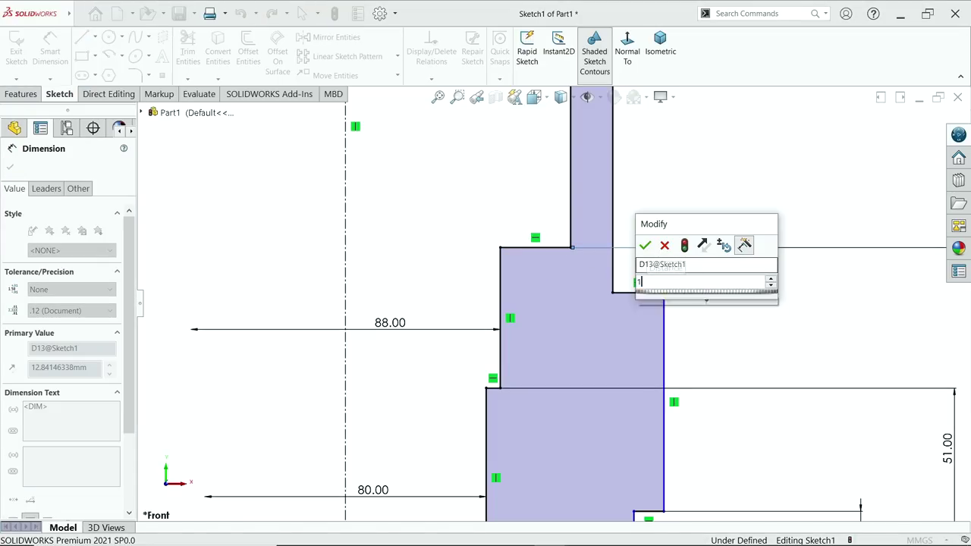
pyautogui.press('Return')
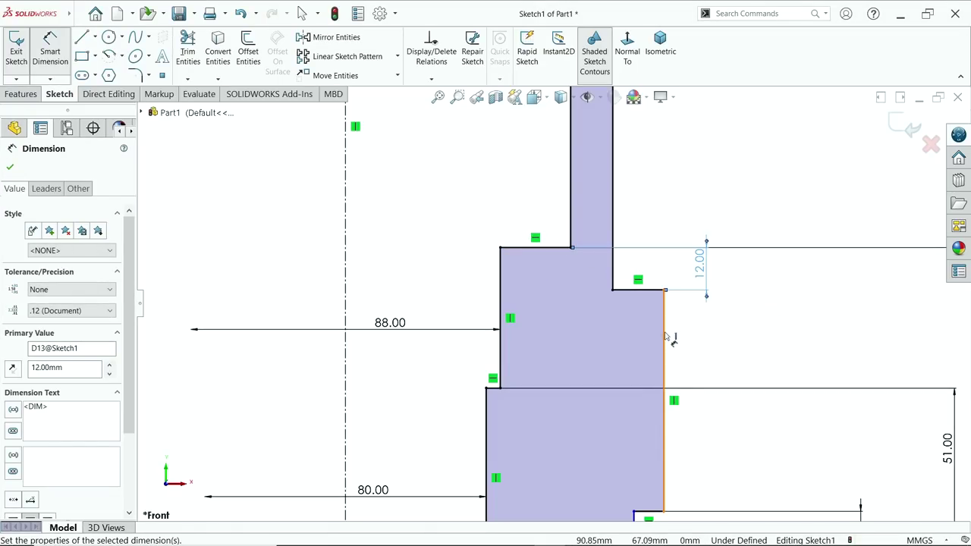
pyautogui.scroll(3, 667, 338)
pyautogui.scroll(-3, 717, 496)
# - Add a 12 mm bottom width dimension, then remove it again
pyautogui.click(596, 434)
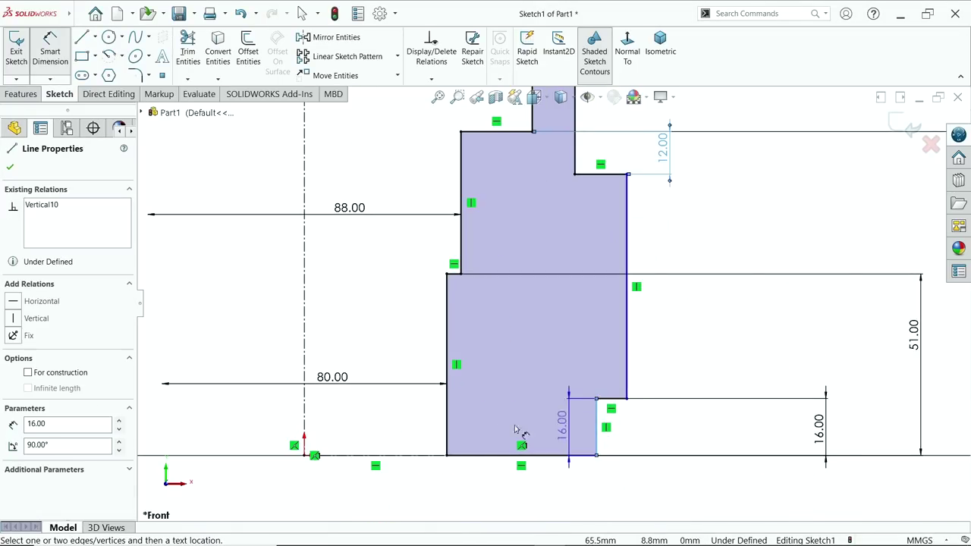
pyautogui.click(447, 429)
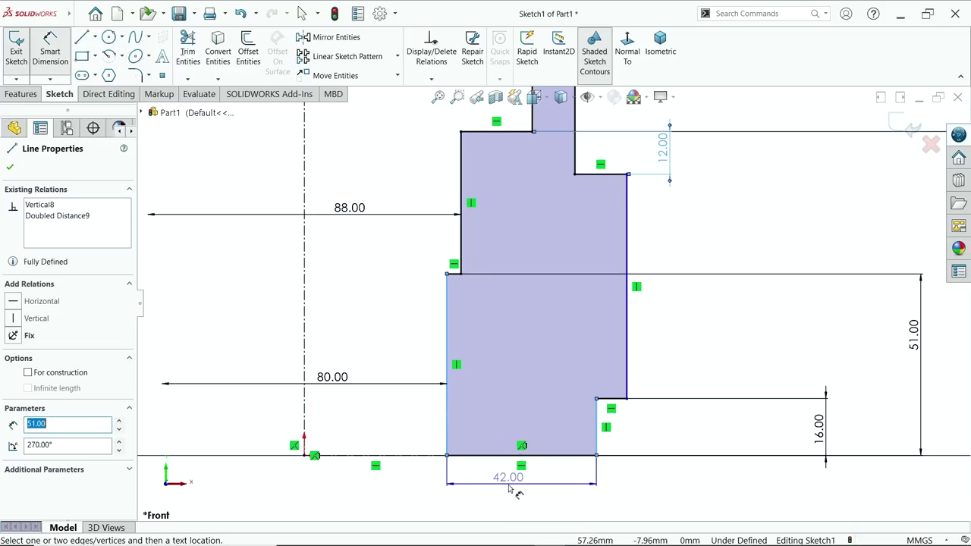
pyautogui.click(509, 489)
pyautogui.write('12')
pyautogui.press('Return')
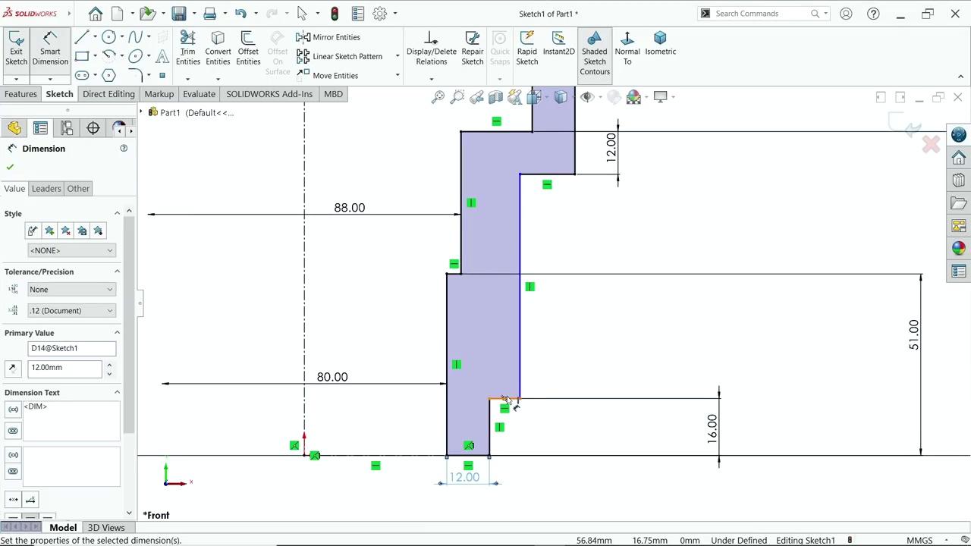
pyautogui.scroll(5, 507, 400)
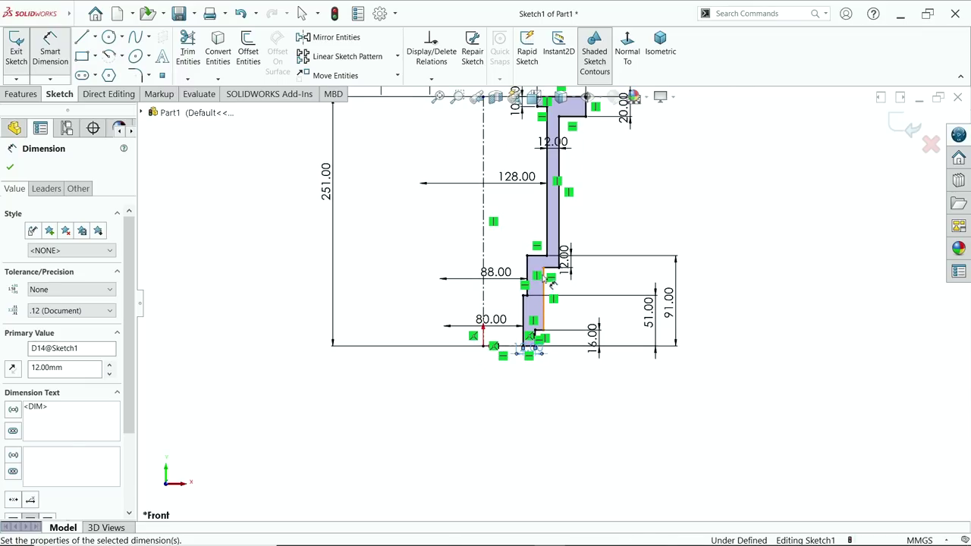
pyautogui.scroll(-2, 543, 267)
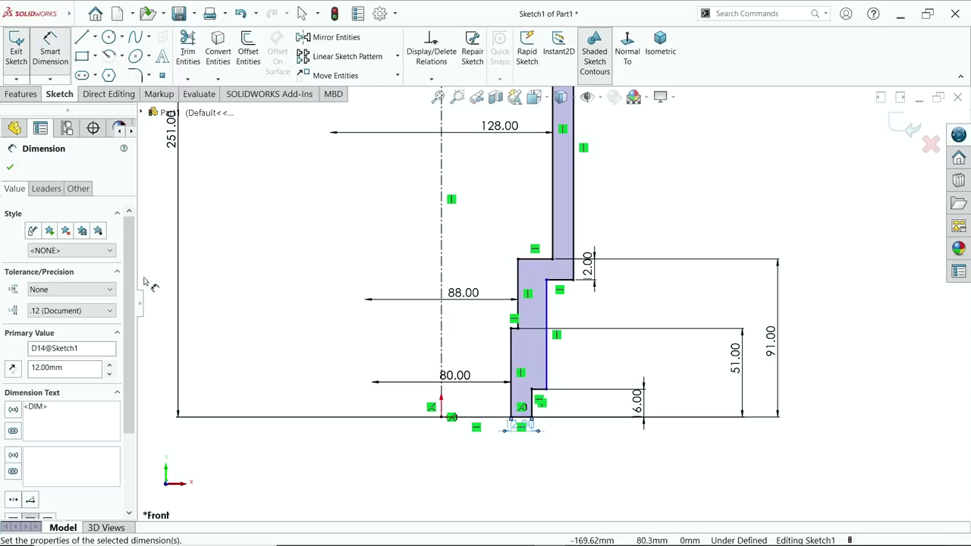
pyautogui.press('Escape')
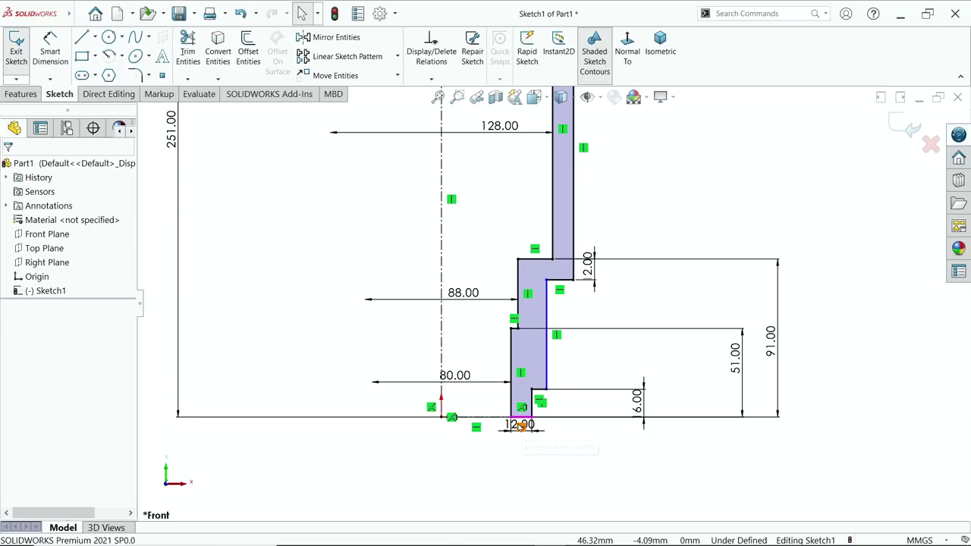
pyautogui.moveTo(522, 430); pyautogui.dragTo(520, 438)
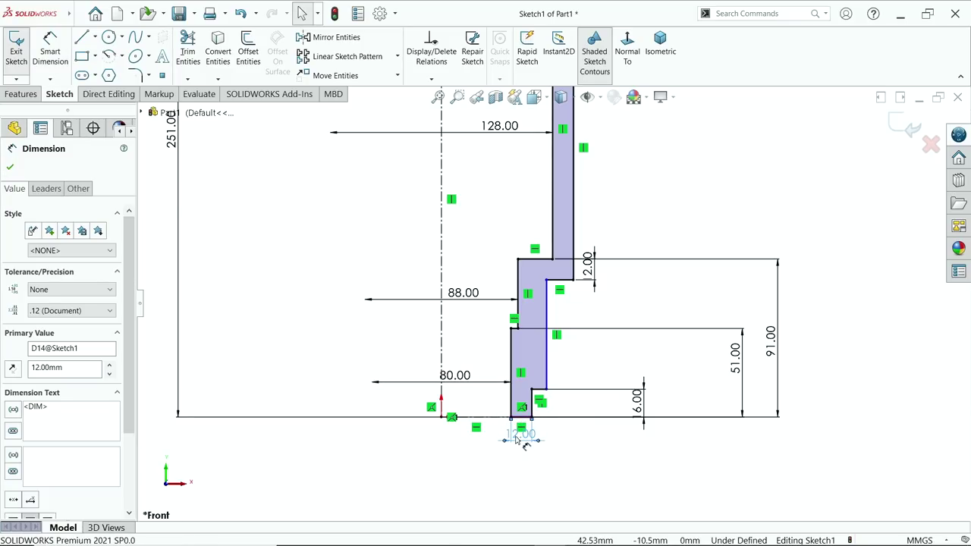
pyautogui.press('Delete')
pyautogui.scroll(-2, 547, 409)
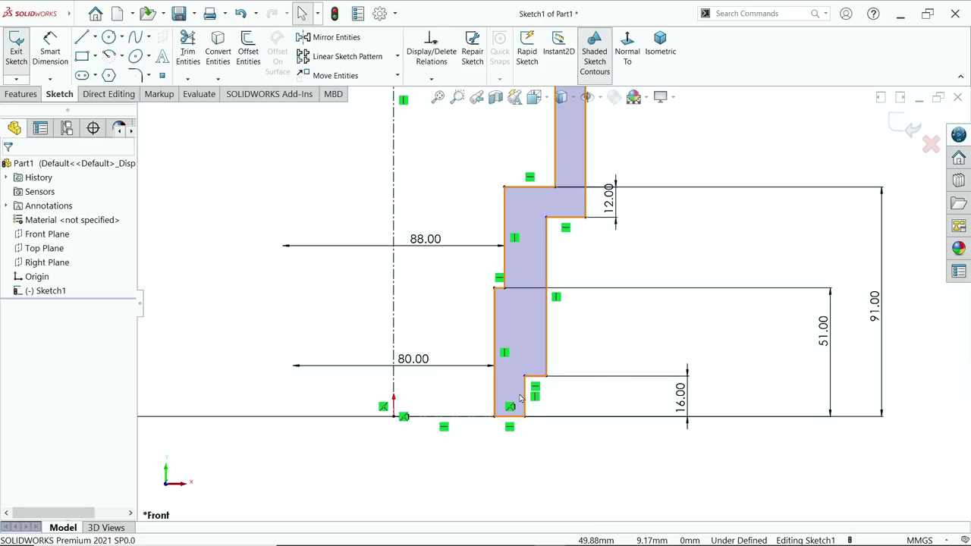
# - Stretch the bottom step's short vertical end line far to the right
pyautogui.click(524, 400)
pyautogui.moveTo(526, 402); pyautogui.dragTo(753, 405)
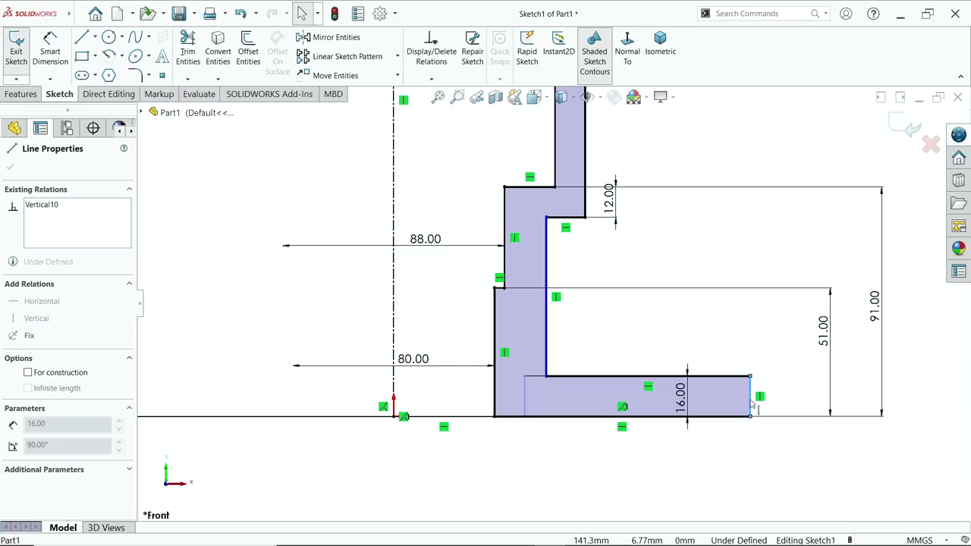
pyautogui.moveTo(752, 404); pyautogui.dragTo(751, 404)
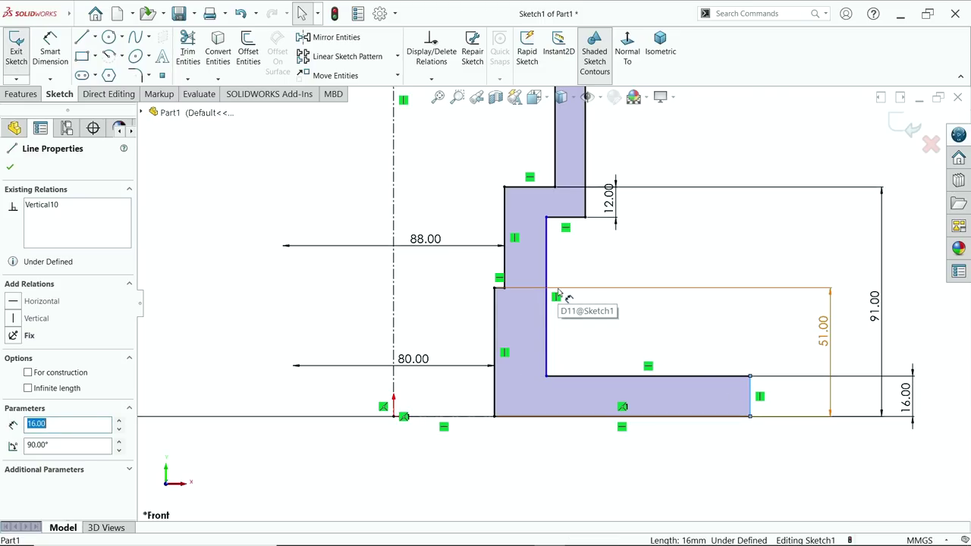
# - Delete the inner vertical wall line above the bottom leg, leaving the profile open
pyautogui.scroll(1, 565, 288)
pyautogui.scroll(-1, 553, 271)
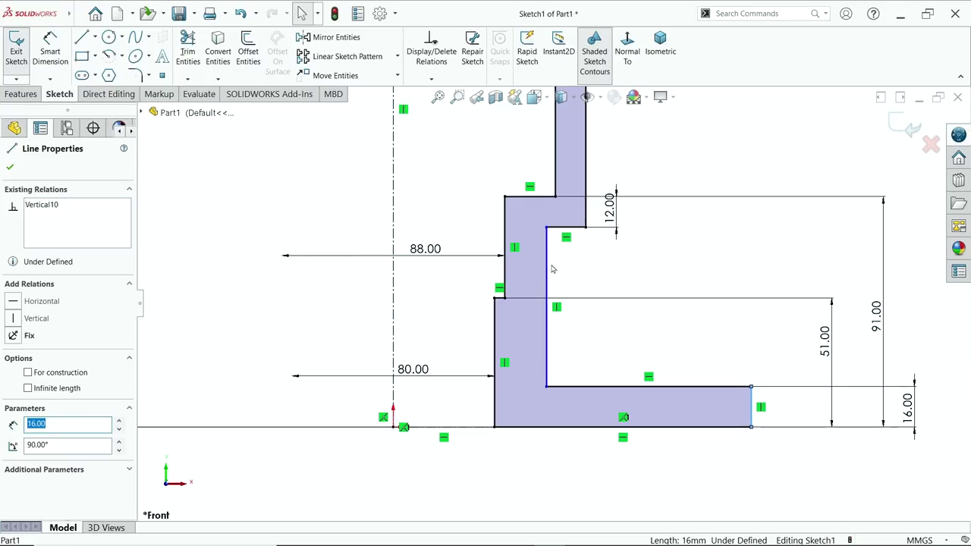
pyautogui.scroll(-1, 557, 318)
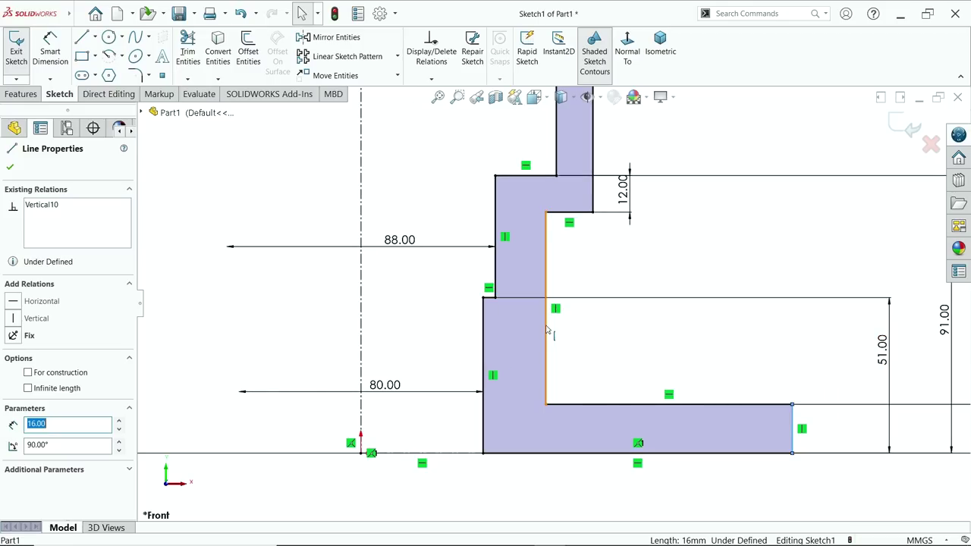
pyautogui.click(546, 328)
pyautogui.press('Delete')
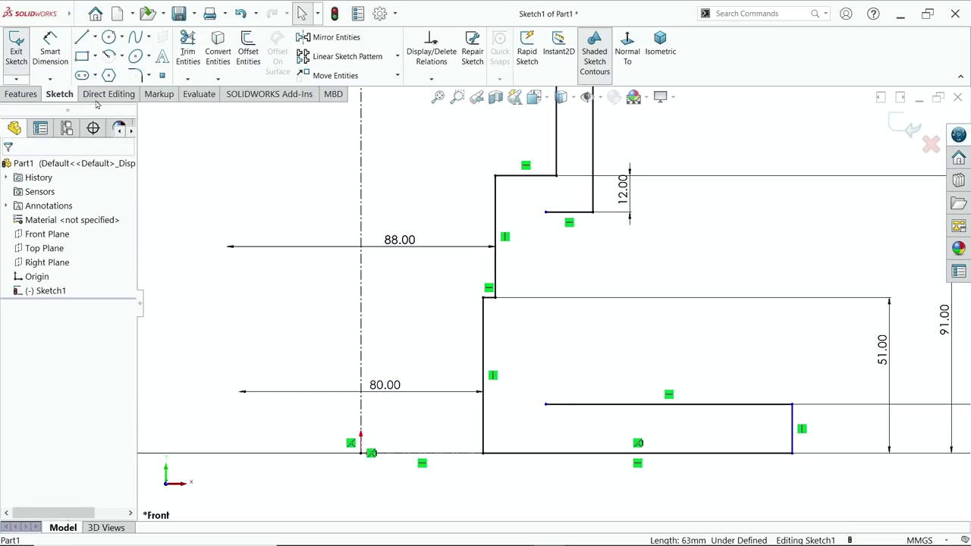
# - Draw lines from the bottom leg's inner end up to the upper step corner
pyautogui.click(82, 40)
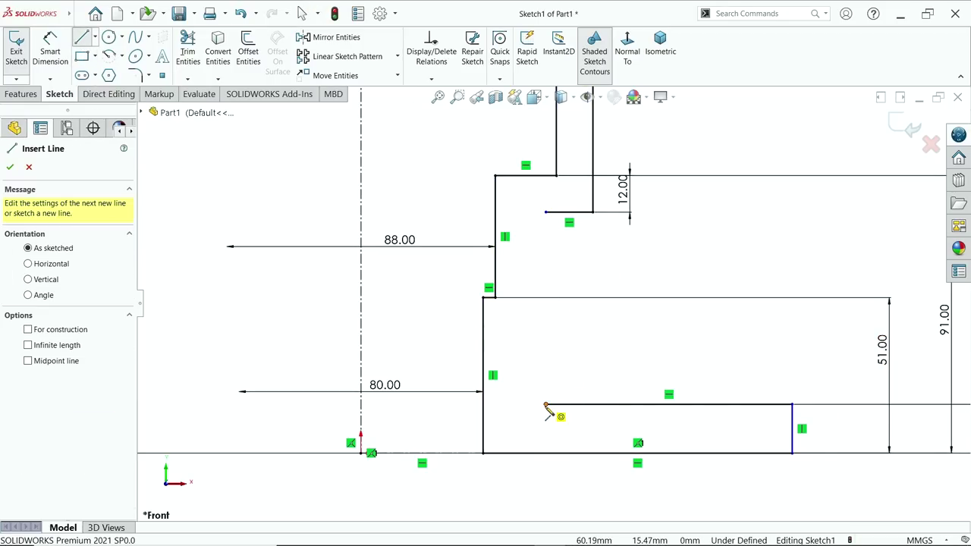
pyautogui.click(544, 405)
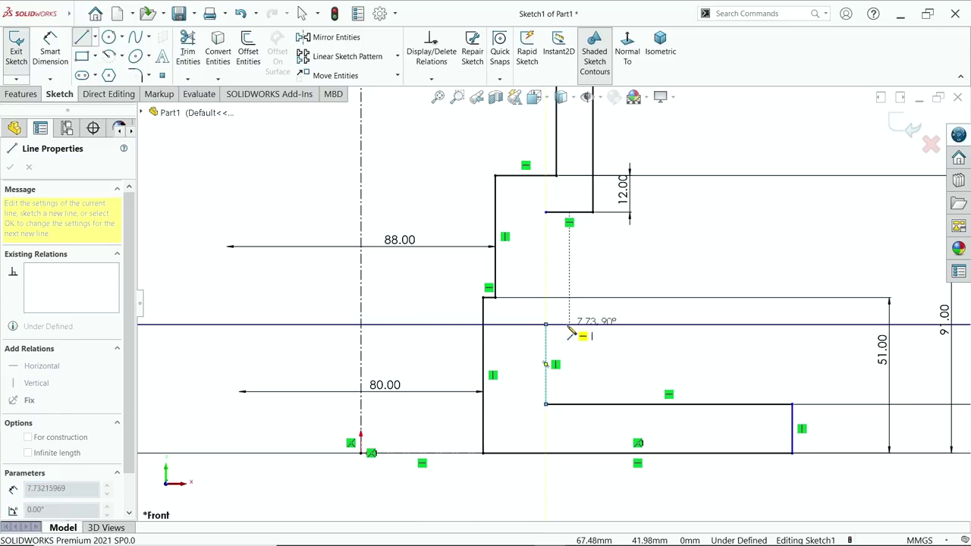
pyautogui.click(568, 326)
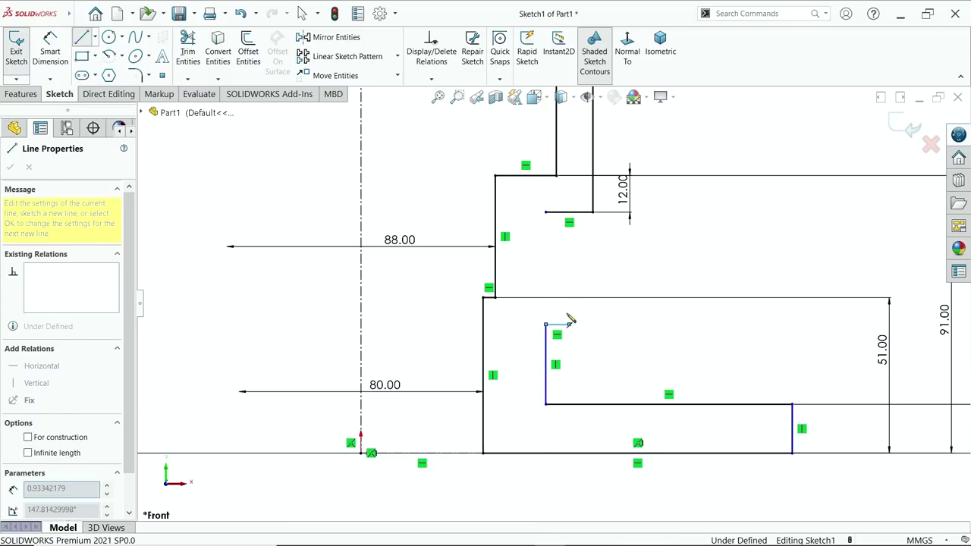
pyautogui.click(546, 212)
pyautogui.rightClick(637, 254)
pyautogui.click(659, 261)
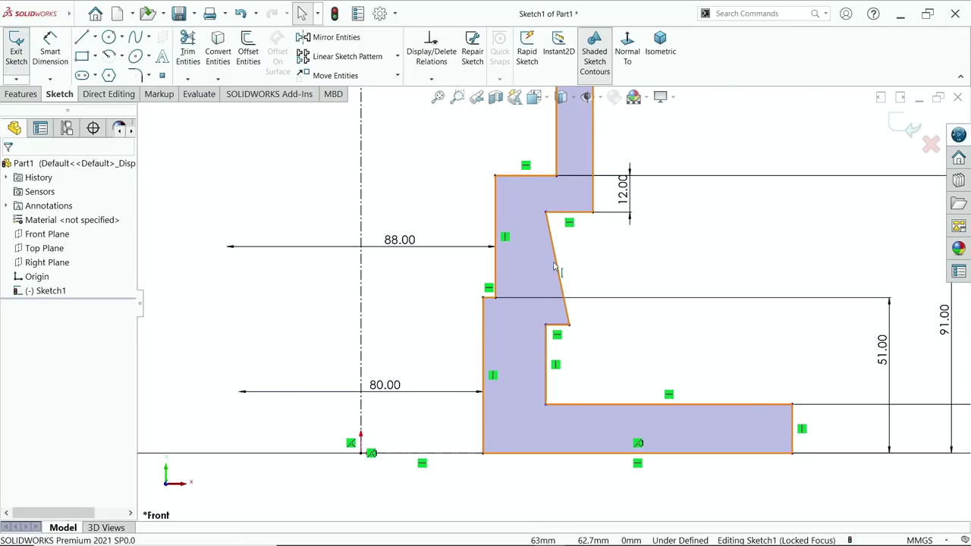
# - Remove the conflicting vertical relation, drag the top end upright, and make the inner wall vertical
pyautogui.click(554, 267)
pyautogui.click(600, 218)
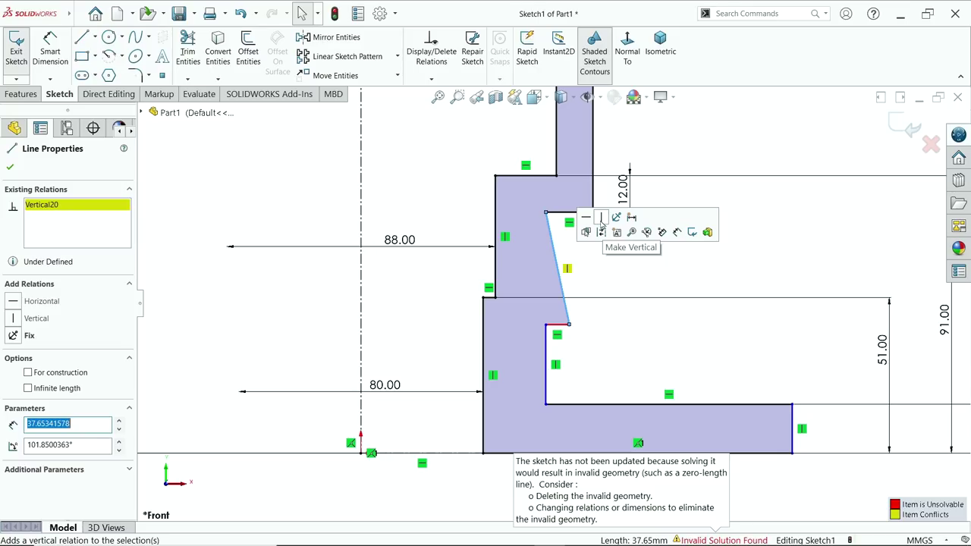
pyautogui.rightClick(46, 209)
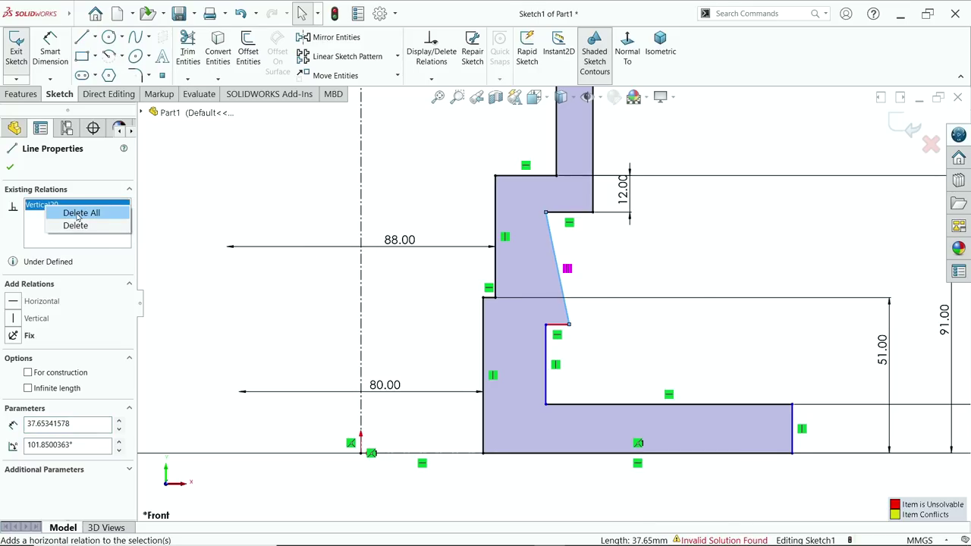
pyautogui.click(78, 214)
pyautogui.press('Escape')
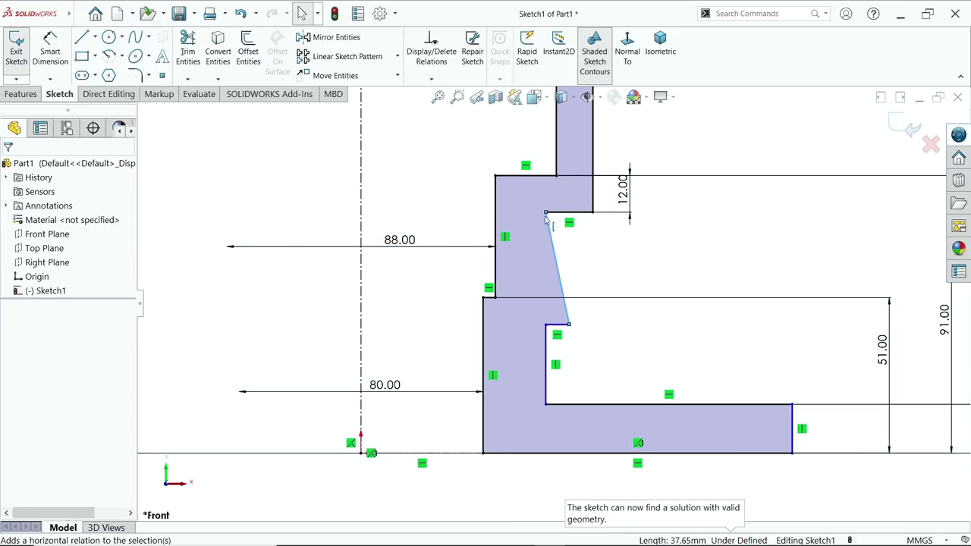
pyautogui.click(647, 234)
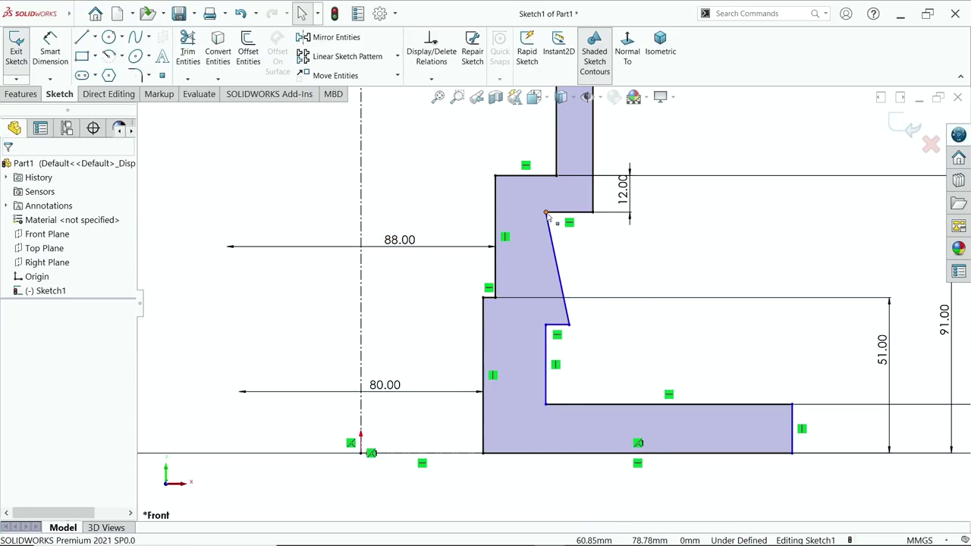
pyautogui.moveTo(546, 213); pyautogui.dragTo(565, 213)
pyautogui.click(568, 245)
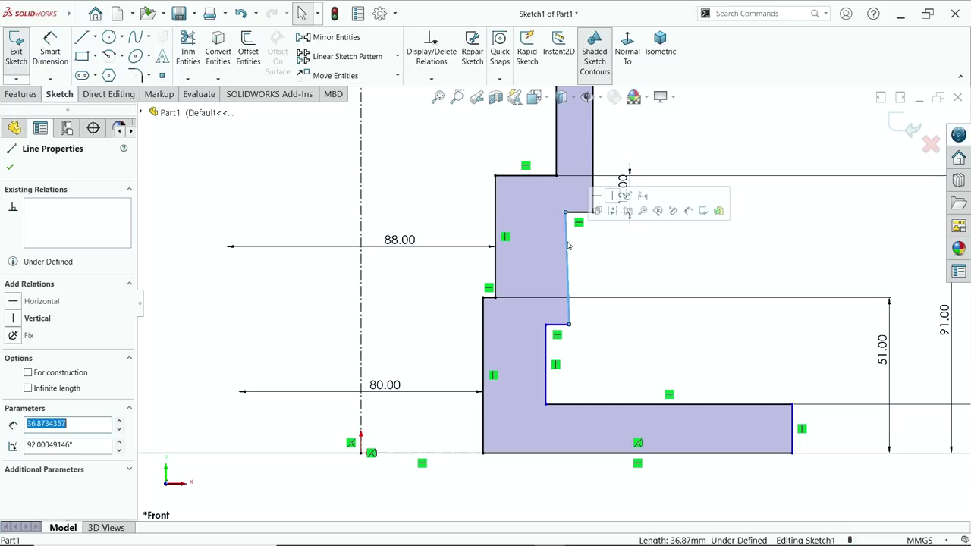
pyautogui.click(624, 195)
pyautogui.click(670, 151)
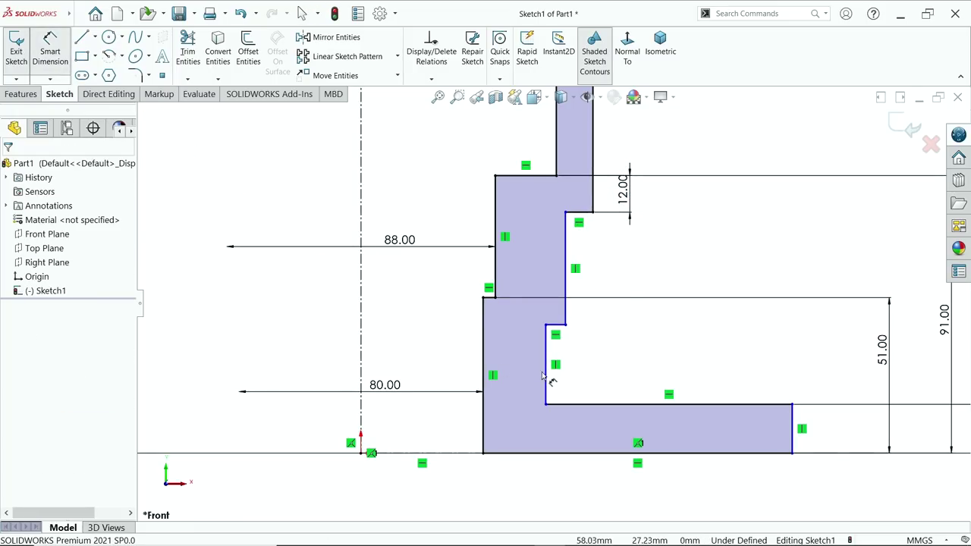
# - Dimension the lower neck wall thickness to 12
pyautogui.click(483, 350)
pyautogui.click(498, 355)
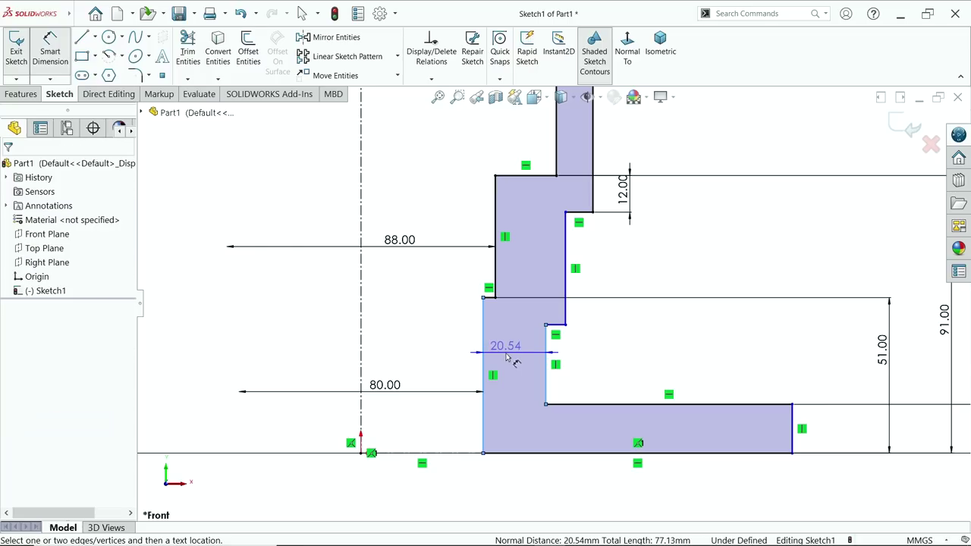
pyautogui.press('Escape')
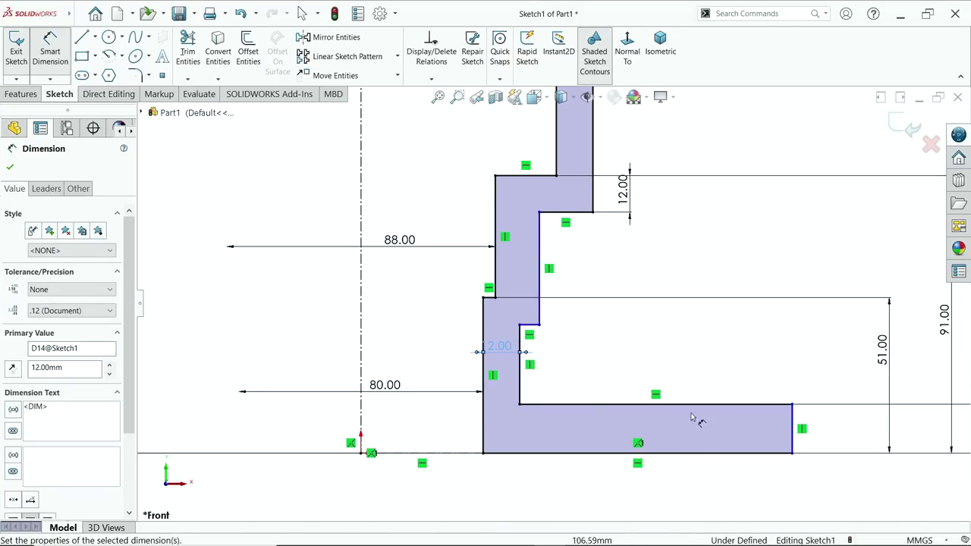
# - Dimension the bottom flange height, then discard the redundant driven dimension
pyautogui.click(791, 434)
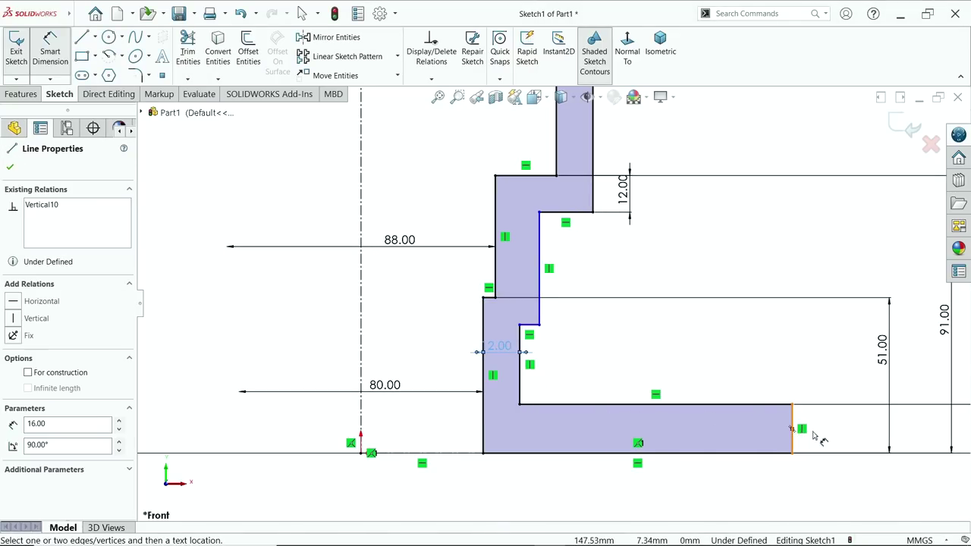
pyautogui.press('Escape')
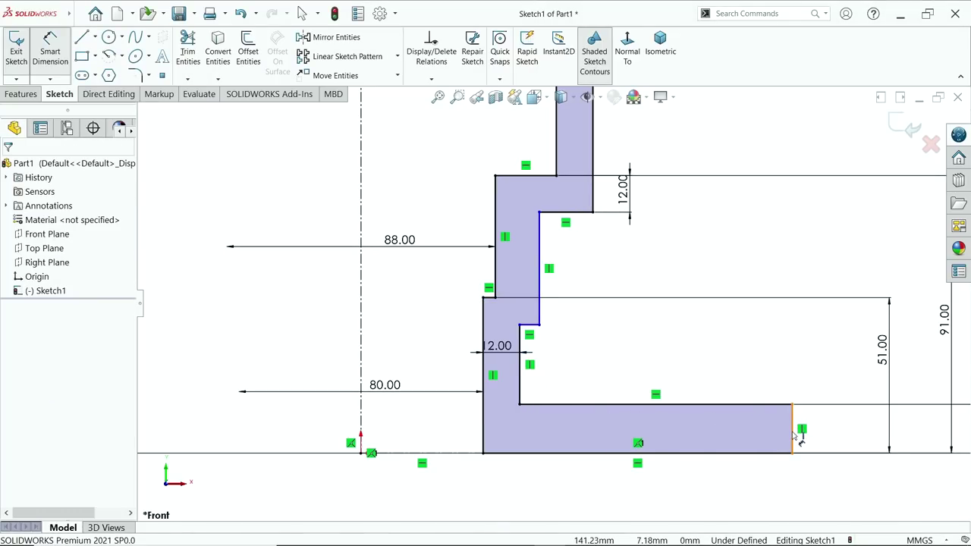
pyautogui.click(793, 429)
pyautogui.click(827, 434)
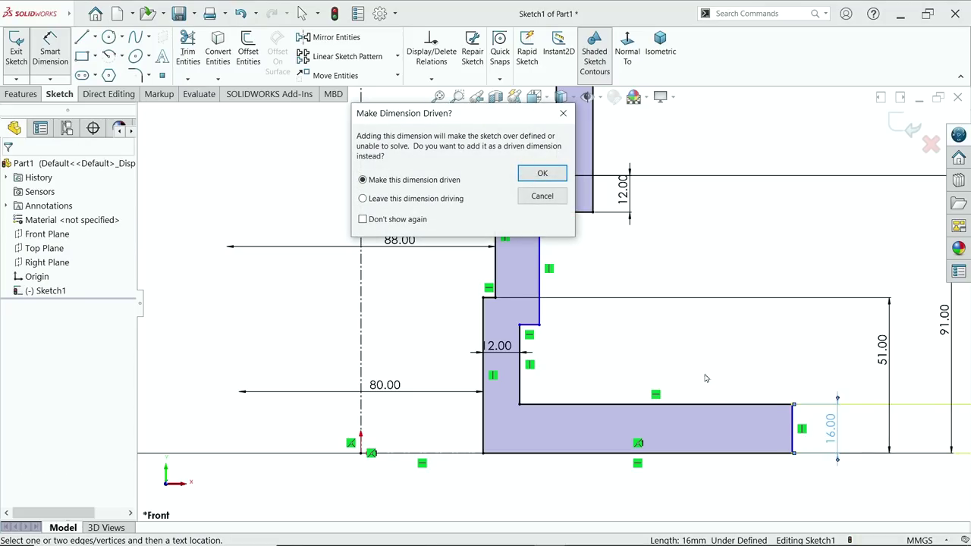
pyautogui.click(542, 172)
pyautogui.press('z')
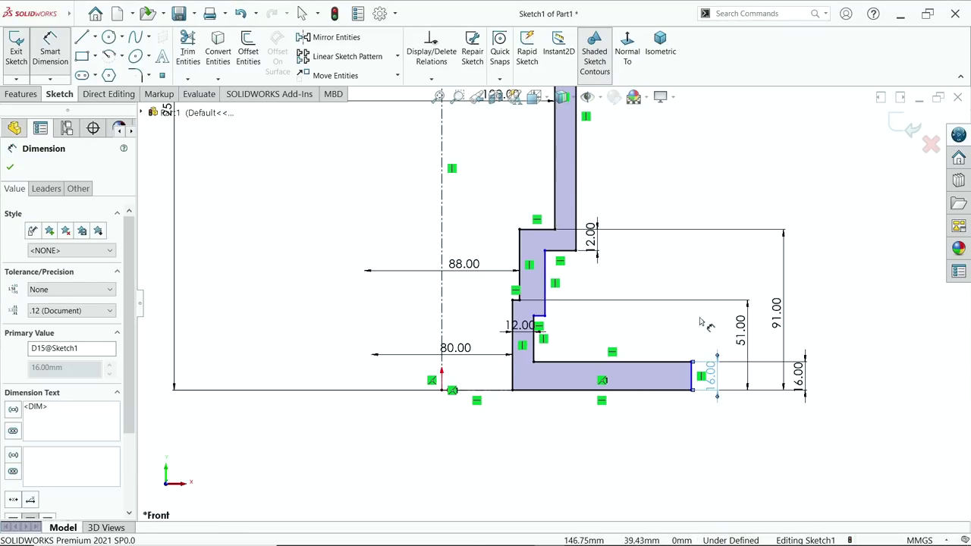
pyautogui.scroll(-3, 701, 322)
pyautogui.press('Escape')
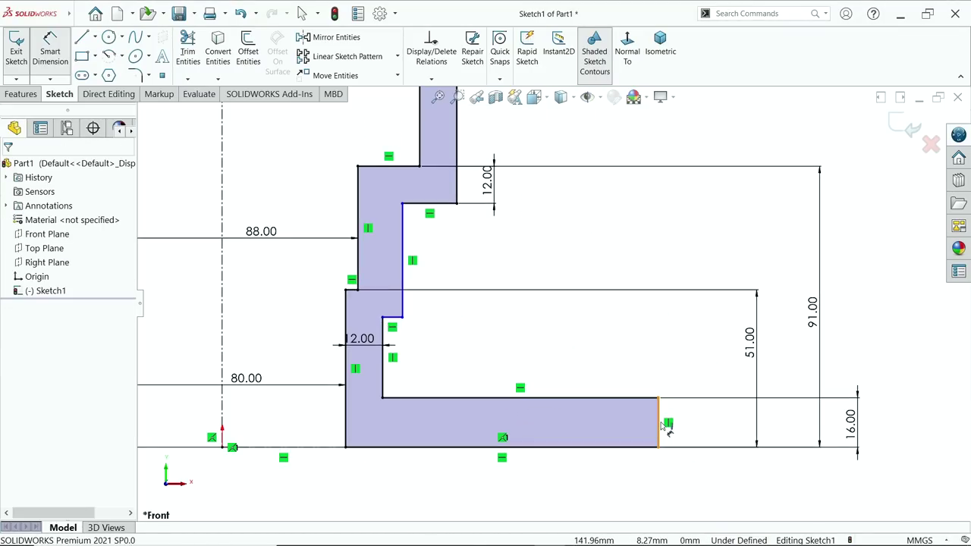
pyautogui.press('z')
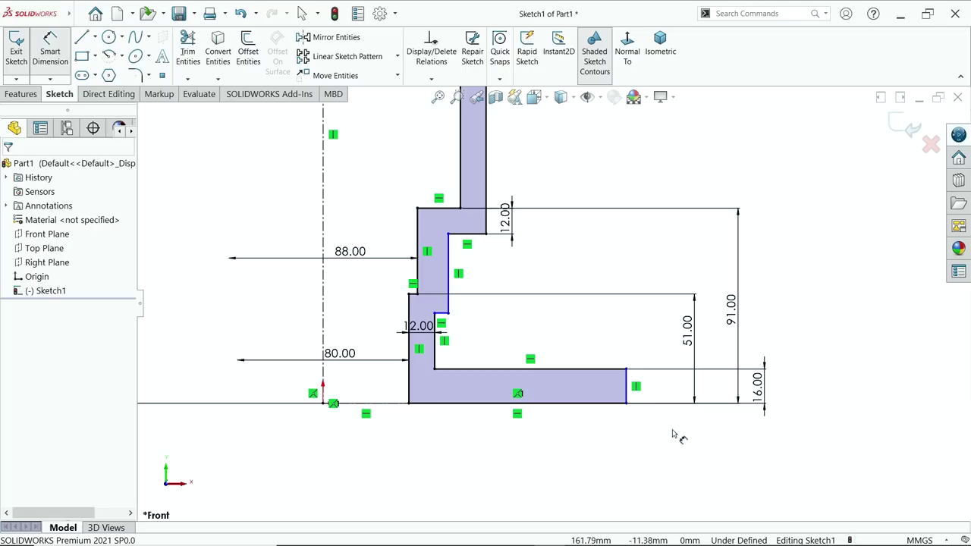
# - Dimension the bottom flange's outer edge from the centreline as a 206 diameter
pyautogui.click(628, 391)
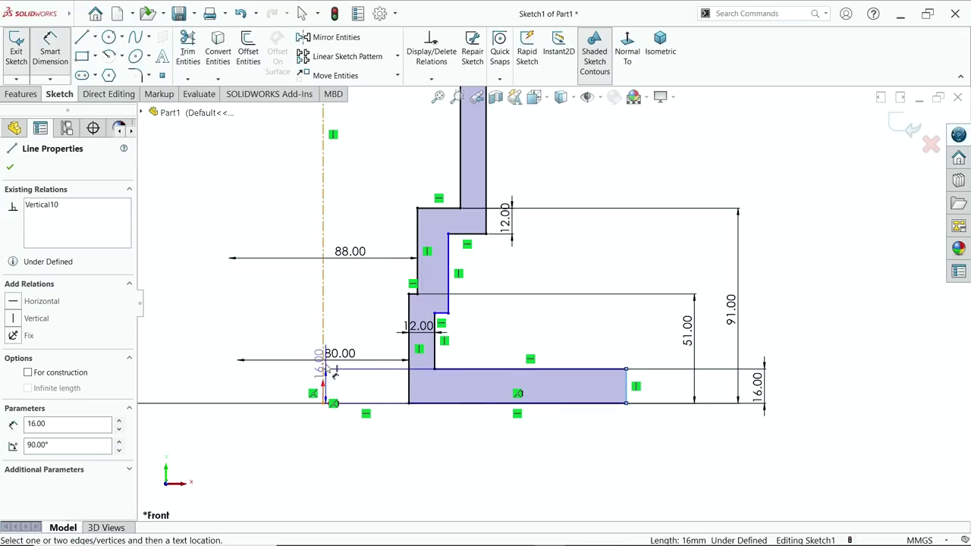
pyautogui.click(324, 370)
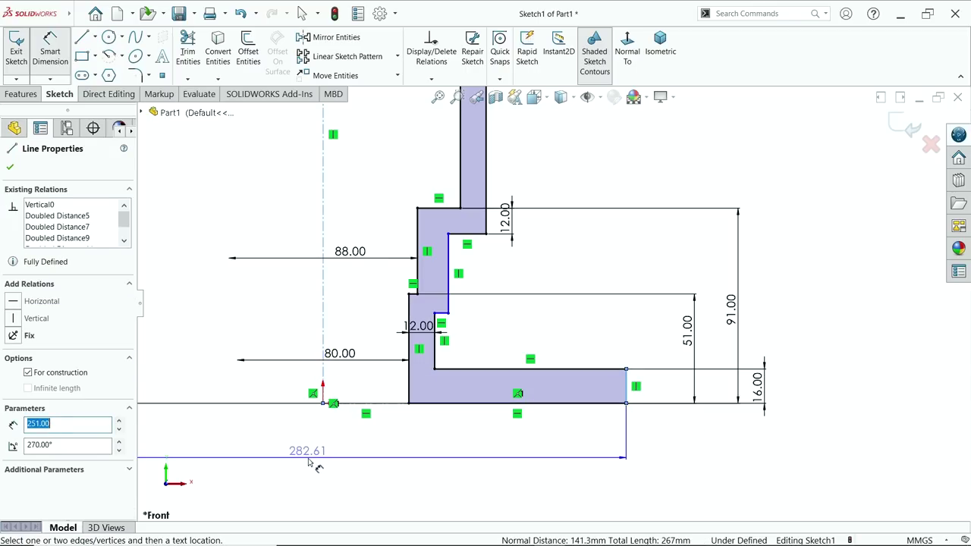
pyautogui.click(314, 462)
pyautogui.write('206')
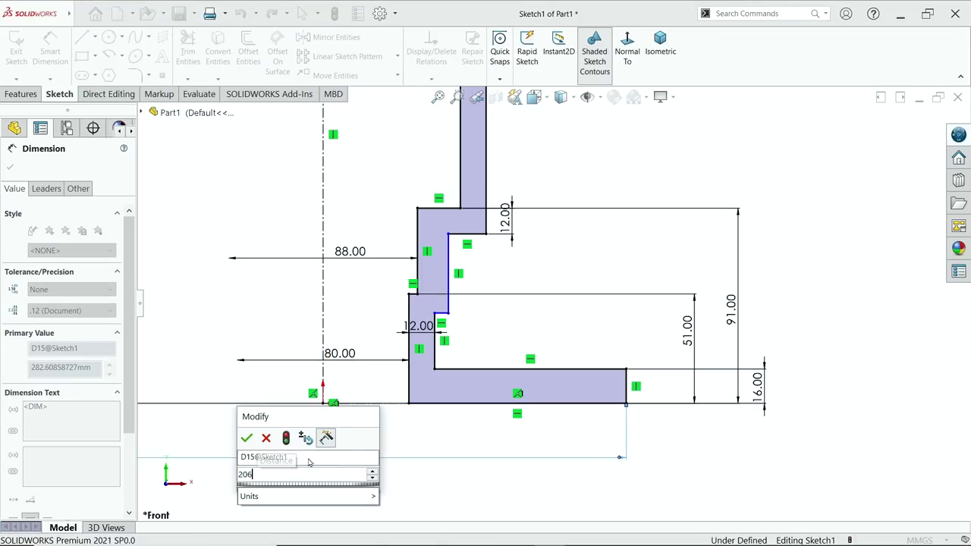
pyautogui.press('Return')
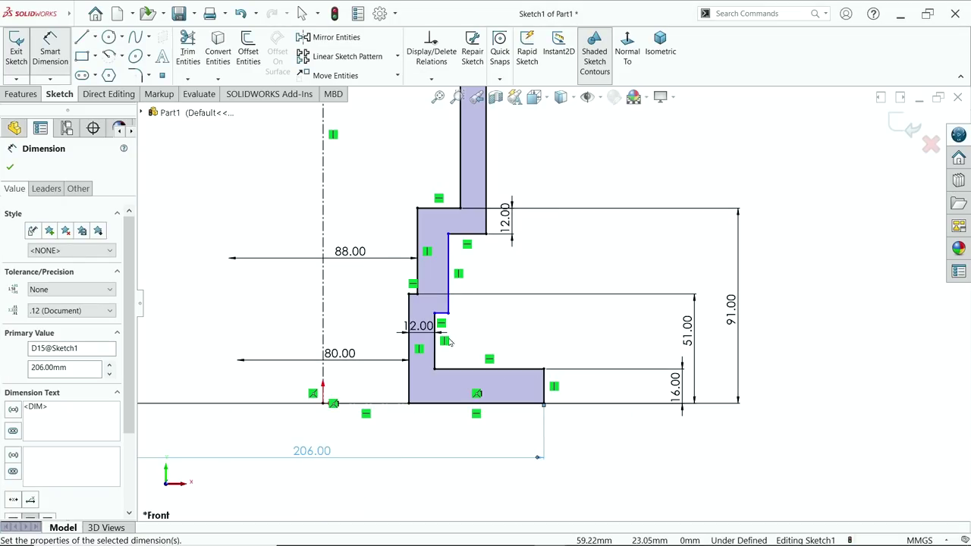
pyautogui.scroll(-3, 439, 261)
# - Dimension the upper wall thickness between its two edges to 12
pyautogui.click(477, 271)
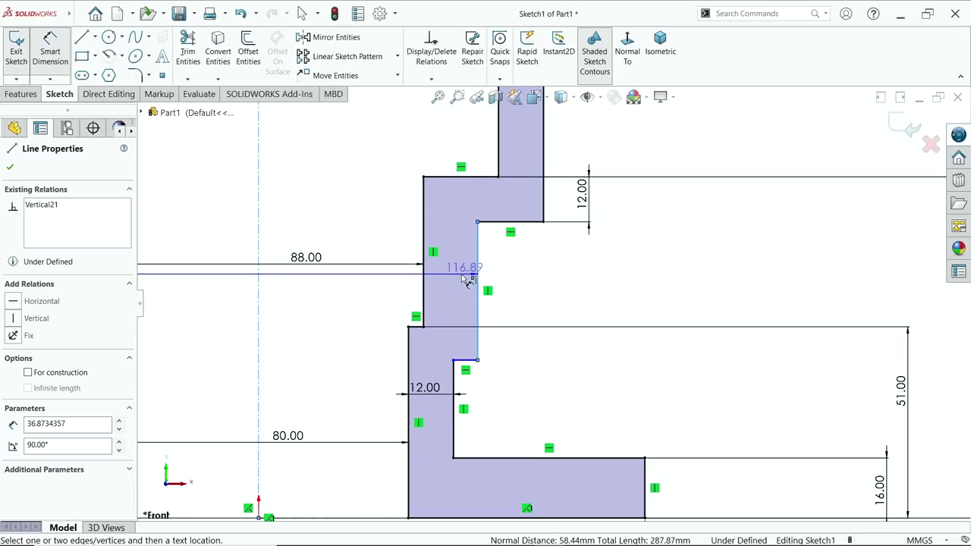
pyautogui.click(423, 282)
pyautogui.click(449, 288)
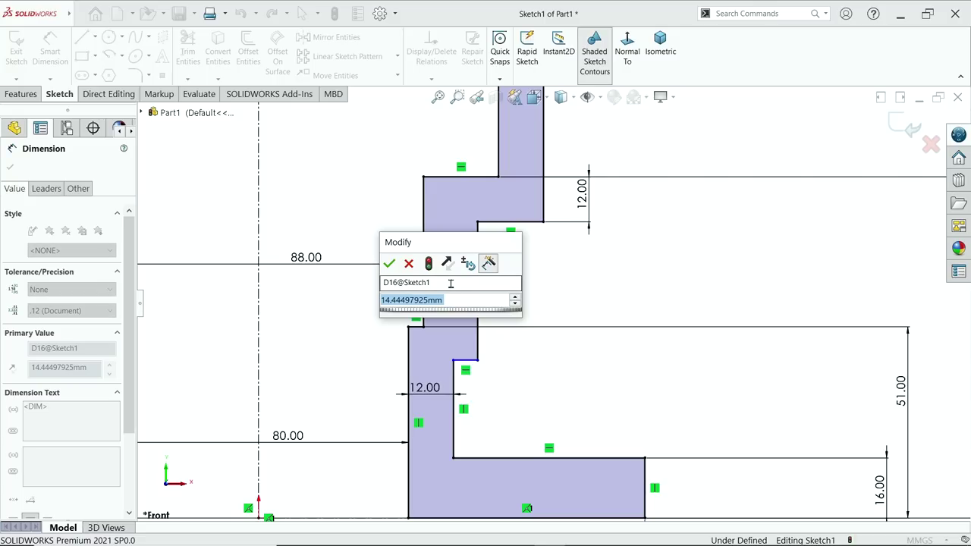
pyautogui.write('12')
pyautogui.press('Return')
pyautogui.scroll(-2, 433, 334)
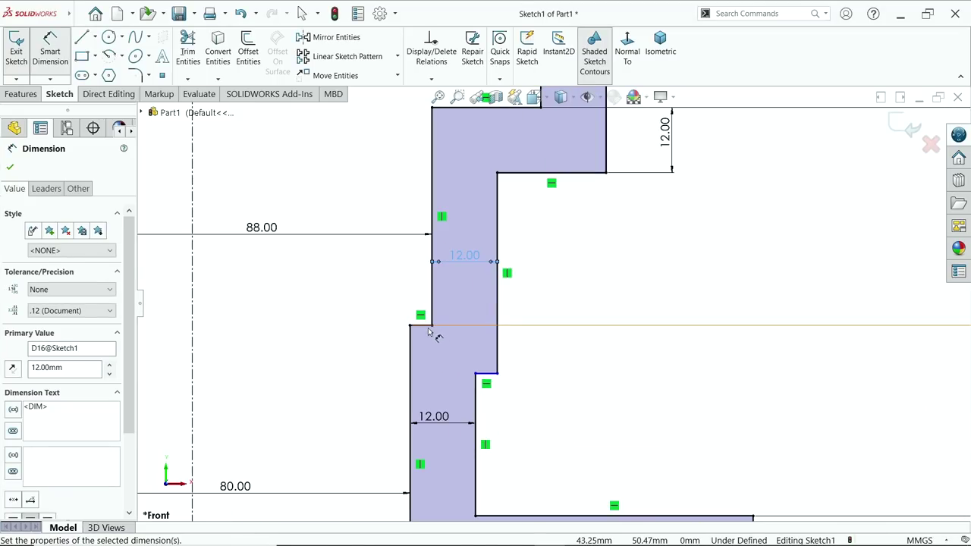
# - Dimension the step height between the two horizontal edges to 12, fully defining Sketch1
pyautogui.click(425, 328)
pyautogui.click(486, 373)
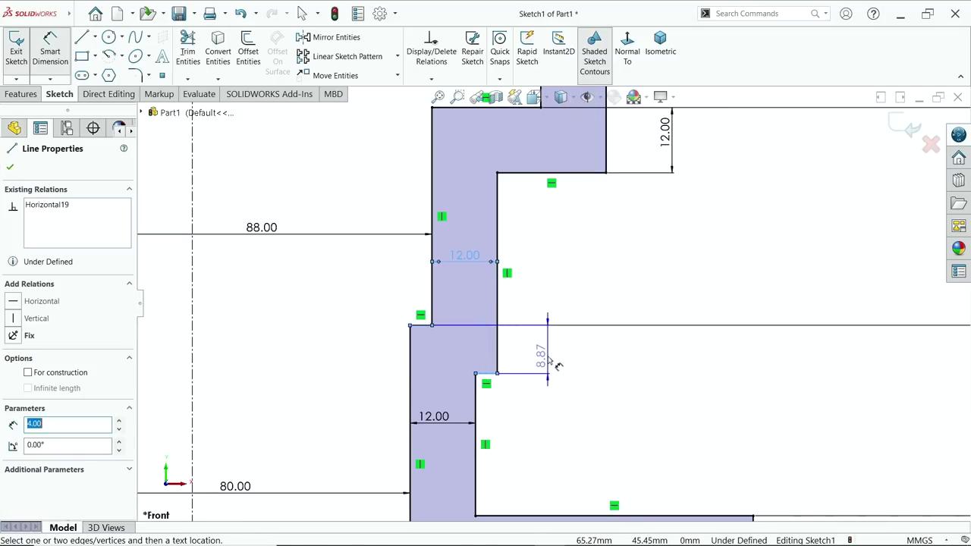
pyautogui.click(558, 363)
pyautogui.write('12')
pyautogui.press('Return')
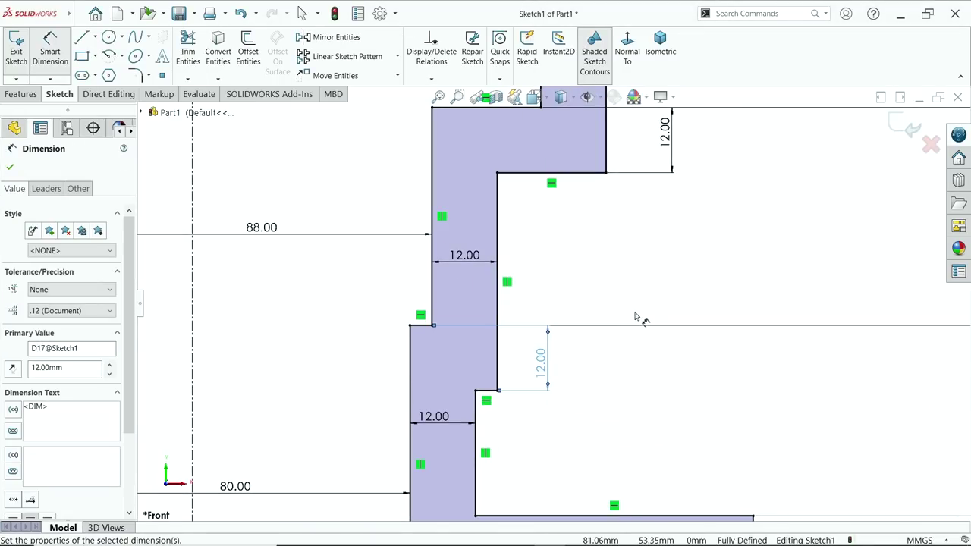
pyautogui.scroll(4, 639, 317)
pyautogui.scroll(4, 637, 313)
pyautogui.scroll(-3, 546, 227)
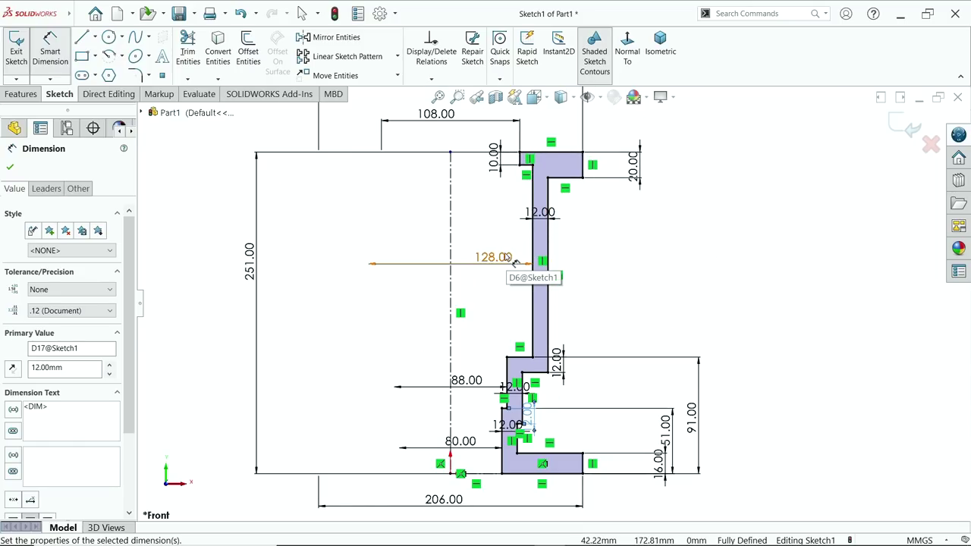
pyautogui.scroll(3, 507, 259)
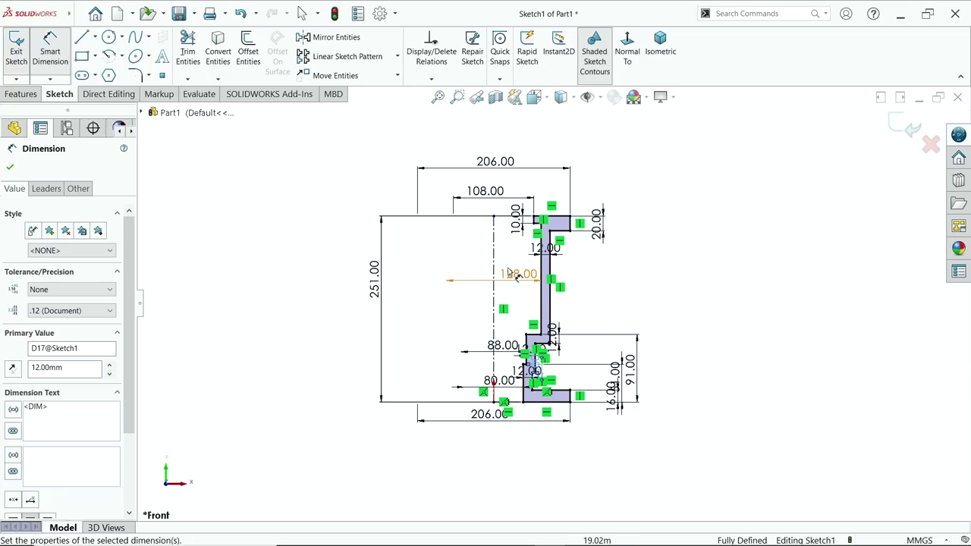
pyautogui.scroll(2, 515, 280)
pyautogui.scroll(-2, 536, 301)
pyautogui.scroll(-2, 536, 301)
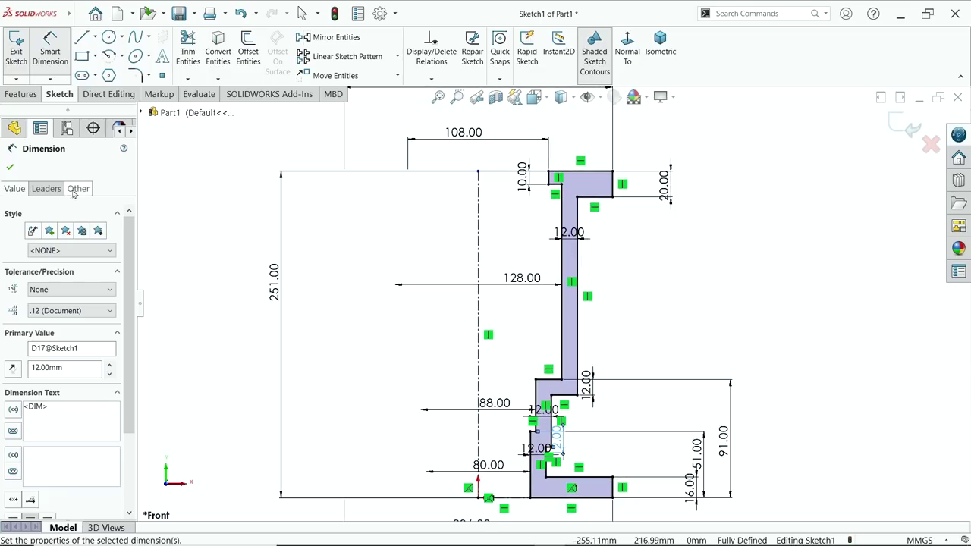
# - Revolve Sketch1 Blind 360° about the centreline to create Revolve1
pyautogui.click(22, 94)
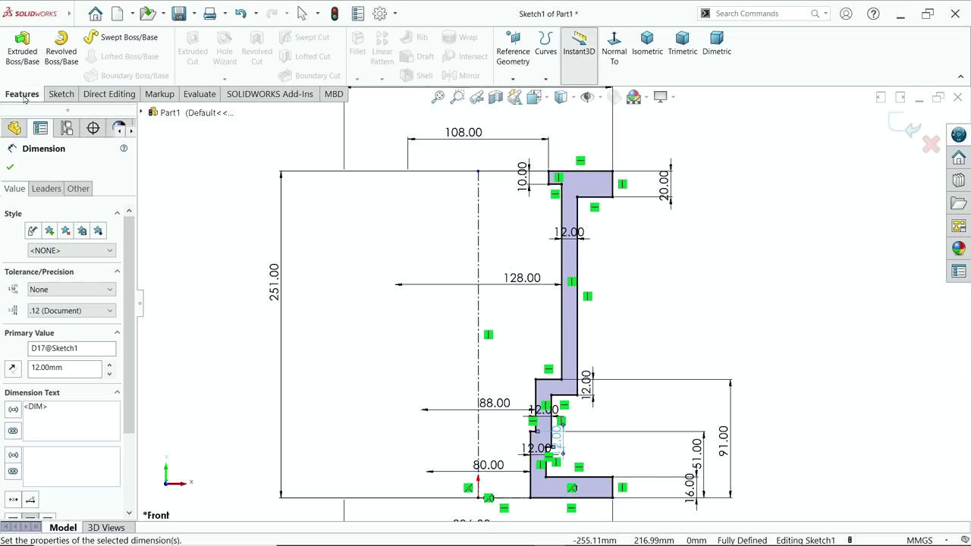
pyautogui.click(60, 51)
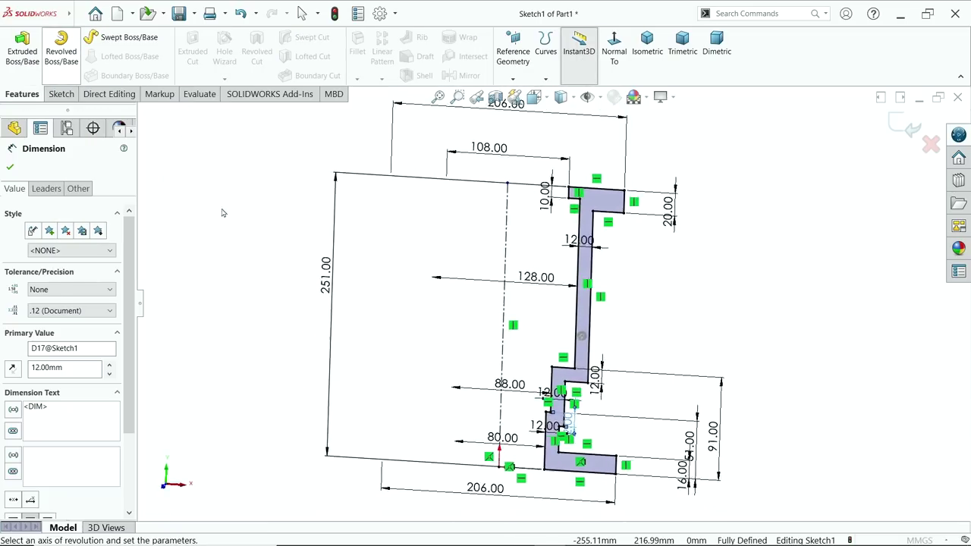
pyautogui.scroll(-1, 534, 284)
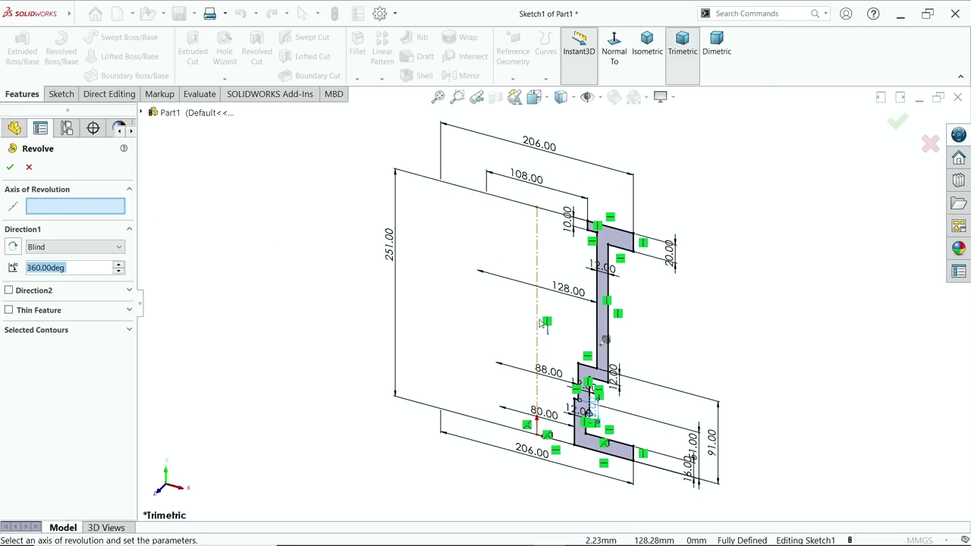
pyautogui.click(533, 328)
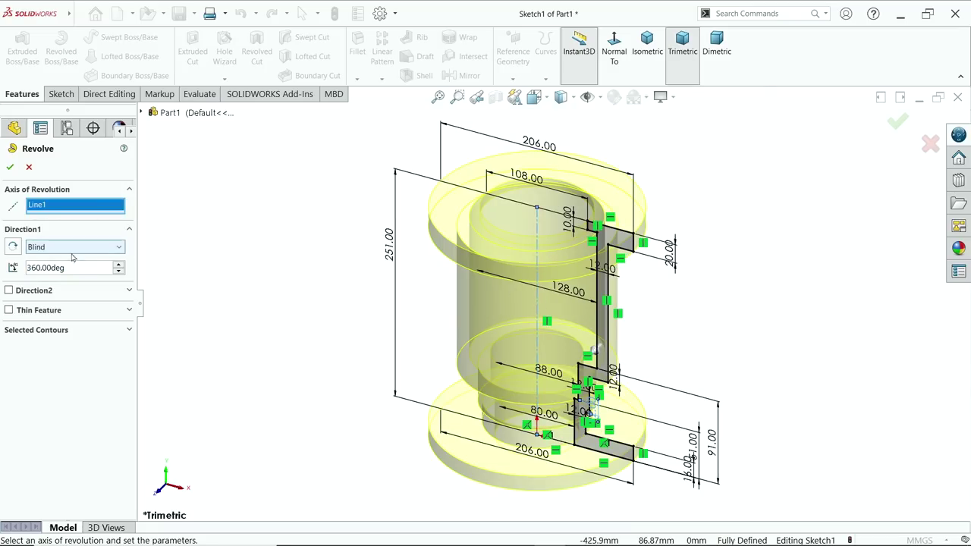
pyautogui.click(42, 247)
pyautogui.click(41, 257)
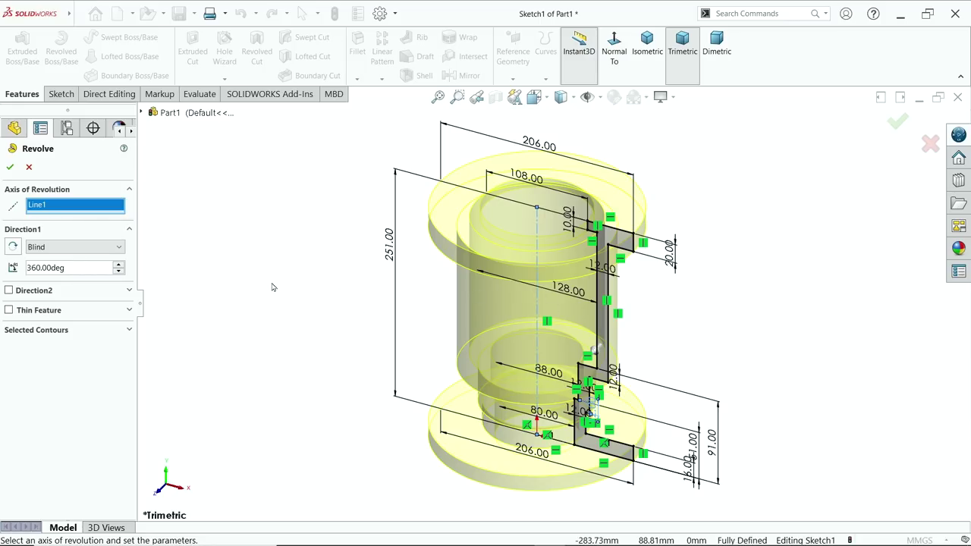
pyautogui.click(10, 167)
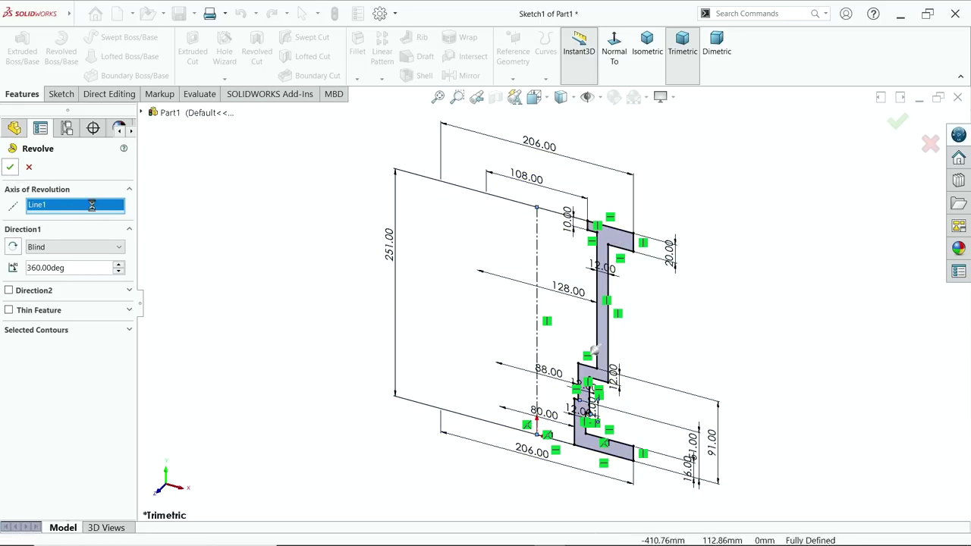
# - Turn on RealView Graphics and orbit the revolved valve body
pyautogui.click(671, 97)
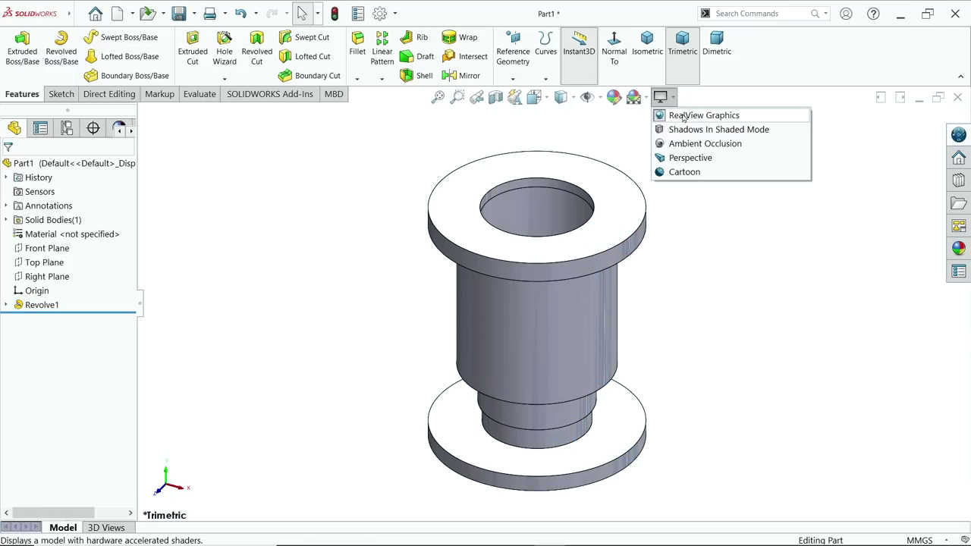
pyautogui.click(682, 116)
pyautogui.scroll(-2, 598, 363)
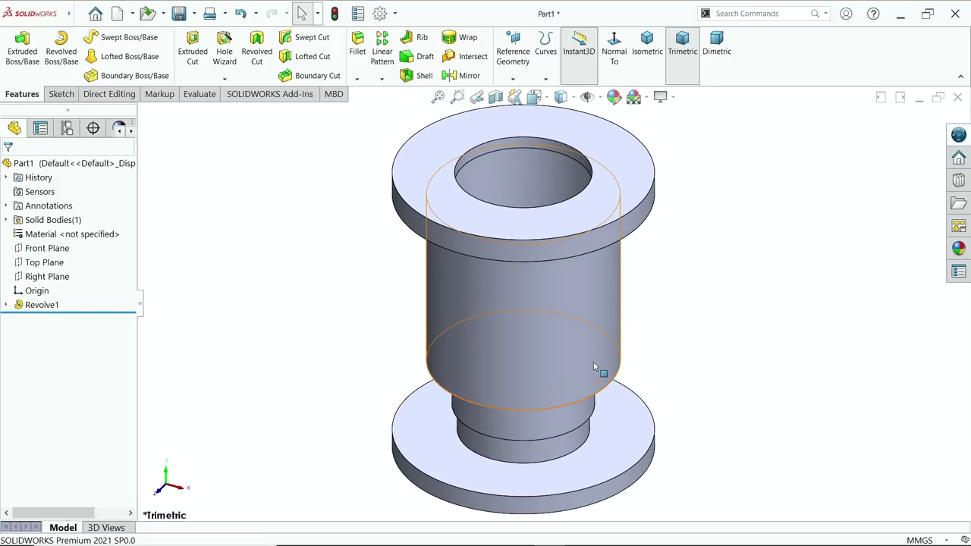
pyautogui.moveTo(664, 309)
pyautogui.mouseDown(button='middle')
pyautogui.moveTo(669, 172)
pyautogui.moveTo(645, 298)
pyautogui.mouseUp(button='middle')
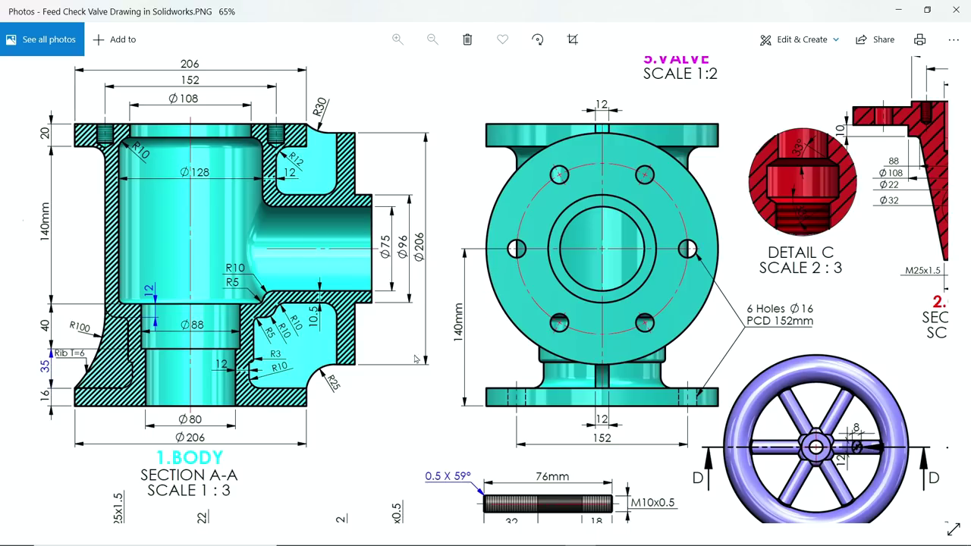
# - Pan through the drawing's valve body sections, then return to the part in isometric view
pyautogui.moveTo(421, 235)
pyautogui.mouseDown()
pyautogui.moveTo(440, 449)
pyautogui.moveTo(443, 405)
pyautogui.moveTo(412, 353)
pyautogui.moveTo(413, 433)
pyautogui.mouseUp()
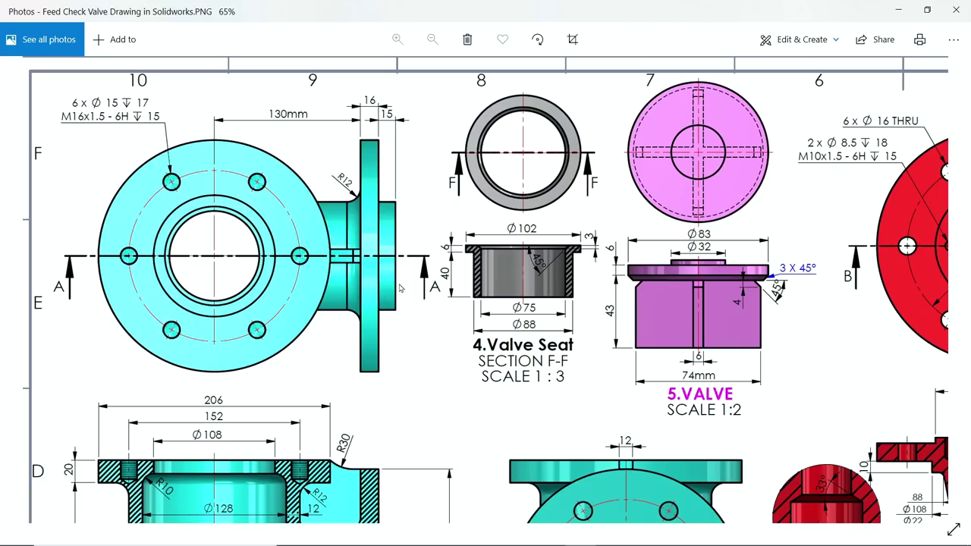
pyautogui.moveTo(401, 287); pyautogui.dragTo(410, 157)
pyautogui.moveTo(467, 338); pyautogui.dragTo(482, 247)
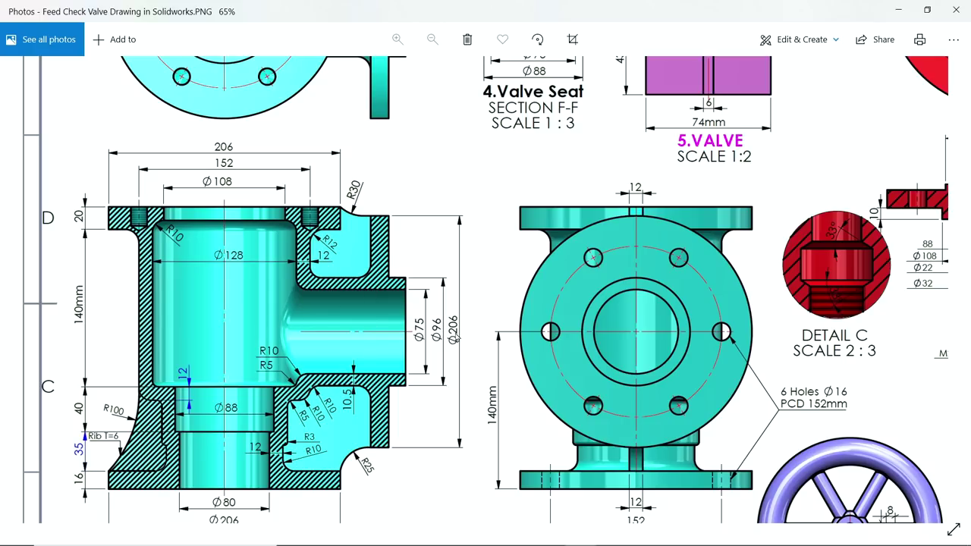
pyautogui.moveTo(383, 216); pyautogui.dragTo(389, 429)
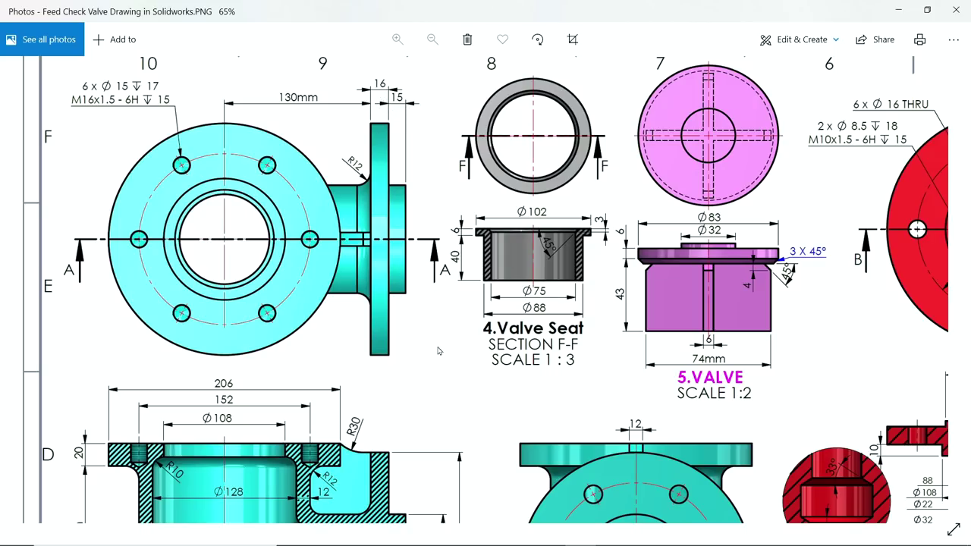
pyautogui.click(898, 15)
pyautogui.hotkey('ctrl', '7')
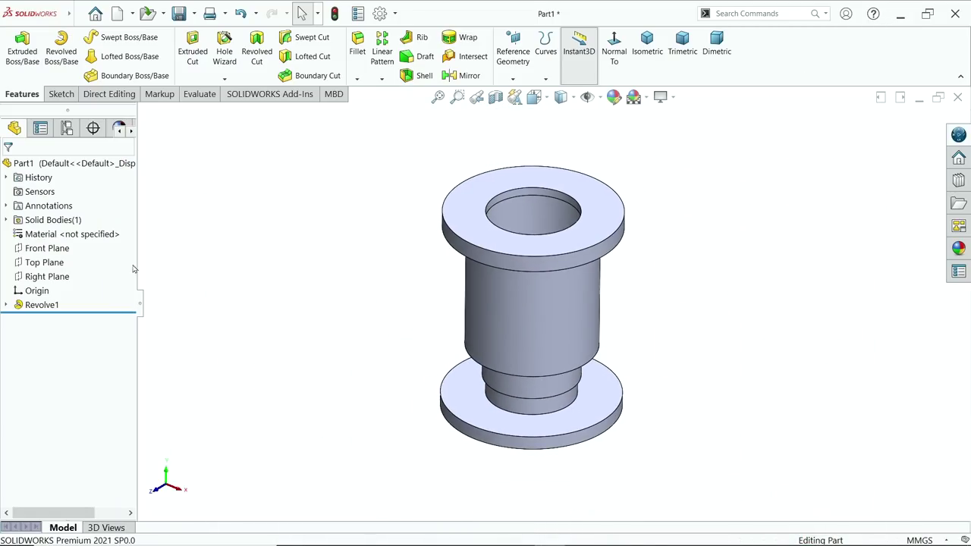
# - Create Plane1 offset 161 mm from the Front Plane, flipped, and start a sketch on it
pyautogui.click(55, 250)
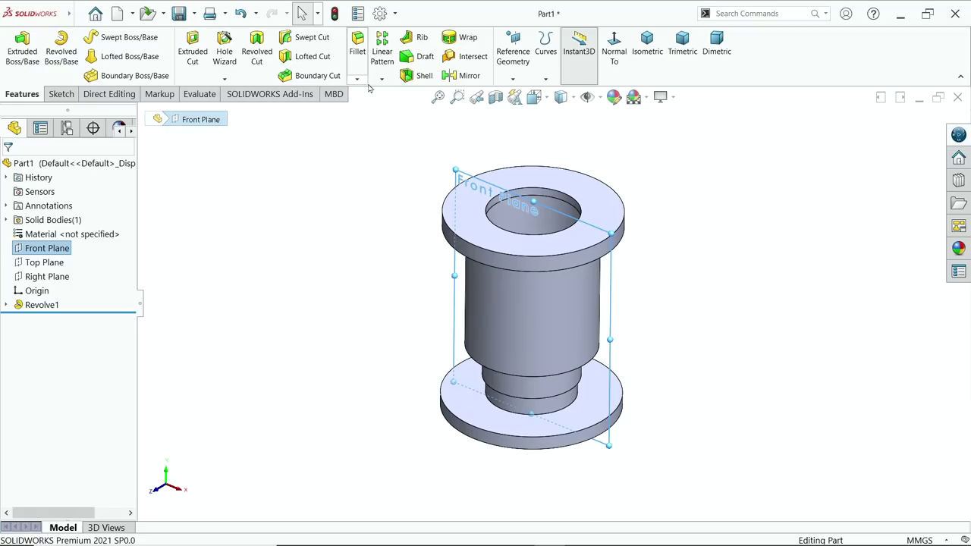
pyautogui.click(513, 79)
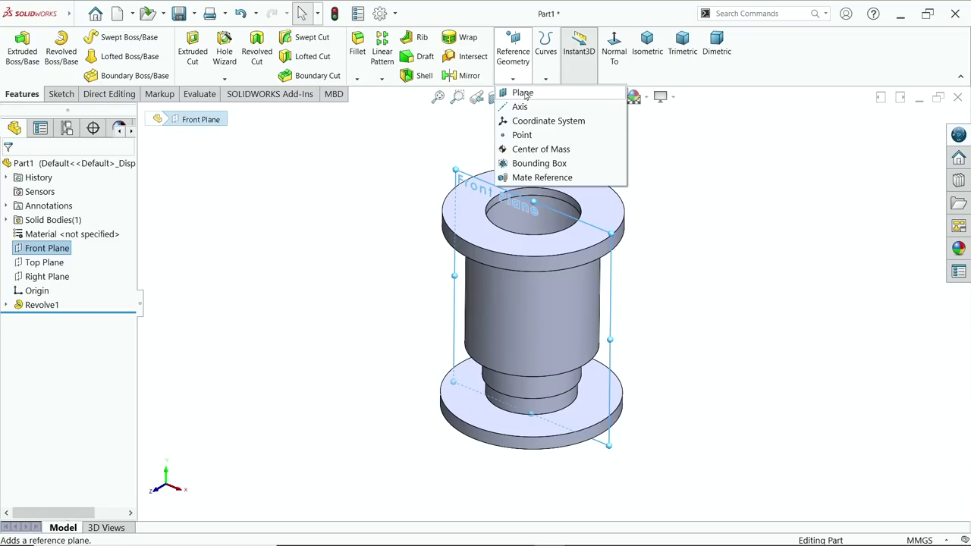
pyautogui.click(522, 93)
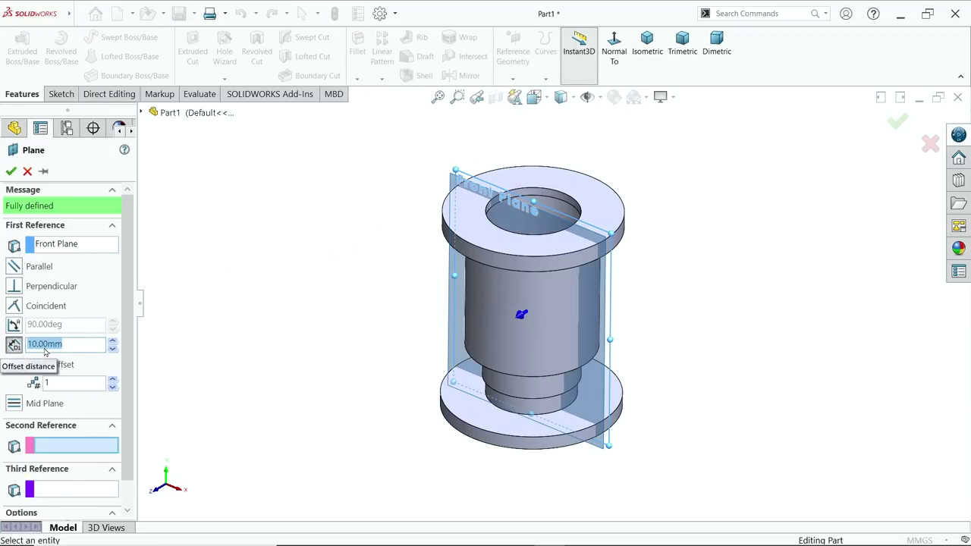
pyautogui.write('130+16+15')
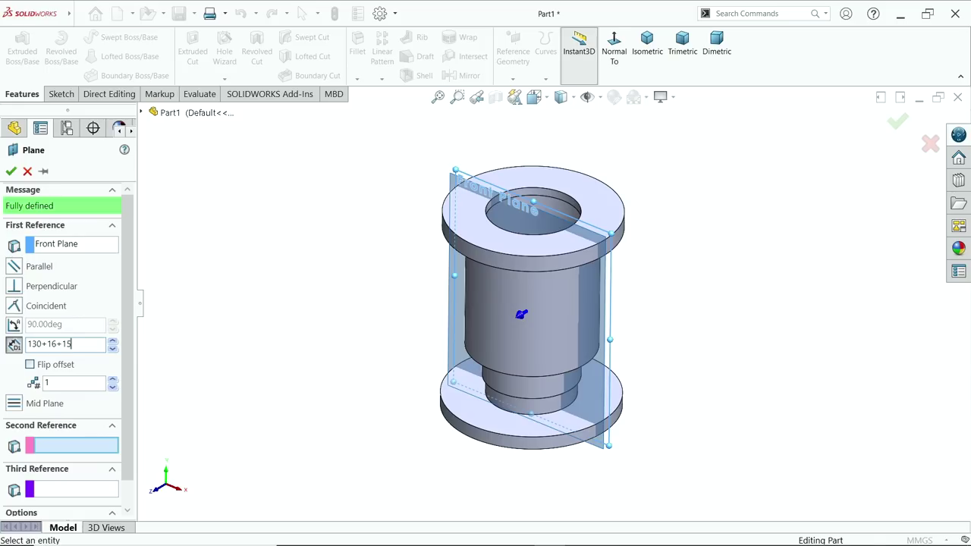
pyautogui.press('Return')
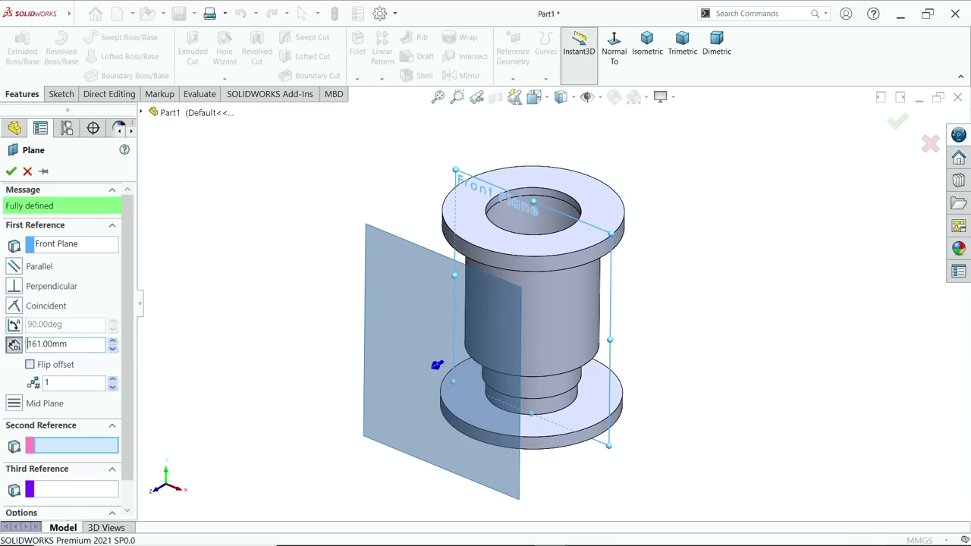
pyautogui.click(30, 365)
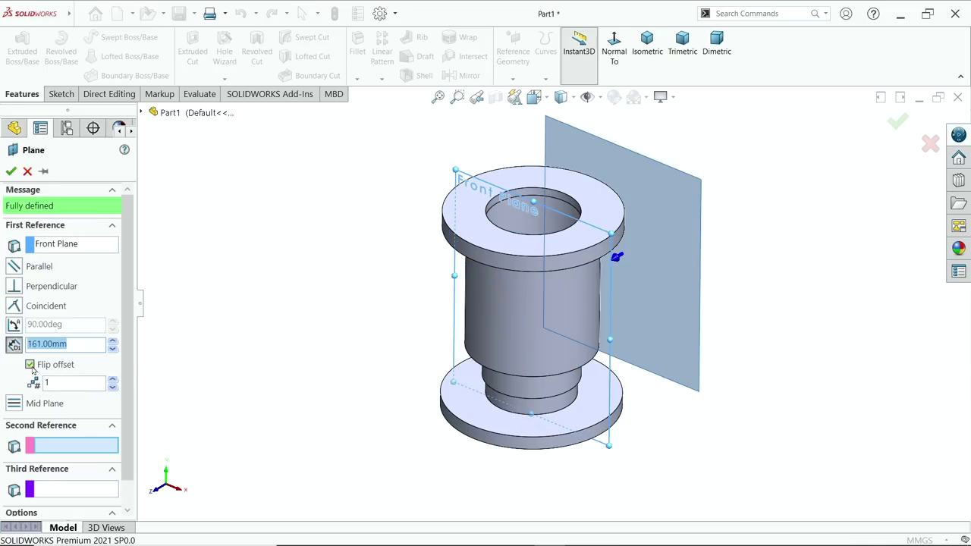
pyautogui.click(11, 171)
pyautogui.click(61, 94)
pyautogui.click(16, 51)
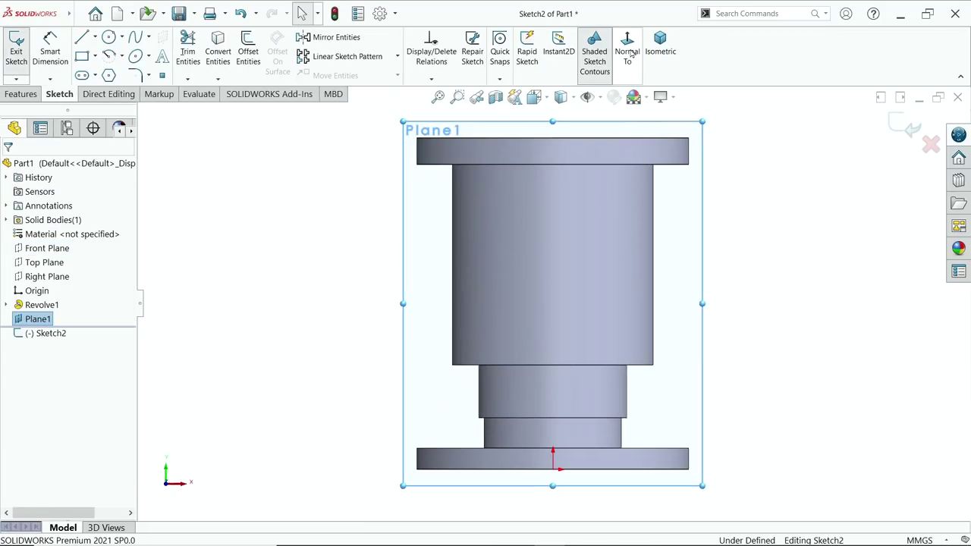
# - Draw a circle on the part's centreline and dimension it to Ø96
pyautogui.click(108, 37)
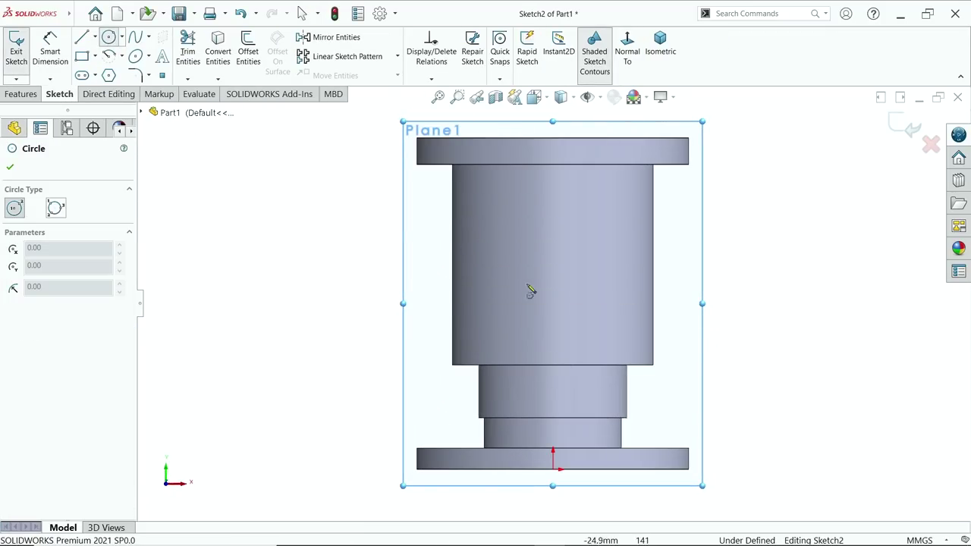
pyautogui.click(553, 280)
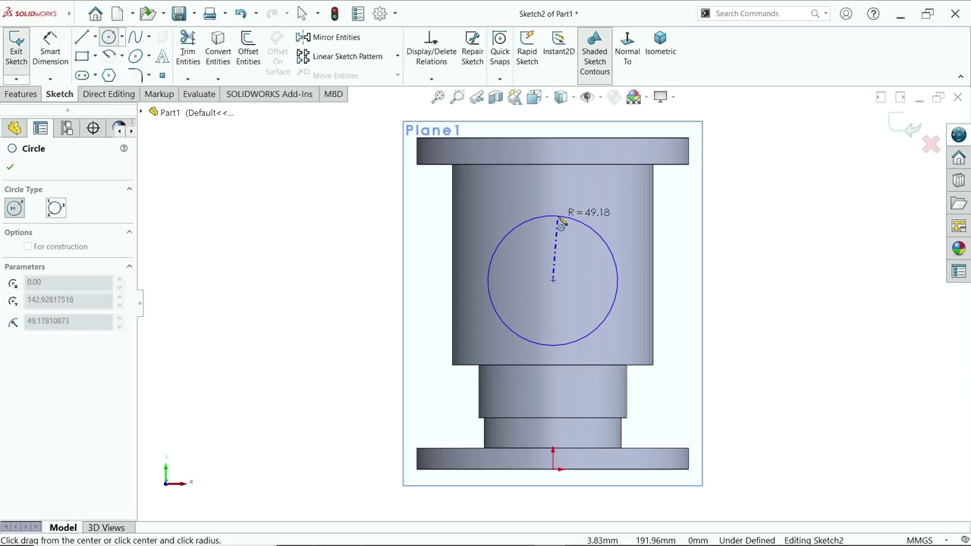
pyautogui.click(560, 220)
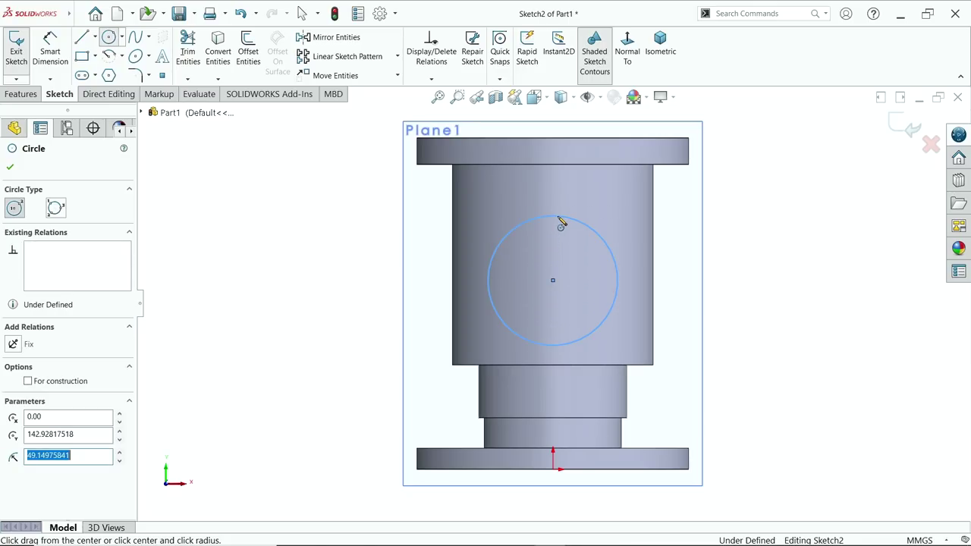
pyautogui.click(50, 49)
pyautogui.click(489, 269)
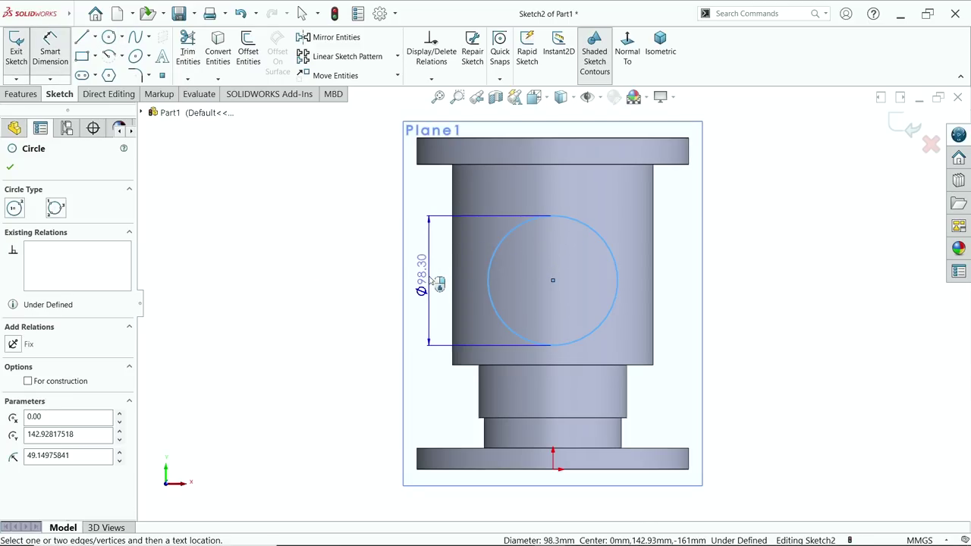
pyautogui.click(428, 281)
pyautogui.write('96')
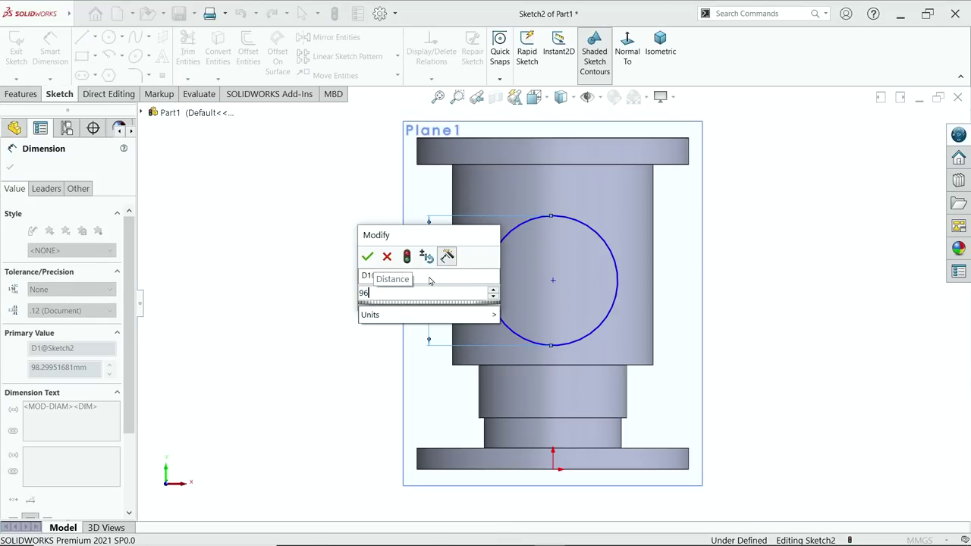
pyautogui.press('Return')
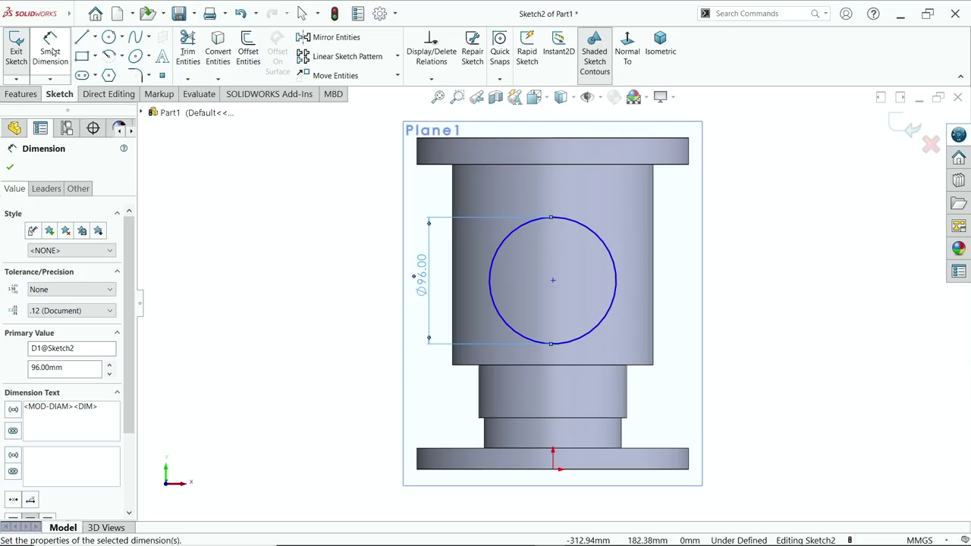
# - Dimension the circle centre 140 mm above the origin
pyautogui.click(553, 280)
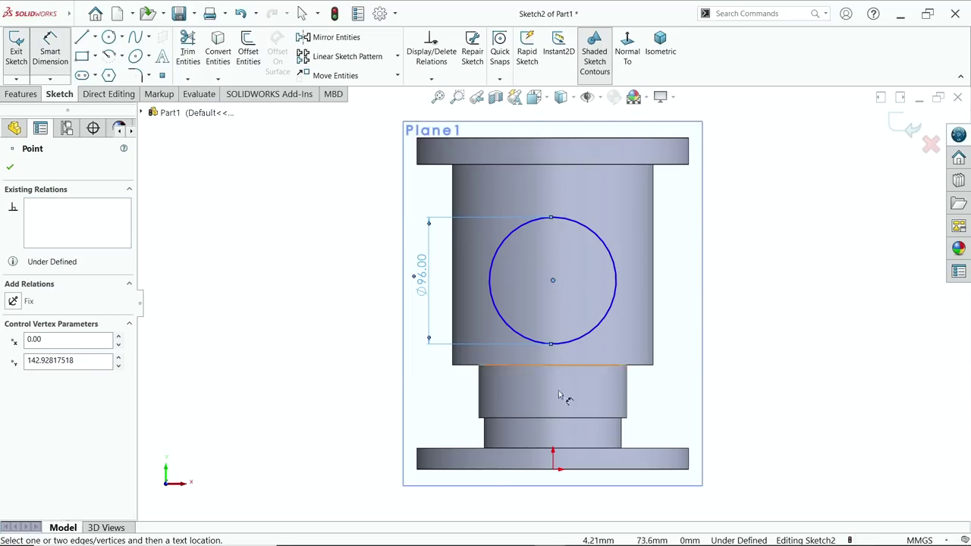
pyautogui.click(552, 469)
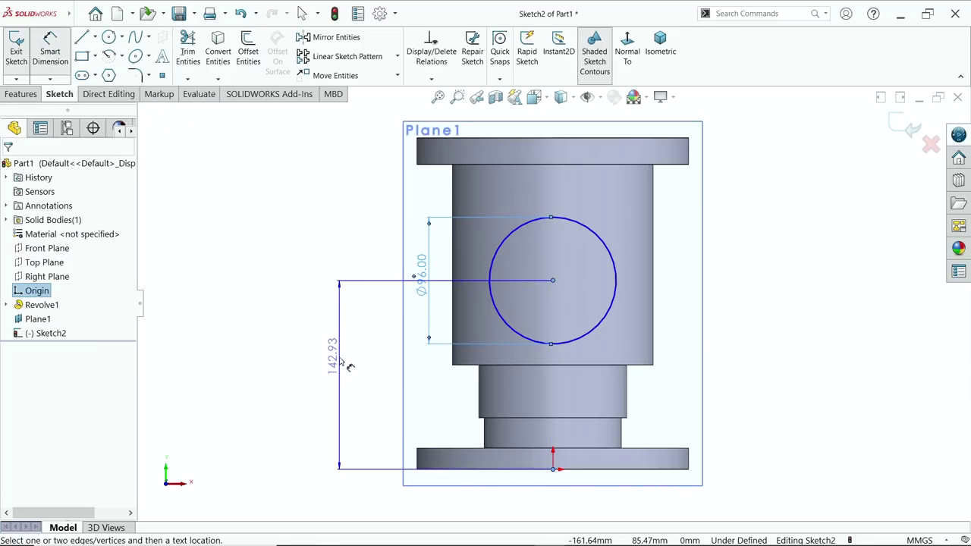
pyautogui.click(346, 364)
pyautogui.write('142.92817518mm')
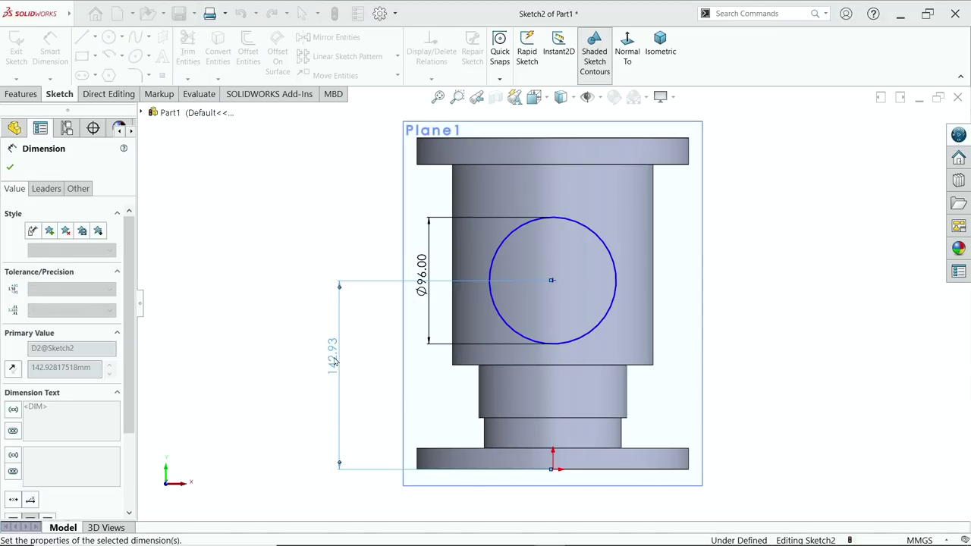
pyautogui.write('0')
pyautogui.press('Return')
pyautogui.press('Escape')
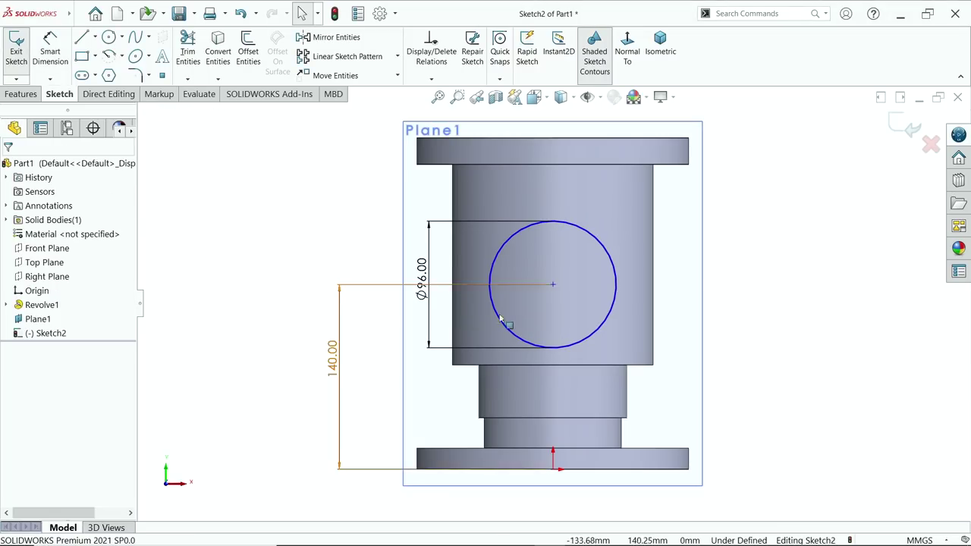
# - Add a Vertical relation between the origin and circle centre, then orbit to an angled view
pyautogui.click(554, 470)
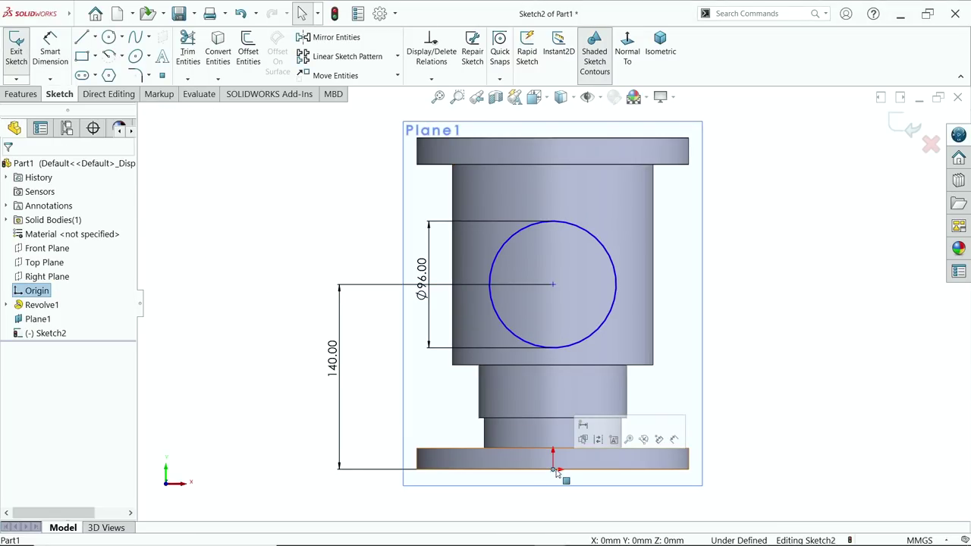
pyautogui.keyDown('ctrl'); pyautogui.click(552, 286); pyautogui.keyUp('ctrl')
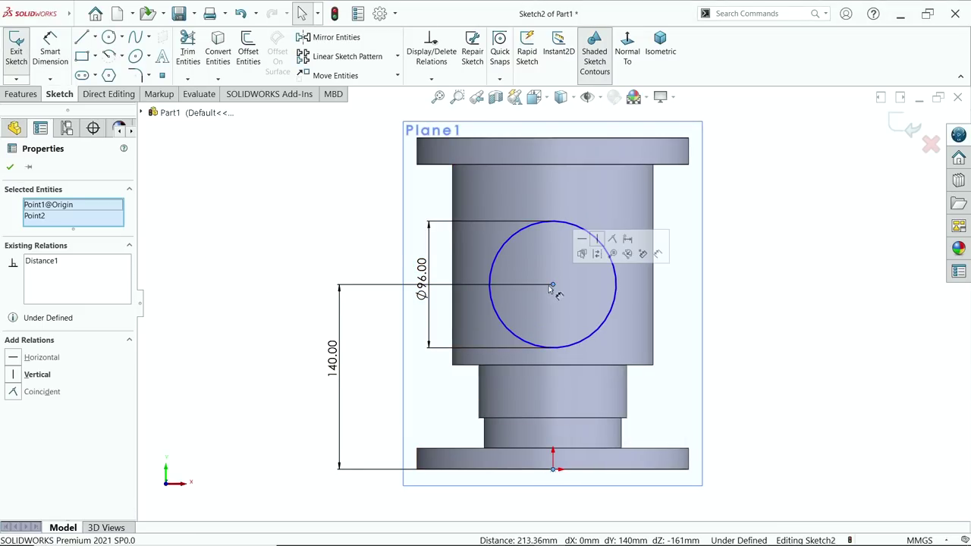
pyautogui.click(596, 239)
pyautogui.press('f')
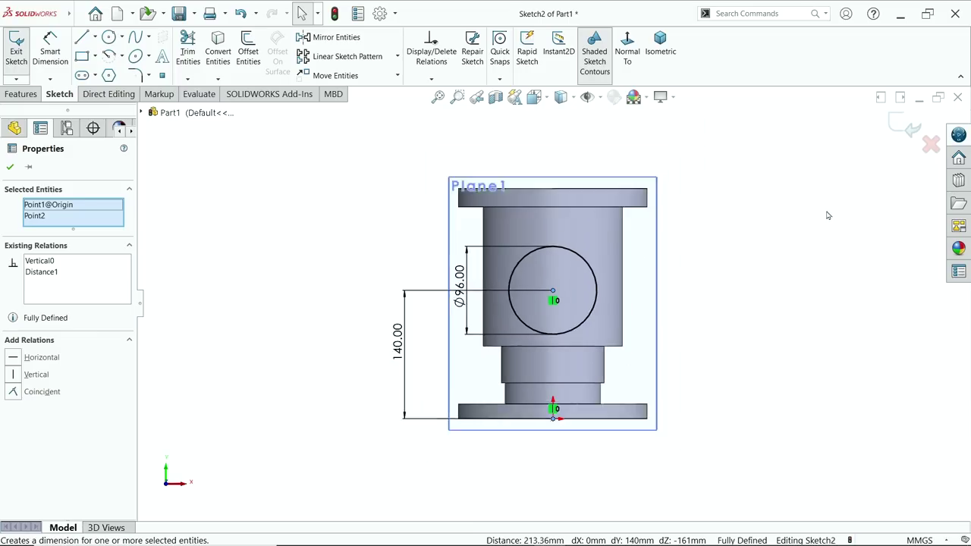
pyautogui.moveTo(828, 216)
pyautogui.mouseDown(button='middle')
pyautogui.moveTo(793, 235)
pyautogui.moveTo(873, 249)
pyautogui.moveTo(758, 242)
pyautogui.moveTo(687, 246)
pyautogui.moveTo(668, 258)
pyautogui.mouseUp(button='middle')
pyautogui.scroll(-3, 667, 265)
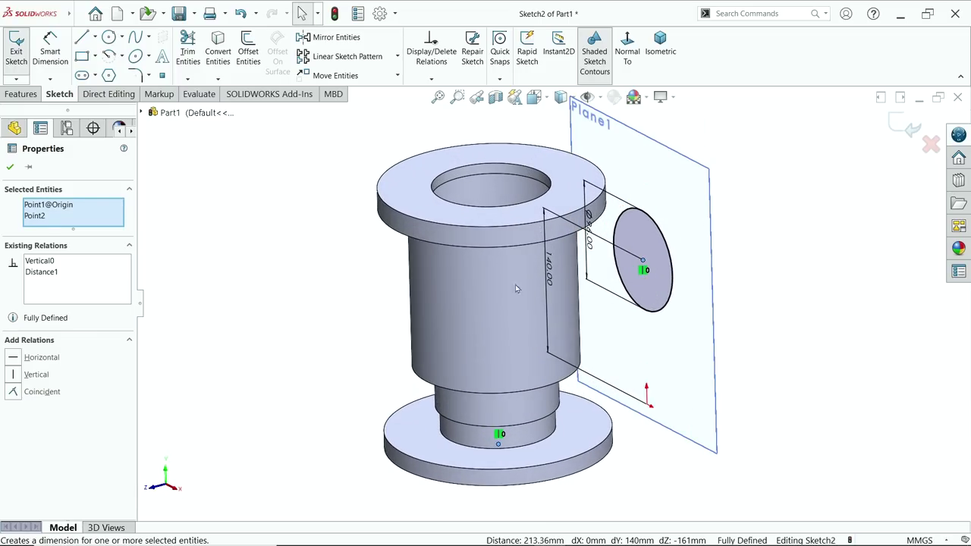
pyautogui.click(20, 94)
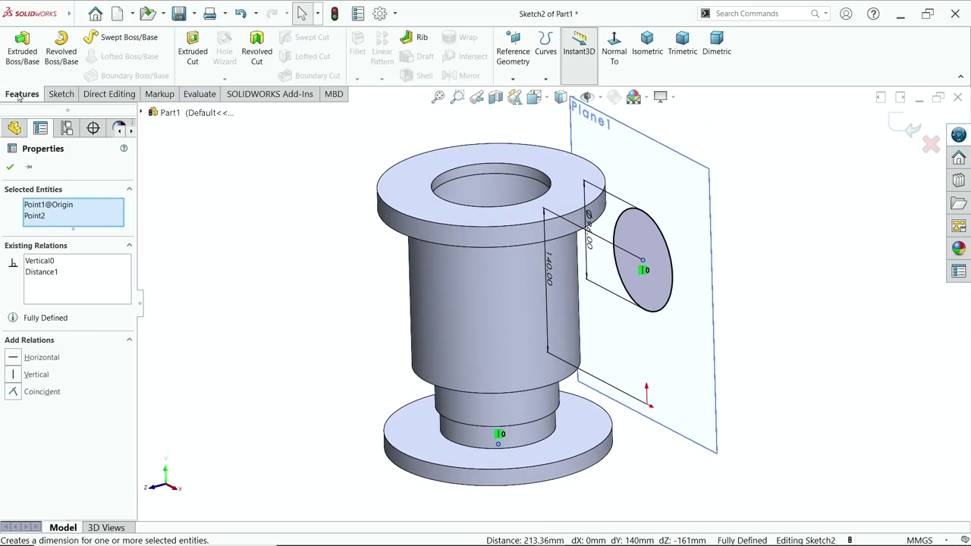
# - Extrude the Ø96 circle Up To Next into the valve body as Boss-Extrude1
pyautogui.click(24, 57)
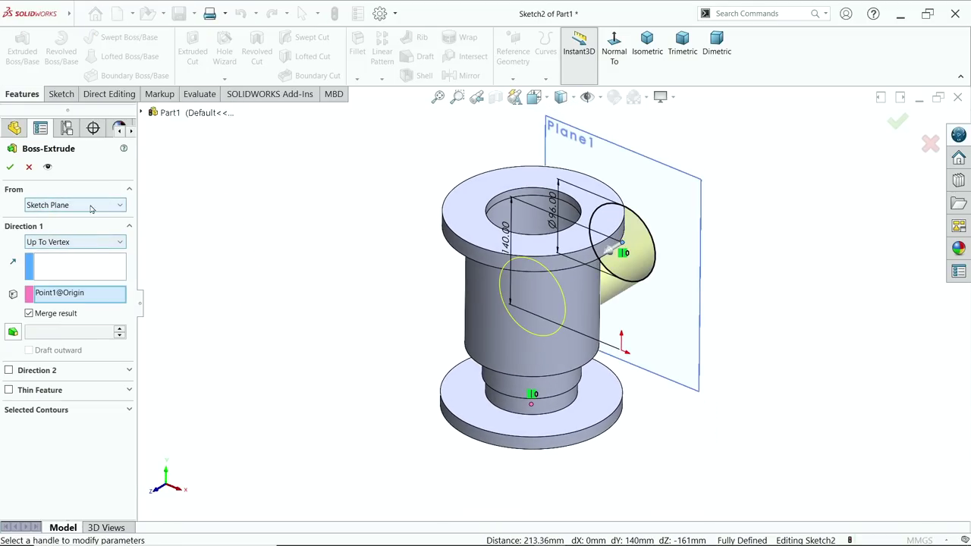
pyautogui.click(69, 241)
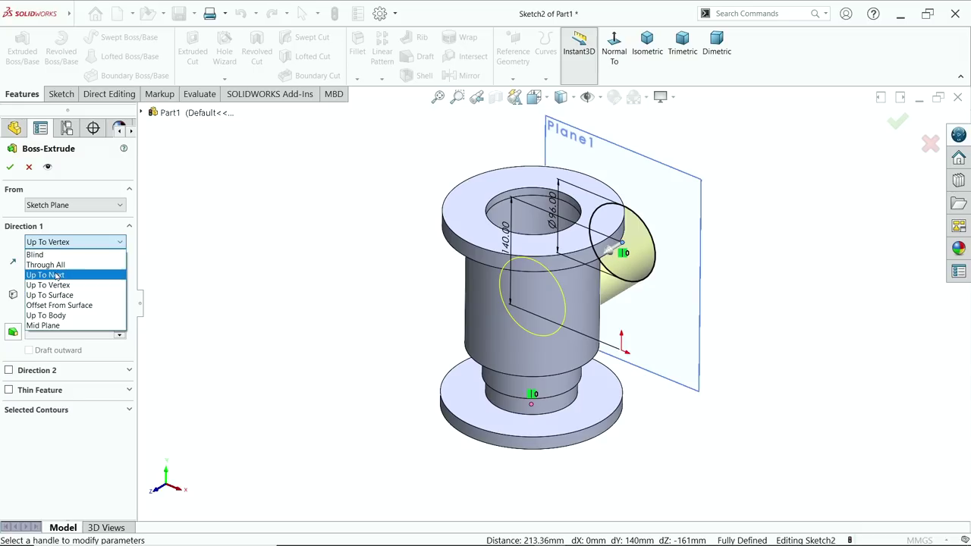
pyautogui.click(47, 275)
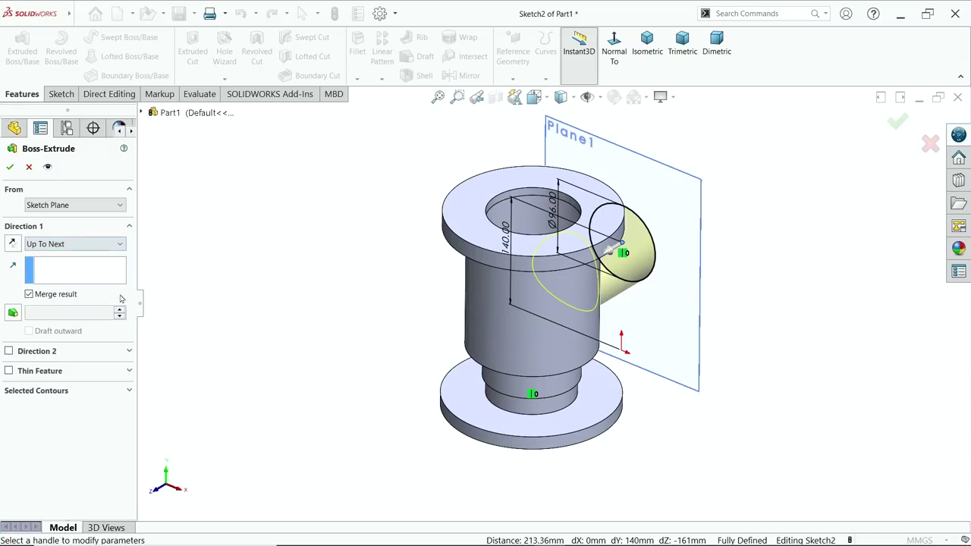
pyautogui.scroll(-3, 496, 294)
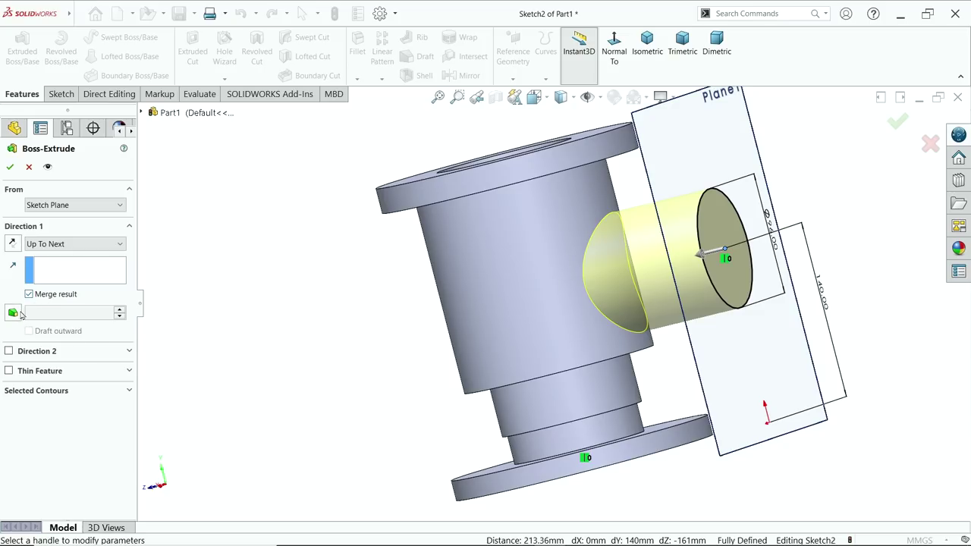
pyautogui.click(10, 166)
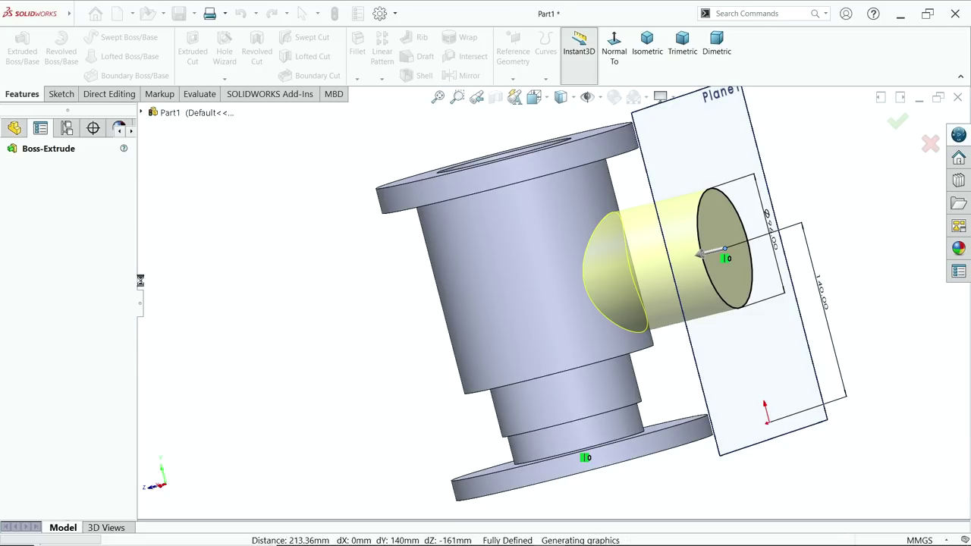
# - Hide Plane1 and orbit to face the branch end
pyautogui.click(671, 159)
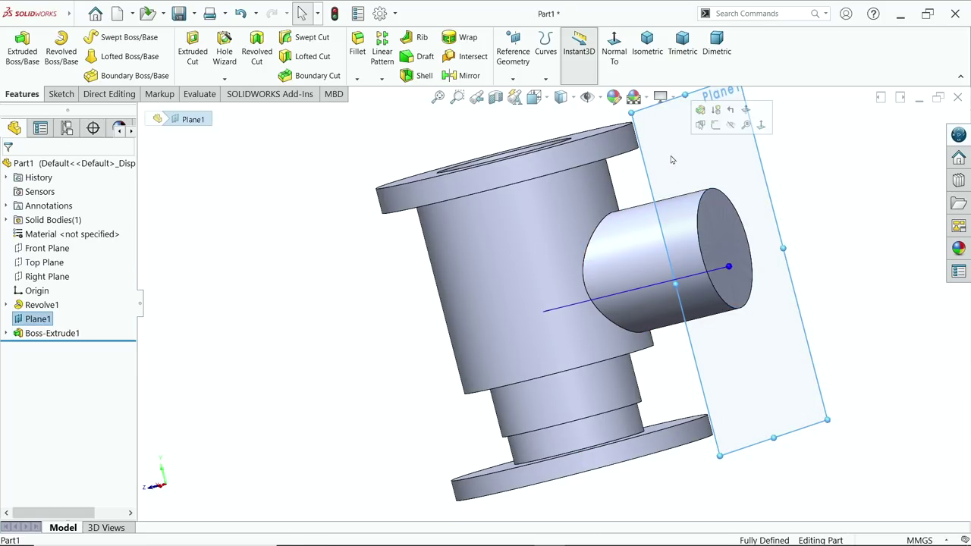
pyautogui.click(728, 127)
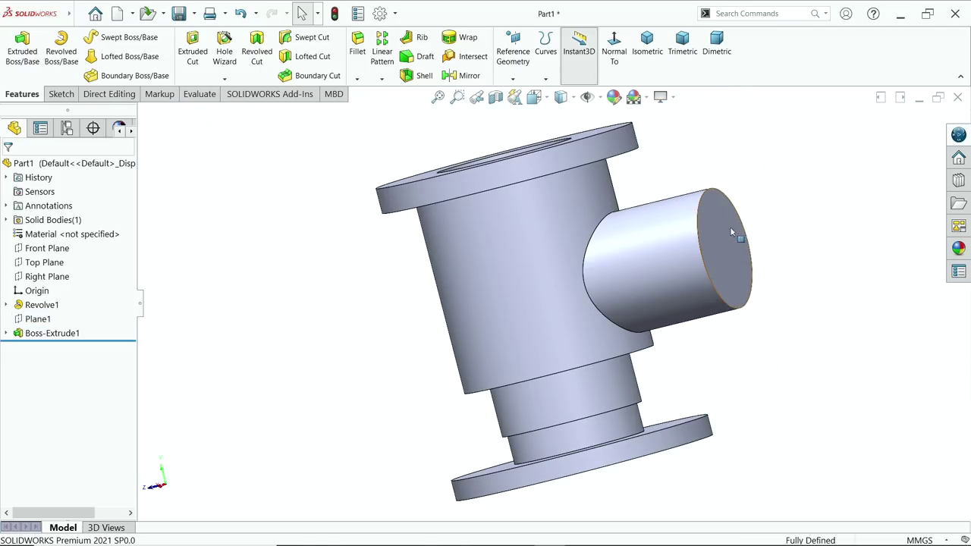
pyautogui.moveTo(736, 232); pyautogui.dragTo(636, 241, button='middle')
# - Start a sketch on the branch end face and draw a circle centred on it
pyautogui.click(636, 241)
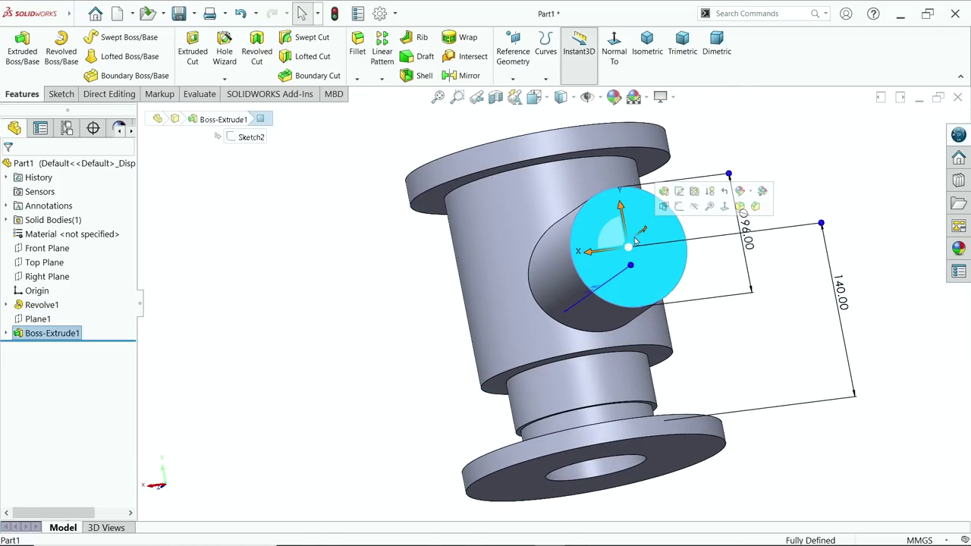
pyautogui.click(678, 206)
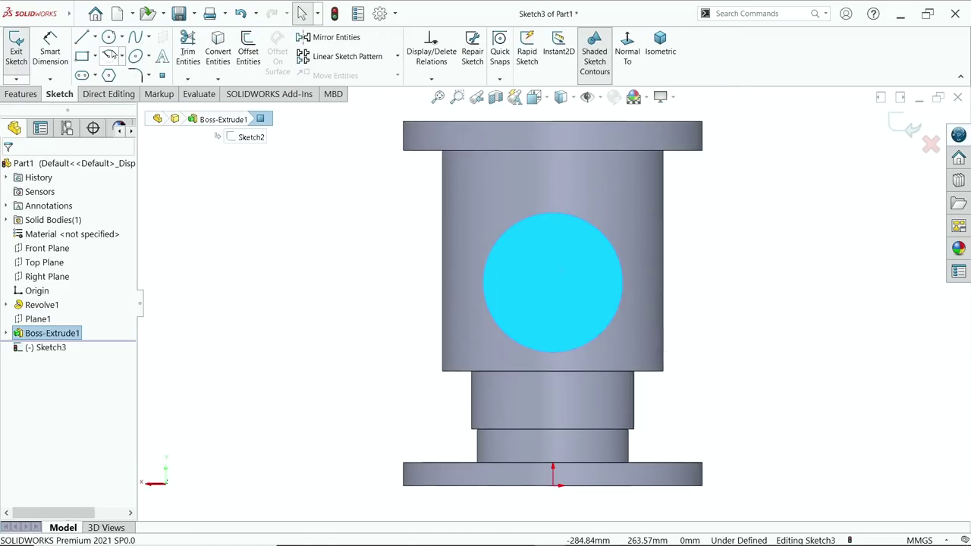
pyautogui.click(109, 36)
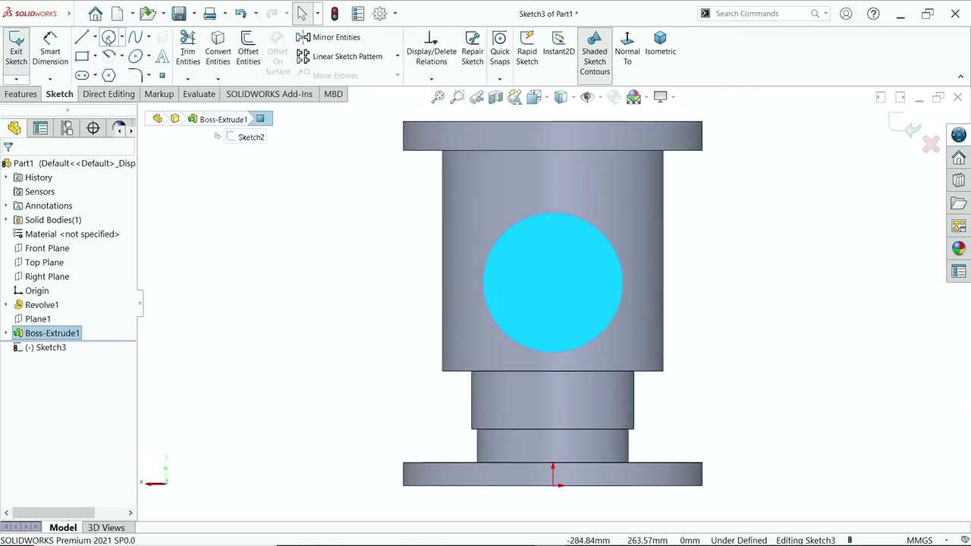
pyautogui.click(552, 282)
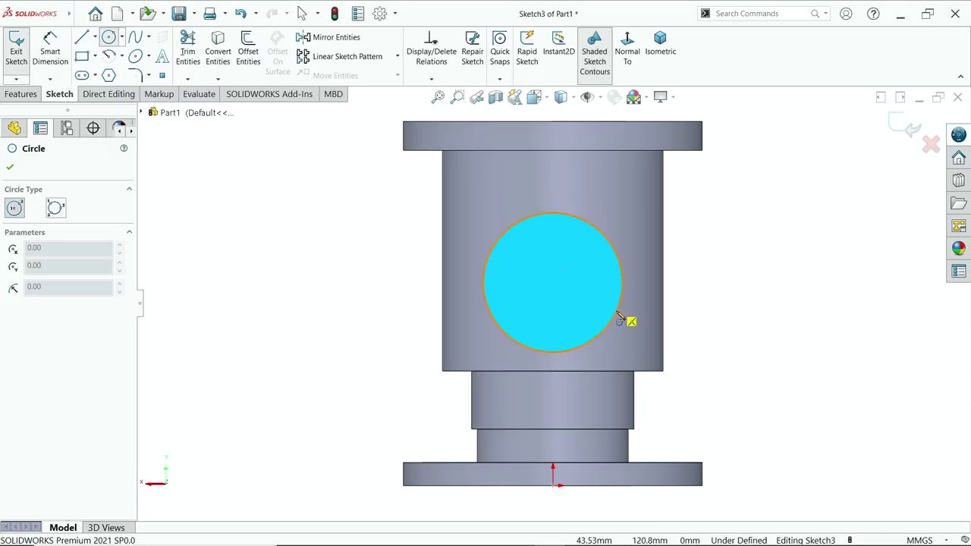
pyautogui.click(553, 282)
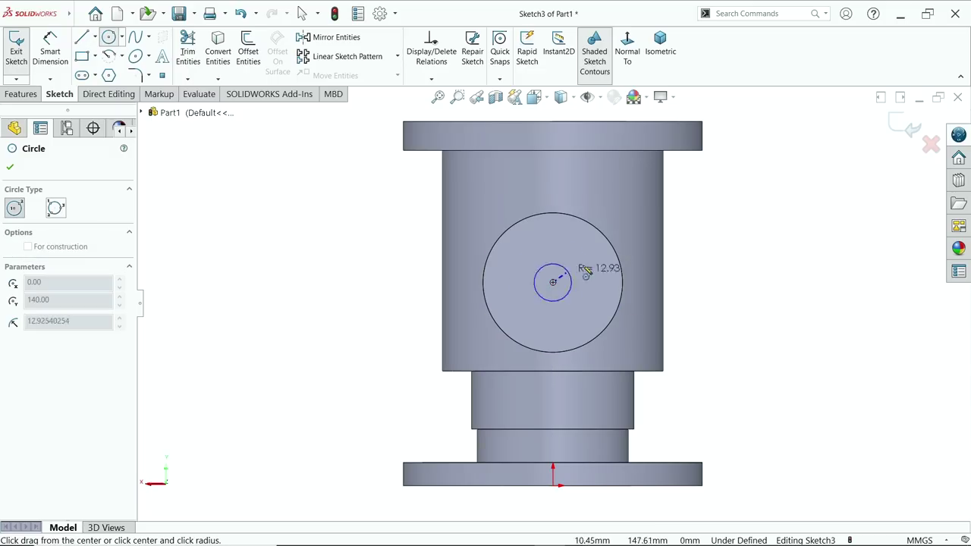
pyautogui.click(681, 225)
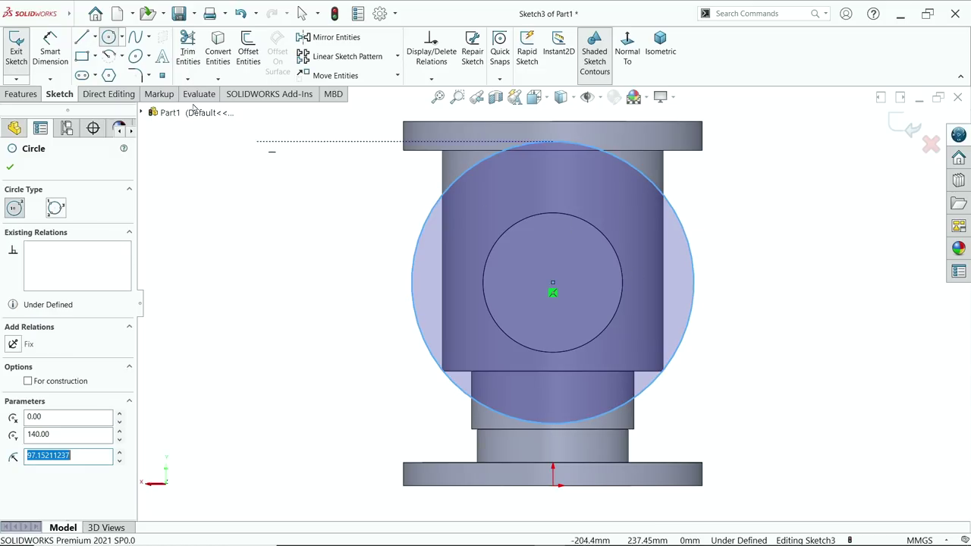
pyautogui.press('Escape')
# - Dimension the circle's diameter to 206
pyautogui.click(414, 266)
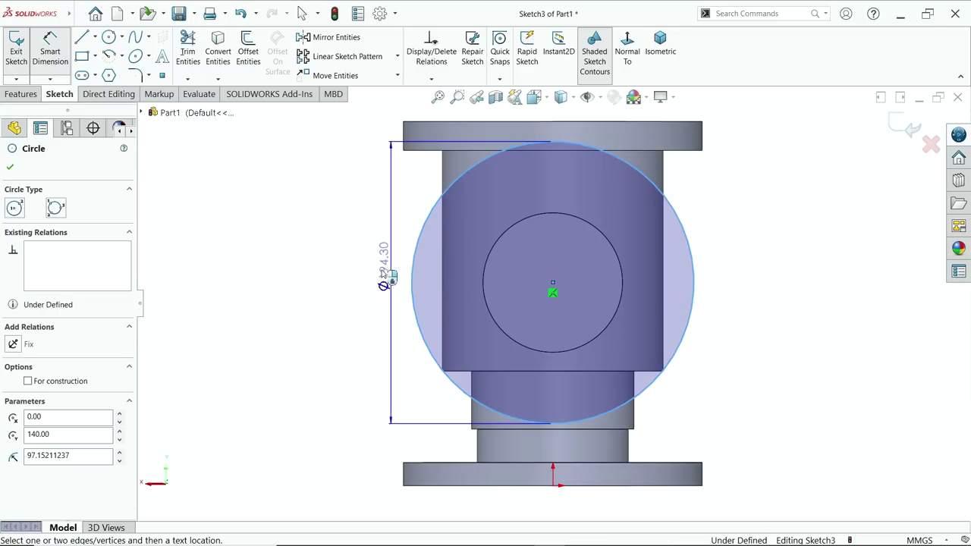
pyautogui.click(366, 270)
pyautogui.write('206')
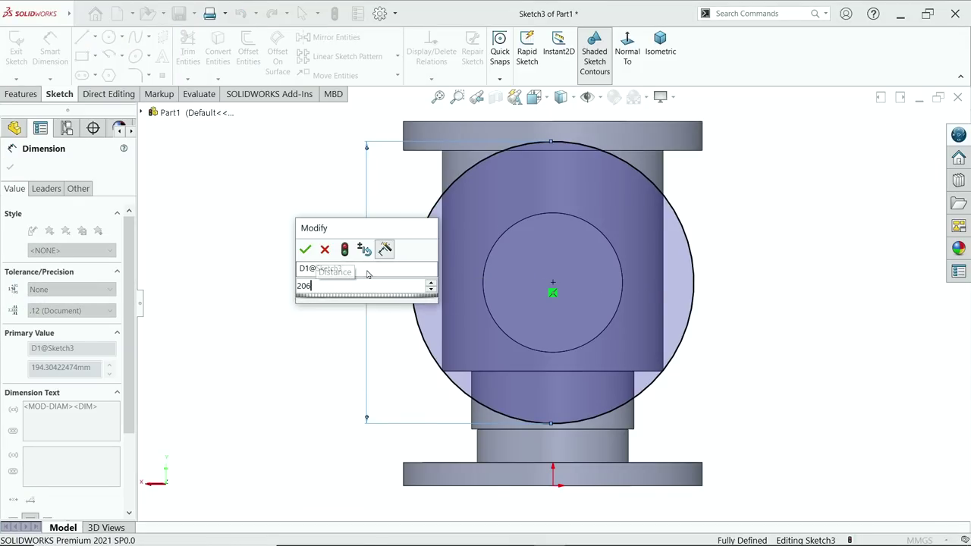
pyautogui.press('Return')
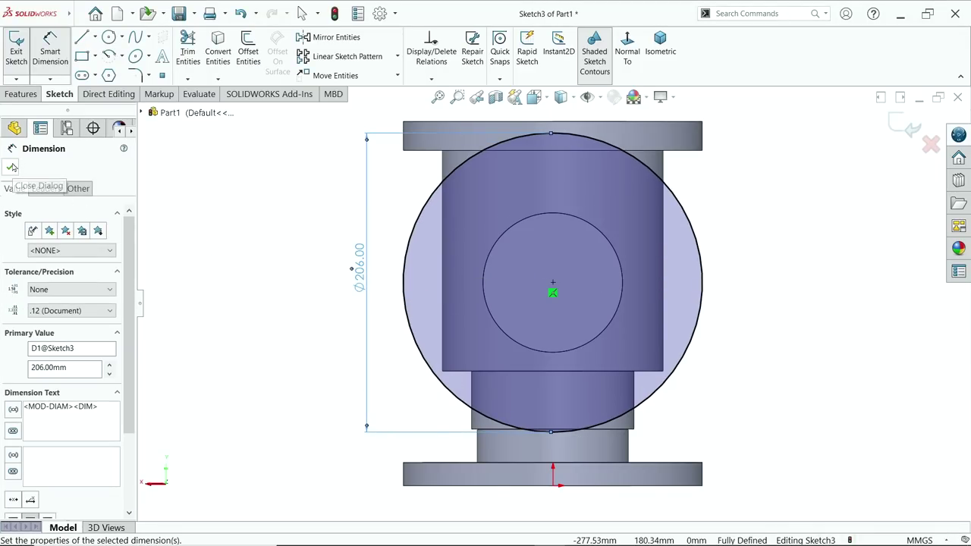
pyautogui.click(9, 167)
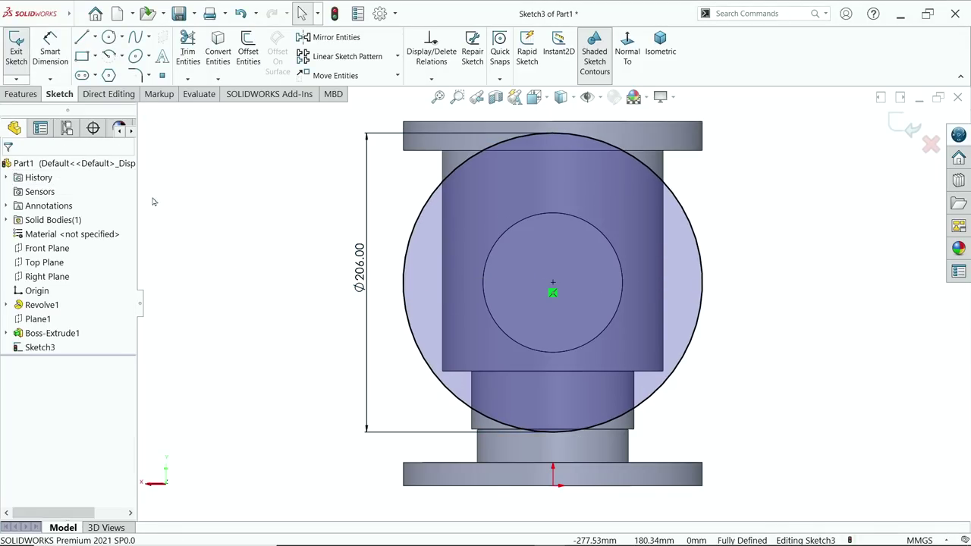
pyautogui.moveTo(170, 206); pyautogui.dragTo(242, 256, button='middle')
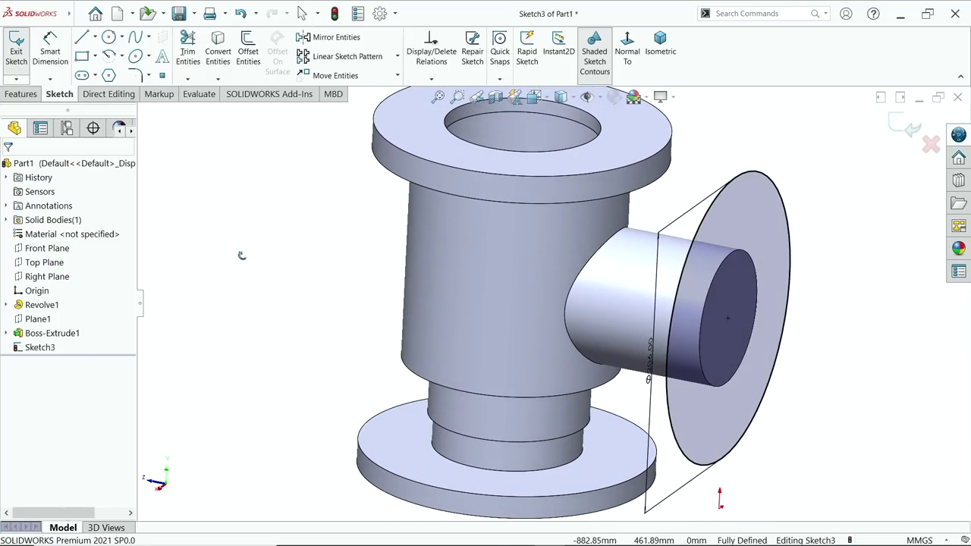
pyautogui.click(22, 94)
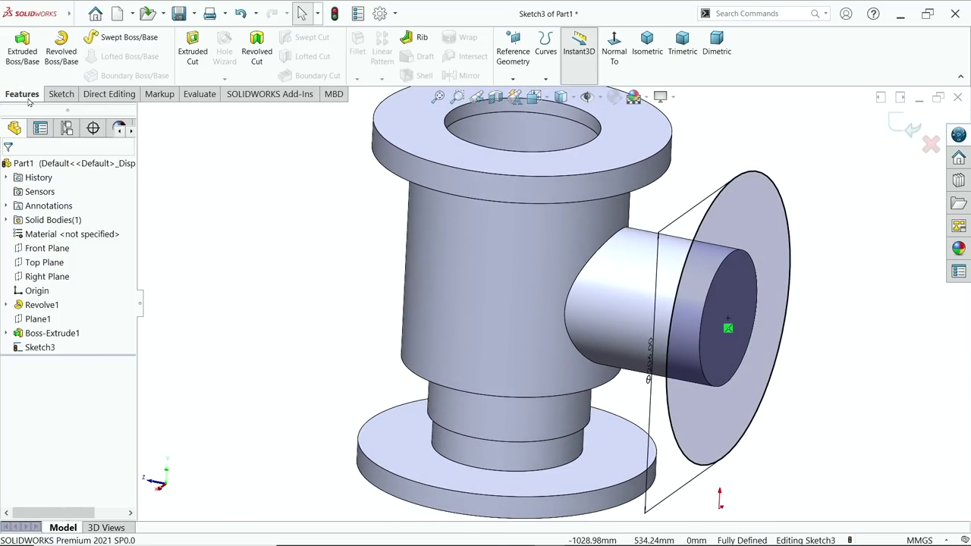
# - Extrude the Ø206 circle as a 16 mm blind boss
pyautogui.click(19, 60)
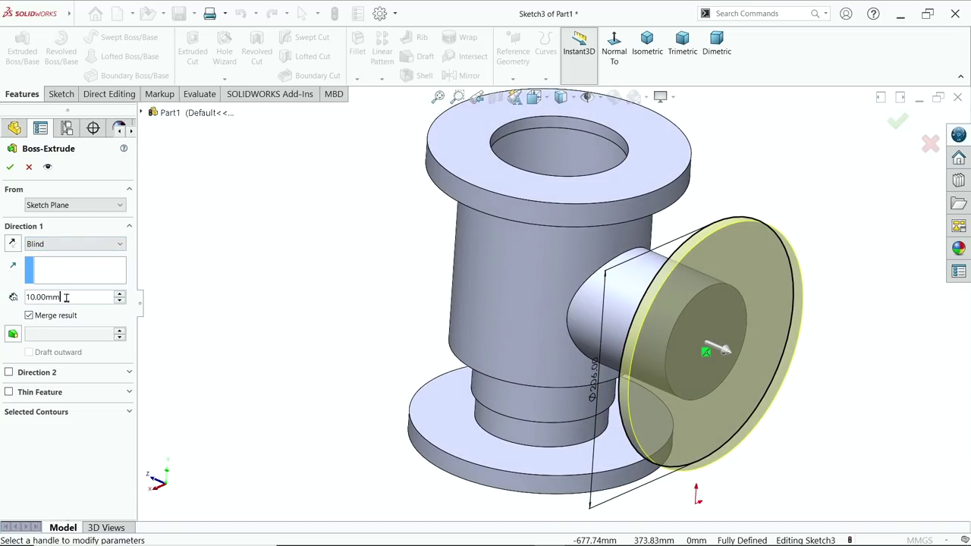
pyautogui.moveTo(66, 298); pyautogui.dragTo(11, 293)
pyautogui.write('16')
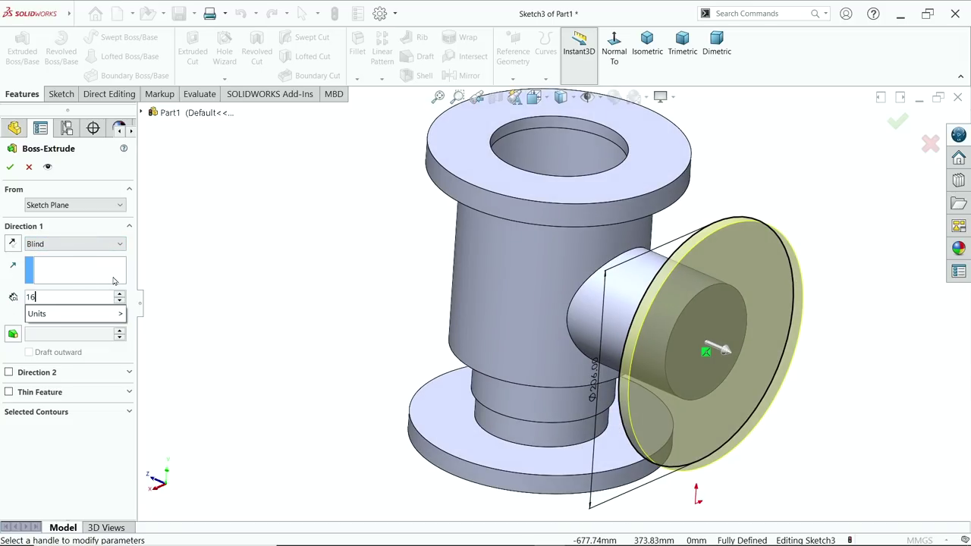
pyautogui.press('Return')
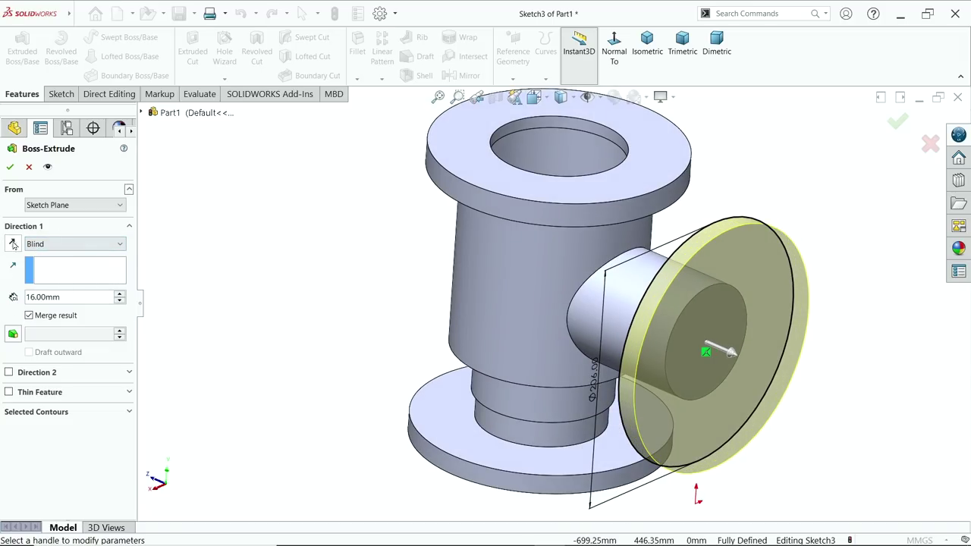
# - Start the flange from a 15 mm offset reversed toward the main body, and accept
pyautogui.scroll(-2, 715, 346)
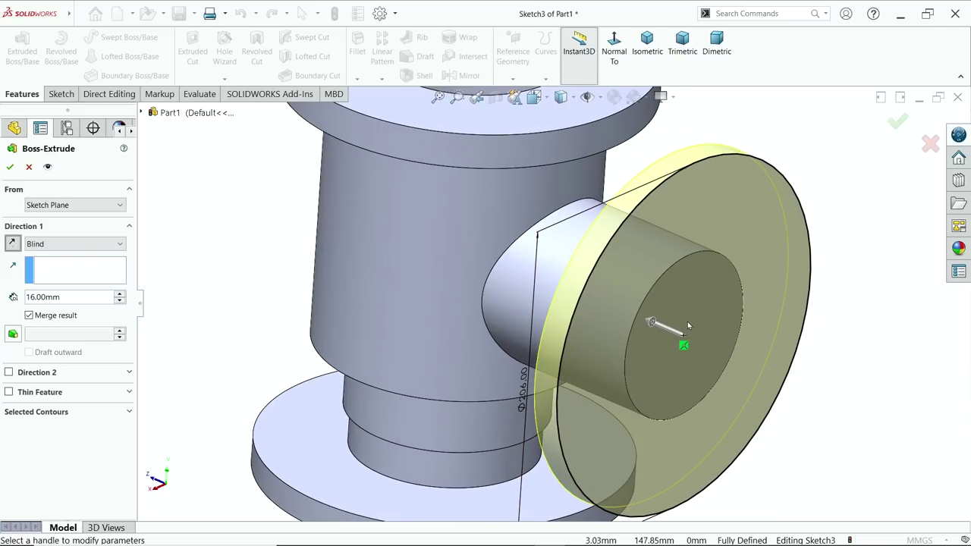
pyautogui.click(55, 205)
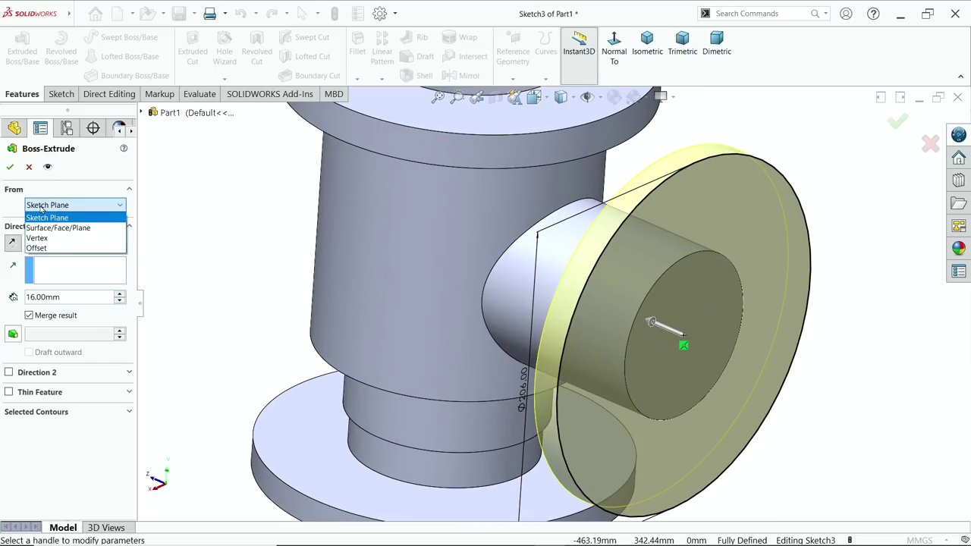
pyautogui.click(35, 249)
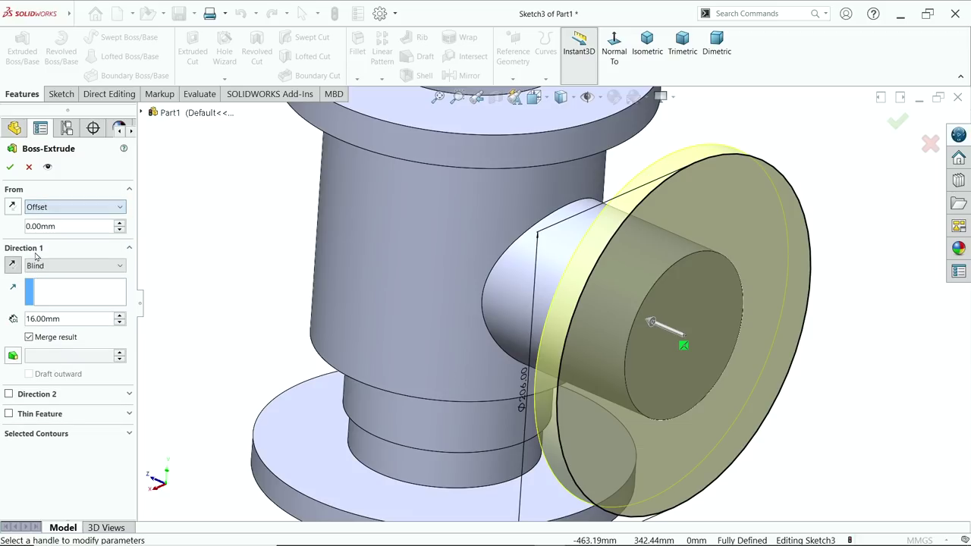
pyautogui.moveTo(63, 227); pyautogui.dragTo(7, 230)
pyautogui.write('15')
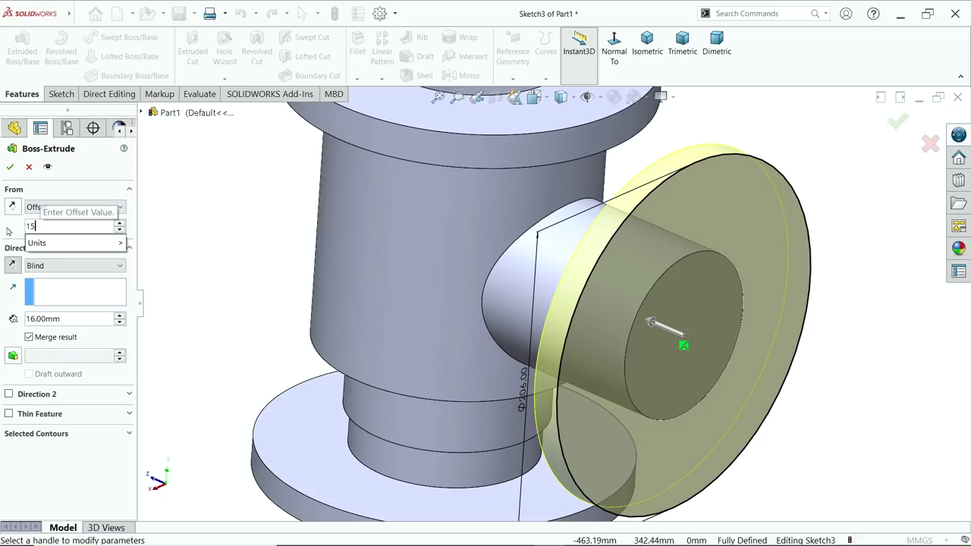
pyautogui.press('Return')
pyautogui.moveTo(195, 206); pyautogui.dragTo(262, 228, button='middle')
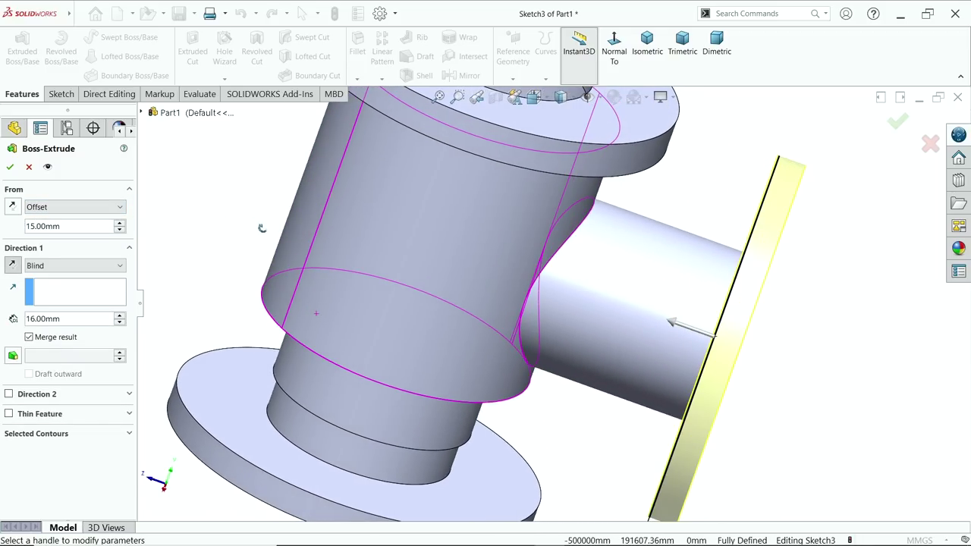
pyautogui.click(13, 207)
pyautogui.scroll(2, 673, 315)
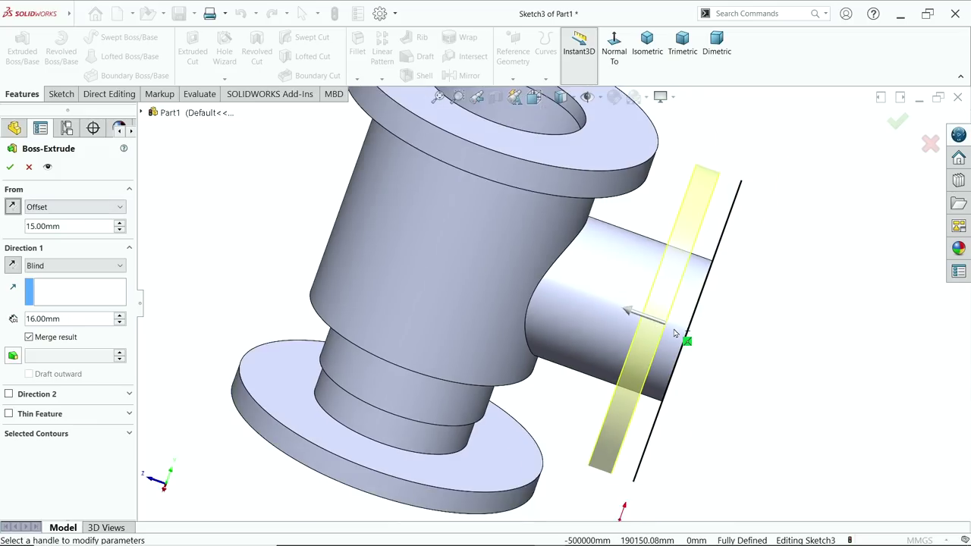
pyautogui.scroll(-5, 672, 254)
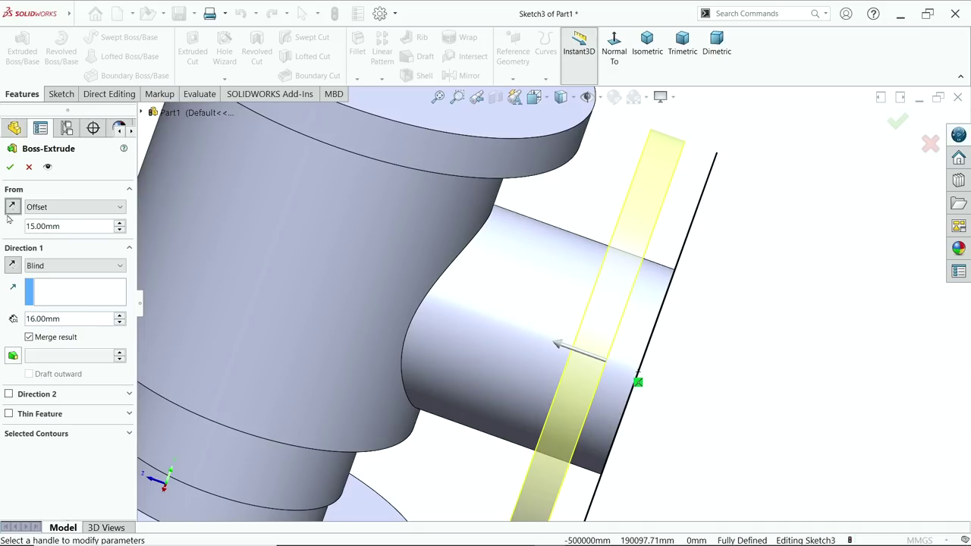
pyautogui.click(9, 166)
pyautogui.scroll(4, 498, 271)
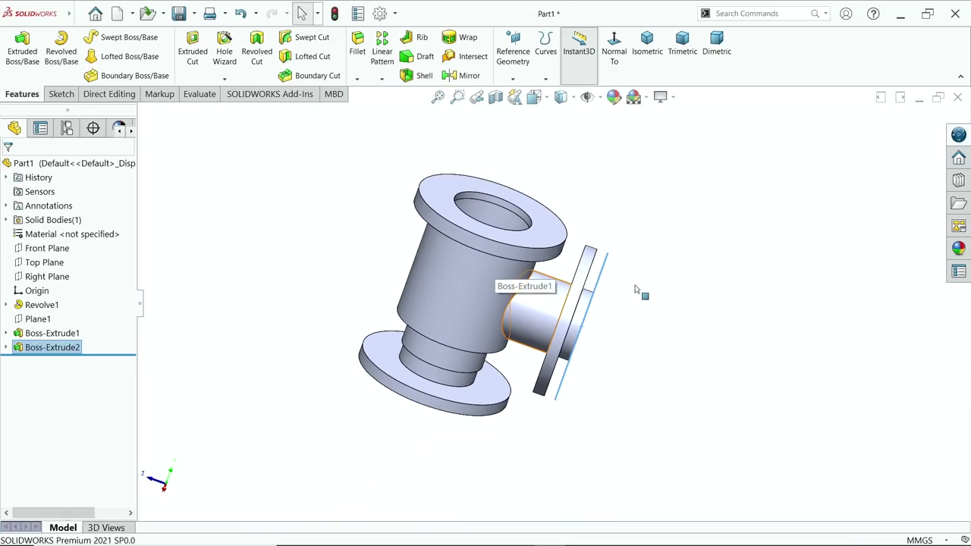
# - Set up a Hole Wizard Drill sizes hole with a 75 mm custom diameter
pyautogui.click(647, 43)
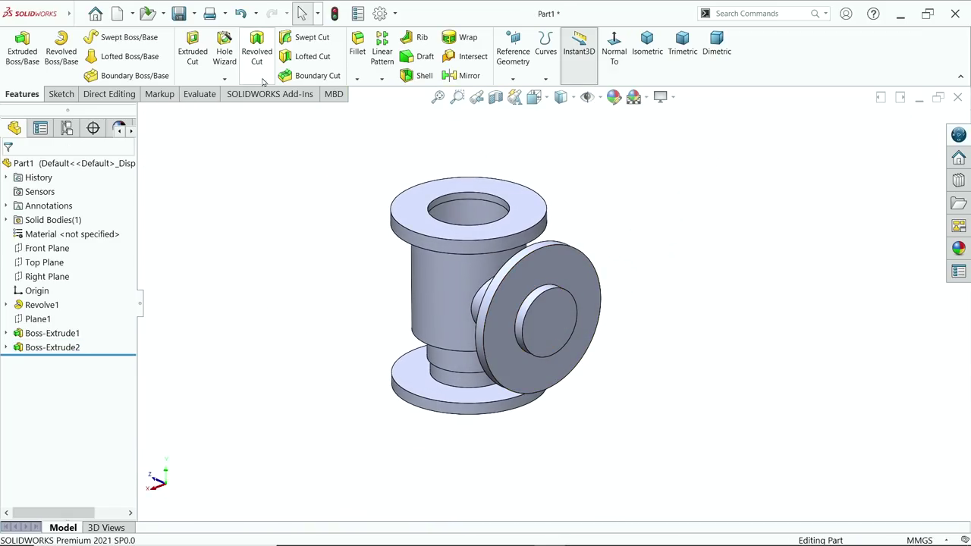
pyautogui.click(225, 47)
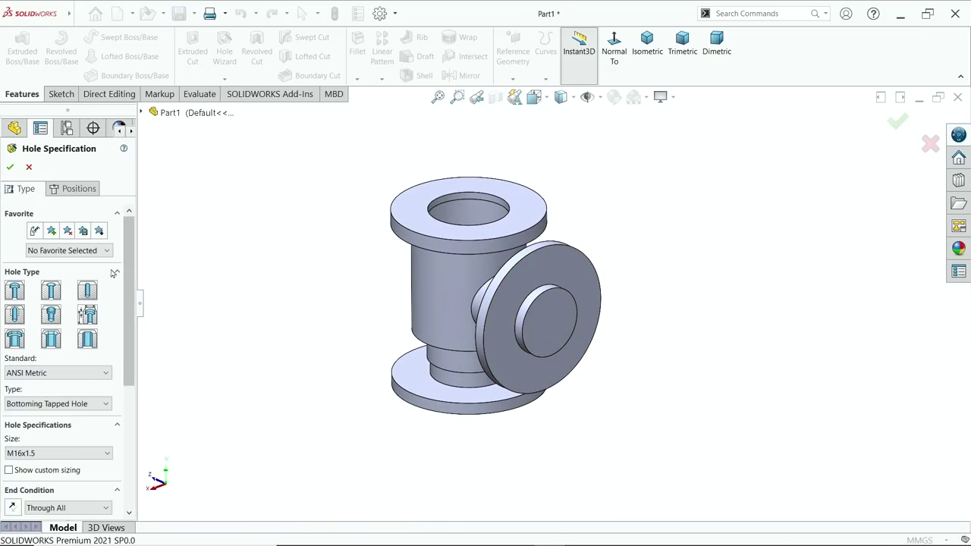
pyautogui.click(86, 294)
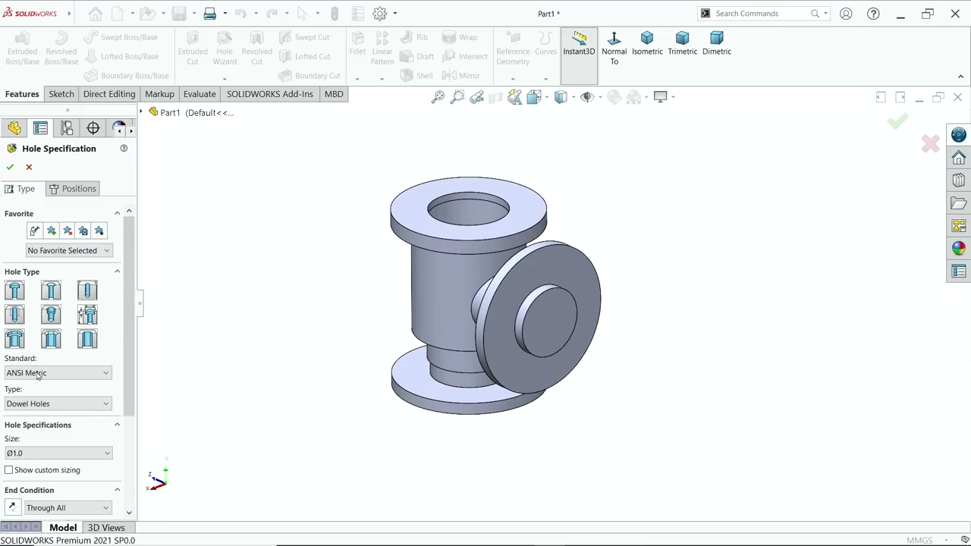
pyautogui.click(34, 404)
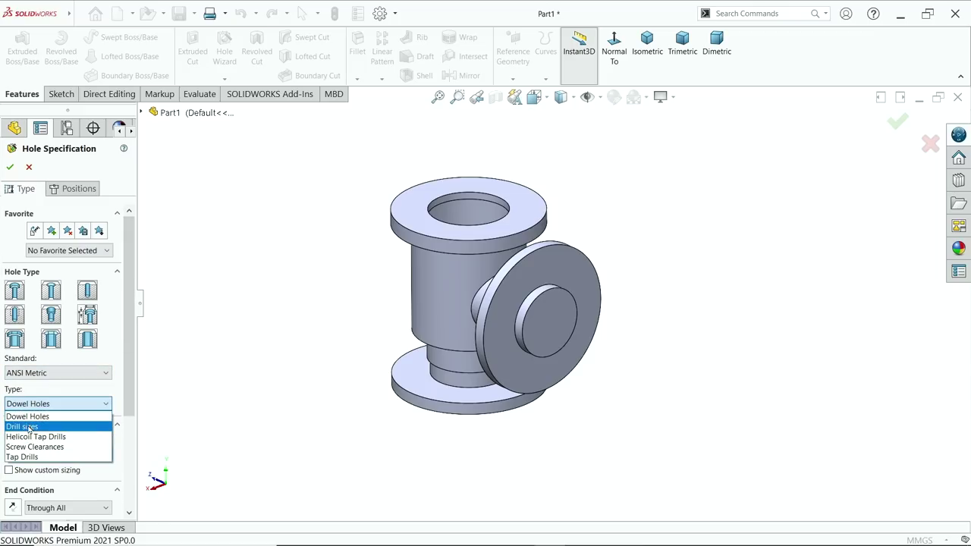
pyautogui.click(30, 423)
pyautogui.scroll(-3, 130, 400)
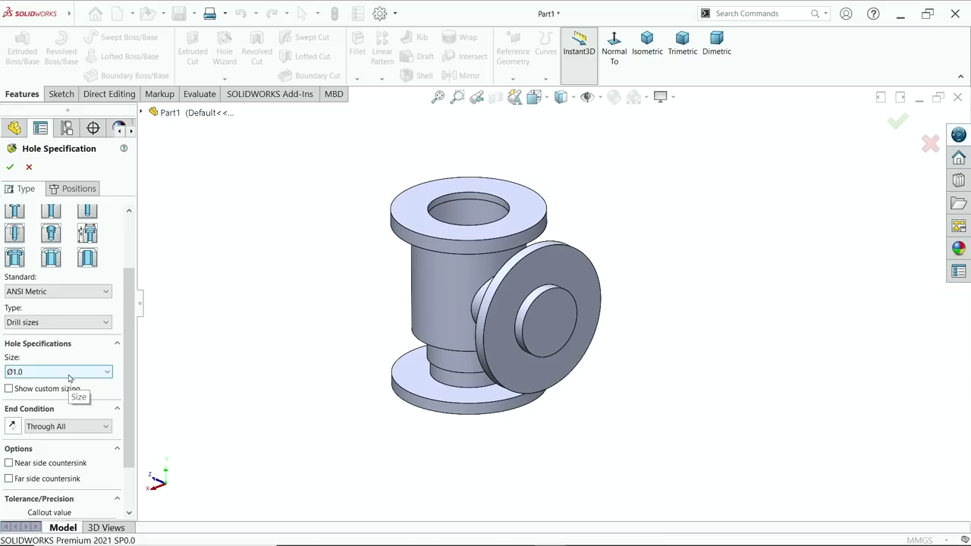
pyautogui.click(9, 389)
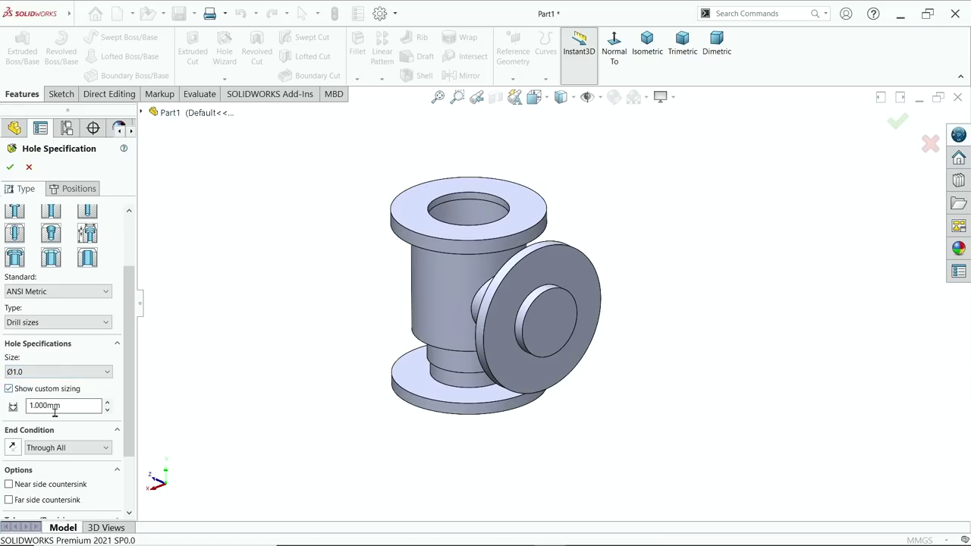
pyautogui.click(67, 406)
pyautogui.moveTo(67, 406); pyautogui.dragTo(27, 405)
pyautogui.write('75')
pyautogui.press('Return')
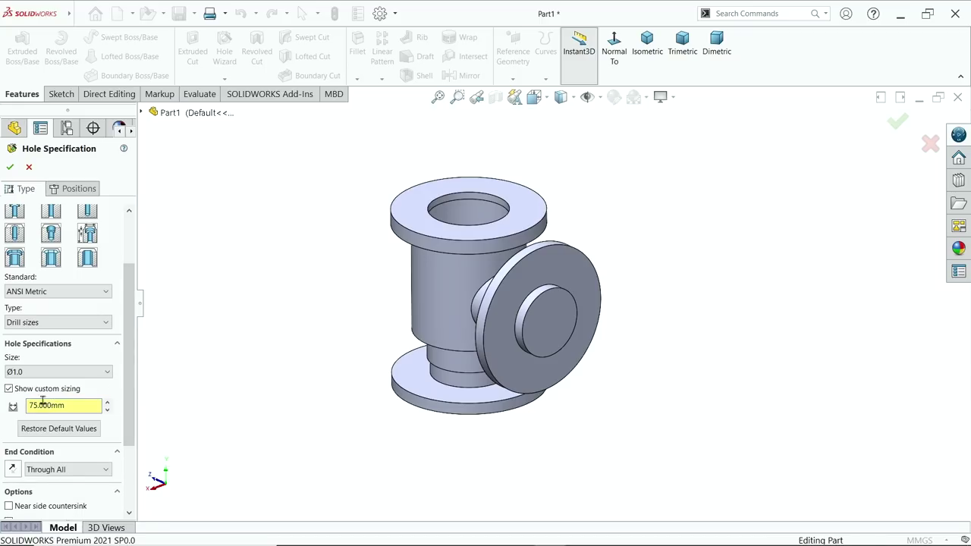
# - Set the hole's end condition to Up To Next
pyautogui.click(60, 473)
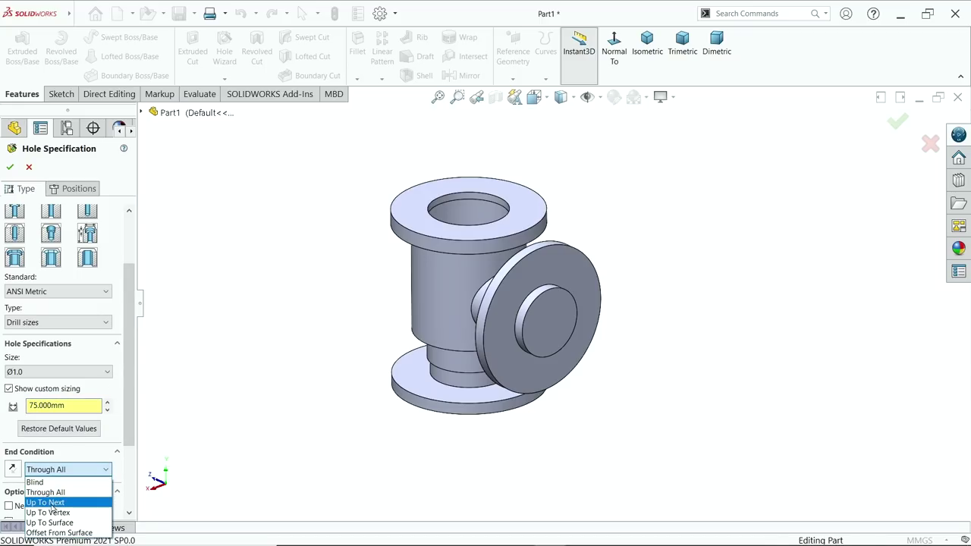
pyautogui.click(50, 502)
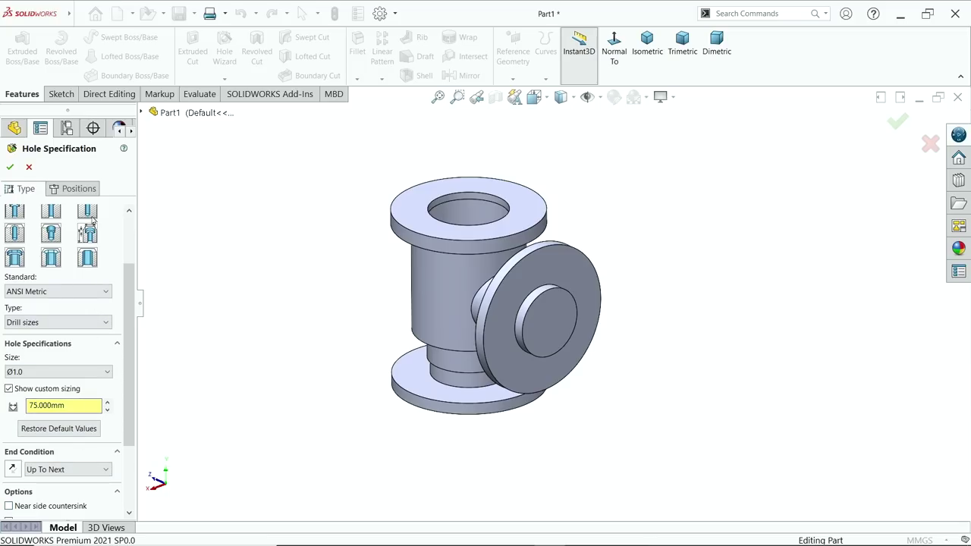
pyautogui.click(38, 373)
pyautogui.scroll(-2, 51, 445)
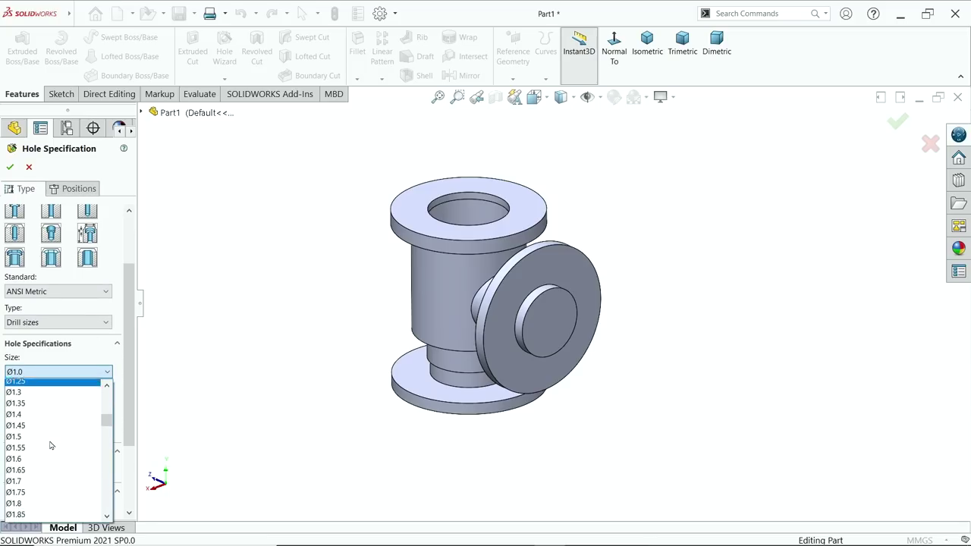
pyautogui.scroll(-20, 51, 445)
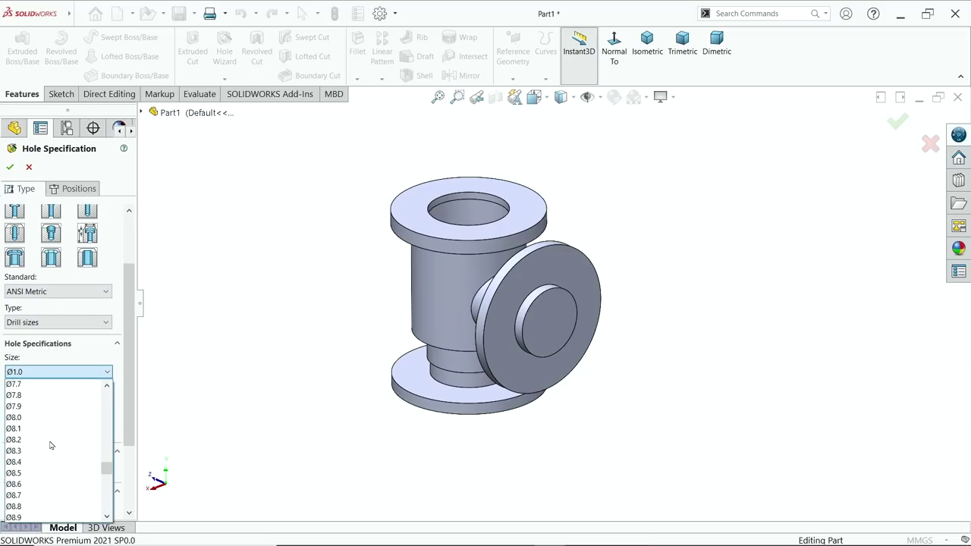
pyautogui.click(106, 372)
pyautogui.click(27, 405)
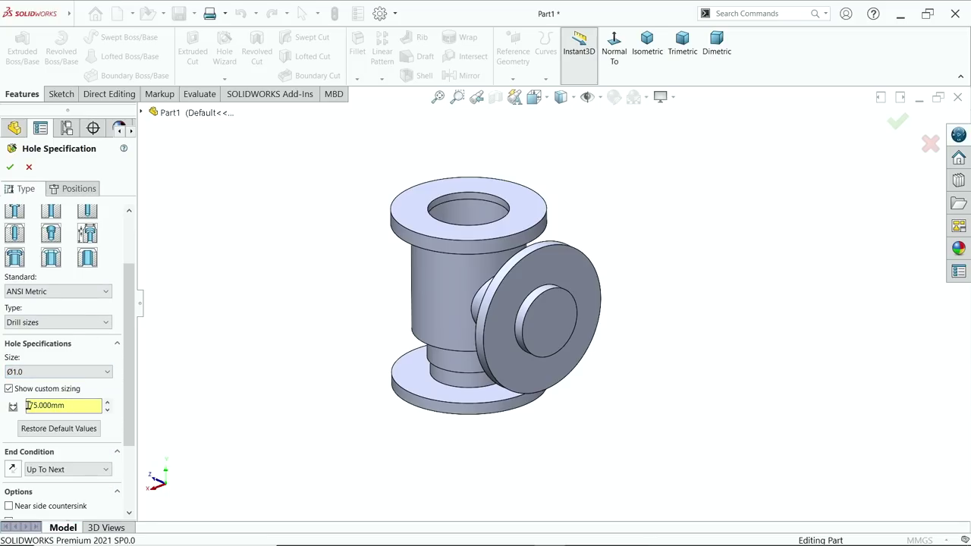
# - Position the hole concentric with the branch centre and create it
pyautogui.click(79, 189)
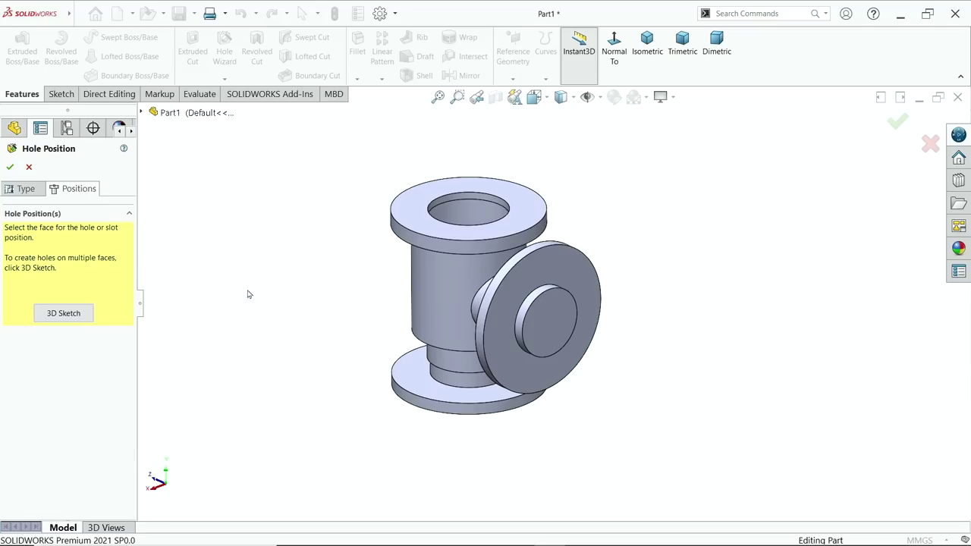
pyautogui.click(551, 318)
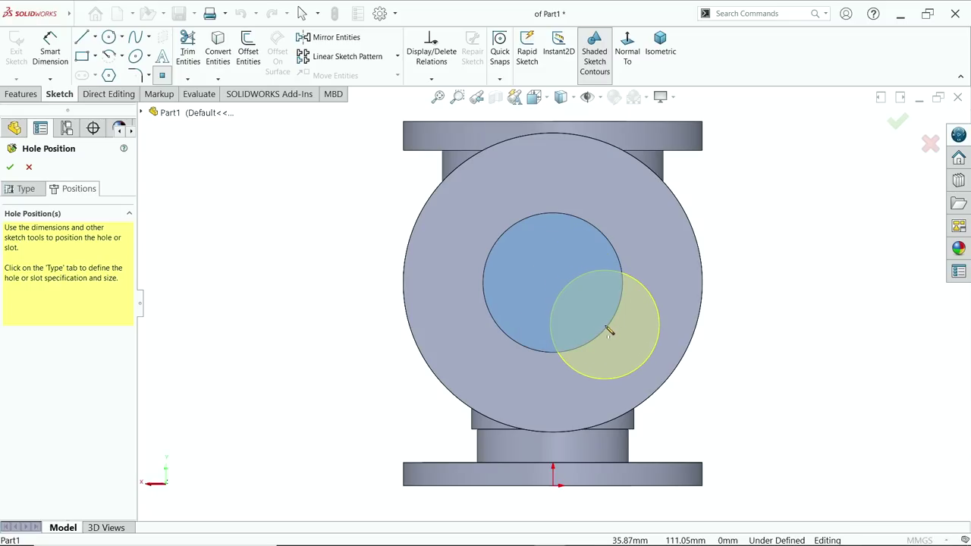
pyautogui.click(553, 283)
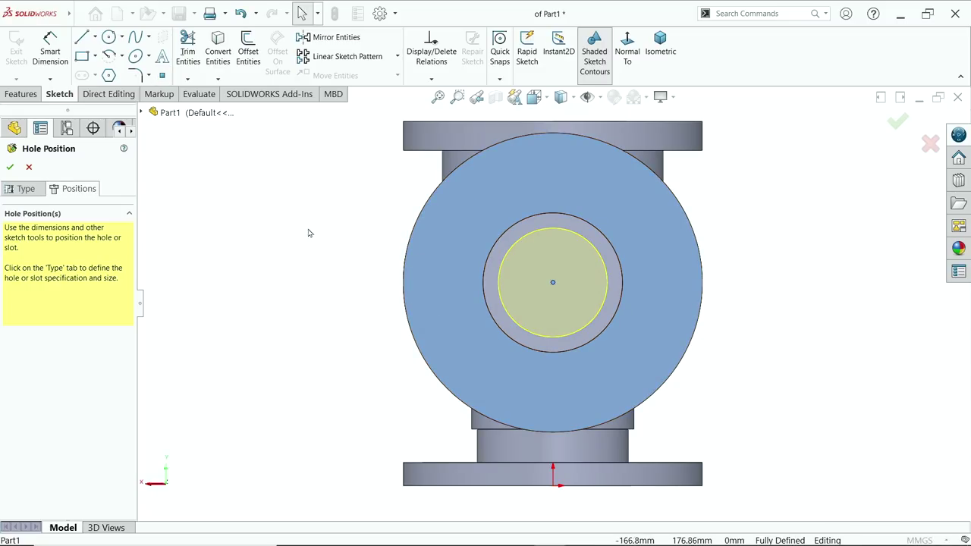
pyautogui.hotkey('ctrl', '7')
pyautogui.moveTo(445, 282); pyautogui.dragTo(445, 397, button='middle')
pyautogui.scroll(-3, 627, 329)
pyautogui.scroll(-2, 627, 329)
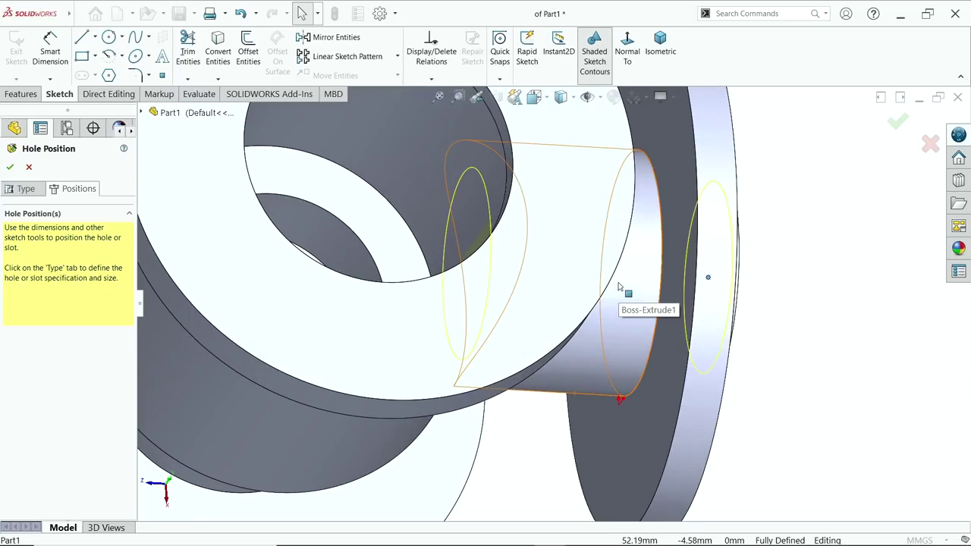
pyautogui.moveTo(628, 333); pyautogui.dragTo(606, 317, button='middle')
pyautogui.press('f')
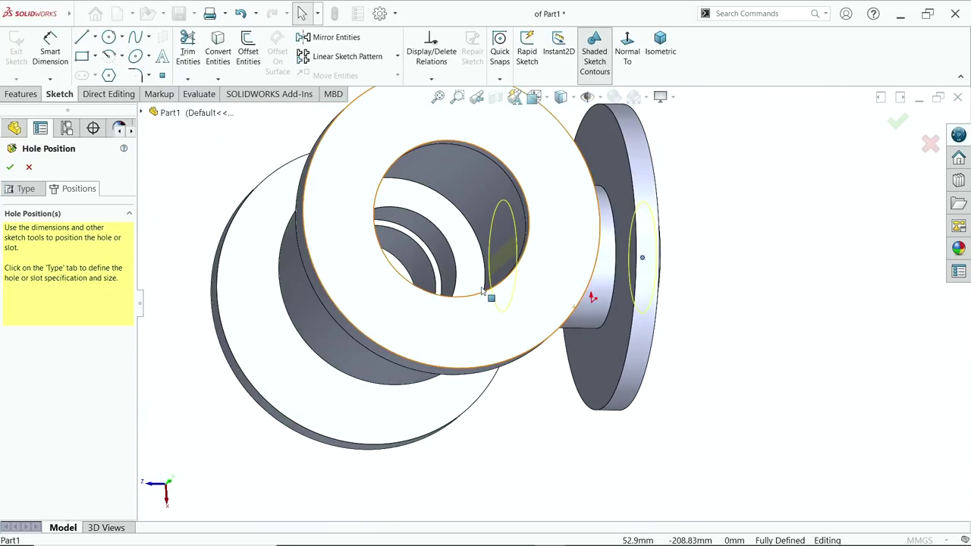
pyautogui.click(10, 167)
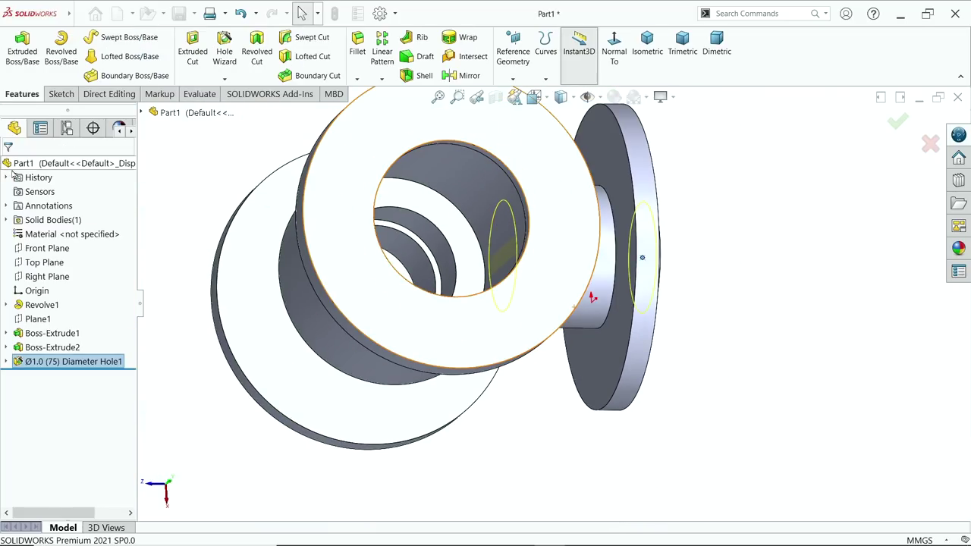
# - Section the valve body along the Right Plane to expose the Ø75 bore meeting the main cavity
pyautogui.moveTo(531, 318); pyautogui.dragTo(523, 265, button='middle')
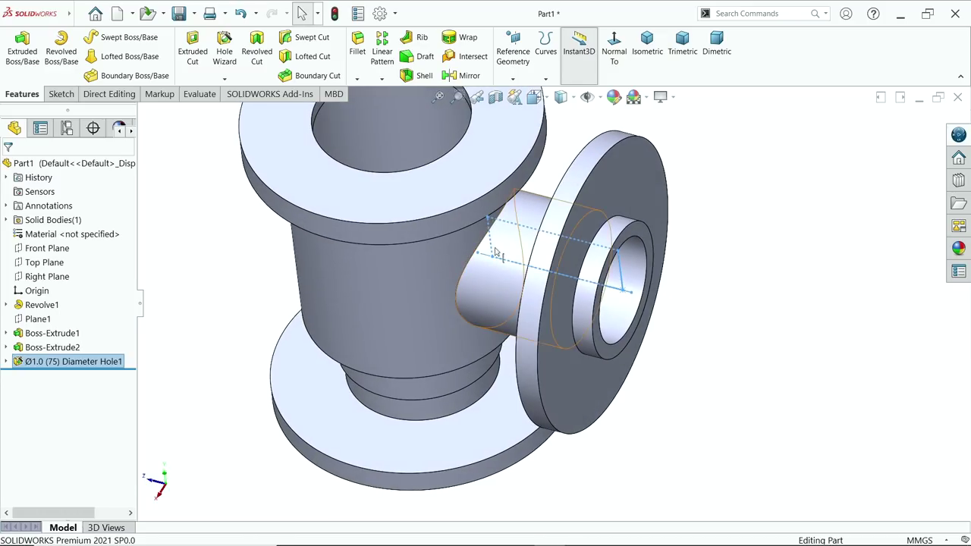
pyautogui.click(495, 97)
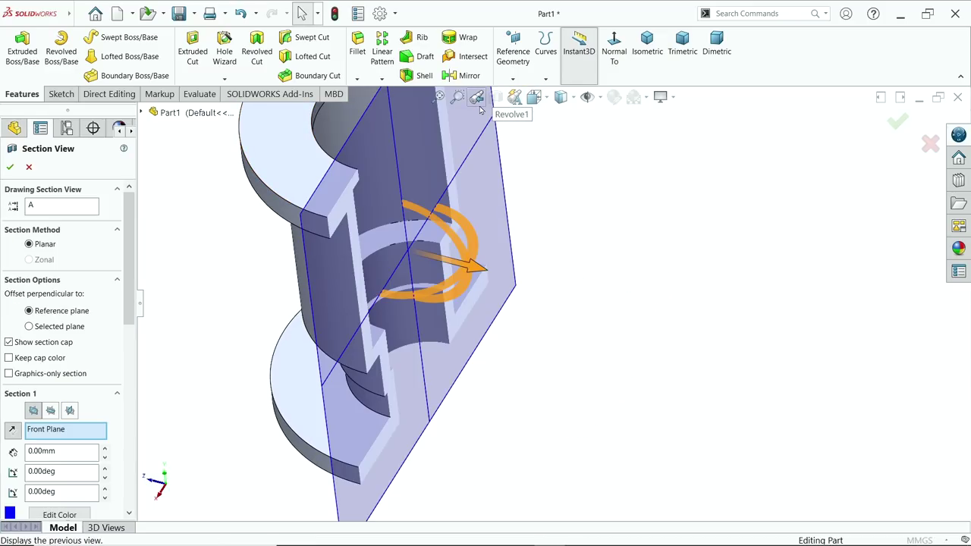
pyautogui.click(69, 410)
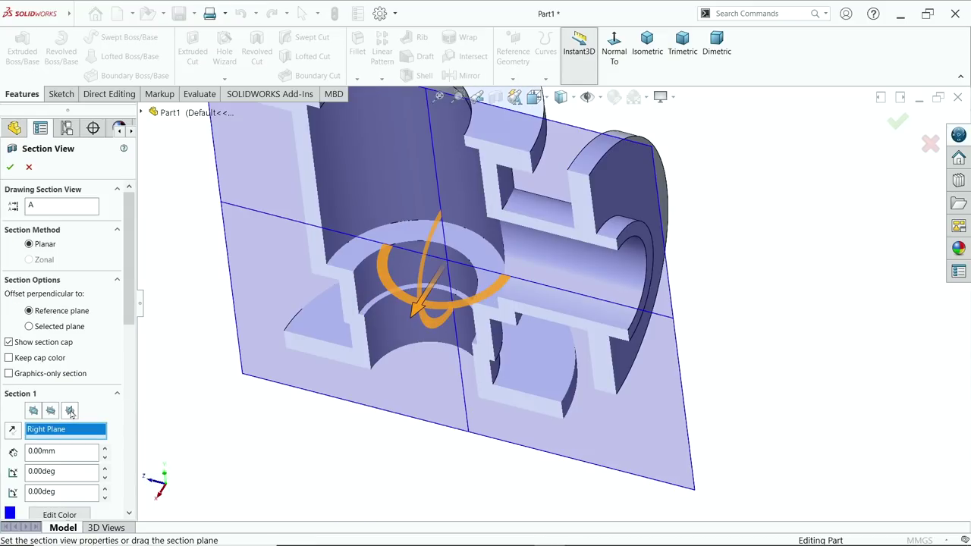
pyautogui.click(11, 168)
pyautogui.moveTo(455, 303)
pyautogui.mouseDown(button='middle')
pyautogui.moveTo(527, 357)
pyautogui.moveTo(527, 223)
pyautogui.moveTo(568, 210)
pyautogui.moveTo(501, 238)
pyautogui.moveTo(532, 271)
pyautogui.mouseUp(button='middle')
# - In Photos, pan the reference drawing to show the full 1.BODY Section A-A
pyautogui.hotkey('alt', 'Tab')
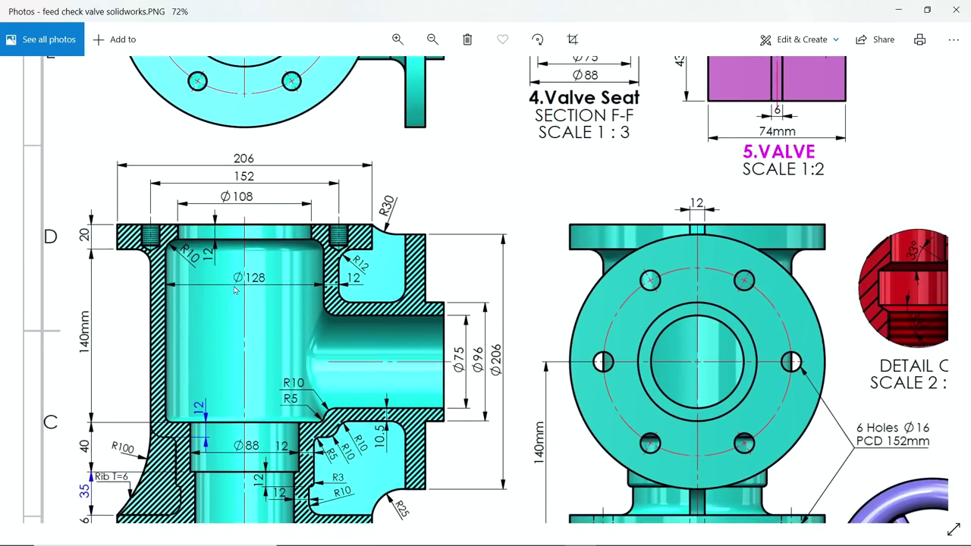
pyautogui.scroll(-1, 235, 290)
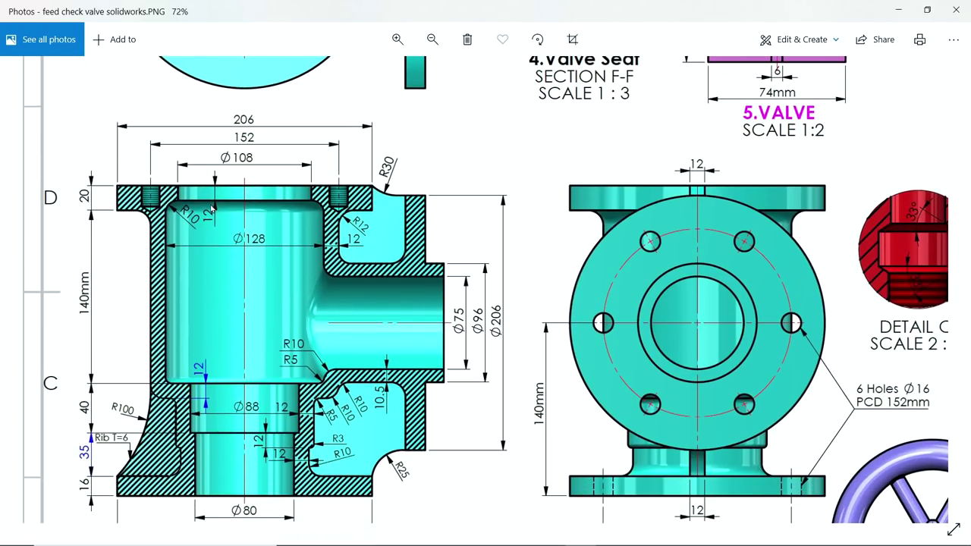
pyautogui.moveTo(280, 387); pyautogui.dragTo(270, 325)
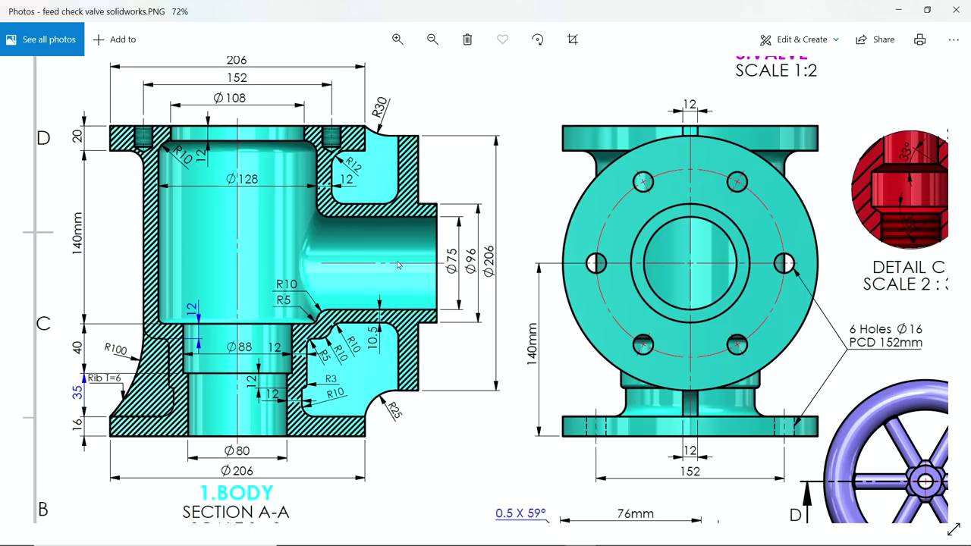
# - Review the valve drawing's section and detail dimensions in Photos, then minimize it
pyautogui.scroll(5, 392, 207)
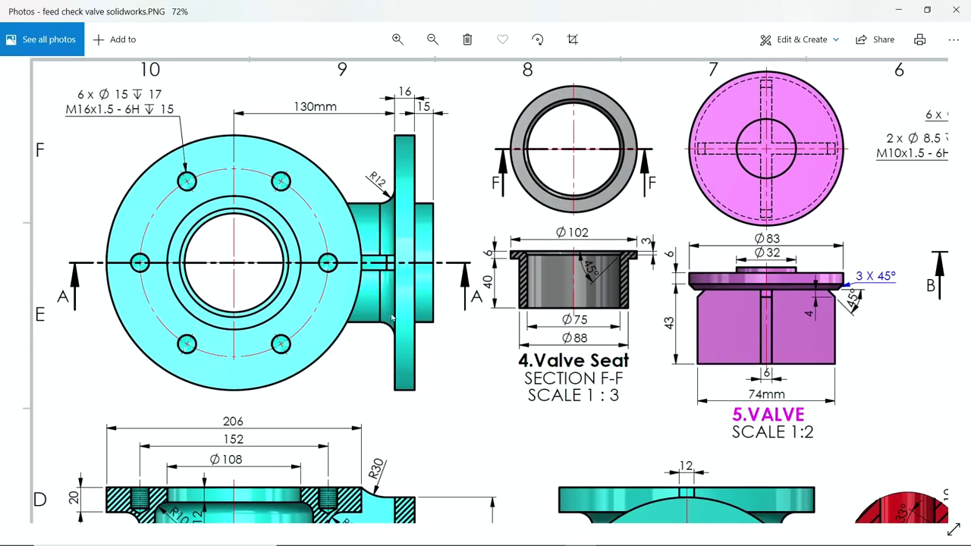
pyautogui.scroll(-4, 392, 316)
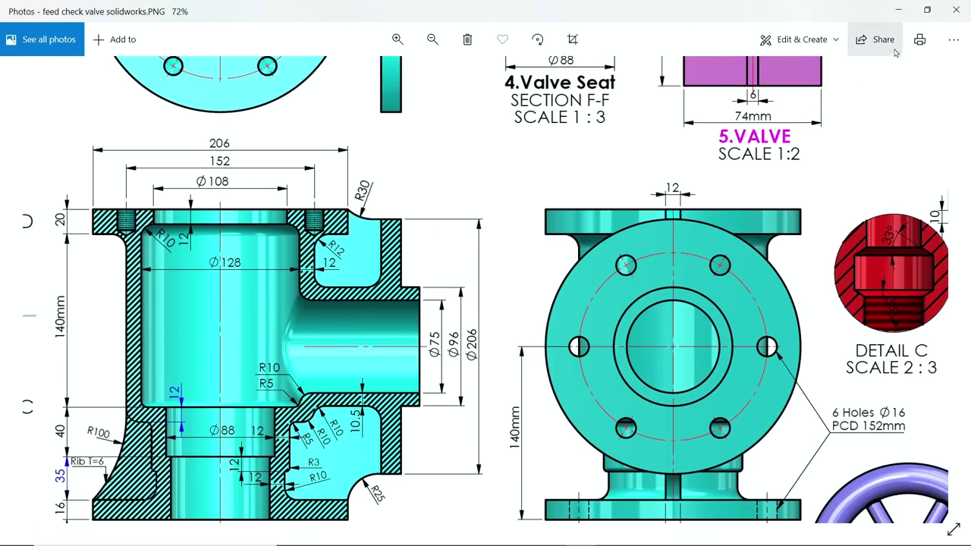
pyautogui.click(898, 9)
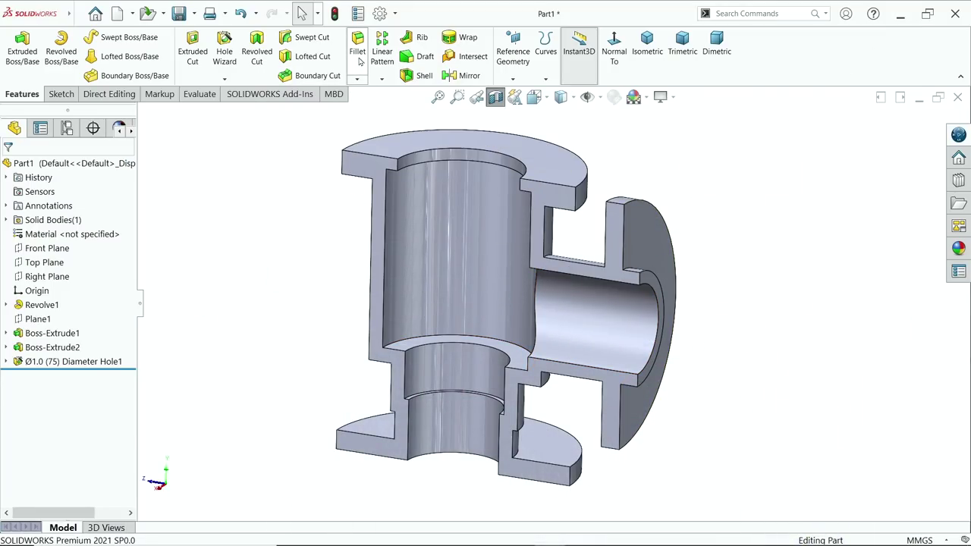
# - Cancel the fillet and display the dimensions of Revolve1's Sketch1 on the model
pyautogui.click(360, 60)
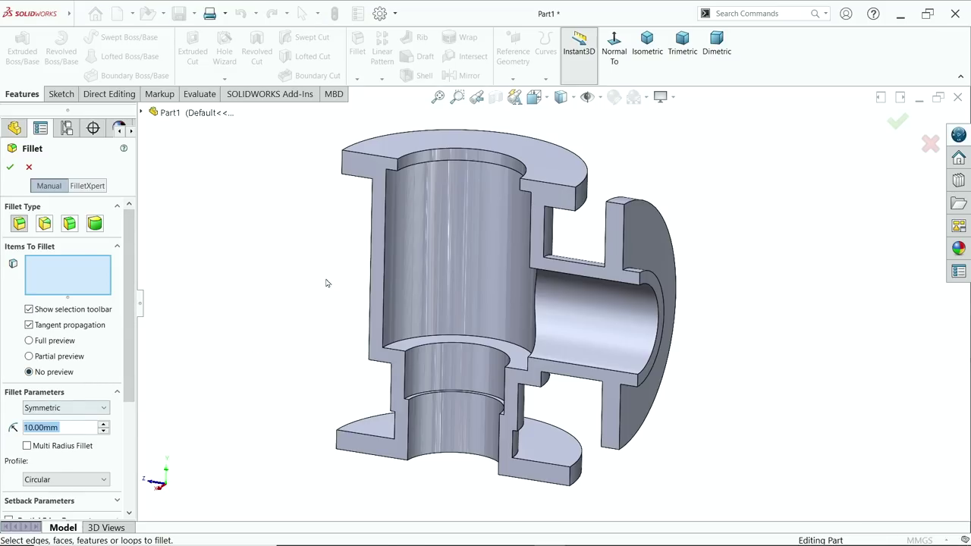
pyautogui.moveTo(326, 282); pyautogui.dragTo(331, 152, button='middle')
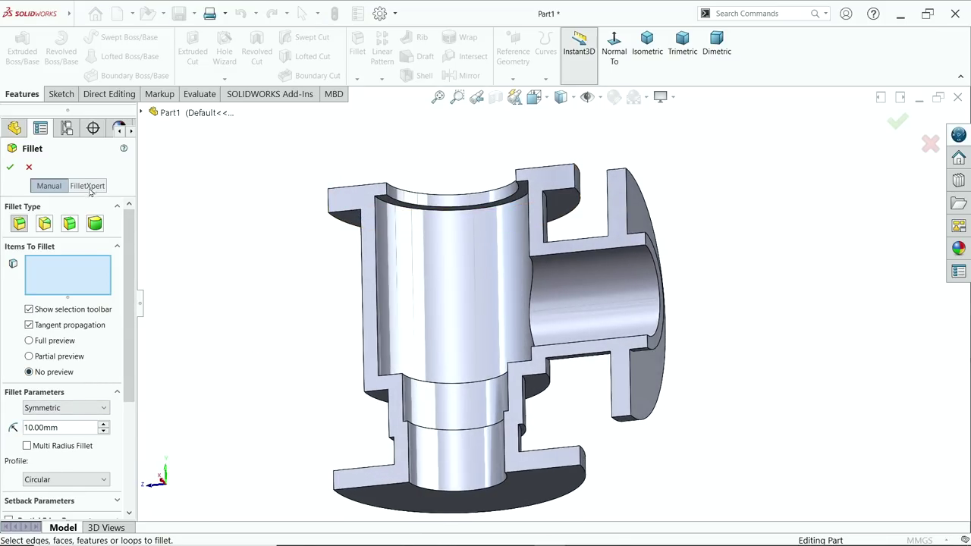
pyautogui.click(29, 166)
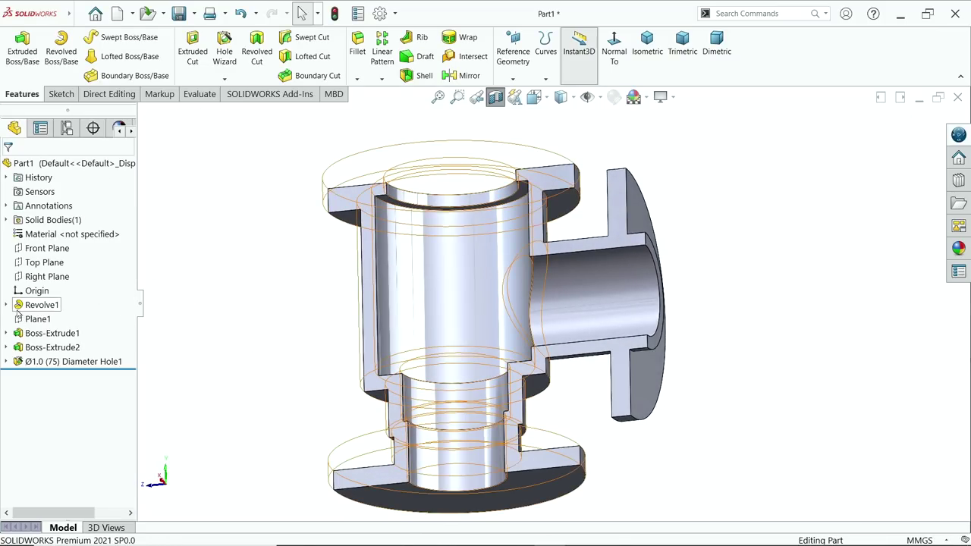
pyautogui.click(6, 304)
pyautogui.click(6, 304)
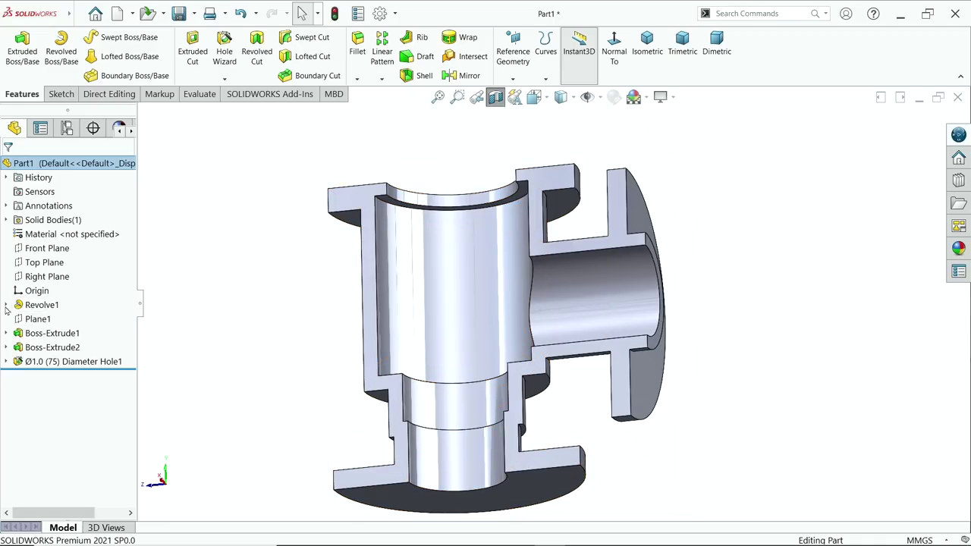
pyautogui.click(6, 304)
pyautogui.click(51, 318)
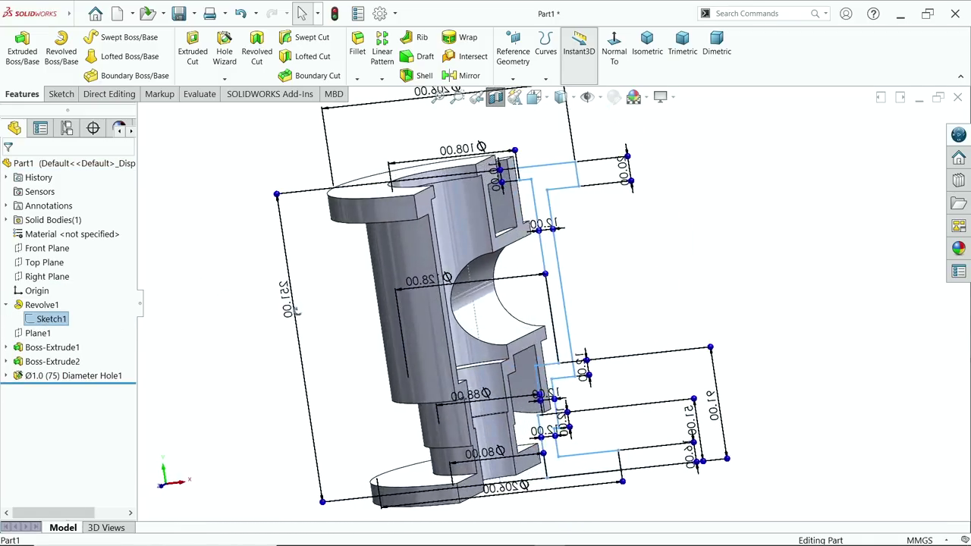
pyautogui.scroll(-6, 516, 178)
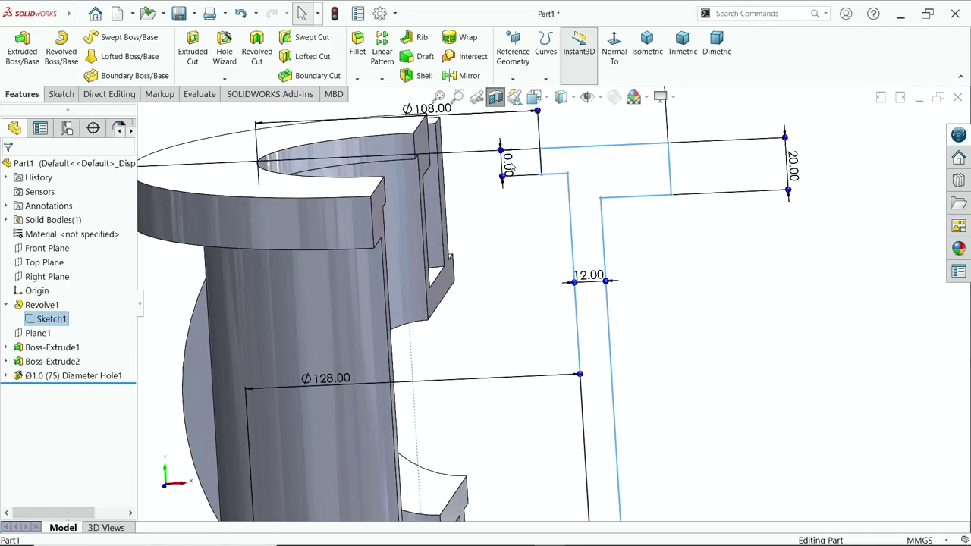
# - Change the 10.00 vertical depth near the top flange to 12 mm and rebuild
pyautogui.doubleClick(510, 168)
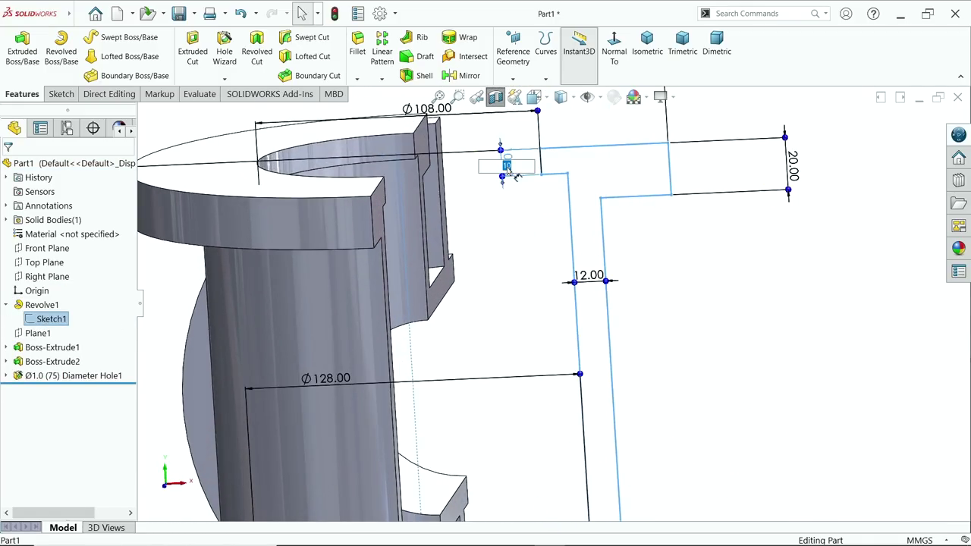
pyautogui.write('12')
pyautogui.press('Return')
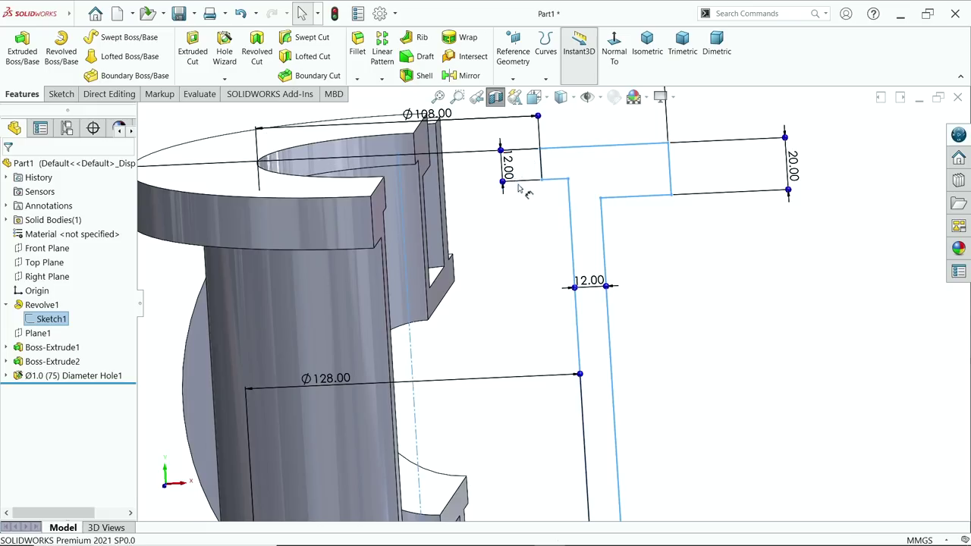
pyautogui.click(687, 275)
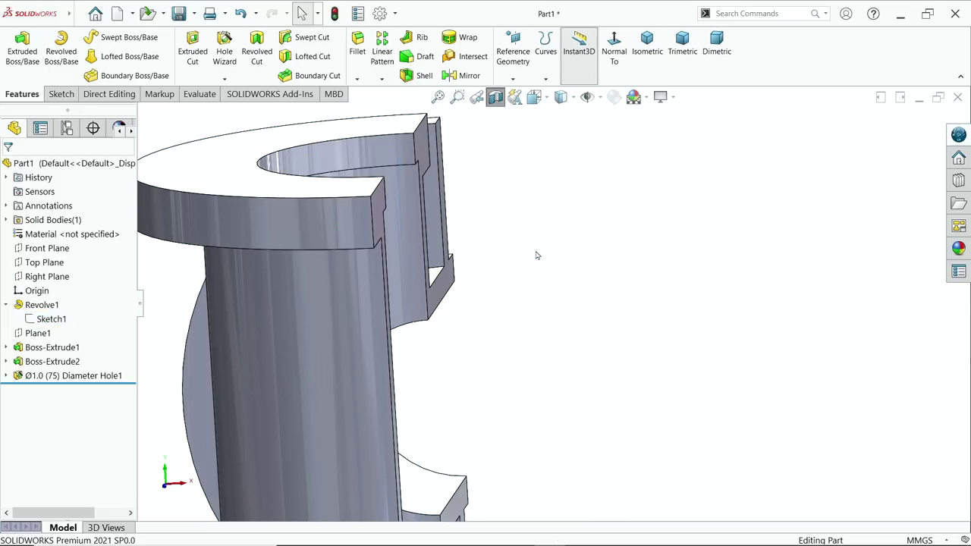
pyautogui.scroll(3, 535, 255)
pyautogui.moveTo(559, 270); pyautogui.dragTo(379, 138, button='middle')
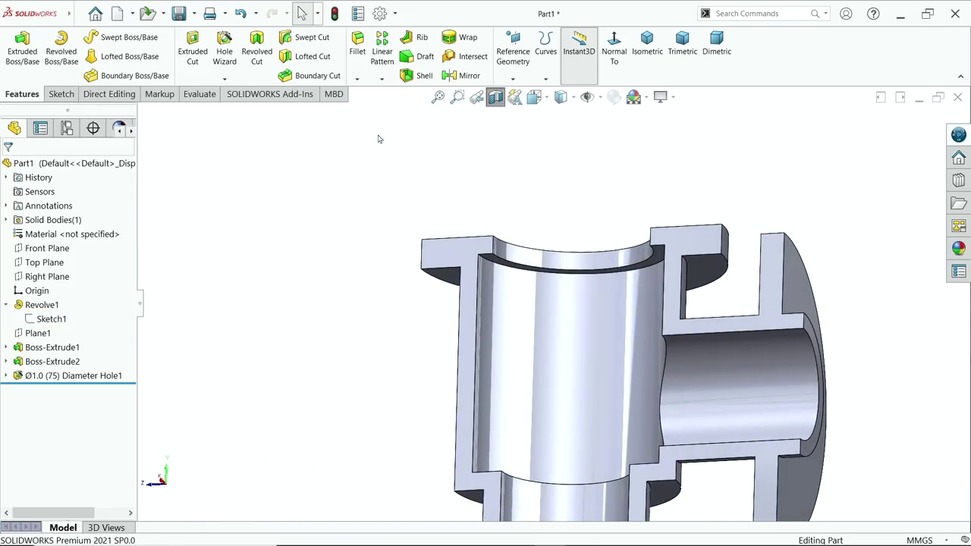
# - Start a 10 mm fillet on the top inner bore edge with full preview enabled
pyautogui.click(358, 55)
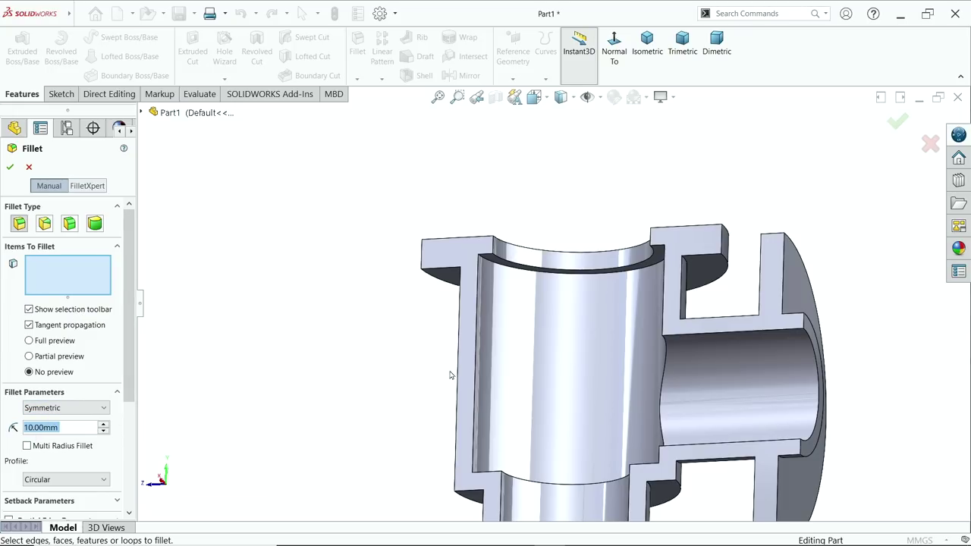
pyautogui.click(498, 268)
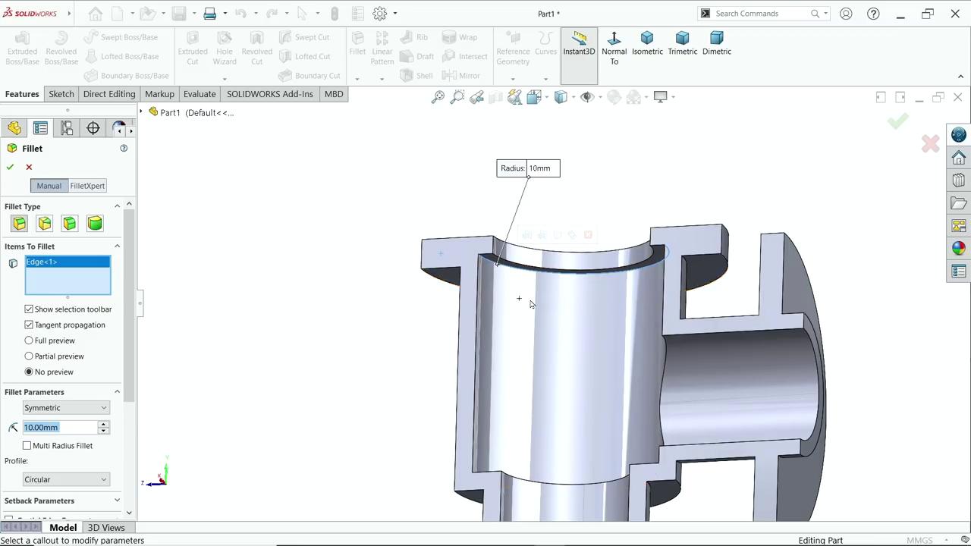
pyautogui.moveTo(523, 301); pyautogui.dragTo(553, 285, button='middle')
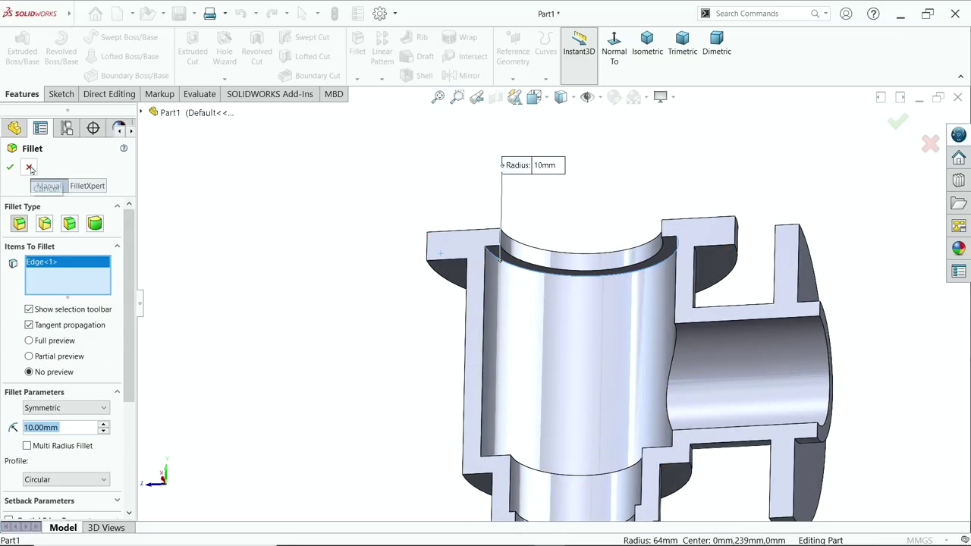
pyautogui.moveTo(357, 311); pyautogui.dragTo(533, 393, button='middle')
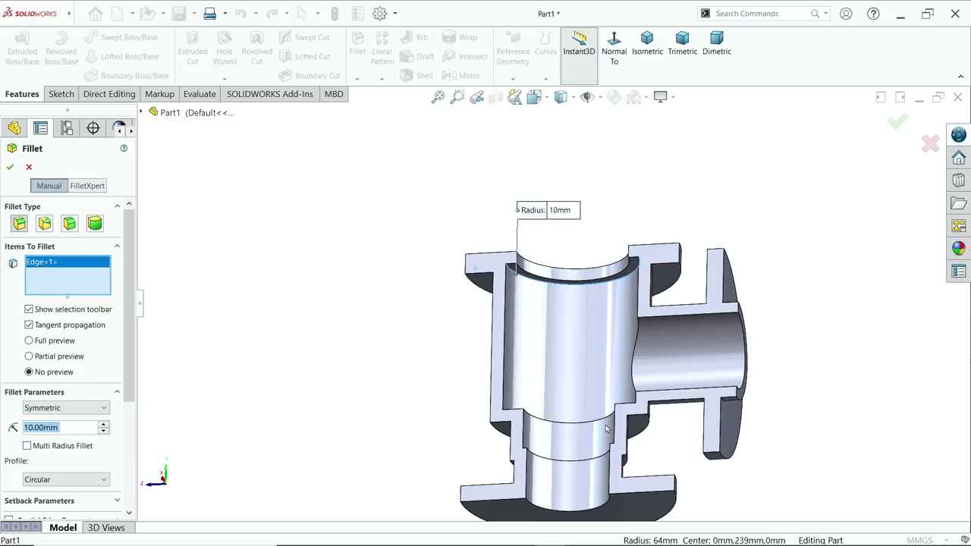
pyautogui.click(29, 341)
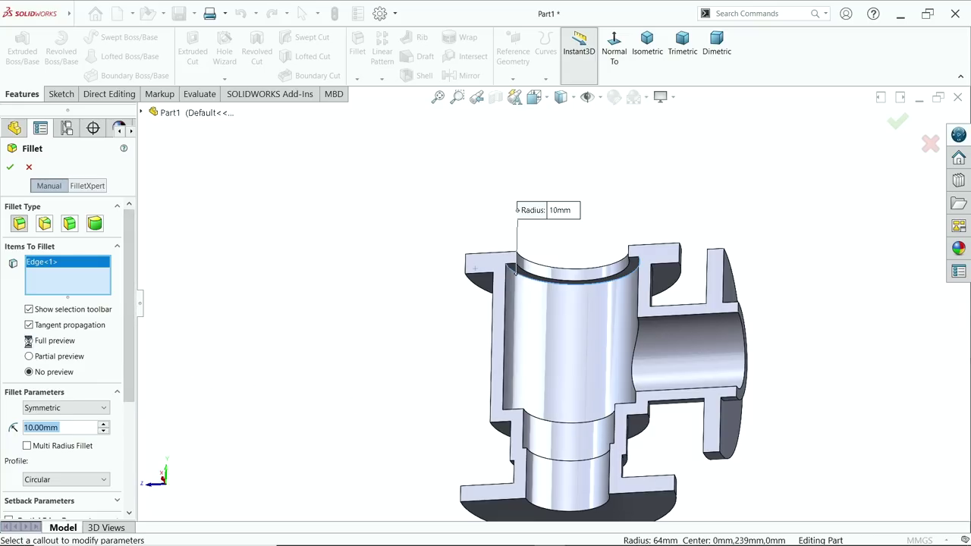
pyautogui.moveTo(515, 311); pyautogui.dragTo(493, 393, button='middle')
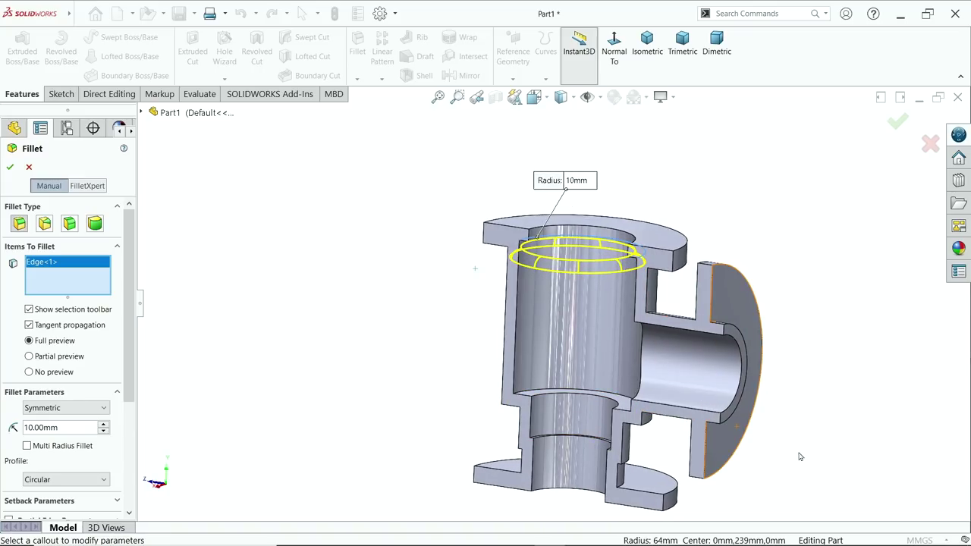
pyautogui.scroll(-6, 645, 417)
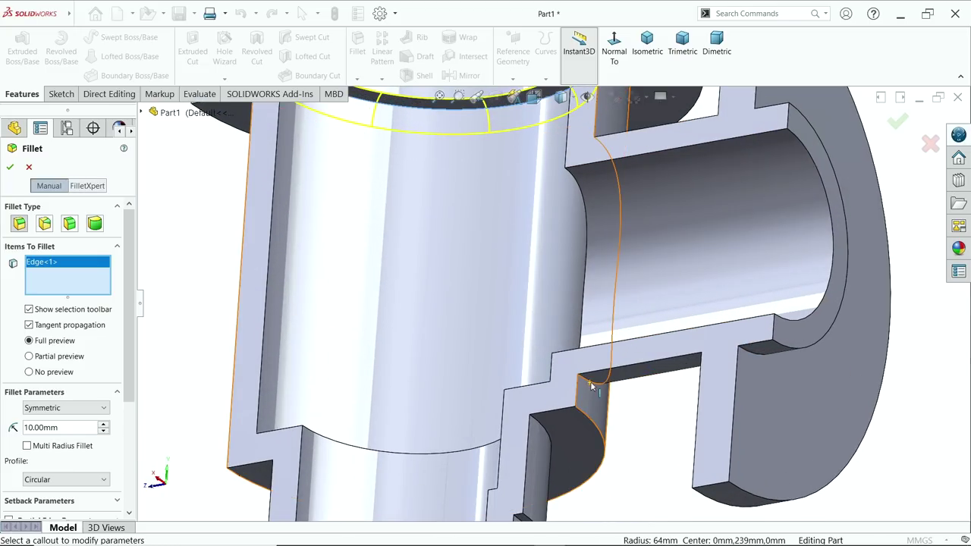
# - Add the side-pipe junction and pipe intersection edges to the fillet
pyautogui.click(596, 385)
pyautogui.moveTo(596, 385); pyautogui.dragTo(665, 456, button='middle')
pyautogui.scroll(-3, 626, 364)
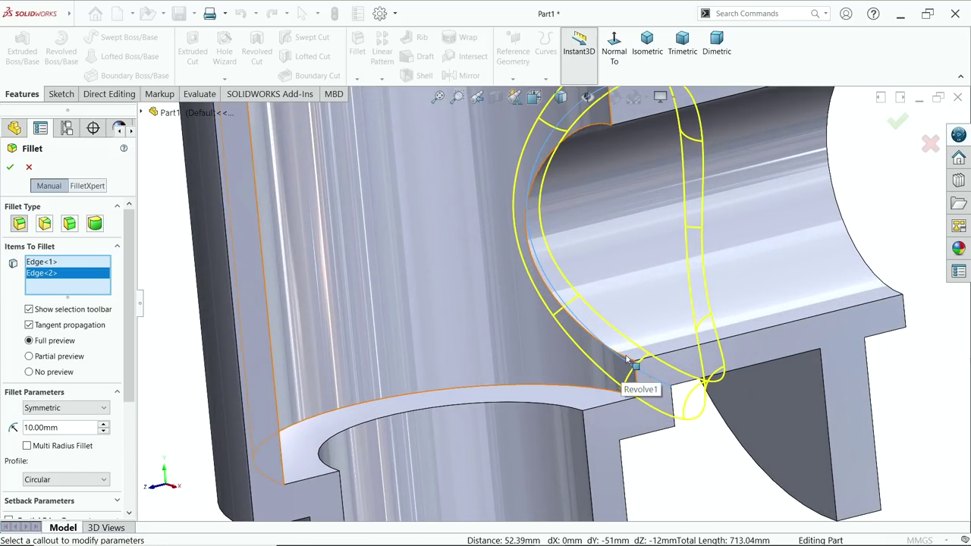
pyautogui.click(626, 362)
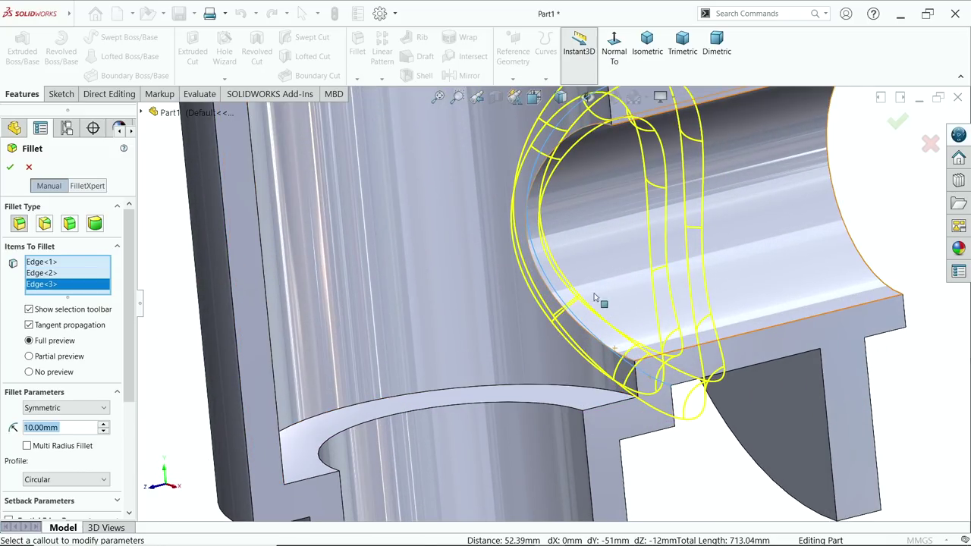
pyautogui.scroll(5, 626, 362)
pyautogui.moveTo(619, 352); pyautogui.dragTo(606, 379, button='middle')
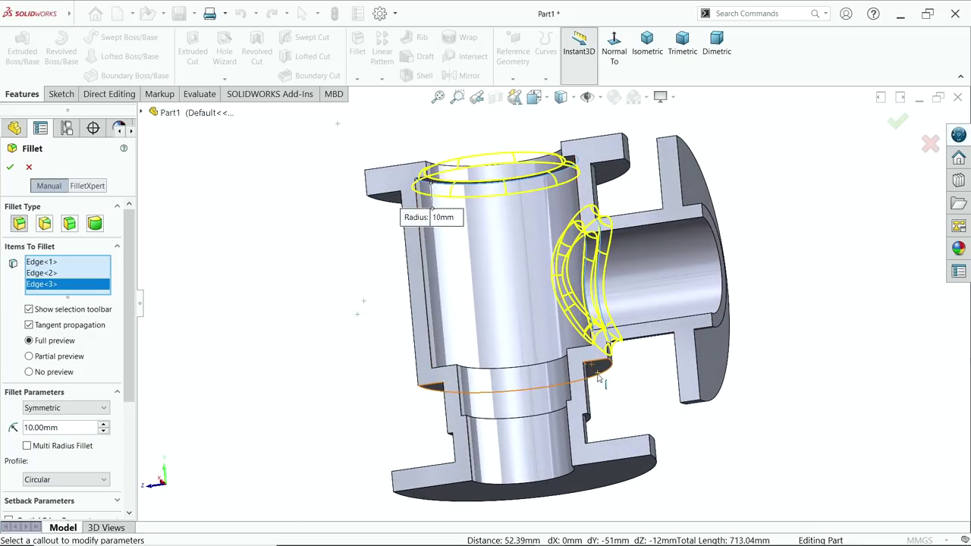
pyautogui.scroll(-3, 602, 387)
pyautogui.scroll(-3, 616, 378)
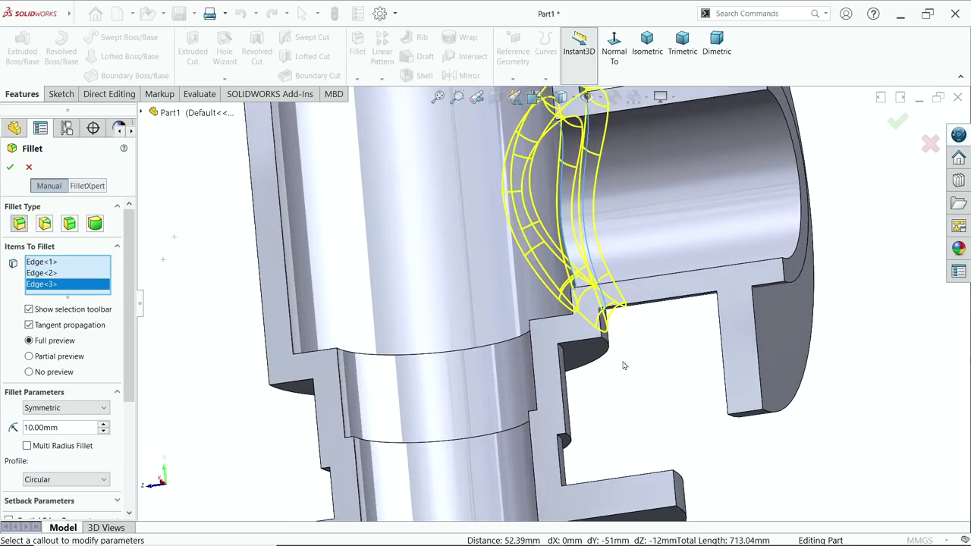
pyautogui.click(602, 340)
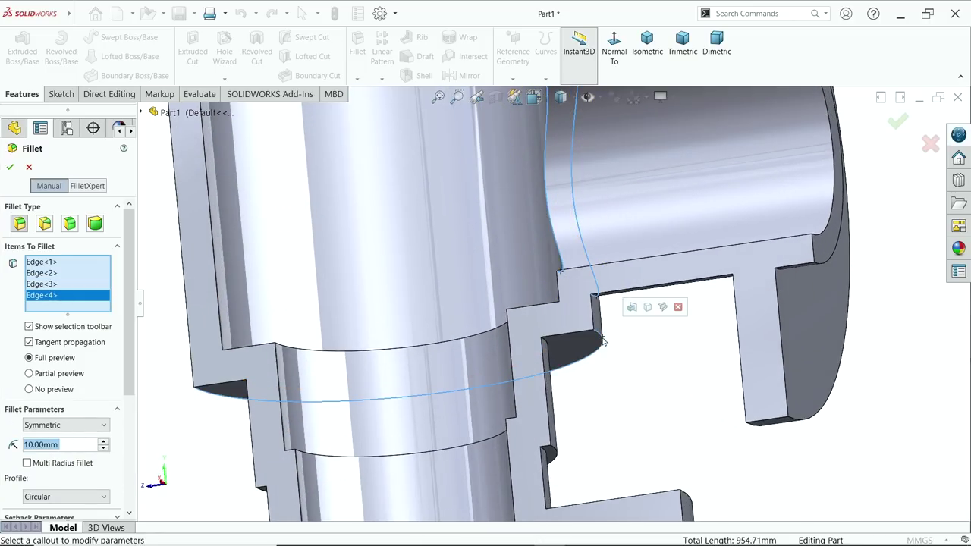
# - Remove the wrong Edge<4>, add the lower bore edge, and confirm Fillet1
pyautogui.rightClick(58, 301)
pyautogui.click(88, 319)
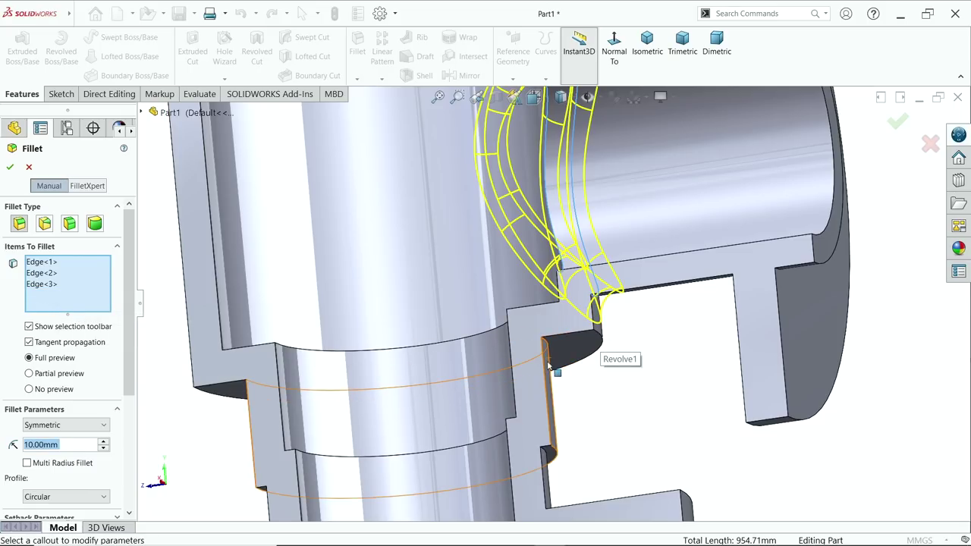
pyautogui.moveTo(561, 454); pyautogui.dragTo(599, 371, button='middle')
pyautogui.click(544, 438)
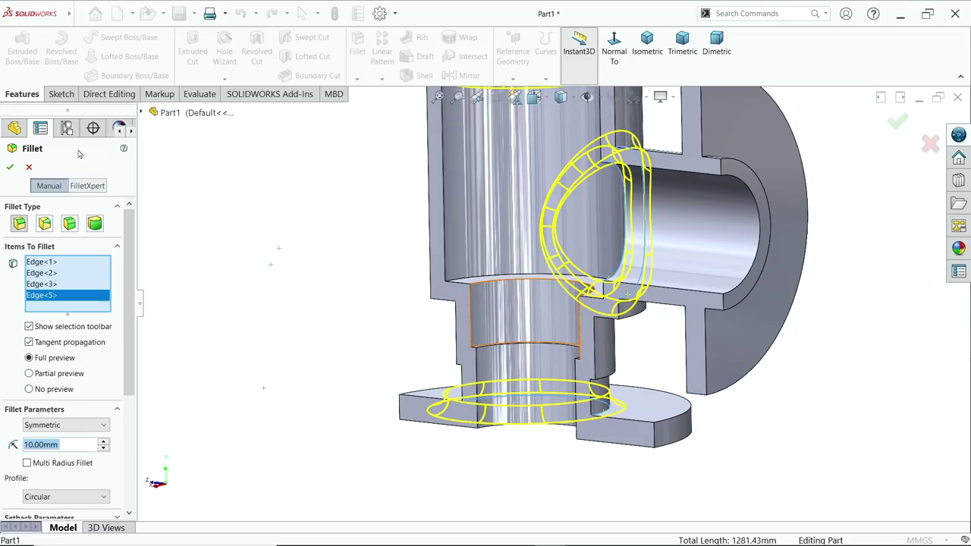
pyautogui.click(10, 168)
pyautogui.moveTo(342, 293); pyautogui.dragTo(402, 311, button='middle')
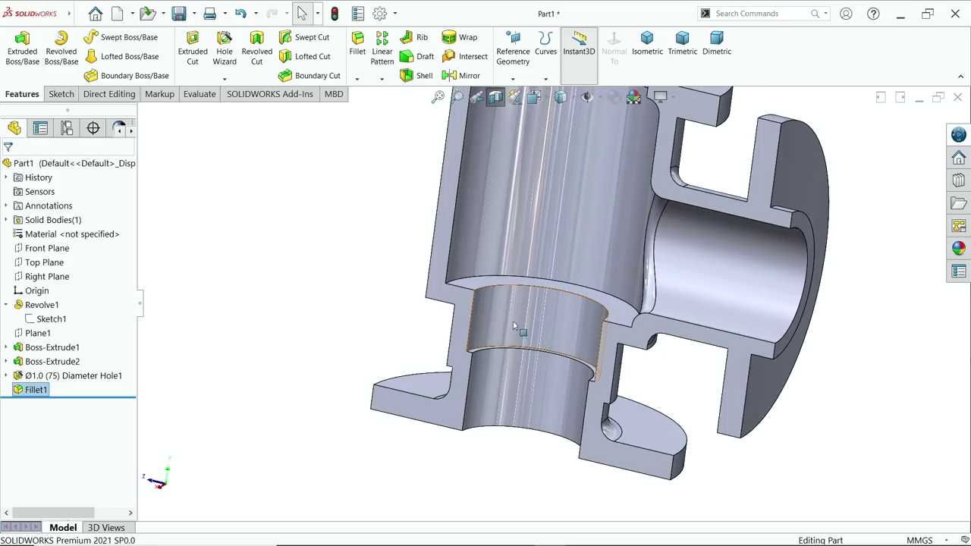
# - Create a 5 mm fillet on the inner bore step edge
pyautogui.hotkey('ctrl', 'shift', 'z')
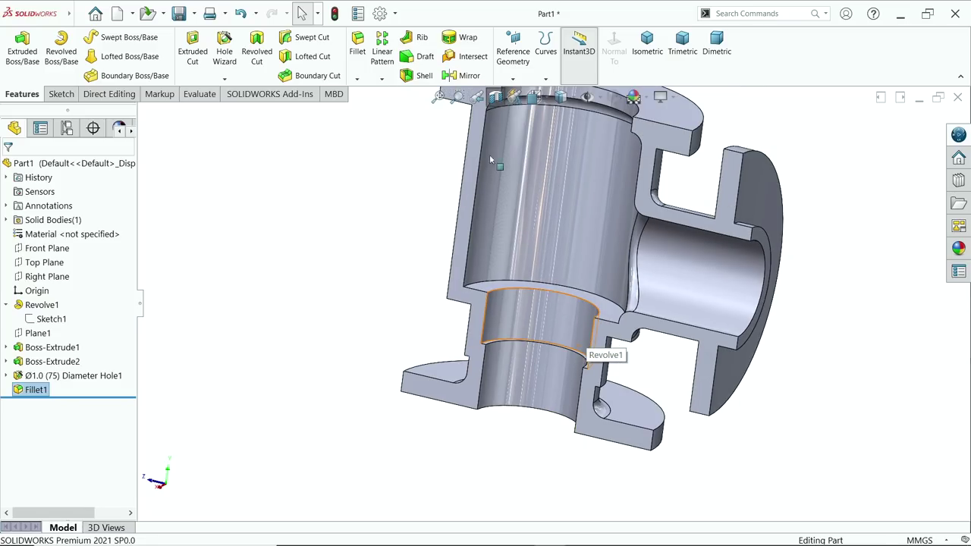
pyautogui.click(357, 53)
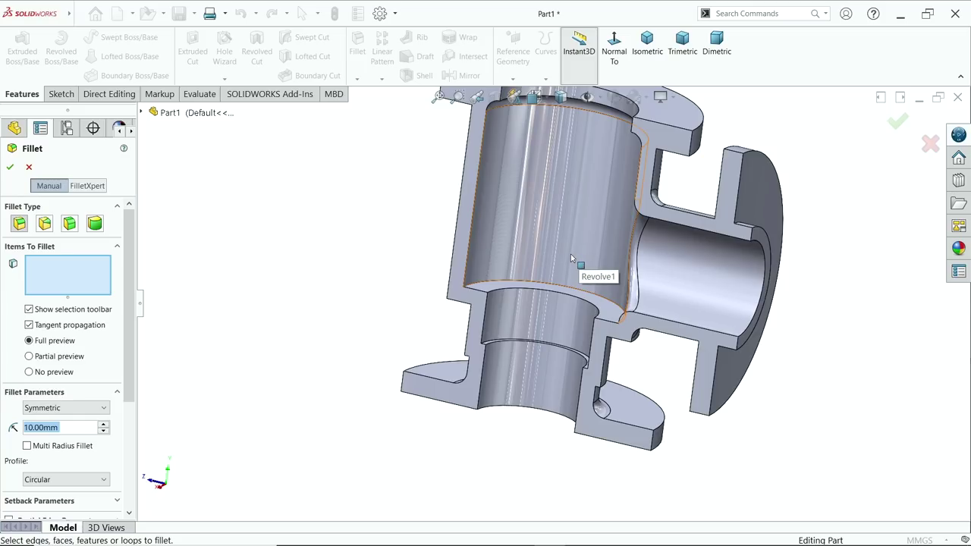
pyautogui.write('5')
pyautogui.press('Return')
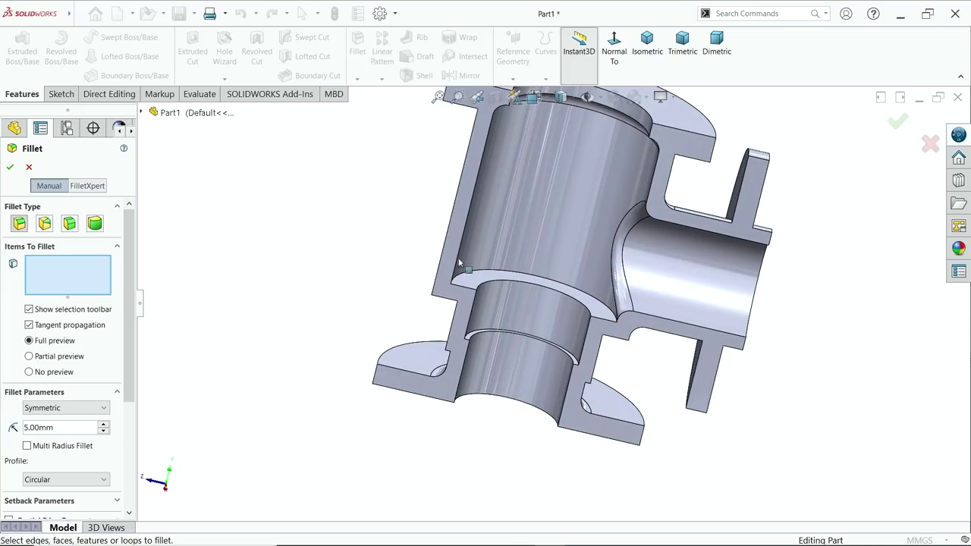
pyautogui.scroll(-3, 607, 292)
pyautogui.click(576, 311)
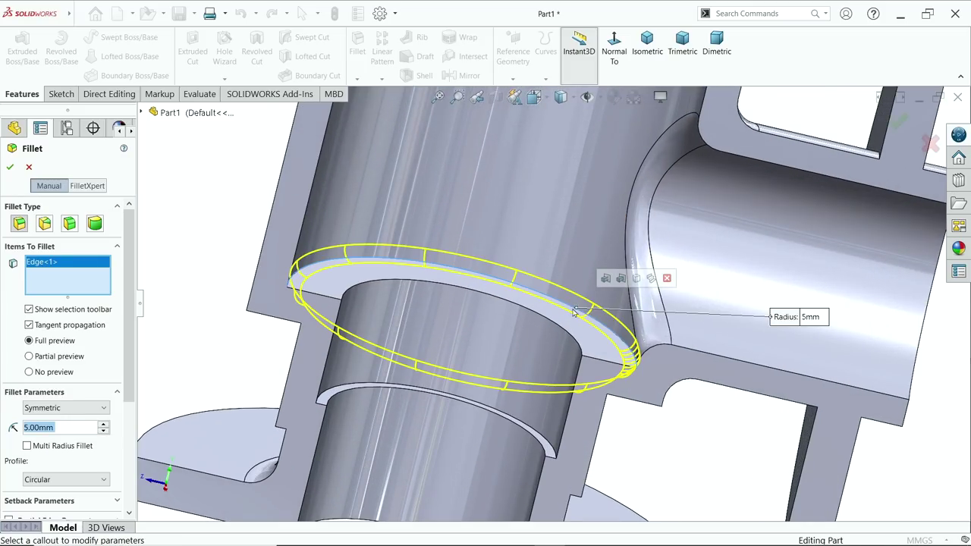
pyautogui.click(10, 167)
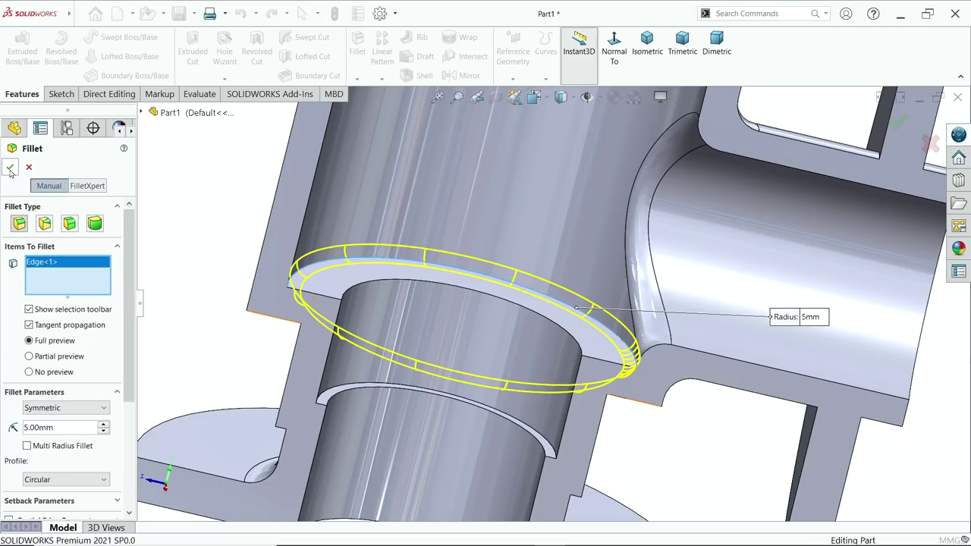
# - Edit Fillet2 to also round a second inner edge
pyautogui.scroll(3, 383, 261)
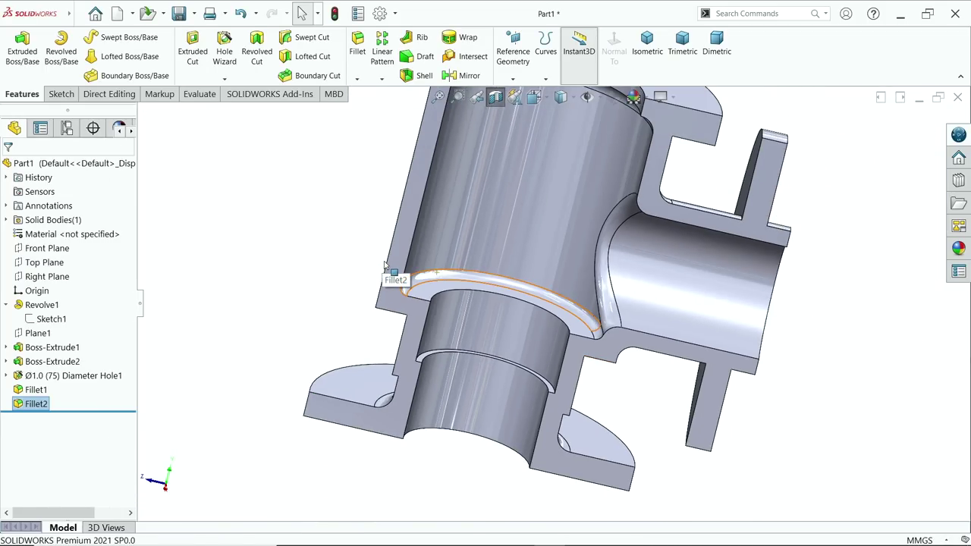
pyautogui.click(35, 403)
pyautogui.click(24, 373)
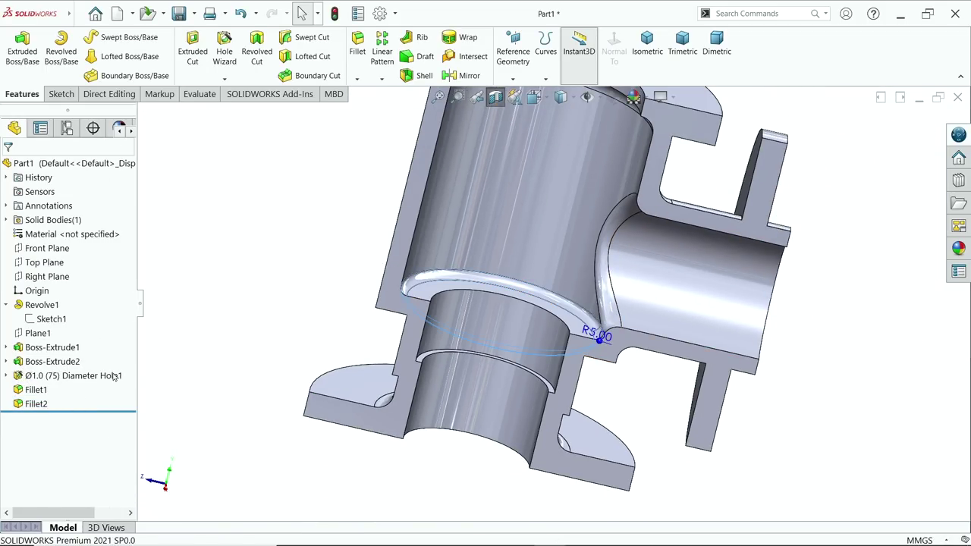
pyautogui.moveTo(602, 389); pyautogui.dragTo(582, 311, button='middle')
pyautogui.scroll(-5, 580, 318)
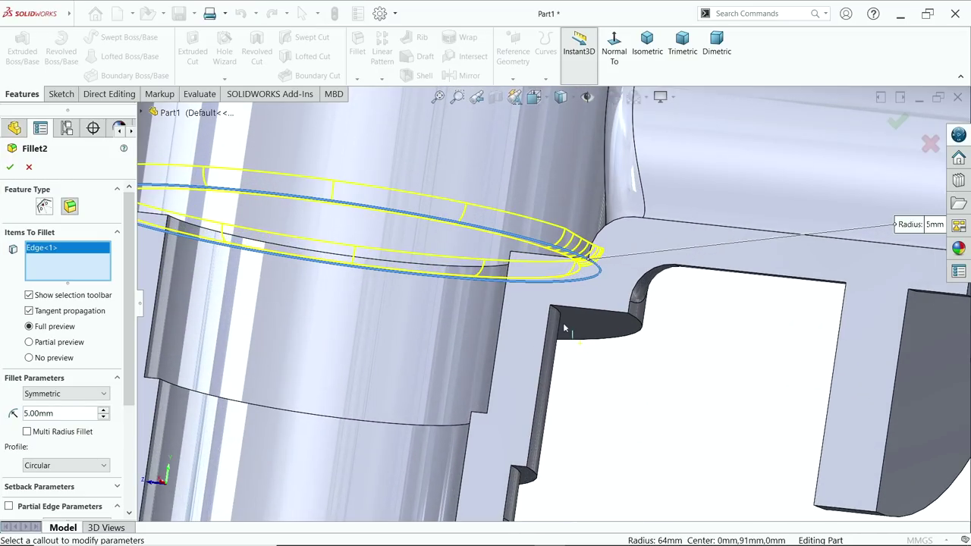
pyautogui.click(556, 311)
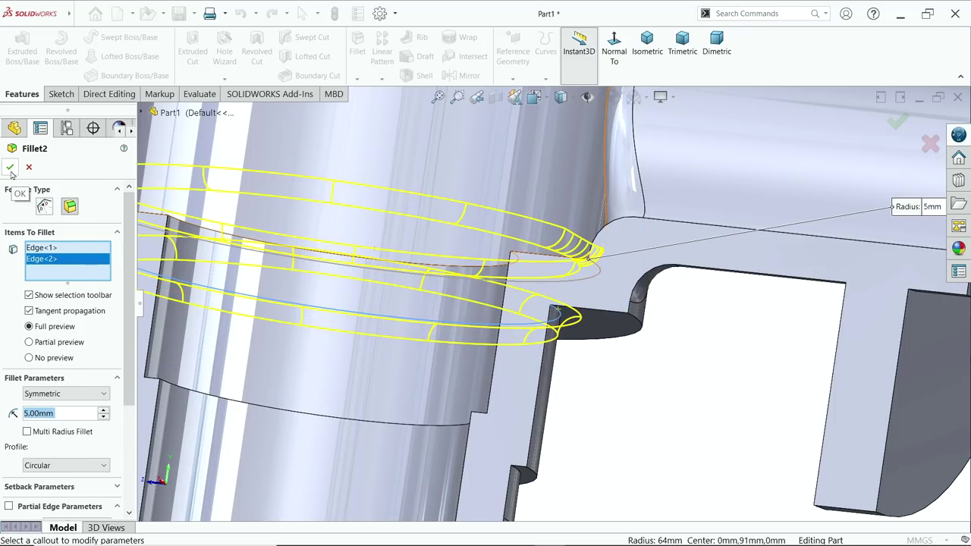
pyautogui.click(10, 173)
pyautogui.scroll(5, 489, 115)
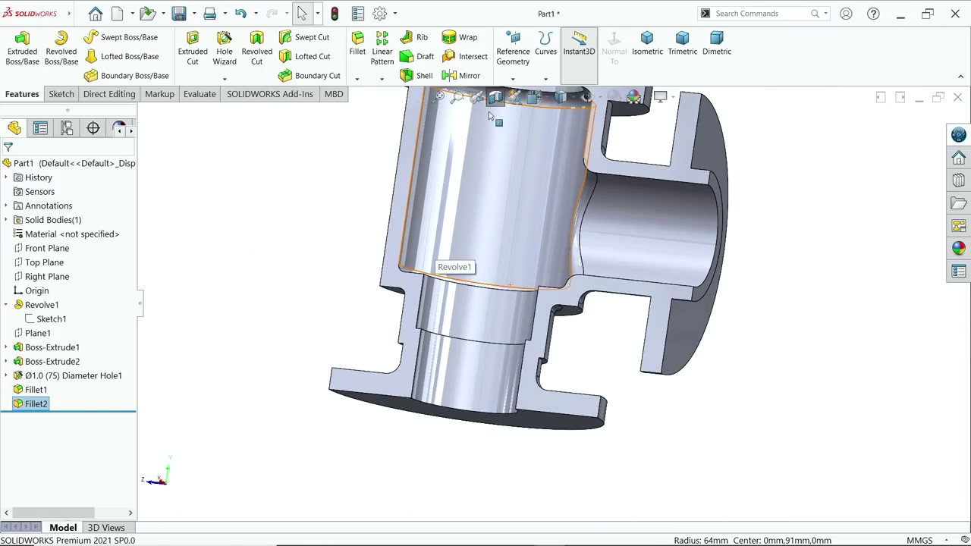
# - Turn off the section view and add a 10 mm fillet to the ring edge above the lower neck
pyautogui.click(495, 98)
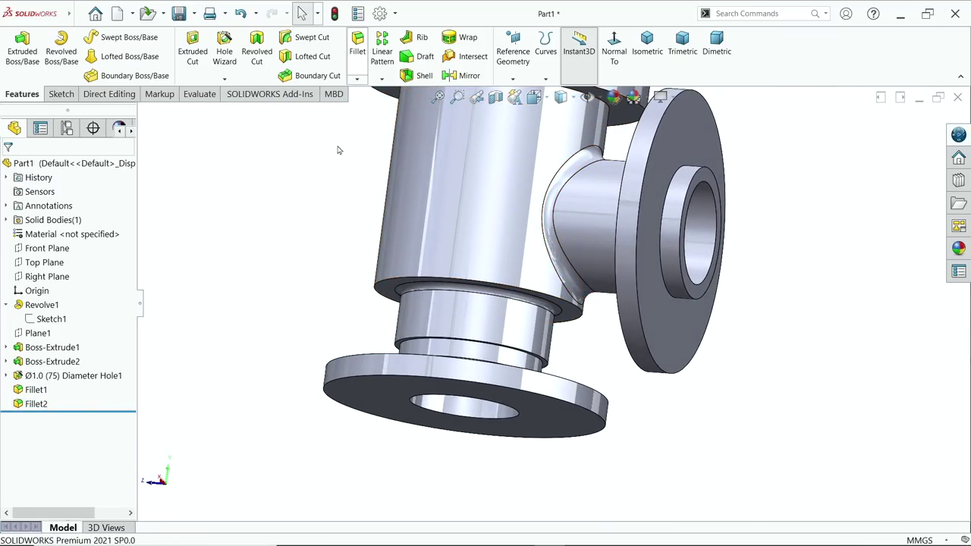
pyautogui.write('1')
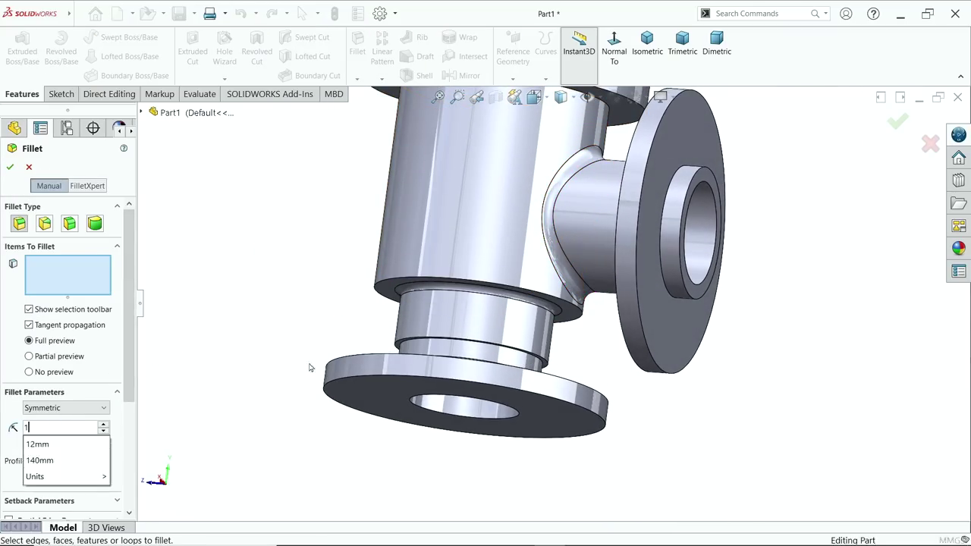
pyautogui.write('0')
pyautogui.press('Return')
pyautogui.click(375, 286)
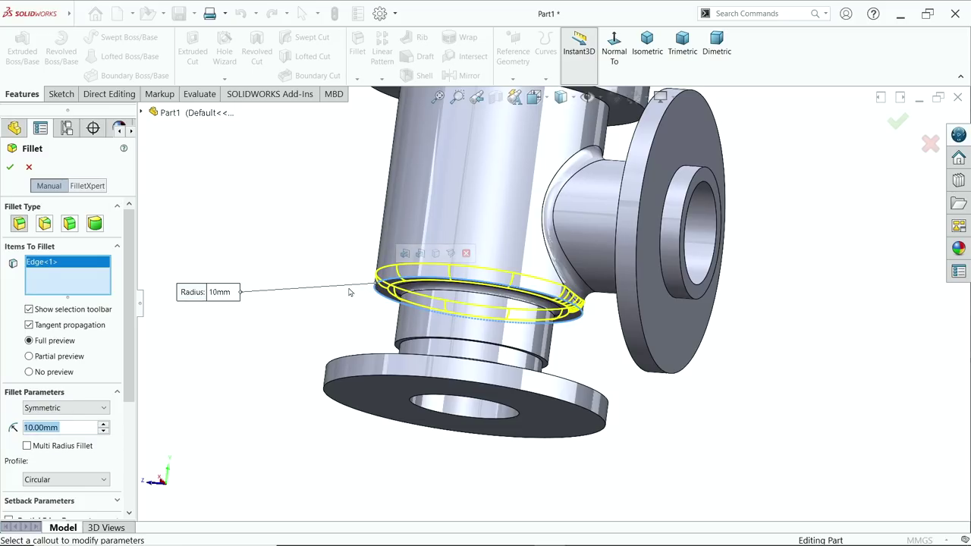
pyautogui.click(10, 167)
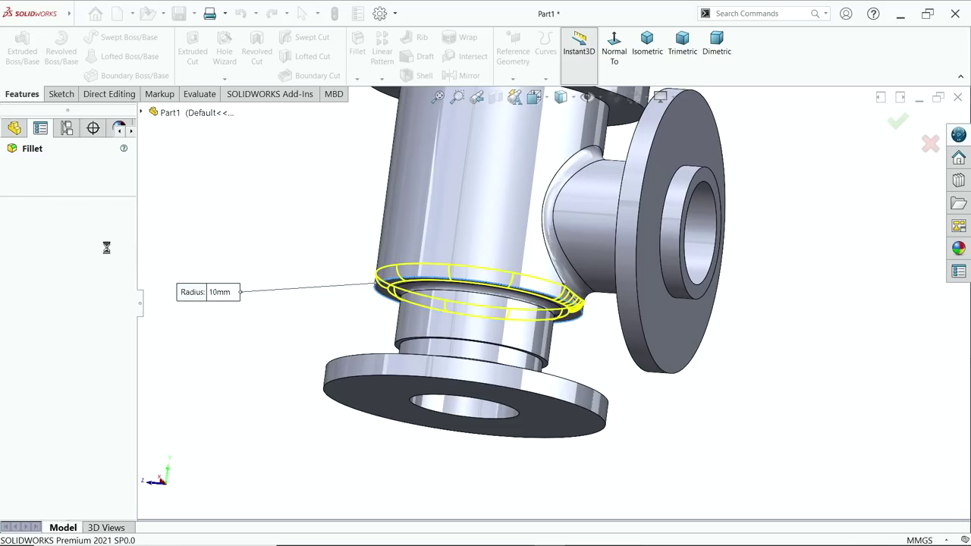
pyautogui.hotkey('ctrl', '7')
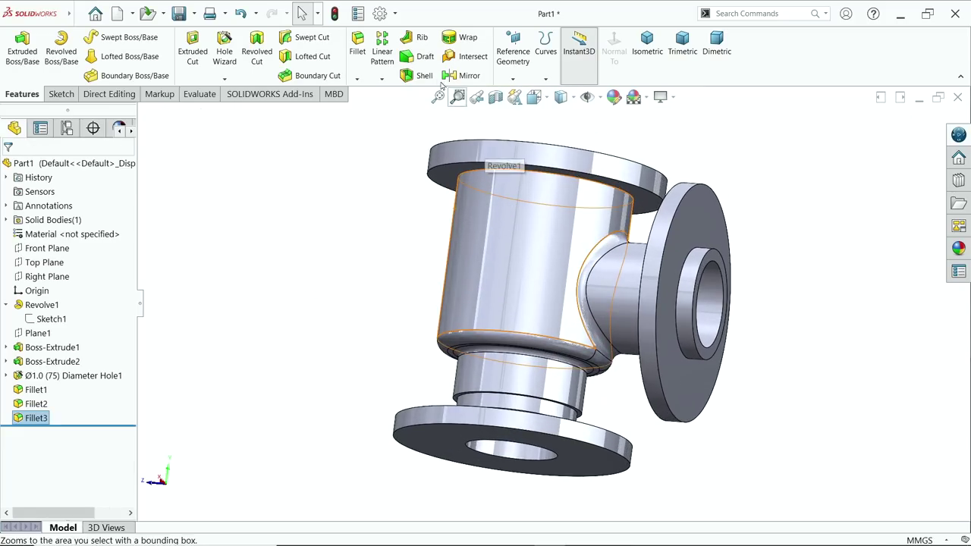
# - Add a 3 mm fillet to the lower groove edge
pyautogui.click(357, 47)
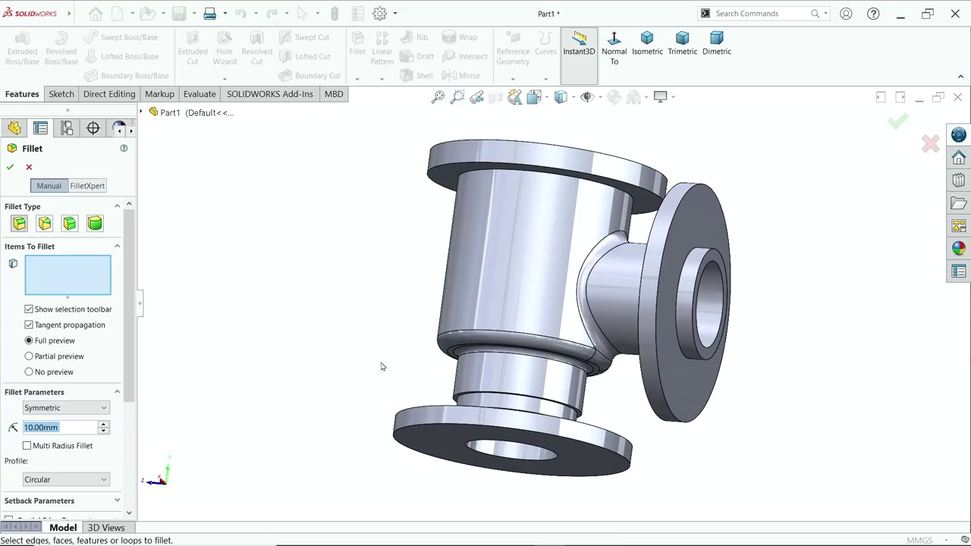
pyautogui.write('3')
pyautogui.press('Return')
pyautogui.scroll(-5, 404, 371)
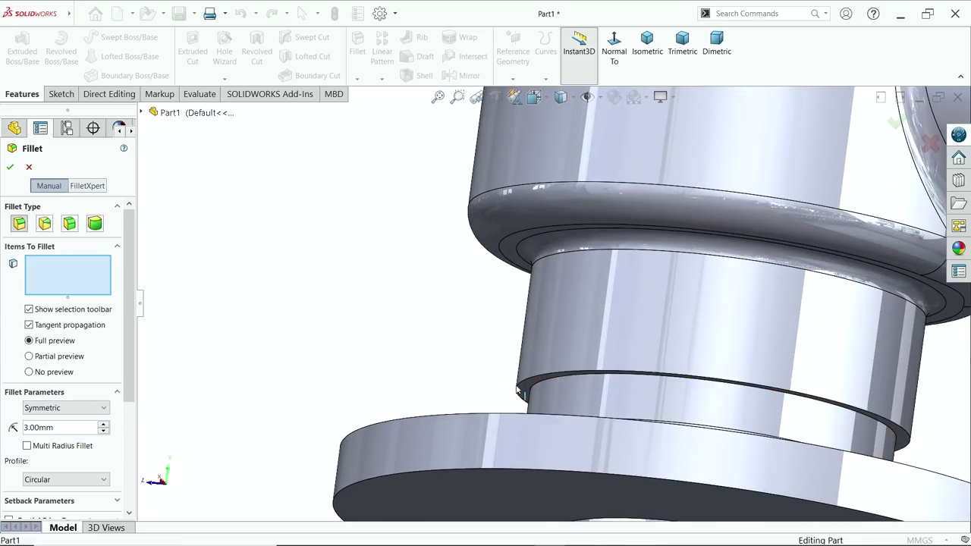
pyautogui.click(516, 387)
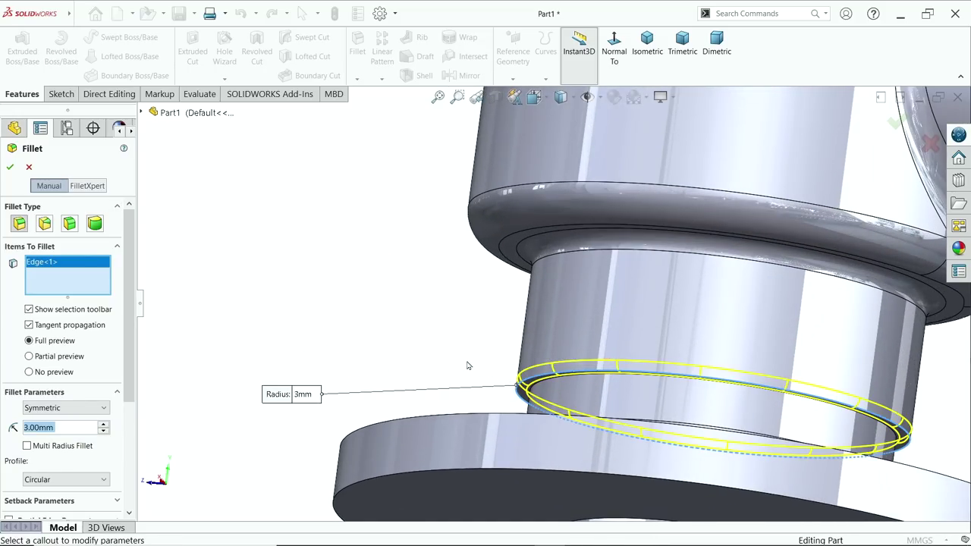
pyautogui.click(10, 168)
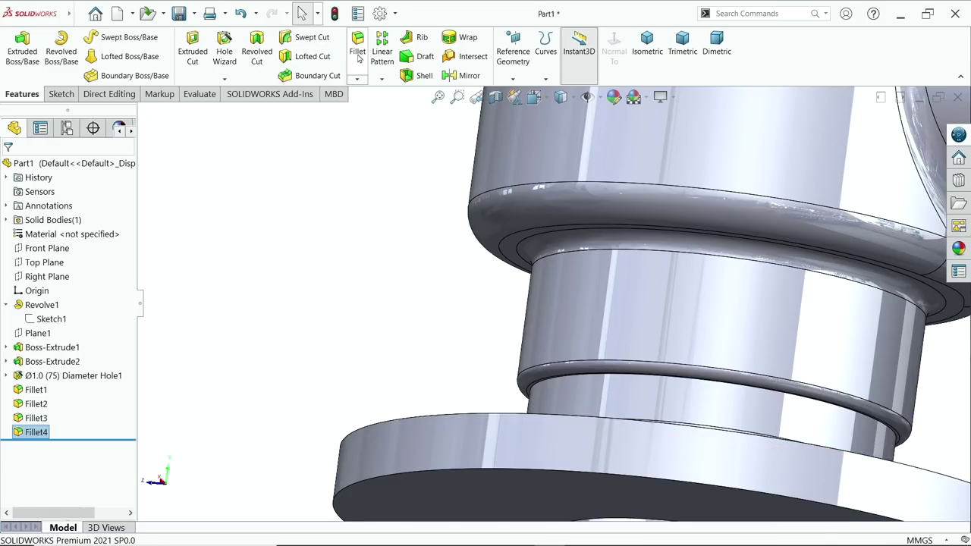
# - Add a 12 mm fillet to the upper pipe edge and the side inlet edge
pyautogui.click(356, 60)
pyautogui.write('12')
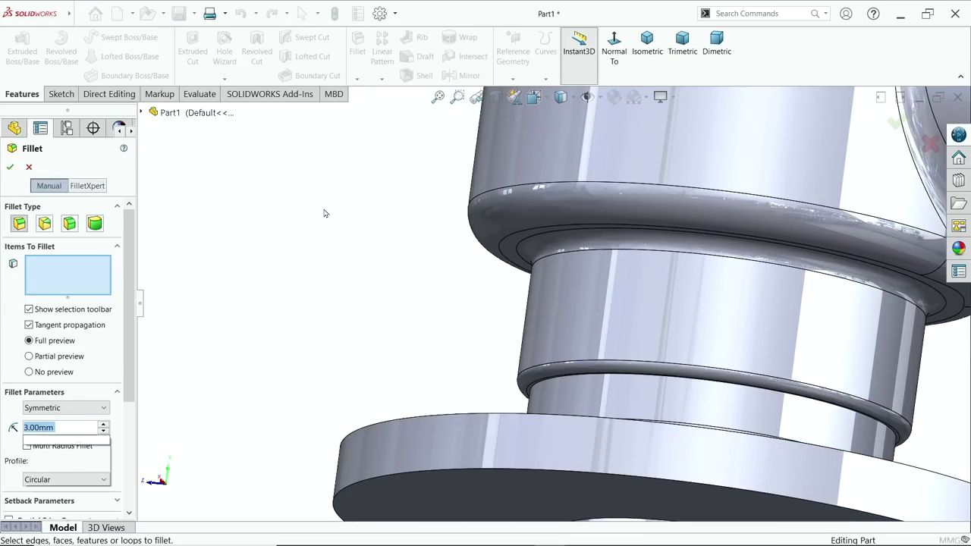
pyautogui.press('Return')
pyautogui.scroll(5, 386, 232)
pyautogui.scroll(-5, 682, 156)
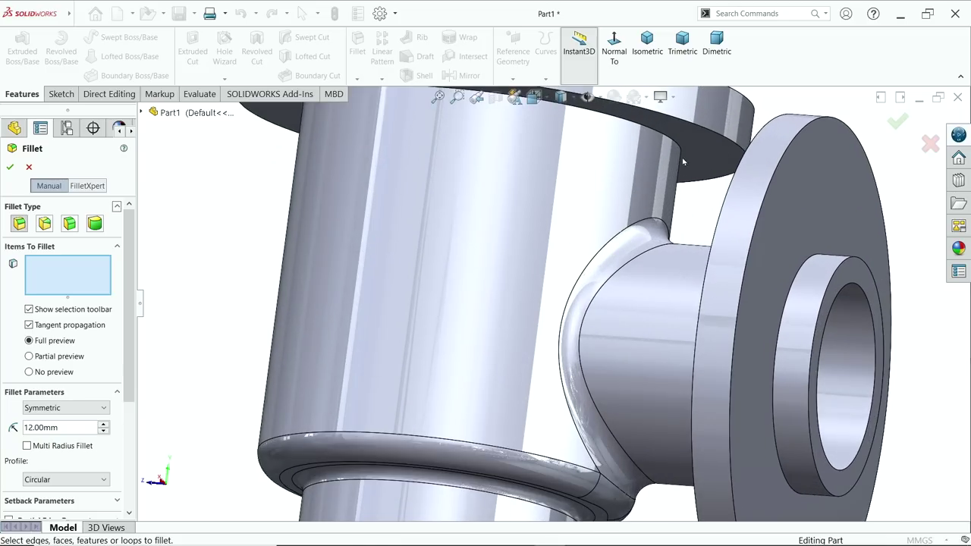
pyautogui.click(681, 154)
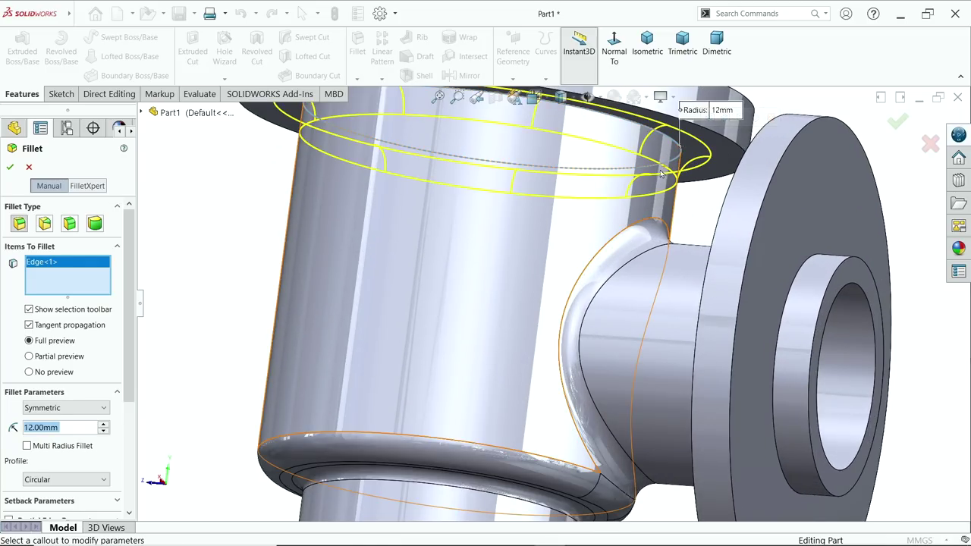
pyautogui.scroll(5, 648, 180)
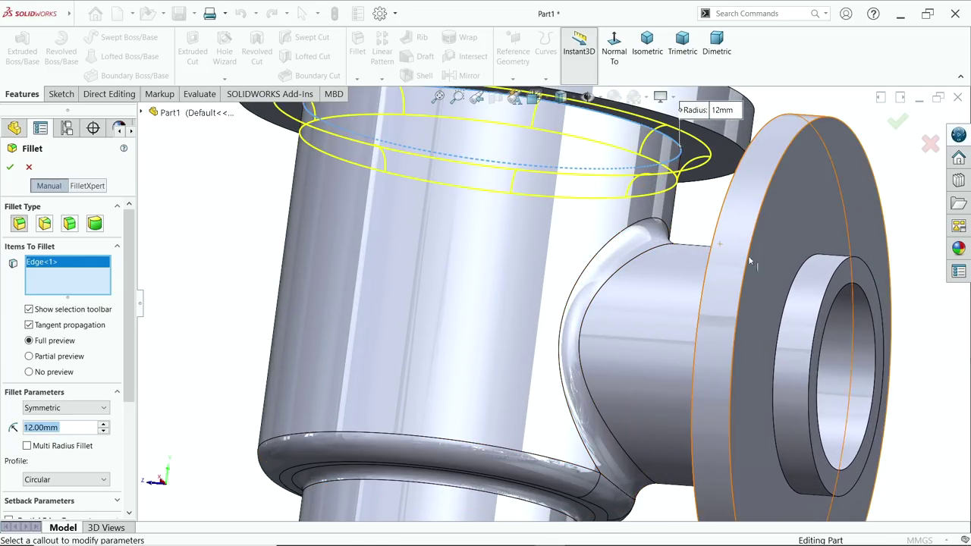
pyautogui.moveTo(683, 197); pyautogui.dragTo(845, 298, button='middle')
pyautogui.scroll(-2, 811, 360)
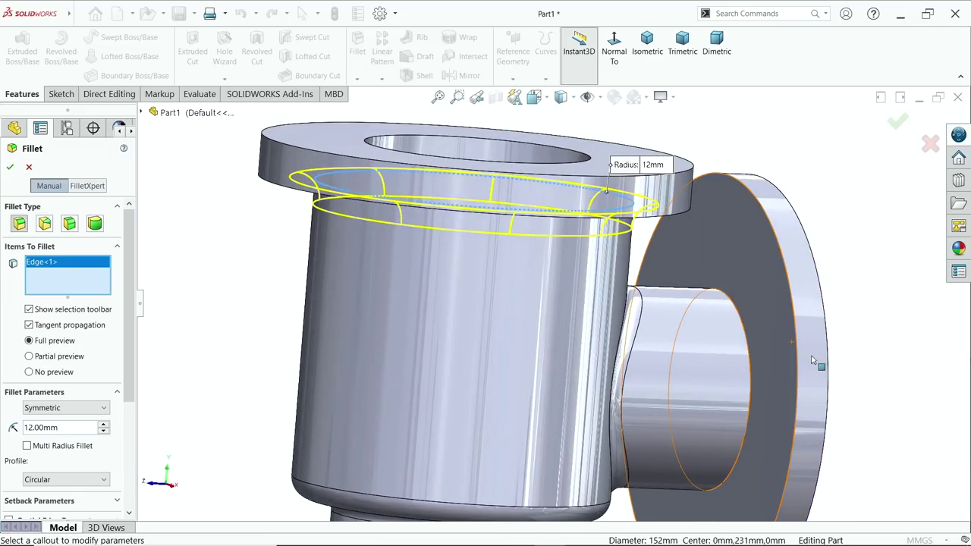
pyautogui.click(751, 362)
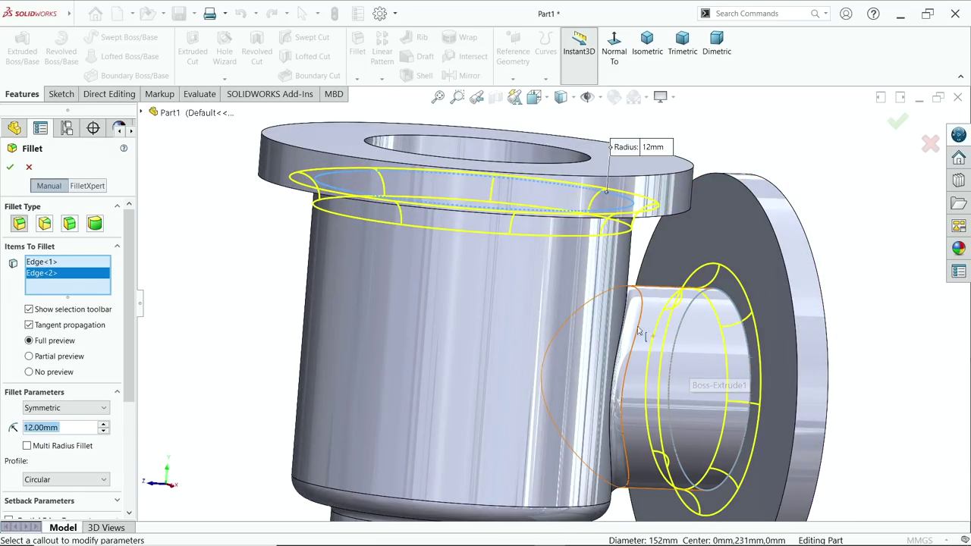
pyautogui.scroll(4, 680, 343)
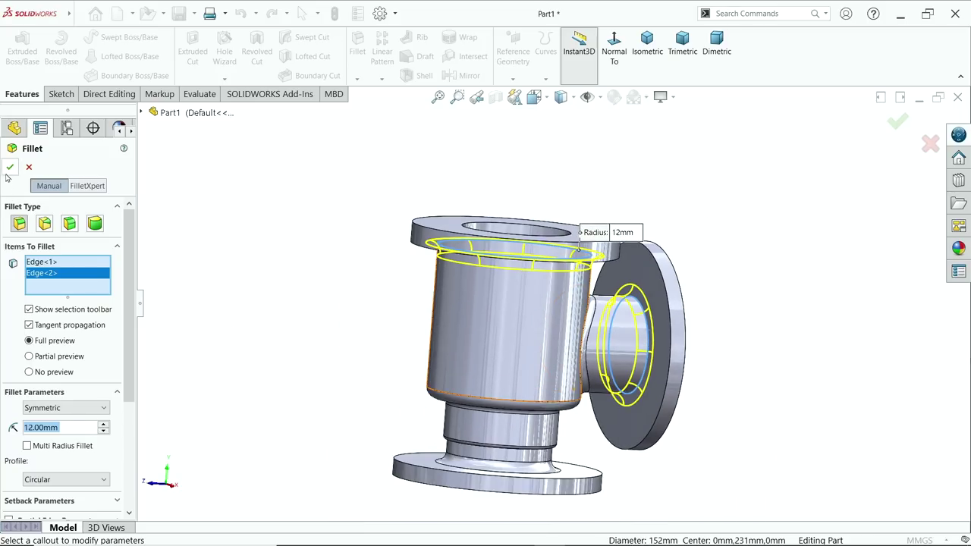
pyautogui.click(10, 167)
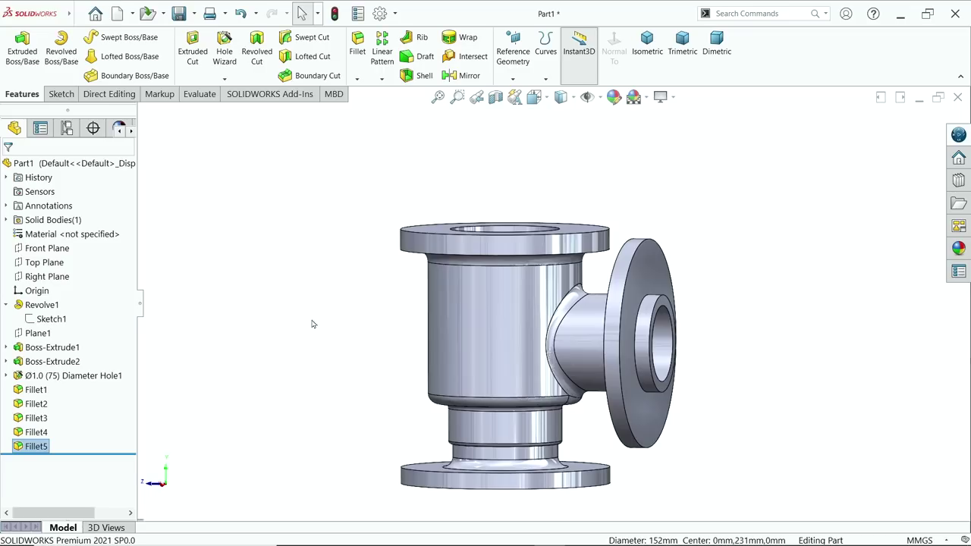
# - Orbit to inspect the new fillets, then switch to the reference drawing
pyautogui.moveTo(311, 324); pyautogui.dragTo(299, 373, button='middle')
pyautogui.scroll(3, 461, 383)
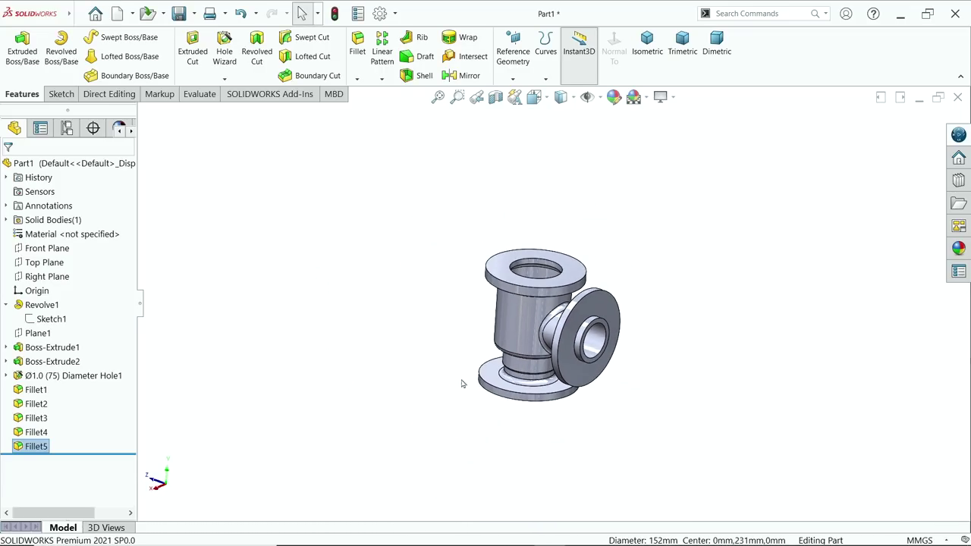
pyautogui.moveTo(461, 384)
pyautogui.mouseDown(button='middle')
pyautogui.moveTo(448, 364)
pyautogui.moveTo(417, 356)
pyautogui.mouseUp(button='middle')
pyautogui.hotkey('alt', 'Tab')
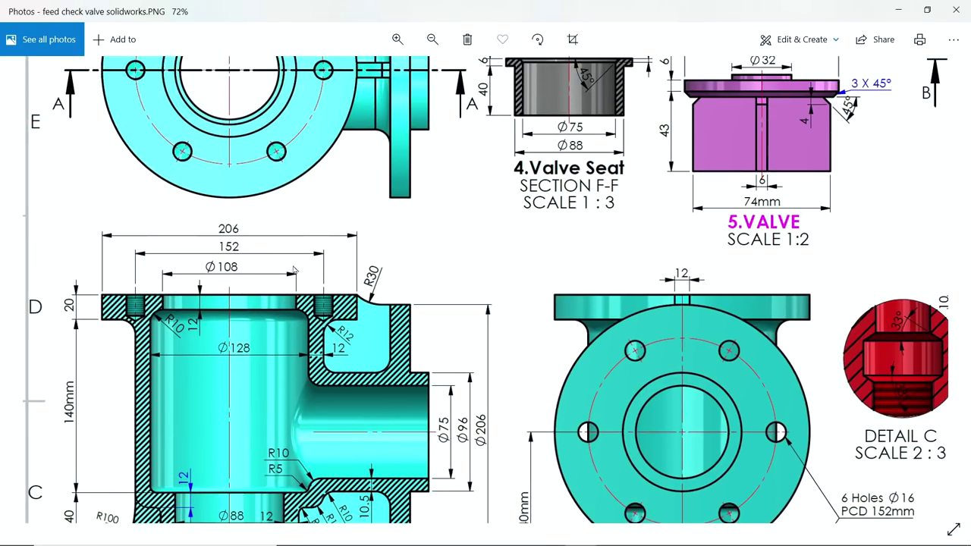
# - Inspect Section A-A, the flange end view, Detail C and valve seat views, then minimize Photos
pyautogui.moveTo(263, 163); pyautogui.dragTo(284, 358)
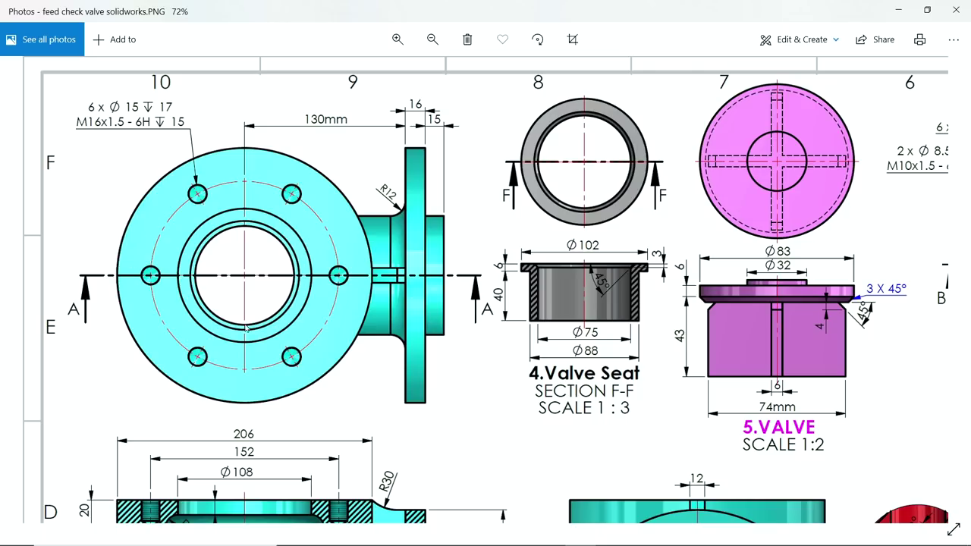
pyautogui.scroll(-5, 247, 329)
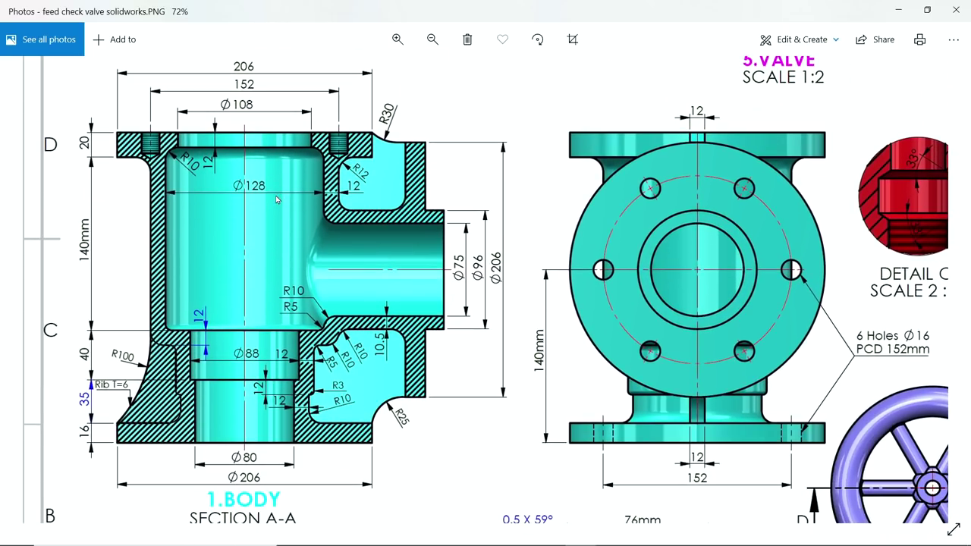
pyautogui.scroll(5, 277, 199)
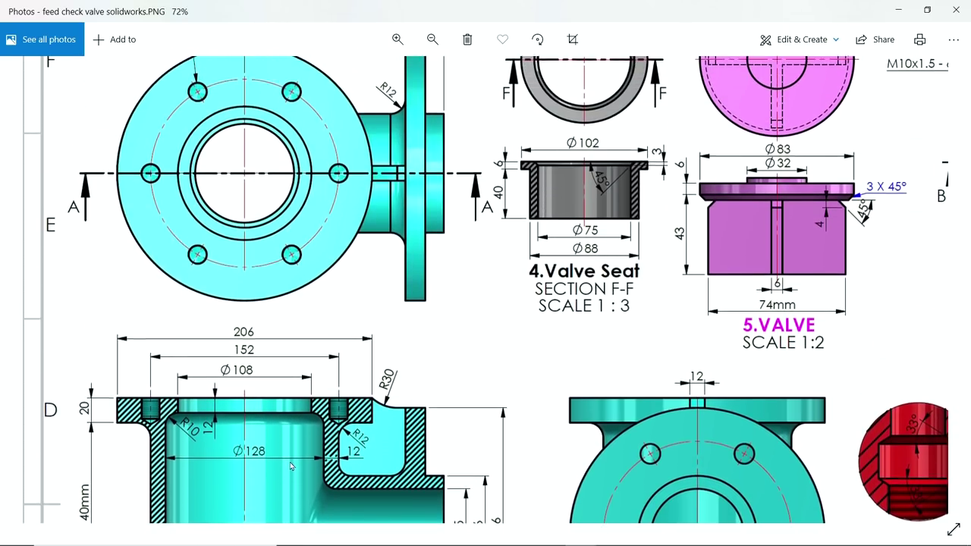
pyautogui.scroll(-4, 307, 229)
pyautogui.scroll(-1, 309, 220)
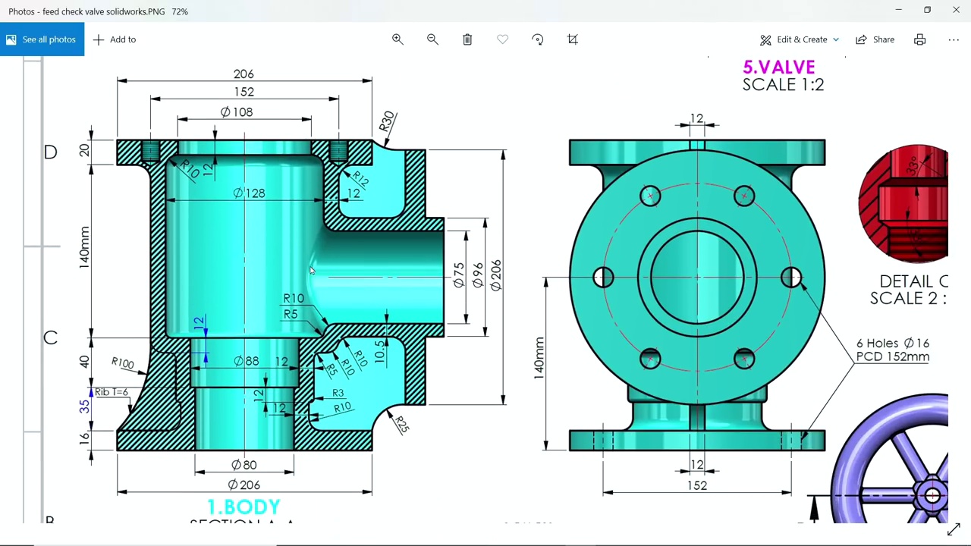
pyautogui.moveTo(427, 405); pyautogui.dragTo(392, 322)
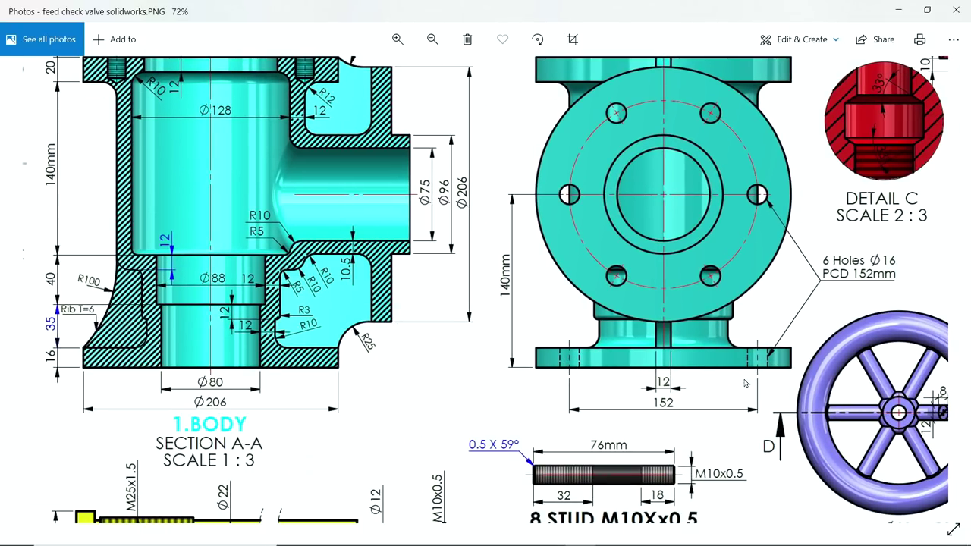
pyautogui.moveTo(781, 338); pyautogui.dragTo(684, 381)
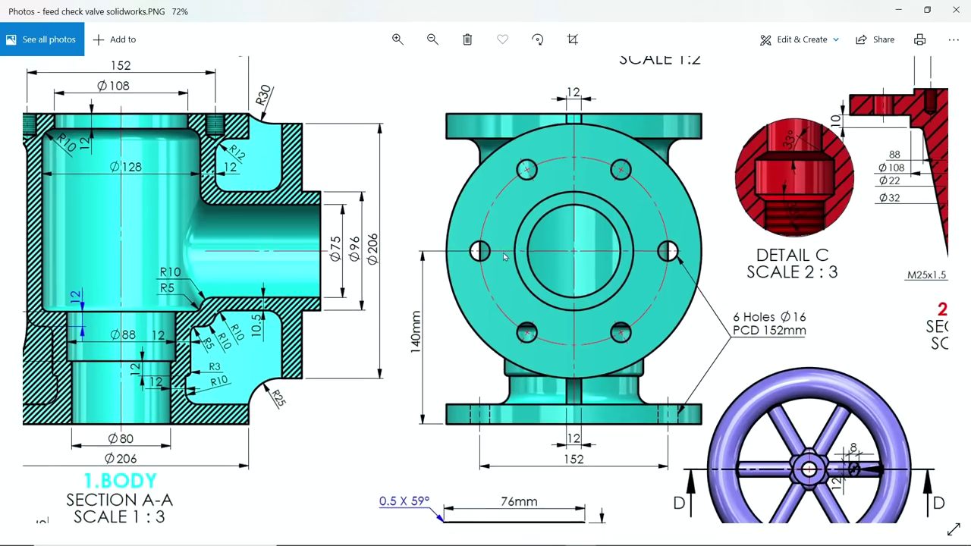
pyautogui.moveTo(491, 236)
pyautogui.mouseDown()
pyautogui.moveTo(604, 382)
pyautogui.moveTo(580, 361)
pyautogui.mouseUp()
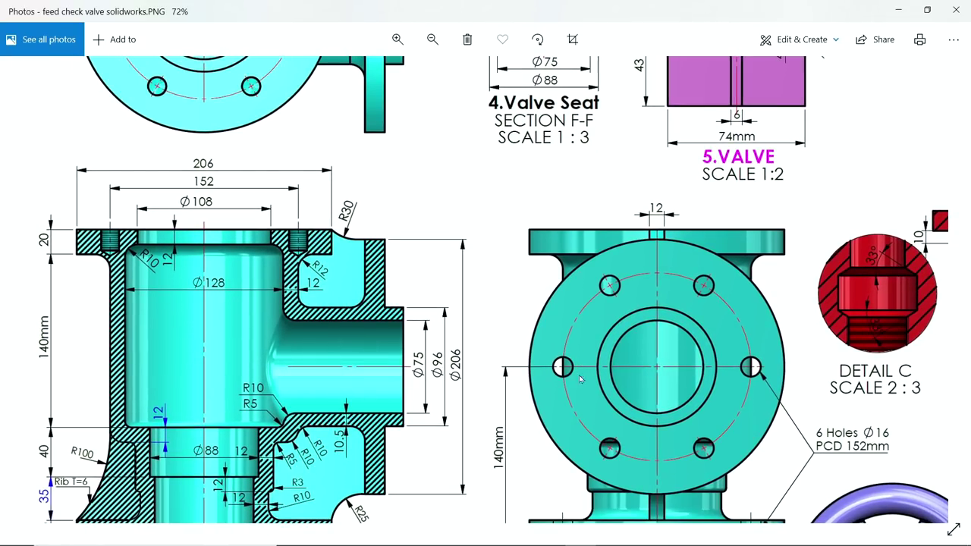
pyautogui.scroll(-3, 554, 387)
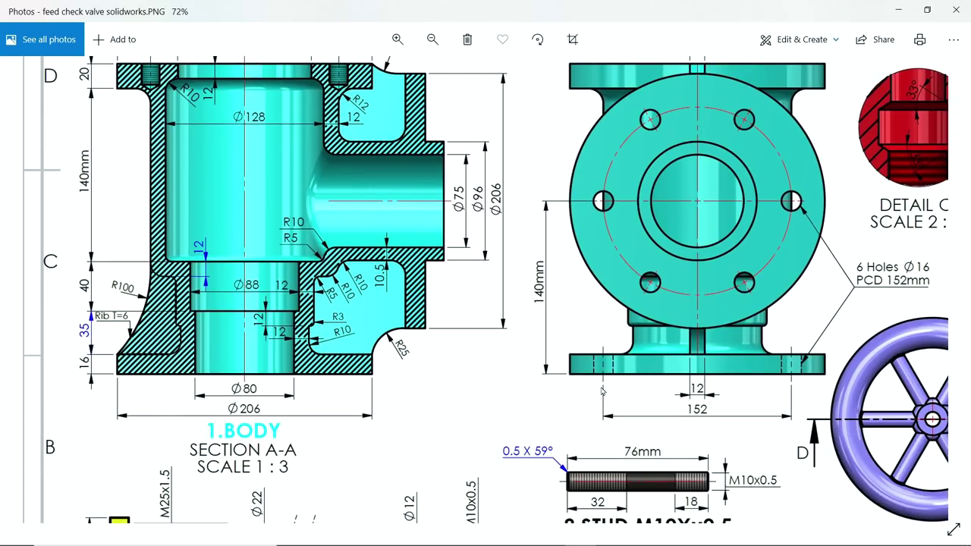
pyautogui.scroll(7, 399, 201)
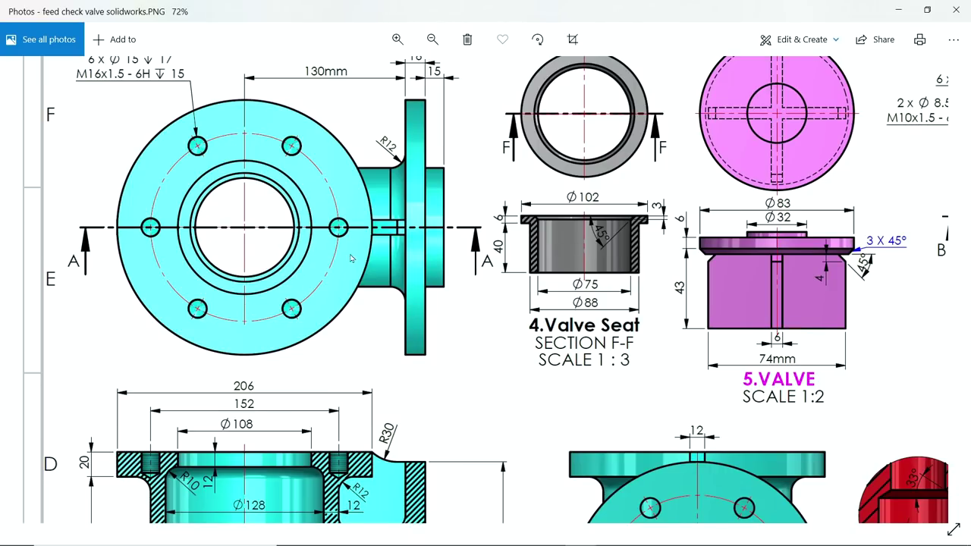
pyautogui.click(898, 9)
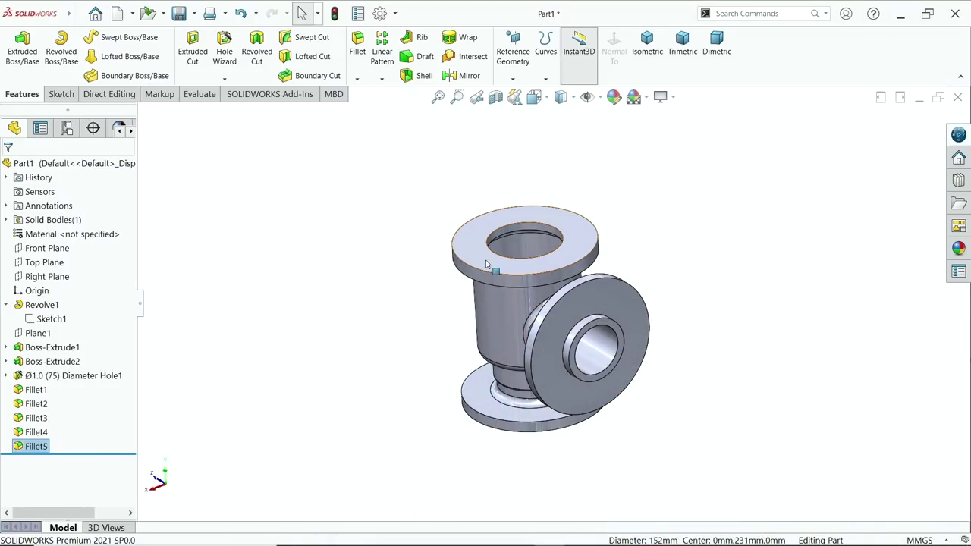
# - In Hole Wizard, choose a Straight Tap Bottoming Tapped Hole with standard size M16x1.5
pyautogui.moveTo(493, 293); pyautogui.dragTo(531, 288, button='middle')
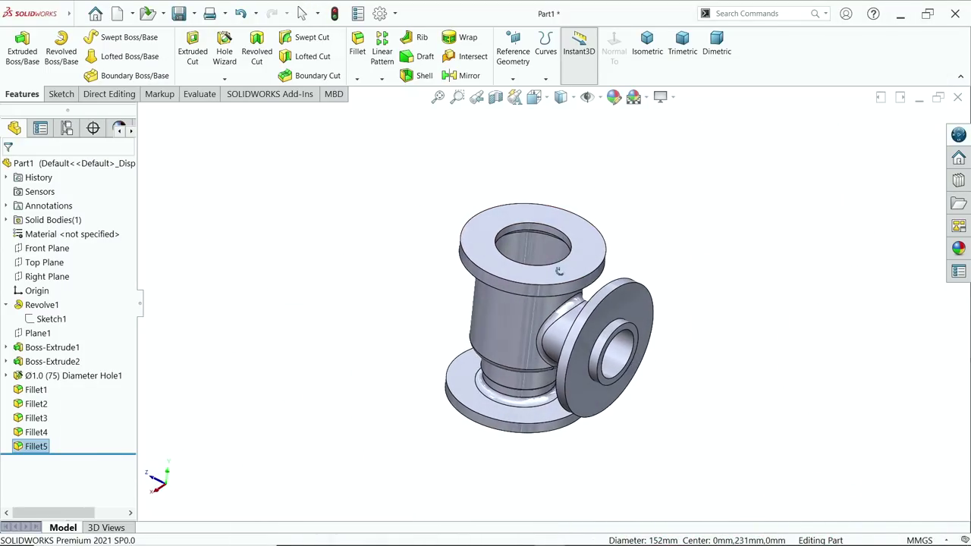
pyautogui.click(223, 55)
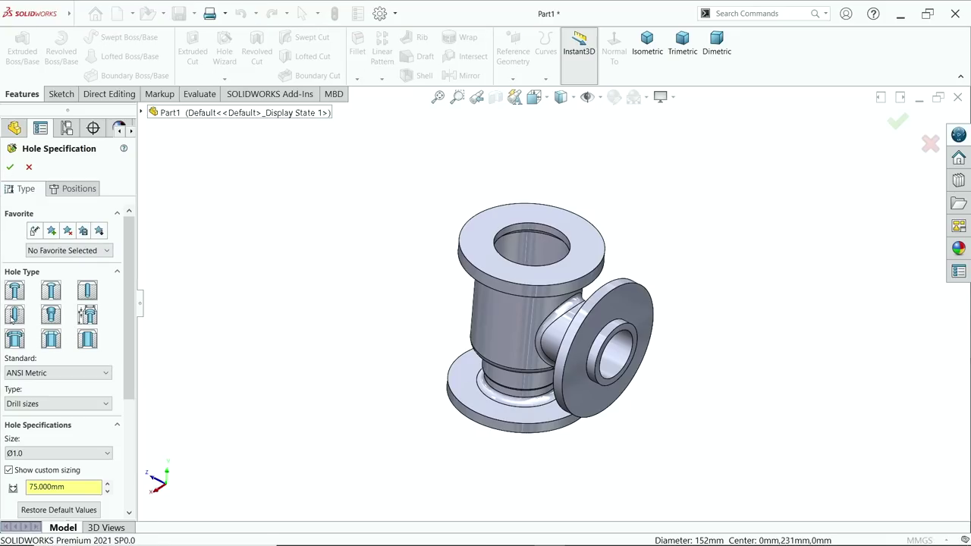
pyautogui.click(14, 315)
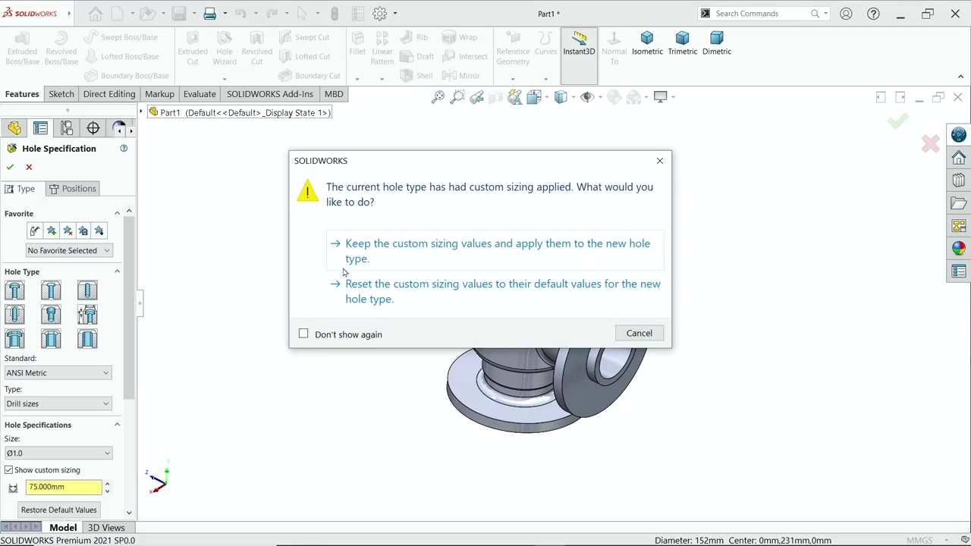
pyautogui.click(414, 250)
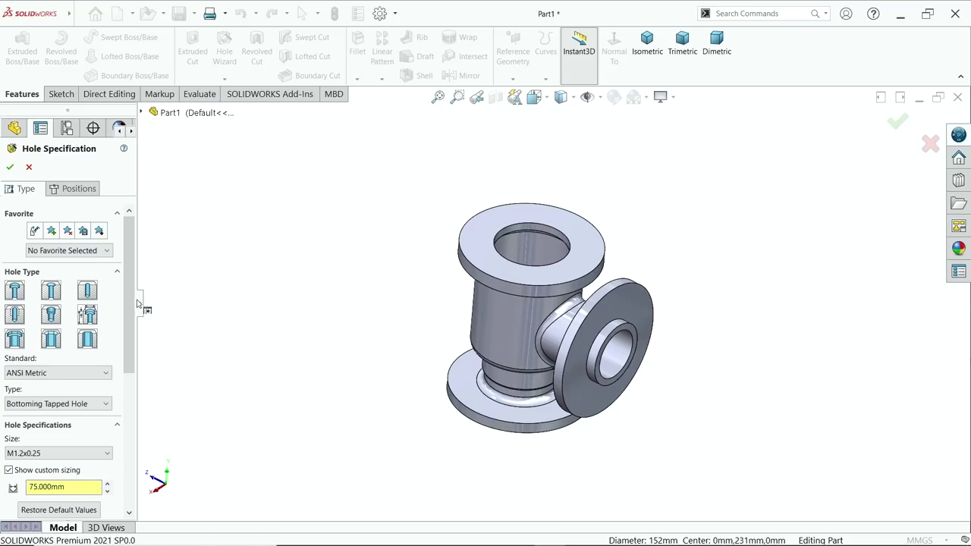
pyautogui.scroll(-3, 84, 303)
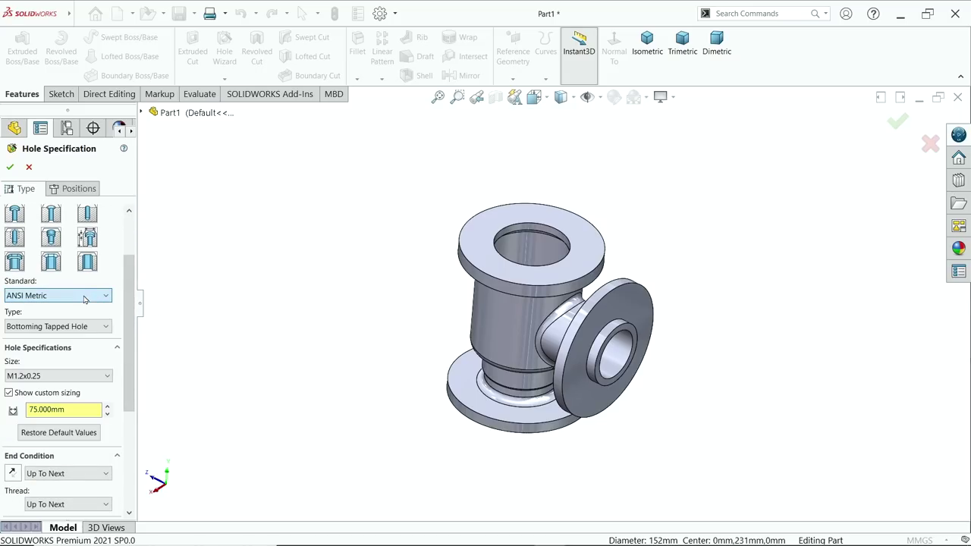
pyautogui.click(82, 326)
pyautogui.click(82, 326)
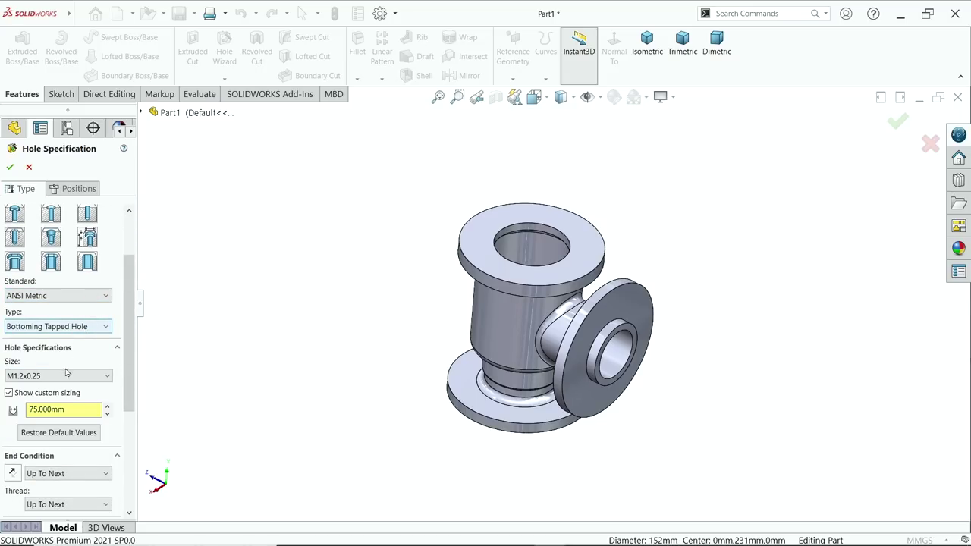
pyautogui.click(8, 393)
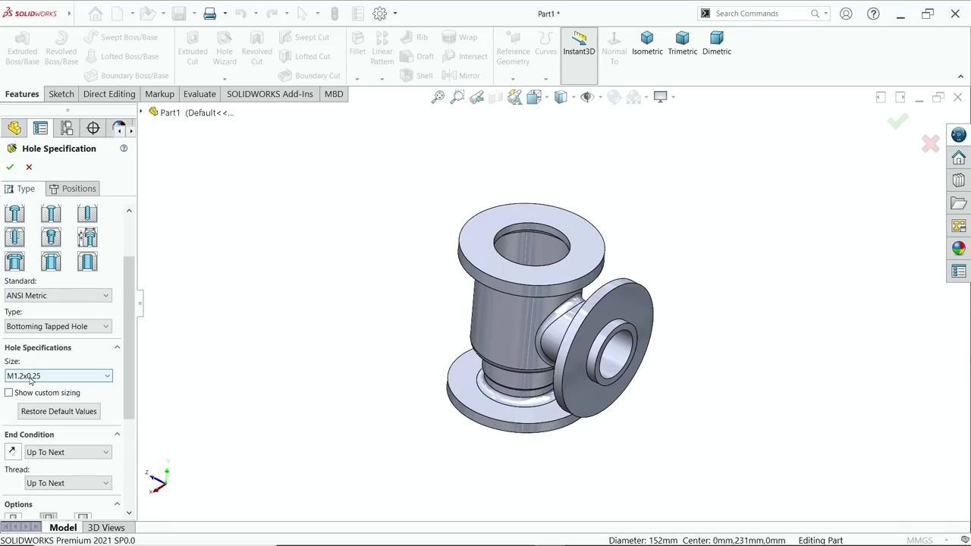
pyautogui.click(31, 377)
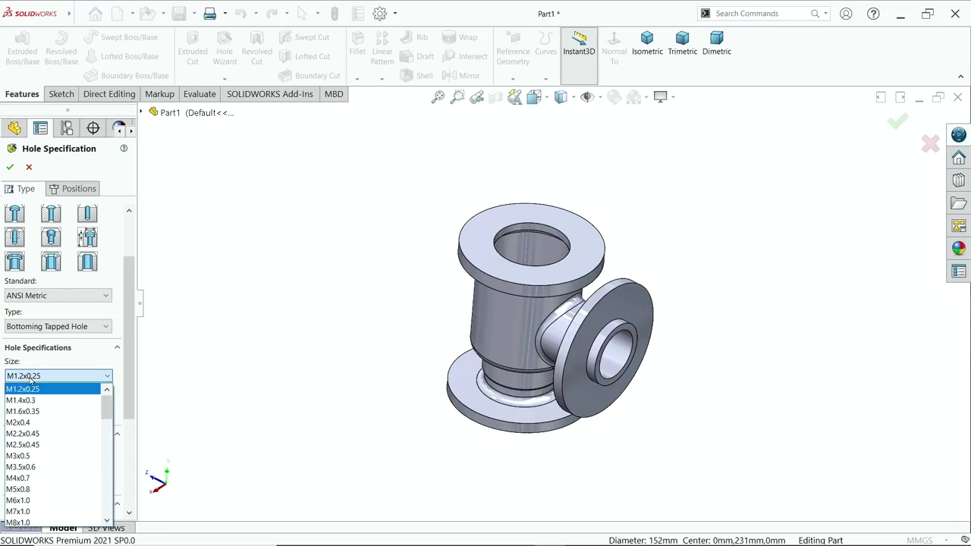
pyautogui.scroll(-3, 37, 432)
pyautogui.scroll(-2, 37, 435)
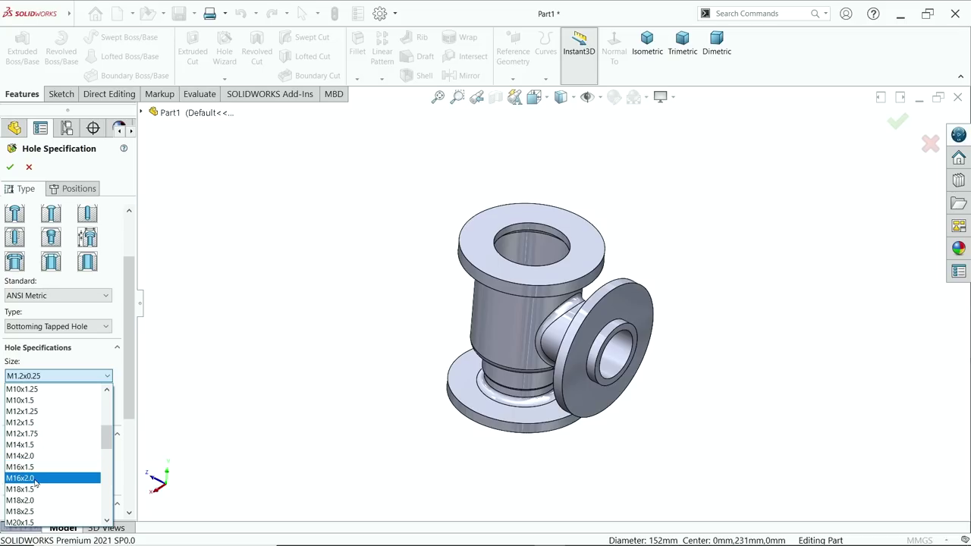
pyautogui.click(38, 467)
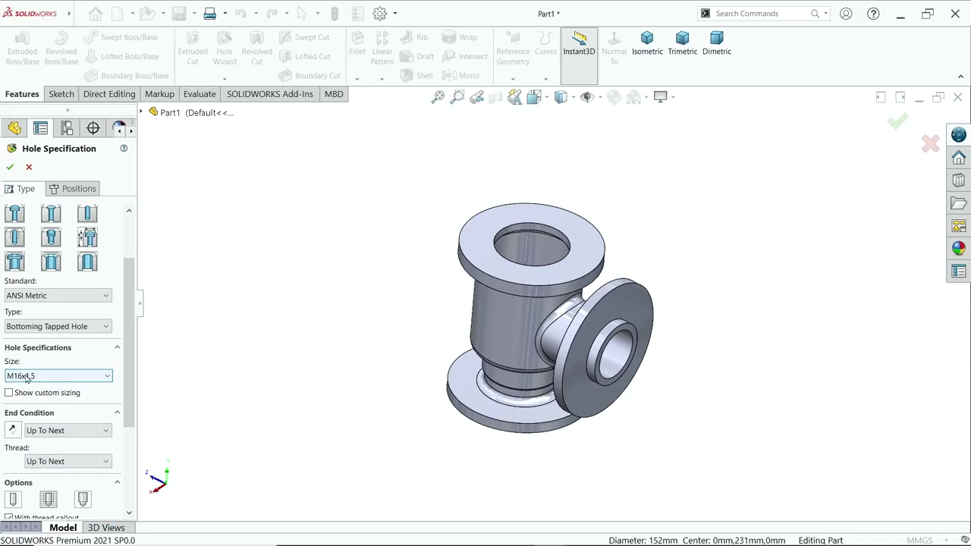
# - Set the hole end condition to Blind, 17 mm deep to the drill shoulder
pyautogui.scroll(-3, 130, 425)
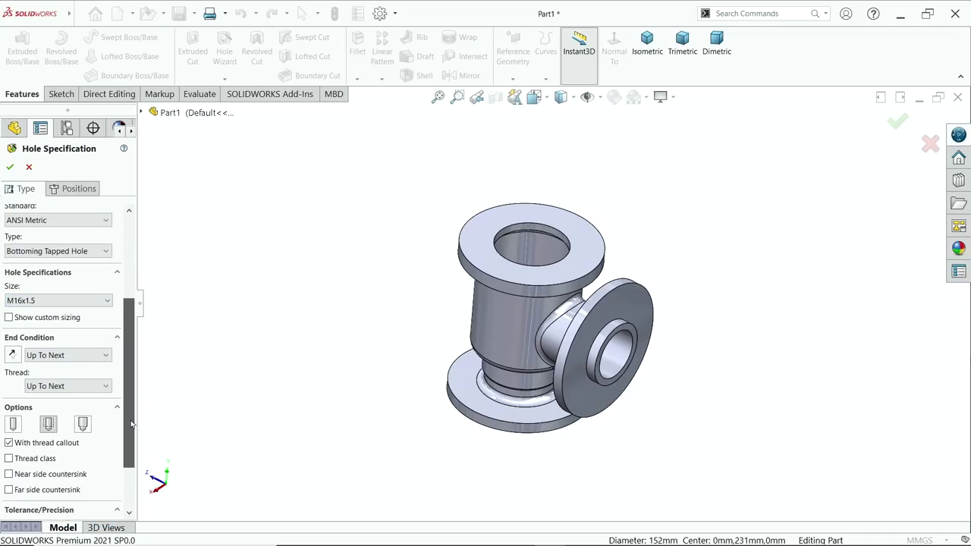
pyautogui.click(66, 355)
pyautogui.click(53, 368)
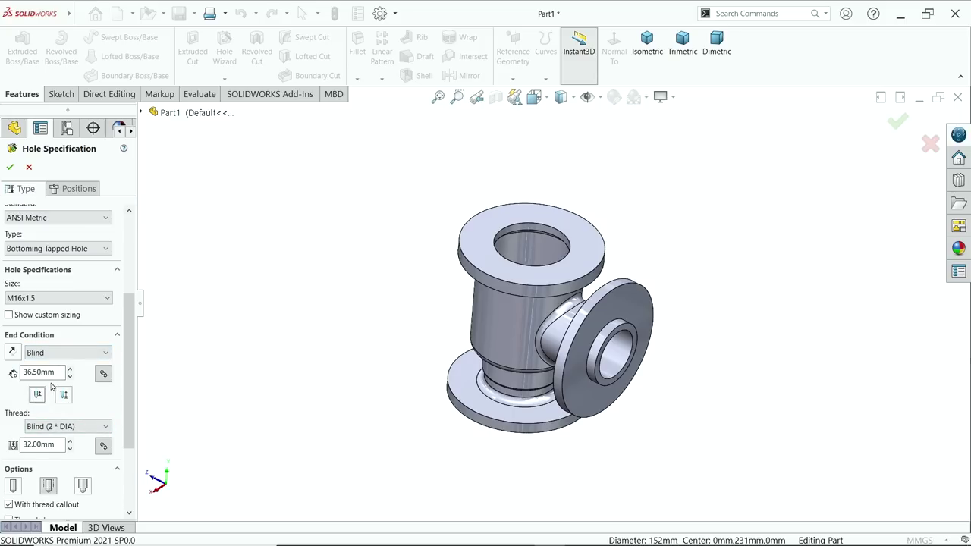
pyautogui.moveTo(60, 374); pyautogui.dragTo(12, 371)
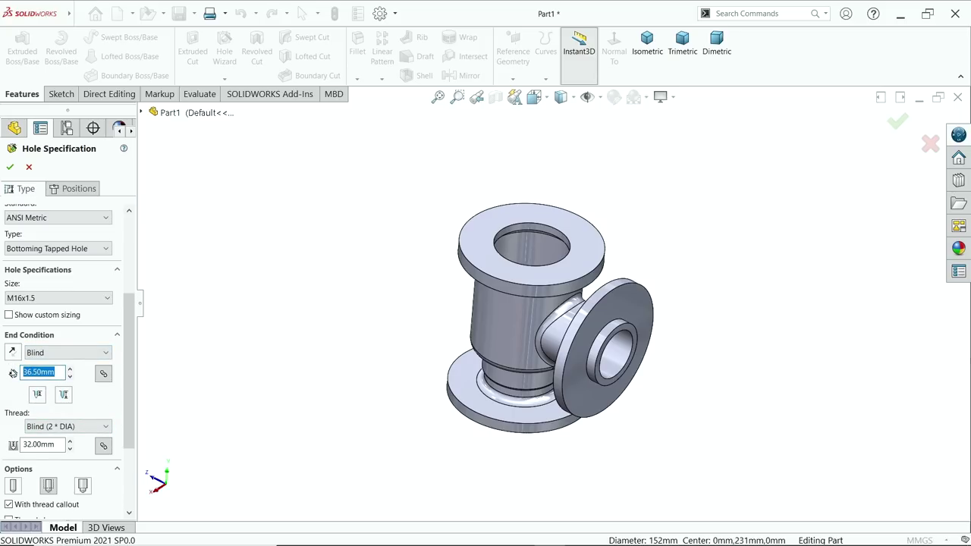
pyautogui.write('17')
pyautogui.press('Return')
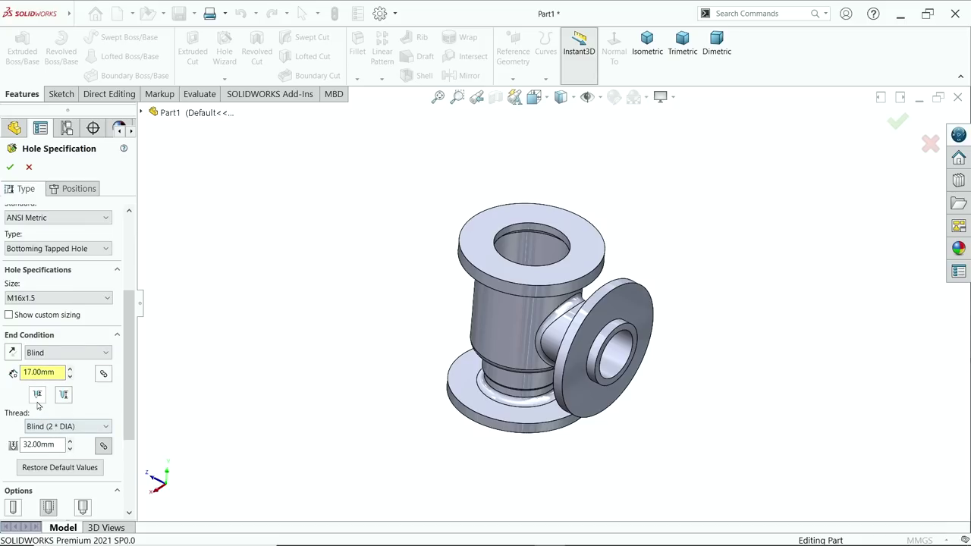
pyautogui.click(36, 396)
pyautogui.scroll(-3, 70, 429)
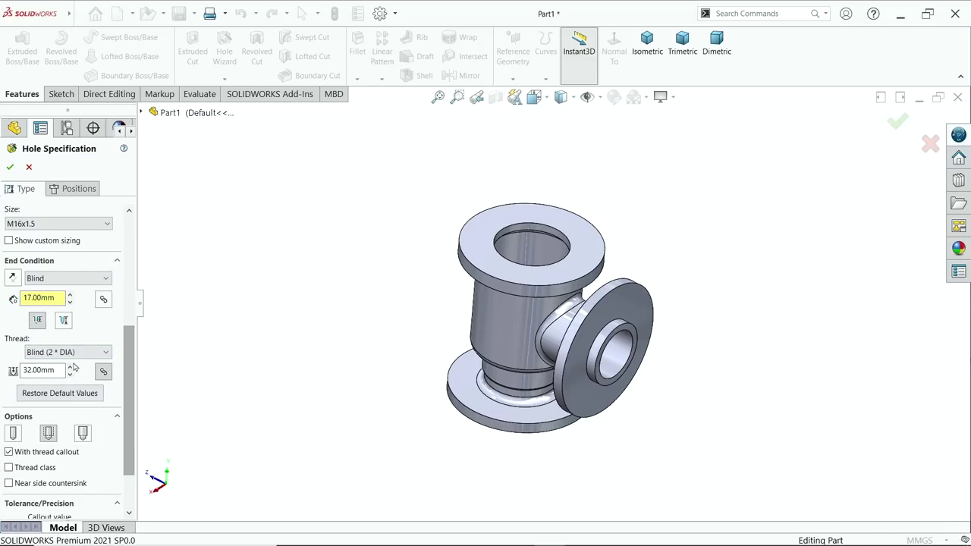
# - Set a blind 15 mm thread depth and move on to the Positions tab
pyautogui.click(71, 352)
pyautogui.click(50, 363)
pyautogui.doubleClick(38, 370)
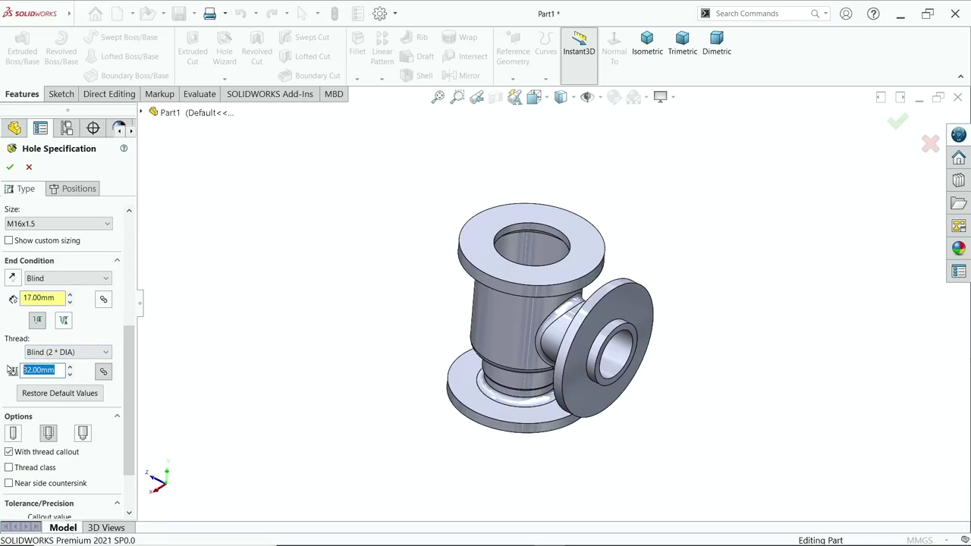
pyautogui.write('15')
pyautogui.press('Return')
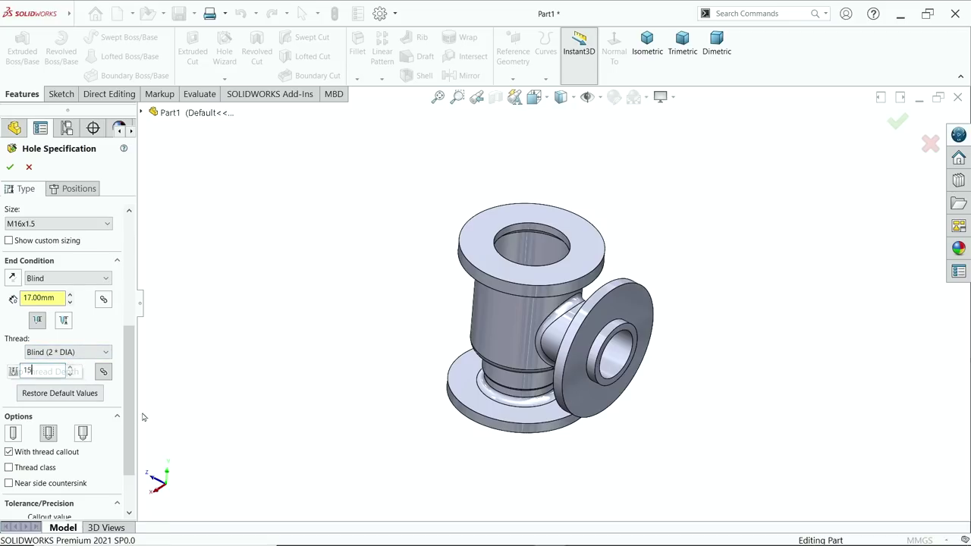
pyautogui.scroll(-2, 103, 426)
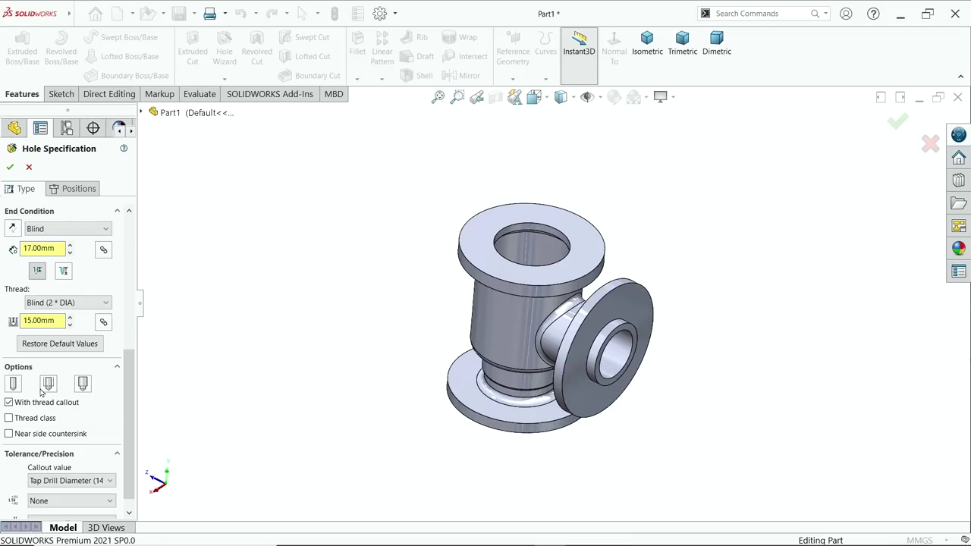
pyautogui.moveTo(129, 418); pyautogui.dragTo(144, 282)
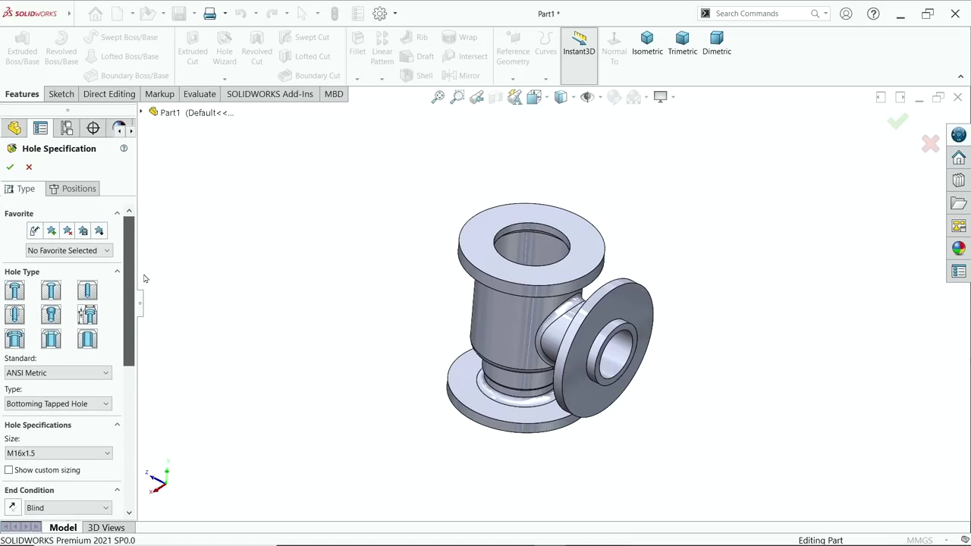
pyautogui.click(85, 189)
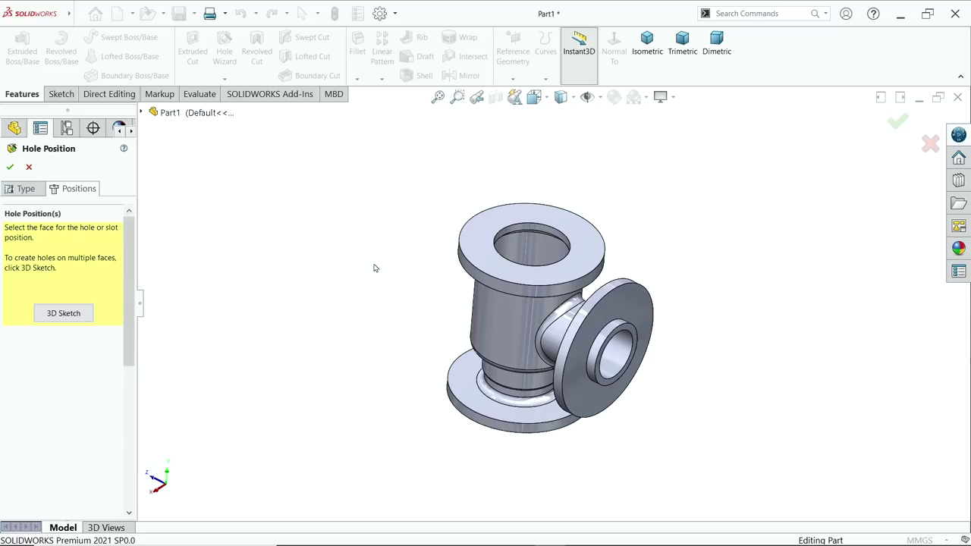
# - On the top flange face, draw a construction circle at the bore origin and dimension it to Ø152
pyautogui.click(571, 273)
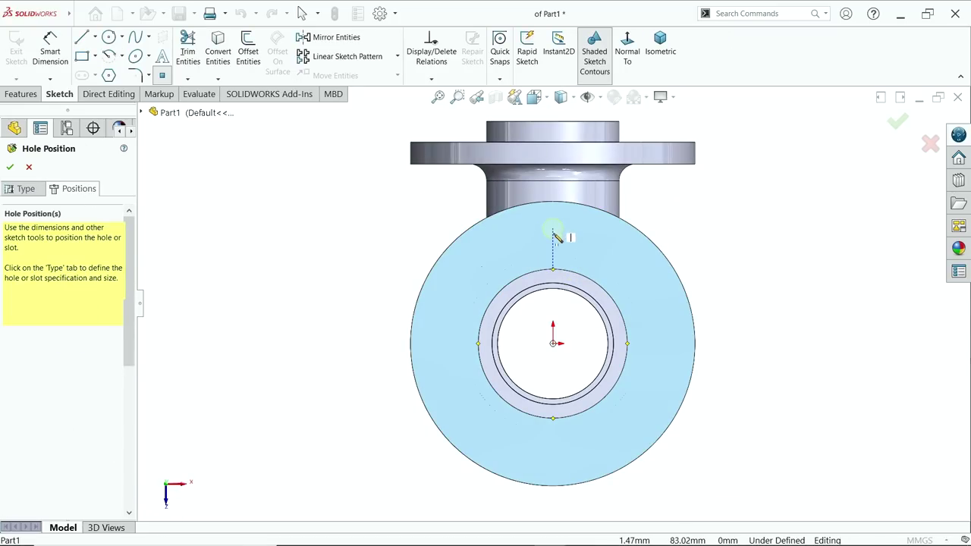
pyautogui.press('Escape')
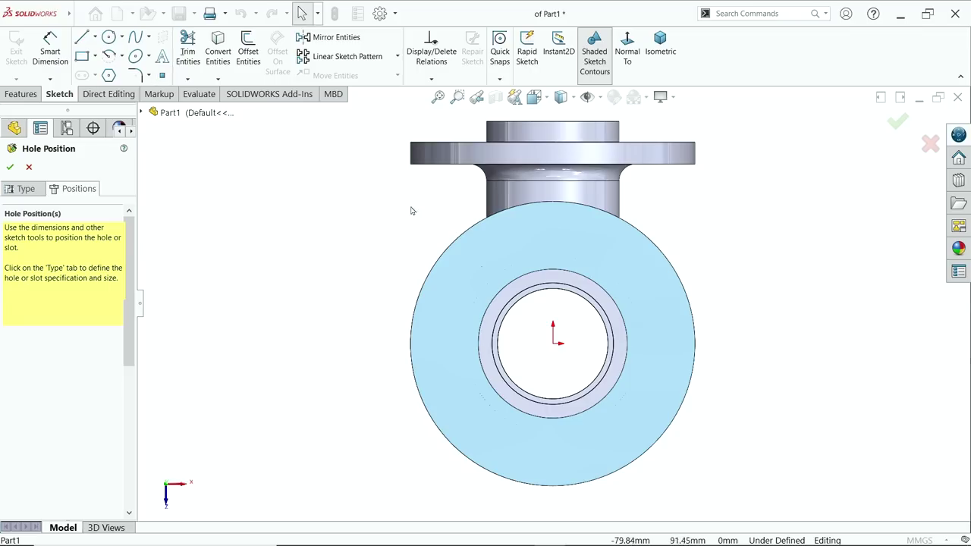
pyautogui.click(110, 38)
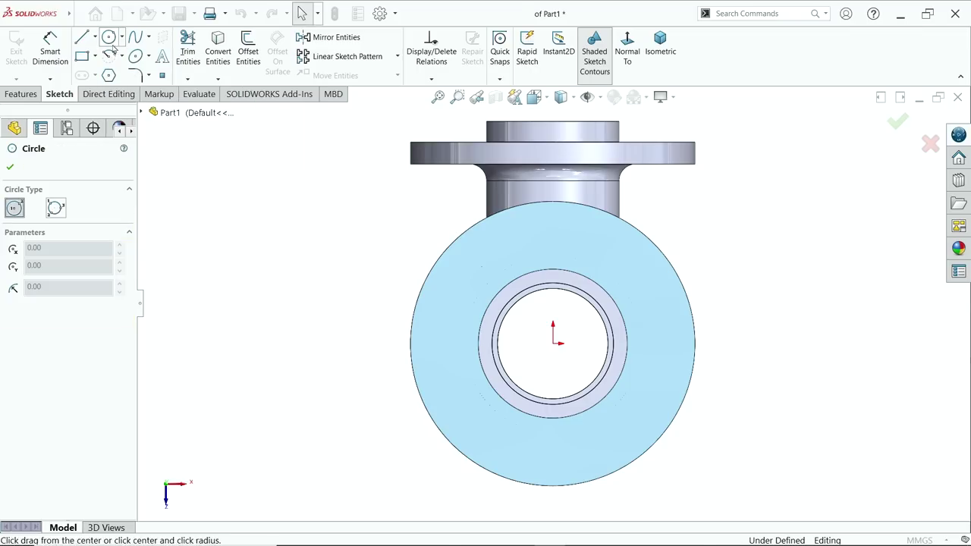
pyautogui.click(555, 344)
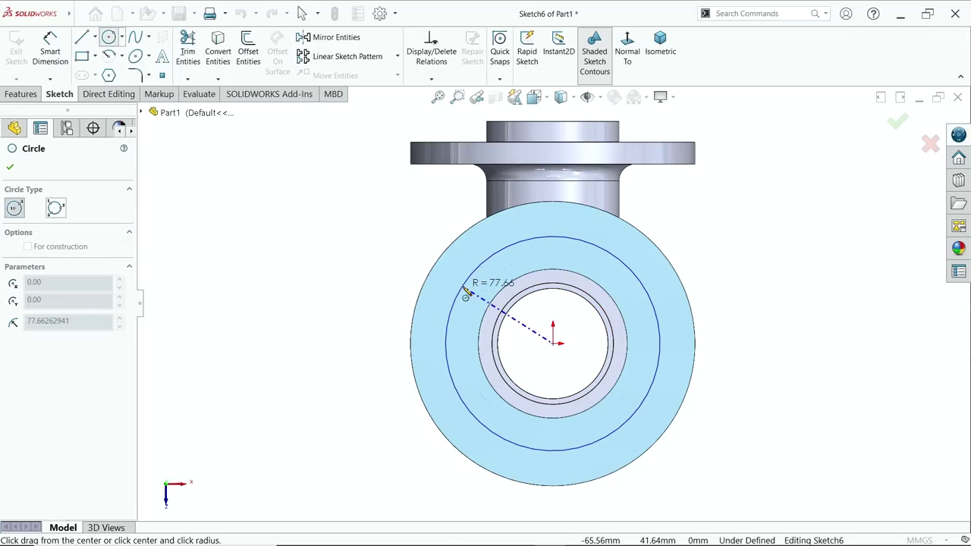
pyautogui.click(465, 290)
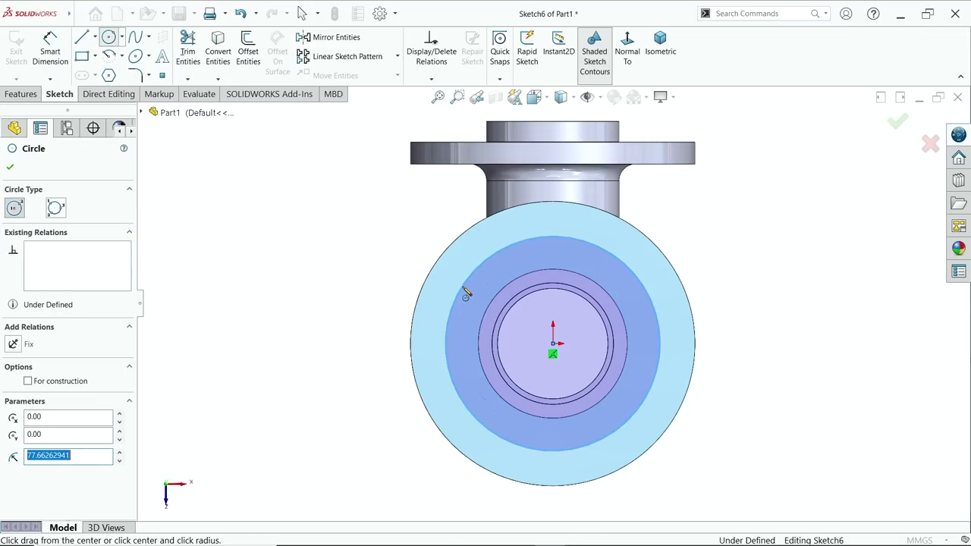
pyautogui.click(39, 383)
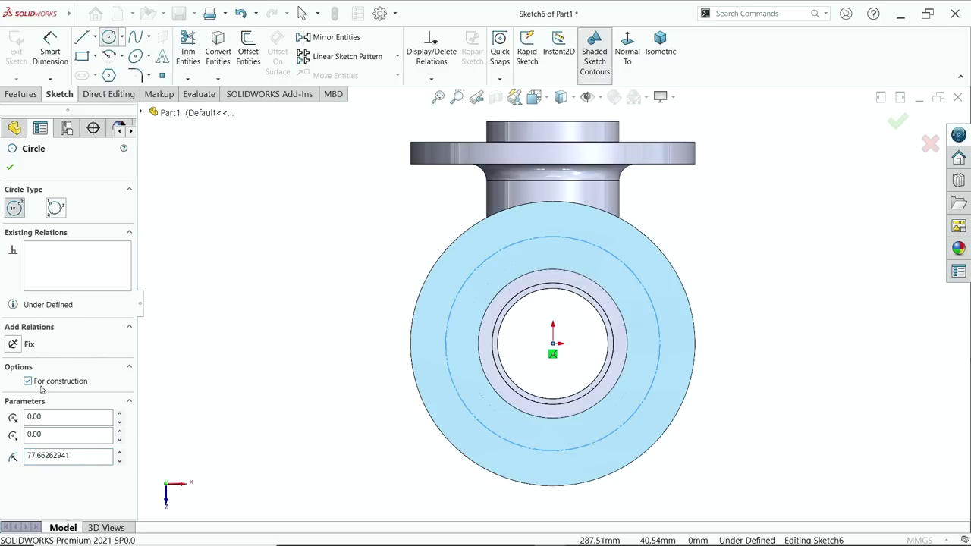
pyautogui.click(50, 52)
pyautogui.click(449, 375)
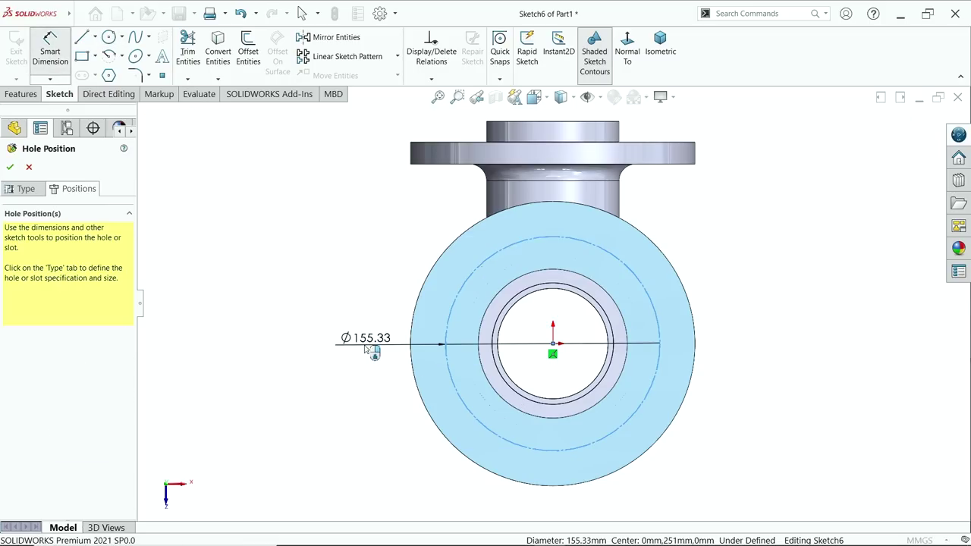
pyautogui.click(370, 348)
pyautogui.write('152')
pyautogui.press('Return')
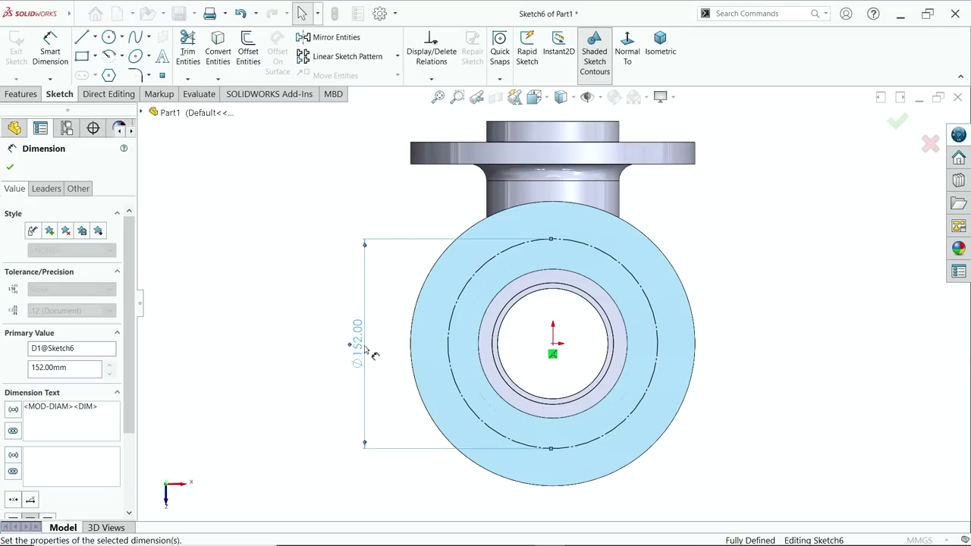
pyautogui.press('Escape')
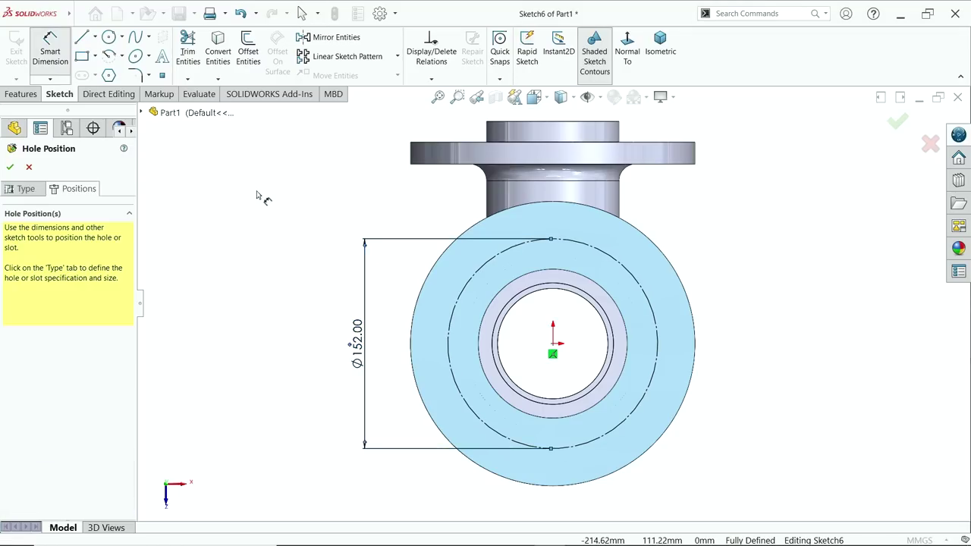
# - Place the hole point at the circle's top quadrant and create the M16x1.5 tapped hole
pyautogui.moveTo(282, 260); pyautogui.dragTo(256, 157, button='middle')
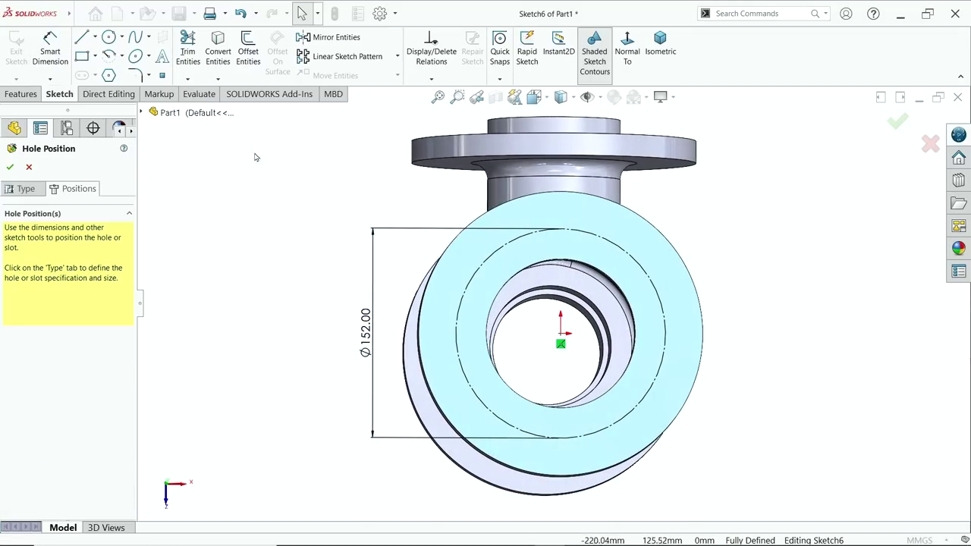
pyautogui.click(161, 77)
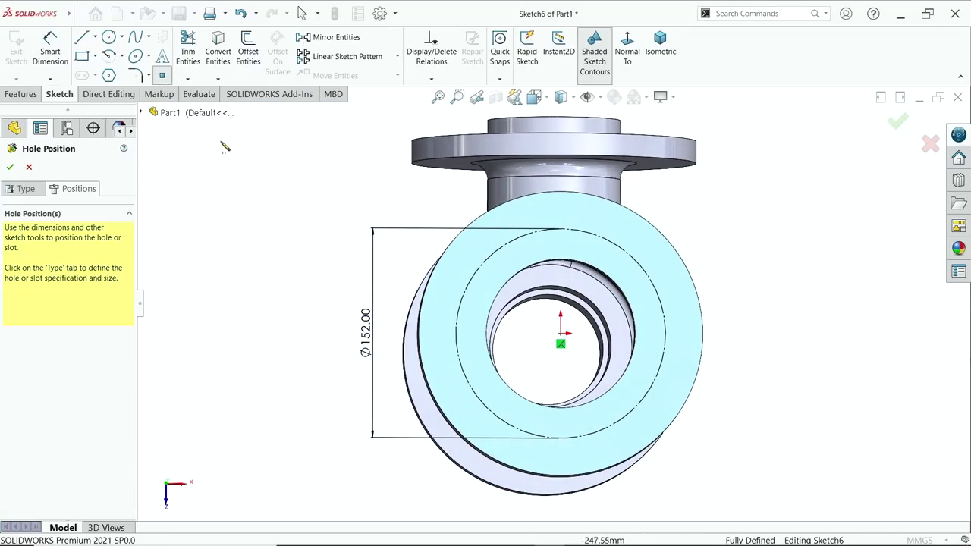
pyautogui.click(560, 229)
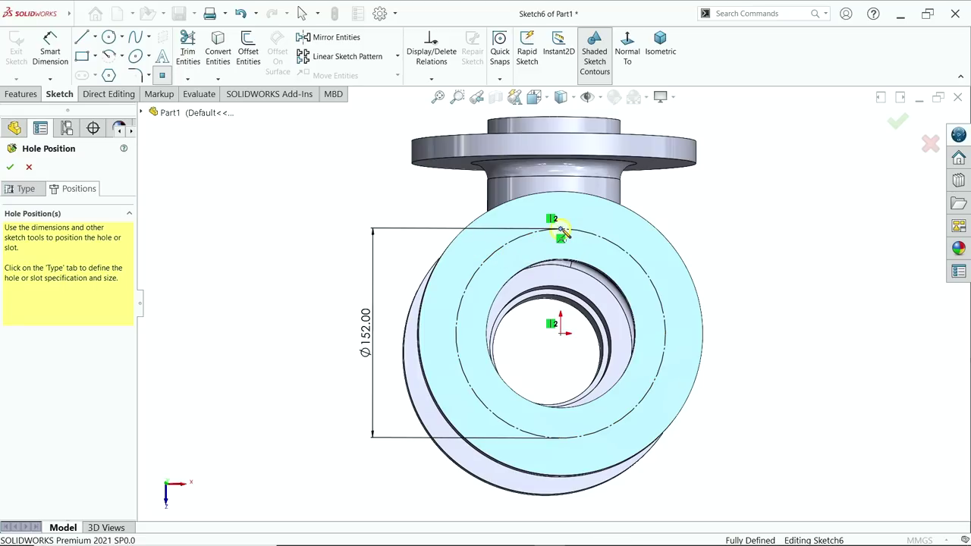
pyautogui.rightClick(696, 216)
pyautogui.press('Escape')
pyautogui.scroll(3, 708, 306)
pyautogui.moveTo(709, 305); pyautogui.dragTo(591, 248, button='middle')
pyautogui.scroll(-5, 590, 249)
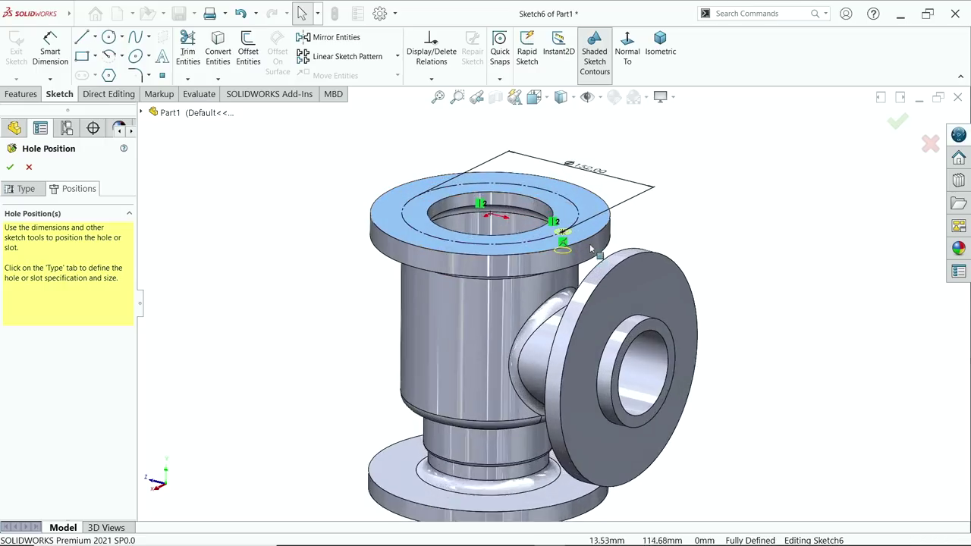
pyautogui.scroll(-5, 590, 249)
pyautogui.press('Return')
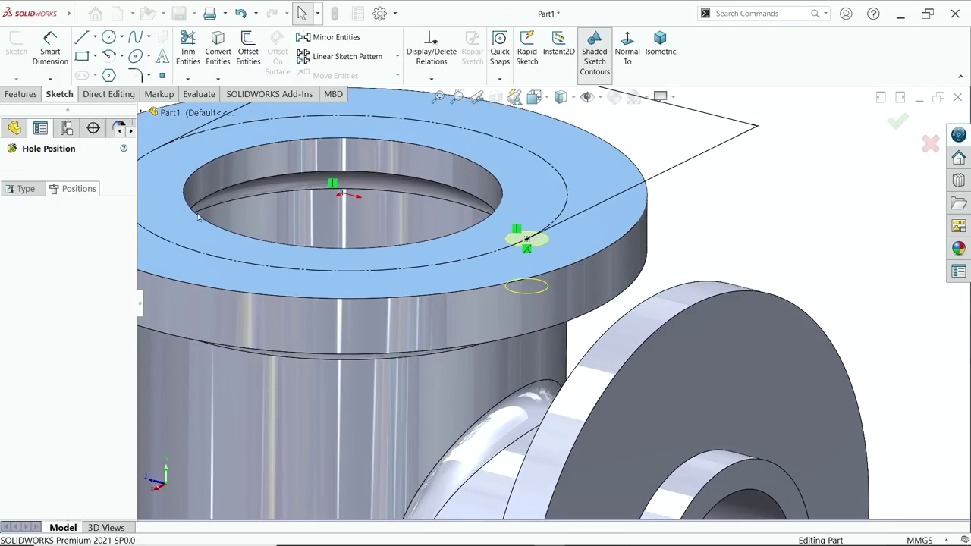
pyautogui.moveTo(567, 254); pyautogui.dragTo(577, 282, button='middle')
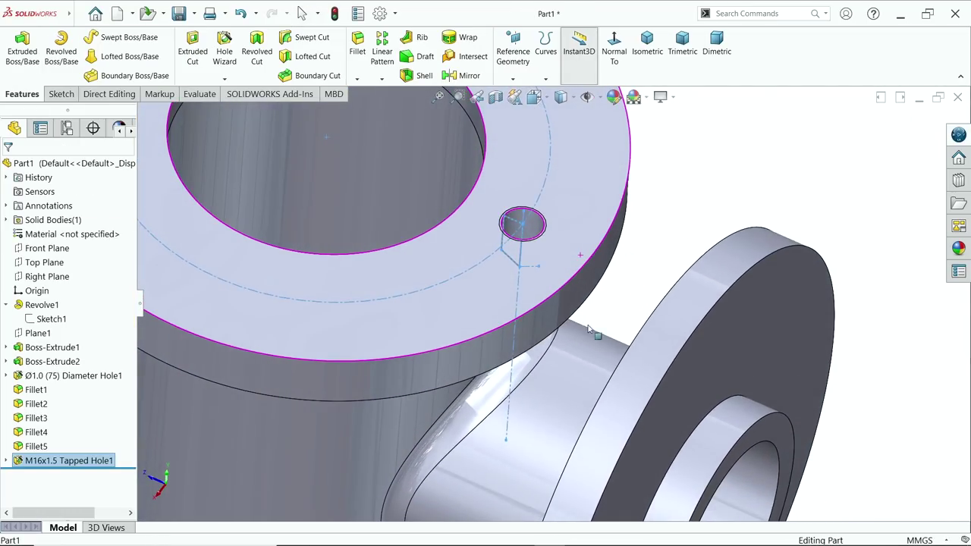
# - Enable Shaded cosmetic threads under Document Properties > Detailing
pyautogui.click(377, 15)
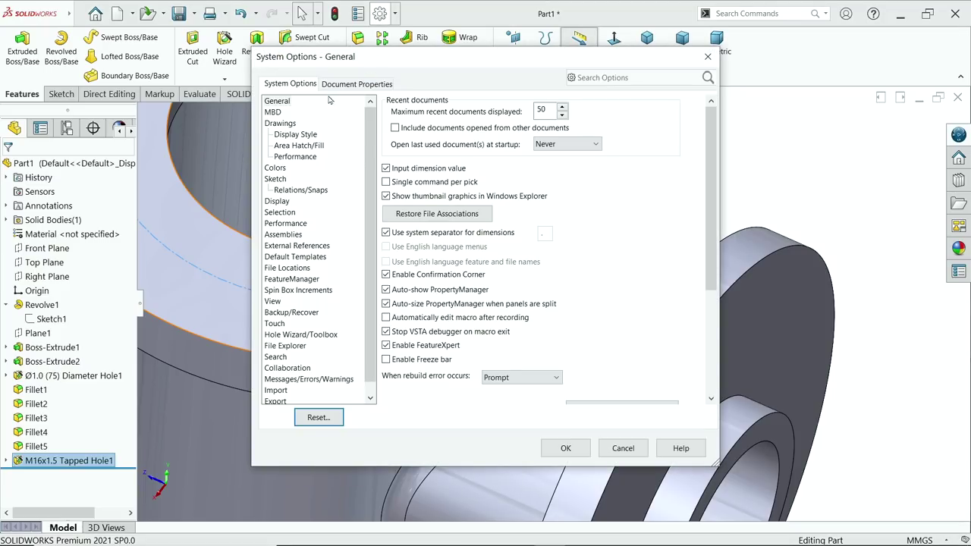
pyautogui.click(339, 85)
pyautogui.click(280, 168)
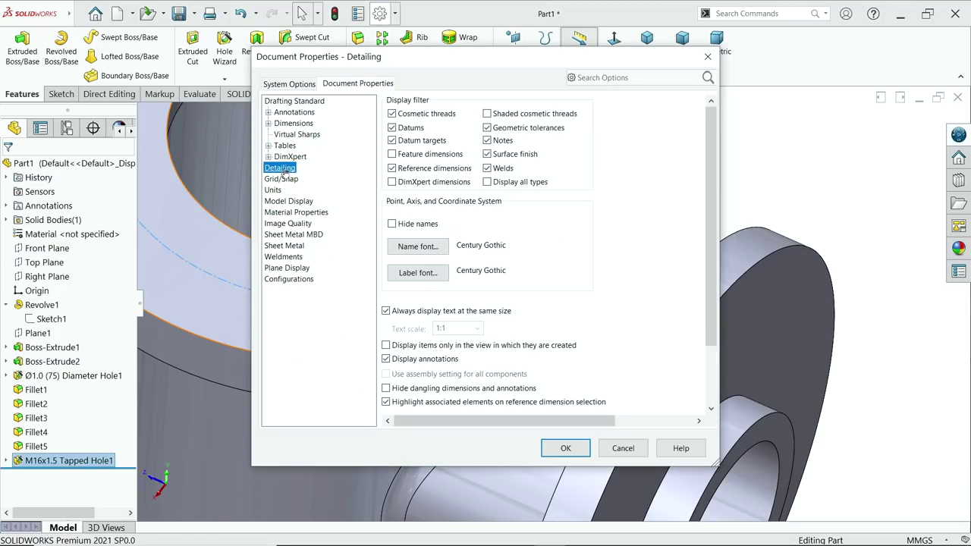
pyautogui.click(486, 114)
pyautogui.click(565, 447)
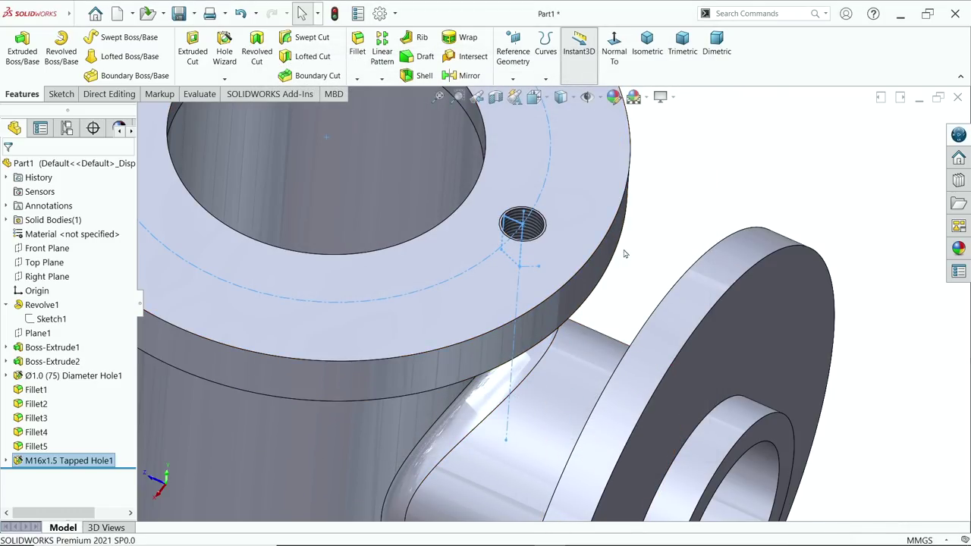
pyautogui.moveTo(624, 254); pyautogui.dragTo(610, 231, button='middle')
pyautogui.click(382, 79)
# - Circular-pattern M16x1.5 Tapped Hole1 about the bore face: equal spacing over 360°, 6 instances
pyautogui.click(410, 104)
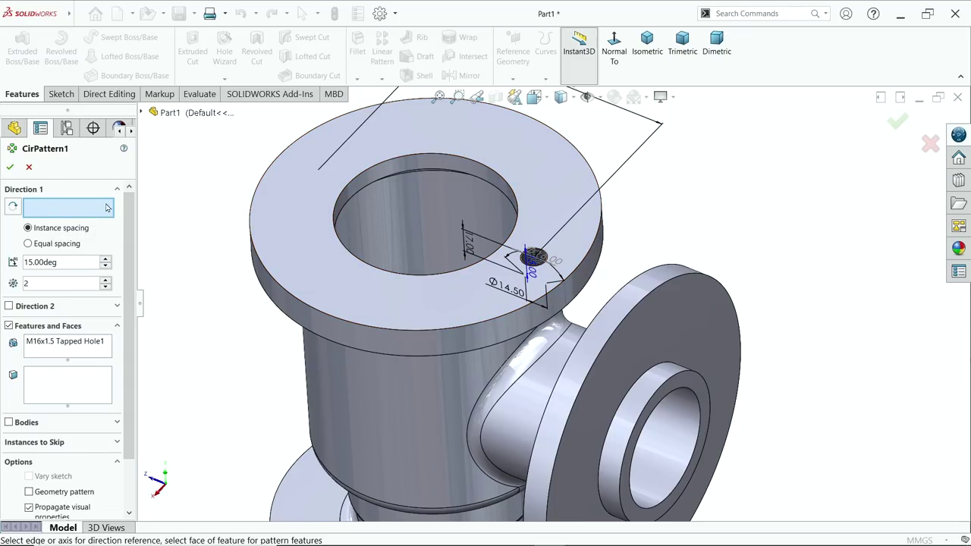
pyautogui.click(401, 171)
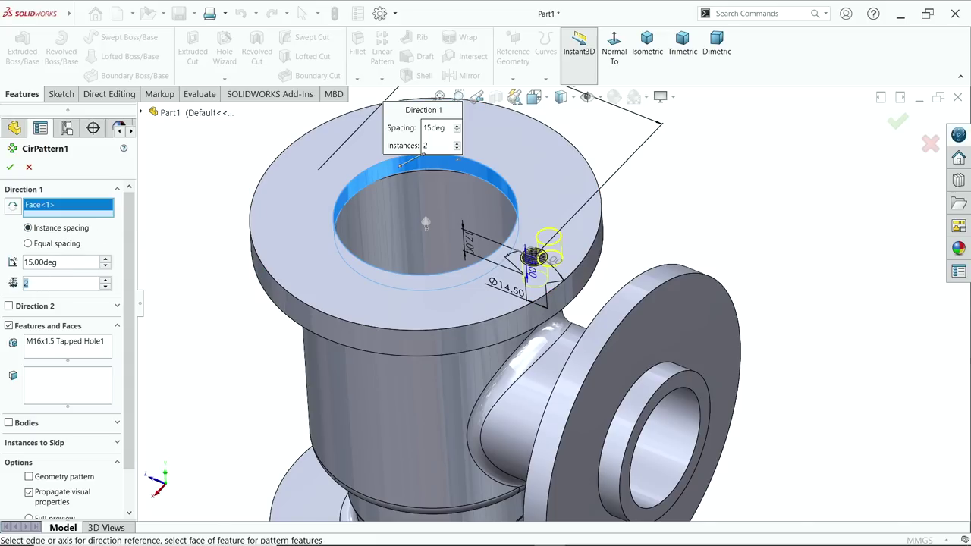
pyautogui.click(28, 244)
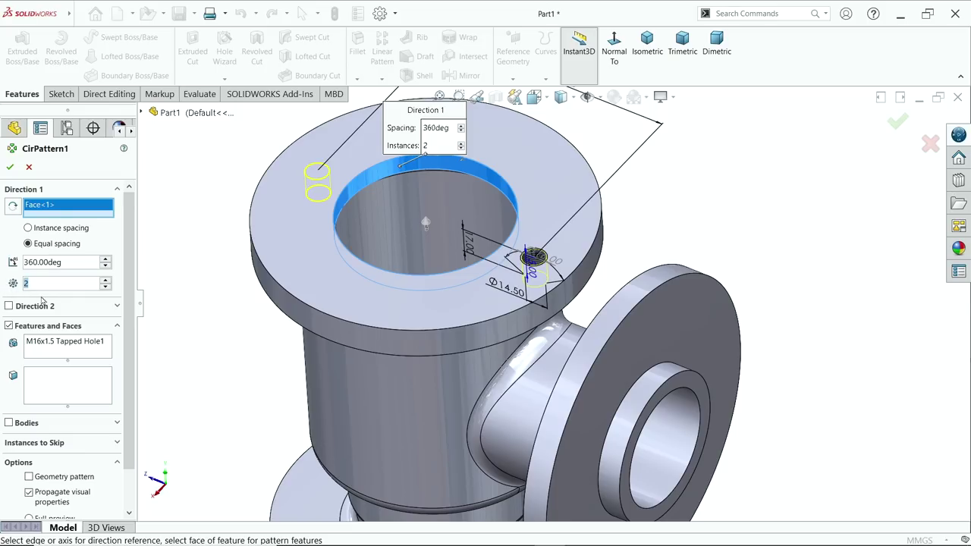
pyautogui.write('6')
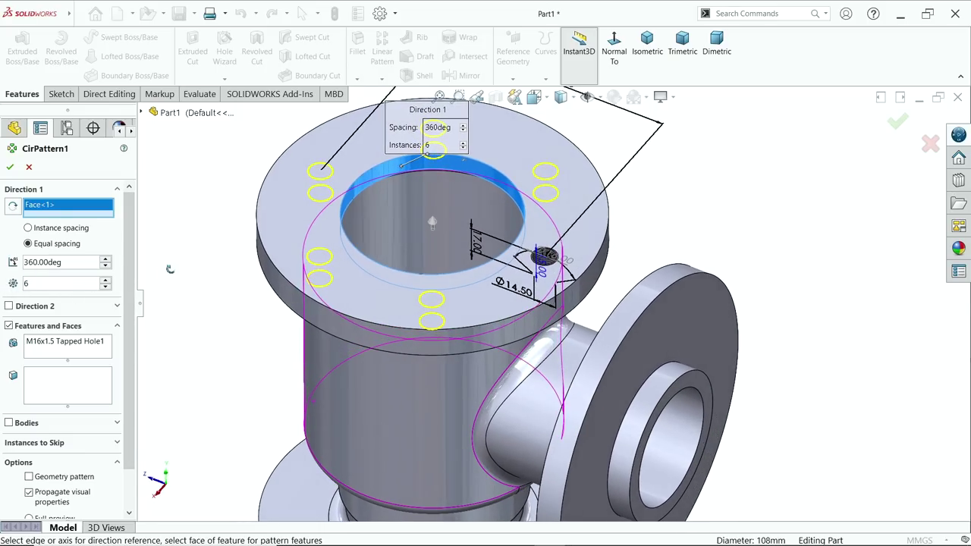
pyautogui.click(43, 348)
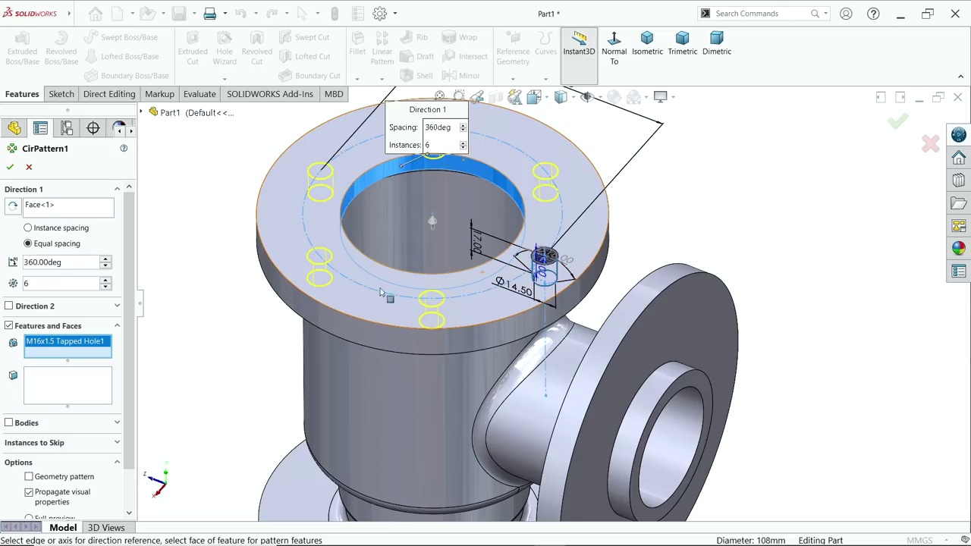
pyautogui.scroll(-2, 132, 330)
pyautogui.scroll(2, 132, 329)
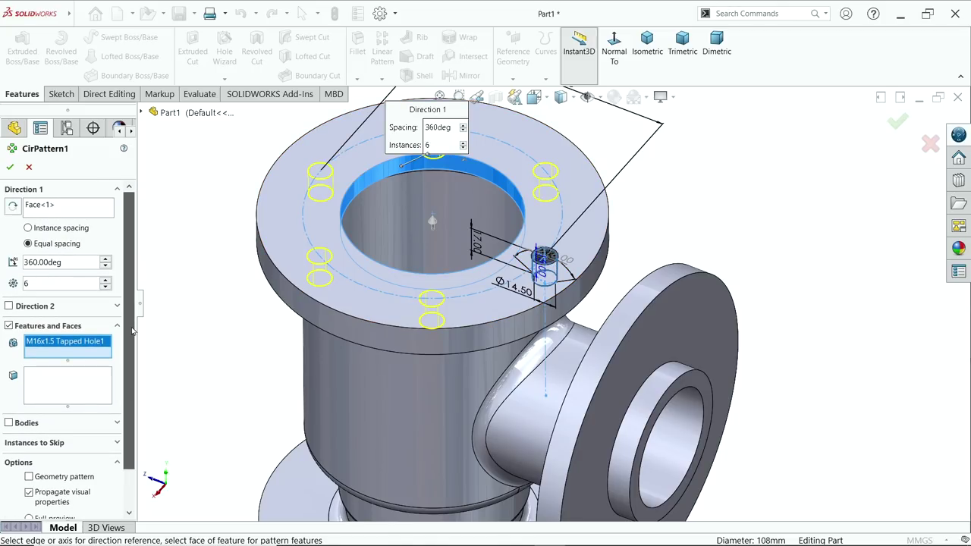
pyautogui.click(11, 167)
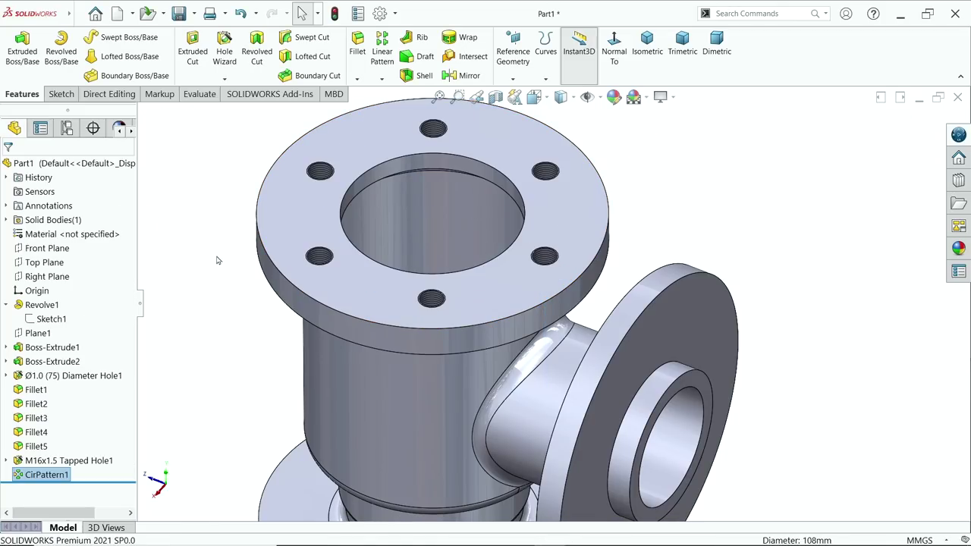
pyautogui.moveTo(216, 260)
pyautogui.mouseDown(button='middle')
pyautogui.moveTo(217, 338)
pyautogui.moveTo(222, 263)
pyautogui.mouseUp(button='middle')
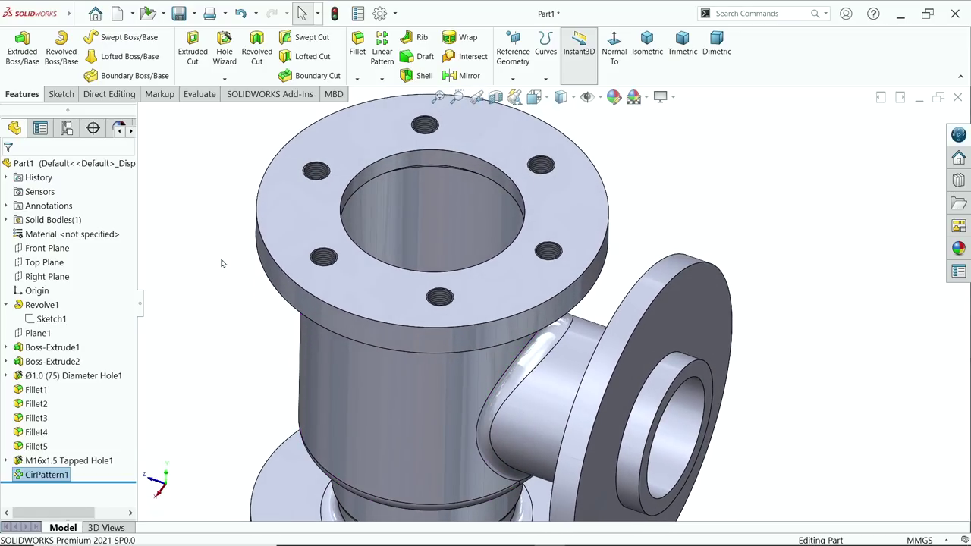
# - Start a new Hole Wizard hole using the ISO standard and Drill sizes type
pyautogui.click(223, 51)
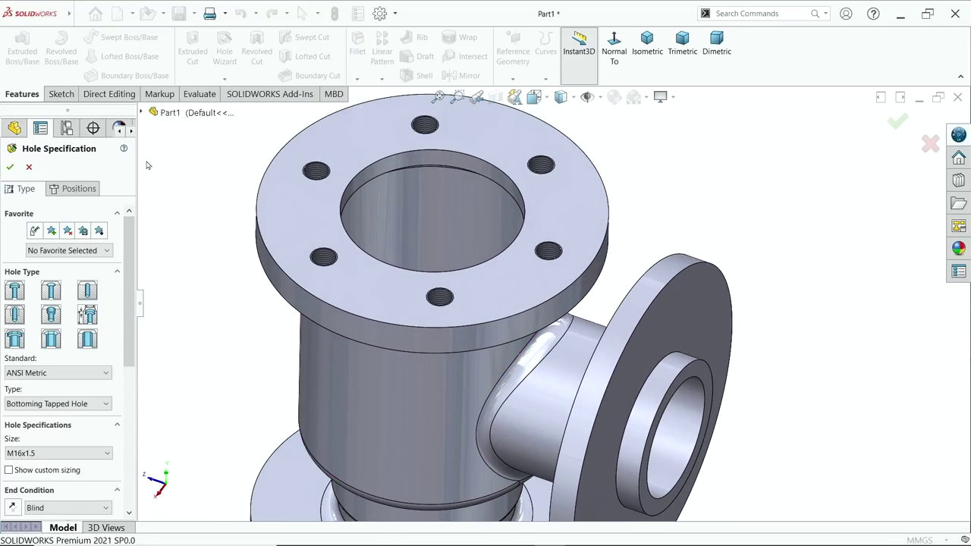
pyautogui.click(87, 292)
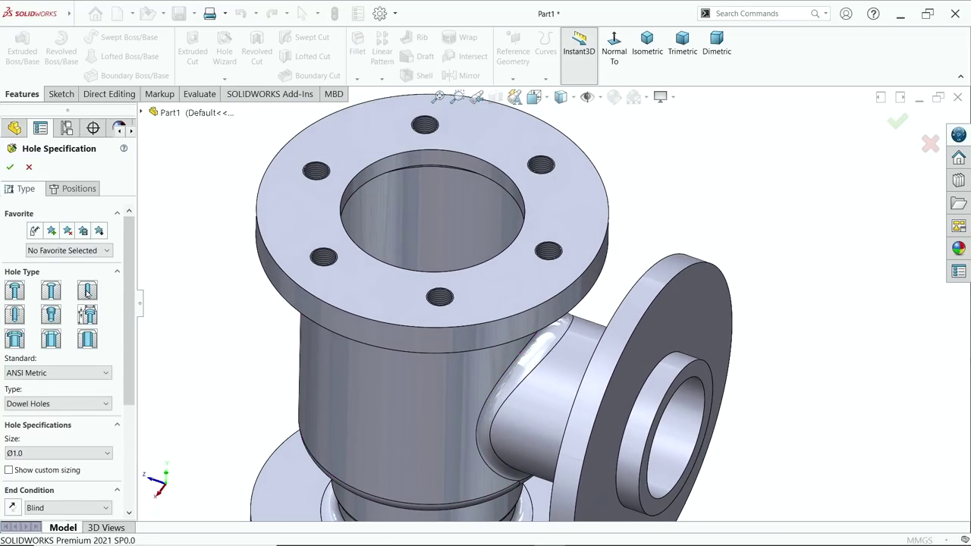
pyautogui.click(38, 405)
pyautogui.click(35, 421)
pyautogui.click(50, 373)
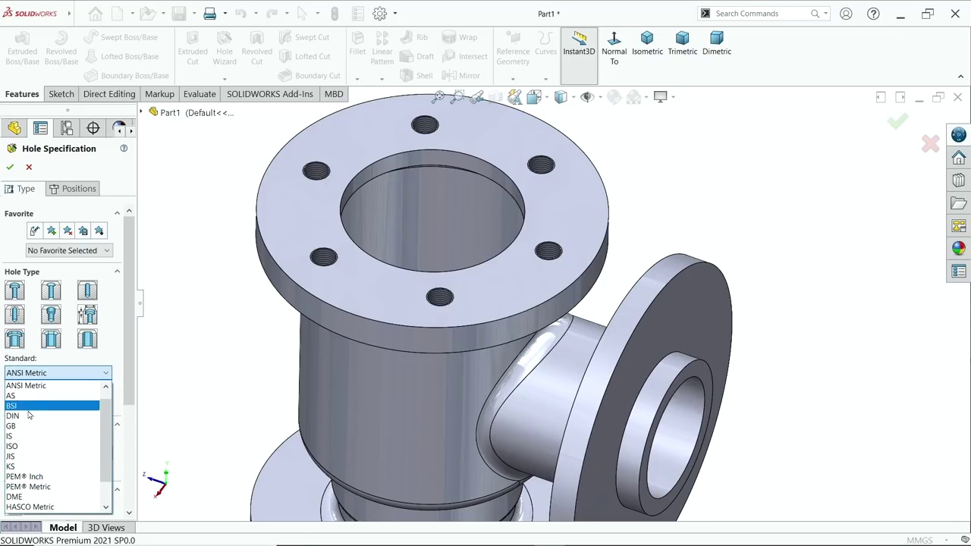
pyautogui.click(29, 446)
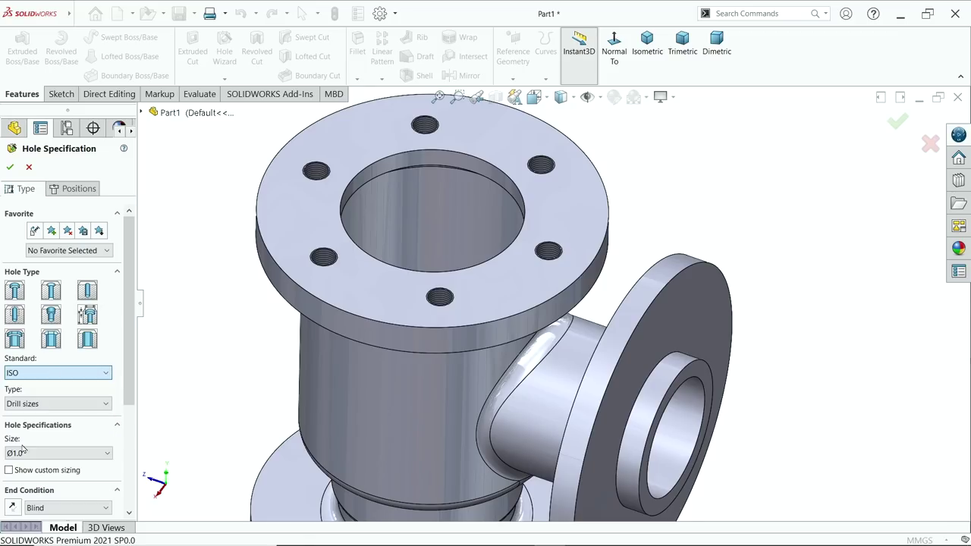
pyautogui.click(38, 403)
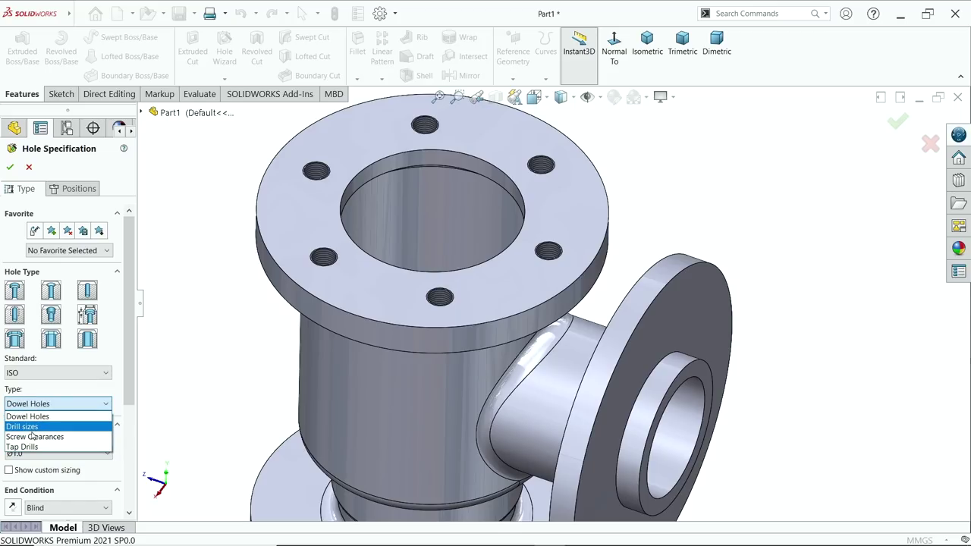
pyautogui.click(31, 427)
# - Set the hole size to Ø16.0 with end condition Up To Next
pyautogui.click(33, 452)
pyautogui.scroll(-15, 43, 407)
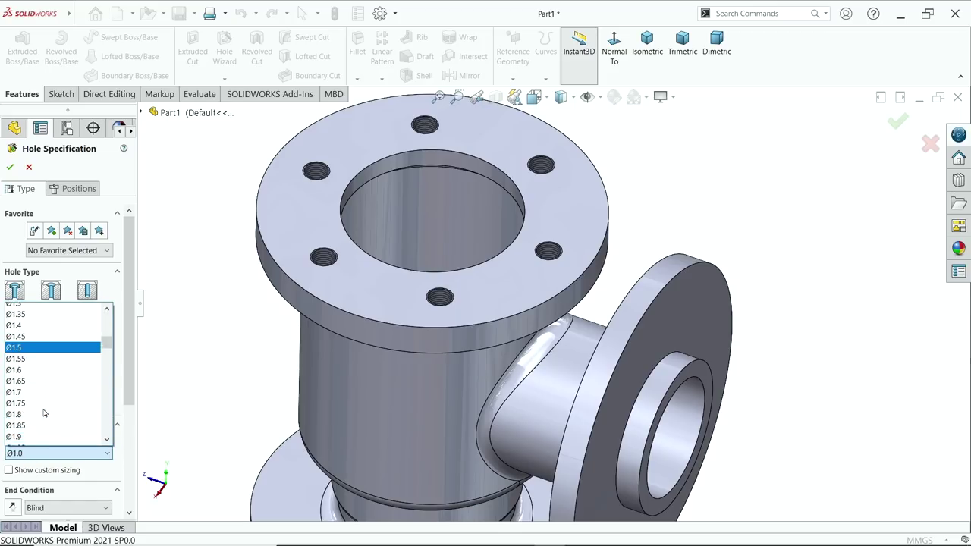
pyautogui.scroll(-1, 43, 408)
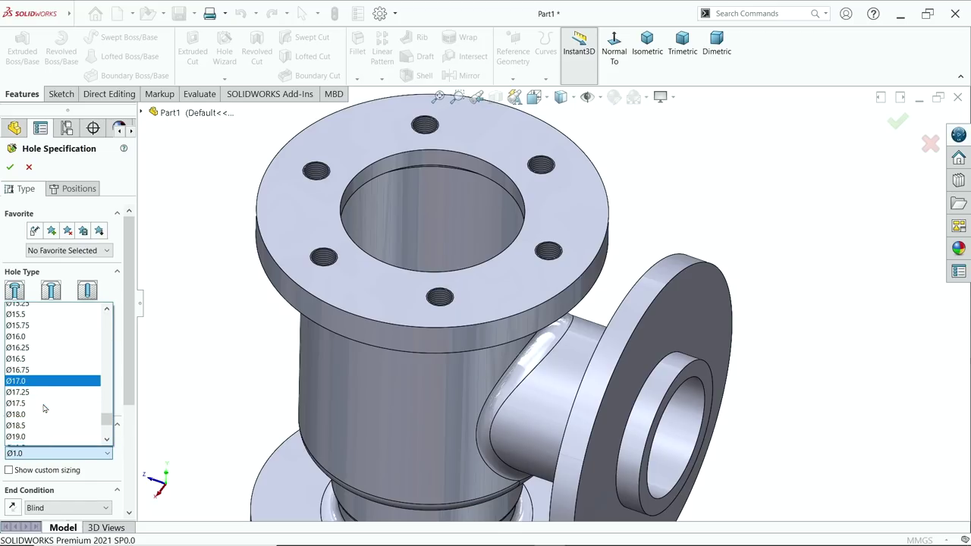
pyautogui.click(30, 336)
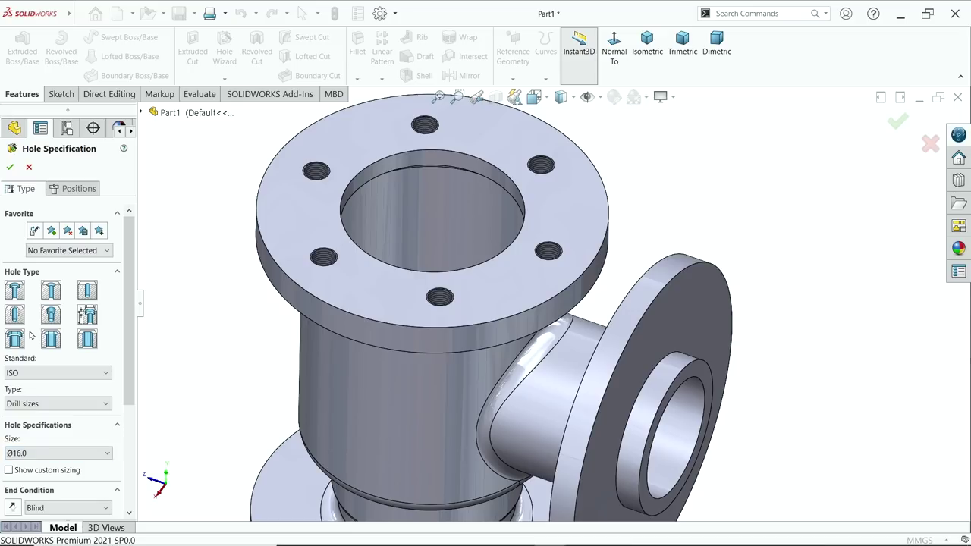
pyautogui.moveTo(130, 392); pyautogui.dragTo(130, 454)
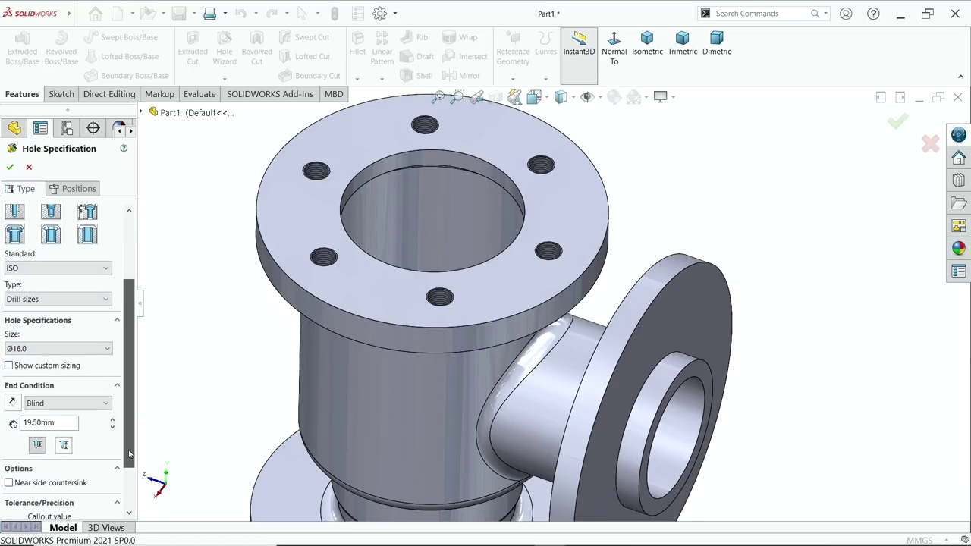
pyautogui.click(64, 402)
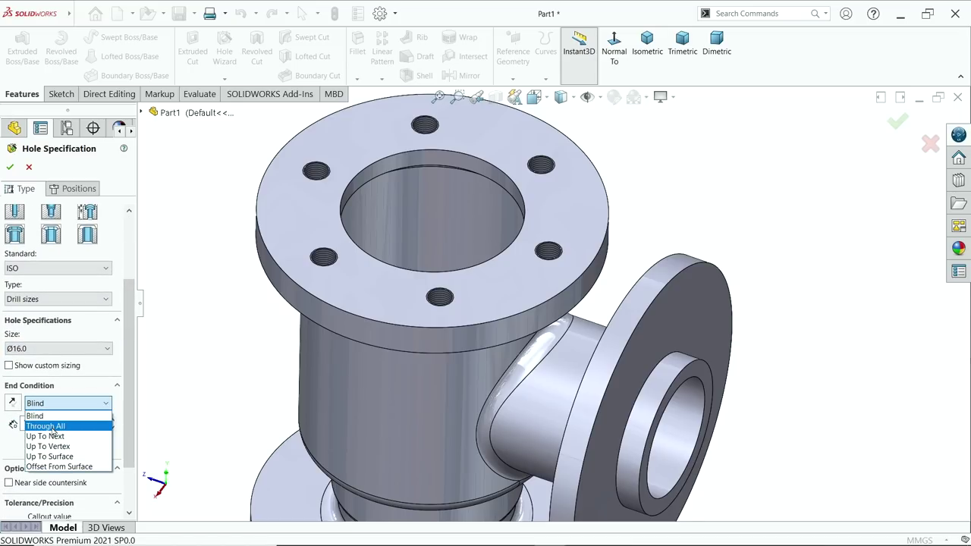
pyautogui.click(54, 436)
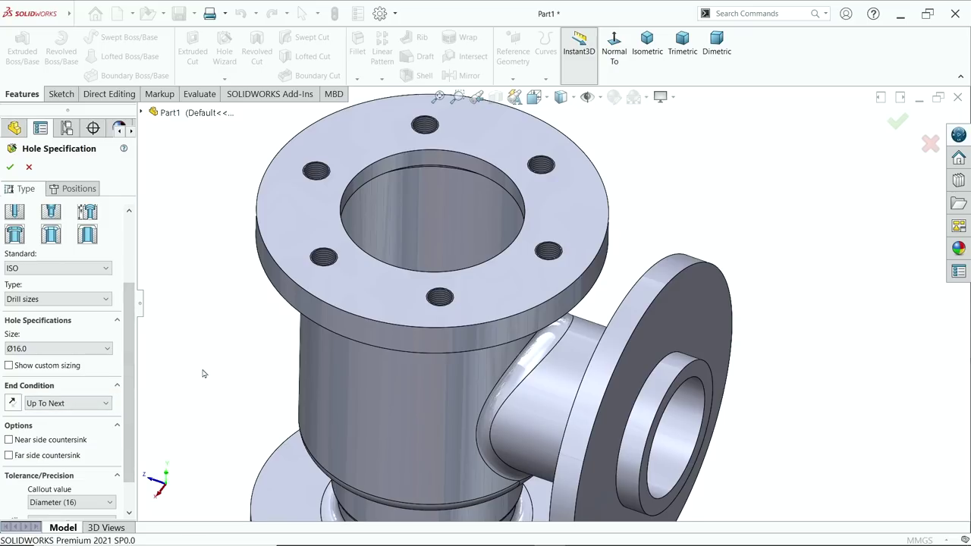
pyautogui.click(77, 189)
# - Put the hole sketch on the bottom flange face and show hidden edges as dashed lines
pyautogui.press('f')
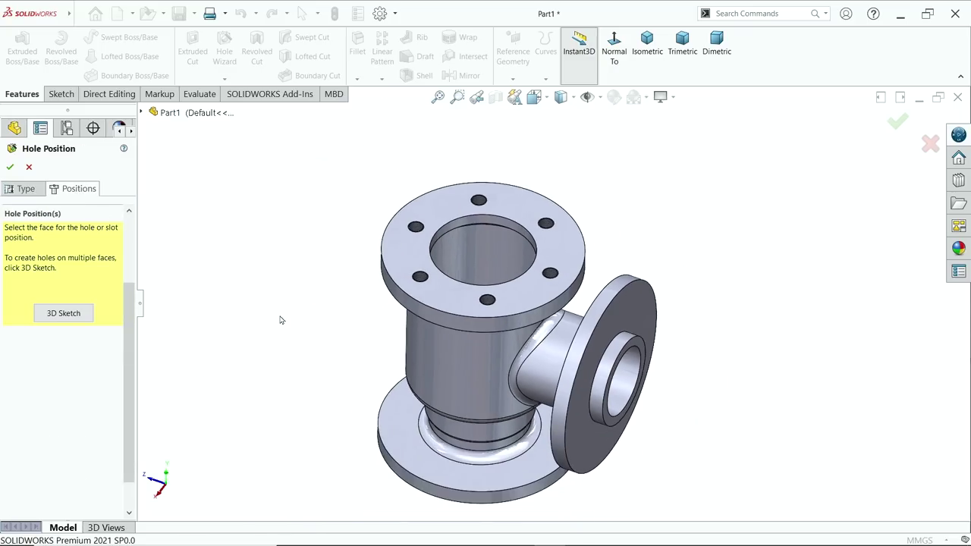
pyautogui.moveTo(507, 480); pyautogui.dragTo(526, 341, button='middle')
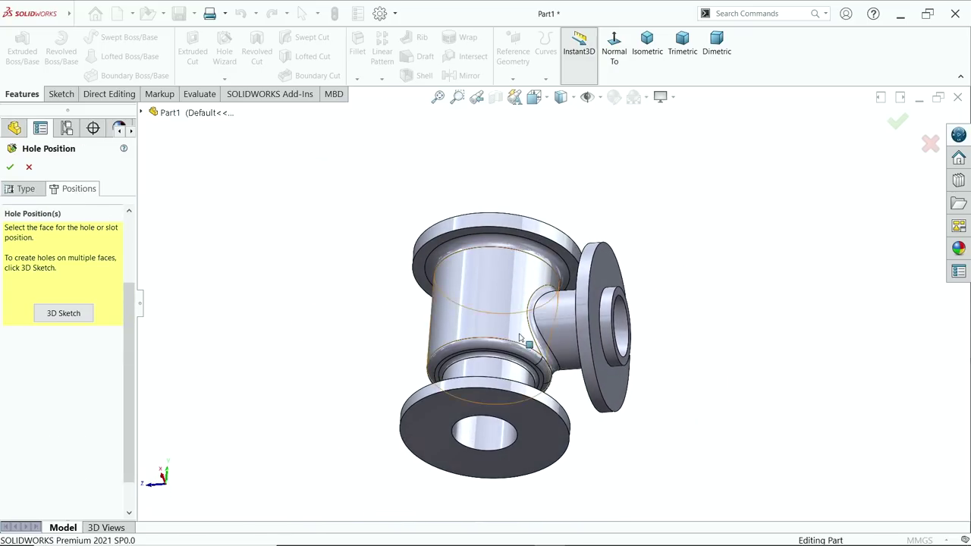
pyautogui.click(523, 412)
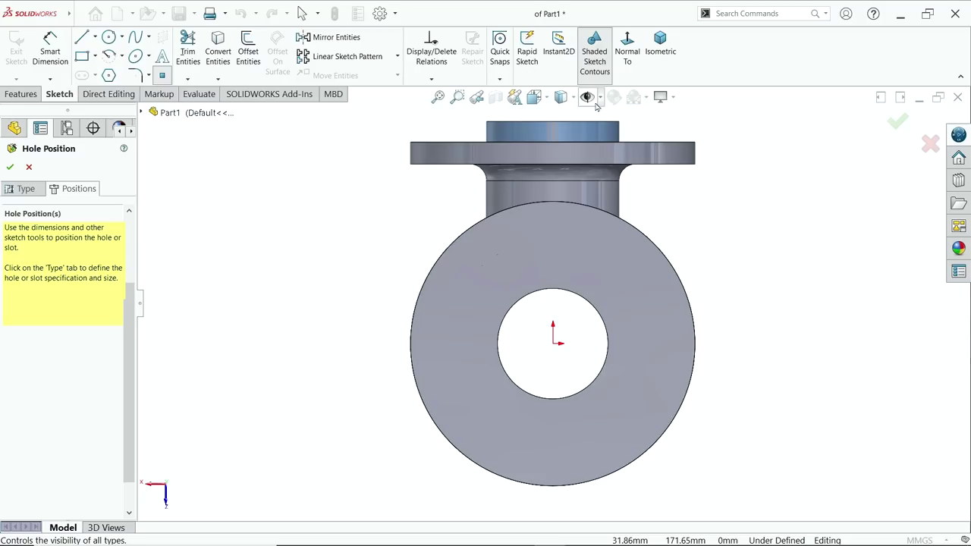
pyautogui.click(572, 97)
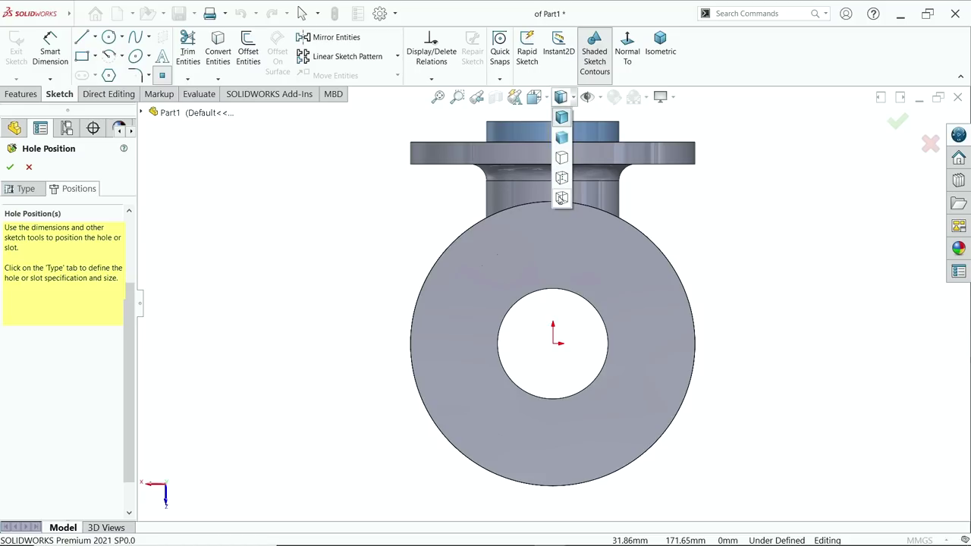
pyautogui.click(561, 179)
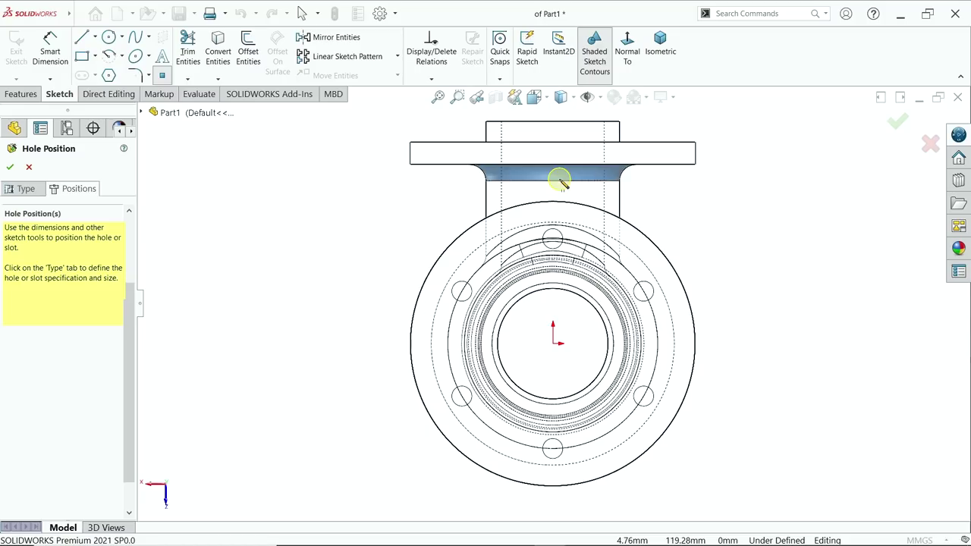
pyautogui.scroll(-3, 575, 246)
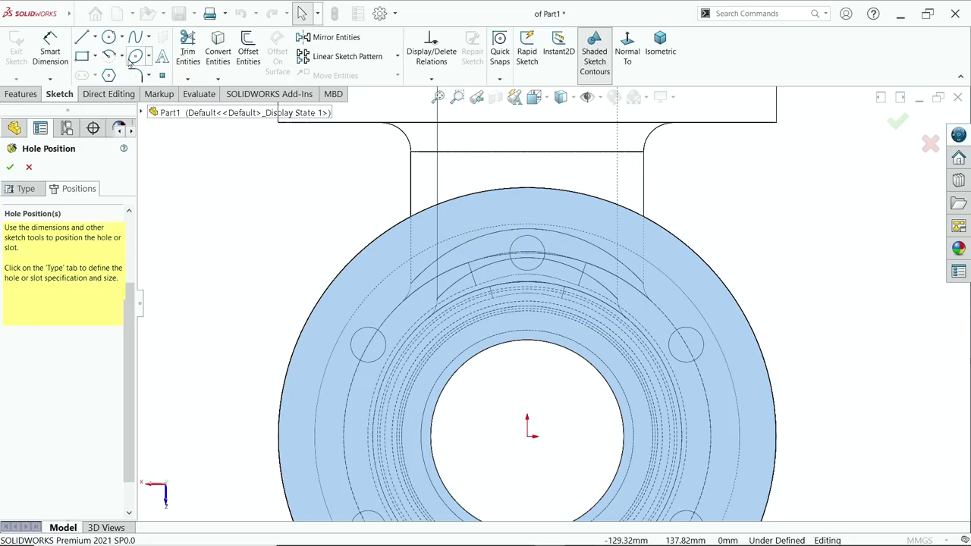
# - Draw a construction circle centred on the origin and dimension it to Ø152
pyautogui.click(108, 38)
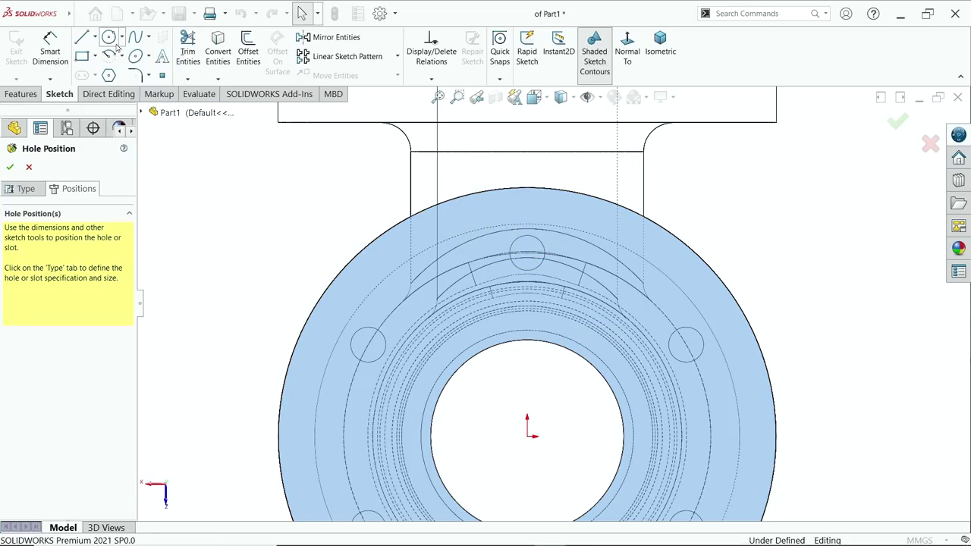
pyautogui.click(527, 437)
pyautogui.click(336, 375)
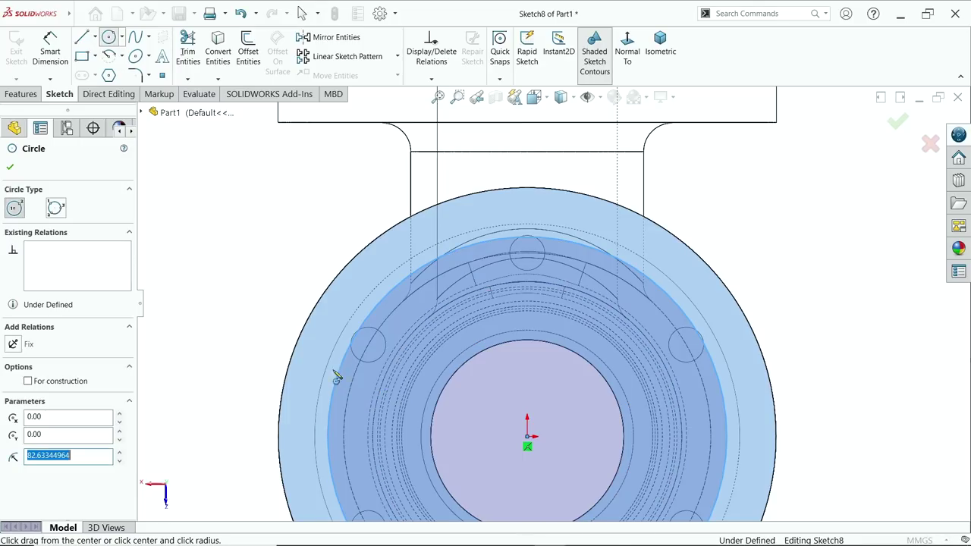
pyautogui.click(36, 382)
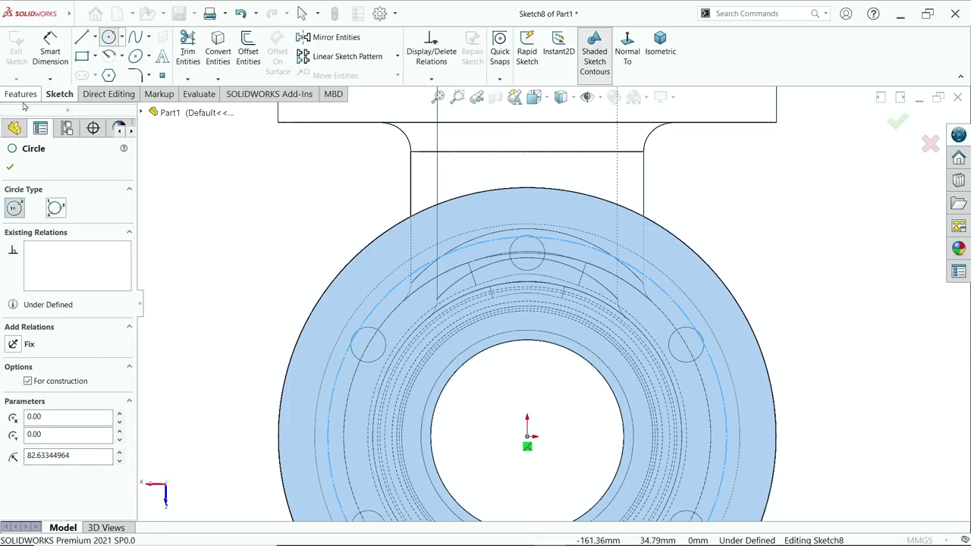
pyautogui.click(50, 52)
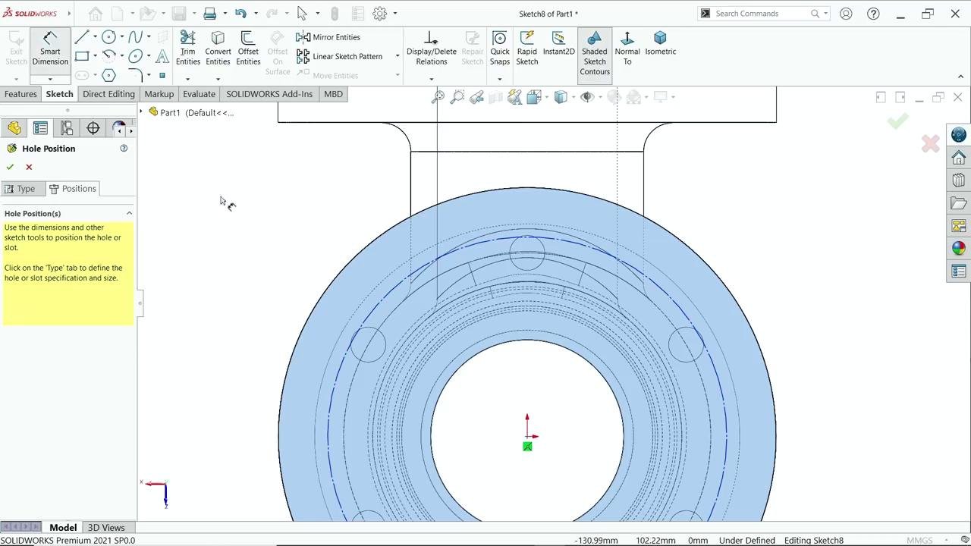
pyautogui.scroll(4, 527, 303)
pyautogui.scroll(-5, 510, 351)
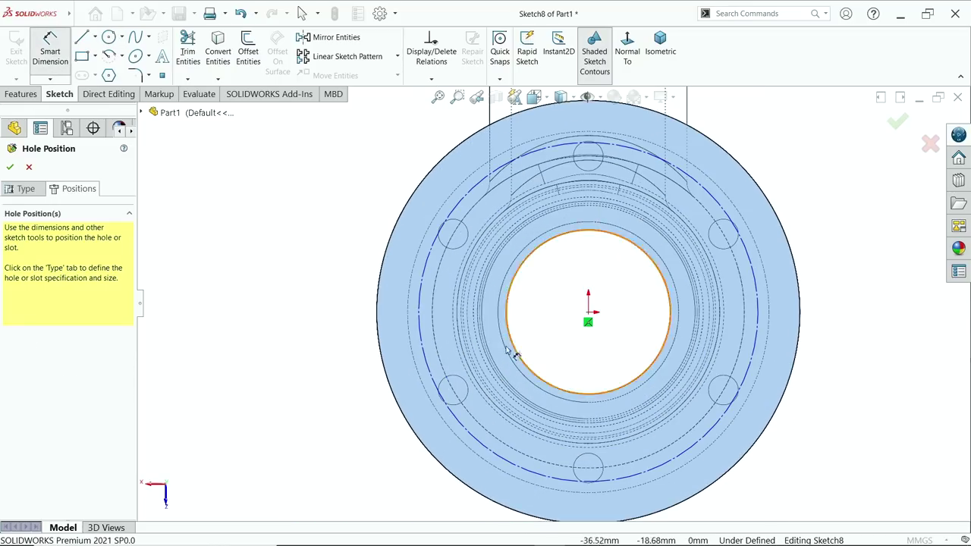
pyautogui.click(421, 320)
pyautogui.click(327, 302)
pyautogui.write('152')
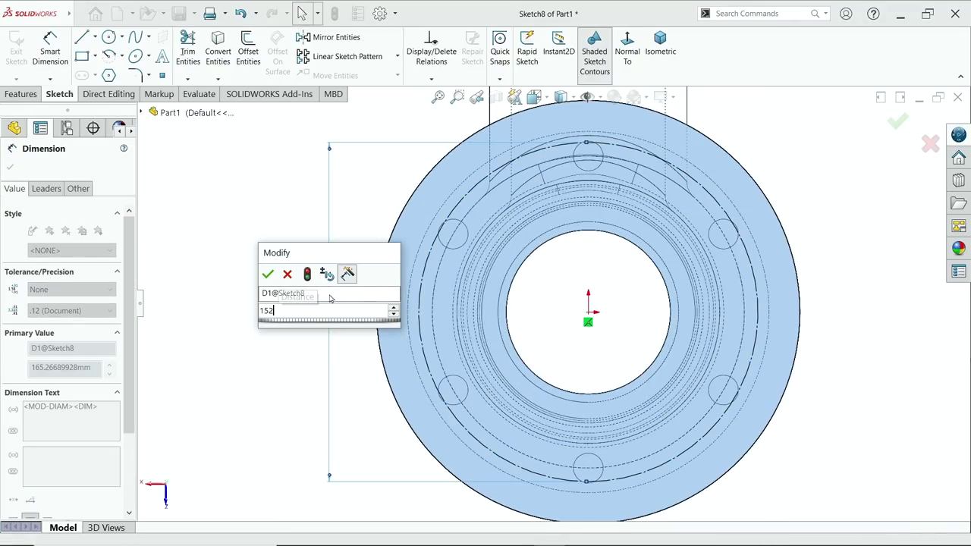
pyautogui.press('Return')
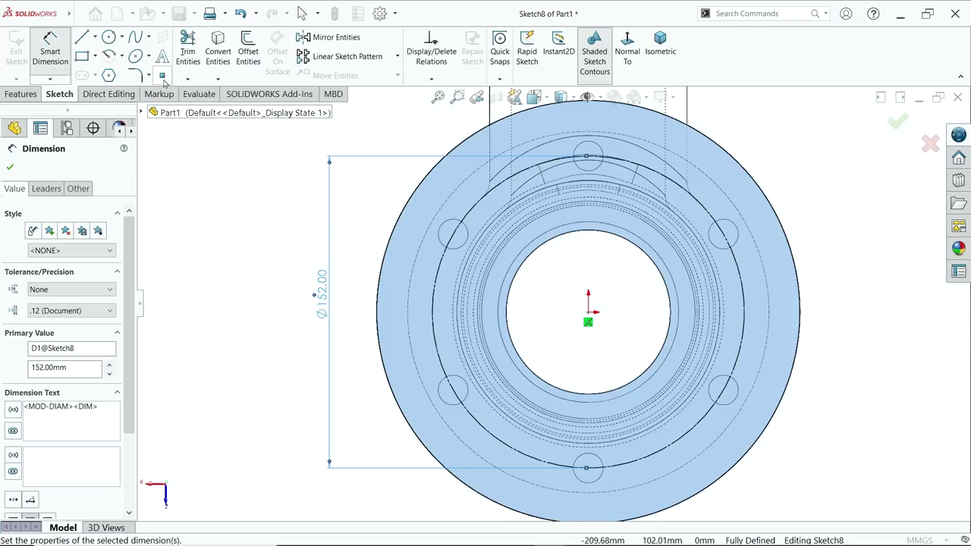
# - Place the hole point at the bolt circle's top, restore shaded-with-edges, and create the Ø16 hole
pyautogui.click(162, 76)
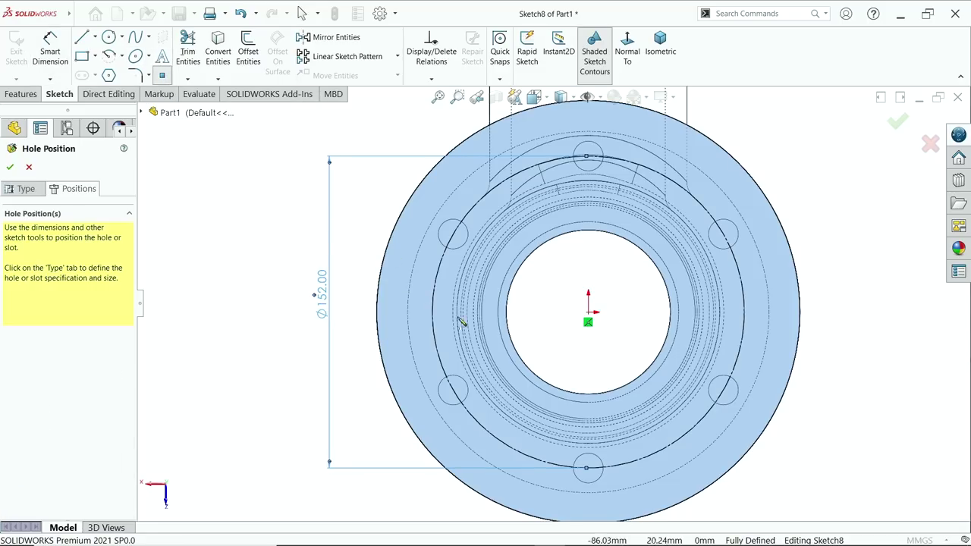
pyautogui.scroll(-3, 607, 180)
pyautogui.scroll(-1, 599, 179)
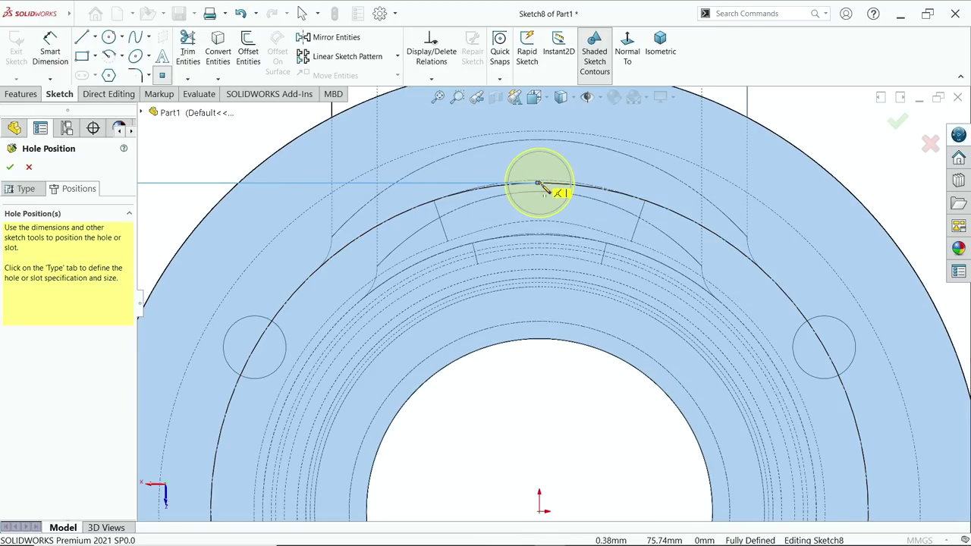
pyautogui.click(538, 184)
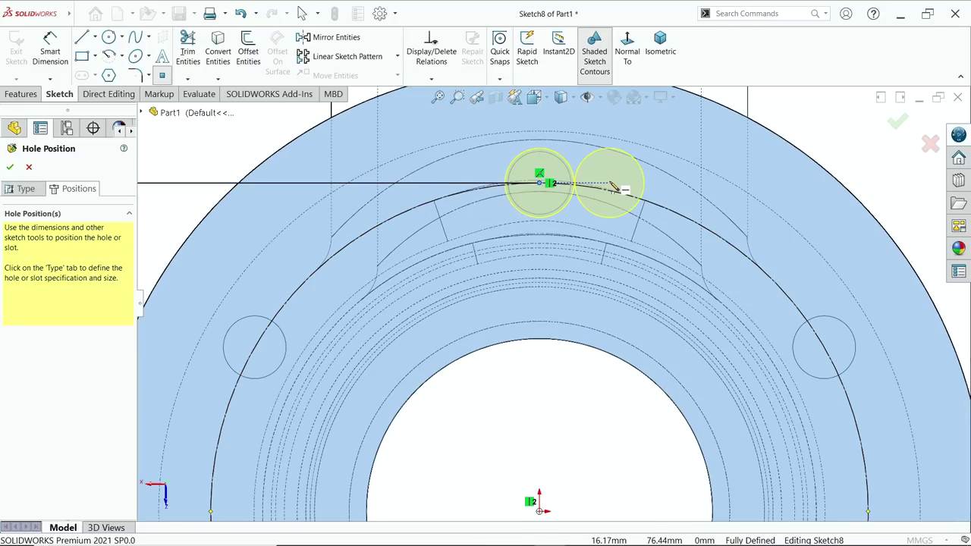
pyautogui.scroll(5, 599, 197)
pyautogui.moveTo(546, 243)
pyautogui.mouseDown(button='middle')
pyautogui.moveTo(531, 177)
pyautogui.moveTo(563, 145)
pyautogui.moveTo(518, 102)
pyautogui.mouseUp(button='middle')
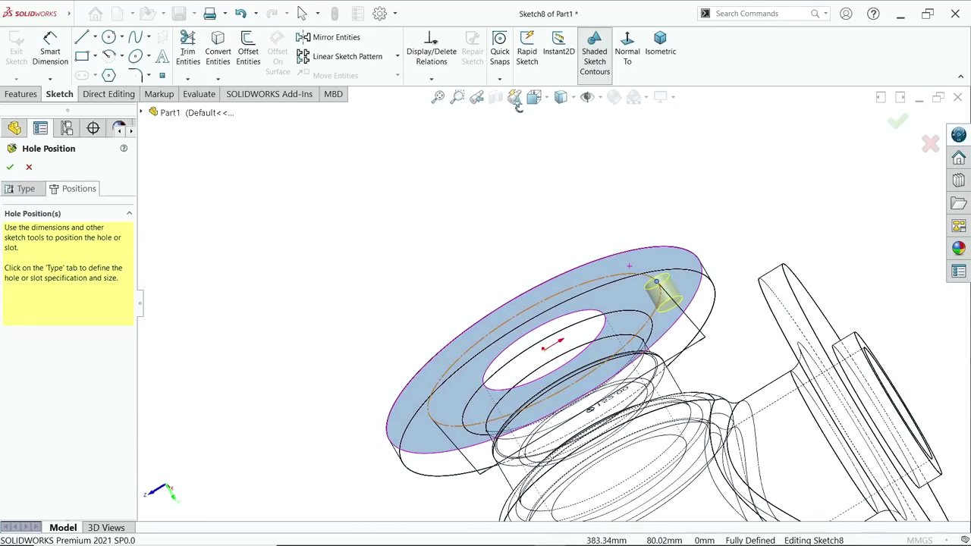
pyautogui.click(572, 99)
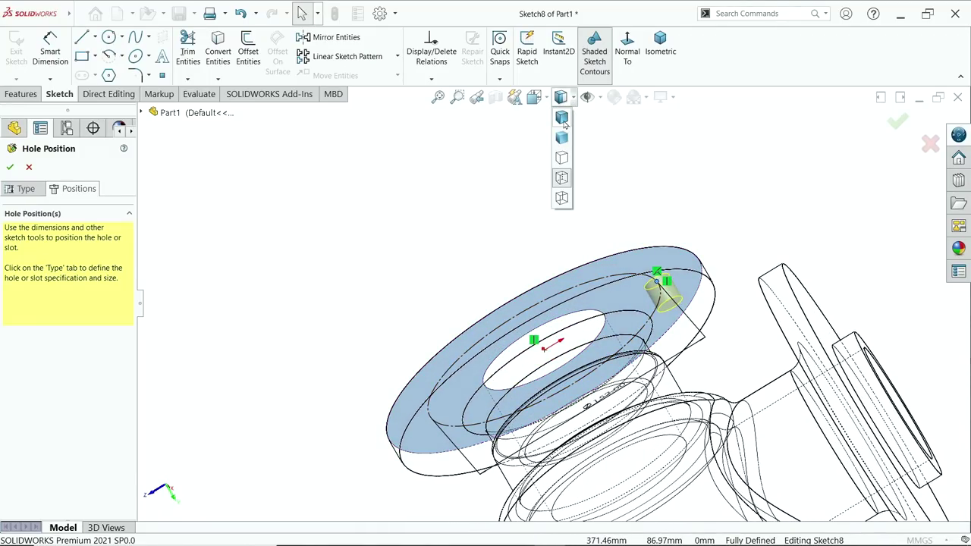
pyautogui.click(561, 115)
pyautogui.scroll(2, 683, 184)
pyautogui.scroll(-6, 618, 311)
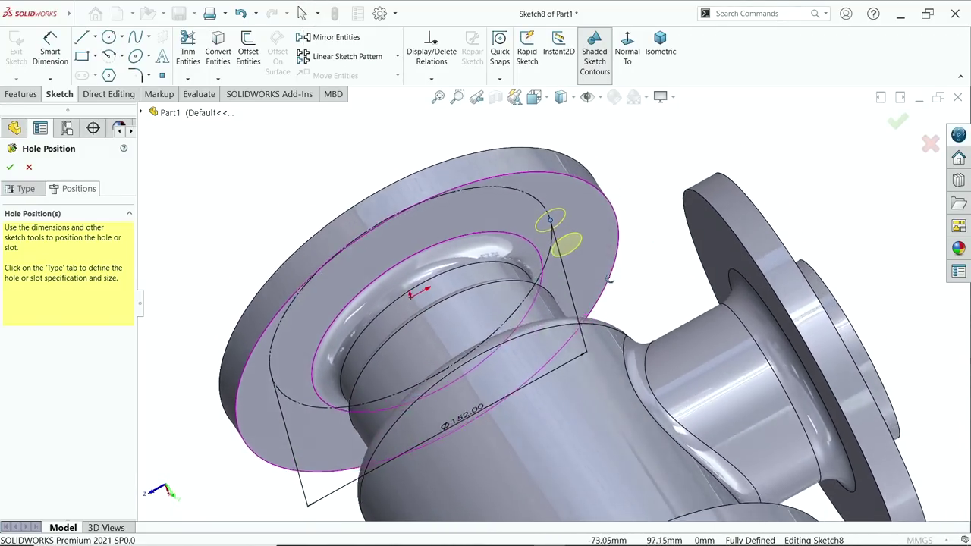
pyautogui.moveTo(609, 278); pyautogui.dragTo(615, 353, button='middle')
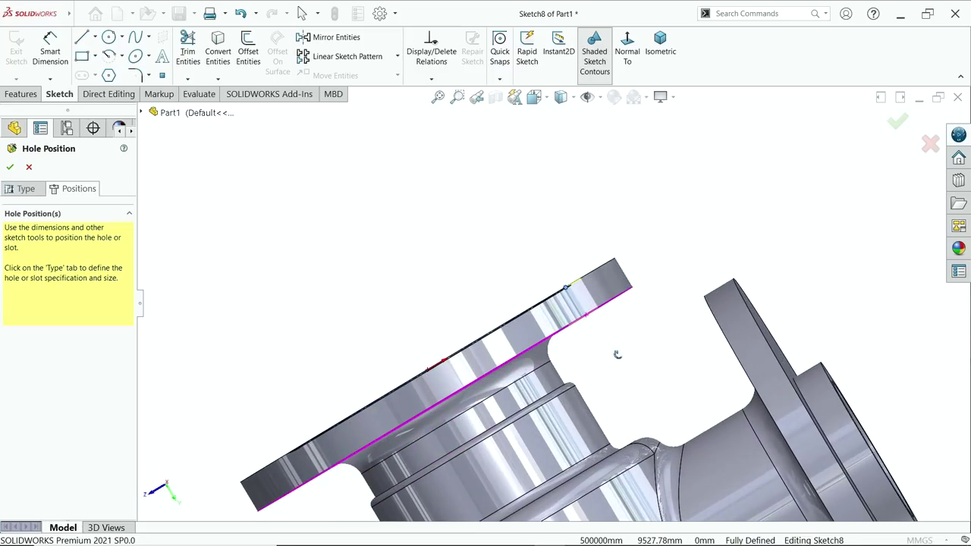
pyautogui.click(13, 168)
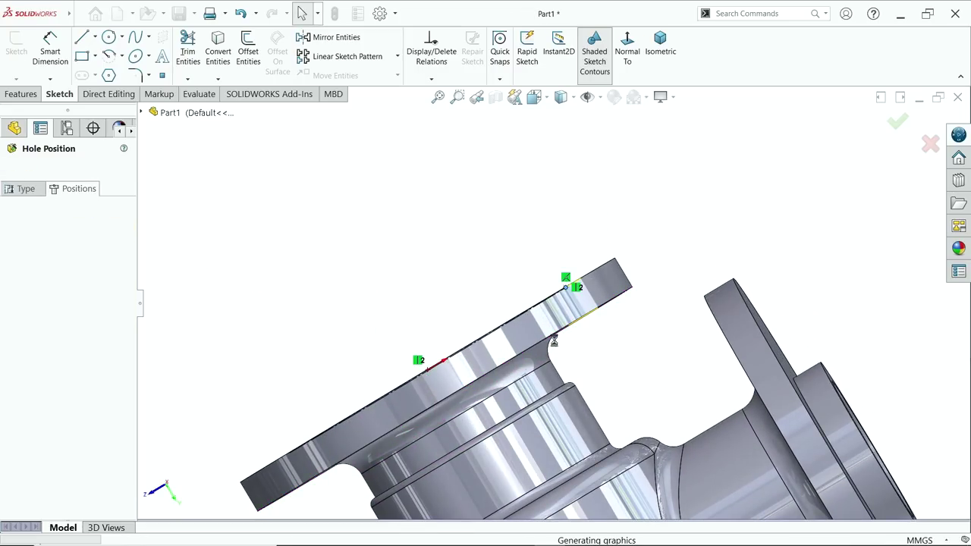
pyautogui.moveTo(596, 356); pyautogui.dragTo(498, 223, button='middle')
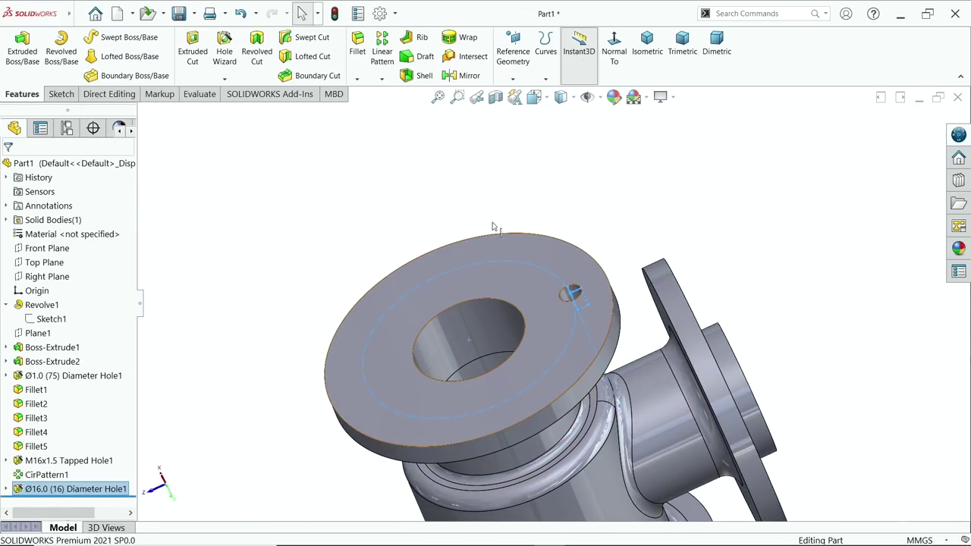
# - Circular-pattern the Ø16.0 hole six times over 360° about the bottom flange bore edge
pyautogui.click(381, 79)
pyautogui.click(410, 105)
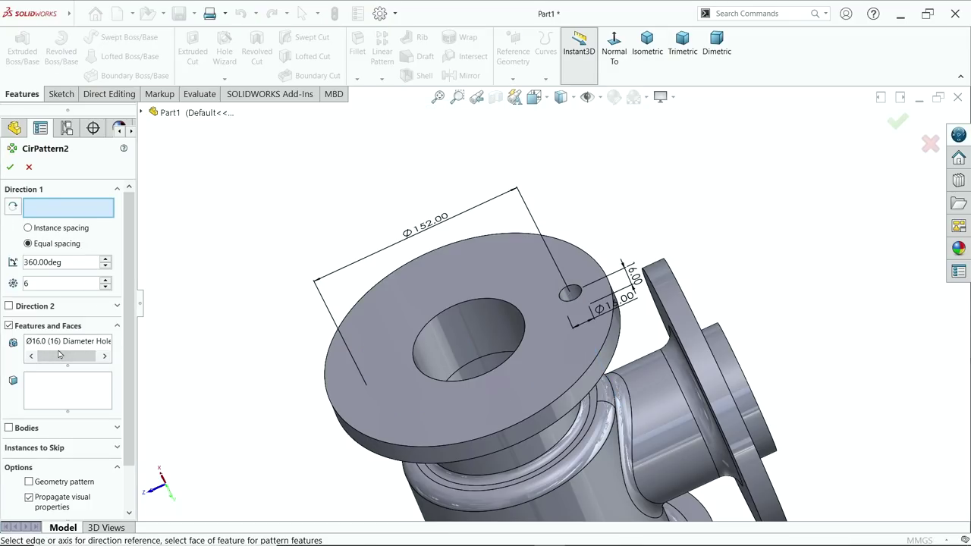
pyautogui.click(449, 305)
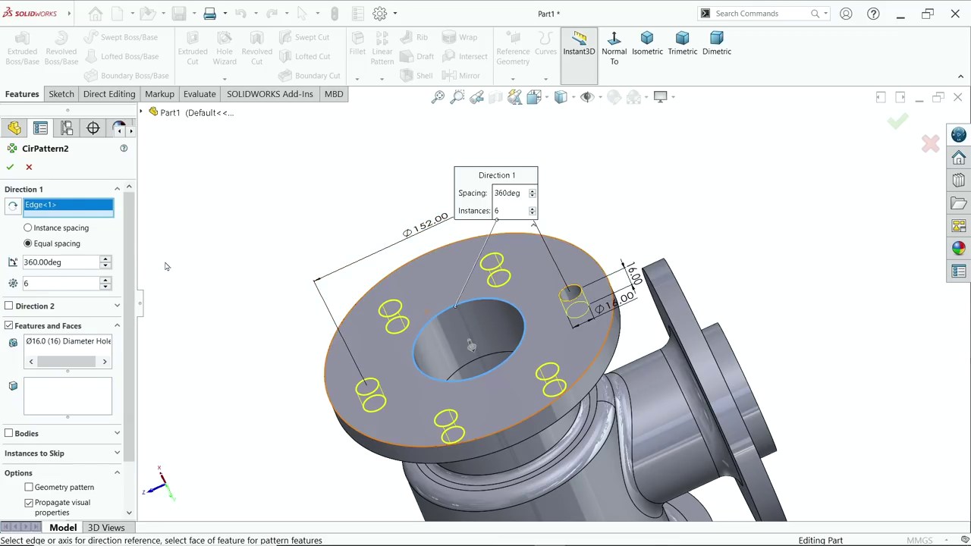
pyautogui.click(647, 44)
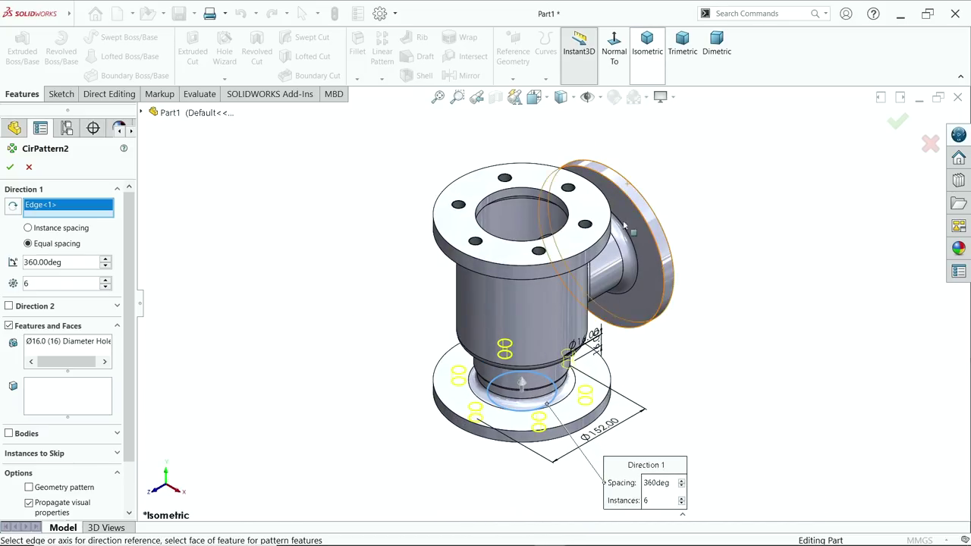
pyautogui.scroll(-1, 602, 388)
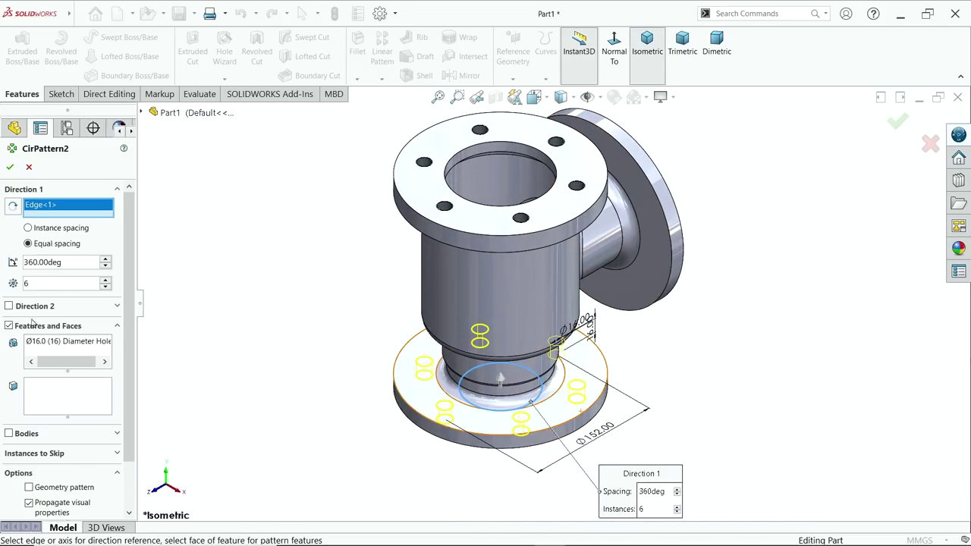
pyautogui.click(41, 342)
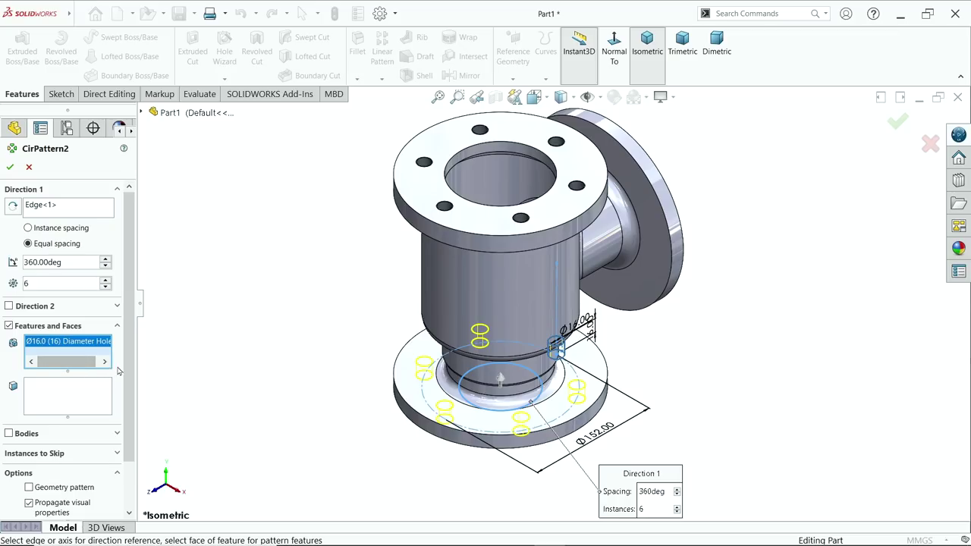
pyautogui.click(7, 166)
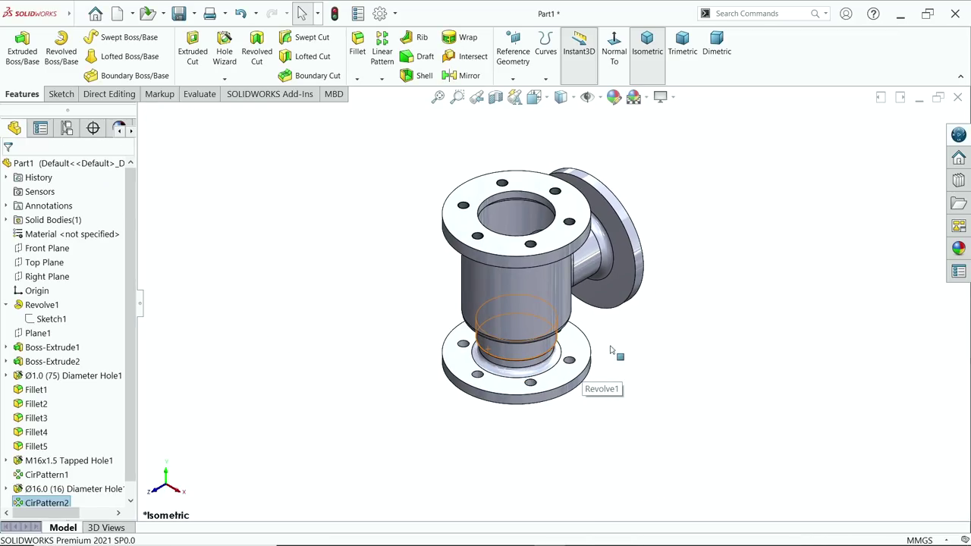
# - Turn the view toward the side flange and pick its face to position the Ø16.0 hole
pyautogui.moveTo(638, 328); pyautogui.dragTo(500, 334, button='middle')
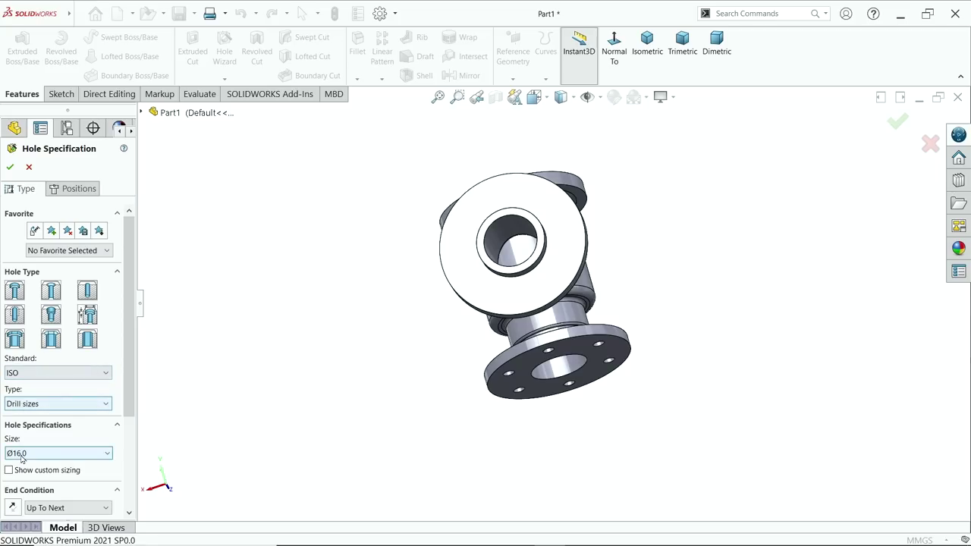
pyautogui.scroll(-3, 130, 387)
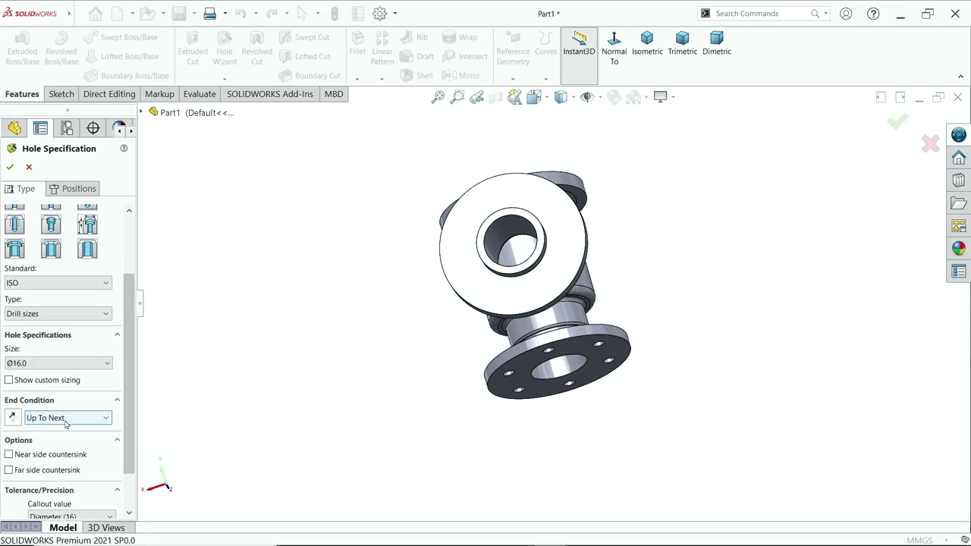
pyautogui.scroll(-2, 126, 432)
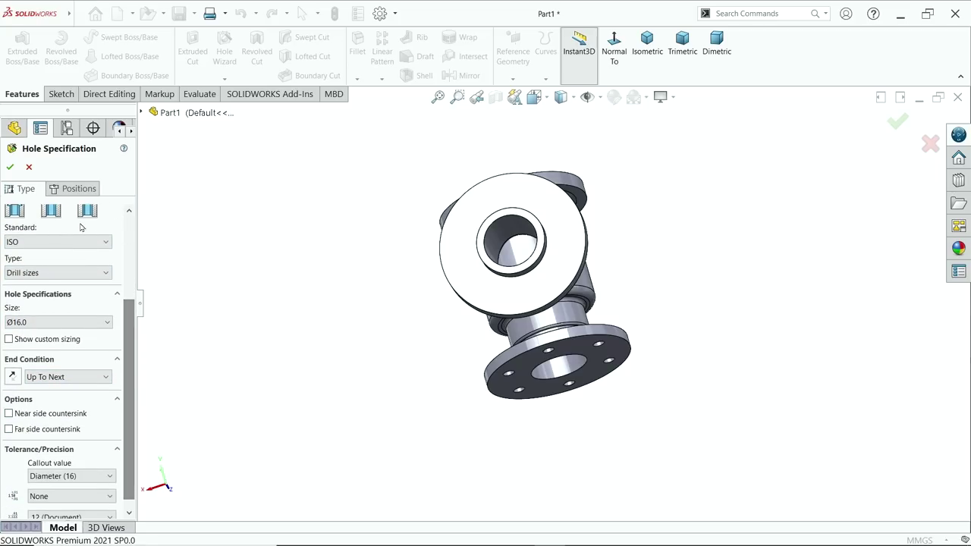
pyautogui.click(78, 189)
pyautogui.click(553, 275)
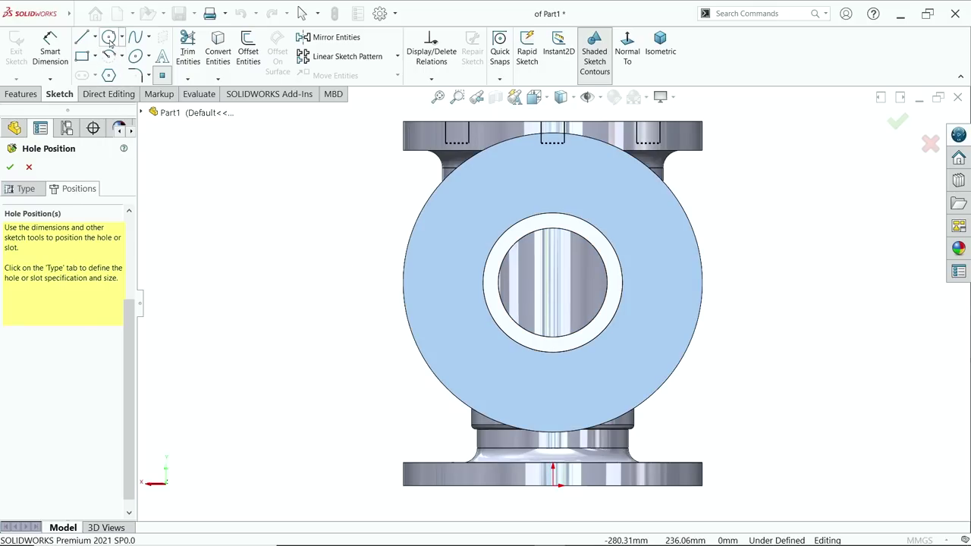
# - Draw a construction circle at the side flange bore centre and dimension it to Ø152
pyautogui.click(108, 36)
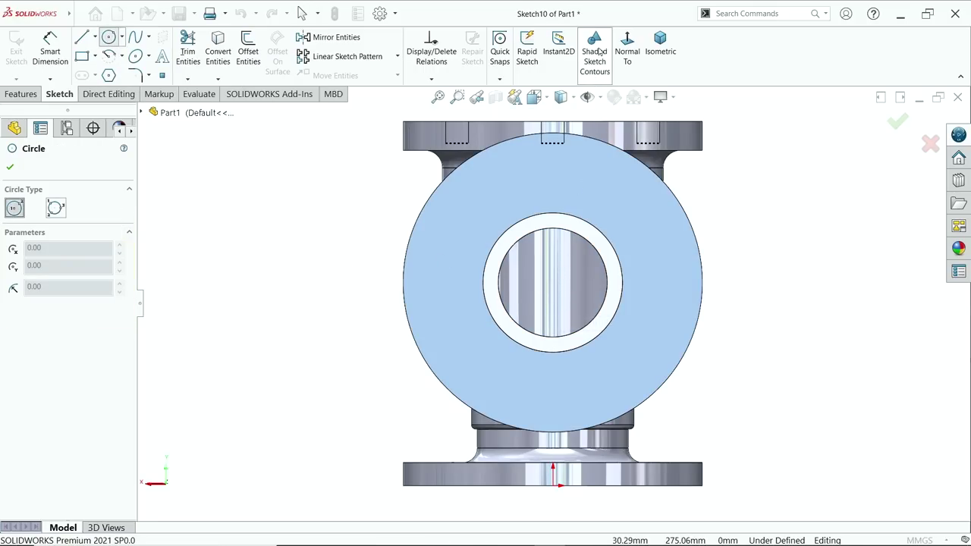
pyautogui.click(595, 72)
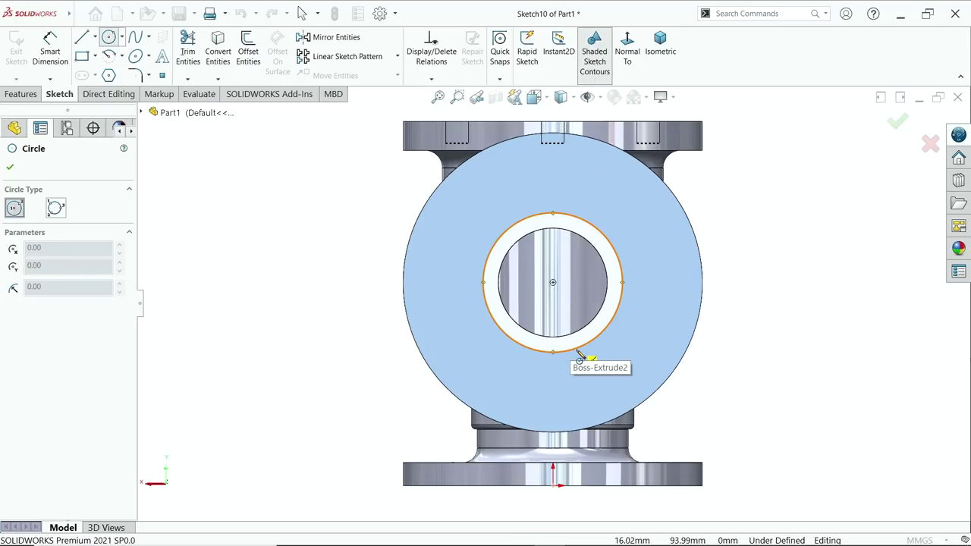
pyautogui.click(552, 282)
pyautogui.click(435, 272)
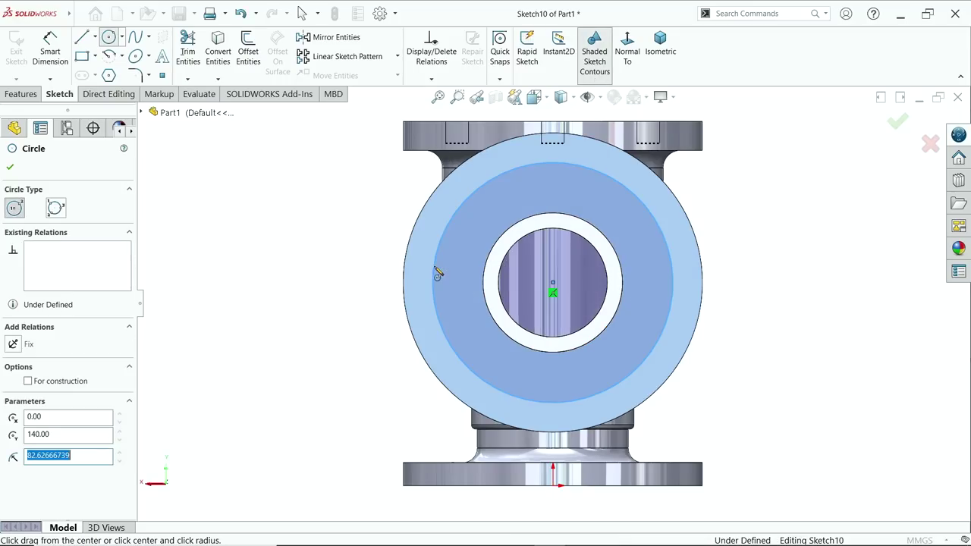
pyautogui.click(594, 70)
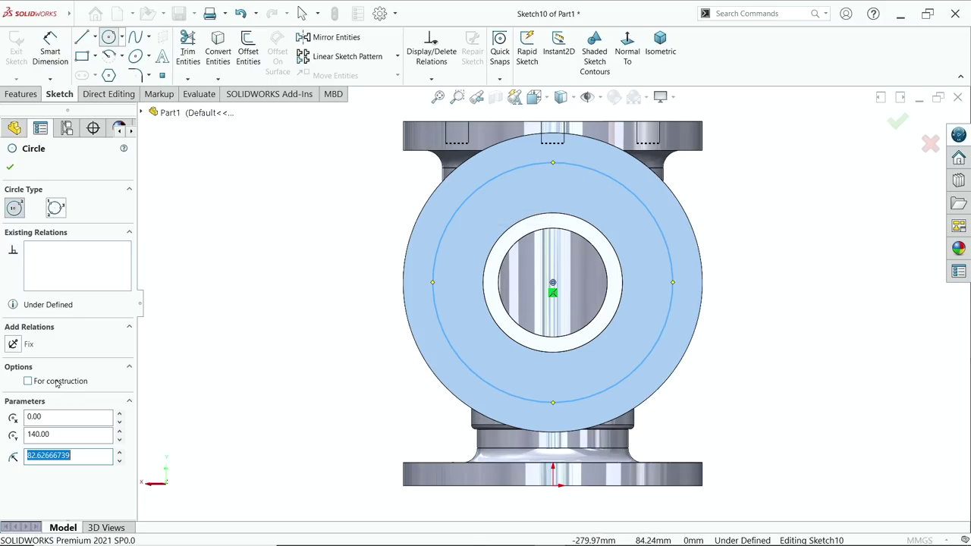
pyautogui.click(27, 380)
pyautogui.click(53, 60)
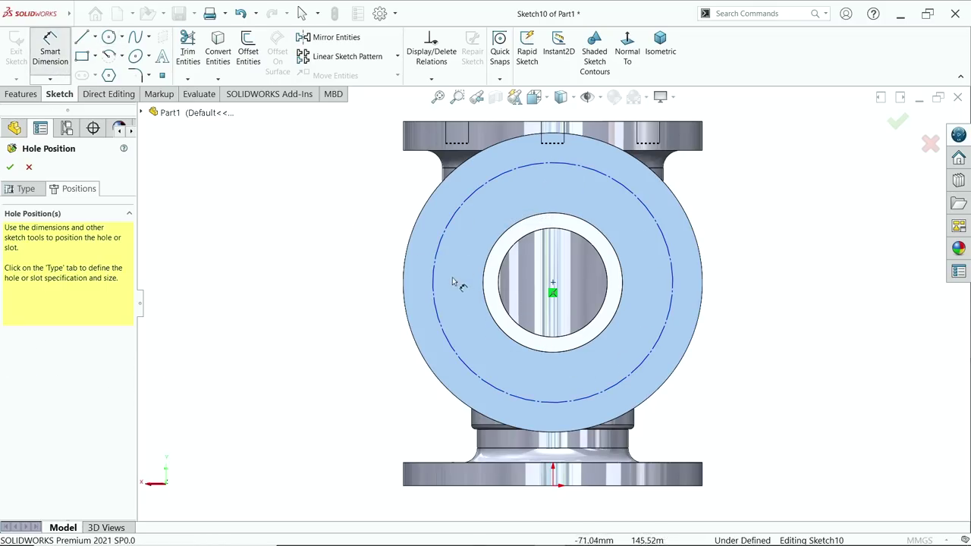
pyautogui.click(434, 282)
pyautogui.click(349, 265)
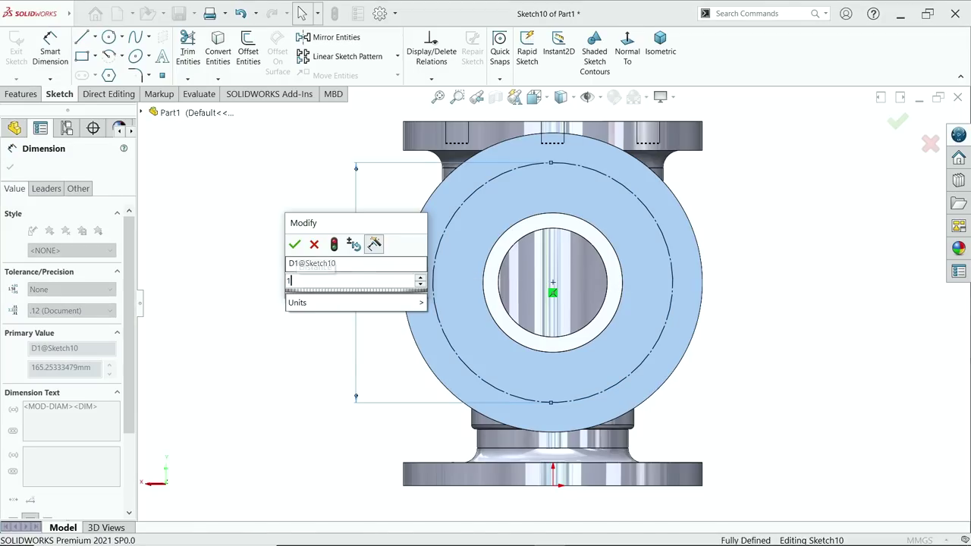
pyautogui.write('152')
pyautogui.press('Return')
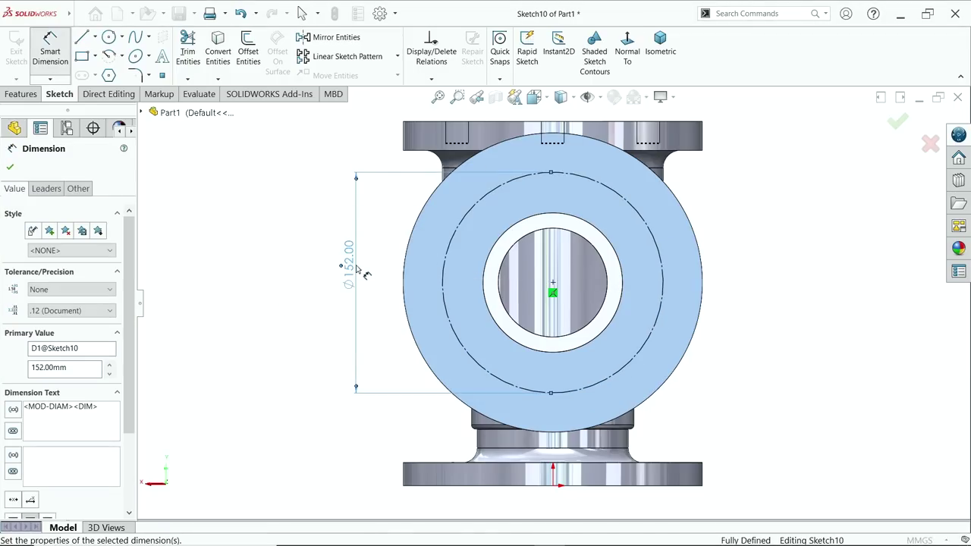
# - Place the hole point on the circle's left quadrant and create the Ø16 hole
pyautogui.click(162, 75)
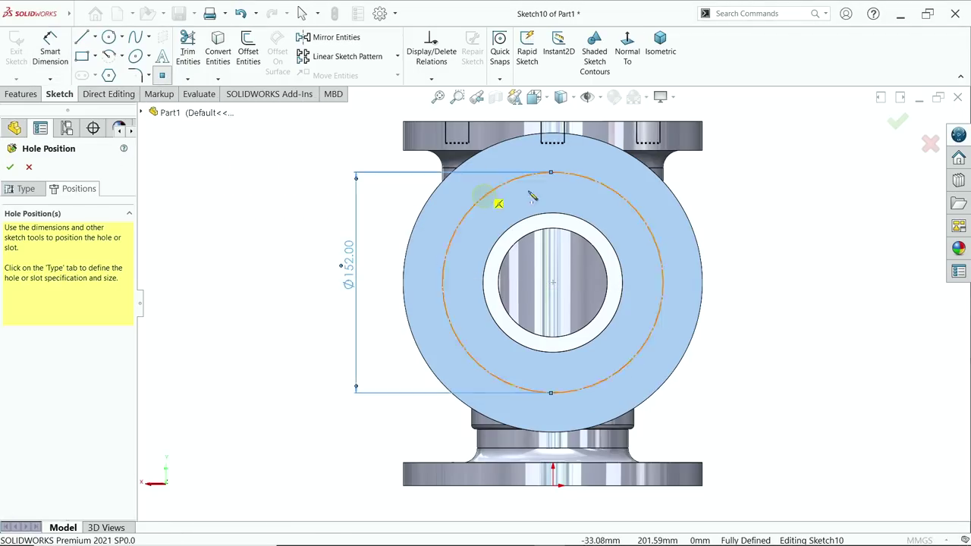
pyautogui.scroll(-3, 577, 194)
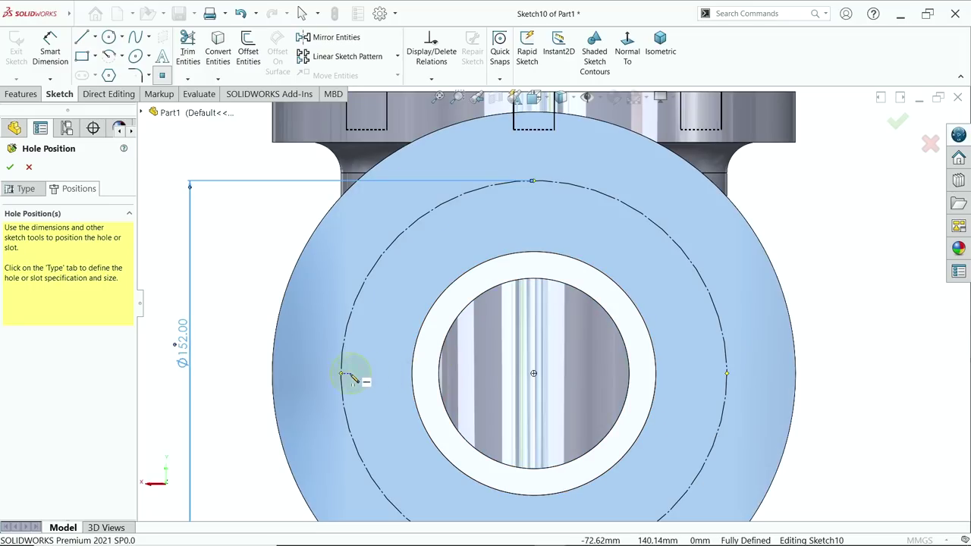
pyautogui.click(341, 374)
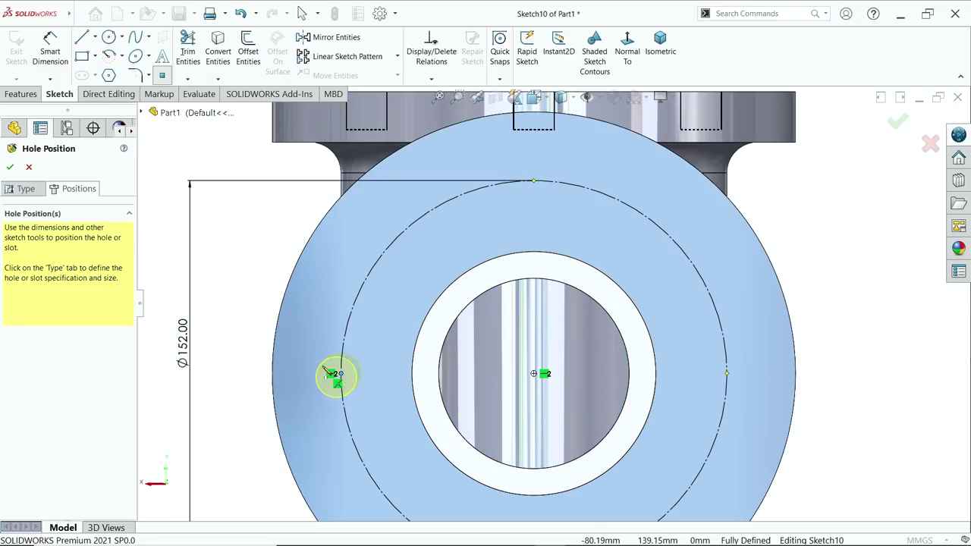
pyautogui.press('f')
pyautogui.moveTo(288, 283); pyautogui.dragTo(405, 350, button='middle')
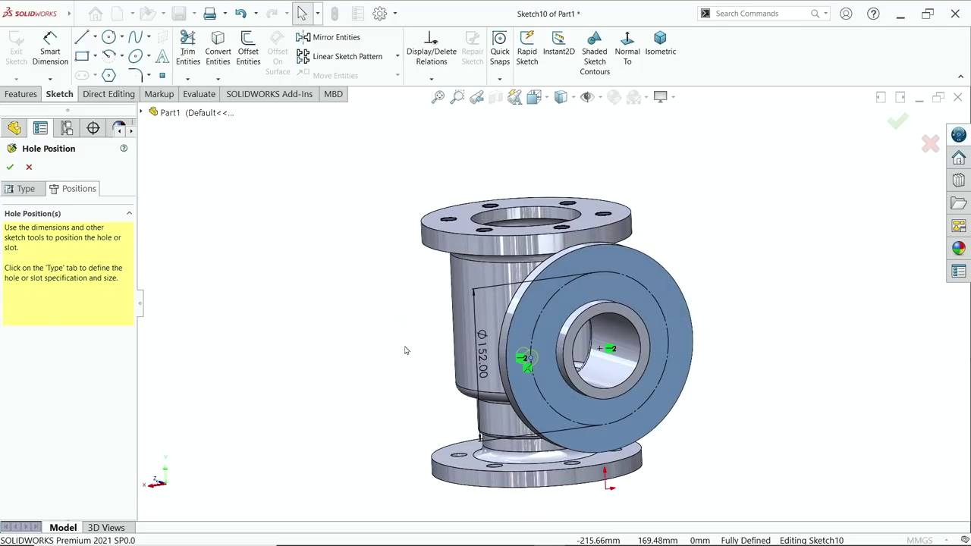
pyautogui.press('Return')
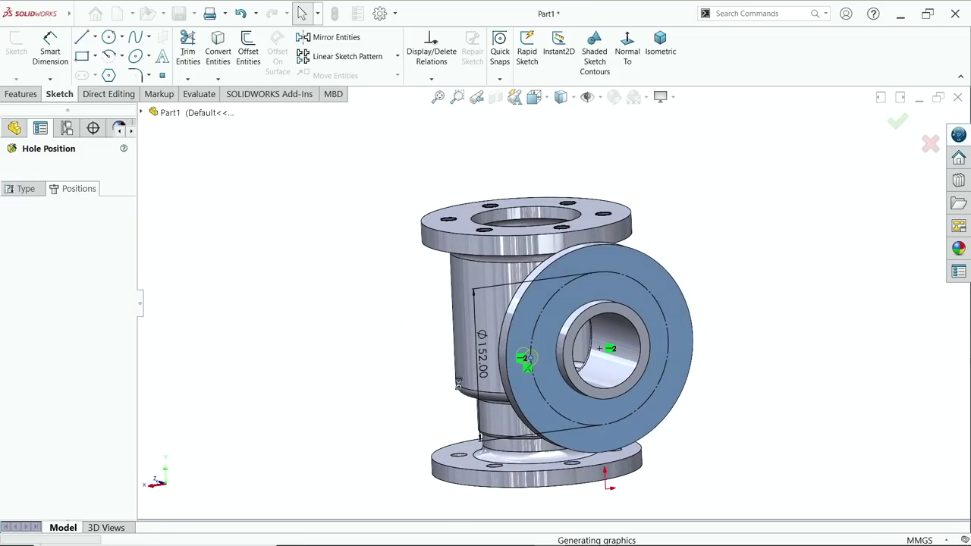
# - Circular-pattern the Ø16.0 hole six times, equally spaced, about the side flange bore edge
pyautogui.press('f')
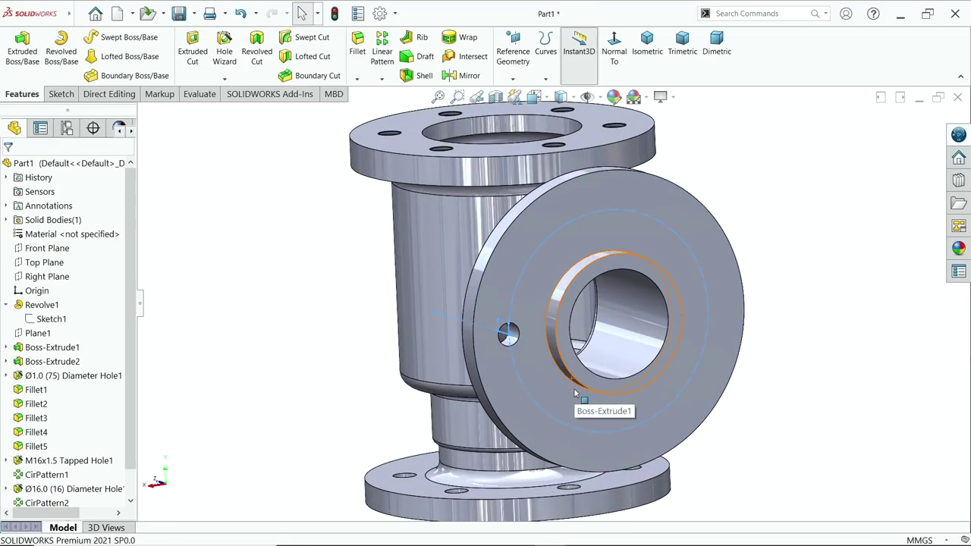
pyautogui.click(382, 78)
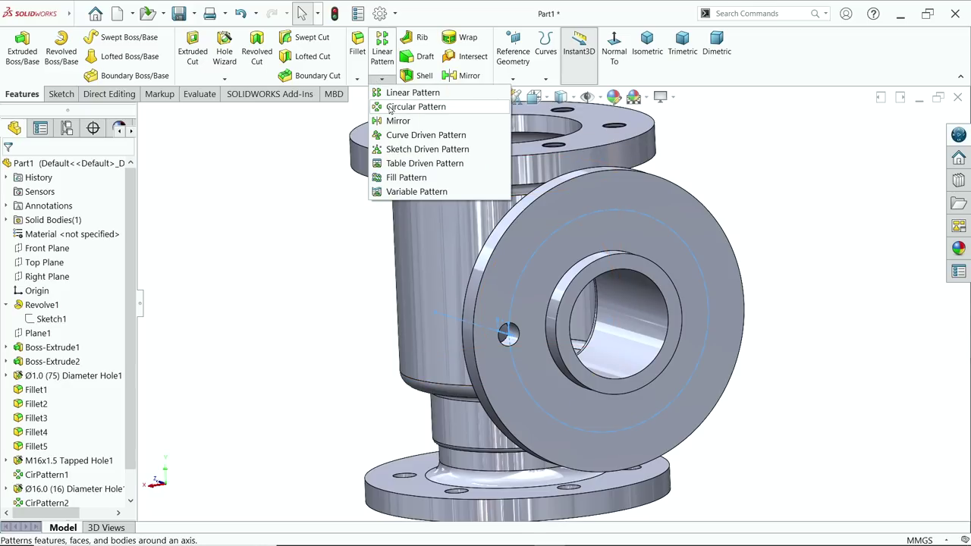
pyautogui.click(389, 106)
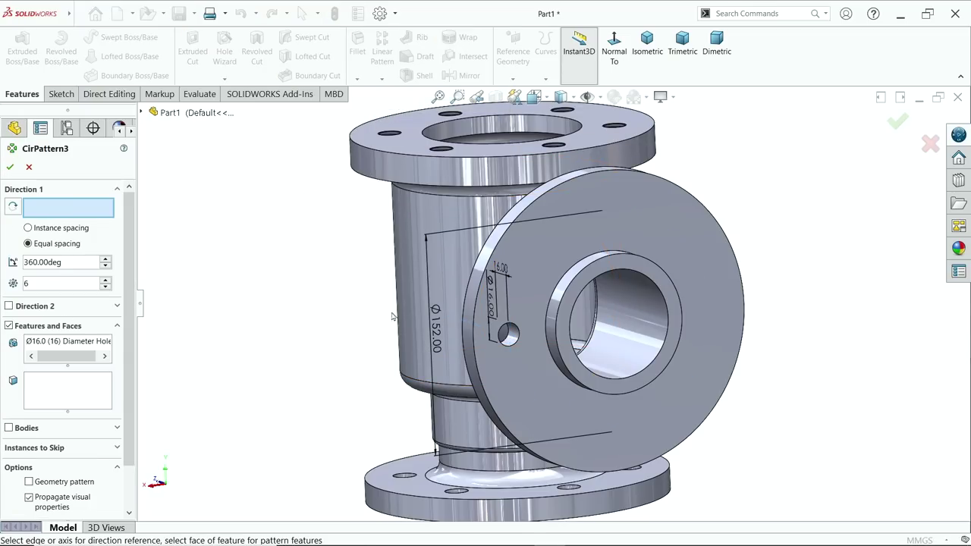
pyautogui.click(651, 363)
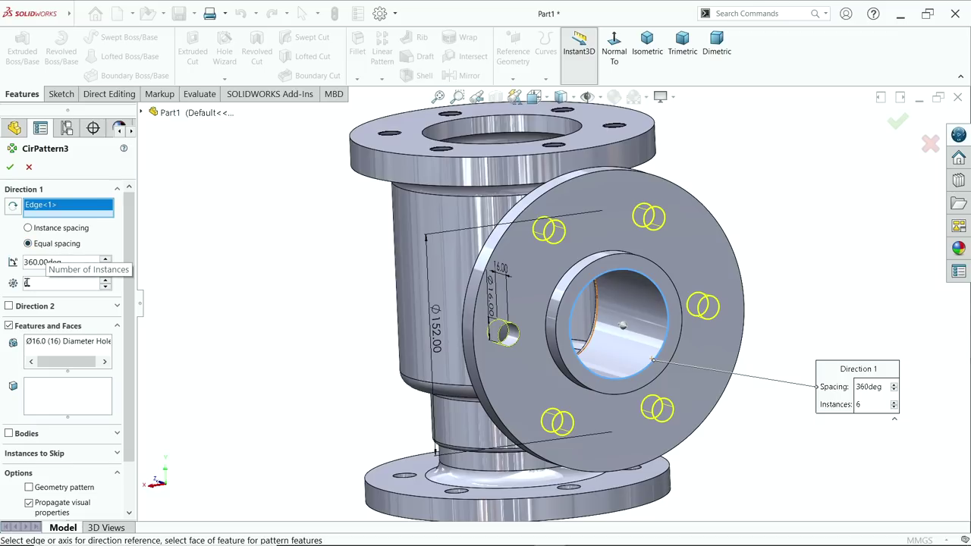
pyautogui.click(57, 342)
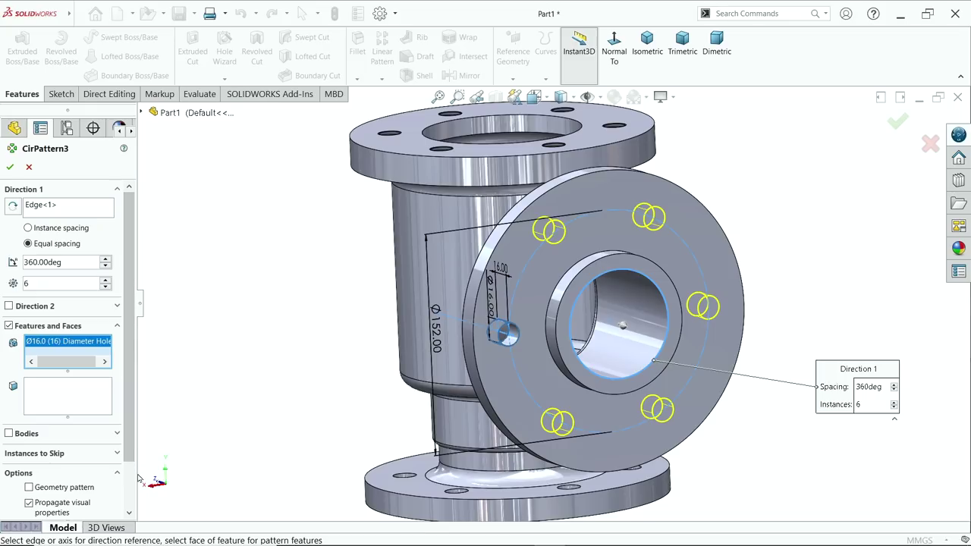
pyautogui.moveTo(128, 471); pyautogui.dragTo(127, 471)
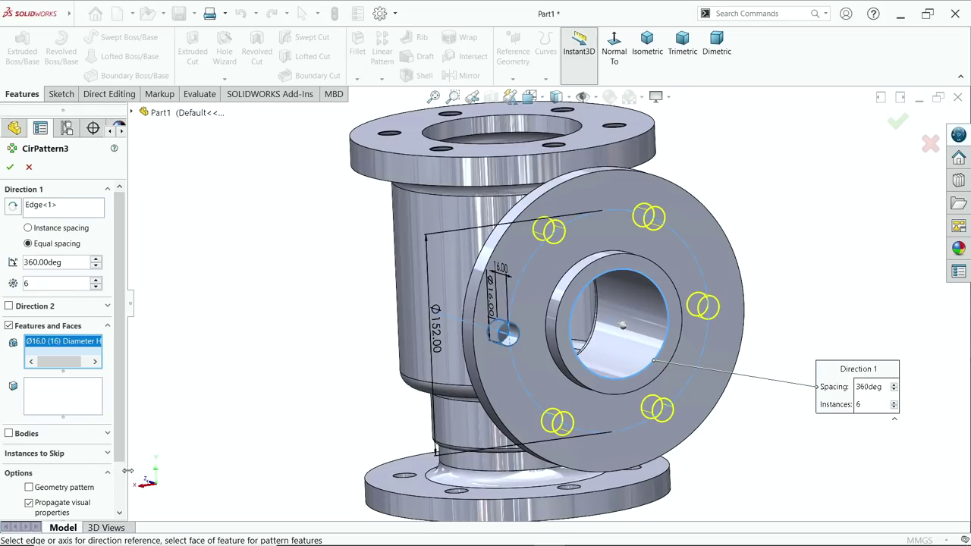
pyautogui.click(10, 168)
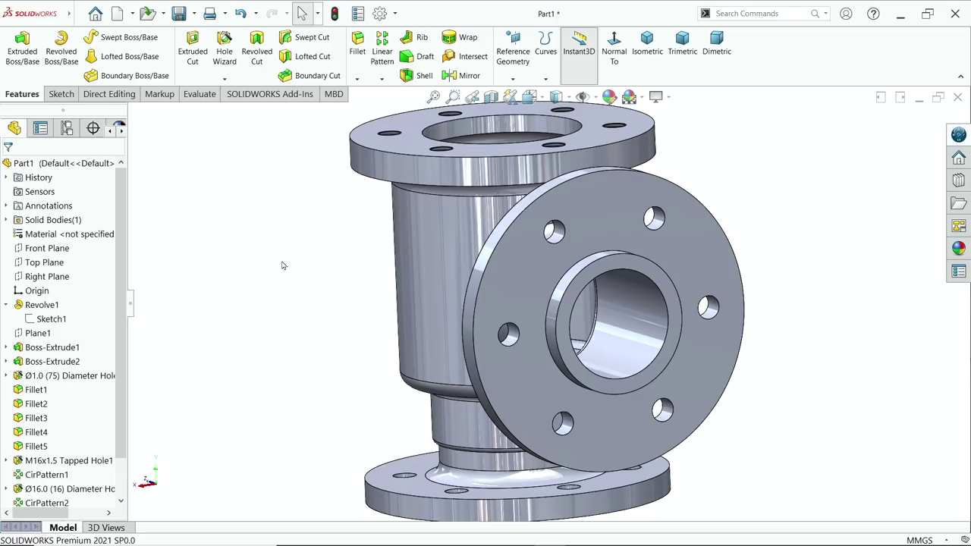
# - Start a new sketch on the Right Plane after orbiting to view the flanges
pyautogui.moveTo(281, 265); pyautogui.dragTo(493, 178, button='middle')
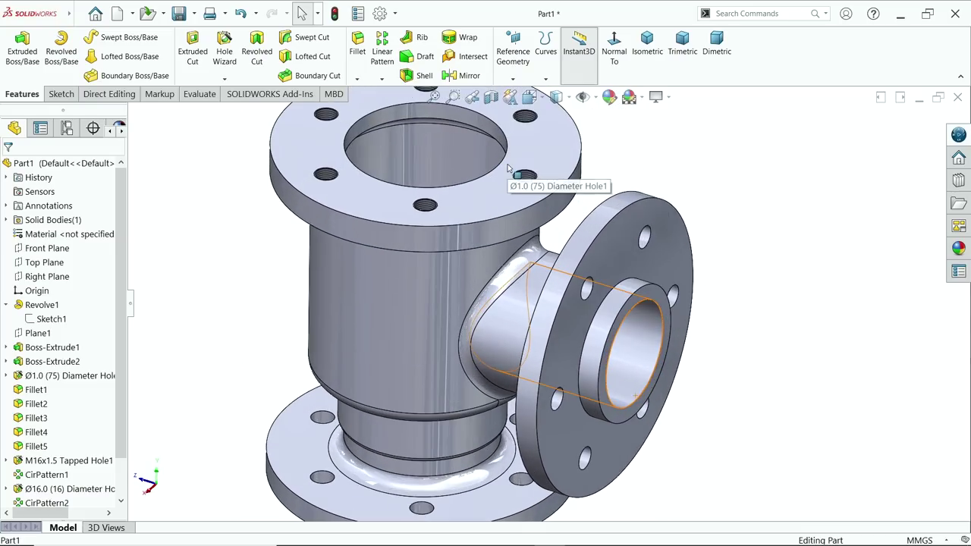
pyautogui.moveTo(592, 206); pyautogui.dragTo(563, 217, button='middle')
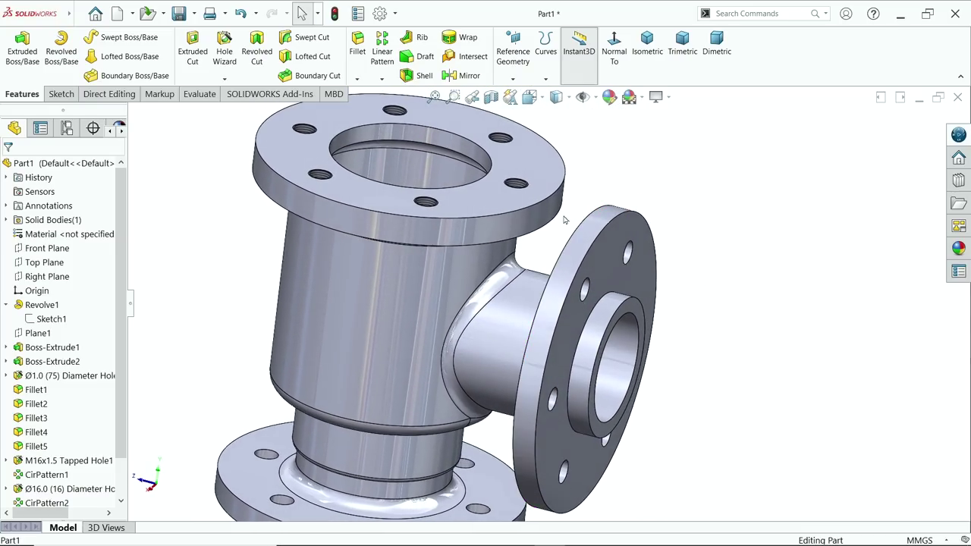
pyautogui.click(51, 252)
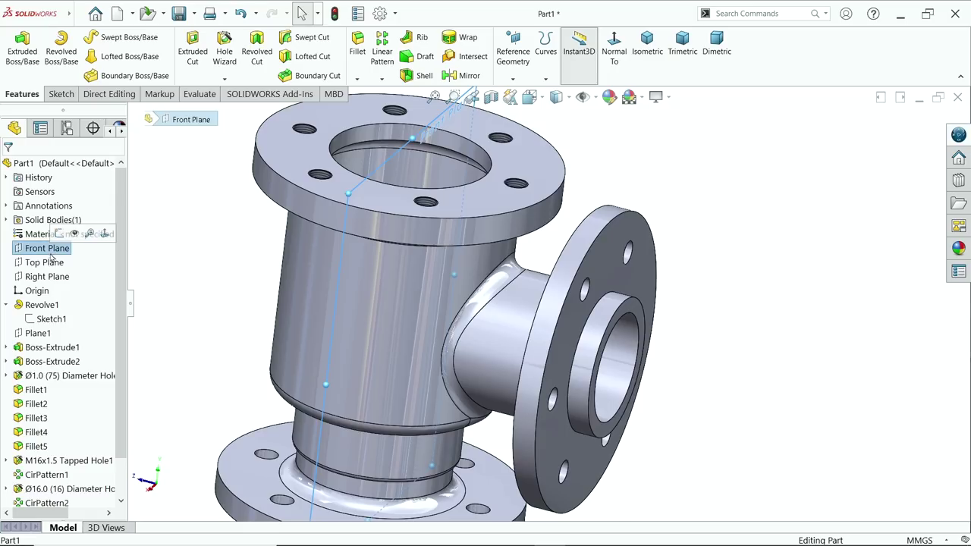
pyautogui.click(61, 277)
pyautogui.click(64, 264)
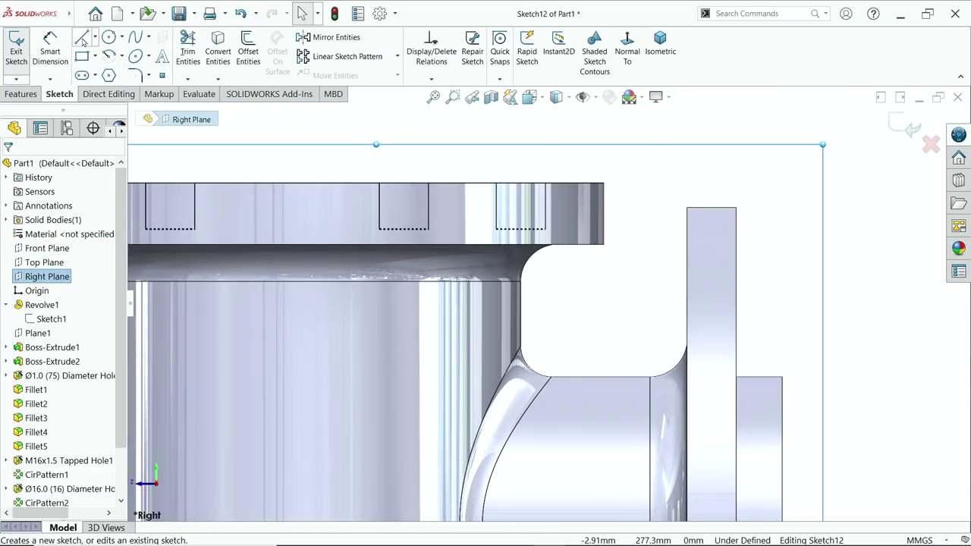
# - Draw the curved rib profile: a horizontal segment, a tangent arc to the top flange, and a short line
pyautogui.click(82, 37)
pyautogui.scroll(-2, 668, 249)
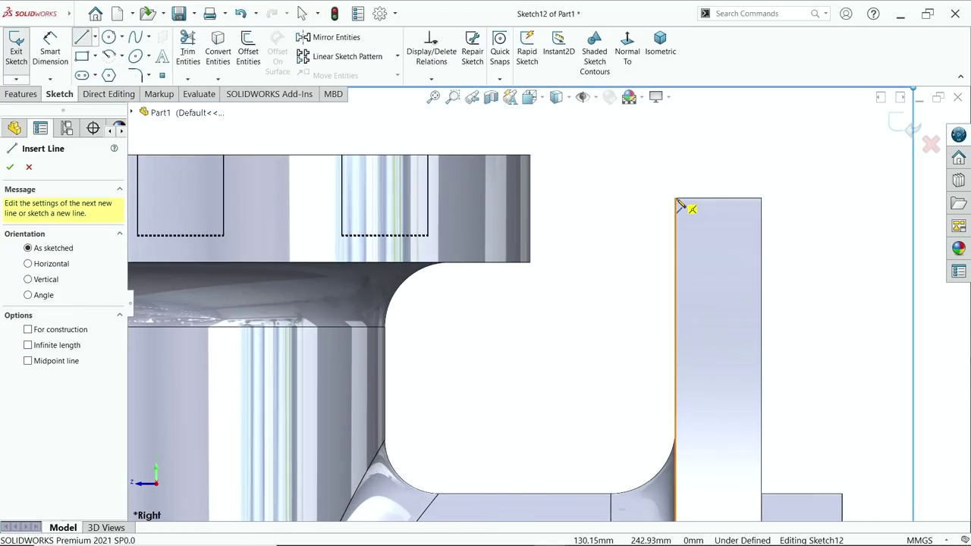
pyautogui.click(676, 199)
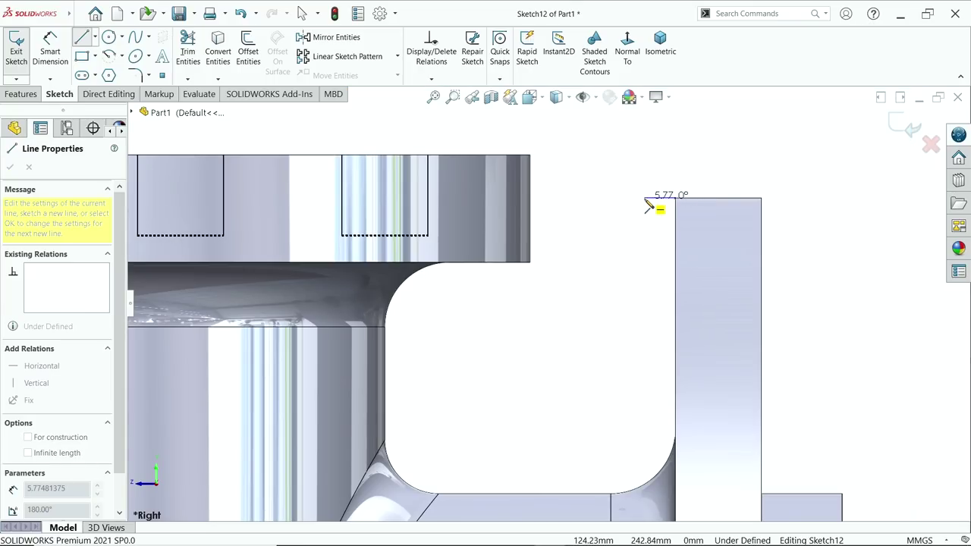
pyautogui.click(631, 198)
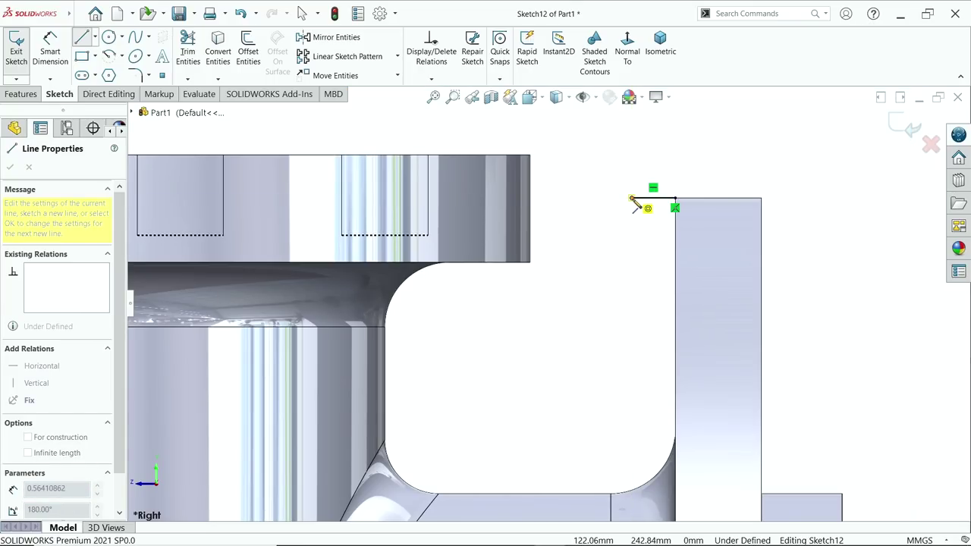
pyautogui.click(530, 157)
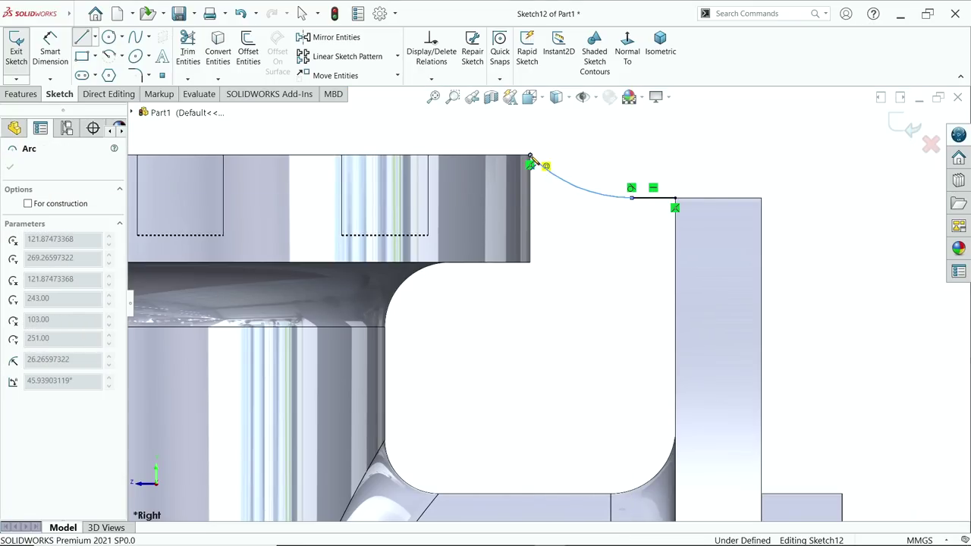
pyautogui.click(493, 157)
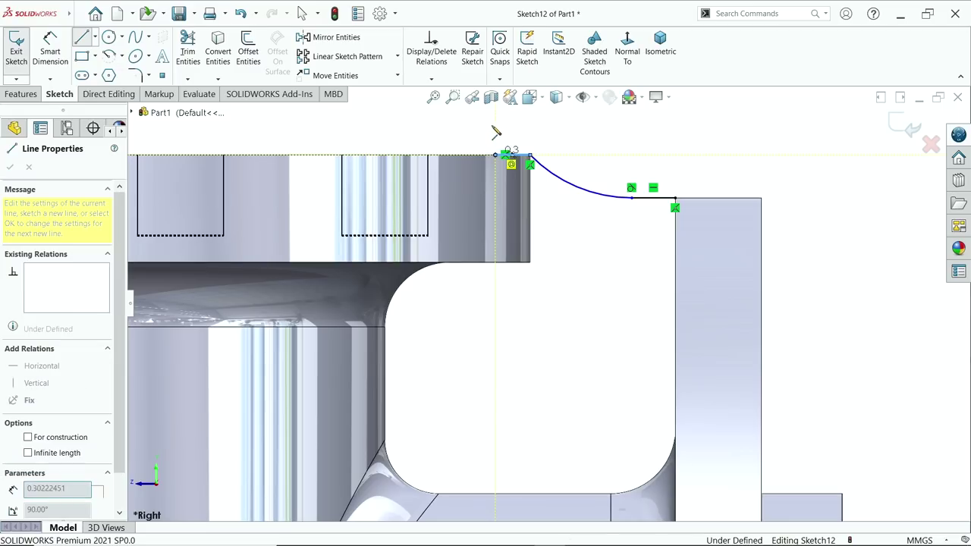
pyautogui.rightClick(494, 130)
pyautogui.click(516, 134)
# - Add a short vertical line at the side flange's corner endpoint
pyautogui.scroll(-2, 565, 163)
pyautogui.scroll(-1, 565, 163)
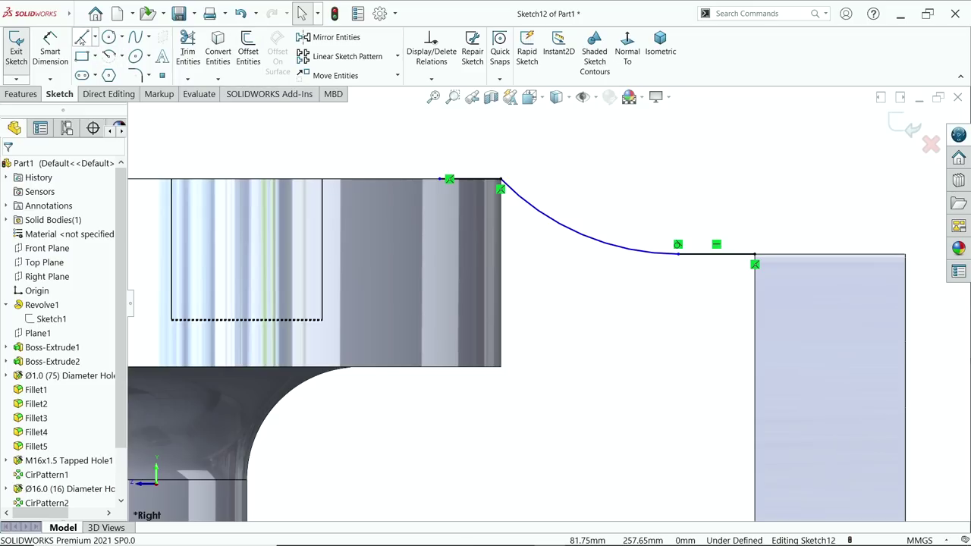
pyautogui.click(82, 39)
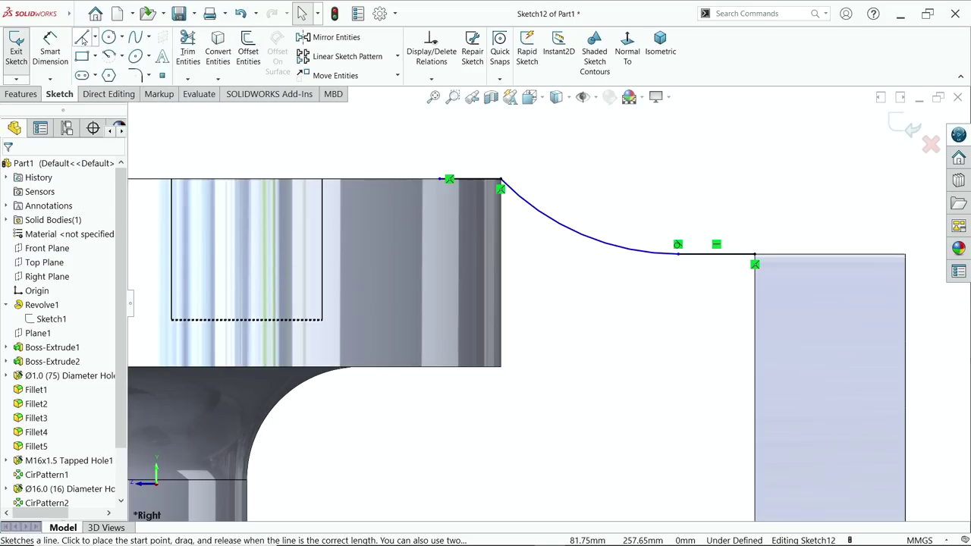
pyautogui.click(755, 259)
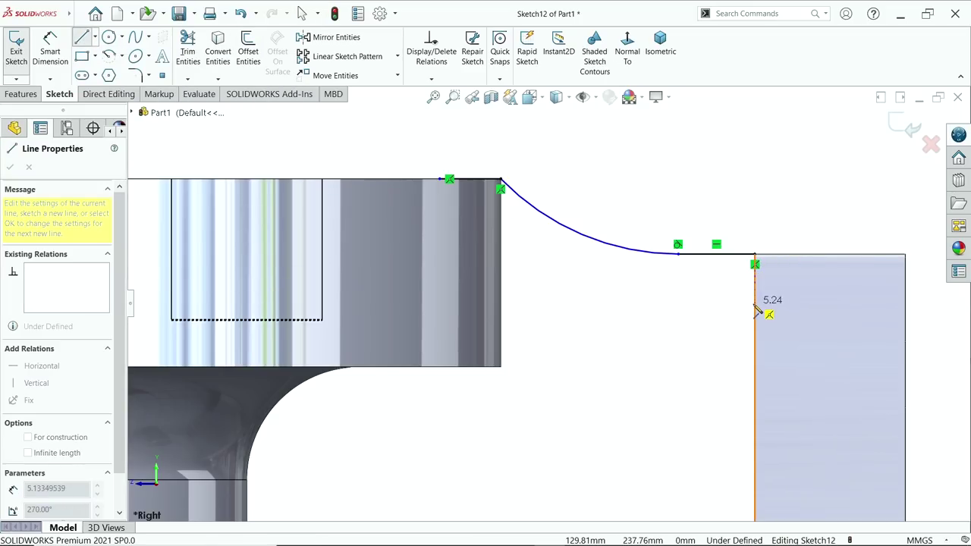
pyautogui.rightClick(783, 168)
pyautogui.click(807, 215)
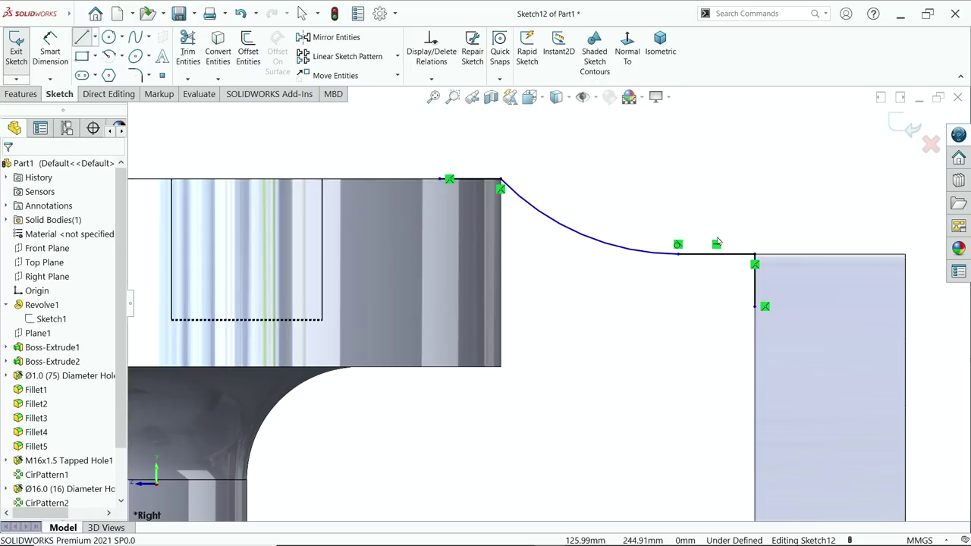
pyautogui.scroll(5, 550, 302)
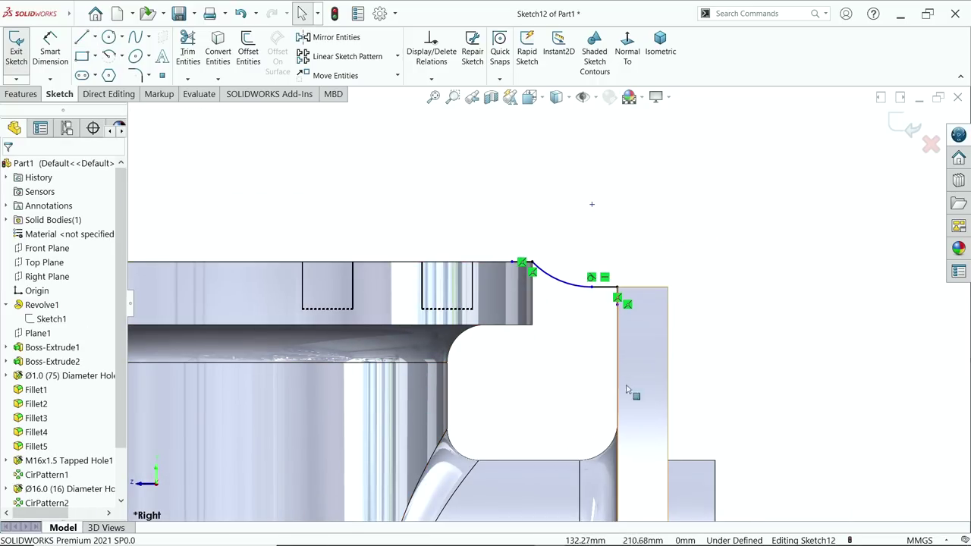
pyautogui.scroll(-2, 543, 265)
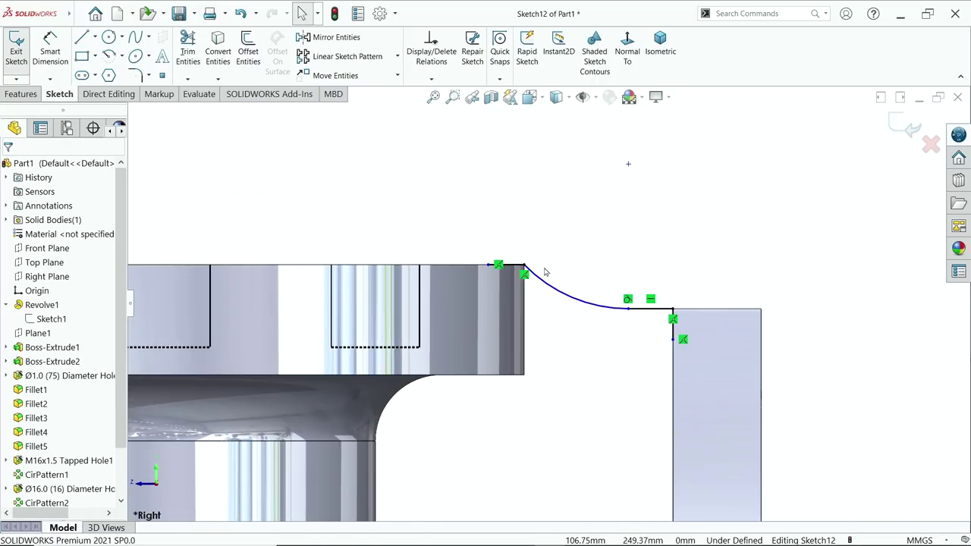
# - Dimension the rib profile's arc to a 30 mm radius
pyautogui.click(49, 51)
pyautogui.click(561, 296)
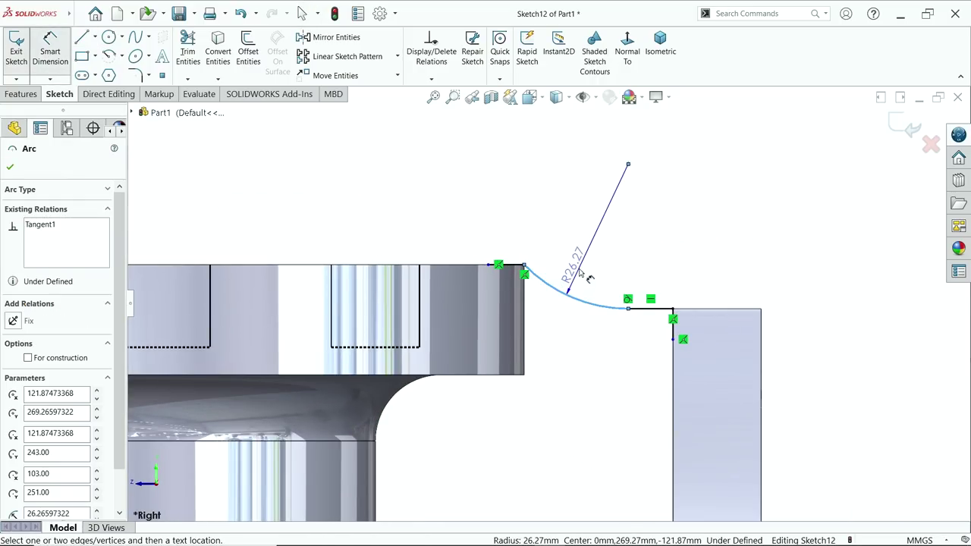
pyautogui.click(628, 164)
pyautogui.write('30')
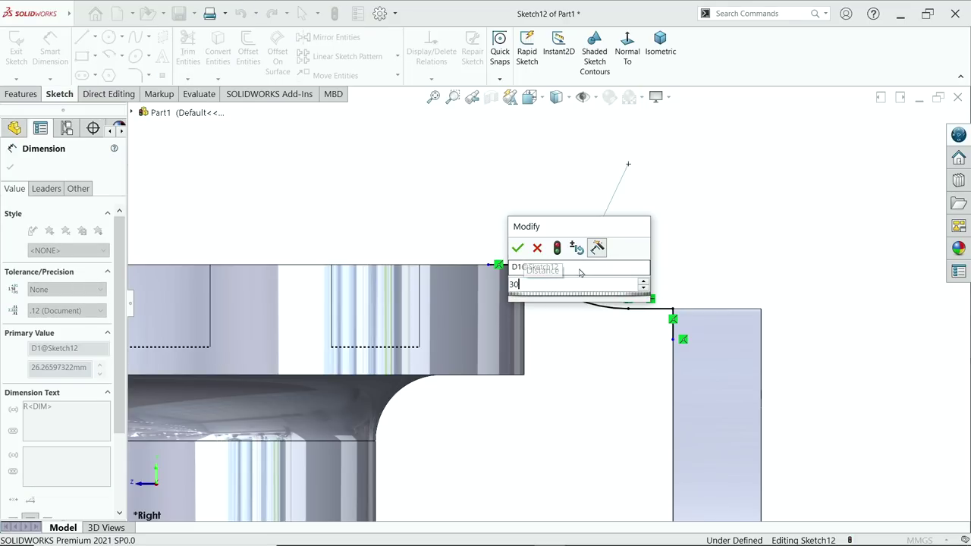
pyautogui.press('Return')
pyautogui.scroll(-3, 550, 268)
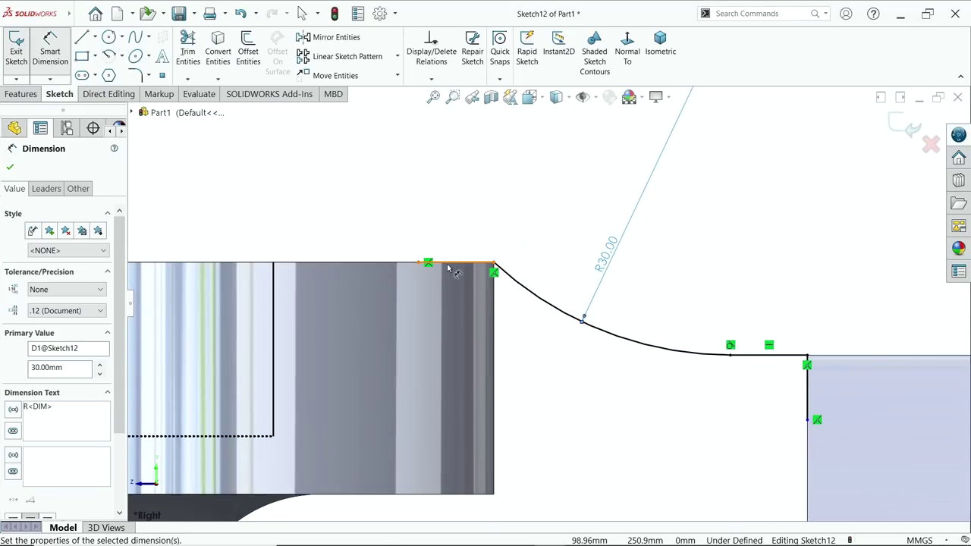
# - Set the top line to 6.5 mm and the vertical line to 6 mm
pyautogui.click(447, 263)
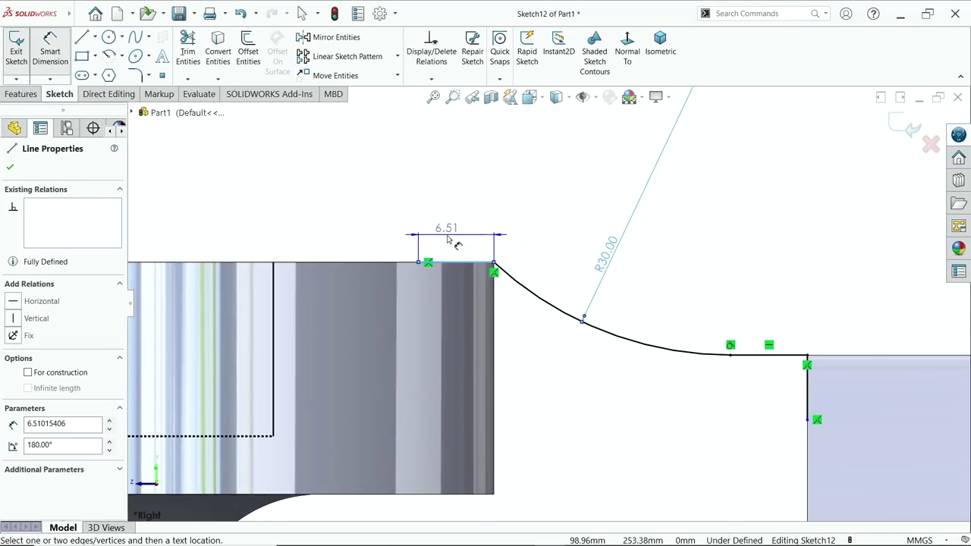
pyautogui.click(447, 235)
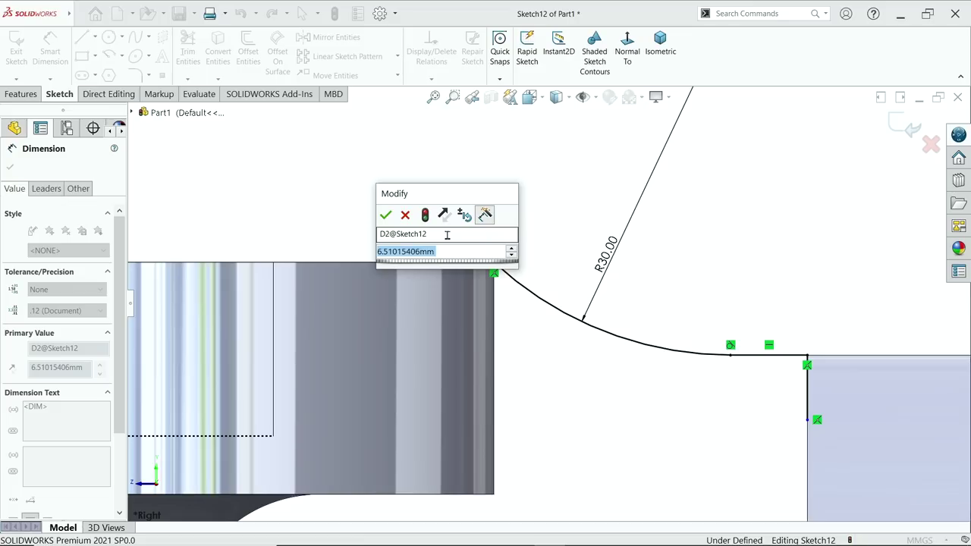
pyautogui.write('6.5')
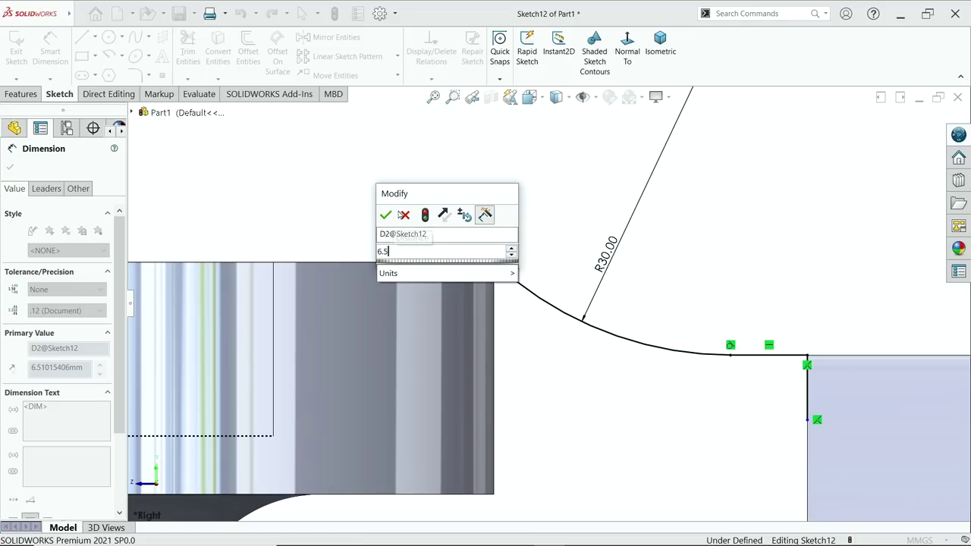
pyautogui.press('Return')
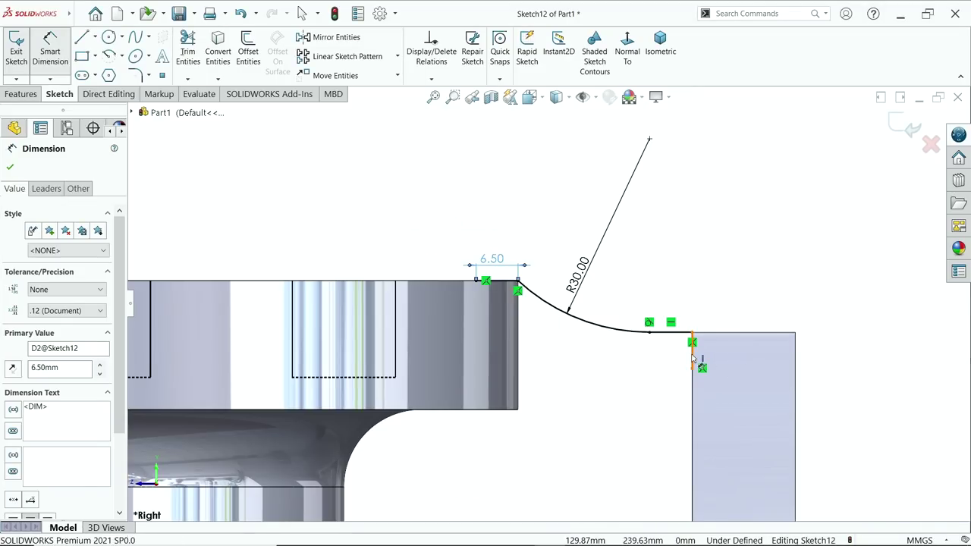
pyautogui.click(692, 358)
pyautogui.click(735, 353)
pyautogui.write('6')
pyautogui.press('Return')
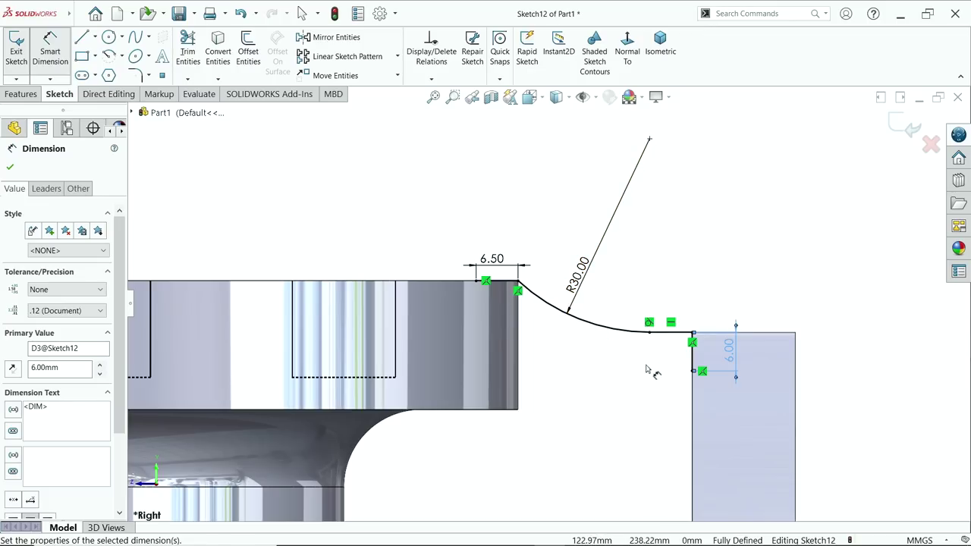
# - Create Rib1 from Sketch12 with a 6 mm thickness spanning the flanges
pyautogui.click(23, 94)
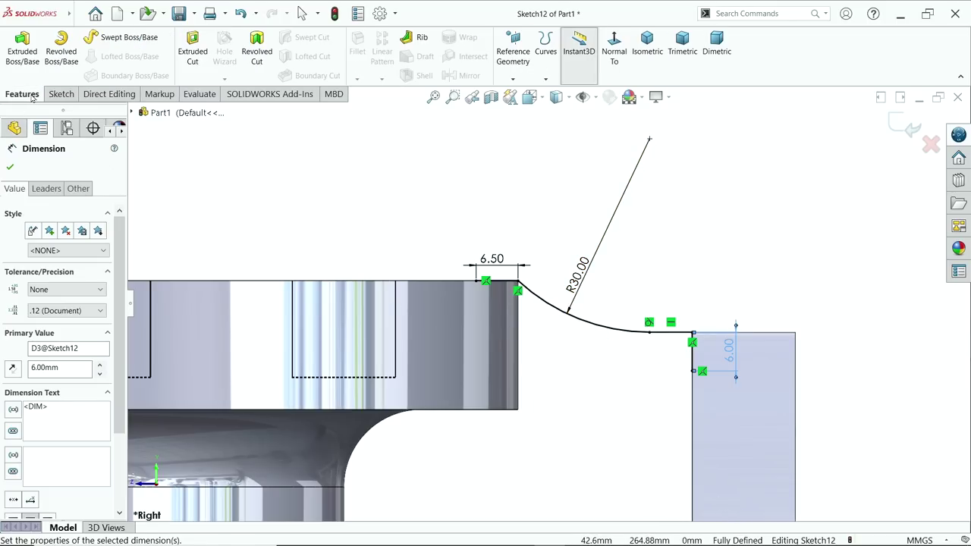
pyautogui.click(422, 40)
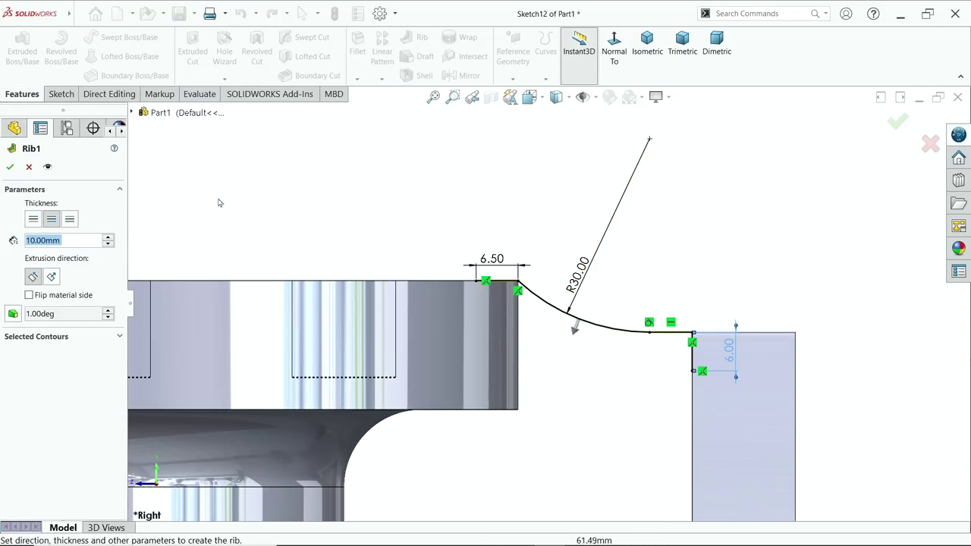
pyautogui.write('6')
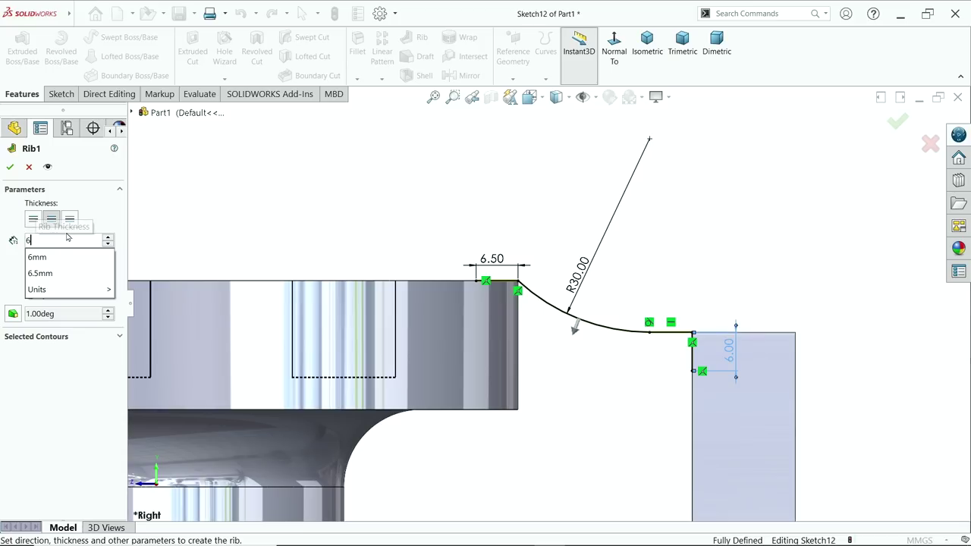
pyautogui.press('Return')
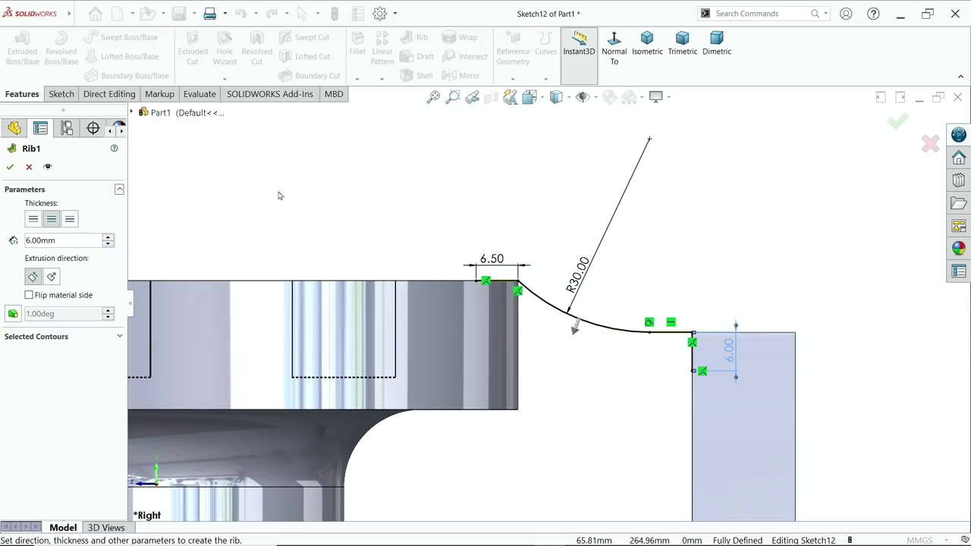
pyautogui.moveTo(277, 195); pyautogui.dragTo(499, 217, button='middle')
pyautogui.scroll(8, 557, 292)
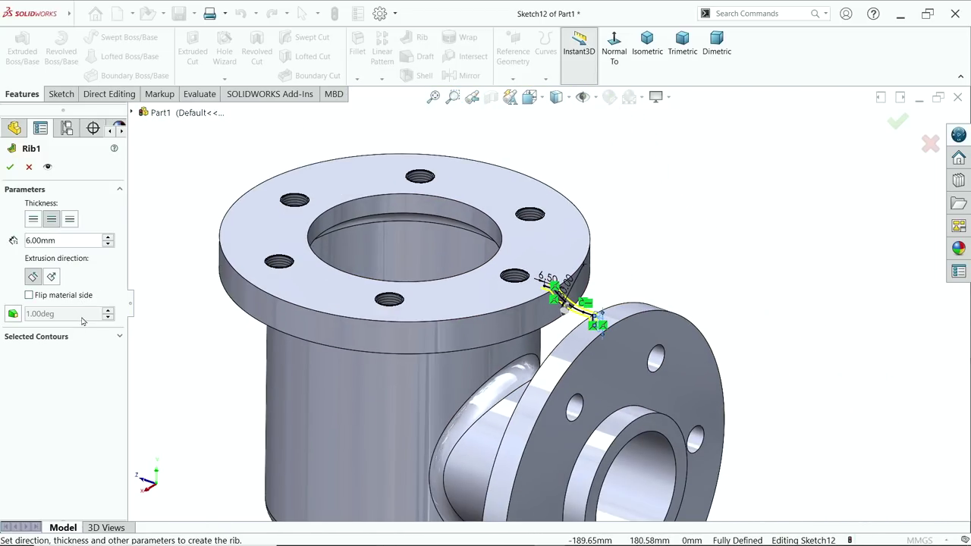
pyautogui.scroll(-5, 560, 321)
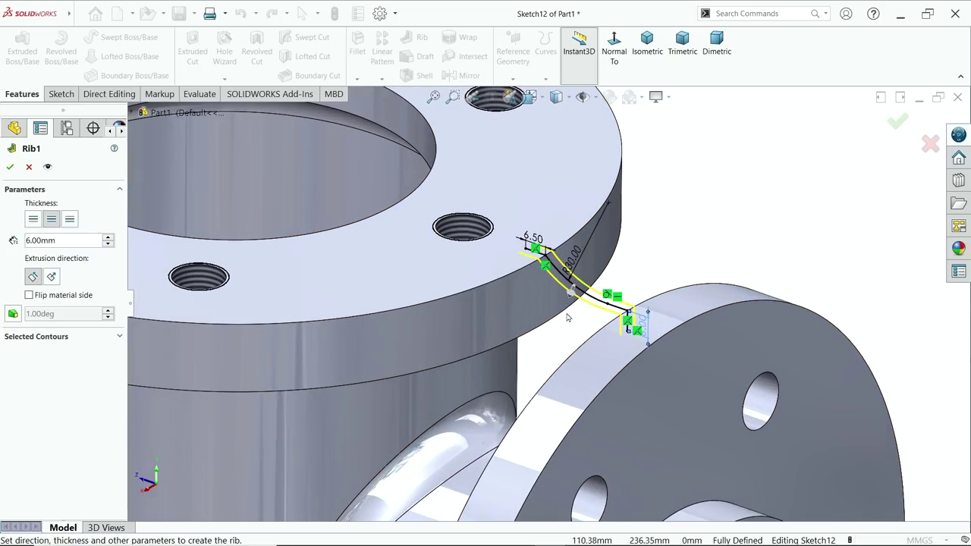
pyautogui.click(9, 168)
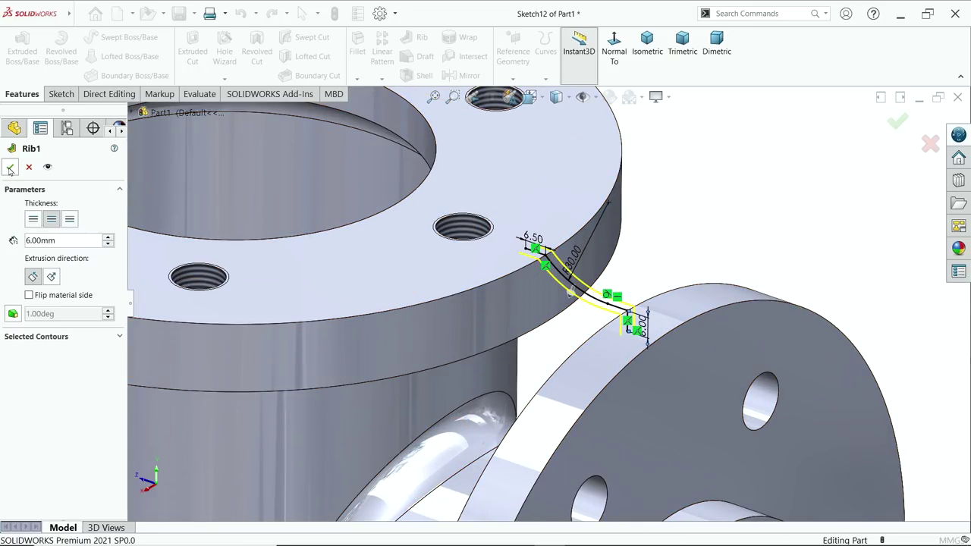
# - Change Rib1's thickness dimension from 6 mm to 12 mm and rebuild the part
pyautogui.press('f')
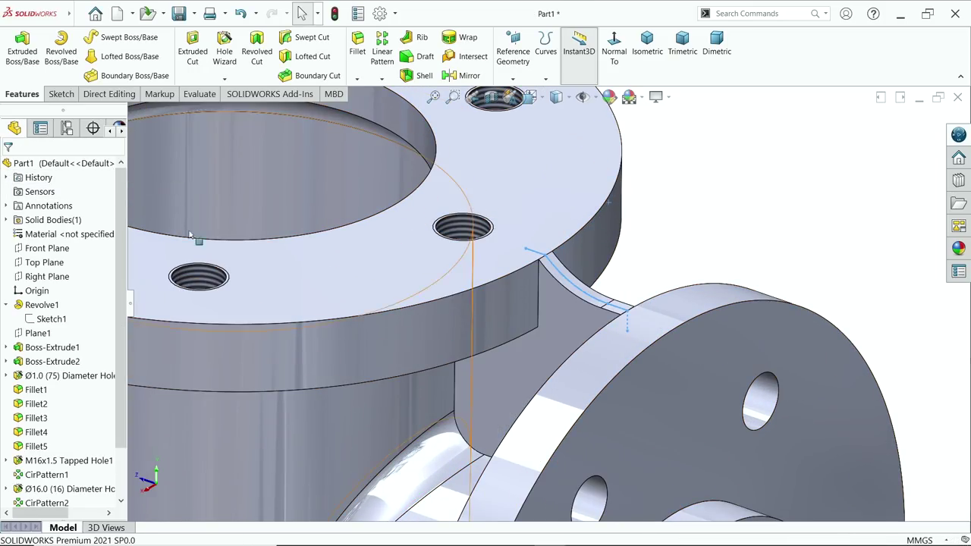
pyautogui.moveTo(726, 241); pyautogui.dragTo(706, 266, button='middle')
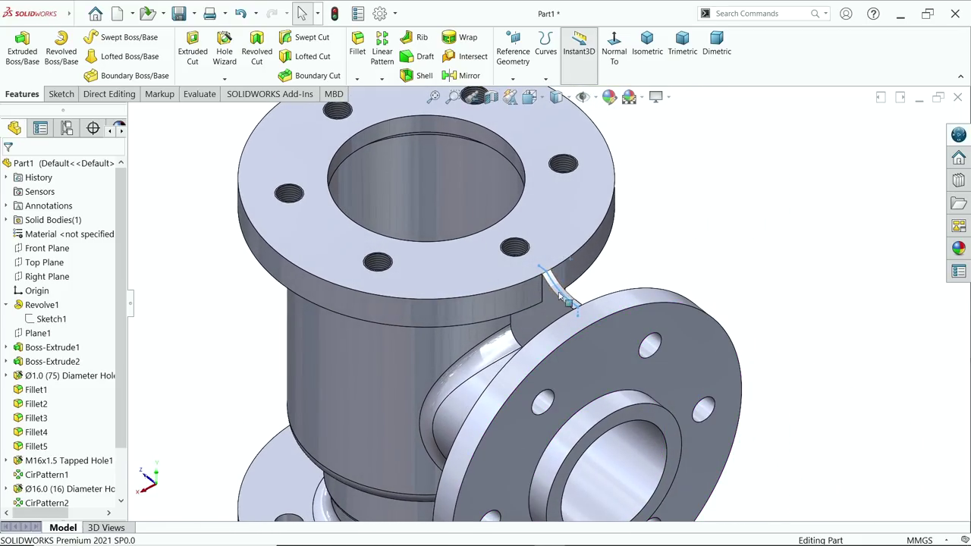
pyautogui.scroll(-3, 567, 302)
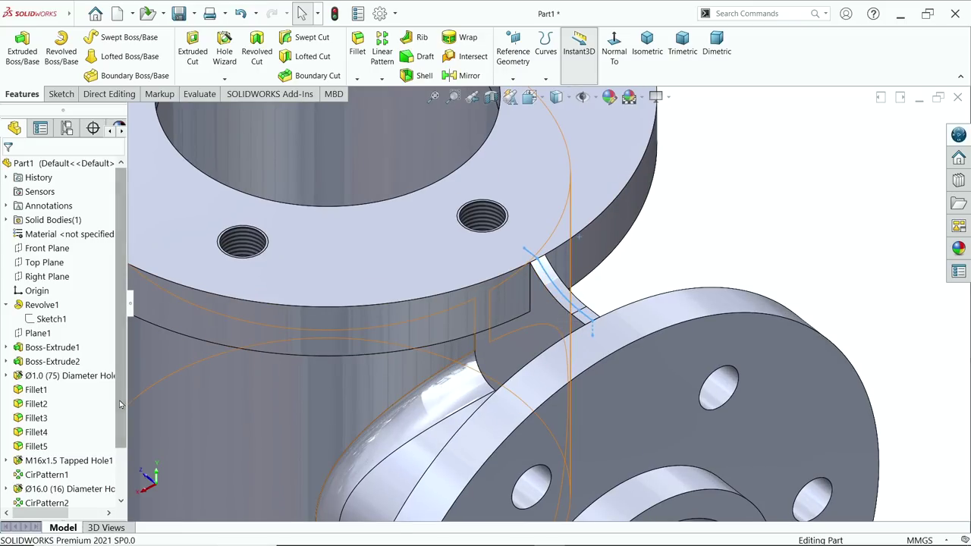
pyautogui.scroll(-2, 120, 404)
pyautogui.click(19, 490)
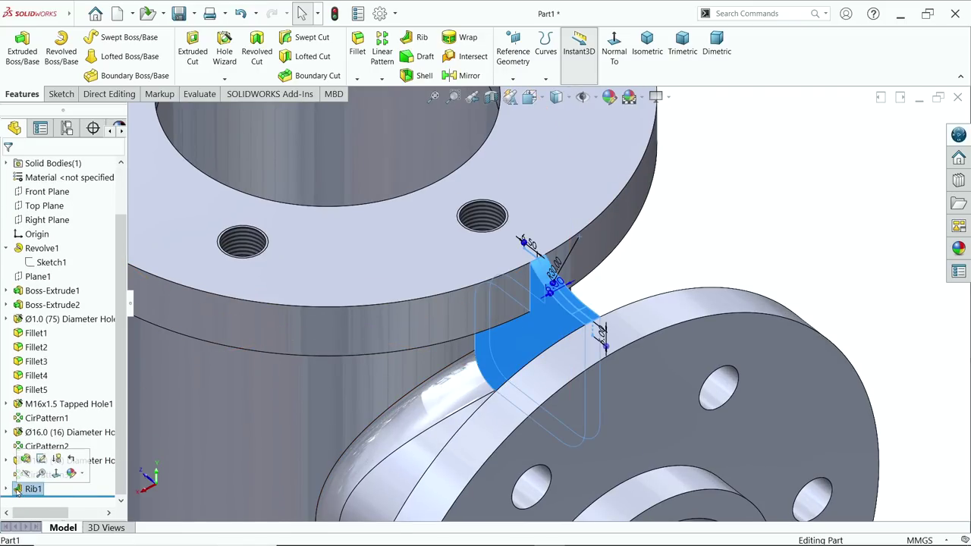
pyautogui.click(61, 464)
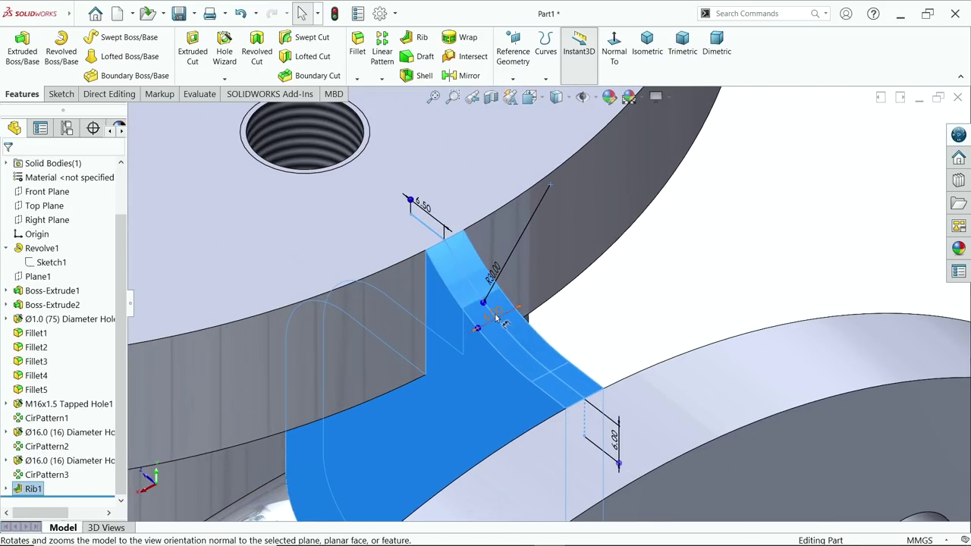
pyautogui.click(497, 317)
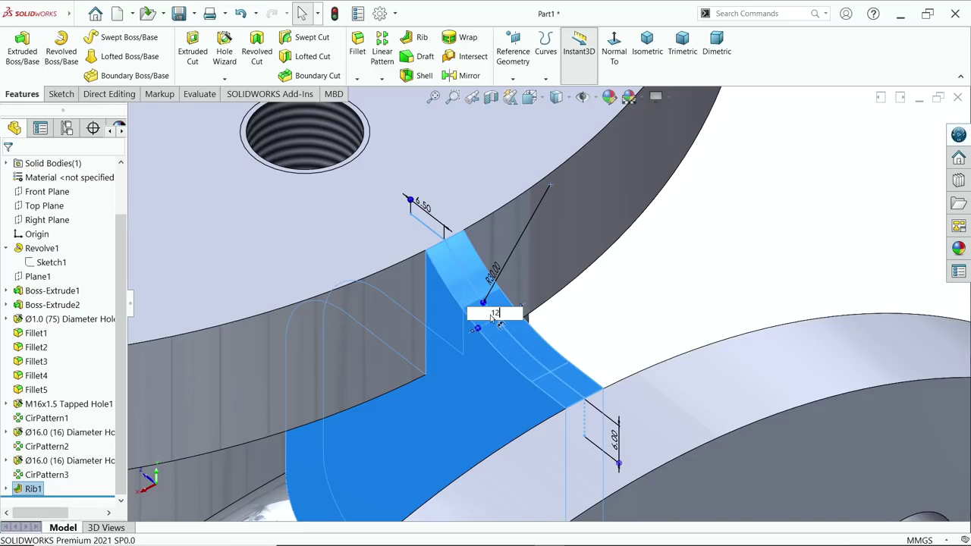
pyautogui.write('12')
pyautogui.press('Return')
pyautogui.hotkey('ctrl', 'shift', 'z')
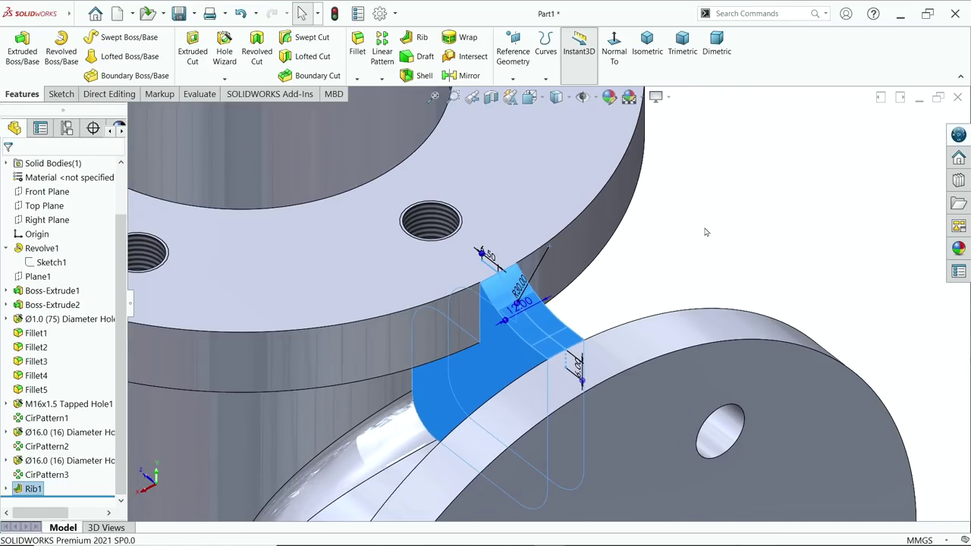
pyautogui.click(603, 311)
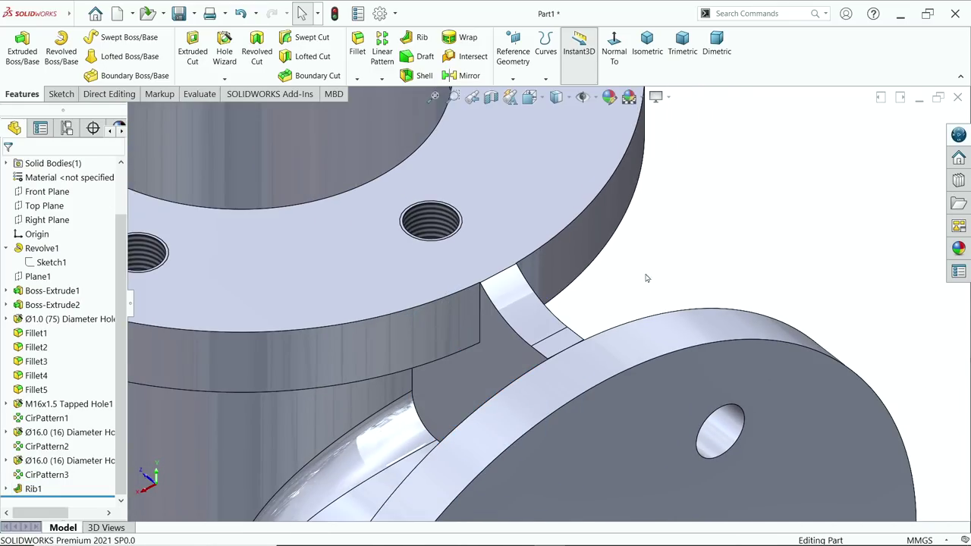
pyautogui.scroll(10, 646, 277)
pyautogui.moveTo(637, 282); pyautogui.dragTo(627, 284, button='middle')
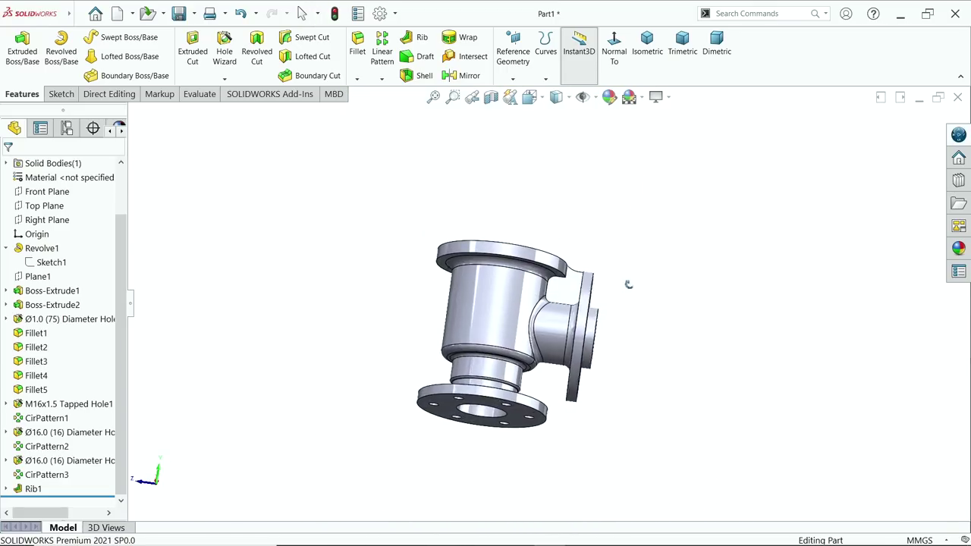
# - On the Right Plane, sketch a line, tangent arc and short vertical line from lower to side flange
pyautogui.click(54, 221)
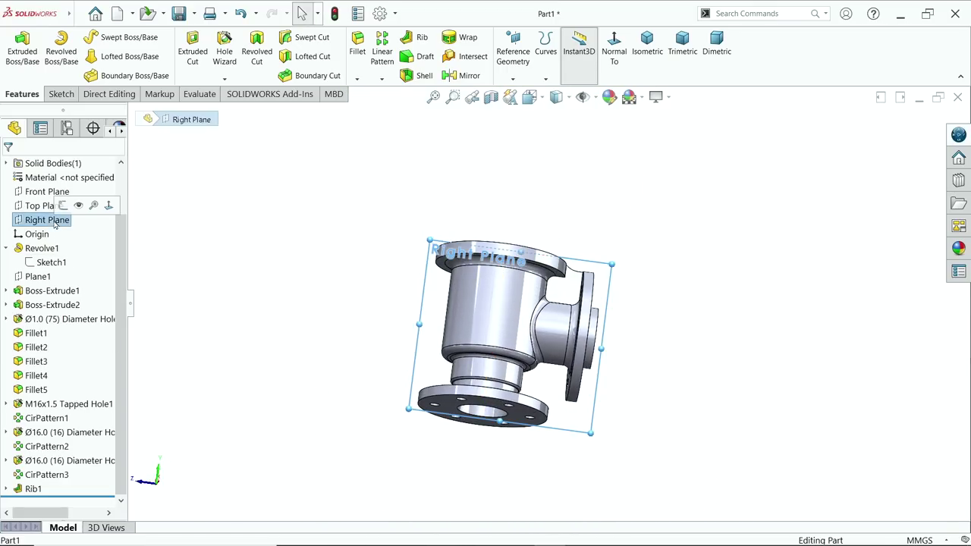
pyautogui.click(63, 205)
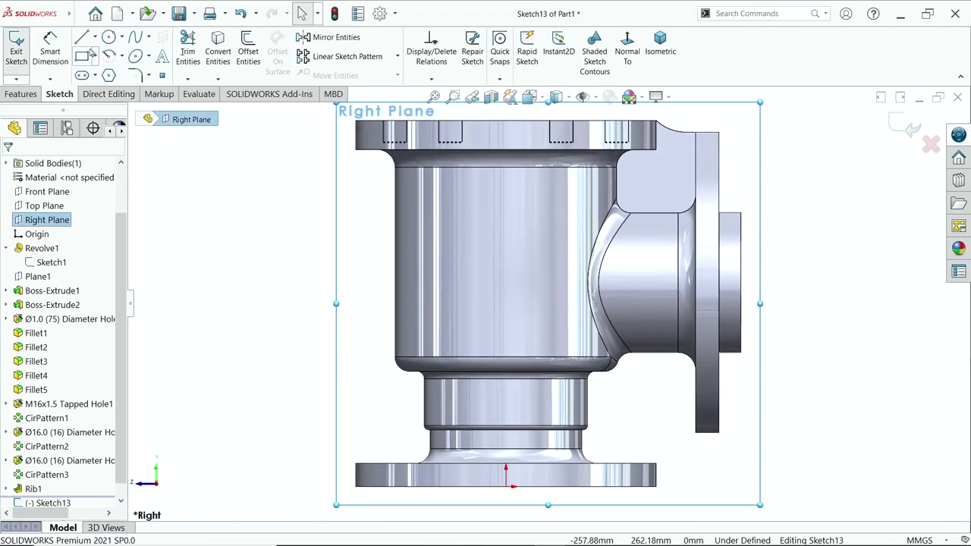
pyautogui.click(82, 38)
pyautogui.scroll(-5, 650, 440)
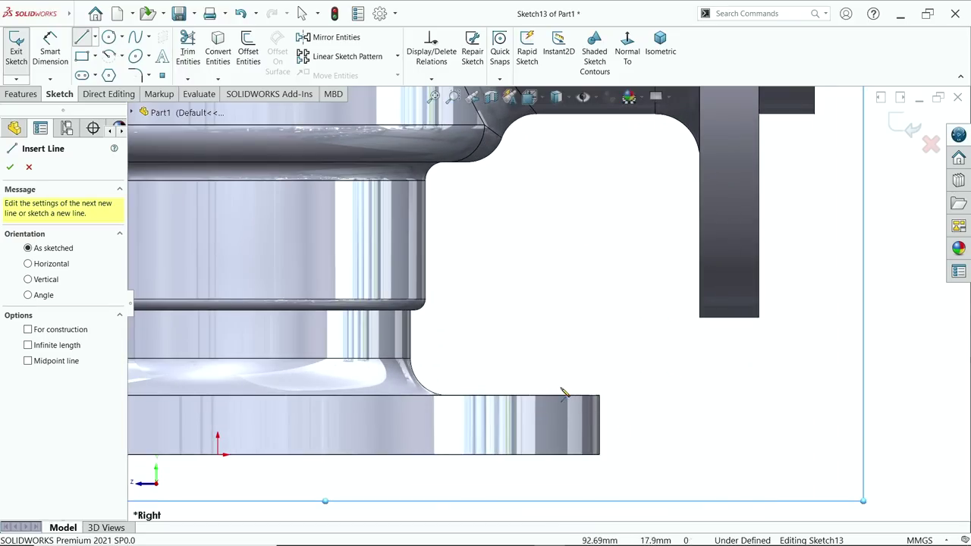
pyautogui.click(567, 397)
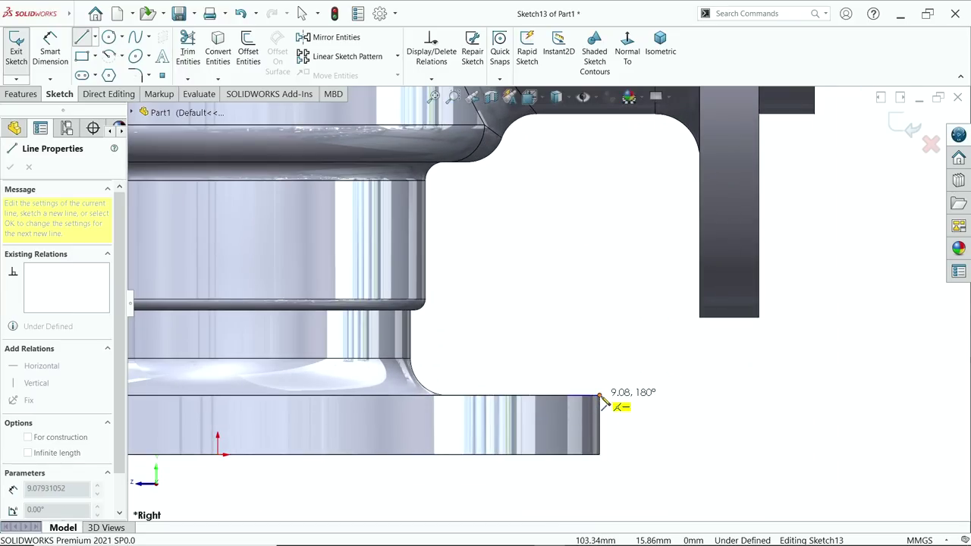
pyautogui.click(599, 395)
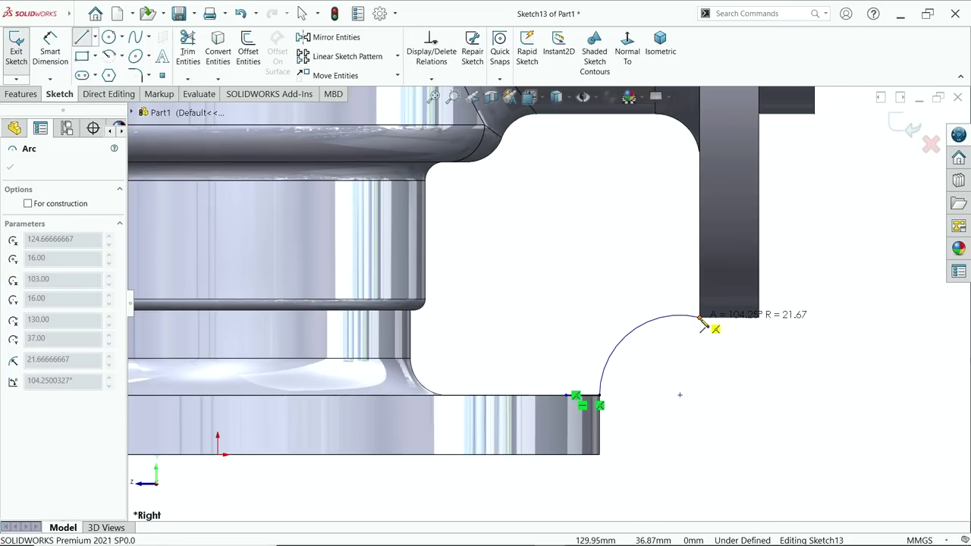
pyautogui.click(700, 317)
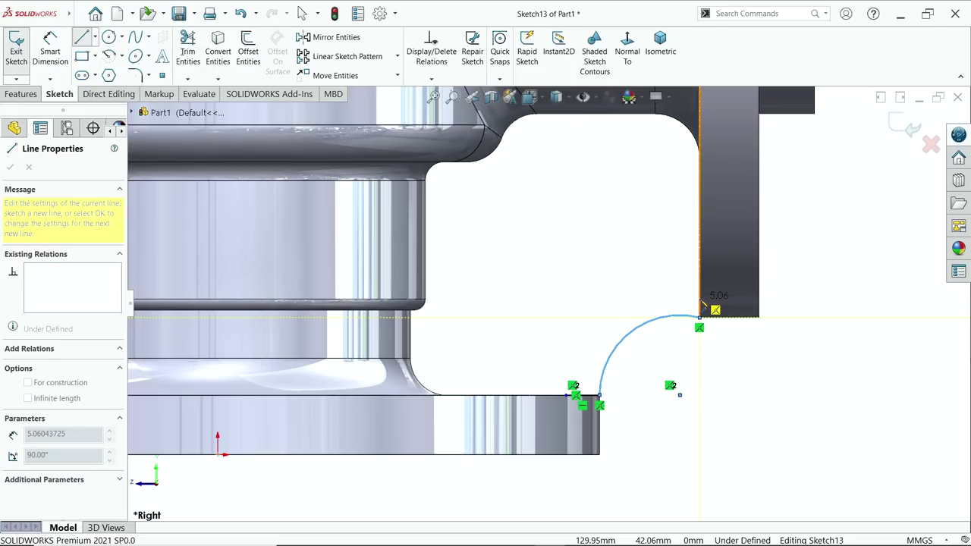
pyautogui.click(700, 299)
pyautogui.rightClick(834, 269)
pyautogui.click(842, 276)
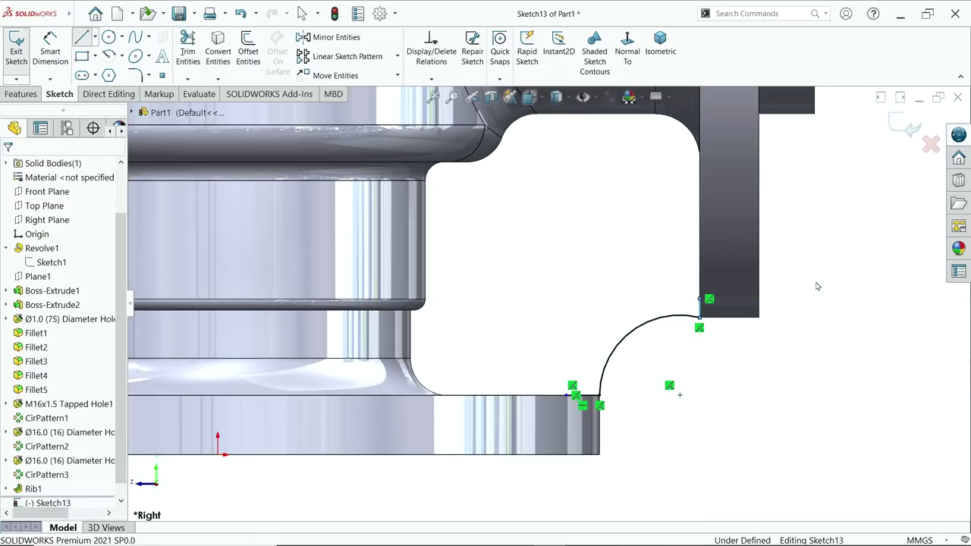
# - Try dimensioning the arc's radius, then discard the conflicting dimension
pyautogui.scroll(-2, 697, 326)
pyautogui.press('d')
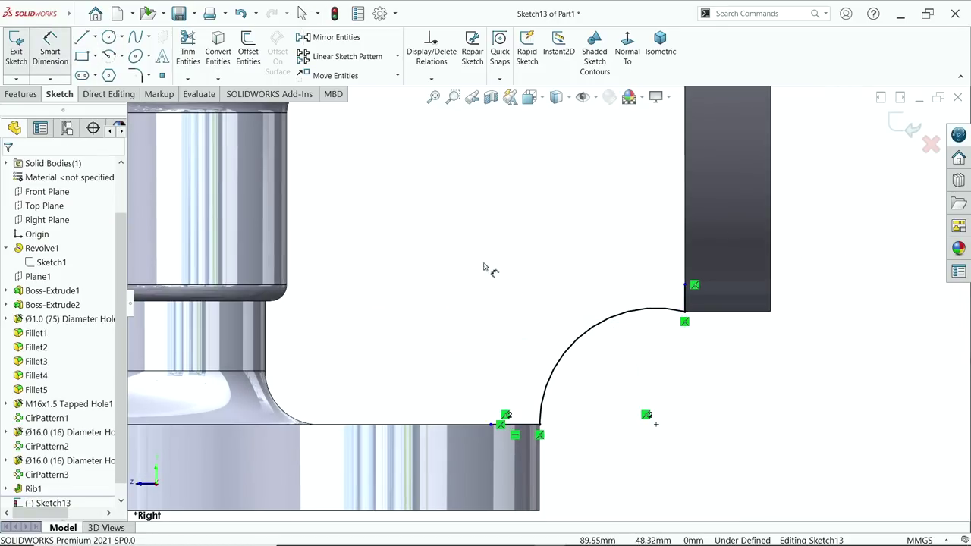
pyautogui.click(591, 340)
pyautogui.click(599, 357)
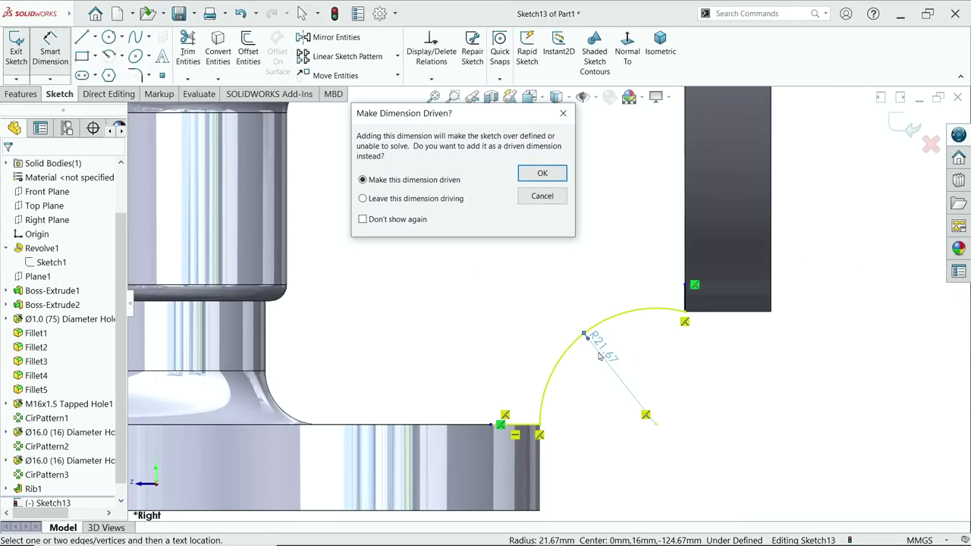
pyautogui.click(563, 115)
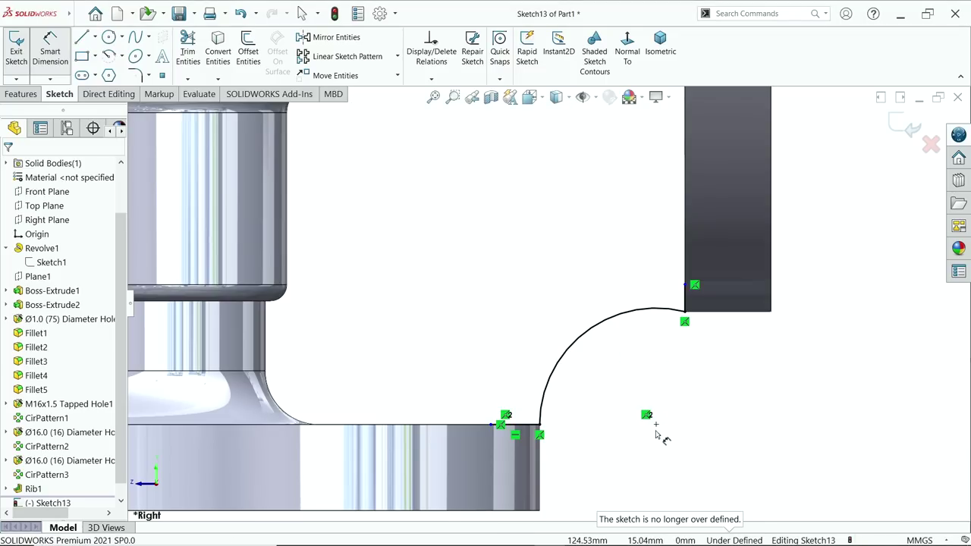
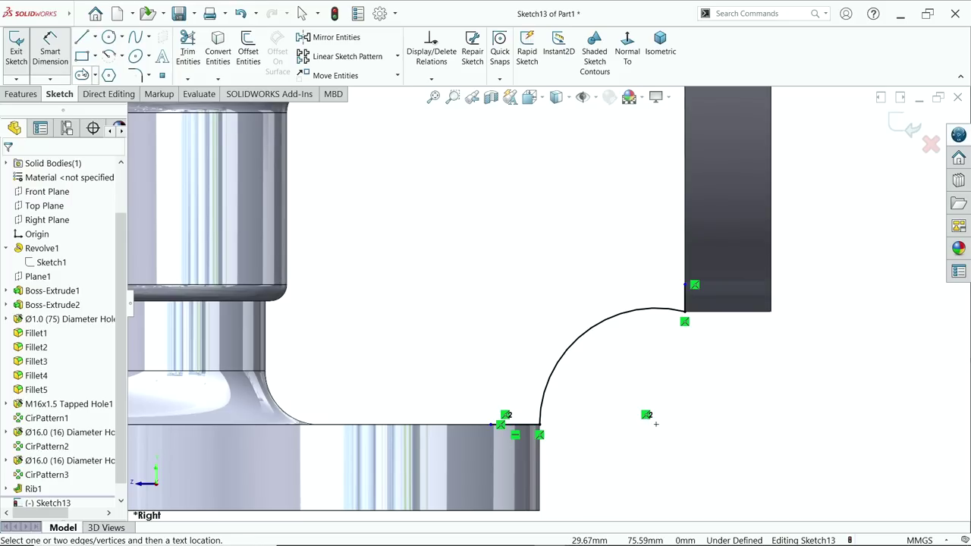
# - Dimension the rib sketch's arc to R25 and the short vertical line to 5 mm
pyautogui.press('Escape')
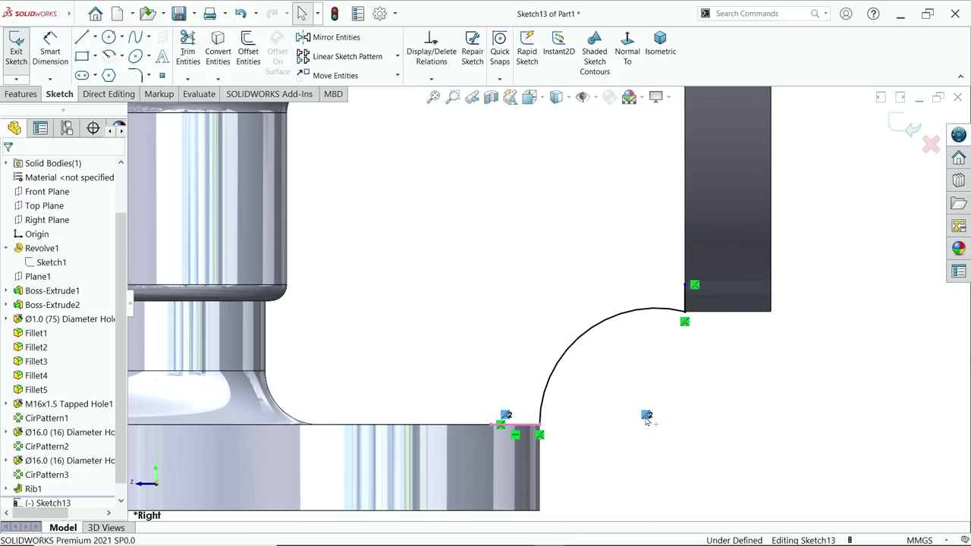
pyautogui.click(50, 47)
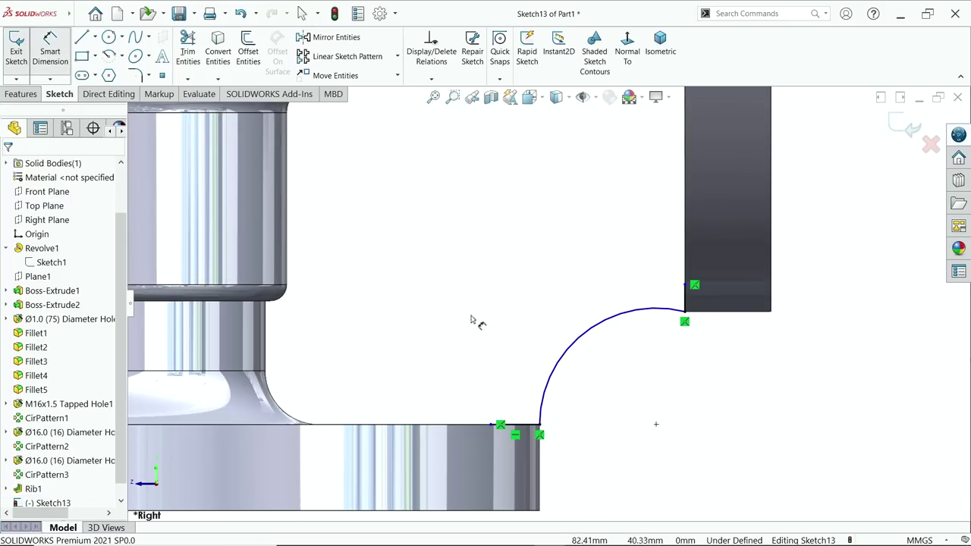
pyautogui.click(580, 338)
pyautogui.click(597, 355)
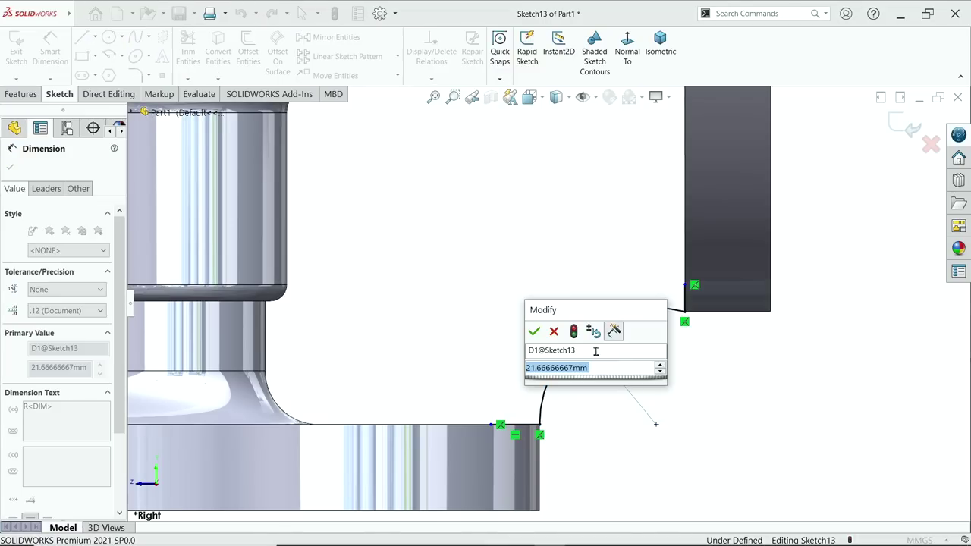
pyautogui.write('25')
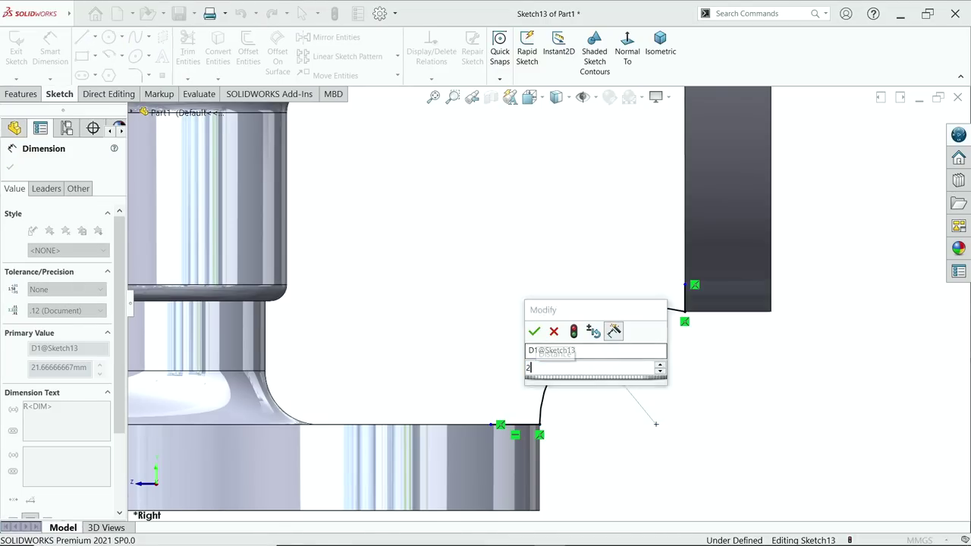
pyautogui.press('Return')
pyautogui.scroll(-3, 678, 334)
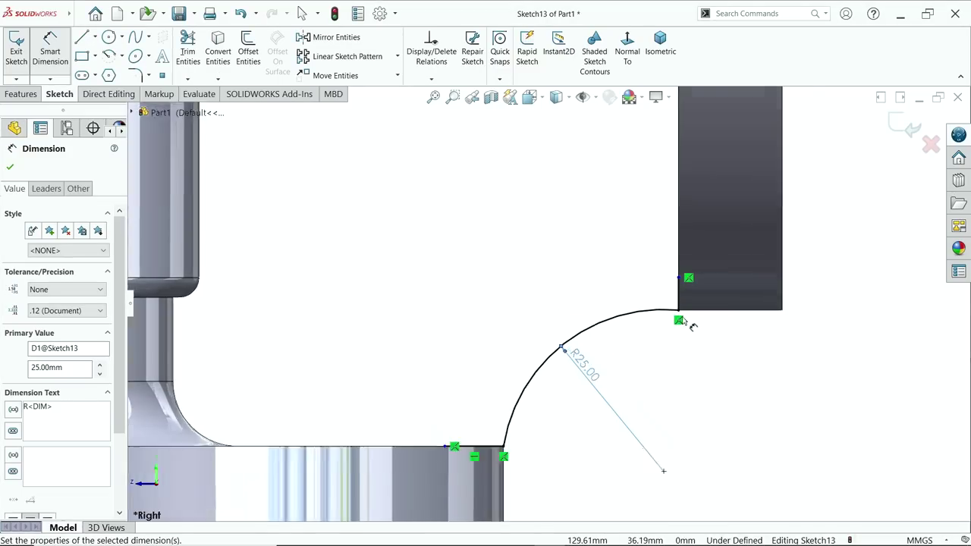
pyautogui.click(662, 285)
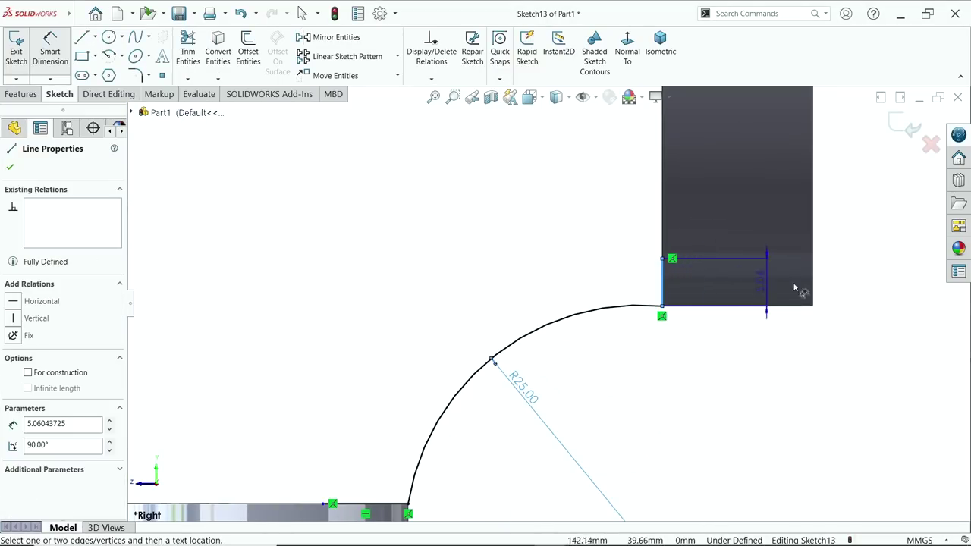
pyautogui.click(843, 285)
pyautogui.write('5')
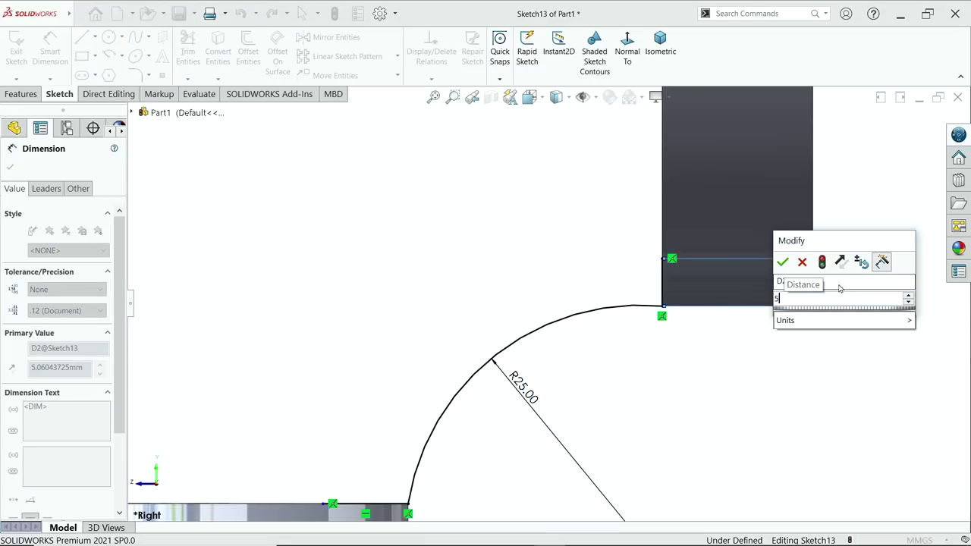
pyautogui.press('Return')
# - Set the bottom line to 8 mm so Sketch13 is fully defined between the flanges
pyautogui.scroll(3, 685, 276)
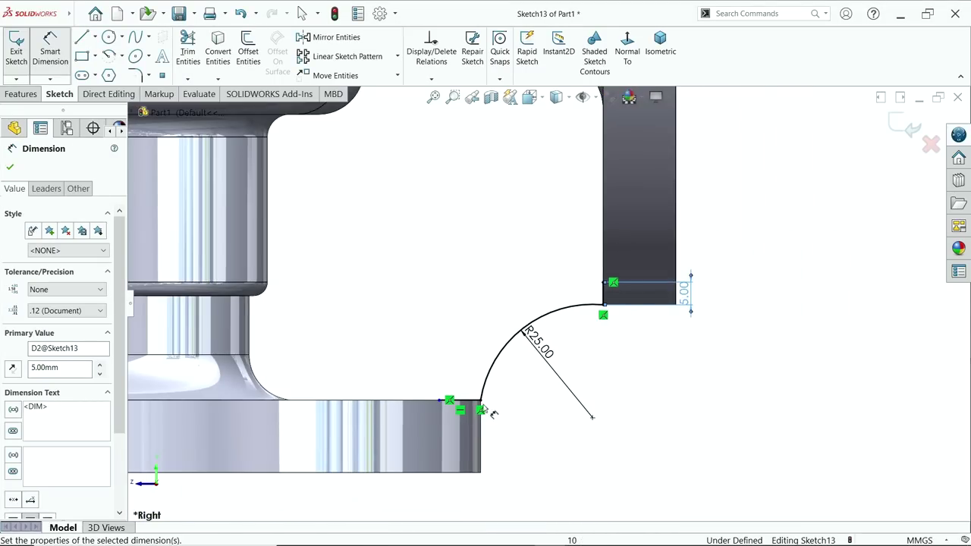
pyautogui.scroll(-5, 476, 369)
pyautogui.click(481, 354)
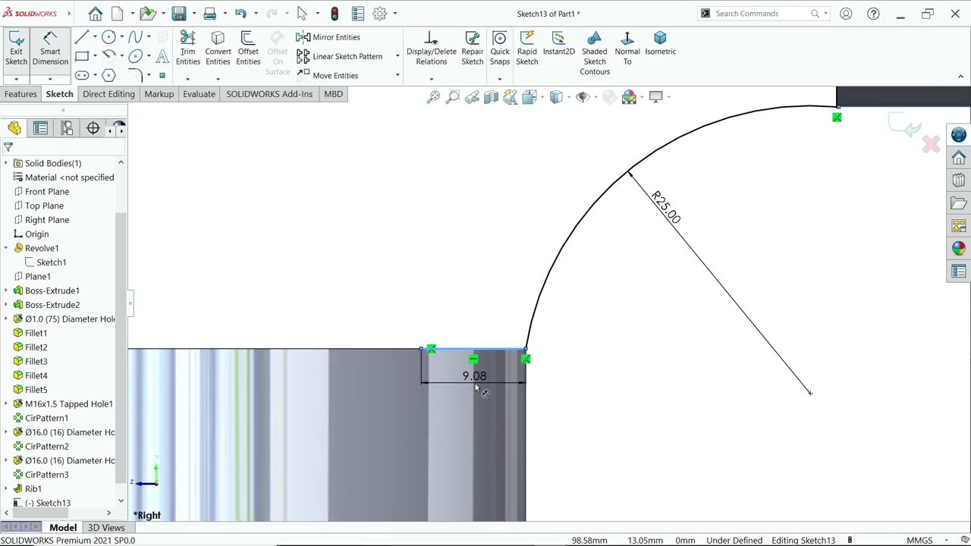
pyautogui.click(478, 388)
pyautogui.write('8')
pyautogui.press('Return')
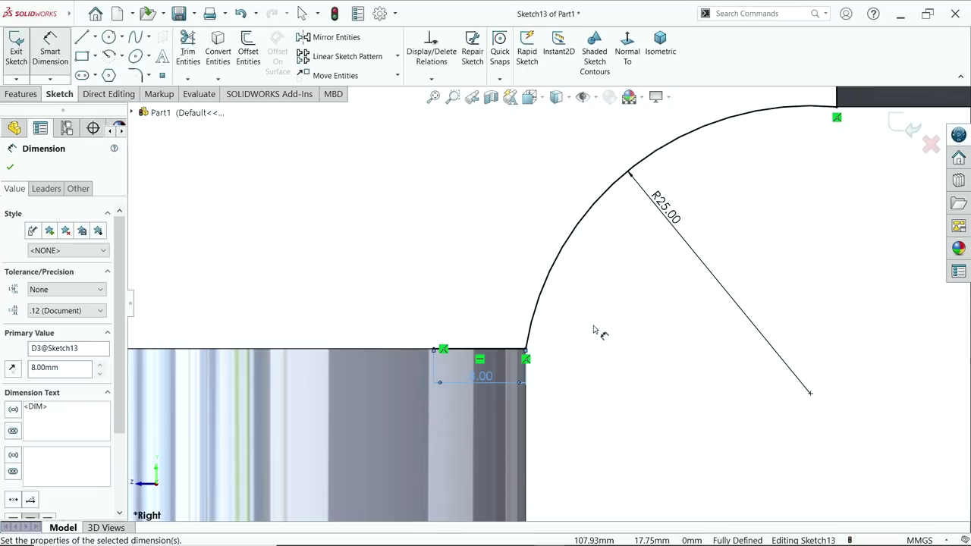
pyautogui.scroll(3, 599, 330)
pyautogui.scroll(-2, 646, 341)
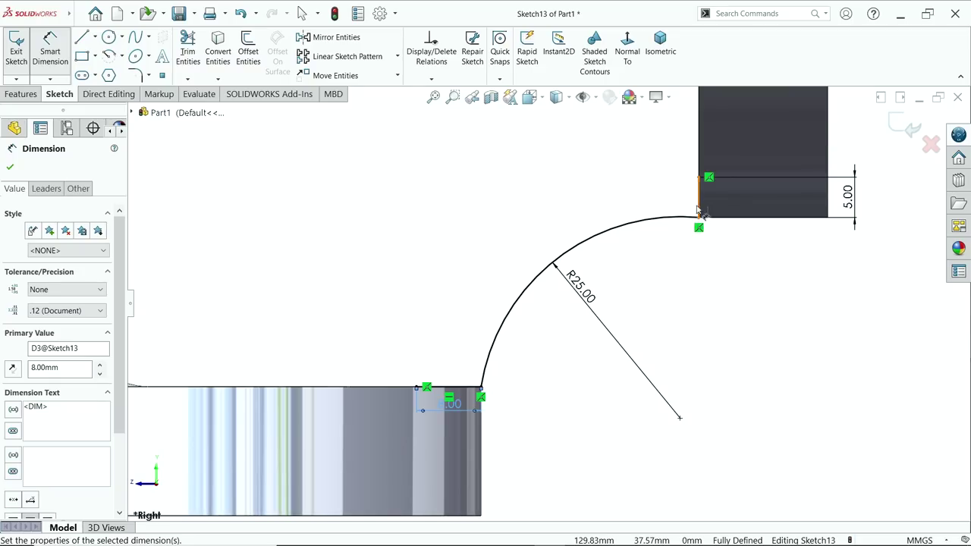
pyautogui.scroll(2, 702, 208)
pyautogui.moveTo(687, 227)
pyautogui.mouseDown(button='middle')
pyautogui.moveTo(645, 319)
pyautogui.moveTo(753, 330)
pyautogui.moveTo(646, 311)
pyautogui.mouseUp(button='middle')
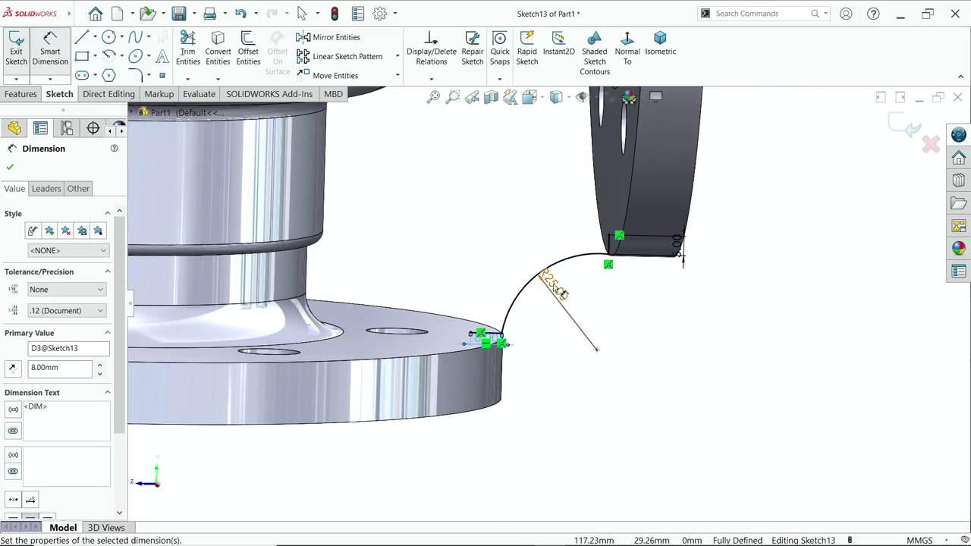
pyautogui.moveTo(548, 286)
pyautogui.mouseDown(button='middle')
pyautogui.moveTo(494, 336)
pyautogui.moveTo(495, 368)
pyautogui.moveTo(475, 369)
pyautogui.mouseUp(button='middle')
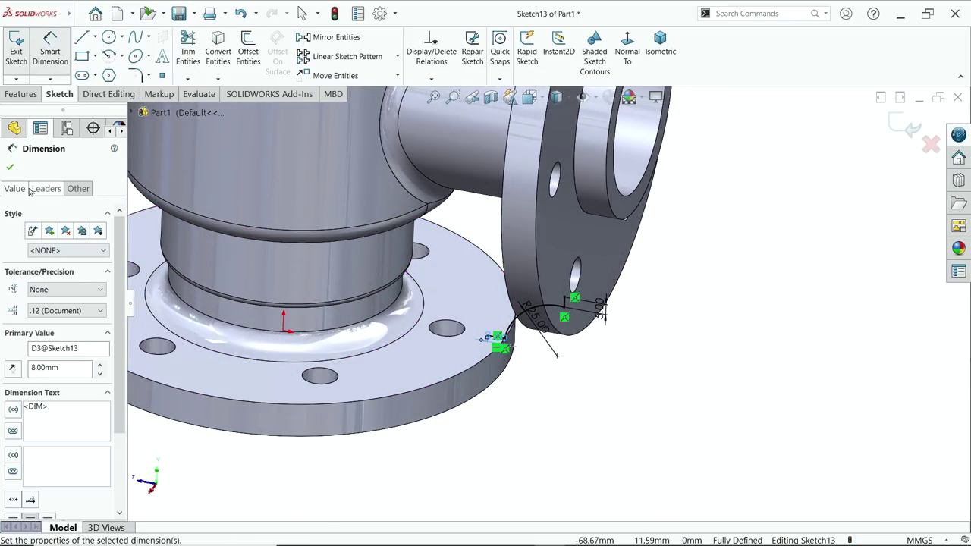
# - Build Rib2 from the sketch with 12 mm thickness and flipped material side
pyautogui.click(21, 96)
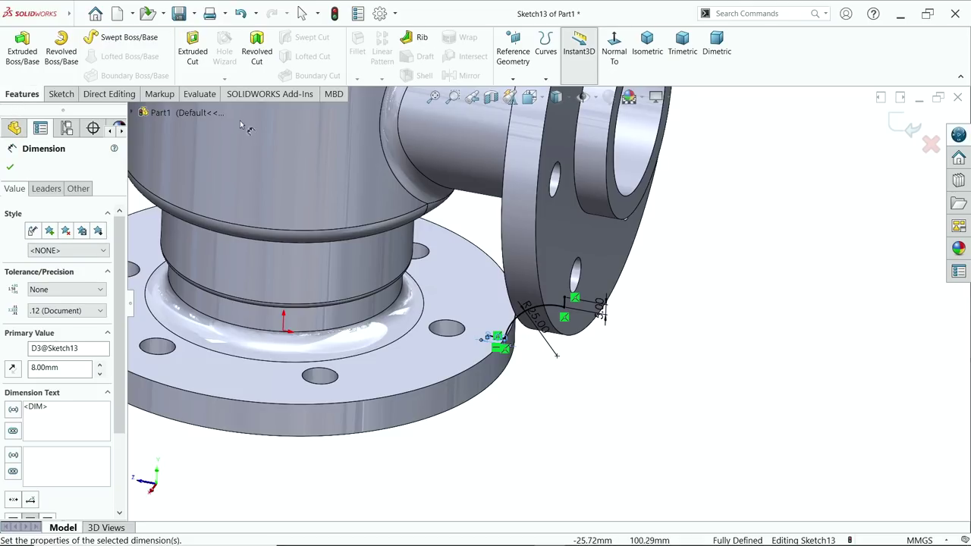
pyautogui.click(416, 39)
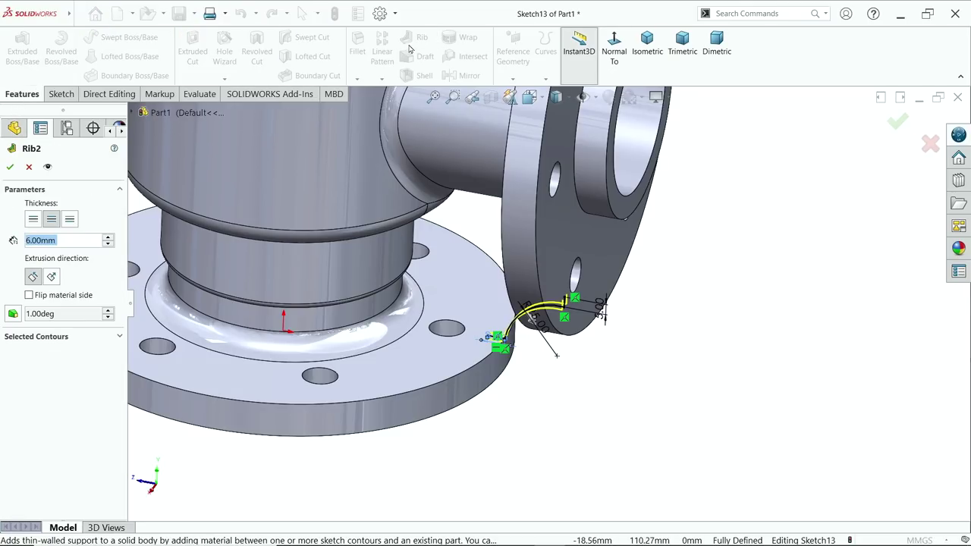
pyautogui.scroll(-3, 533, 352)
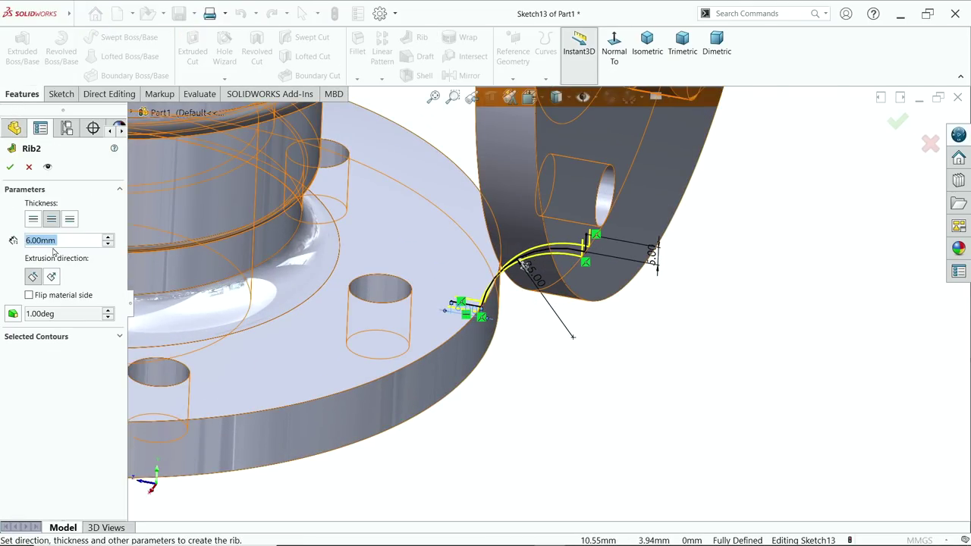
pyautogui.write('12')
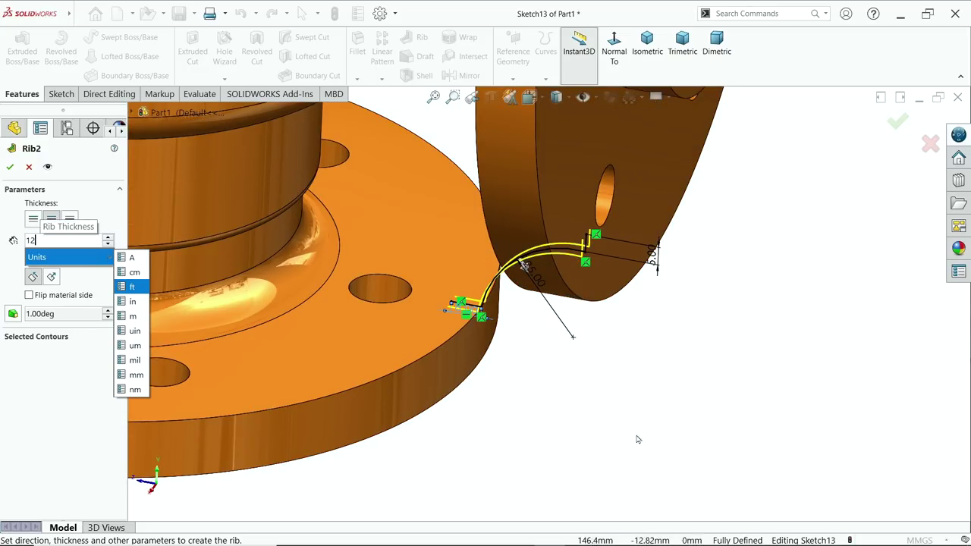
pyautogui.press('Return')
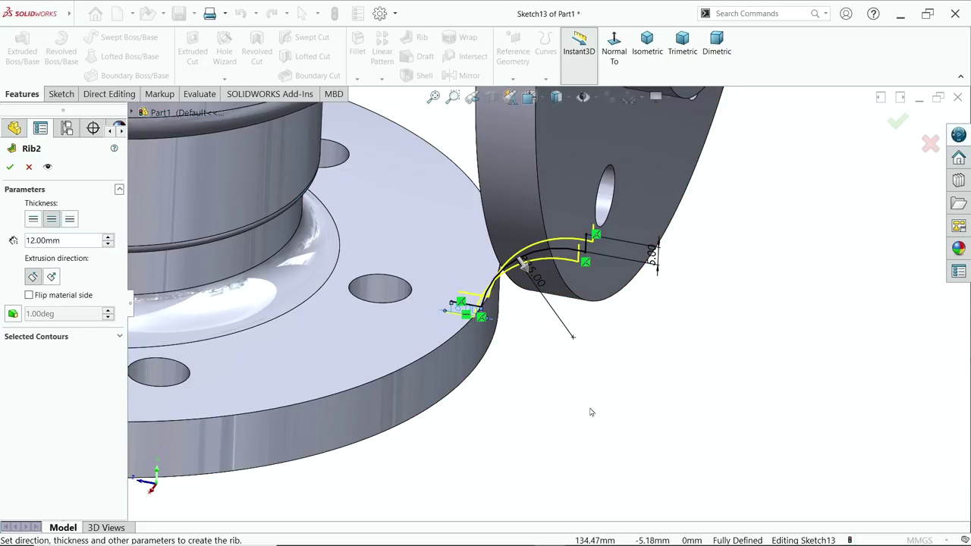
pyautogui.click(29, 296)
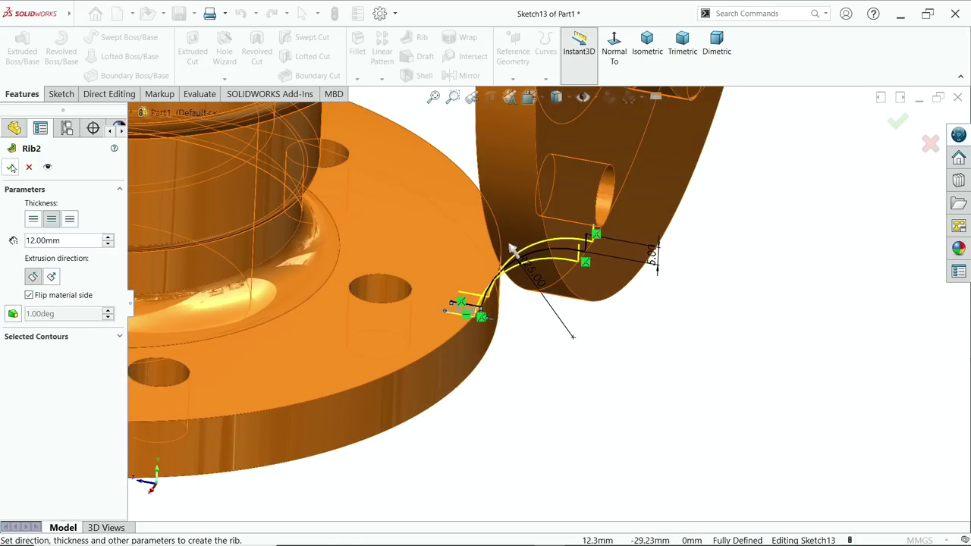
pyautogui.click(12, 167)
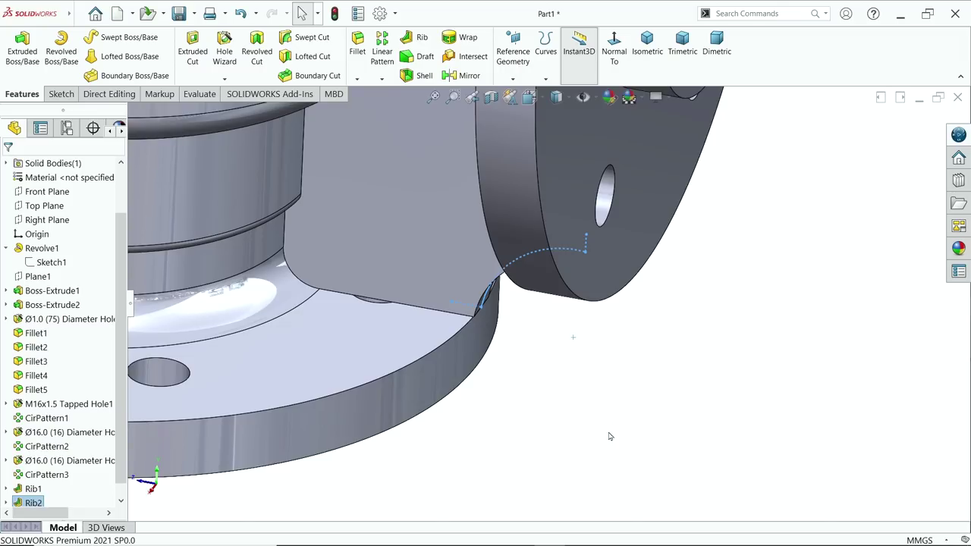
pyautogui.scroll(6, 610, 428)
pyautogui.moveTo(609, 407)
pyautogui.mouseDown(button='middle')
pyautogui.moveTo(602, 301)
pyautogui.moveTo(567, 384)
pyautogui.moveTo(578, 441)
pyautogui.moveTo(581, 407)
pyautogui.mouseUp(button='middle')
# - Edit the Ø16 Diameter Hole1 feature and open its hole positions, viewing the flange face-on
pyautogui.click(641, 70)
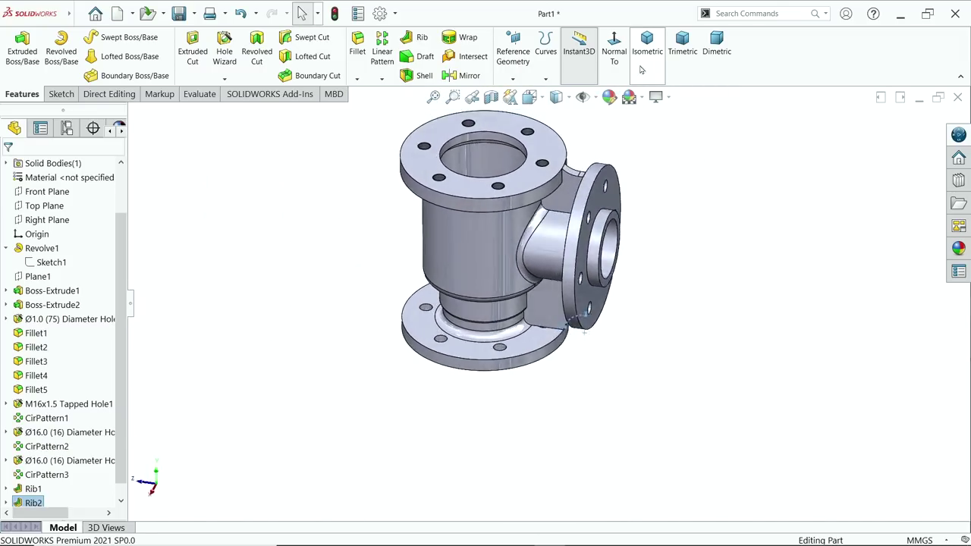
pyautogui.moveTo(697, 406); pyautogui.dragTo(591, 425, button='middle')
pyautogui.scroll(5, 628, 460)
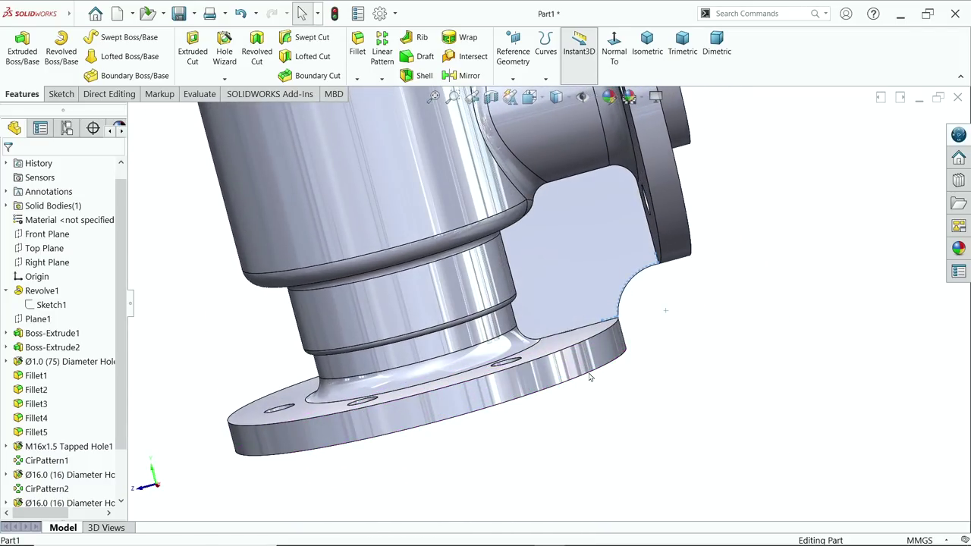
pyautogui.moveTo(589, 377); pyautogui.dragTo(576, 314, button='middle')
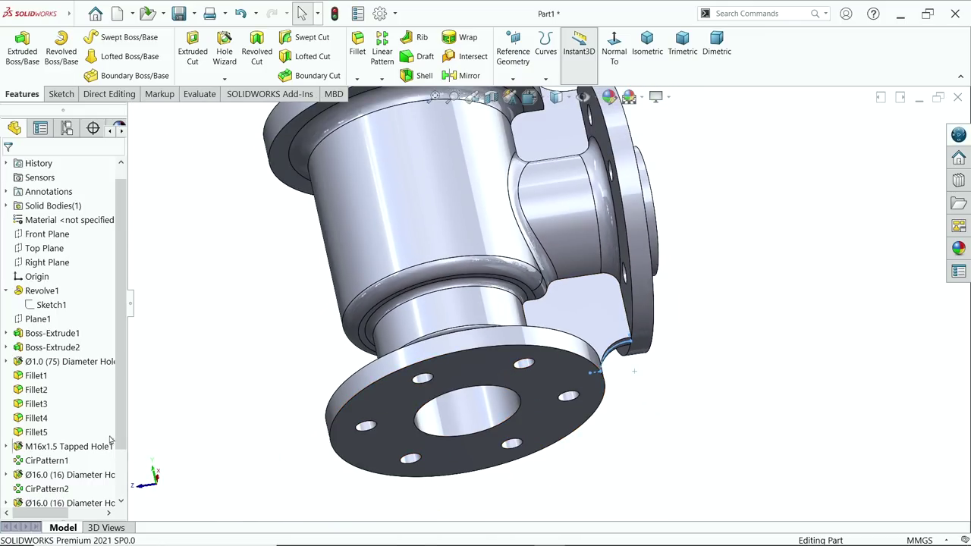
pyautogui.scroll(-2, 110, 440)
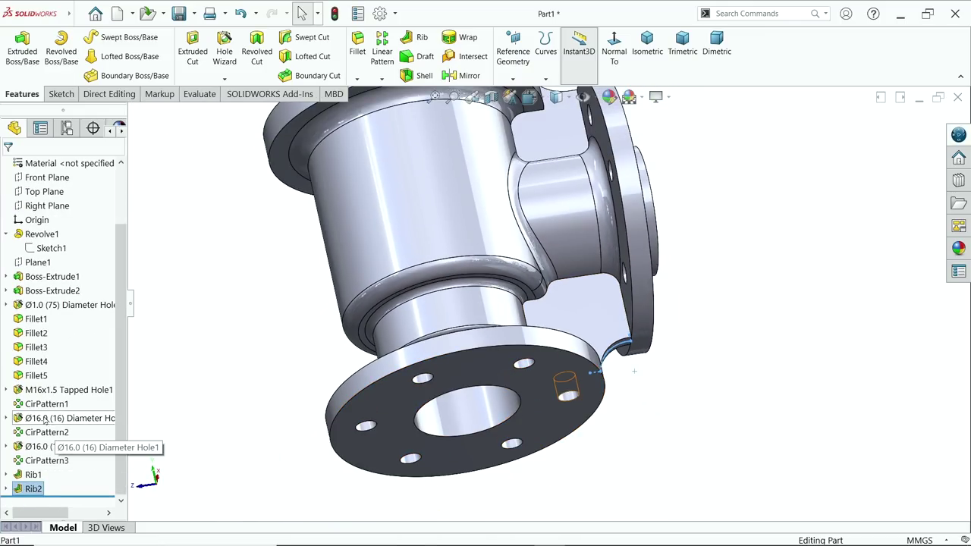
pyautogui.click(45, 420)
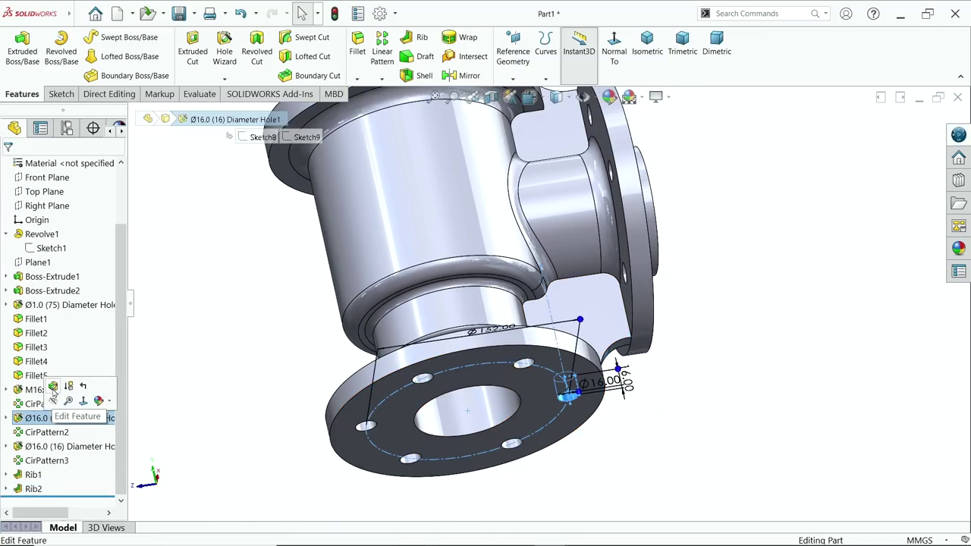
pyautogui.click(53, 388)
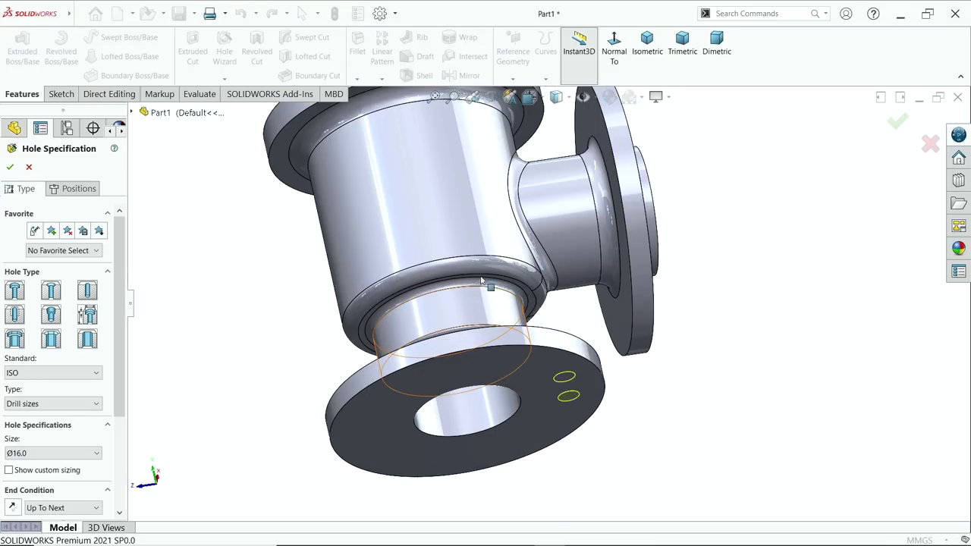
pyautogui.click(619, 49)
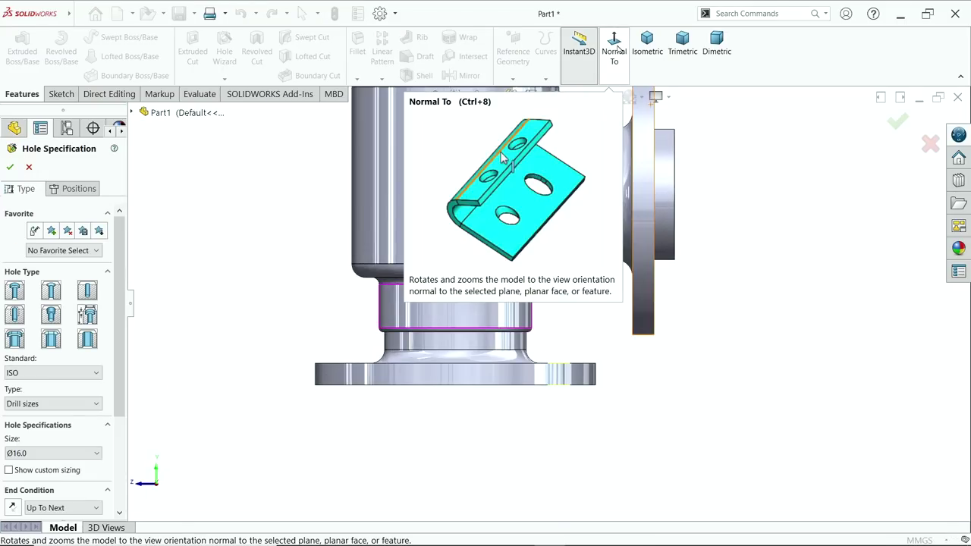
pyautogui.click(72, 189)
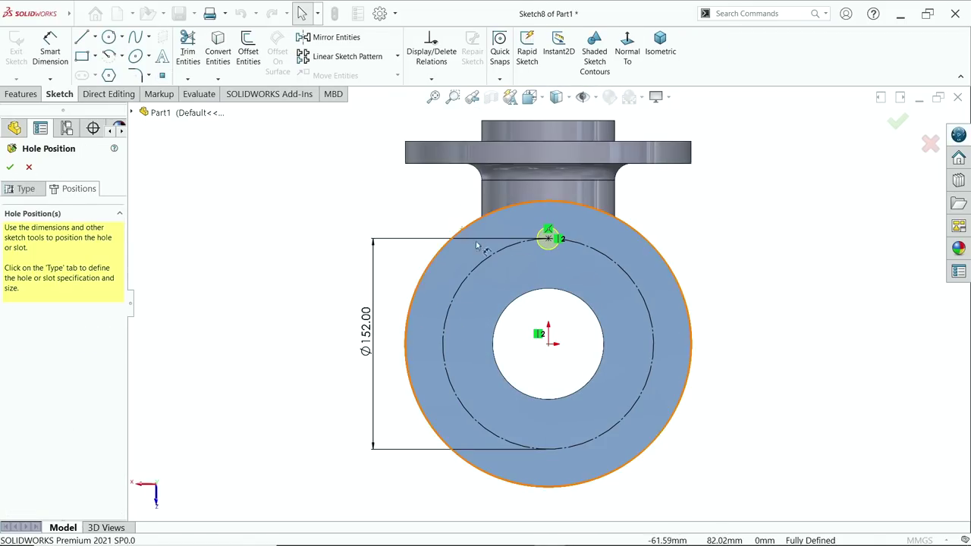
# - Replace the top hole point with a new one on the bolt circle's left side
pyautogui.click(549, 241)
pyautogui.press('Delete')
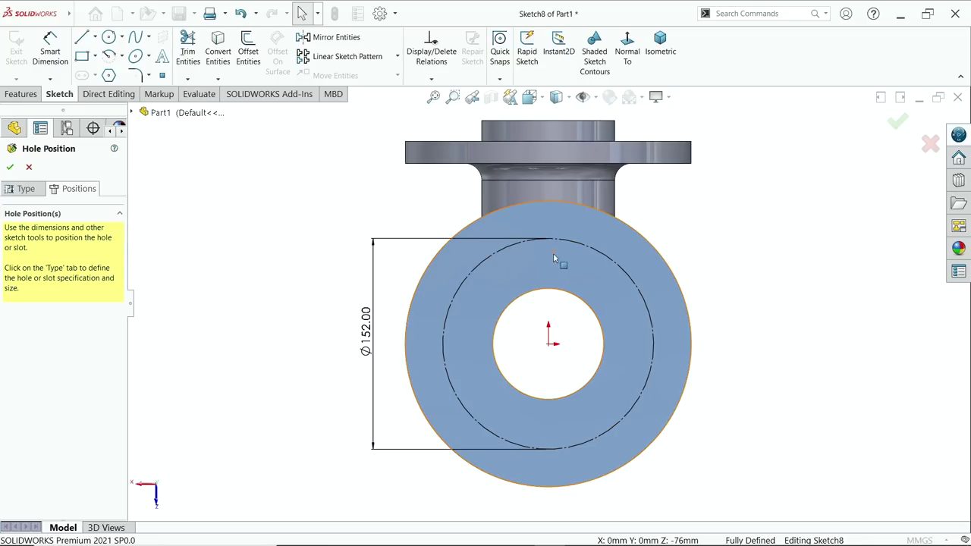
pyautogui.click(162, 77)
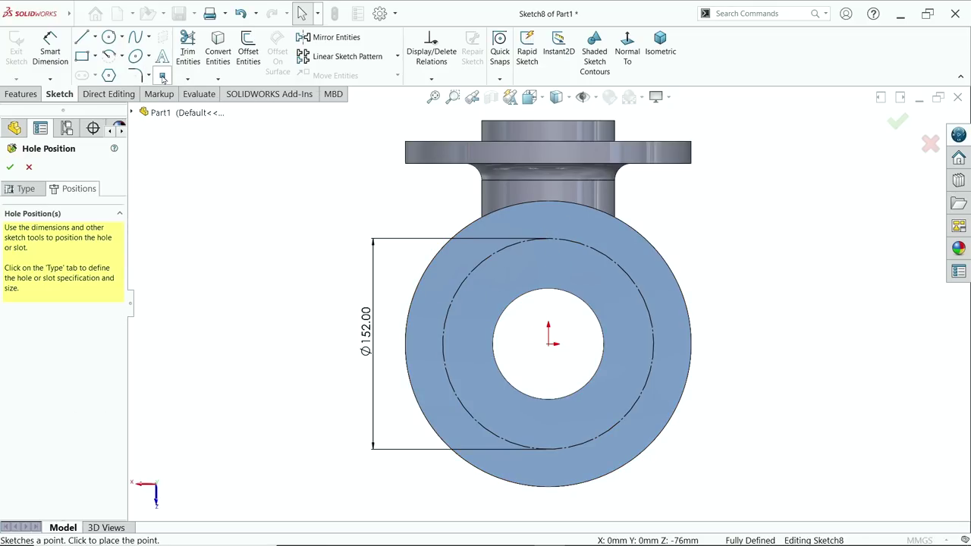
pyautogui.click(442, 344)
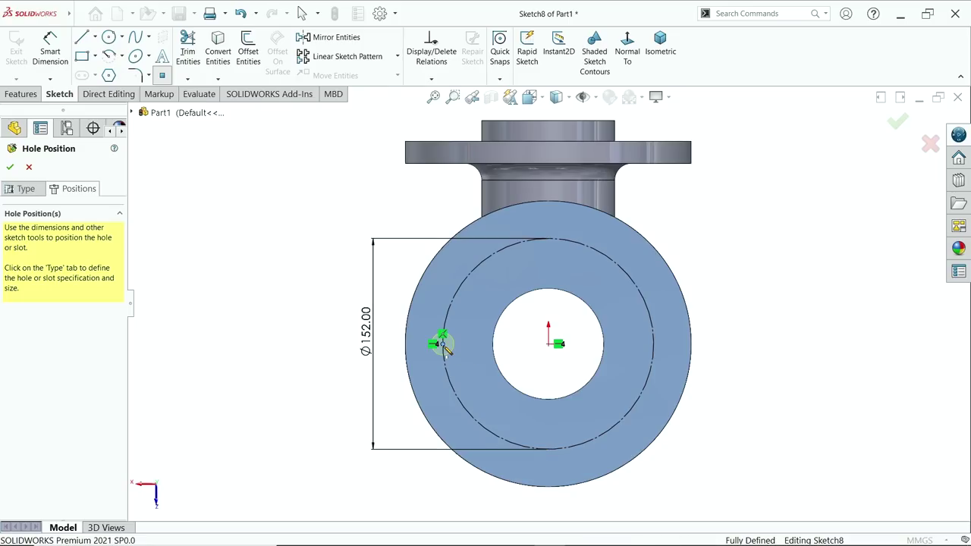
pyautogui.click(11, 168)
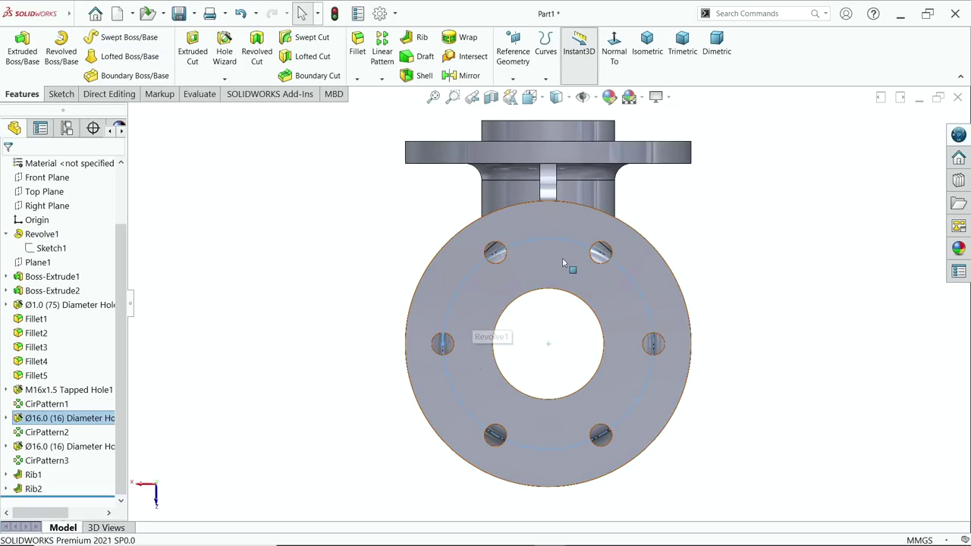
# - Turn the part to isometric view and open the appearance editor for Part1
pyautogui.moveTo(563, 263); pyautogui.dragTo(692, 158, button='middle')
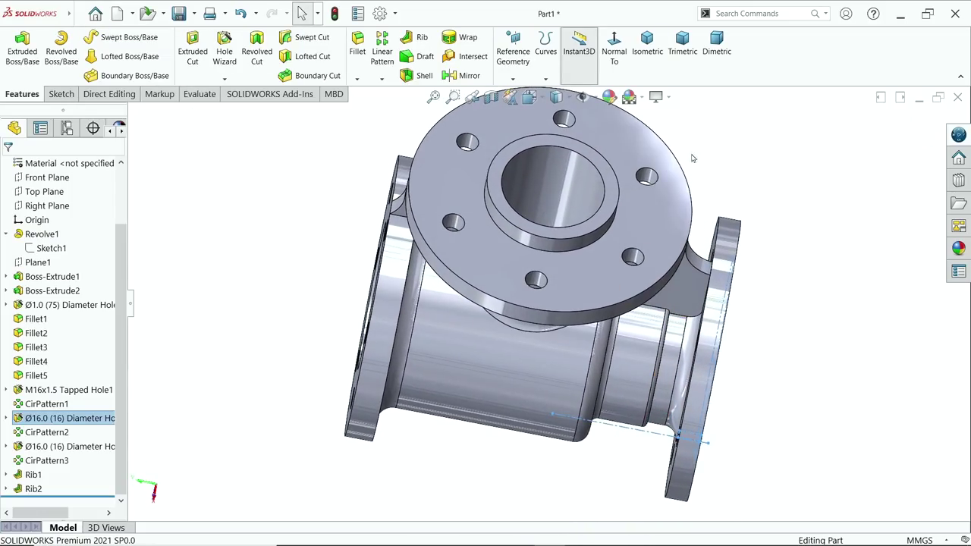
pyautogui.click(647, 53)
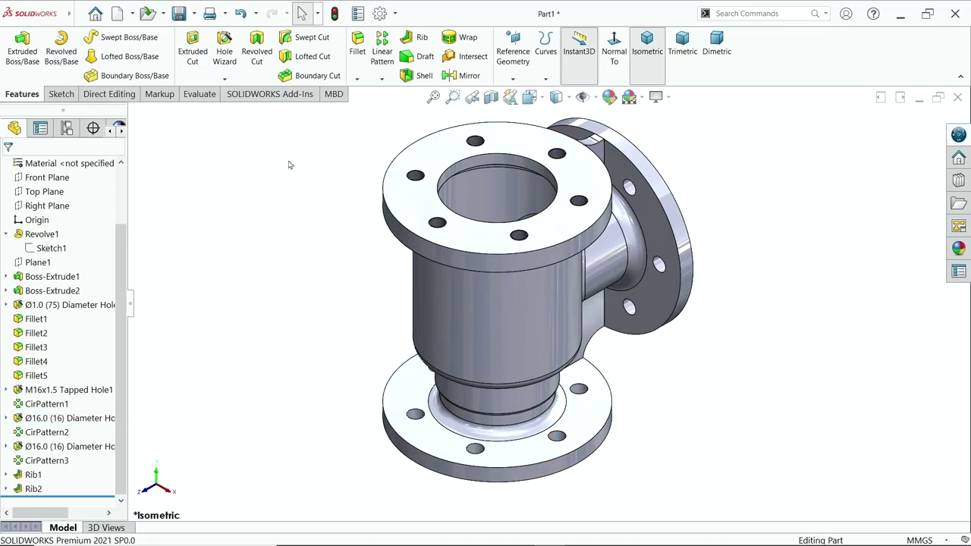
pyautogui.click(609, 98)
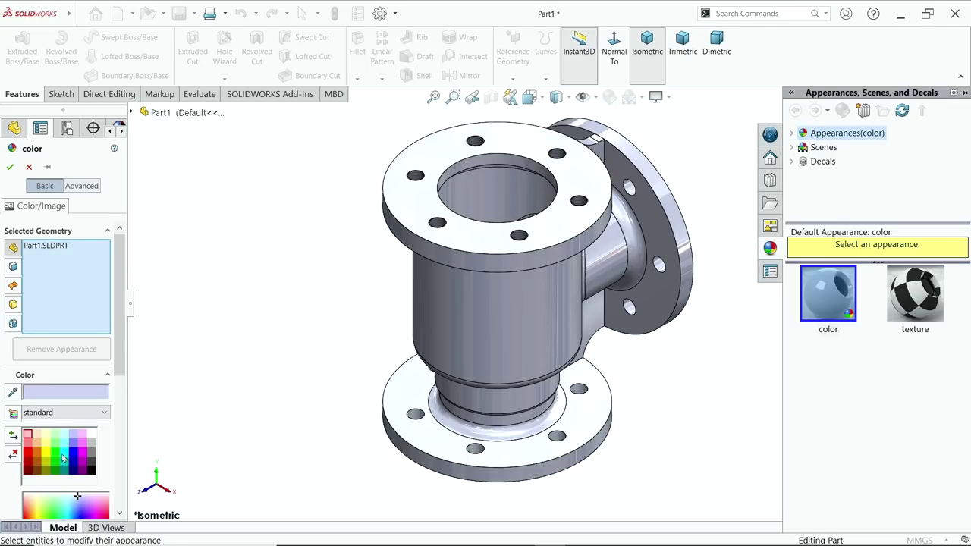
# - Colour the part cyan, inspect a Right Plane section view, then turn the section off
pyautogui.click(63, 458)
pyautogui.click(10, 168)
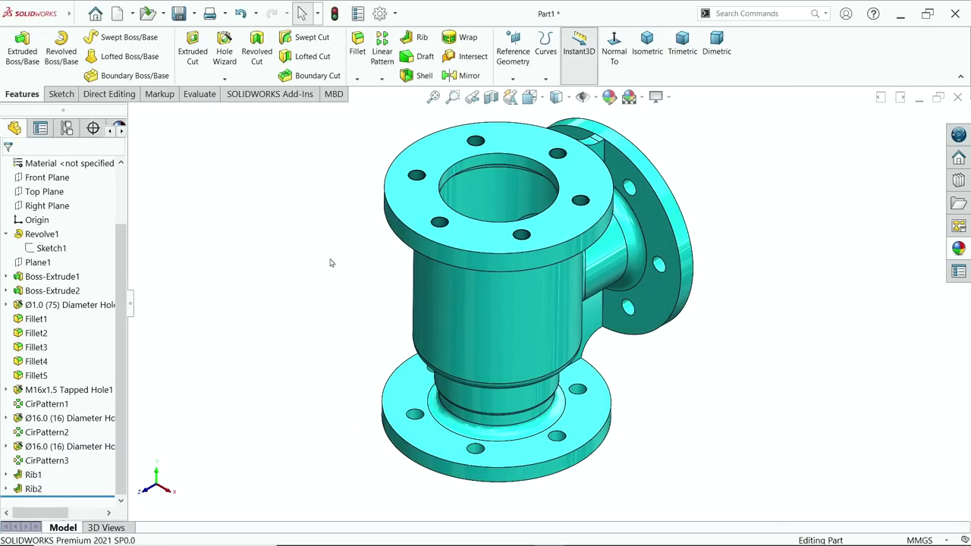
pyautogui.click(491, 96)
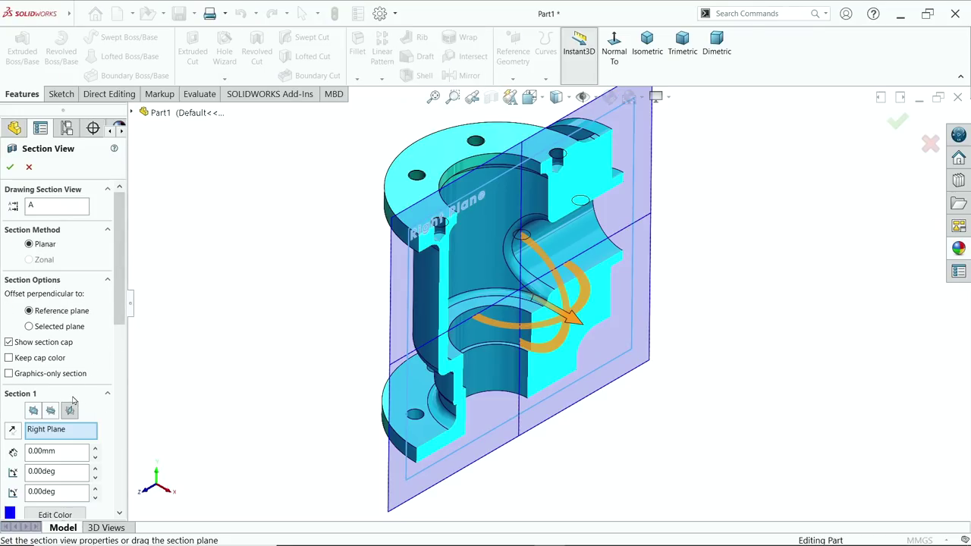
pyautogui.click(10, 166)
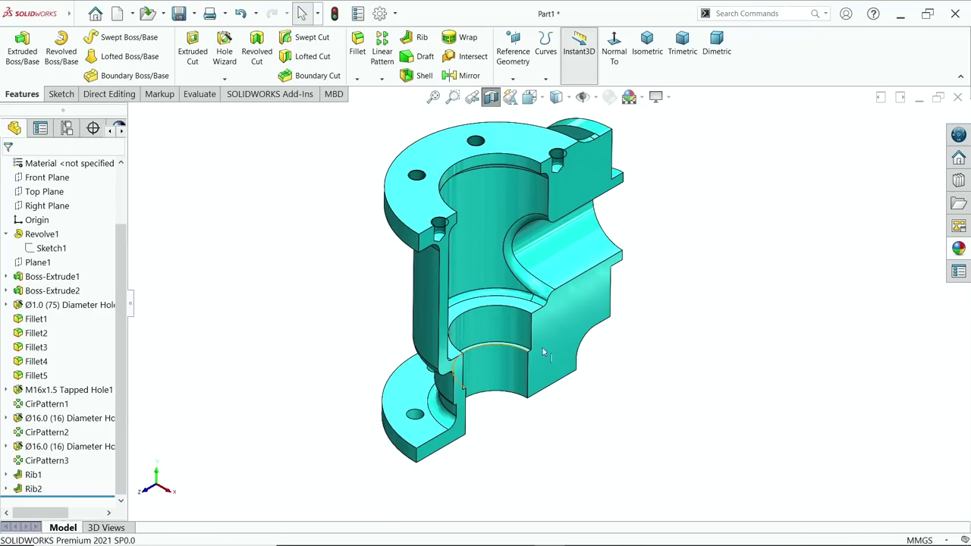
pyautogui.scroll(-5, 559, 340)
pyautogui.scroll(5, 535, 274)
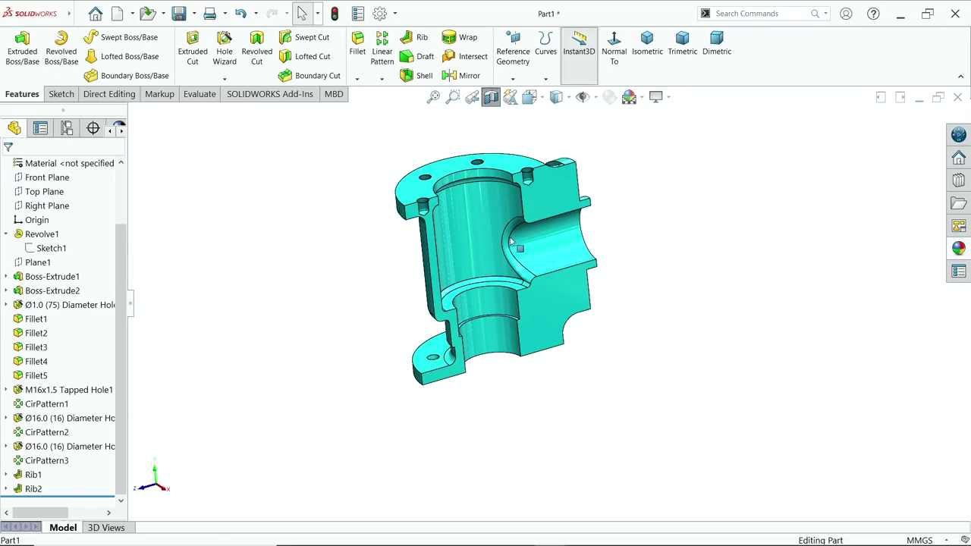
pyautogui.scroll(-5, 515, 258)
pyautogui.moveTo(535, 274); pyautogui.dragTo(562, 235, button='middle')
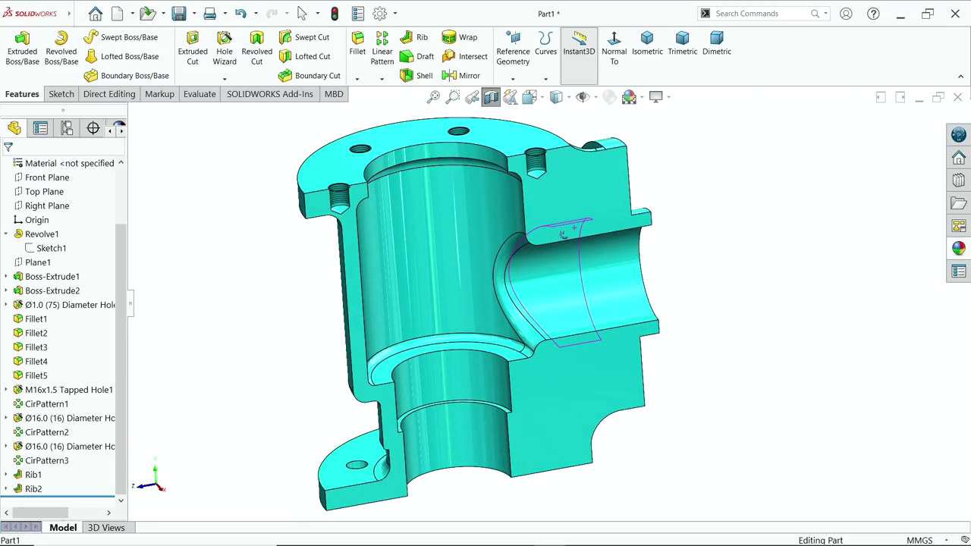
pyautogui.click(491, 96)
pyautogui.press('z')
pyautogui.press('z')
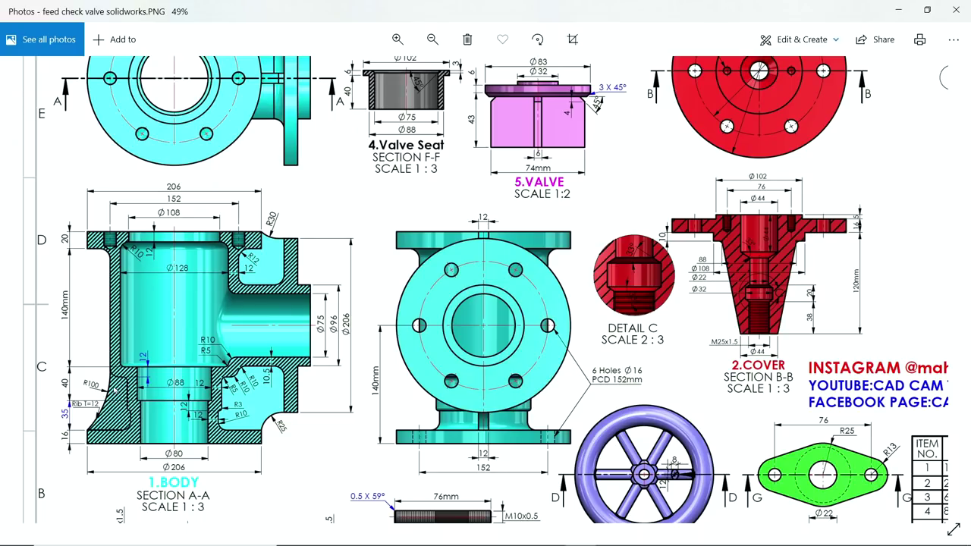
# - Zoom into the BODY section of the reference drawing, then minimize Photos
pyautogui.scroll(2, 116, 385)
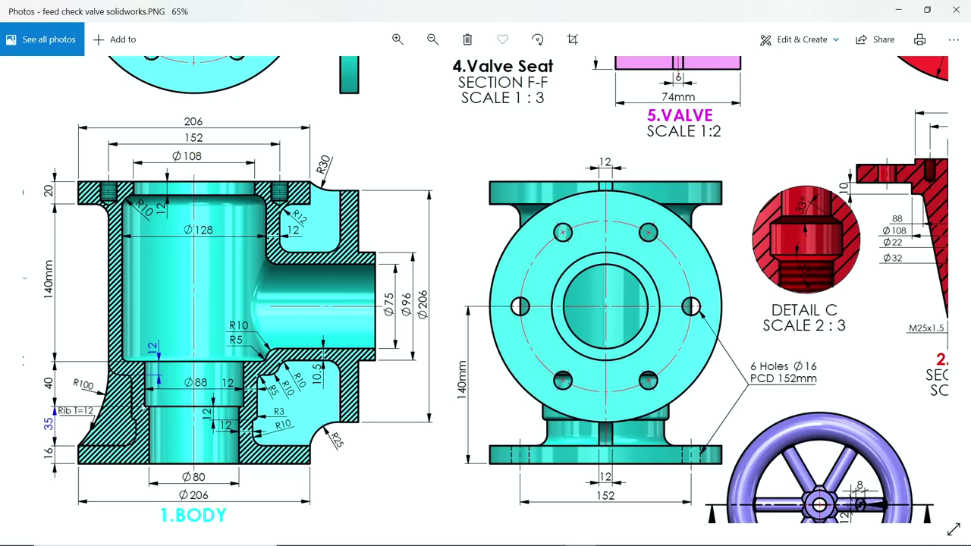
pyautogui.click(898, 9)
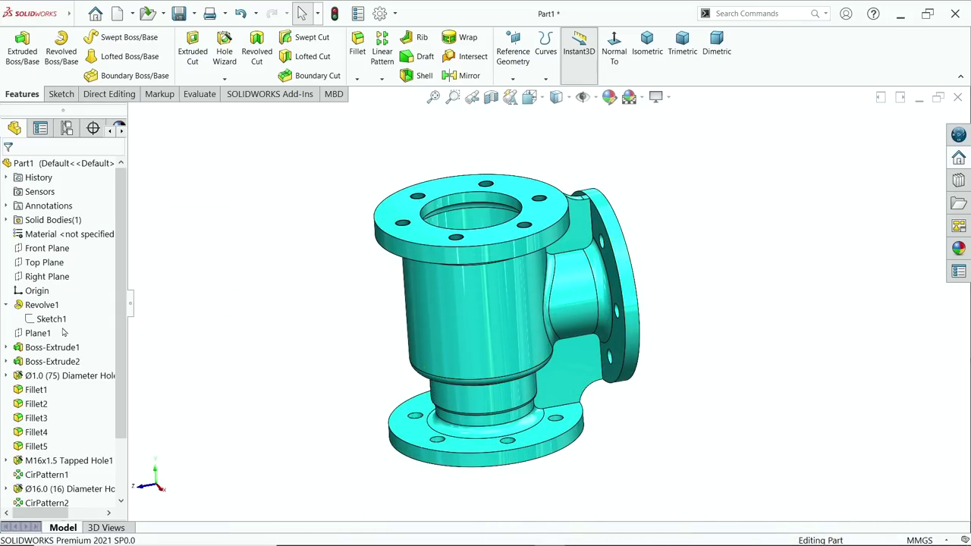
# - Start a sketch on the Right Plane and draw a short line along the upper step edge
pyautogui.click(36, 277)
pyautogui.click(38, 259)
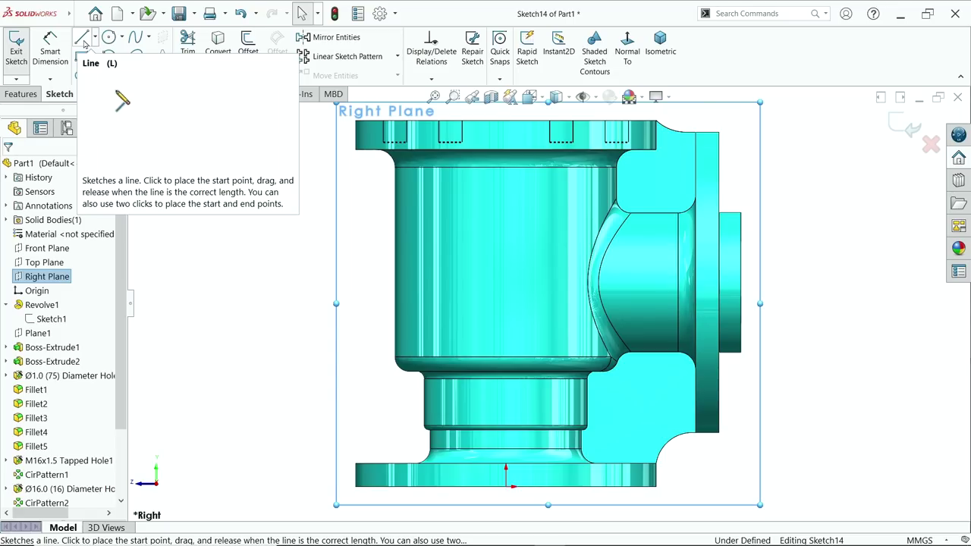
pyautogui.click(82, 41)
pyautogui.scroll(-5, 425, 333)
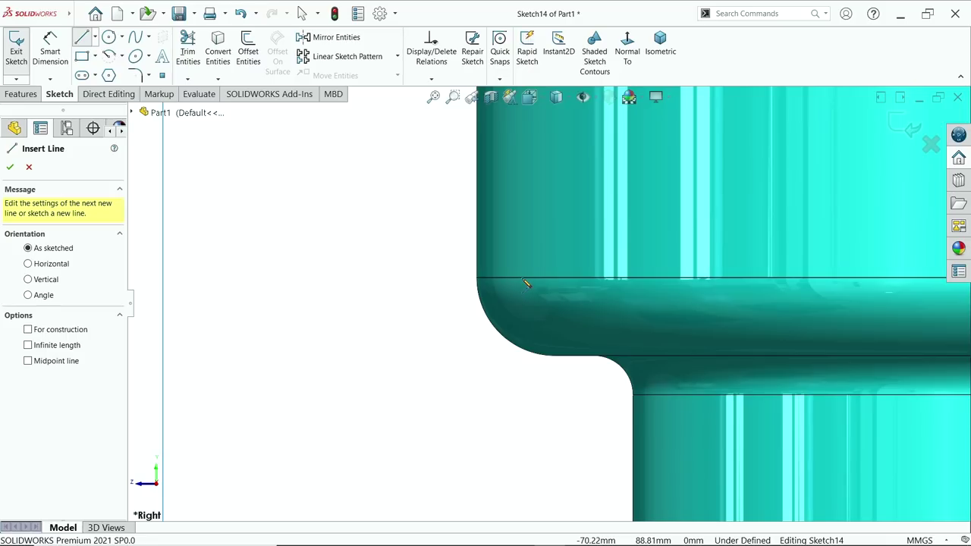
pyautogui.click(521, 278)
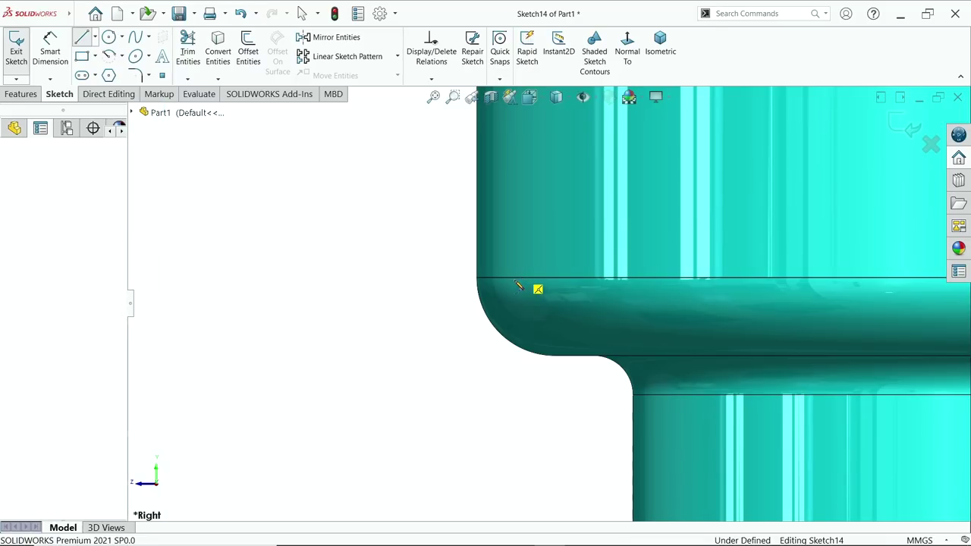
pyautogui.click(477, 278)
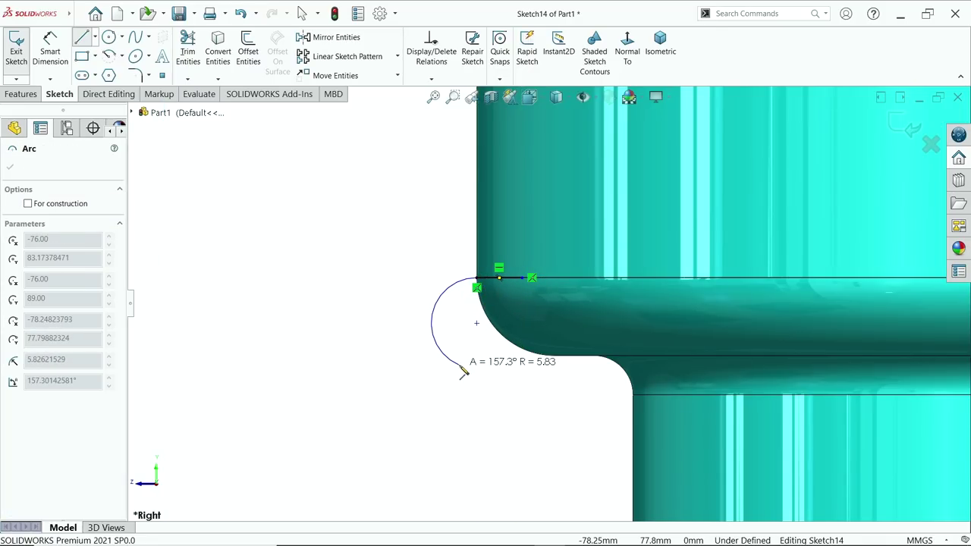
pyautogui.press('Escape')
# - Draw a three-point arc from the upper step corner down to the lower flange corner
pyautogui.click(120, 55)
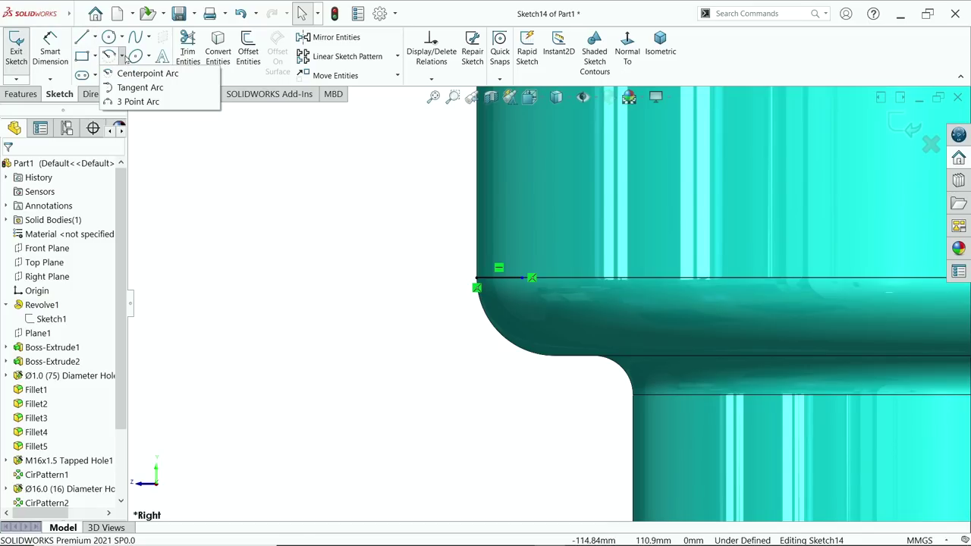
pyautogui.click(137, 101)
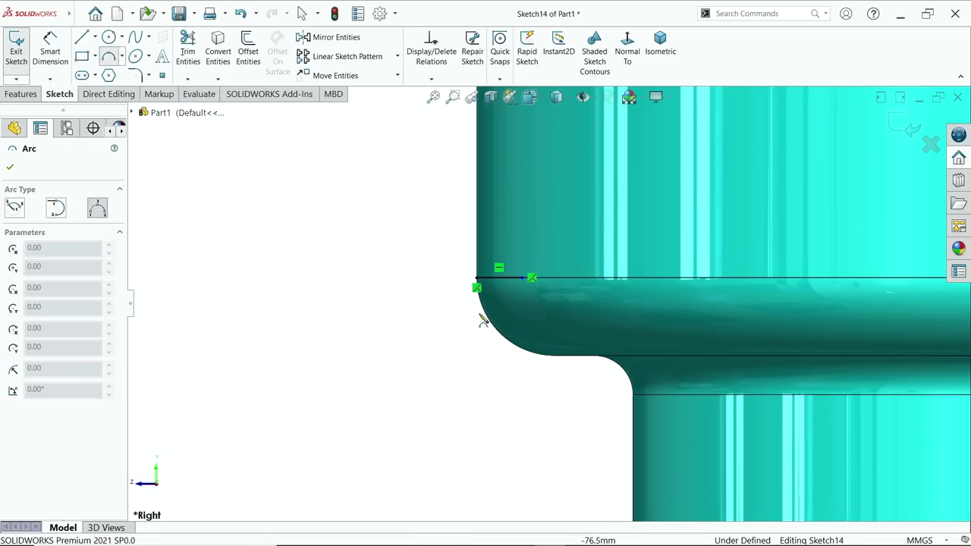
pyautogui.scroll(3, 471, 337)
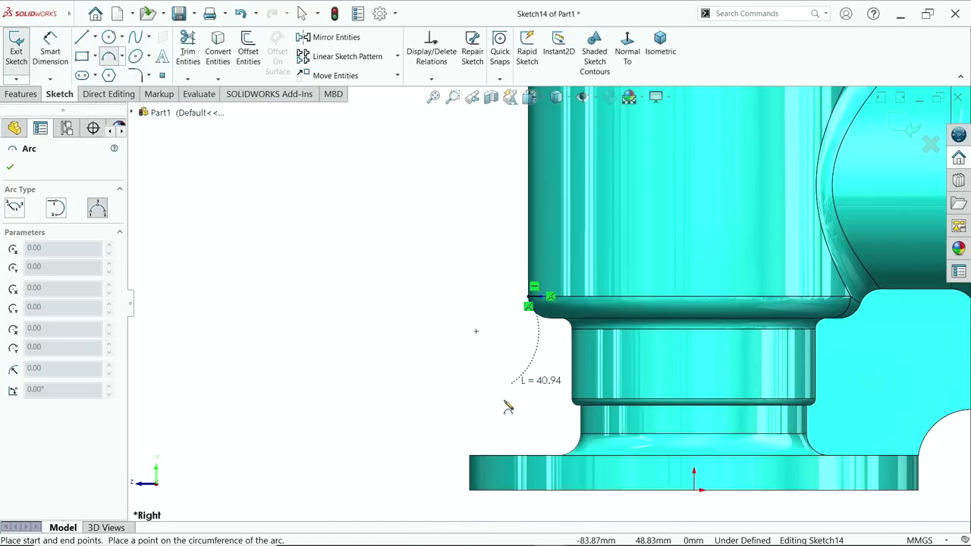
pyautogui.scroll(-5, 507, 398)
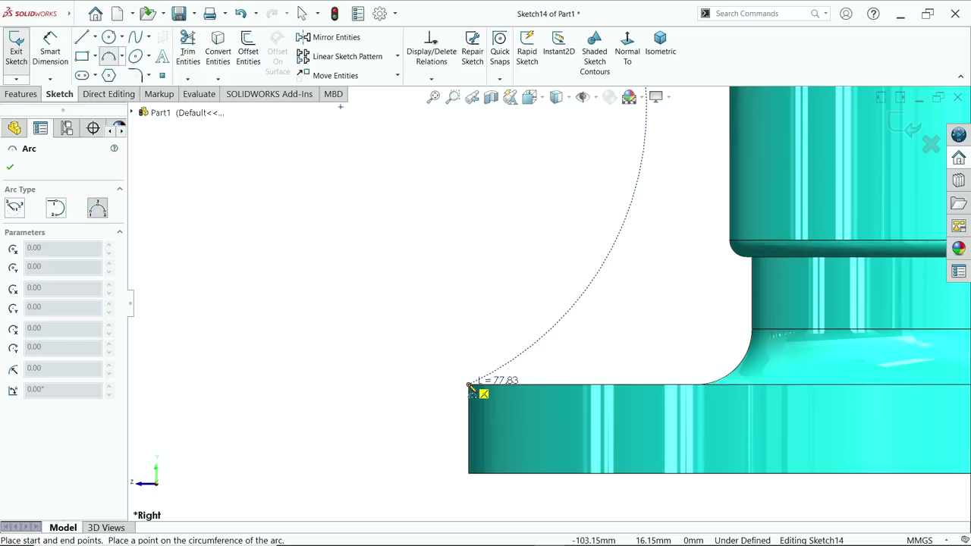
pyautogui.click(472, 387)
pyautogui.click(543, 243)
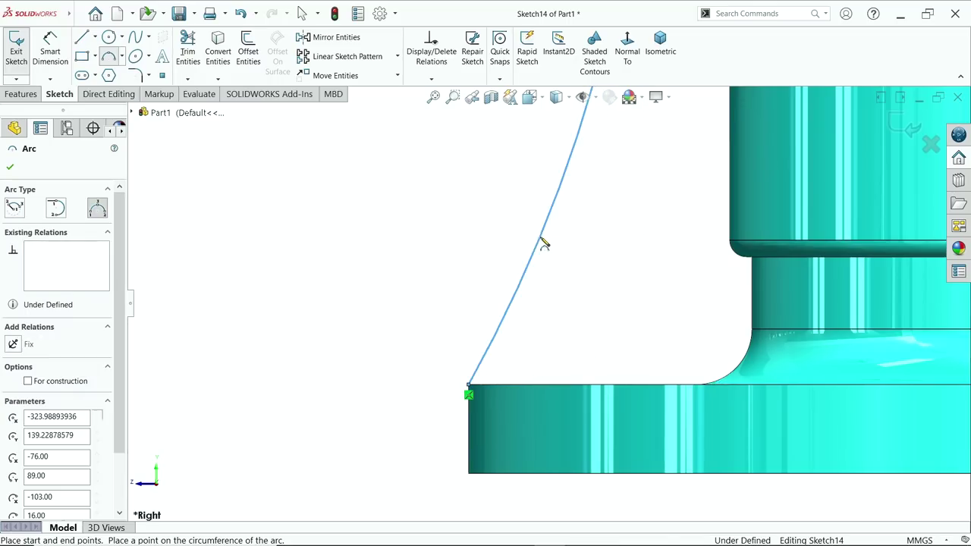
# - Add a short line along the lower flange top and stop line drawing
pyautogui.click(83, 39)
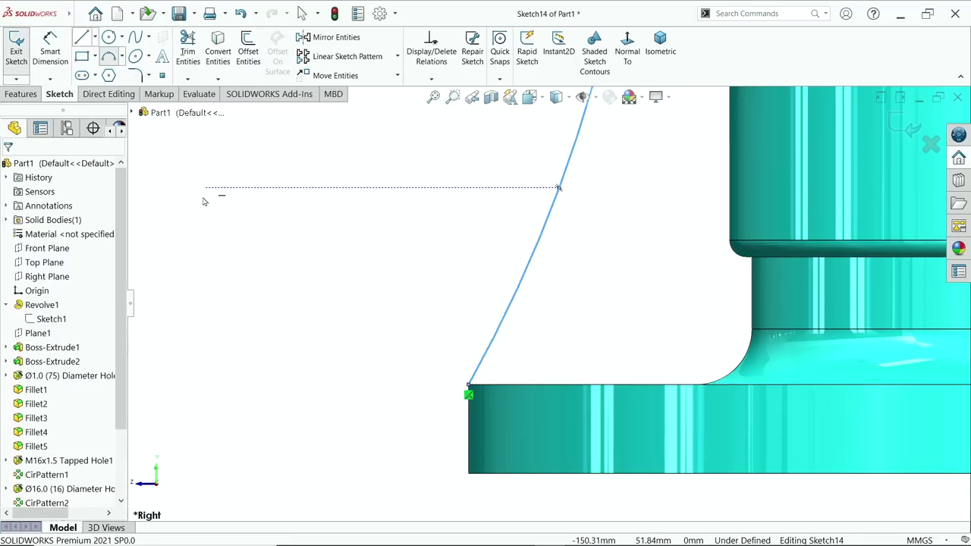
pyautogui.click(468, 388)
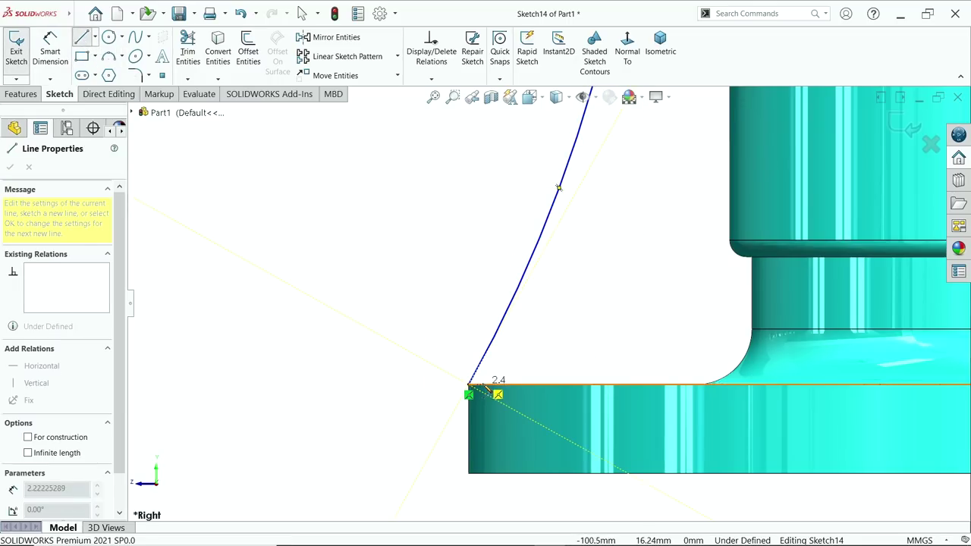
pyautogui.click(510, 385)
pyautogui.rightClick(440, 280)
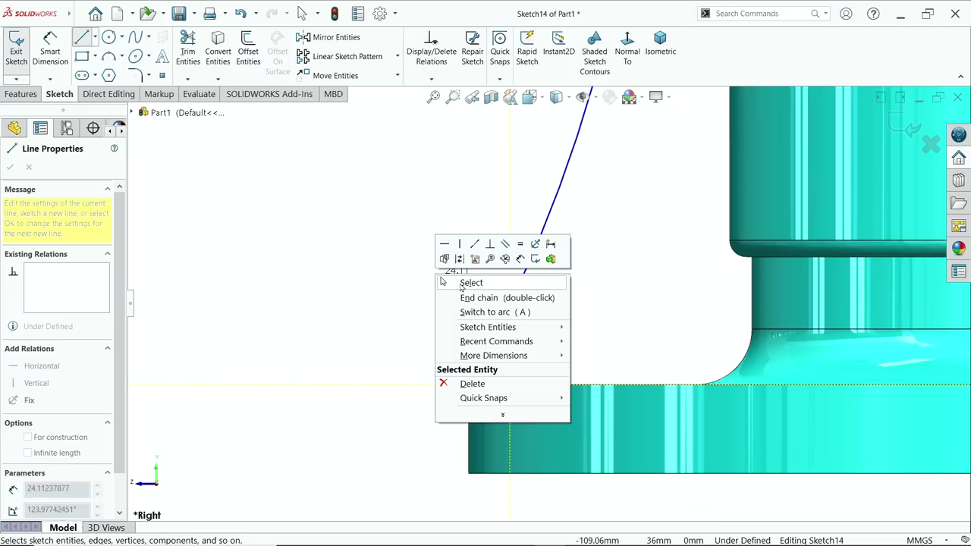
pyautogui.click(470, 282)
pyautogui.scroll(3, 535, 253)
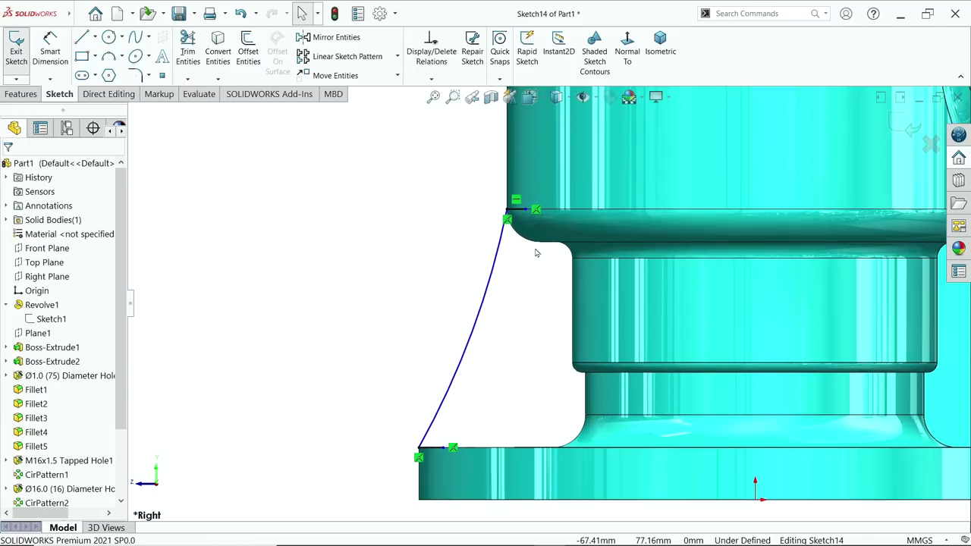
pyautogui.click(50, 47)
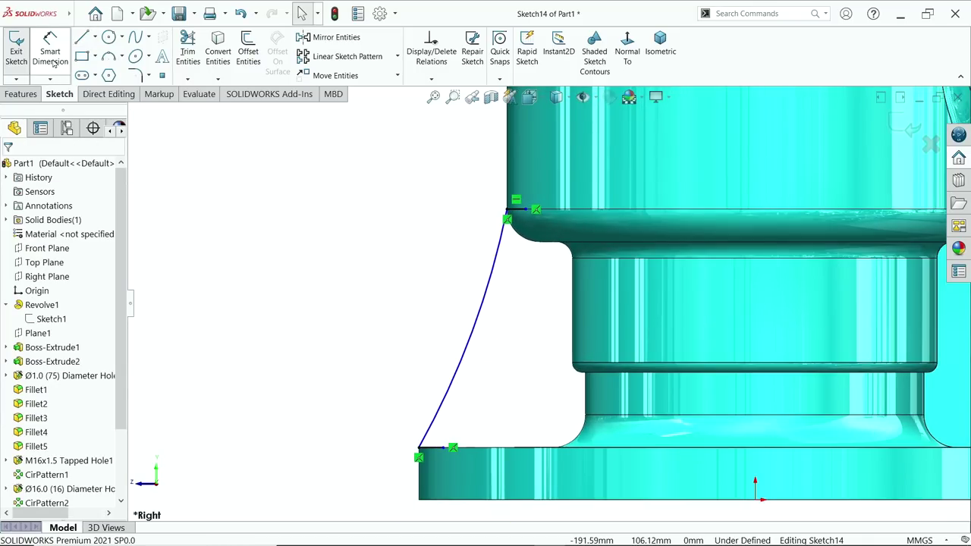
# - Dimension the profile arc to R100 and the short top line to 5 mm
pyautogui.click(477, 329)
pyautogui.click(455, 319)
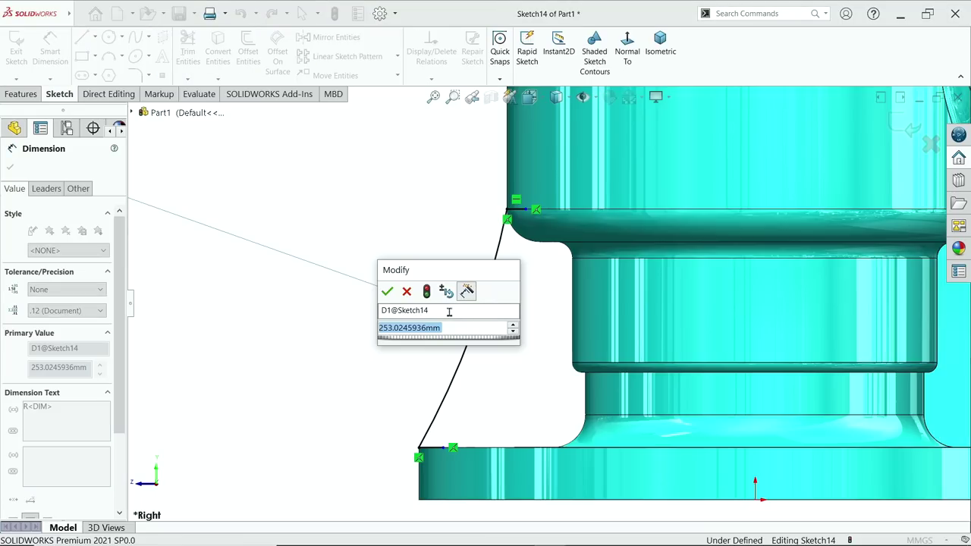
pyautogui.write('100')
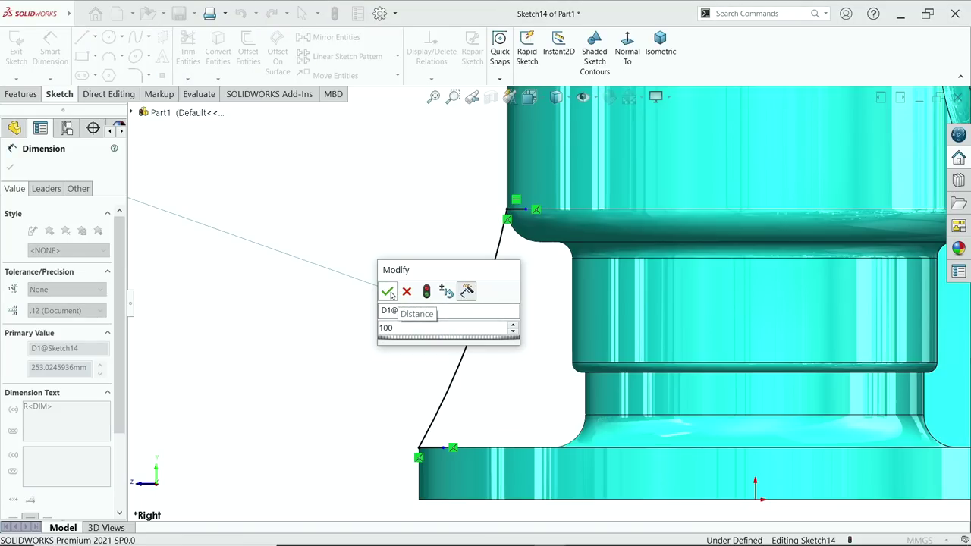
pyautogui.click(387, 291)
pyautogui.scroll(-5, 535, 186)
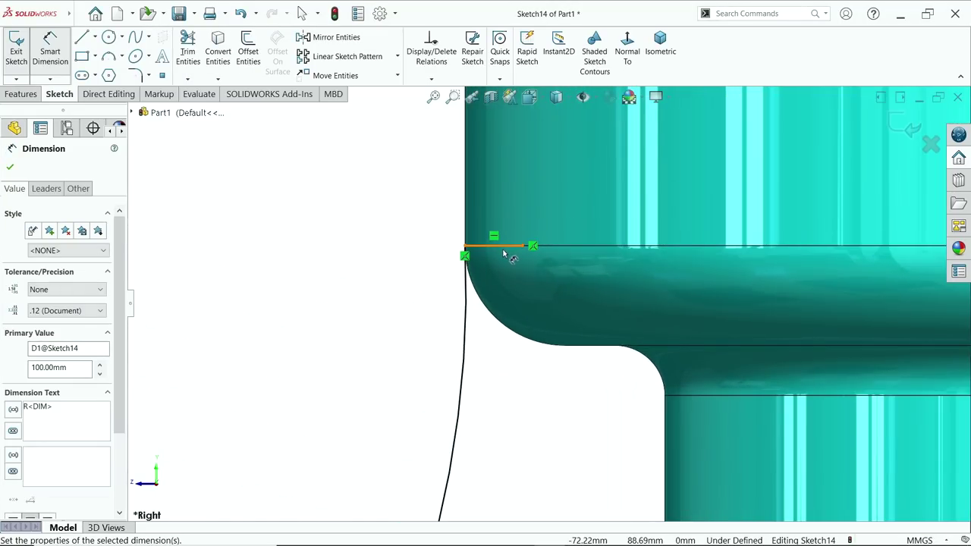
pyautogui.press('Escape')
pyautogui.click(506, 247)
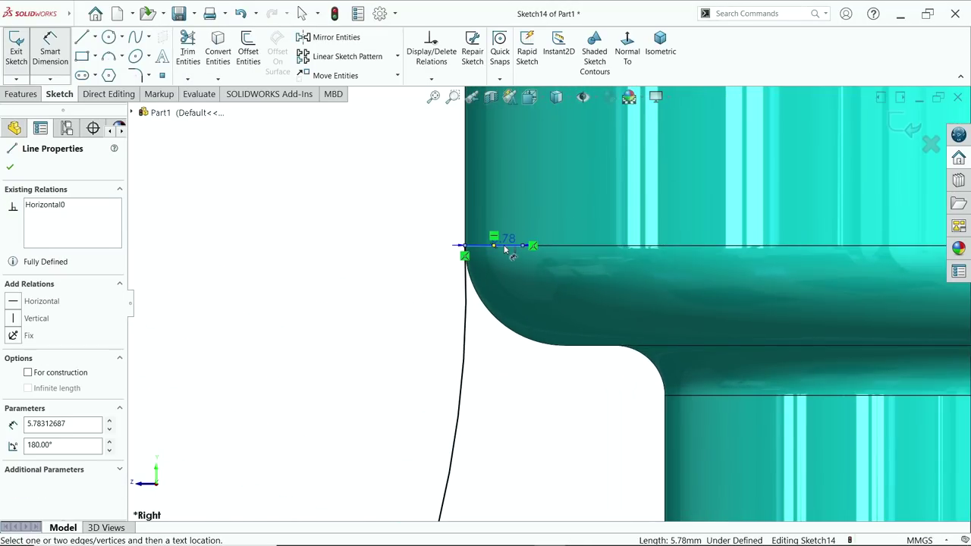
pyautogui.click(505, 189)
pyautogui.write('5')
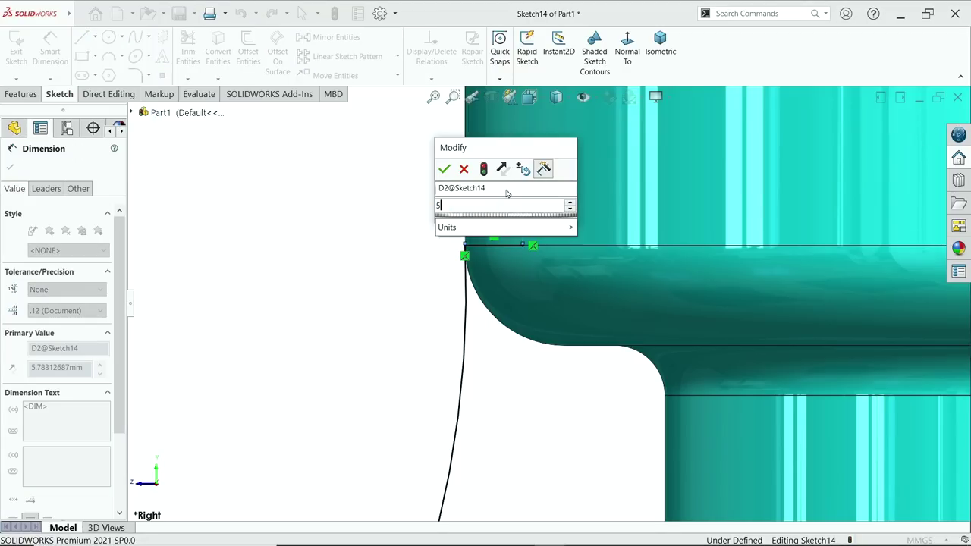
pyautogui.press('Return')
# - Set the short bottom horizontal line to 7 mm, fully defining Sketch14
pyautogui.scroll(5, 506, 198)
pyautogui.scroll(-6, 485, 425)
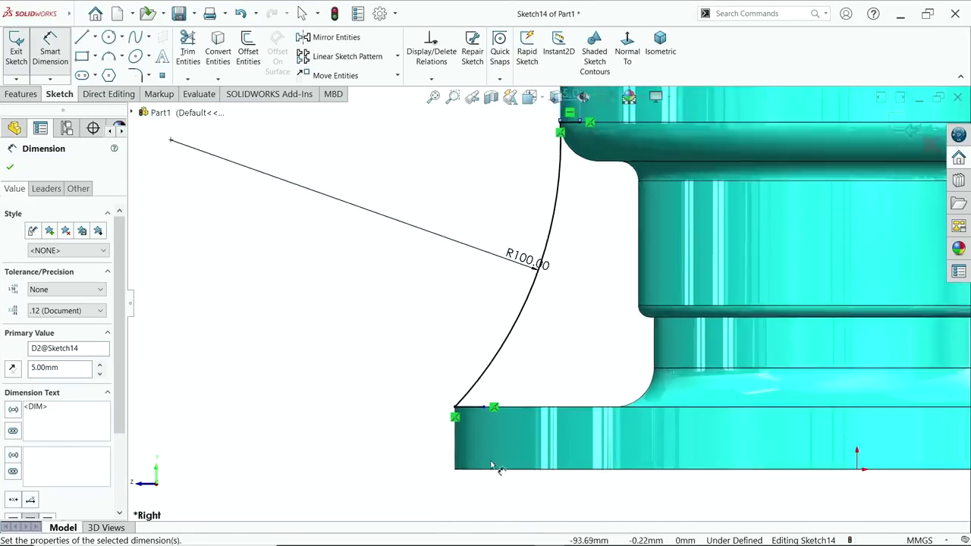
pyautogui.click(464, 275)
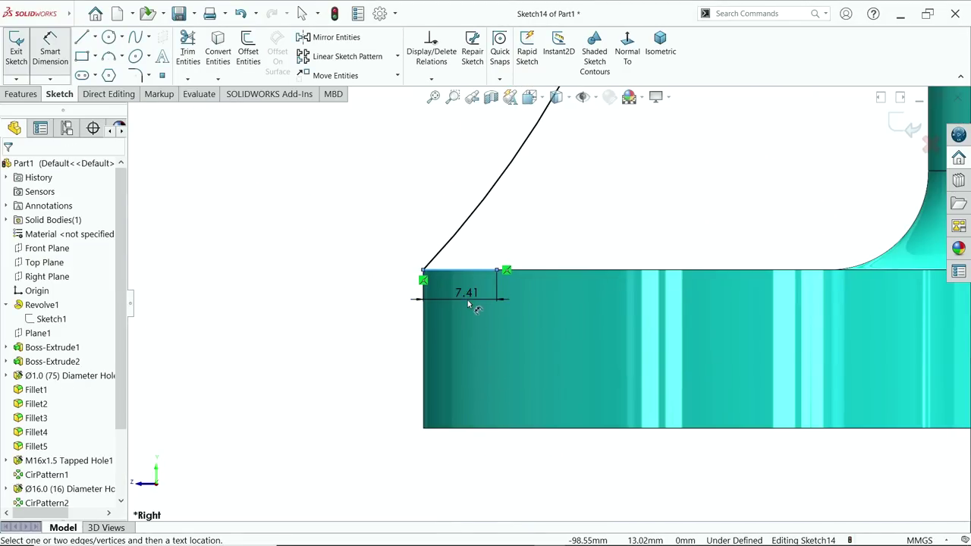
pyautogui.click(468, 304)
pyautogui.write('7')
pyautogui.press('Return')
pyautogui.scroll(4, 598, 238)
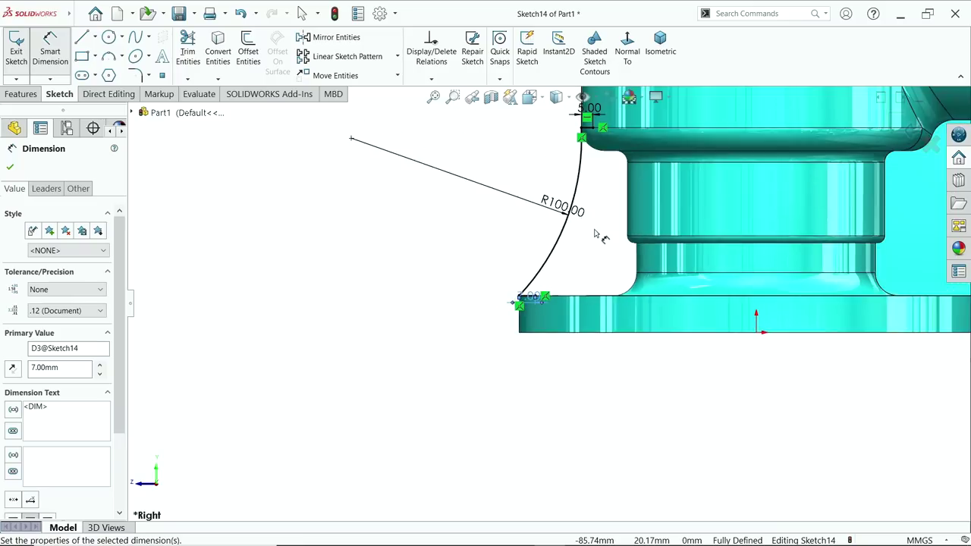
pyautogui.scroll(-3, 620, 195)
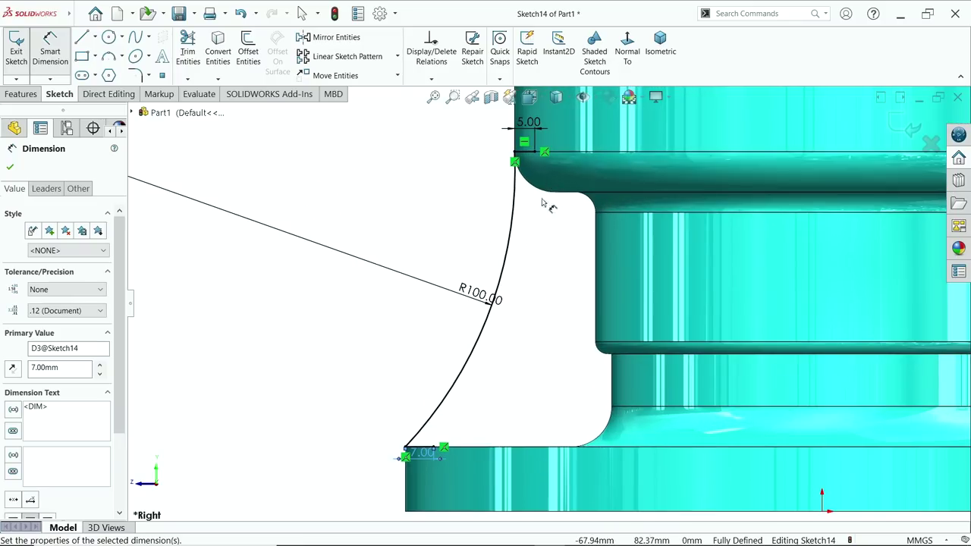
pyautogui.click(38, 92)
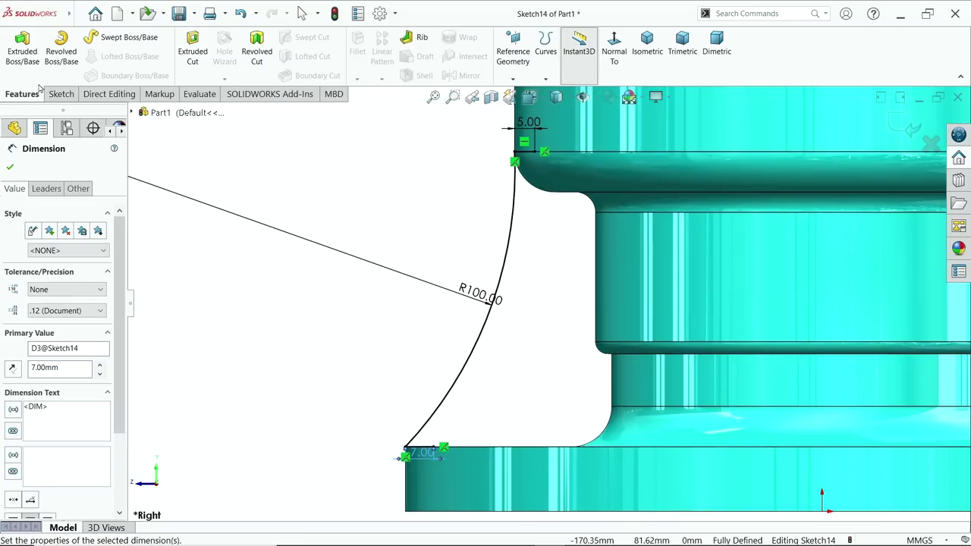
# - Create Rib3 from Sketch14 with 12 mm mid-plane thickness and flipped material side
pyautogui.click(416, 46)
pyautogui.scroll(-3, 509, 323)
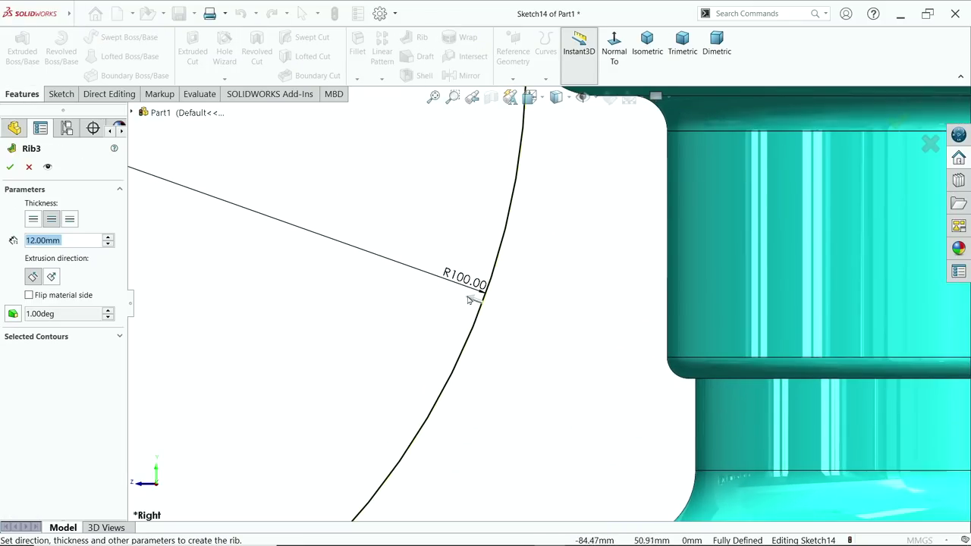
pyautogui.click(30, 296)
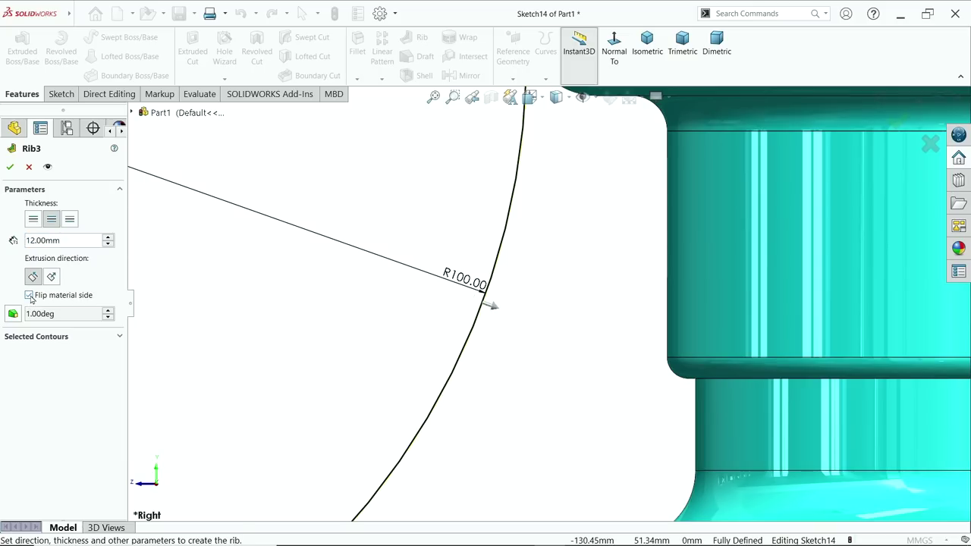
pyautogui.click(51, 220)
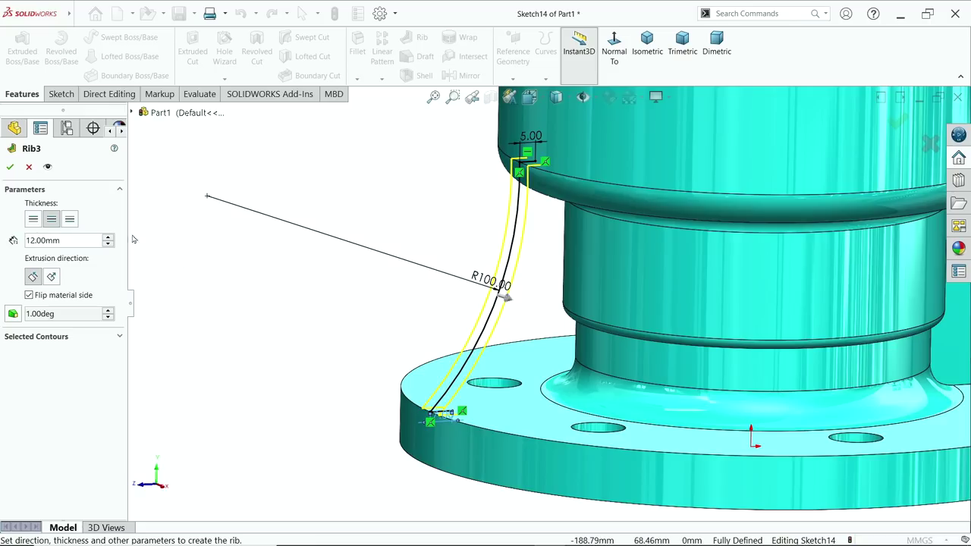
pyautogui.click(10, 166)
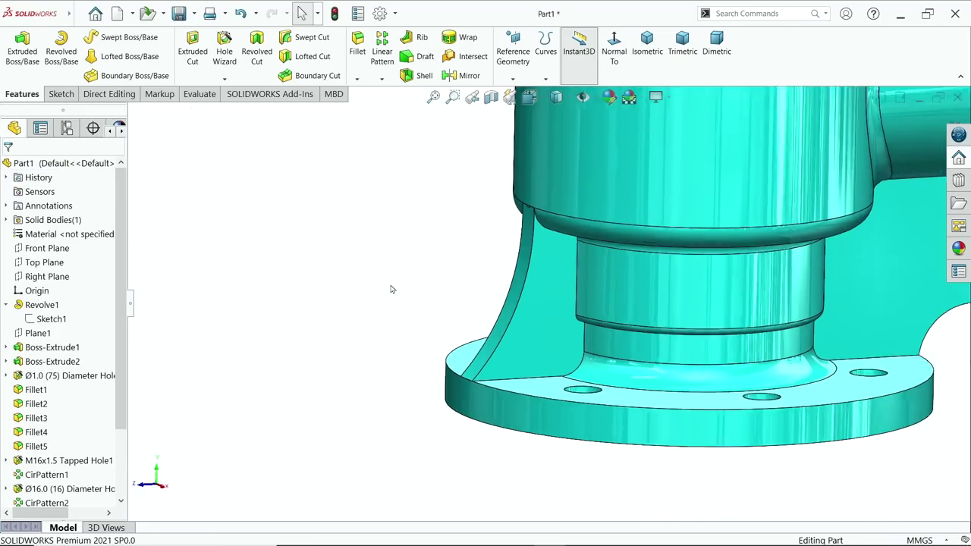
pyautogui.moveTo(392, 289); pyautogui.dragTo(416, 315, button='middle')
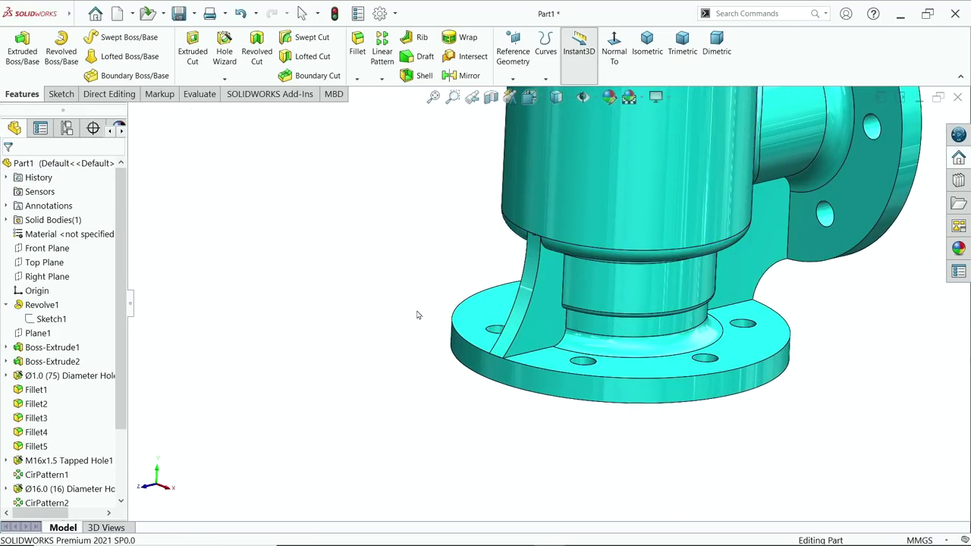
pyautogui.click(646, 45)
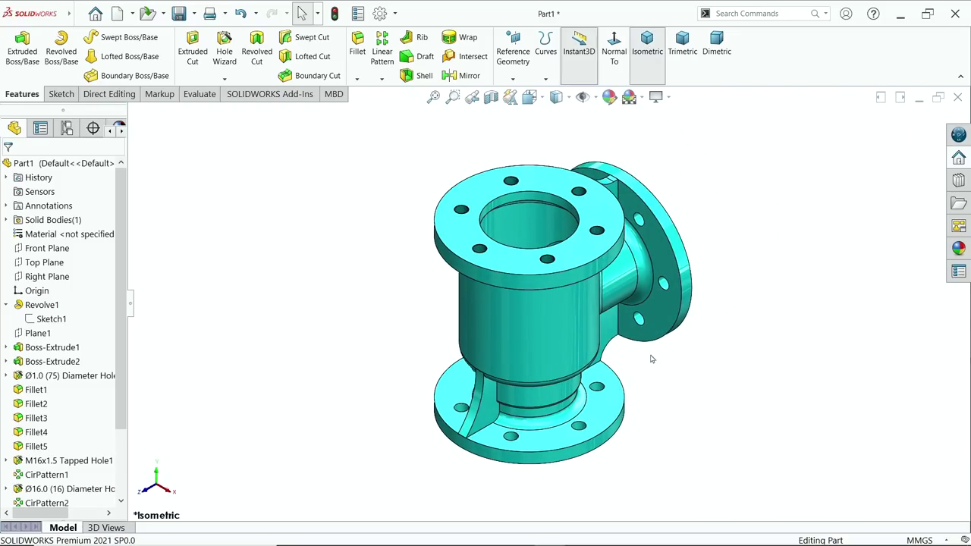
pyautogui.scroll(-2, 650, 358)
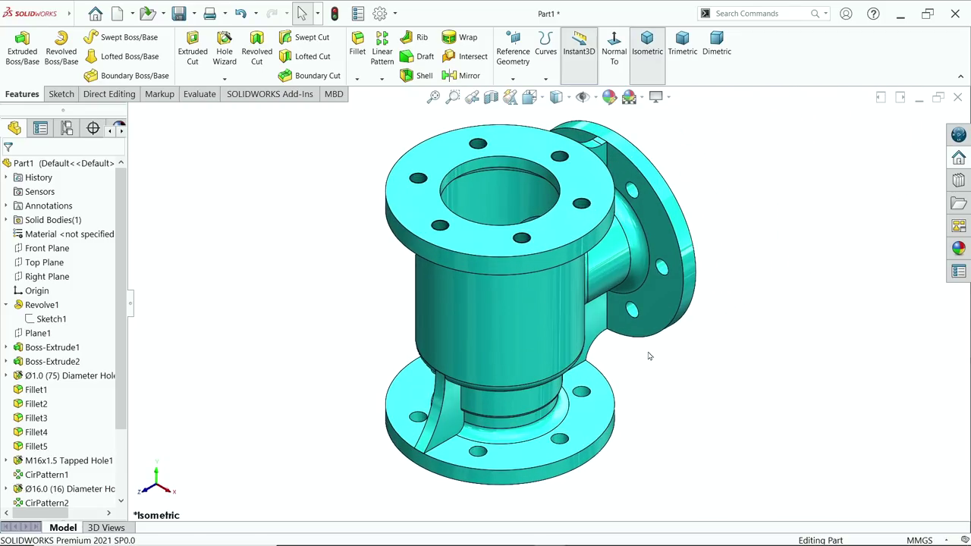
# - Save Part1 as '1.Body' into the Desktop's Feed Check Valve folder
pyautogui.click(177, 13)
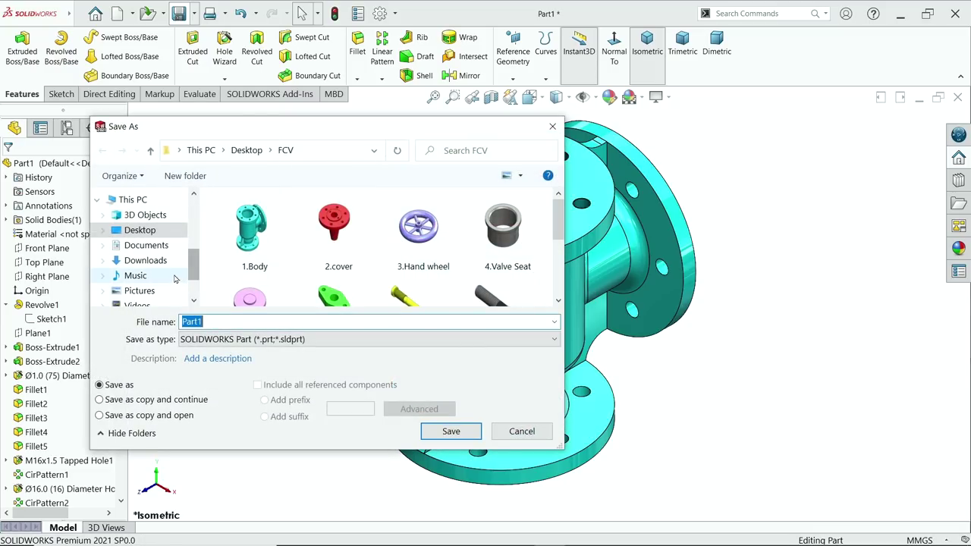
pyautogui.click(157, 232)
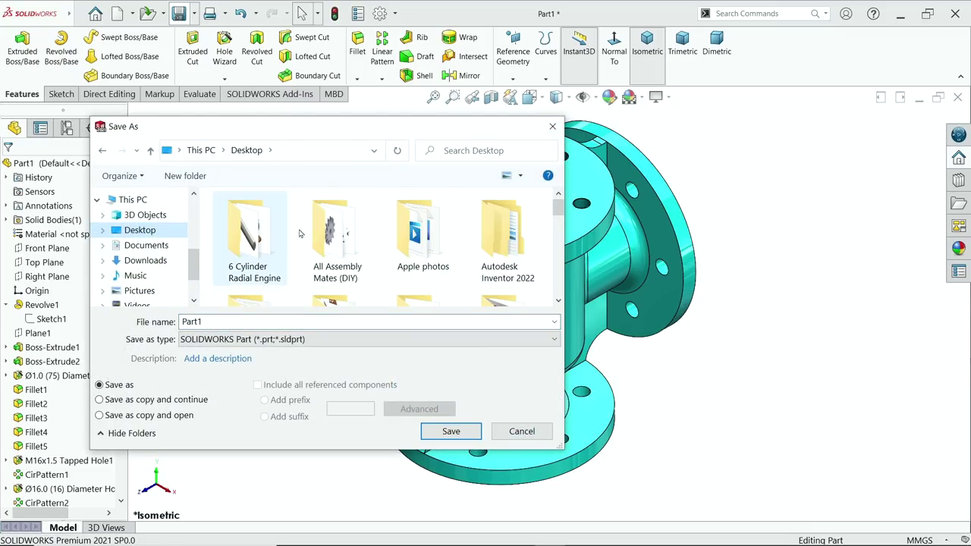
pyautogui.scroll(-3, 424, 224)
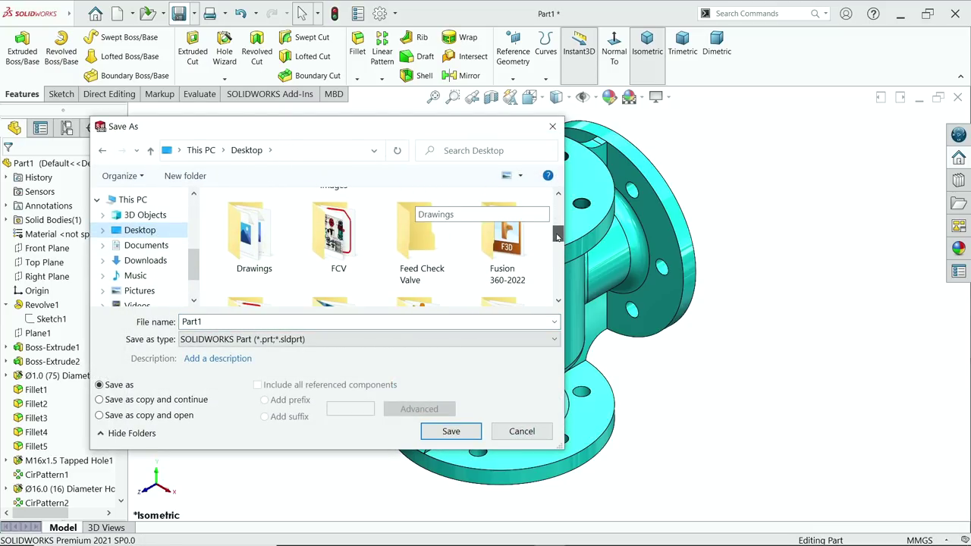
pyautogui.click(424, 243)
pyautogui.doubleClick(423, 243)
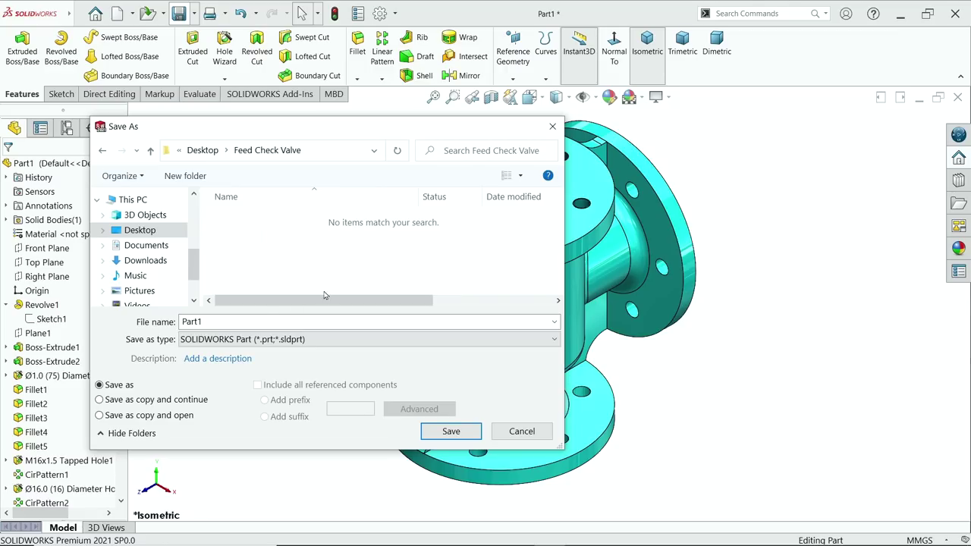
pyautogui.doubleClick(221, 321)
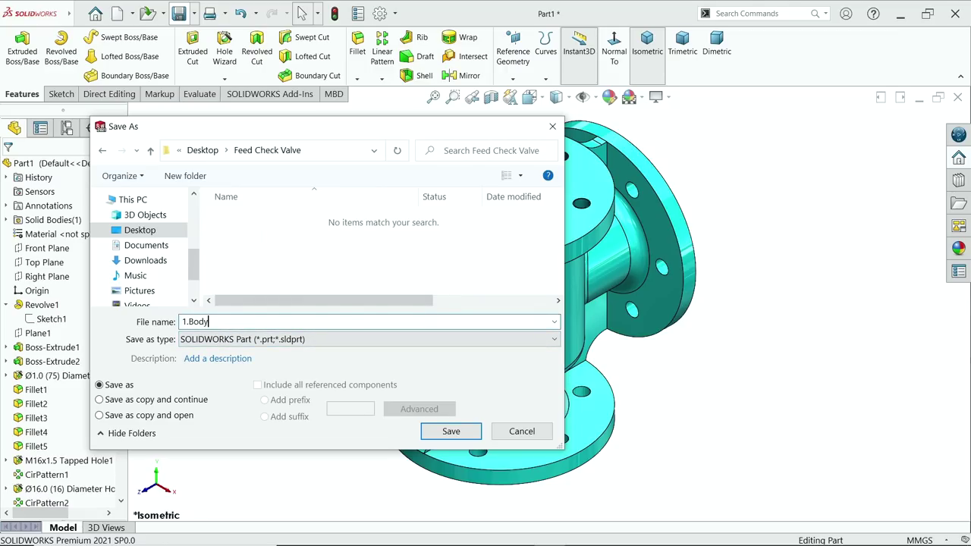
pyautogui.write('1.Body')
pyautogui.click(443, 430)
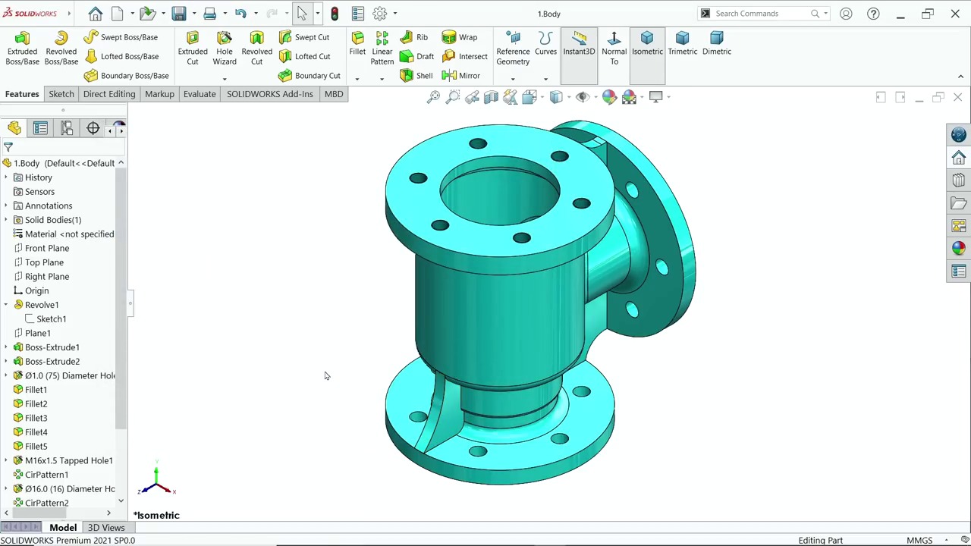
# - Study the 2.COVER section B-B and its lower dimensions in Photos, then minimise Photos
pyautogui.hotkey('alt', 'Tab')
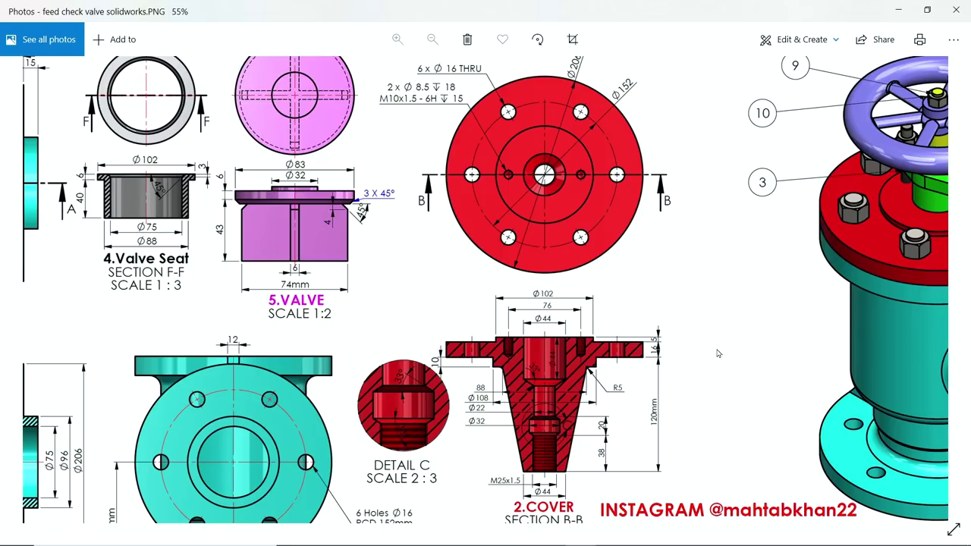
pyautogui.moveTo(611, 196); pyautogui.dragTo(623, 255)
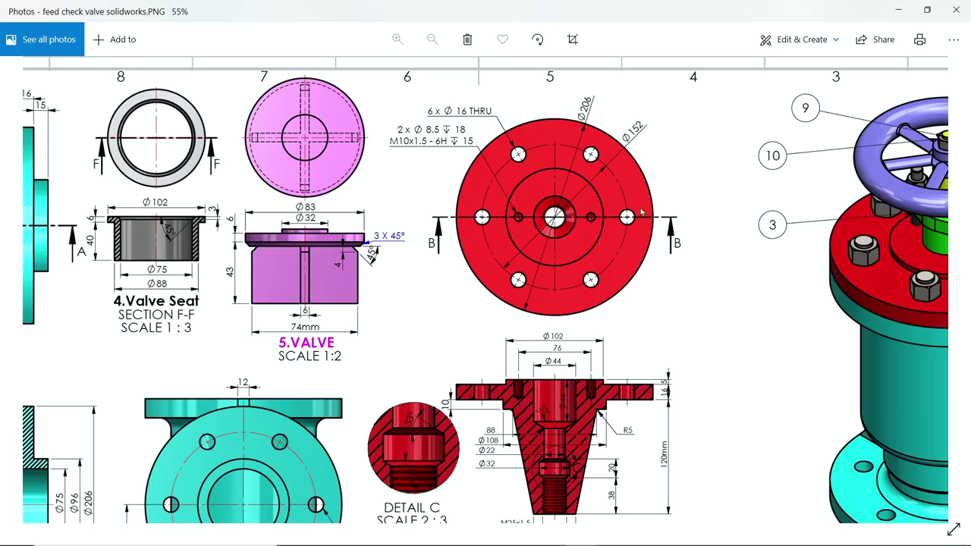
pyautogui.moveTo(641, 213); pyautogui.dragTo(639, 90)
pyautogui.scroll(4, 572, 381)
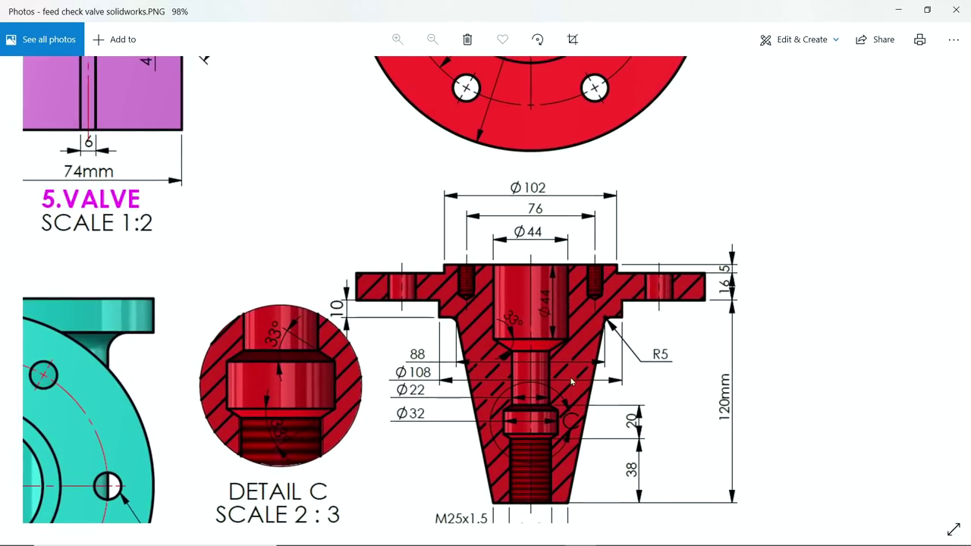
pyautogui.moveTo(572, 381); pyautogui.dragTo(563, 346)
pyautogui.scroll(1, 555, 268)
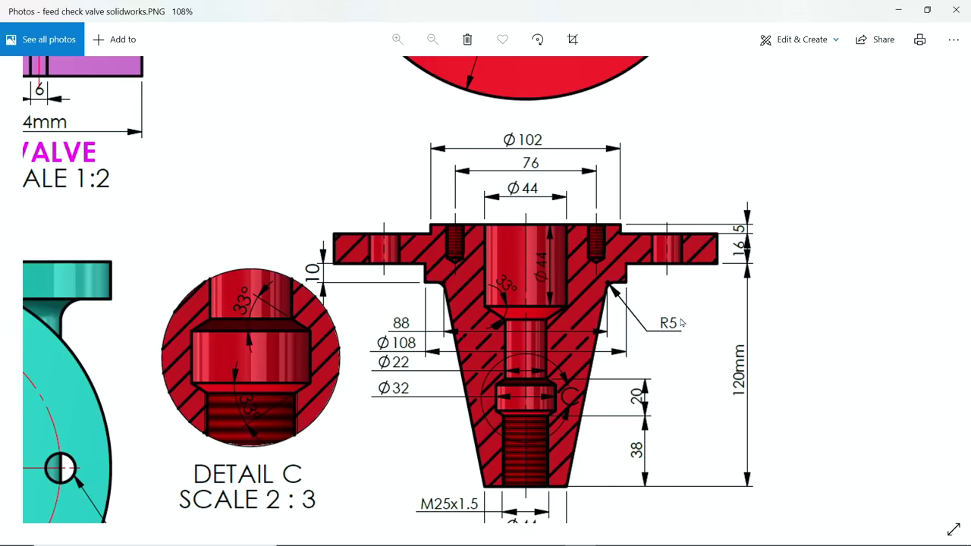
pyautogui.moveTo(490, 468); pyautogui.dragTo(496, 419)
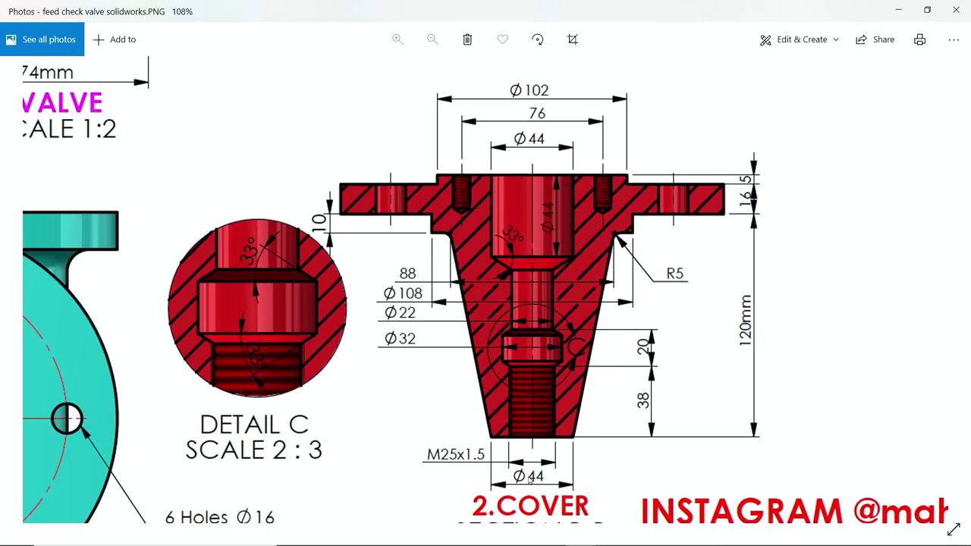
pyautogui.click(900, 10)
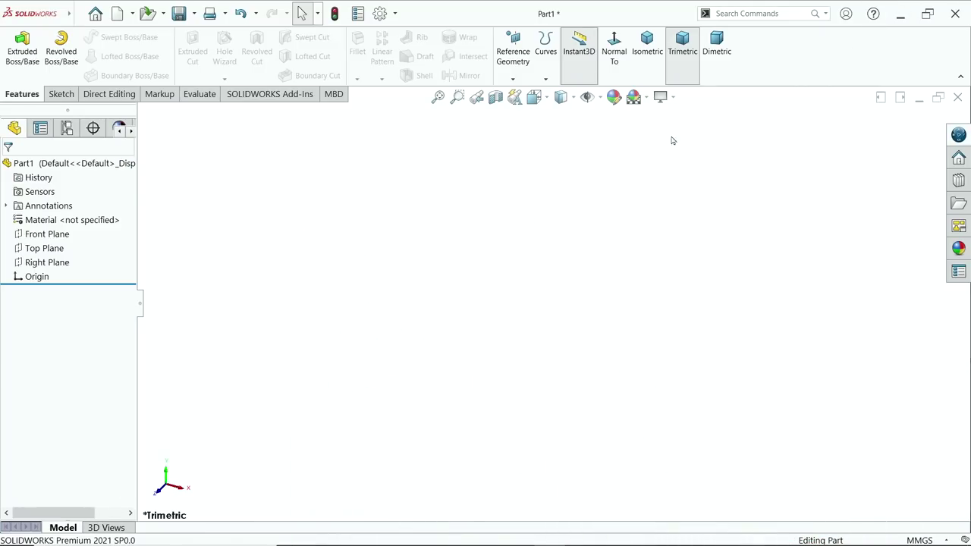
# - Start a new sketch on the Front Plane using straight lines
pyautogui.click(43, 241)
pyautogui.click(51, 220)
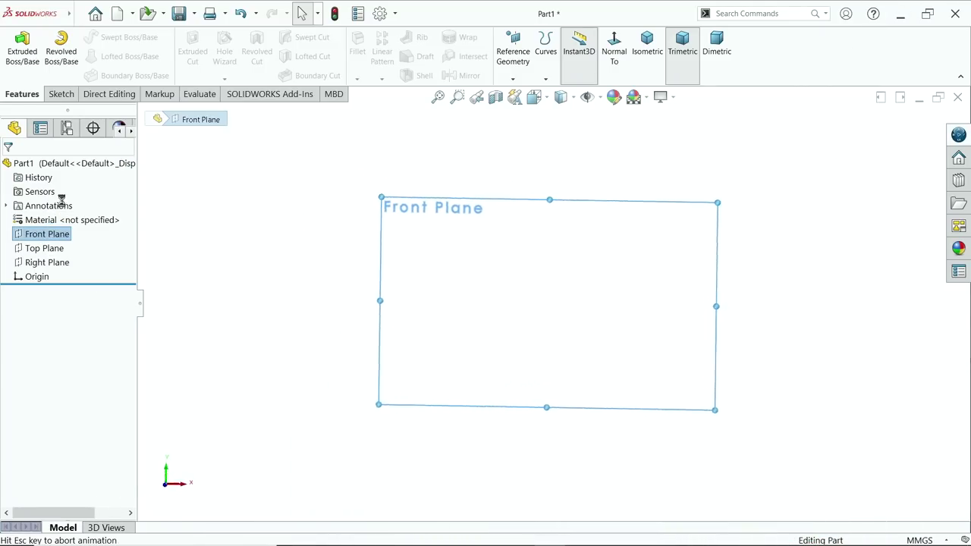
pyautogui.click(94, 38)
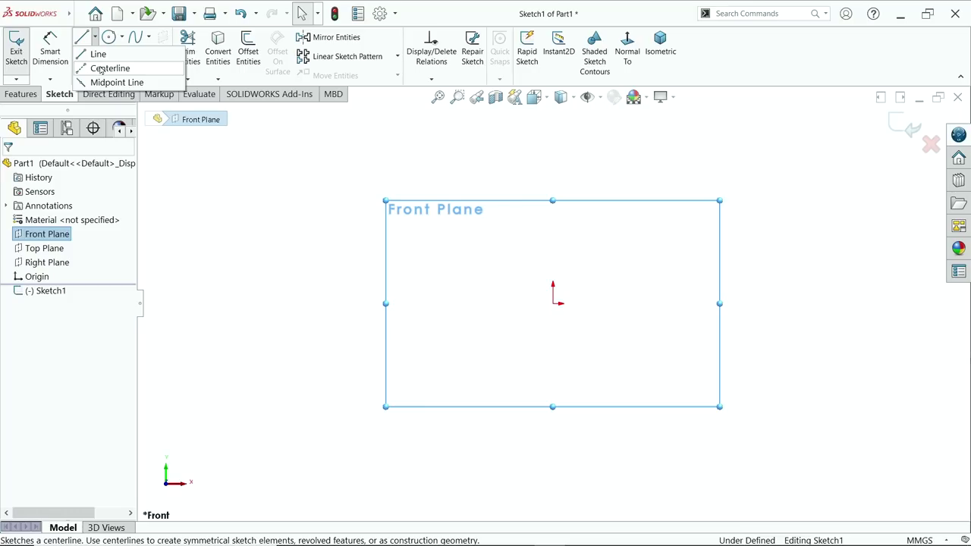
pyautogui.click(83, 42)
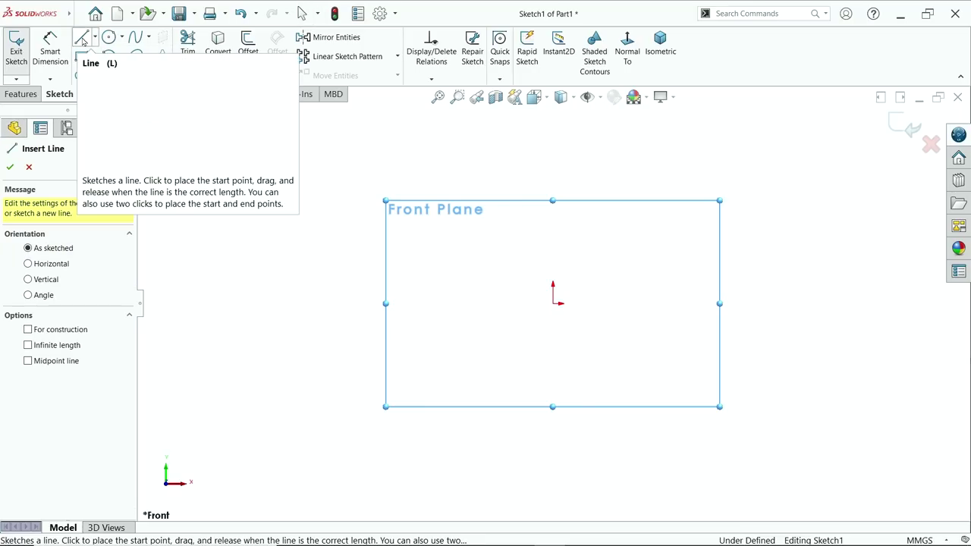
# - Draw the stepped upper outline of the cover's half-profile, starting at the origin
pyautogui.click(556, 303)
pyautogui.click(672, 304)
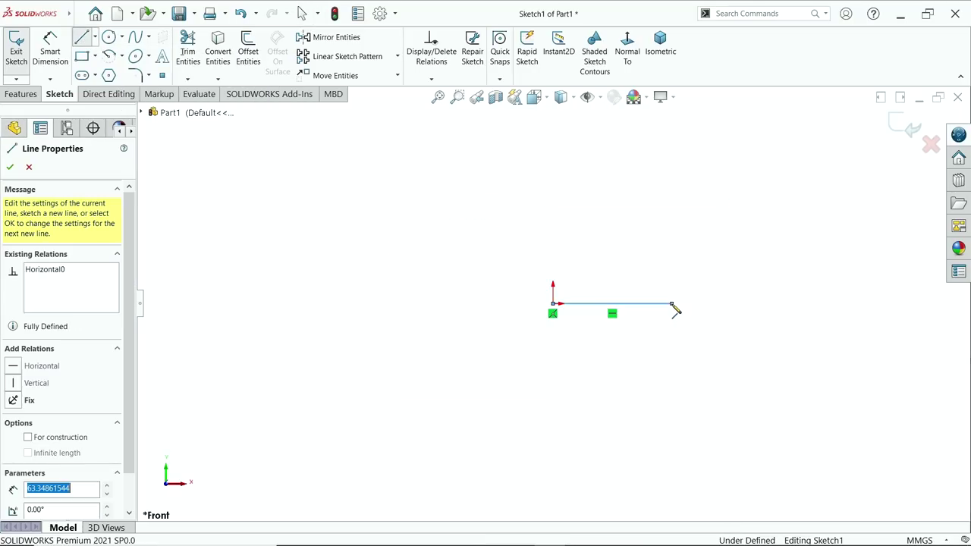
pyautogui.click(671, 315)
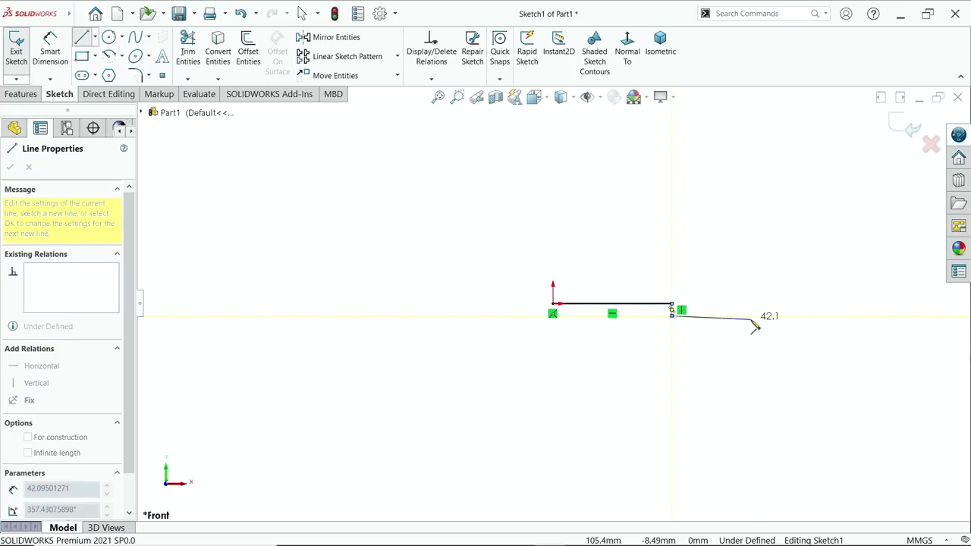
pyautogui.click(757, 316)
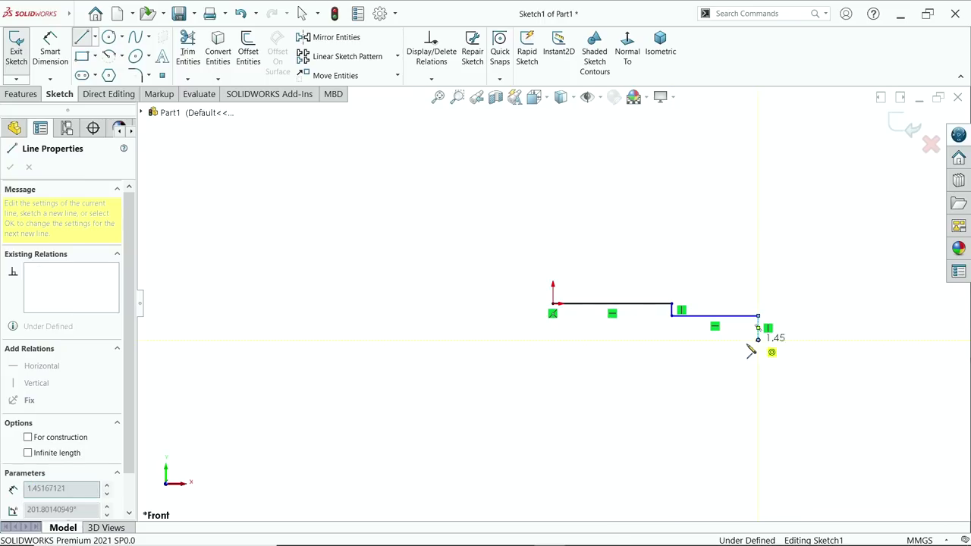
pyautogui.click(757, 339)
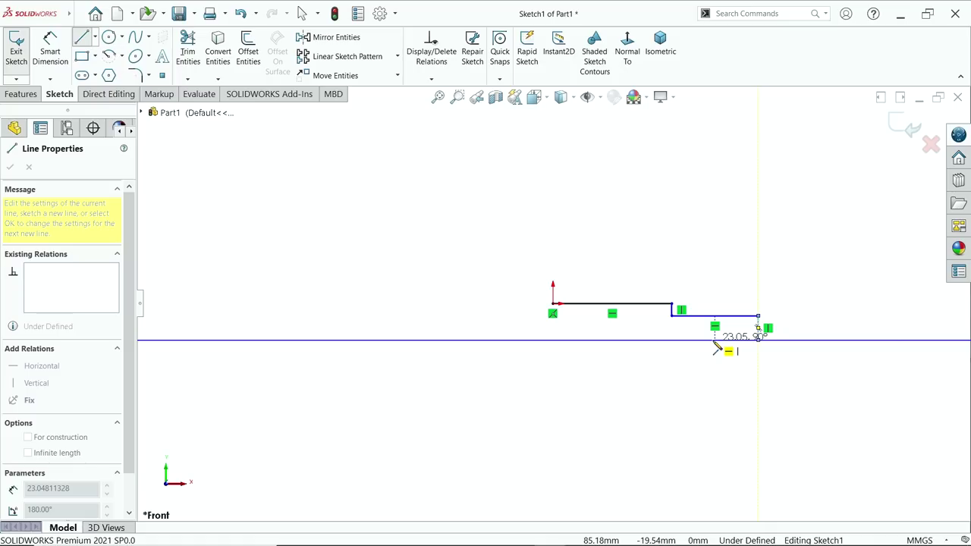
pyautogui.click(664, 338)
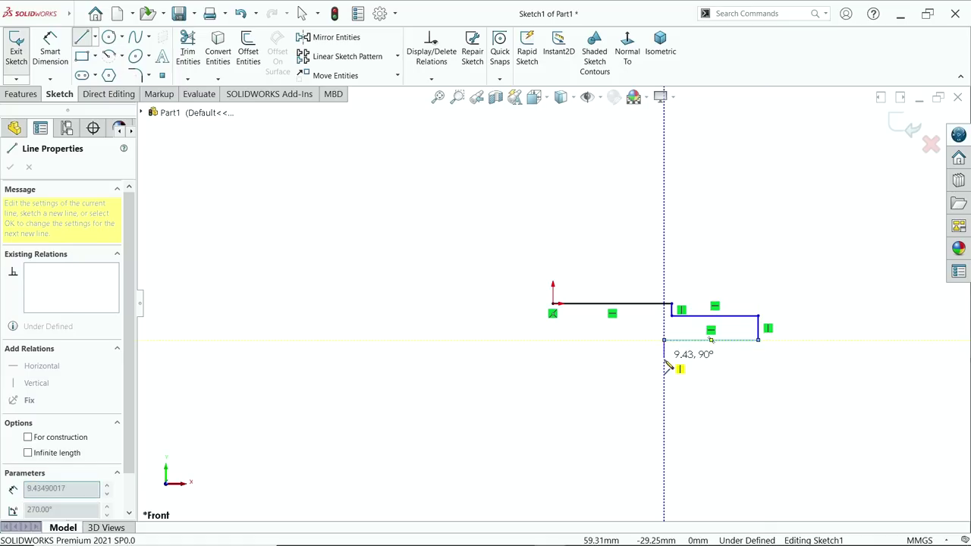
pyautogui.click(663, 358)
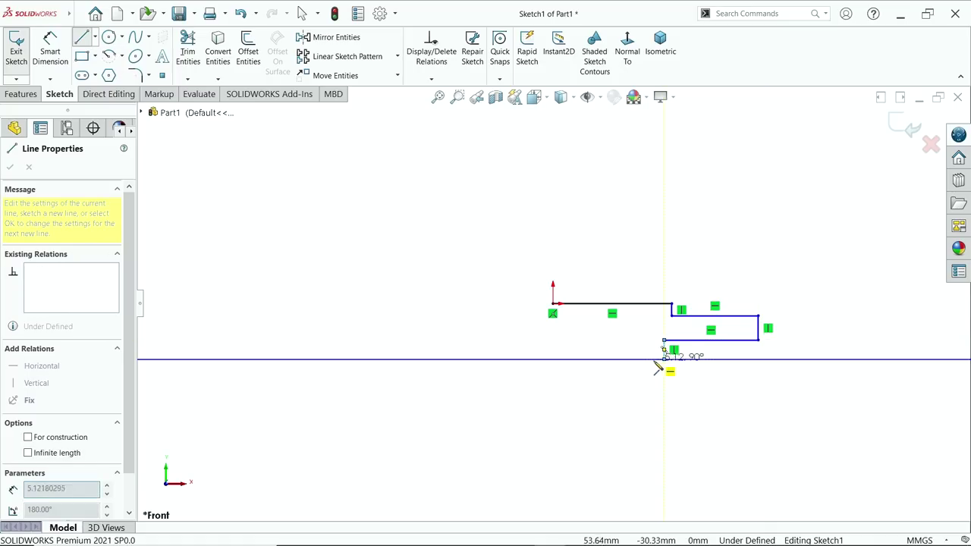
pyautogui.click(644, 358)
# - Close the profile with the cone base line and a vertical line up to the origin
pyautogui.press('z')
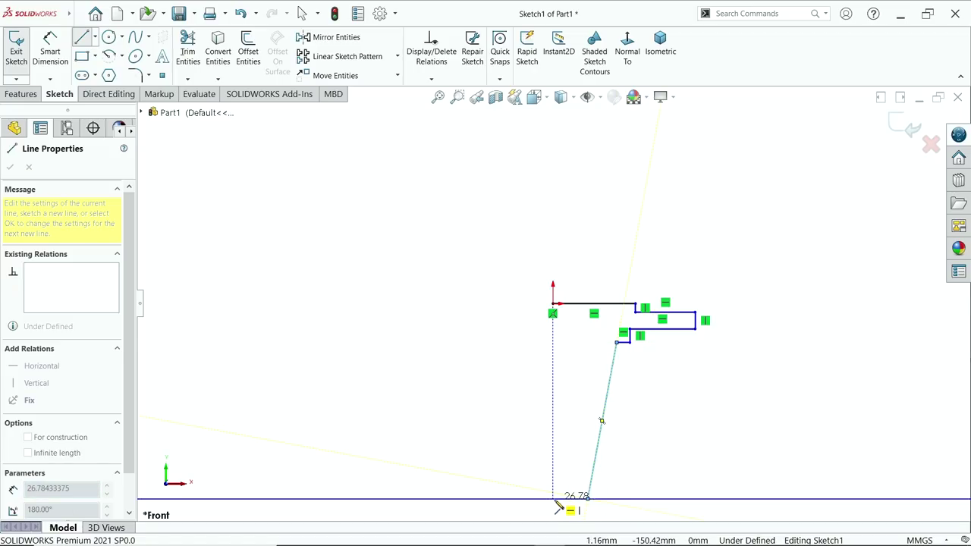
pyautogui.click(553, 499)
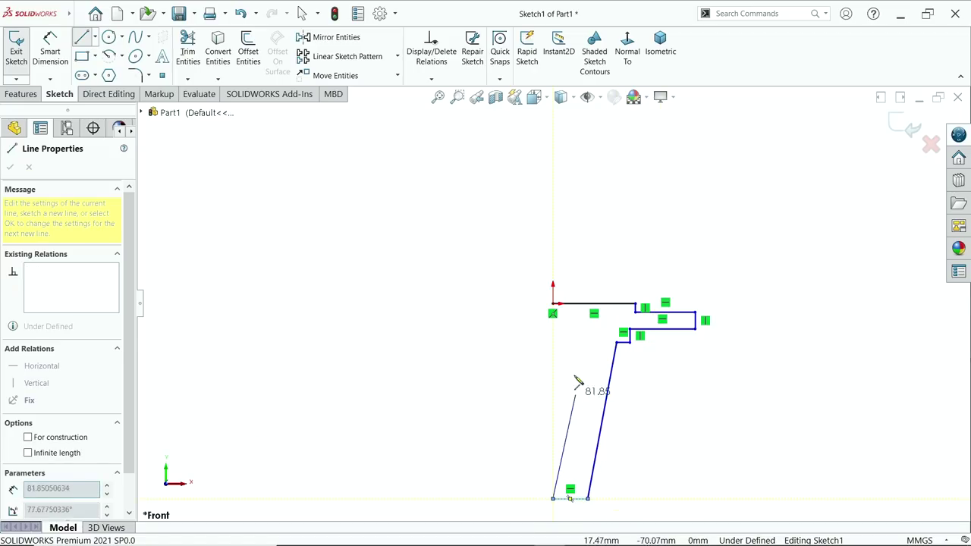
pyautogui.click(552, 313)
pyautogui.rightClick(595, 206)
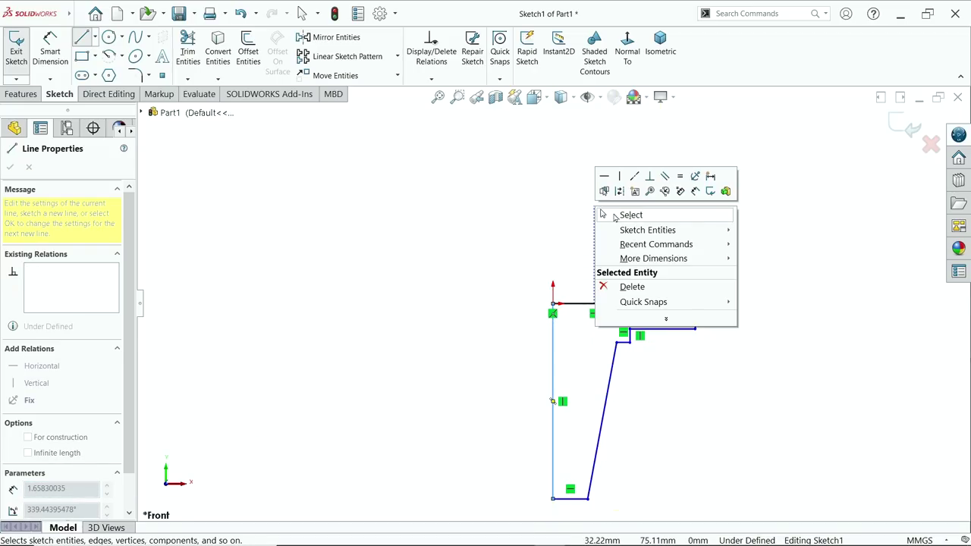
pyautogui.click(616, 217)
pyautogui.scroll(-2, 605, 477)
pyautogui.scroll(-1, 605, 478)
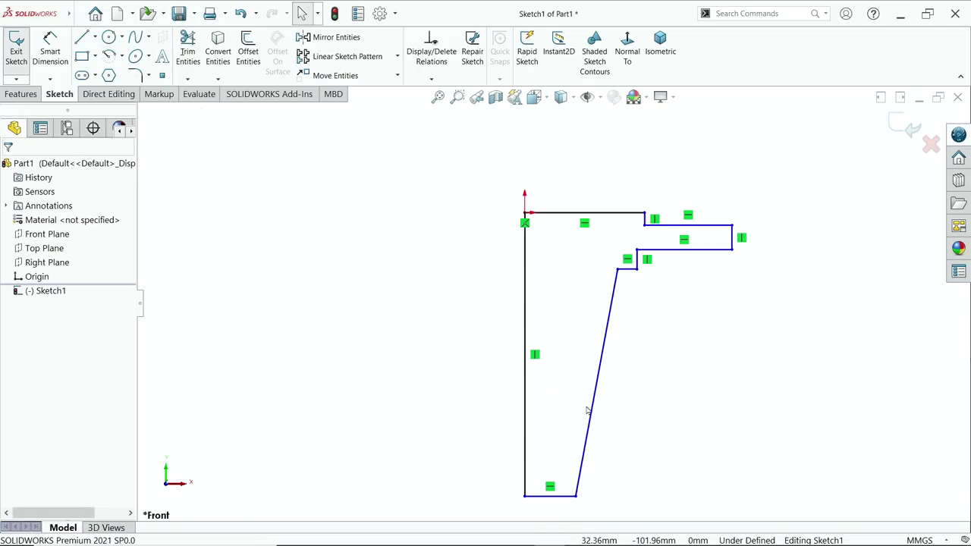
# - Make the vertical axis line a construction centerline
pyautogui.click(525, 368)
pyautogui.click(555, 332)
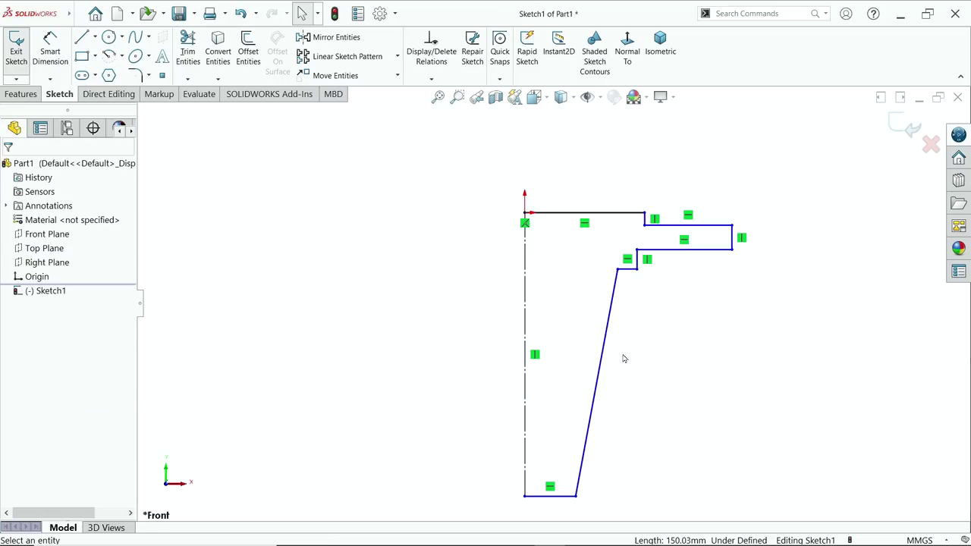
pyautogui.scroll(1, 612, 354)
pyautogui.scroll(-1, 609, 327)
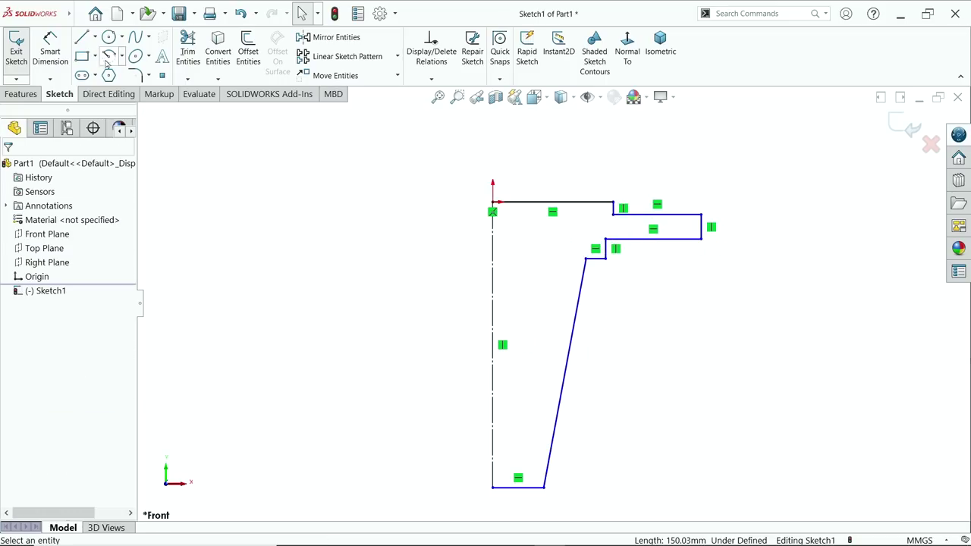
# - Dimension the flange diameter as 206 mm and the cone base diameter as 44 mm
pyautogui.click(50, 49)
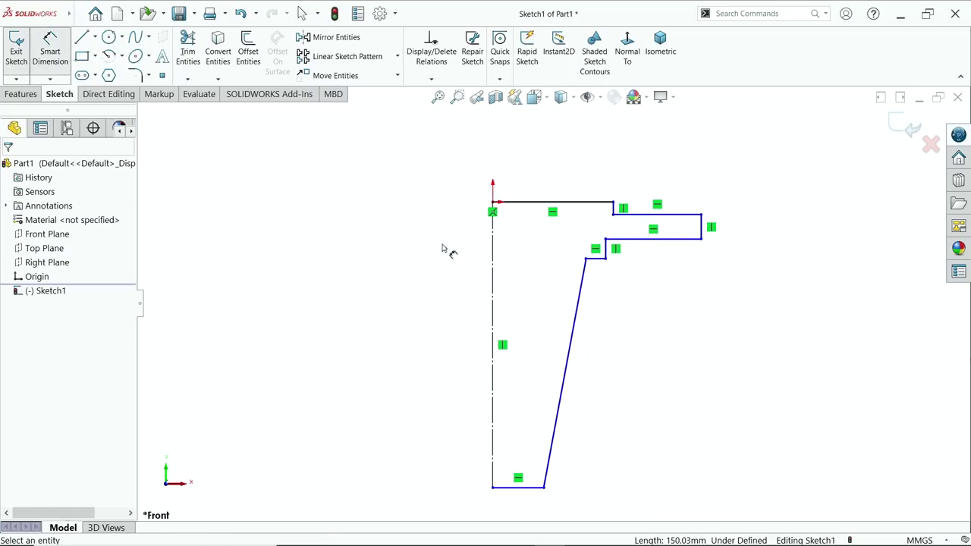
pyautogui.click(702, 227)
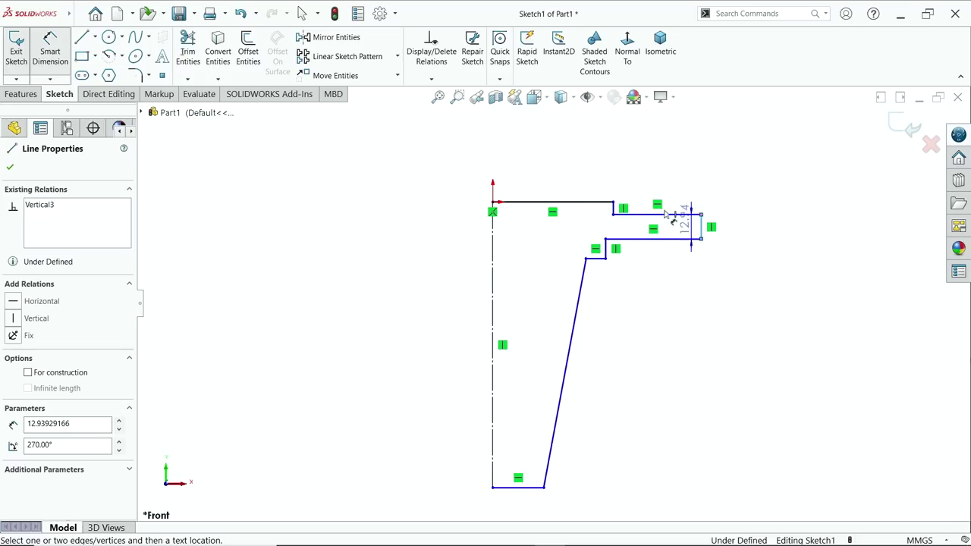
pyautogui.click(492, 206)
pyautogui.click(458, 157)
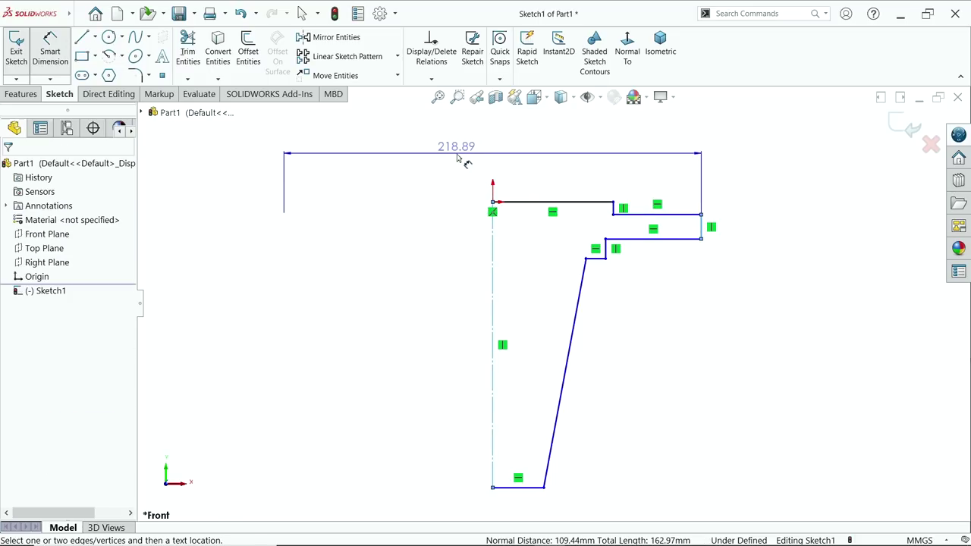
pyautogui.write('206')
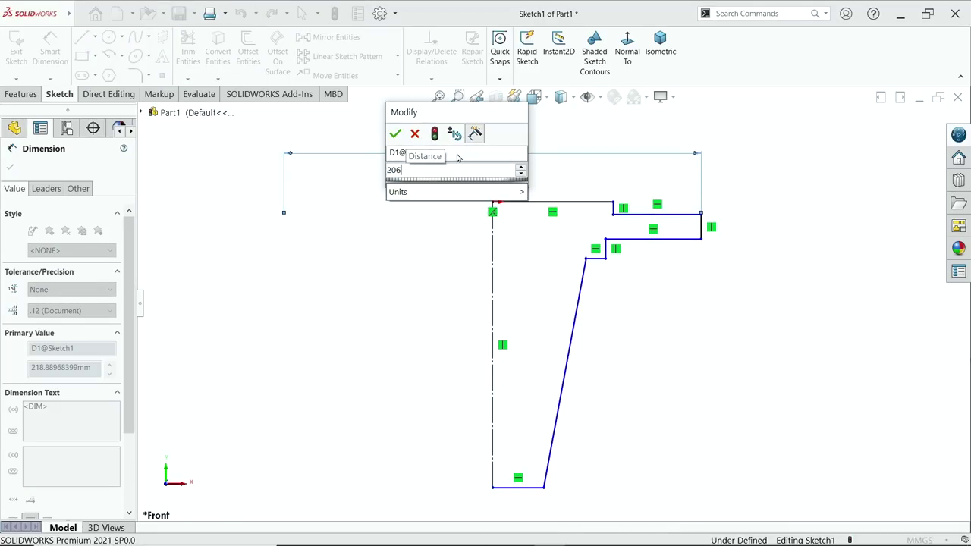
pyautogui.press('Return')
pyautogui.scroll(-2, 569, 418)
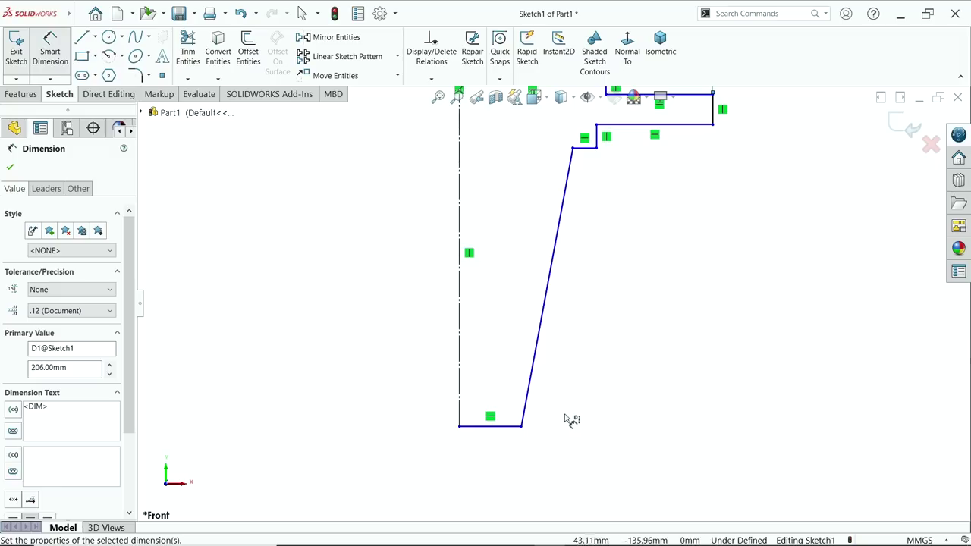
pyautogui.click(520, 426)
pyautogui.click(459, 426)
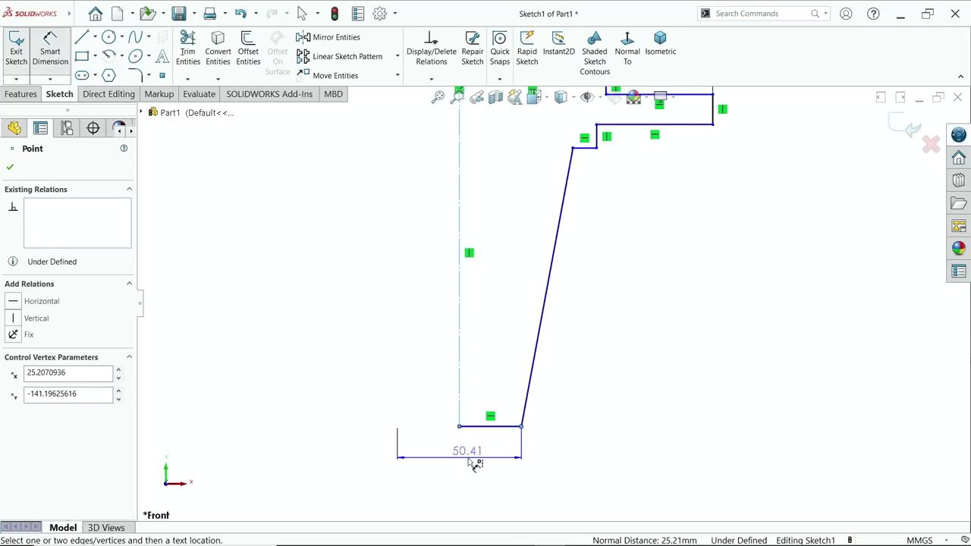
pyautogui.click(474, 462)
pyautogui.write('44')
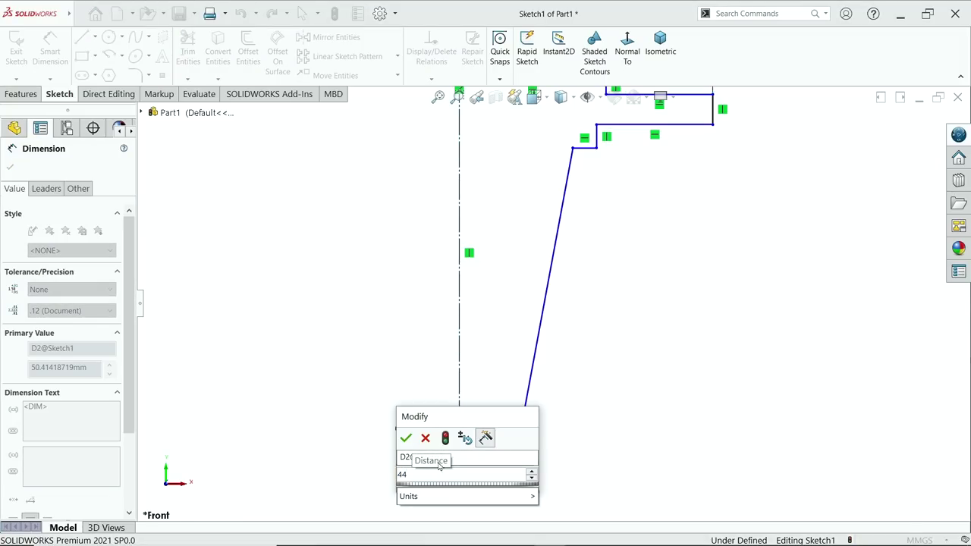
pyautogui.press('Return')
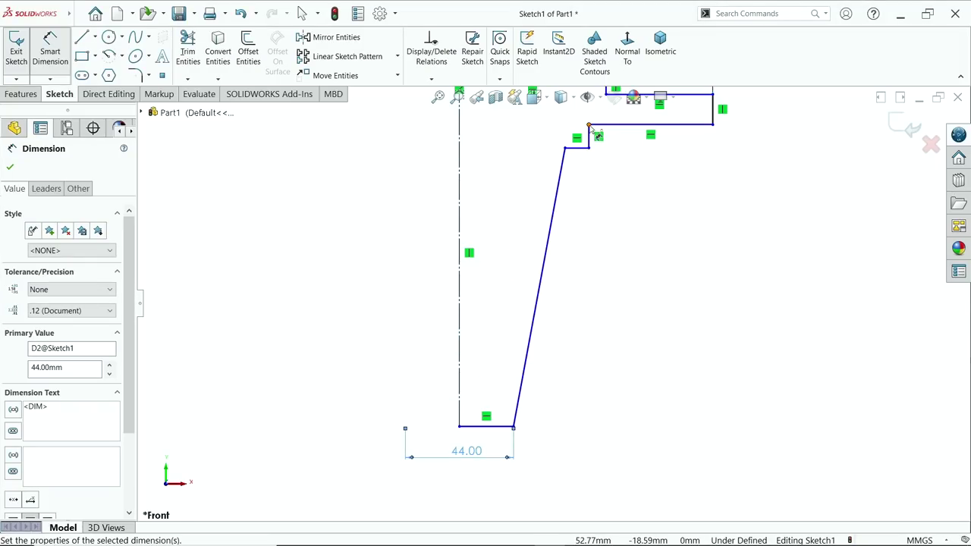
# - Dimension the step, bore and cone top diameters as 108, 102 and 88 mm
pyautogui.click(590, 126)
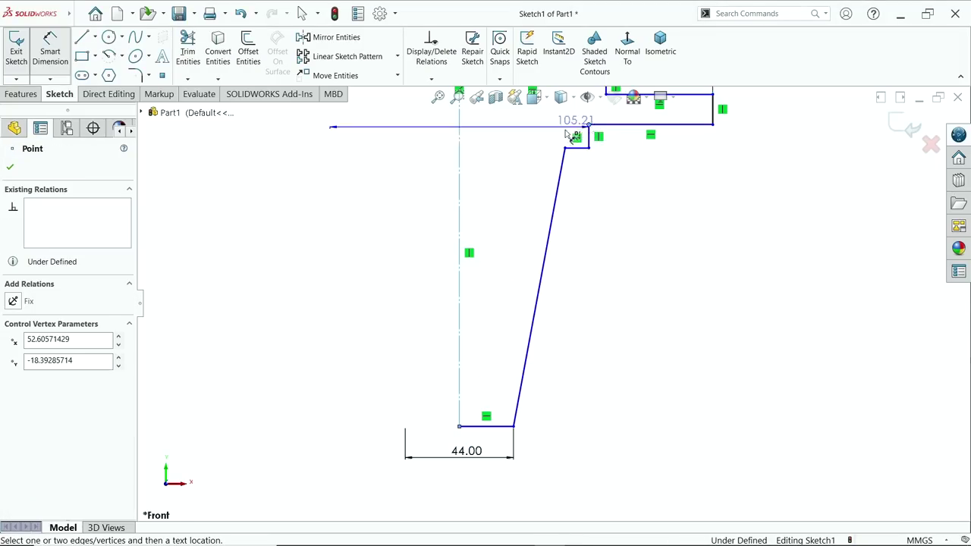
pyautogui.click(508, 155)
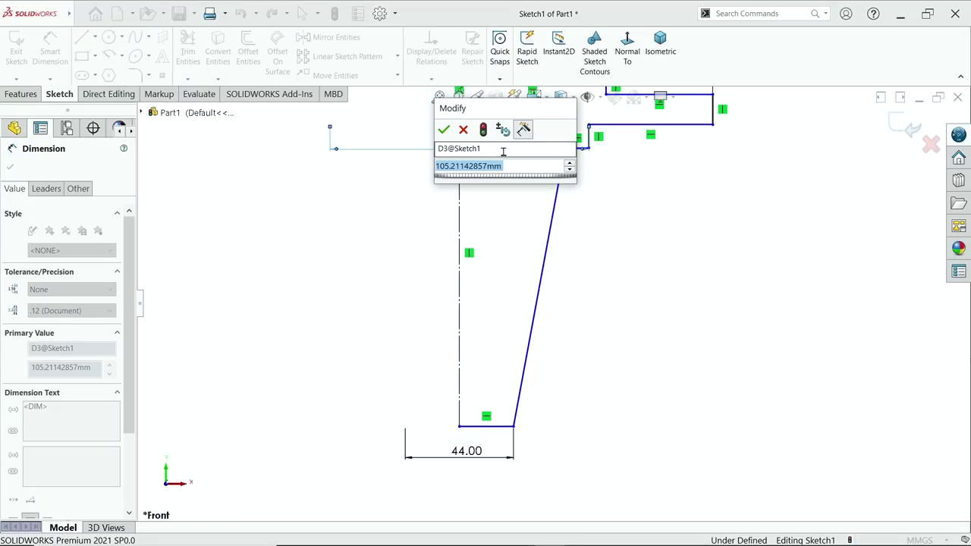
pyautogui.write('10')
pyautogui.press('Return')
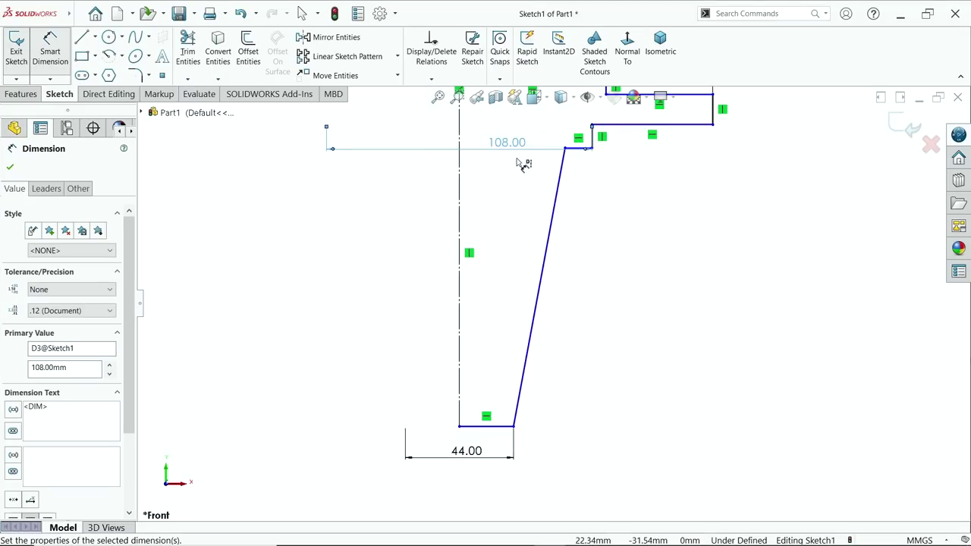
pyautogui.scroll(-3, 522, 161)
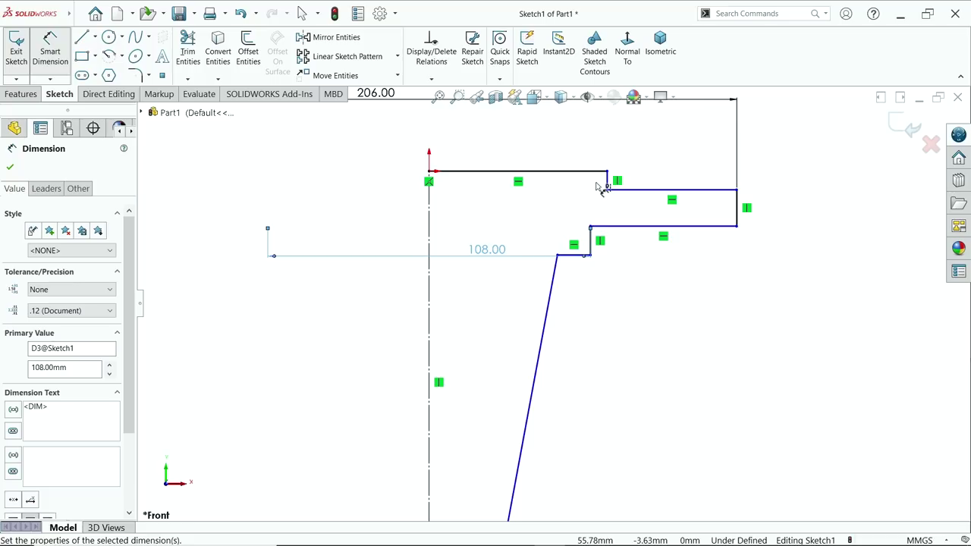
pyautogui.click(607, 171)
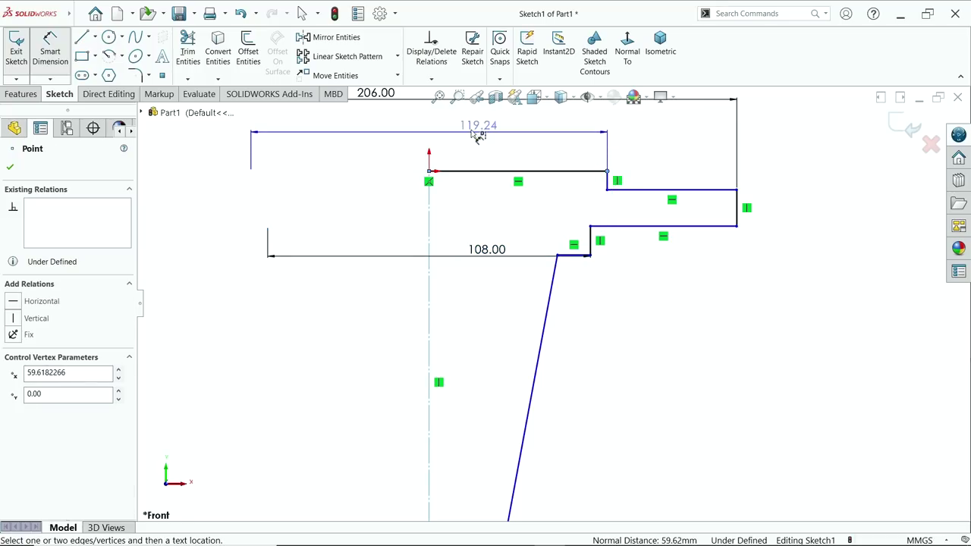
pyautogui.click(464, 139)
pyautogui.write('102')
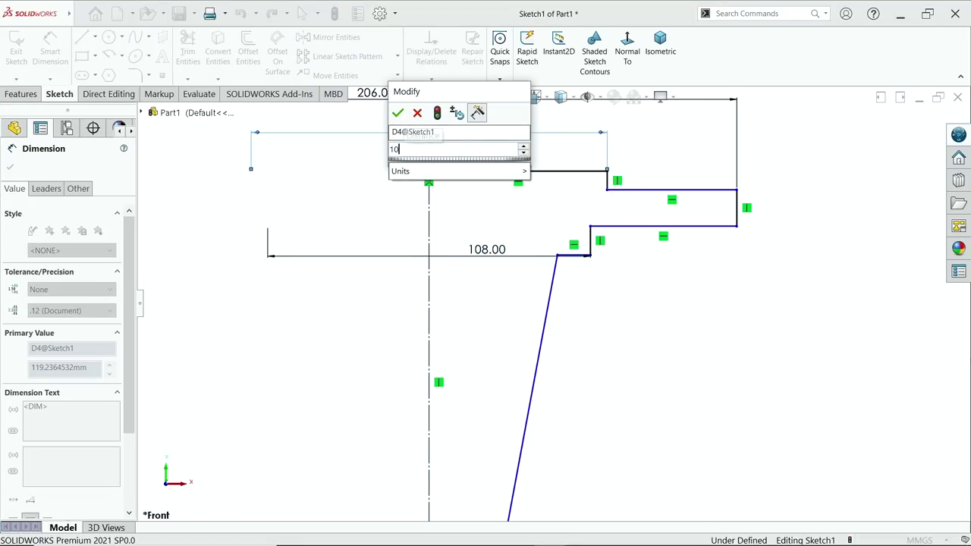
pyautogui.click(397, 113)
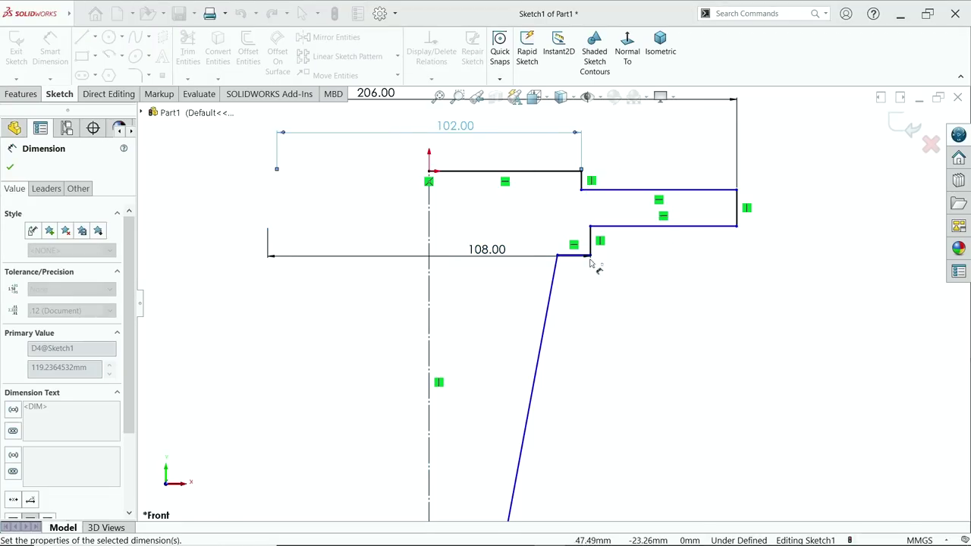
pyautogui.click(558, 257)
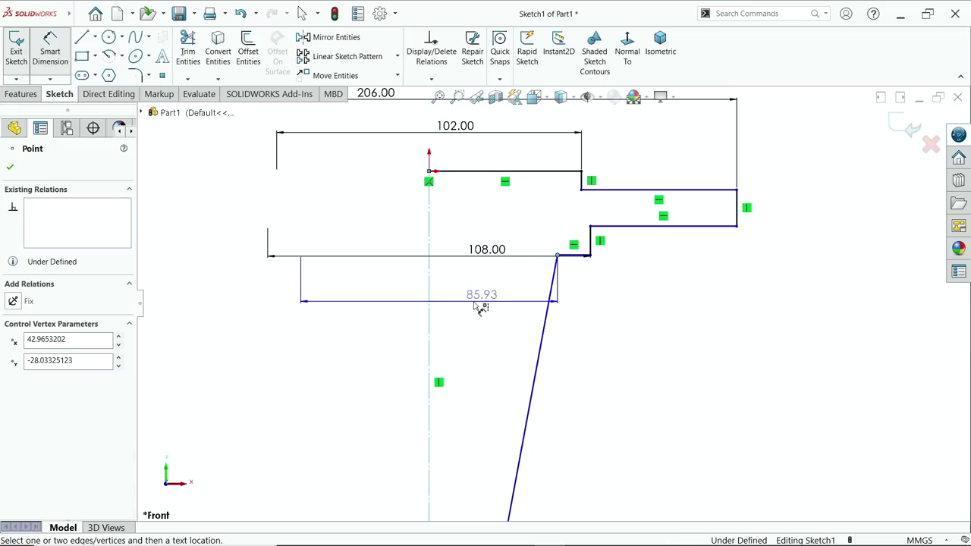
pyautogui.click(464, 303)
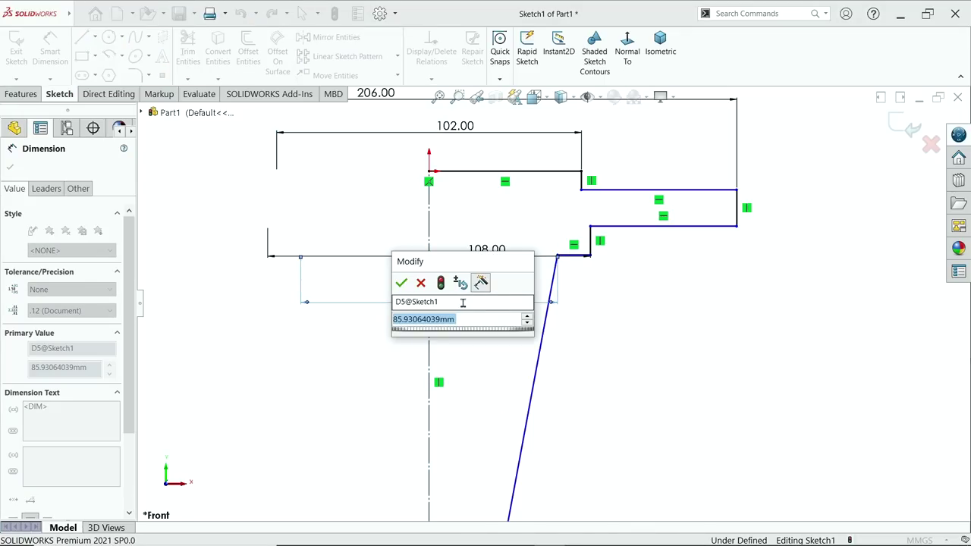
pyautogui.write('88')
pyautogui.click(401, 282)
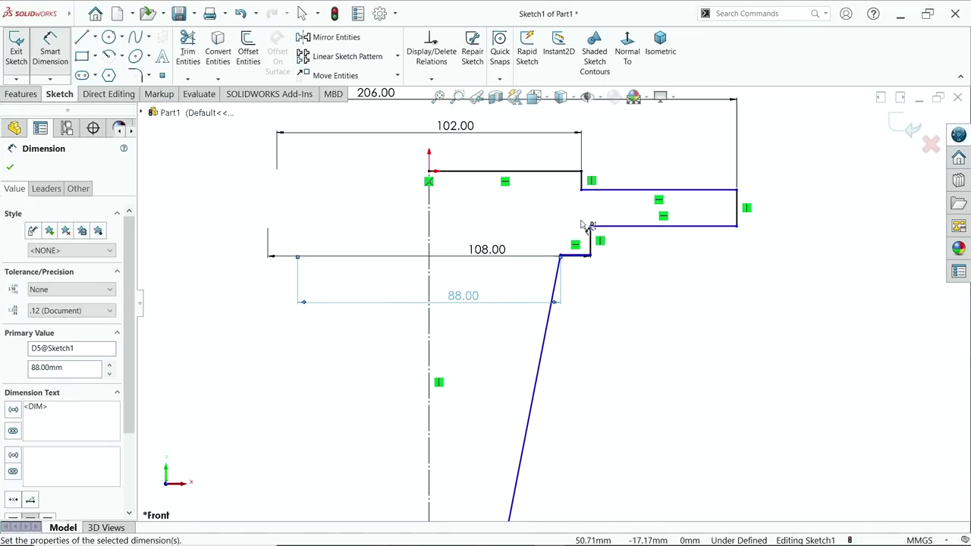
pyautogui.scroll(-3, 584, 225)
pyautogui.click(580, 188)
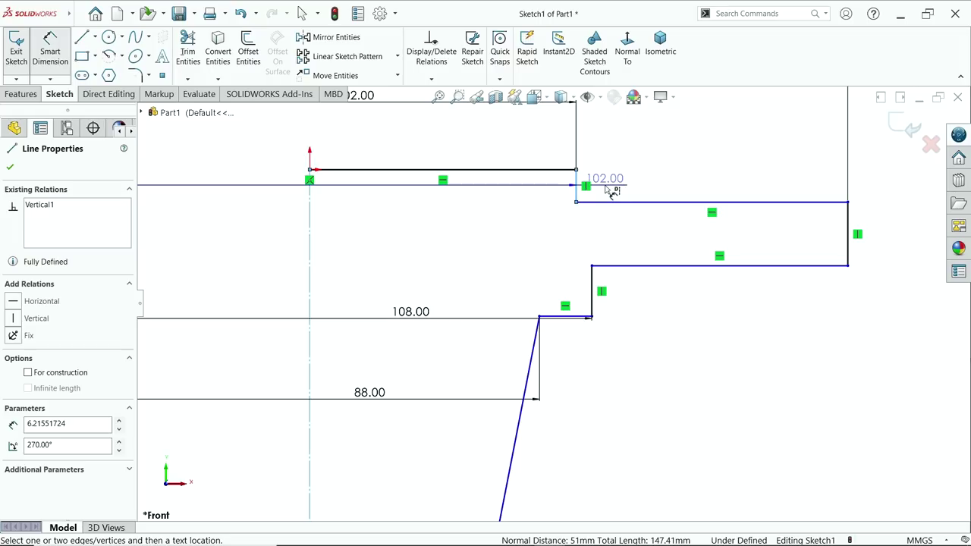
# - Set the step heights to 5 mm, 16 mm for the flange and 10 mm
pyautogui.click(657, 156)
pyautogui.write('5')
pyautogui.click(592, 132)
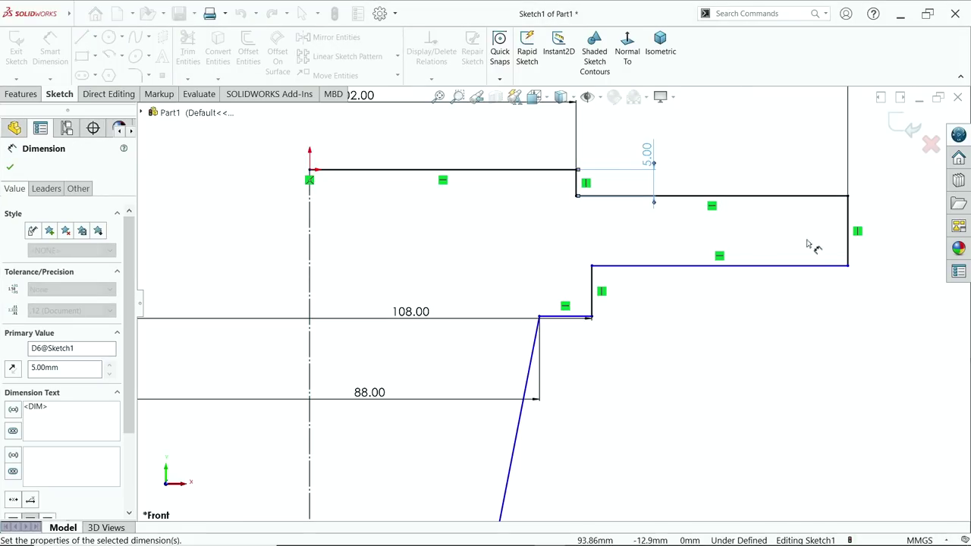
pyautogui.click(849, 244)
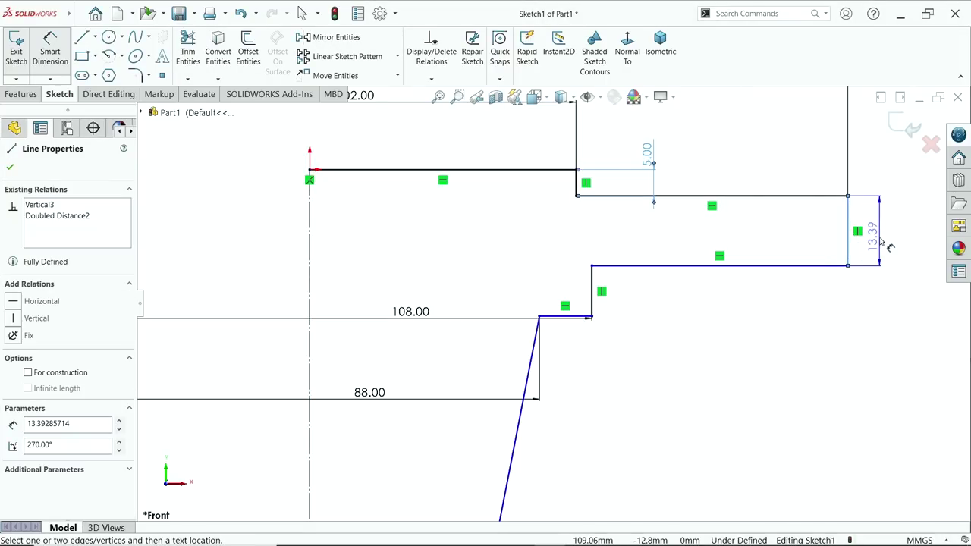
pyautogui.click(879, 241)
pyautogui.write('10')
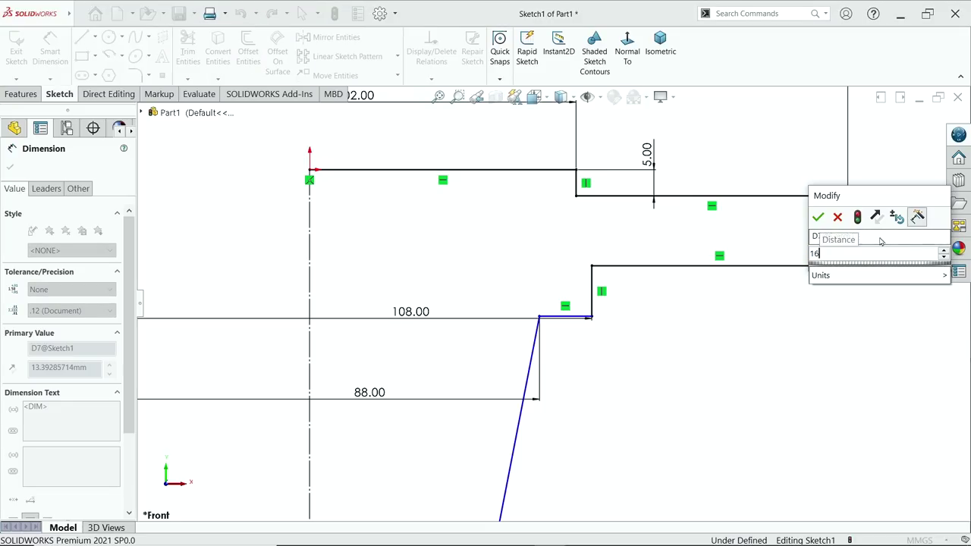
pyautogui.click(819, 217)
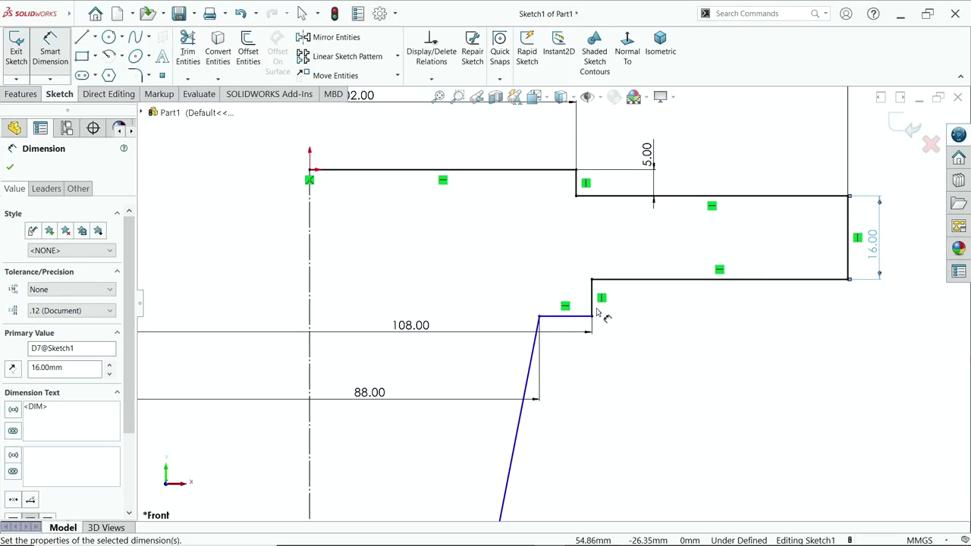
pyautogui.click(593, 307)
pyautogui.click(641, 303)
pyautogui.write('1')
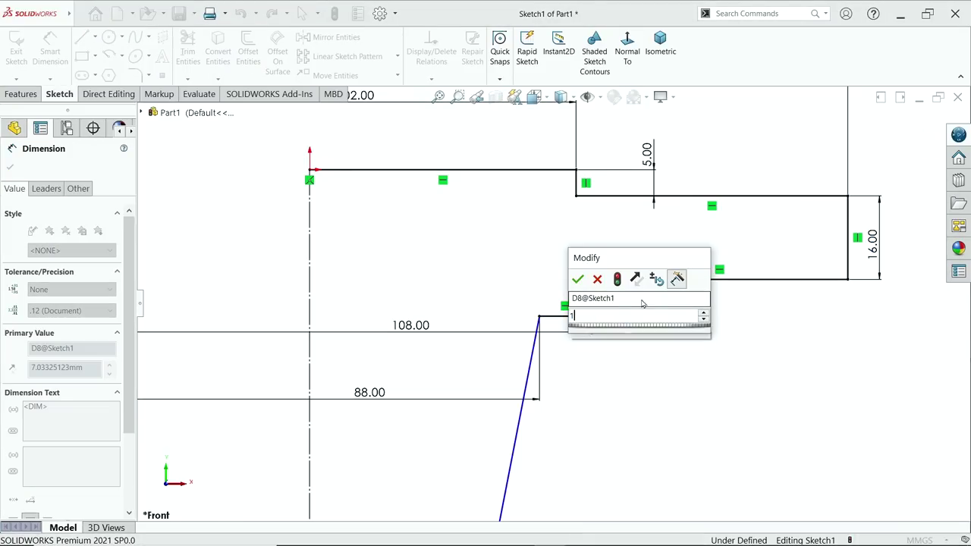
pyautogui.write('0')
pyautogui.press('Return')
# - Dimension the height from the top line to the cone base point as 120 mm
pyautogui.scroll(5, 562, 323)
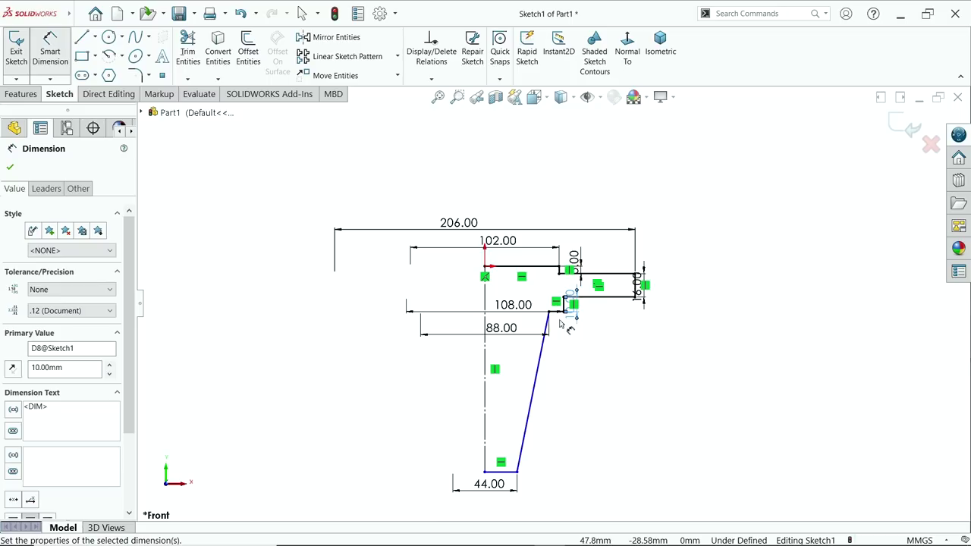
pyautogui.scroll(-2, 552, 345)
pyautogui.scroll(-1, 672, 252)
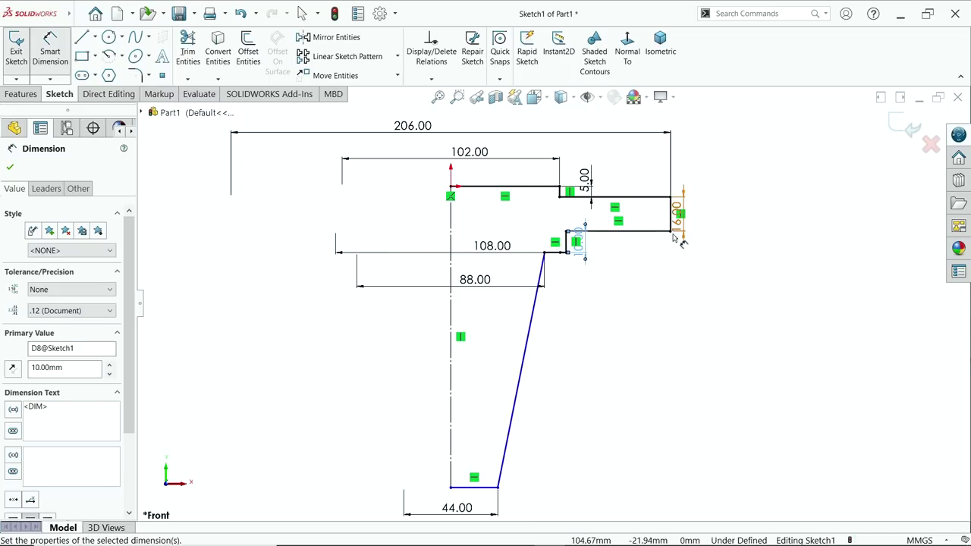
pyautogui.click(655, 230)
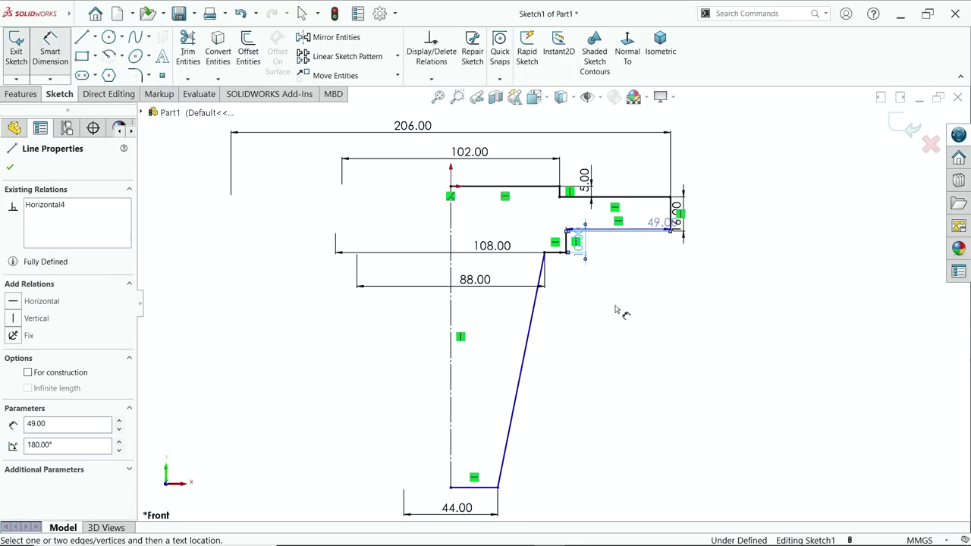
pyautogui.click(497, 486)
pyautogui.click(671, 379)
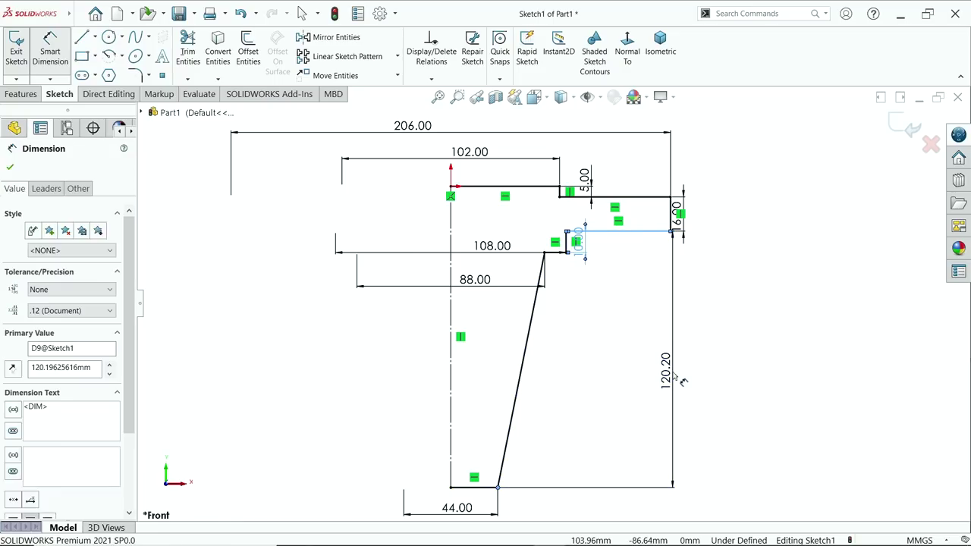
pyautogui.write('120')
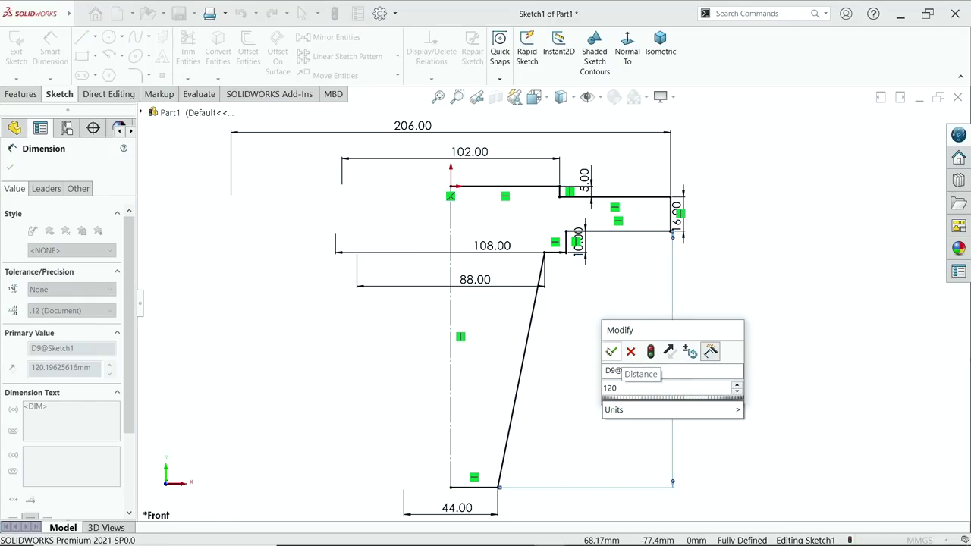
pyautogui.click(611, 351)
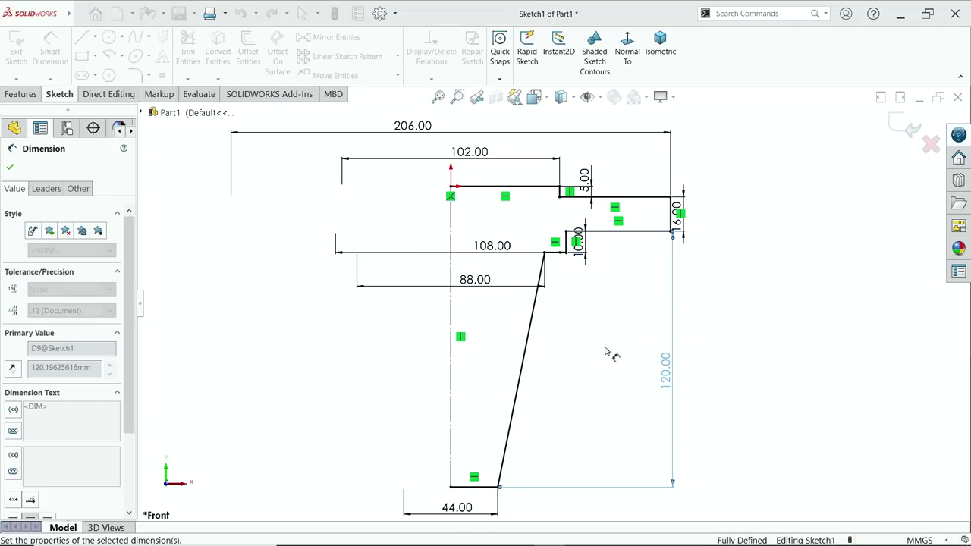
pyautogui.click(20, 94)
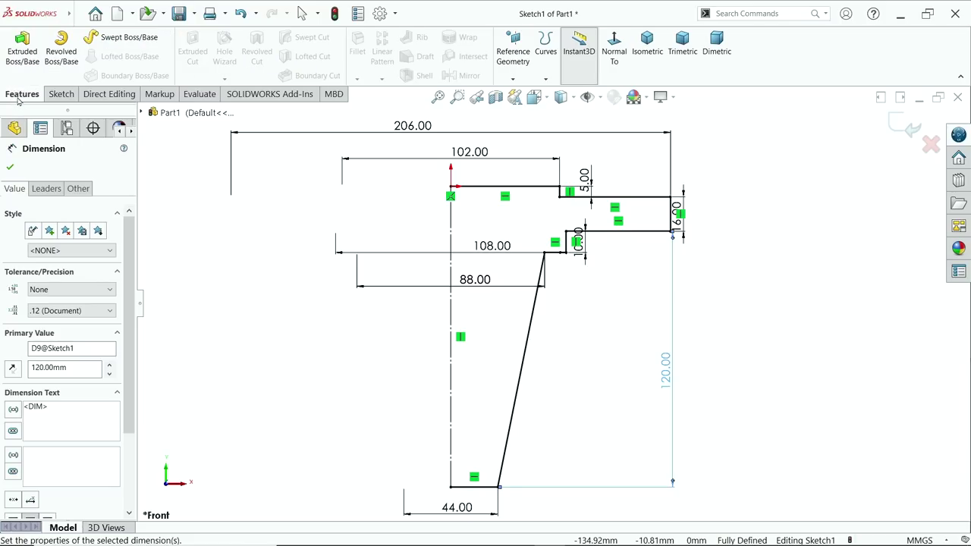
# - Revolve Sketch1 Blind 360°, letting the sketch close automatically
pyautogui.click(61, 53)
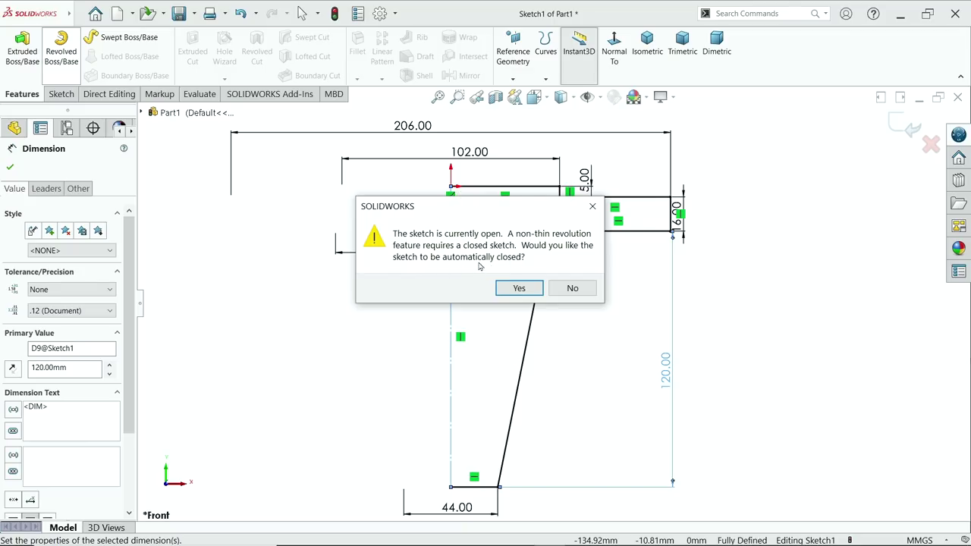
pyautogui.click(519, 288)
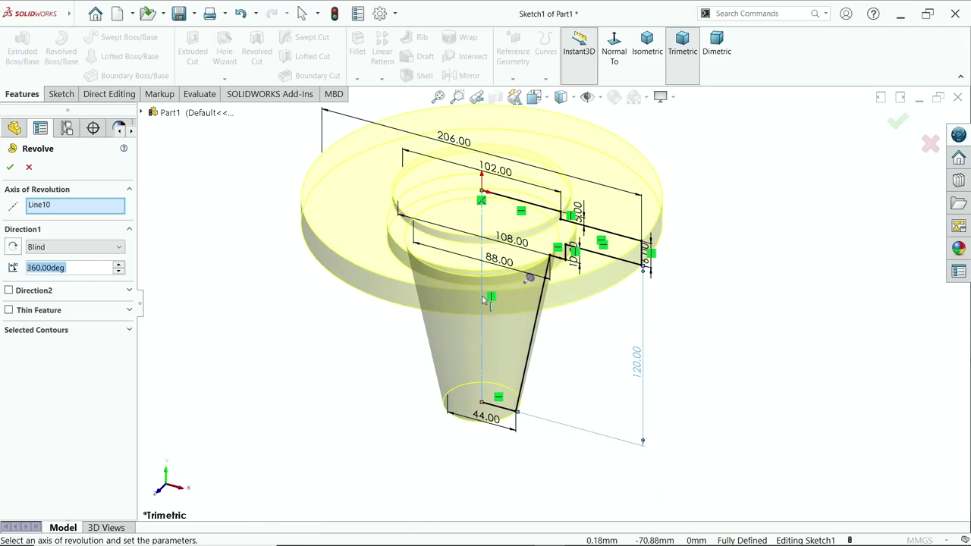
pyautogui.scroll(-2, 504, 264)
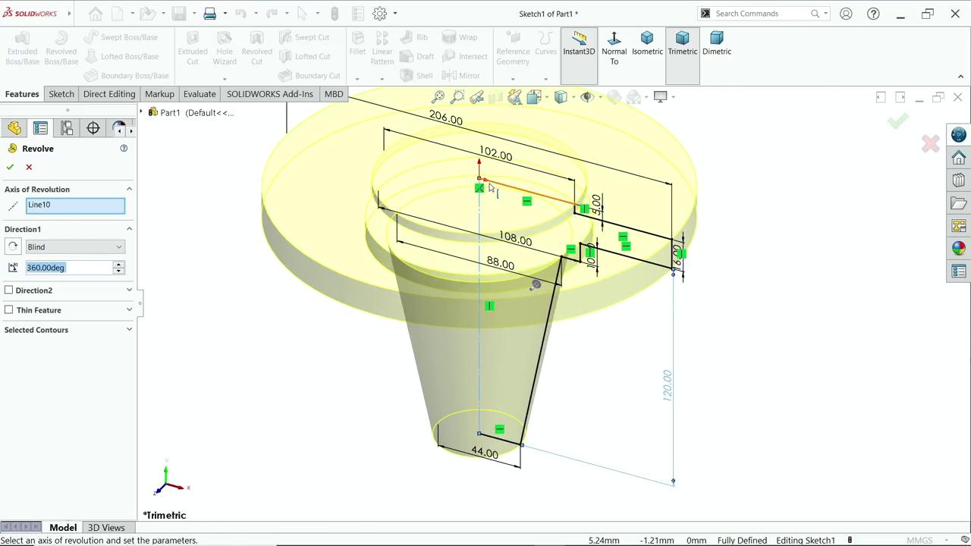
pyautogui.click(46, 248)
pyautogui.click(45, 258)
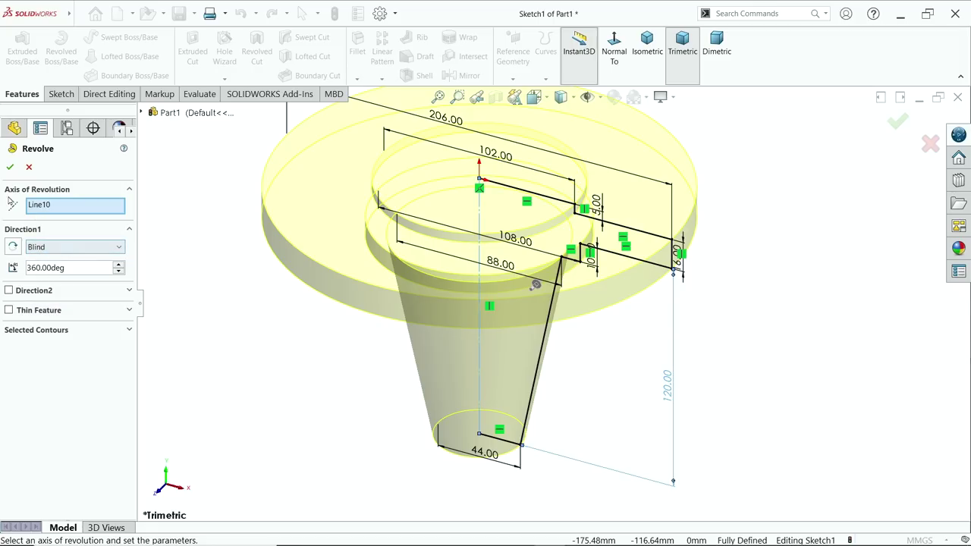
pyautogui.click(8, 165)
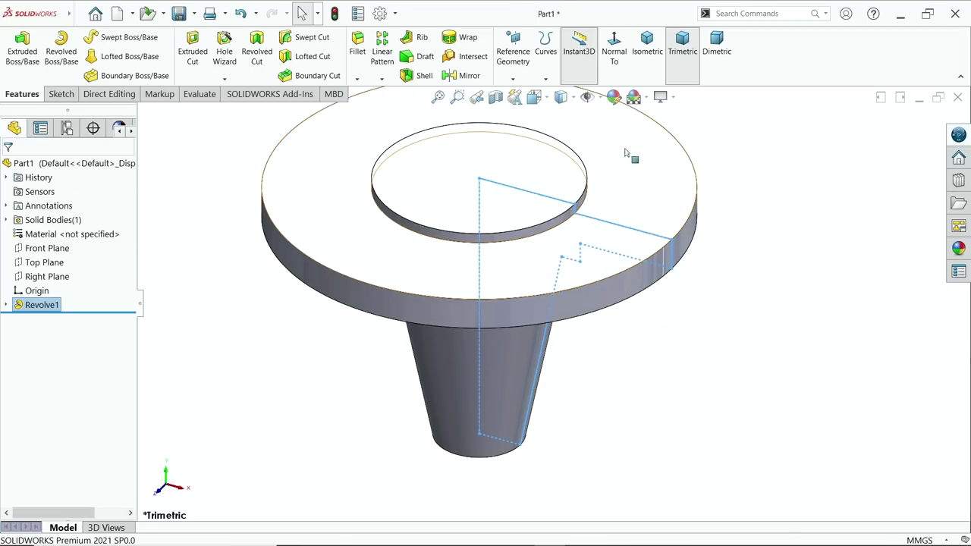
pyautogui.click(672, 103)
pyautogui.click(683, 141)
pyautogui.hotkey('alt', 'Tab')
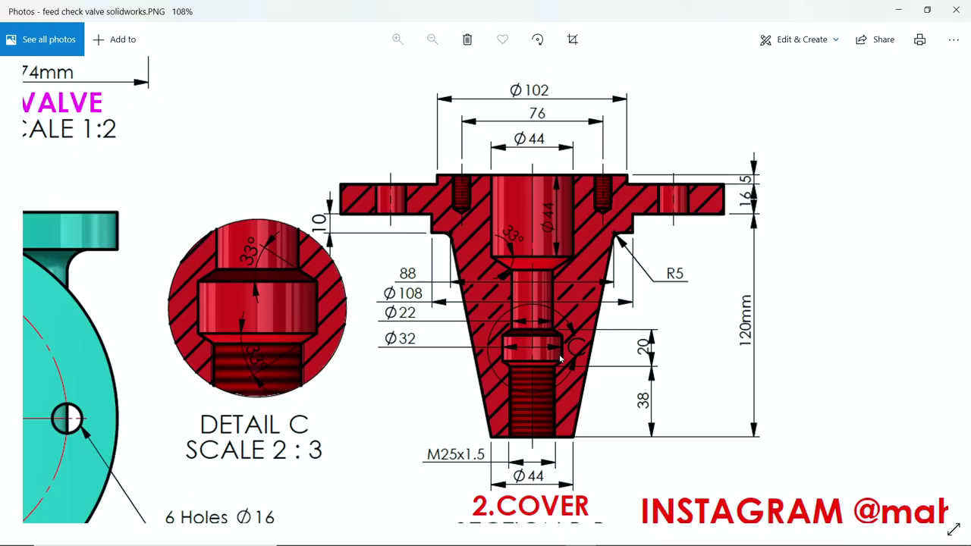
pyautogui.scroll(1, 545, 311)
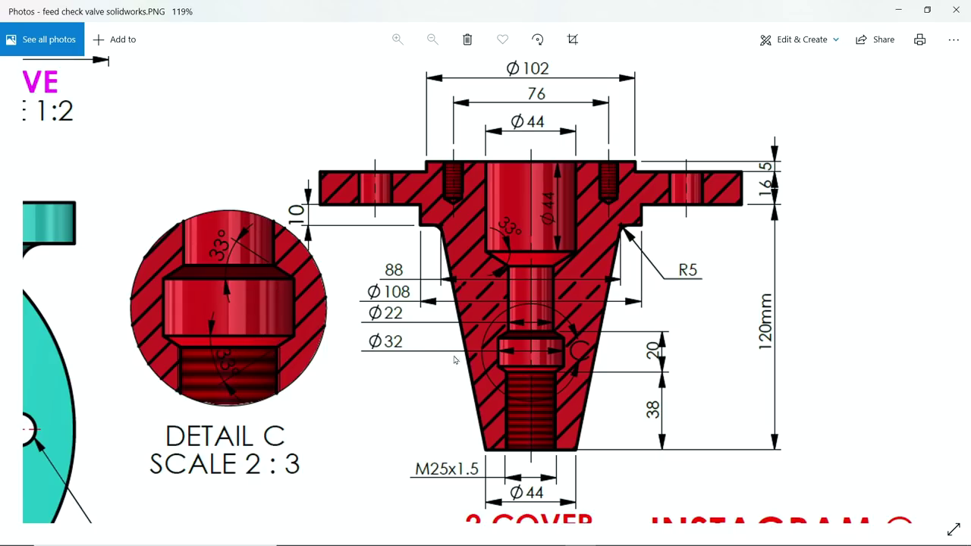
pyautogui.moveTo(537, 443); pyautogui.dragTo(533, 394)
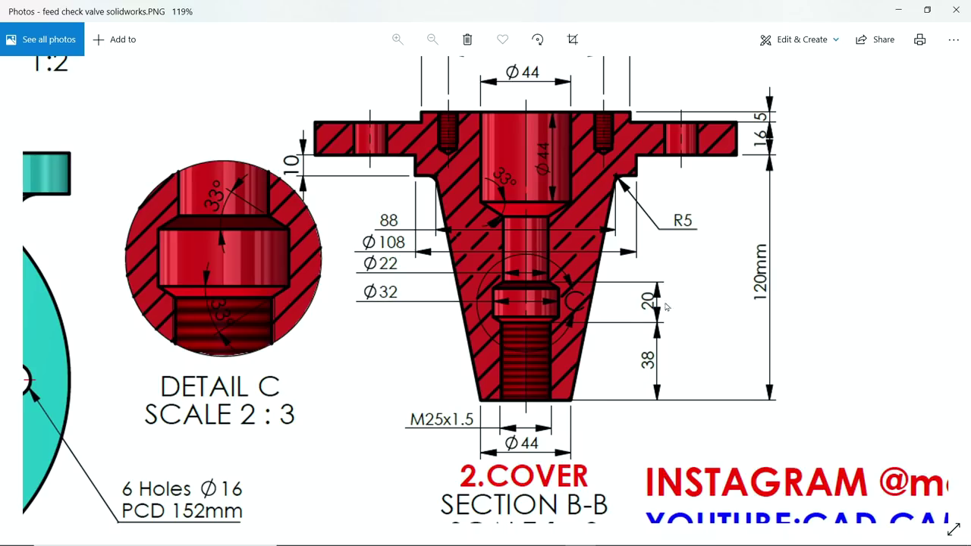
pyautogui.click(899, 9)
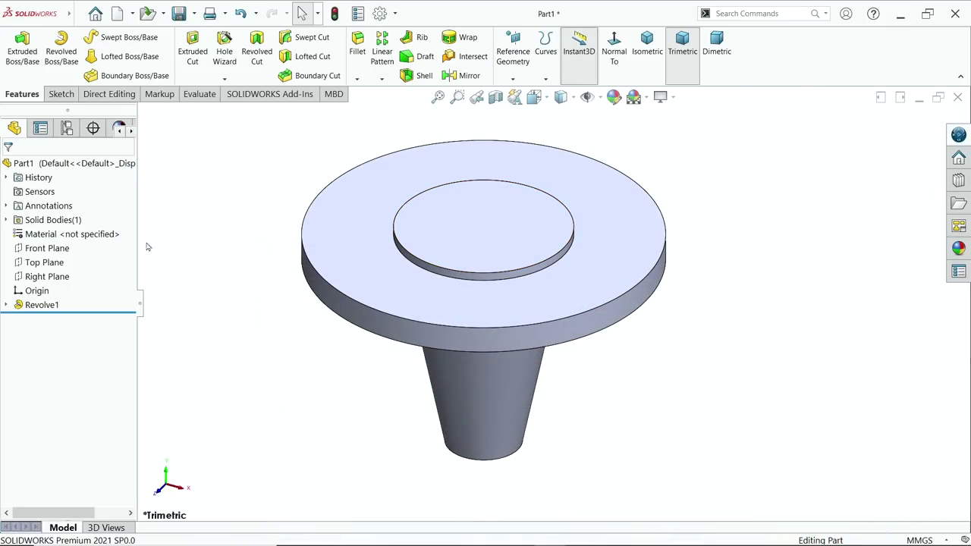
# - Start a Front Plane sketch with a centreline from the origin down to the cone base
pyautogui.click(38, 252)
pyautogui.click(46, 235)
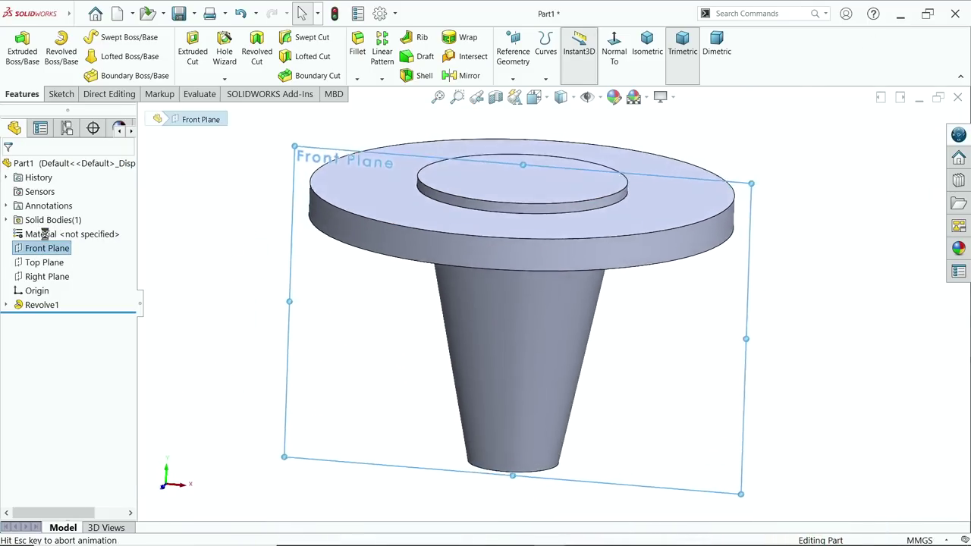
pyautogui.click(94, 37)
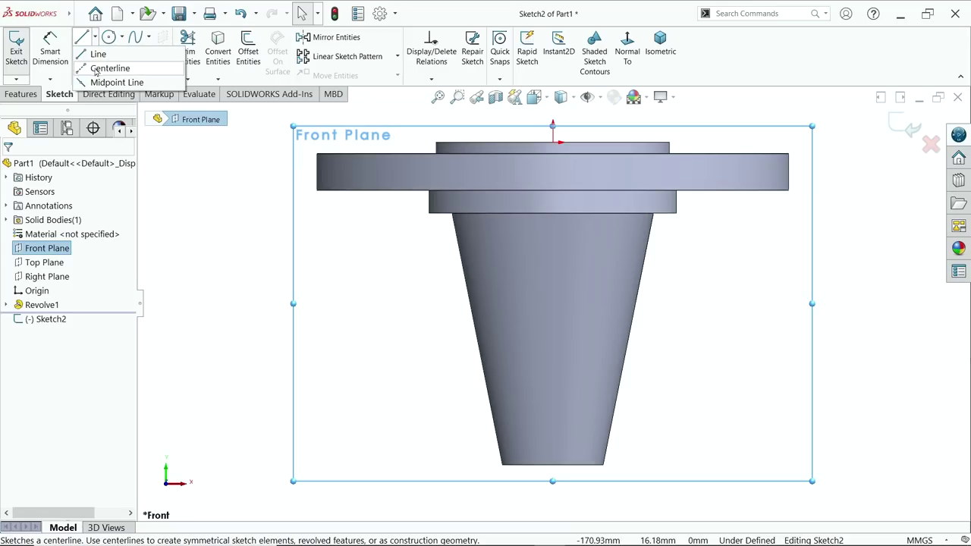
pyautogui.click(102, 68)
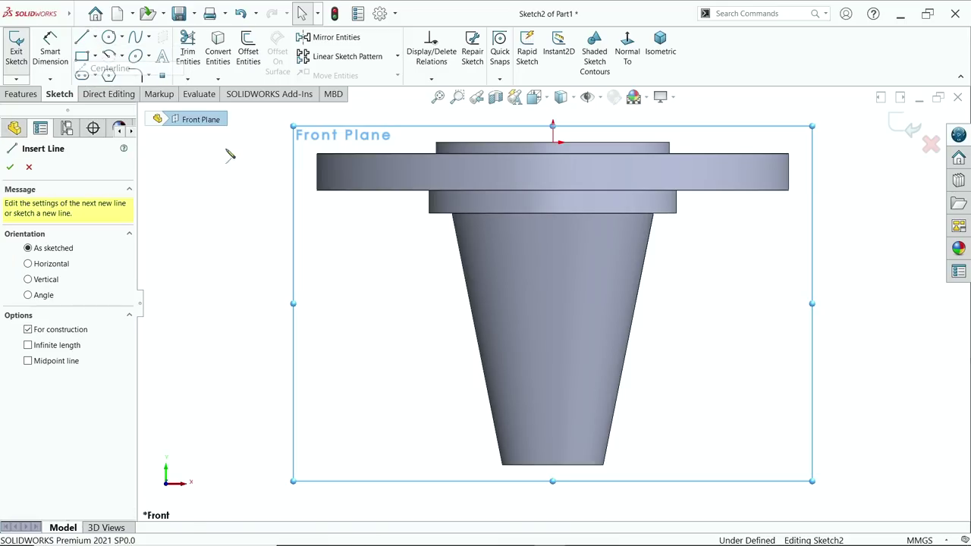
pyautogui.click(552, 143)
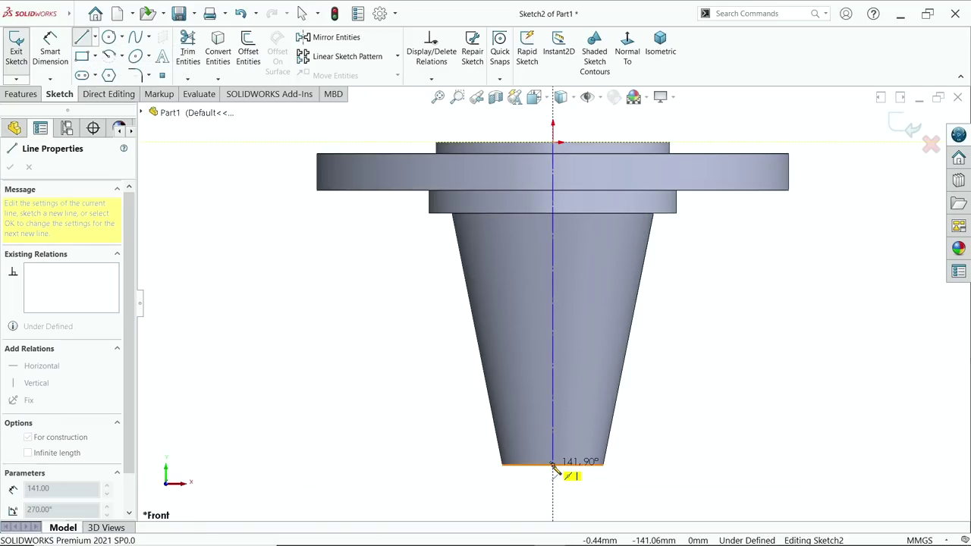
pyautogui.click(552, 464)
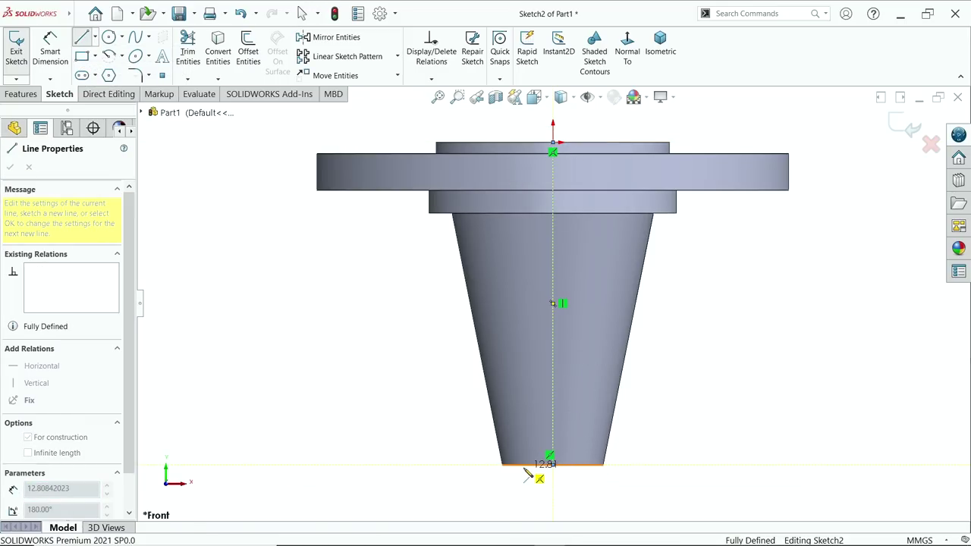
# - Trace the lower bore walls and steps upward from the cone base
pyautogui.click(523, 464)
pyautogui.click(523, 367)
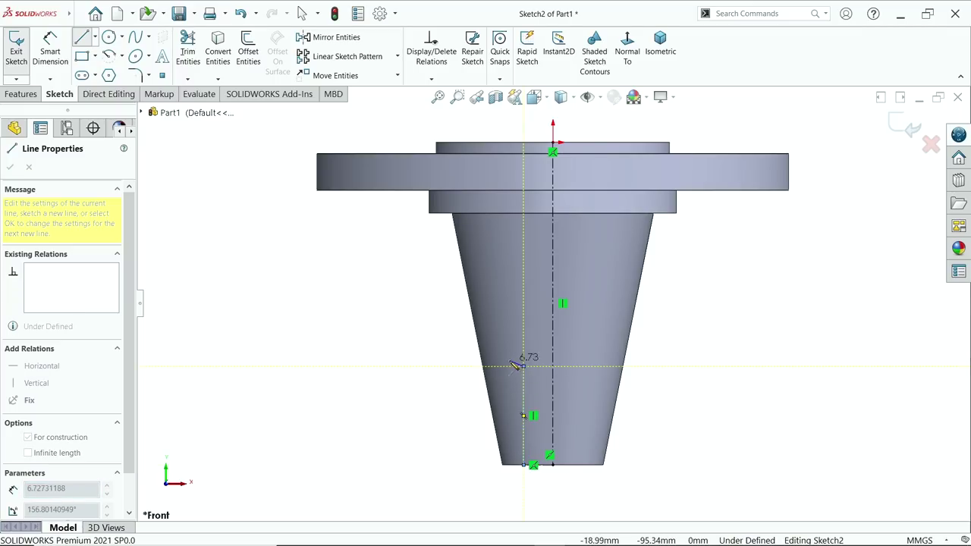
pyautogui.click(510, 359)
pyautogui.click(509, 317)
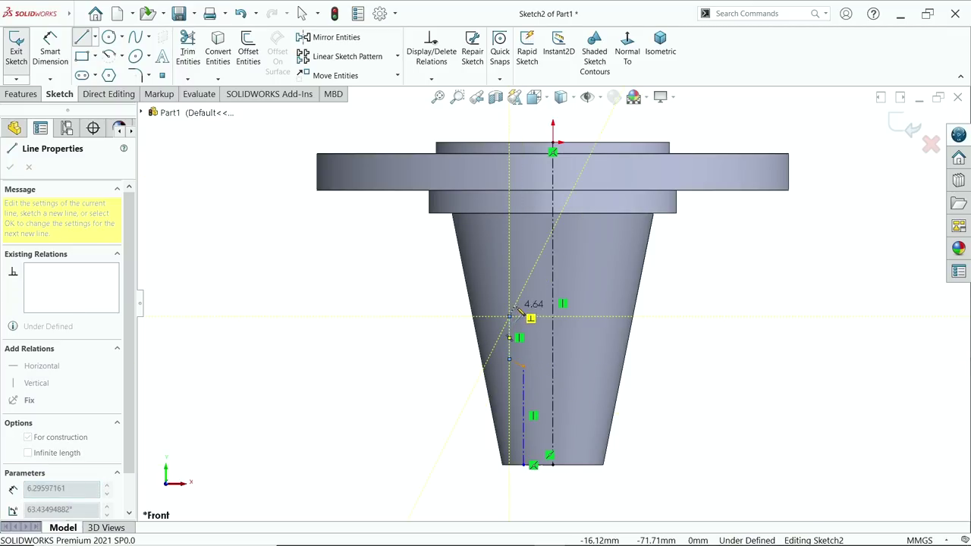
pyautogui.click(526, 298)
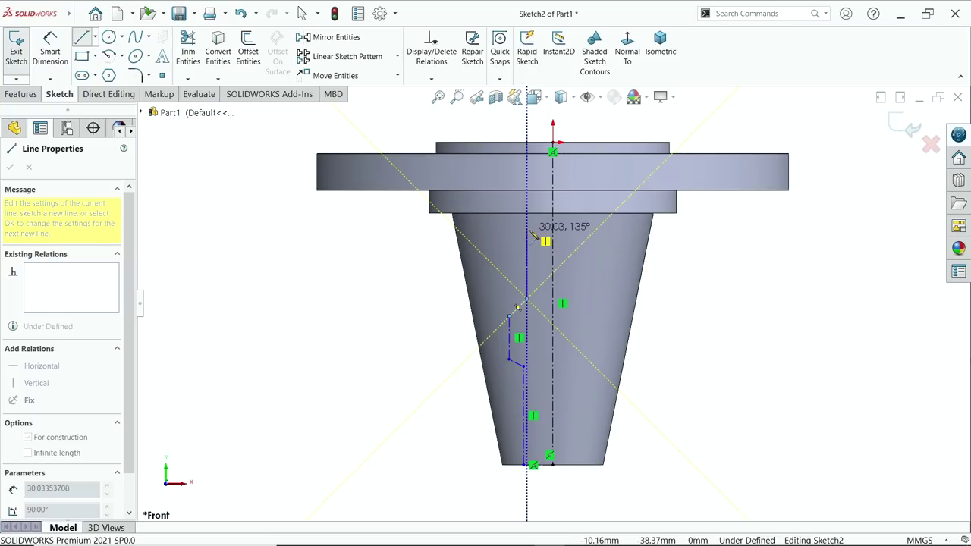
pyautogui.doubleClick(528, 225)
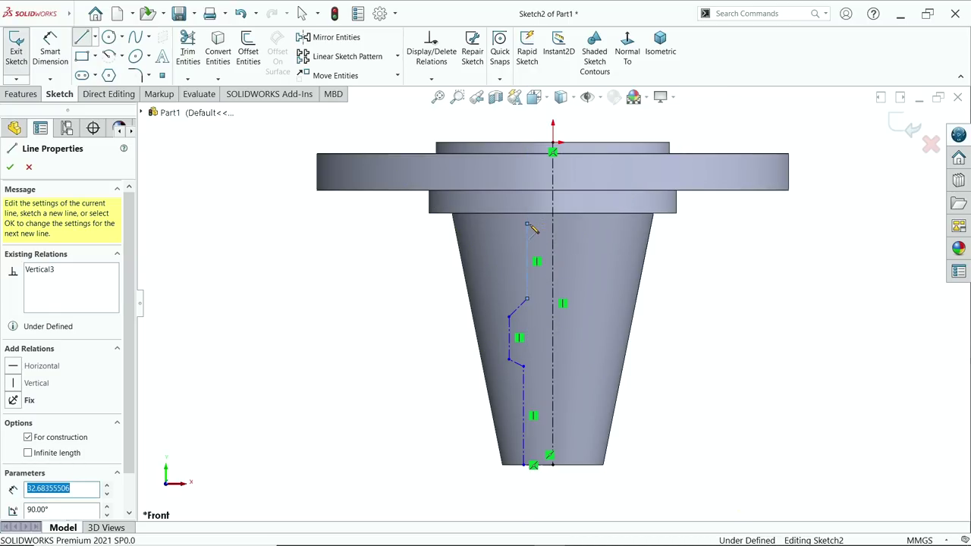
# - Draw the angled shoulder and upper bore wall, closing the outline to the centreline
pyautogui.click(527, 225)
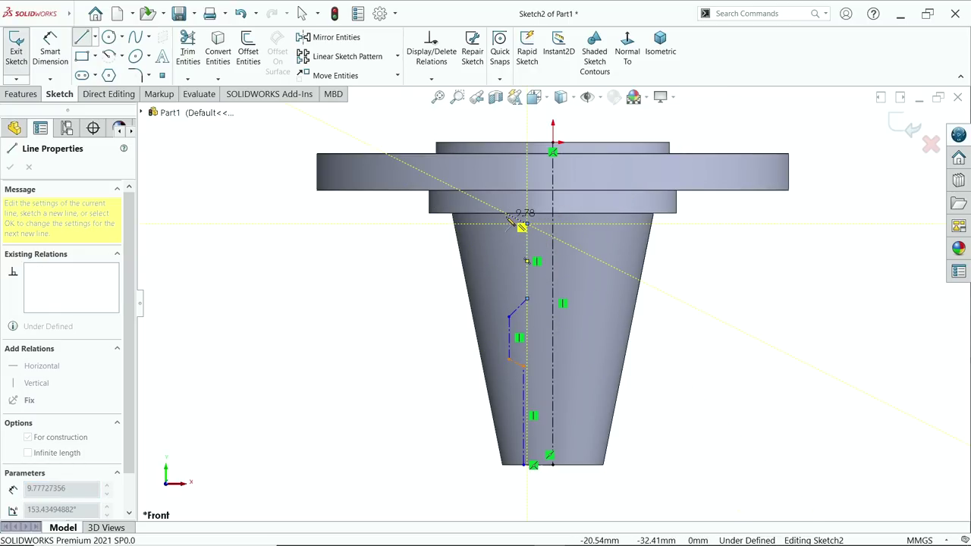
pyautogui.scroll(-5, 510, 220)
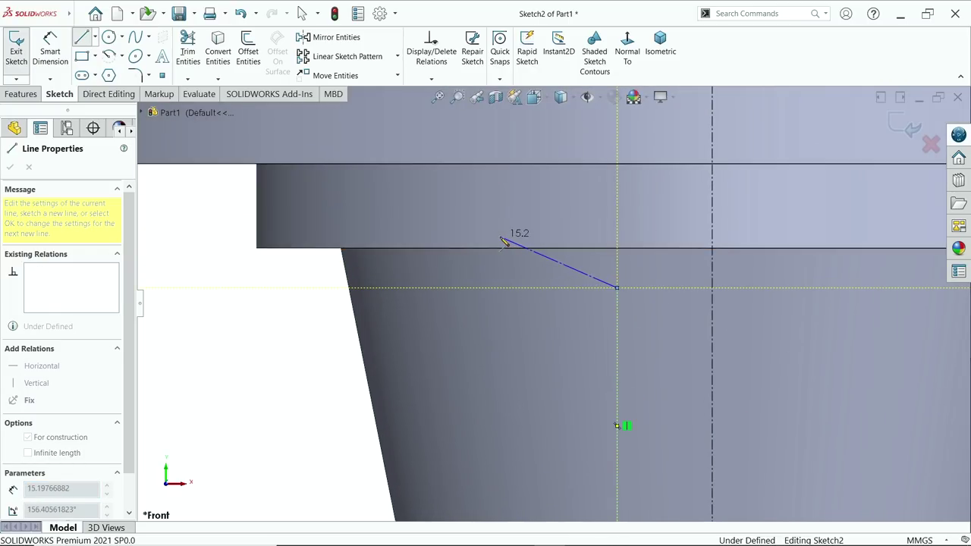
pyautogui.scroll(5, 502, 241)
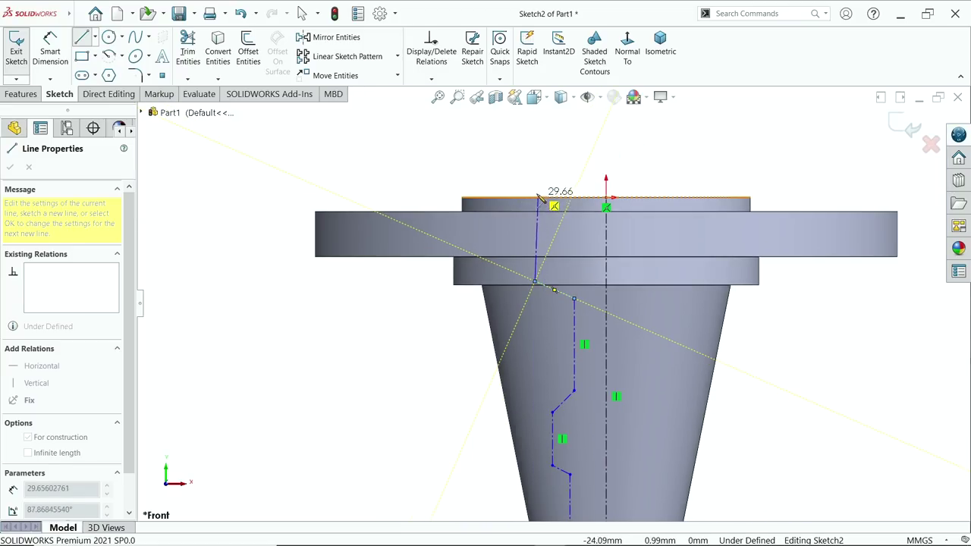
pyautogui.click(534, 197)
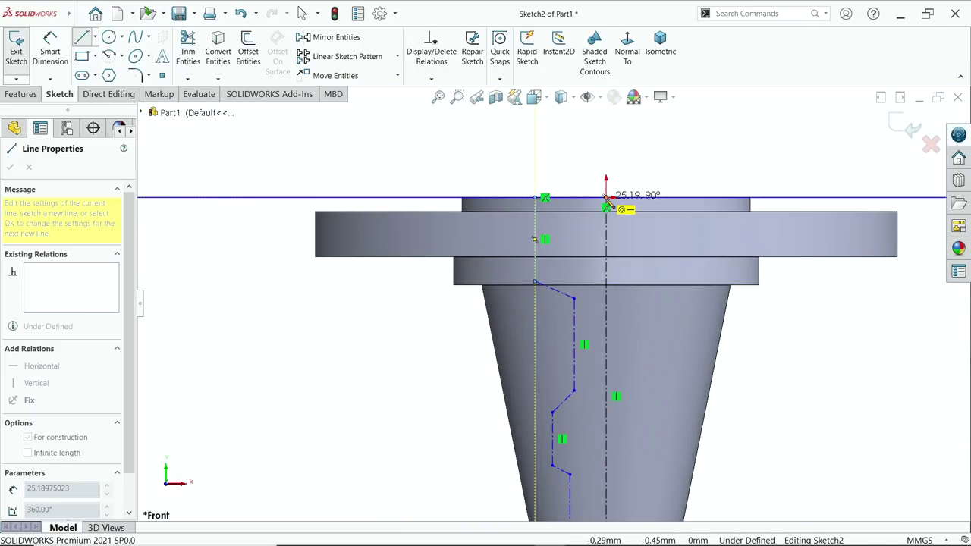
pyautogui.click(605, 199)
pyautogui.rightClick(436, 121)
pyautogui.click(502, 158)
pyautogui.scroll(2, 552, 303)
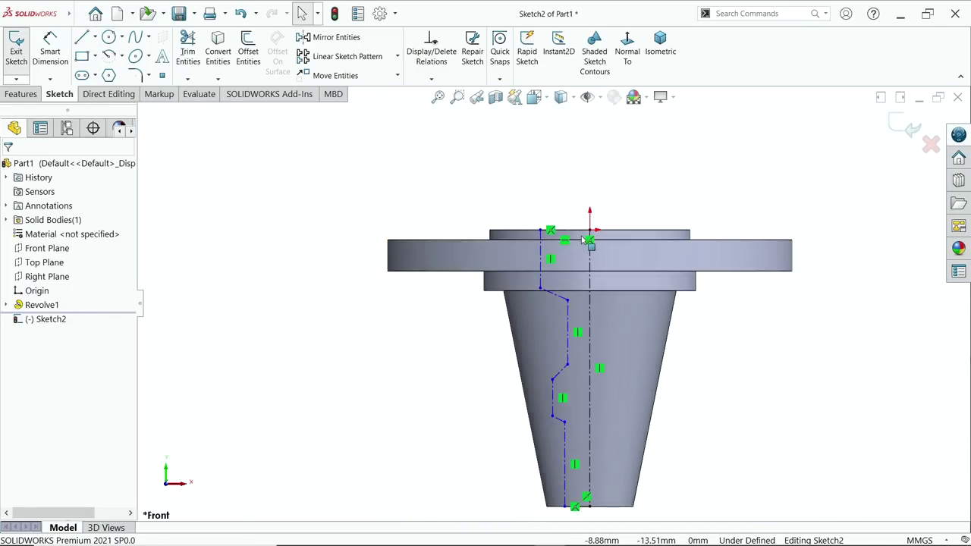
pyautogui.scroll(-2, 581, 396)
# - Box-select the bore lines and clear For construction to make them regular geometry
pyautogui.moveTo(559, 126)
pyautogui.mouseDown()
pyautogui.moveTo(533, 158)
pyautogui.moveTo(487, 519)
pyautogui.moveTo(473, 523)
pyautogui.mouseUp()
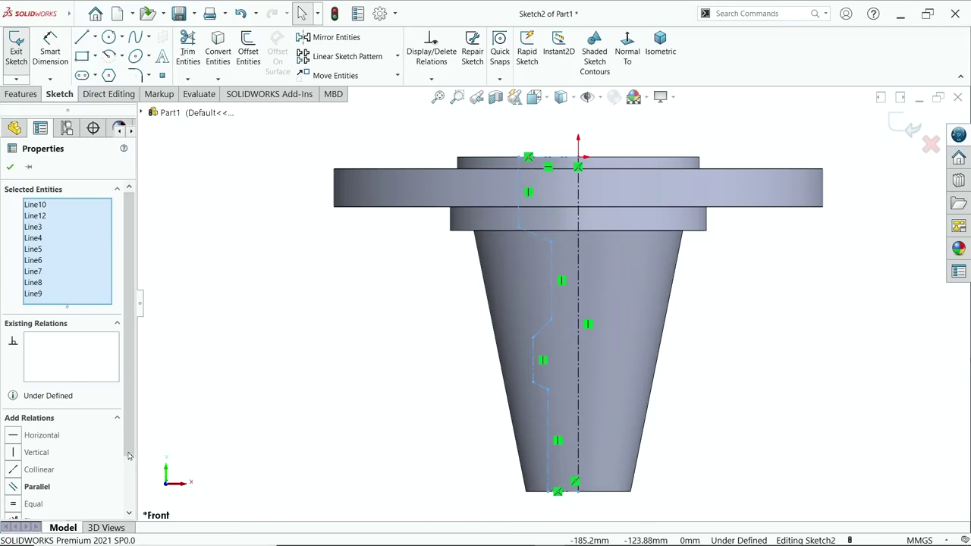
pyautogui.scroll(-2, 129, 424)
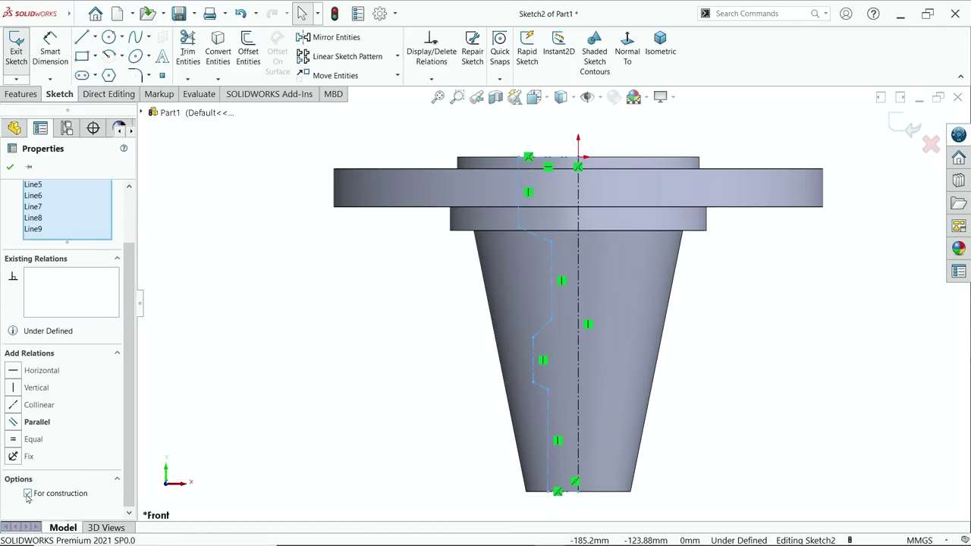
pyautogui.click(12, 168)
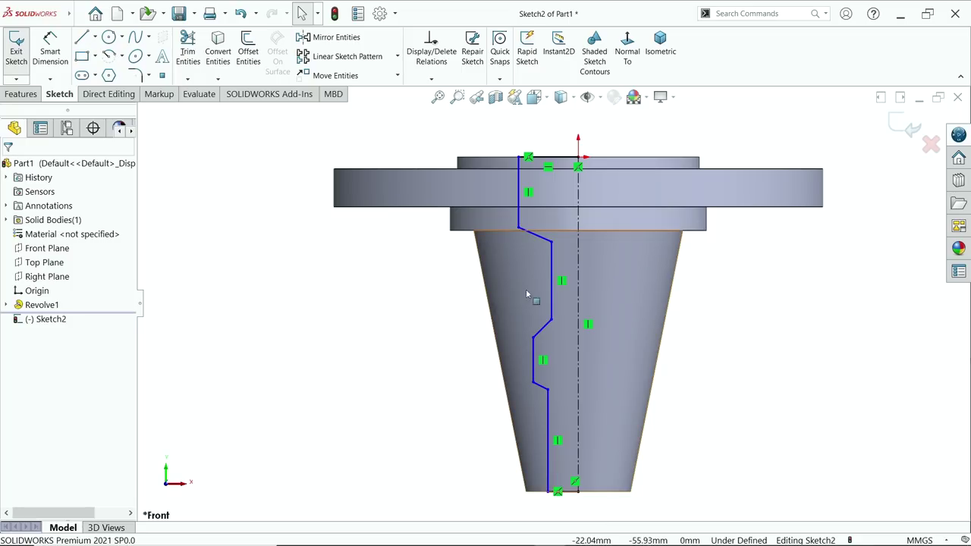
pyautogui.click(47, 53)
pyautogui.scroll(-3, 559, 171)
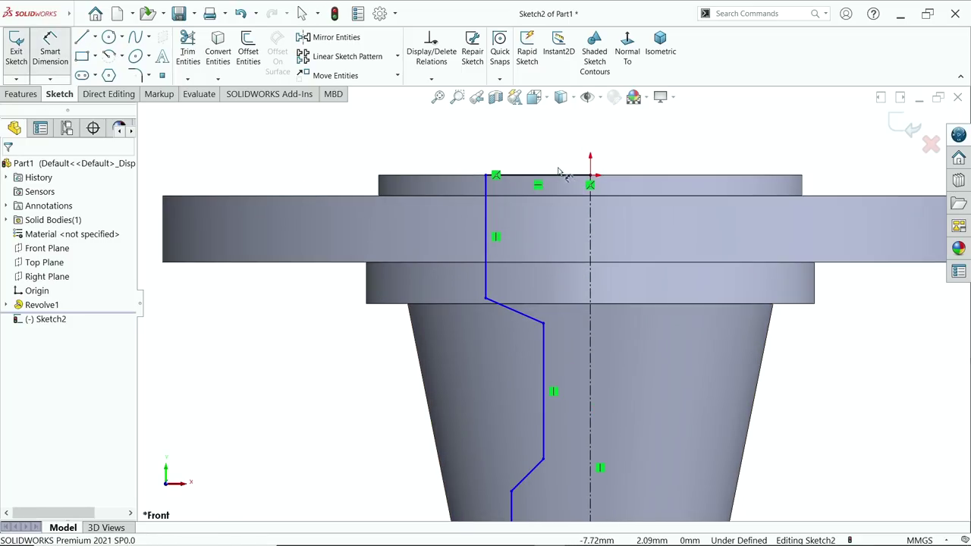
# - Dimension the top bore diameter to 44 mm against the centerline
pyautogui.click(487, 188)
pyautogui.click(590, 206)
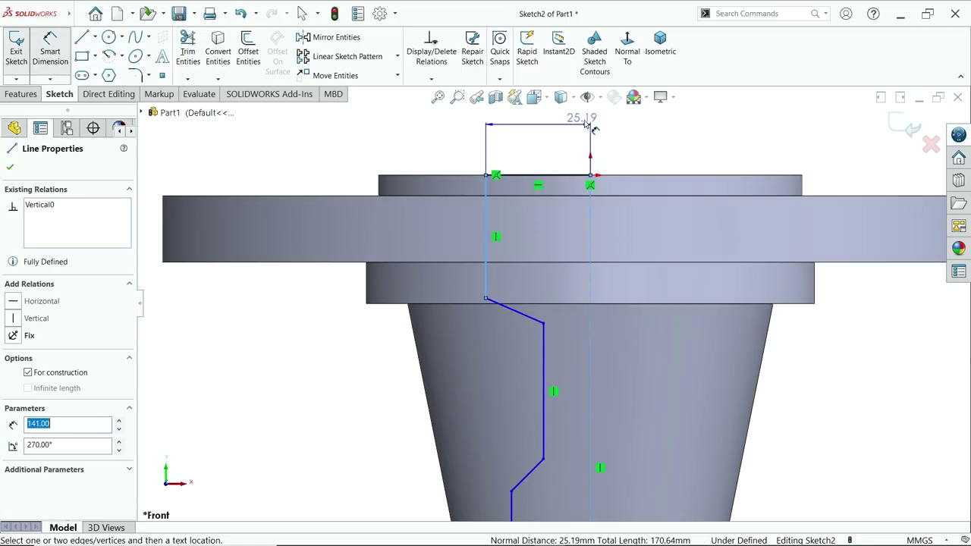
pyautogui.click(608, 129)
pyautogui.write('44')
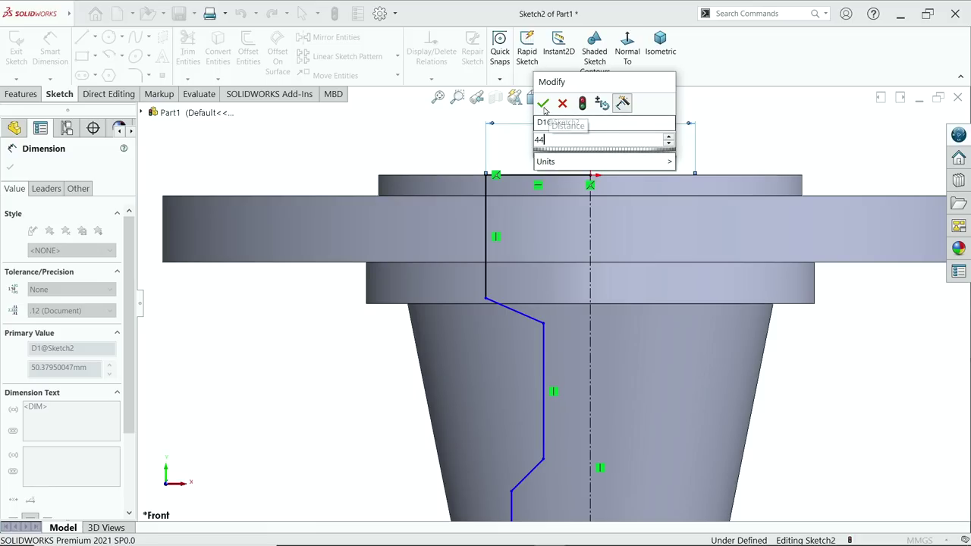
pyautogui.click(543, 103)
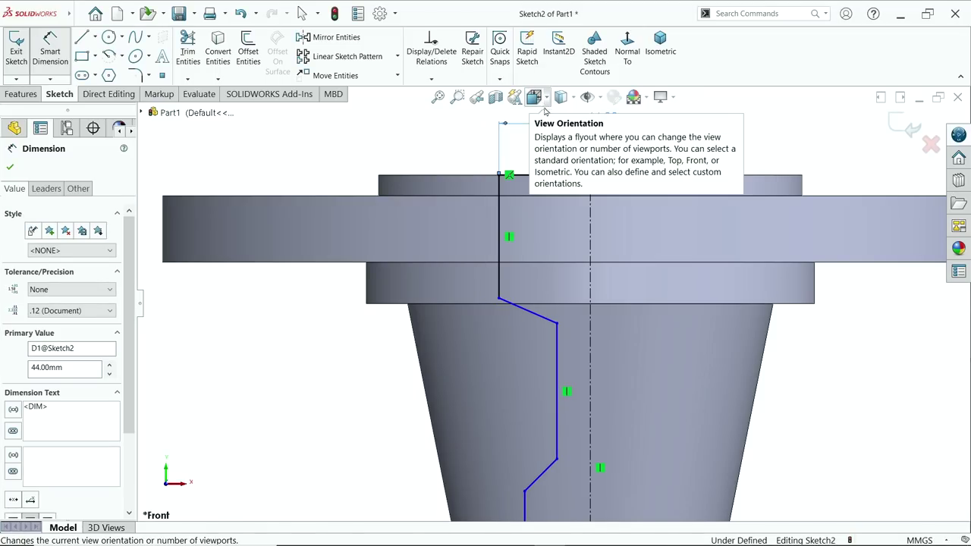
# - Set the top bore's vertical side length to a 44 mm depth
pyautogui.click(499, 212)
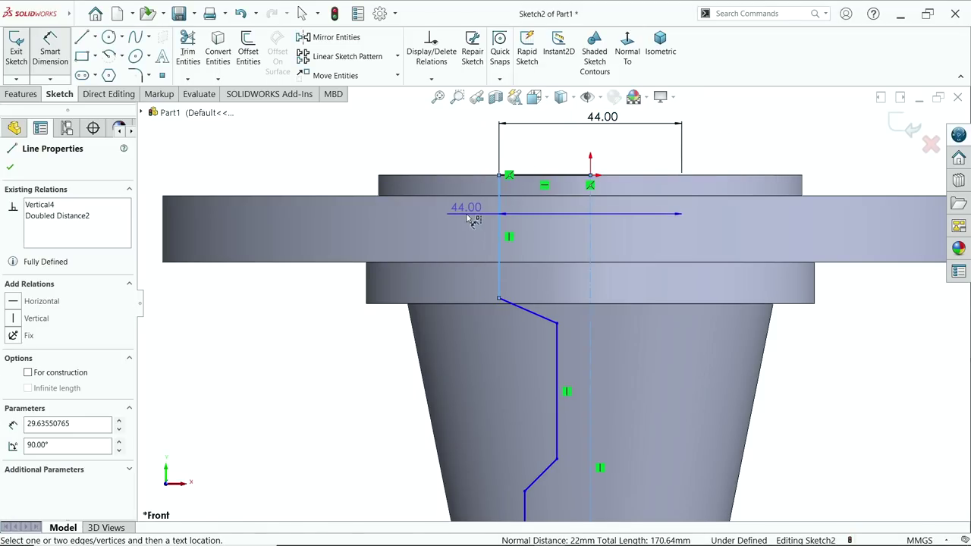
pyautogui.press('Escape')
pyautogui.click(499, 228)
pyautogui.click(564, 227)
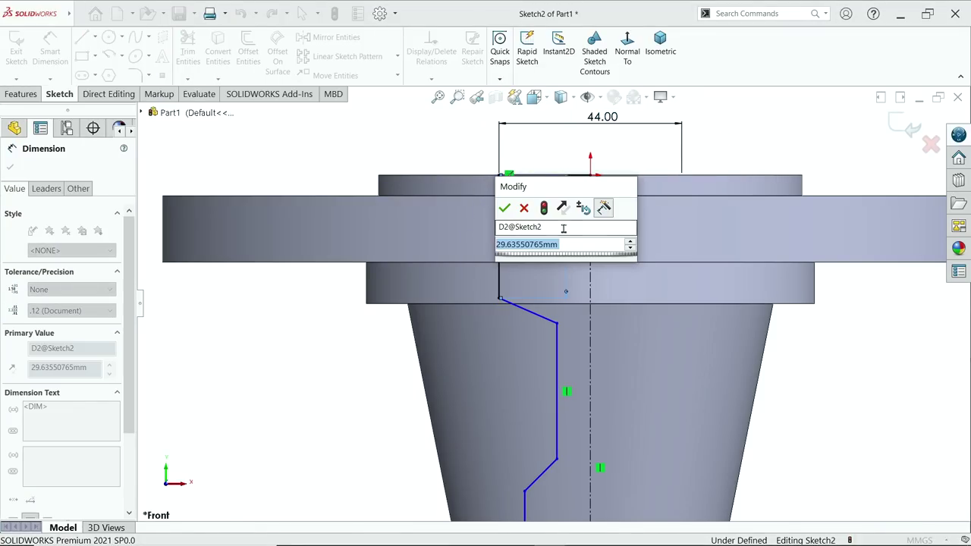
pyautogui.write('44')
pyautogui.press('Return')
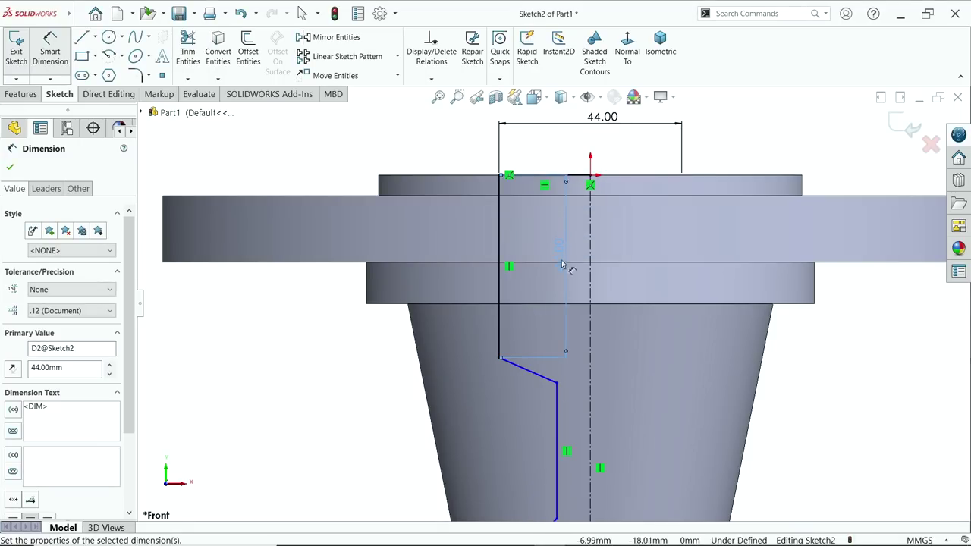
pyautogui.scroll(3, 574, 311)
pyautogui.scroll(-6, 584, 459)
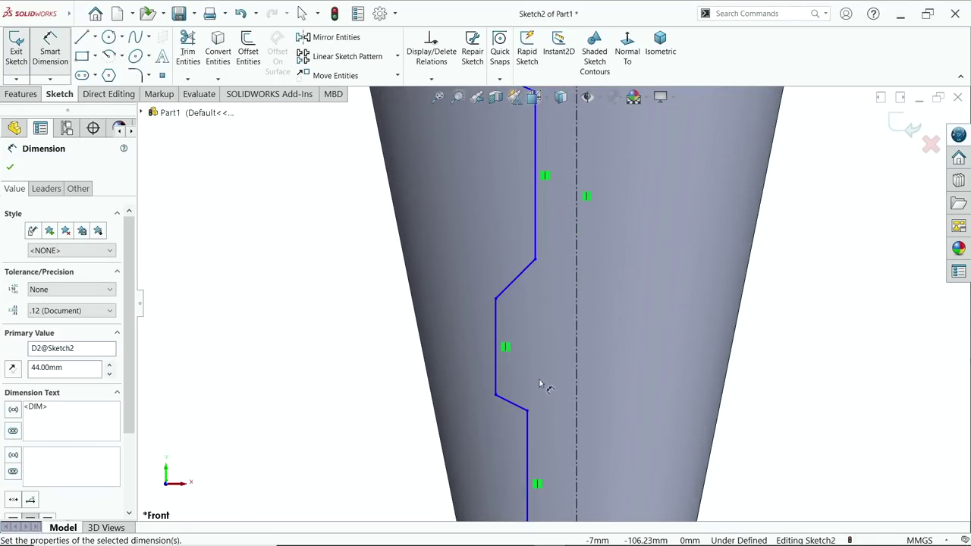
# - Add 32 mm middle and 22 mm narrow bore diameters against the centerline
pyautogui.click(496, 338)
pyautogui.click(586, 334)
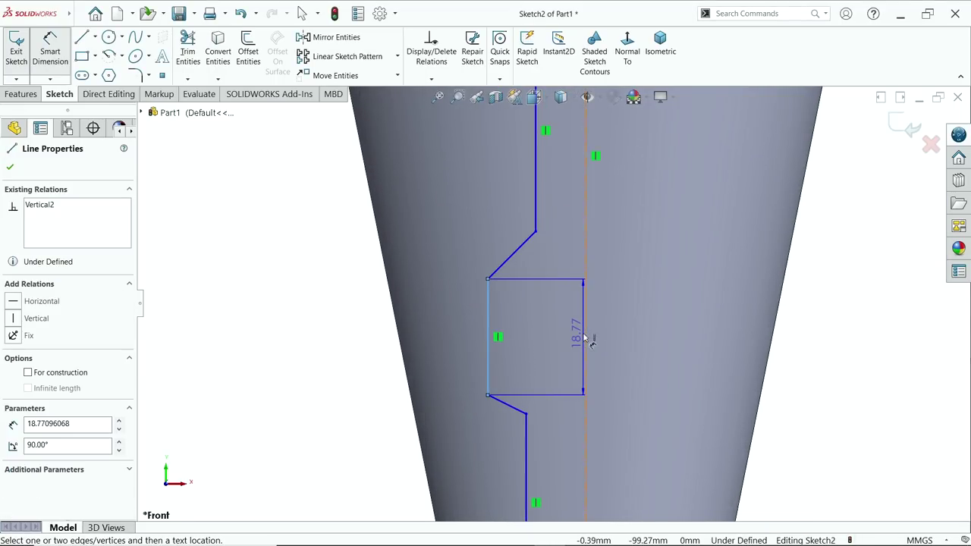
pyautogui.click(605, 332)
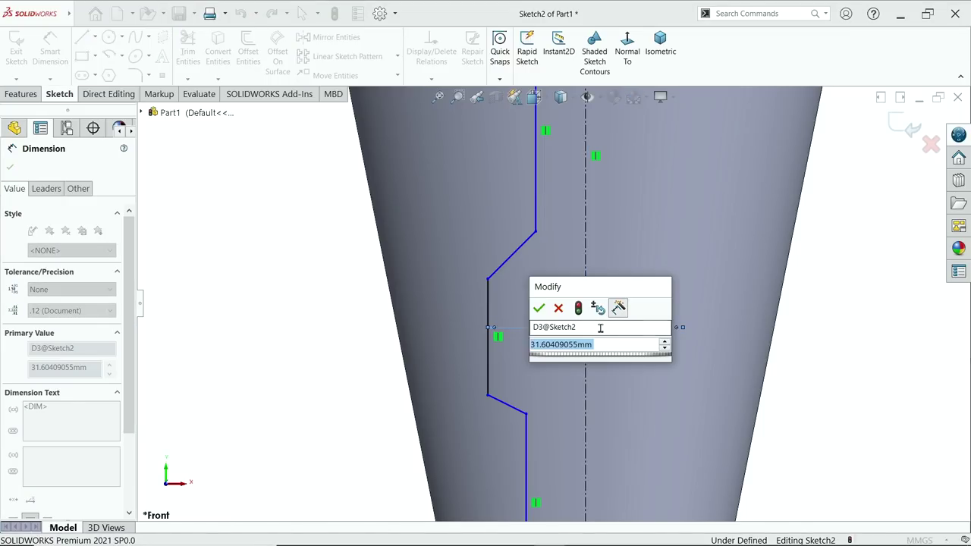
pyautogui.write('32')
pyautogui.press('Return')
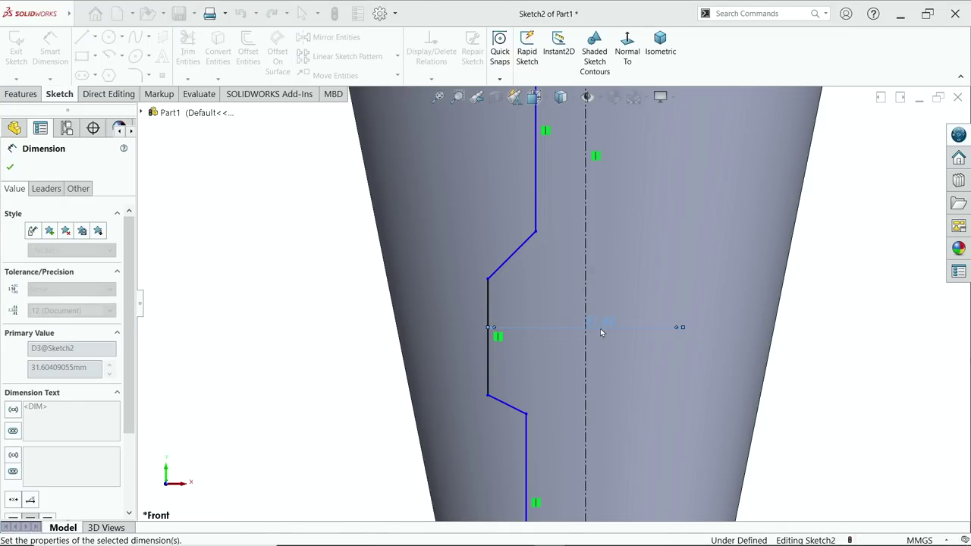
pyautogui.click(540, 182)
pyautogui.click(584, 179)
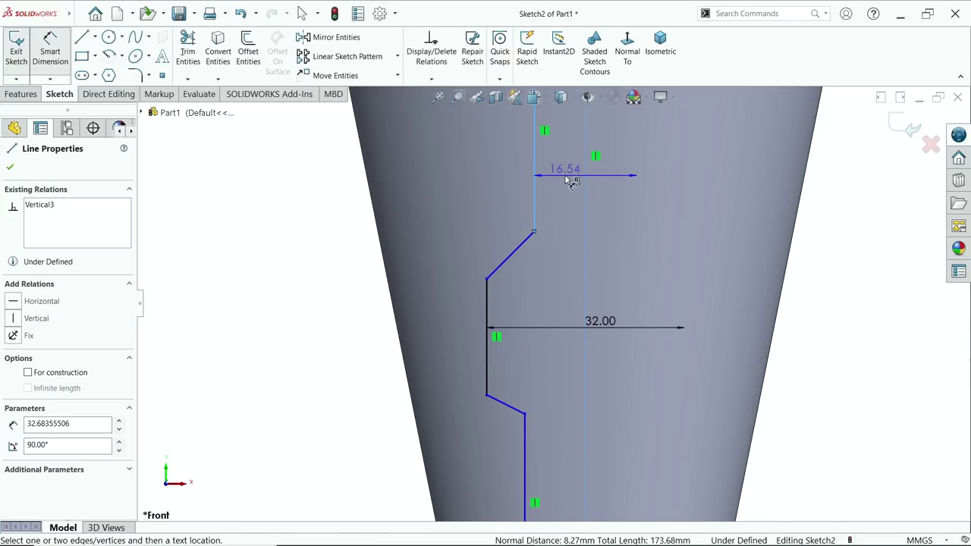
pyautogui.click(571, 180)
pyautogui.write('22')
pyautogui.press('Return')
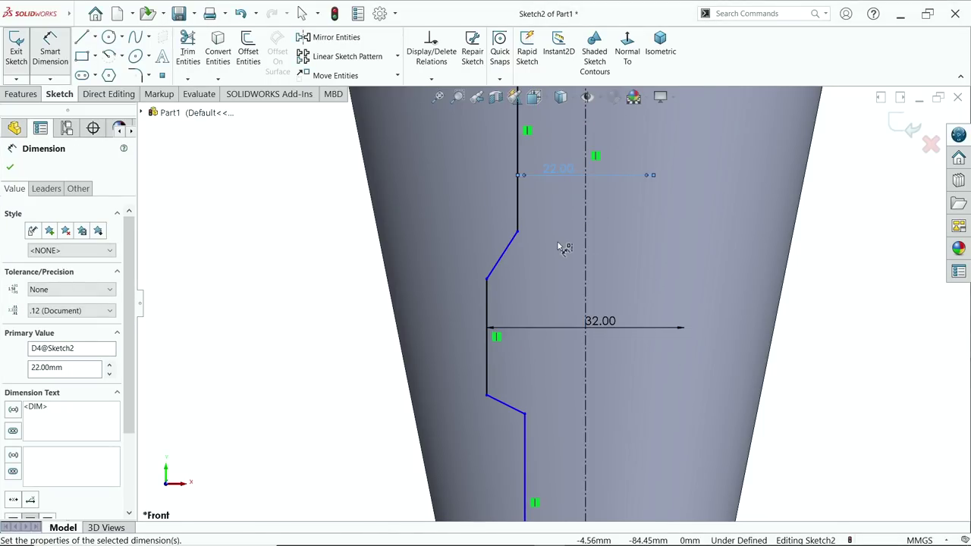
# - Dimension the lower bore diameter as 25-1.5, giving 23.5 mm
pyautogui.scroll(3, 559, 439)
pyautogui.scroll(-2, 560, 438)
pyautogui.click(529, 398)
pyautogui.click(579, 416)
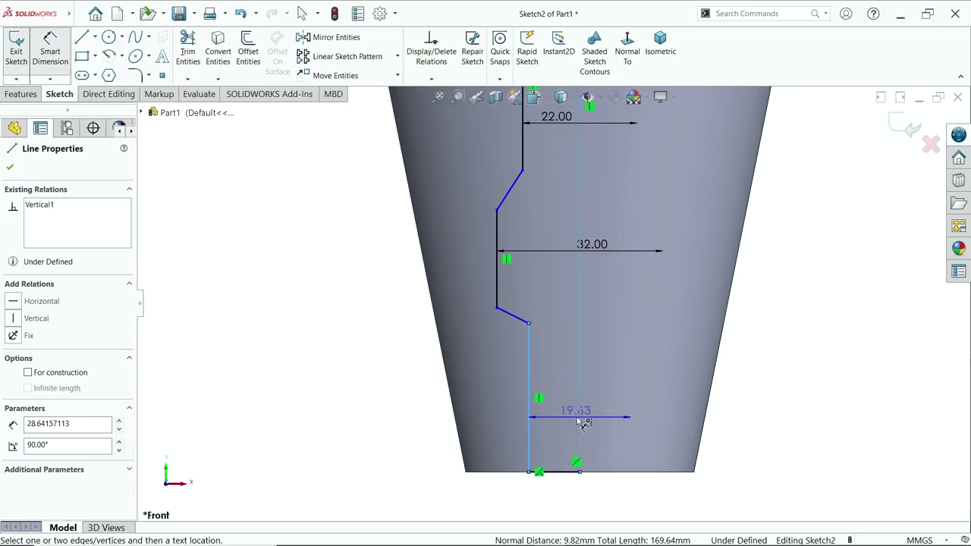
pyautogui.click(568, 423)
pyautogui.write('2')
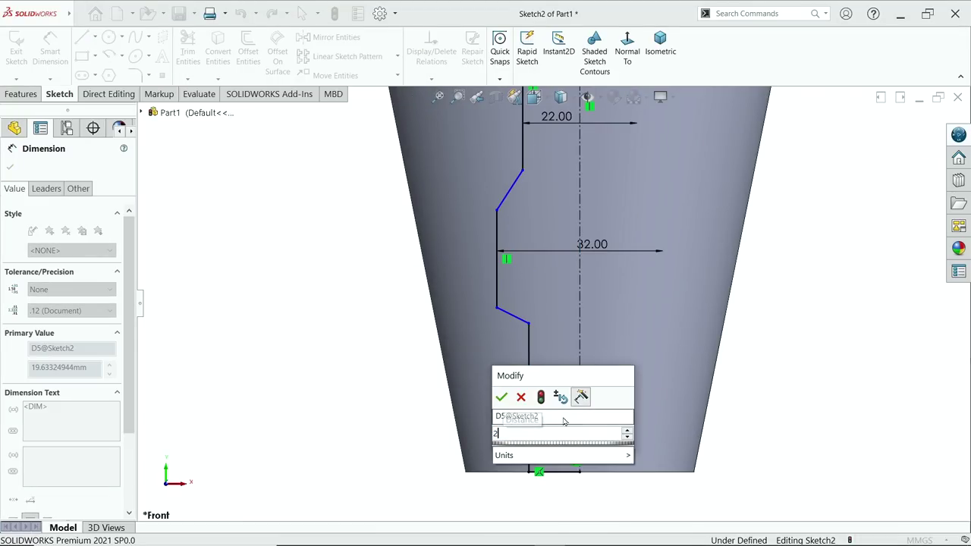
pyautogui.write('5-1.5')
pyautogui.press('Return')
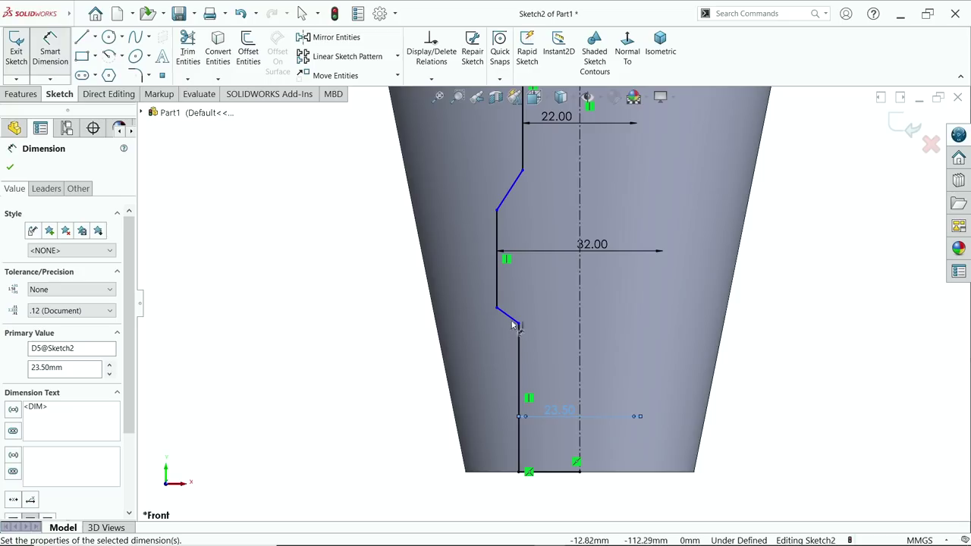
# - Set the lower bore step height to 38 mm
pyautogui.click(519, 393)
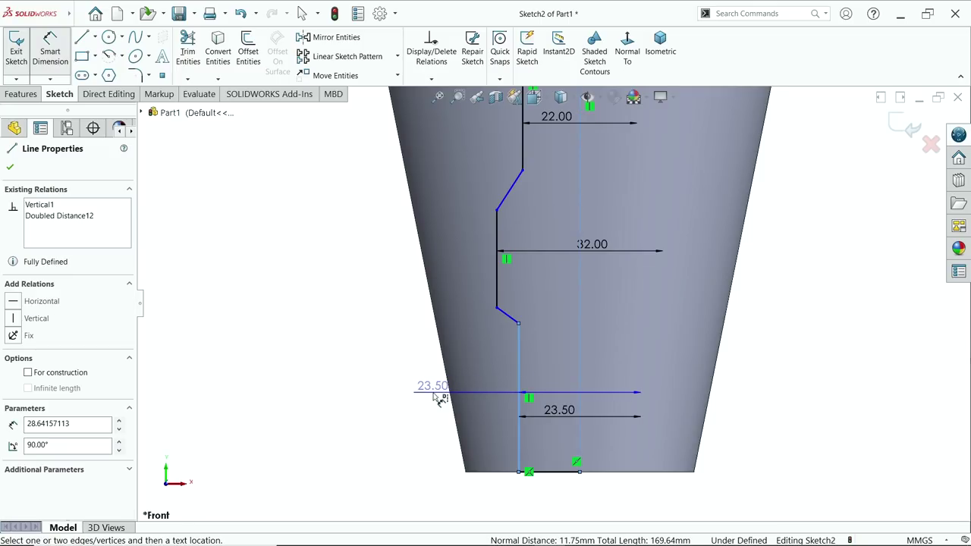
pyautogui.click(385, 401)
pyautogui.write('3')
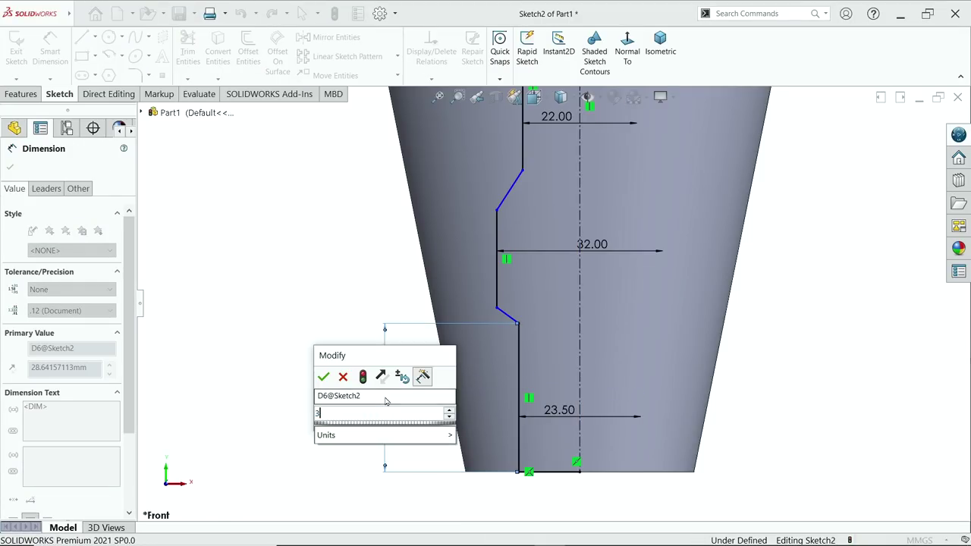
pyautogui.write('8')
pyautogui.press('Return')
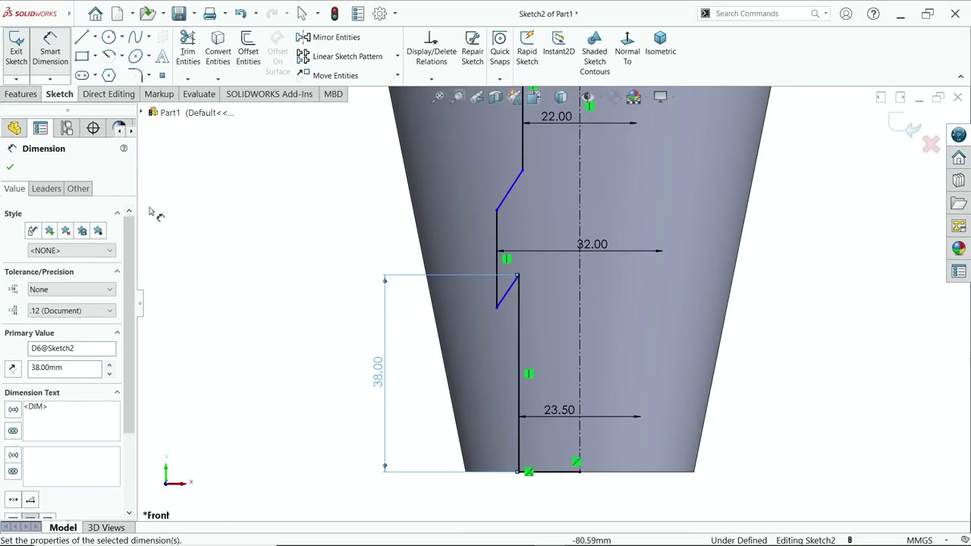
pyautogui.click(10, 166)
# - Drag the lower chamfer endpoint back onto the bottom bore line
pyautogui.scroll(-2, 505, 325)
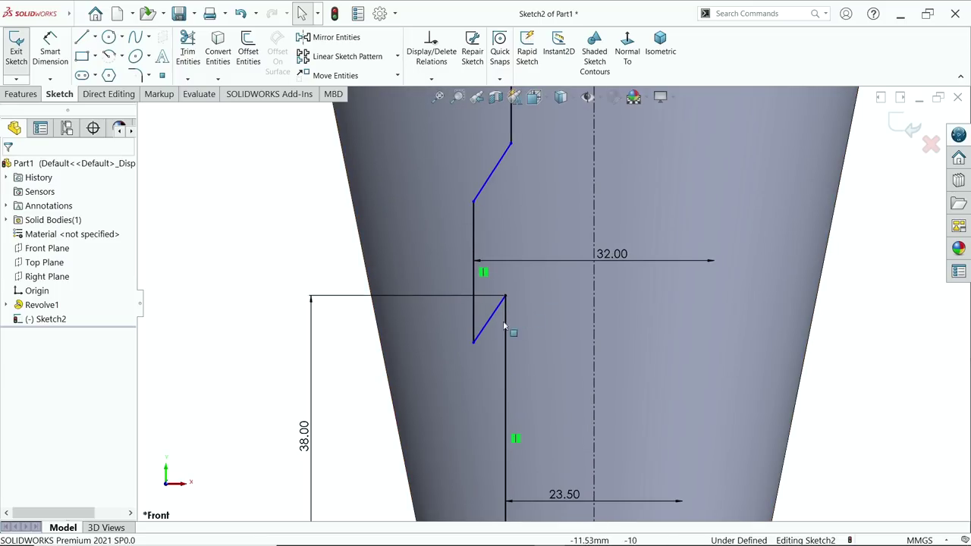
pyautogui.moveTo(474, 341); pyautogui.dragTo(474, 271)
pyautogui.scroll(1, 509, 202)
pyautogui.scroll(-1, 554, 231)
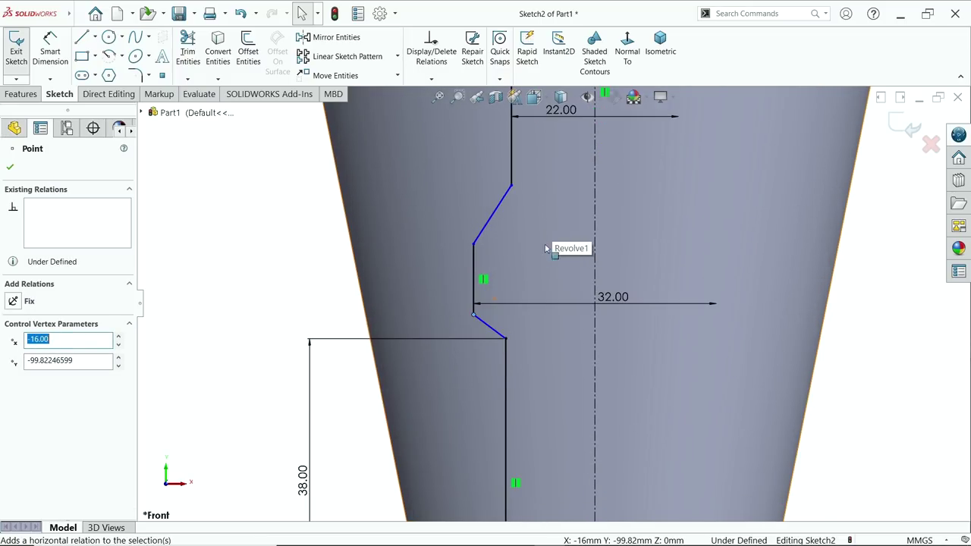
pyautogui.click(491, 332)
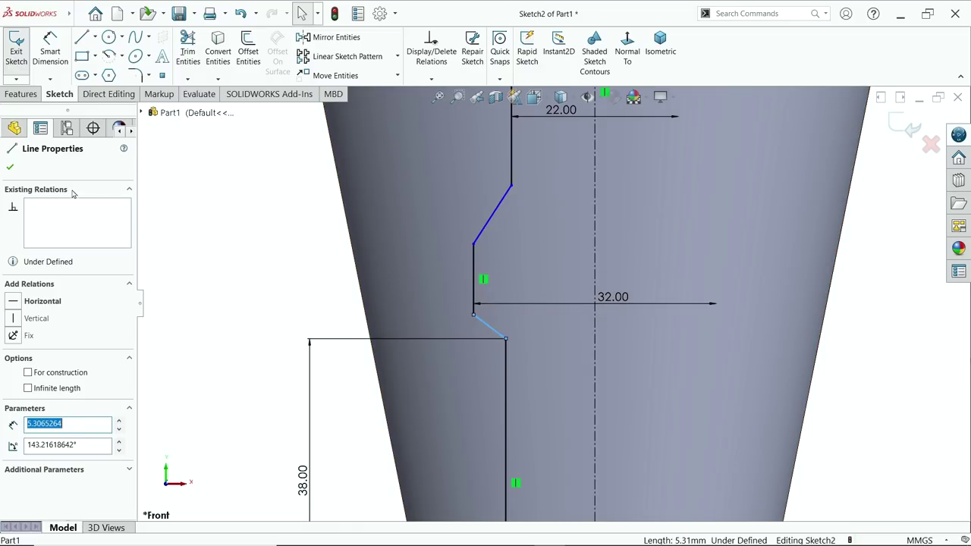
pyautogui.scroll(4, 509, 195)
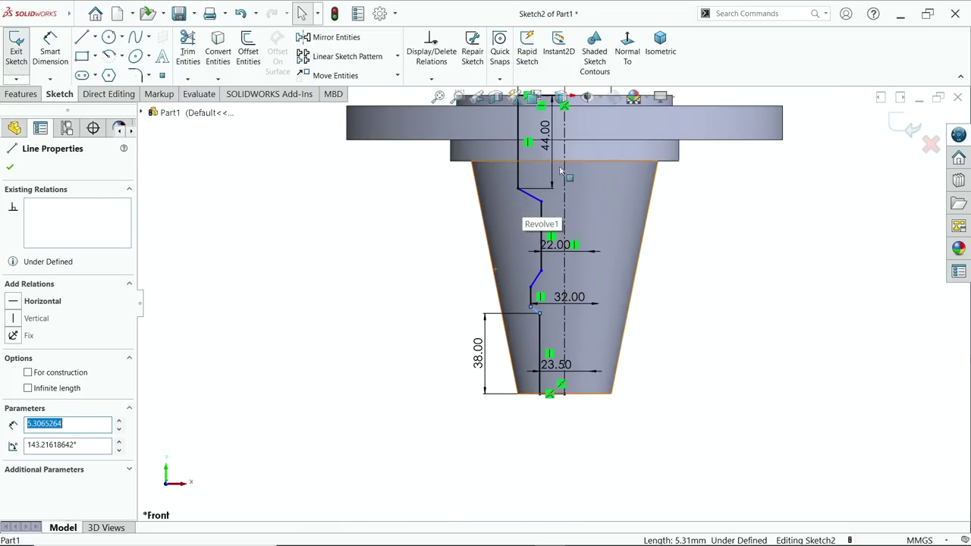
pyautogui.scroll(-4, 530, 216)
pyautogui.click(50, 50)
pyautogui.scroll(-3, 545, 276)
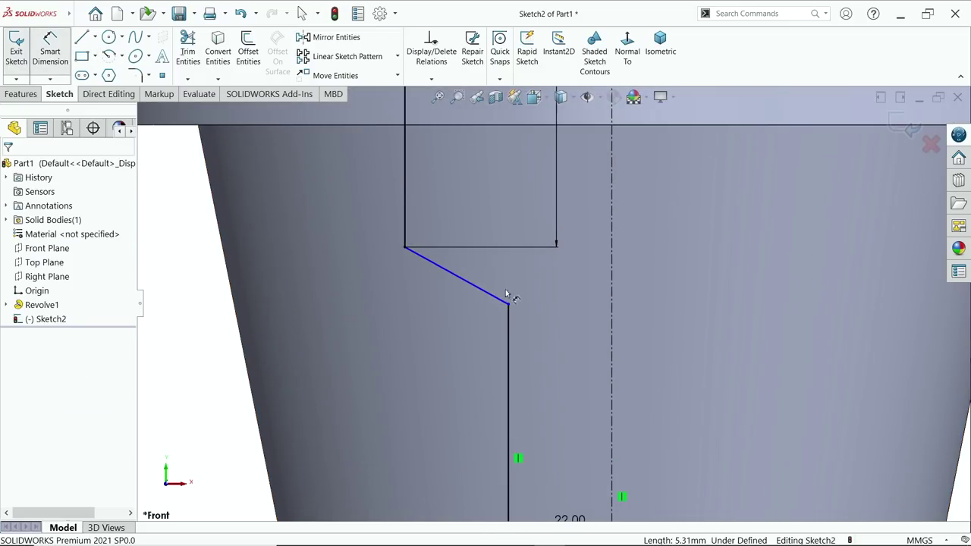
# - Dimension the chamfer below the top bore at 33° to the horizontal edge
pyautogui.click(453, 280)
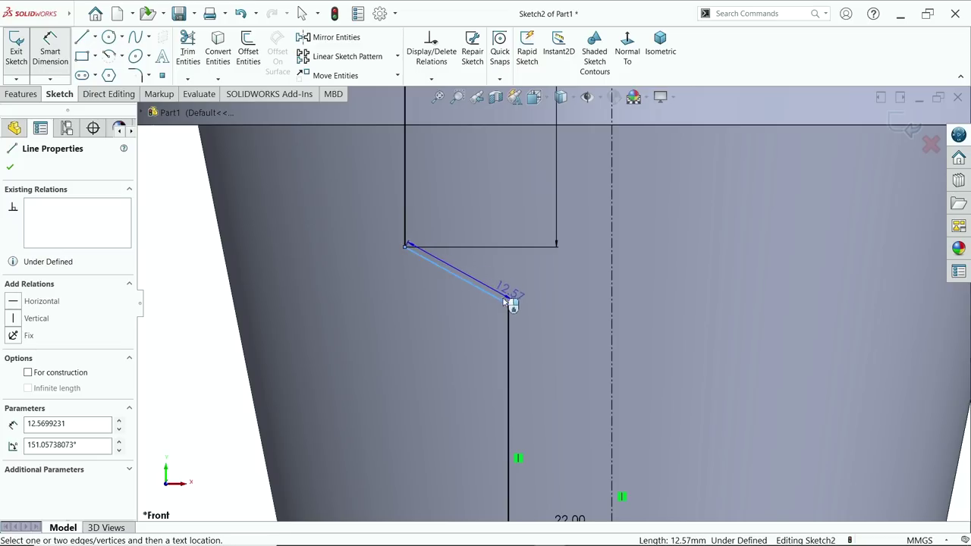
pyautogui.click(406, 248)
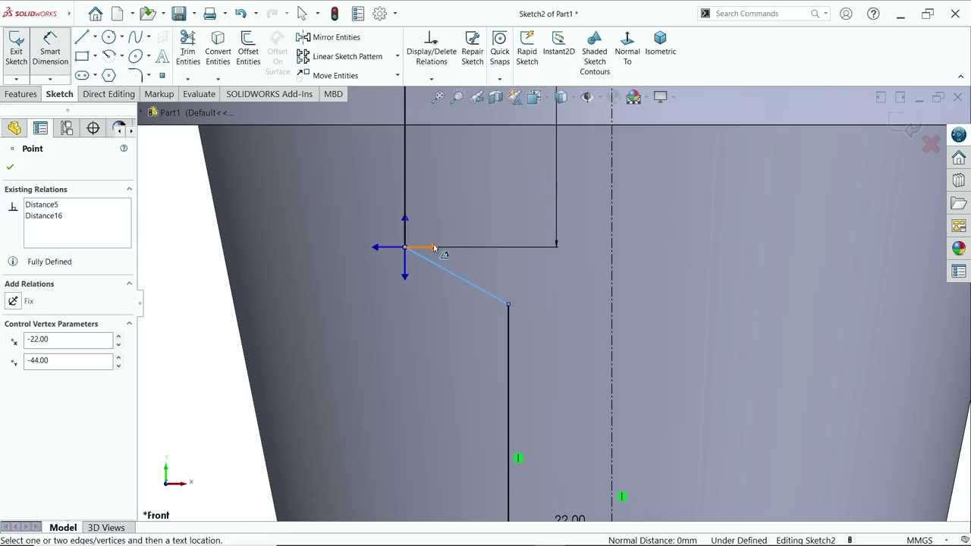
pyautogui.click(433, 248)
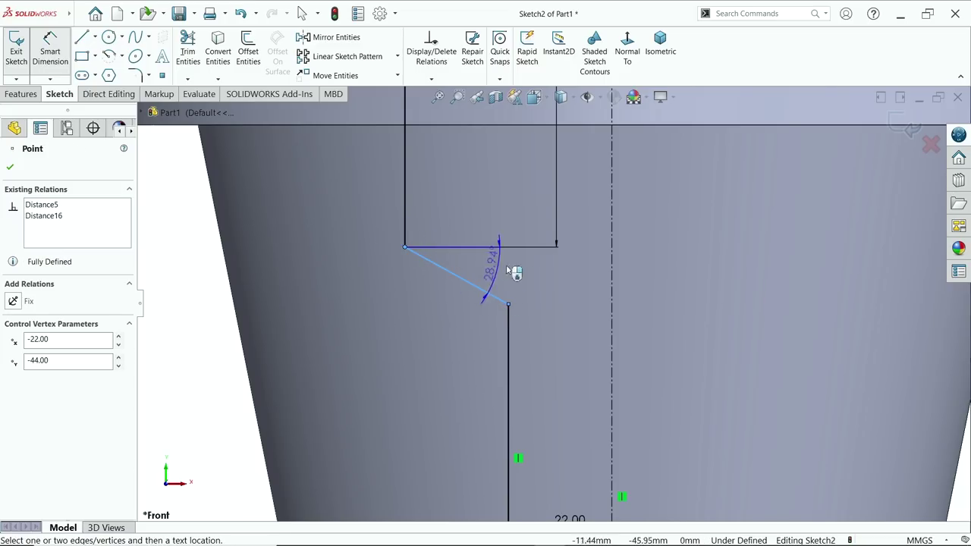
pyautogui.click(561, 276)
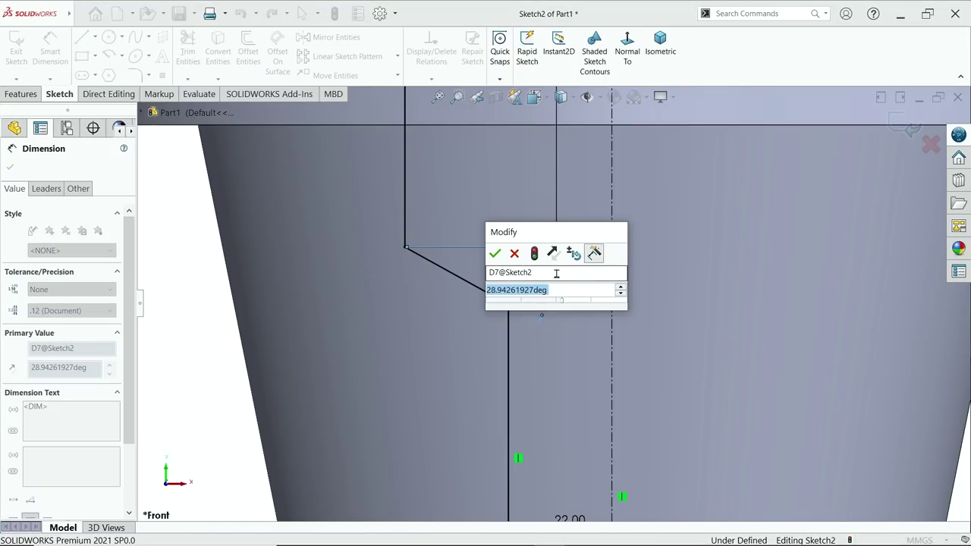
pyautogui.write('33')
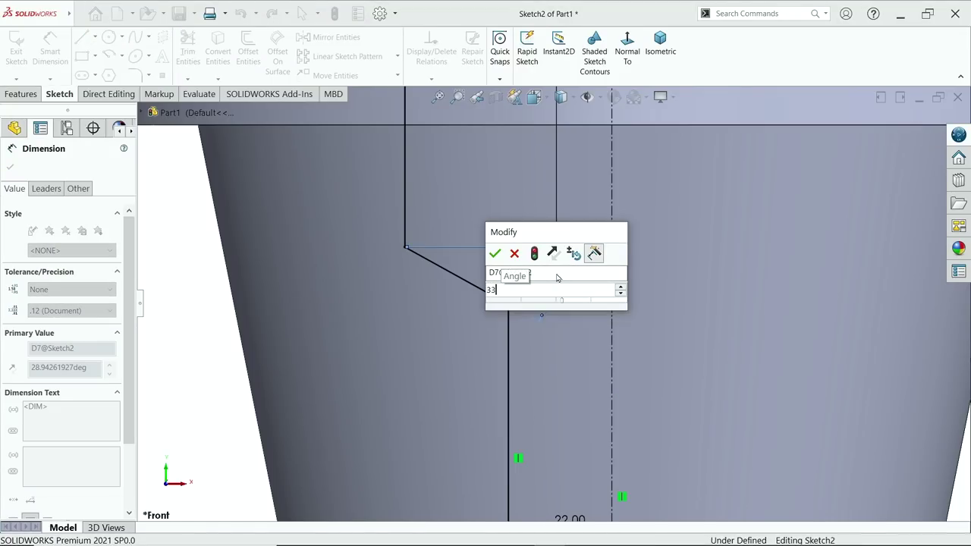
pyautogui.press('Return')
pyautogui.scroll(3, 550, 307)
pyautogui.scroll(-5, 523, 464)
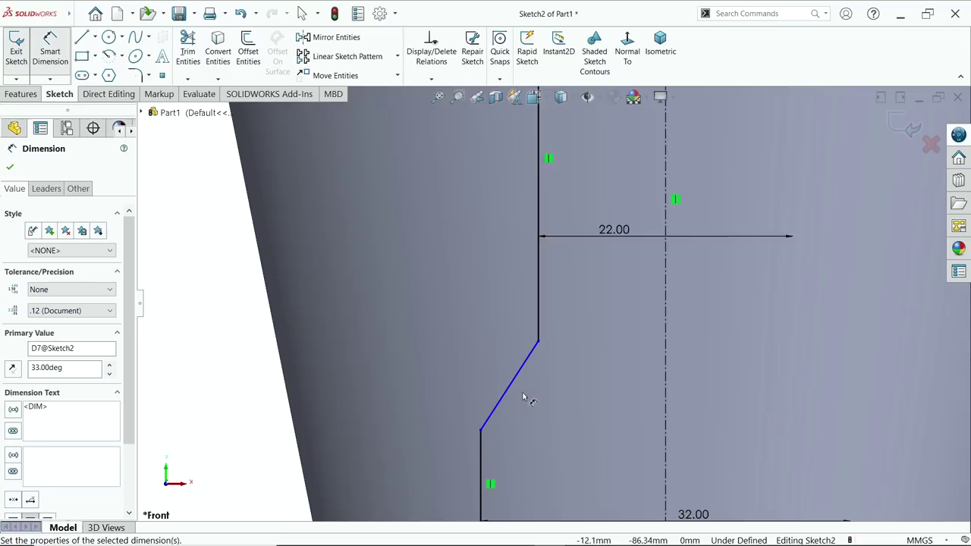
# - Set the lower chamfer angle to 33° against the horizontal line
pyautogui.click(514, 373)
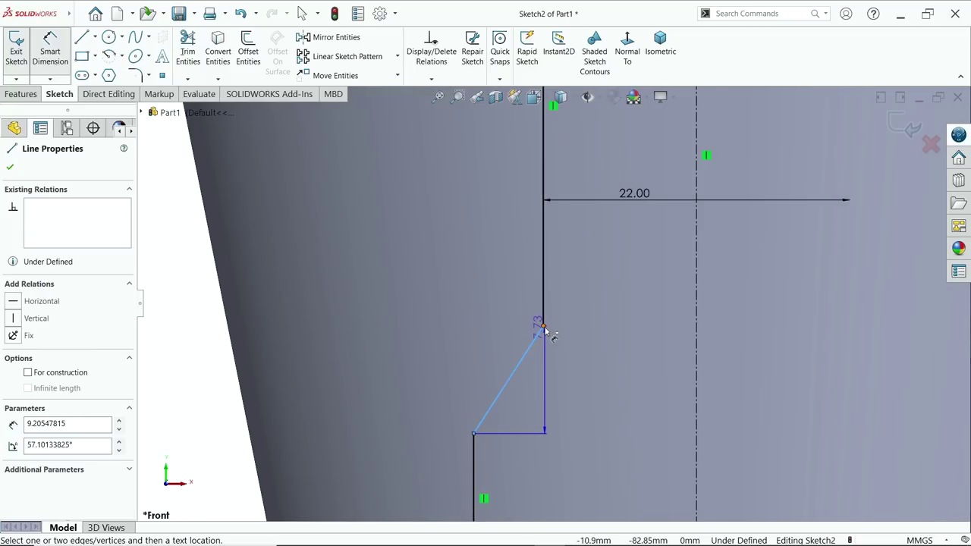
pyautogui.click(543, 328)
pyautogui.click(515, 329)
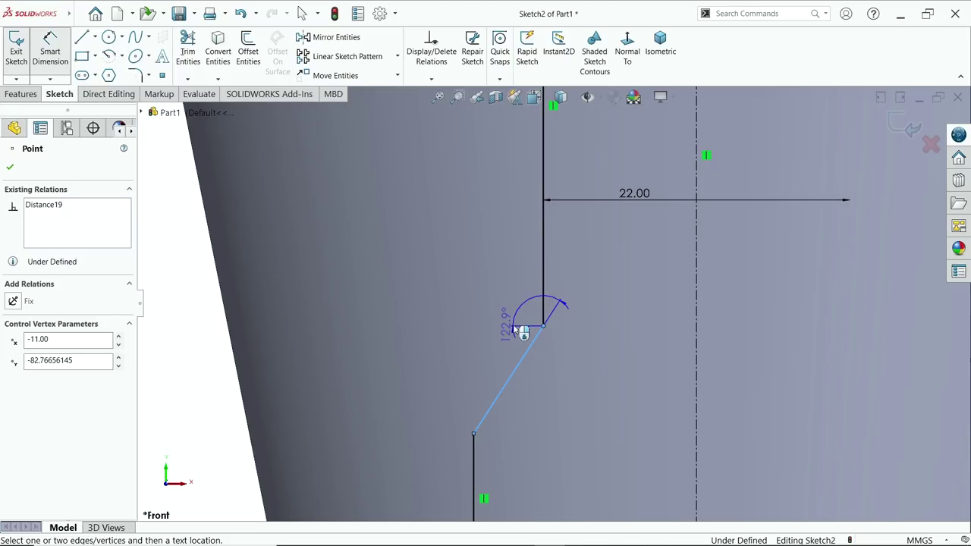
pyautogui.click(448, 381)
pyautogui.write('33')
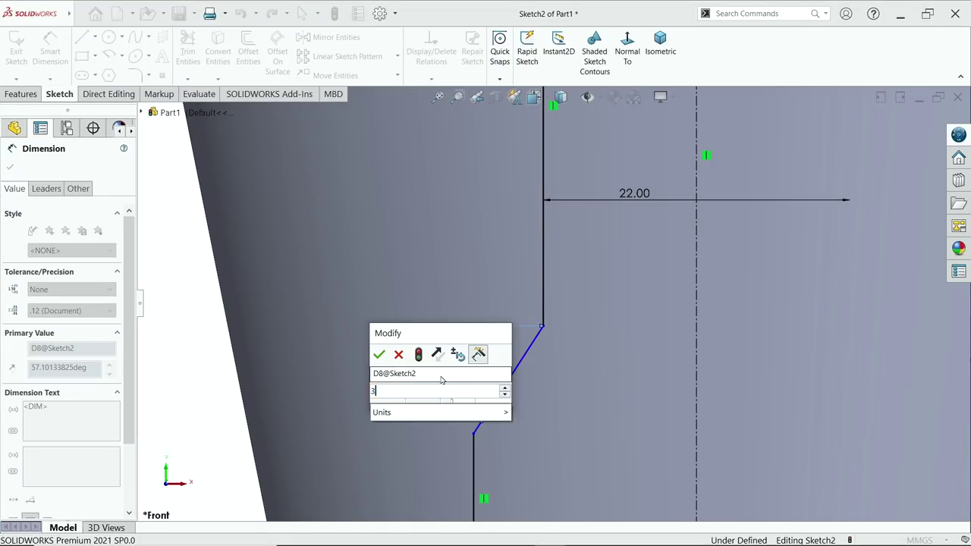
pyautogui.press('Return')
pyautogui.scroll(2, 494, 362)
pyautogui.scroll(1, 494, 362)
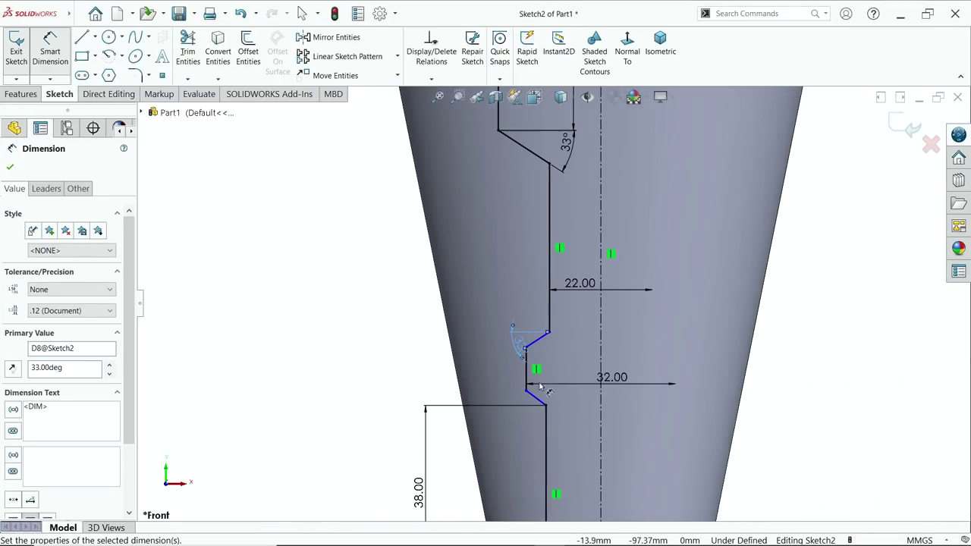
pyautogui.scroll(-5, 508, 362)
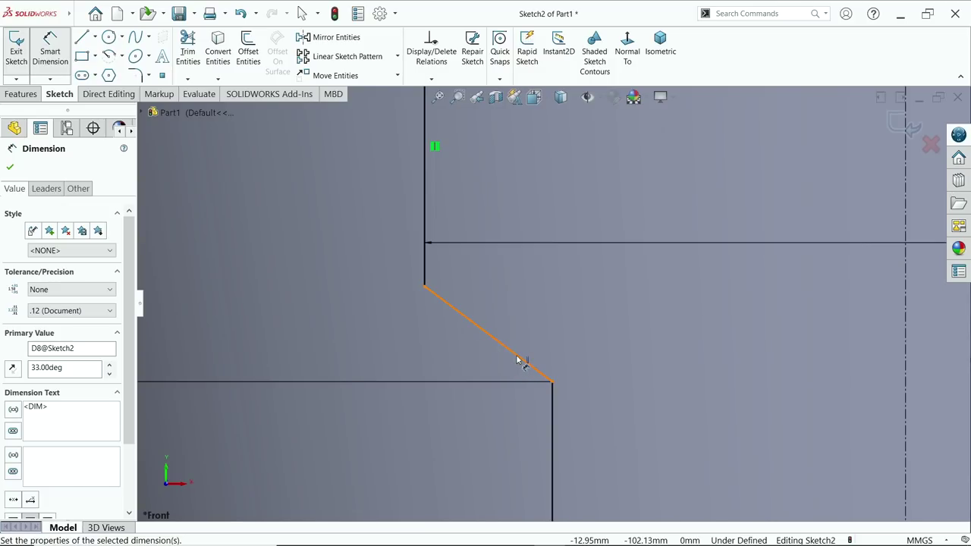
pyautogui.click(523, 364)
pyautogui.click(553, 382)
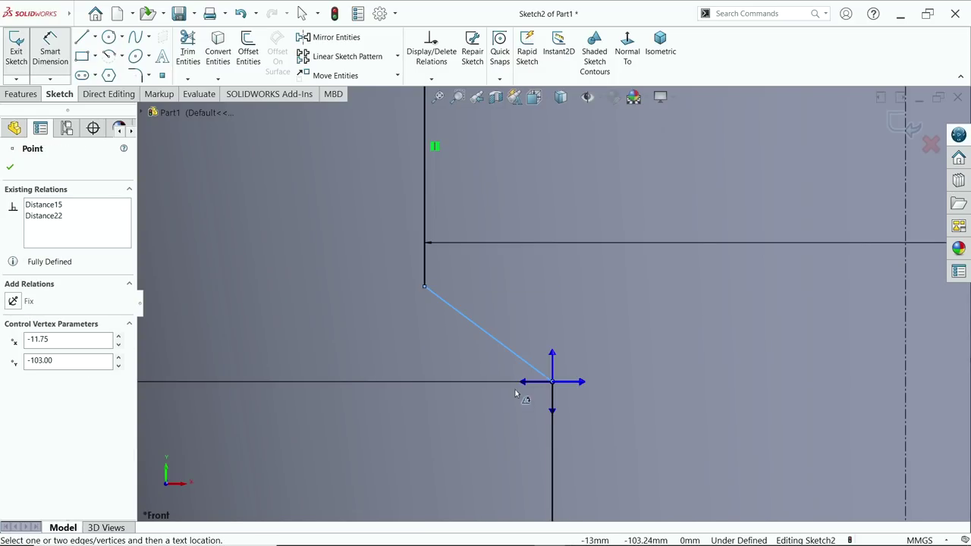
pyautogui.click(523, 382)
pyautogui.click(427, 357)
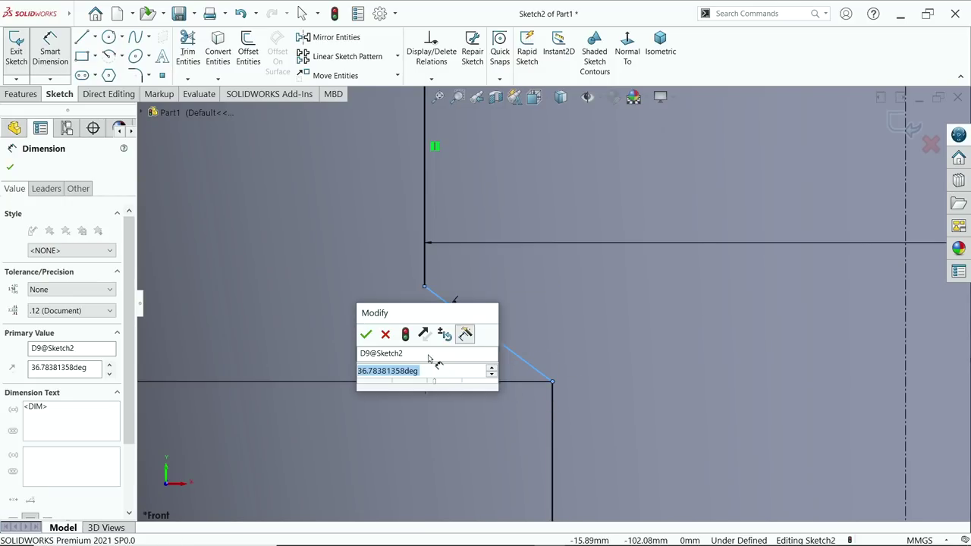
pyautogui.write('33')
pyautogui.press('Return')
pyautogui.scroll(3, 493, 311)
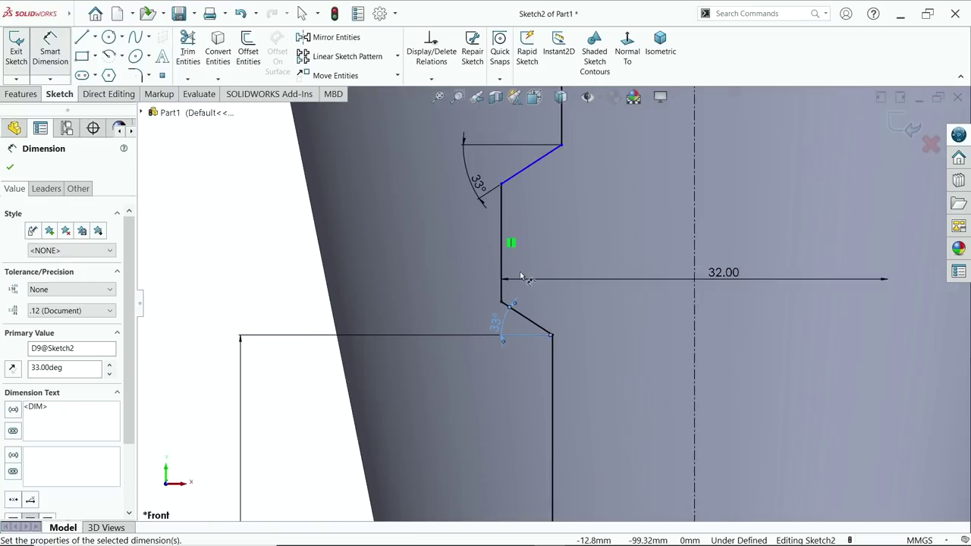
pyautogui.scroll(-2, 567, 195)
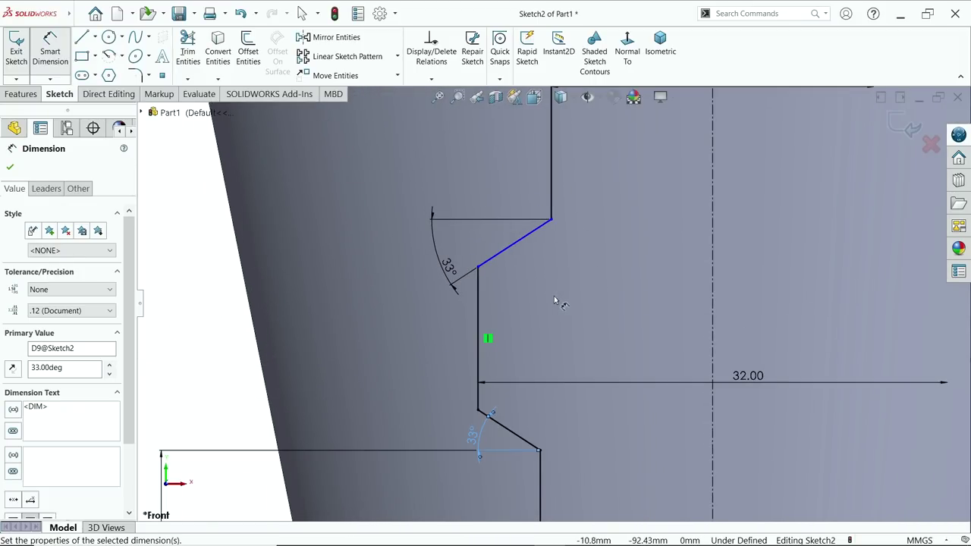
# - Add a 20.00 mm vertical step height, leaving the sketch fully defined
pyautogui.scroll(1, 554, 301)
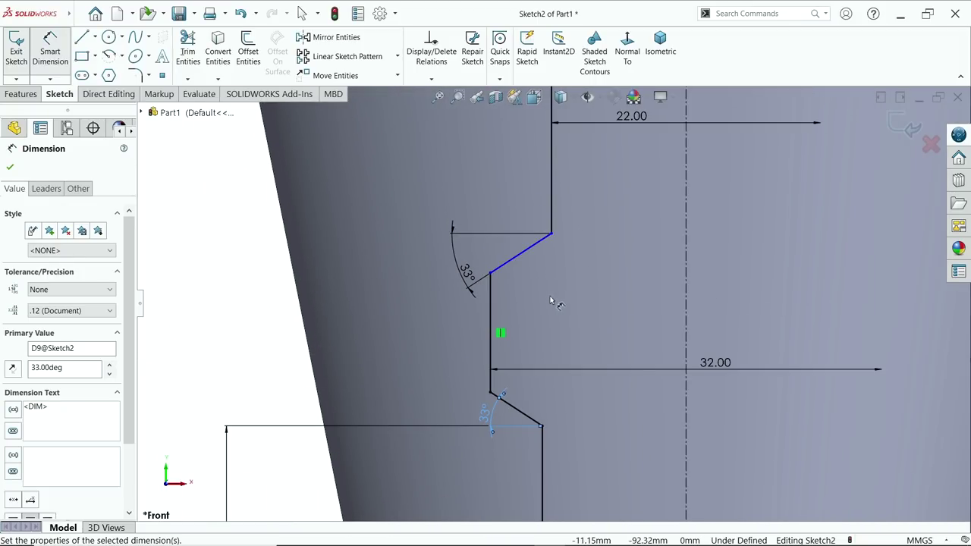
pyautogui.scroll(1, 552, 301)
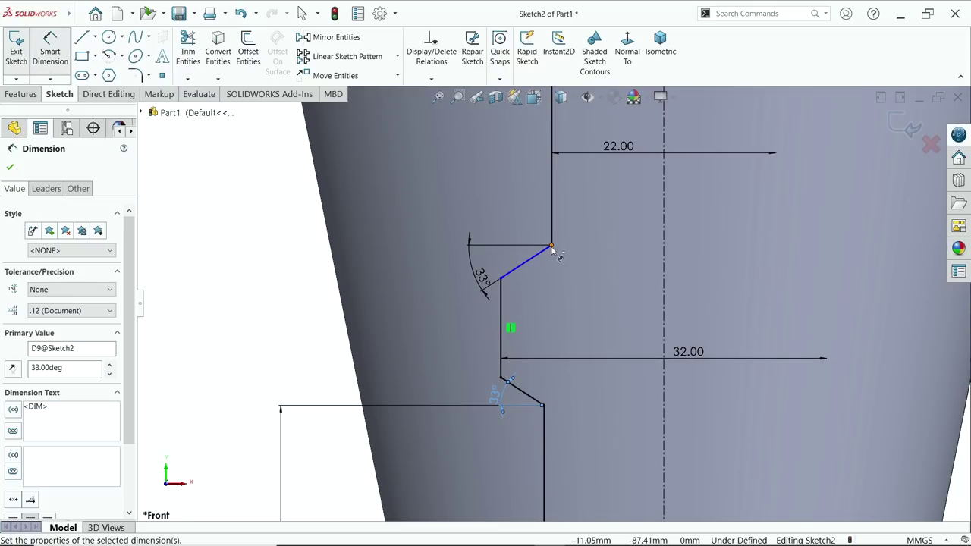
pyautogui.click(543, 407)
pyautogui.click(544, 406)
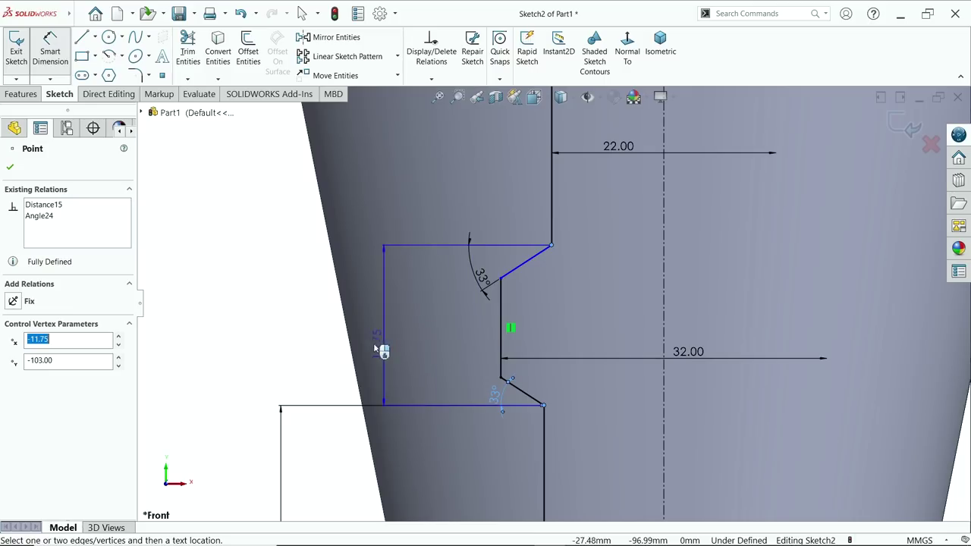
pyautogui.click(281, 334)
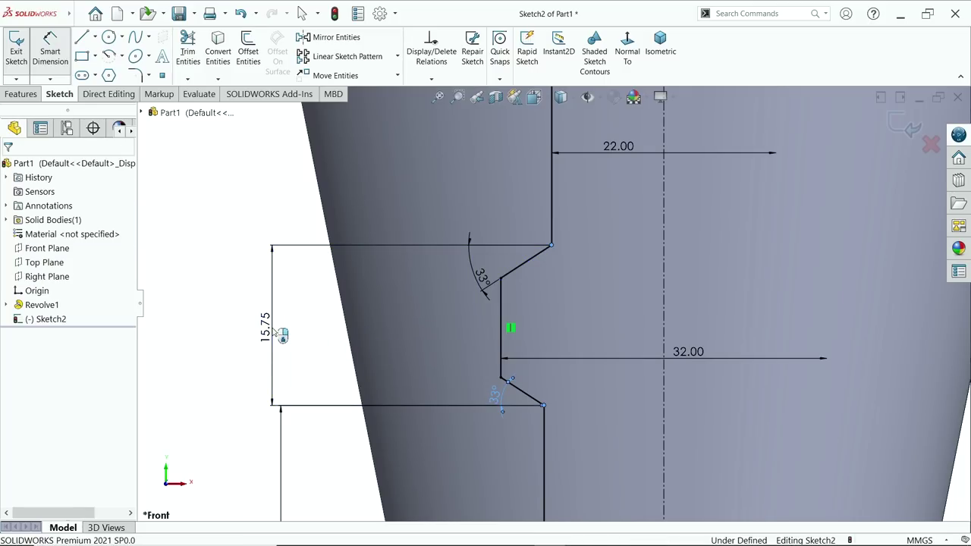
pyautogui.press('Return')
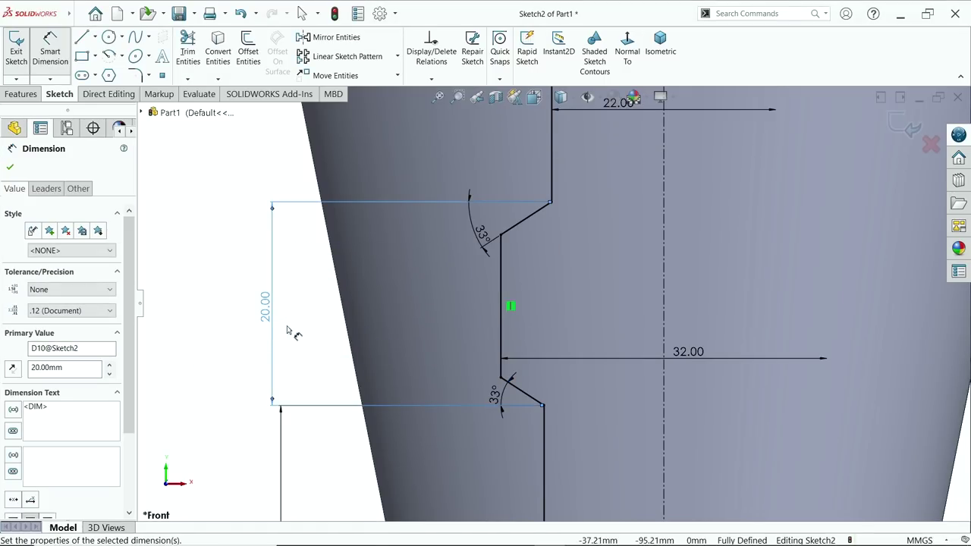
pyautogui.click(10, 169)
pyautogui.scroll(5, 543, 313)
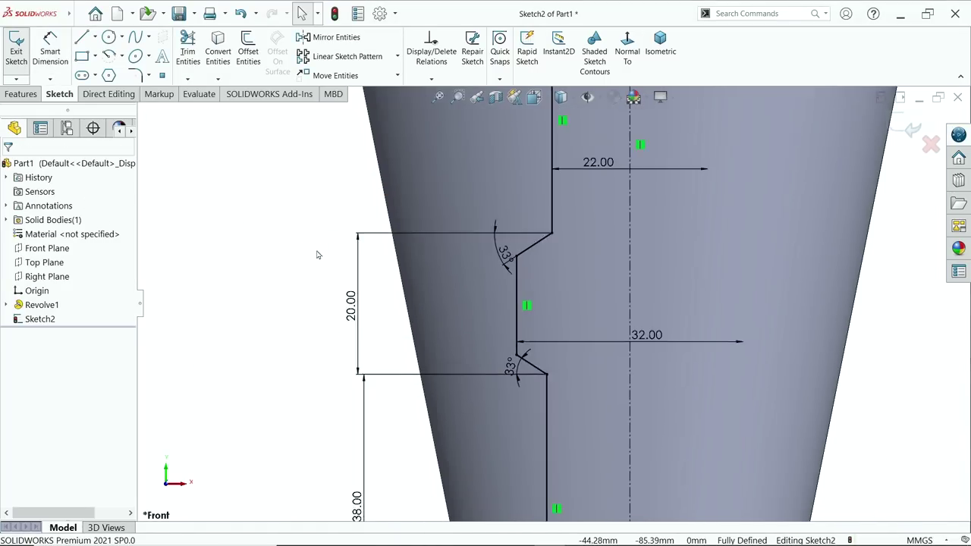
pyautogui.scroll(2, 543, 312)
pyautogui.scroll(-2, 587, 195)
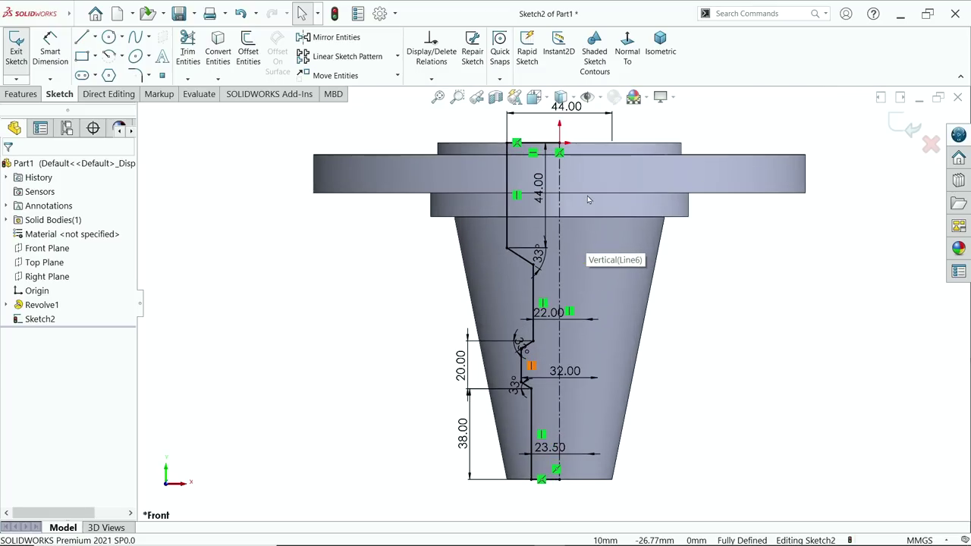
# - Revolve-cut the bore sketch 360° around Line1, letting the sketch close automatically
pyautogui.click(21, 96)
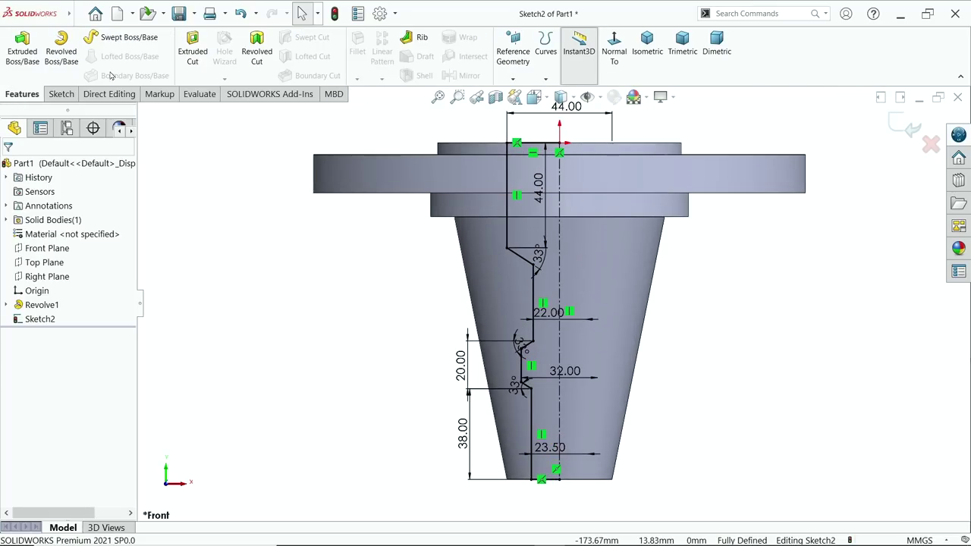
pyautogui.click(261, 54)
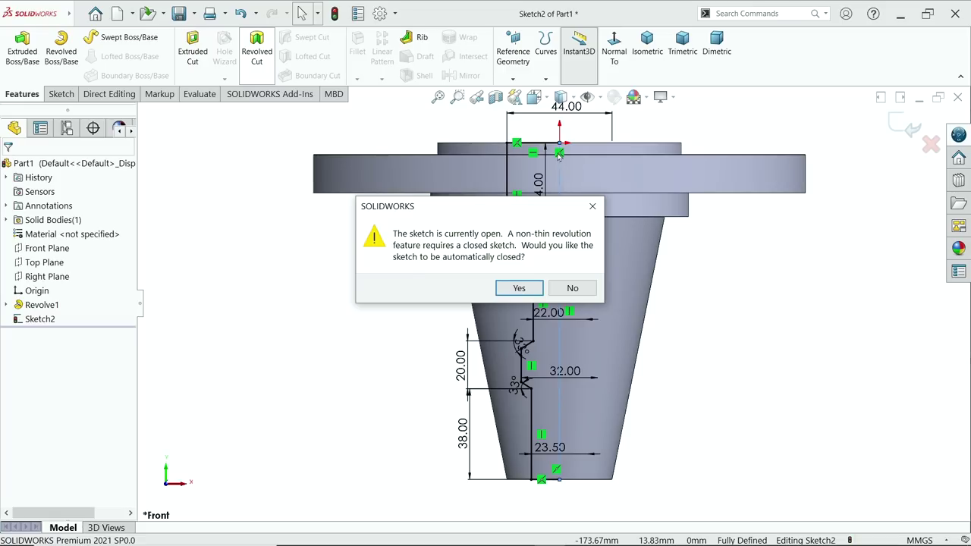
pyautogui.click(519, 288)
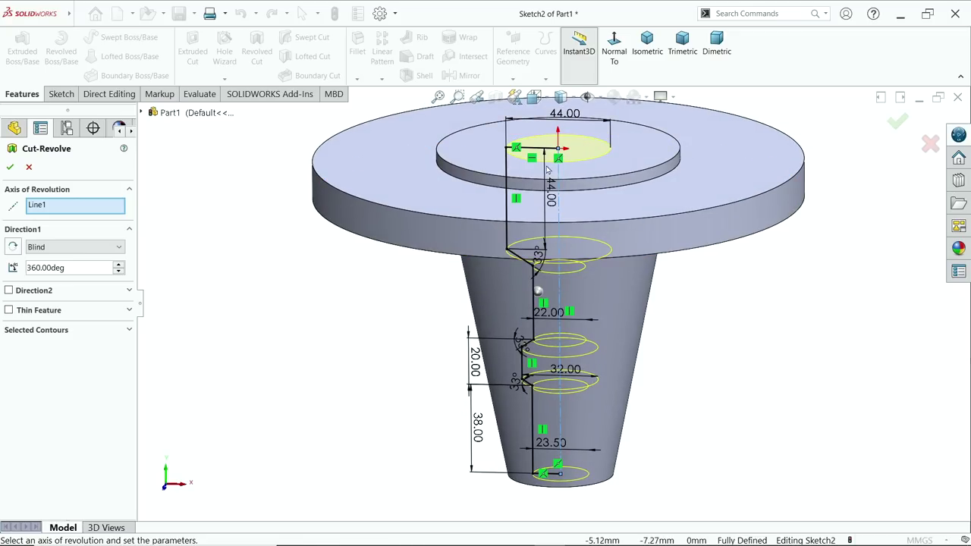
pyautogui.scroll(1, 556, 148)
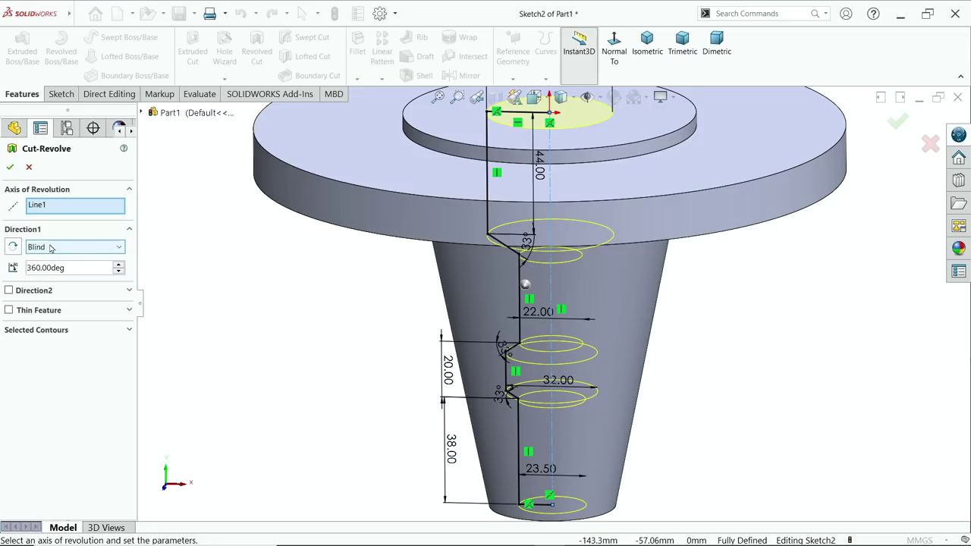
pyautogui.click(10, 167)
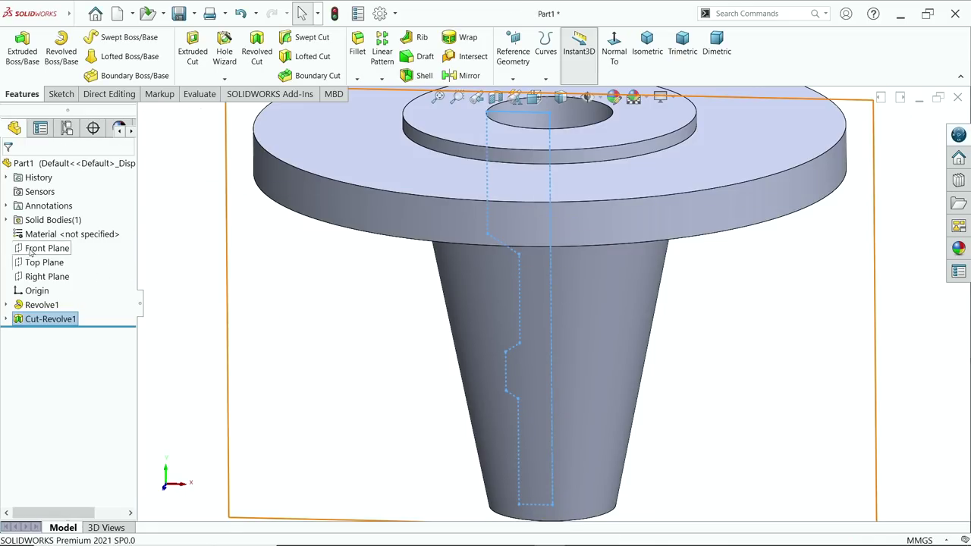
pyautogui.click(44, 251)
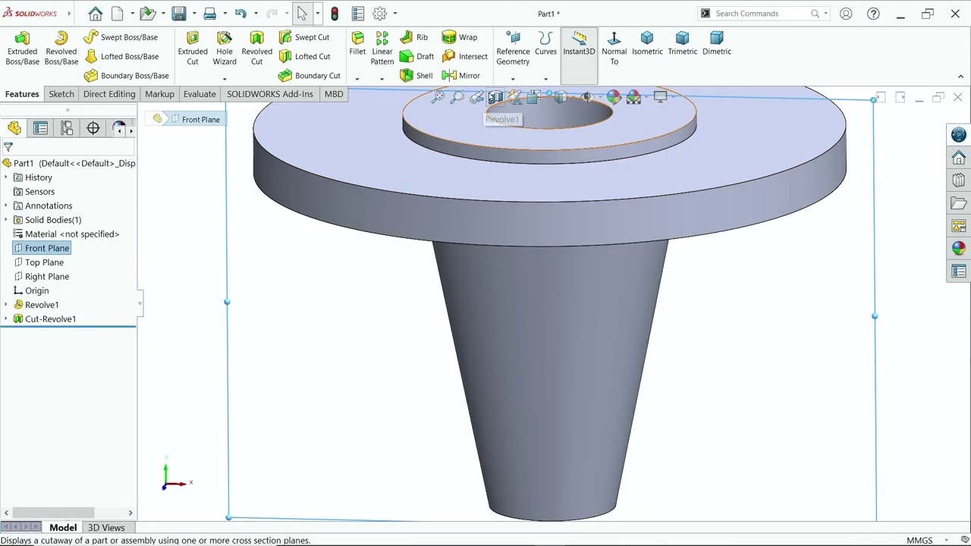
pyautogui.click(495, 98)
pyautogui.press('Return')
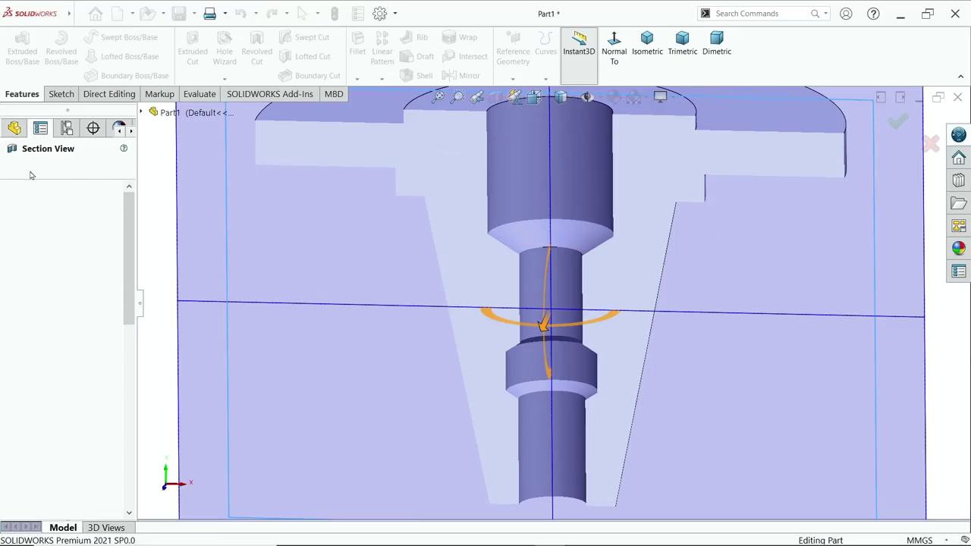
pyautogui.scroll(2, 440, 271)
pyautogui.moveTo(462, 276)
pyautogui.mouseDown(button='middle')
pyautogui.moveTo(500, 258)
pyautogui.moveTo(461, 275)
pyautogui.mouseUp(button='middle')
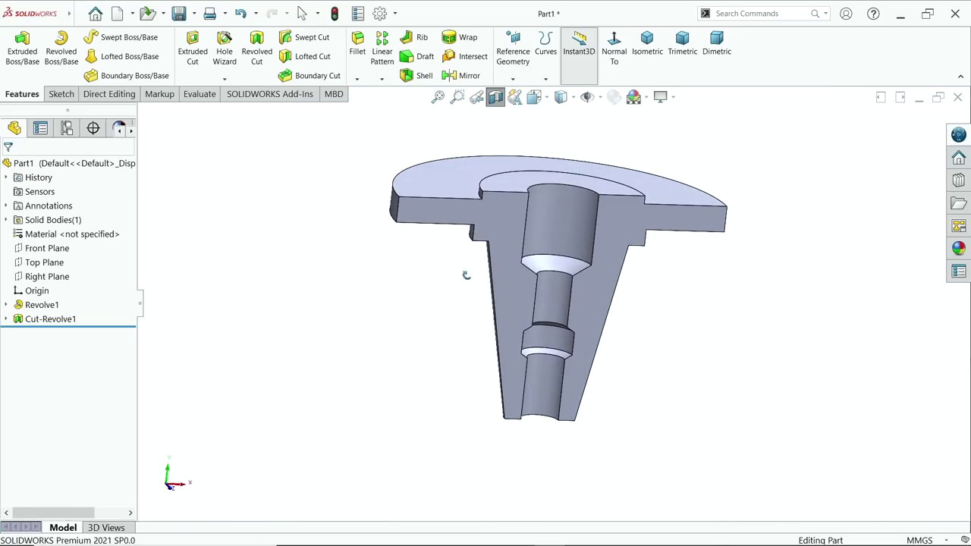
pyautogui.scroll(-3, 552, 287)
pyautogui.moveTo(552, 287); pyautogui.dragTo(561, 322, button='middle')
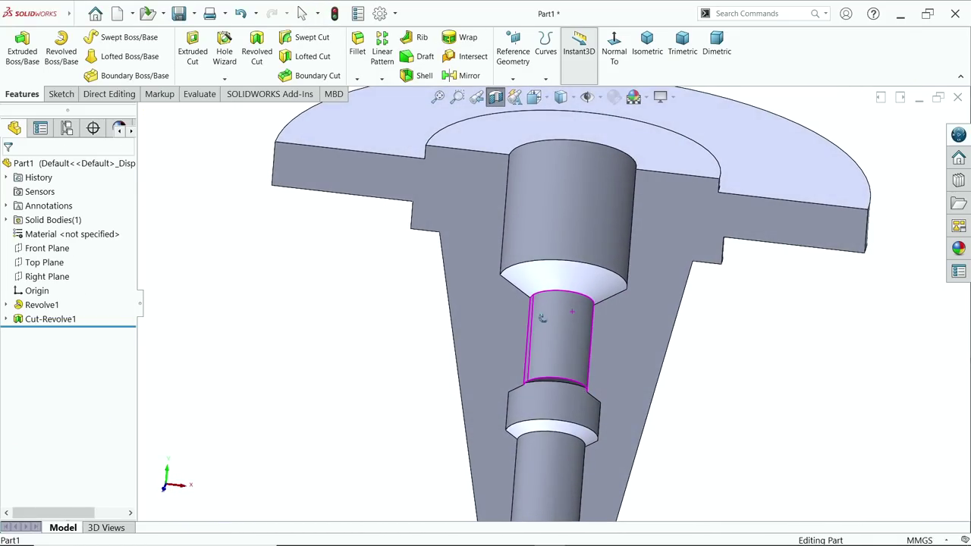
pyautogui.click(494, 98)
pyautogui.scroll(3, 500, 114)
pyautogui.moveTo(501, 114); pyautogui.dragTo(576, 373, button='middle')
pyautogui.scroll(-5, 575, 373)
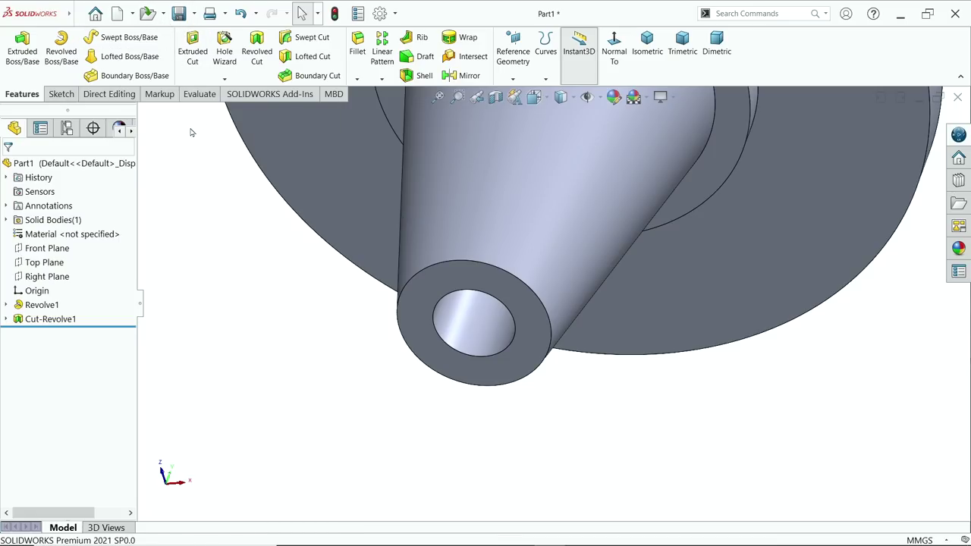
# - Begin a cosmetic thread on the bore's circular edge at the cone tip
pyautogui.click(80, 15)
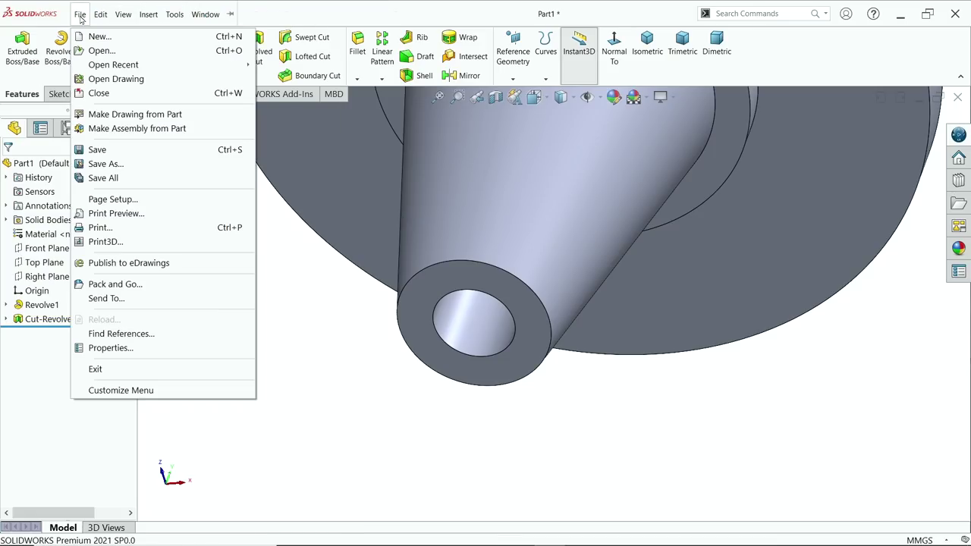
pyautogui.moveTo(121, 16)
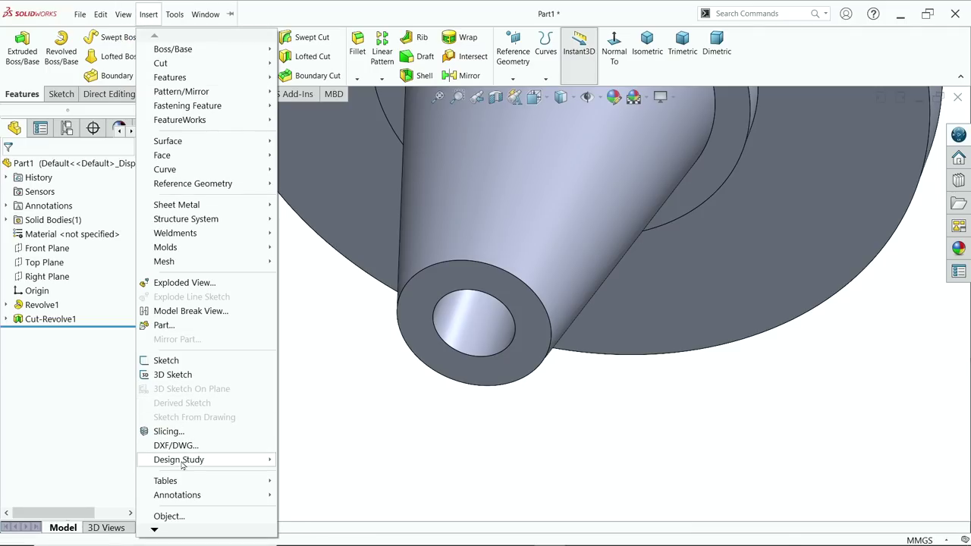
pyautogui.moveTo(185, 497)
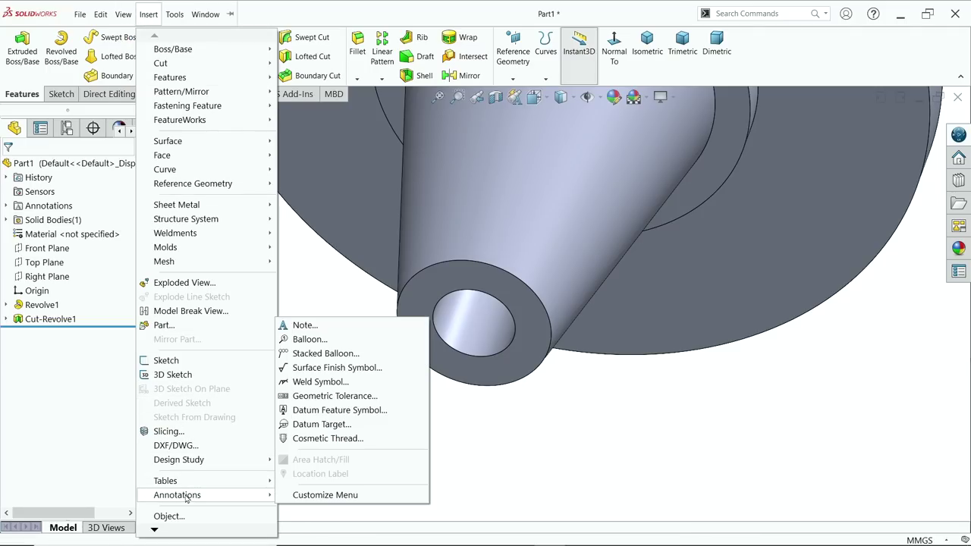
pyautogui.click(318, 439)
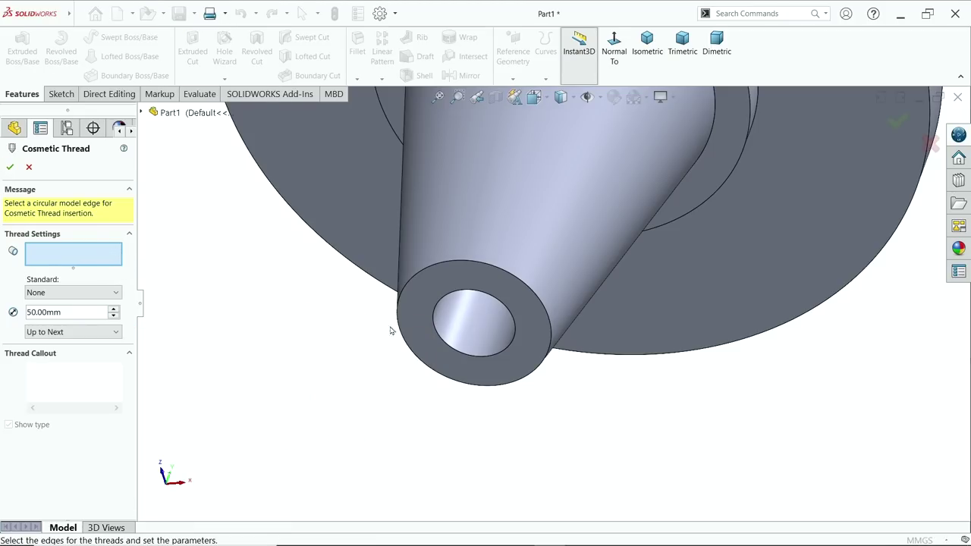
pyautogui.click(452, 349)
# - Set the thread standard to DIN with machine thread size M25x1.5
pyautogui.click(50, 250)
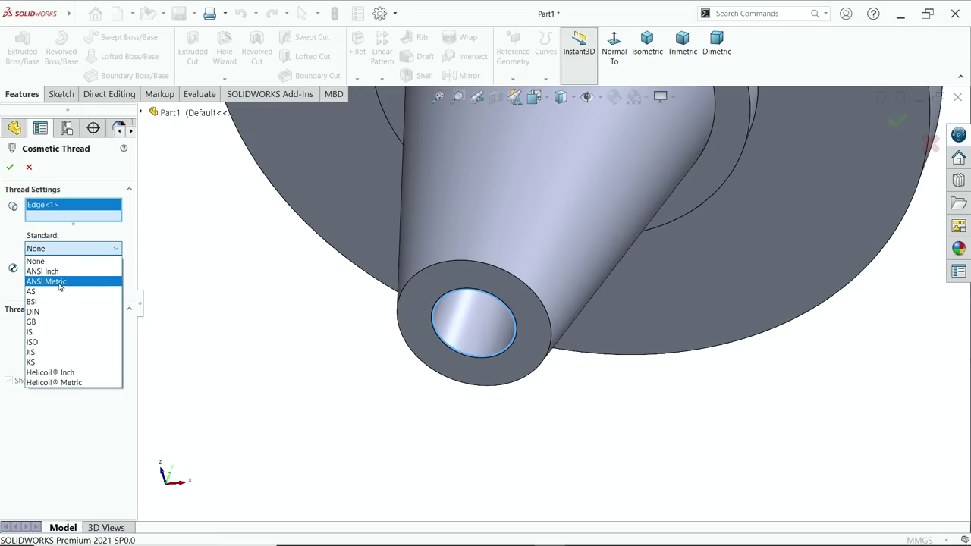
pyautogui.click(60, 281)
pyautogui.click(60, 280)
pyautogui.click(61, 288)
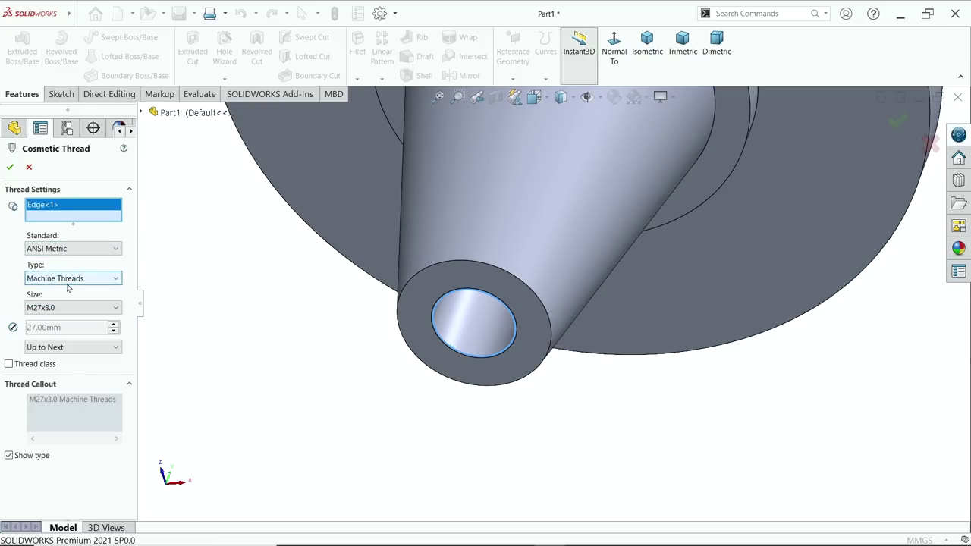
pyautogui.click(59, 308)
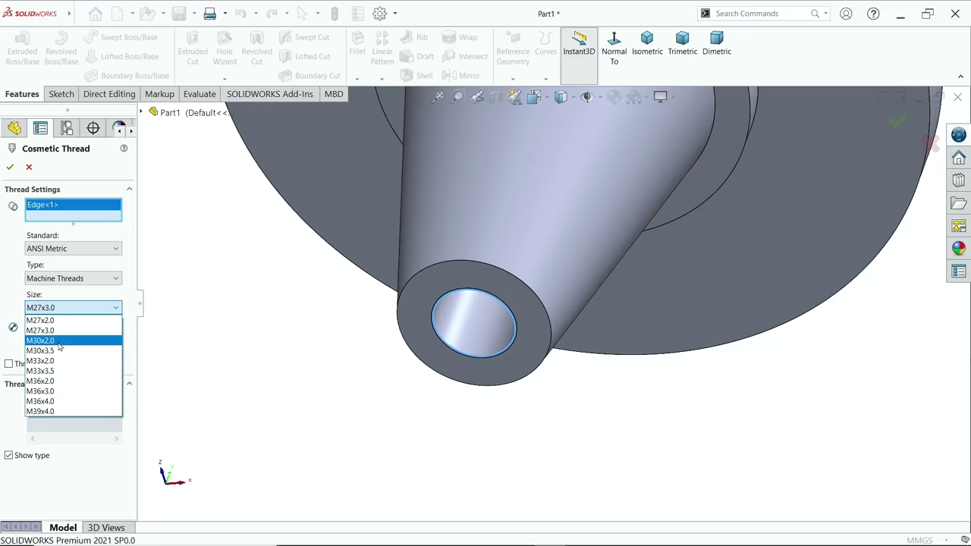
pyautogui.click(56, 307)
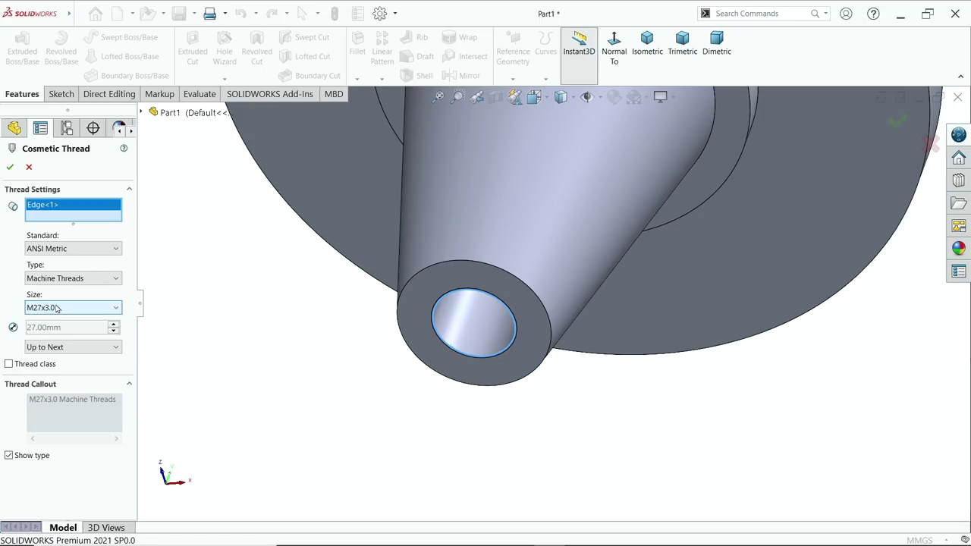
pyautogui.click(61, 251)
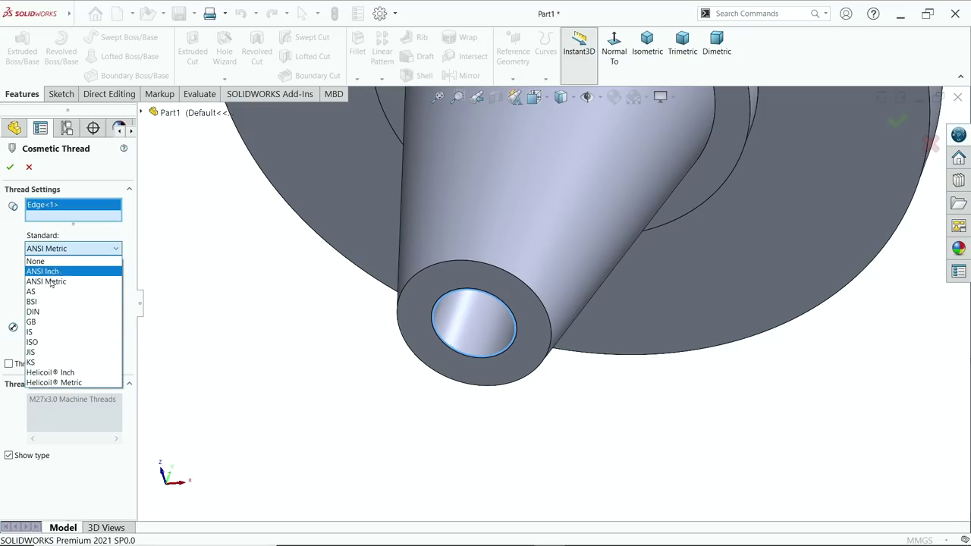
pyautogui.click(46, 312)
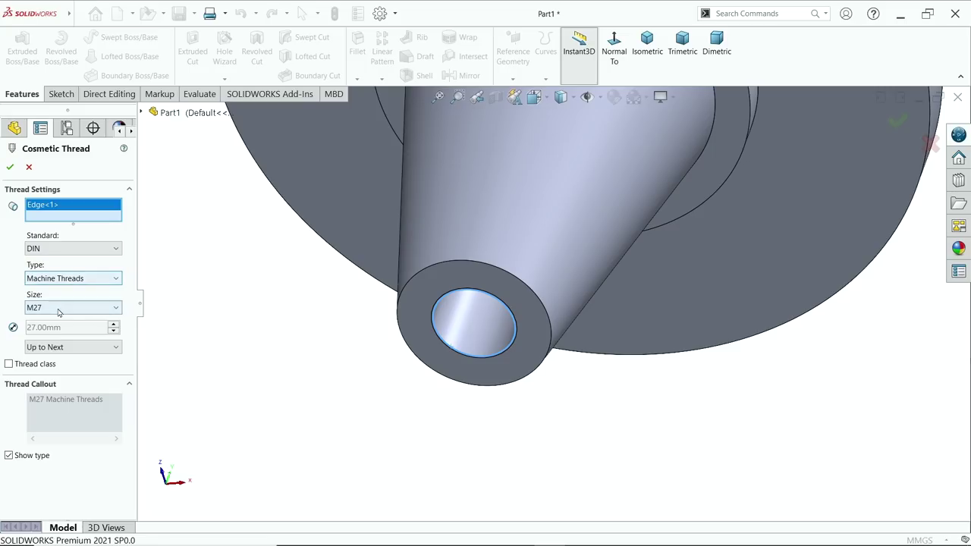
pyautogui.click(57, 307)
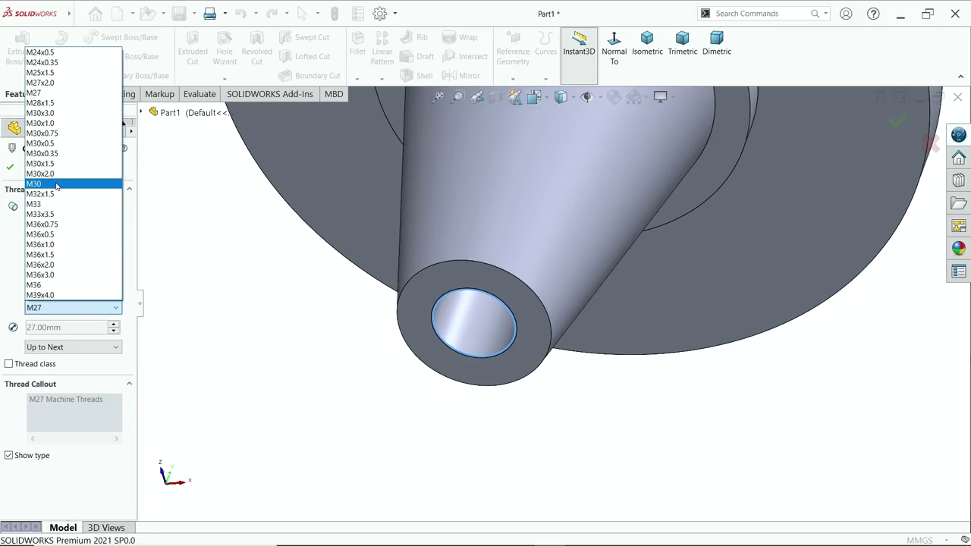
pyautogui.click(55, 73)
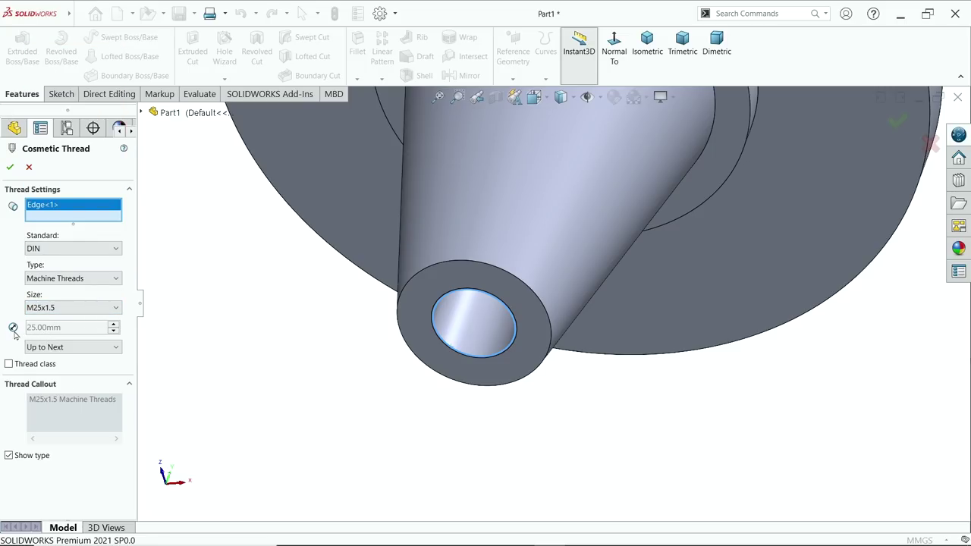
# - Run the thread Up to Next, hide the thread type, and accept it
pyautogui.click(50, 348)
pyautogui.click(50, 348)
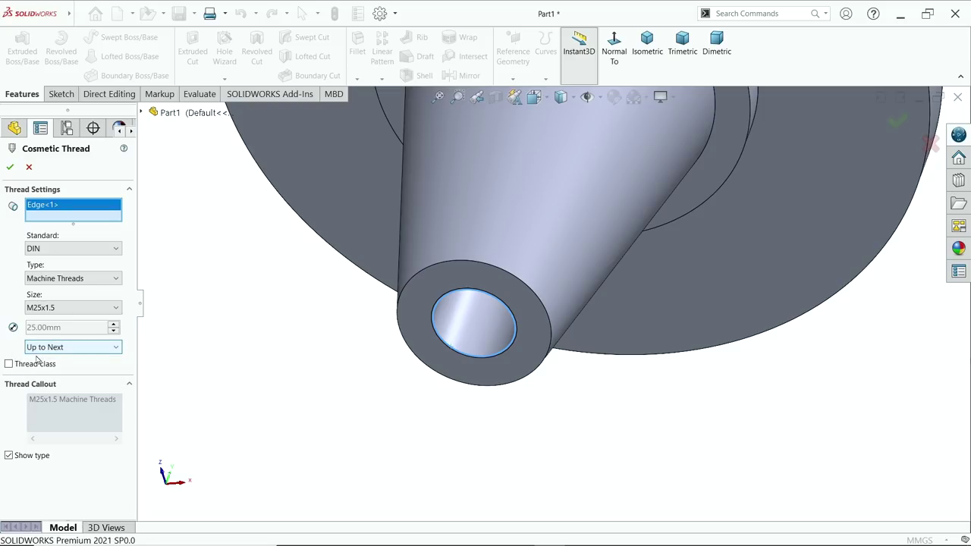
pyautogui.click(8, 455)
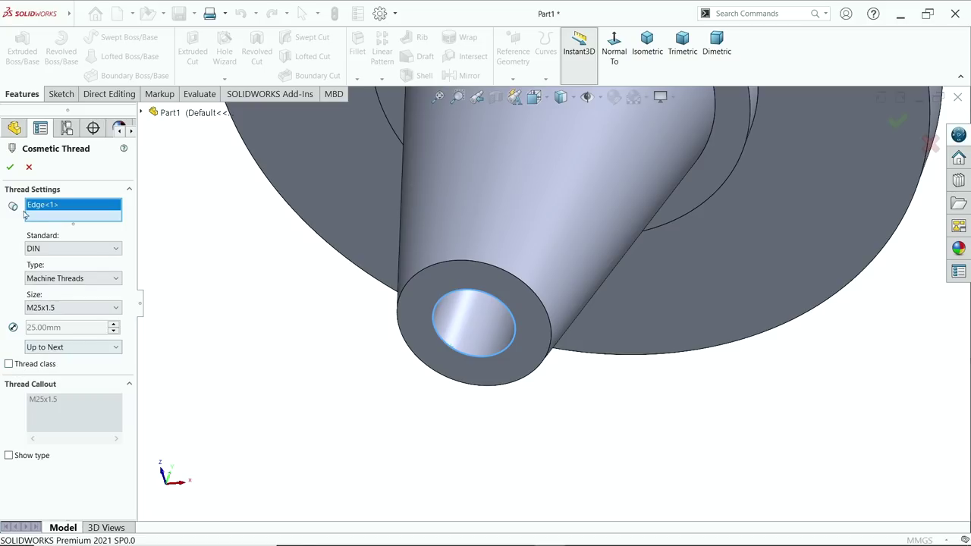
pyautogui.click(10, 168)
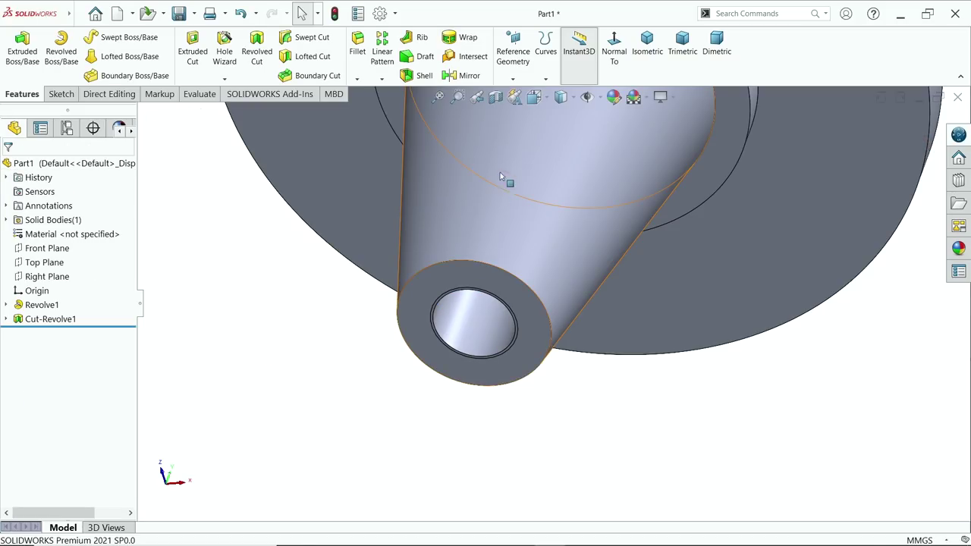
# - Enable Shaded cosmetic threads in the document's Detailing properties
pyautogui.click(380, 14)
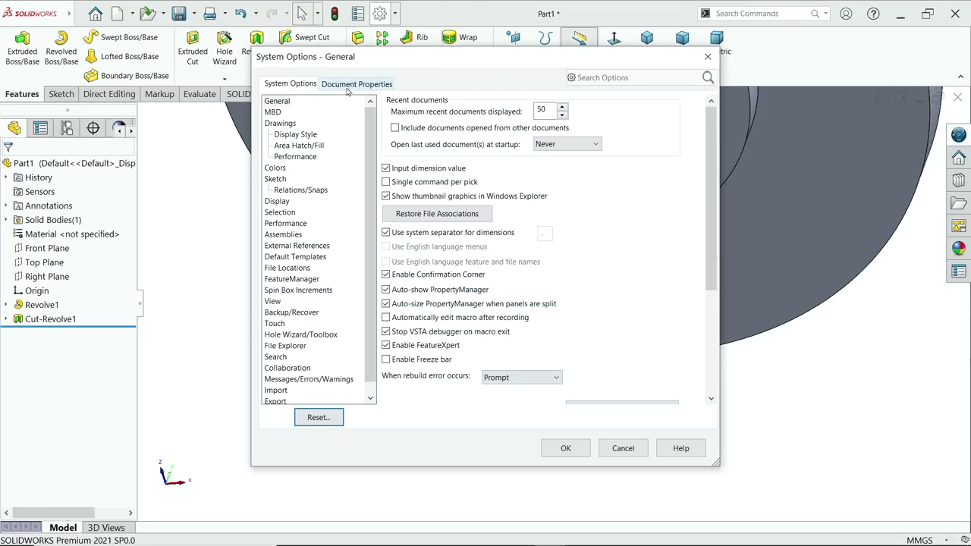
pyautogui.click(338, 85)
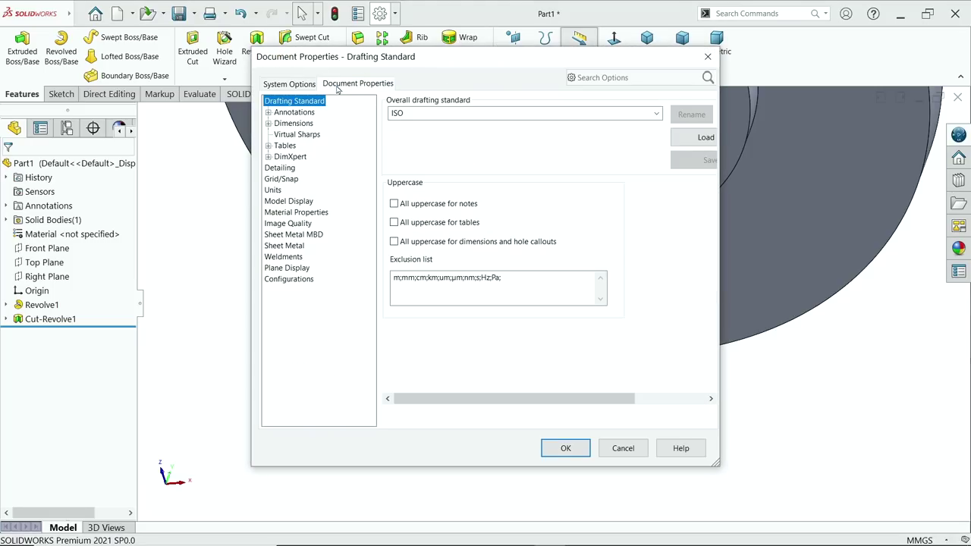
pyautogui.click(280, 168)
pyautogui.click(487, 114)
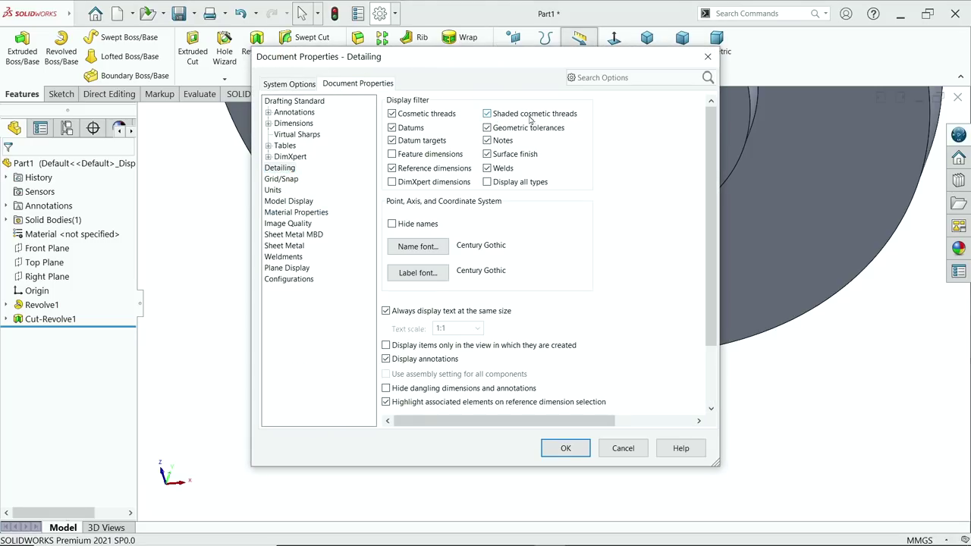
pyautogui.click(559, 448)
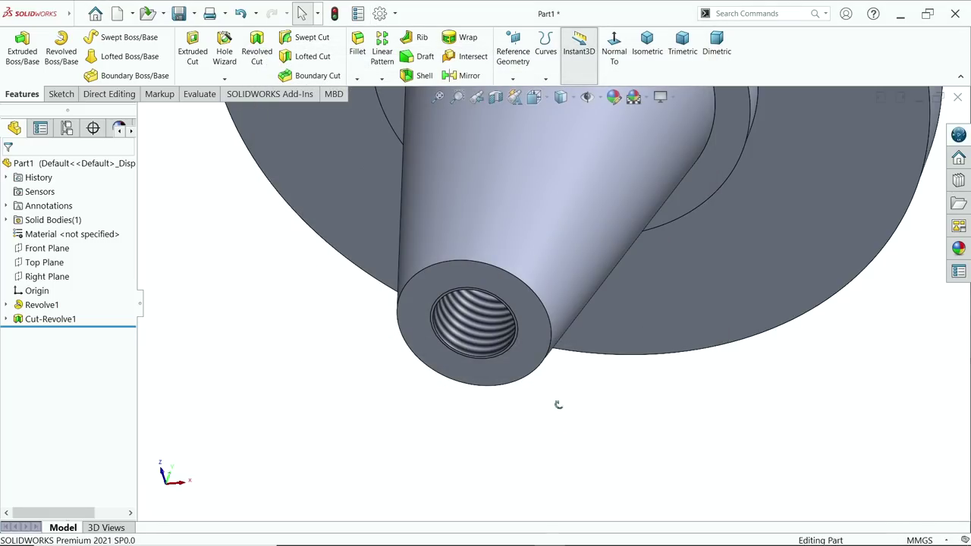
# - Section the part on the Front Plane and orbit to inspect the threaded bore
pyautogui.moveTo(558, 405); pyautogui.dragTo(565, 225, button='middle')
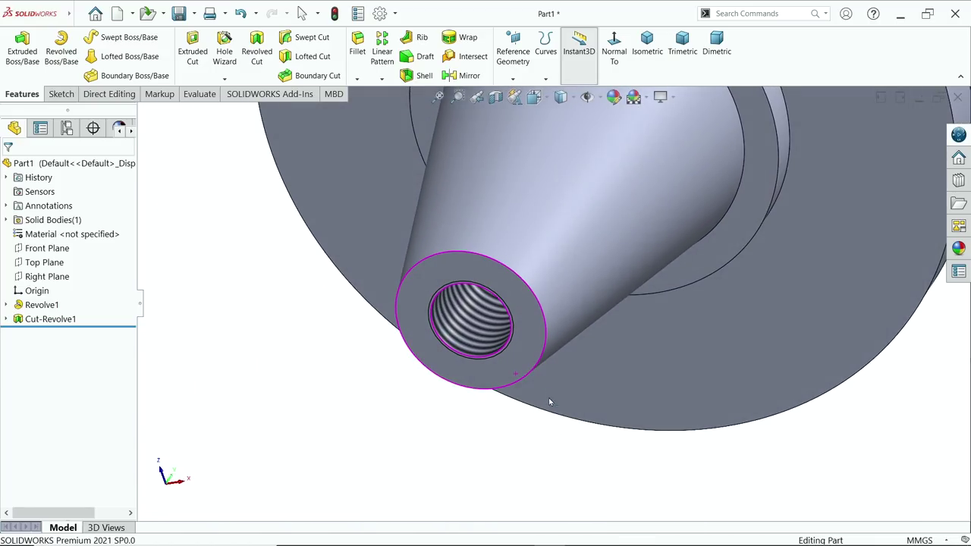
pyautogui.click(505, 110)
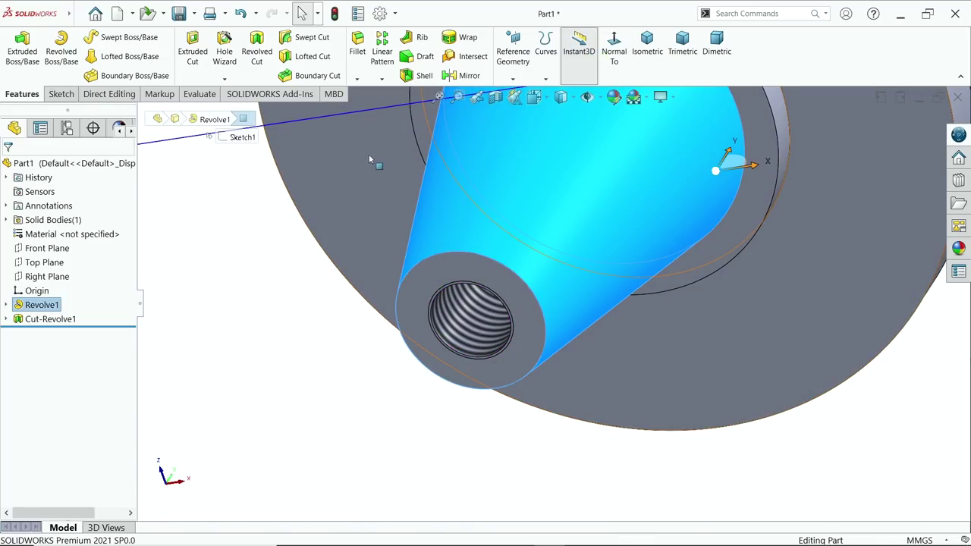
pyautogui.click(495, 96)
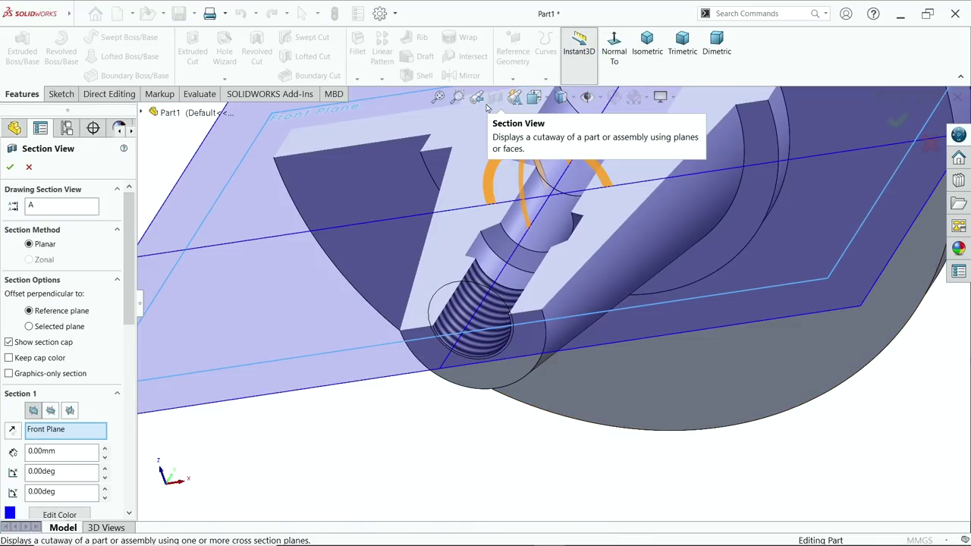
pyautogui.click(9, 168)
pyautogui.scroll(-5, 477, 343)
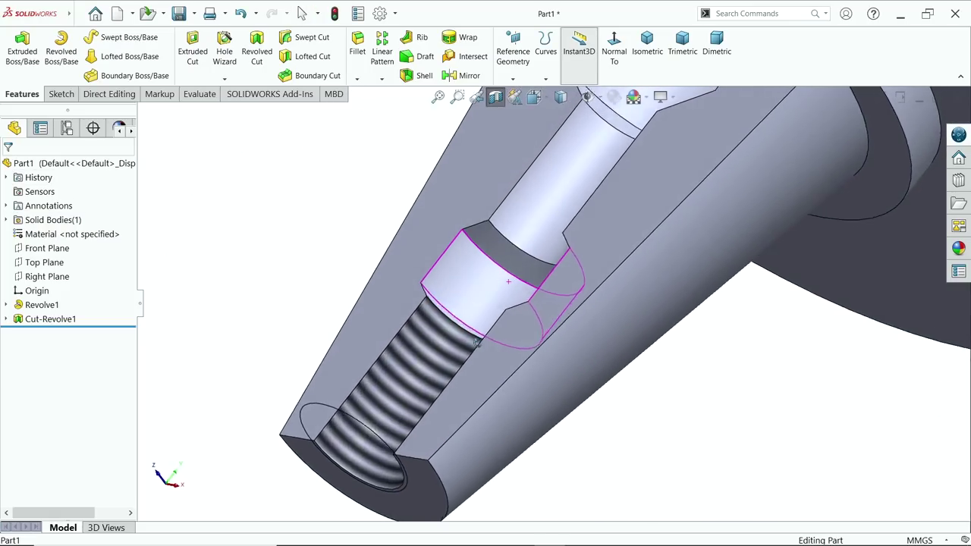
pyautogui.moveTo(476, 343); pyautogui.dragTo(517, 351, button='middle')
pyautogui.scroll(3, 494, 265)
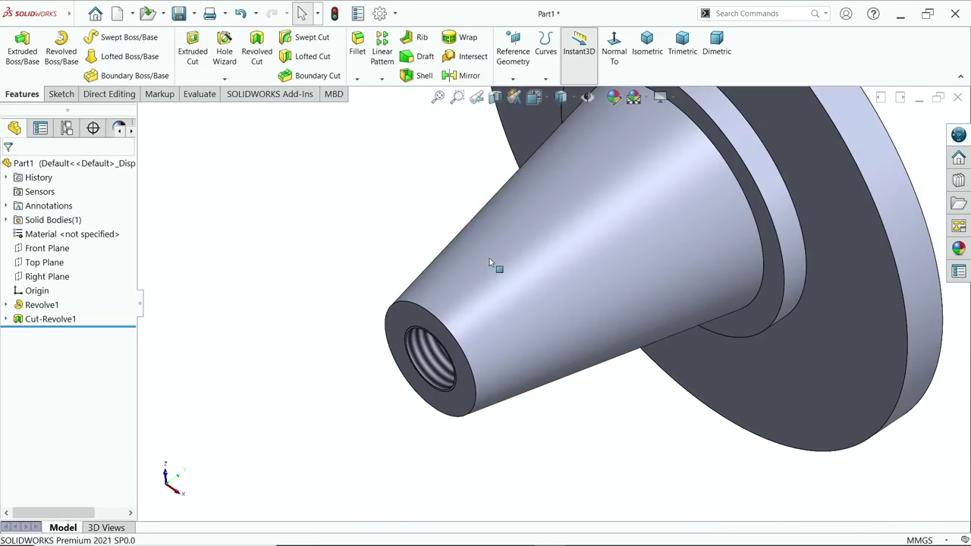
pyautogui.scroll(-4, 485, 381)
pyautogui.scroll(-1, 396, 303)
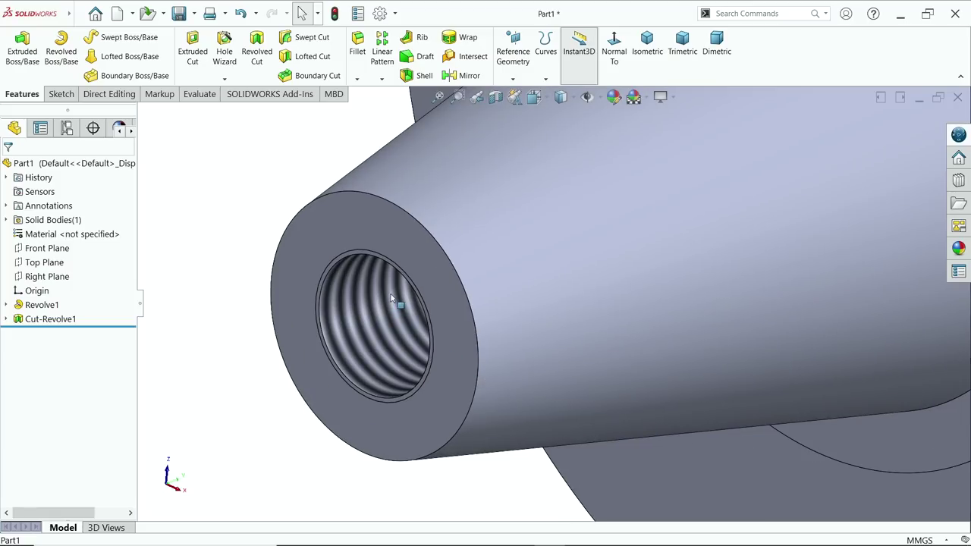
pyautogui.scroll(-2, 326, 253)
pyautogui.click(199, 94)
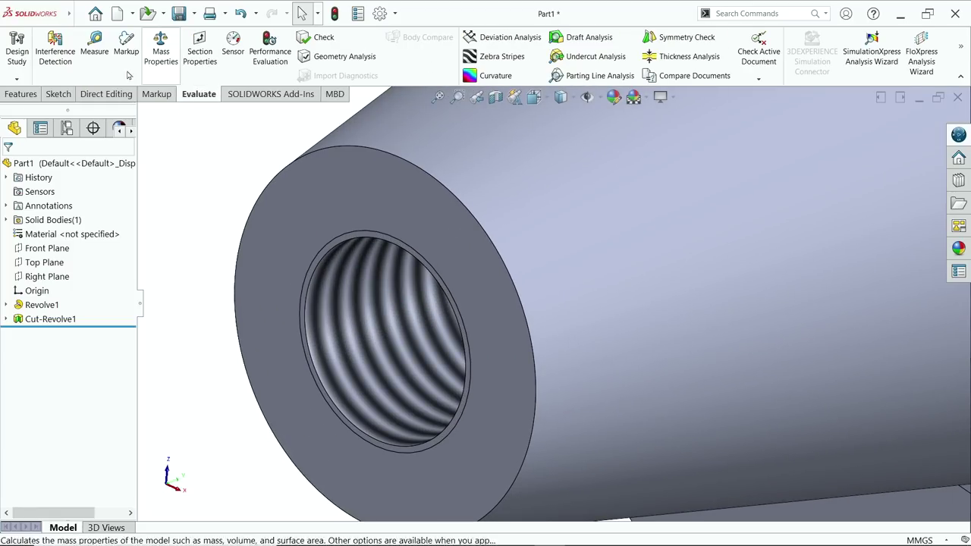
pyautogui.click(94, 51)
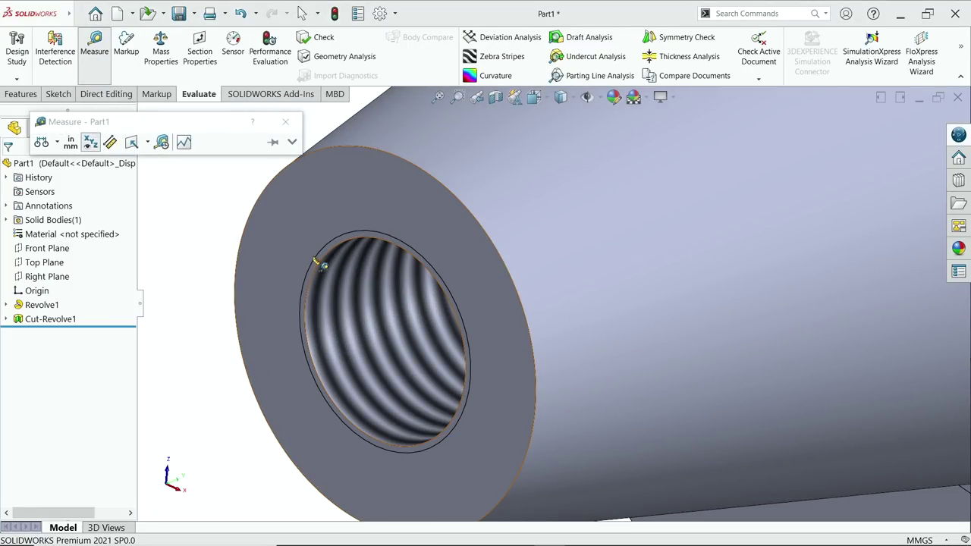
pyautogui.click(331, 244)
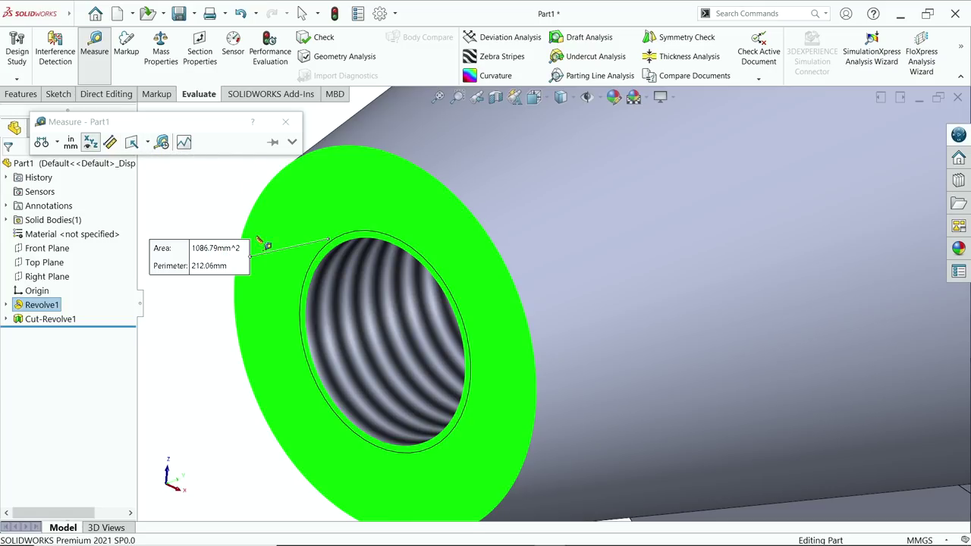
pyautogui.click(292, 143)
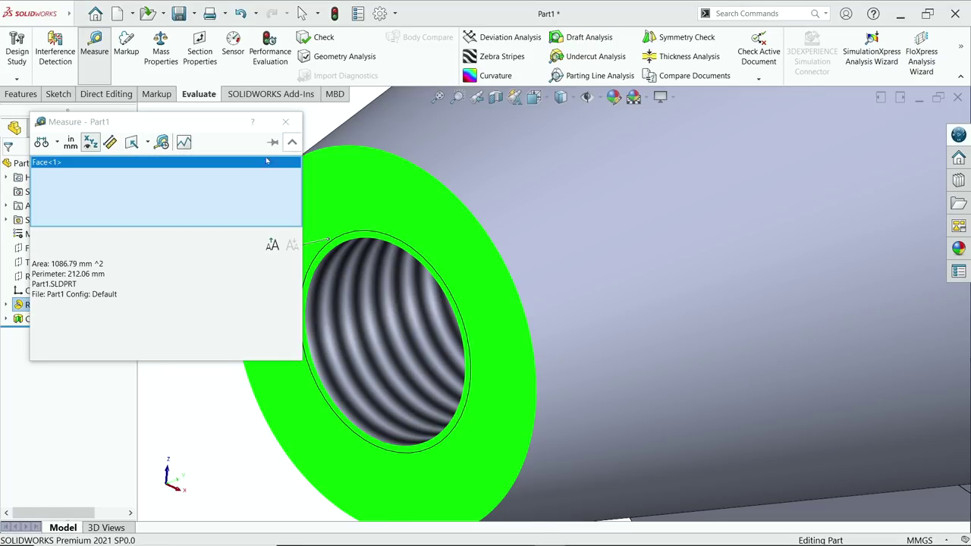
pyautogui.rightClick(136, 190)
pyautogui.click(161, 198)
pyautogui.click(343, 246)
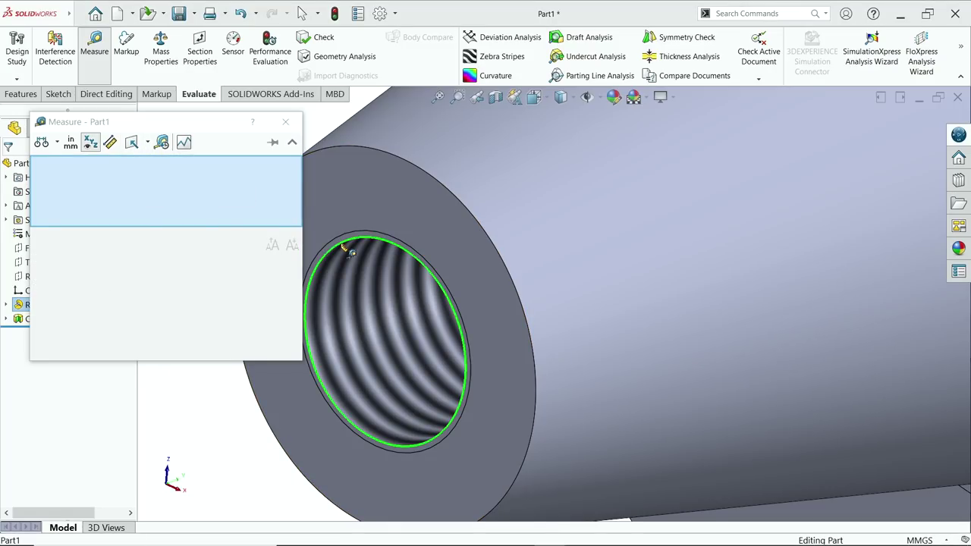
pyautogui.rightClick(170, 177)
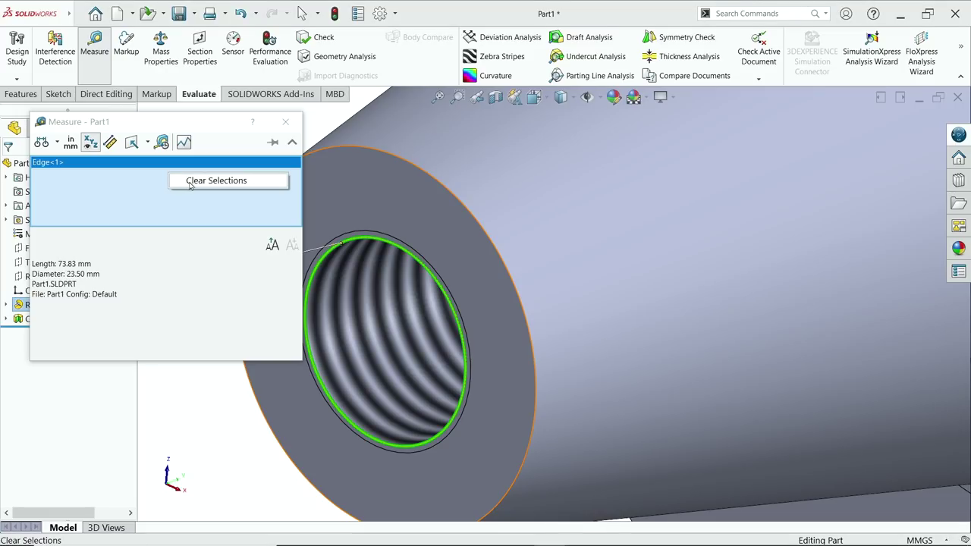
pyautogui.click(196, 181)
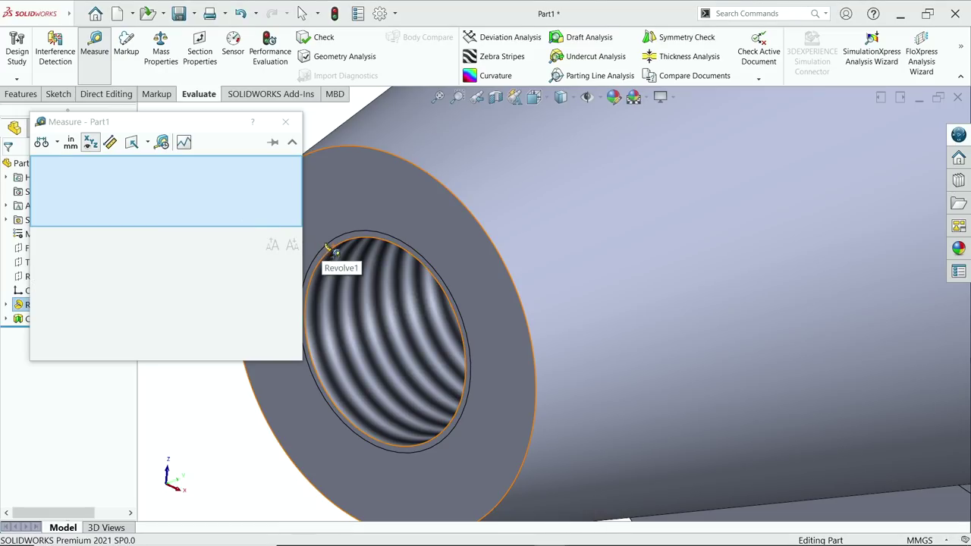
pyautogui.click(285, 122)
pyautogui.scroll(4, 387, 250)
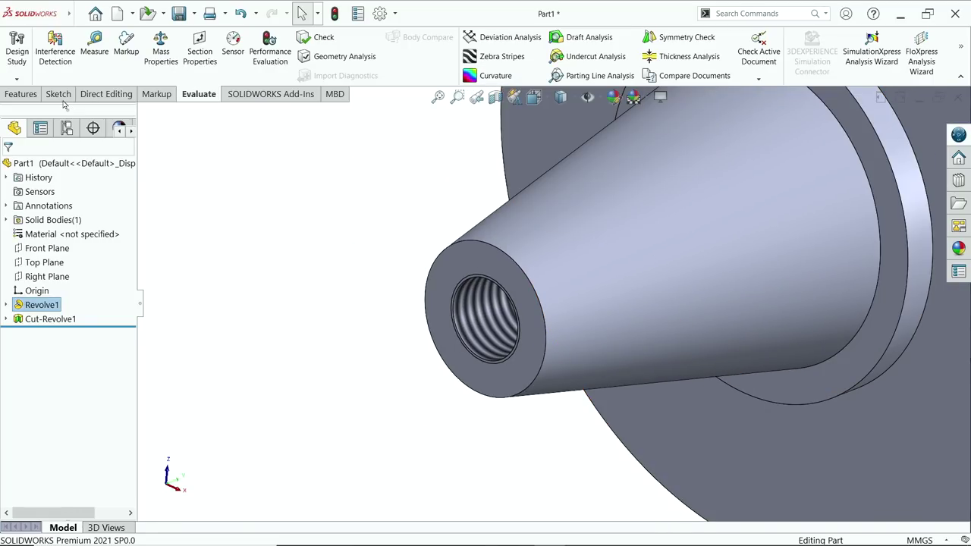
# - Fillet the edge where the cone meets the flange with a 5 mm radius
pyautogui.click(25, 93)
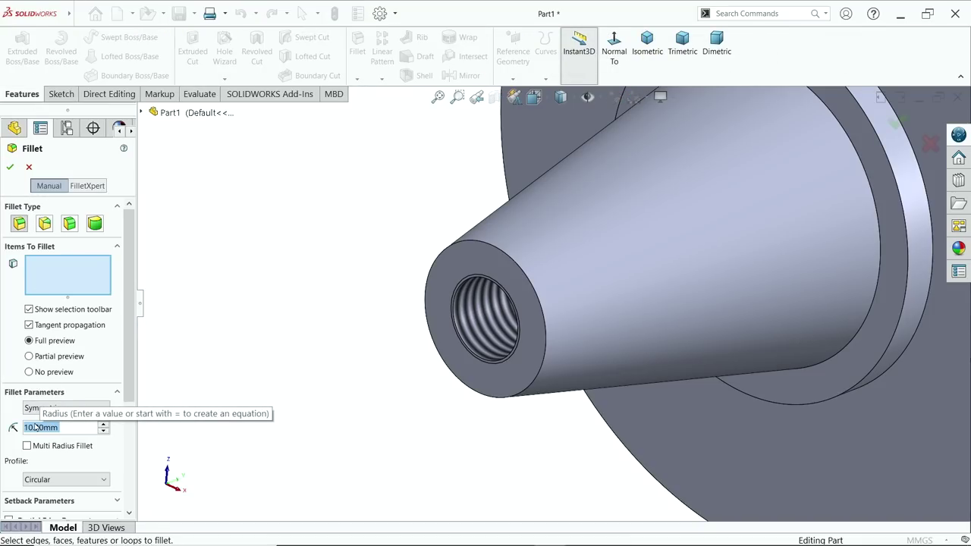
pyautogui.write('5')
pyautogui.press('Return')
pyautogui.scroll(3, 681, 249)
pyautogui.scroll(-2, 680, 249)
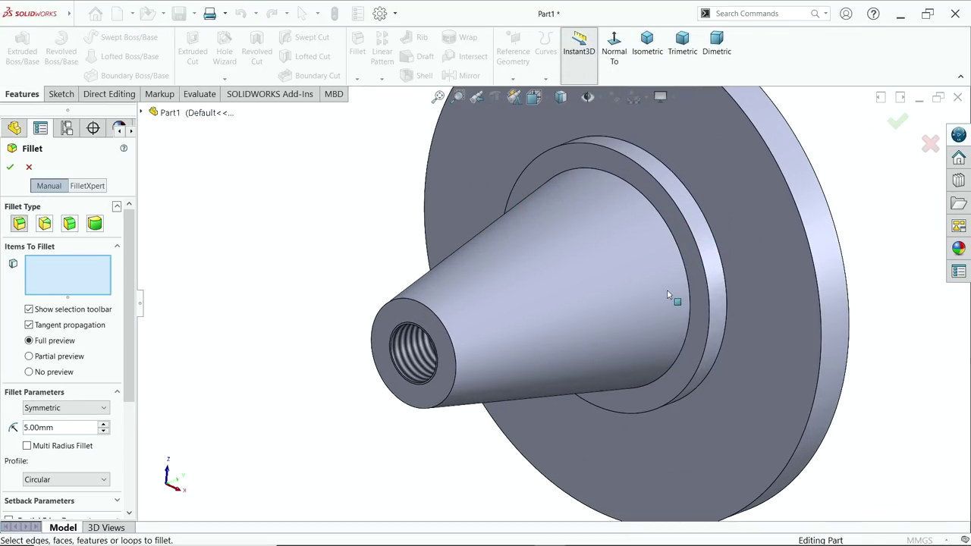
pyautogui.click(690, 301)
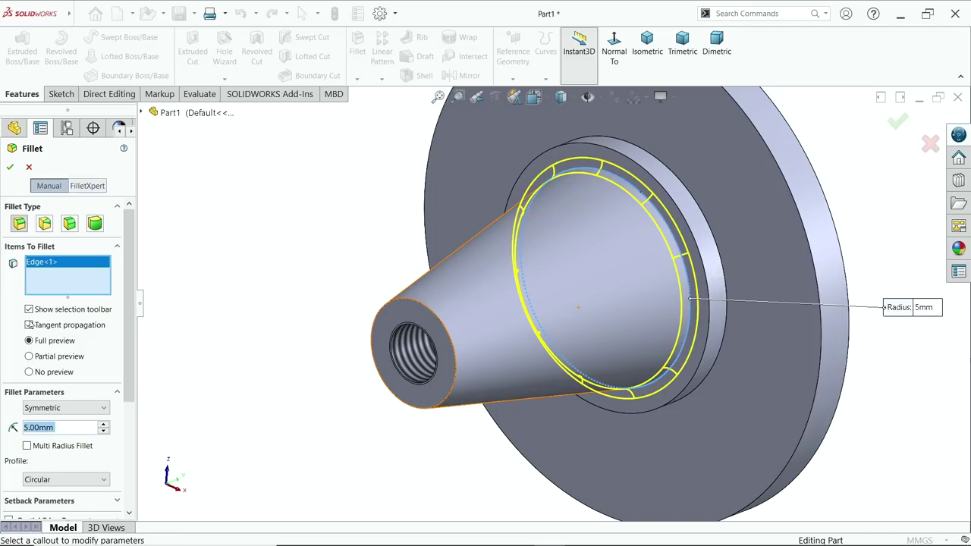
pyautogui.click(9, 167)
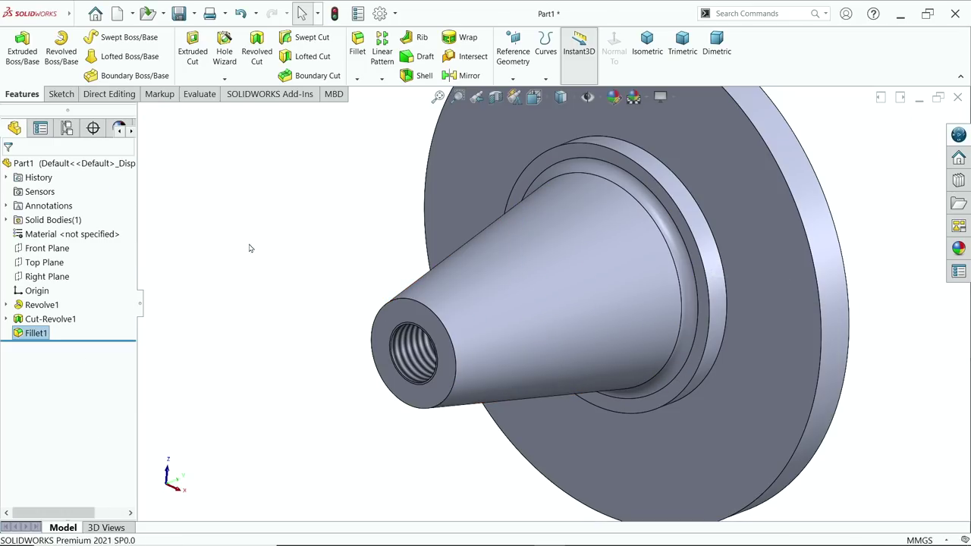
# - Return to the isometric view and switch to the reference drawing in Photos
pyautogui.moveTo(357, 228); pyautogui.dragTo(348, 364, button='middle')
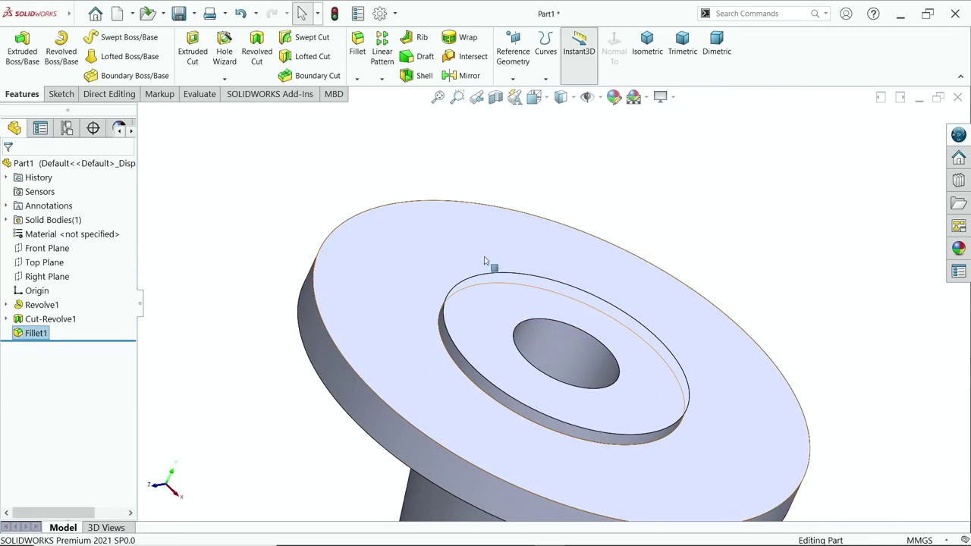
pyautogui.click(647, 46)
pyautogui.hotkey('alt', 'Tab')
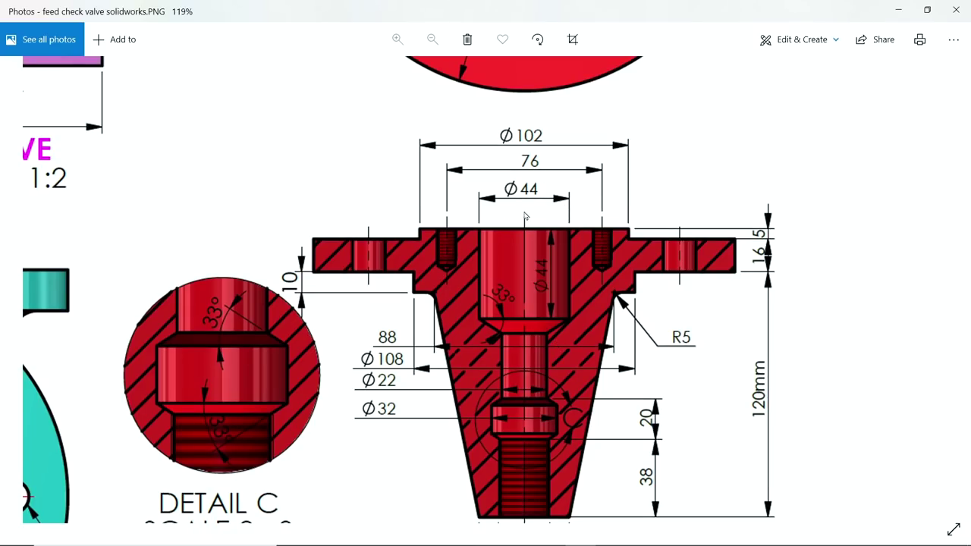
# - Scroll the feed check valve drawing toward its circular top view
pyautogui.scroll(5, 524, 270)
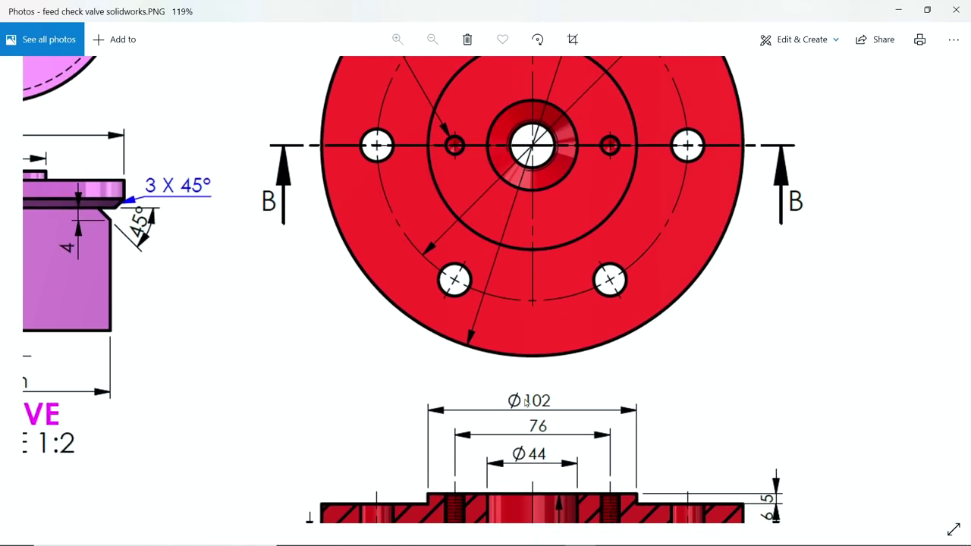
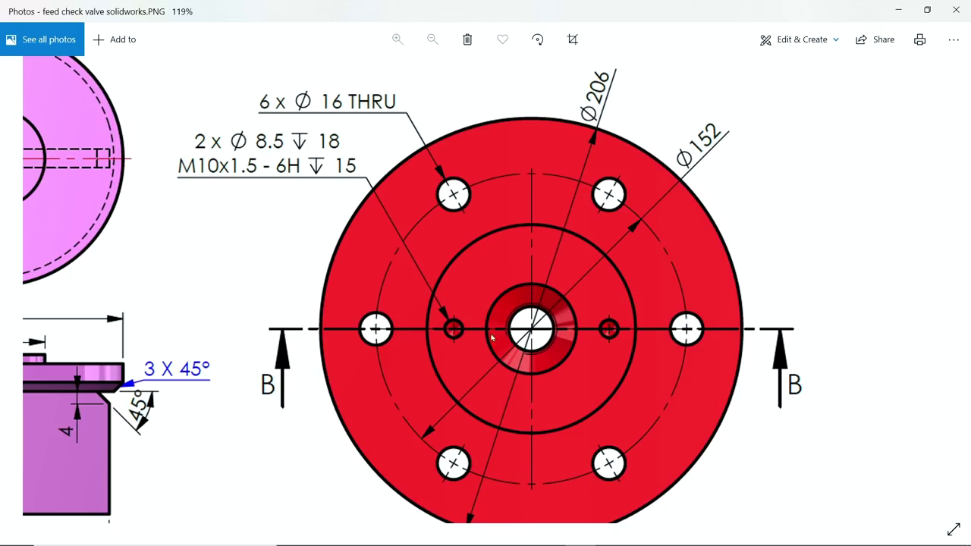
# - Pan the reference drawing to check the flange's 6 x Ø16 THRU holes and Ø152 pitch circle
pyautogui.moveTo(557, 369); pyautogui.dragTo(552, 339)
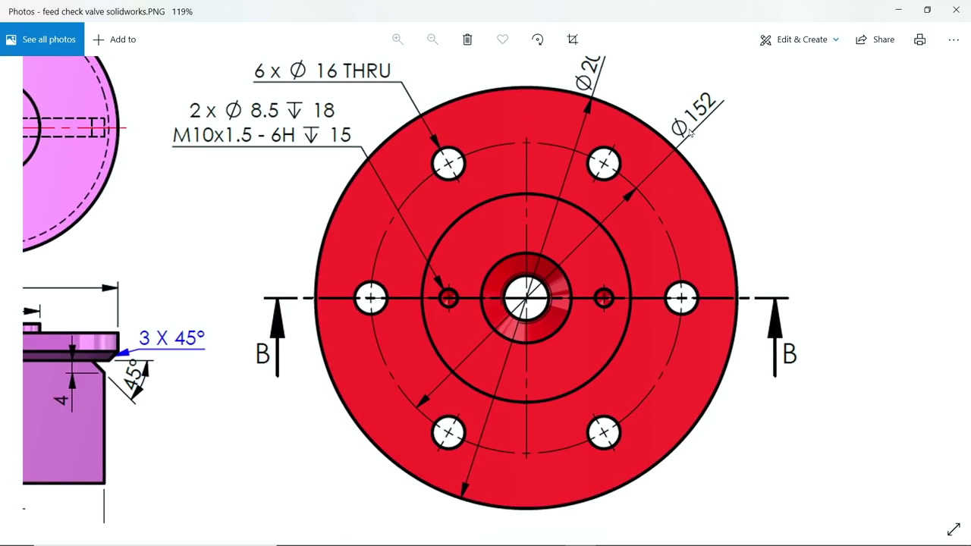
pyautogui.moveTo(699, 147); pyautogui.dragTo(692, 204)
# - Back in SOLIDWORKS, discard the unwanted top-face sketch and start a Hole Wizard feature
pyautogui.click(898, 10)
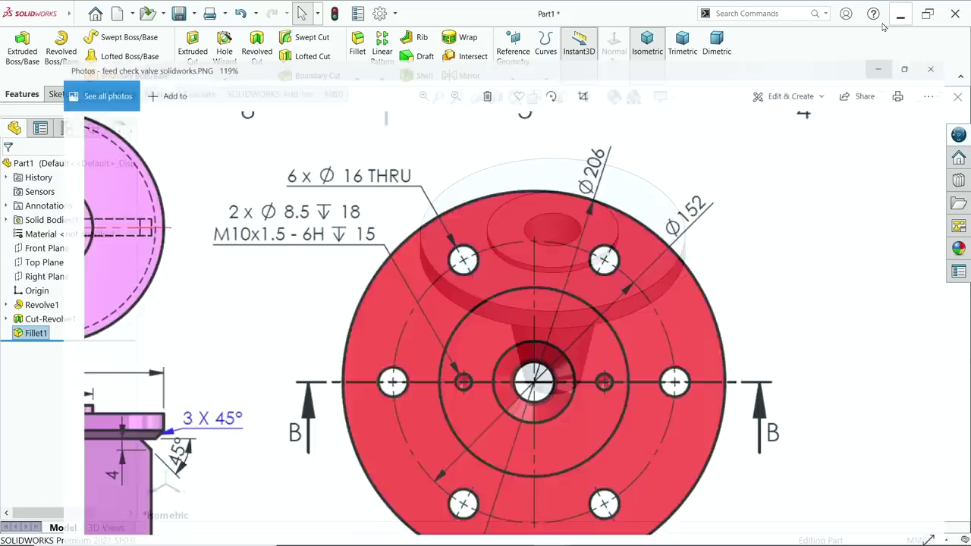
pyautogui.click(674, 232)
pyautogui.click(703, 201)
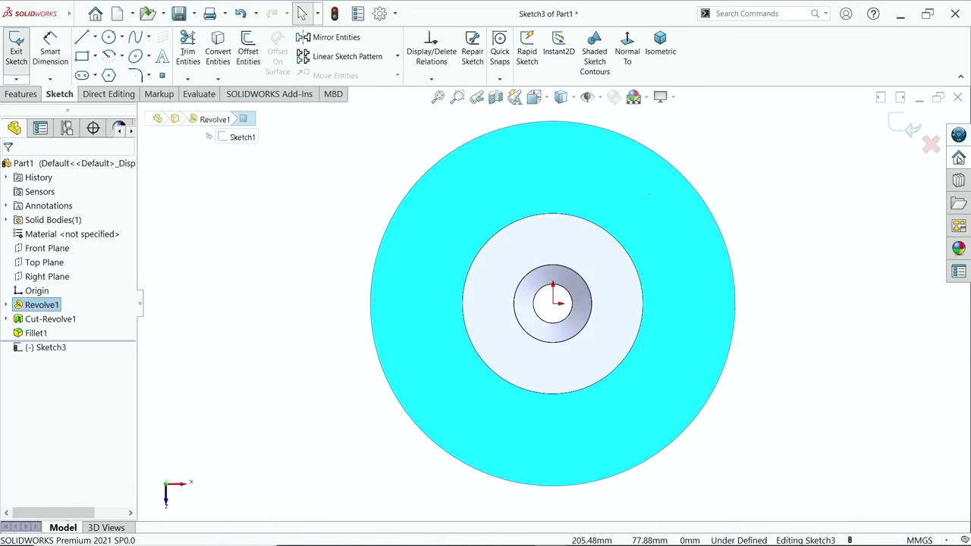
pyautogui.click(933, 148)
pyautogui.click(473, 287)
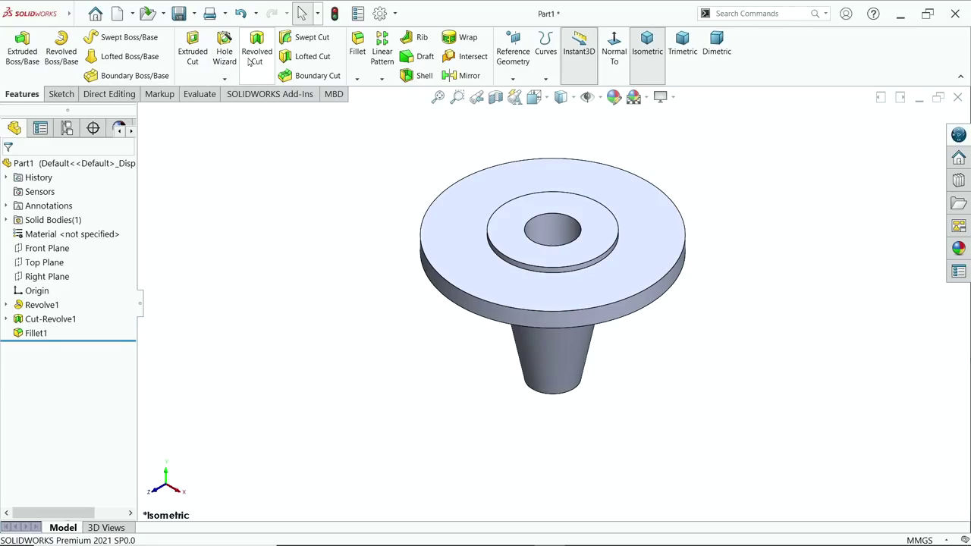
pyautogui.click(223, 57)
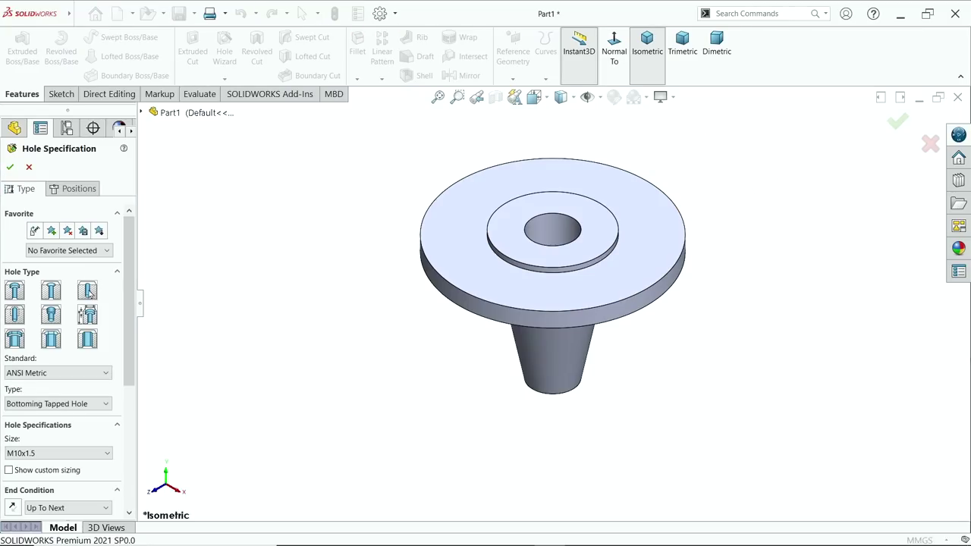
# - Specify a Drill sizes hole with a custom 16.000 mm diameter and Up To Next end condition
pyautogui.click(29, 405)
pyautogui.click(25, 425)
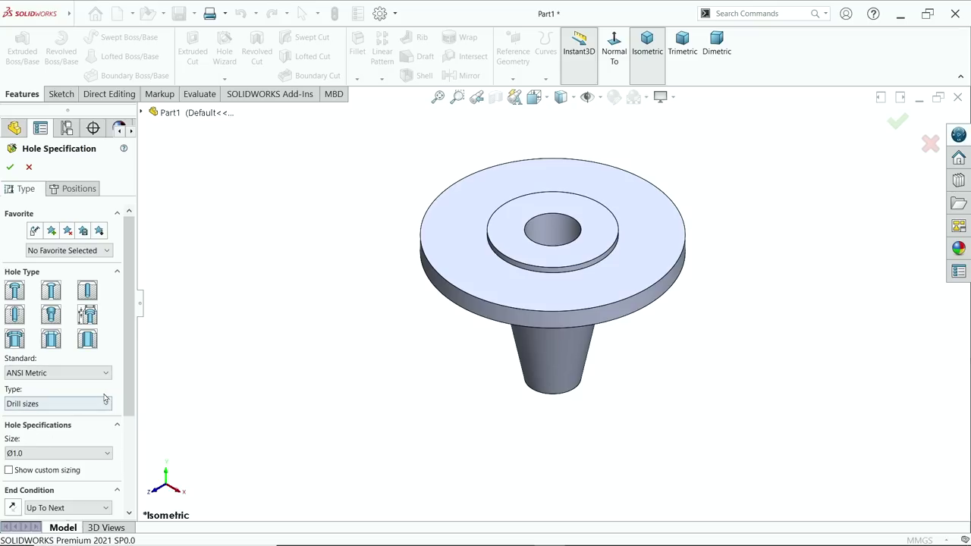
pyautogui.scroll(-3, 105, 398)
pyautogui.click(42, 402)
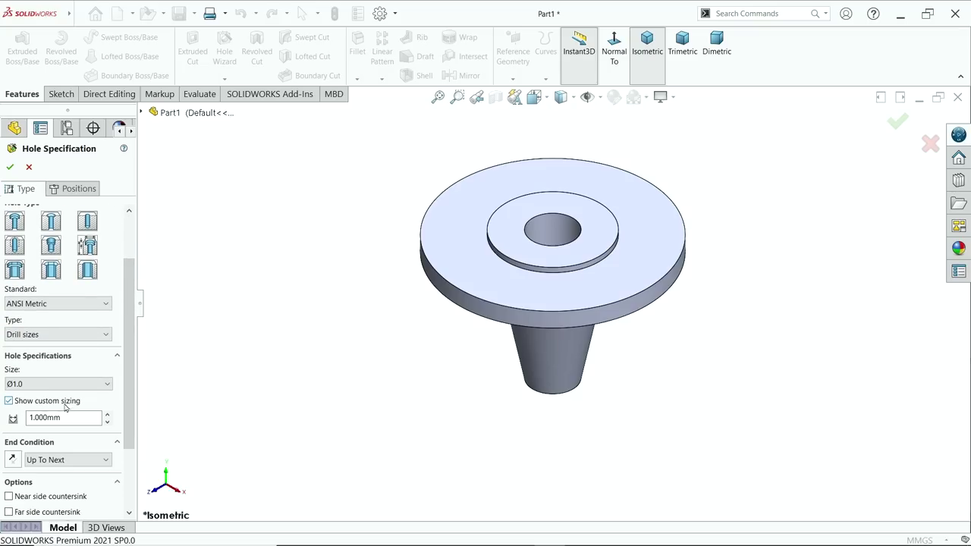
pyautogui.moveTo(71, 418); pyautogui.dragTo(21, 417)
pyautogui.write('16')
pyautogui.click(61, 386)
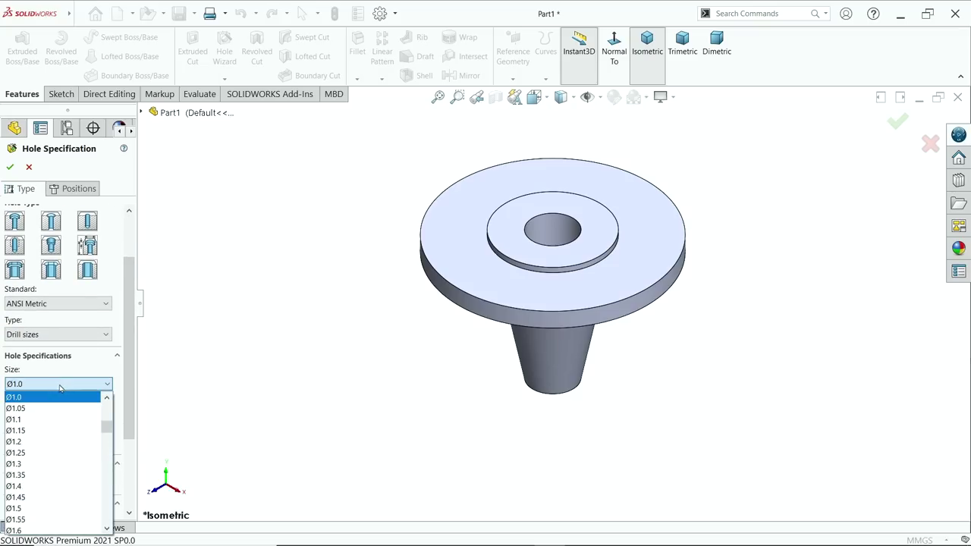
pyautogui.scroll(-1, 42, 483)
pyautogui.scroll(-15, 39, 466)
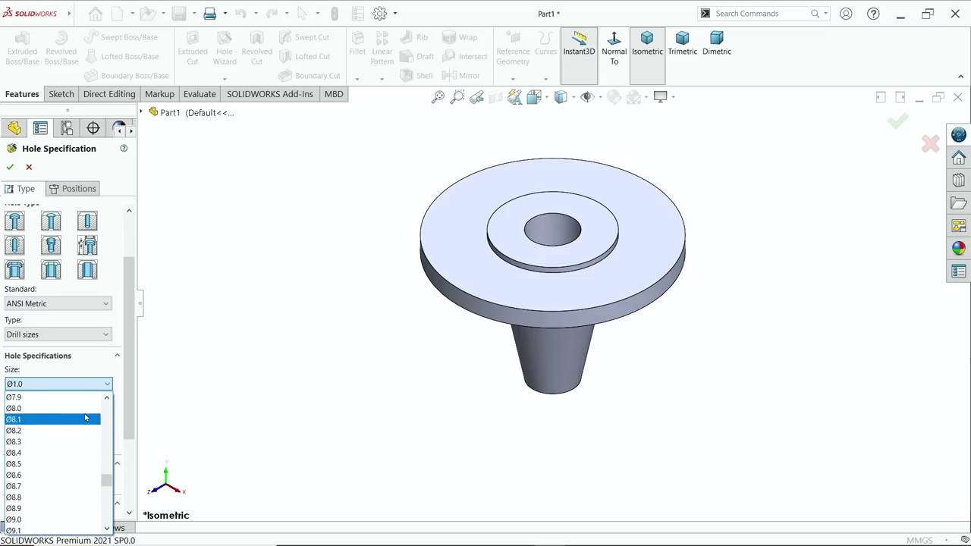
pyautogui.click(109, 388)
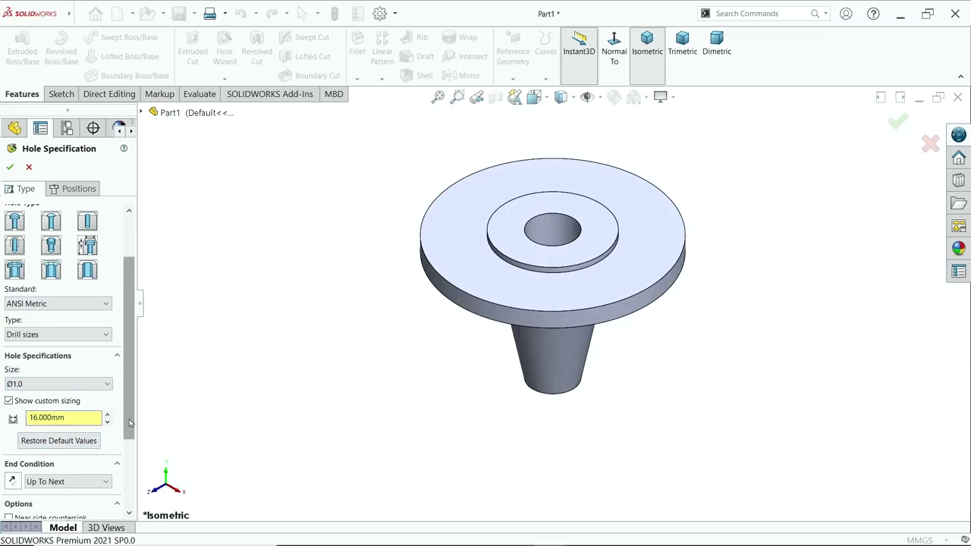
pyautogui.scroll(-1, 131, 450)
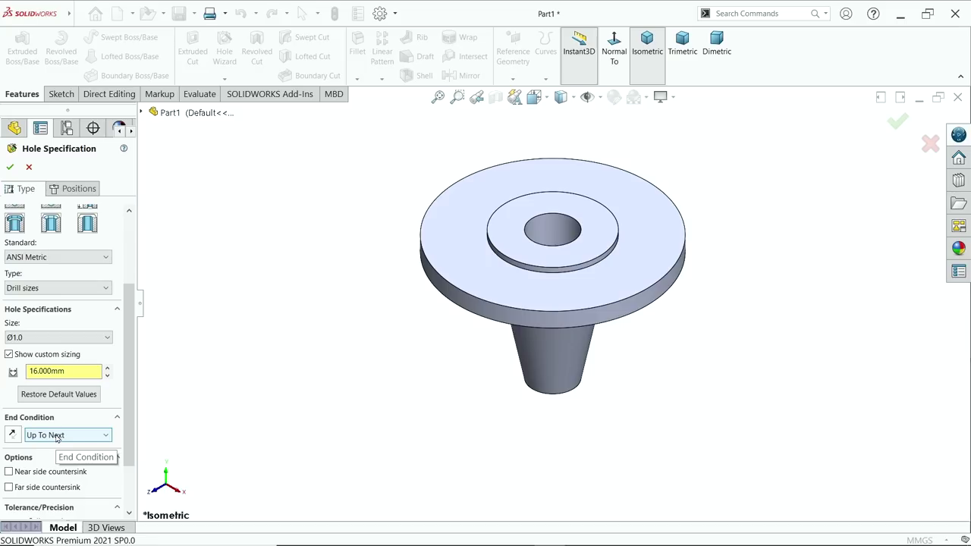
pyautogui.click(79, 189)
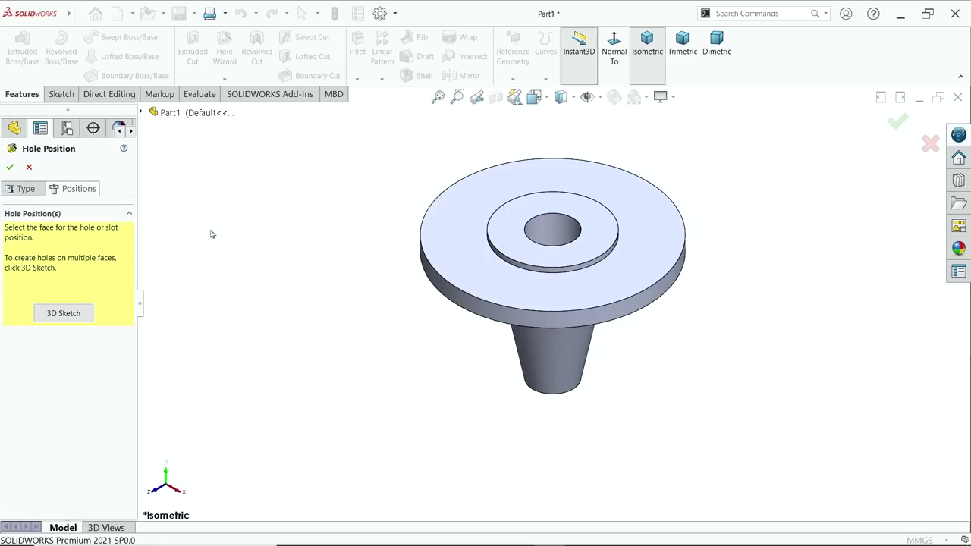
# - On the flange top face, sketch a Ø152 construction circle centred on the origin
pyautogui.click(635, 275)
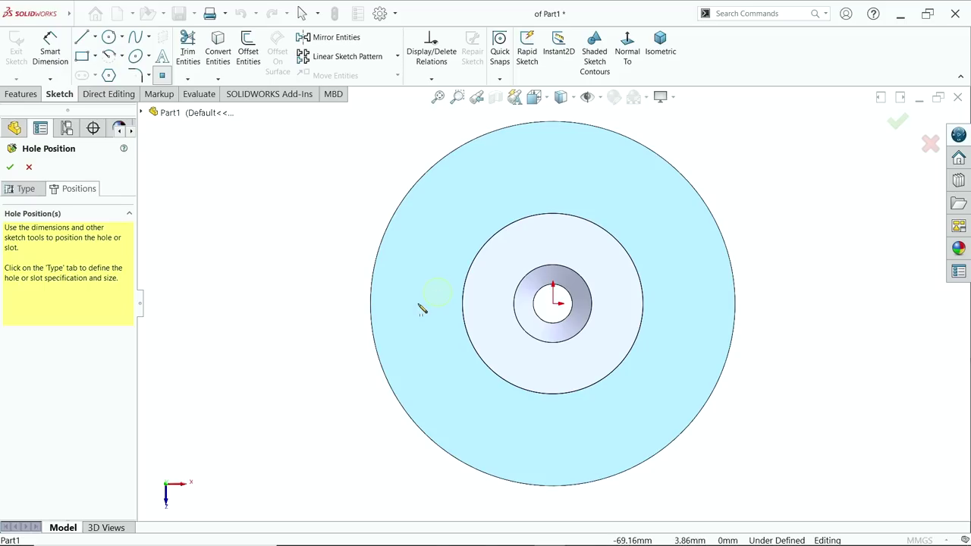
pyautogui.click(108, 37)
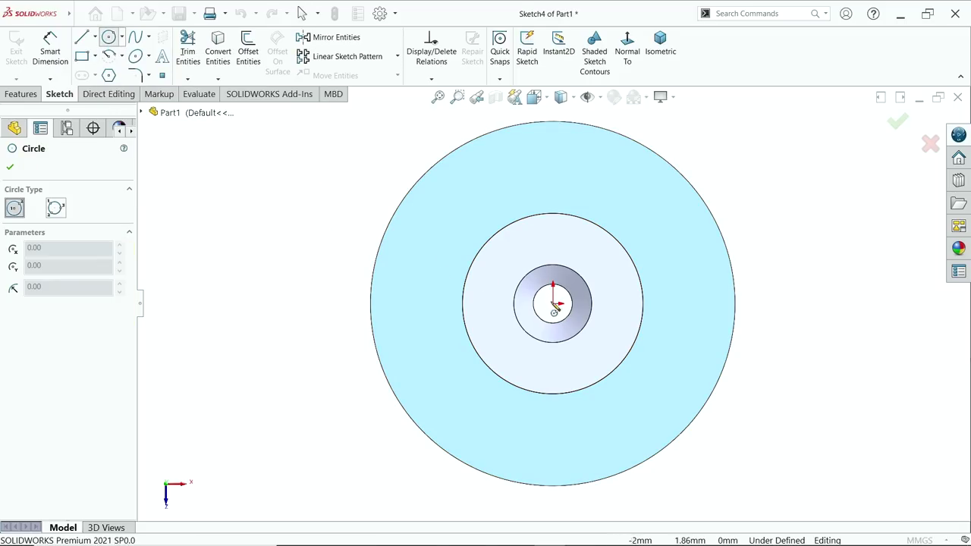
pyautogui.click(555, 304)
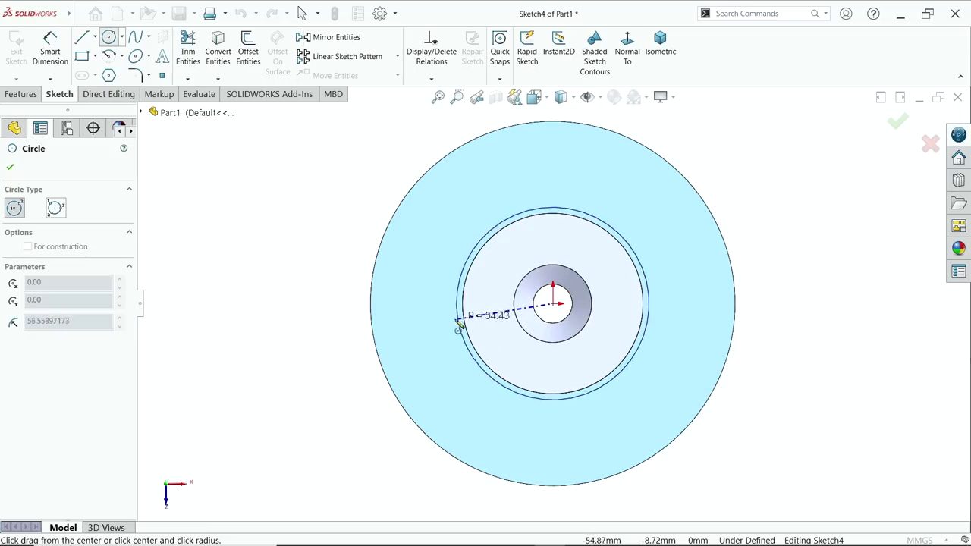
pyautogui.click(417, 318)
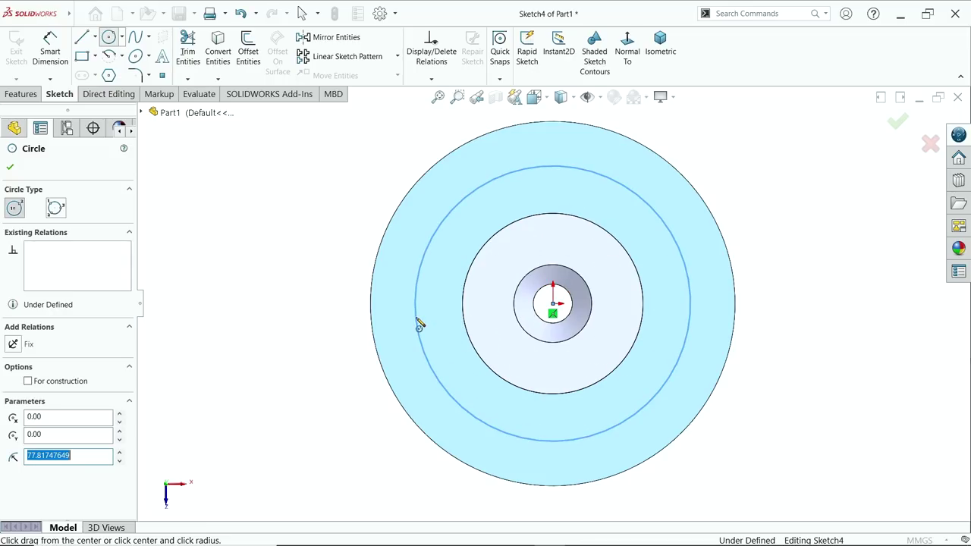
pyautogui.click(29, 381)
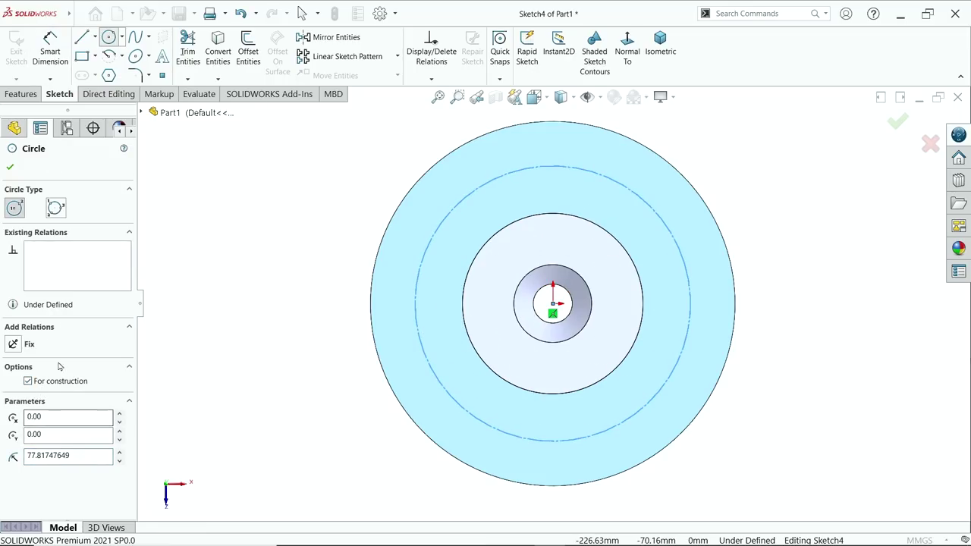
pyautogui.click(59, 53)
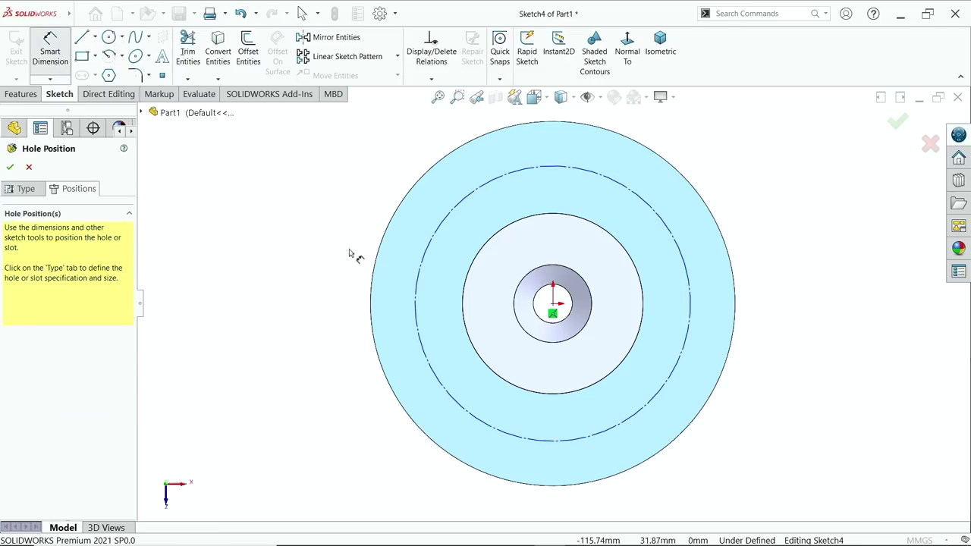
pyautogui.click(422, 316)
pyautogui.click(341, 297)
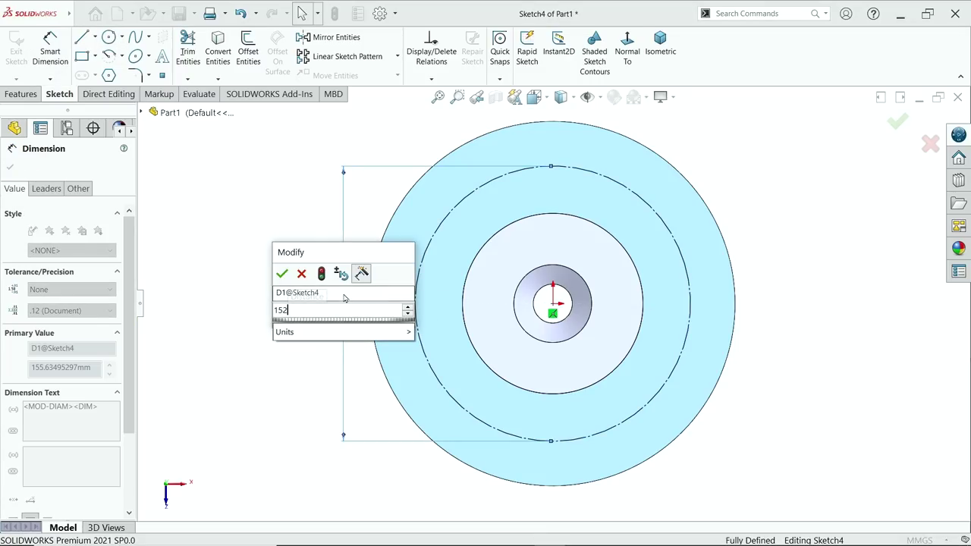
pyautogui.press('Return')
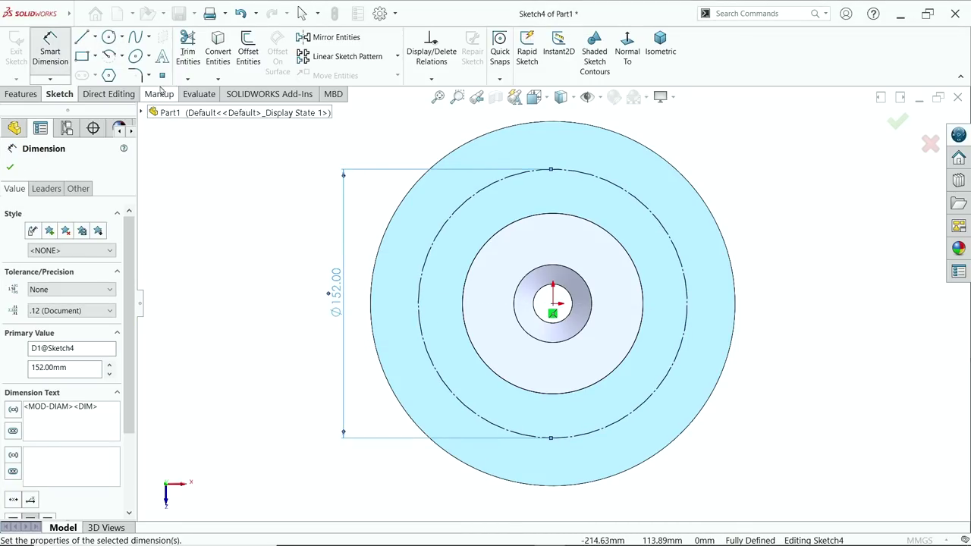
# - Move the hole point from the centre to the circle's left quadrant
pyautogui.click(162, 76)
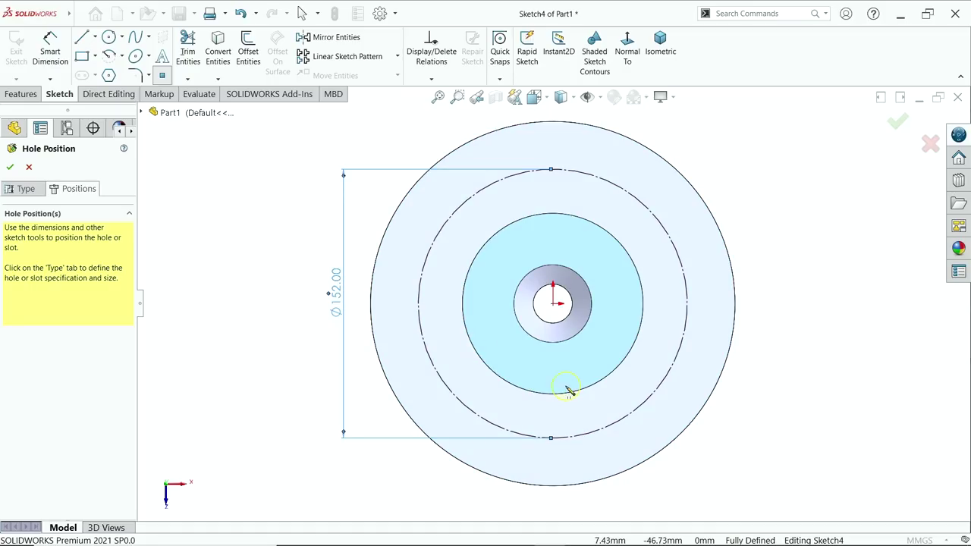
pyautogui.click(421, 320)
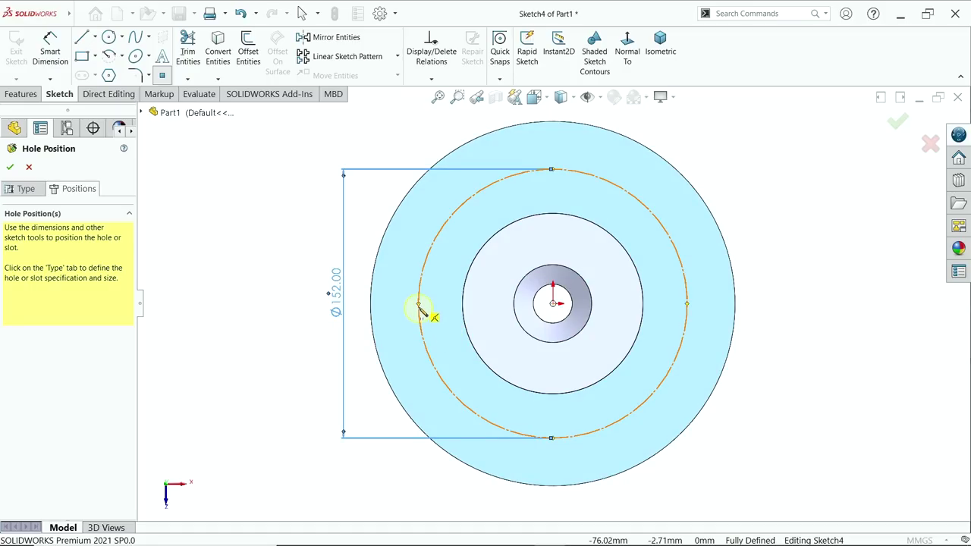
pyautogui.click(418, 304)
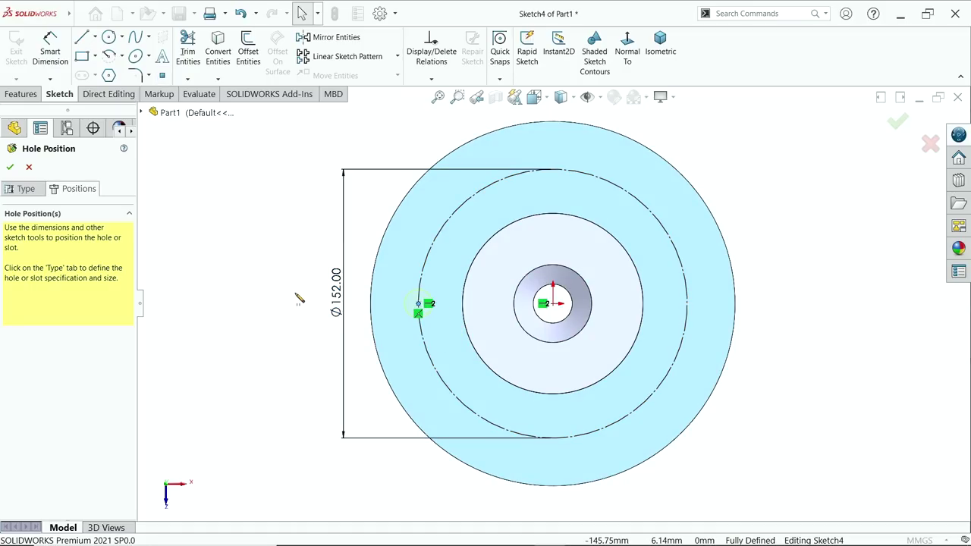
pyautogui.click(659, 45)
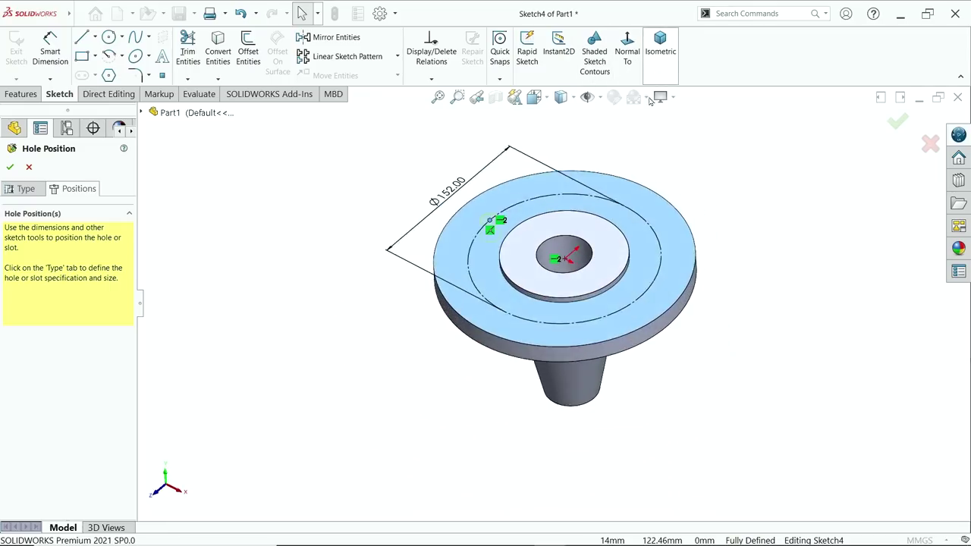
pyautogui.moveTo(576, 250); pyautogui.dragTo(546, 250, button='middle')
pyautogui.click(10, 168)
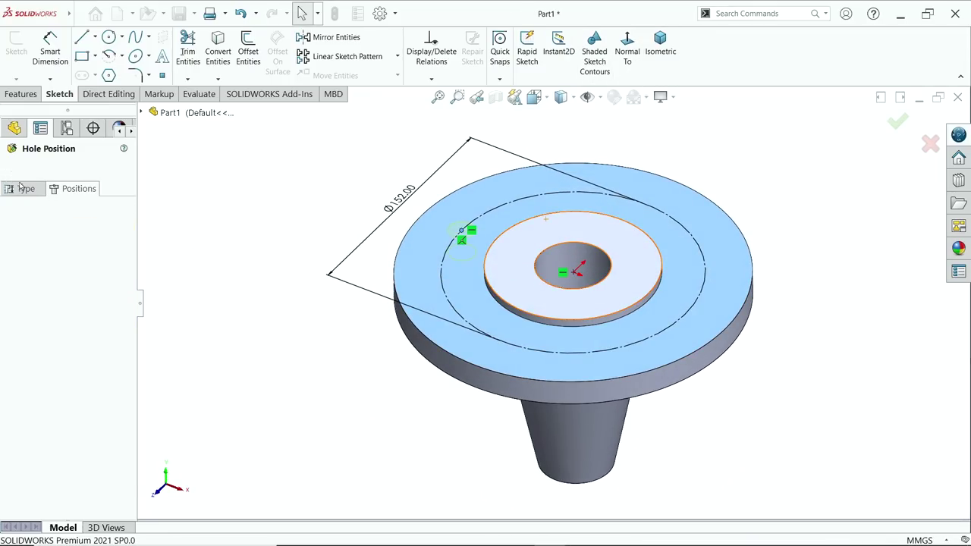
pyautogui.click(381, 79)
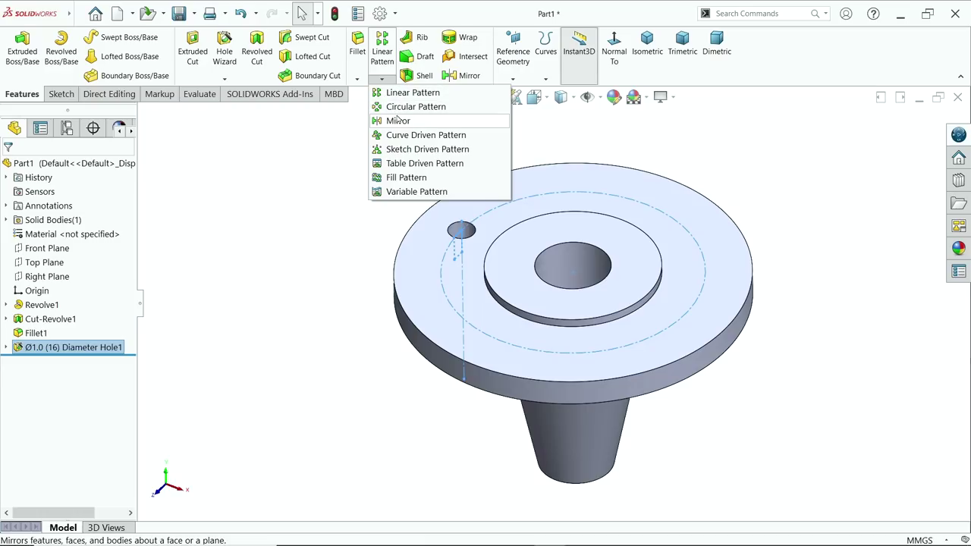
pyautogui.click(387, 105)
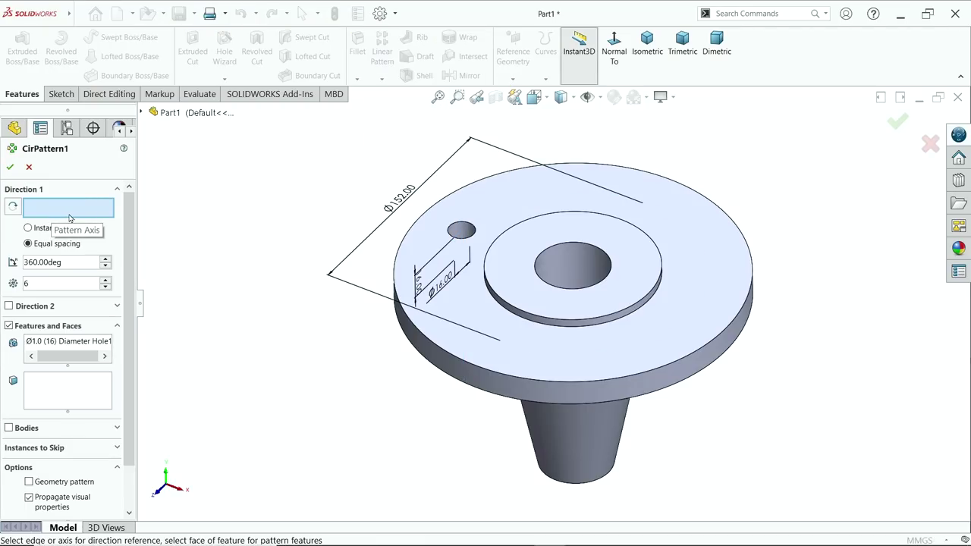
pyautogui.scroll(-4, 558, 255)
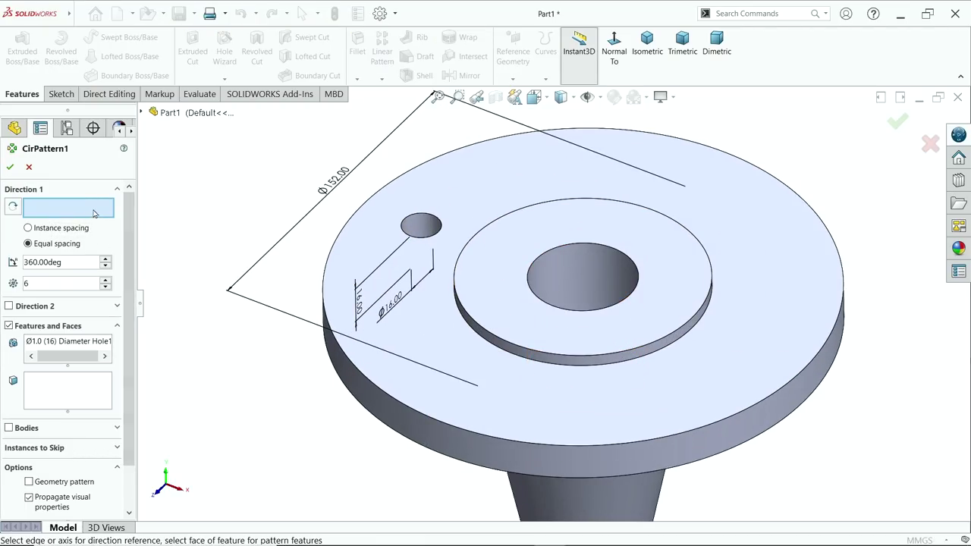
pyautogui.click(549, 265)
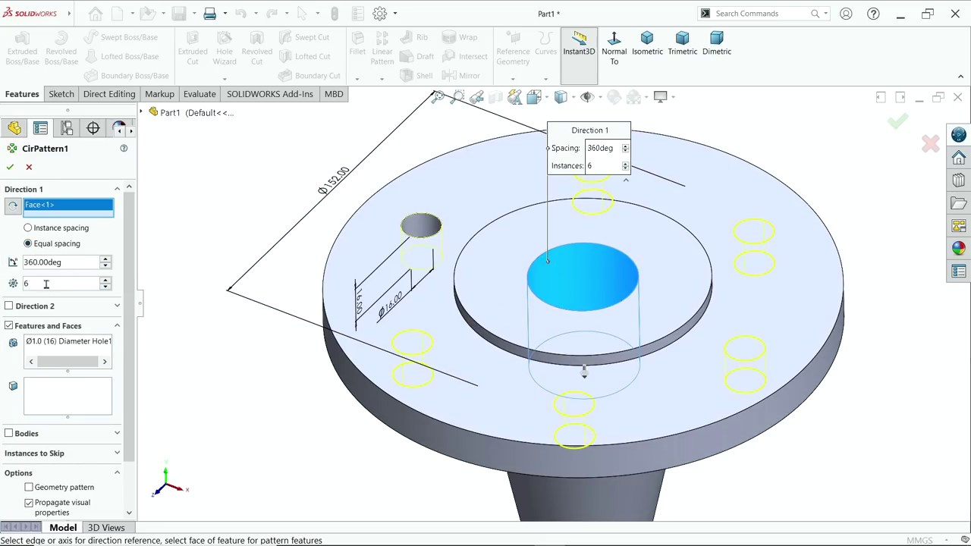
pyautogui.click(48, 342)
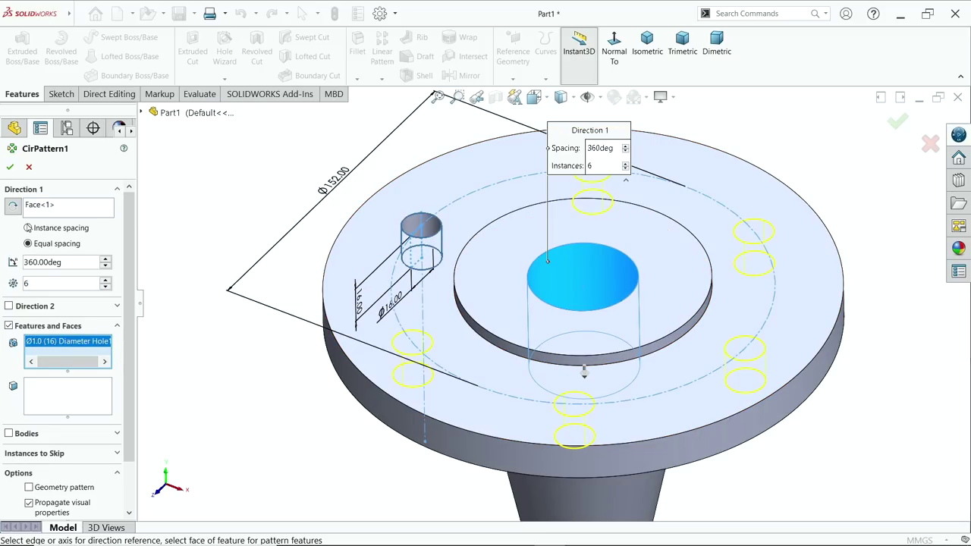
pyautogui.click(11, 168)
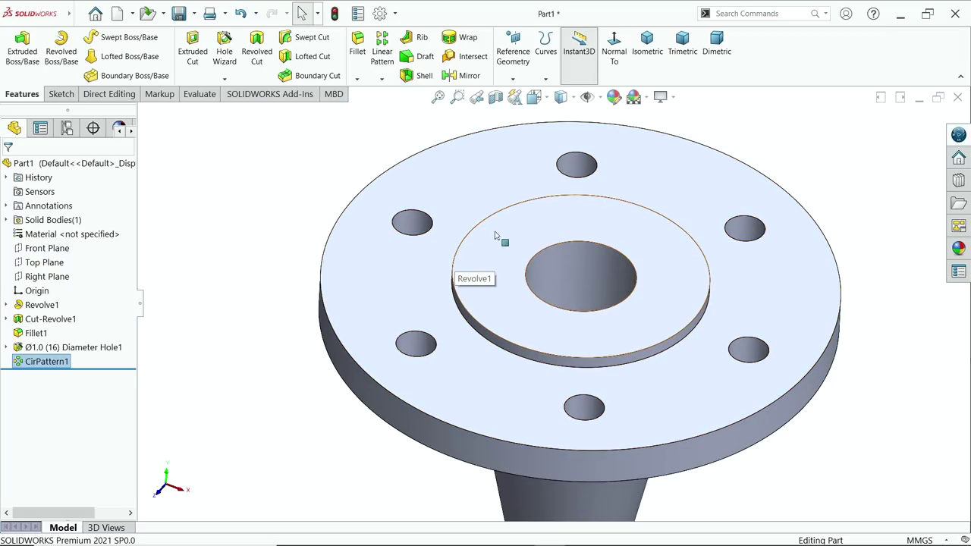
# - Start a new Hole Wizard hole as a Bottoming Tapped Hole of size M10x1.5
pyautogui.click(224, 58)
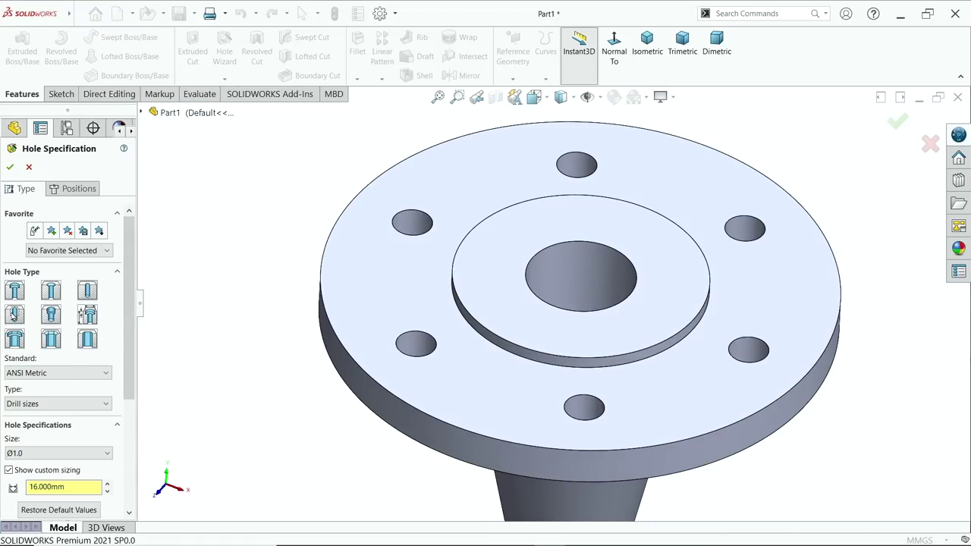
pyautogui.click(14, 315)
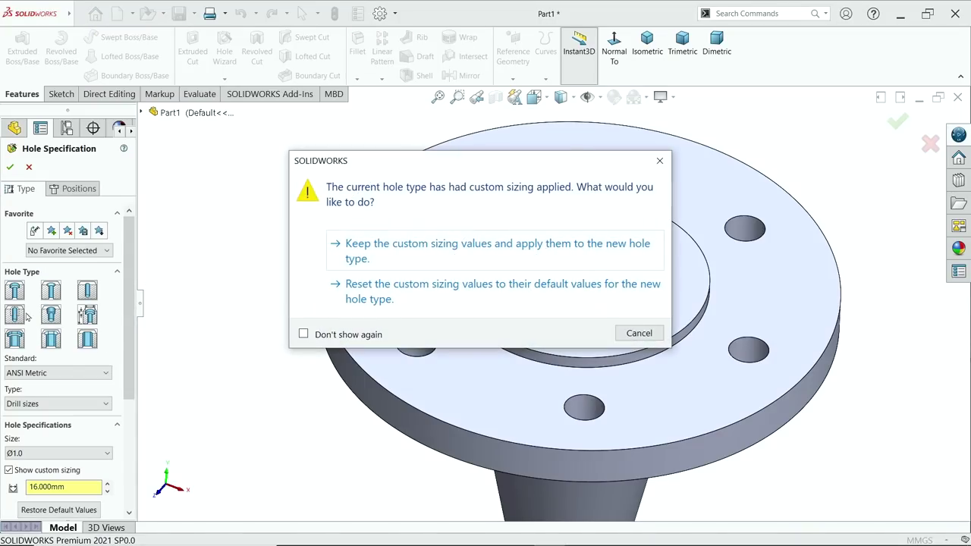
pyautogui.click(351, 260)
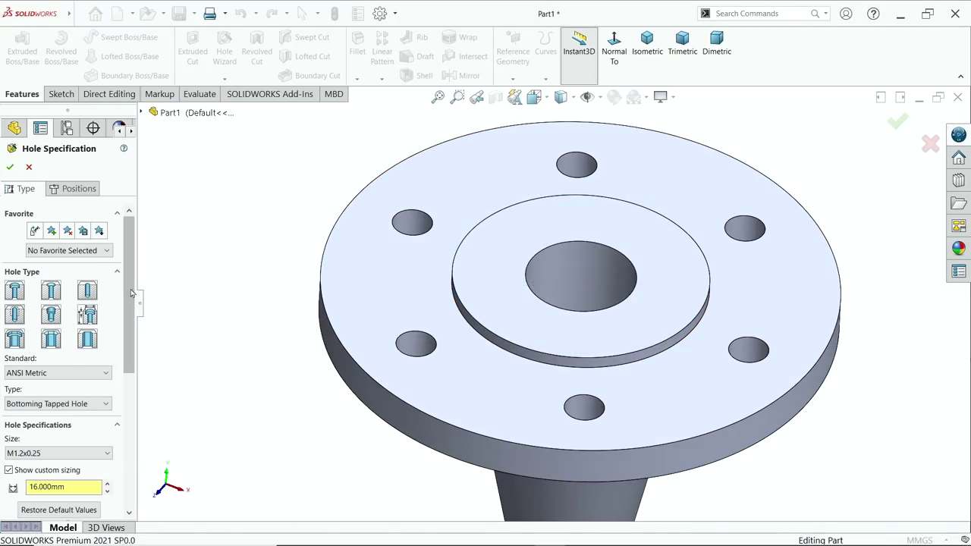
pyautogui.scroll(-3, 128, 324)
pyautogui.scroll(-1, 128, 324)
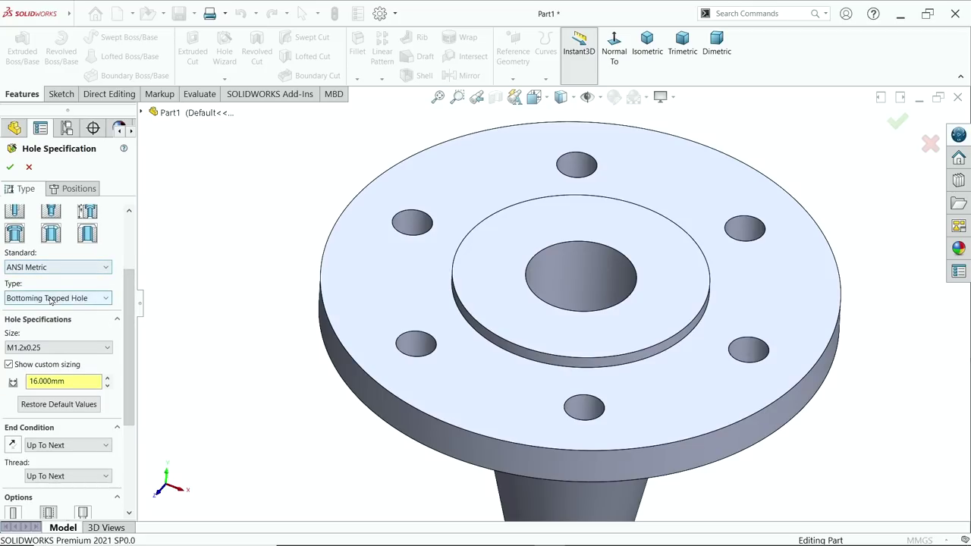
pyautogui.click(51, 298)
pyautogui.click(49, 311)
pyautogui.click(42, 348)
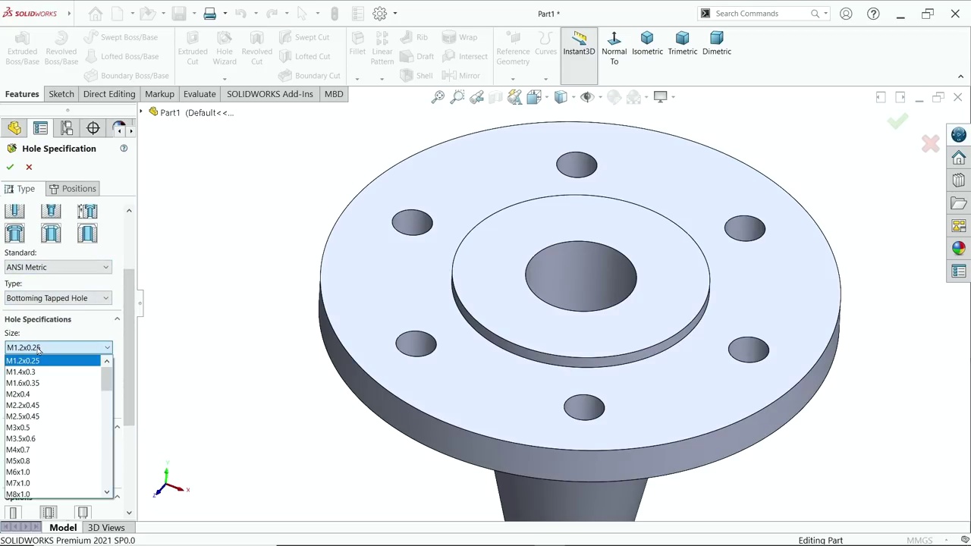
pyautogui.scroll(-4, 35, 400)
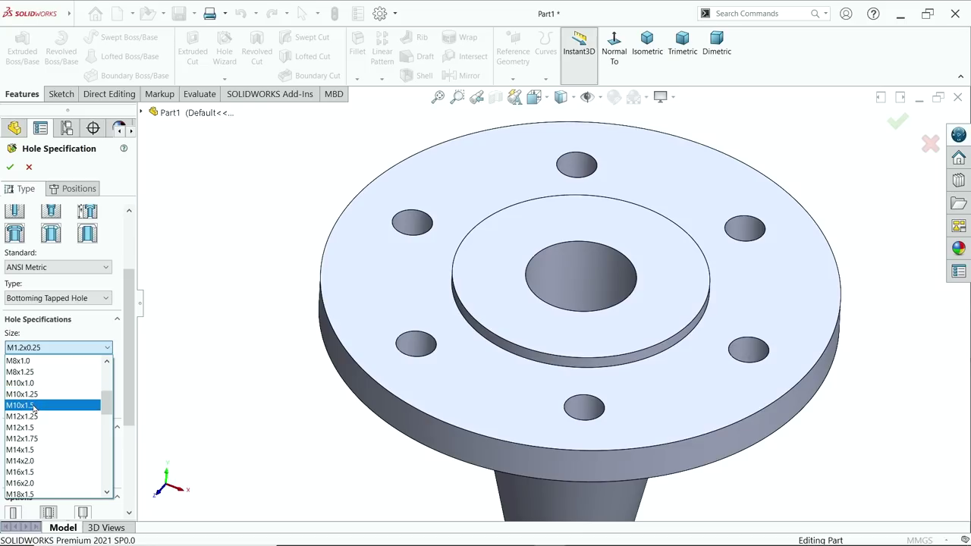
pyautogui.click(33, 407)
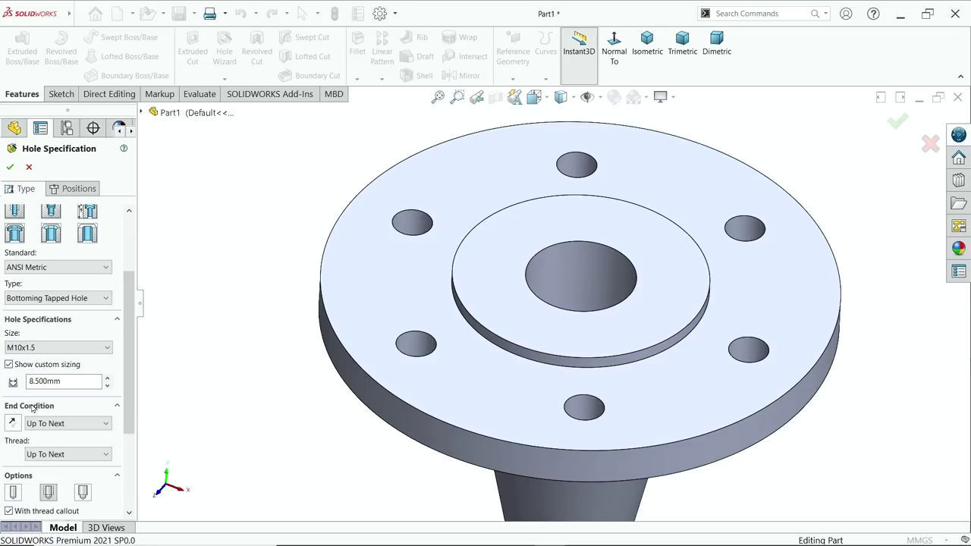
# - Turn off custom sizing and set Blind 18 mm depth with 15 mm thread depth
pyautogui.click(10, 367)
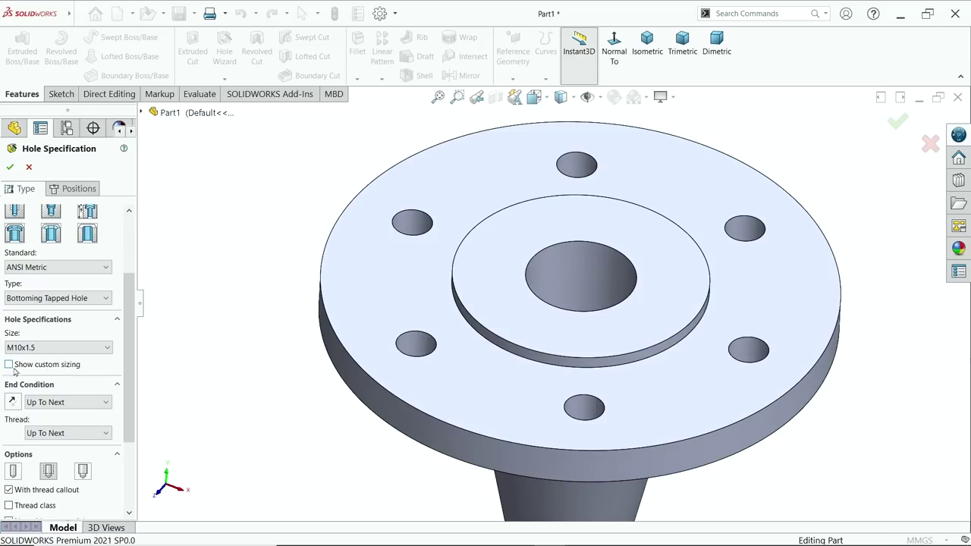
pyautogui.click(58, 403)
pyautogui.click(53, 414)
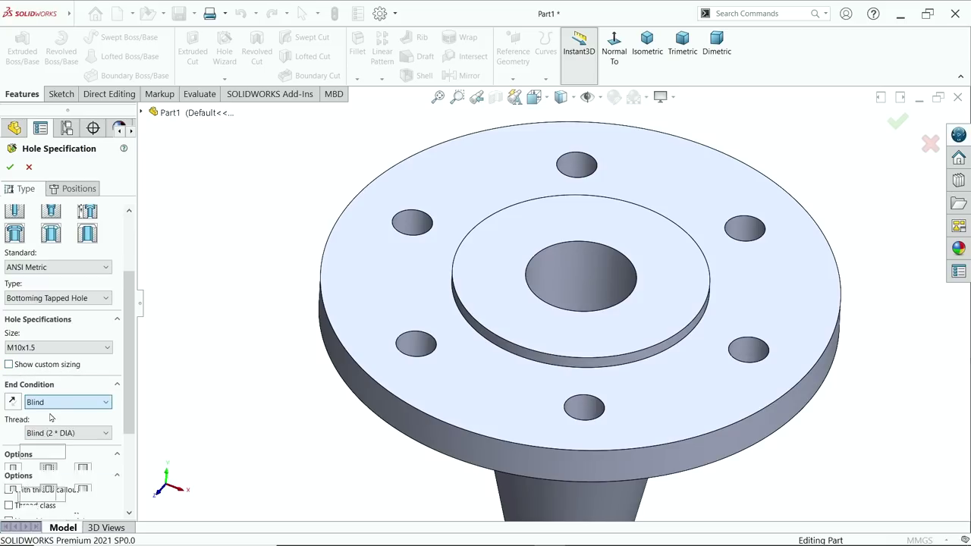
pyautogui.moveTo(56, 422); pyautogui.dragTo(15, 422)
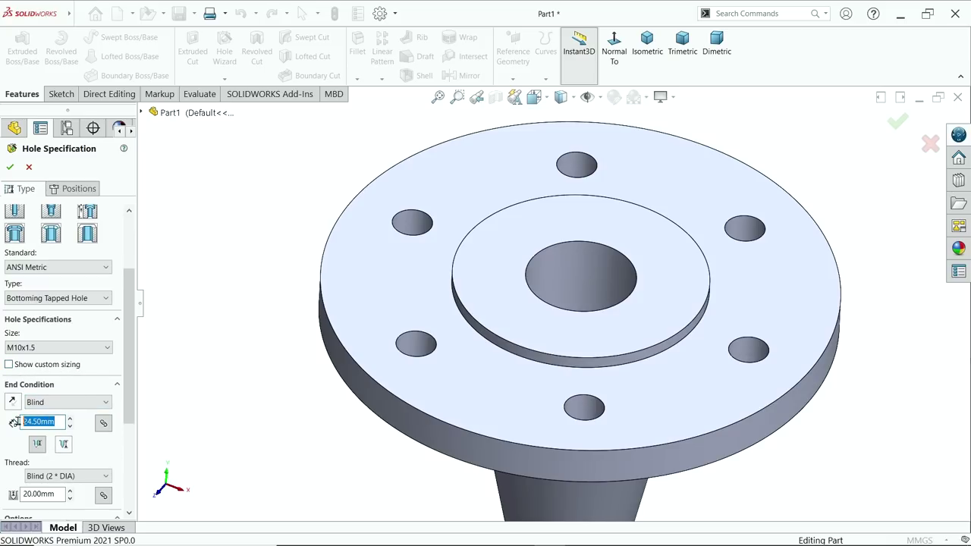
pyautogui.write('18')
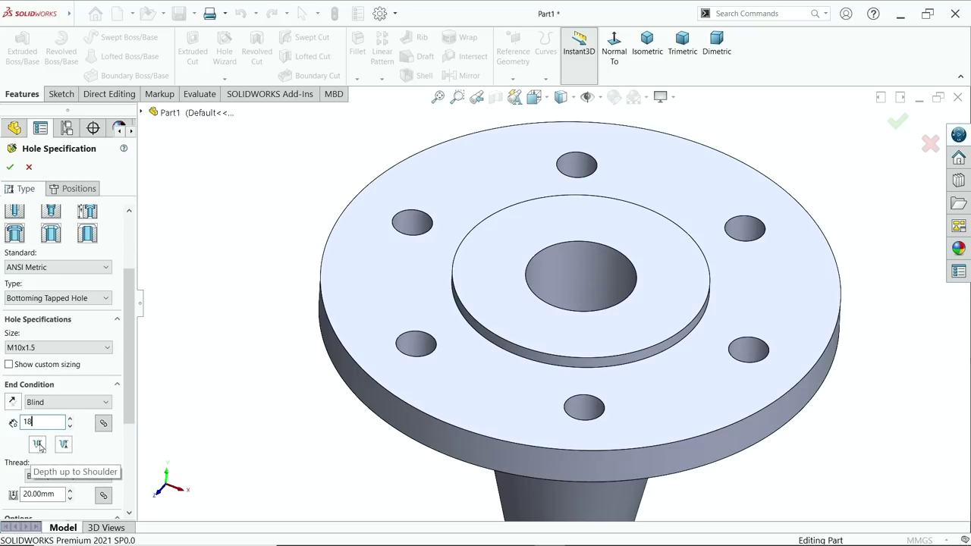
pyautogui.click(38, 444)
pyautogui.scroll(-3, 121, 409)
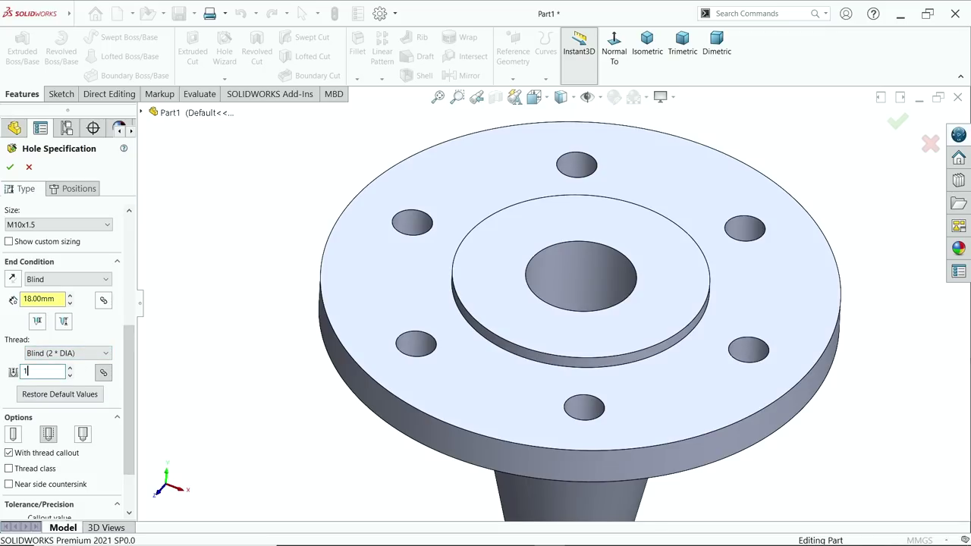
pyautogui.press('Return')
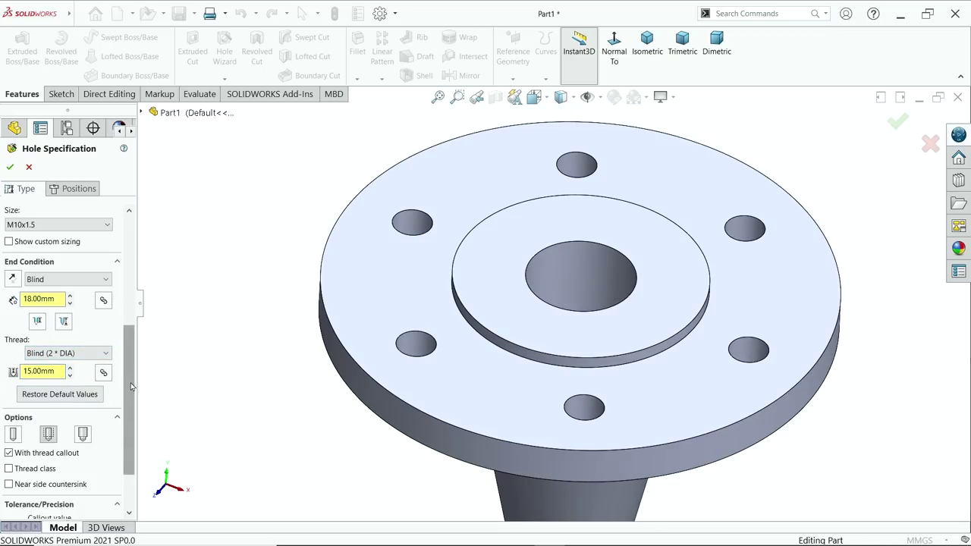
pyautogui.scroll(-2, 91, 399)
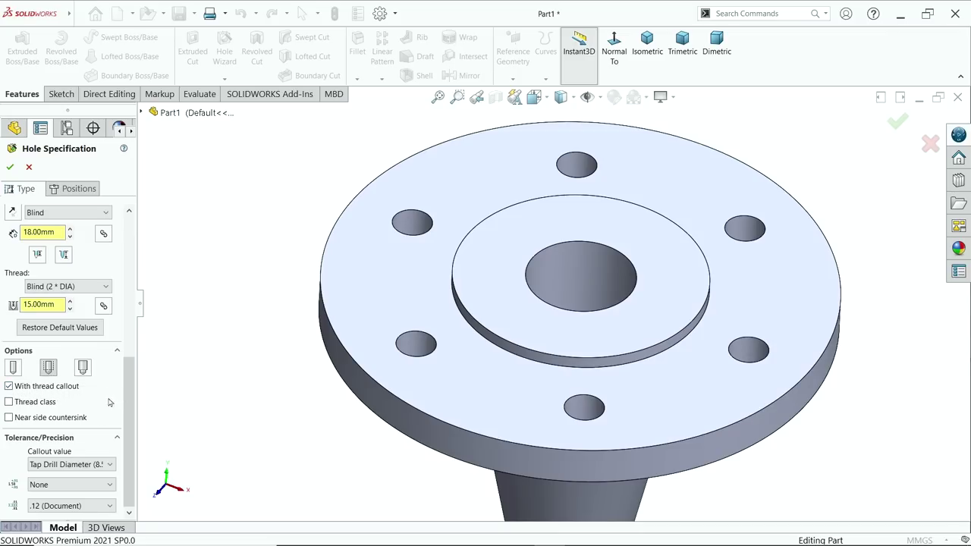
pyautogui.click(83, 188)
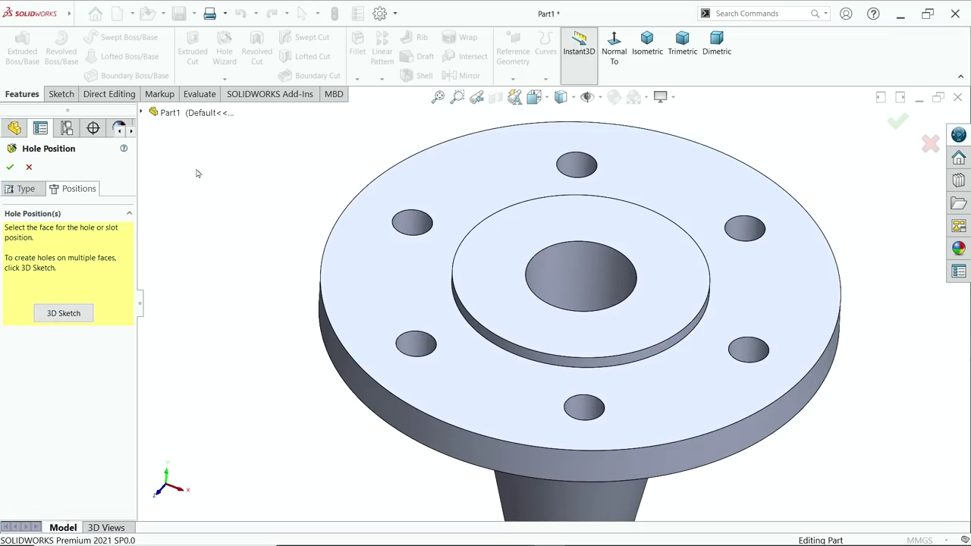
# - On the raised boss face, sketch a Ø76 construction circle centred on the origin
pyautogui.click(489, 277)
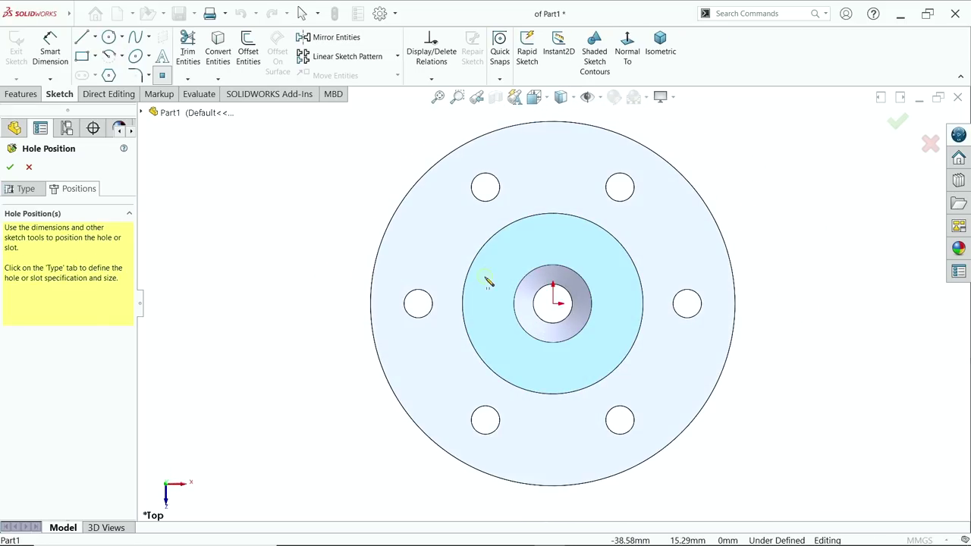
pyautogui.click(109, 39)
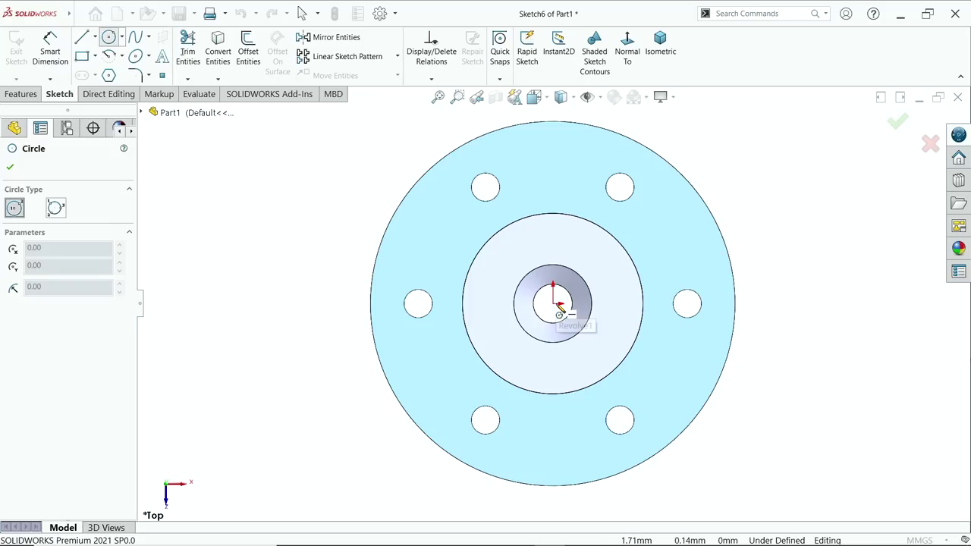
pyautogui.click(554, 305)
pyautogui.click(485, 303)
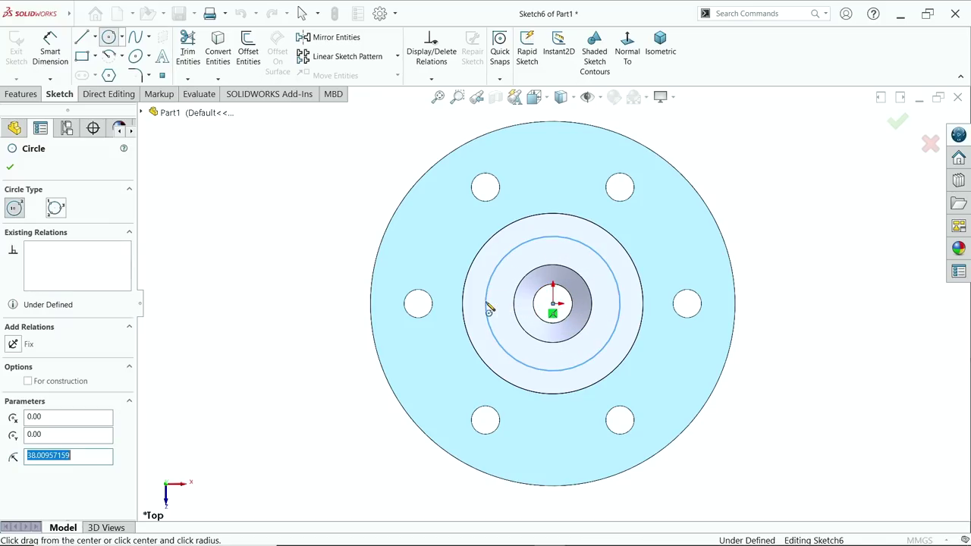
pyautogui.click(69, 385)
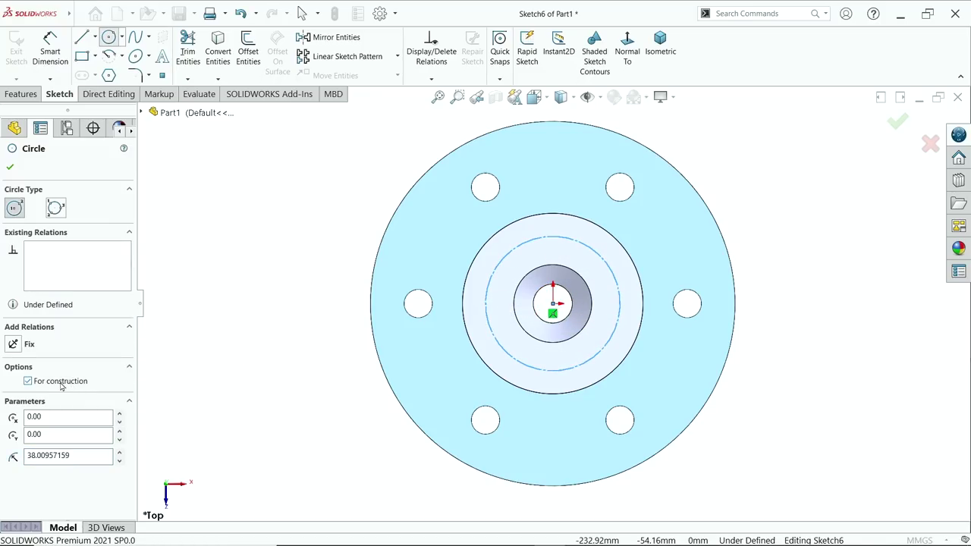
pyautogui.click(50, 49)
pyautogui.click(489, 311)
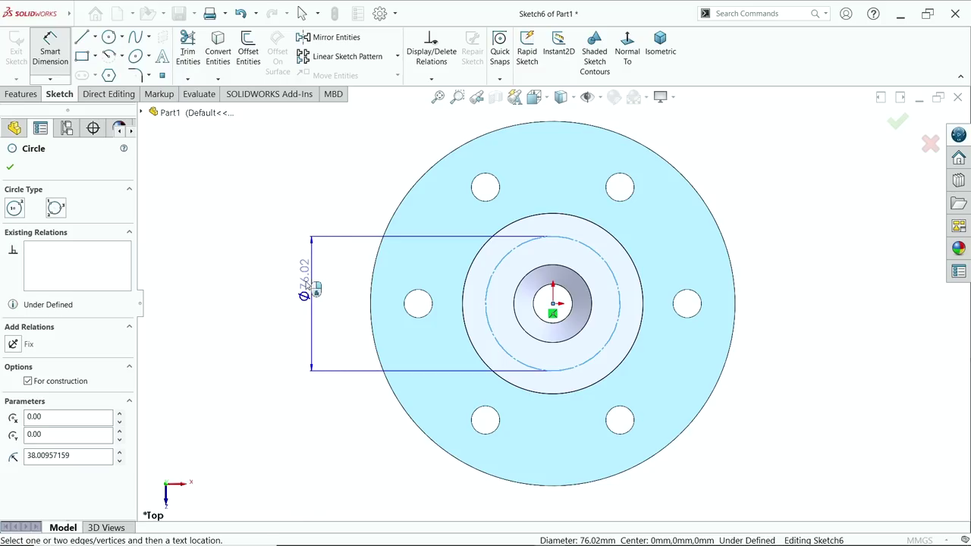
pyautogui.click(267, 289)
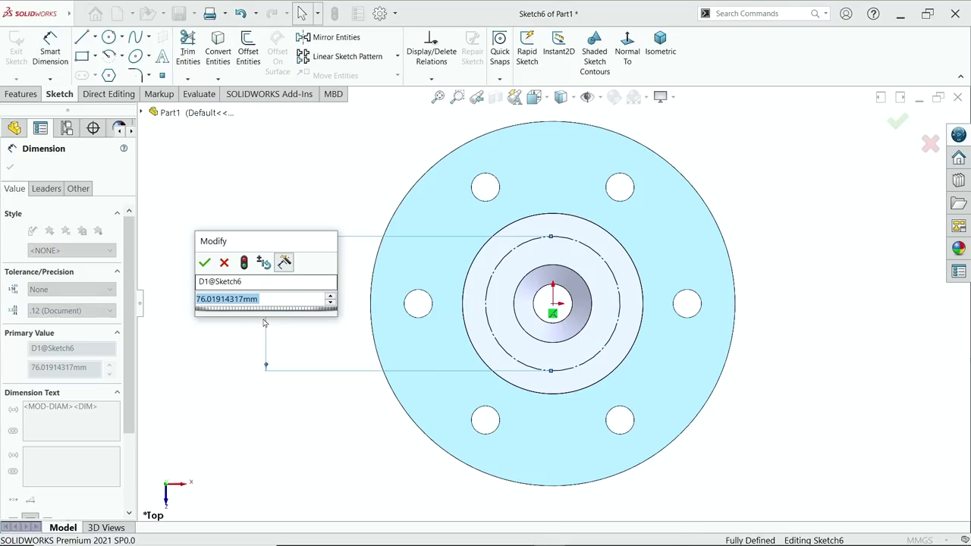
pyautogui.write('76')
pyautogui.press('Return')
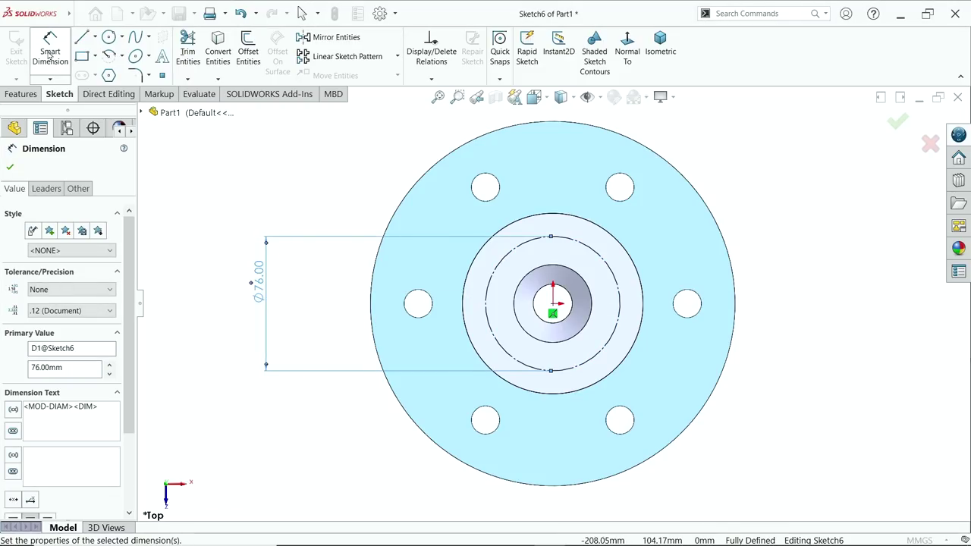
# - Place hole points on the circle's left and right sides and finish the tapped holes
pyautogui.click(161, 76)
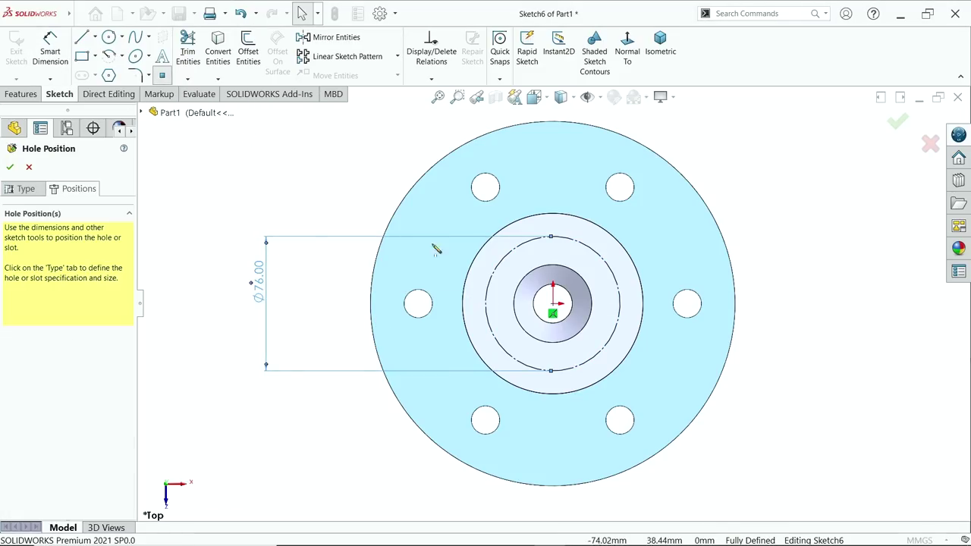
pyautogui.scroll(-5, 516, 314)
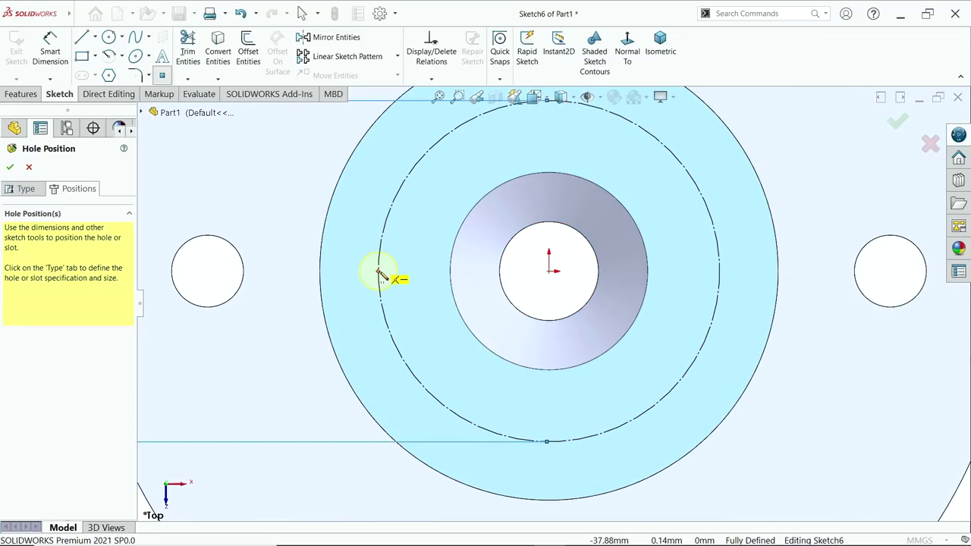
pyautogui.click(378, 272)
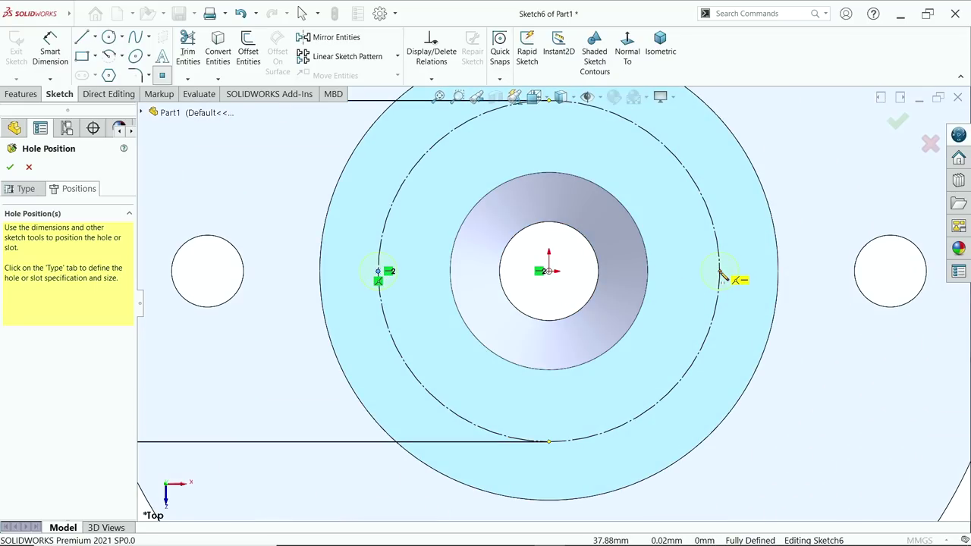
pyautogui.click(718, 272)
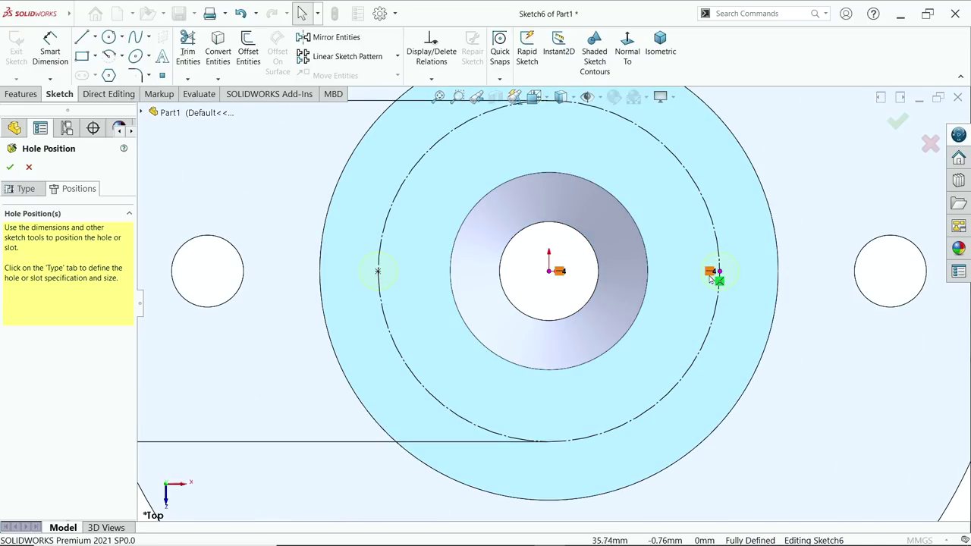
pyautogui.click(660, 44)
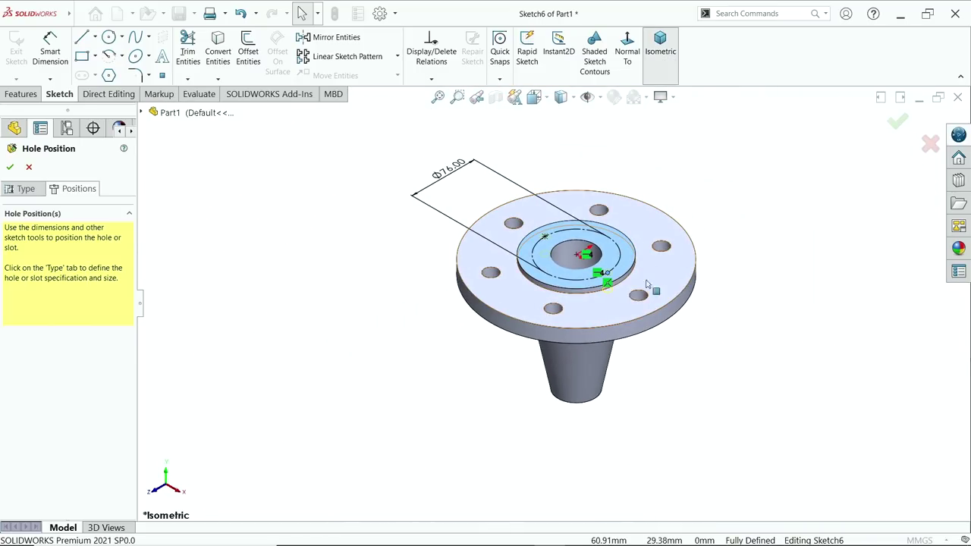
pyautogui.click(10, 167)
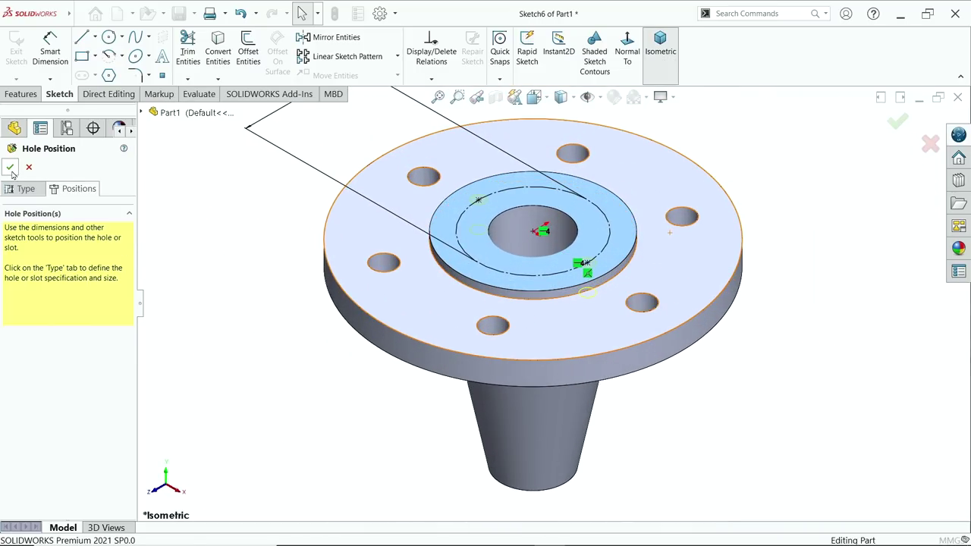
pyautogui.scroll(-2, 564, 303)
pyautogui.scroll(2, 295, 311)
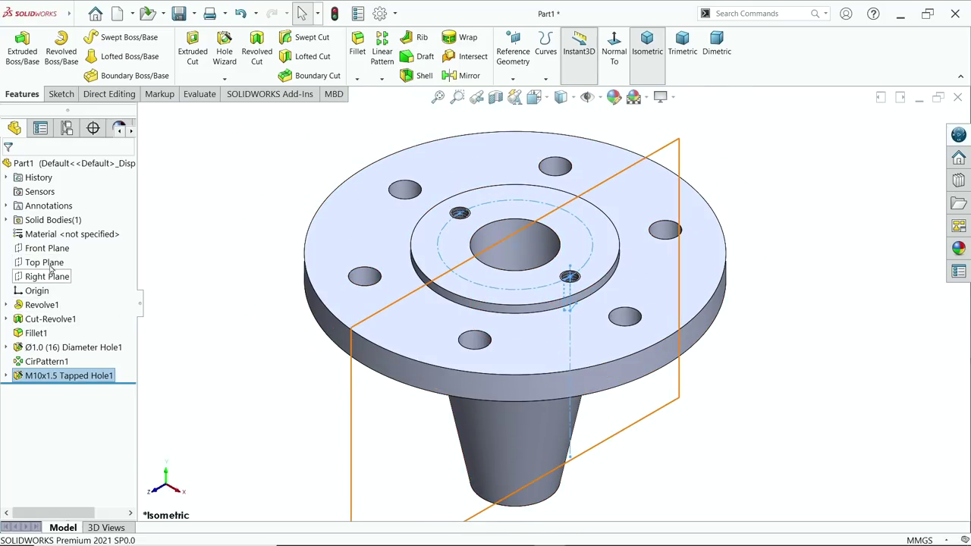
# - Section the part through the Front Plane and zoom in to inspect the tapped holes
pyautogui.click(50, 249)
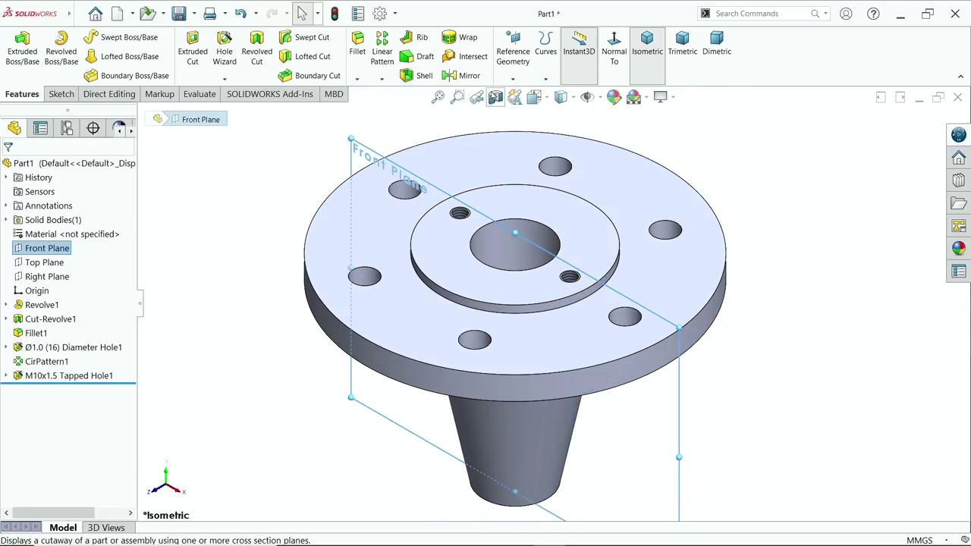
pyautogui.click(495, 96)
pyautogui.click(10, 167)
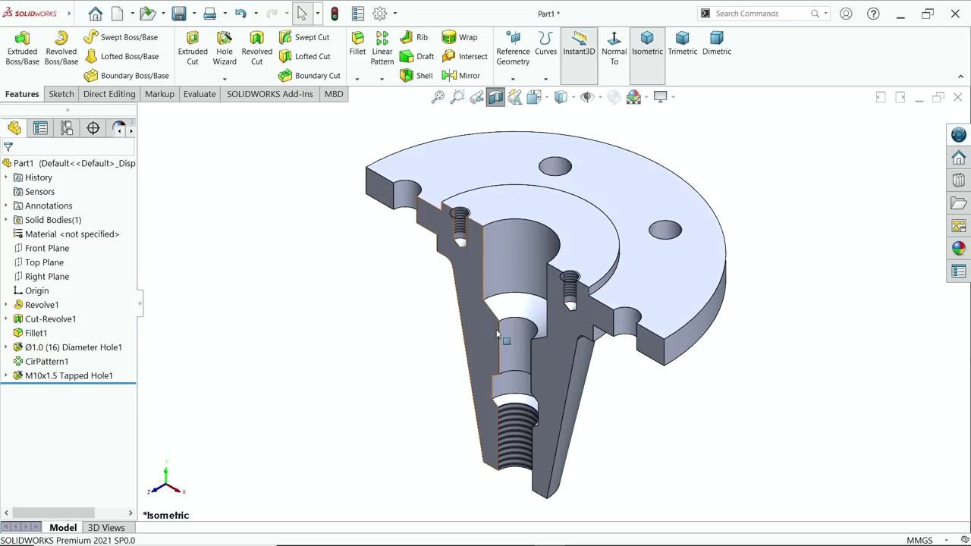
pyautogui.scroll(-5, 629, 248)
pyautogui.scroll(-6, 629, 248)
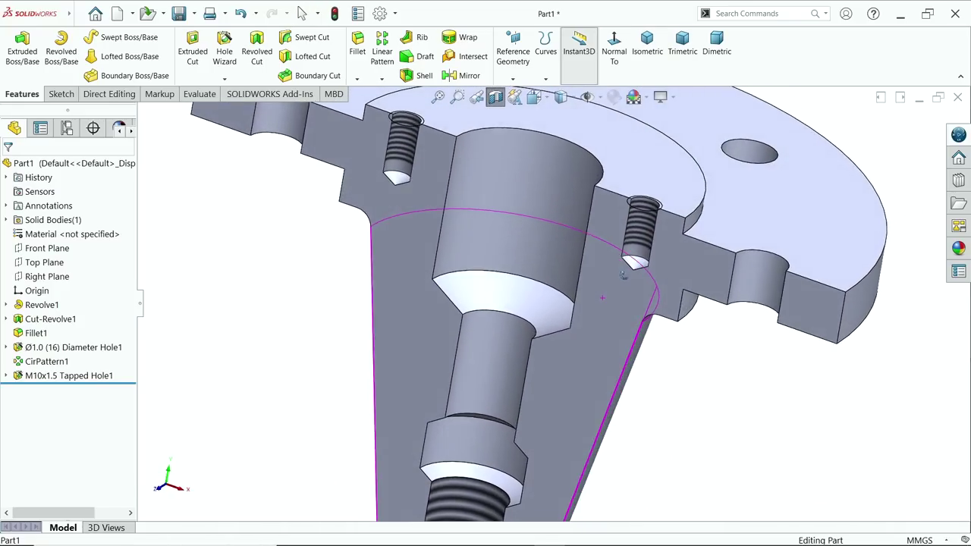
pyautogui.scroll(2, 633, 228)
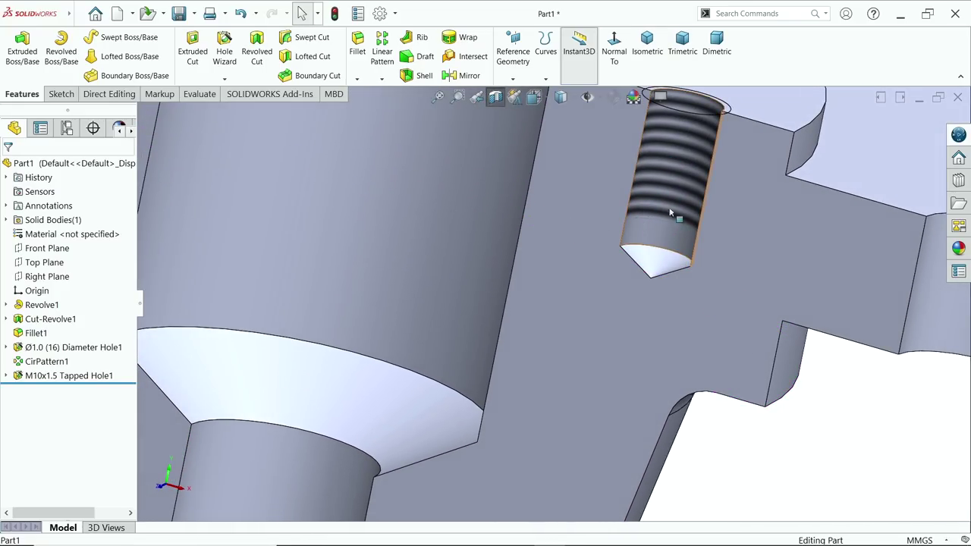
pyautogui.scroll(2, 668, 186)
pyautogui.scroll(-2, 668, 186)
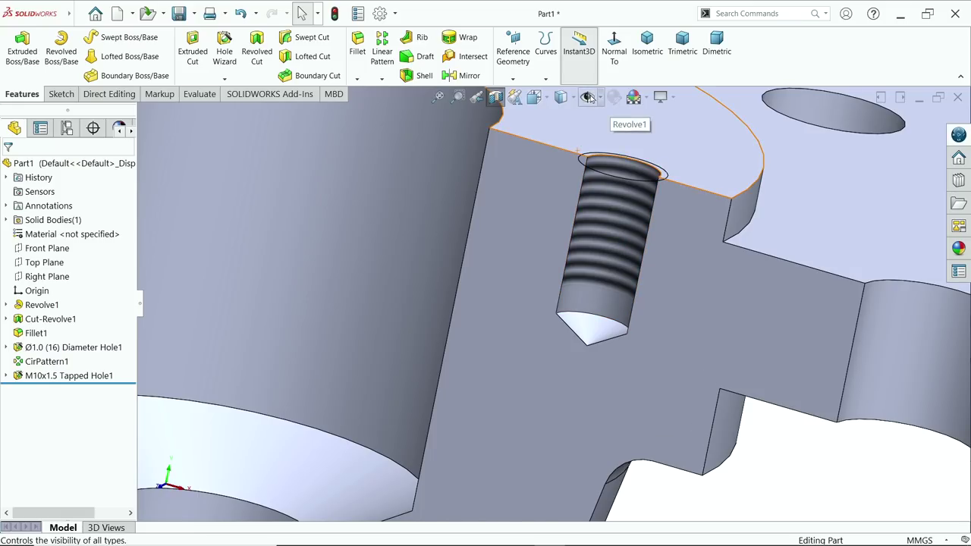
pyautogui.scroll(4, 551, 261)
pyautogui.moveTo(552, 260); pyautogui.dragTo(520, 167, button='middle')
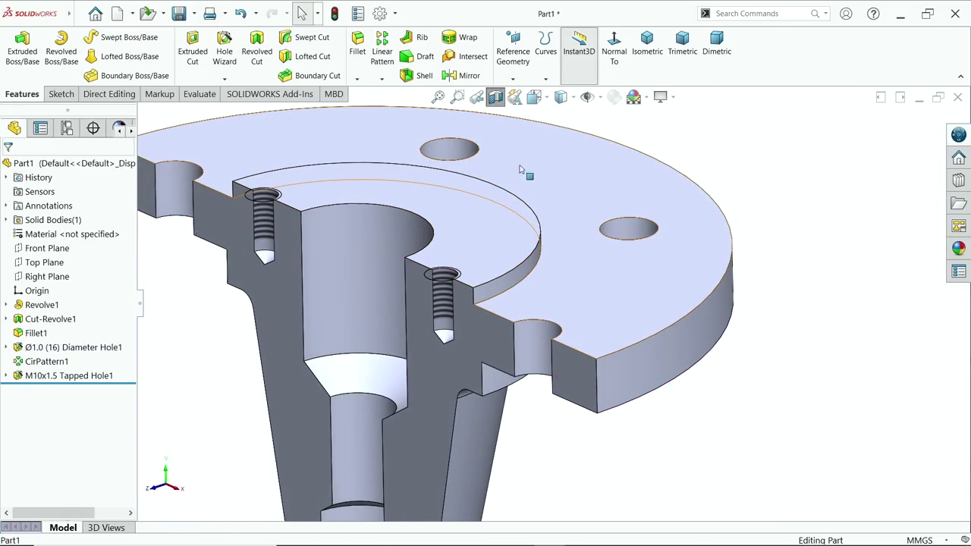
# - Turn off the section view, enable RealView Graphics, and show the flange in Trimetric view
pyautogui.click(494, 96)
pyautogui.scroll(3, 593, 214)
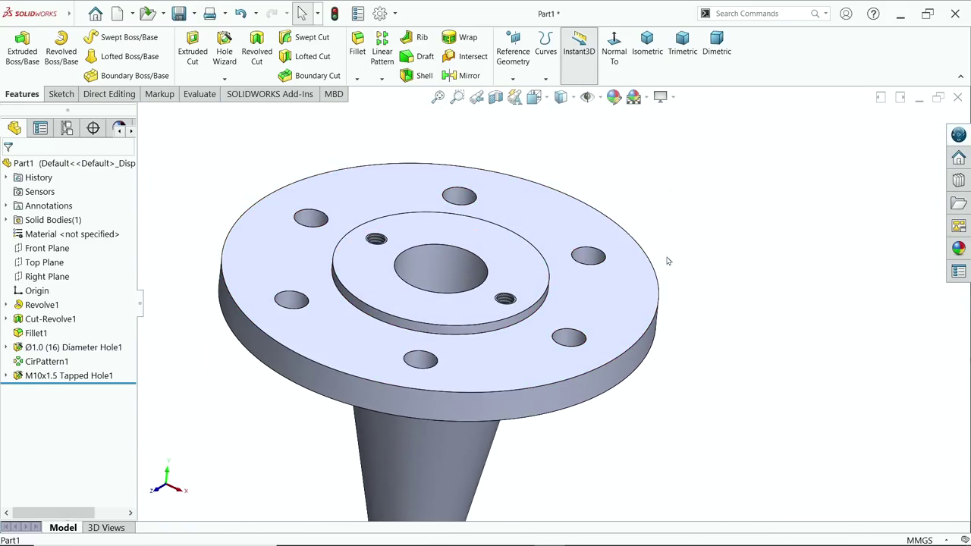
pyautogui.click(660, 96)
pyautogui.click(664, 118)
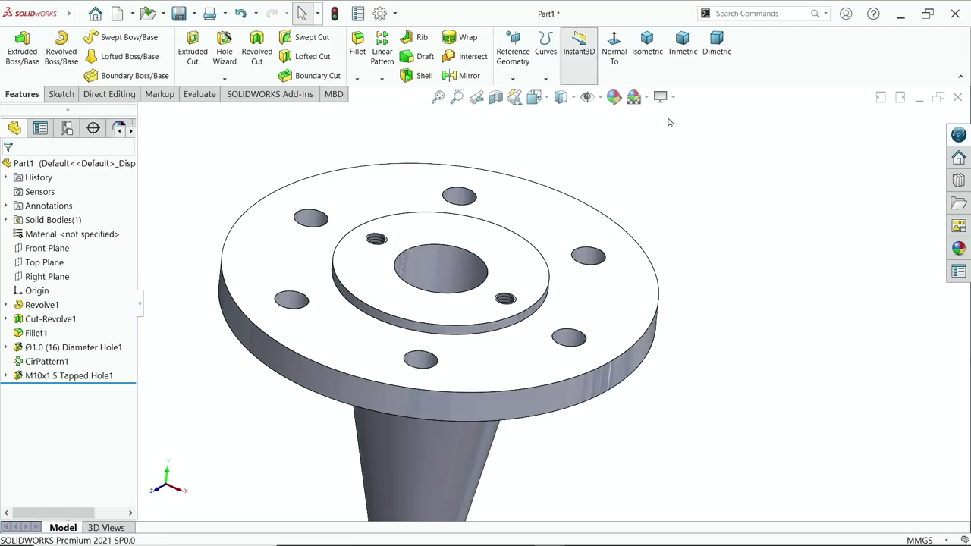
pyautogui.click(687, 47)
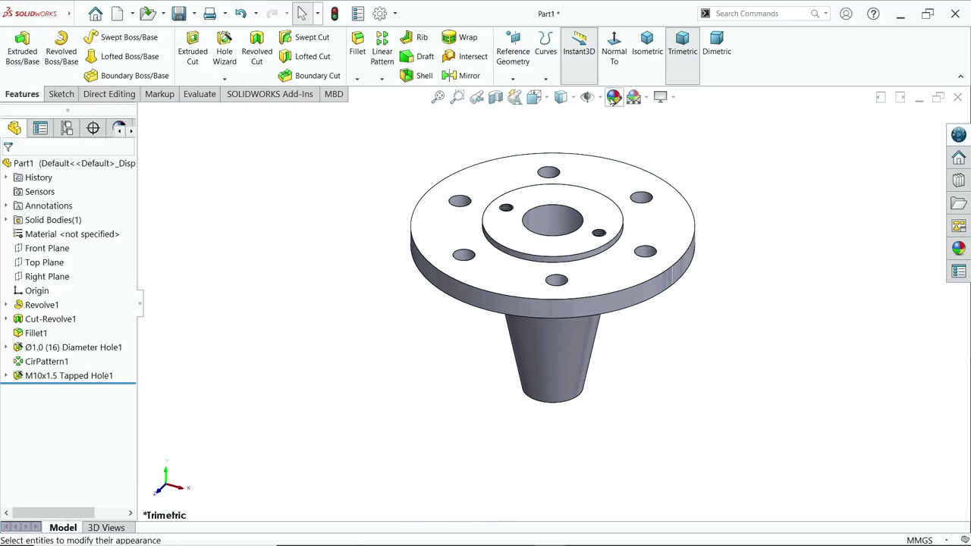
# - Apply a bright red colour appearance to the whole flange part
pyautogui.click(612, 97)
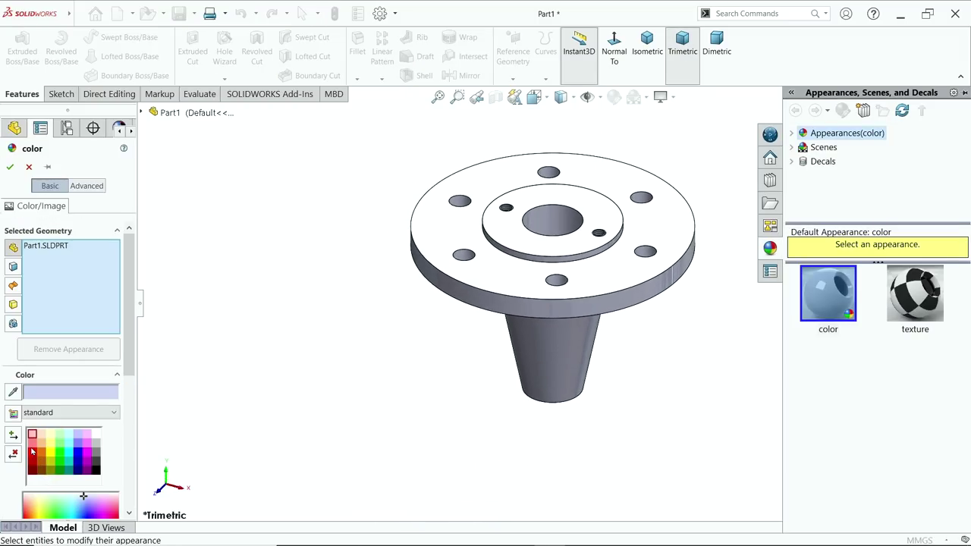
pyautogui.click(32, 447)
pyautogui.click(32, 452)
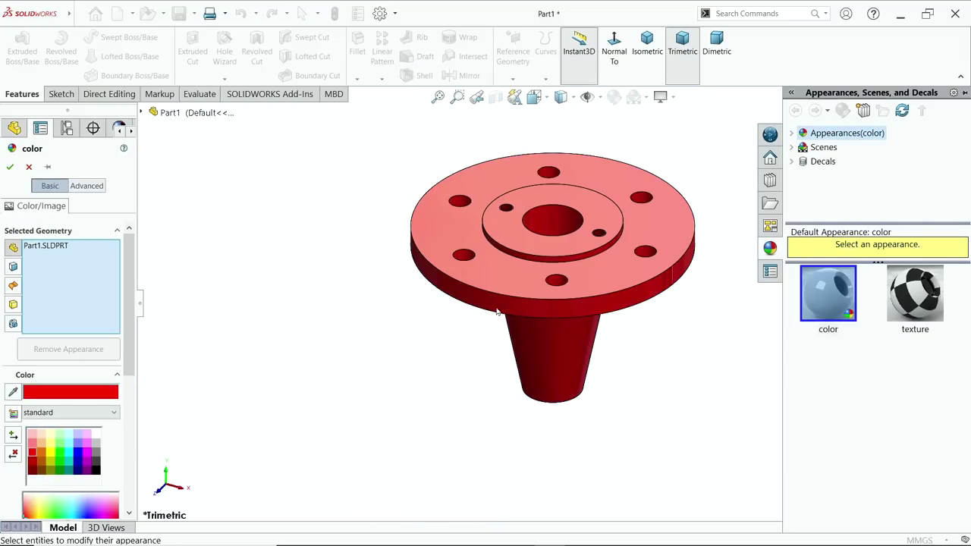
pyautogui.scroll(-4, 643, 210)
pyautogui.click(11, 167)
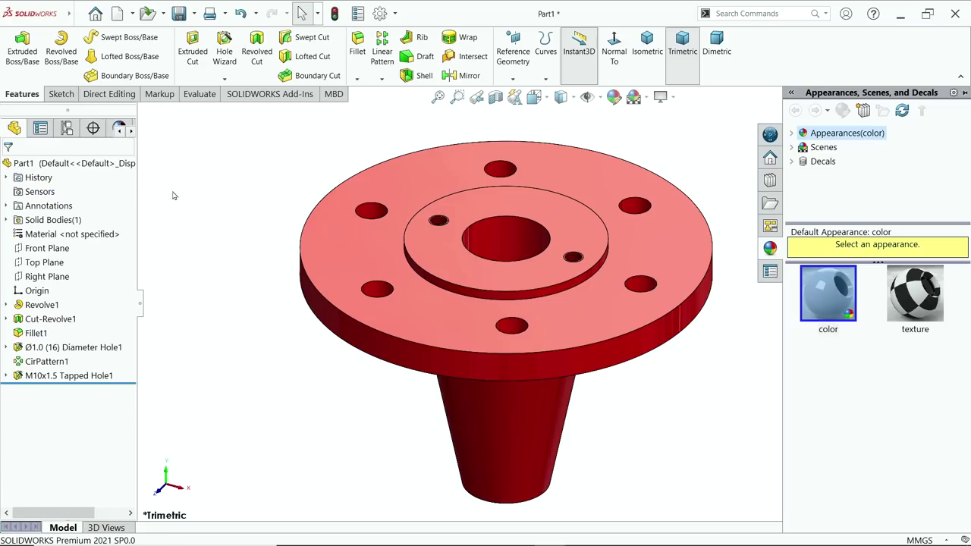
pyautogui.click(178, 13)
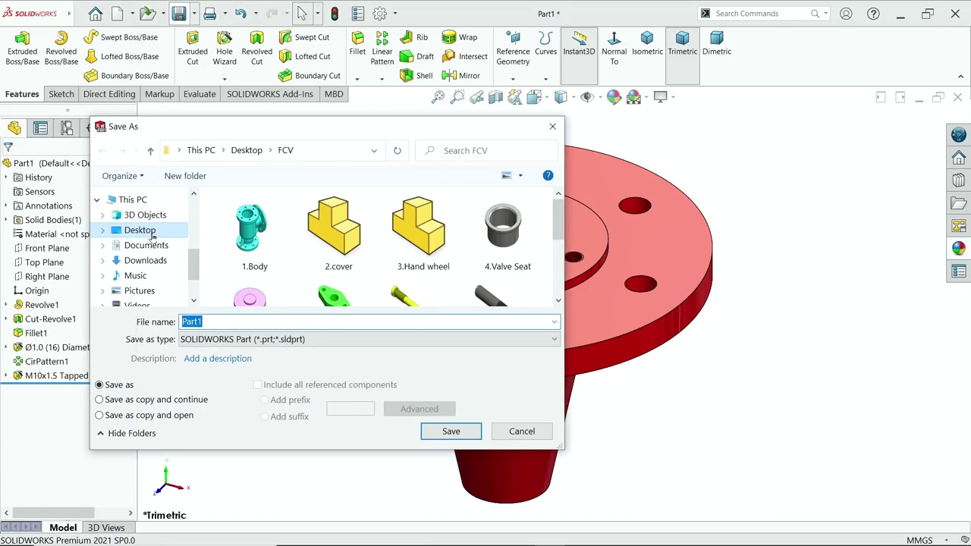
# - Save the part as 2.Cover in the Desktop's Feed Check Valve folder
pyautogui.click(152, 237)
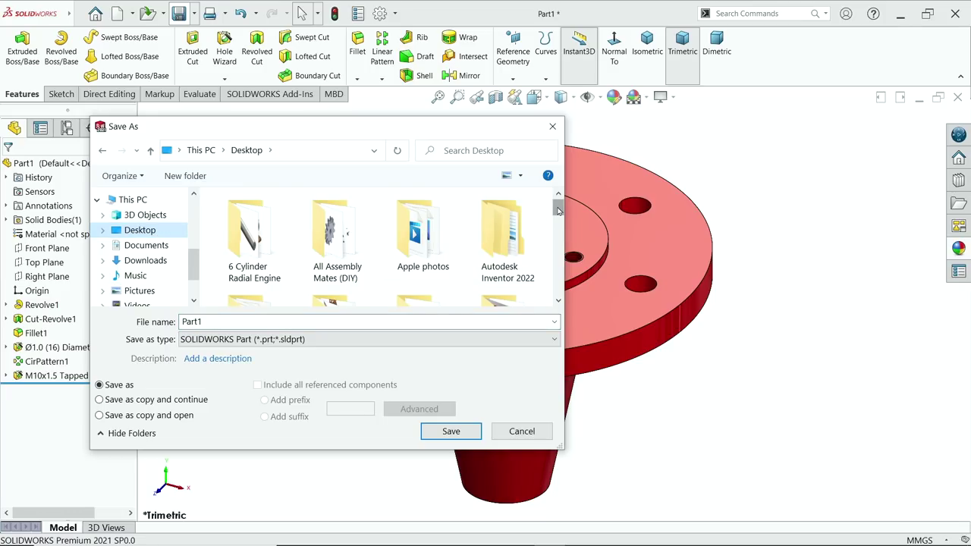
pyautogui.scroll(-2, 558, 220)
pyautogui.scroll(-3, 557, 220)
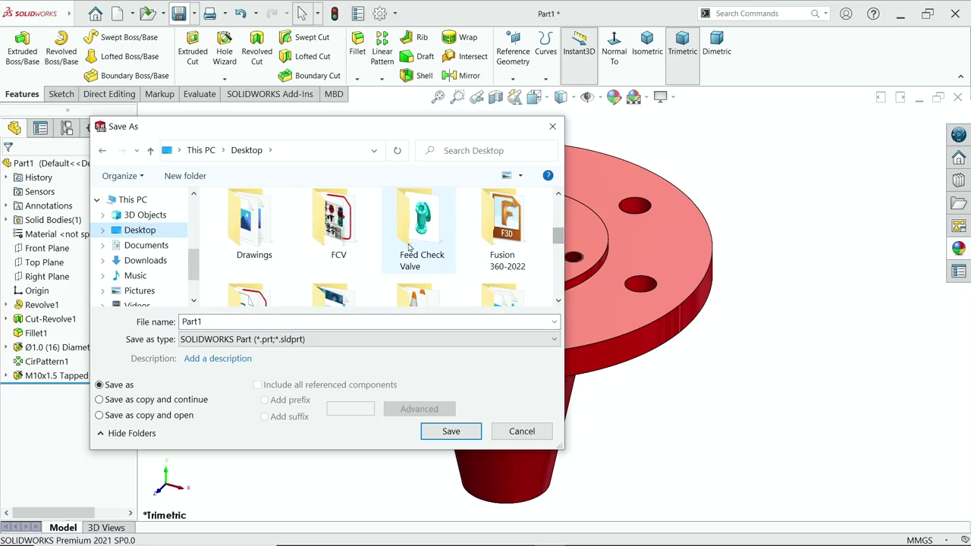
pyautogui.doubleClick(421, 228)
pyautogui.doubleClick(250, 322)
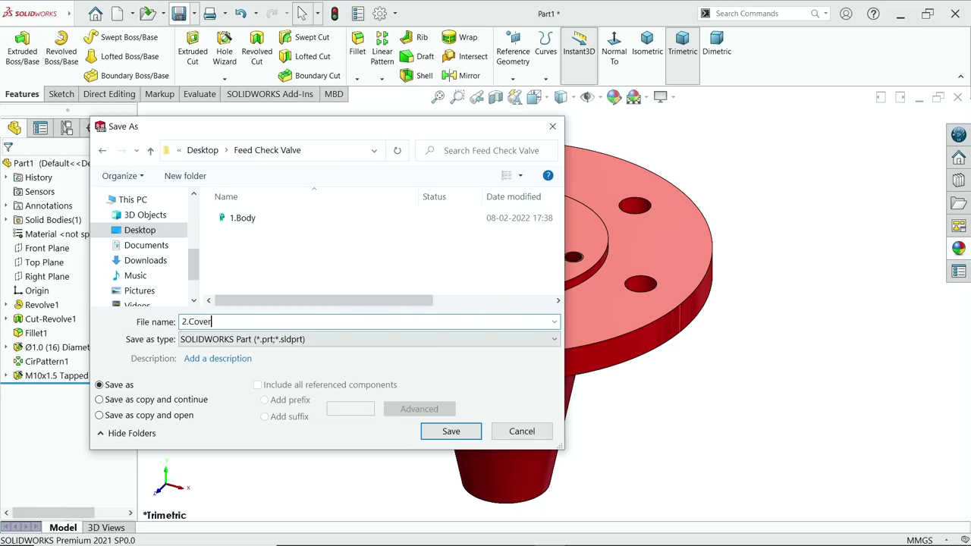
pyautogui.write('2.Cover')
pyautogui.click(457, 437)
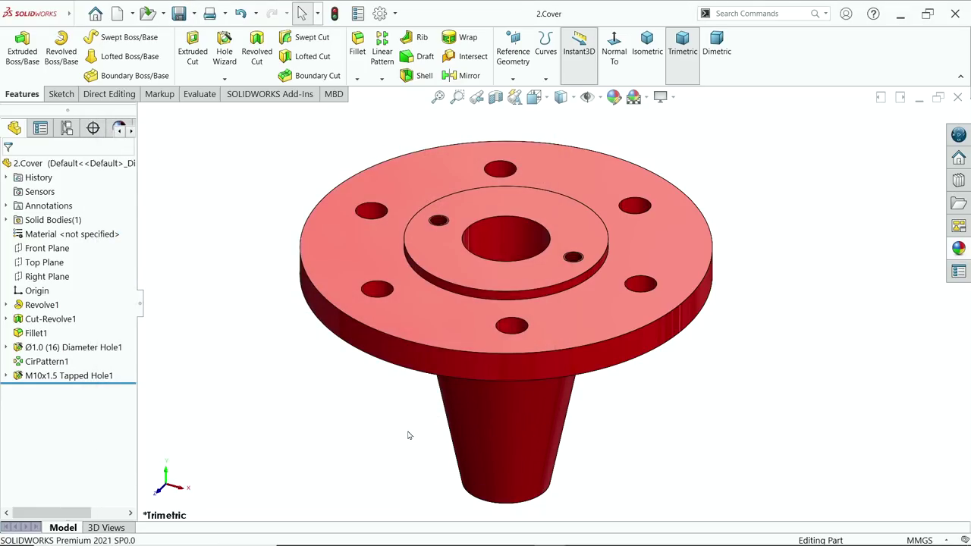
pyautogui.hotkey('alt', 'Tab')
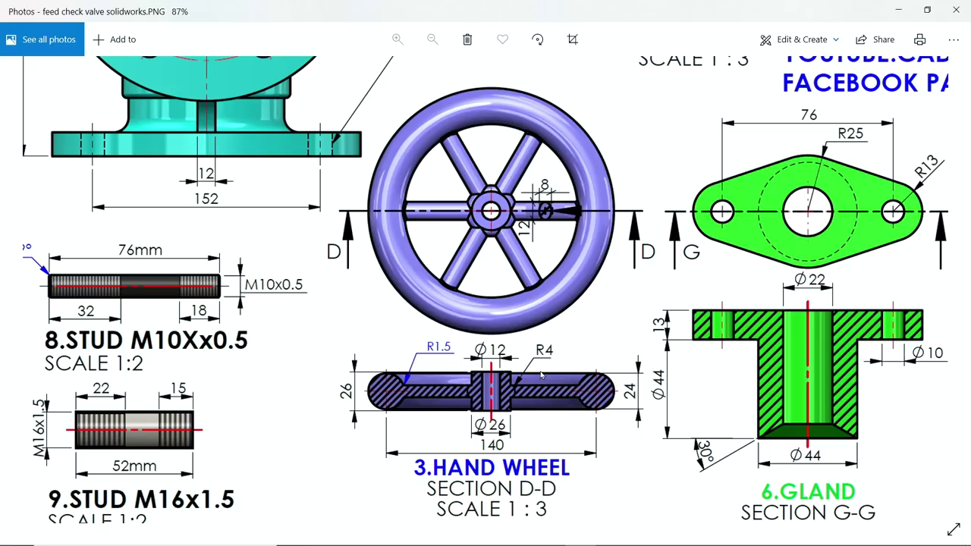
# - Zoom in and pan around the drawing's hand wheel section views, then return to SOLIDWORKS
pyautogui.scroll(3, 517, 367)
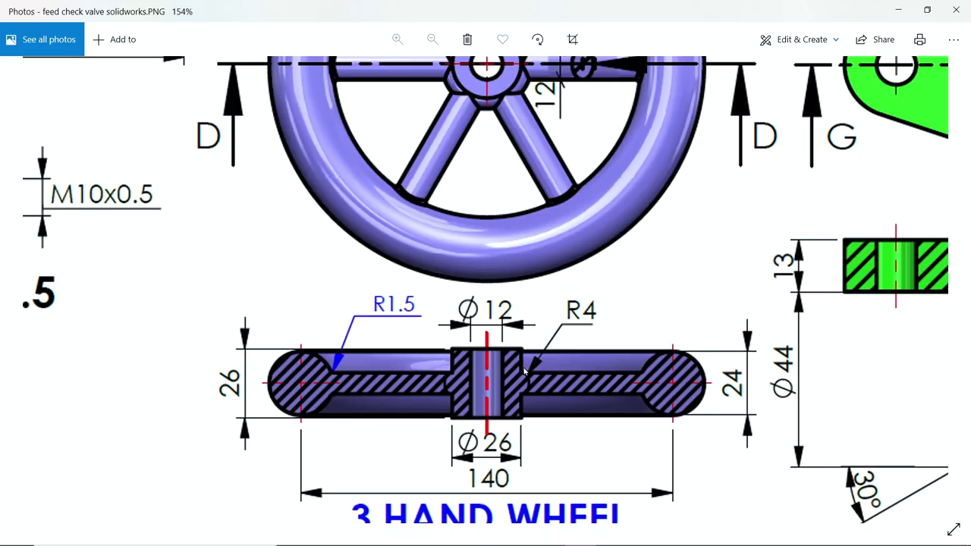
pyautogui.scroll(3, 522, 406)
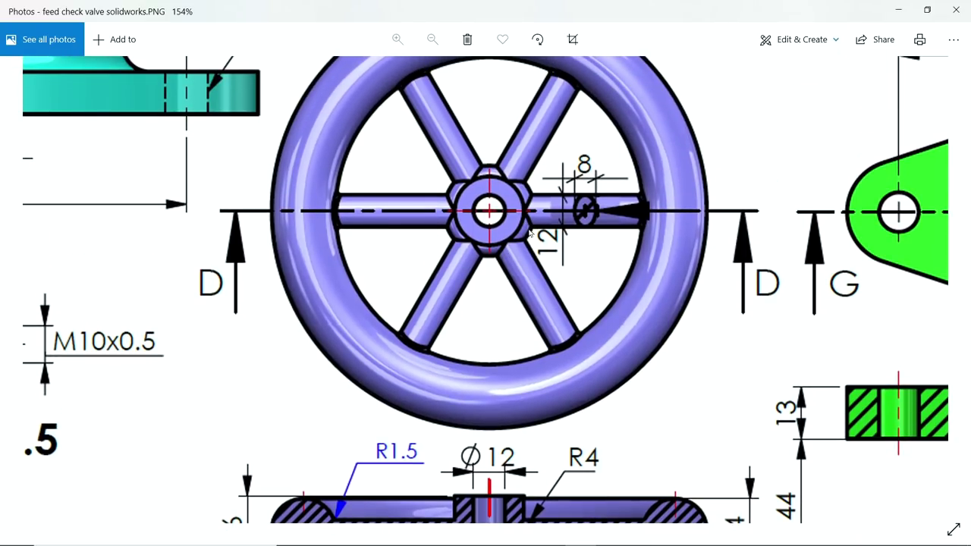
pyautogui.moveTo(518, 420); pyautogui.dragTo(514, 325)
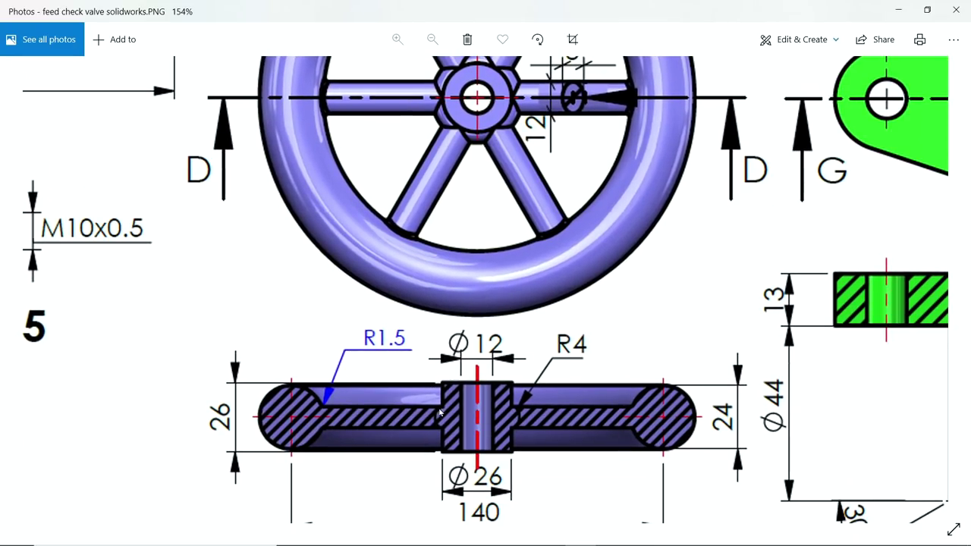
pyautogui.scroll(3, 440, 411)
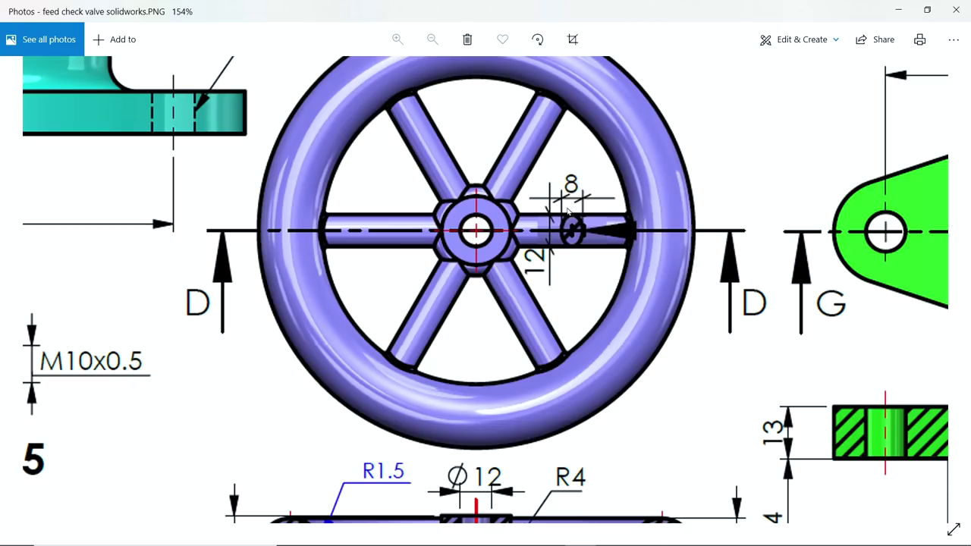
pyautogui.scroll(-3, 395, 341)
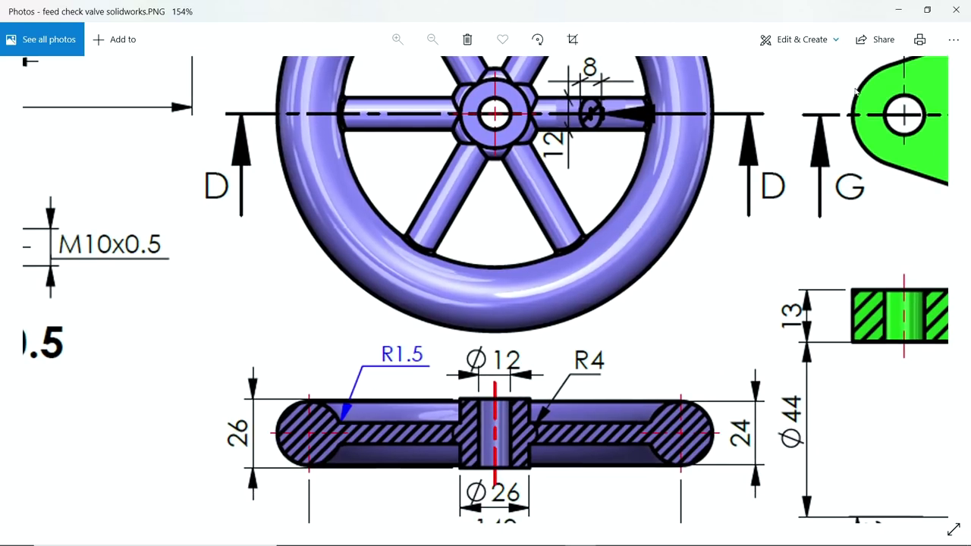
pyautogui.click(897, 17)
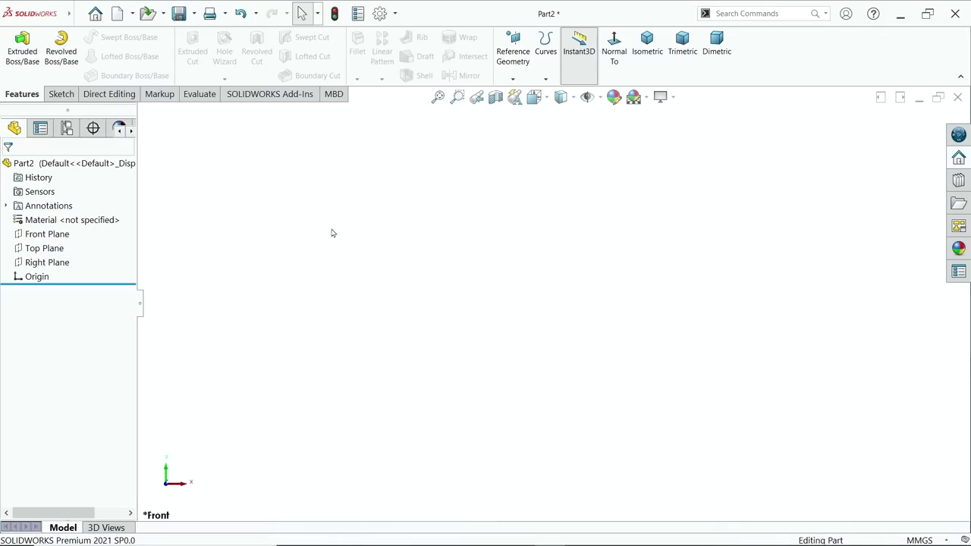
# - Start a Front Plane sketch with a vertical and a horizontal centreline meeting at the origin
pyautogui.click(45, 234)
pyautogui.click(69, 220)
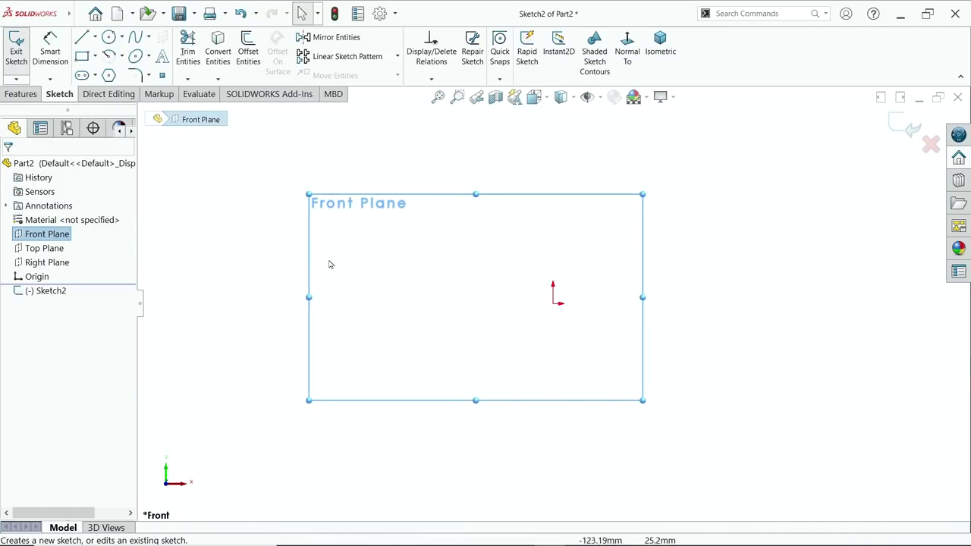
pyautogui.click(94, 37)
pyautogui.click(107, 67)
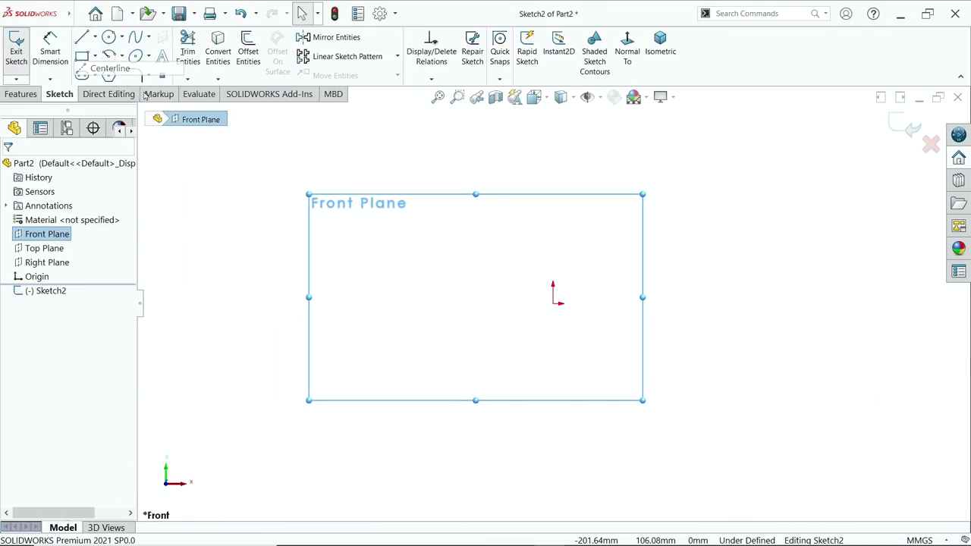
pyautogui.click(552, 223)
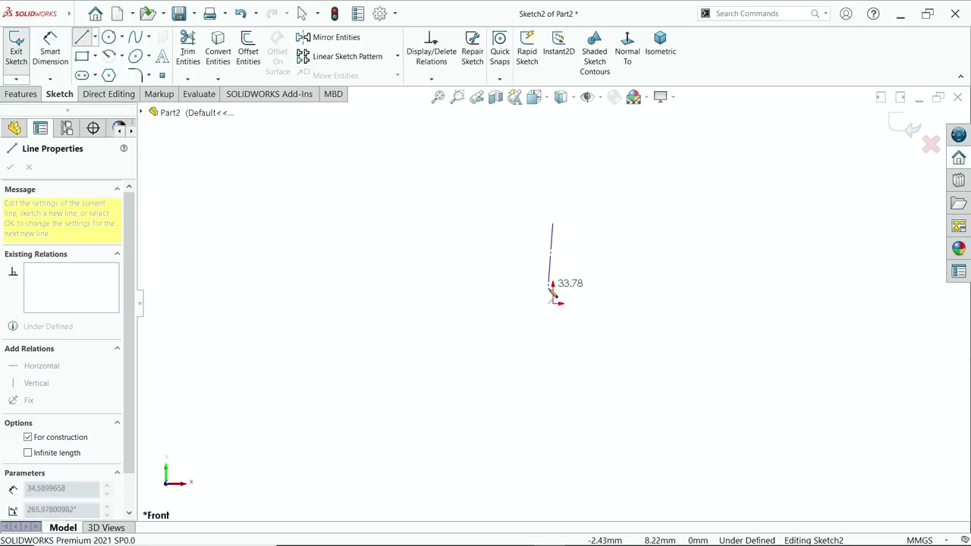
pyautogui.click(553, 303)
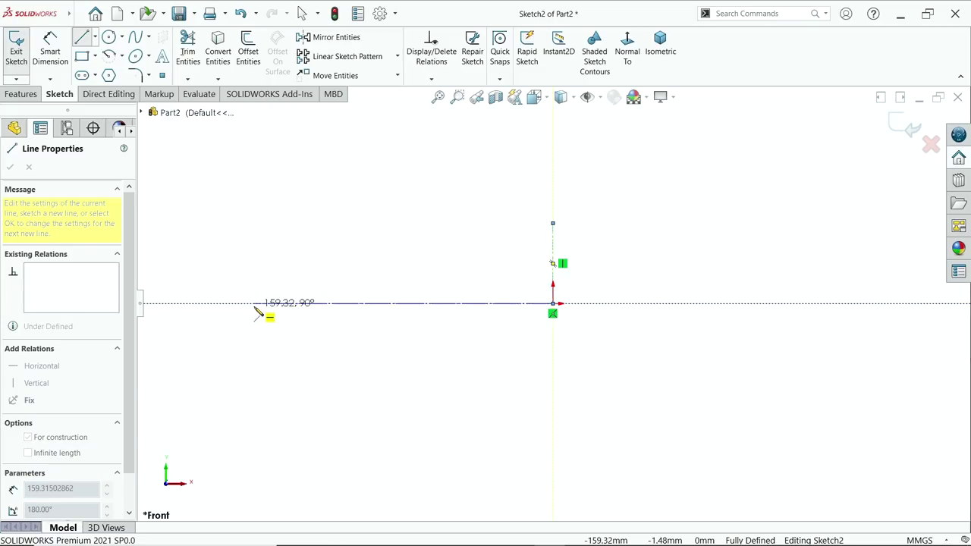
pyautogui.click(307, 304)
pyautogui.press('Escape')
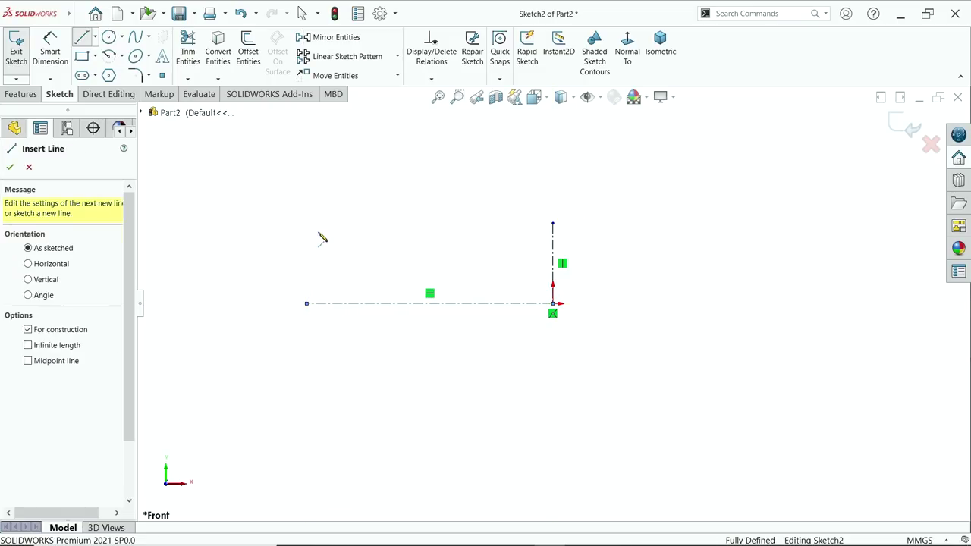
pyautogui.press('Escape')
pyautogui.scroll(-2, 327, 275)
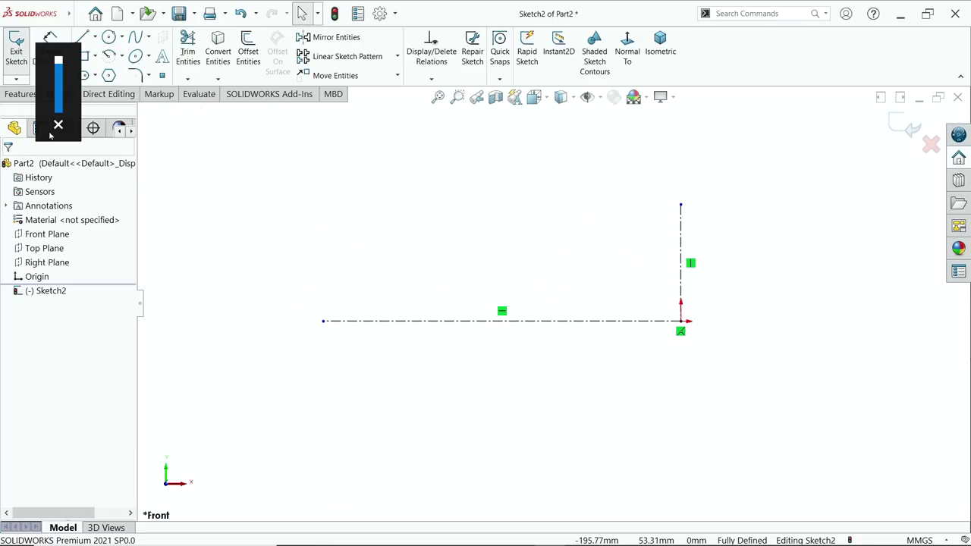
# - Draw a circle on the horizontal centreline's left end and dimension it Ø24 mm
pyautogui.click(109, 38)
pyautogui.click(323, 321)
pyautogui.click(336, 268)
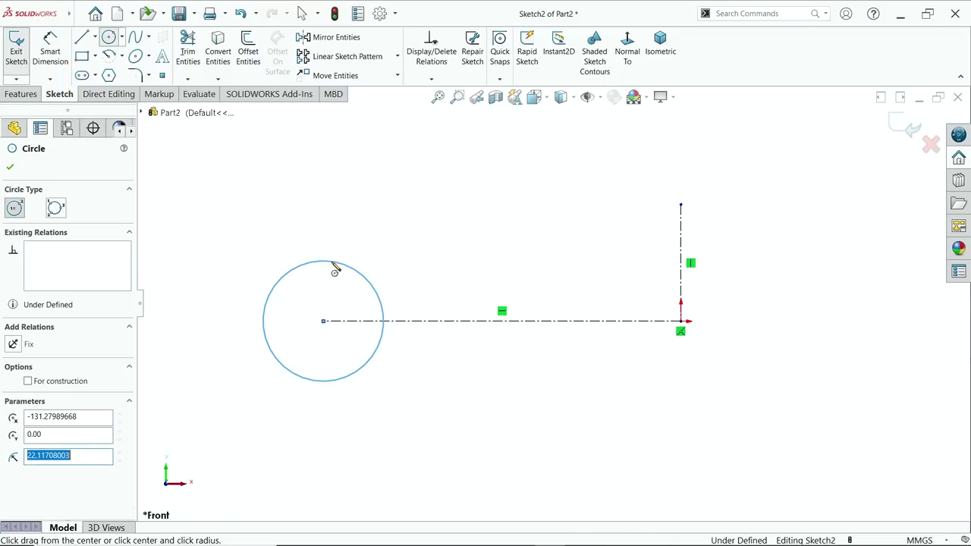
pyautogui.click(50, 49)
pyautogui.click(343, 266)
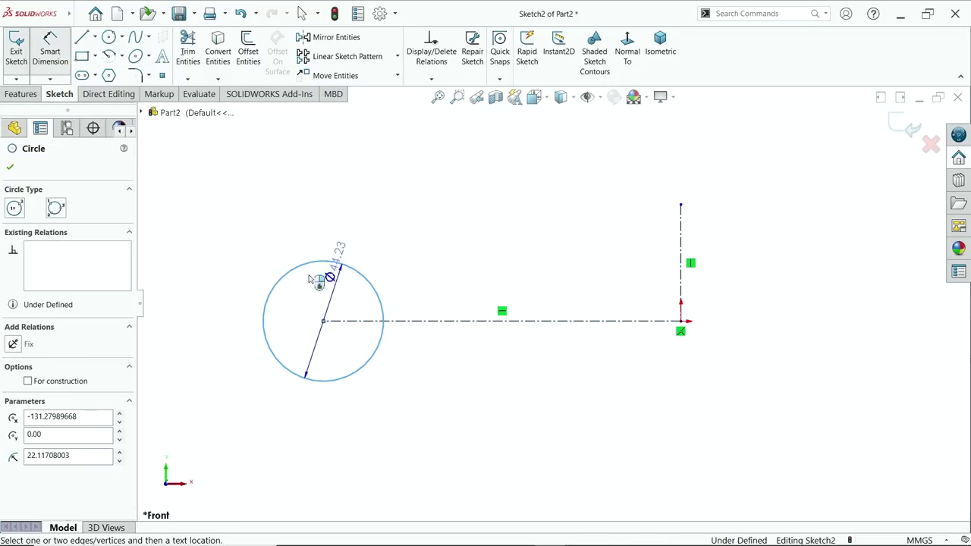
pyautogui.click(234, 313)
pyautogui.write('2')
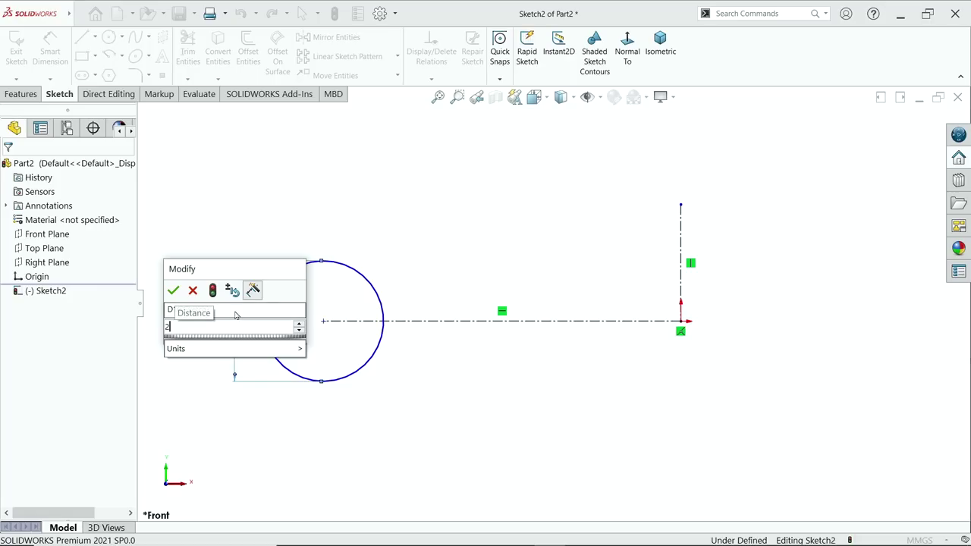
pyautogui.write('4')
pyautogui.press('Return')
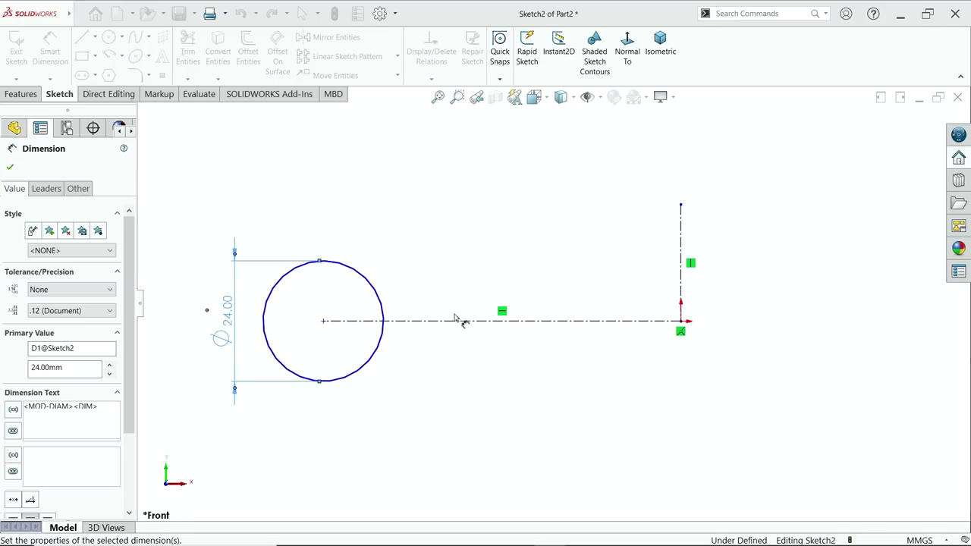
# - Dimension the circle centre 140 mm from the vertical centreline
pyautogui.click(323, 323)
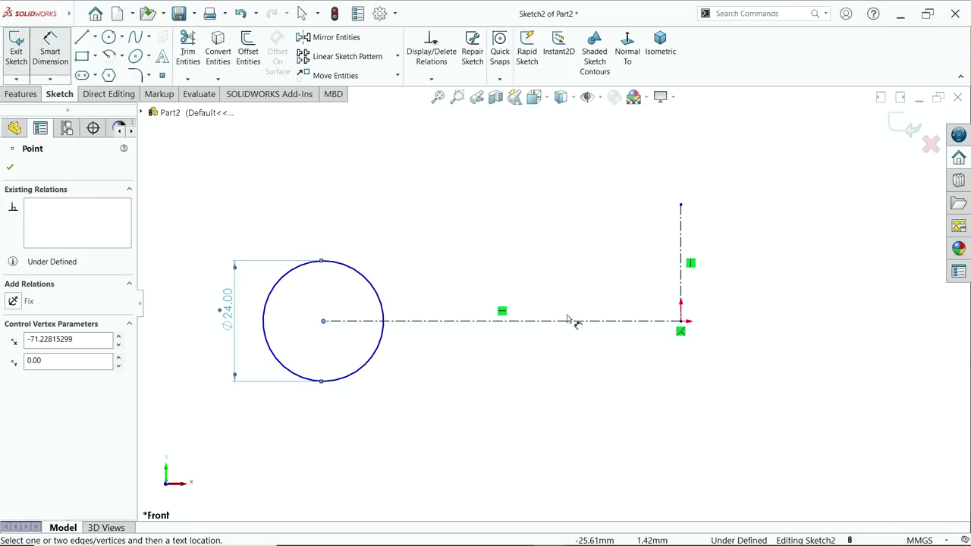
pyautogui.click(680, 290)
pyautogui.click(702, 407)
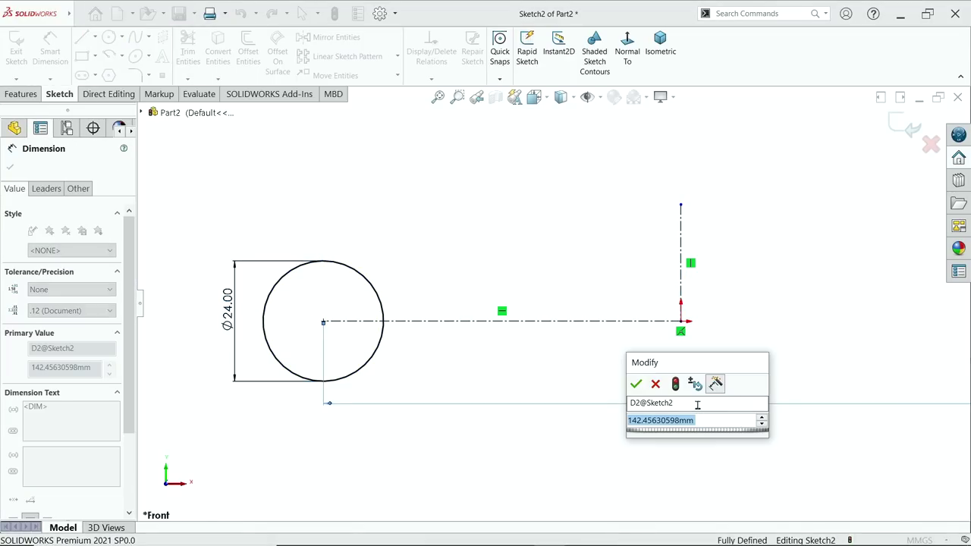
pyautogui.write('140')
pyautogui.press('Return')
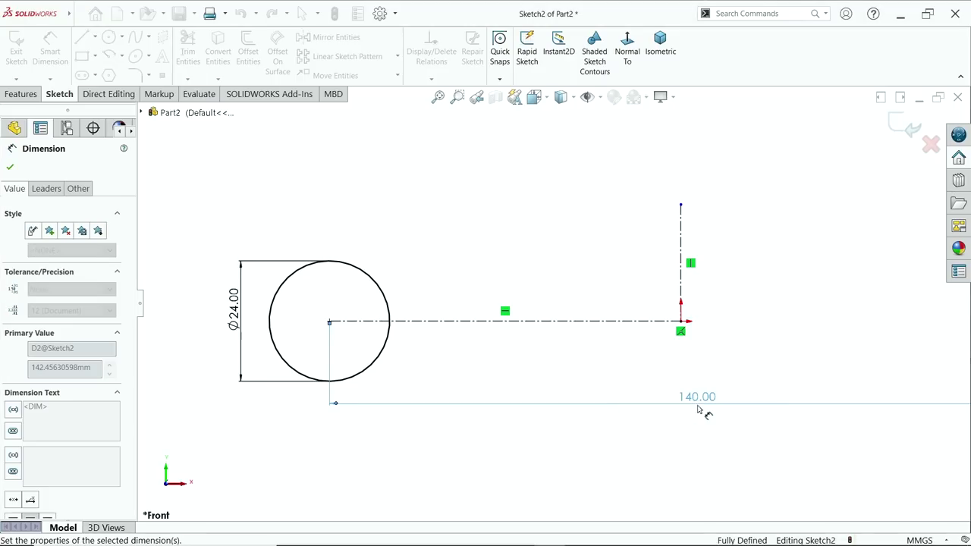
pyautogui.scroll(3, 713, 333)
pyautogui.scroll(-2, 650, 298)
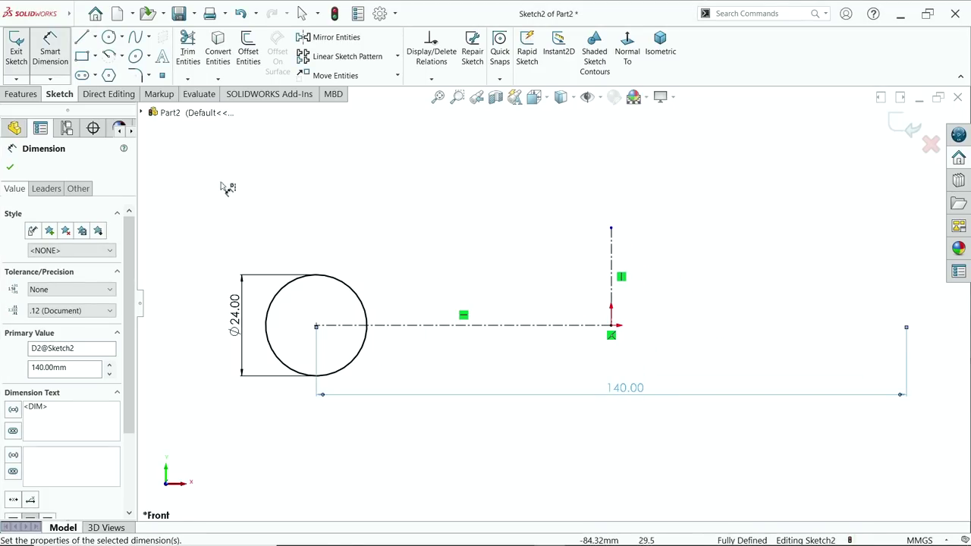
pyautogui.click(81, 38)
# - Draw the closed line profile with a half-round tangent arc bulge on its left edge
pyautogui.scroll(-2, 436, 382)
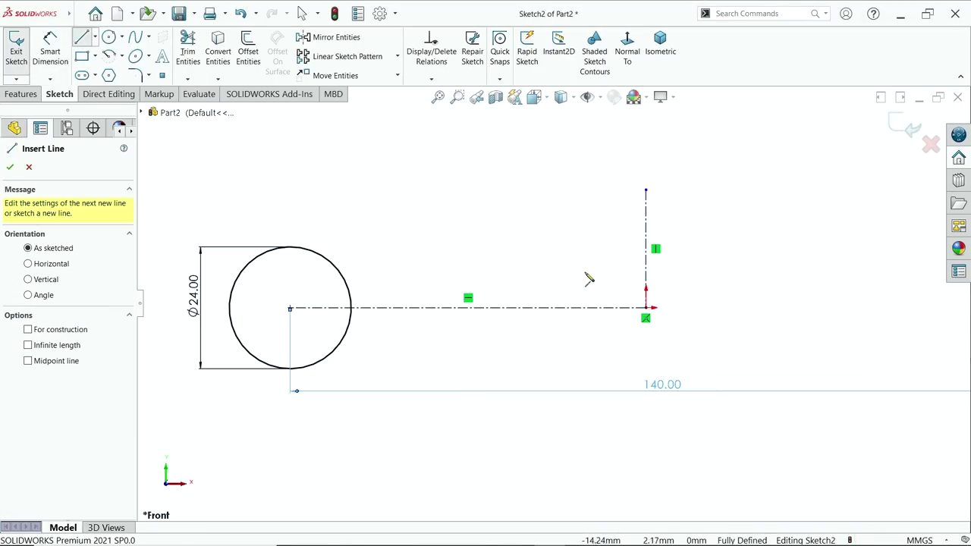
pyautogui.click(600, 239)
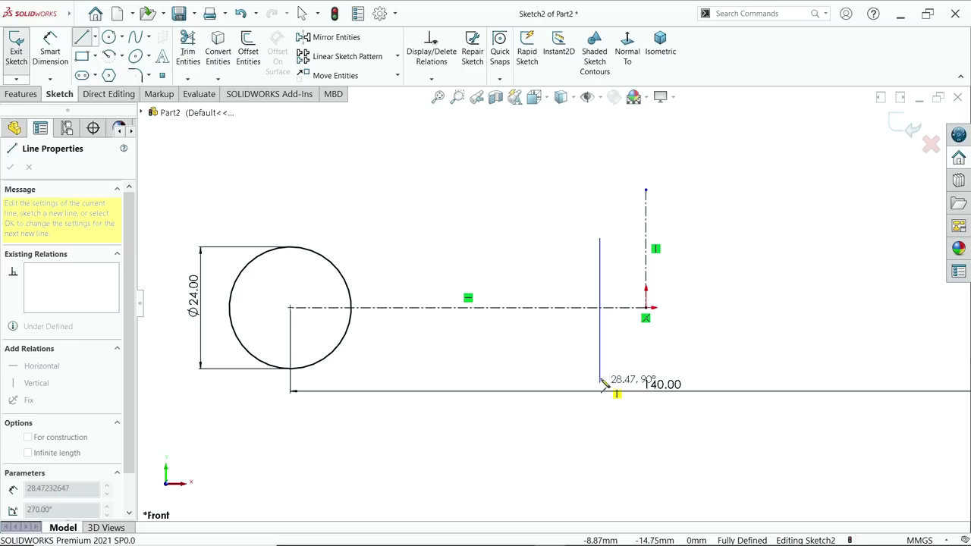
pyautogui.click(599, 372)
pyautogui.click(567, 372)
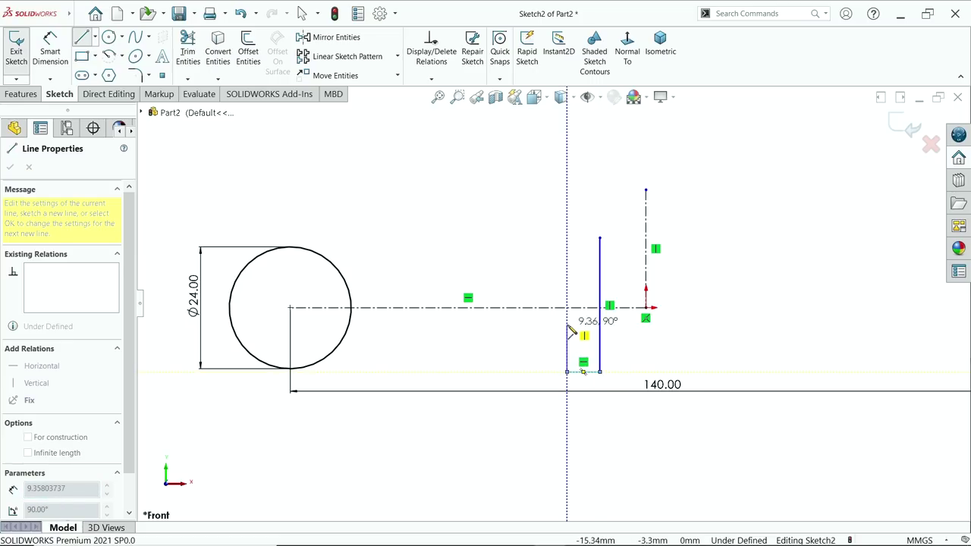
pyautogui.scroll(-5, 569, 329)
pyautogui.click(560, 316)
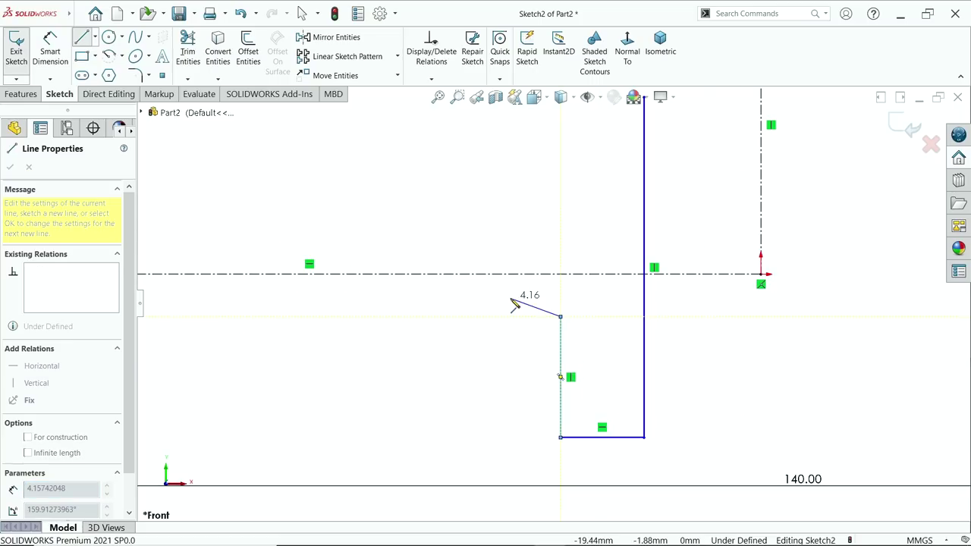
pyautogui.moveTo(562, 317)
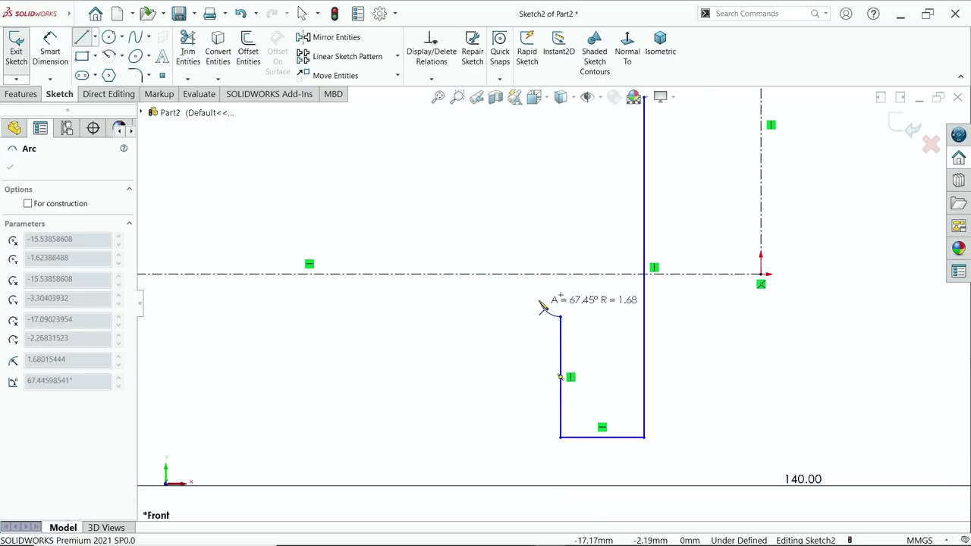
pyautogui.click(569, 209)
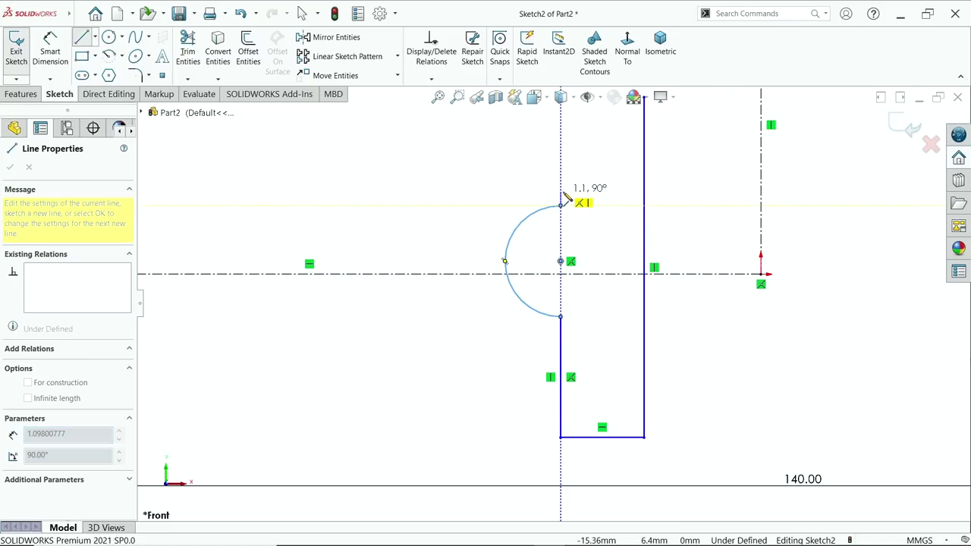
pyautogui.scroll(1, 570, 193)
pyautogui.click(559, 132)
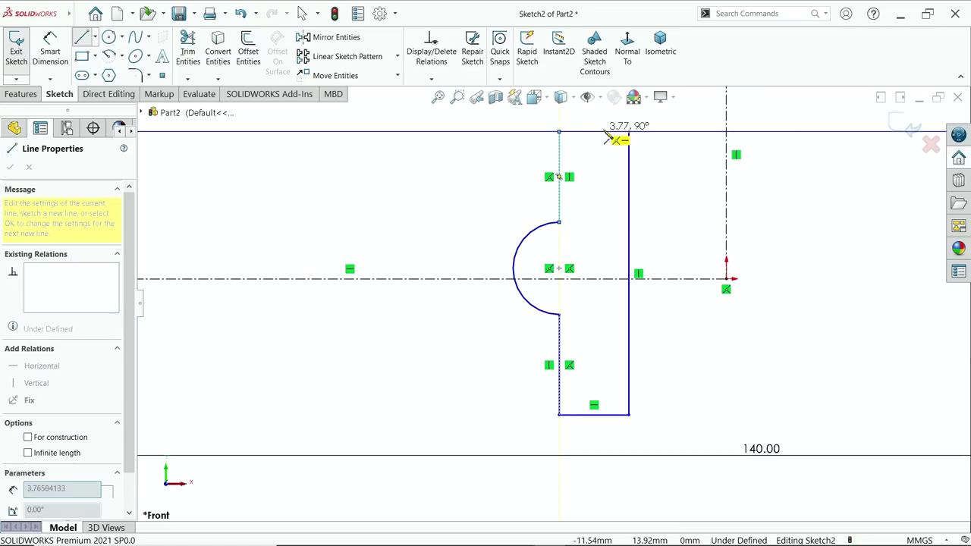
pyautogui.click(628, 132)
# - Make the arc's centre coincident with the horizontal centreline
pyautogui.rightClick(646, 148)
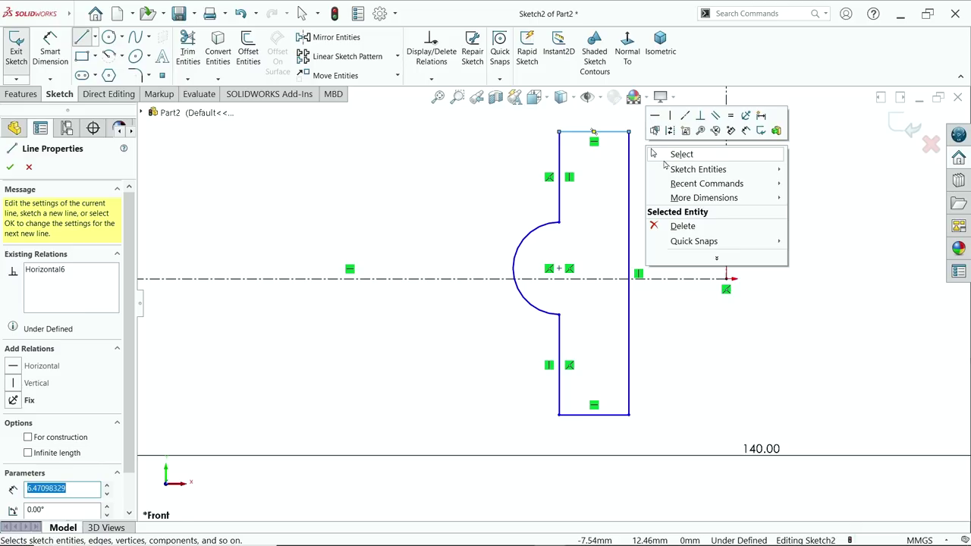
pyautogui.click(652, 188)
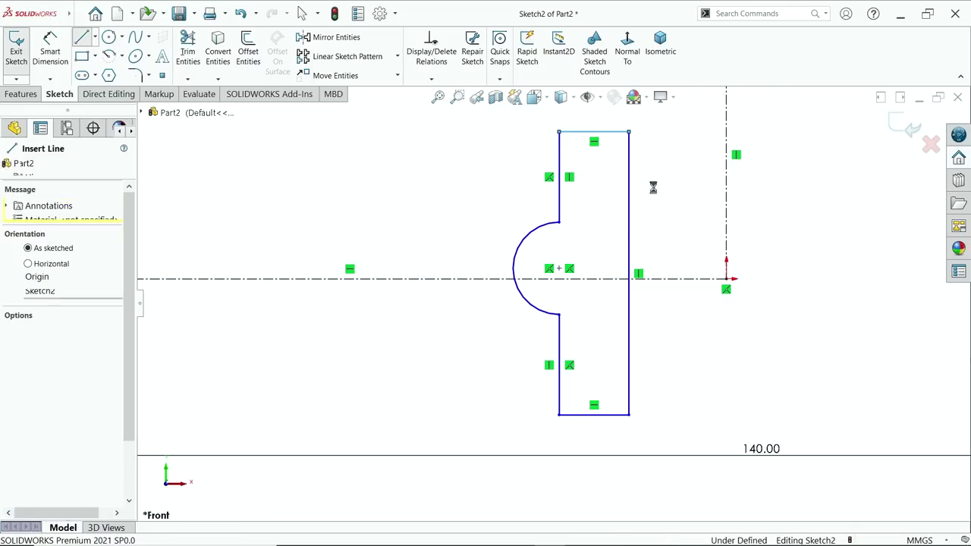
pyautogui.click(559, 269)
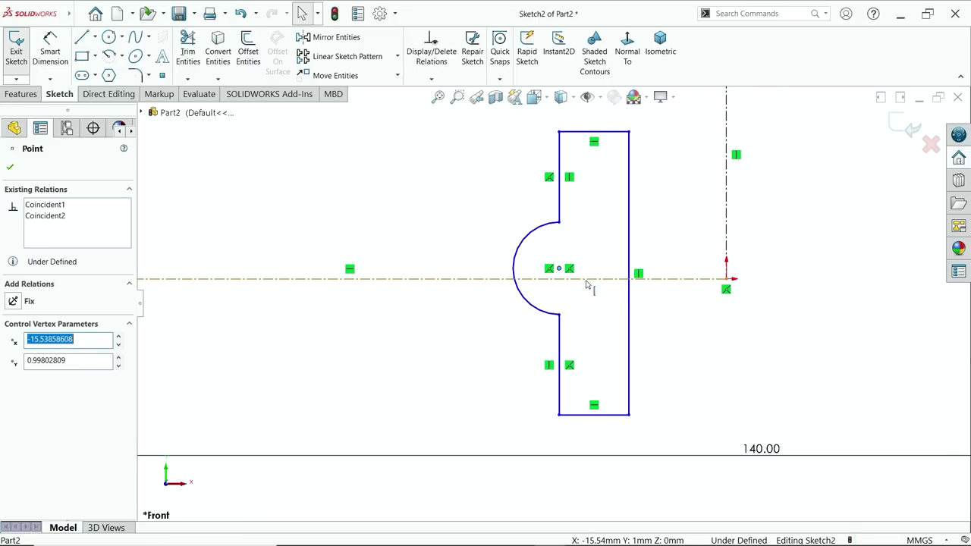
pyautogui.keyDown('ctrl'); pyautogui.click(588, 279); pyautogui.keyUp('ctrl')
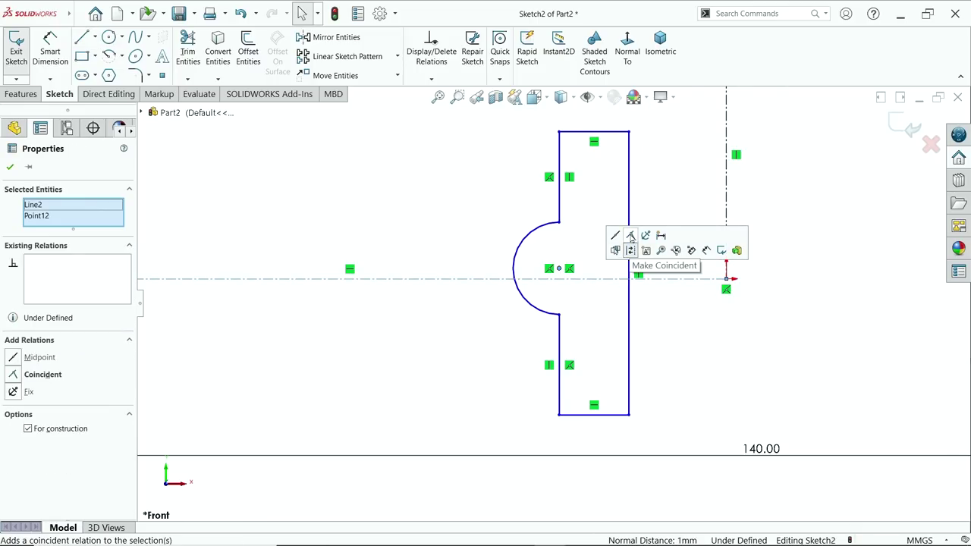
pyautogui.click(630, 235)
# - Dimension the right edge 26 mm tall and 12 mm from the vertical centreline
pyautogui.press('d')
pyautogui.scroll(2, 603, 265)
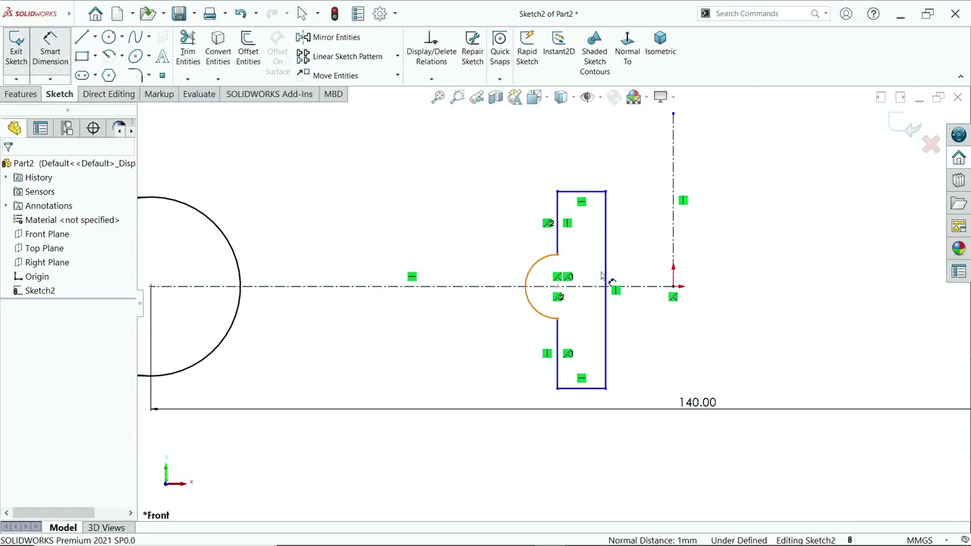
pyautogui.click(606, 262)
pyautogui.click(745, 269)
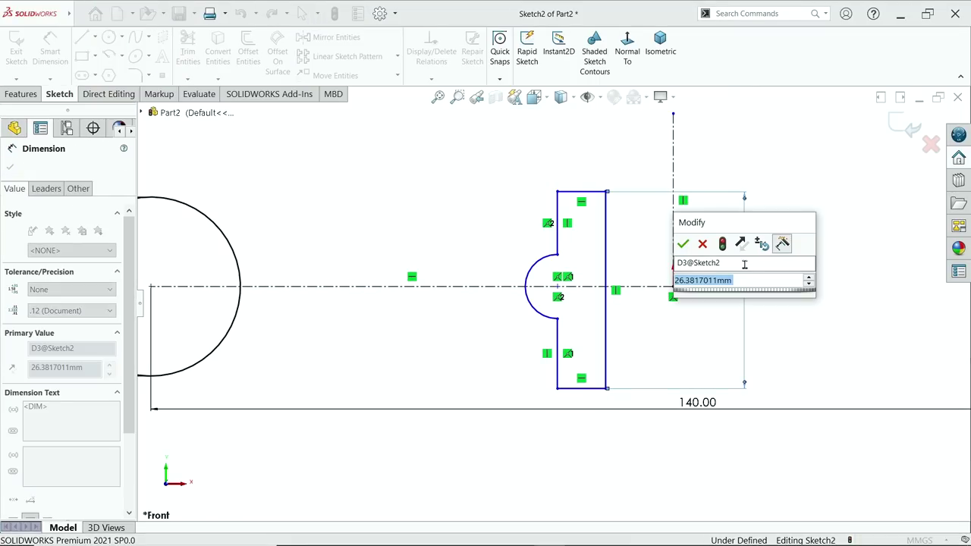
pyautogui.write('26')
pyautogui.press('Return')
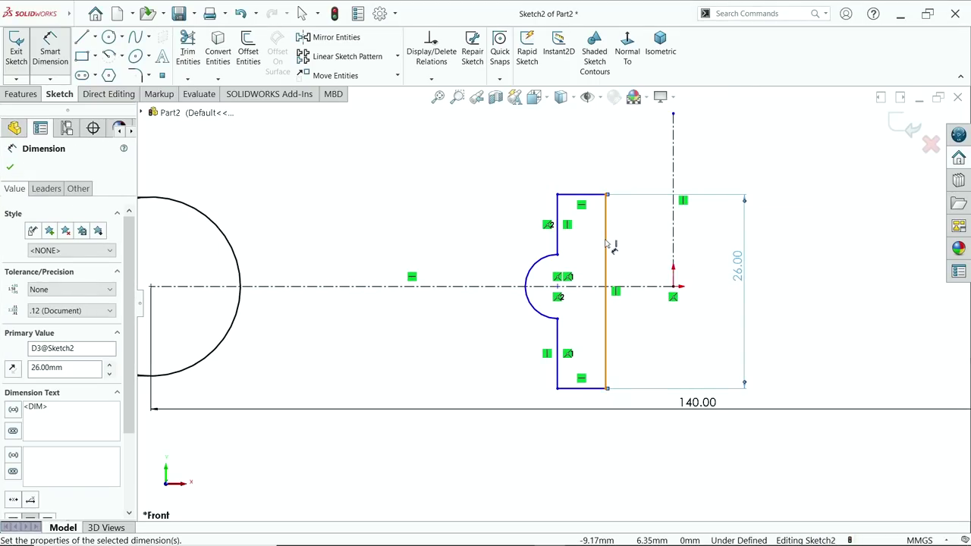
pyautogui.click(606, 245)
pyautogui.click(673, 239)
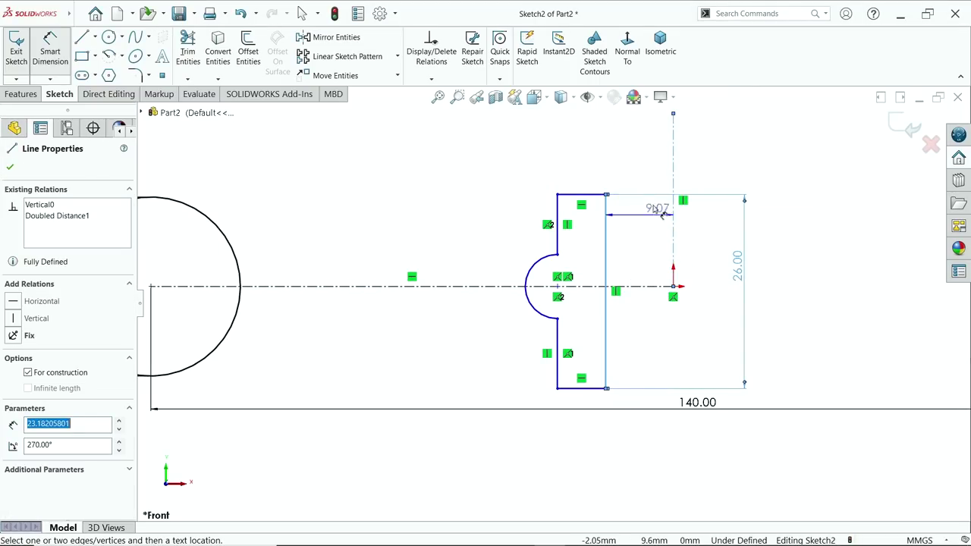
pyautogui.click(687, 172)
pyautogui.write('12')
pyautogui.press('Return')
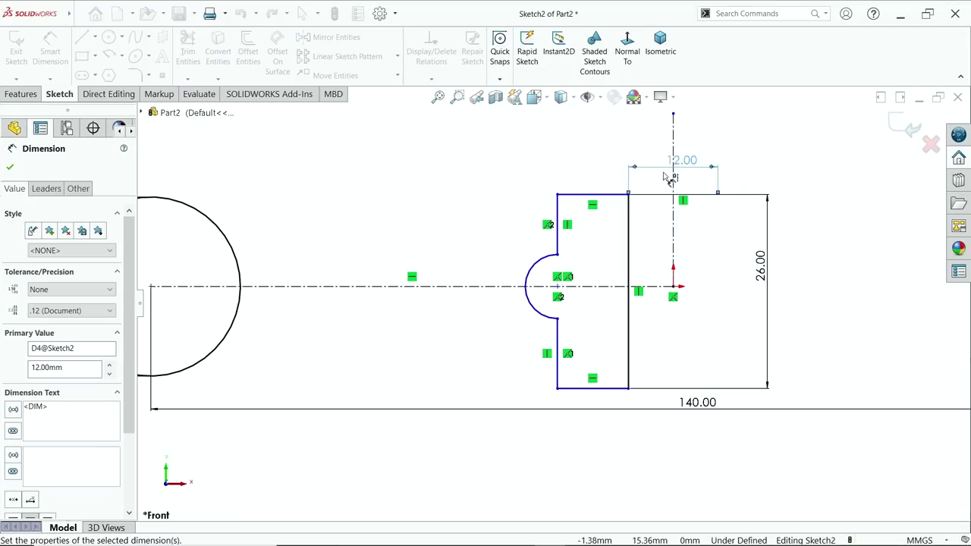
# - Dimension the profile width 26 mm and the bulge arc radius R4
pyautogui.click(556, 371)
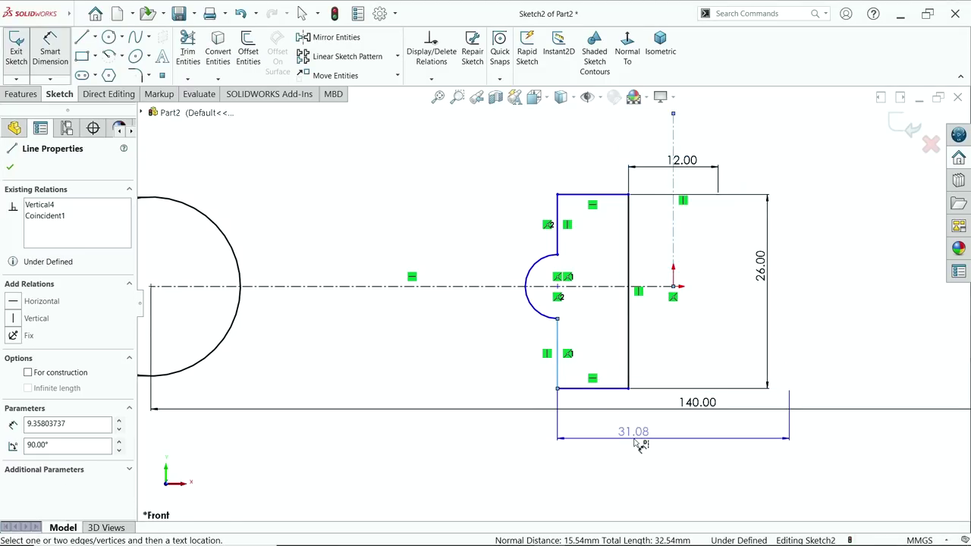
pyautogui.click(652, 449)
pyautogui.write('26')
pyautogui.press('Return')
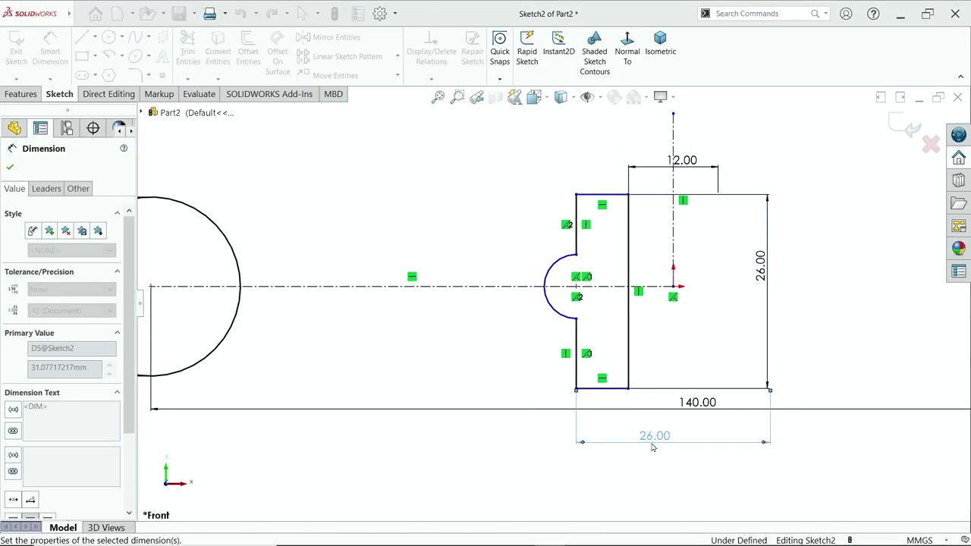
pyautogui.click(558, 317)
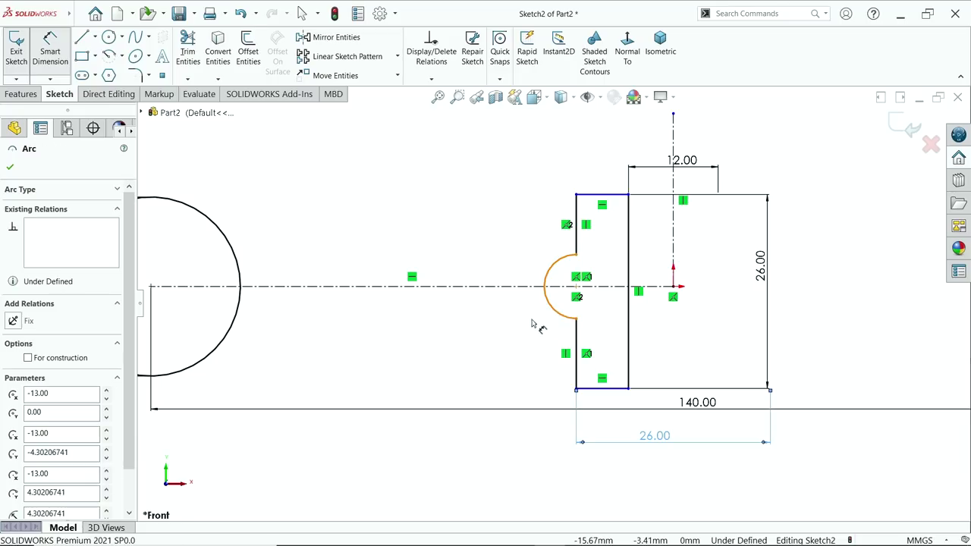
pyautogui.click(515, 324)
pyautogui.press('Return')
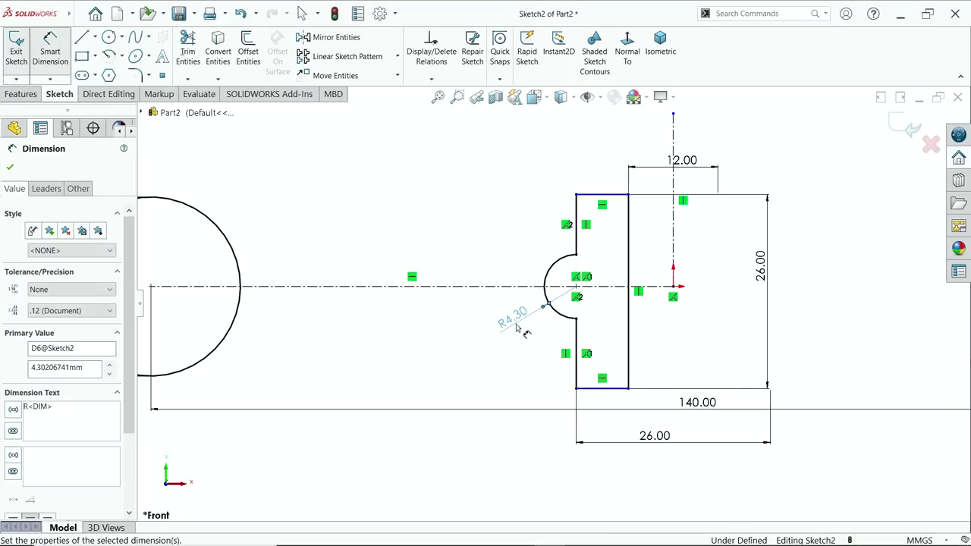
pyautogui.doubleClick(516, 320)
pyautogui.write('4')
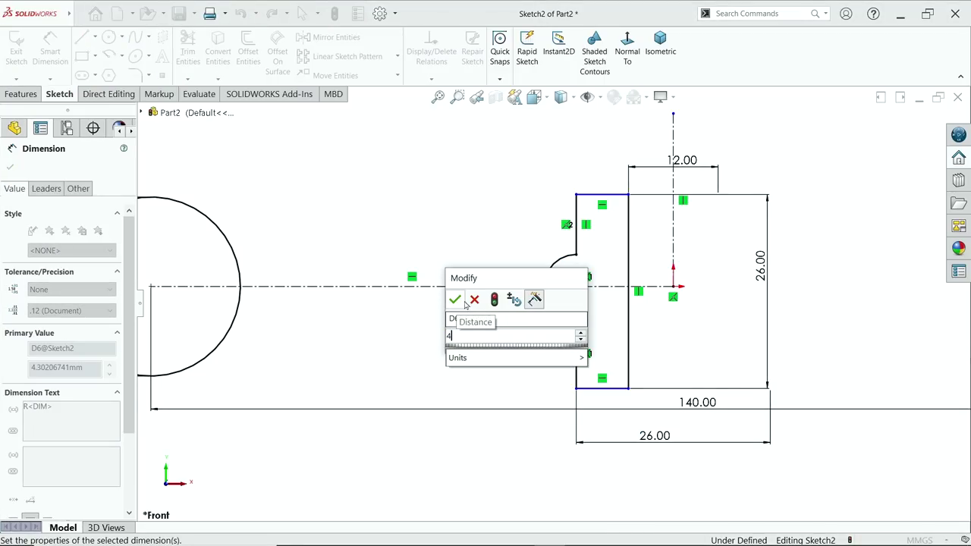
pyautogui.press('Return')
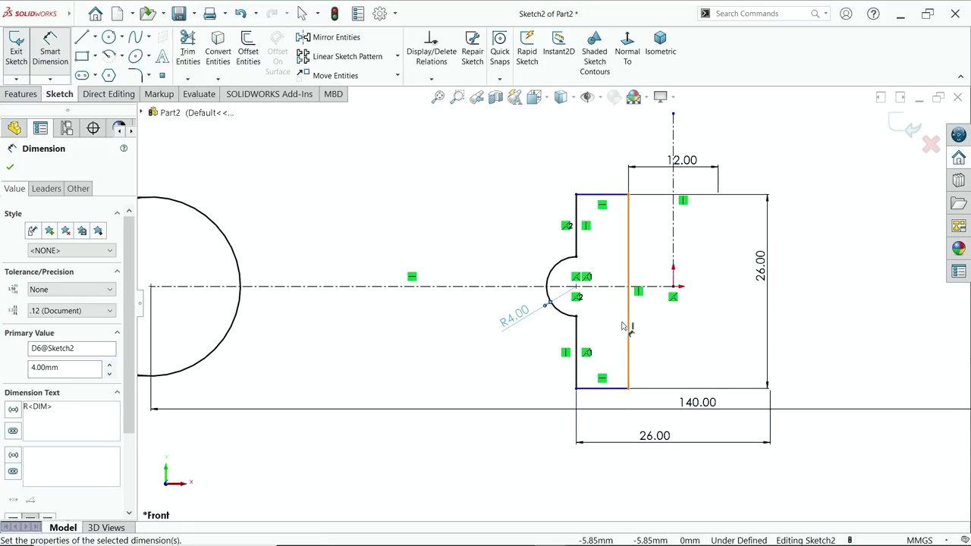
pyautogui.scroll(-2, 585, 306)
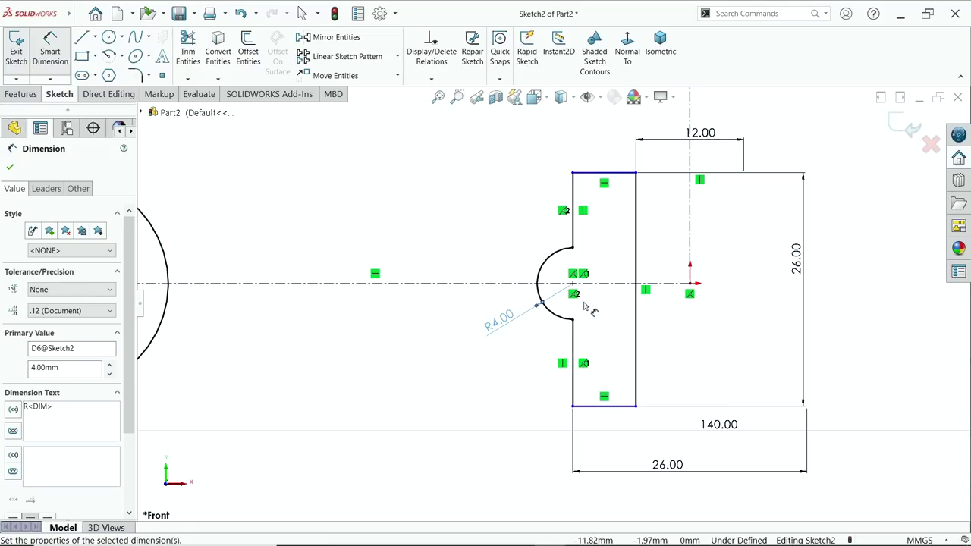
pyautogui.click(10, 167)
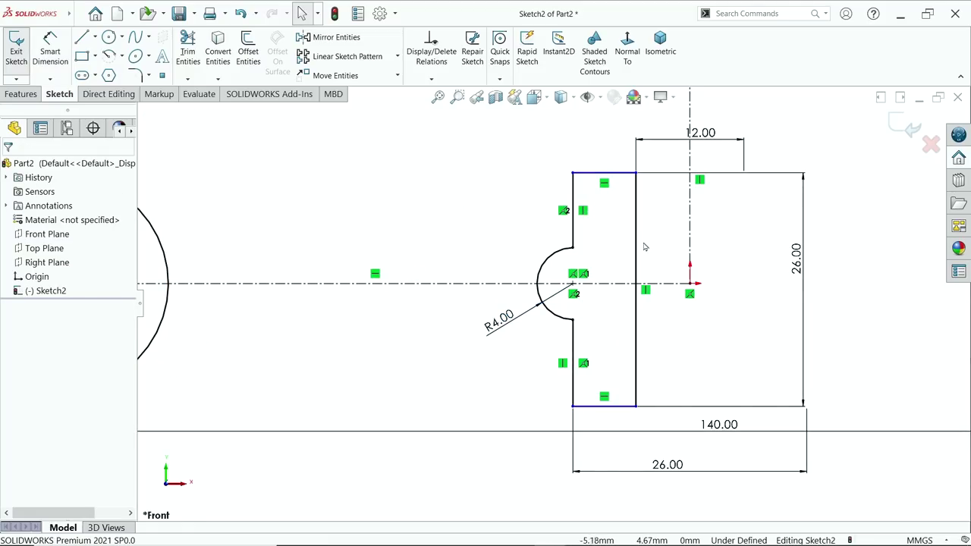
# - Make the top and bottom edges symmetric about the horizontal centreline, fully defining the sketch
pyautogui.moveTo(613, 176)
pyautogui.mouseDown()
pyautogui.moveTo(615, 157)
pyautogui.moveTo(613, 167)
pyautogui.mouseUp()
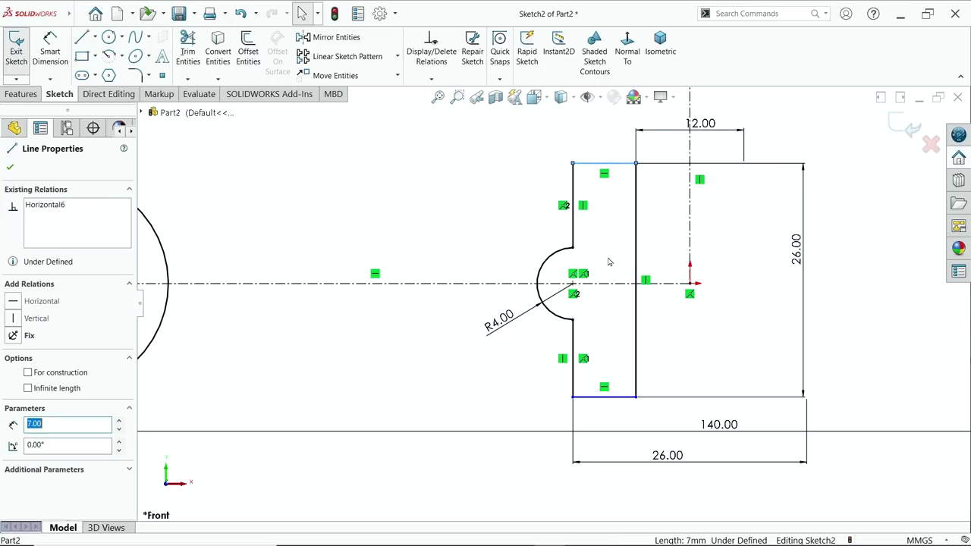
pyautogui.keyDown('ctrl'); pyautogui.click(621, 395); pyautogui.keyUp('ctrl')
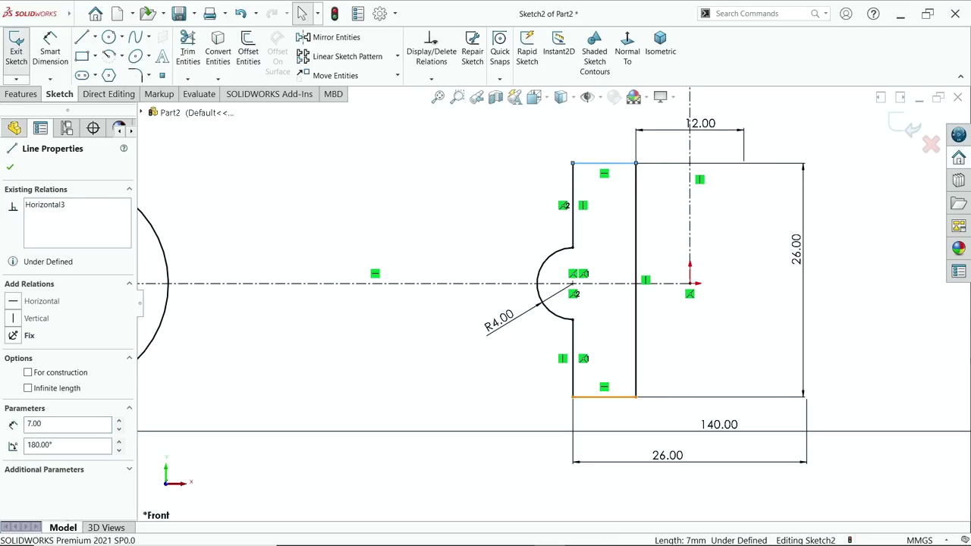
pyautogui.keyDown('ctrl'); pyautogui.click(613, 285); pyautogui.keyUp('ctrl')
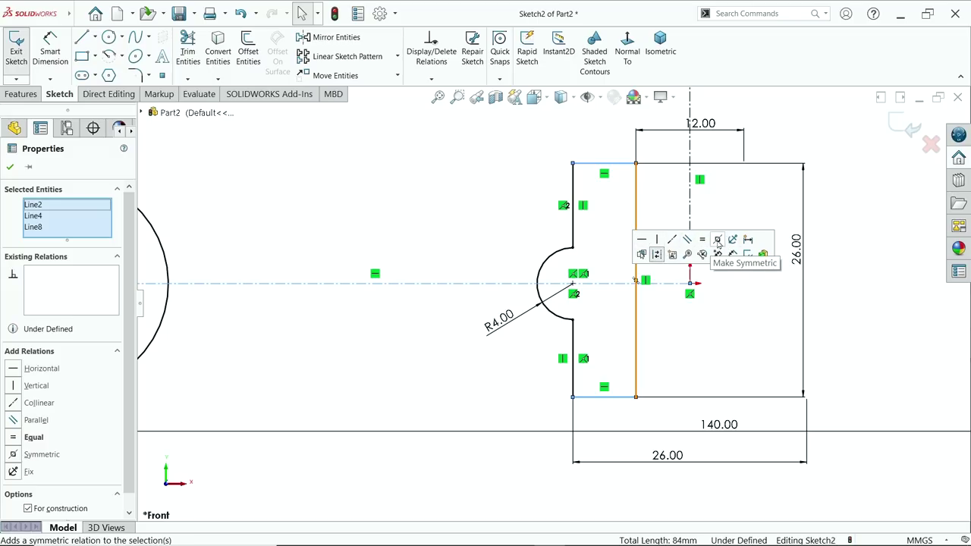
pyautogui.click(717, 242)
pyautogui.click(493, 169)
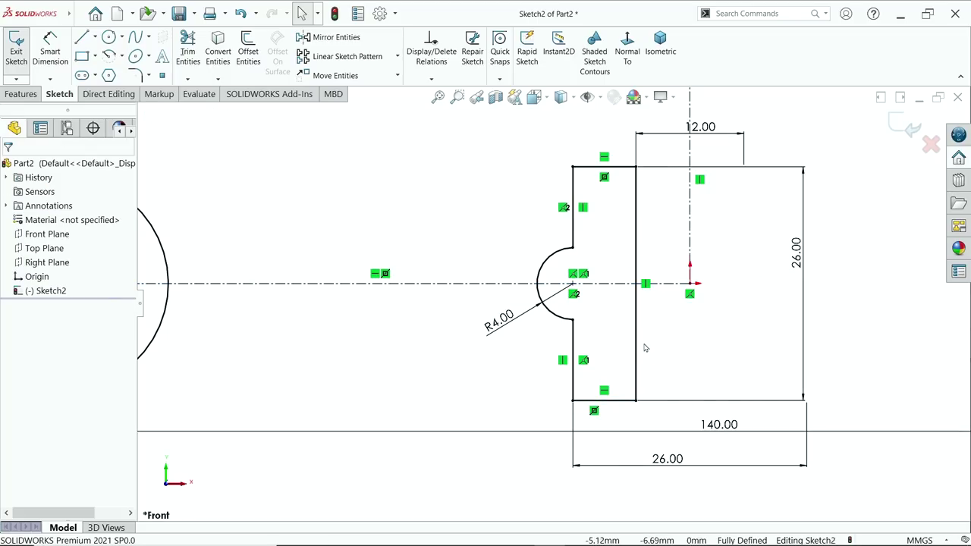
pyautogui.scroll(3, 646, 348)
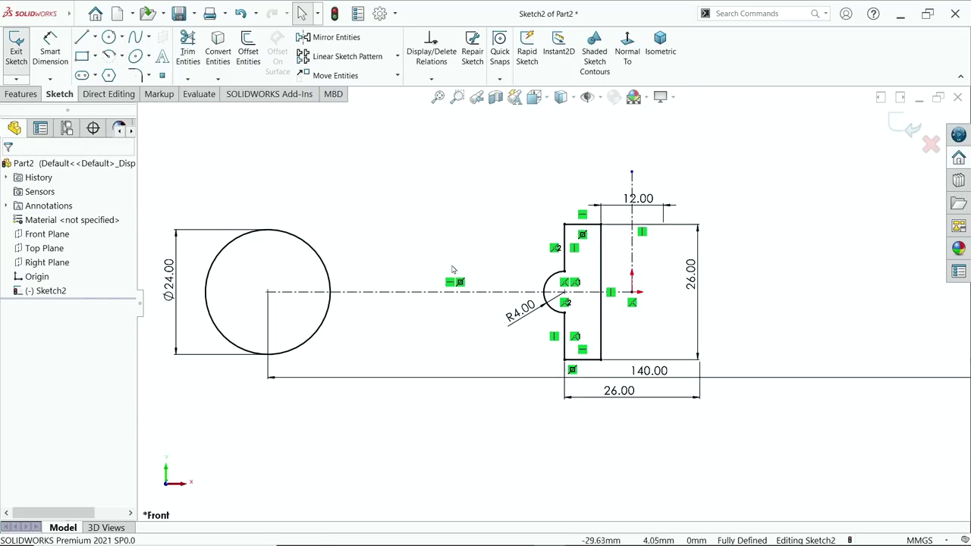
pyautogui.click(27, 96)
# - Revolve the profile Blind 360° about the vertical centreline to create Revolve1
pyautogui.click(62, 56)
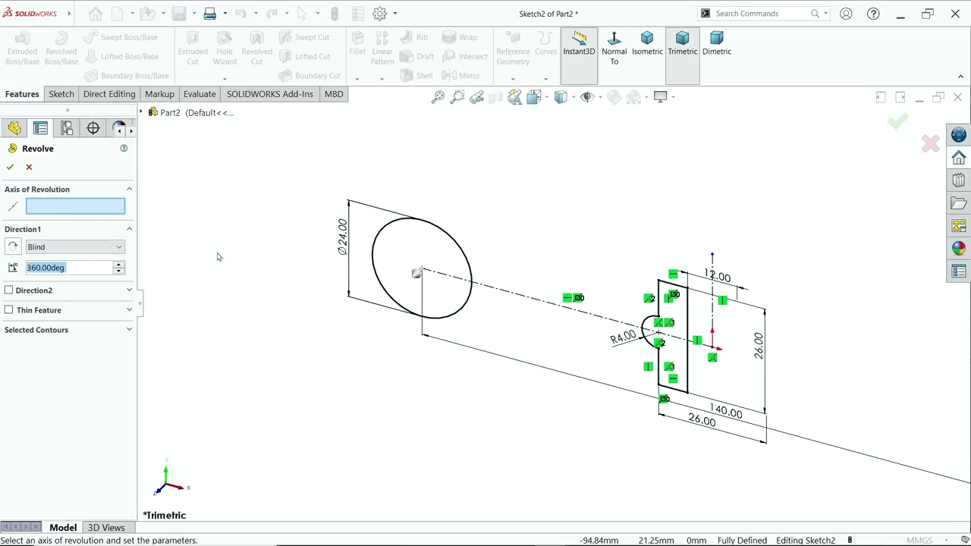
pyautogui.scroll(-3, 789, 376)
pyautogui.click(677, 294)
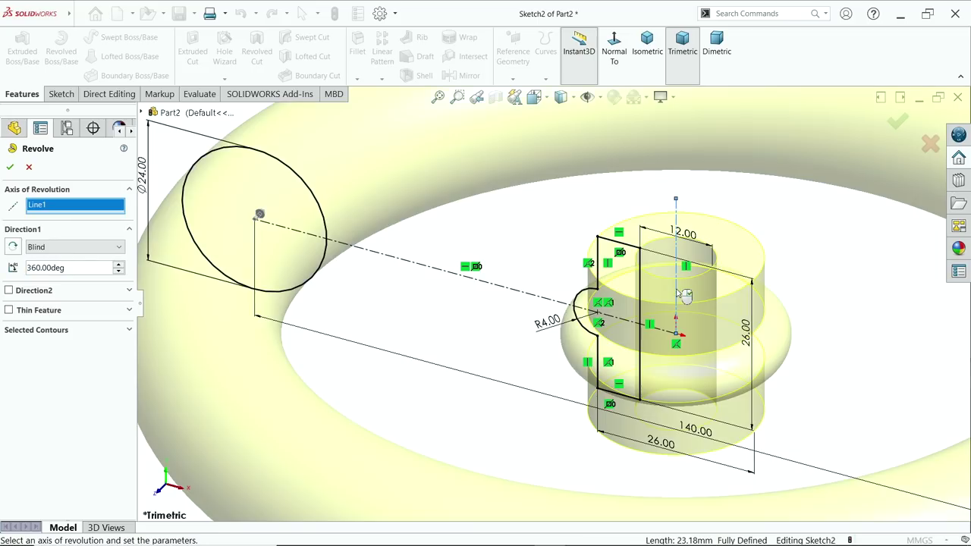
pyautogui.scroll(5, 678, 326)
pyautogui.scroll(-2, 643, 331)
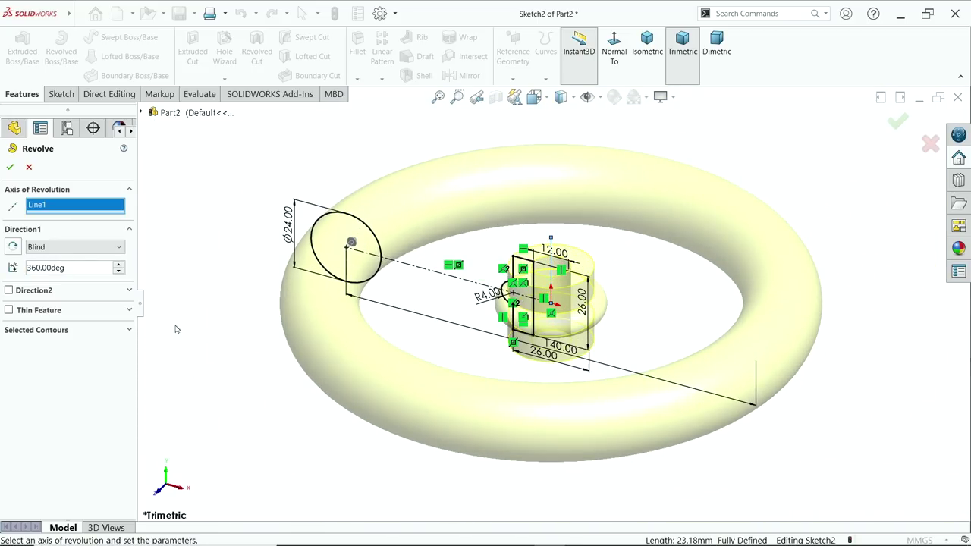
pyautogui.click(37, 253)
pyautogui.click(36, 252)
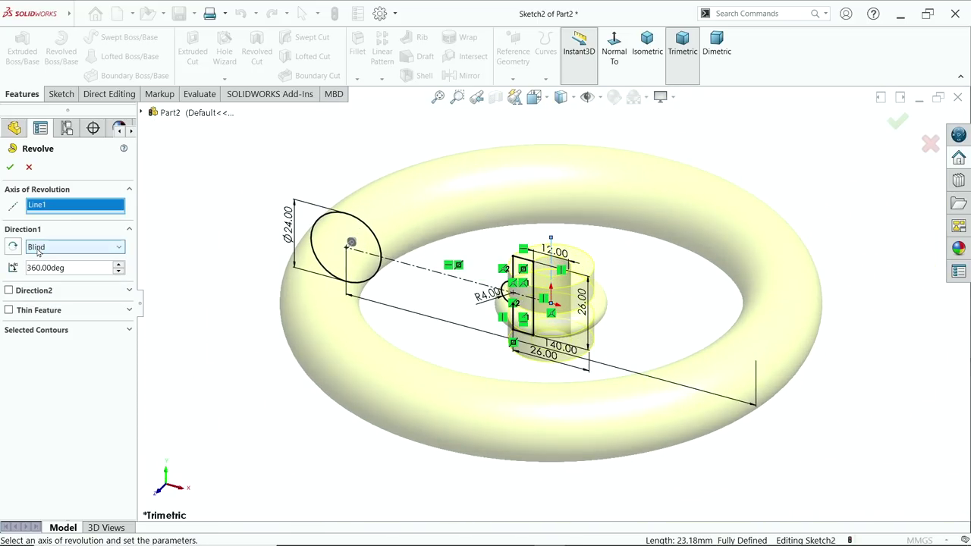
pyautogui.click(10, 167)
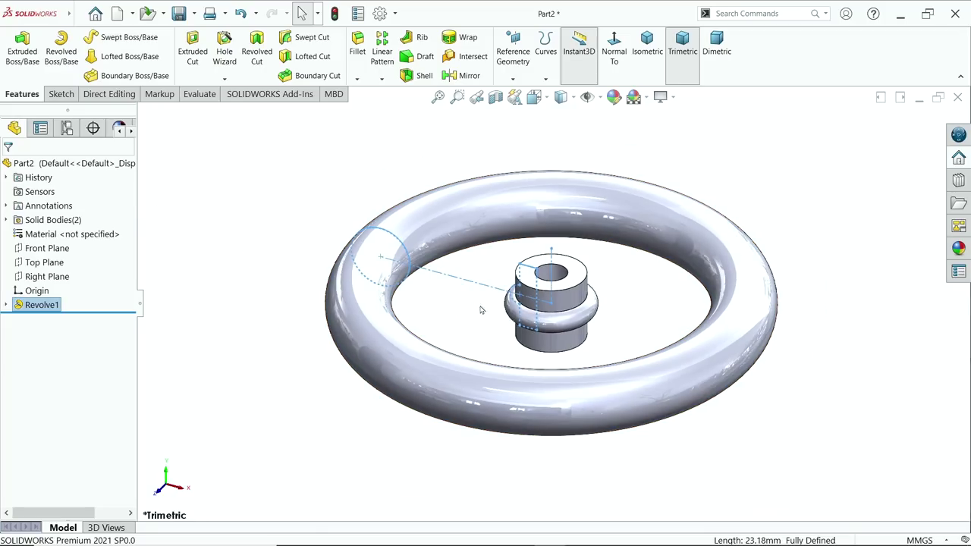
pyautogui.scroll(-2, 605, 316)
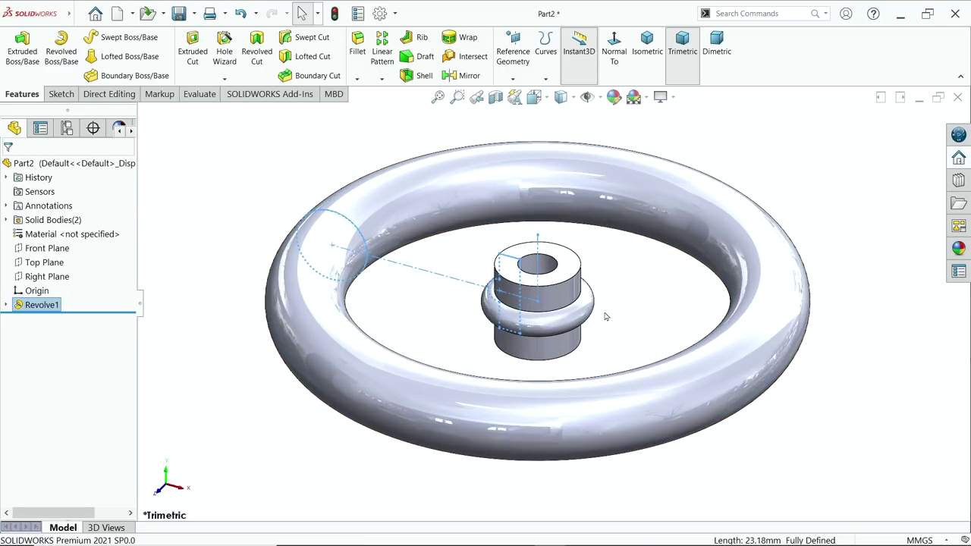
# - Sketch an ellipse centred on the origin on the Right Plane
pyautogui.click(43, 279)
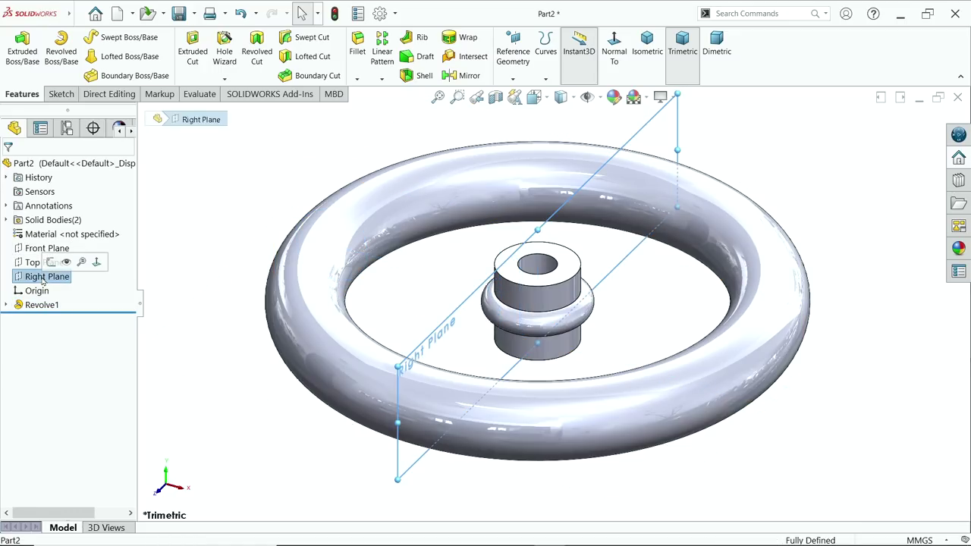
pyautogui.click(52, 261)
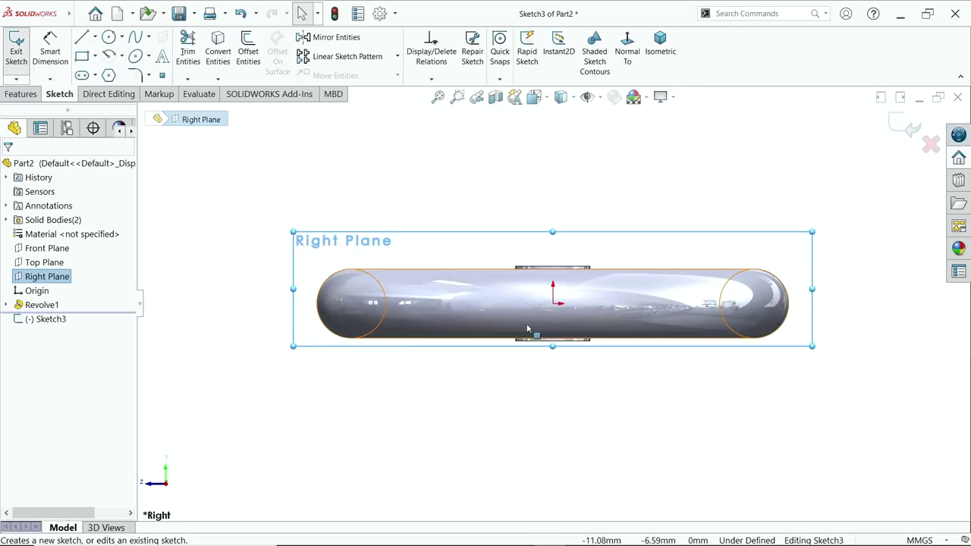
pyautogui.click(149, 57)
pyautogui.click(151, 74)
pyautogui.scroll(-4, 546, 323)
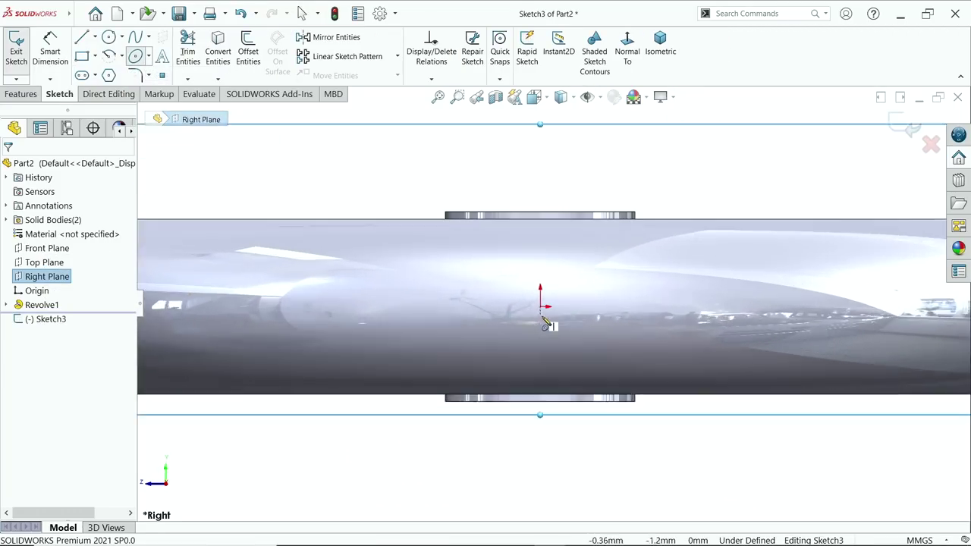
pyautogui.click(541, 301)
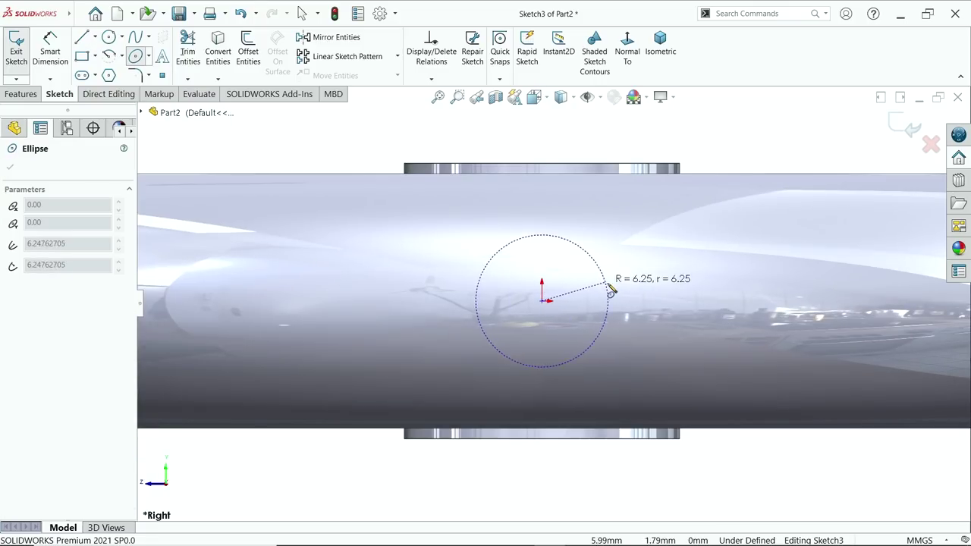
pyautogui.click(623, 301)
pyautogui.click(628, 250)
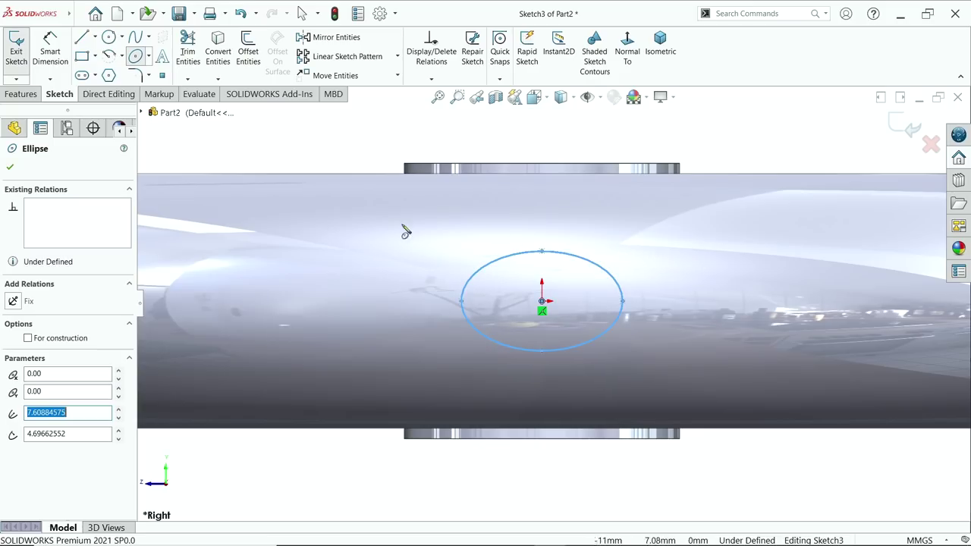
# - Dimension the ellipse 8 mm tall and 12 mm wide
pyautogui.click(47, 50)
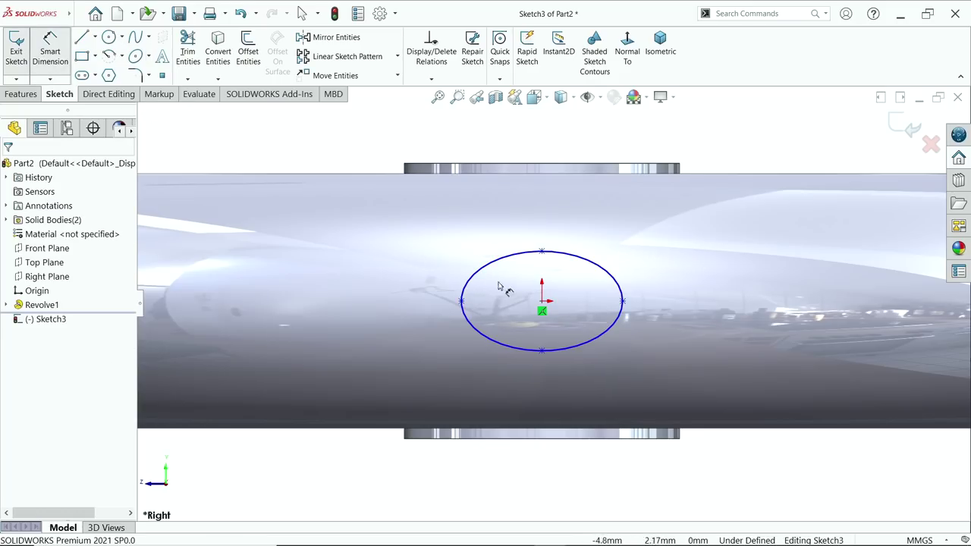
pyautogui.click(542, 251)
pyautogui.click(542, 352)
pyautogui.click(424, 303)
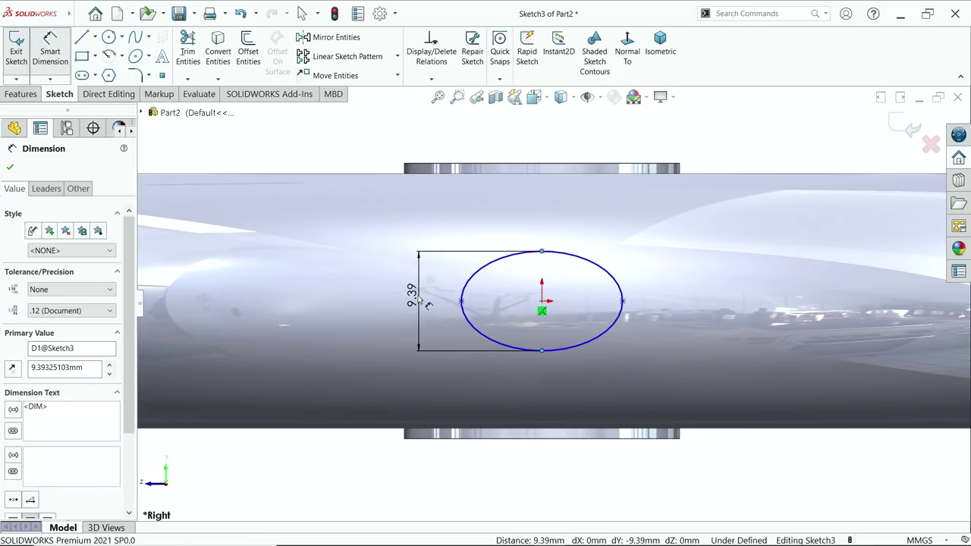
pyautogui.write('8')
pyautogui.press('Return')
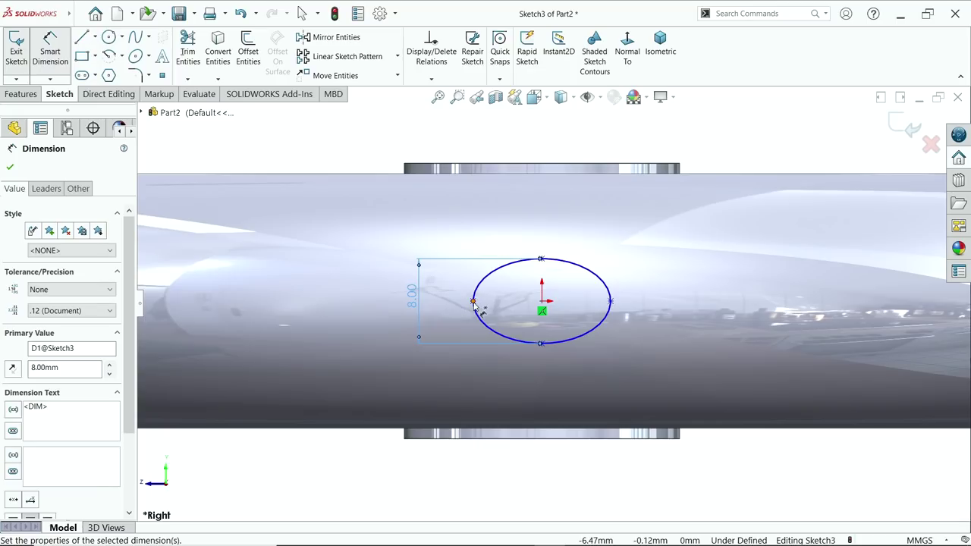
pyautogui.click(473, 302)
pyautogui.click(611, 302)
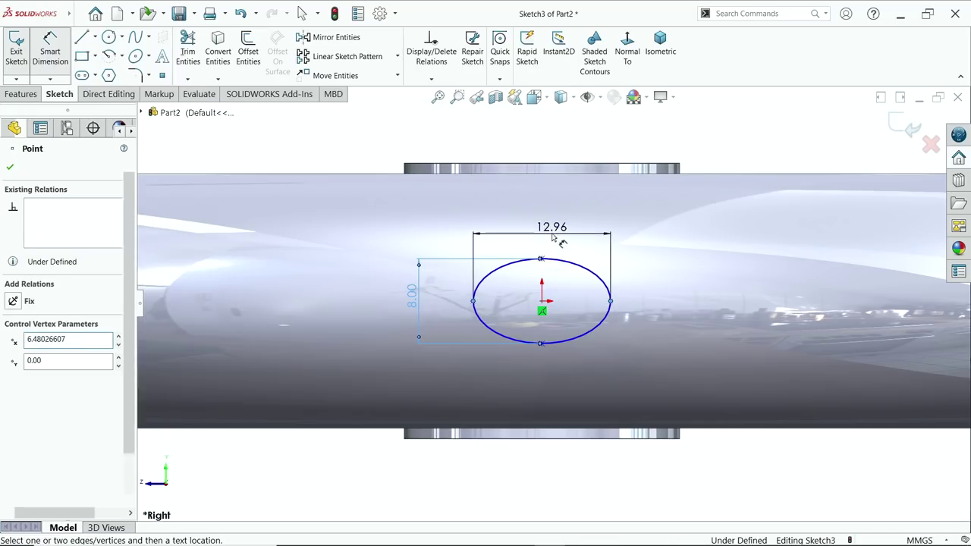
pyautogui.click(553, 233)
pyautogui.write('12')
pyautogui.press('Return')
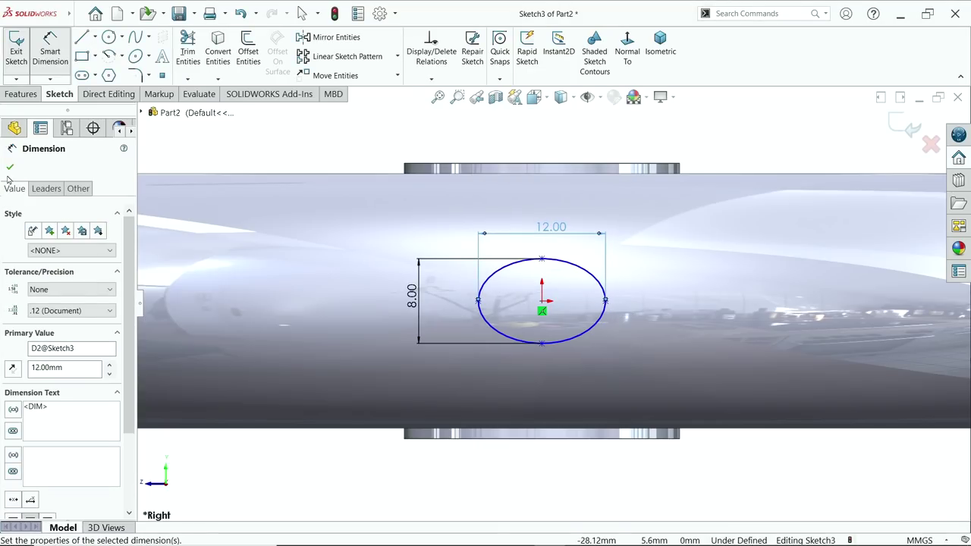
pyautogui.press('Escape')
pyautogui.scroll(-2, 547, 303)
pyautogui.scroll(-1, 547, 303)
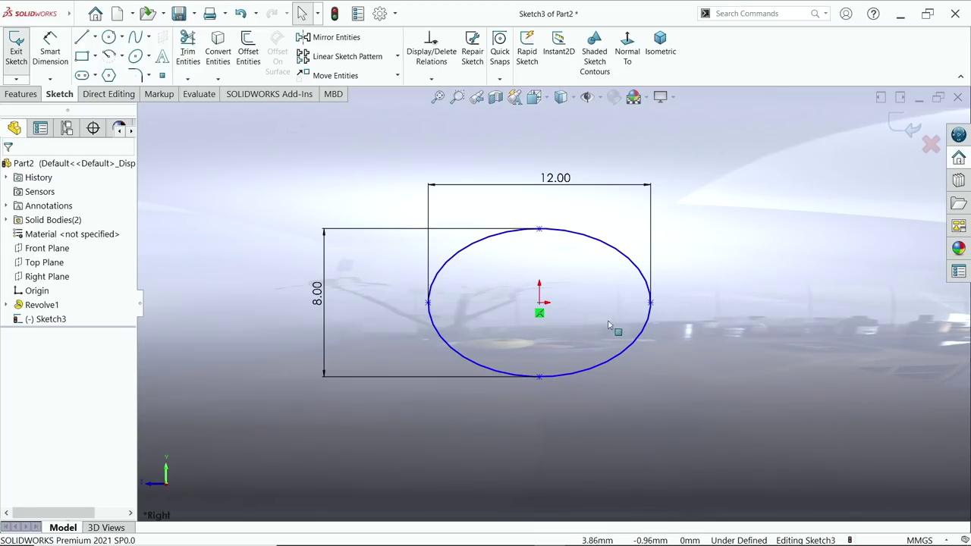
# - Add a Horizontal relation between the ellipse centre and its end vertices
pyautogui.click(539, 302)
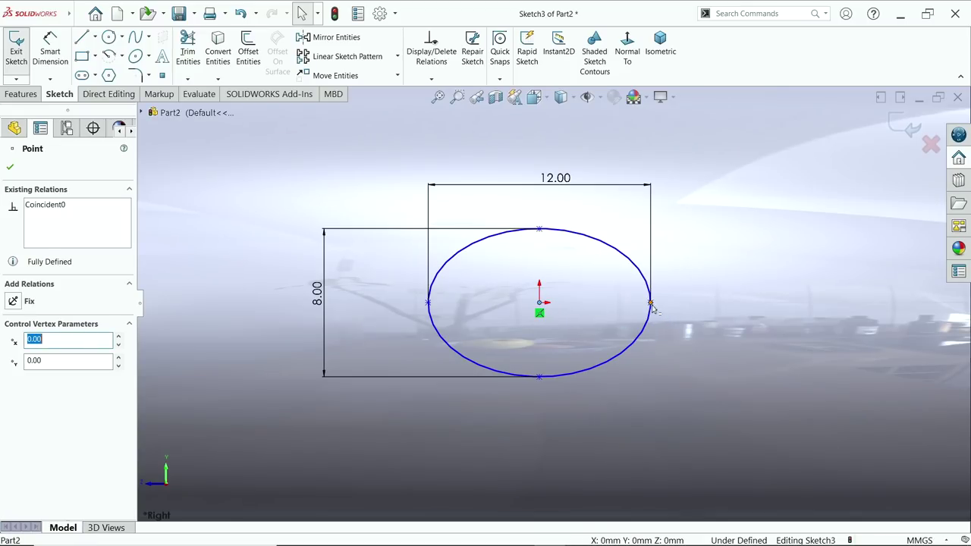
pyautogui.click(651, 302)
pyautogui.keyDown('ctrl'); pyautogui.click(429, 302); pyautogui.keyUp('ctrl')
pyautogui.keyDown('ctrl'); pyautogui.click(539, 303); pyautogui.keyUp('ctrl')
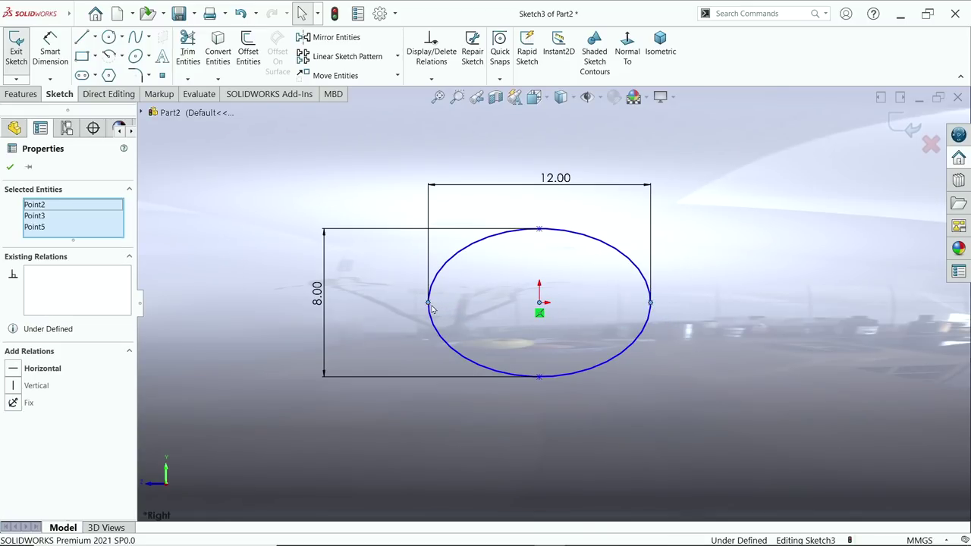
pyautogui.click(457, 258)
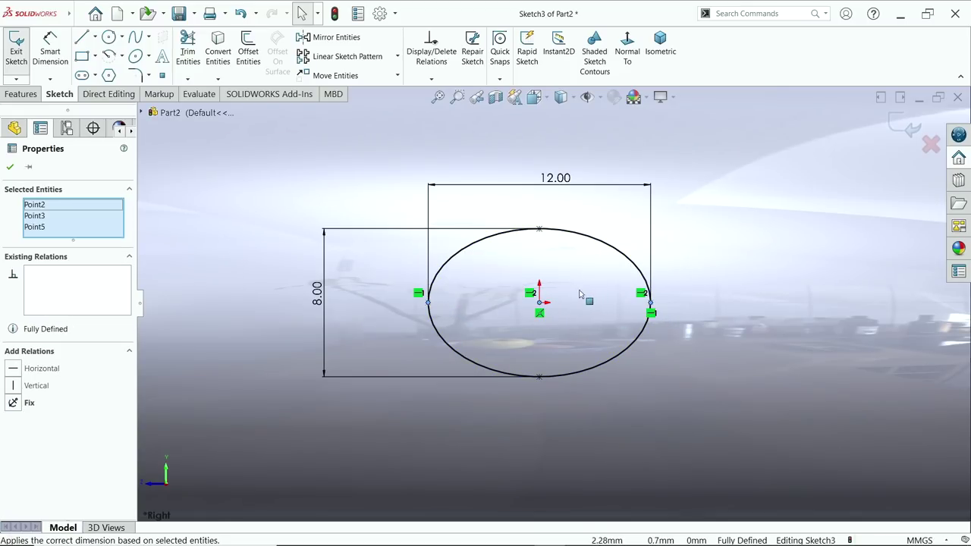
pyautogui.scroll(5, 582, 304)
# - Begin a Boss-Extrude of the ellipse sketch starting from the ring's face
pyautogui.moveTo(630, 184)
pyautogui.mouseDown(button='middle')
pyautogui.moveTo(674, 235)
pyautogui.moveTo(645, 245)
pyautogui.moveTo(650, 268)
pyautogui.mouseUp(button='middle')
pyautogui.scroll(-5, 602, 338)
pyautogui.scroll(-3, 604, 335)
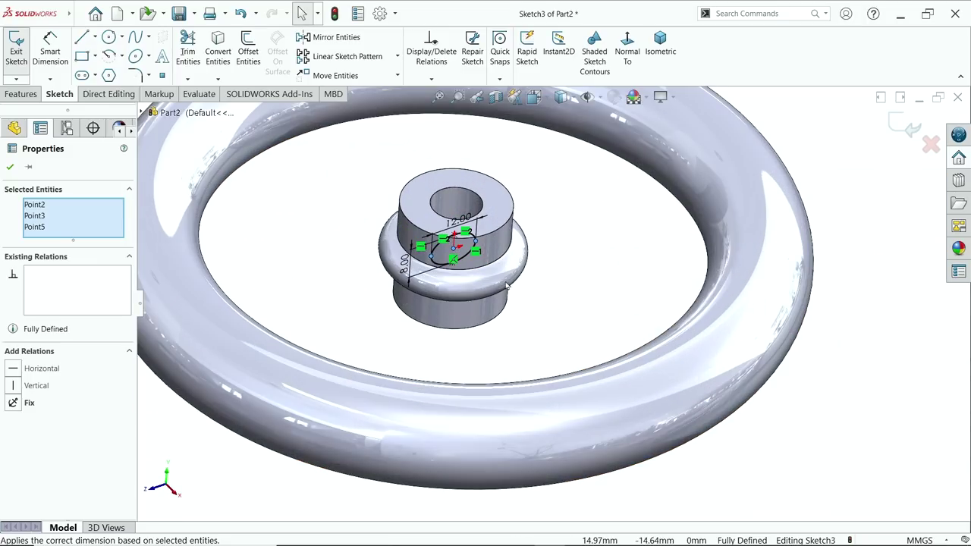
pyautogui.scroll(2, 459, 238)
pyautogui.scroll(-3, 373, 239)
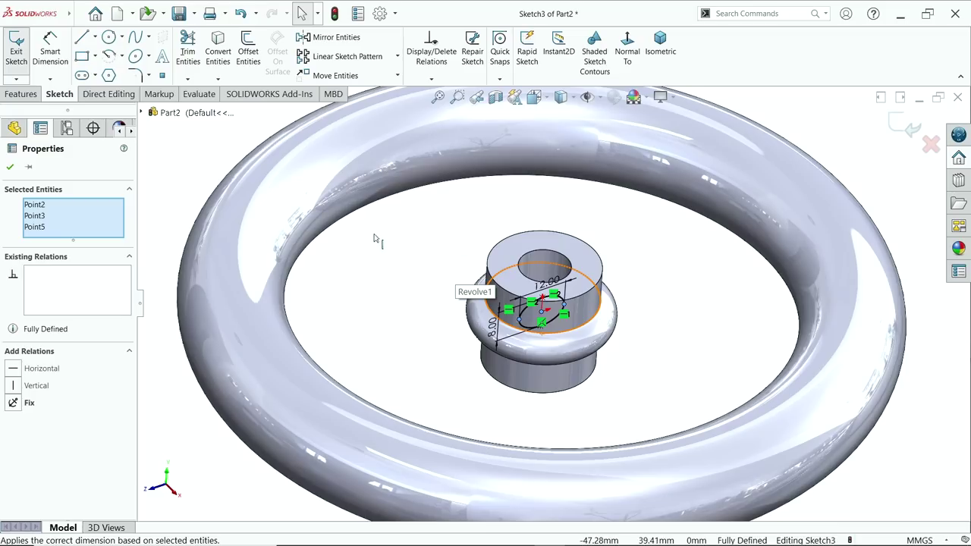
pyautogui.click(21, 94)
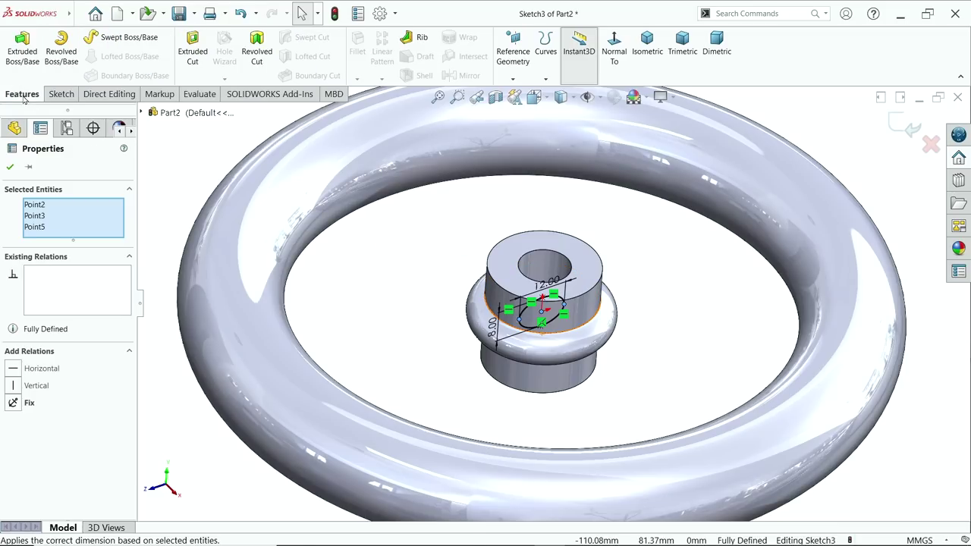
pyautogui.click(22, 50)
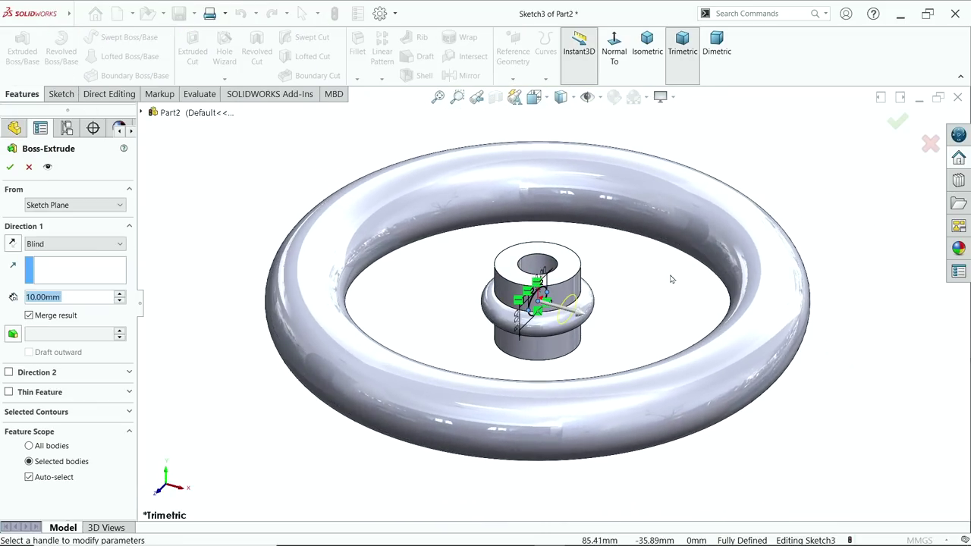
pyautogui.moveTo(671, 279); pyautogui.dragTo(650, 297, button='middle')
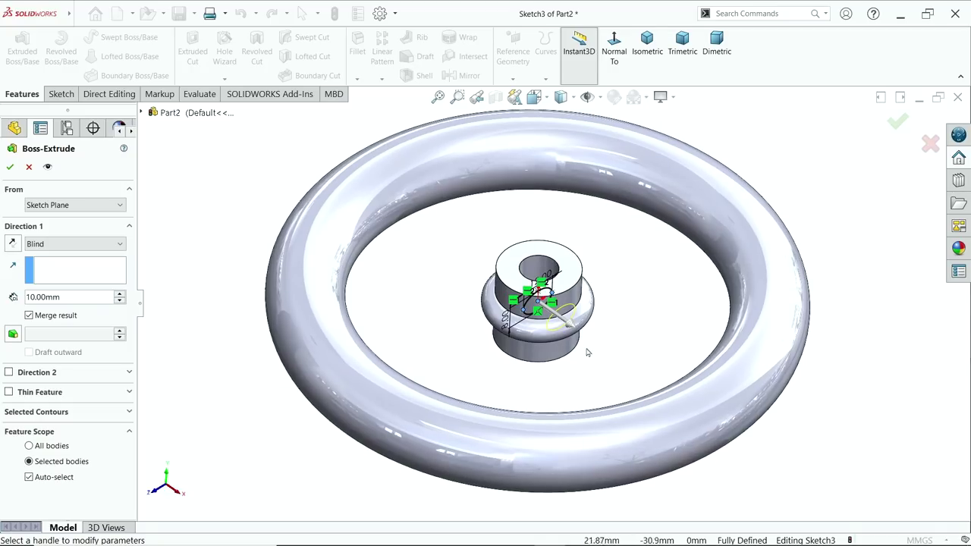
pyautogui.click(49, 206)
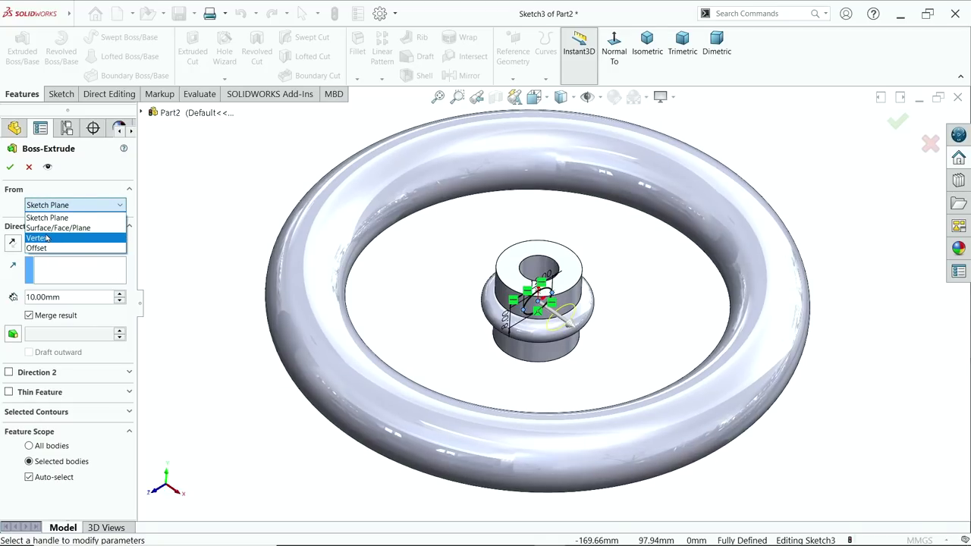
pyautogui.click(50, 229)
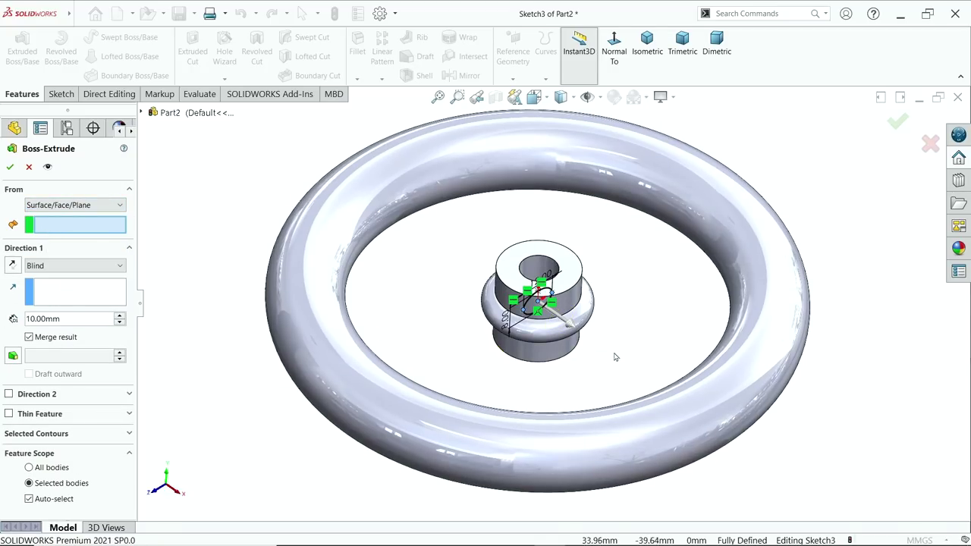
pyautogui.moveTo(615, 357); pyautogui.dragTo(721, 405, button='middle')
pyautogui.click(723, 406)
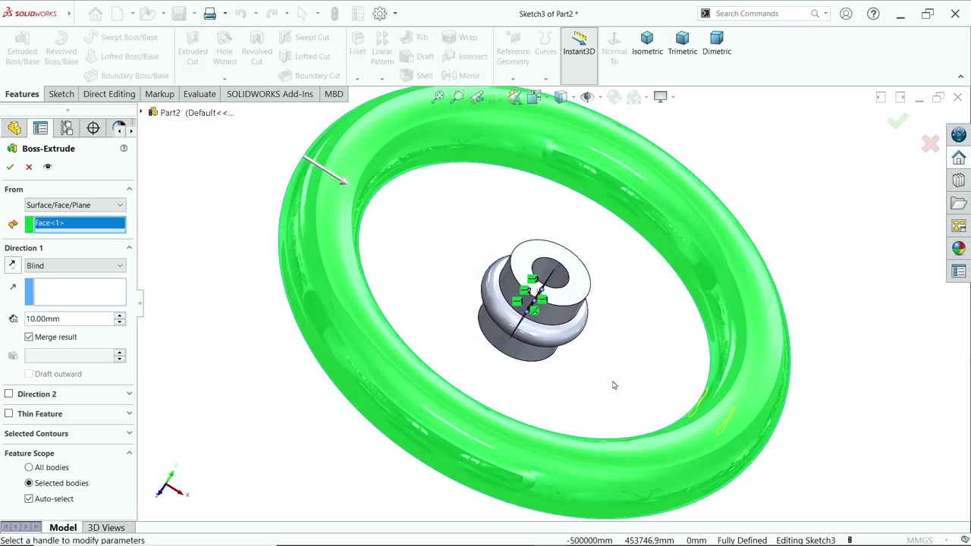
pyautogui.moveTo(614, 385); pyautogui.dragTo(678, 401, button='middle')
pyautogui.scroll(-5, 660, 360)
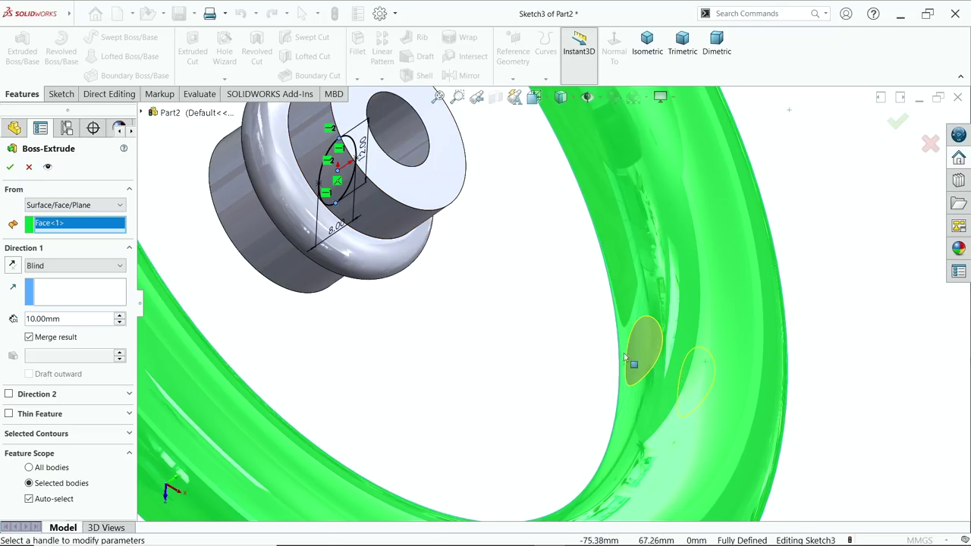
# - End the extrusion Up To Surface at the hub's outer cylindrical face and accept it
pyautogui.click(50, 267)
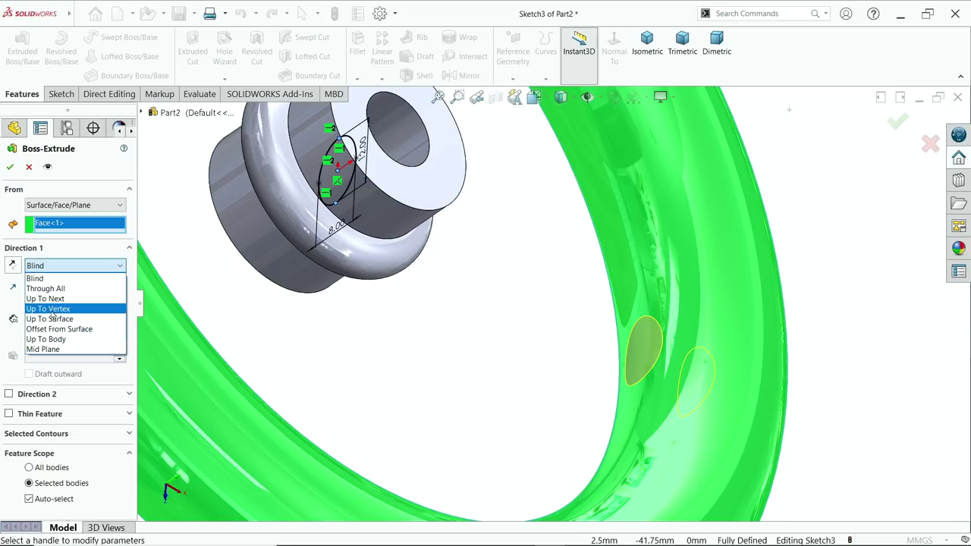
pyautogui.click(48, 318)
pyautogui.moveTo(462, 395); pyautogui.dragTo(439, 303, button='middle')
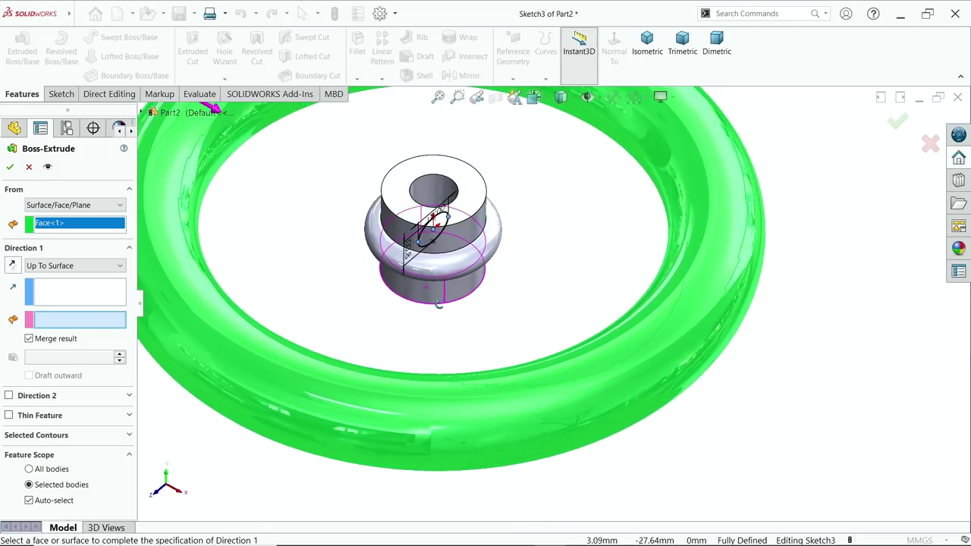
pyautogui.click(464, 241)
pyautogui.scroll(3, 594, 264)
pyautogui.moveTo(594, 263); pyautogui.dragTo(625, 348, button='middle')
pyautogui.scroll(-4, 736, 285)
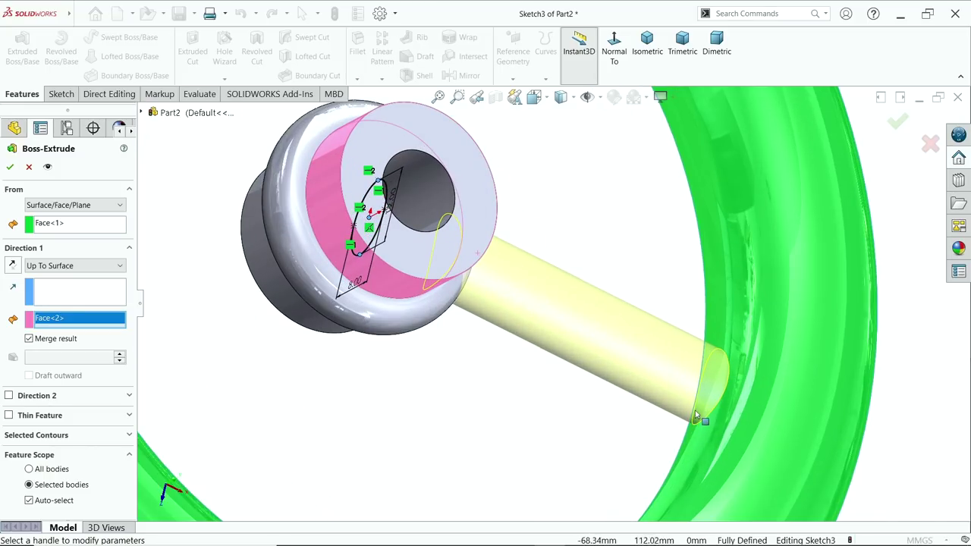
pyautogui.moveTo(501, 357); pyautogui.dragTo(454, 253, button='middle')
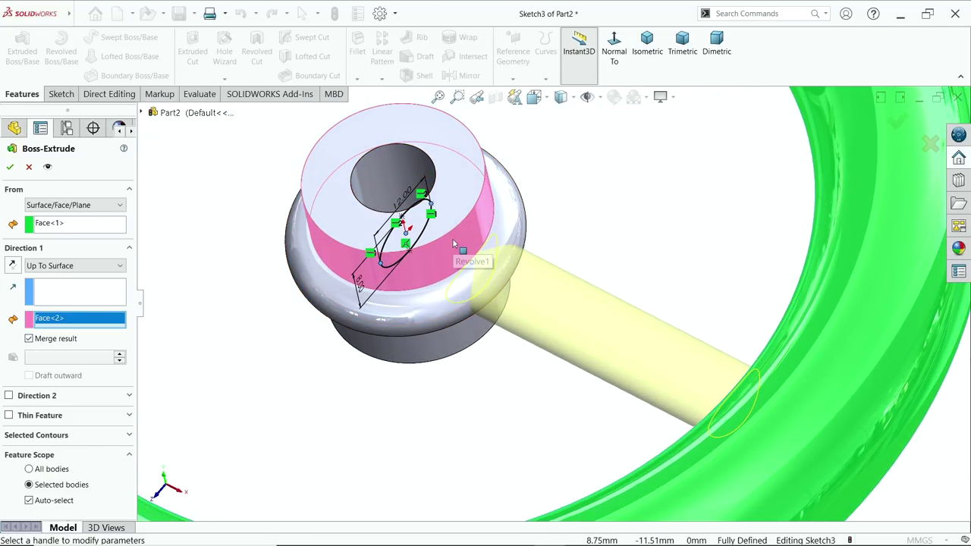
pyautogui.scroll(-3, 450, 242)
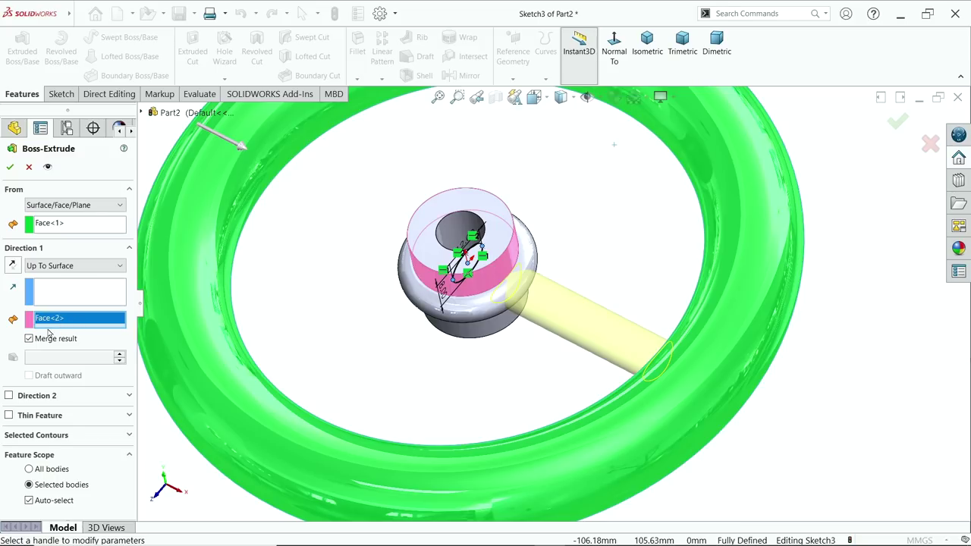
pyautogui.press('Return')
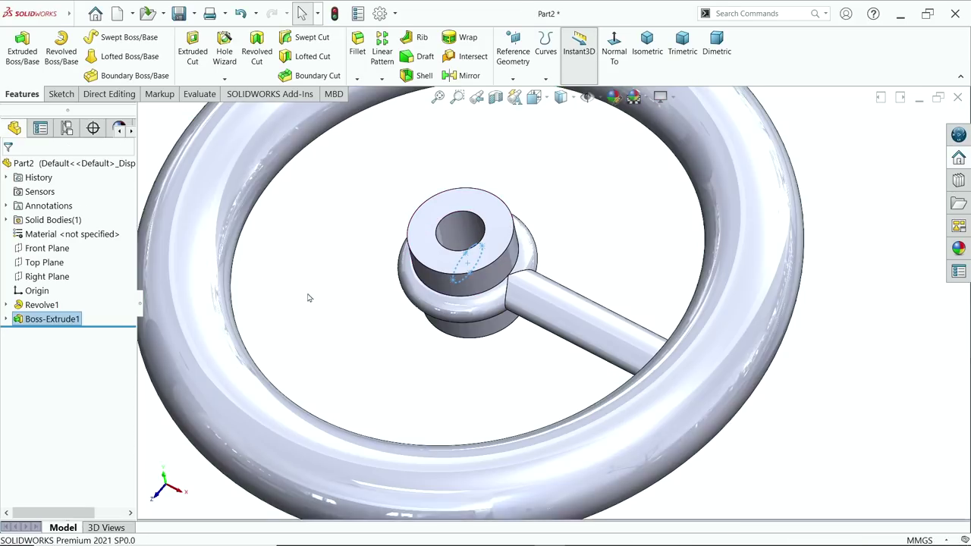
# - Circular-pattern Boss-Extrude1 about the hub hole edge: 6 instances over 360°
pyautogui.moveTo(425, 329)
pyautogui.mouseDown(button='middle')
pyautogui.moveTo(460, 406)
pyautogui.moveTo(457, 377)
pyautogui.moveTo(498, 342)
pyautogui.moveTo(433, 331)
pyautogui.moveTo(437, 338)
pyautogui.mouseUp(button='middle')
pyautogui.press('f')
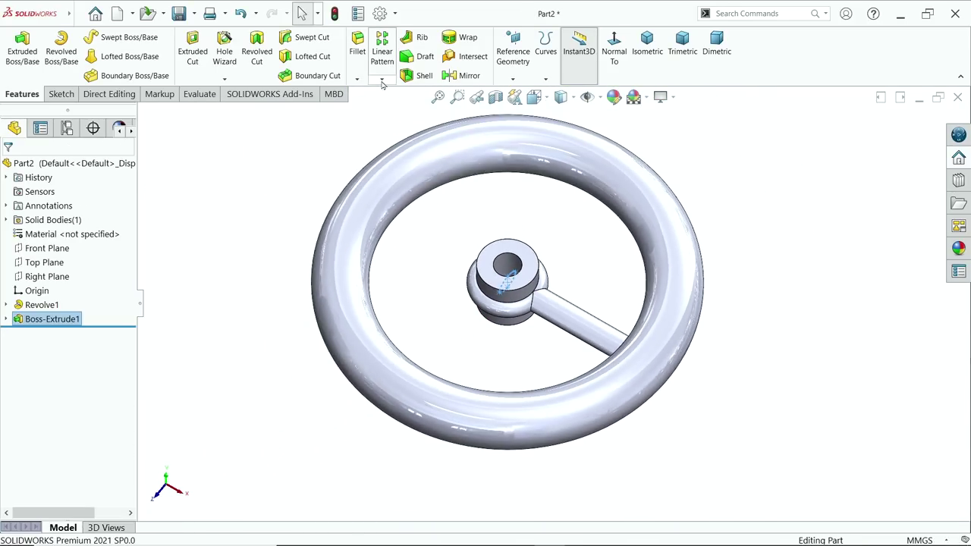
pyautogui.click(382, 81)
pyautogui.click(410, 104)
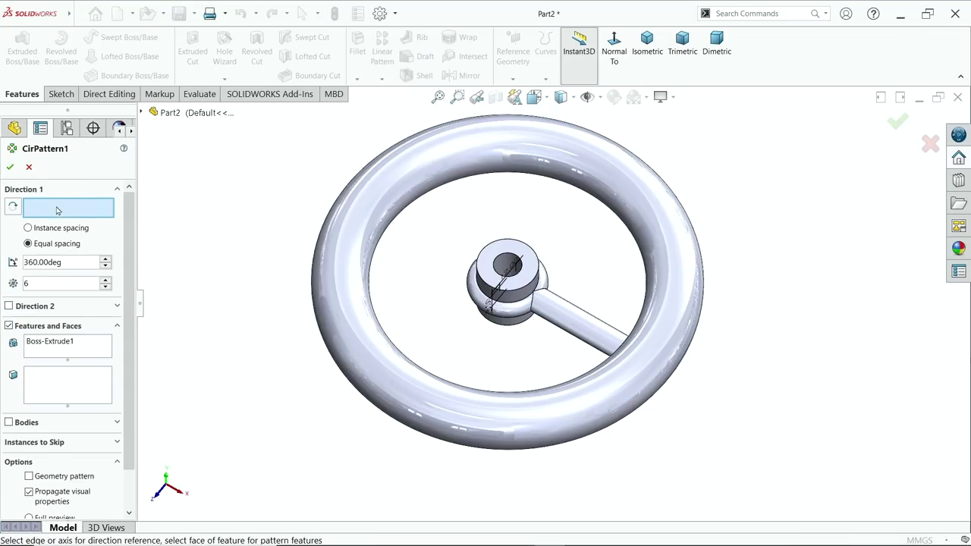
pyautogui.click(503, 260)
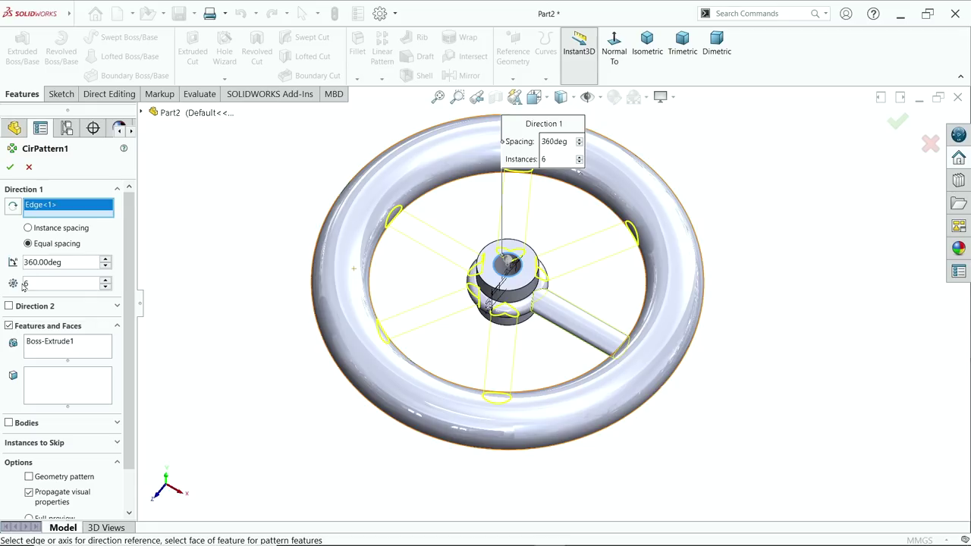
pyautogui.scroll(-3, 561, 284)
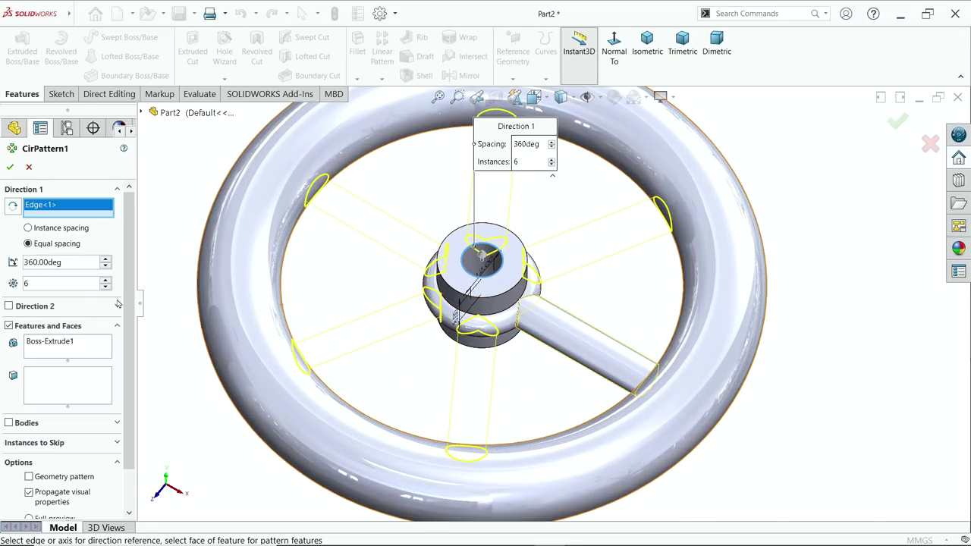
pyautogui.click(44, 346)
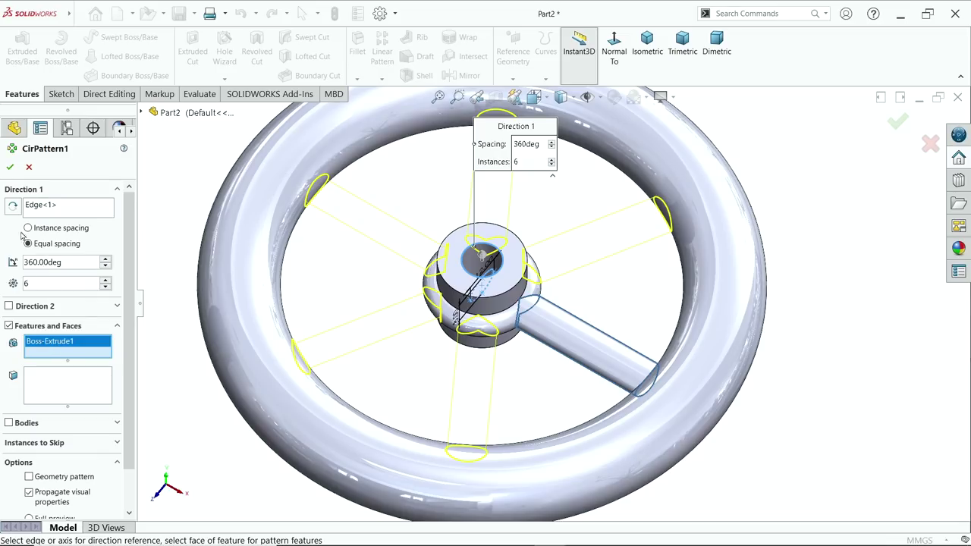
pyautogui.press('Return')
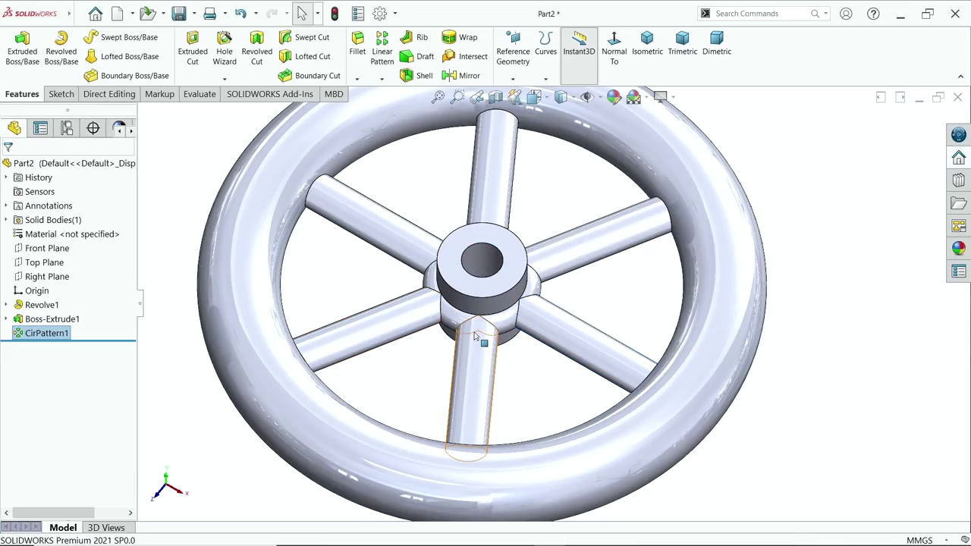
# - Fillet the six spoke-to-rim edges at 1.5 mm radius, then view the wheel isometrically
pyautogui.click(357, 44)
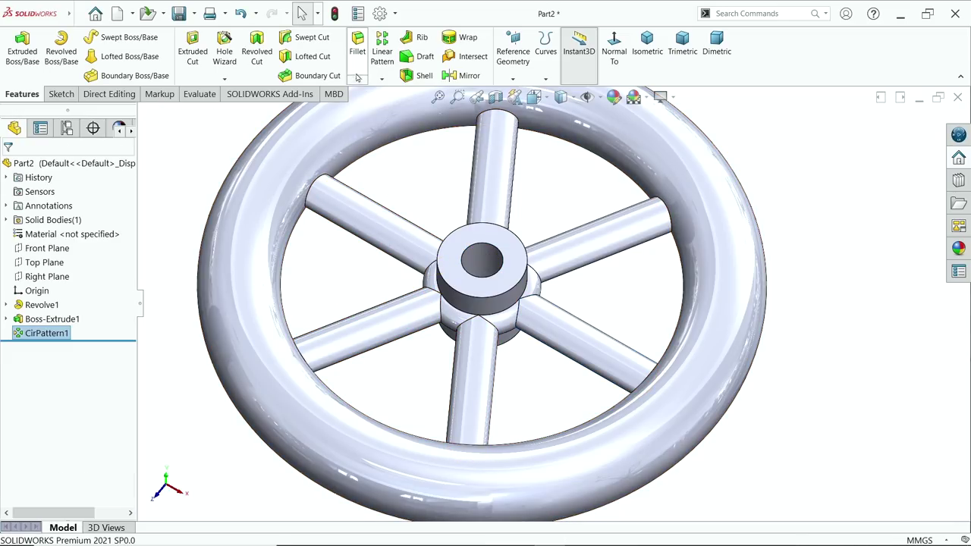
pyautogui.write('1.5')
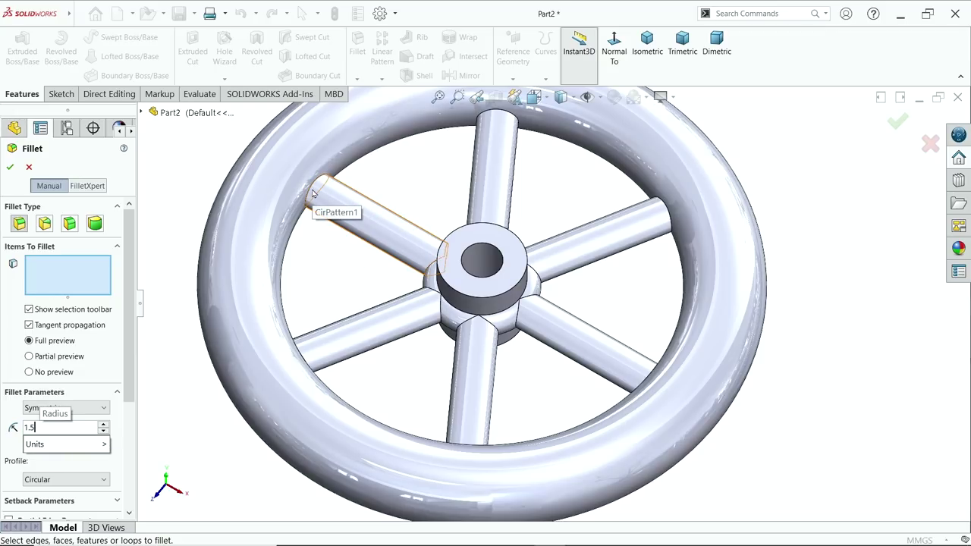
pyautogui.click(315, 189)
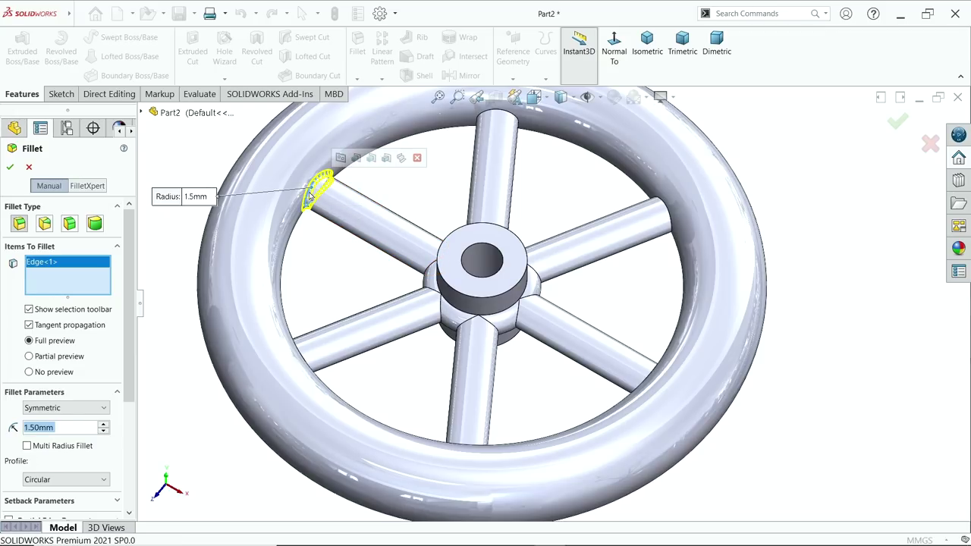
pyautogui.click(515, 118)
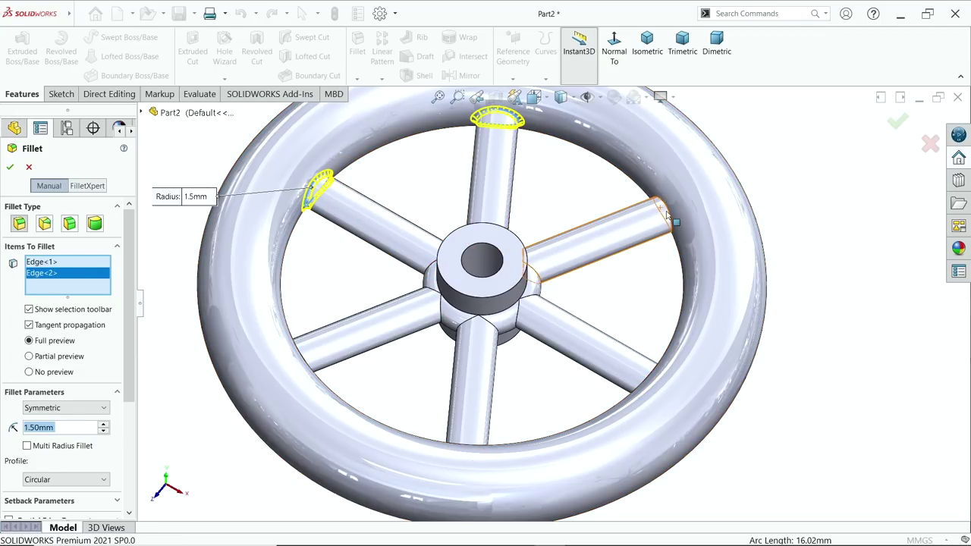
pyautogui.click(676, 223)
pyautogui.moveTo(676, 222); pyautogui.dragTo(310, 377, button='middle')
pyautogui.click(301, 372)
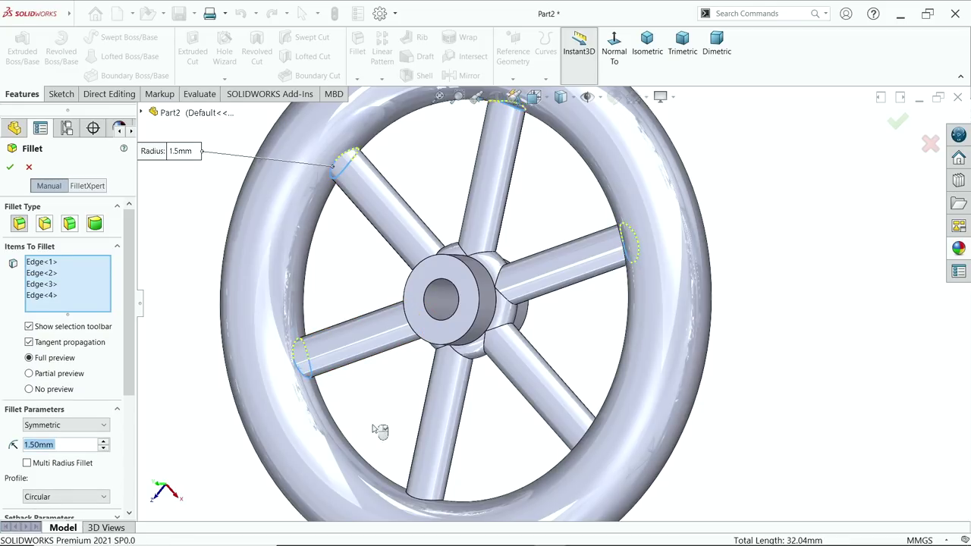
pyautogui.moveTo(379, 429); pyautogui.dragTo(486, 460, button='middle')
pyautogui.click(593, 454)
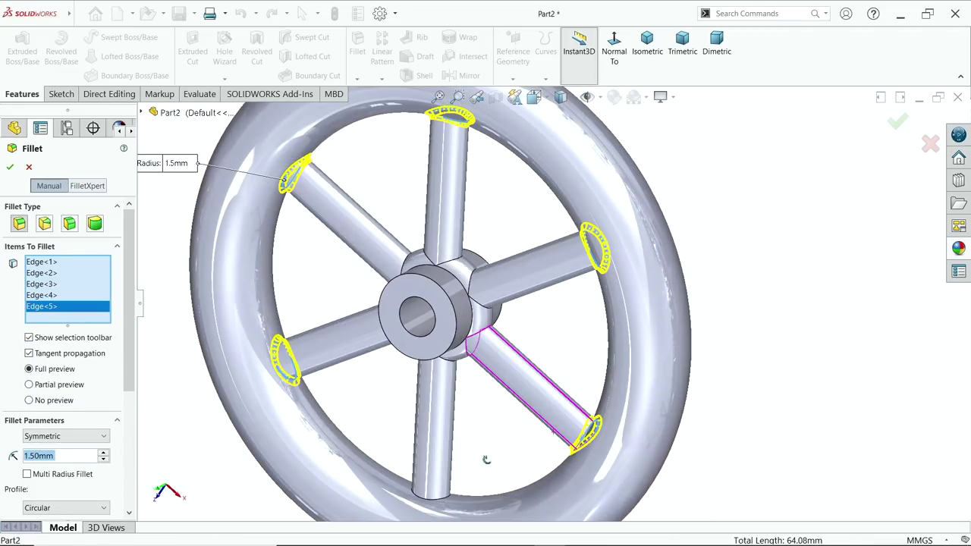
pyautogui.click(438, 496)
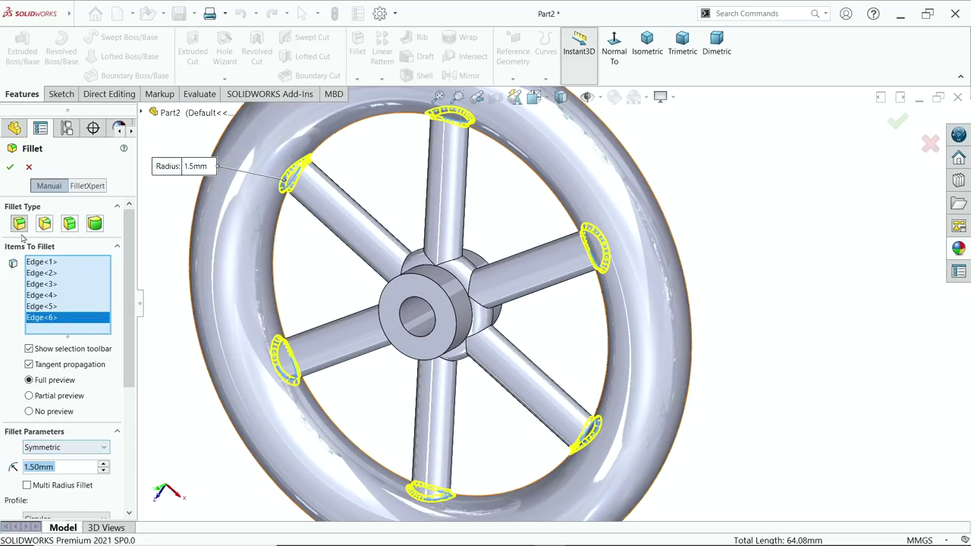
pyautogui.click(10, 166)
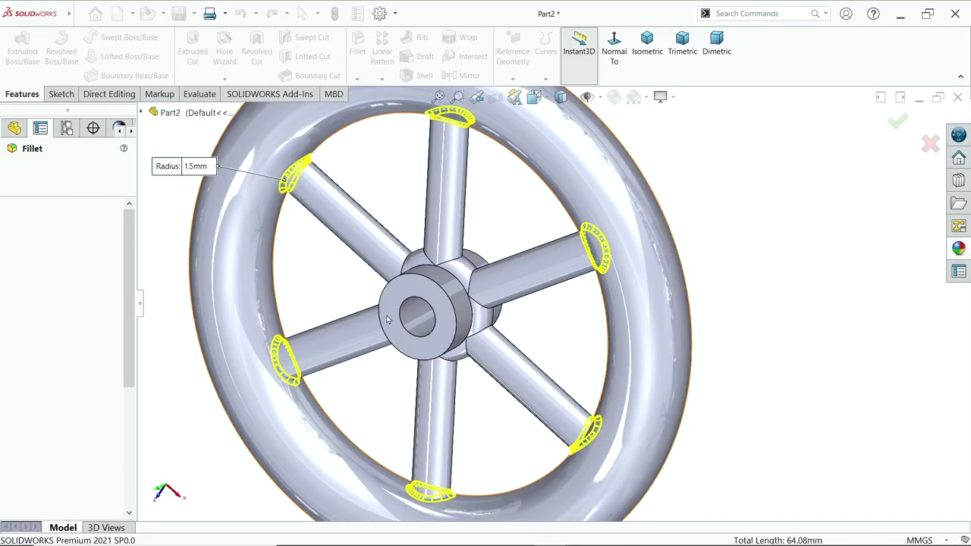
pyautogui.click(653, 53)
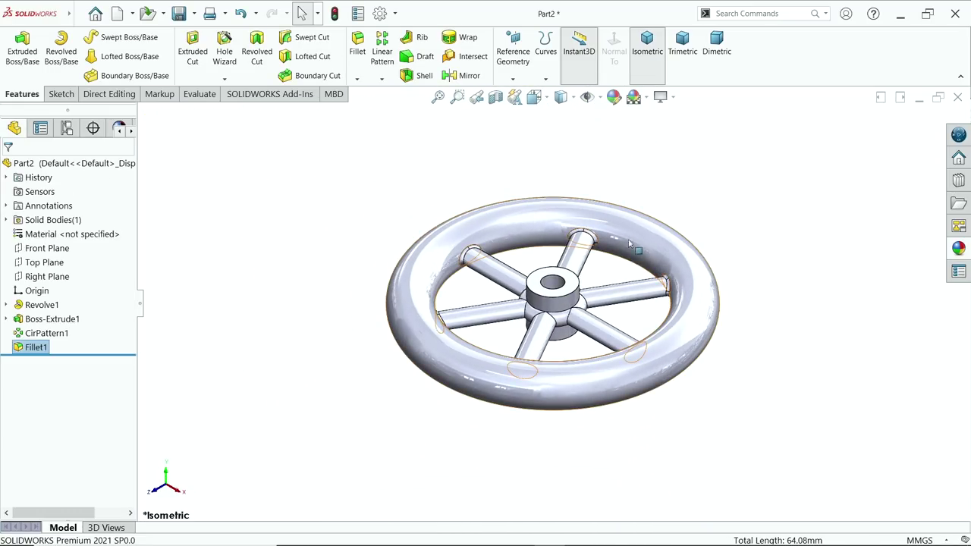
# - Colour the whole handwheel blue-purple
pyautogui.click(614, 97)
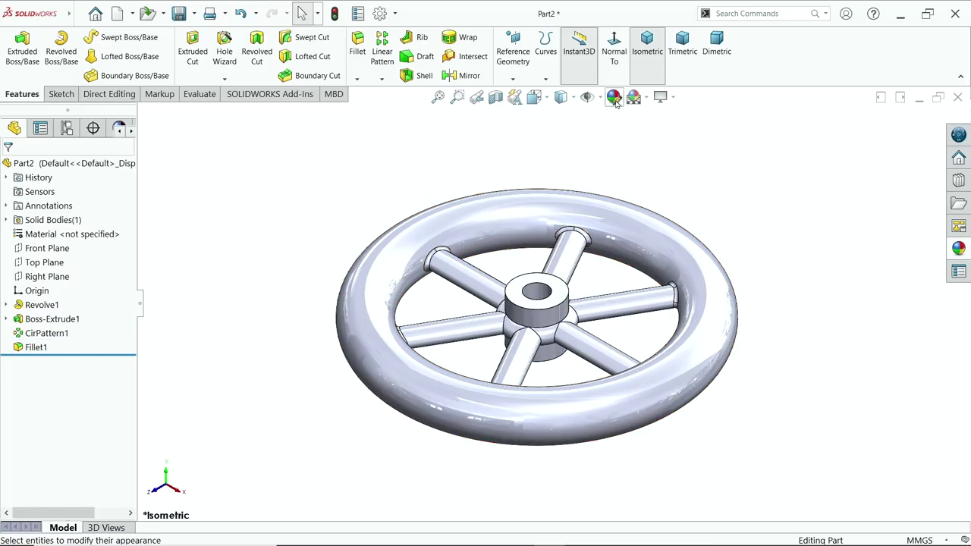
pyautogui.click(78, 445)
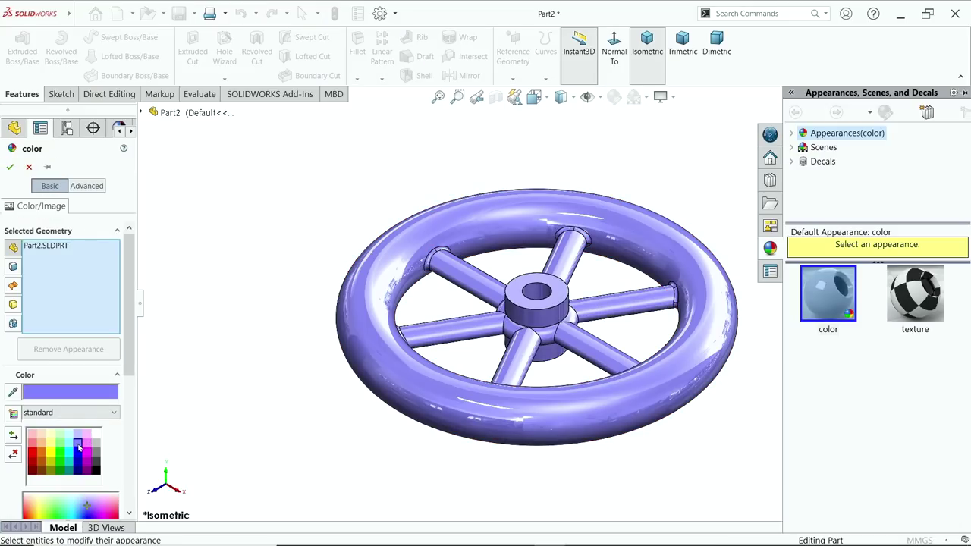
pyautogui.click(9, 166)
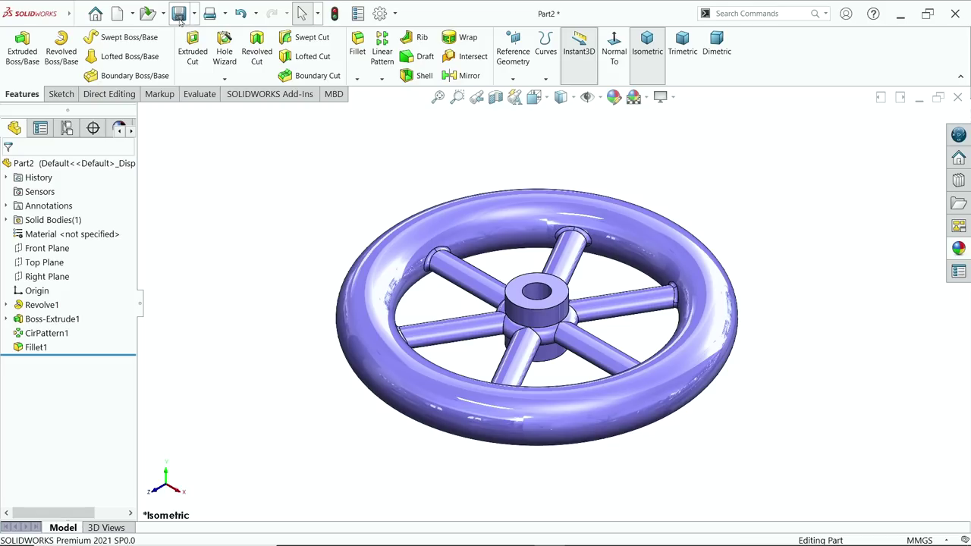
# - Save the part as 3.Hand wheel in Desktop > Feed Check Valve
pyautogui.click(180, 16)
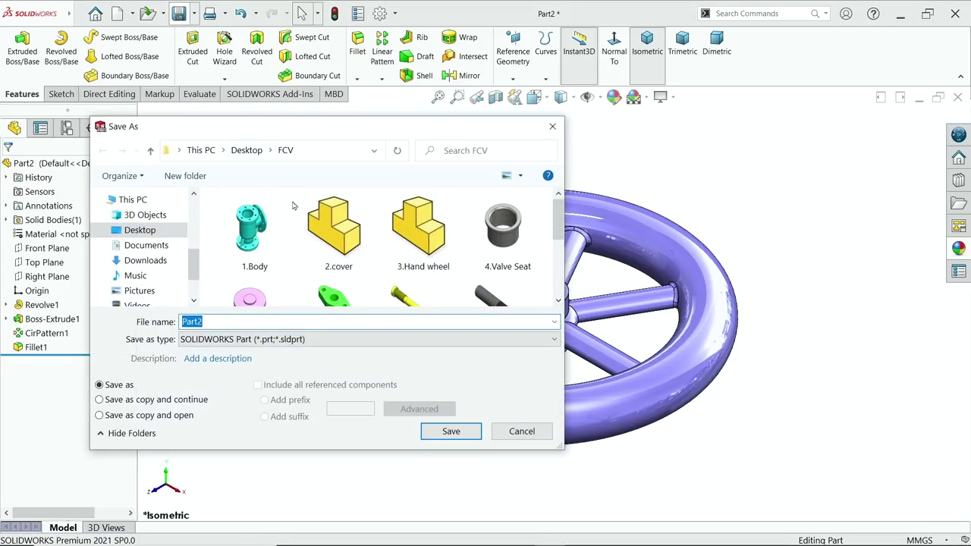
pyautogui.click(161, 233)
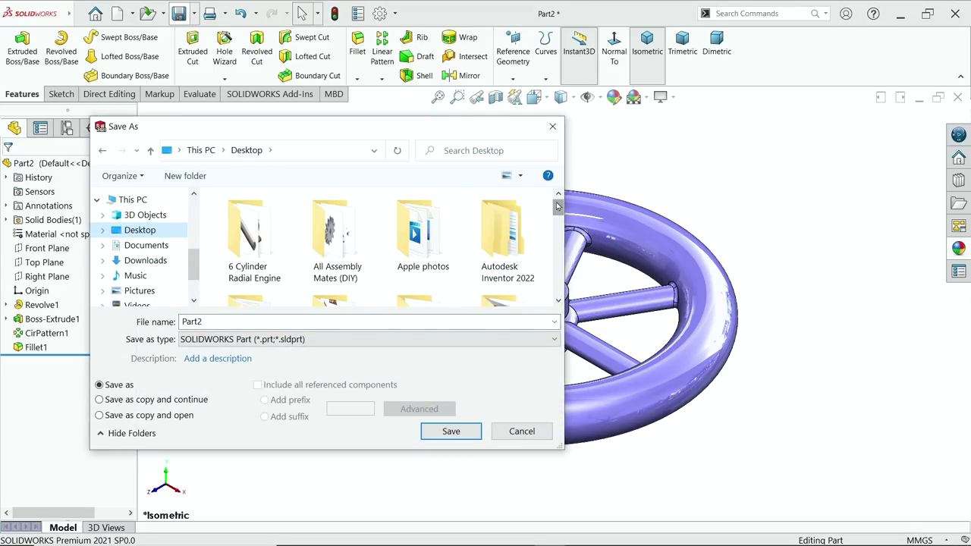
pyautogui.scroll(-3, 557, 204)
pyautogui.doubleClick(418, 235)
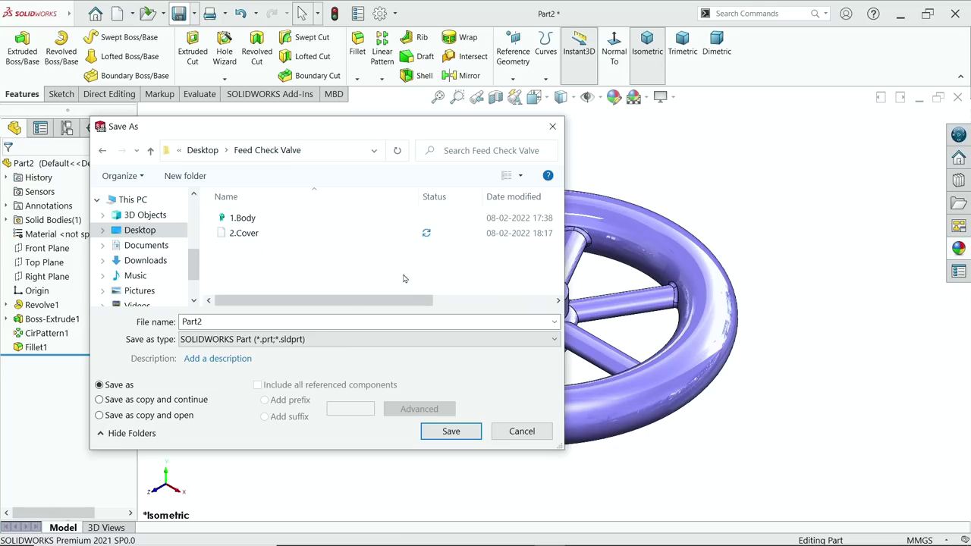
pyautogui.doubleClick(296, 322)
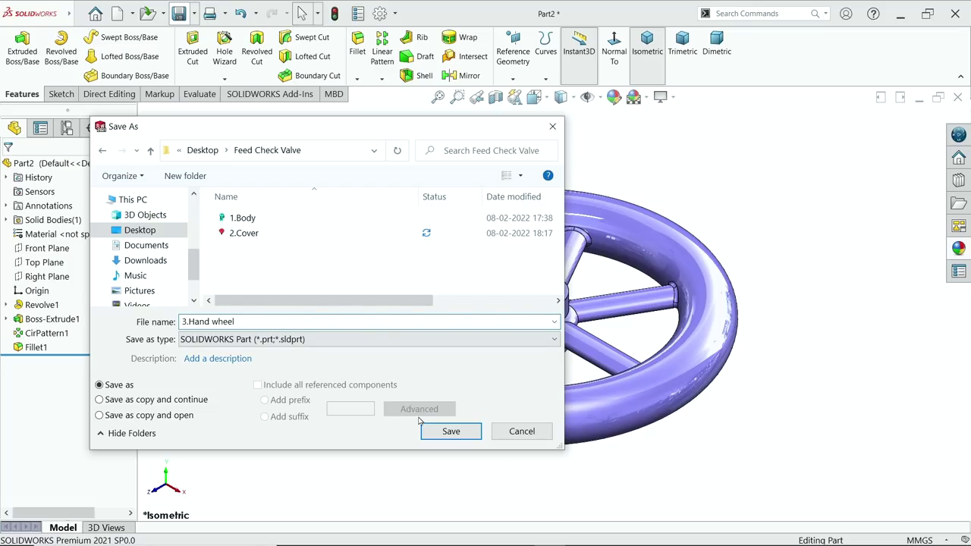
pyautogui.click(450, 431)
pyautogui.hotkey('ctrl', '7')
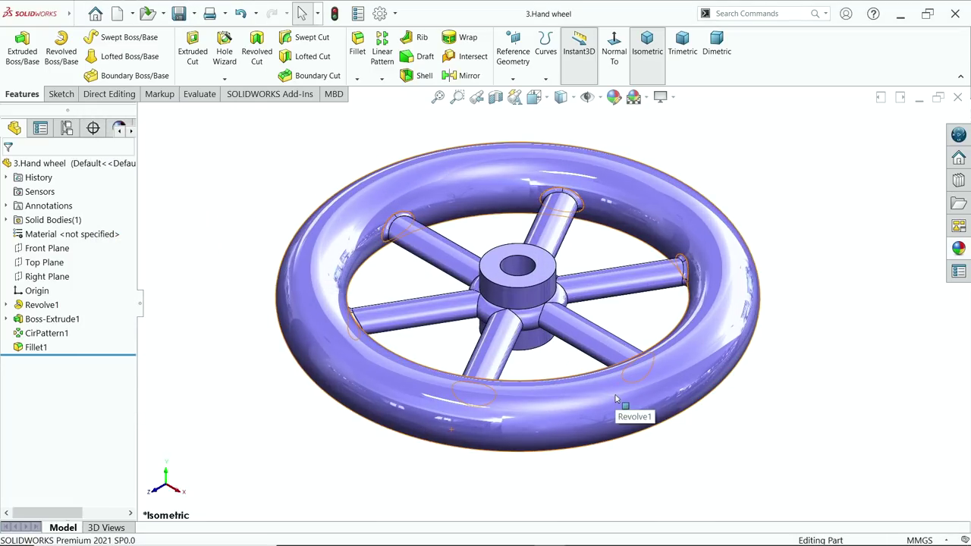
pyautogui.hotkey('alt', 'Tab')
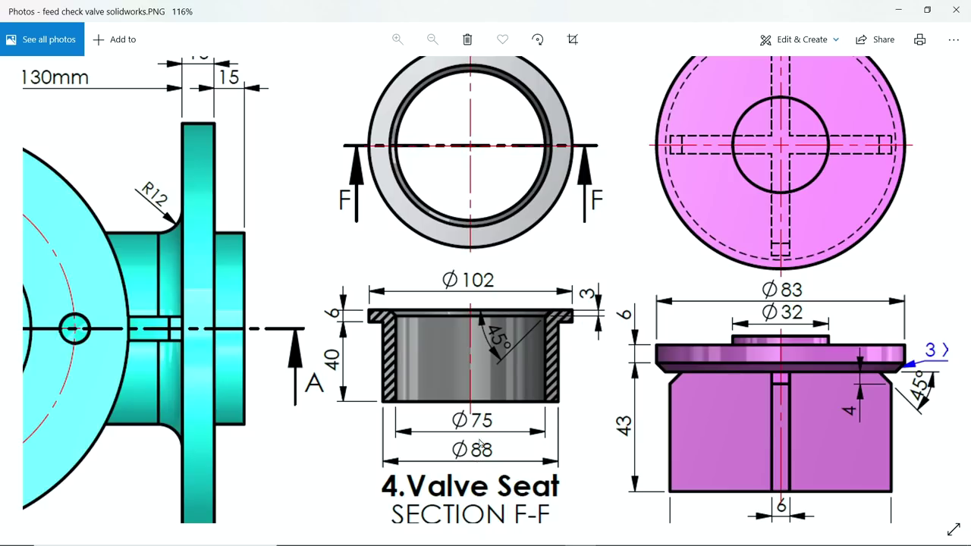
# - Minimize the Photos viewer to return to the new blank Part3
pyautogui.click(901, 10)
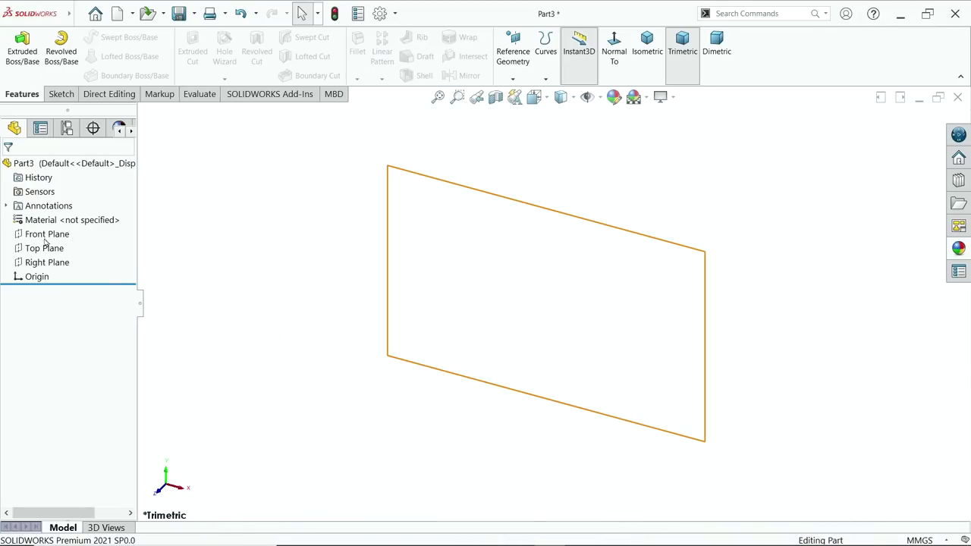
# - Start a Front Plane sketch and draw the top, outer and bottom profile edges
pyautogui.click(42, 239)
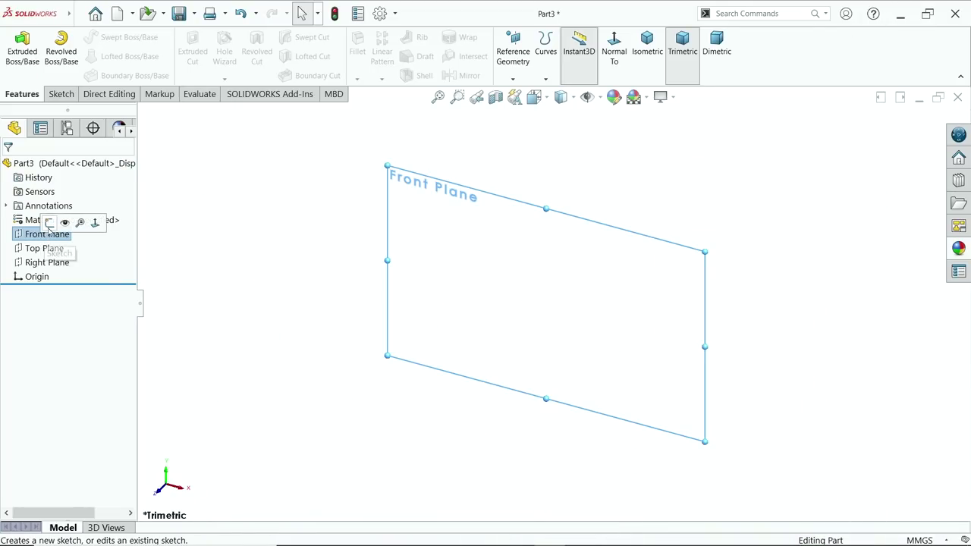
pyautogui.click(48, 221)
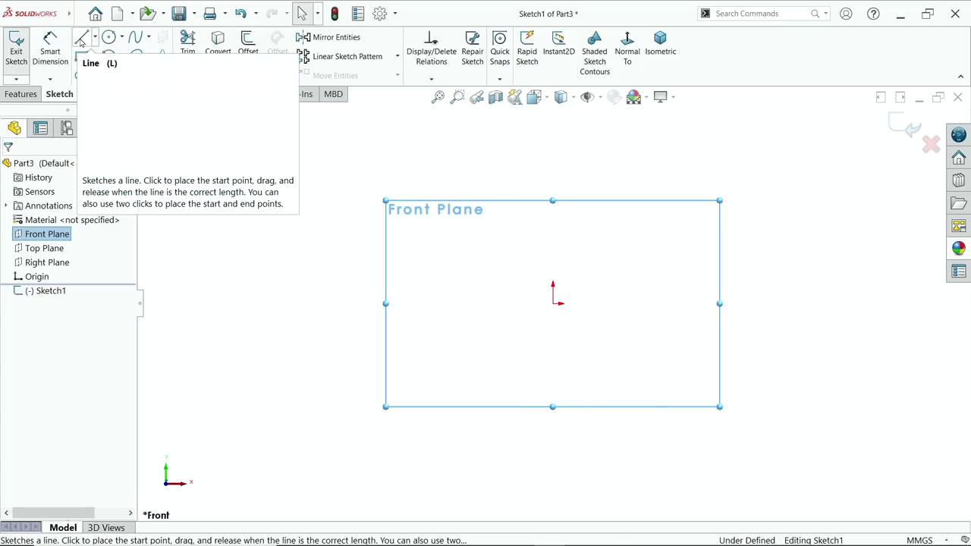
pyautogui.click(82, 40)
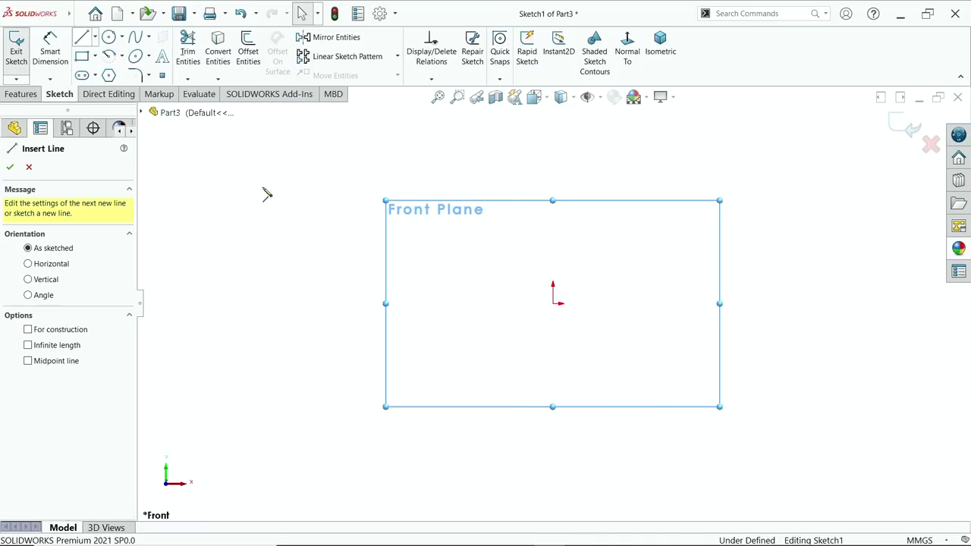
pyautogui.click(463, 304)
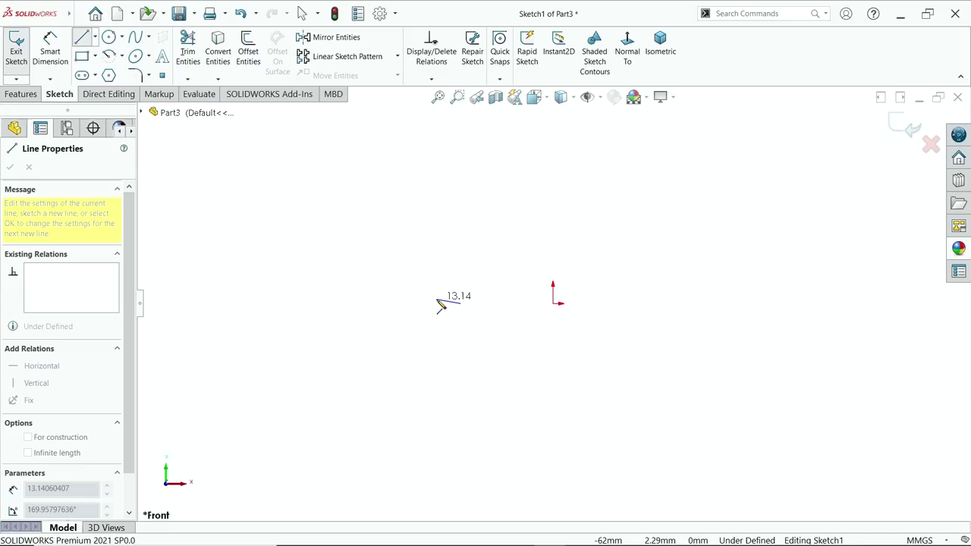
pyautogui.click(486, 304)
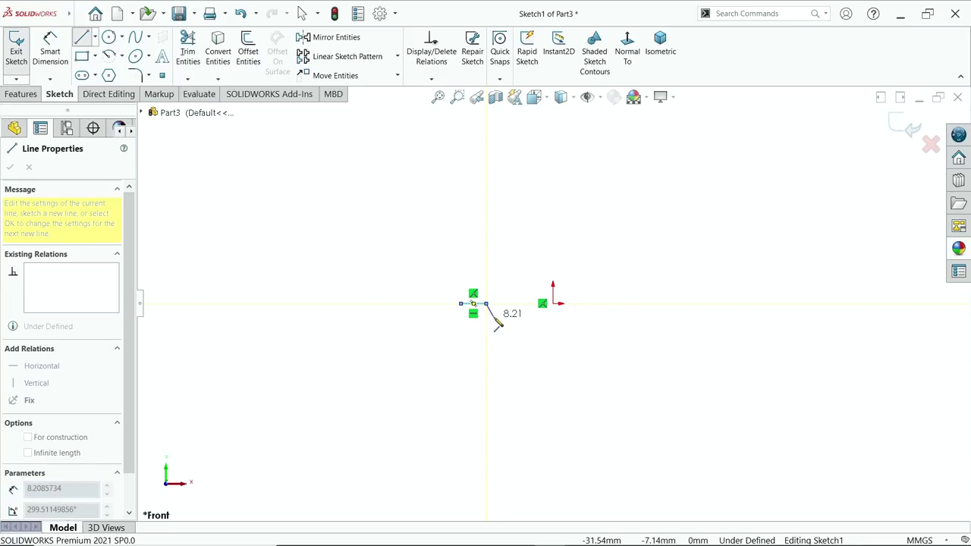
pyautogui.click(493, 437)
pyautogui.click(477, 436)
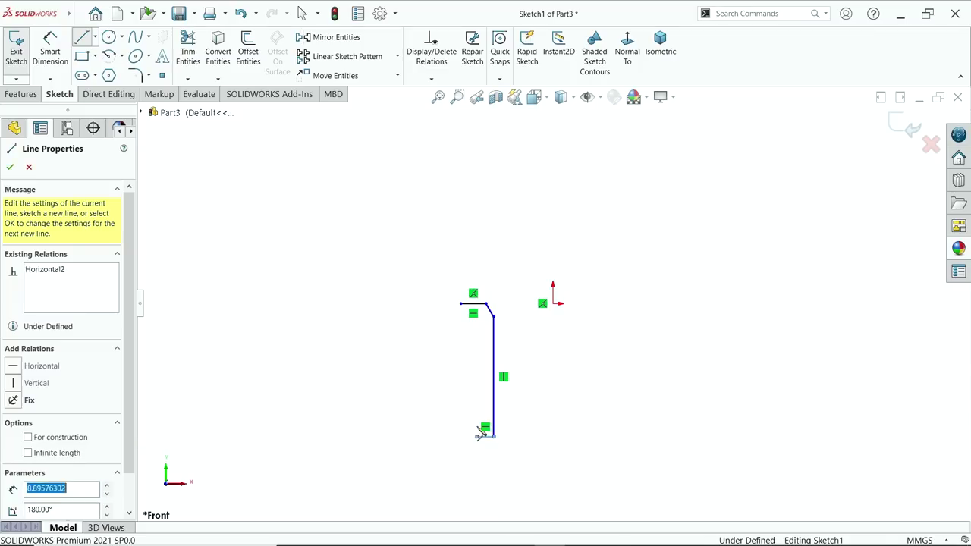
# - Draw the inner wall, flange underside and closing edge to finish the closed profile
pyautogui.scroll(-4, 480, 329)
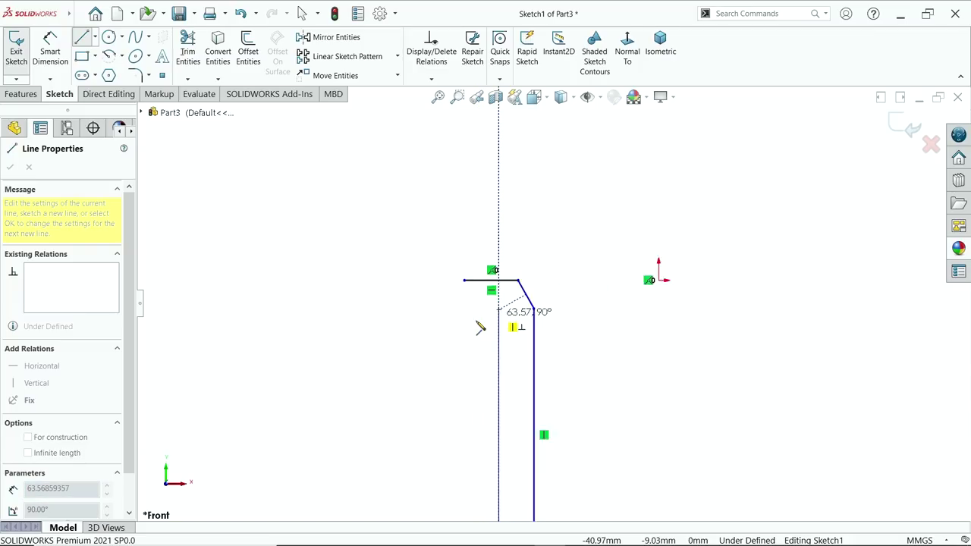
pyautogui.scroll(-1, 495, 329)
pyautogui.click(511, 314)
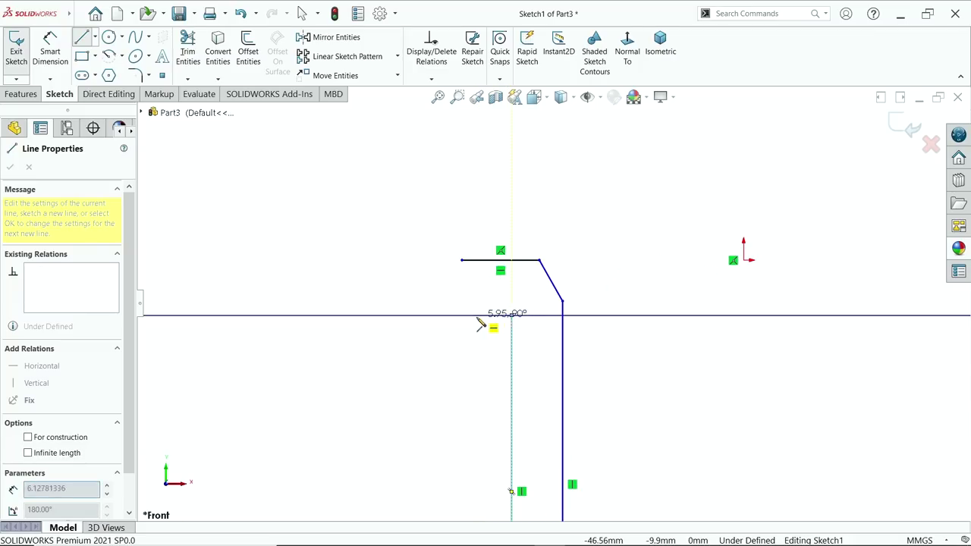
pyautogui.click(462, 315)
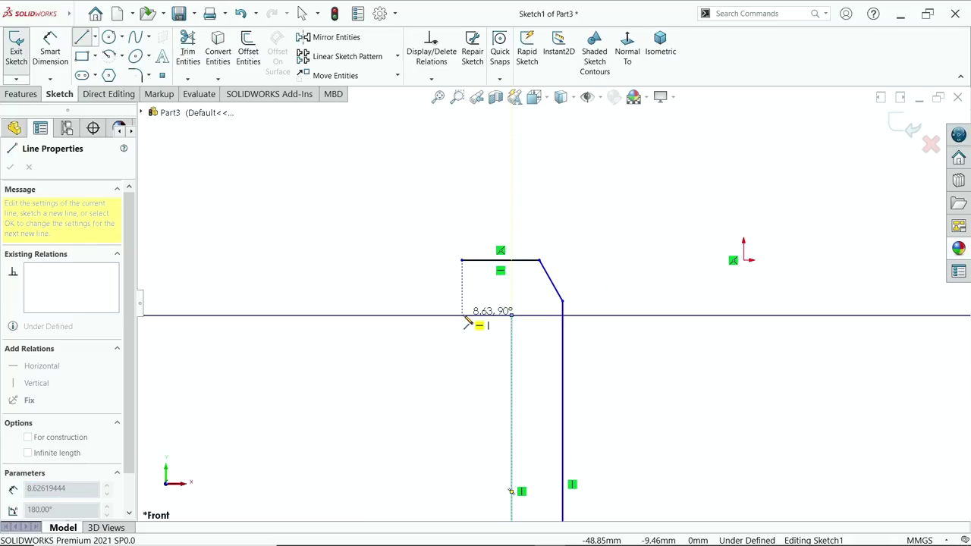
pyautogui.click(462, 261)
pyautogui.rightClick(361, 221)
pyautogui.click(379, 228)
# - Make the profile's top-right corner horizontal with the origin and add a vertical centreline
pyautogui.scroll(5, 553, 294)
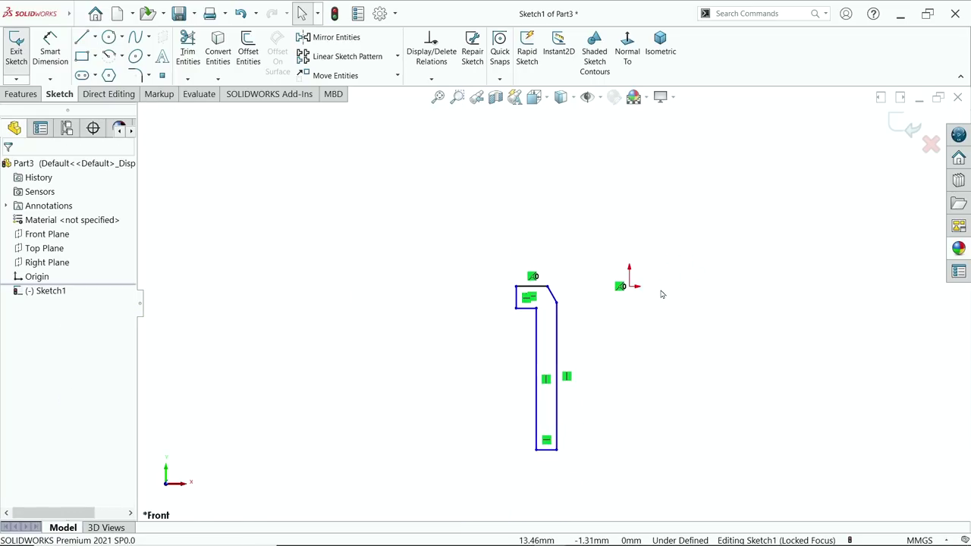
pyautogui.scroll(-3, 660, 293)
pyautogui.click(593, 286)
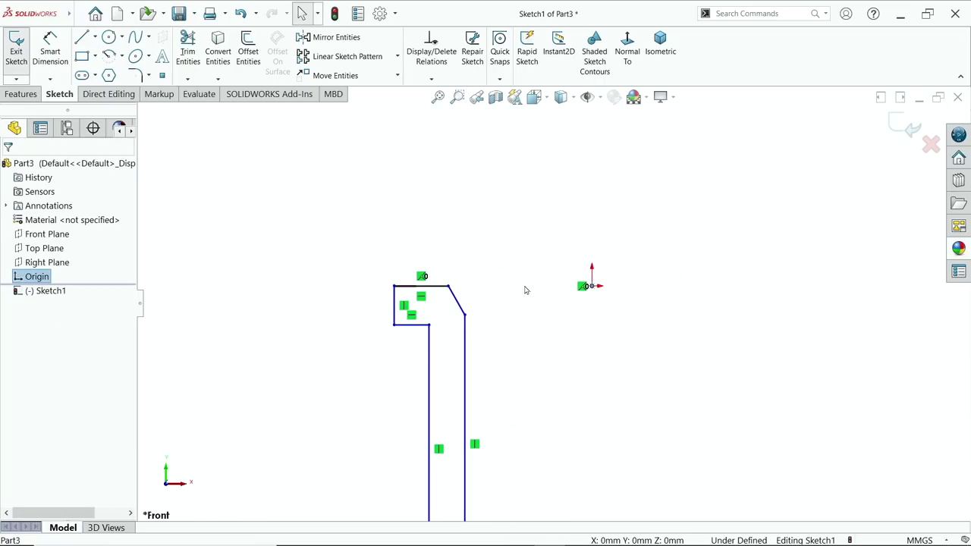
pyautogui.keyDown('ctrl'); pyautogui.click(449, 286); pyautogui.keyUp('ctrl')
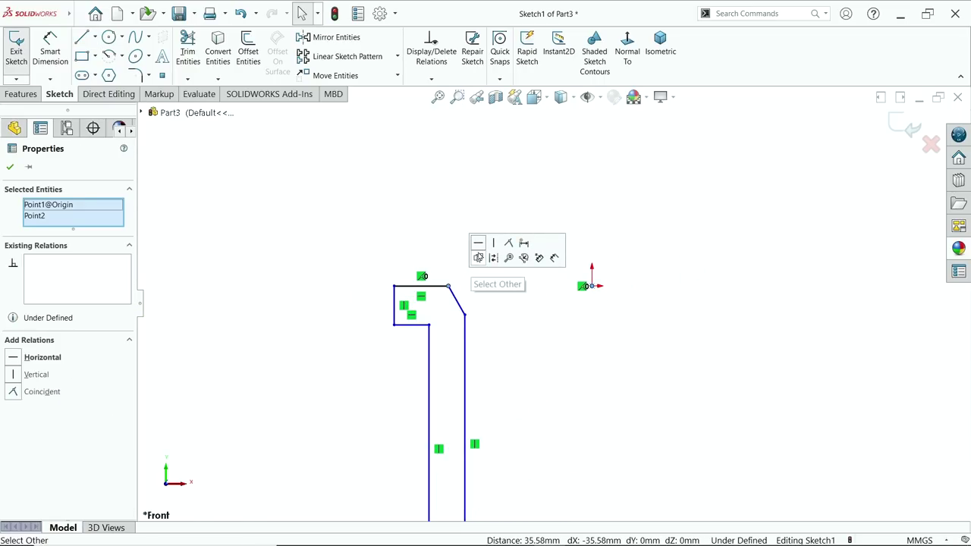
pyautogui.click(477, 248)
pyautogui.click(50, 51)
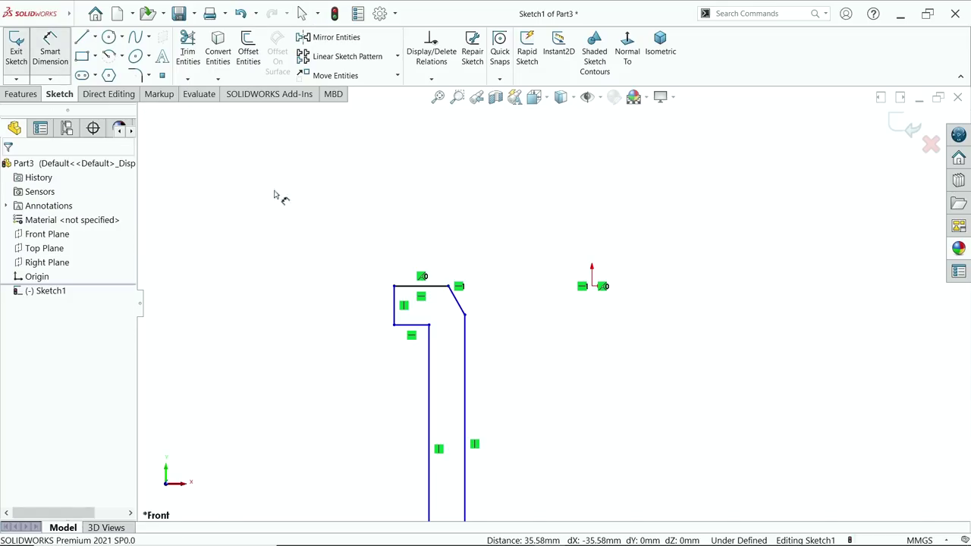
pyautogui.scroll(3, 543, 375)
pyautogui.scroll(-2, 574, 333)
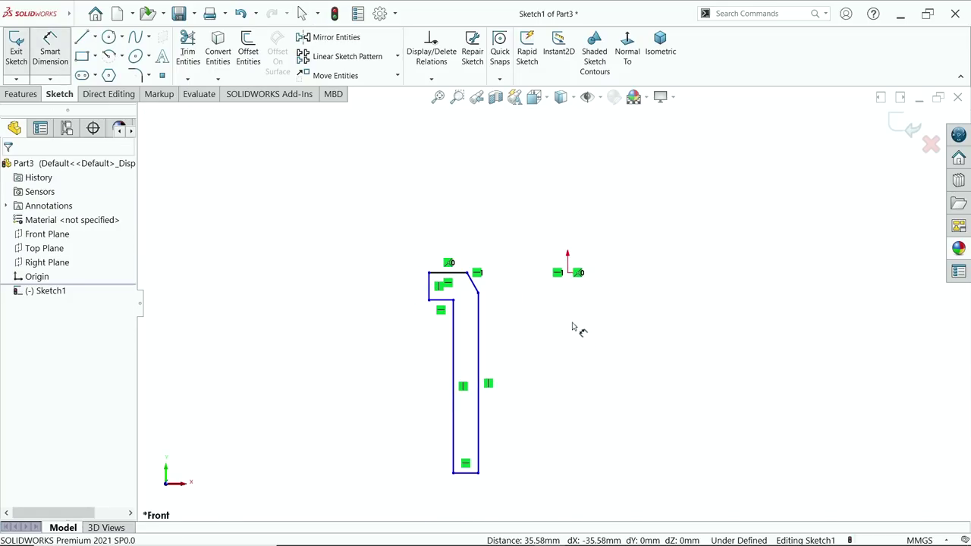
pyautogui.click(95, 36)
pyautogui.click(106, 68)
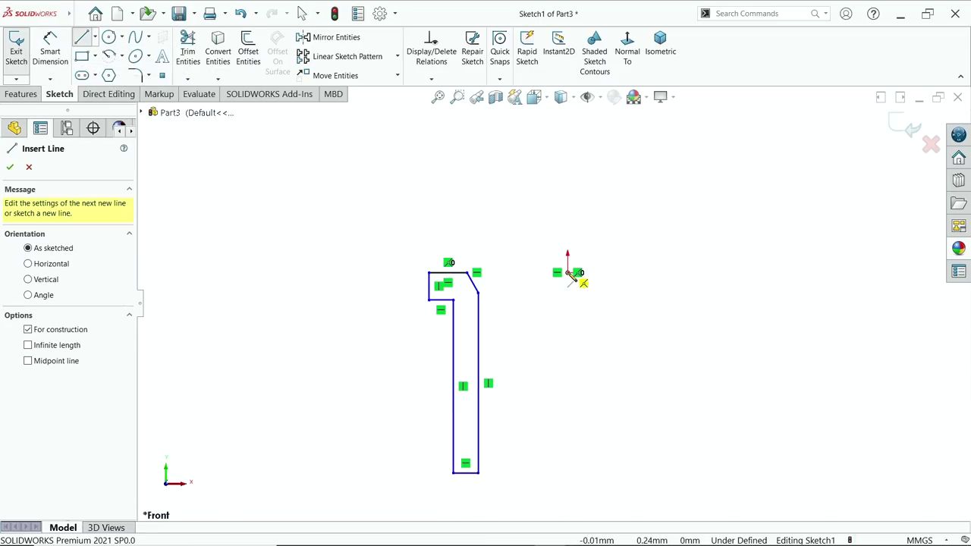
pyautogui.click(567, 272)
pyautogui.click(568, 392)
pyautogui.press('Escape')
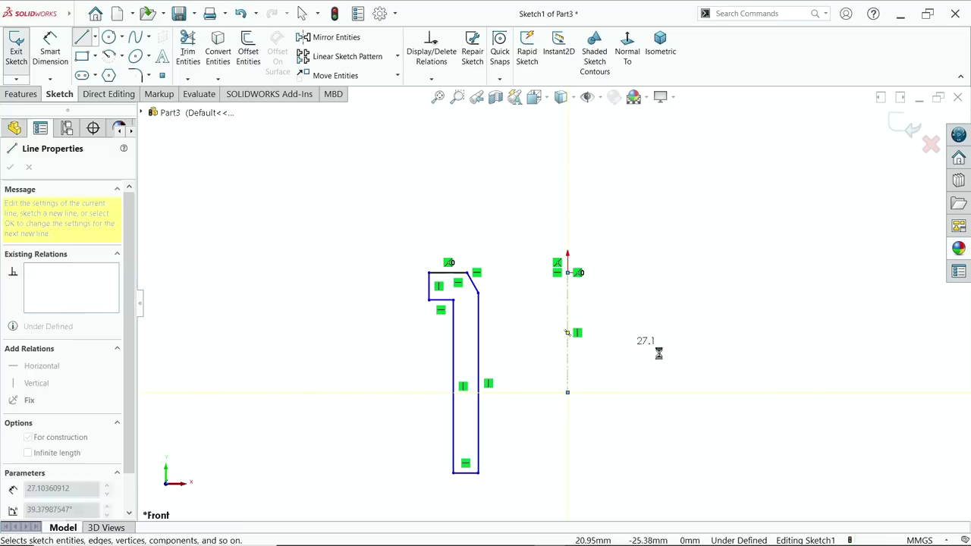
# - Dimension the flange diameter as 102 mm across the centreline
pyautogui.click(50, 51)
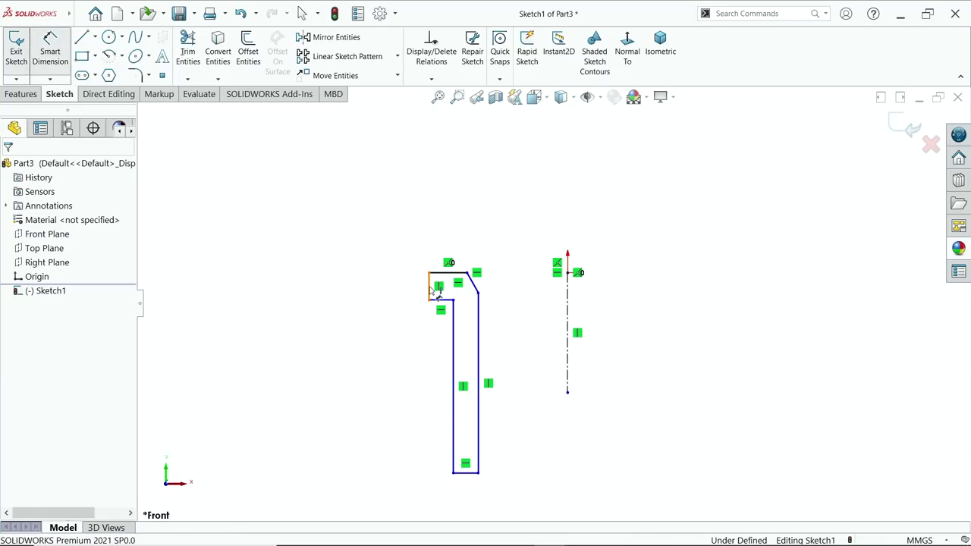
pyautogui.click(429, 291)
pyautogui.click(567, 303)
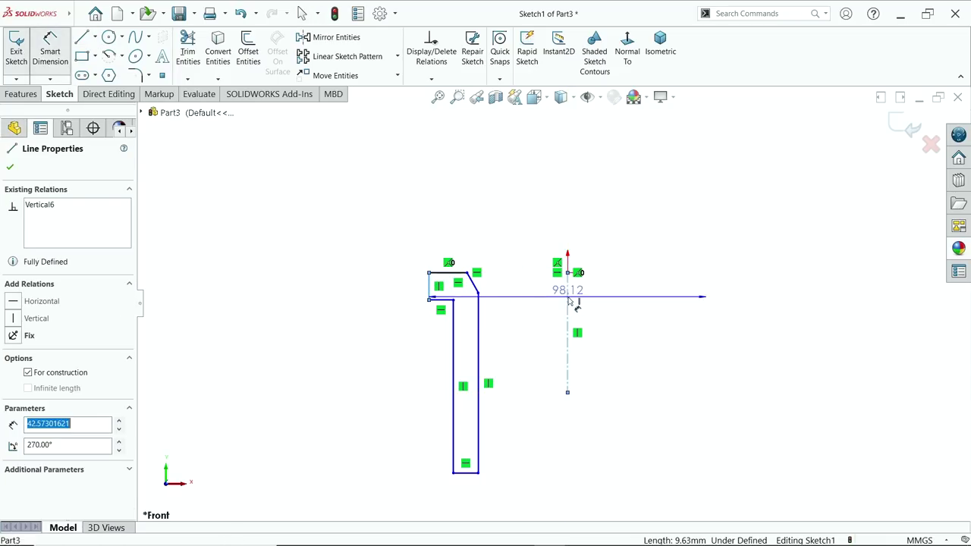
pyautogui.click(584, 195)
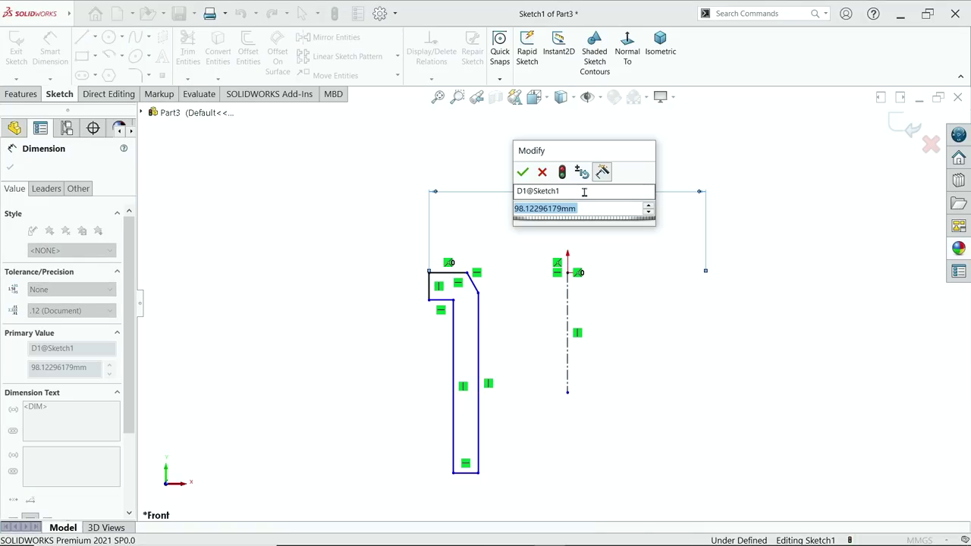
pyautogui.write('102')
pyautogui.press('Return')
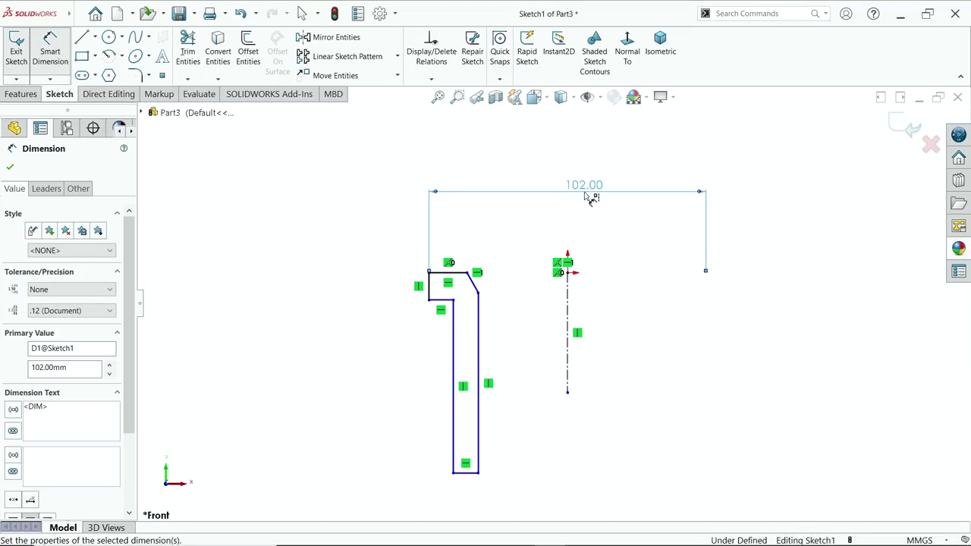
# - Add the two wall diameter dimensions, 88 mm and 75 mm
pyautogui.scroll(3, 589, 368)
pyautogui.scroll(-4, 579, 414)
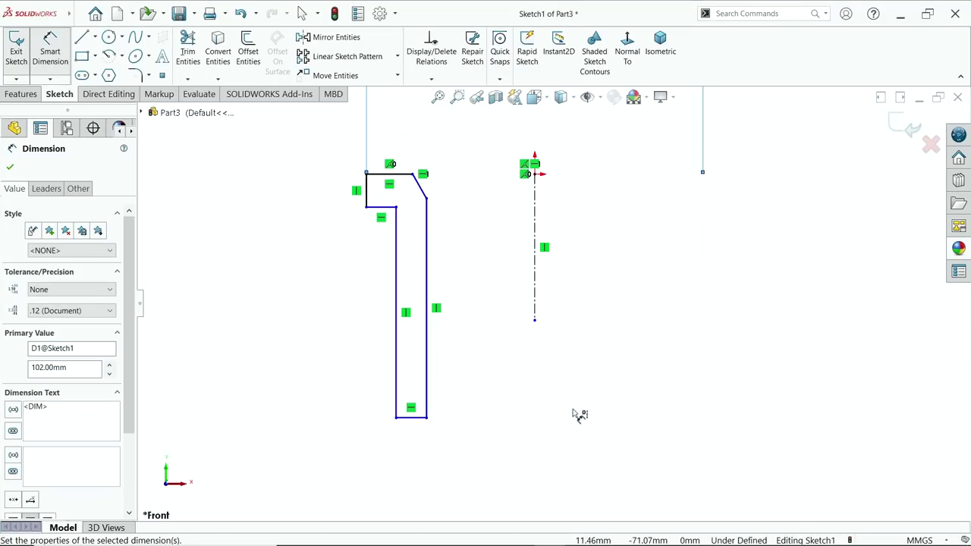
pyautogui.click(396, 394)
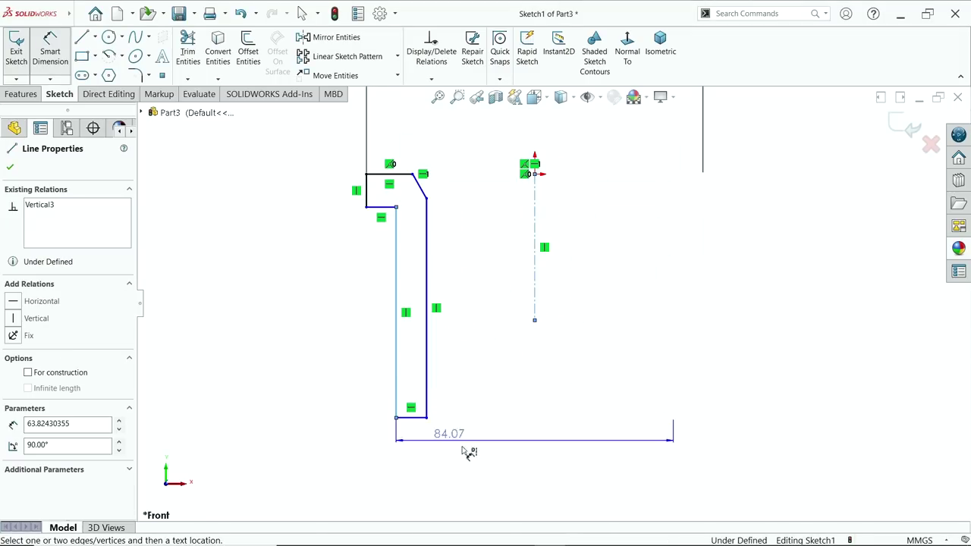
pyautogui.click(523, 464)
pyautogui.write('90')
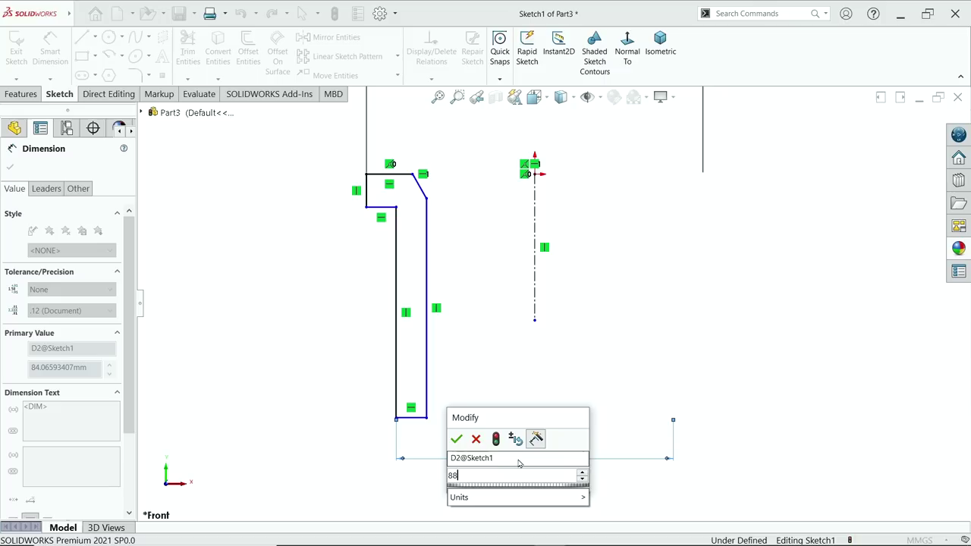
pyautogui.press('Escape')
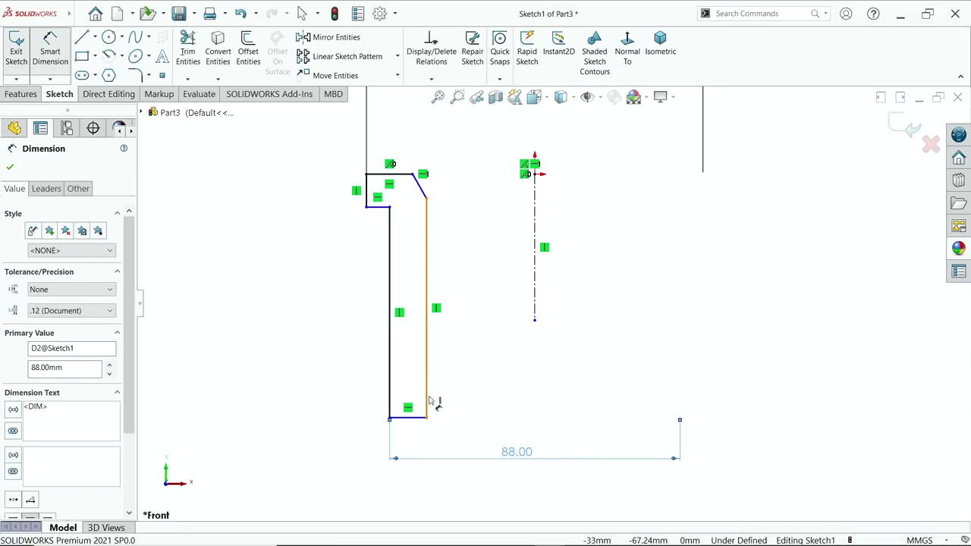
pyautogui.click(426, 401)
pyautogui.click(506, 414)
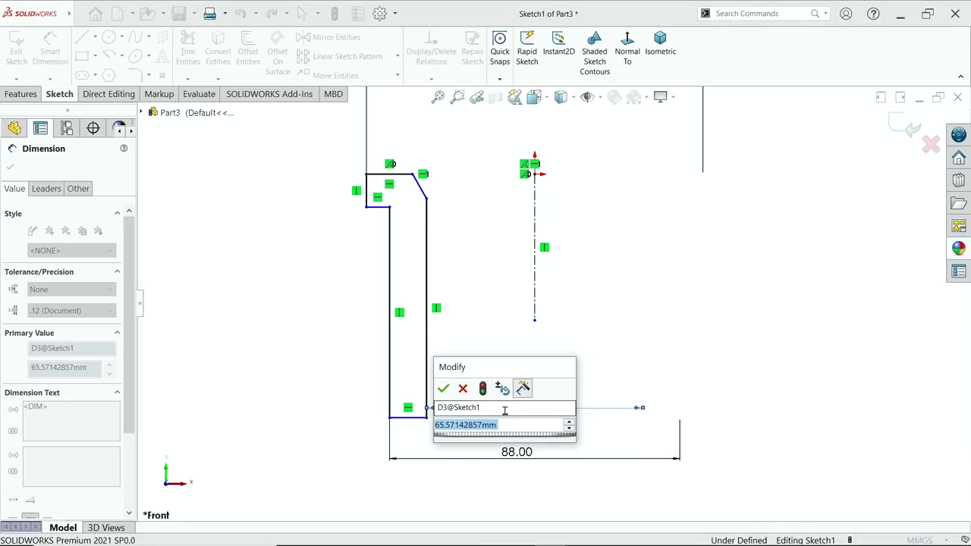
pyautogui.write('75')
pyautogui.press('Return')
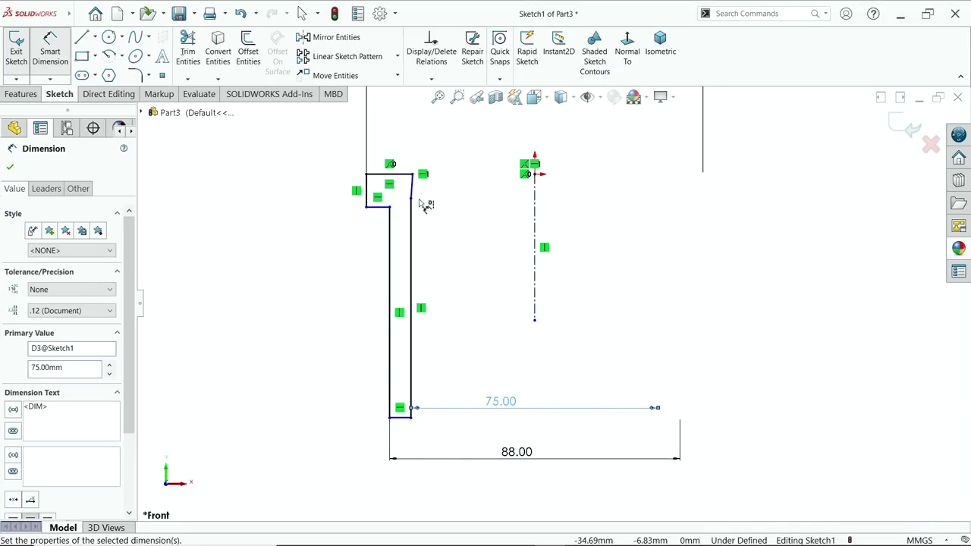
pyautogui.click(9, 168)
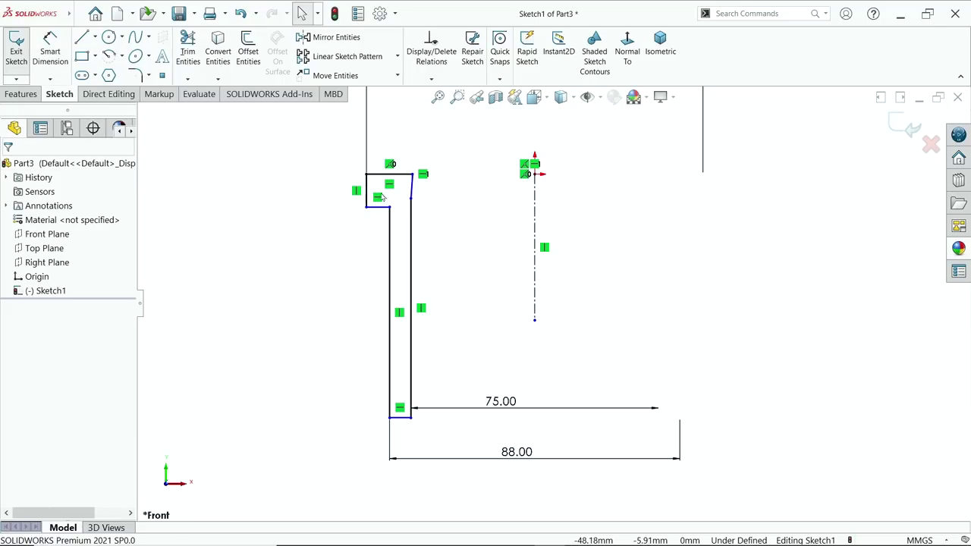
# - Move the chamfer's top end to the flange corner and dimension its angle at 45°
pyautogui.scroll(-5, 401, 167)
pyautogui.click(428, 186)
pyautogui.moveTo(421, 187); pyautogui.dragTo(371, 188)
pyautogui.click(50, 59)
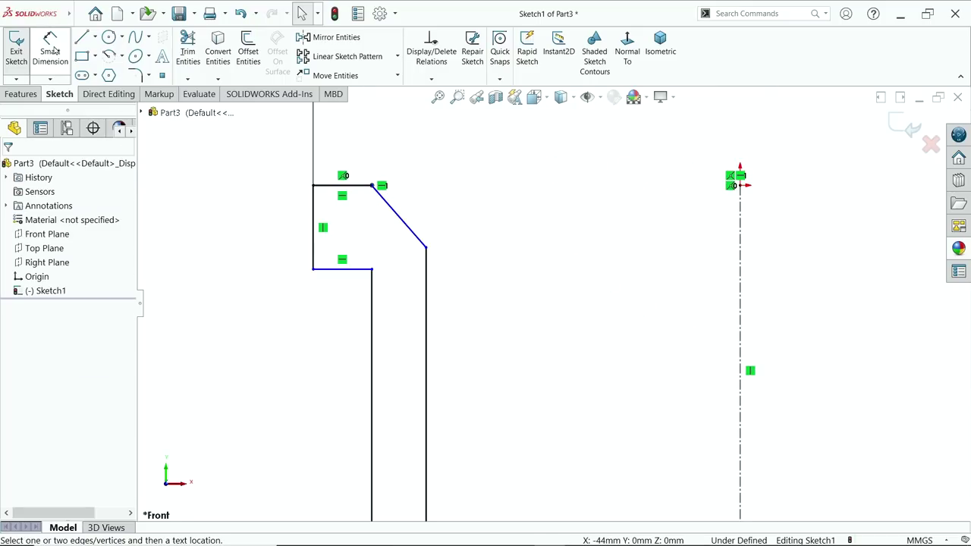
pyautogui.scroll(-3, 439, 197)
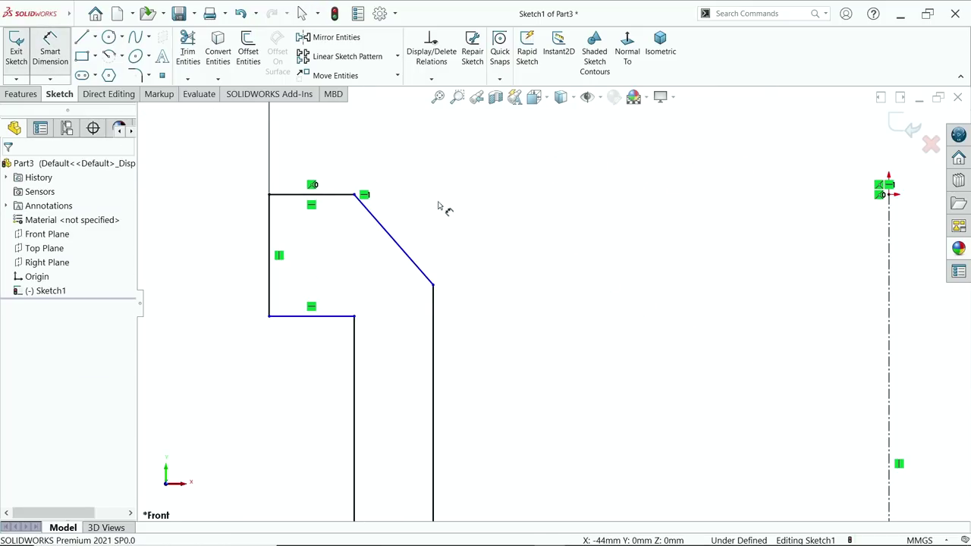
pyautogui.click(391, 254)
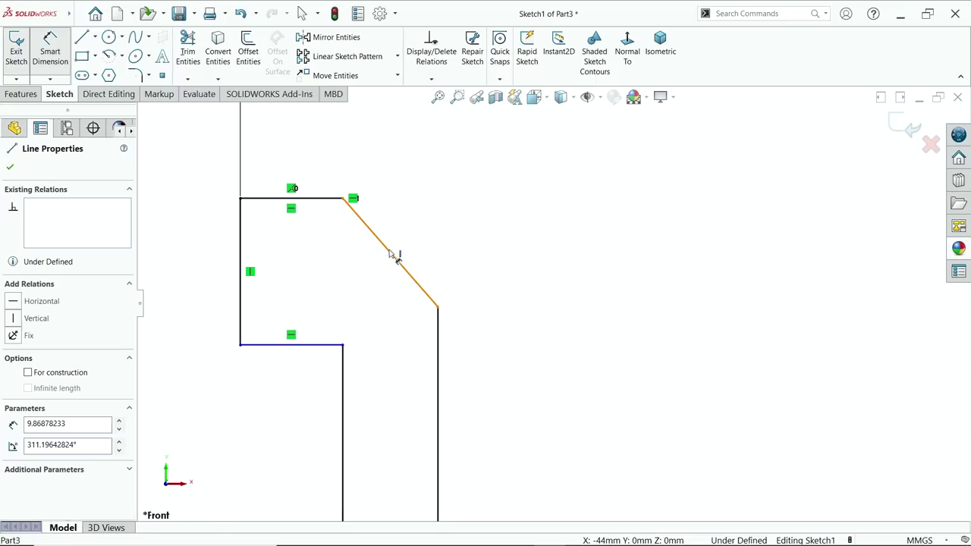
pyautogui.click(344, 199)
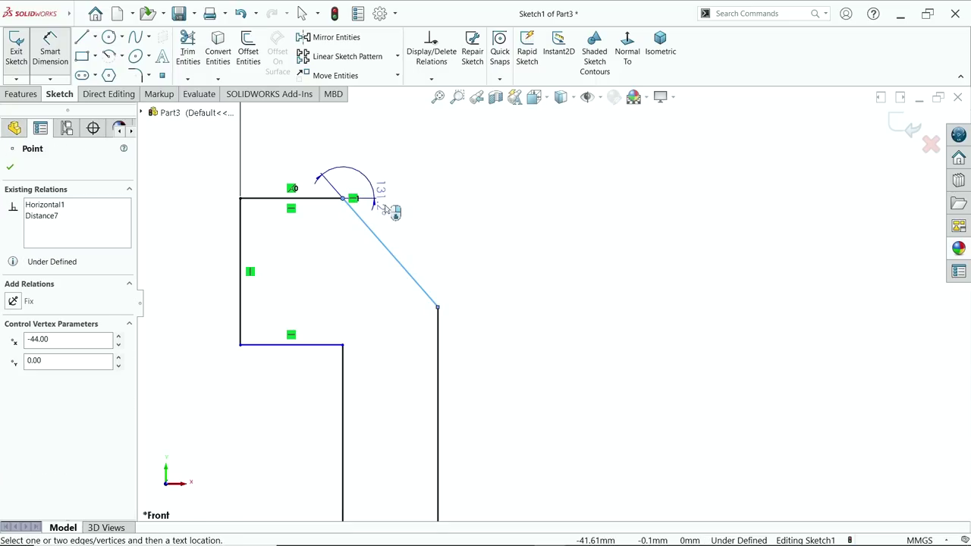
pyautogui.click(470, 247)
pyautogui.write('45')
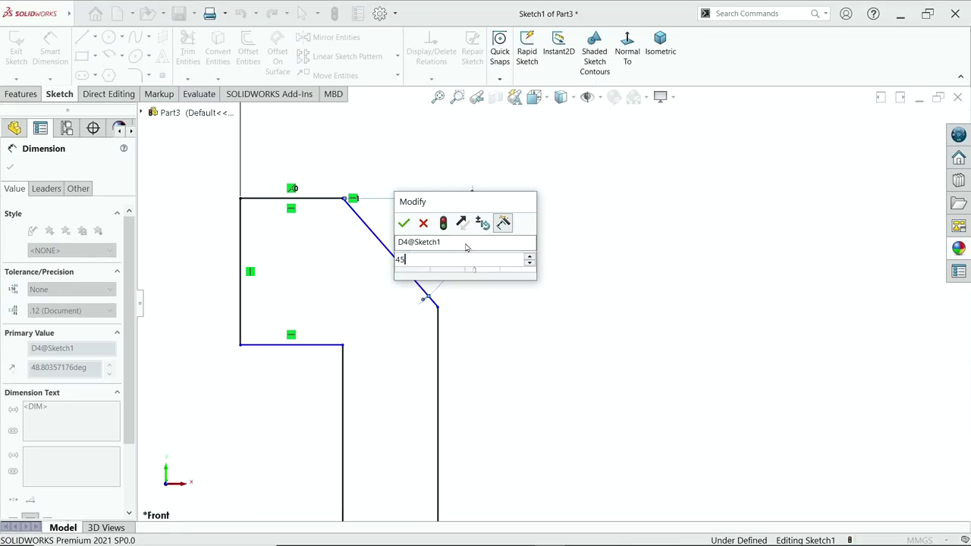
pyautogui.press('Return')
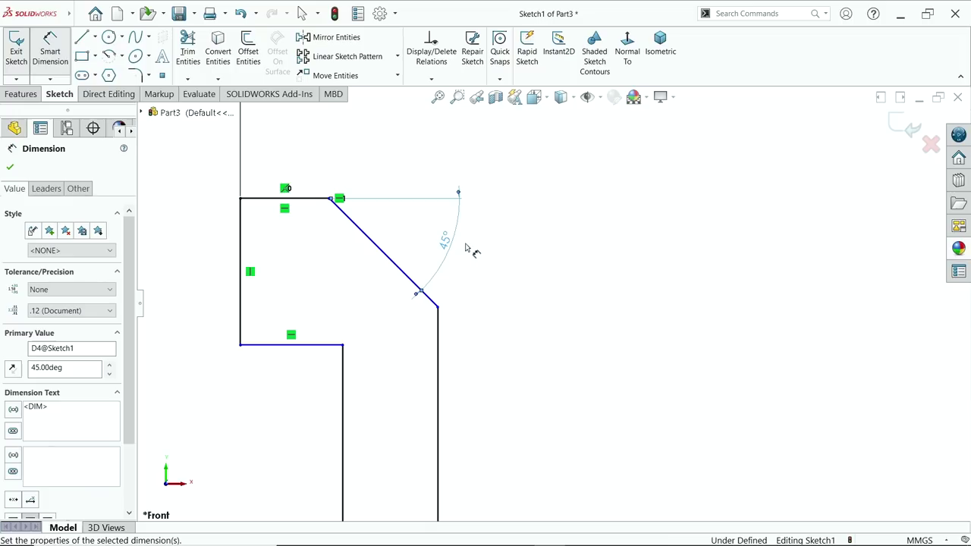
# - Dimension the chamfer height at 3 mm and the flange thickness at 6 mm
pyautogui.click(390, 259)
pyautogui.click(458, 241)
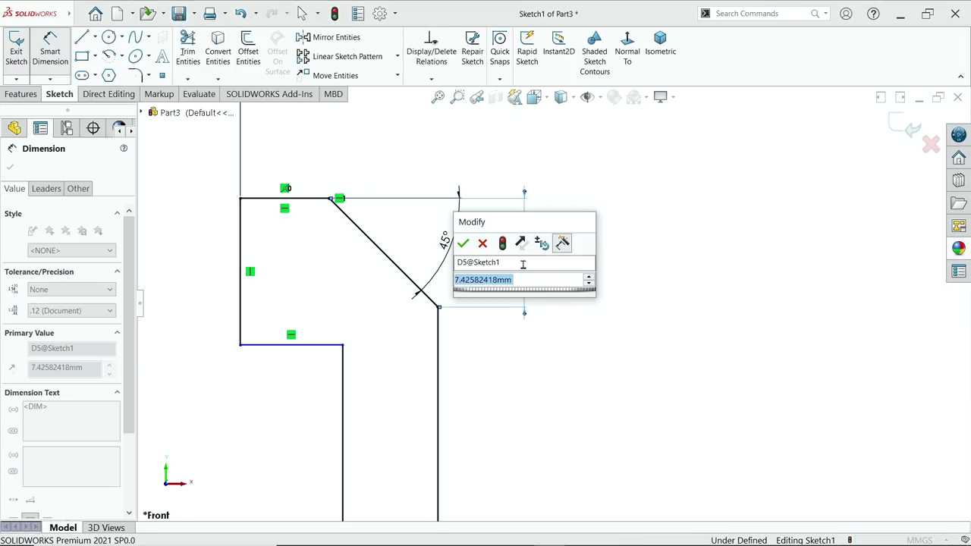
pyautogui.write('3')
pyautogui.press('Return')
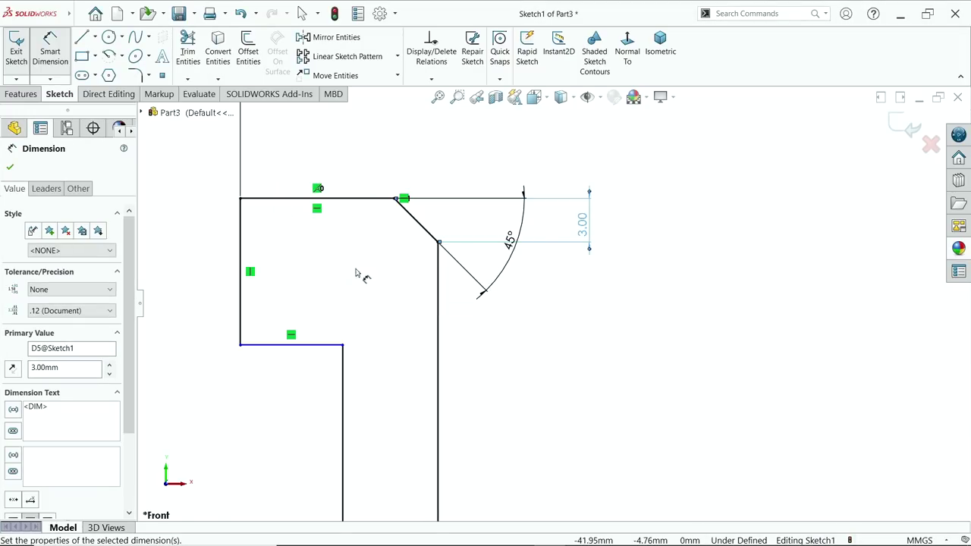
pyautogui.click(241, 273)
pyautogui.click(195, 277)
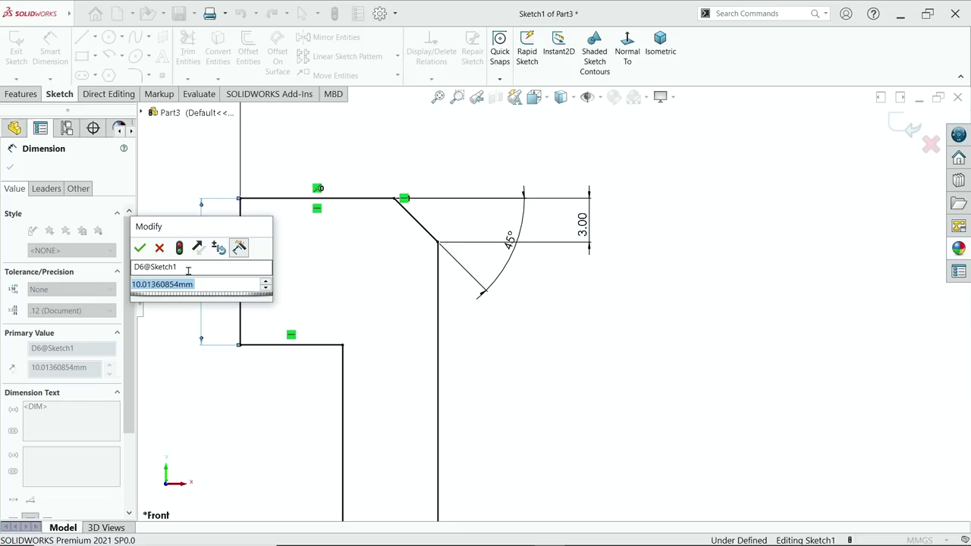
pyautogui.press('Escape')
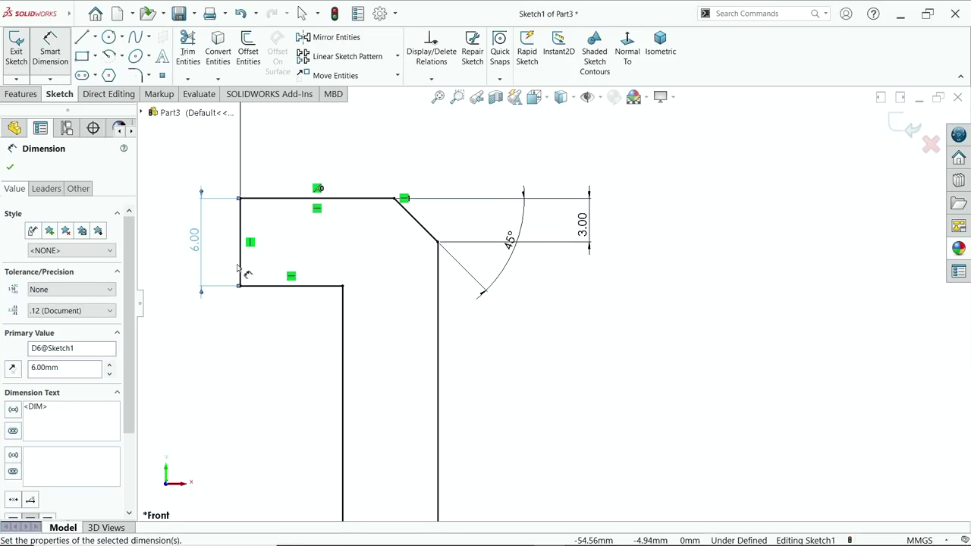
# - Dimension the inner wall length at 40 mm, fully defining the sketch
pyautogui.scroll(5, 591, 326)
pyautogui.scroll(-3, 555, 408)
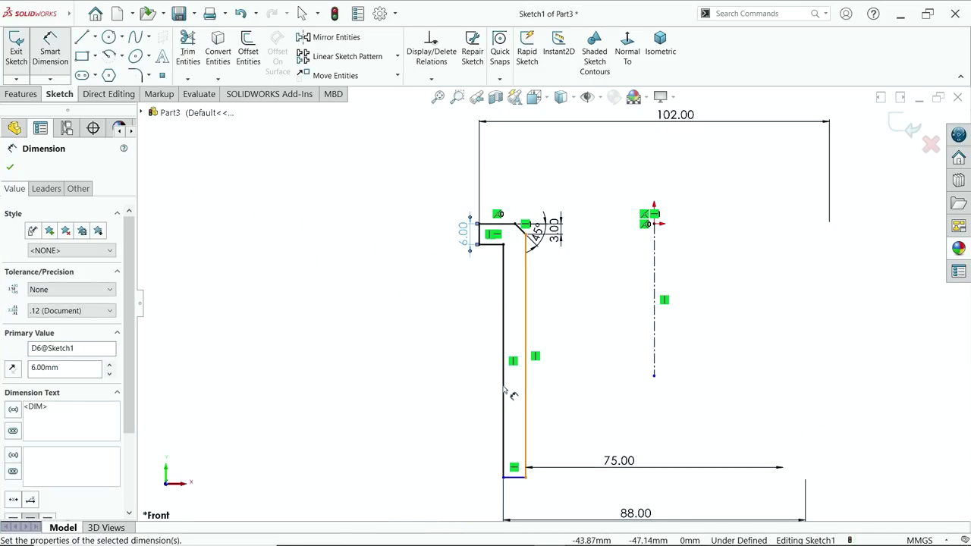
pyautogui.click(503, 378)
pyautogui.click(468, 383)
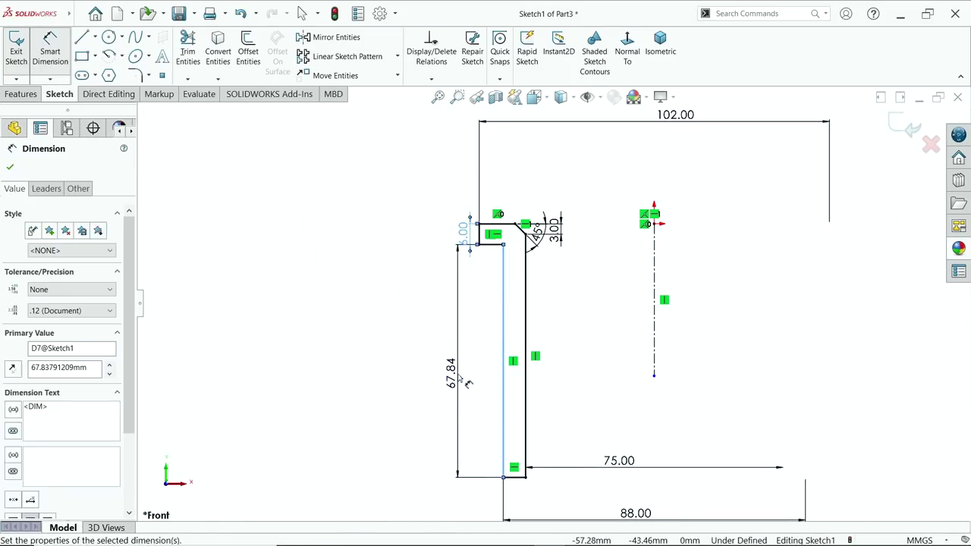
pyautogui.write('40')
pyautogui.press('Return')
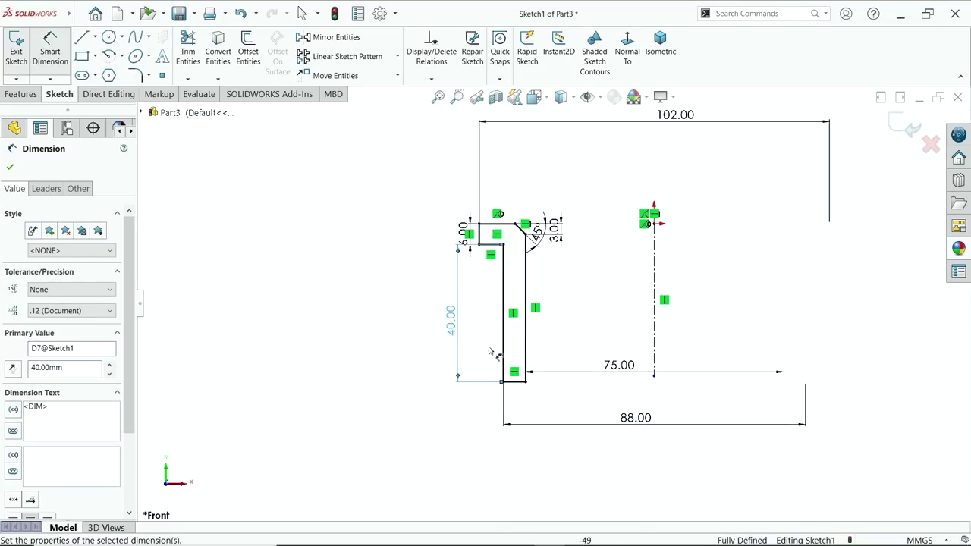
pyautogui.scroll(-1, 708, 258)
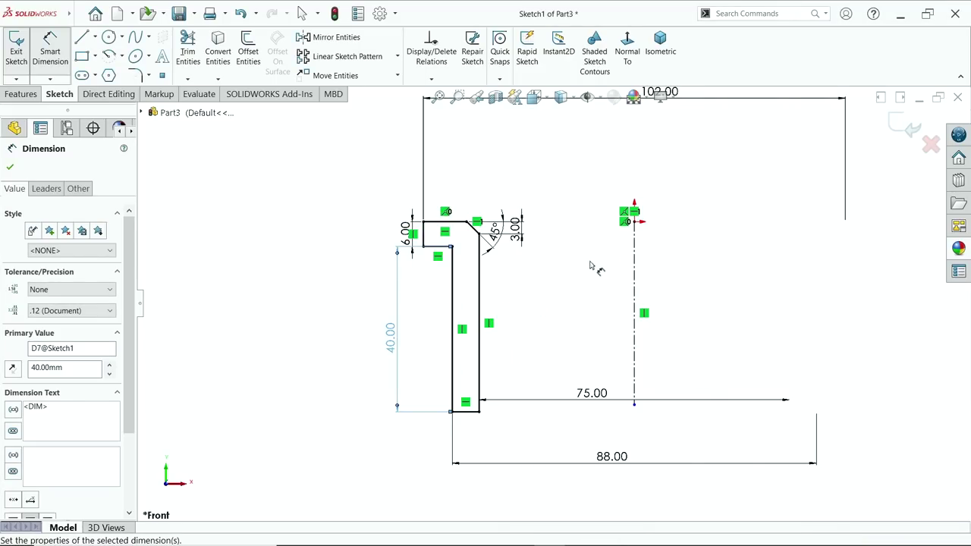
# - Revolve the profile 360° about the centreline into the valve seat
pyautogui.click(26, 94)
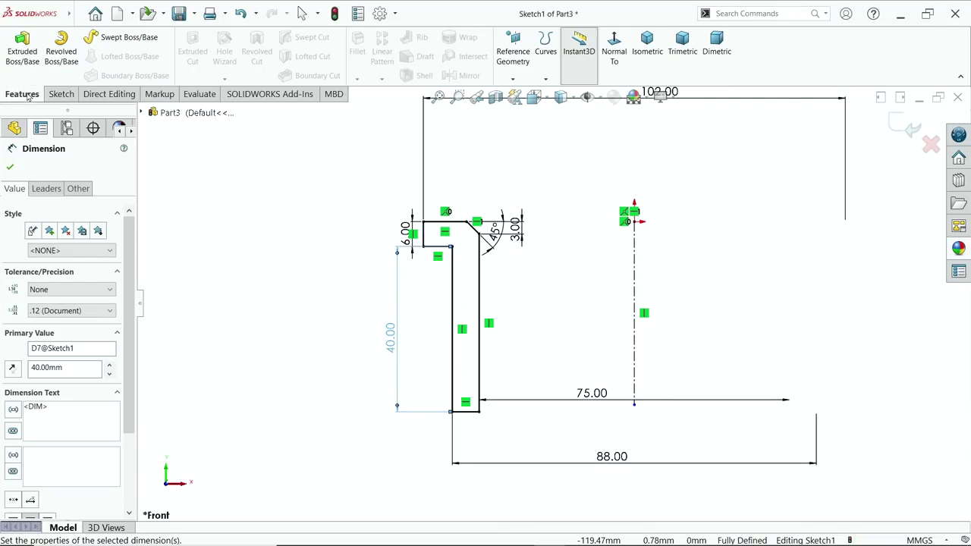
pyautogui.click(61, 54)
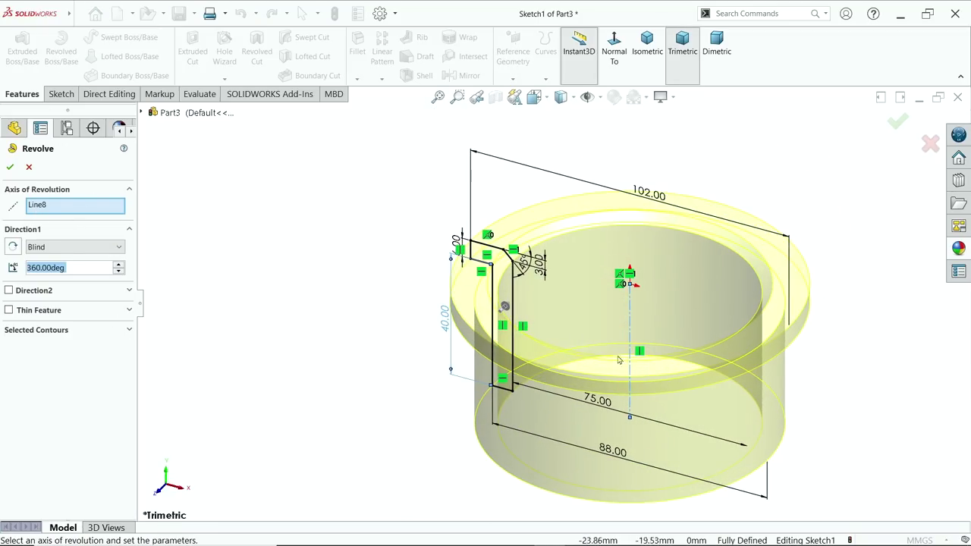
pyautogui.scroll(-3, 665, 403)
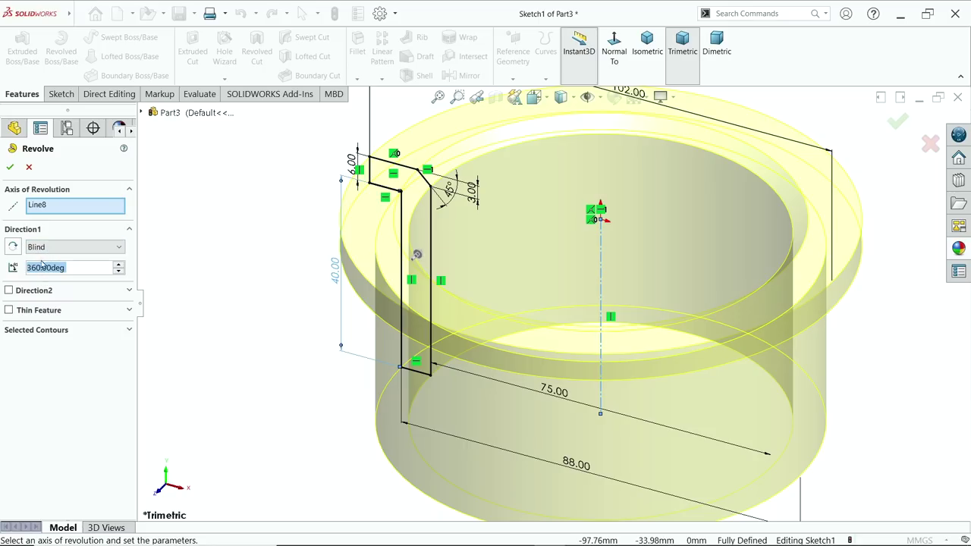
pyautogui.click(10, 166)
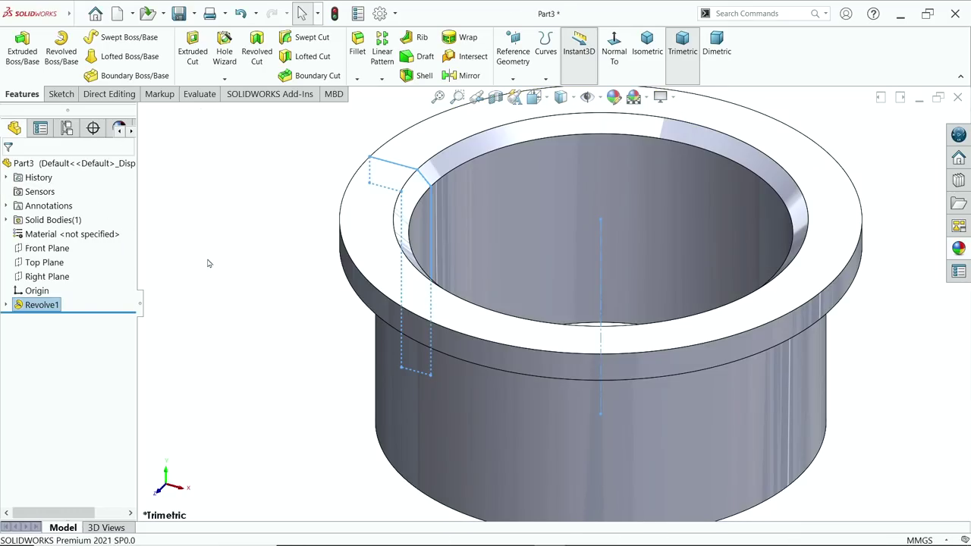
pyautogui.press('f')
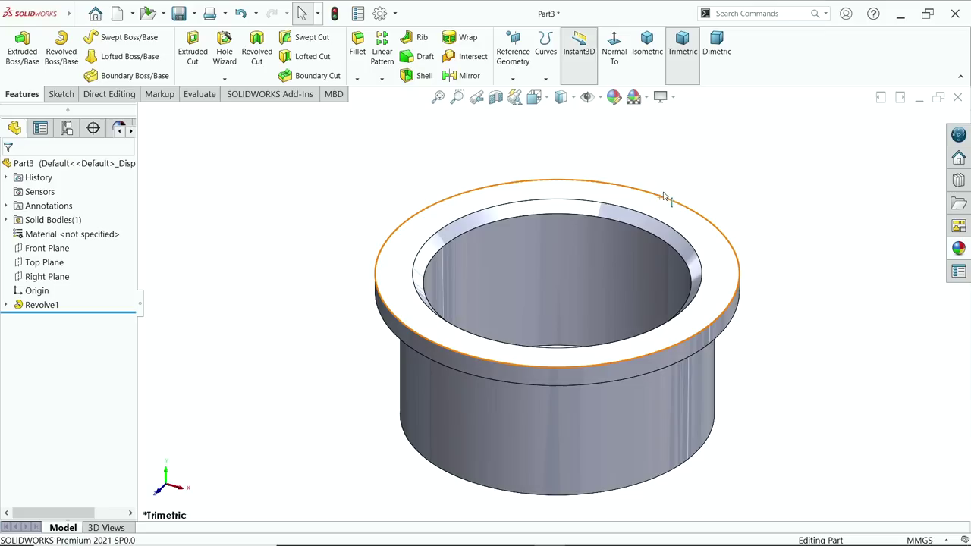
pyautogui.scroll(-2, 665, 200)
# - Colour the valve seat dark grey
pyautogui.click(613, 97)
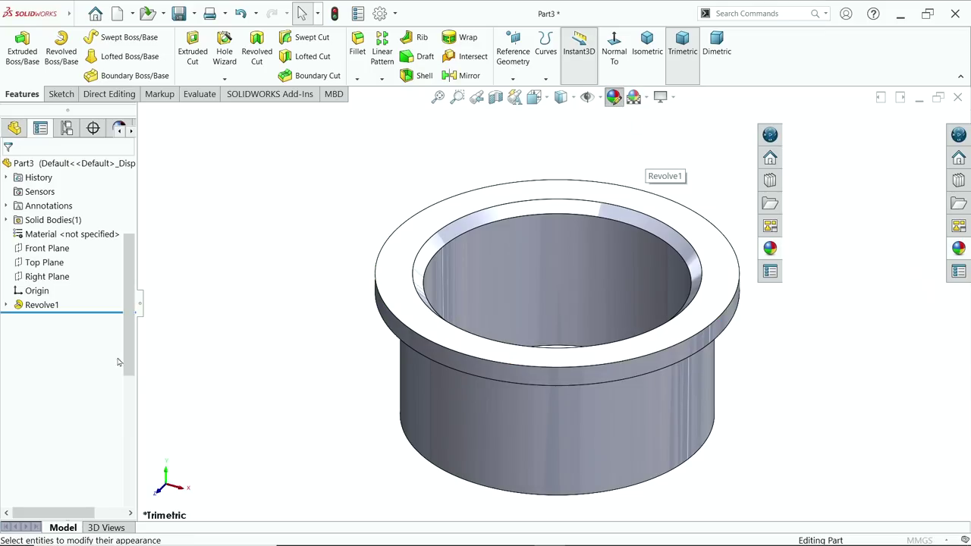
pyautogui.click(96, 447)
pyautogui.click(96, 453)
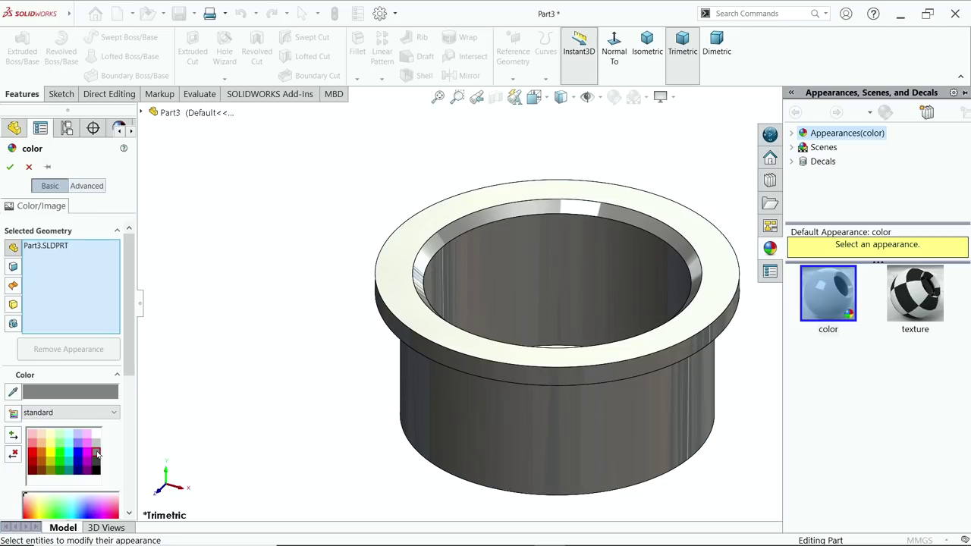
pyautogui.click(10, 168)
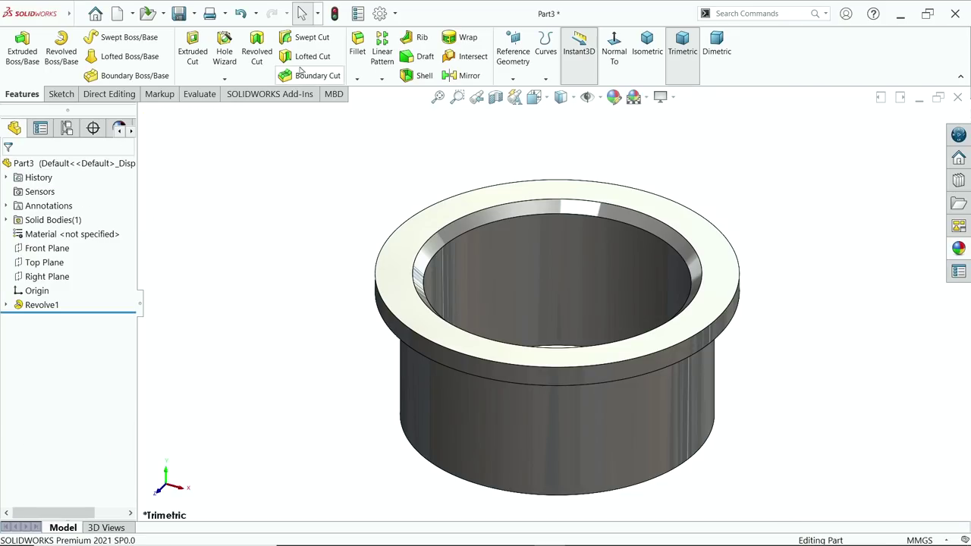
# - Save the part as 4.Valve seat
pyautogui.click(180, 15)
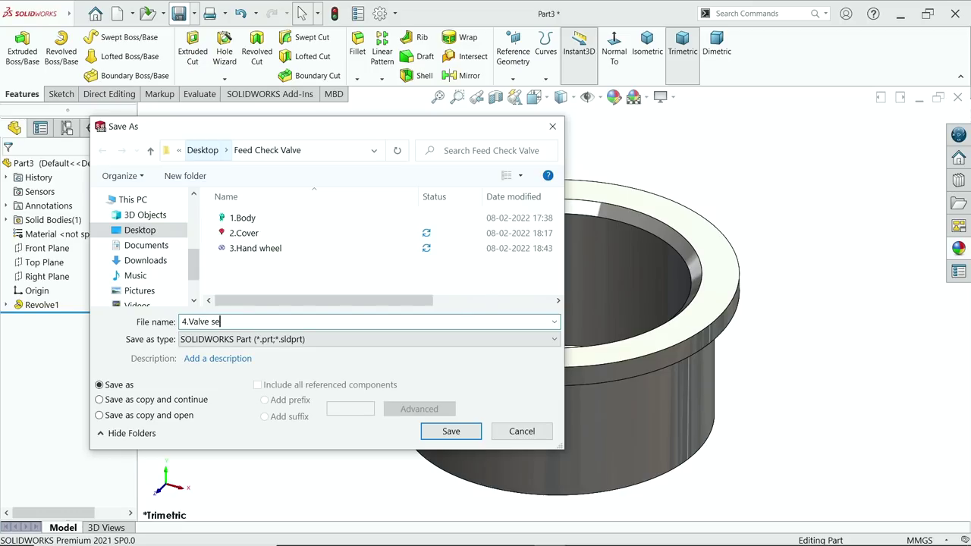
pyautogui.click(450, 430)
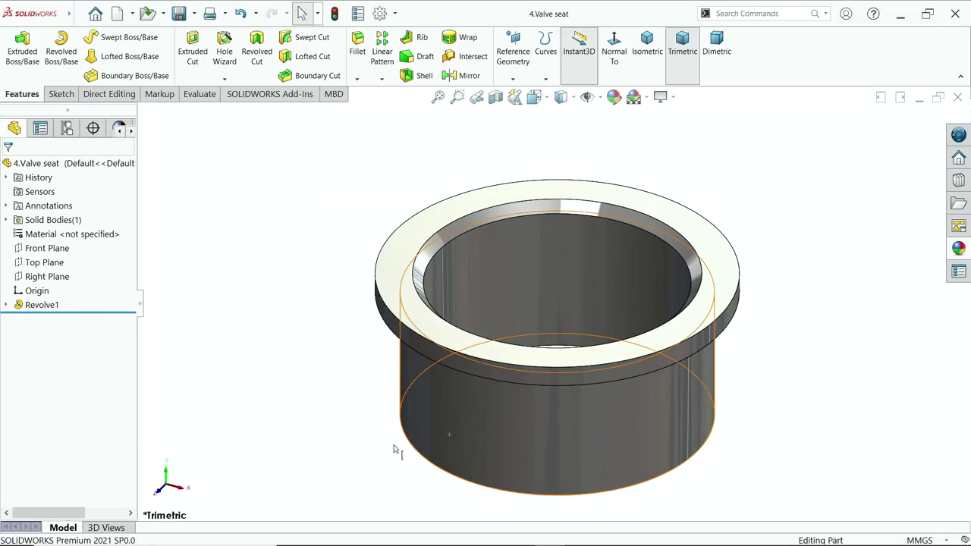
pyautogui.hotkey('alt', 'Tab')
# - Zoom and pan the Photos drawing to the 5.VALVE section dimensions
pyautogui.moveTo(564, 430); pyautogui.dragTo(567, 429)
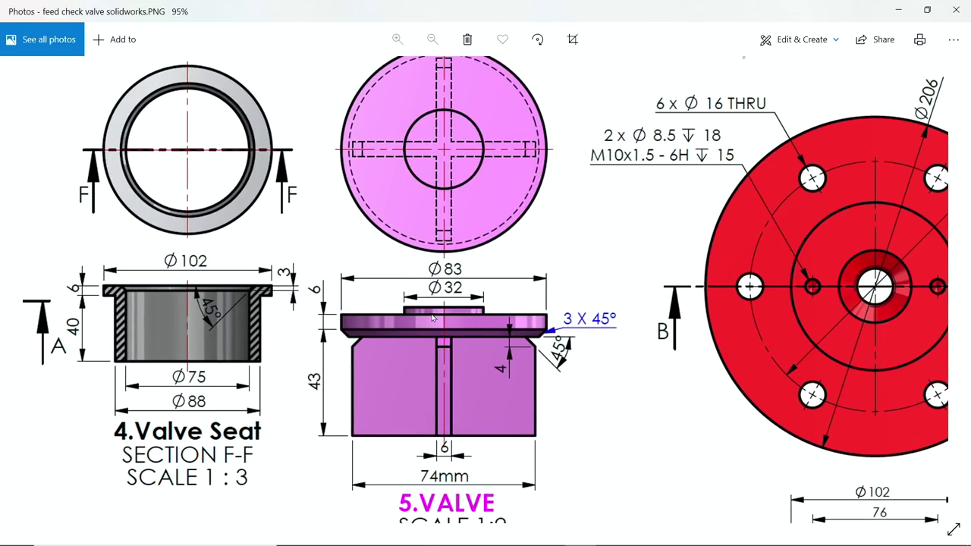
pyautogui.scroll(3, 444, 296)
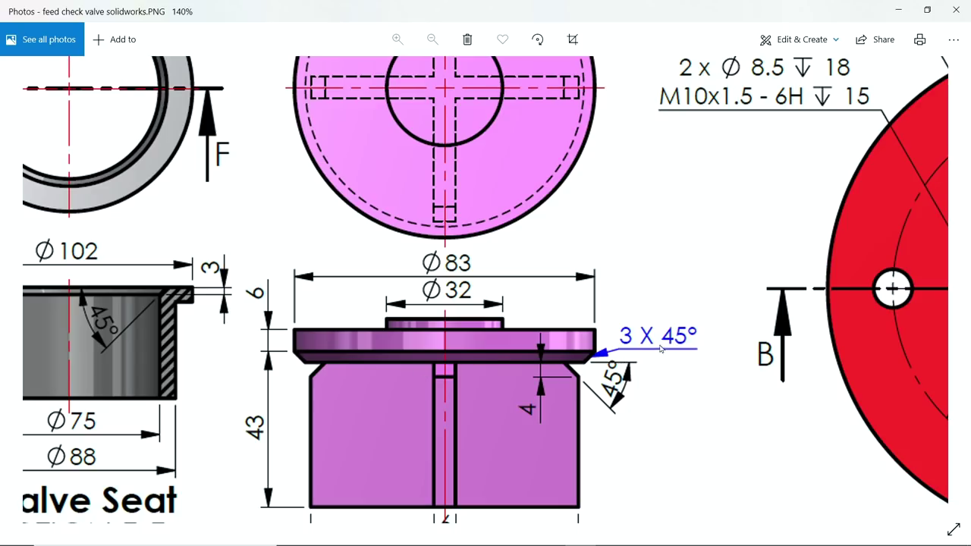
pyautogui.moveTo(488, 210); pyautogui.dragTo(481, 345)
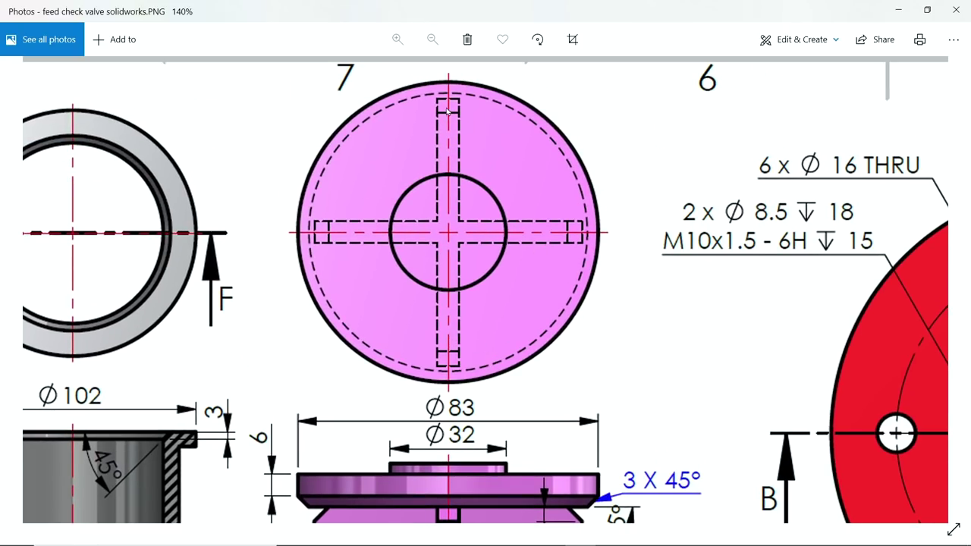
pyautogui.scroll(-5, 415, 302)
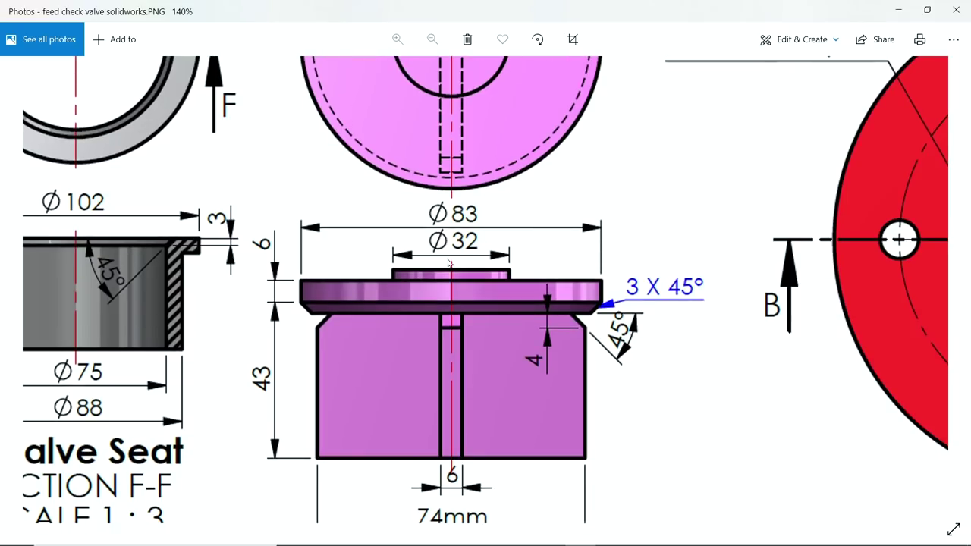
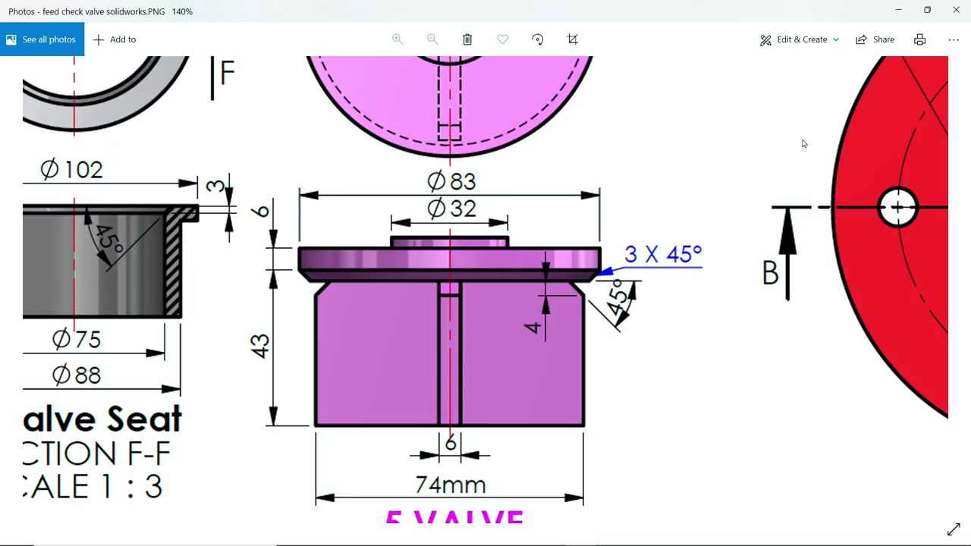
# - Minimize the Photos viewer showing the feed check valve drawing to reveal the empty Part4
pyautogui.click(897, 9)
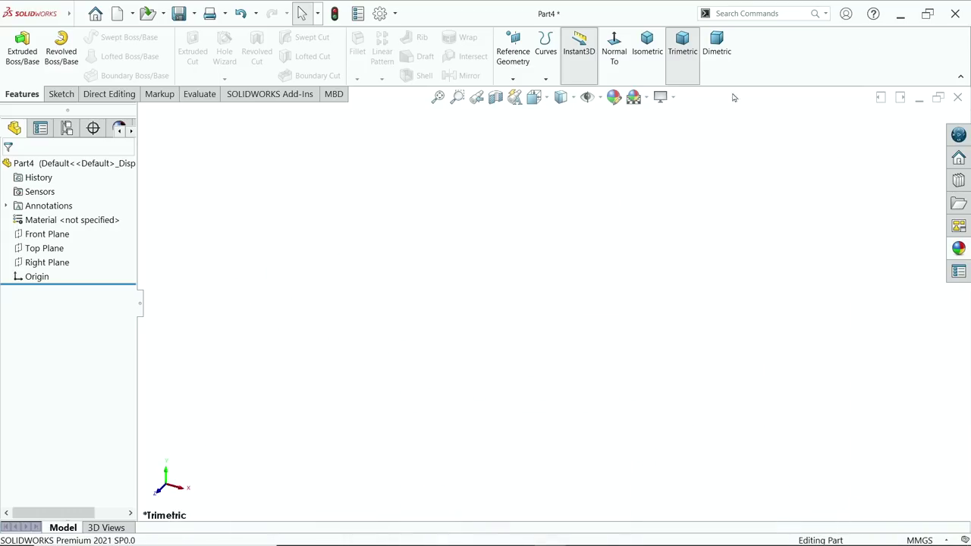
# - Sketch a closed stepped outline with one chamfered corner on the Front Plane, starting at the origin
pyautogui.click(47, 233)
pyautogui.click(64, 220)
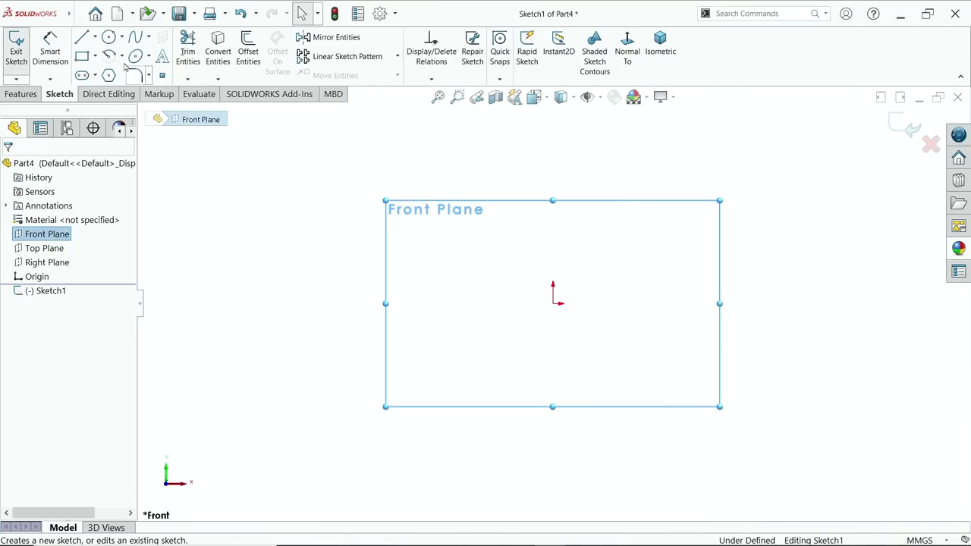
pyautogui.click(81, 37)
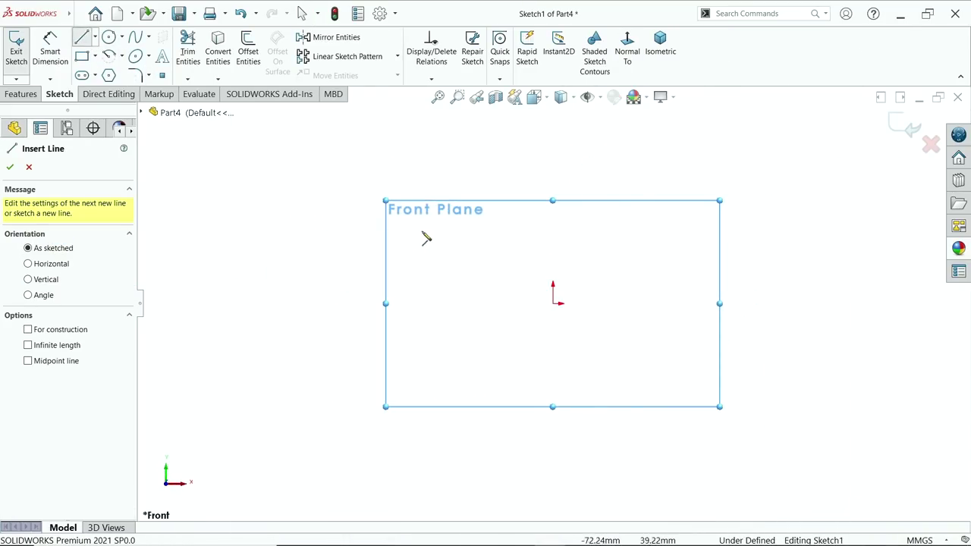
pyautogui.click(543, 311)
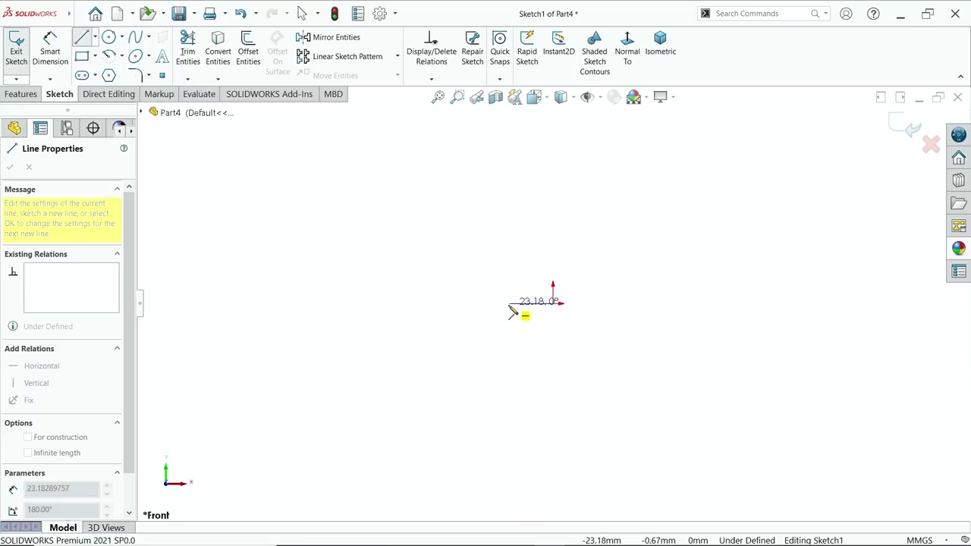
pyautogui.click(487, 318)
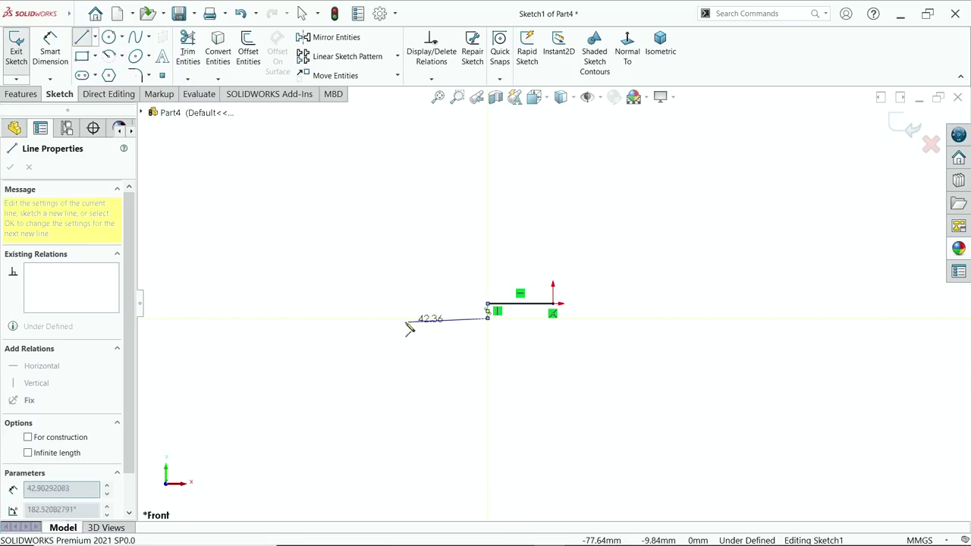
pyautogui.click(364, 319)
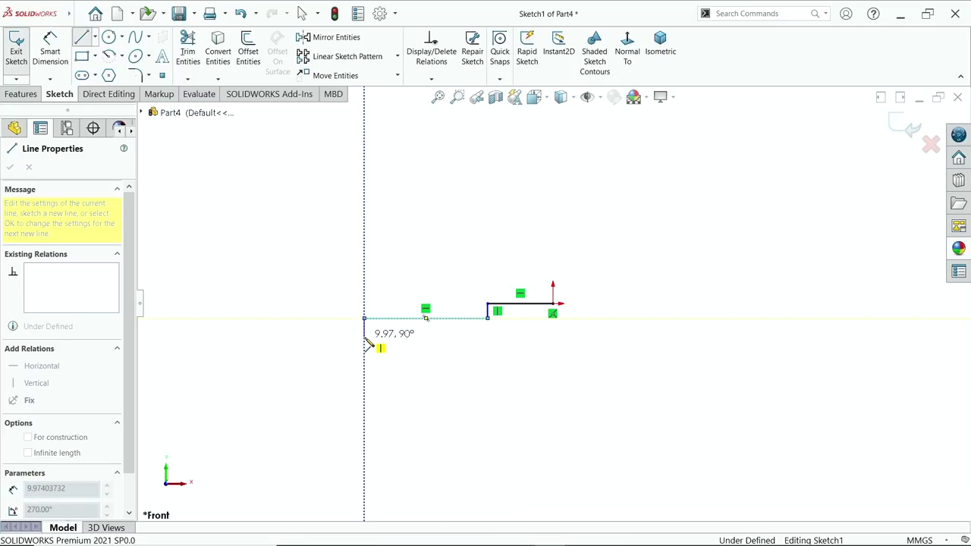
pyautogui.click(365, 337)
pyautogui.click(376, 350)
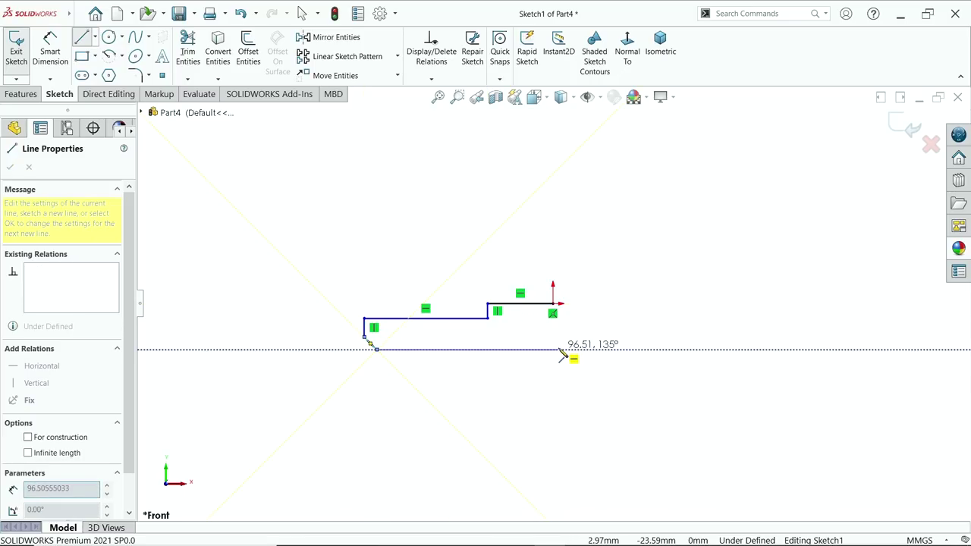
pyautogui.click(558, 312)
pyautogui.rightClick(574, 189)
# - Convert the vertical line through the origin into construction geometry
pyautogui.click(605, 191)
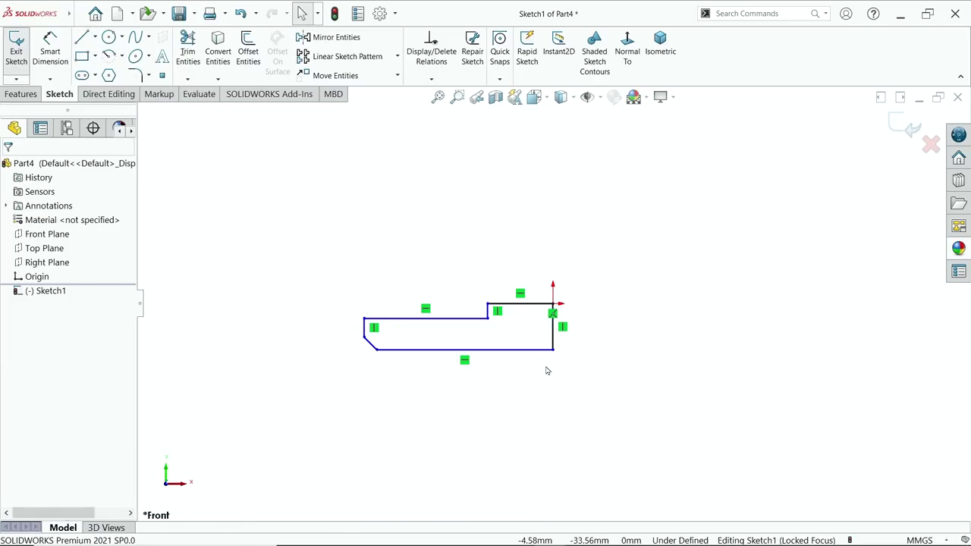
pyautogui.scroll(-3, 546, 370)
pyautogui.click(558, 303)
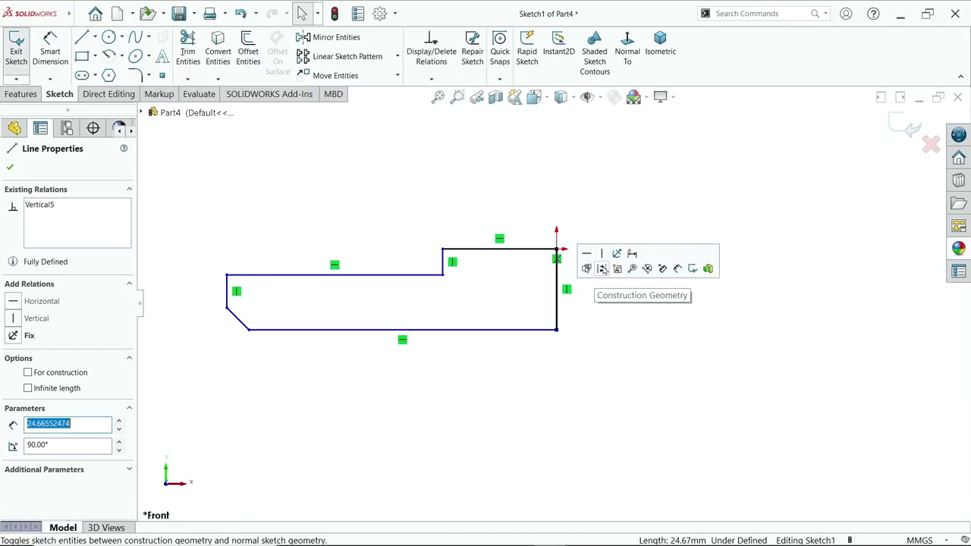
pyautogui.click(585, 270)
pyautogui.click(587, 387)
pyautogui.scroll(2, 585, 308)
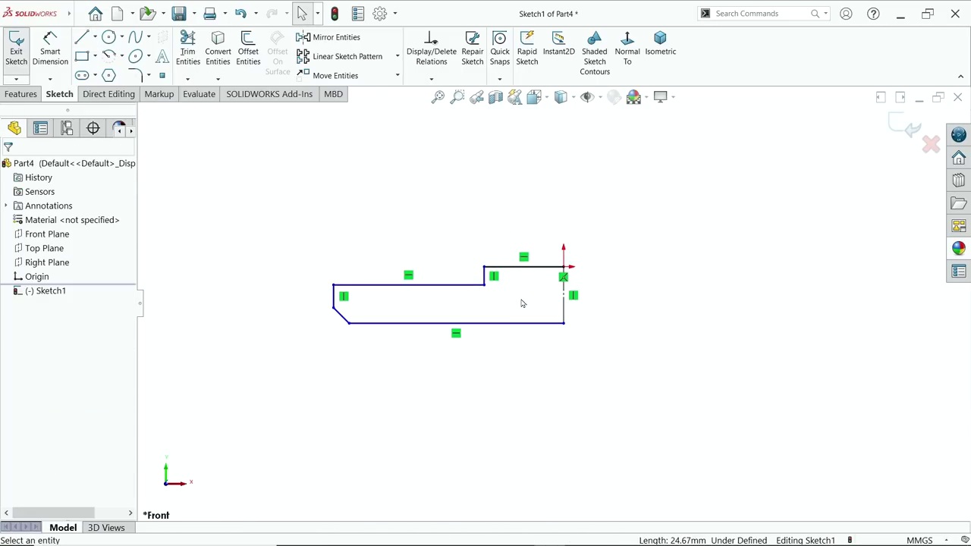
# - Dimension the step's distance from the centre line as 32 mm
pyautogui.click(51, 54)
pyautogui.scroll(-2, 540, 311)
pyautogui.click(452, 267)
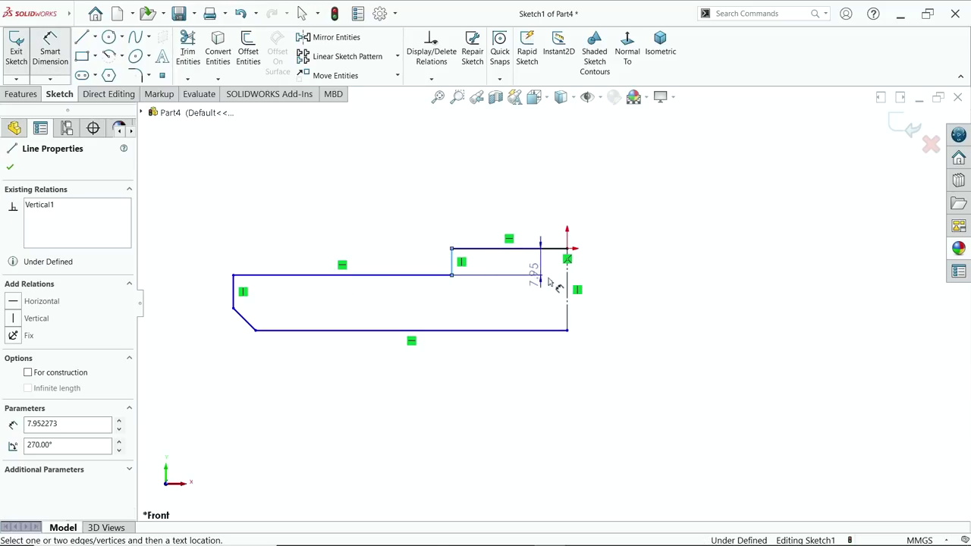
pyautogui.click(568, 254)
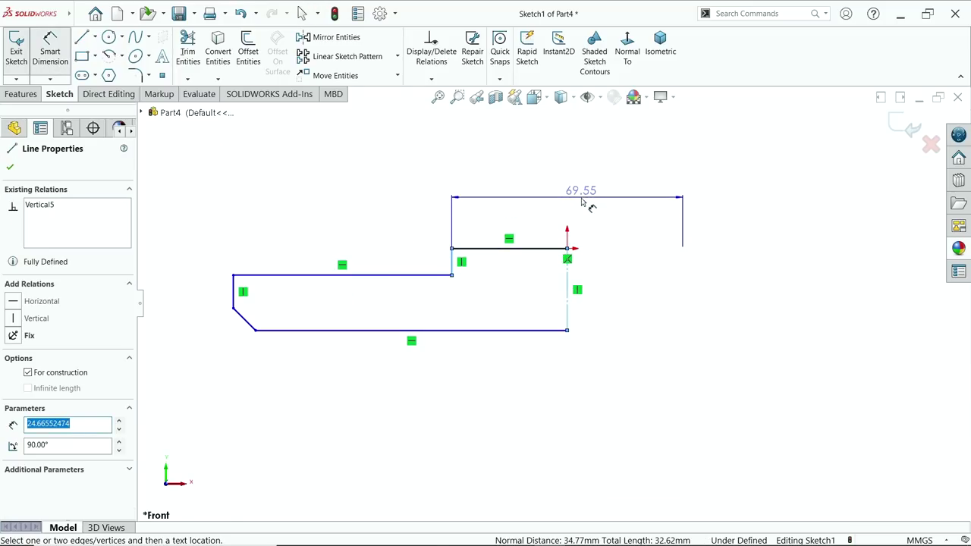
pyautogui.click(581, 201)
pyautogui.write('32')
pyautogui.press('Return')
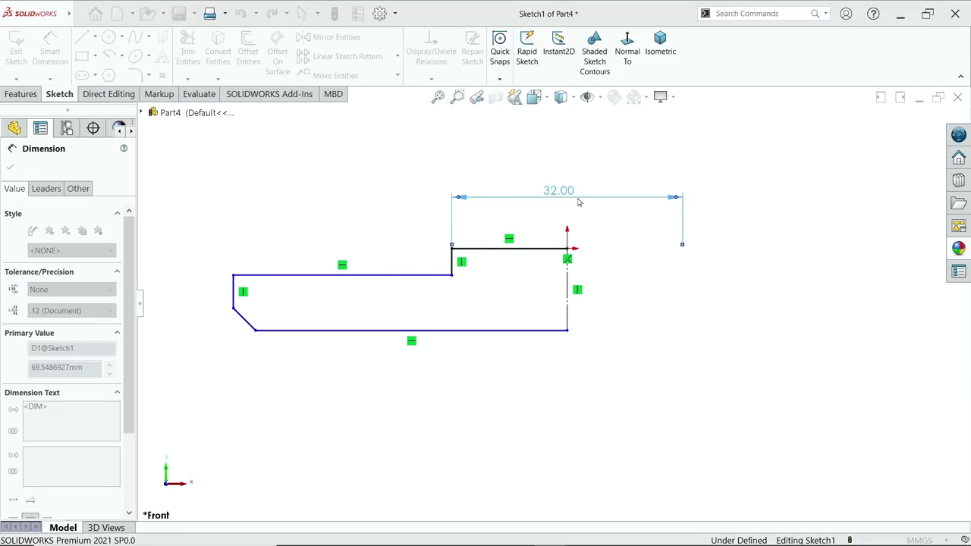
# - Dimension the overall size as 83 mm and the left end edge as 6 mm
pyautogui.click(239, 290)
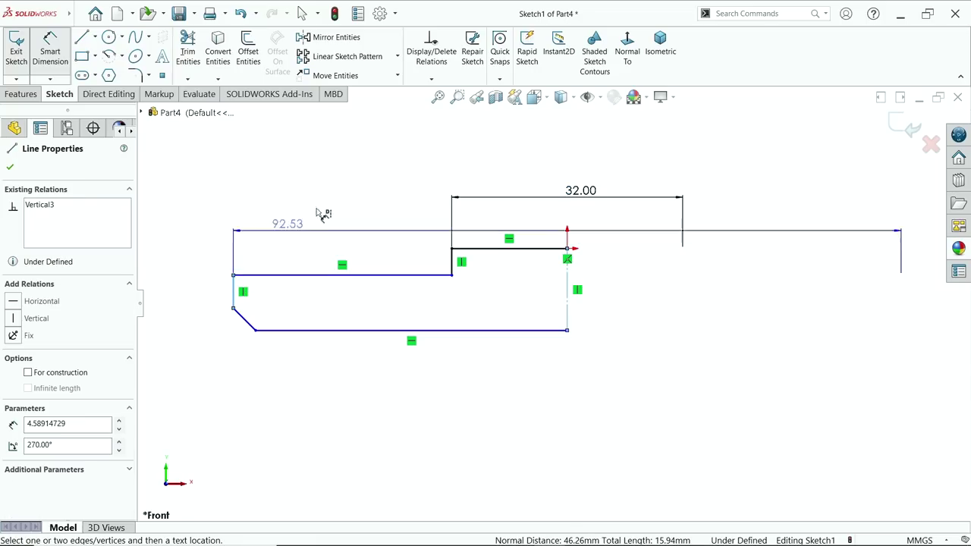
pyautogui.click(522, 145)
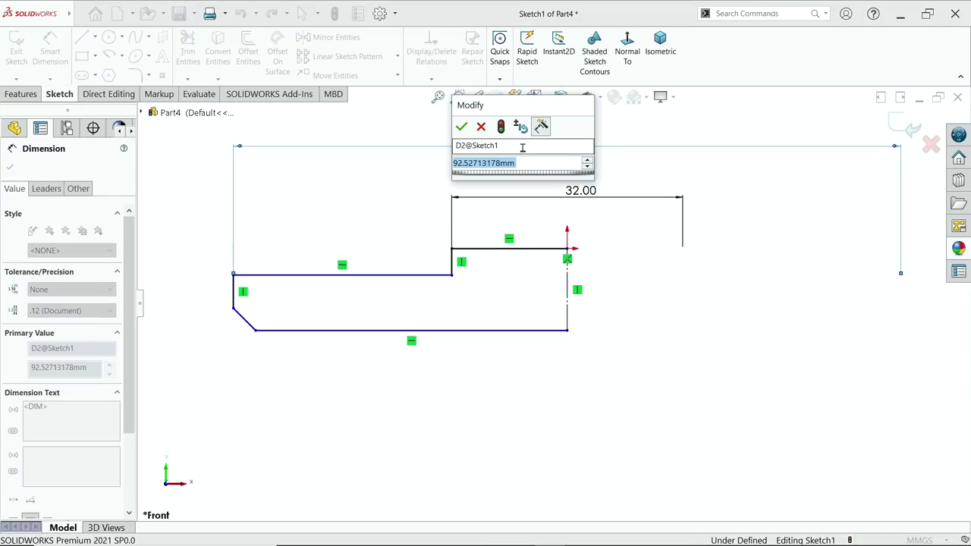
pyautogui.write('83')
pyautogui.press('Return')
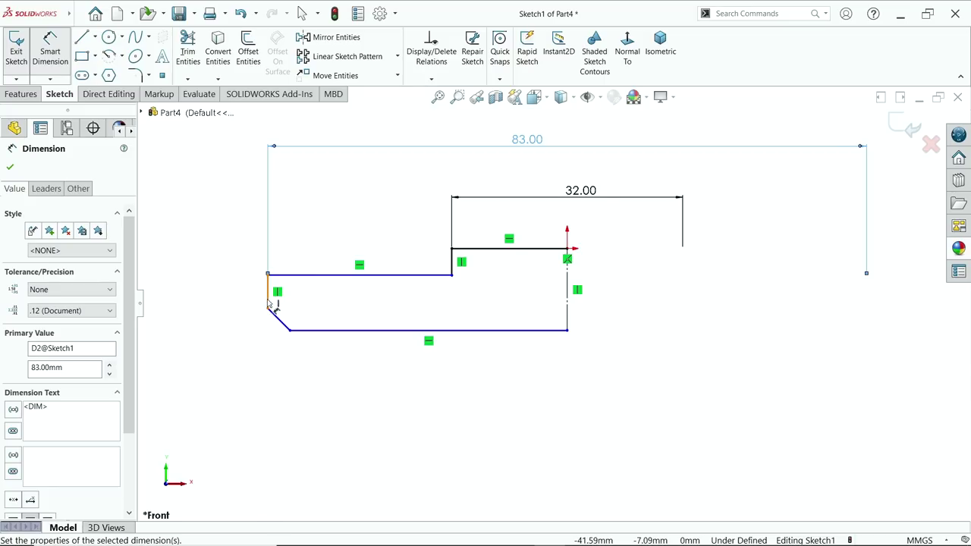
pyautogui.click(269, 302)
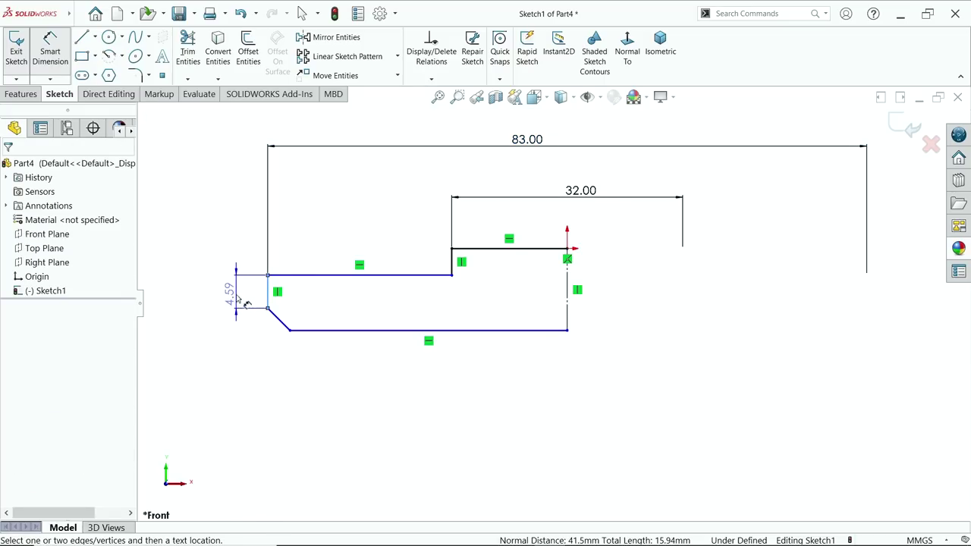
pyautogui.click(244, 301)
pyautogui.write('6')
pyautogui.press('Return')
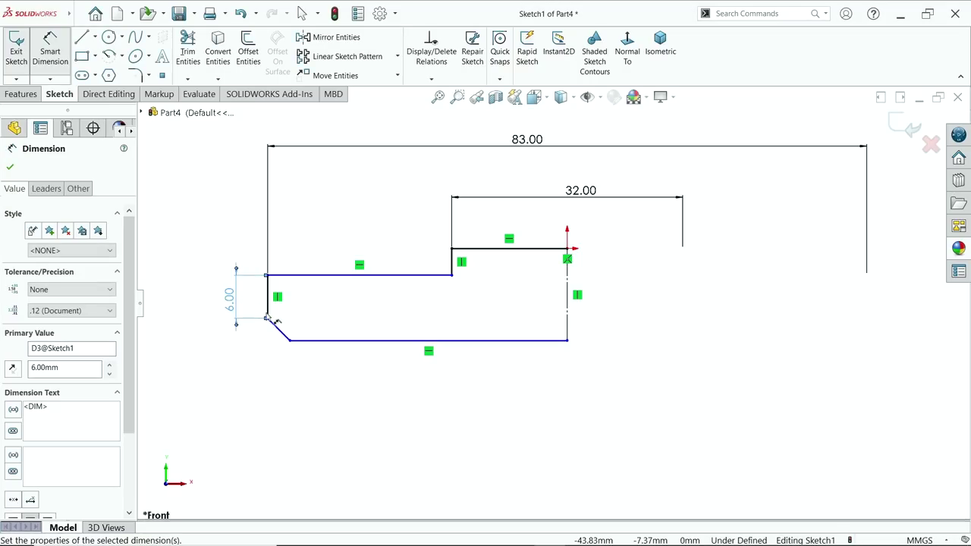
pyautogui.scroll(-3, 267, 318)
# - Dimension the chamfer with a 45° angle and a 3 mm height
pyautogui.scroll(-3, 302, 326)
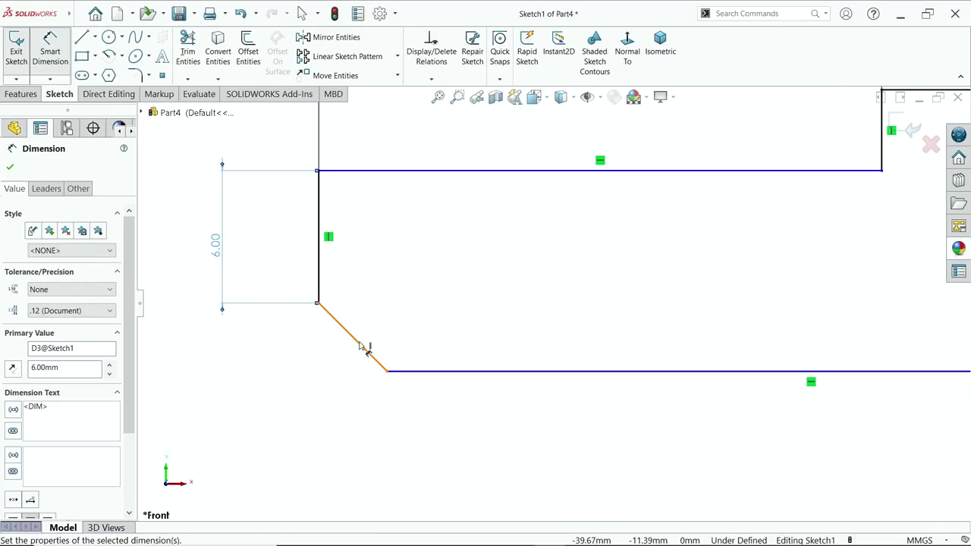
pyautogui.click(361, 345)
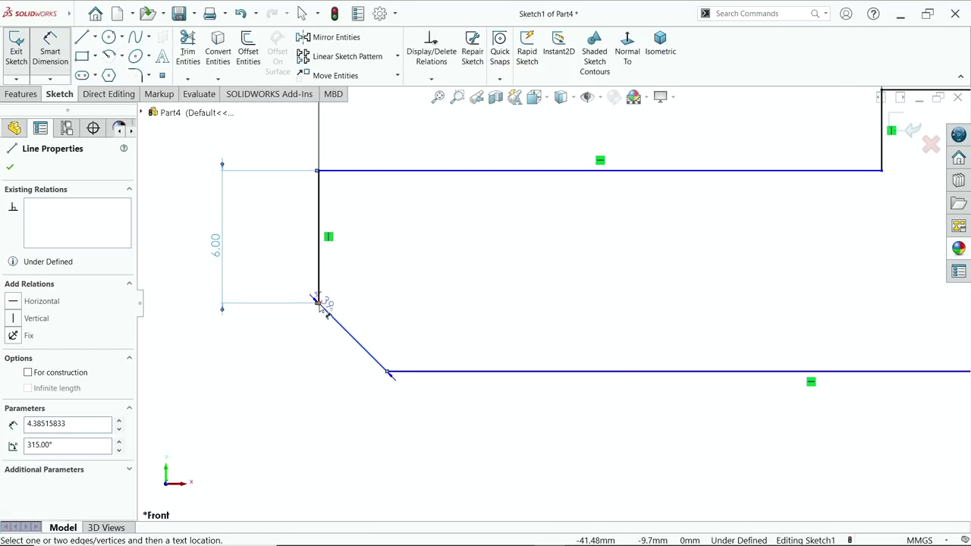
pyautogui.click(318, 302)
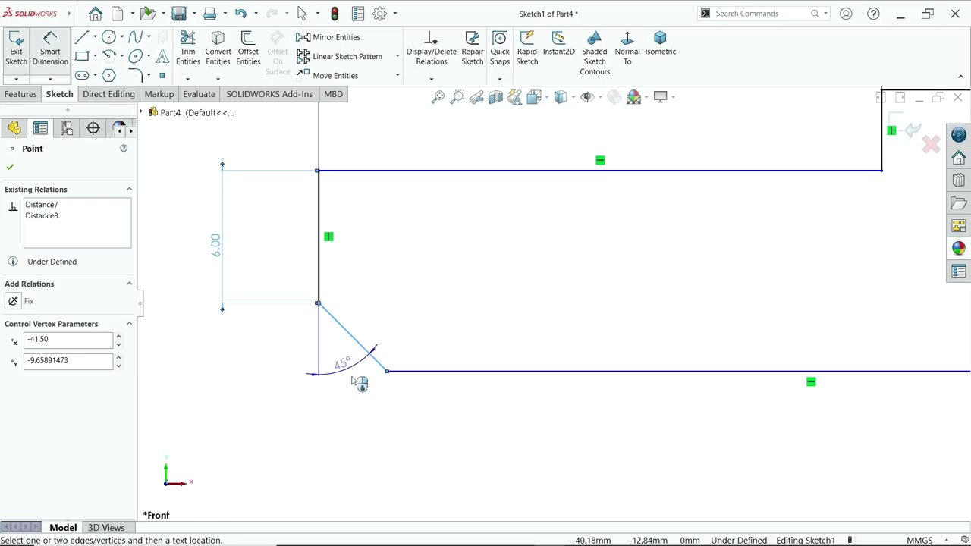
pyautogui.click(377, 419)
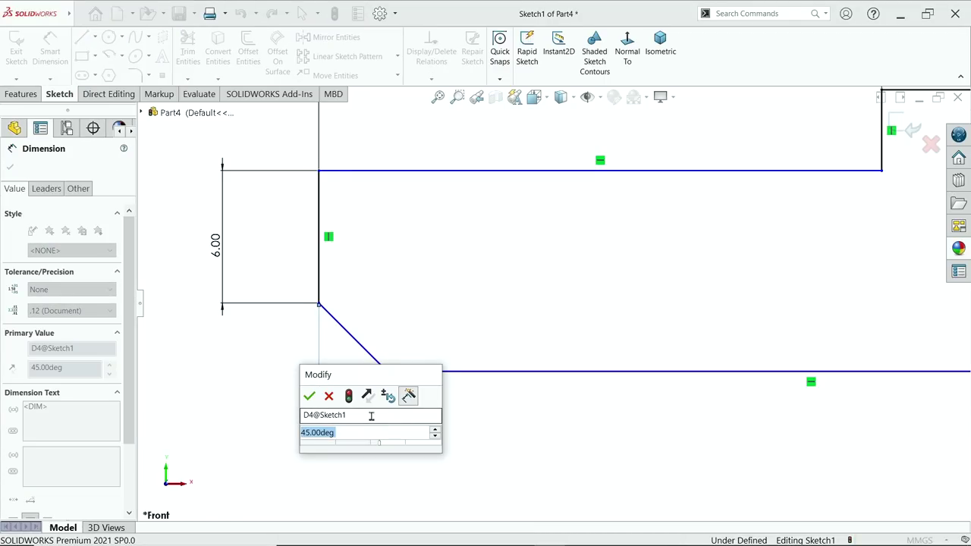
pyautogui.write('45')
pyautogui.press('Return')
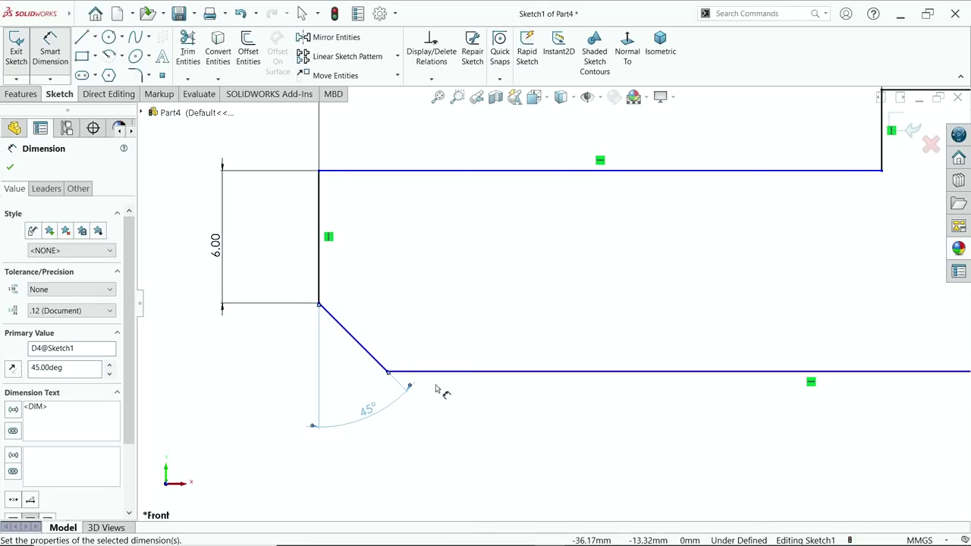
pyautogui.click(360, 346)
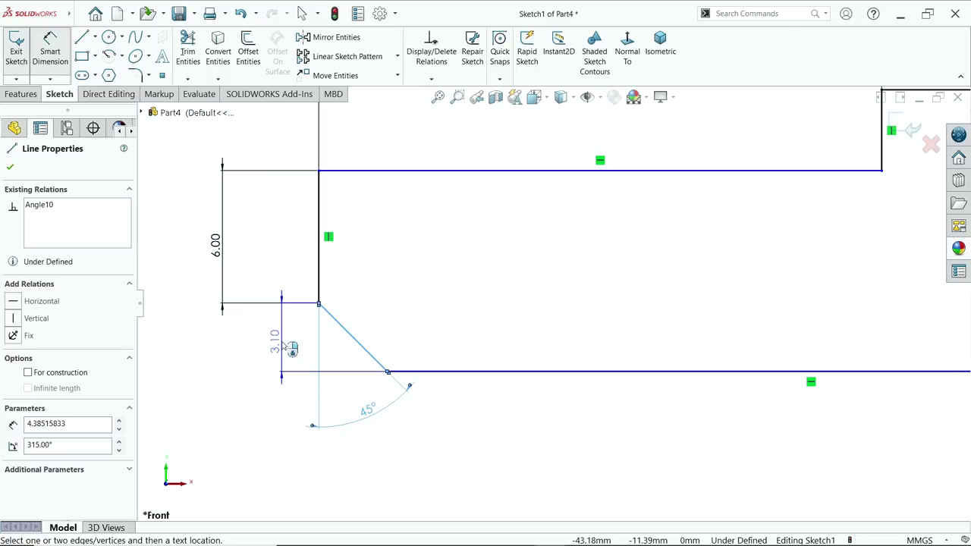
pyautogui.click(282, 345)
pyautogui.write('3')
pyautogui.press('Return')
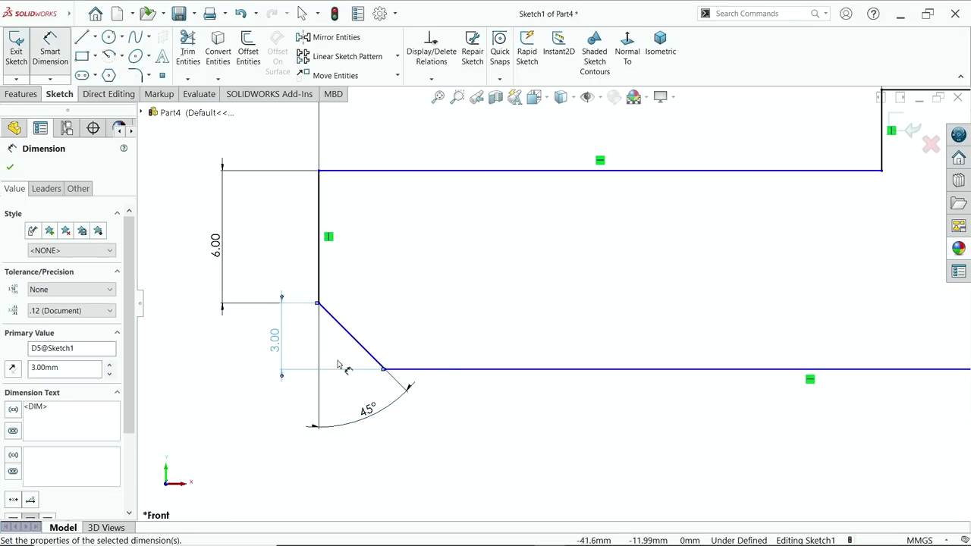
pyautogui.scroll(3, 611, 349)
pyautogui.scroll(-2, 765, 275)
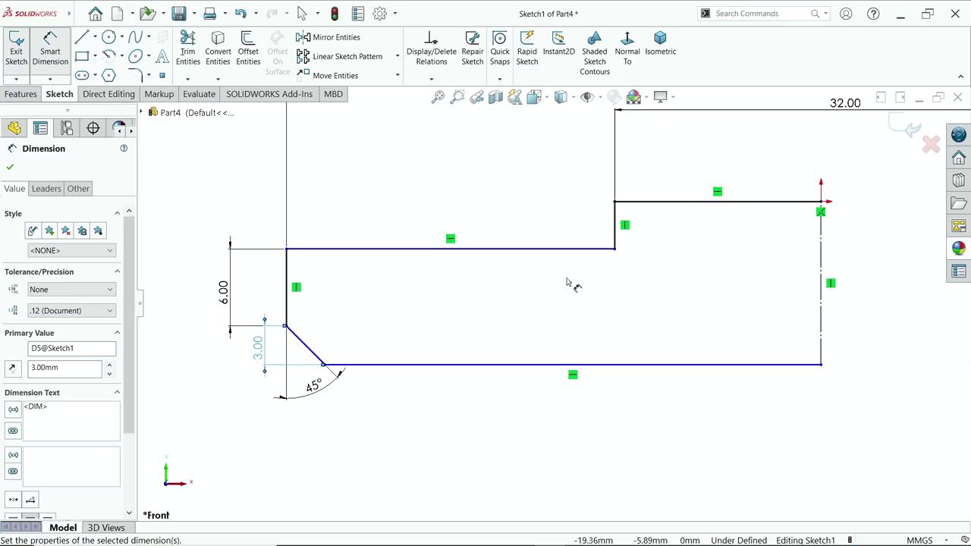
pyautogui.scroll(-1, 423, 335)
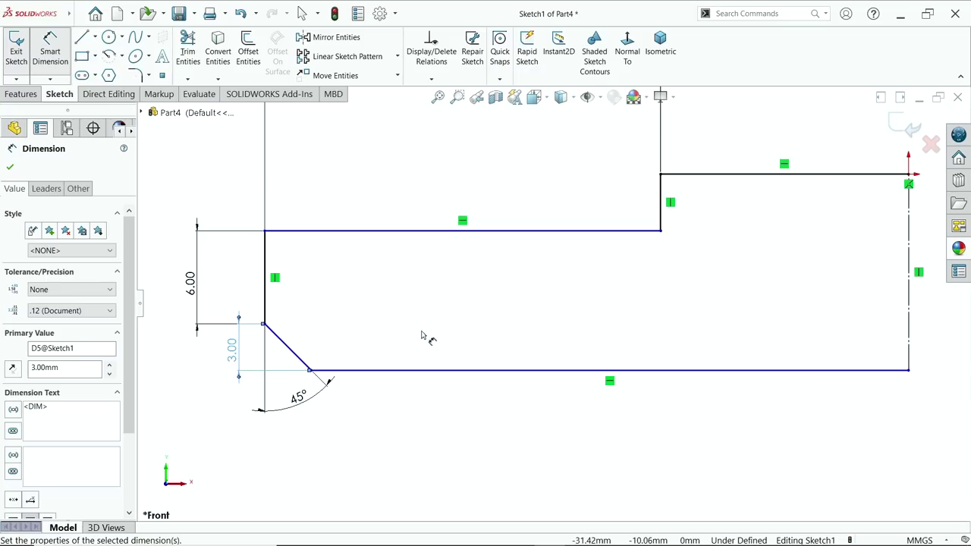
pyautogui.press('Escape')
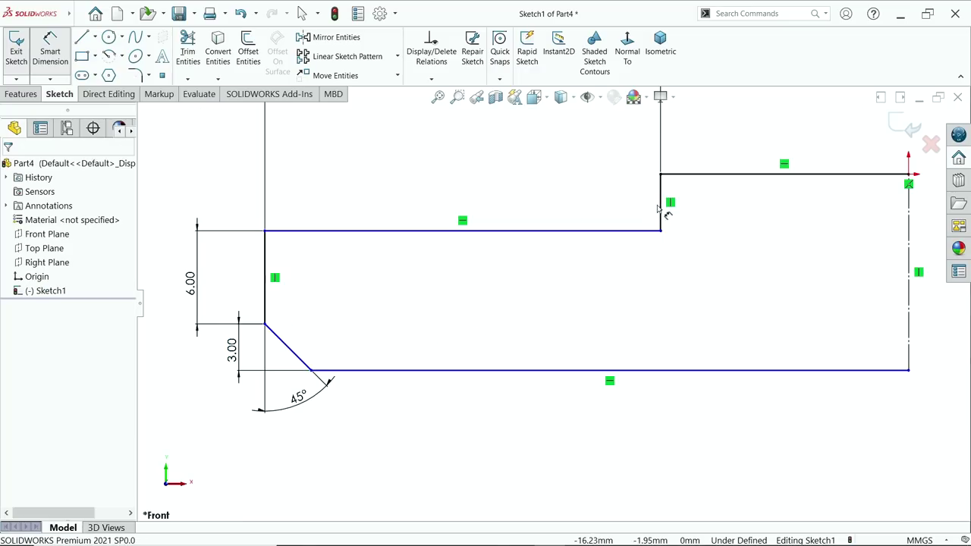
# - Dimension the step height as 3 mm, fully defining the sketch
pyautogui.click(661, 210)
pyautogui.click(559, 193)
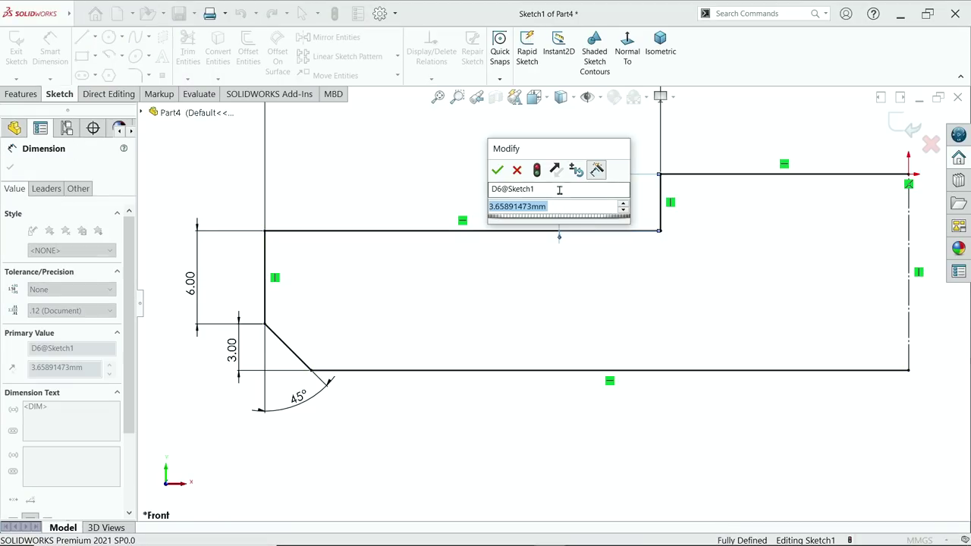
pyautogui.press('Return')
pyautogui.write('3')
pyautogui.press('Return')
pyautogui.scroll(3, 450, 223)
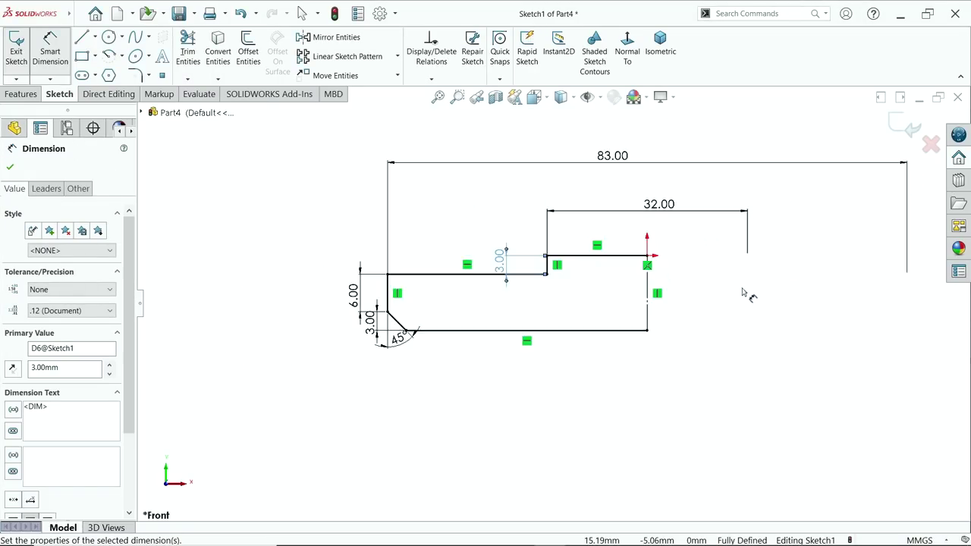
pyautogui.scroll(-3, 288, 154)
pyautogui.click(22, 93)
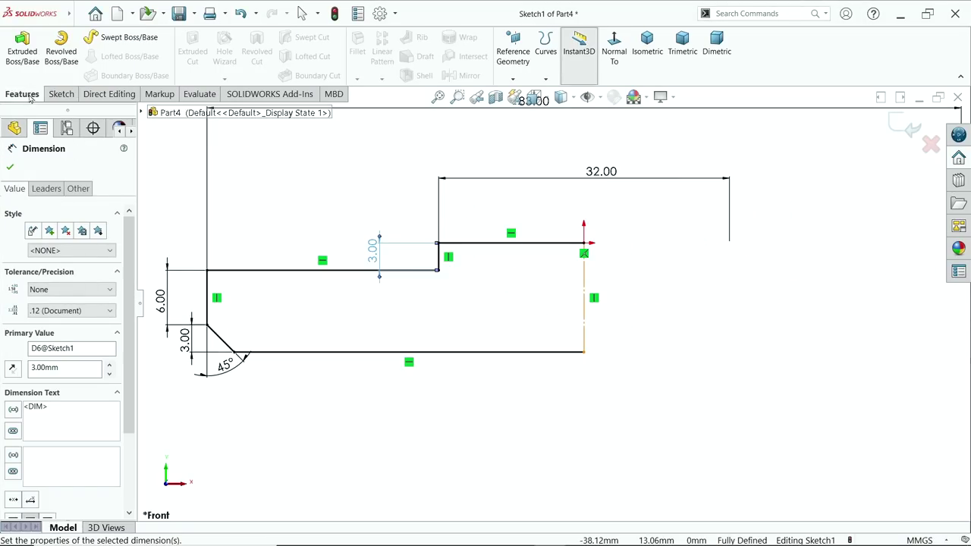
# - Revolve the sketch 360° about the construction line into a stepped disc
pyautogui.click(65, 54)
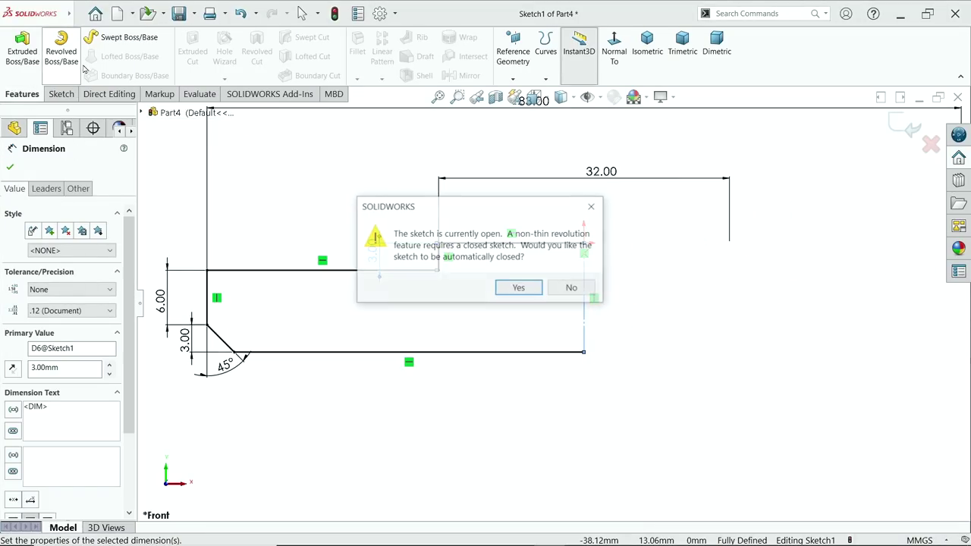
pyautogui.click(517, 289)
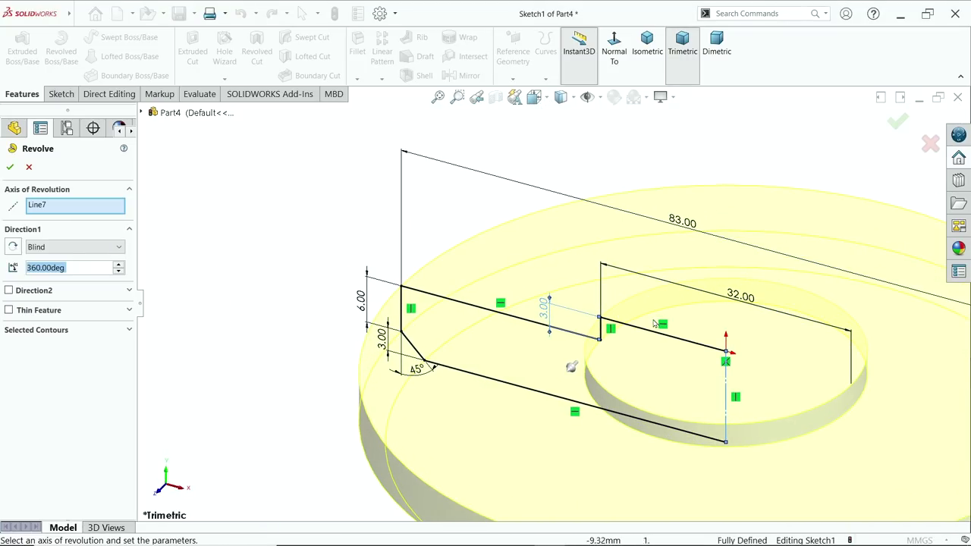
pyautogui.scroll(-3, 699, 385)
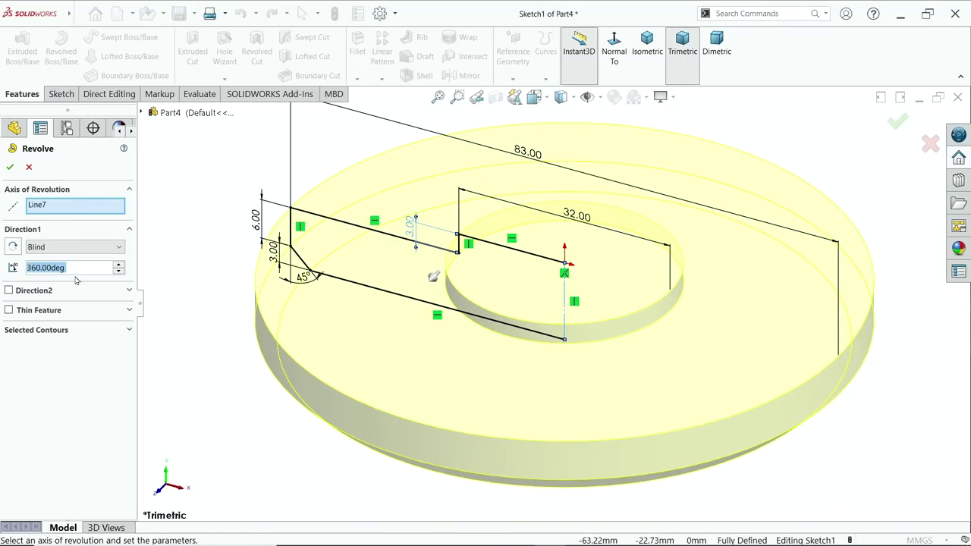
pyautogui.click(10, 167)
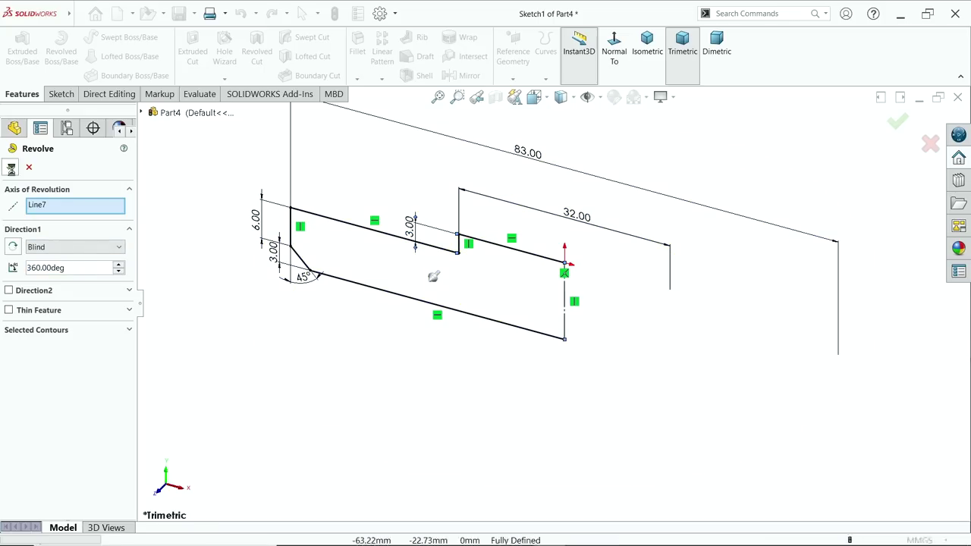
# - Turn on RealView Graphics, then fit and tilt the view of the disc
pyautogui.click(660, 97)
pyautogui.click(677, 116)
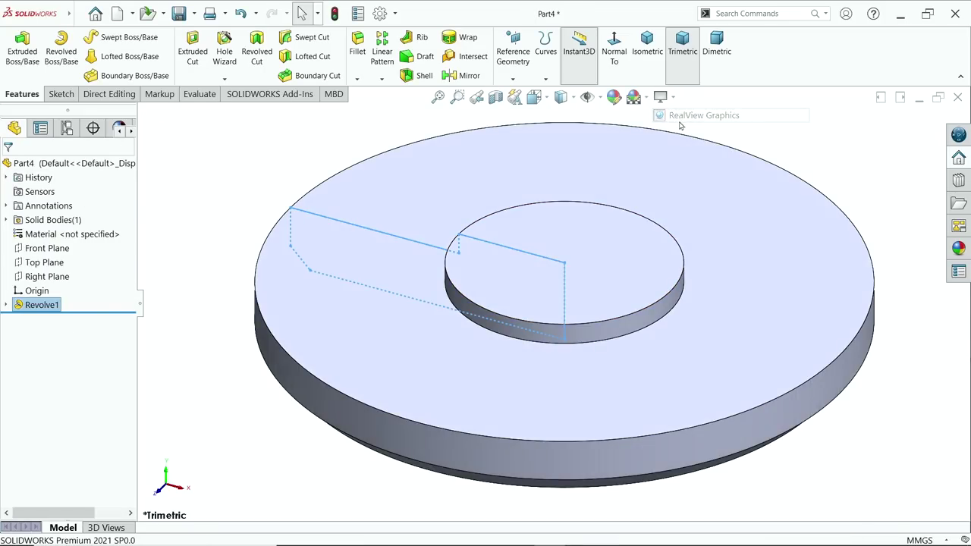
pyautogui.press('z')
pyautogui.moveTo(688, 206); pyautogui.dragTo(681, 183, button='middle')
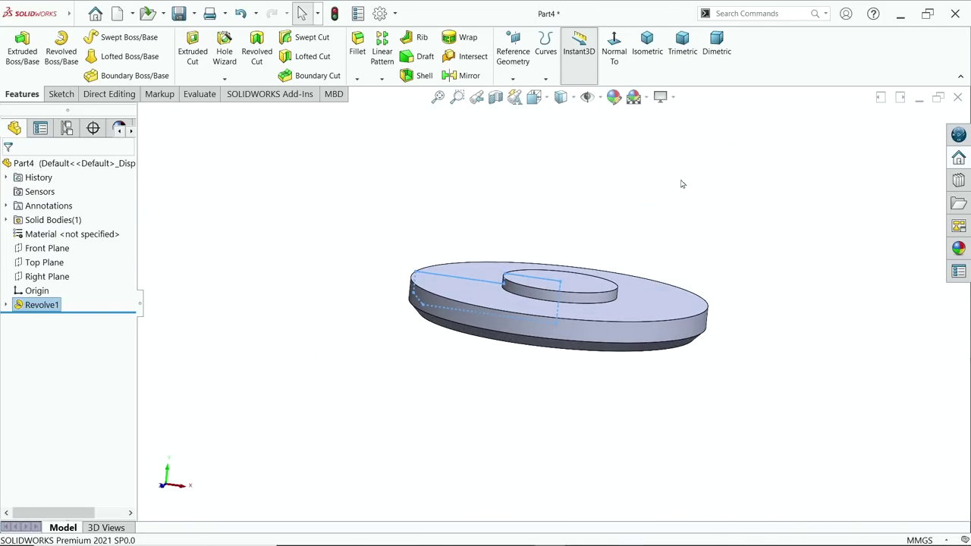
# - Sketch a closed profile with a chamfered corner below the disc on the Front Plane
pyautogui.click(48, 249)
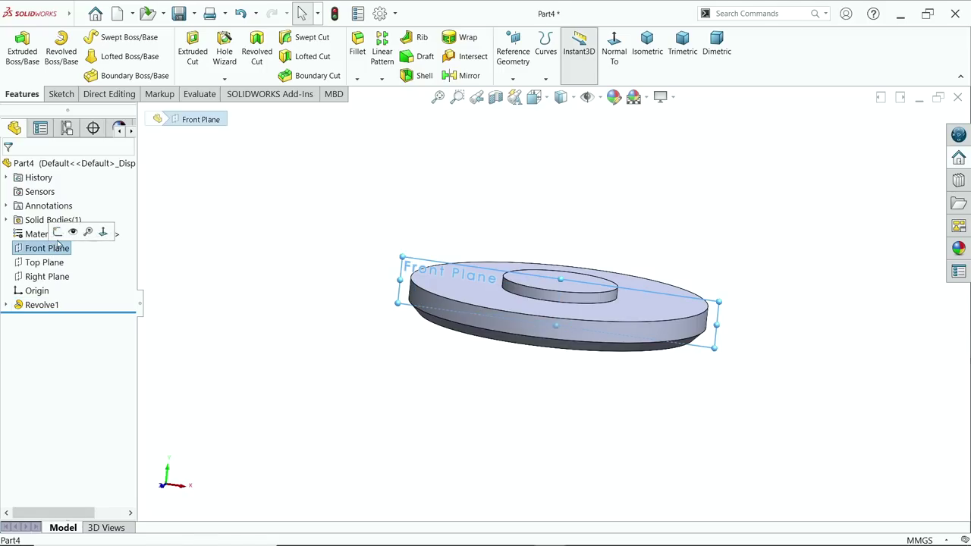
pyautogui.click(85, 224)
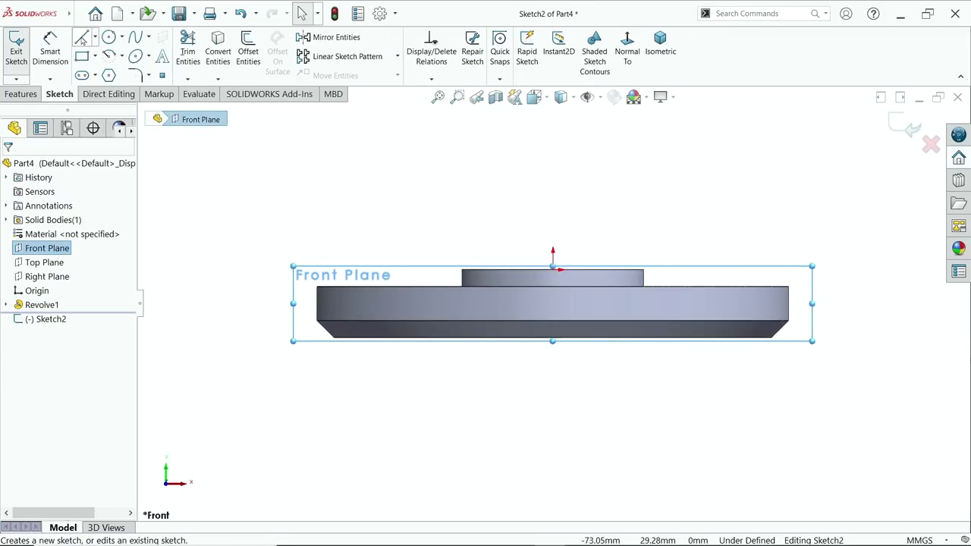
pyautogui.click(82, 38)
pyautogui.scroll(-2, 589, 386)
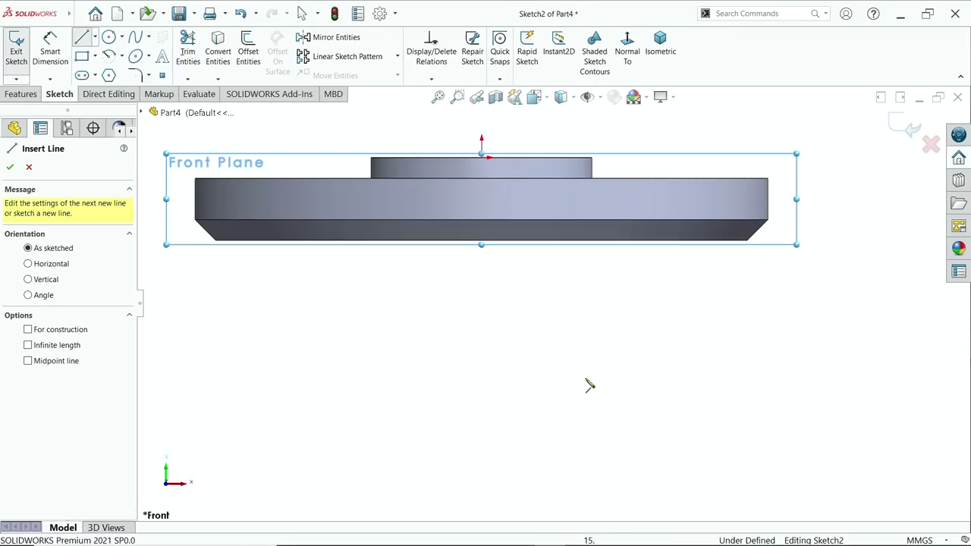
pyautogui.click(480, 242)
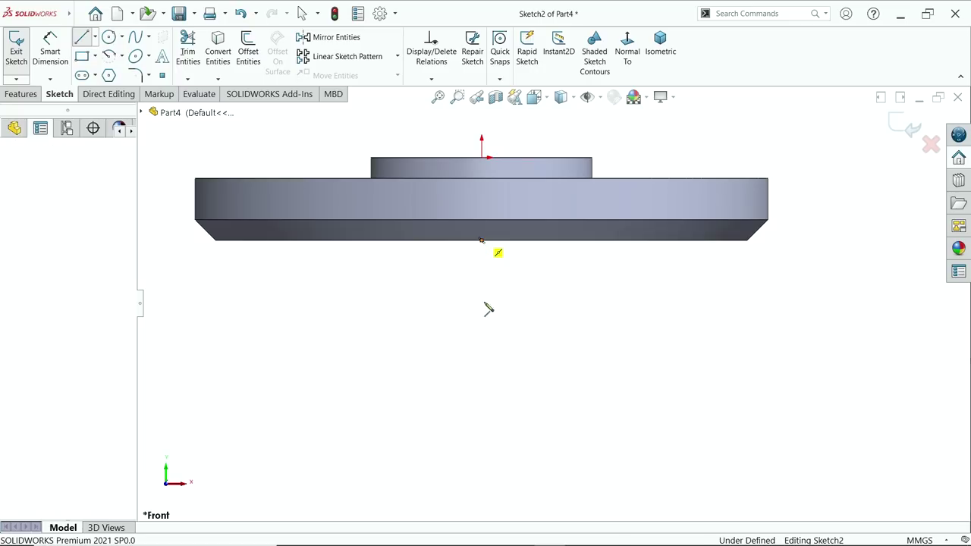
pyautogui.click(481, 469)
pyautogui.click(737, 469)
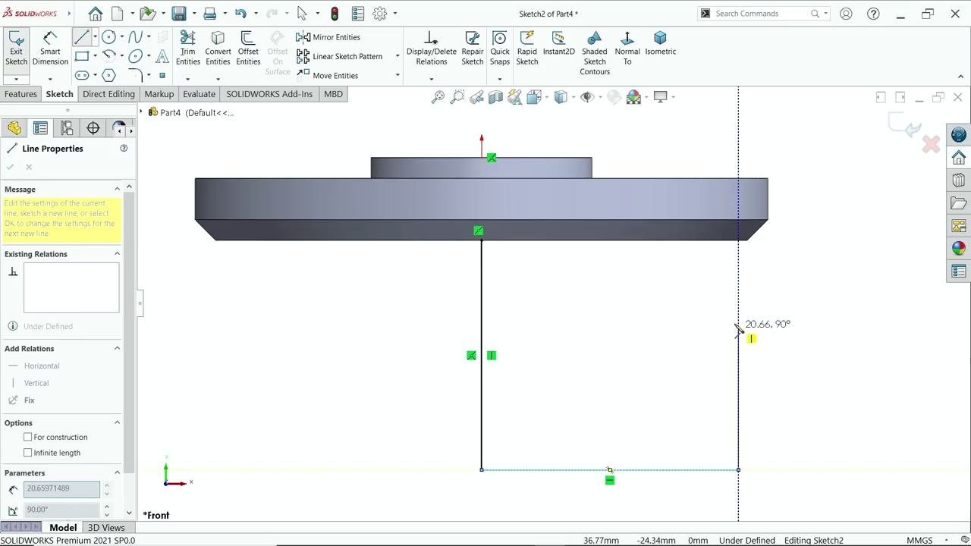
pyautogui.click(738, 270)
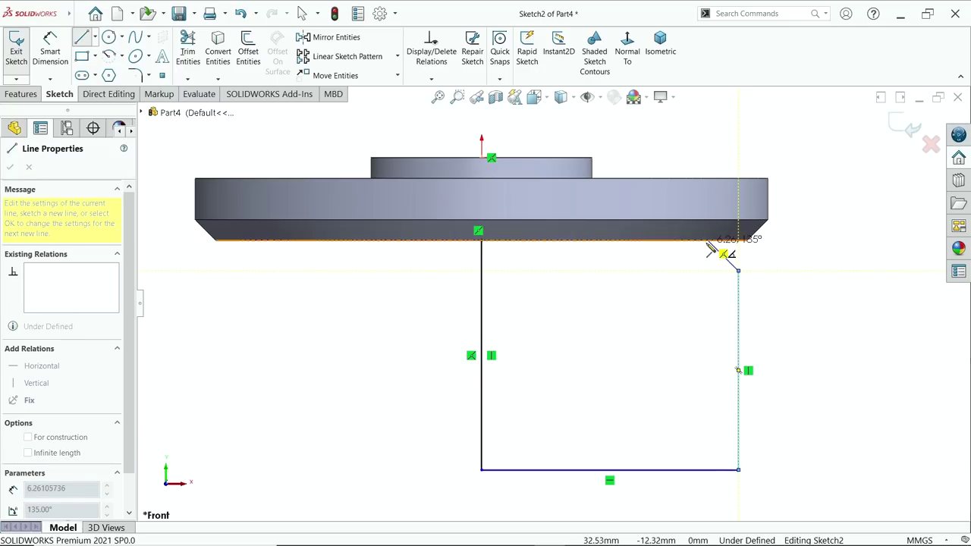
pyautogui.click(701, 240)
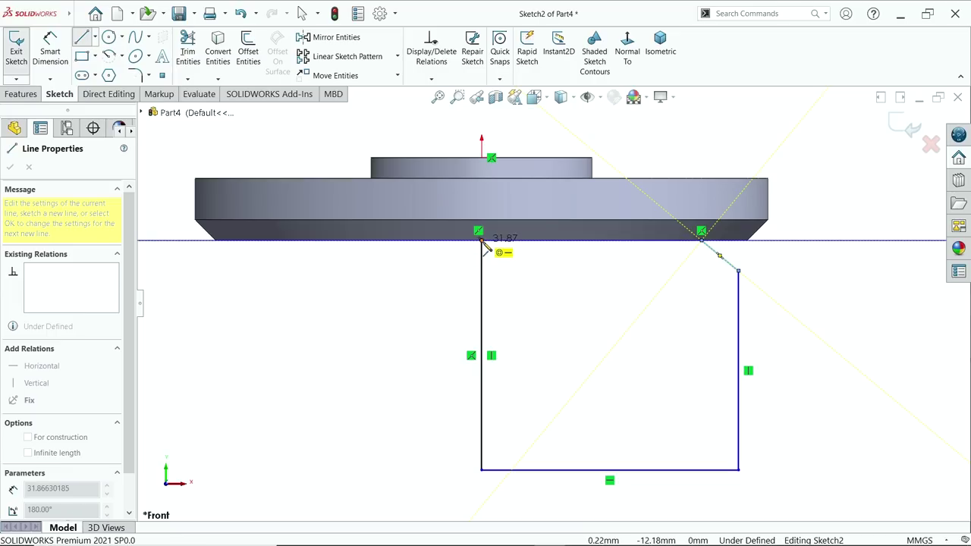
pyautogui.click(481, 240)
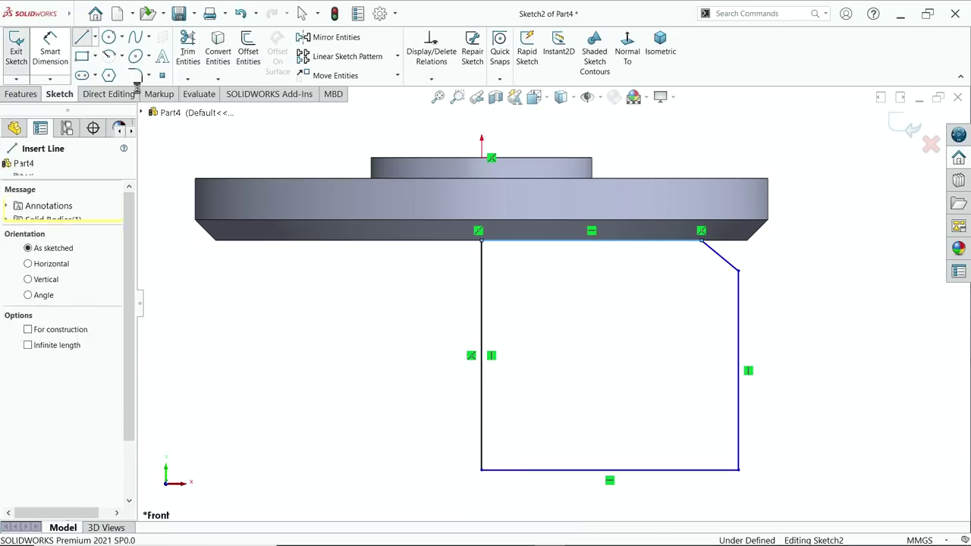
# - Place a vertical height dimension from the disc corner to the profile's bottom line
pyautogui.click(50, 50)
pyautogui.scroll(1, 623, 354)
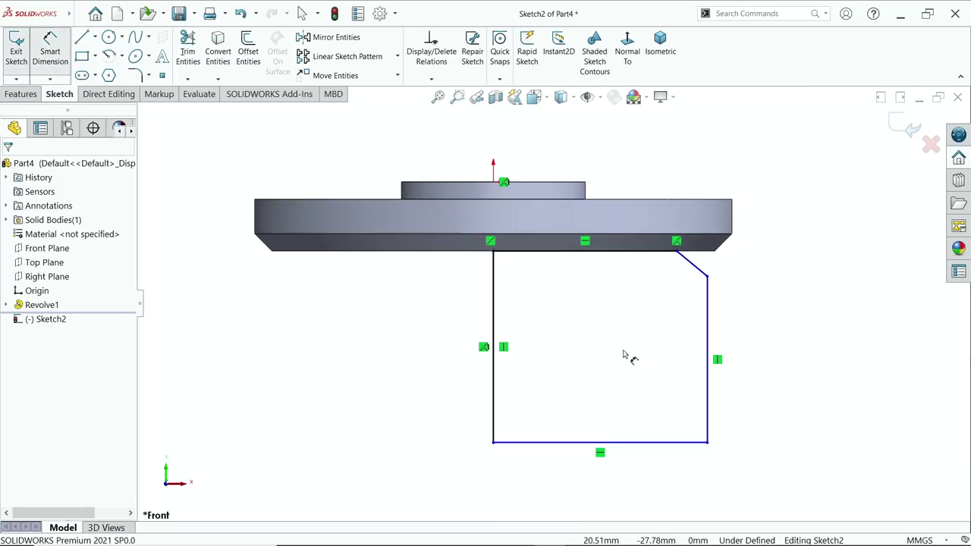
pyautogui.click(733, 235)
pyautogui.click(705, 442)
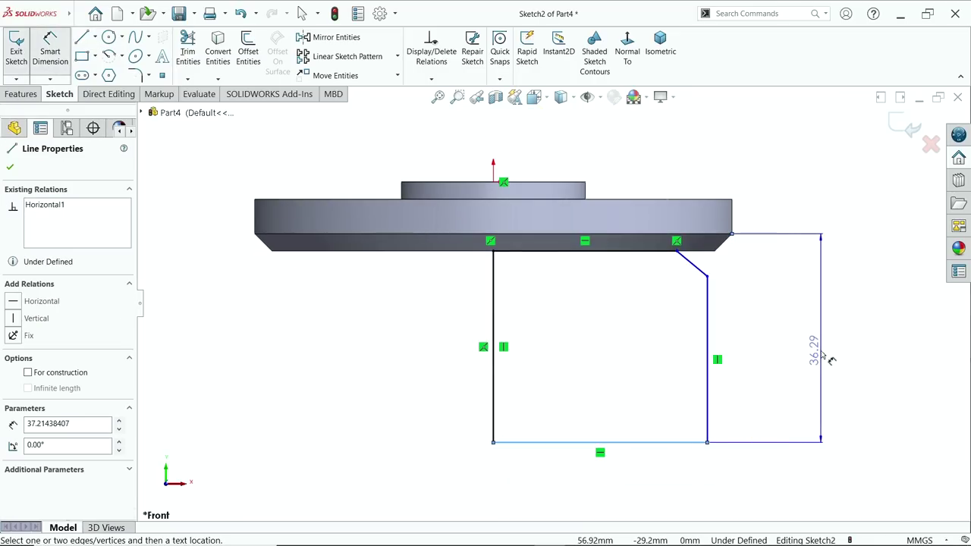
pyautogui.click(830, 361)
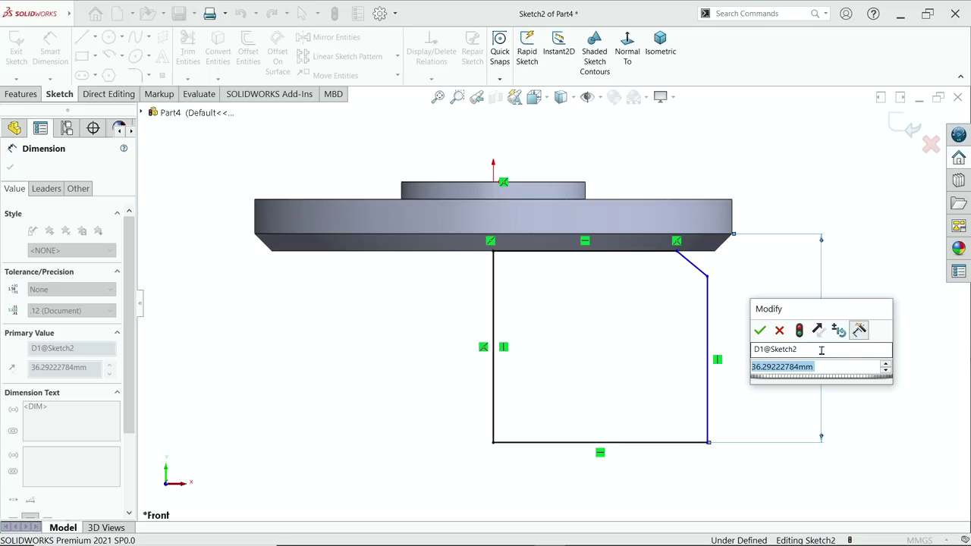
# - Set the profile's height to 43 mm and its width to 37 mm
pyautogui.write('43')
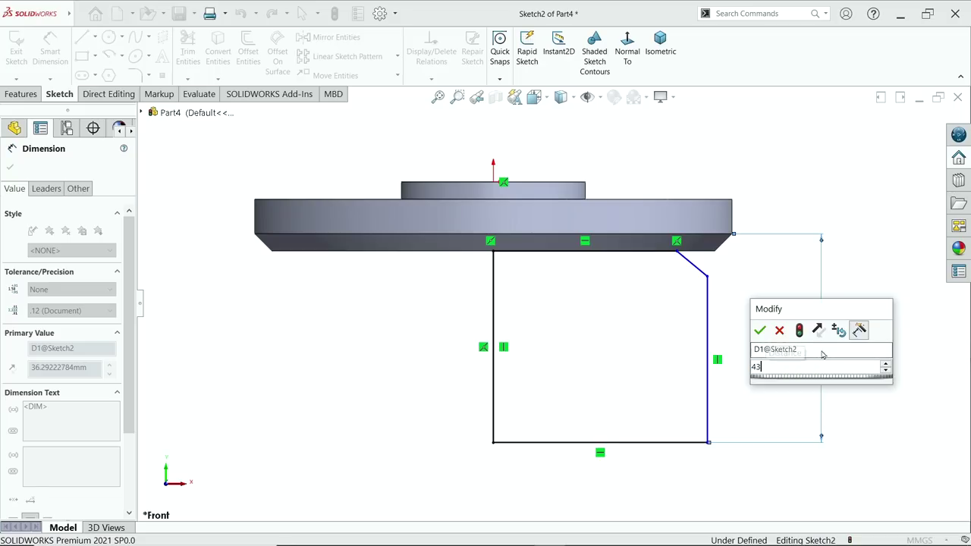
pyautogui.press('Return')
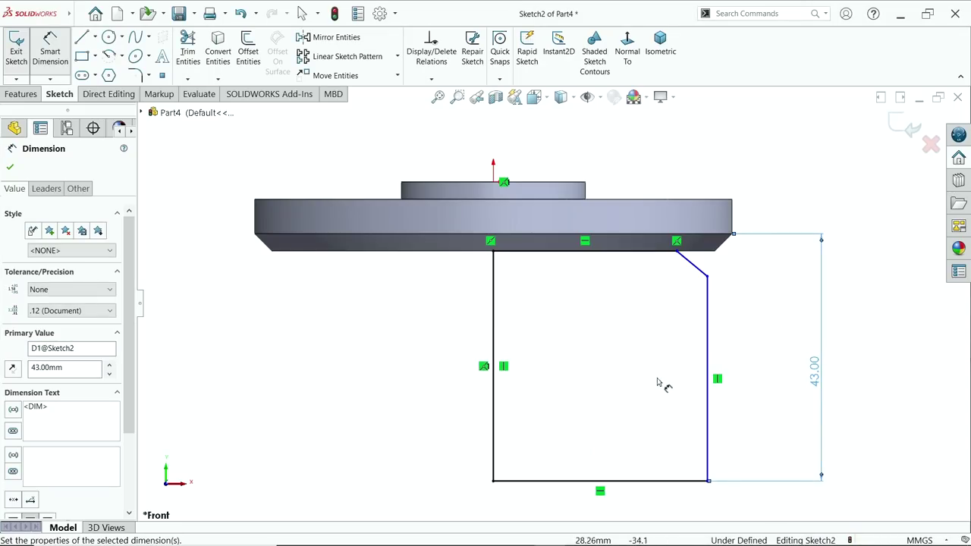
pyautogui.scroll(2, 607, 410)
pyautogui.scroll(-5, 732, 392)
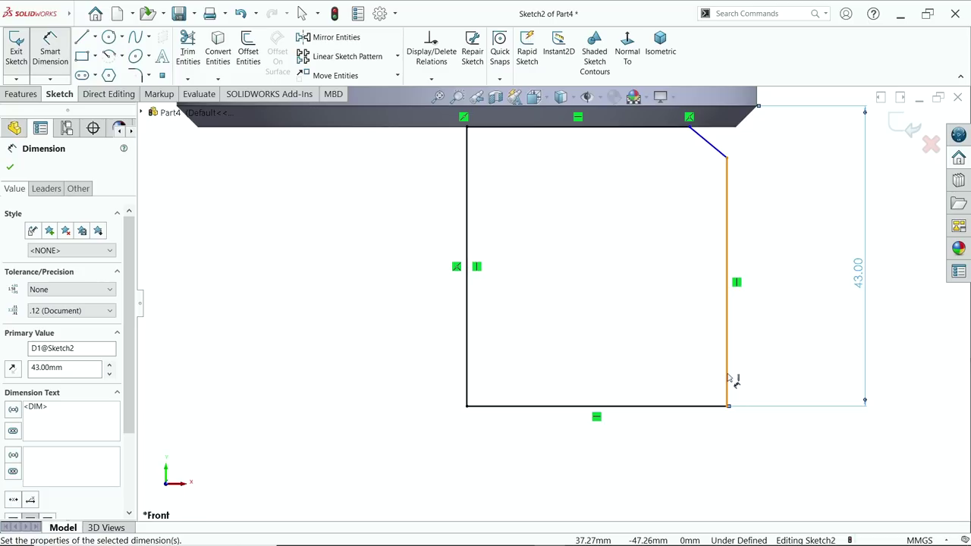
pyautogui.click(727, 376)
pyautogui.click(468, 373)
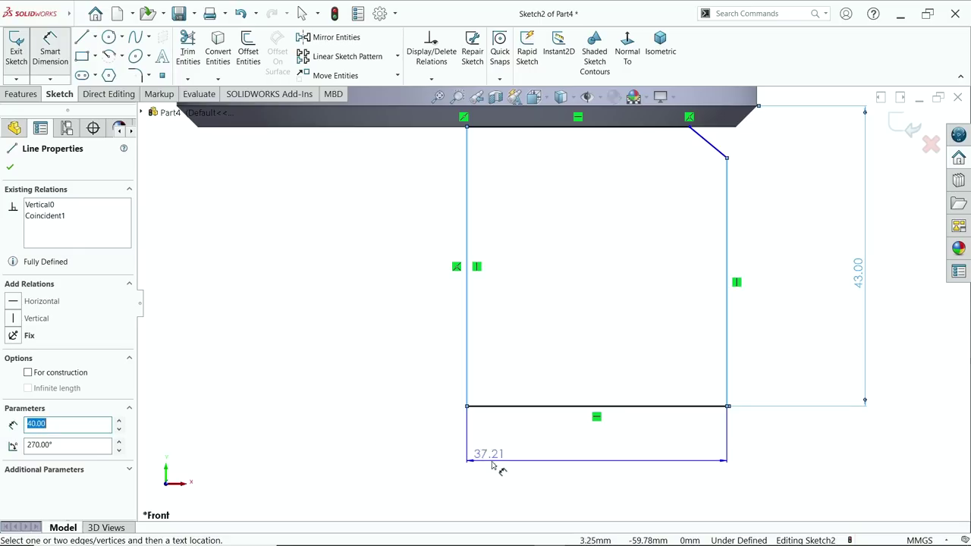
pyautogui.click(581, 447)
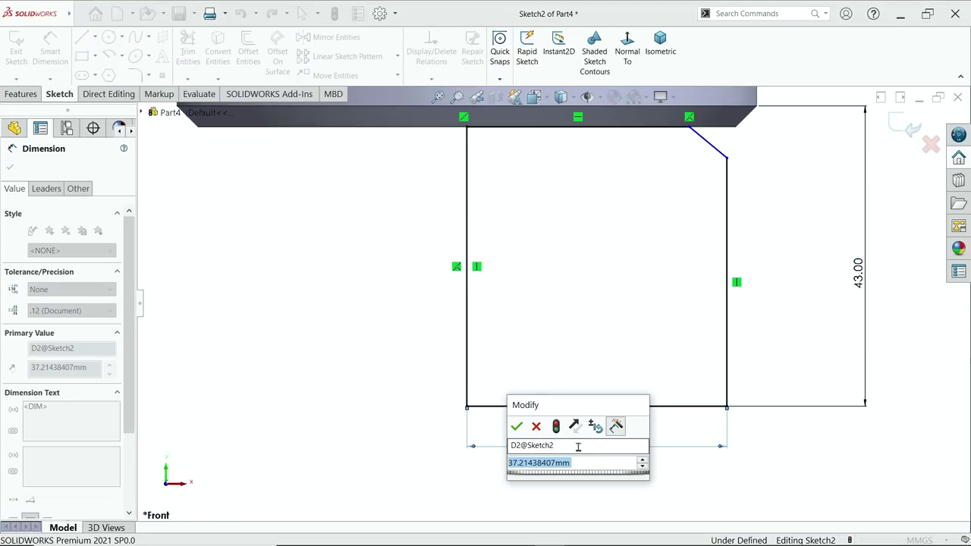
pyautogui.write('37')
pyautogui.press('Return')
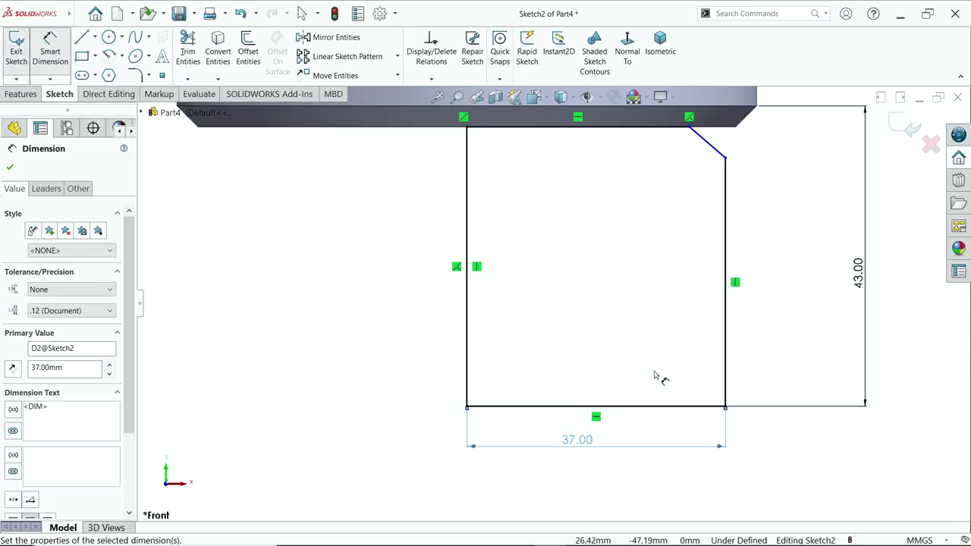
# - Dimension the profile's chamfer as 45° with a 4 mm height
pyautogui.scroll(-3, 732, 135)
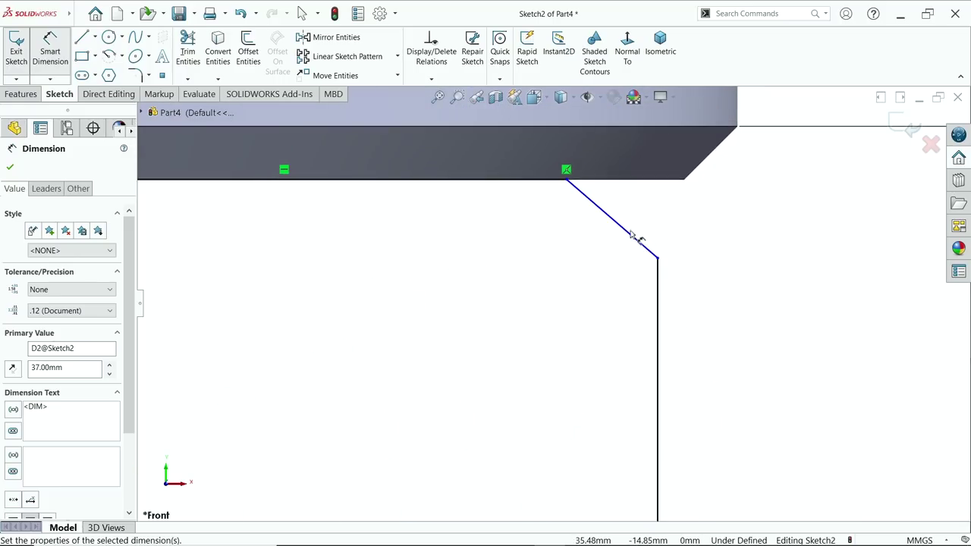
pyautogui.click(630, 237)
pyautogui.click(657, 258)
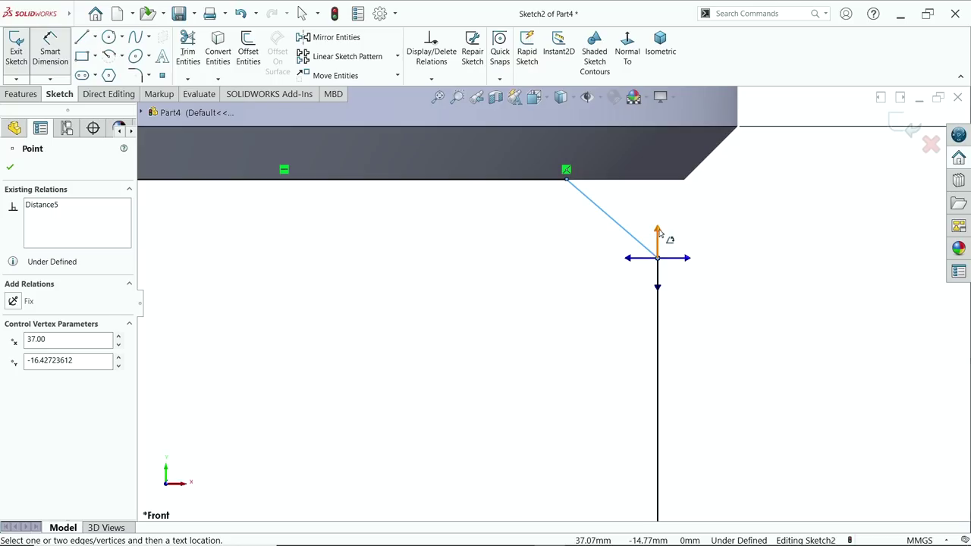
pyautogui.click(607, 239)
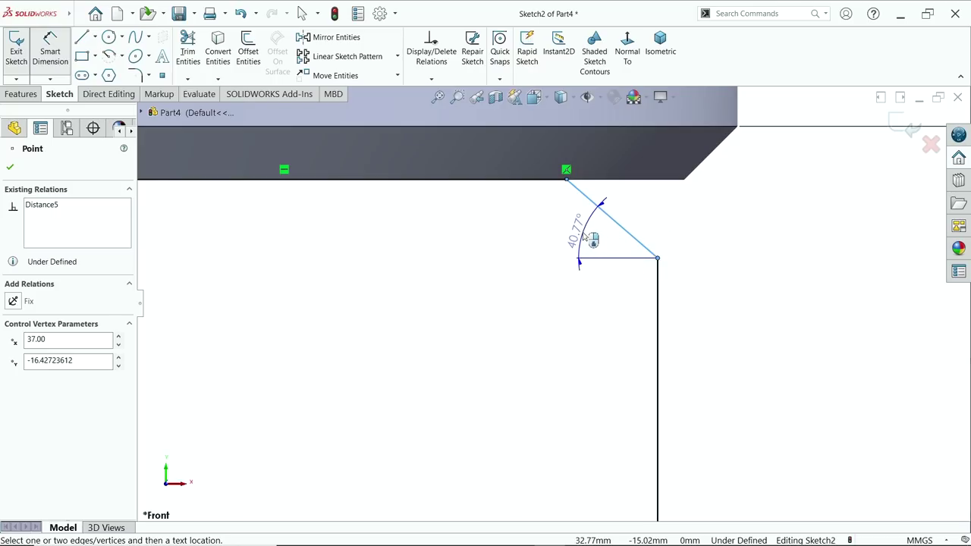
pyautogui.click(581, 229)
pyautogui.write('45')
pyautogui.press('Return')
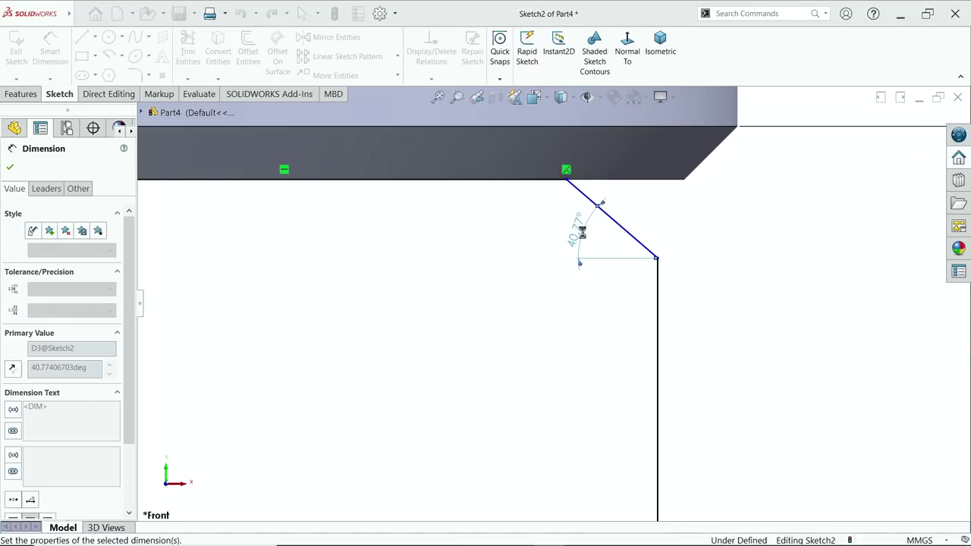
pyautogui.click(602, 215)
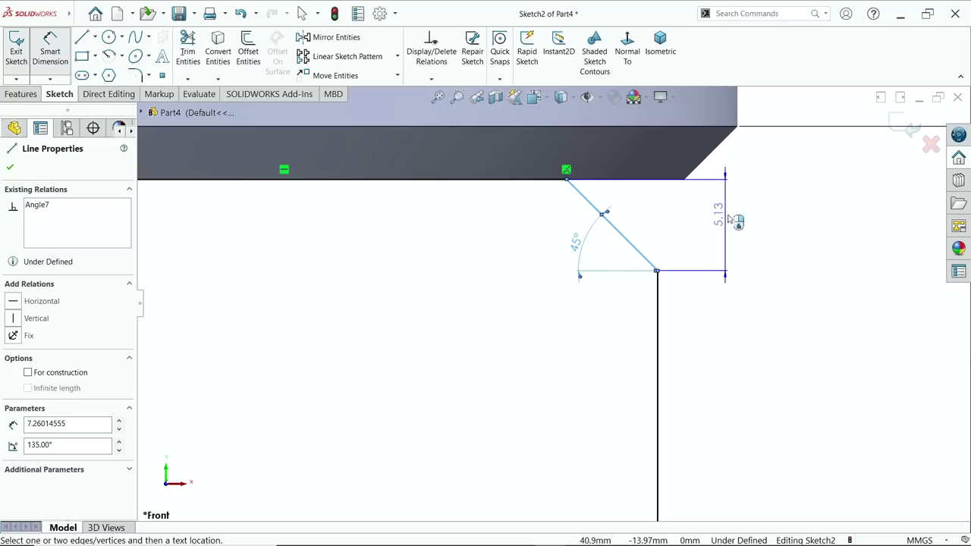
pyautogui.click(731, 217)
pyautogui.write('4')
pyautogui.press('Return')
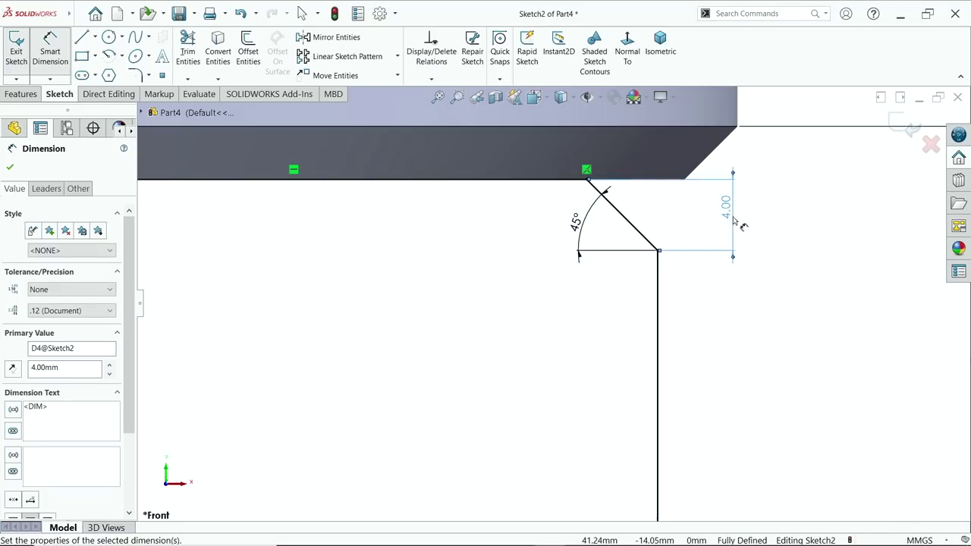
pyautogui.press('f')
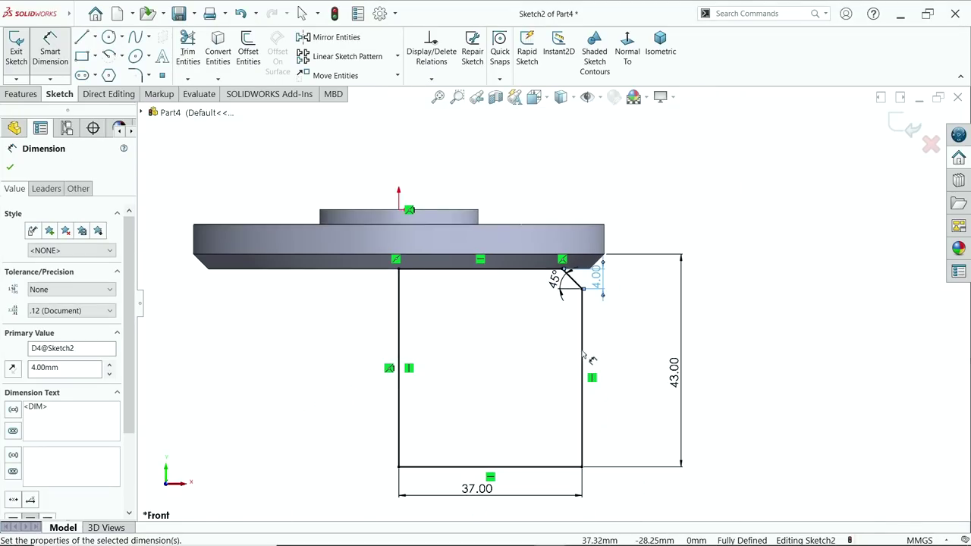
pyautogui.click(22, 94)
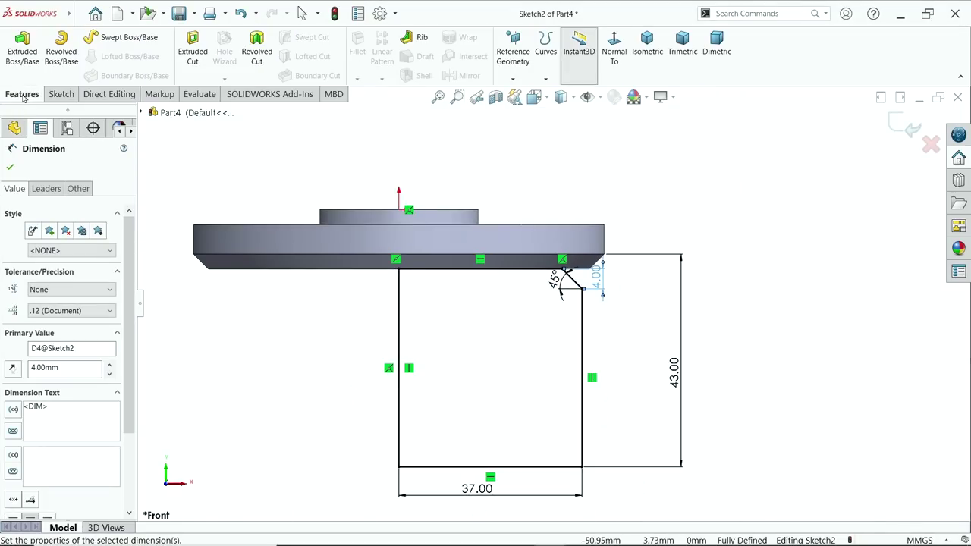
# - Extrude the profile 6 mm Mid Plane into a block under the disc
pyautogui.click(22, 53)
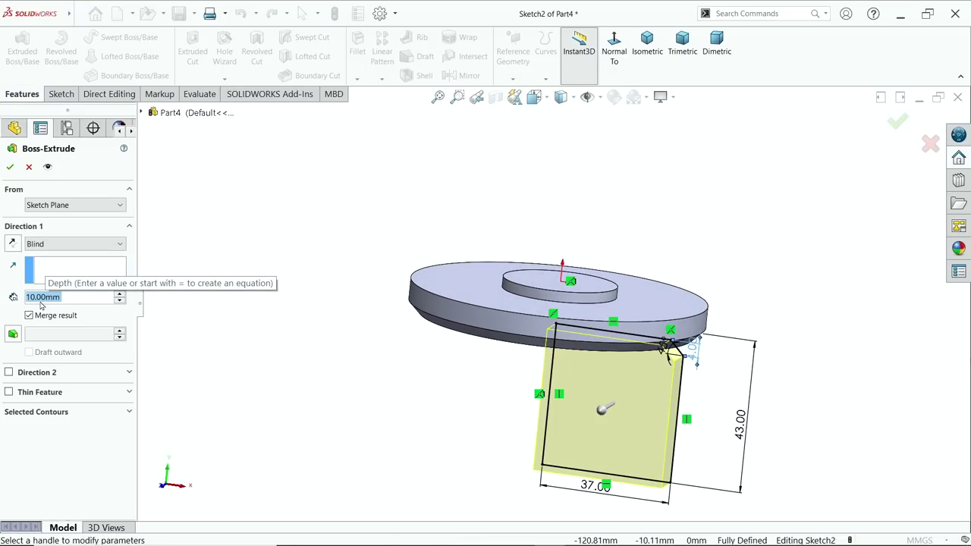
pyautogui.click(66, 243)
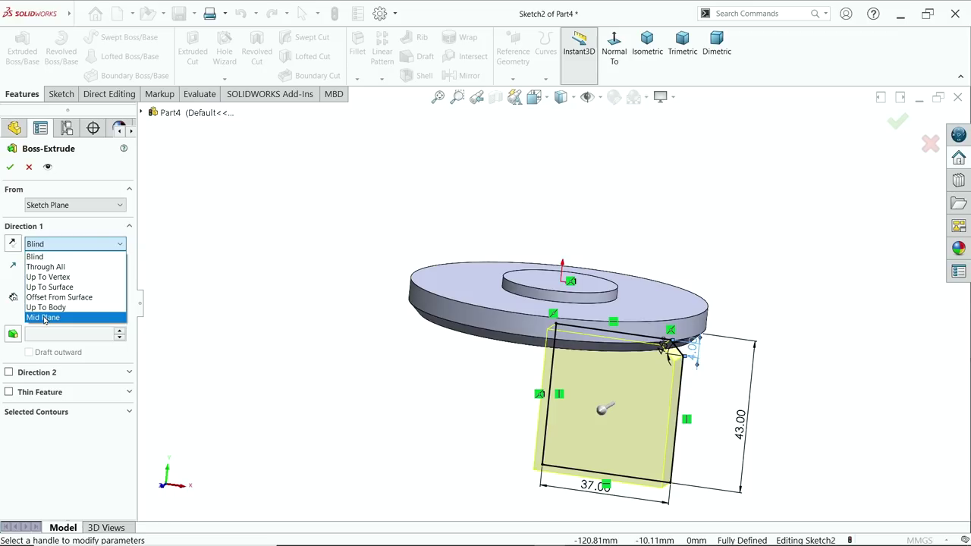
pyautogui.click(50, 317)
pyautogui.write('6')
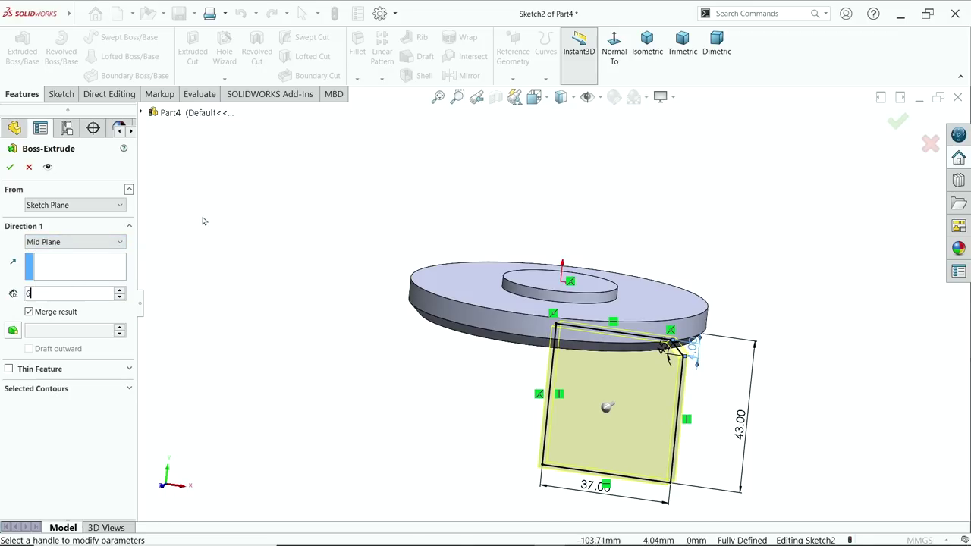
pyautogui.press('Return')
pyautogui.moveTo(225, 227)
pyautogui.mouseDown(button='middle')
pyautogui.moveTo(157, 127)
pyautogui.moveTo(159, 112)
pyautogui.mouseUp(button='middle')
pyautogui.scroll(-3, 586, 386)
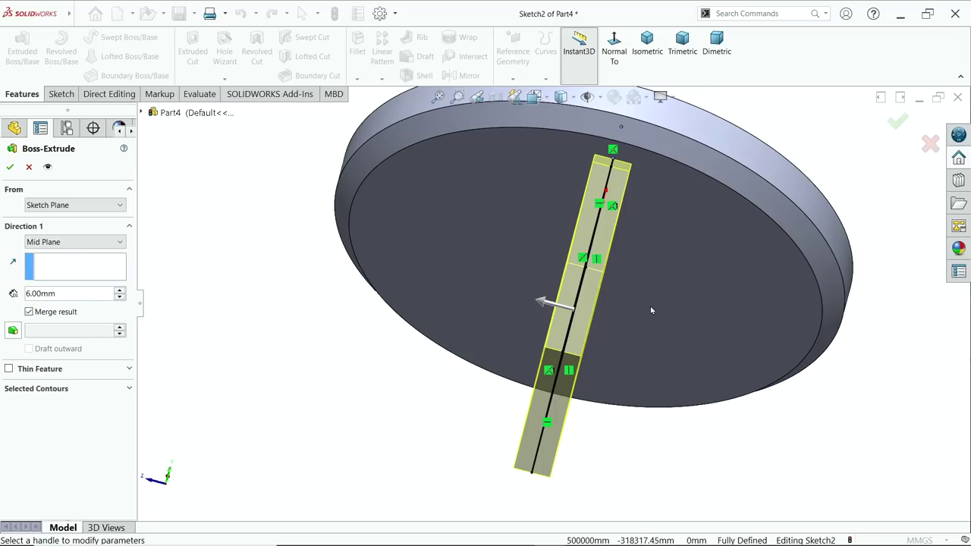
pyautogui.moveTo(651, 310); pyautogui.dragTo(448, 244, button='middle')
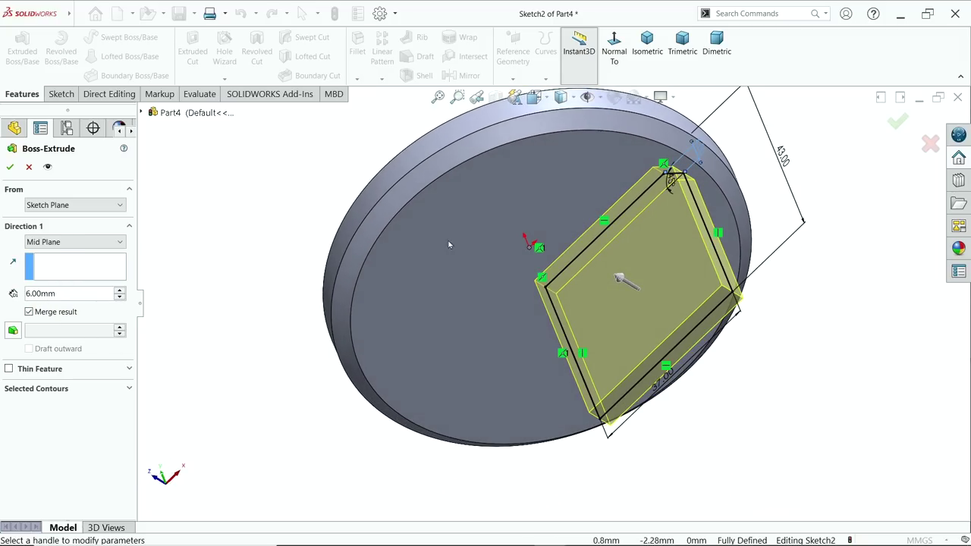
pyautogui.click(10, 167)
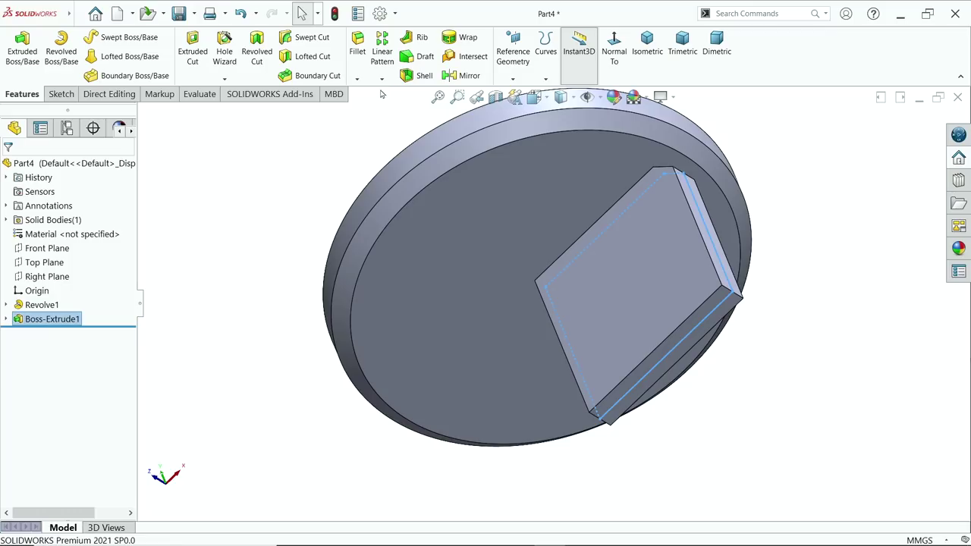
pyautogui.click(381, 78)
# - Circular-pattern Boss-Extrude1 into 4 instances over 360° about the disc's outer edge
pyautogui.click(395, 105)
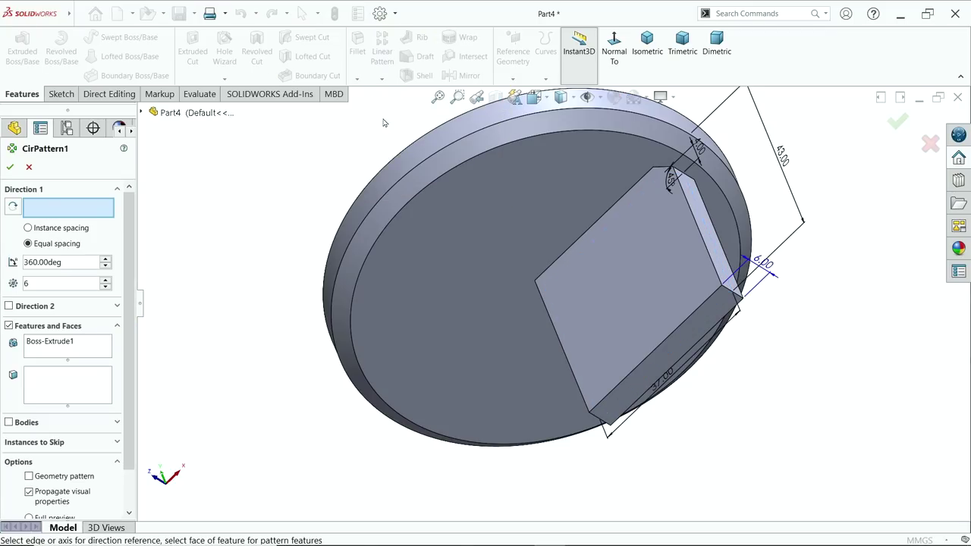
pyautogui.click(391, 195)
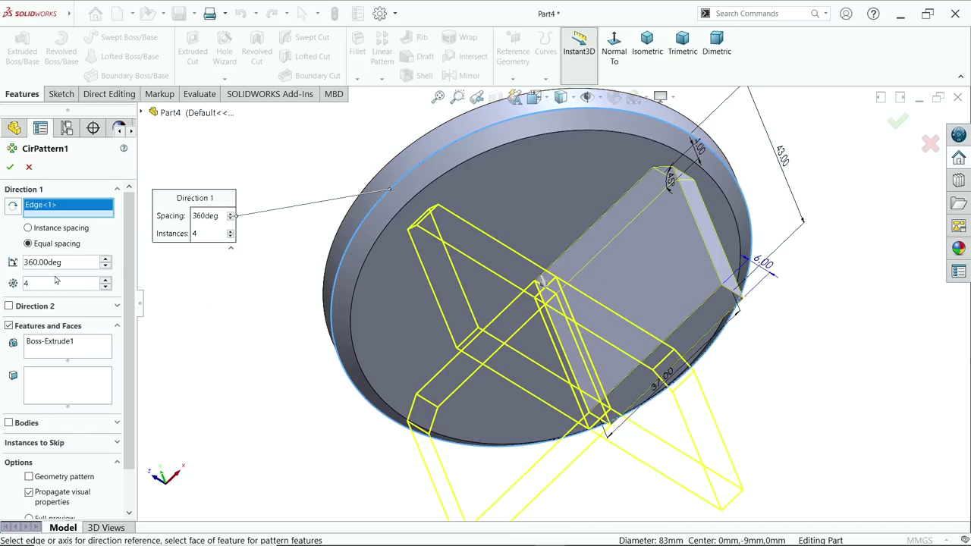
pyautogui.click(48, 345)
pyautogui.click(10, 167)
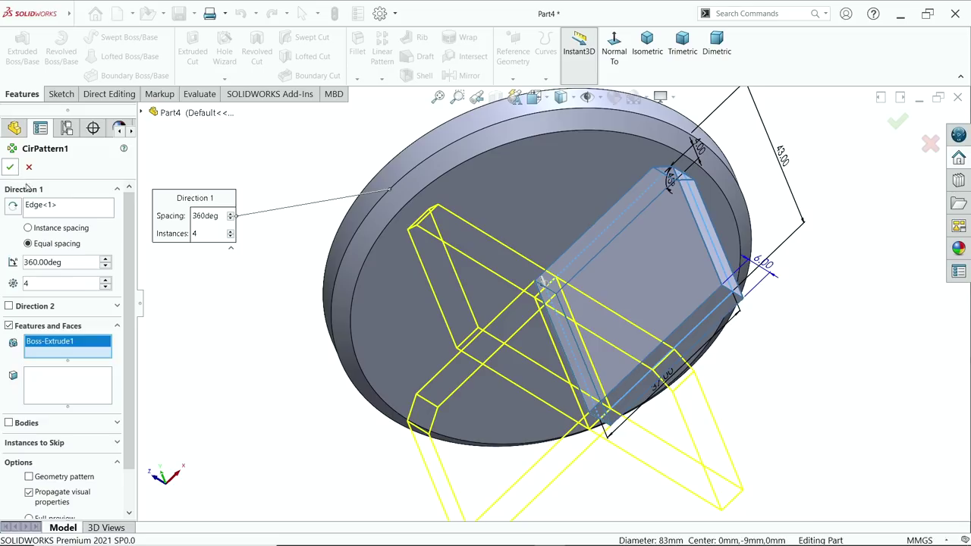
pyautogui.moveTo(190, 276); pyautogui.dragTo(188, 375, button='middle')
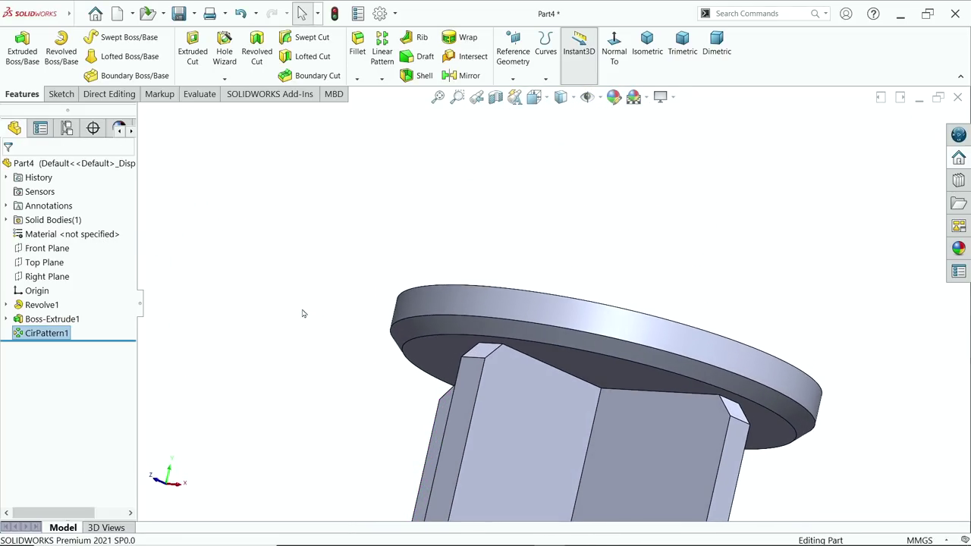
pyautogui.click(646, 44)
# - Enable RealView Graphics and give the whole part a pink appearance
pyautogui.click(660, 96)
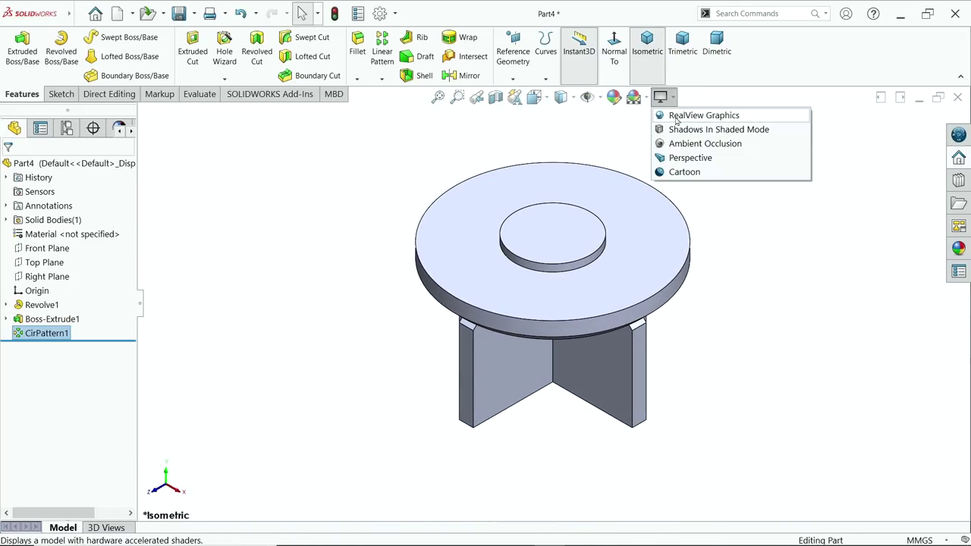
pyautogui.click(683, 116)
pyautogui.click(613, 97)
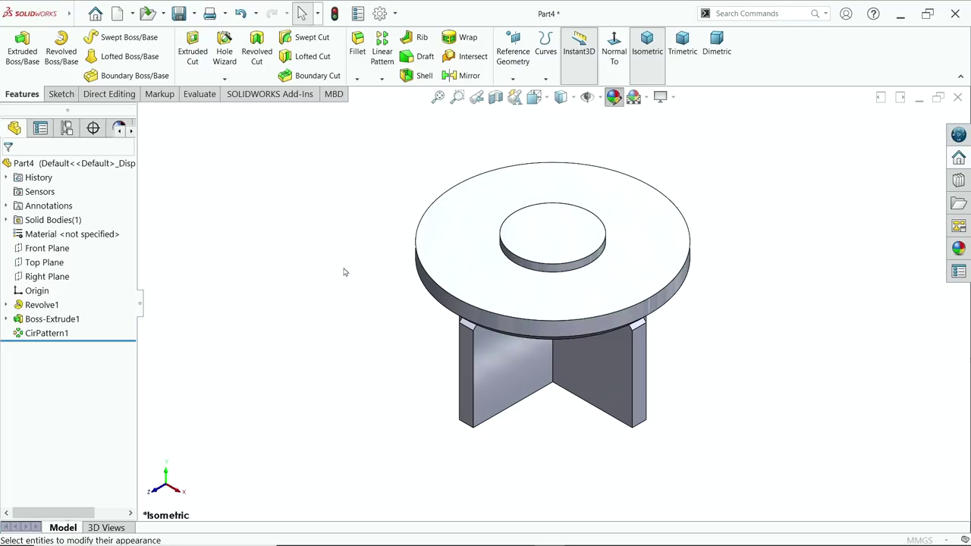
pyautogui.click(87, 445)
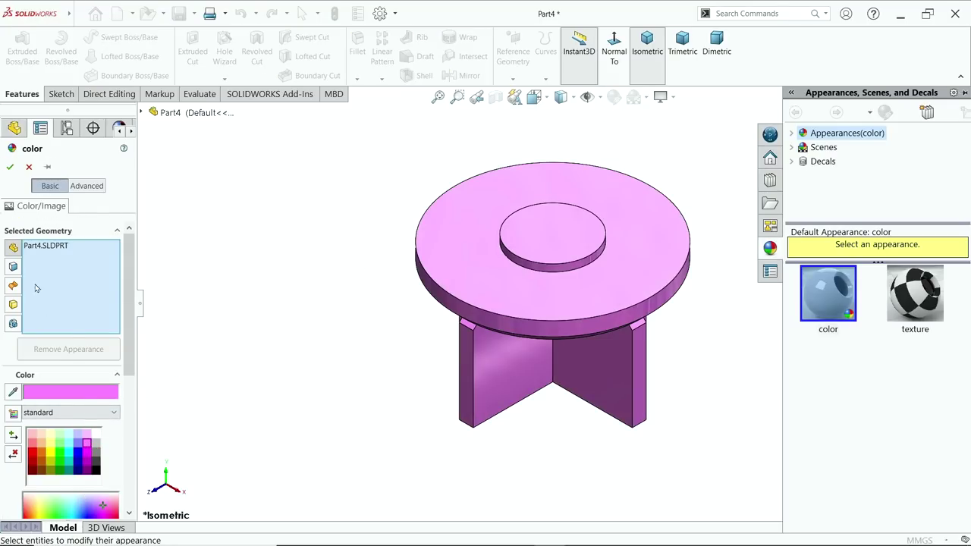
pyautogui.click(13, 169)
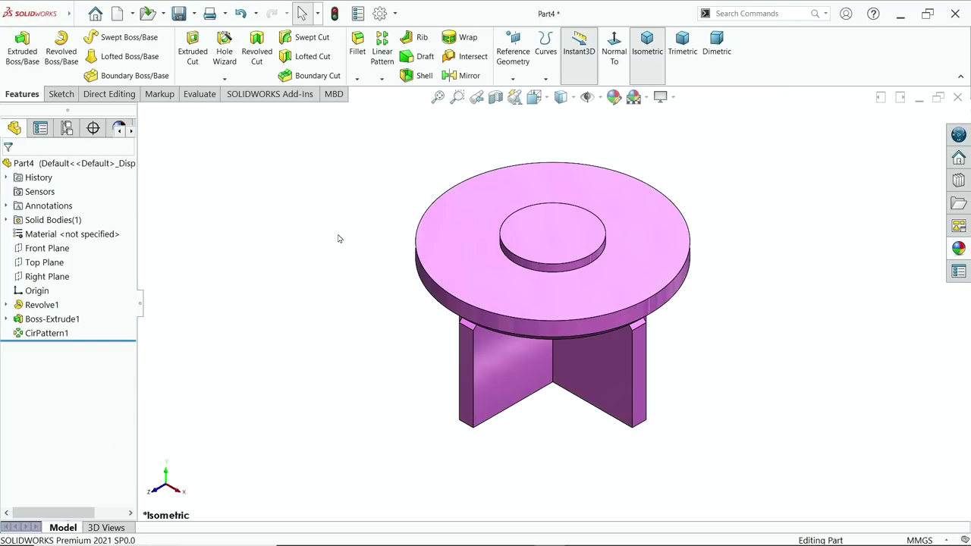
# - Save the part as 5.Valve in the Desktop's Feed Check Valve folder
pyautogui.click(179, 15)
pyautogui.click(139, 230)
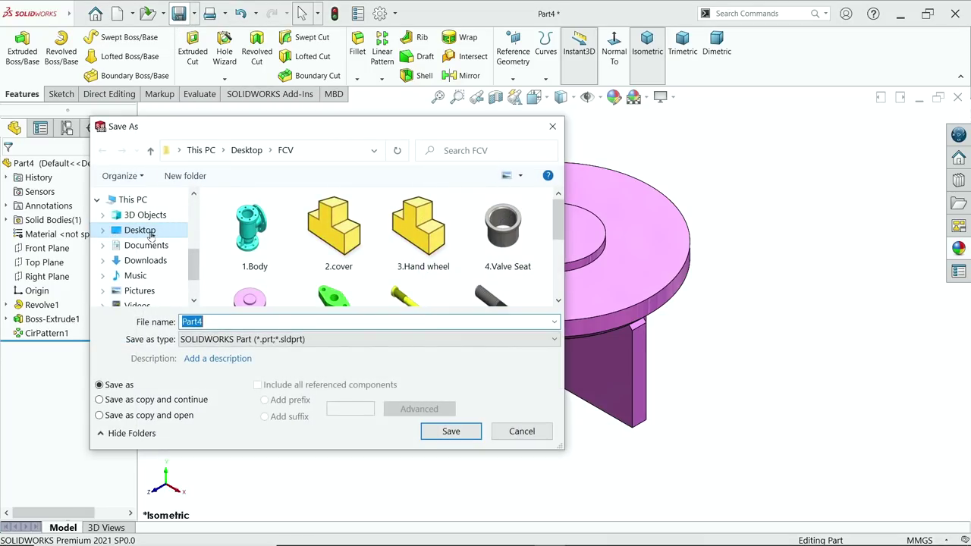
pyautogui.moveTo(560, 212); pyautogui.dragTo(562, 228)
pyautogui.doubleClick(455, 280)
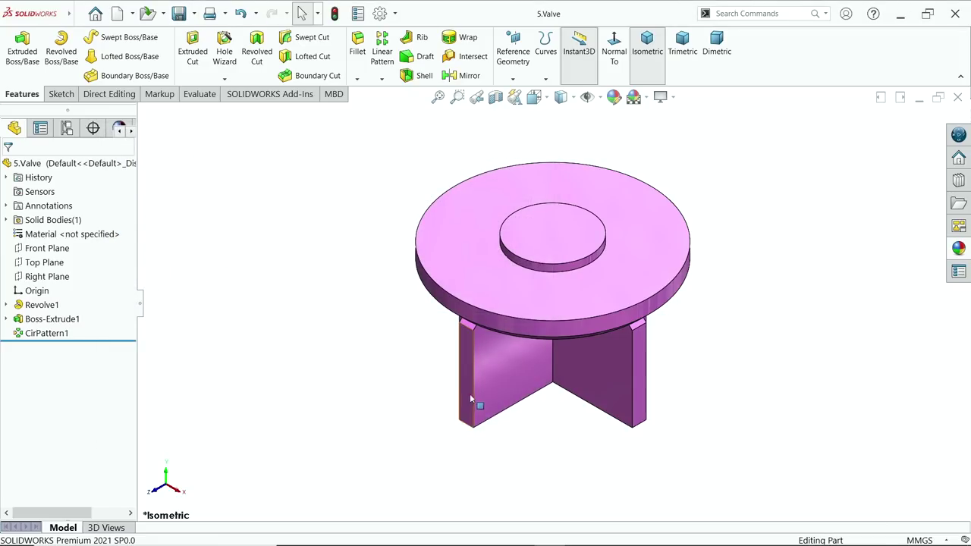
# - Scroll through the feed check valve drawing in Photos, then minimize it to return to Part6
pyautogui.moveTo(554, 468)
pyautogui.mouseDown(button='middle')
pyautogui.moveTo(555, 250)
pyautogui.moveTo(541, 396)
pyautogui.moveTo(552, 449)
pyautogui.mouseUp(button='middle')
pyautogui.hotkey('alt', 'Tab')
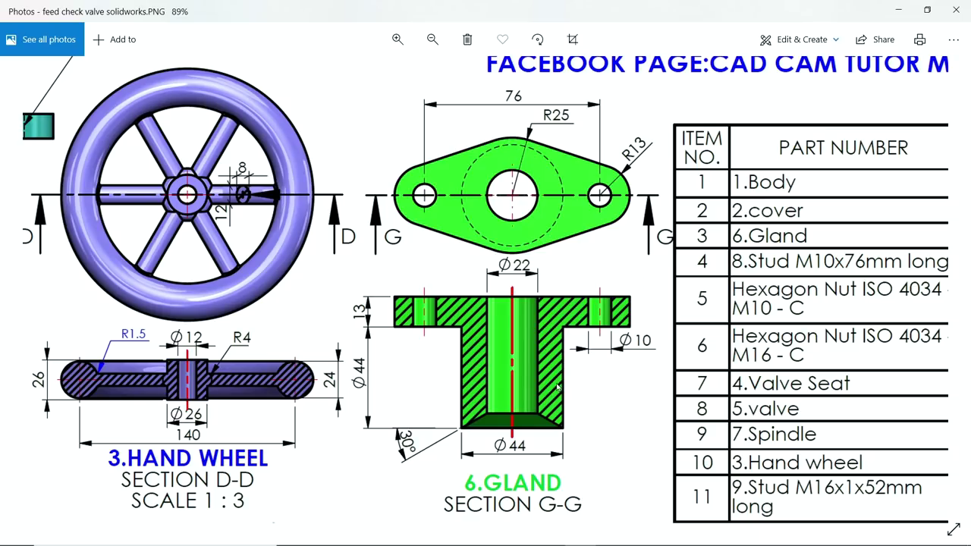
pyautogui.scroll(1, 594, 262)
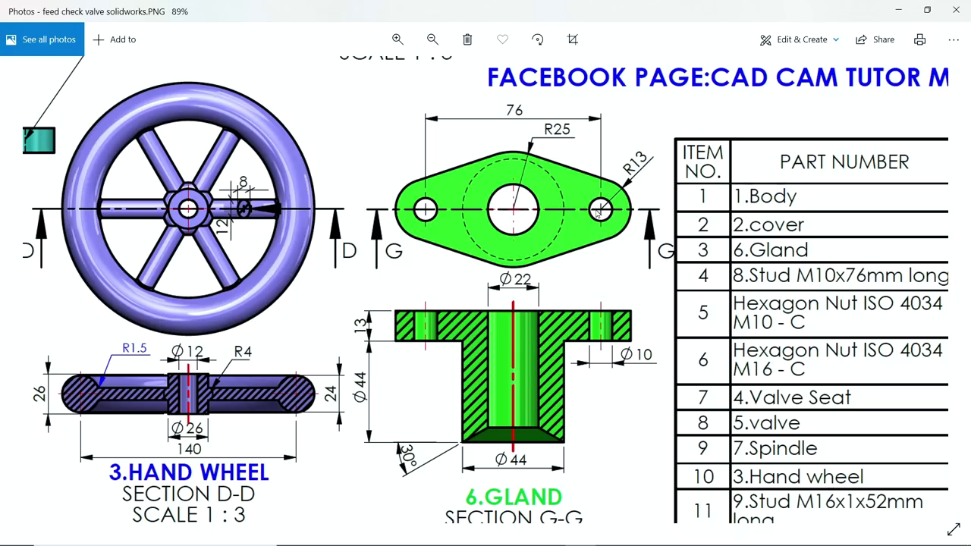
pyautogui.scroll(-1, 540, 227)
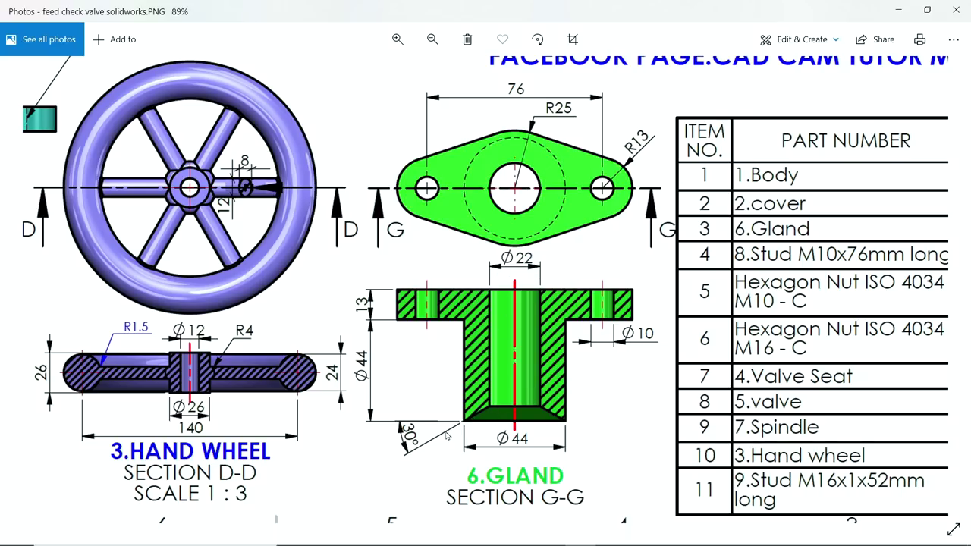
pyautogui.click(899, 10)
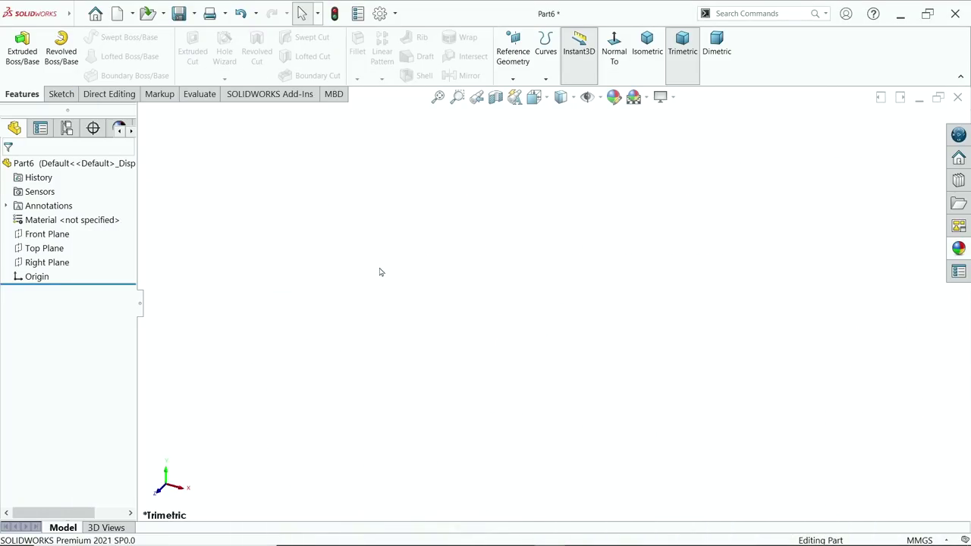
# - Start a Top Plane sketch with vertical and horizontal centerlines meeting at the origin
pyautogui.click(48, 255)
pyautogui.click(65, 232)
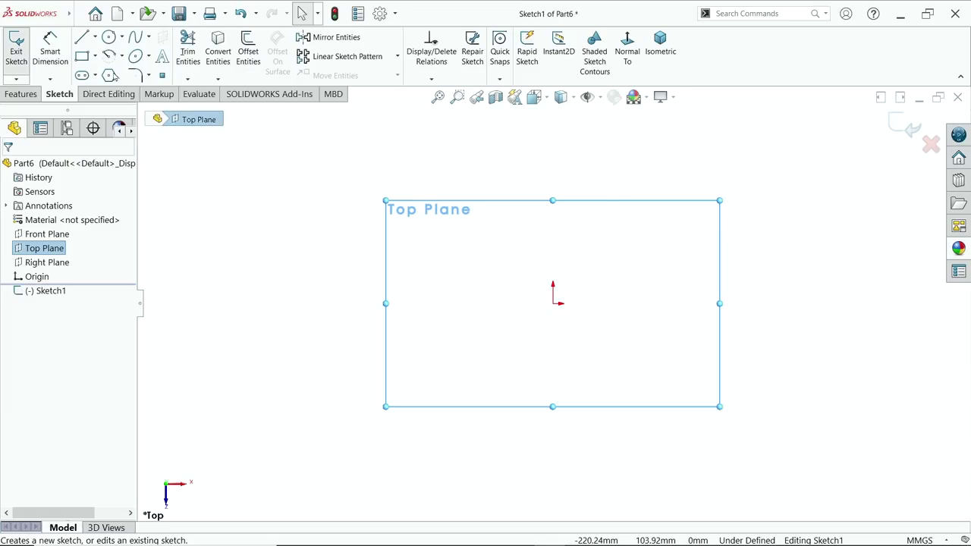
pyautogui.click(95, 38)
pyautogui.click(108, 67)
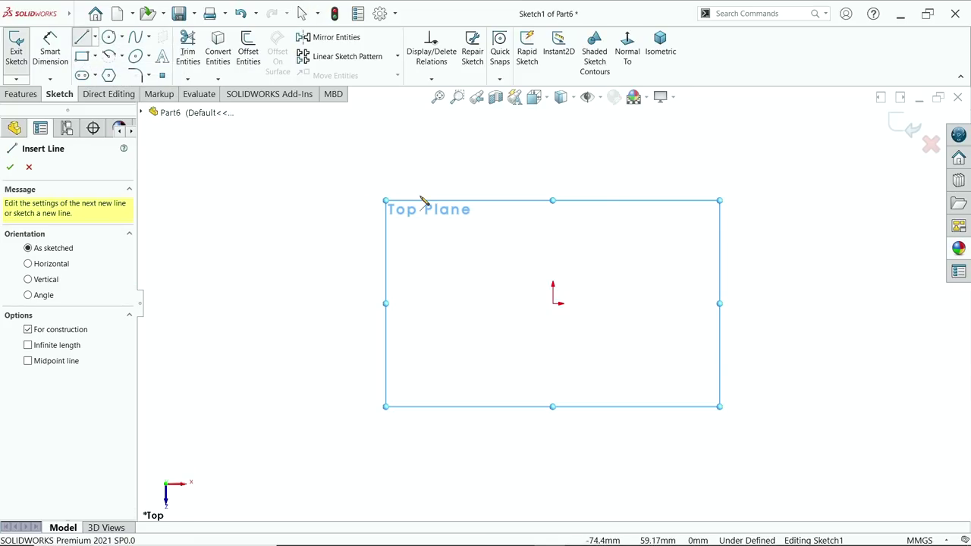
pyautogui.click(553, 229)
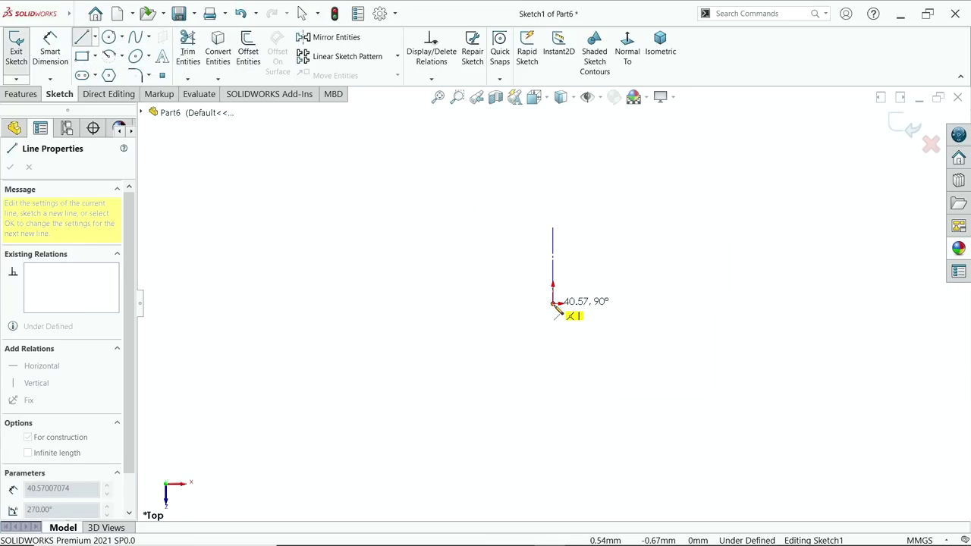
pyautogui.click(552, 303)
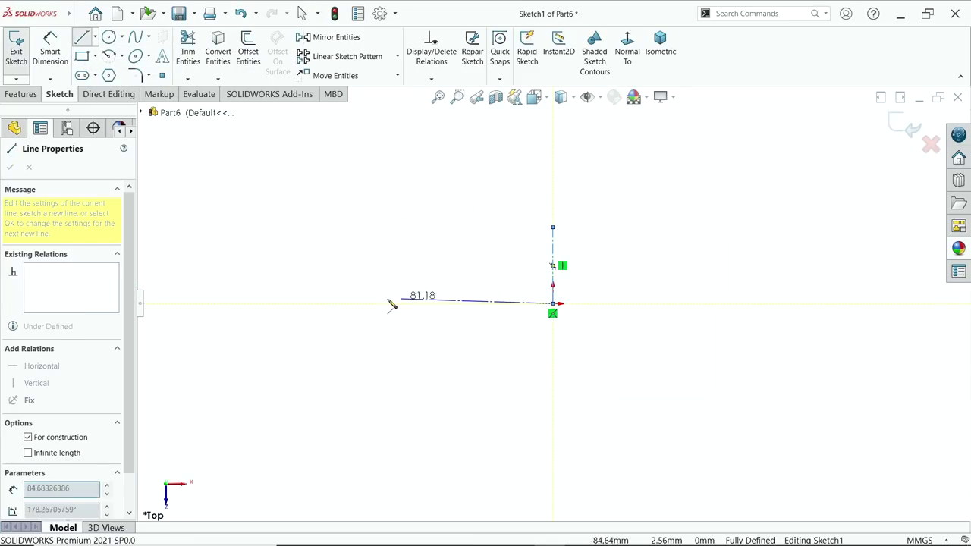
pyautogui.click(319, 303)
pyautogui.rightClick(338, 232)
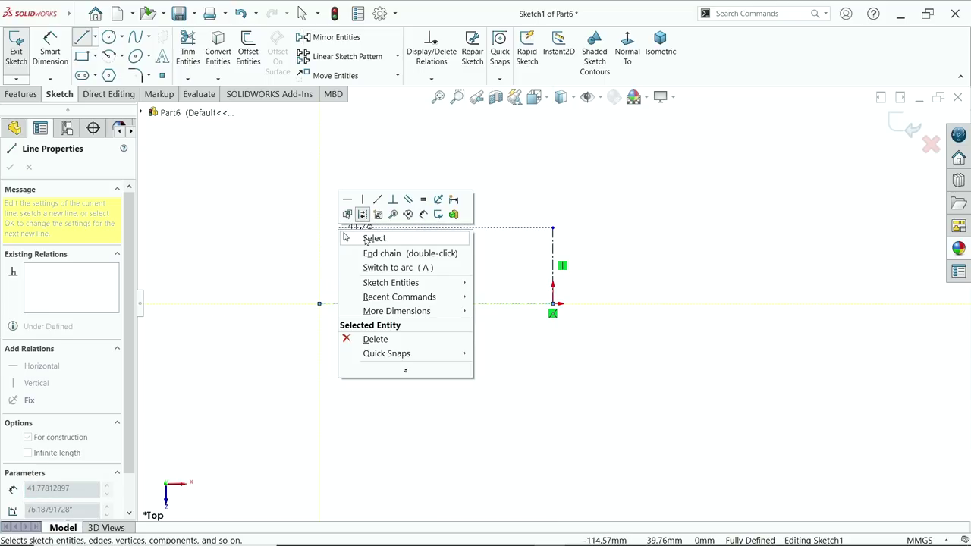
pyautogui.click(365, 237)
# - Draw a large circle at the origin, a small circle at the centerline's left end, and a tangent line
pyautogui.click(109, 37)
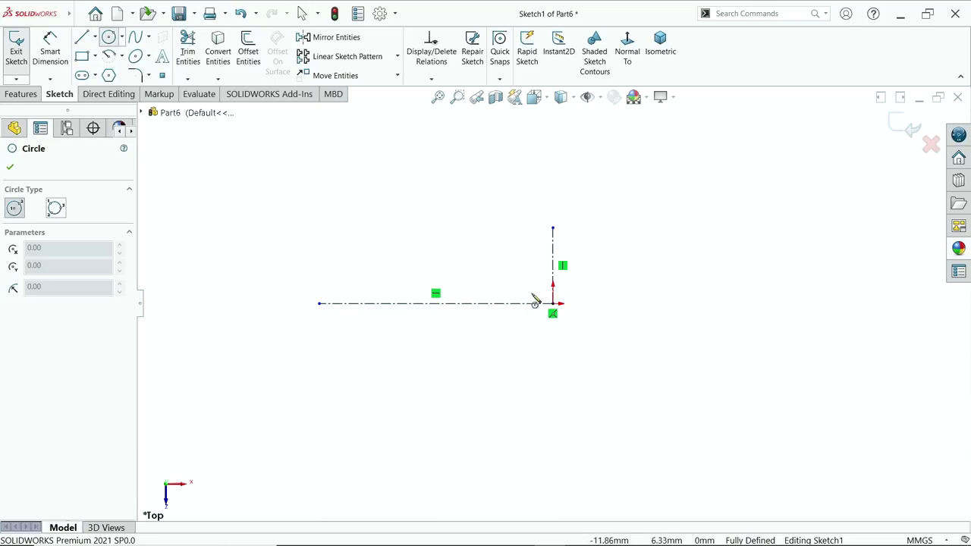
pyautogui.moveTo(553, 303); pyautogui.dragTo(553, 227)
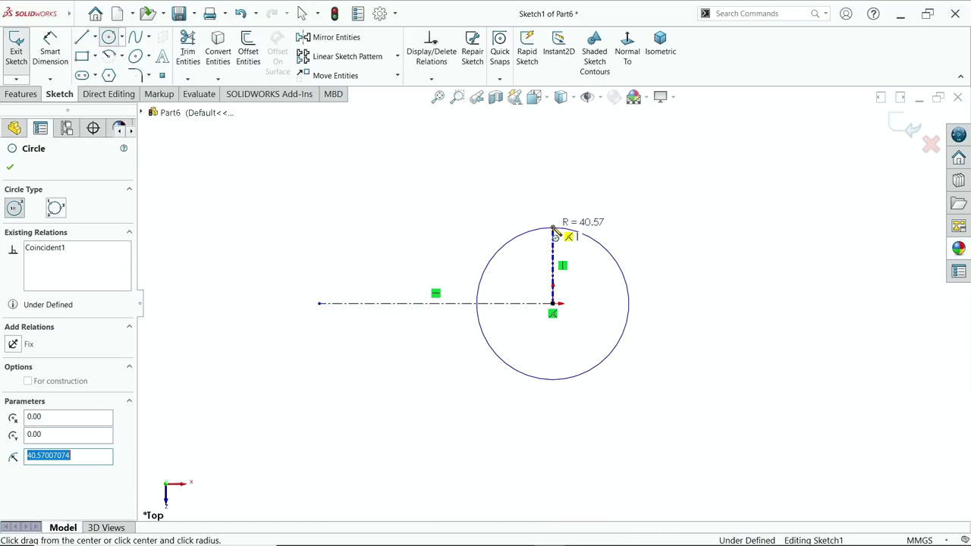
pyautogui.moveTo(319, 303); pyautogui.dragTo(338, 287)
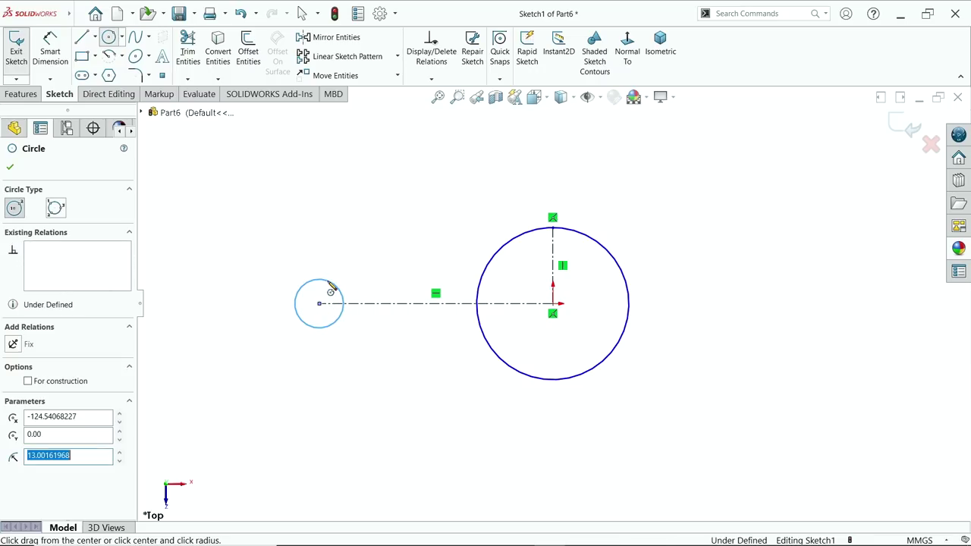
pyautogui.click(83, 37)
pyautogui.scroll(-2, 309, 269)
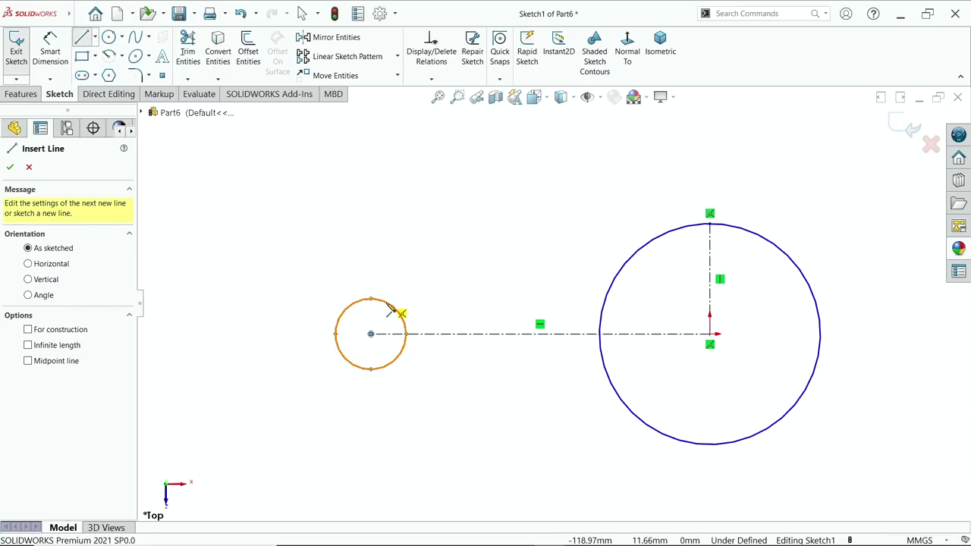
pyautogui.moveTo(389, 305); pyautogui.dragTo(685, 229)
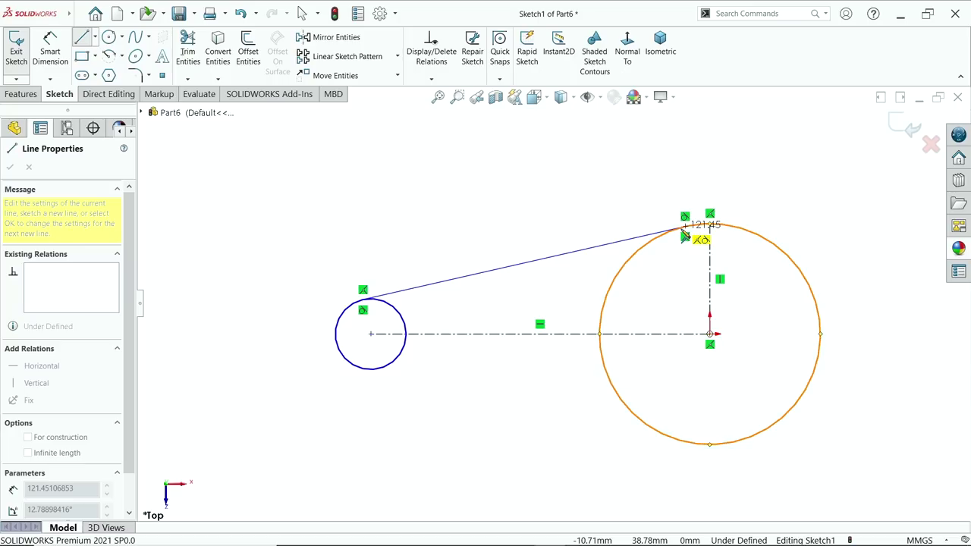
pyautogui.rightClick(617, 176)
pyautogui.click(635, 179)
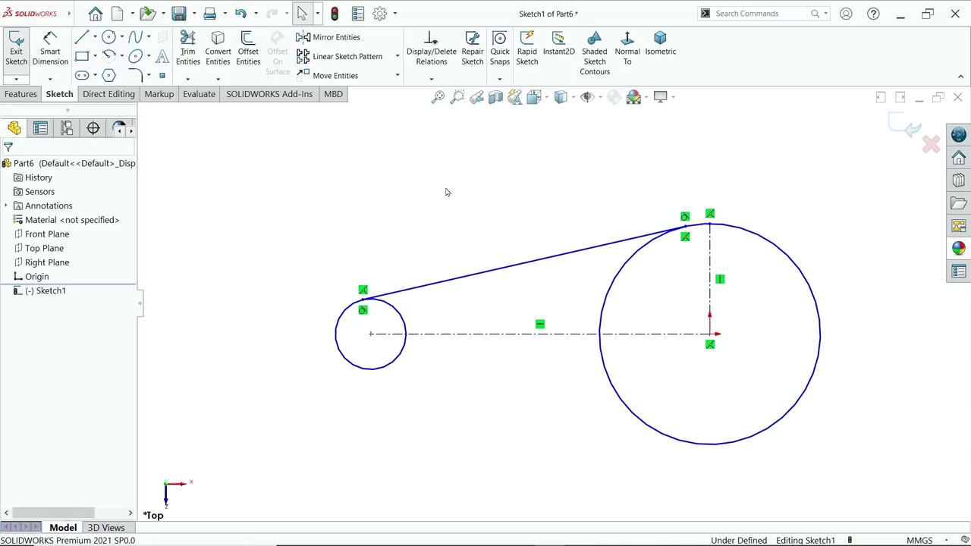
# - Dimension the small circle to Ø26 and the large circle to Ø50
pyautogui.click(50, 50)
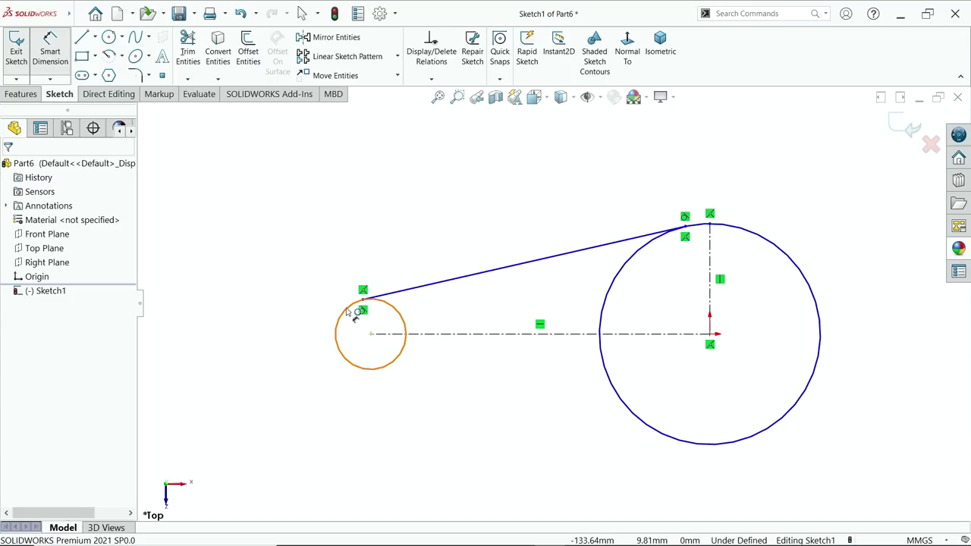
pyautogui.click(347, 311)
pyautogui.click(297, 275)
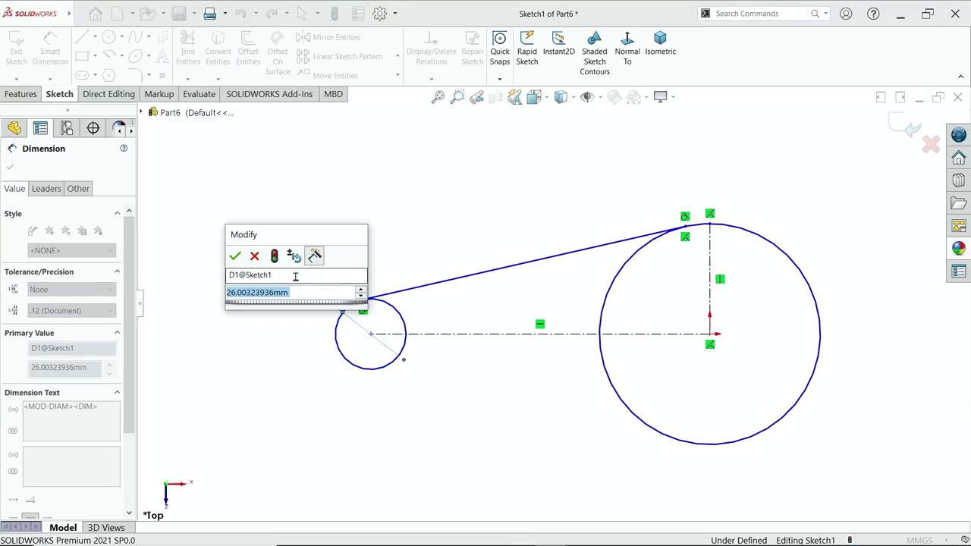
pyautogui.write('26')
pyautogui.press('Return')
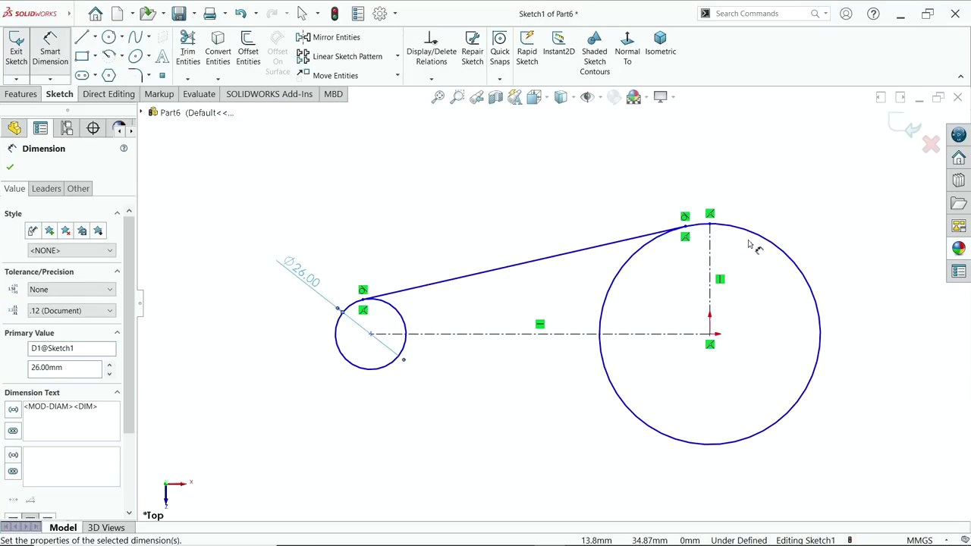
pyautogui.click(755, 237)
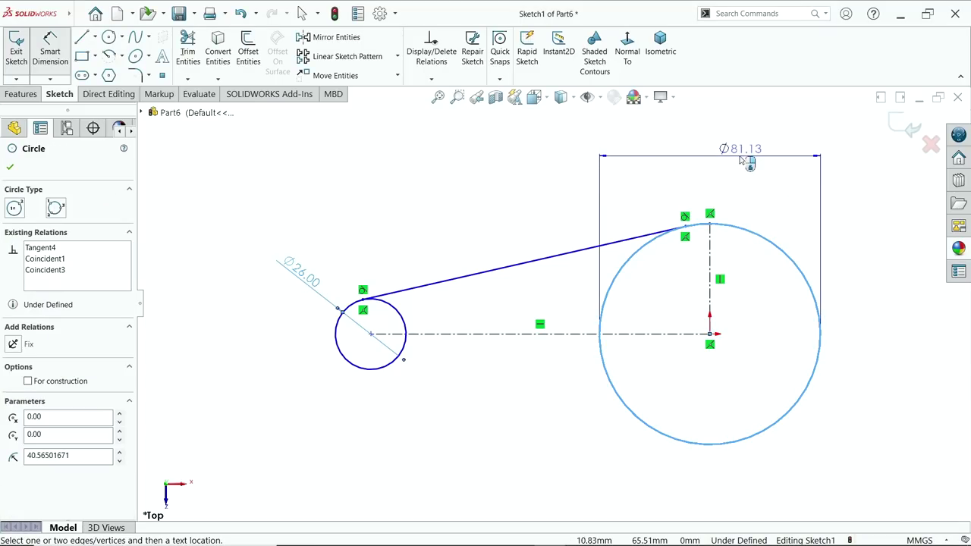
pyautogui.click(739, 157)
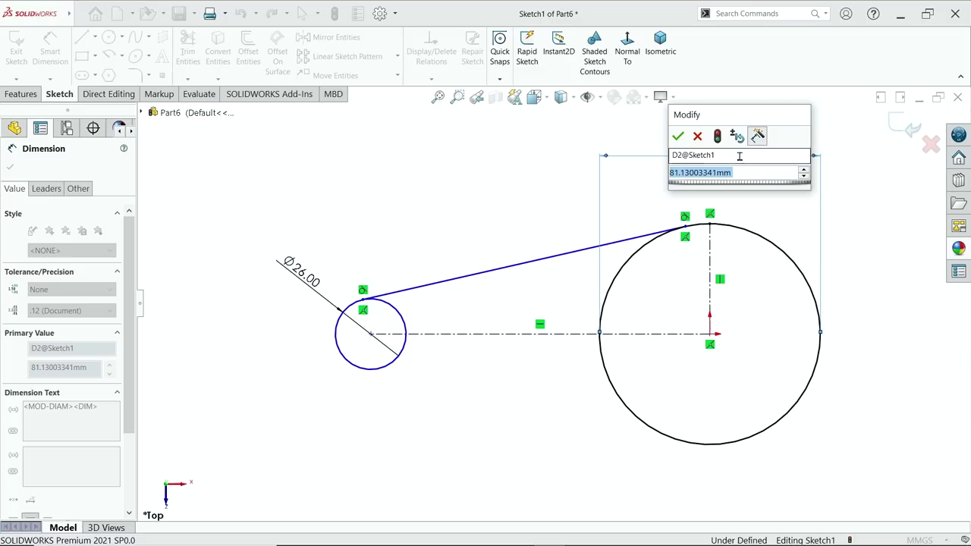
pyautogui.write('50')
pyautogui.press('Return')
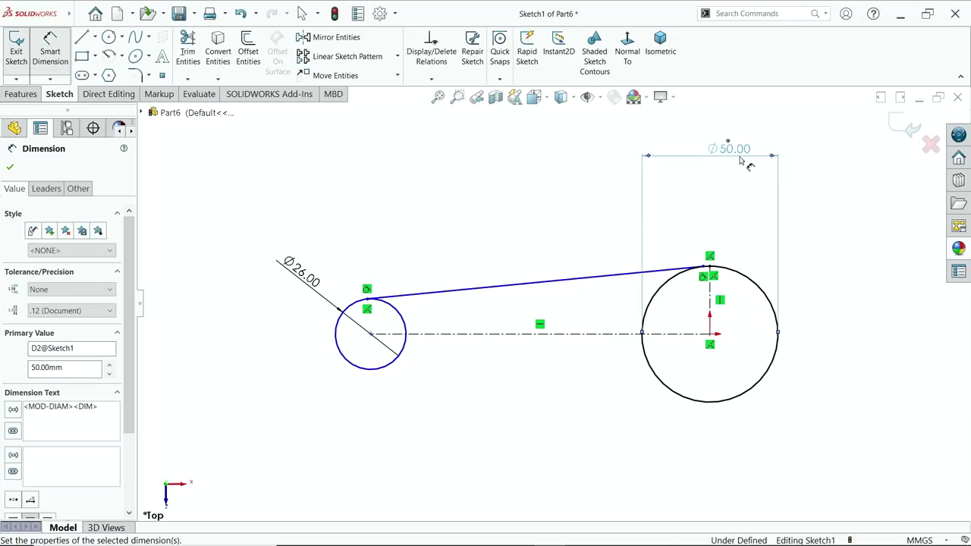
# - Dimension the distance between the circle centres as 76 mm
pyautogui.click(493, 334)
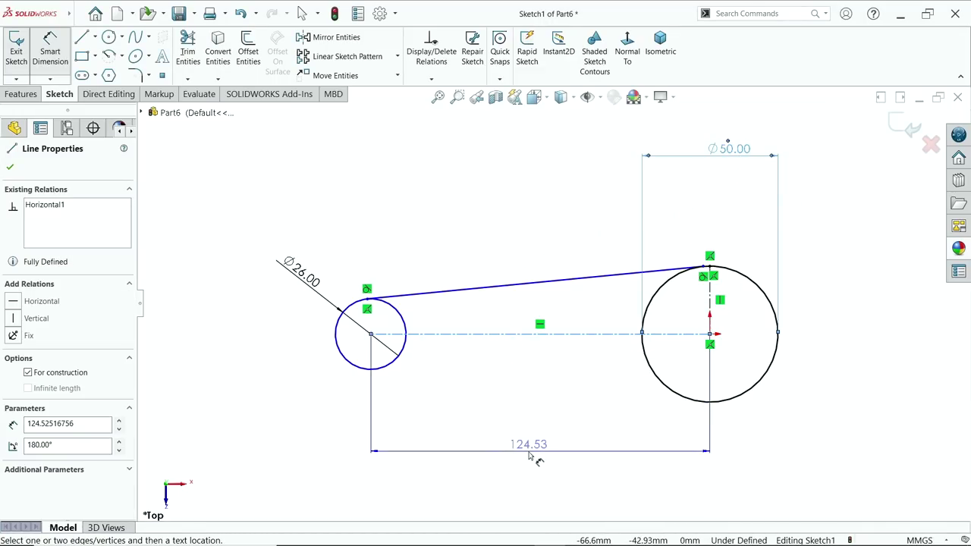
pyautogui.press('Escape')
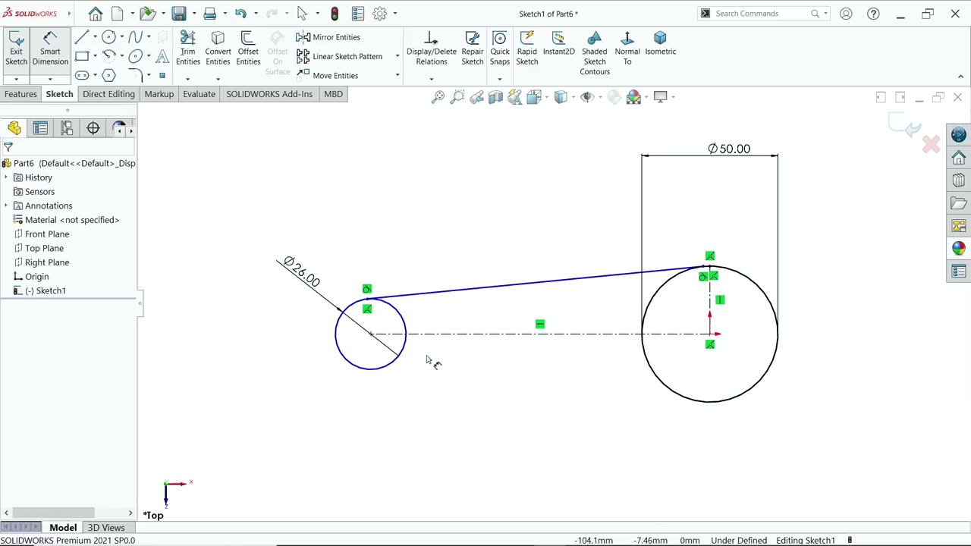
pyautogui.click(371, 335)
pyautogui.click(711, 307)
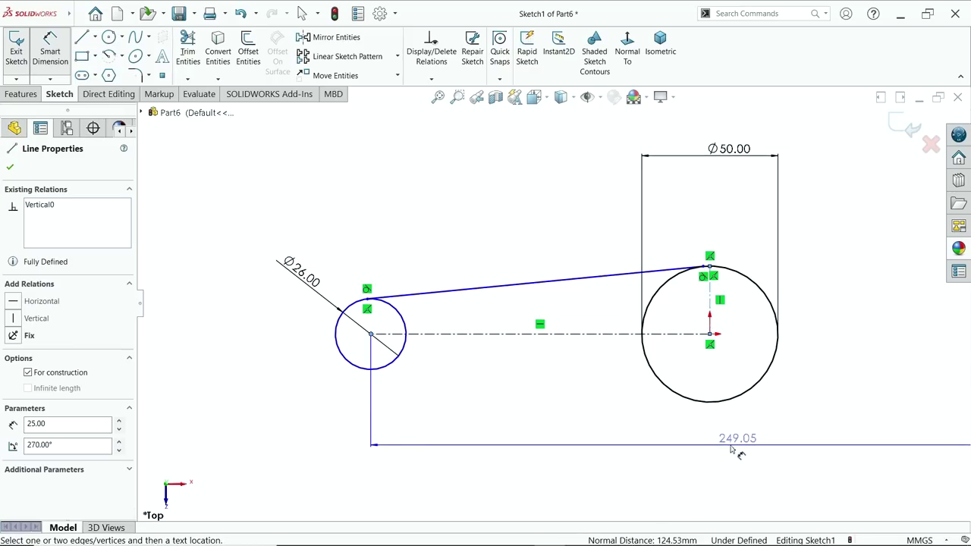
pyautogui.press('z')
pyautogui.click(650, 407)
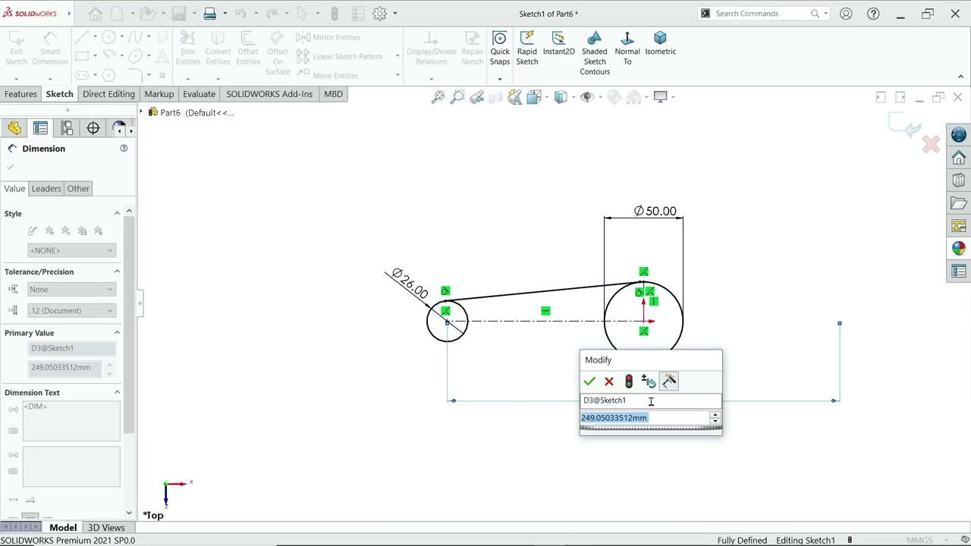
pyautogui.write('1')
pyautogui.press('Escape')
pyautogui.scroll(-5, 668, 394)
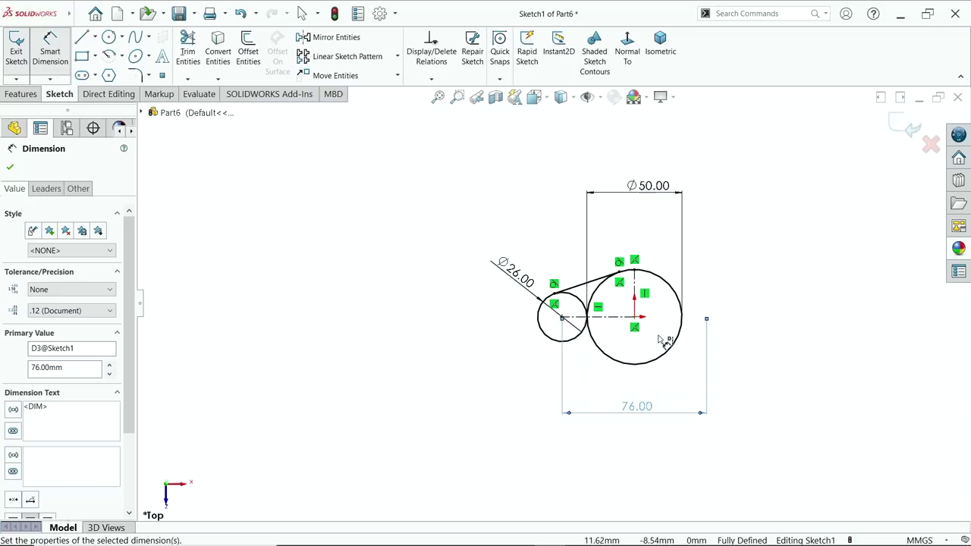
# - Mirror the small circle, tangent line and horizontal centerline to the right about the vertical centerline
pyautogui.click(334, 37)
pyautogui.click(392, 269)
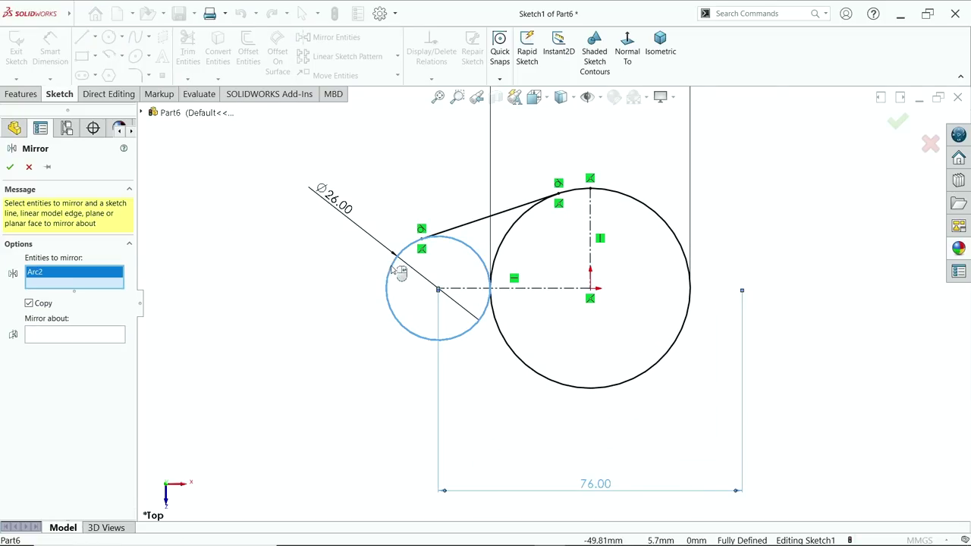
pyautogui.click(471, 228)
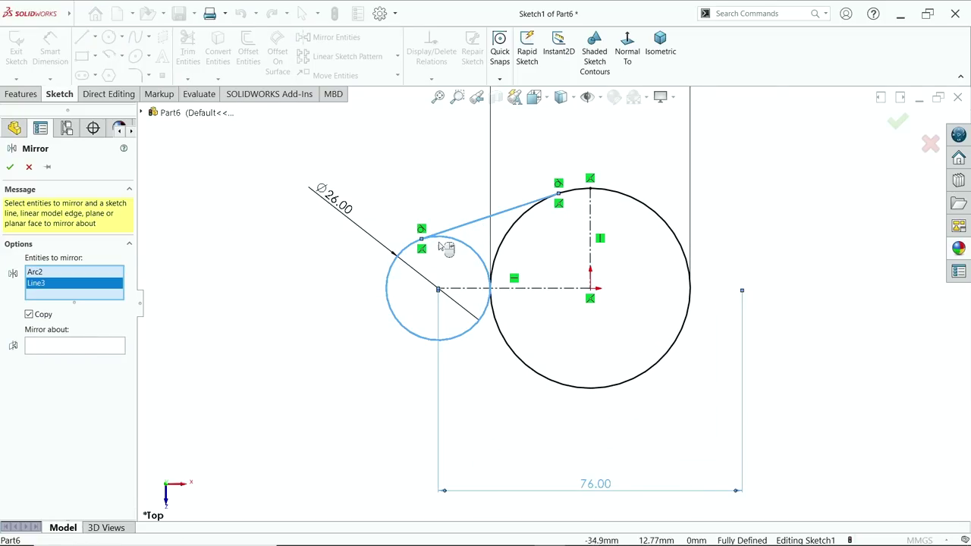
pyautogui.click(56, 343)
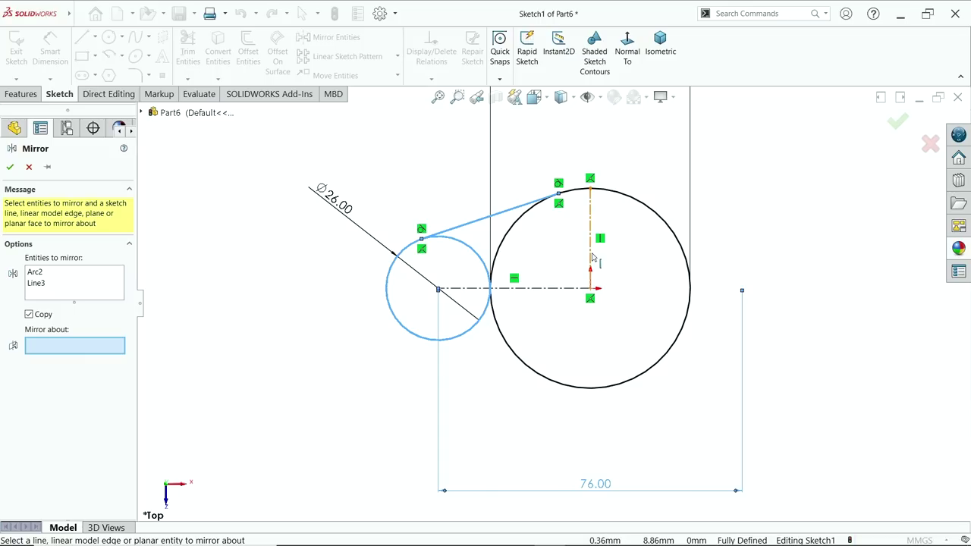
pyautogui.click(87, 298)
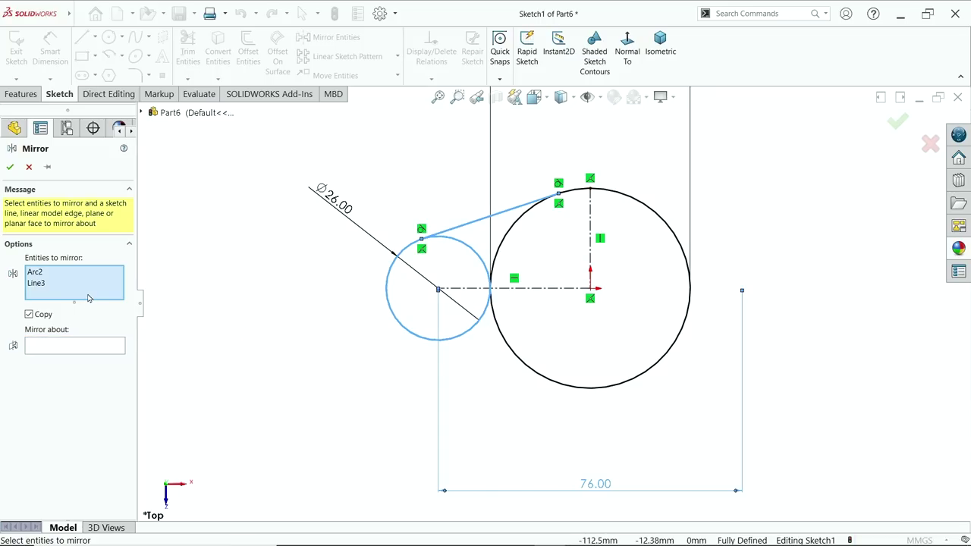
pyautogui.click(531, 289)
pyautogui.click(110, 356)
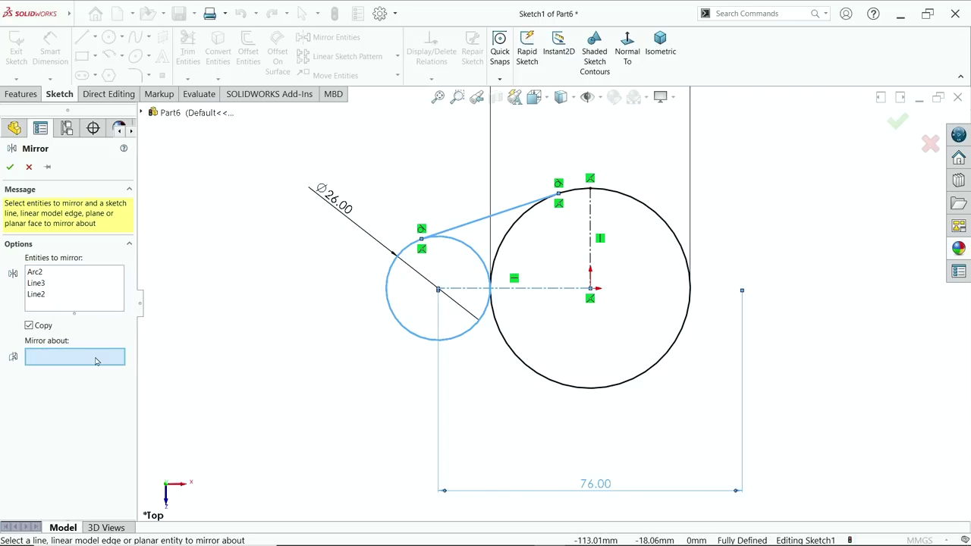
pyautogui.click(591, 254)
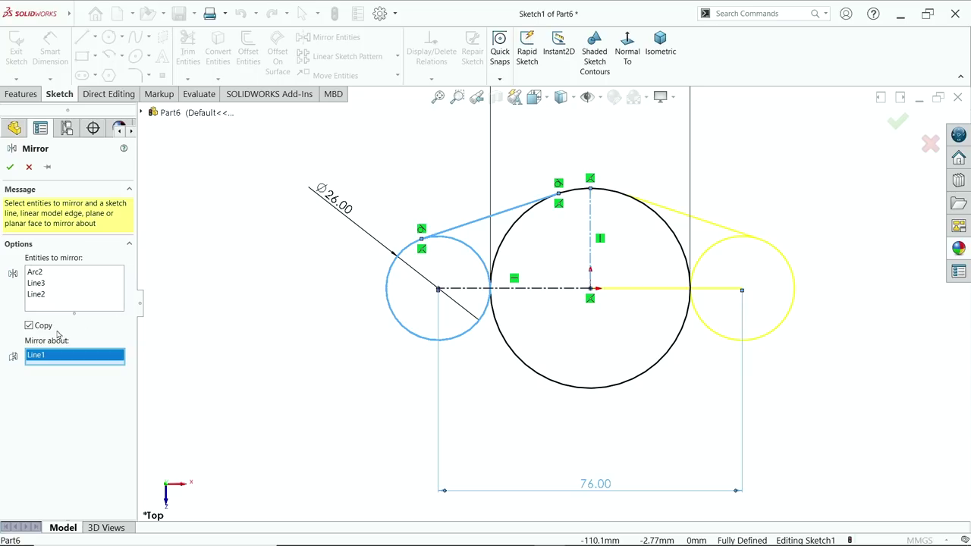
pyautogui.click(10, 169)
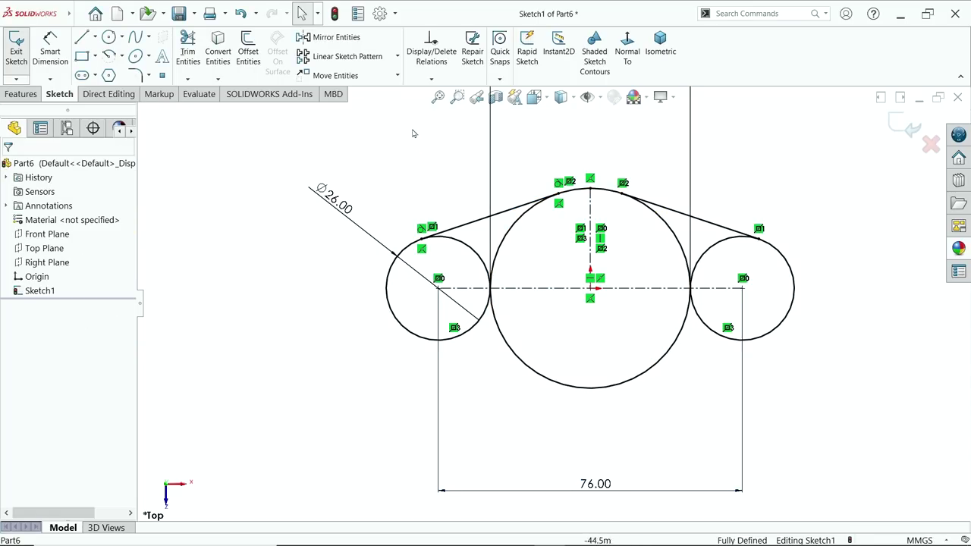
# - Mirror both upper tangent lines to the bottom about the horizontal centerline
pyautogui.click(332, 37)
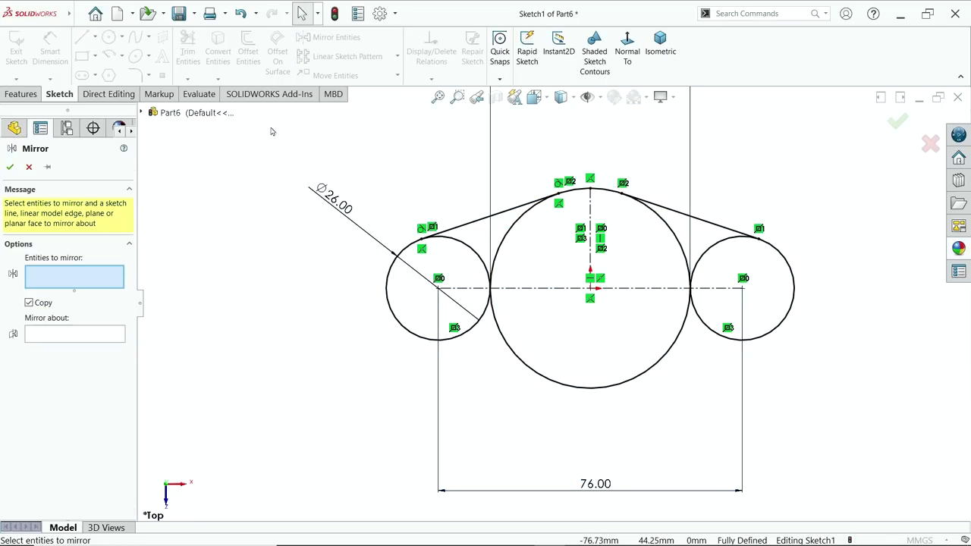
pyautogui.click(470, 224)
pyautogui.click(678, 221)
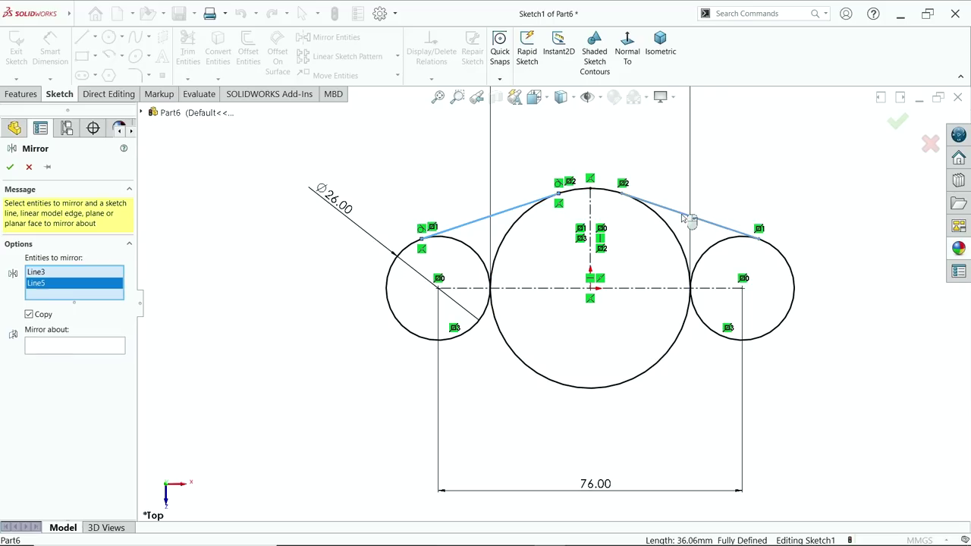
pyautogui.rightClick(523, 273)
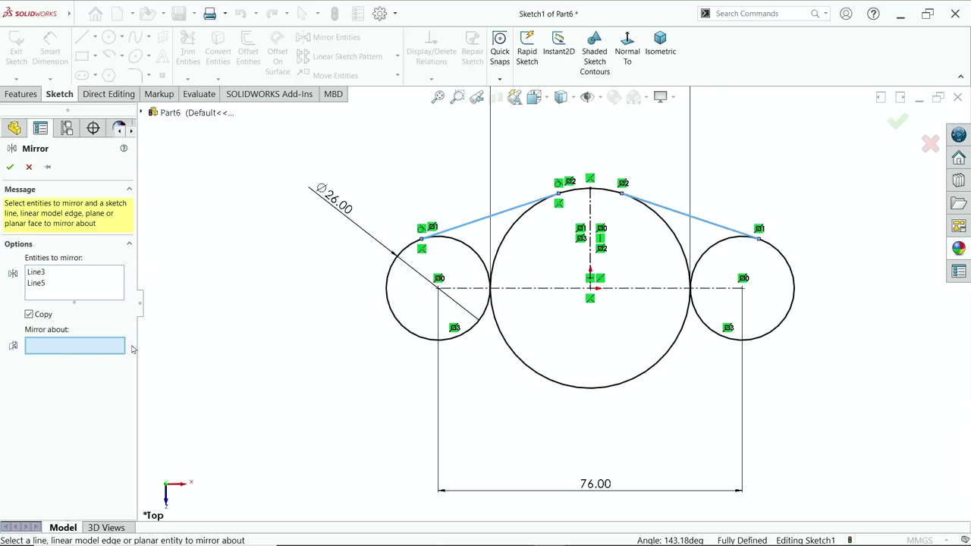
pyautogui.click(554, 287)
pyautogui.click(9, 167)
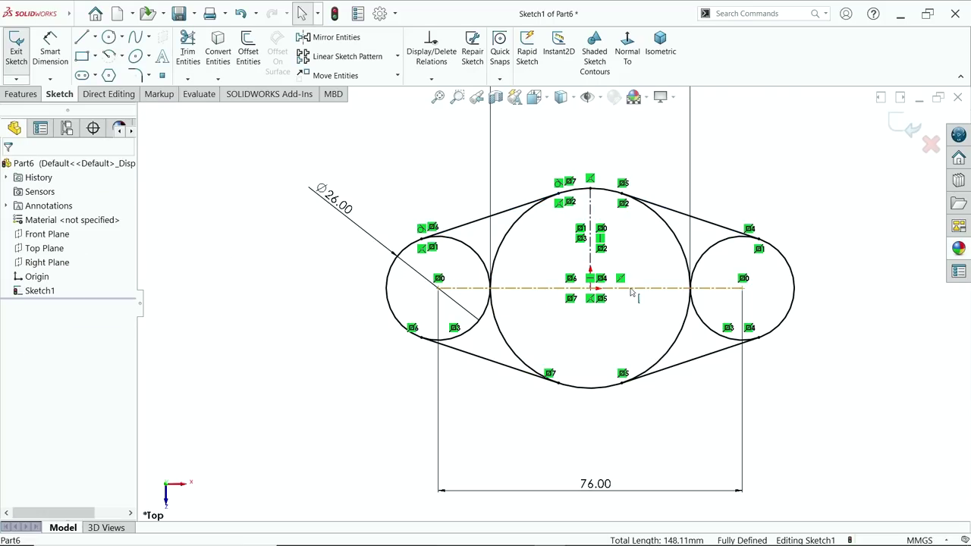
pyautogui.scroll(-1, 633, 298)
# - Power-trim the overlapping inner arcs between the left, centre and right circles
pyautogui.click(187, 51)
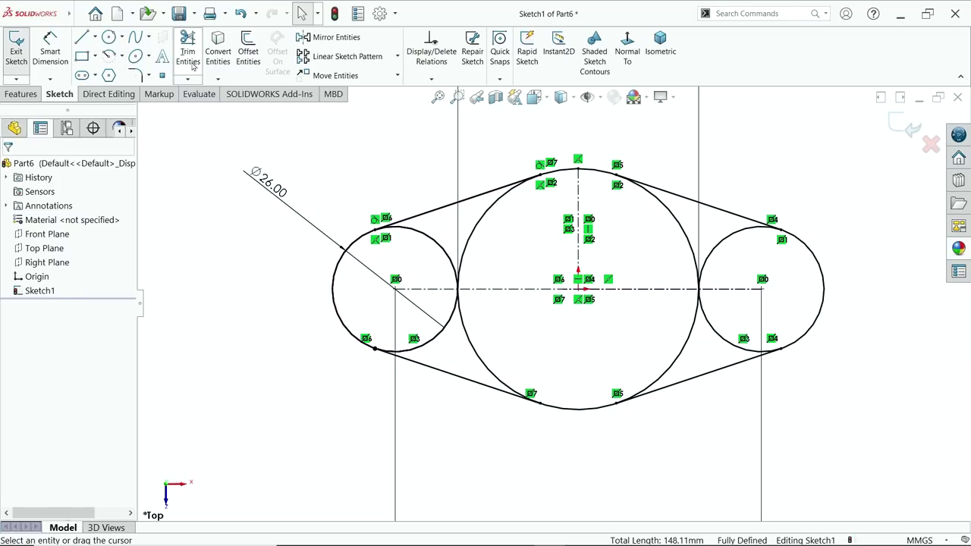
pyautogui.moveTo(499, 255); pyautogui.dragTo(428, 253)
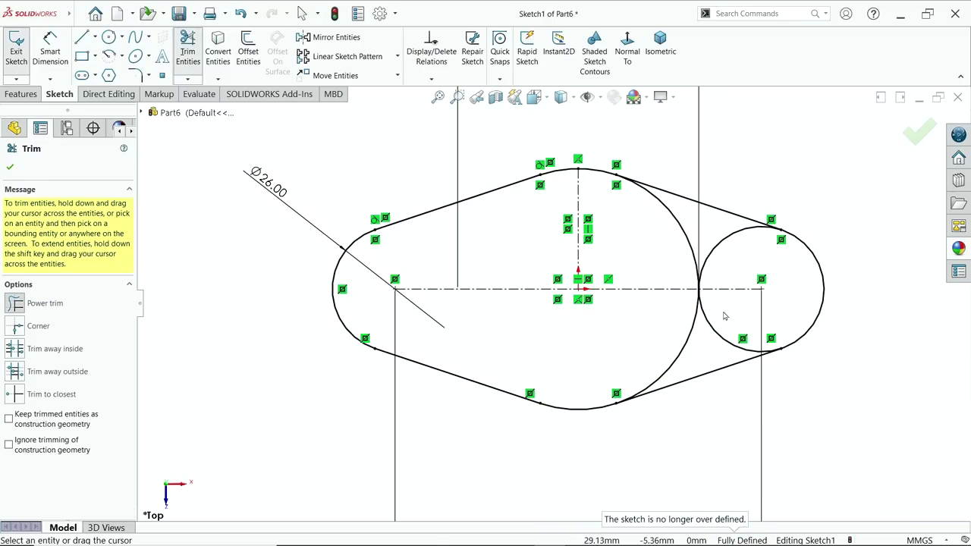
pyautogui.moveTo(721, 273)
pyautogui.mouseDown()
pyautogui.moveTo(657, 310)
pyautogui.moveTo(660, 317)
pyautogui.moveTo(726, 317)
pyautogui.mouseUp()
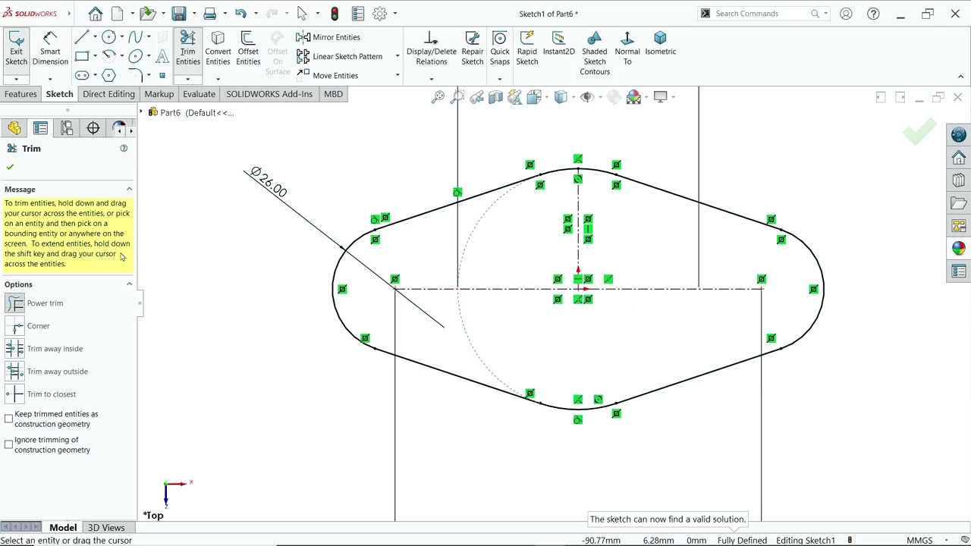
pyautogui.click(9, 170)
pyautogui.click(22, 94)
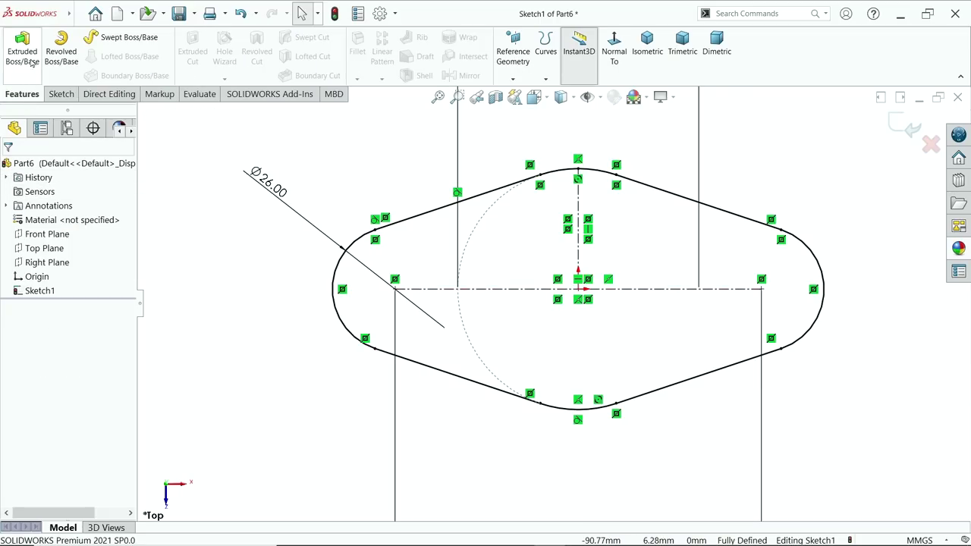
pyautogui.click(23, 52)
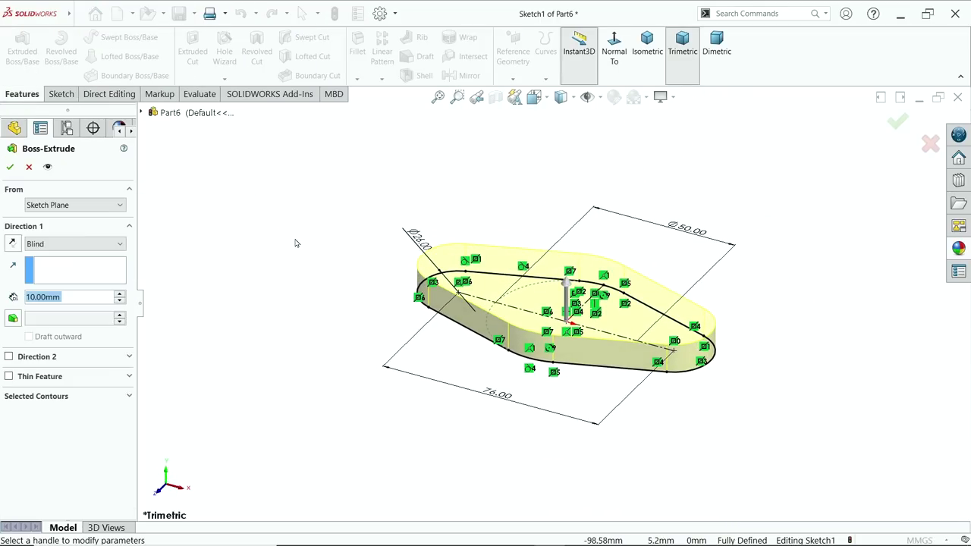
pyautogui.write('13')
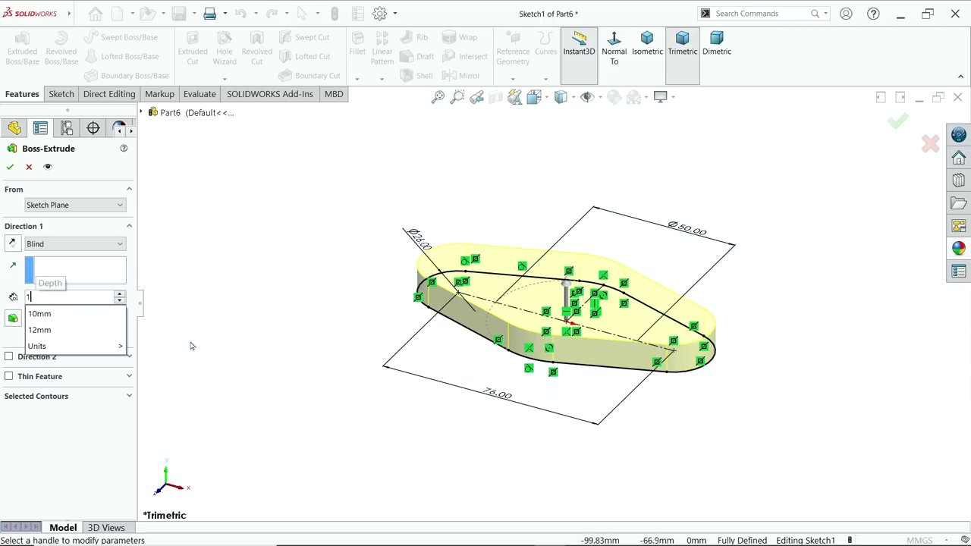
pyautogui.press('Return')
pyautogui.click(11, 245)
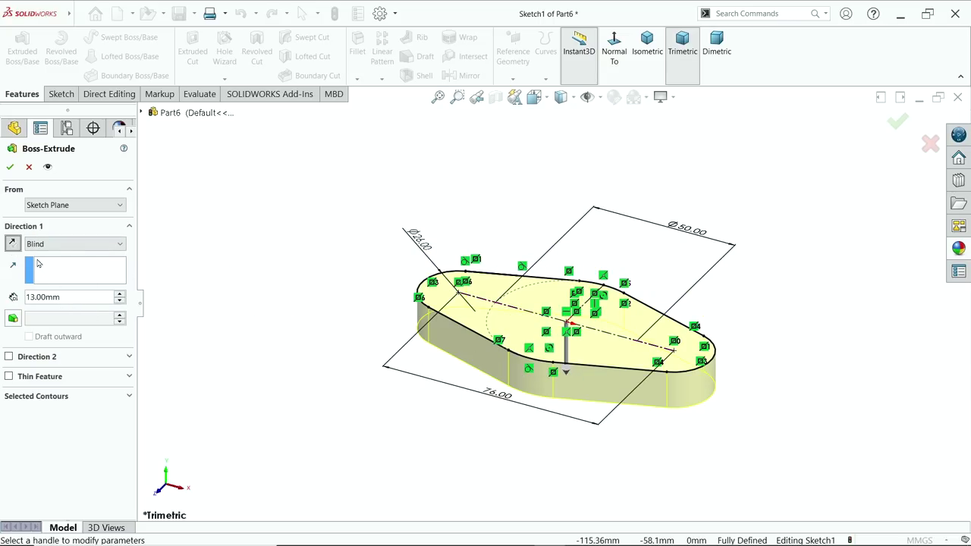
pyautogui.click(27, 168)
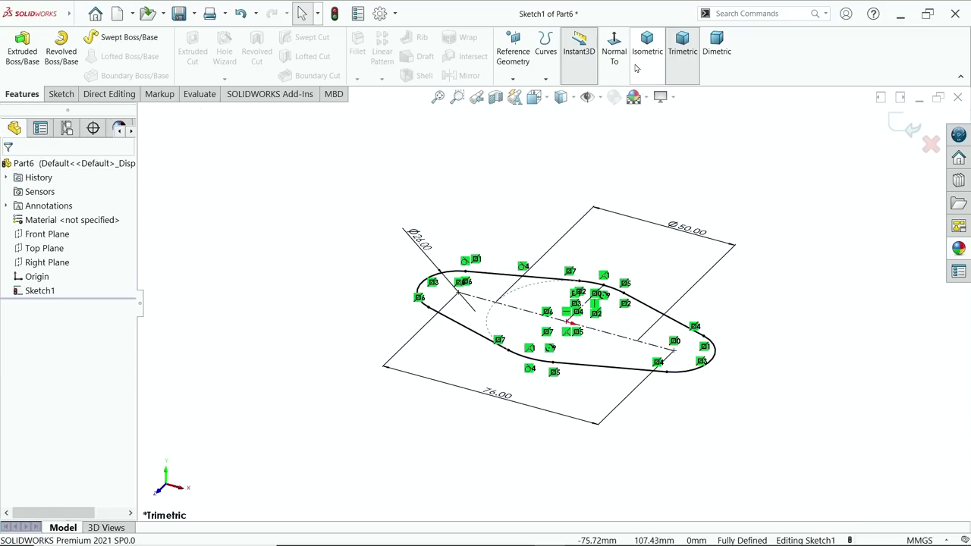
pyautogui.click(614, 53)
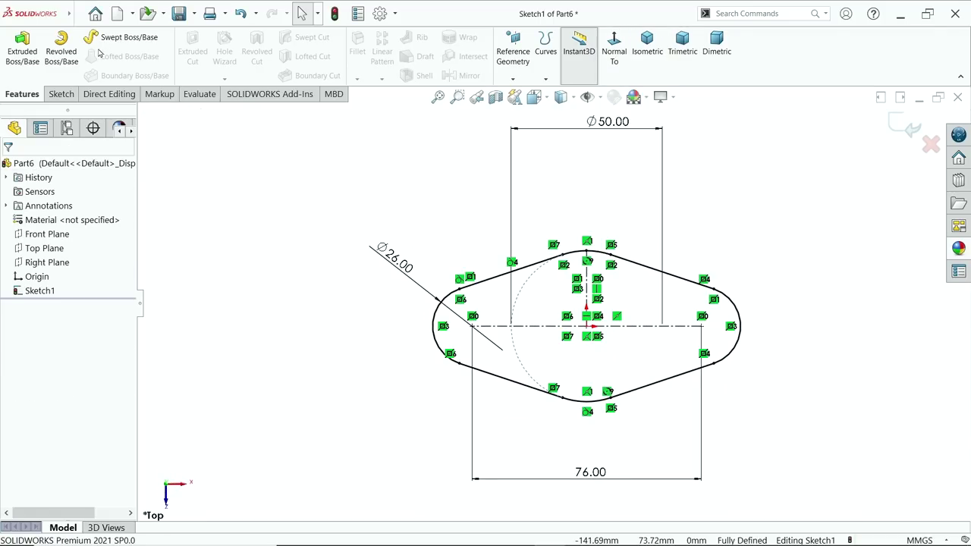
# - Draw circles centred on the right and left centreline endpoints of the plate sketch
pyautogui.click(63, 96)
pyautogui.click(108, 37)
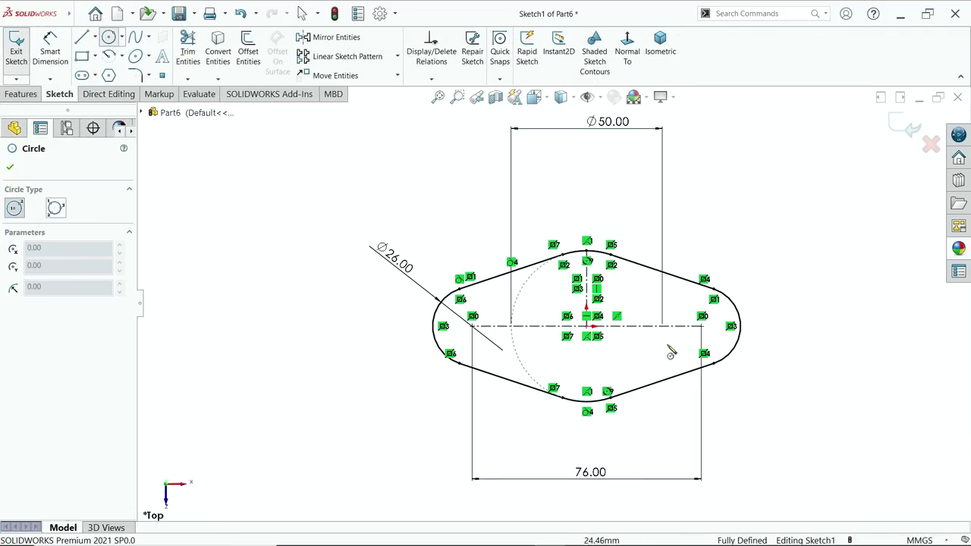
pyautogui.scroll(-3, 690, 345)
pyautogui.click(687, 300)
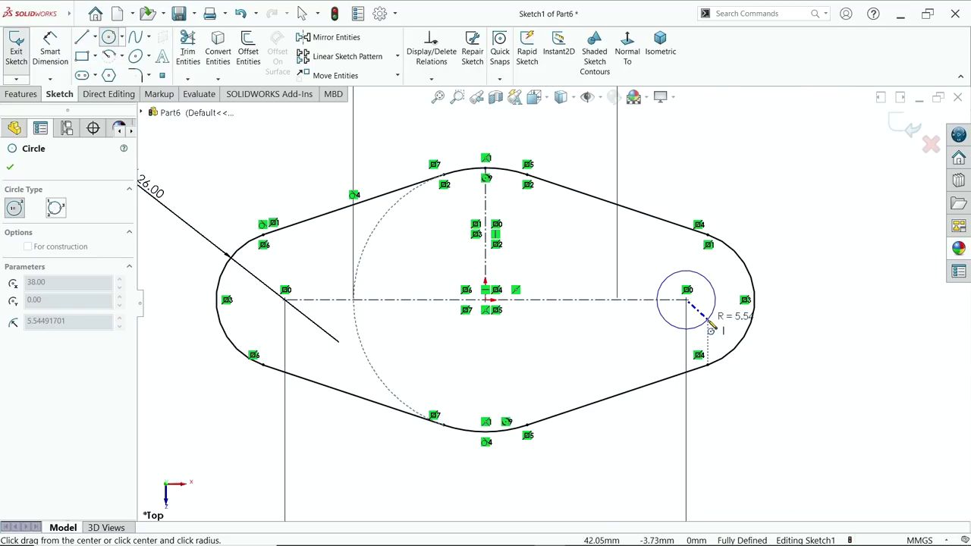
pyautogui.click(674, 328)
pyautogui.click(285, 300)
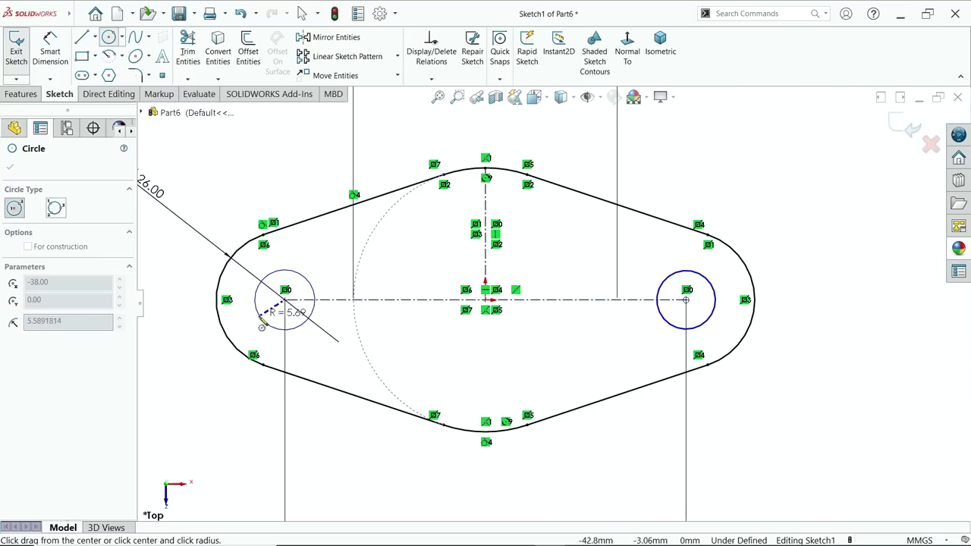
pyautogui.rightClick(267, 199)
pyautogui.click(289, 207)
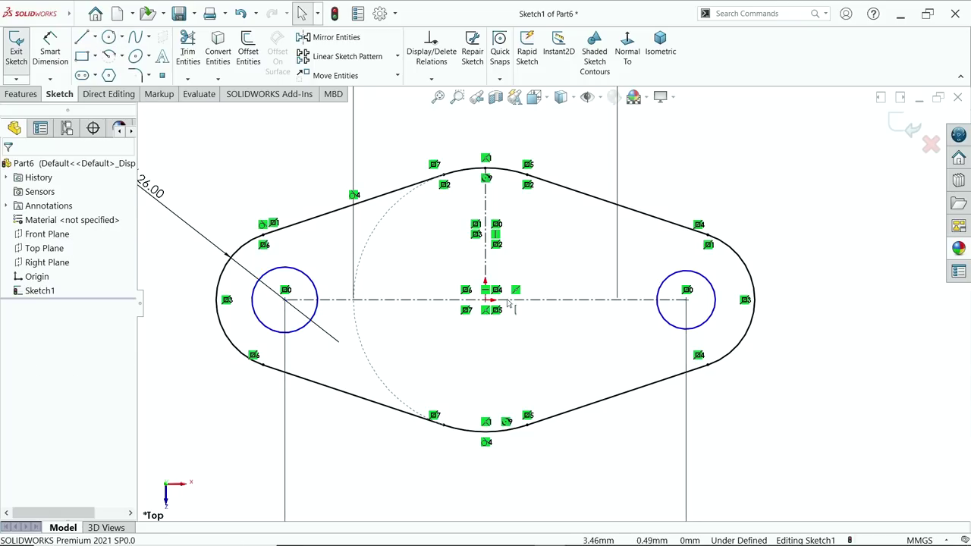
# - Make the two end circles equal and dimension them to Ø10
pyautogui.moveTo(704, 324); pyautogui.dragTo(721, 342)
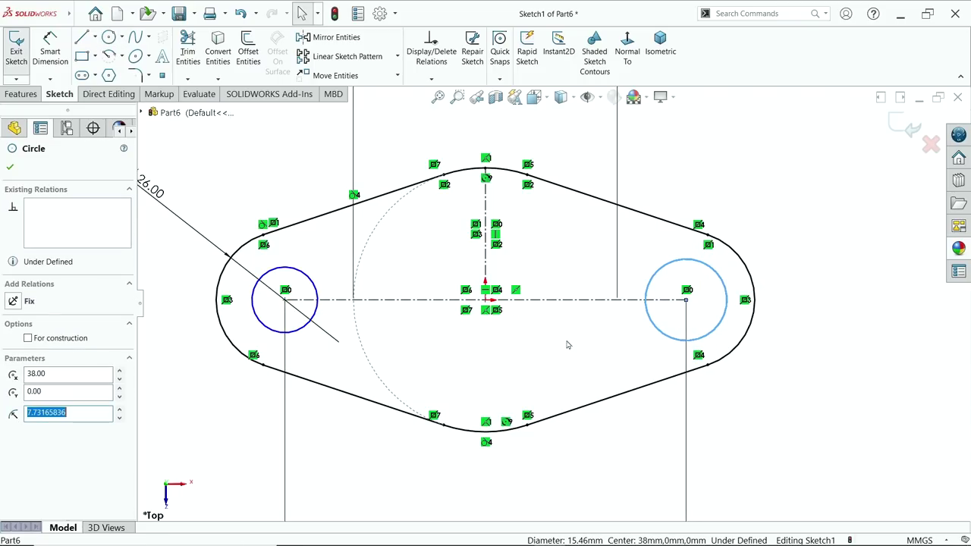
pyautogui.keyDown('ctrl'); pyautogui.click(305, 326); pyautogui.keyUp('ctrl')
pyautogui.click(374, 287)
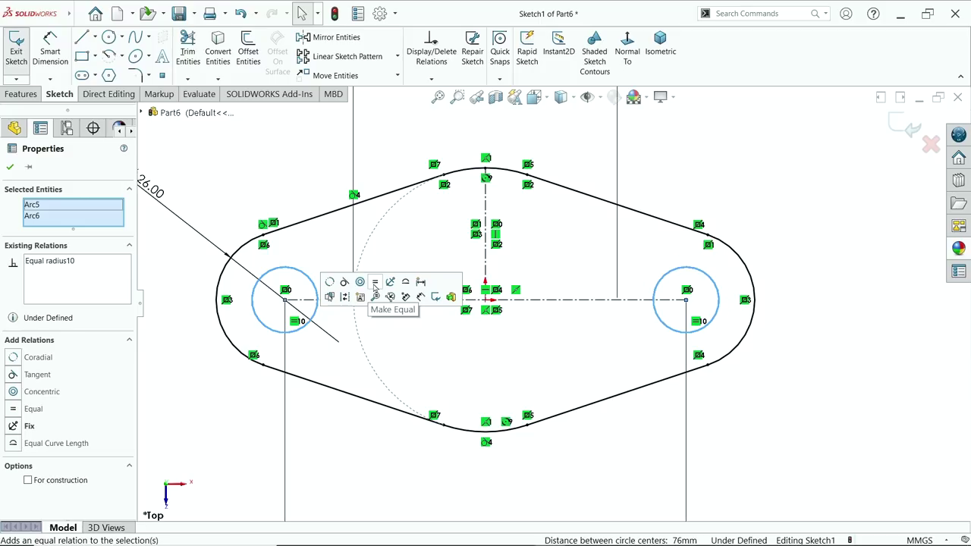
pyautogui.click(260, 231)
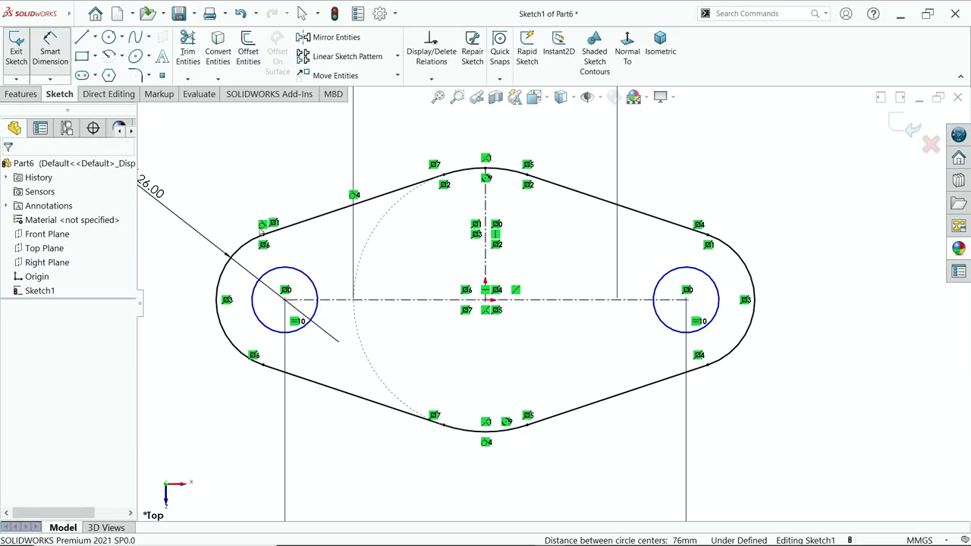
pyautogui.click(282, 270)
pyautogui.click(297, 243)
pyautogui.write('10')
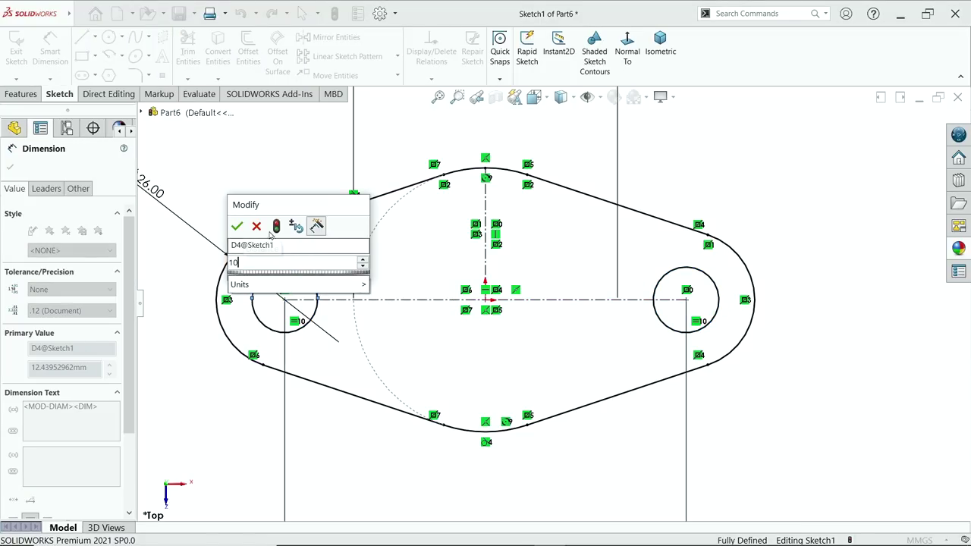
pyautogui.press('Return')
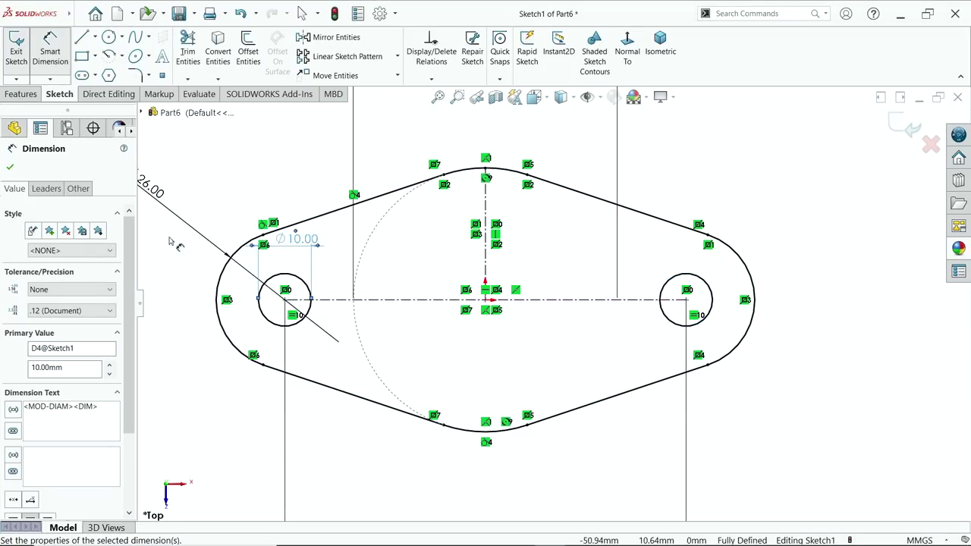
pyautogui.click(20, 94)
# - Extrude the plate sketch 13 mm with the direction reversed downward
pyautogui.click(24, 65)
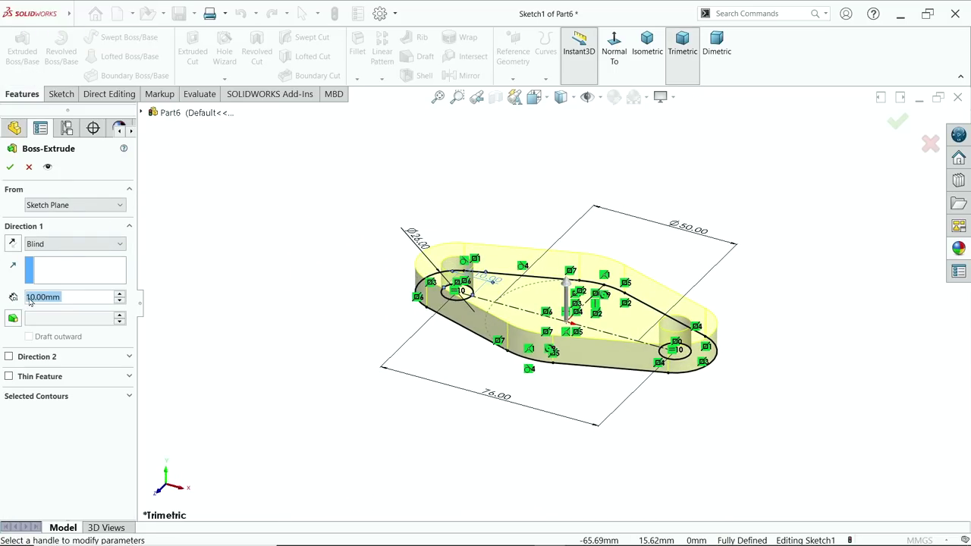
pyautogui.write('13')
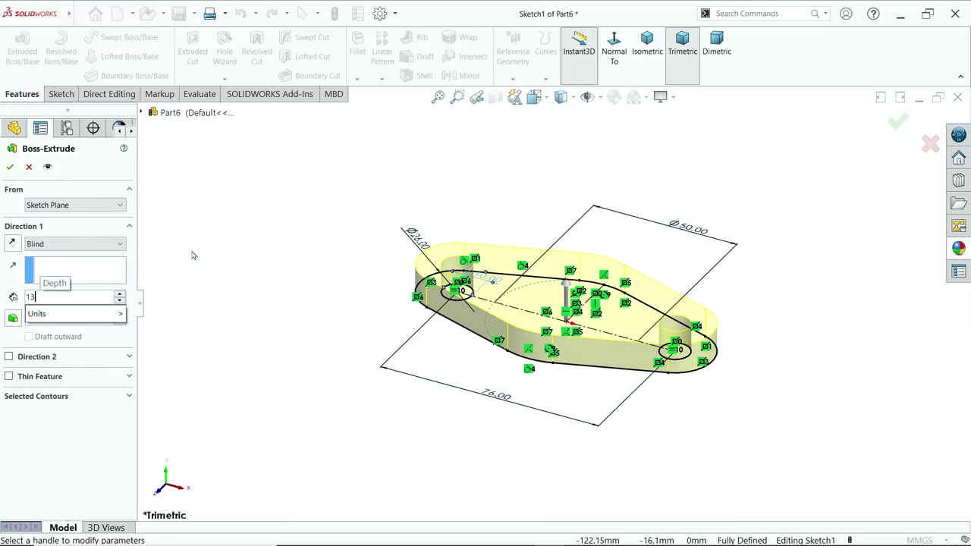
pyautogui.press('Return')
pyautogui.click(12, 244)
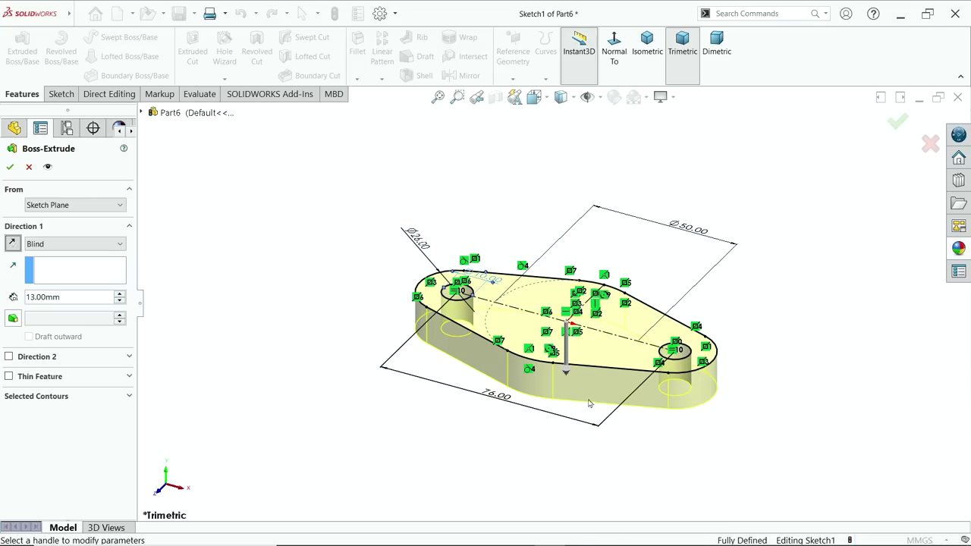
pyautogui.scroll(-2, 592, 430)
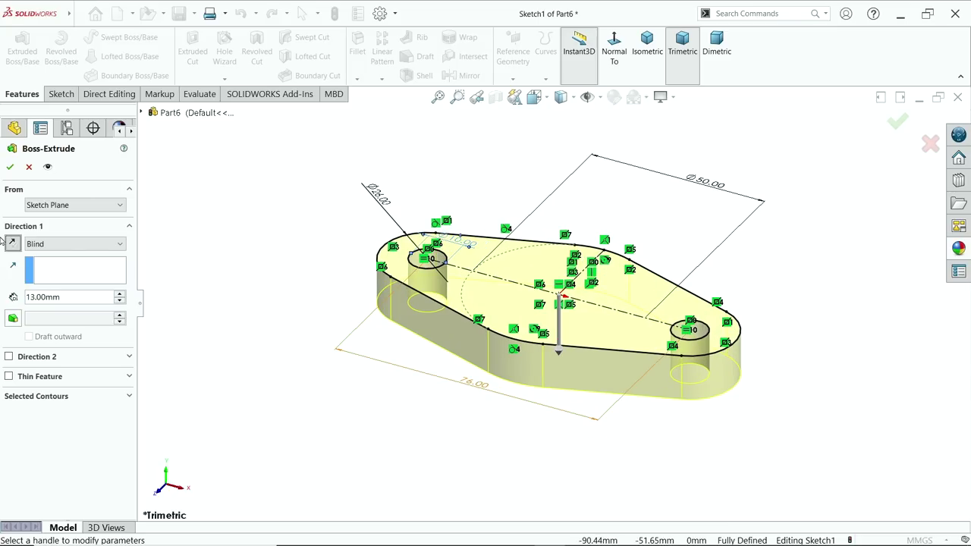
pyautogui.click(10, 167)
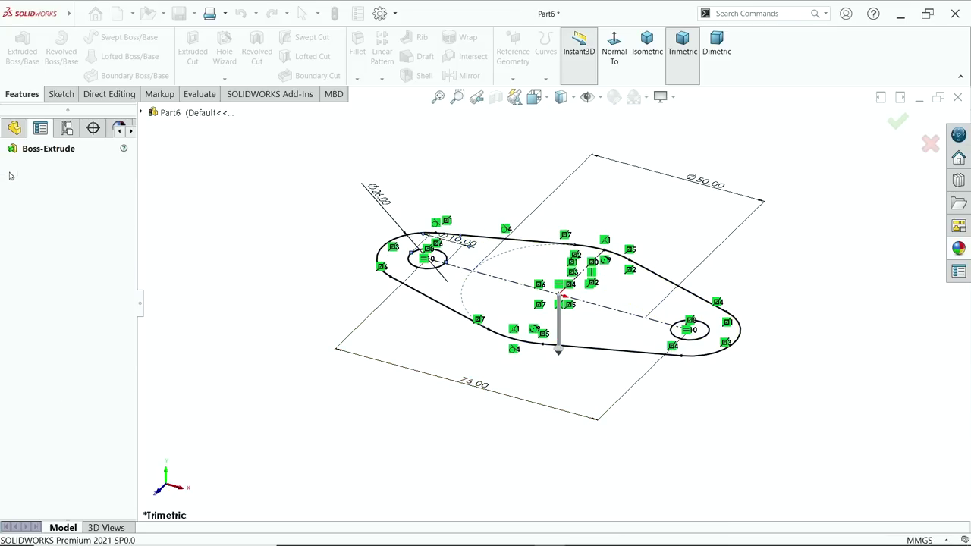
# - Turn on RealView Graphics and orbit to view the plate from below
pyautogui.click(660, 96)
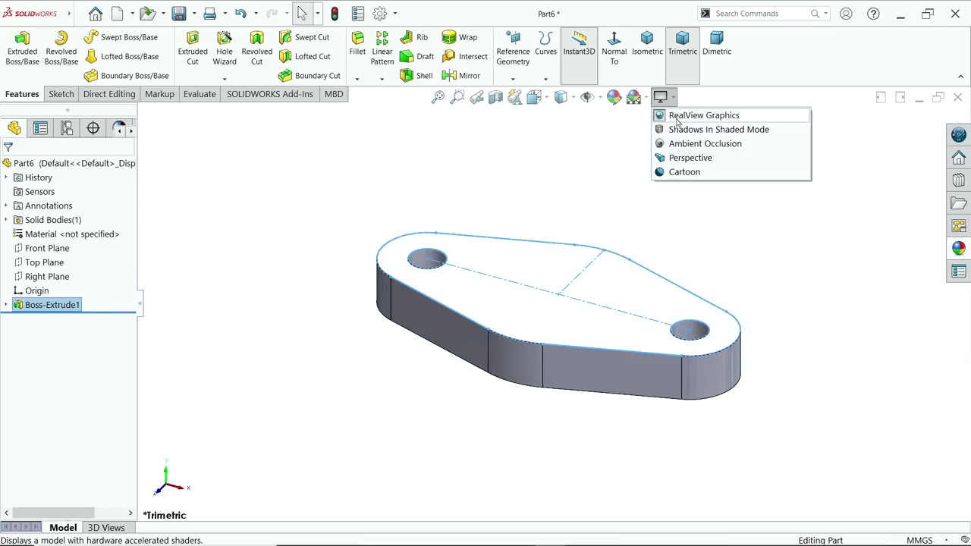
pyautogui.click(687, 114)
pyautogui.moveTo(693, 218)
pyautogui.mouseDown(button='middle')
pyautogui.moveTo(706, 165)
pyautogui.moveTo(683, 202)
pyautogui.moveTo(689, 210)
pyautogui.moveTo(614, 289)
pyautogui.mouseUp(button='middle')
pyautogui.click(571, 356)
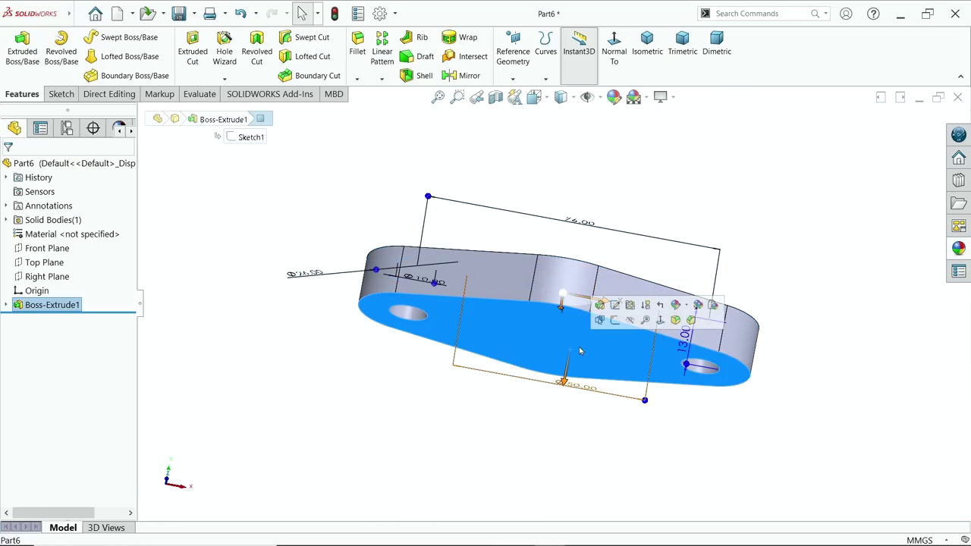
# - Sketch a Ø44 circle centred at the origin on the plate's bottom face
pyautogui.click(613, 319)
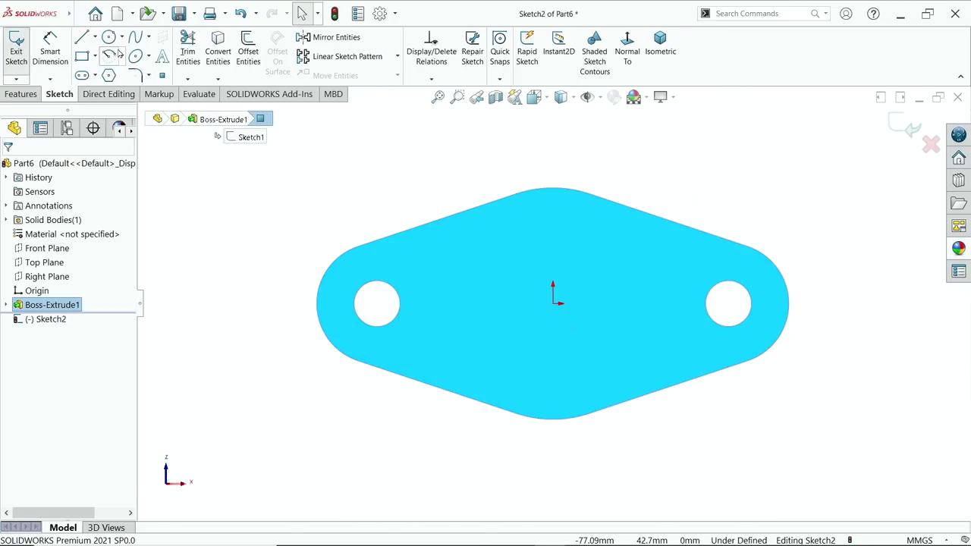
pyautogui.click(108, 37)
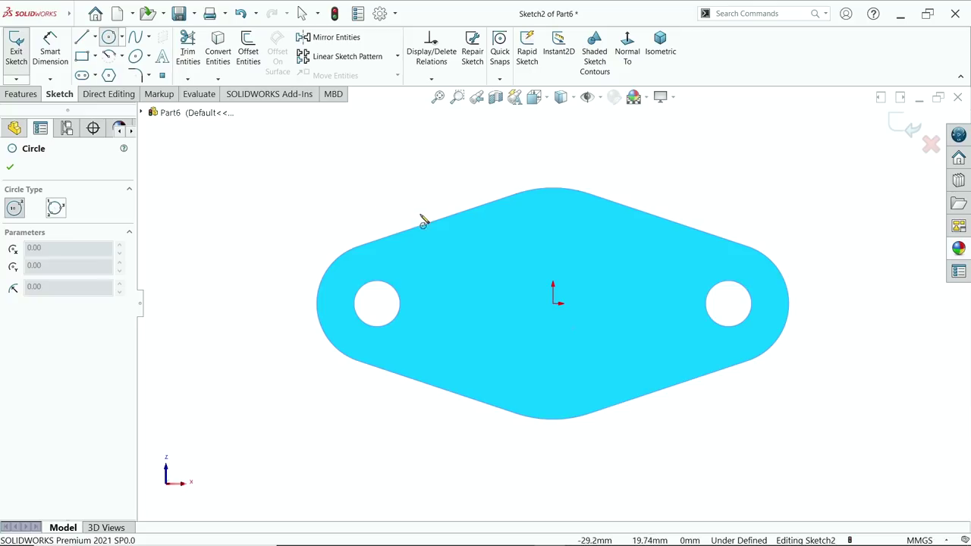
pyautogui.click(553, 303)
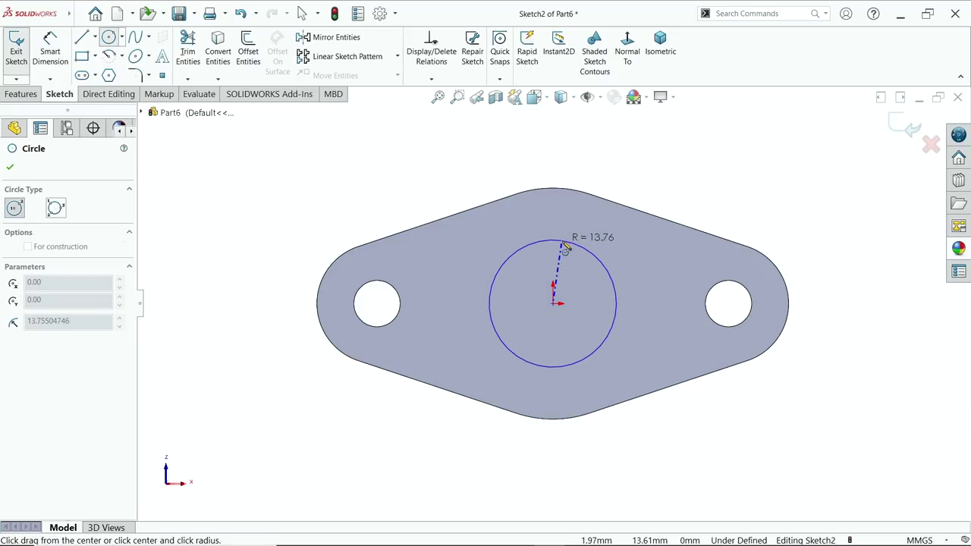
pyautogui.click(561, 240)
pyautogui.click(50, 47)
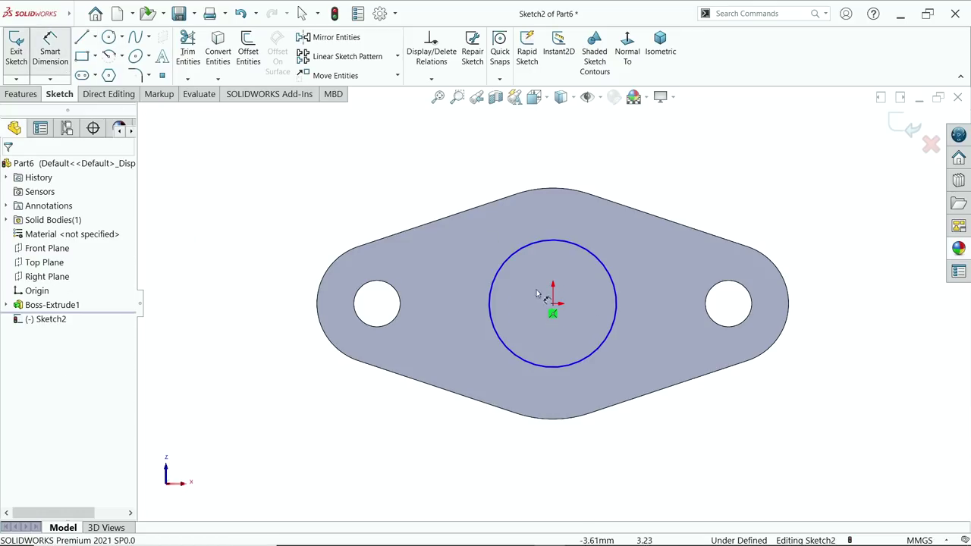
pyautogui.click(491, 290)
pyautogui.click(463, 292)
pyautogui.write('44')
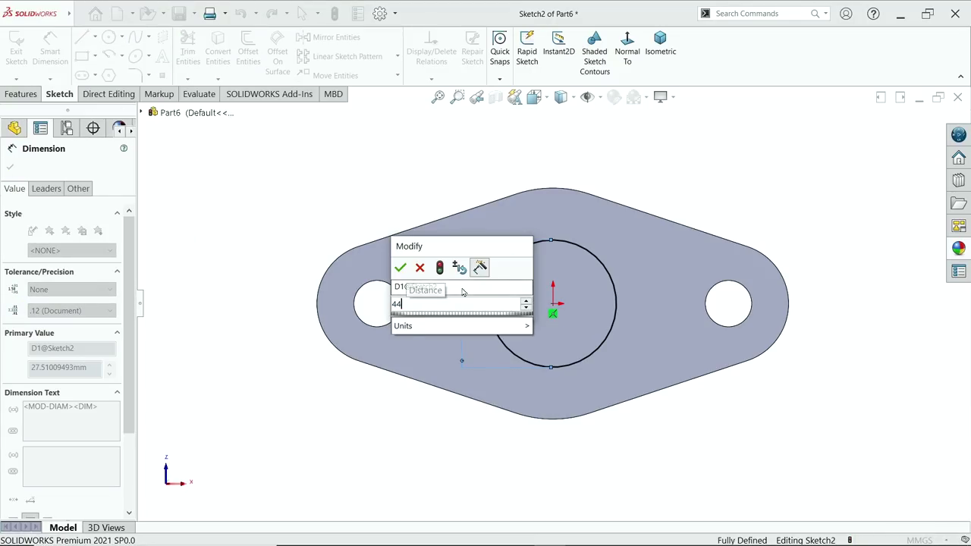
pyautogui.press('Return')
# - Extrude the Ø44 circle 44 mm into a cylinder merged with the plate
pyautogui.click(26, 93)
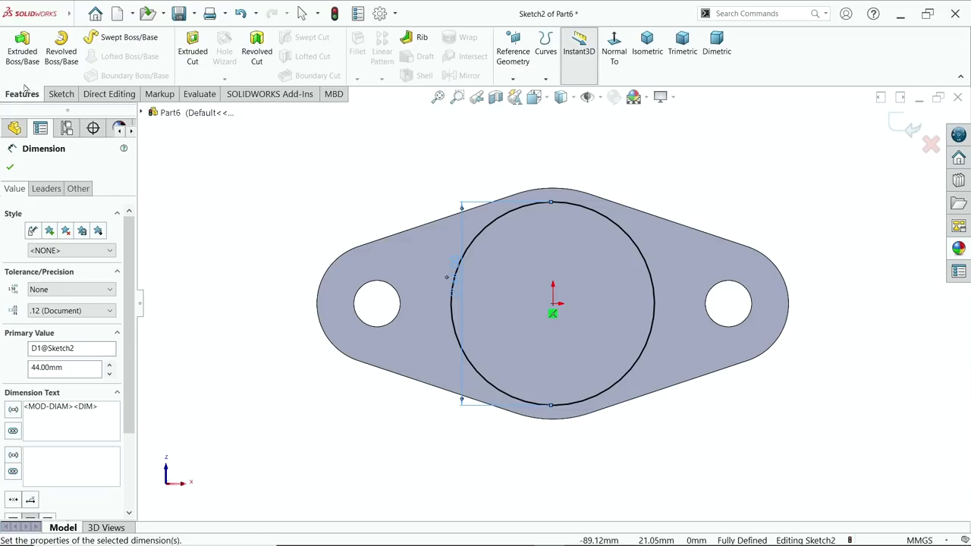
pyautogui.click(22, 47)
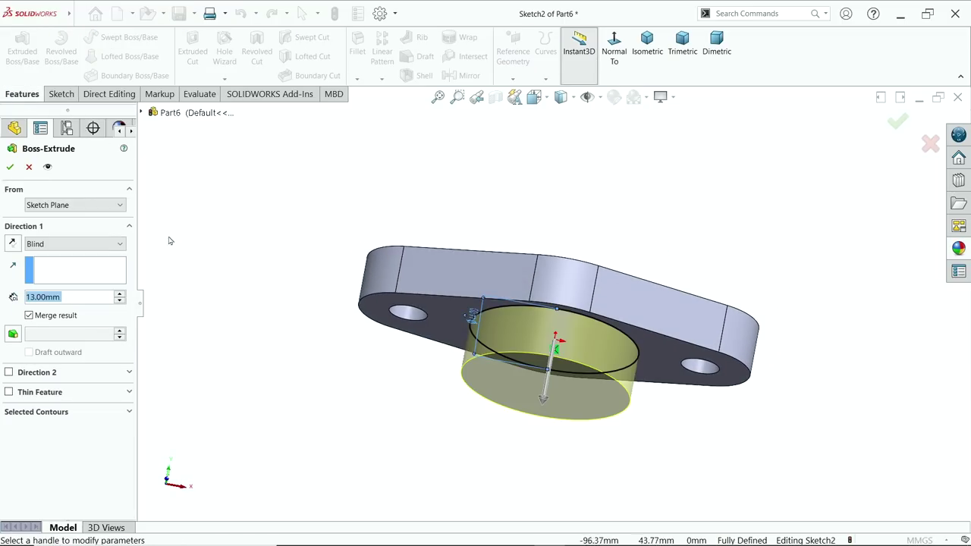
pyautogui.press('Return')
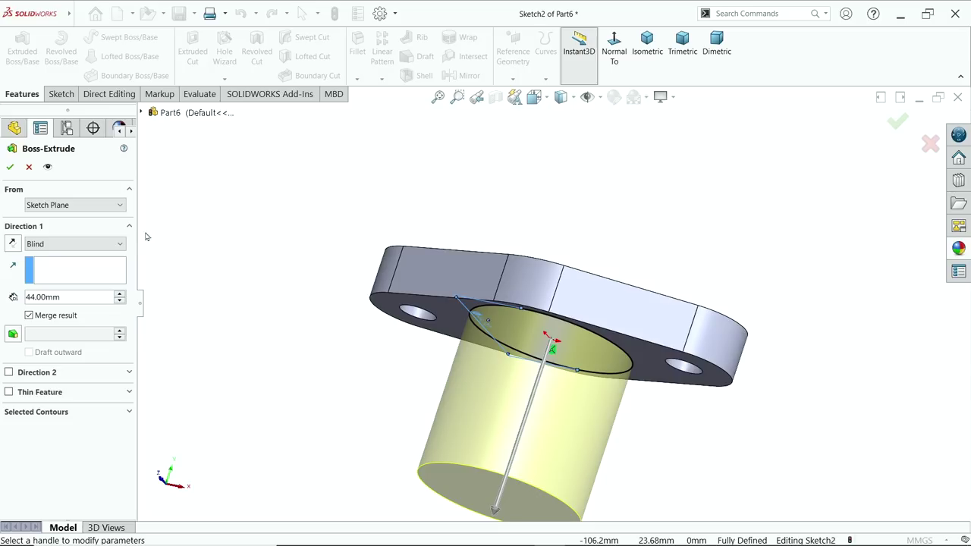
pyautogui.click(10, 166)
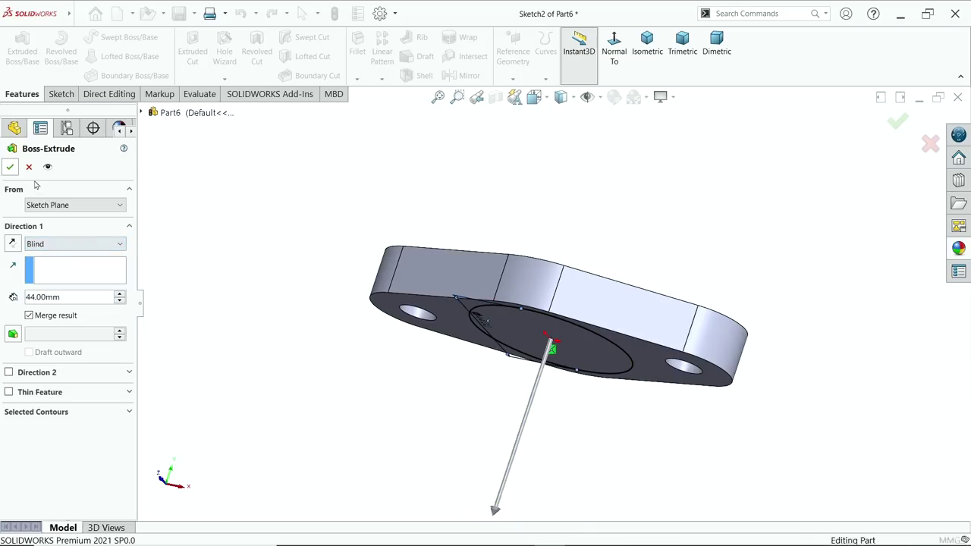
pyautogui.moveTo(221, 251); pyautogui.dragTo(241, 294, button='middle')
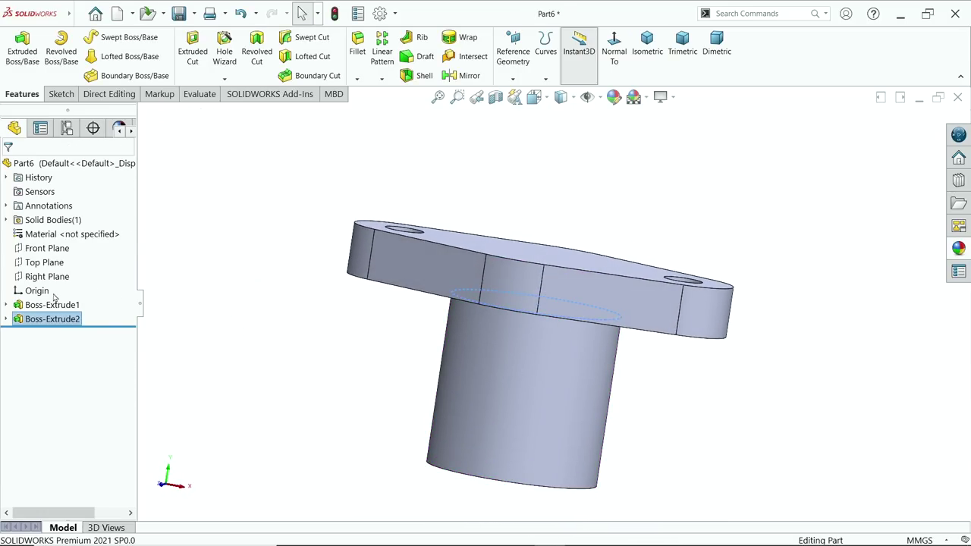
# - Start a Front Plane sketch with a vertical centerline from the origin down the cylinder
pyautogui.click(47, 255)
pyautogui.click(54, 235)
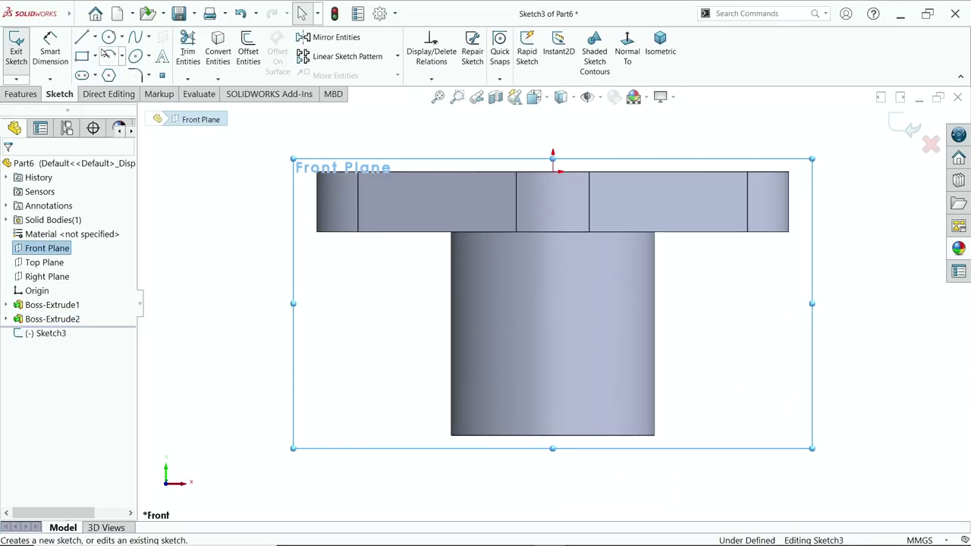
pyautogui.click(96, 38)
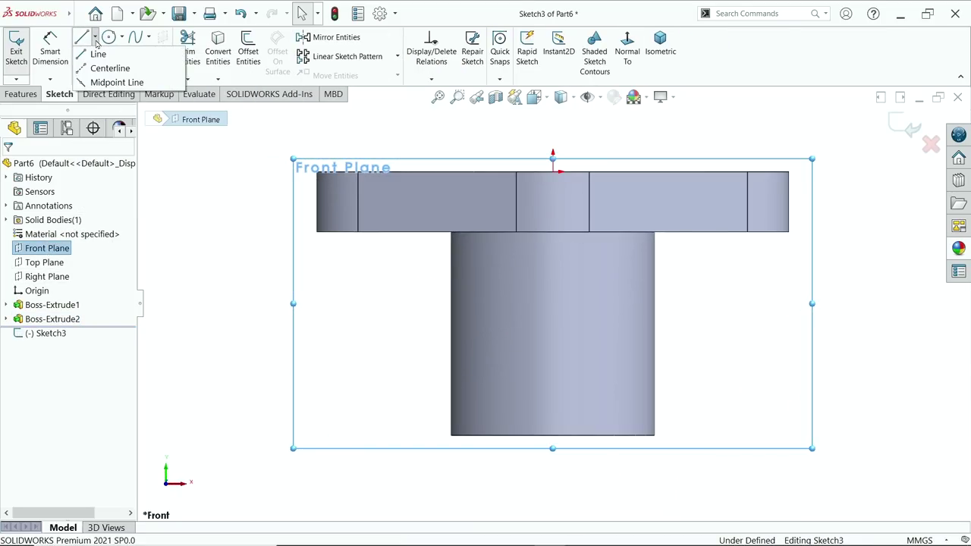
pyautogui.click(93, 68)
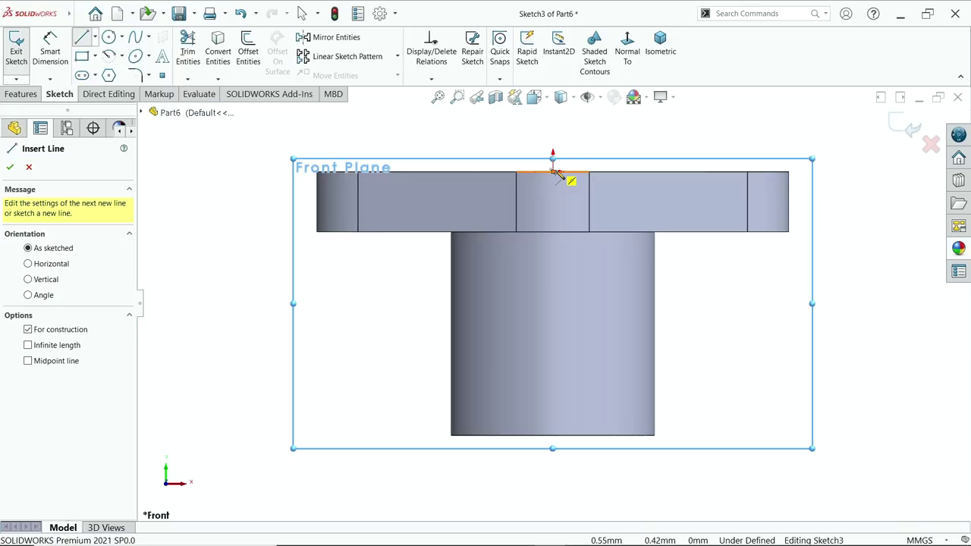
pyautogui.click(552, 171)
pyautogui.click(552, 436)
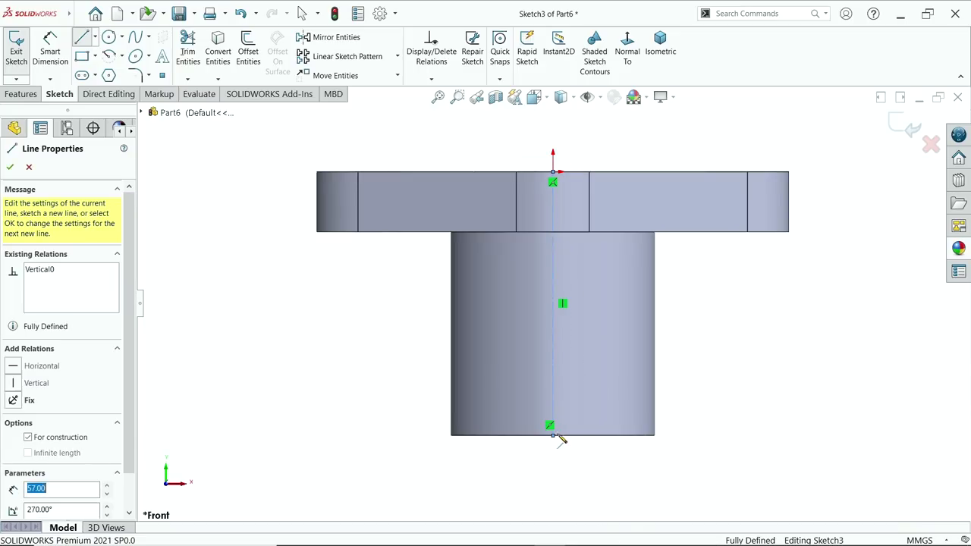
pyautogui.press('Escape')
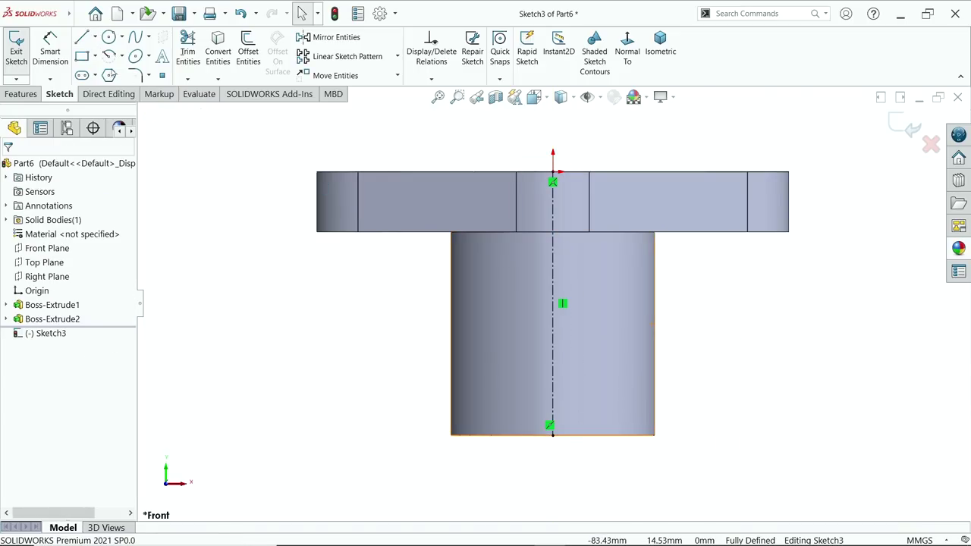
# - Draw a vertical line, a 45° chamfer line and a bottom line back to the centerline
pyautogui.click(82, 37)
pyautogui.click(496, 173)
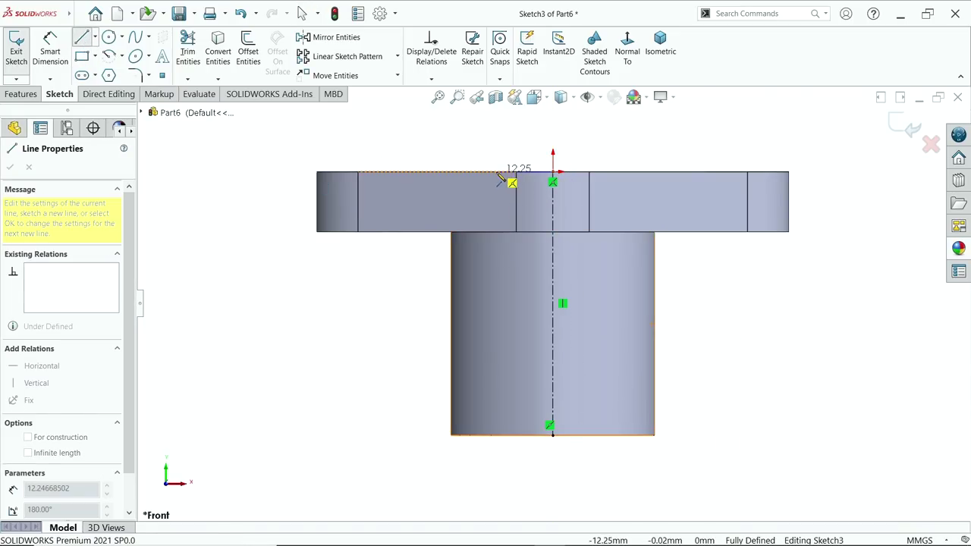
pyautogui.click(495, 404)
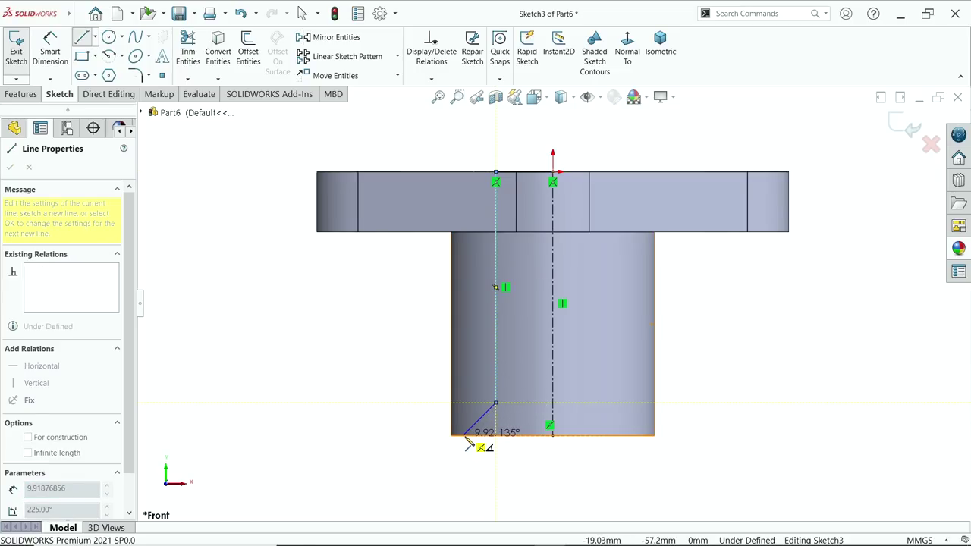
pyautogui.click(463, 433)
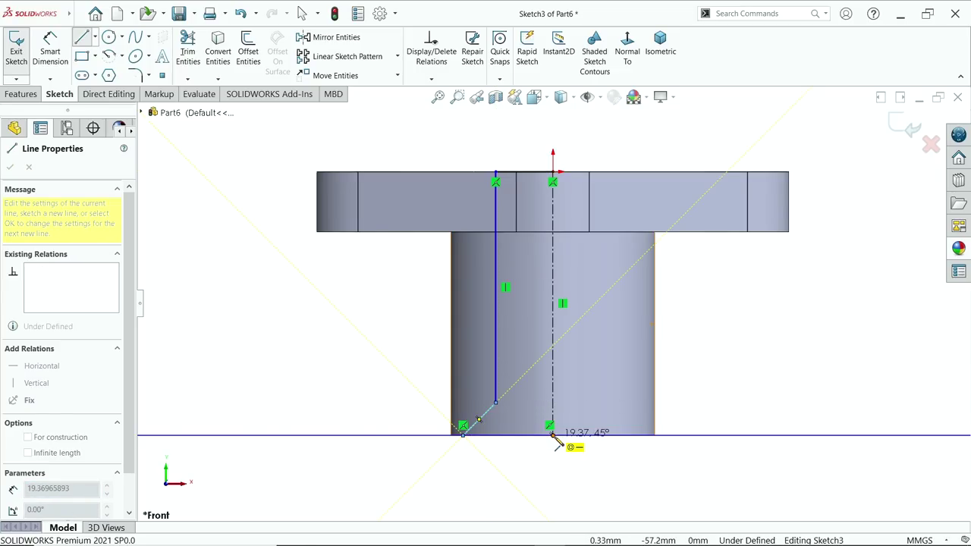
pyautogui.click(508, 436)
pyautogui.rightClick(739, 349)
pyautogui.click(760, 357)
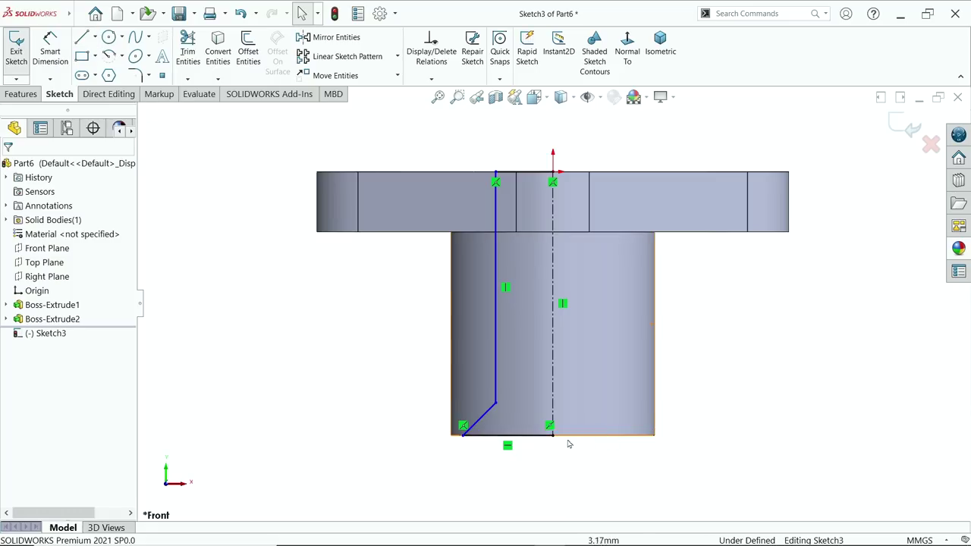
pyautogui.scroll(-1, 523, 451)
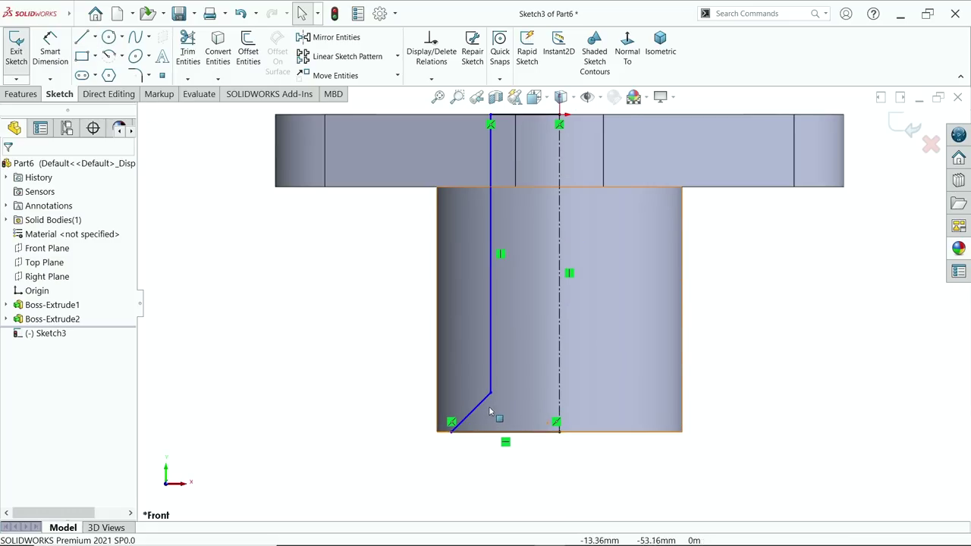
# - Dimension the angled lead-in line at 30° to the bottom edge
pyautogui.scroll(-4, 463, 432)
pyautogui.click(50, 52)
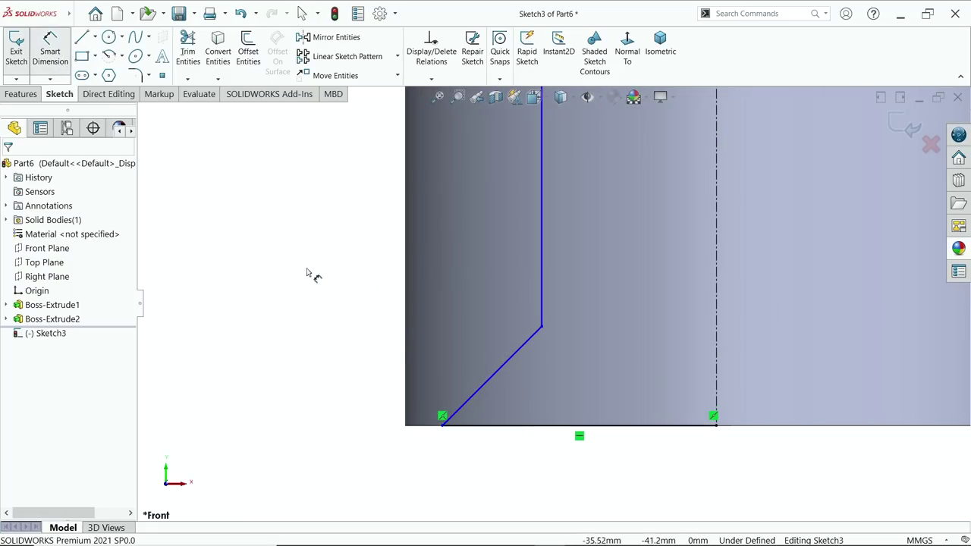
pyautogui.click(485, 386)
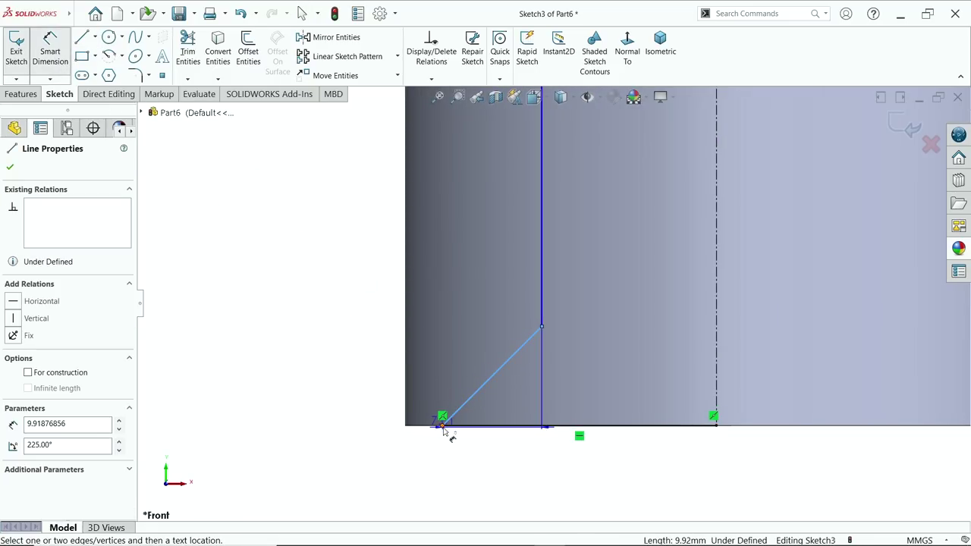
pyautogui.click(443, 426)
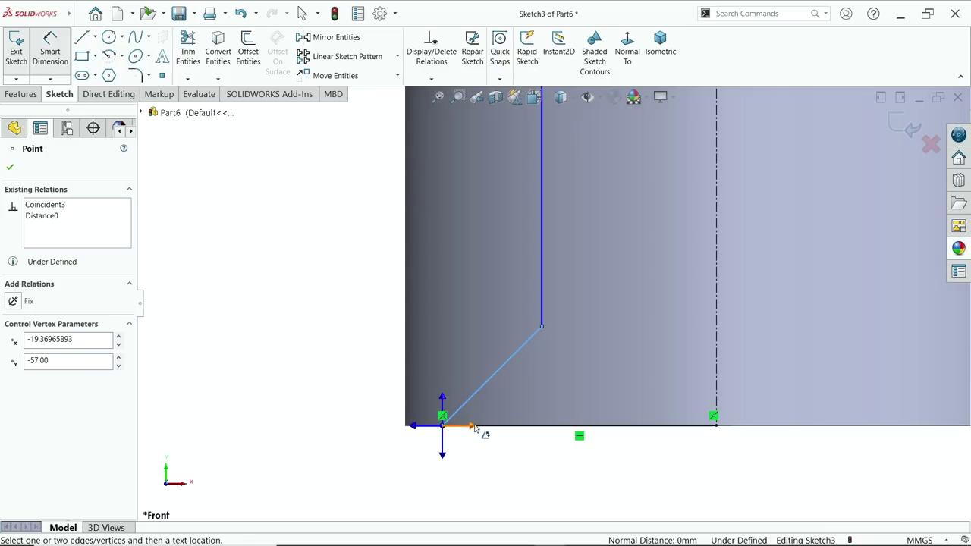
pyautogui.click(473, 427)
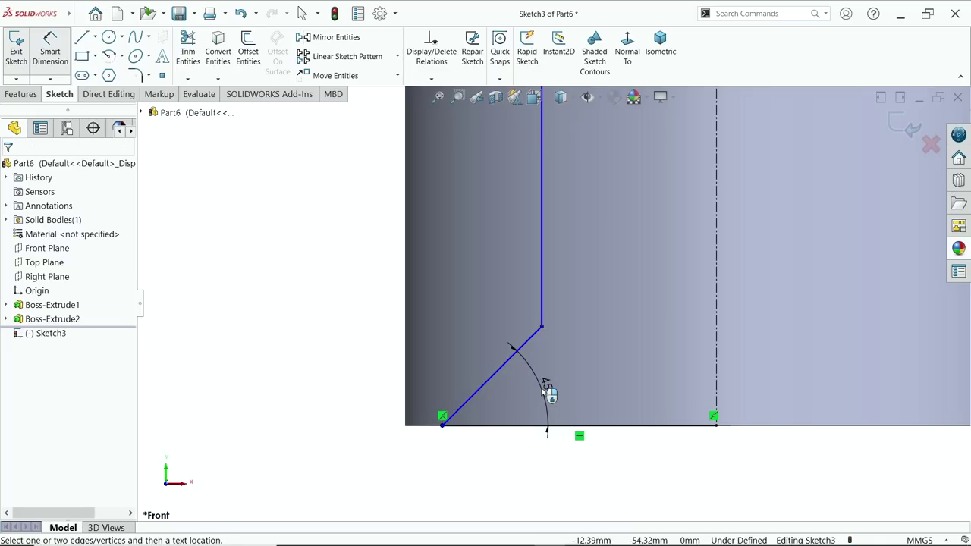
pyautogui.click(546, 392)
pyautogui.write('30')
pyautogui.press('Return')
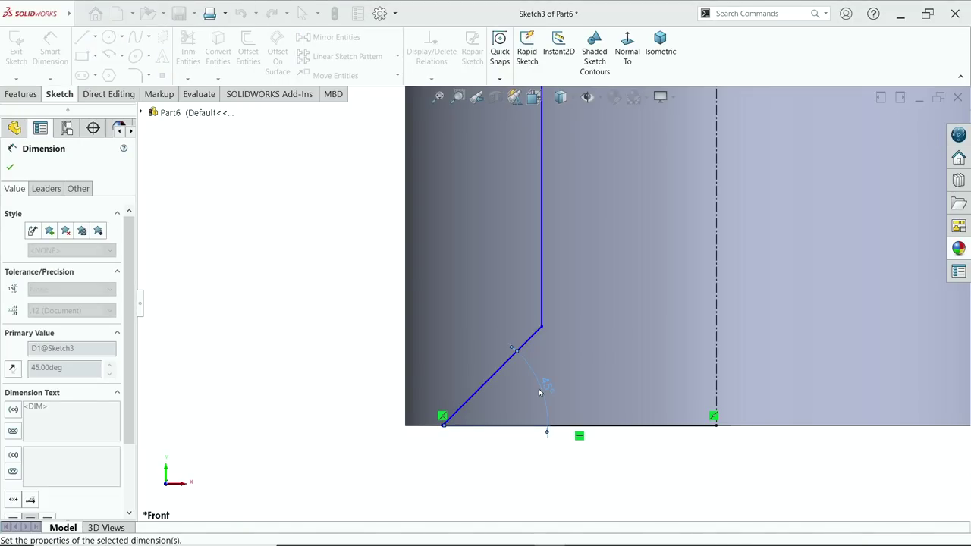
pyautogui.scroll(5, 602, 326)
pyautogui.scroll(-3, 630, 211)
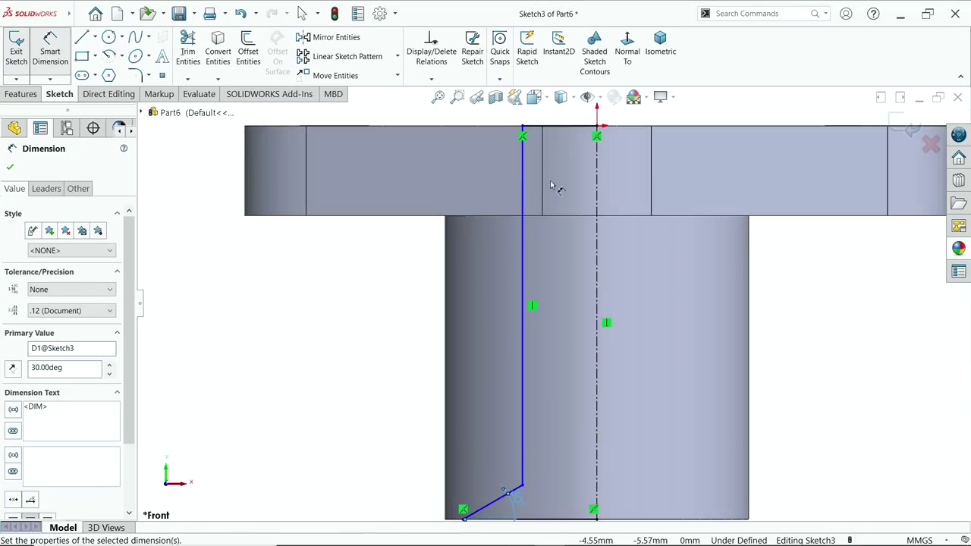
pyautogui.press('Escape')
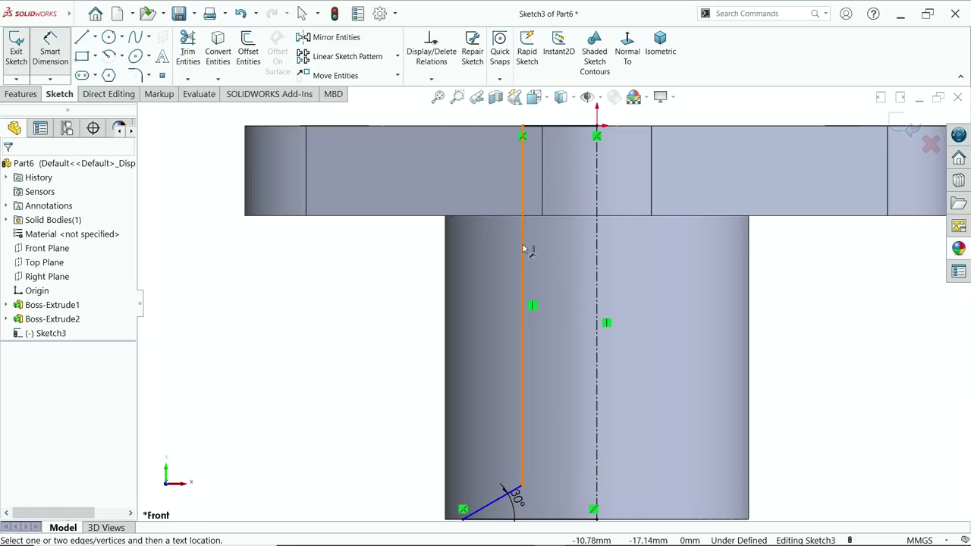
# - Dimension the vertical line across the centerline as a 22 mm diameter
pyautogui.click(524, 250)
pyautogui.scroll(3, 551, 304)
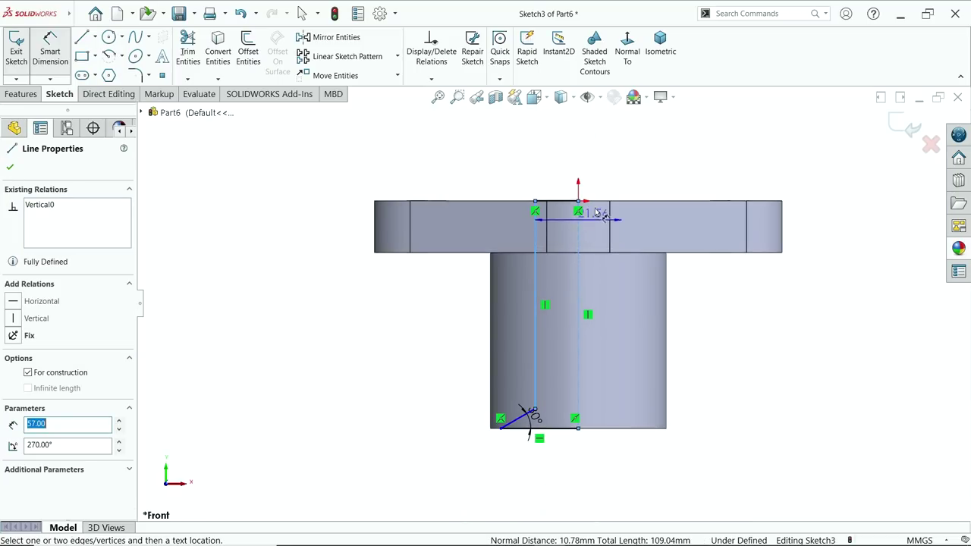
pyautogui.click(578, 265)
pyautogui.click(596, 165)
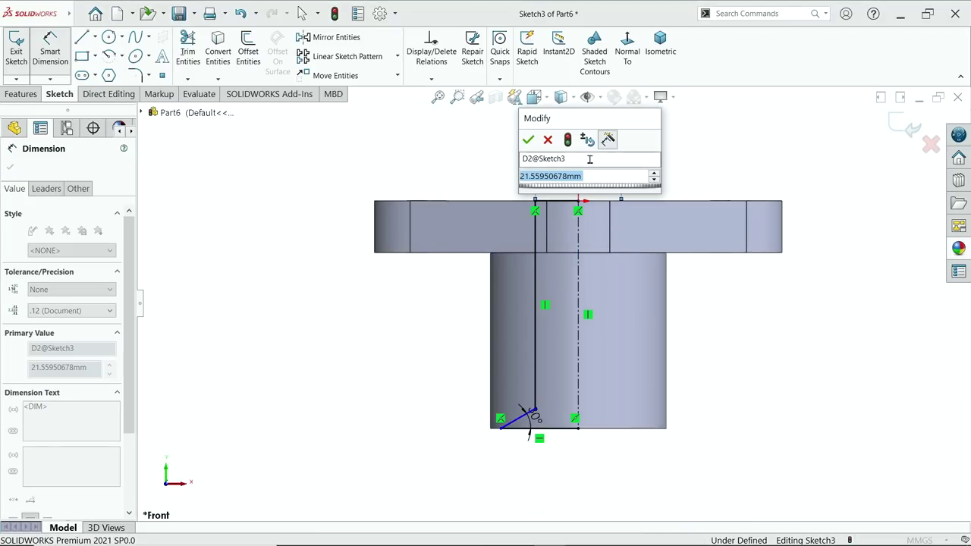
pyautogui.write('22')
pyautogui.press('Return')
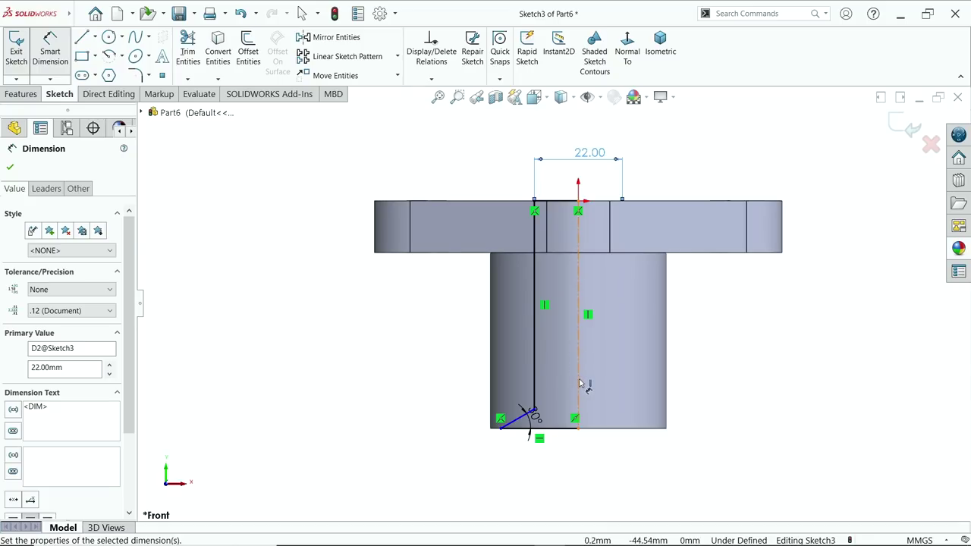
pyautogui.scroll(-2, 467, 410)
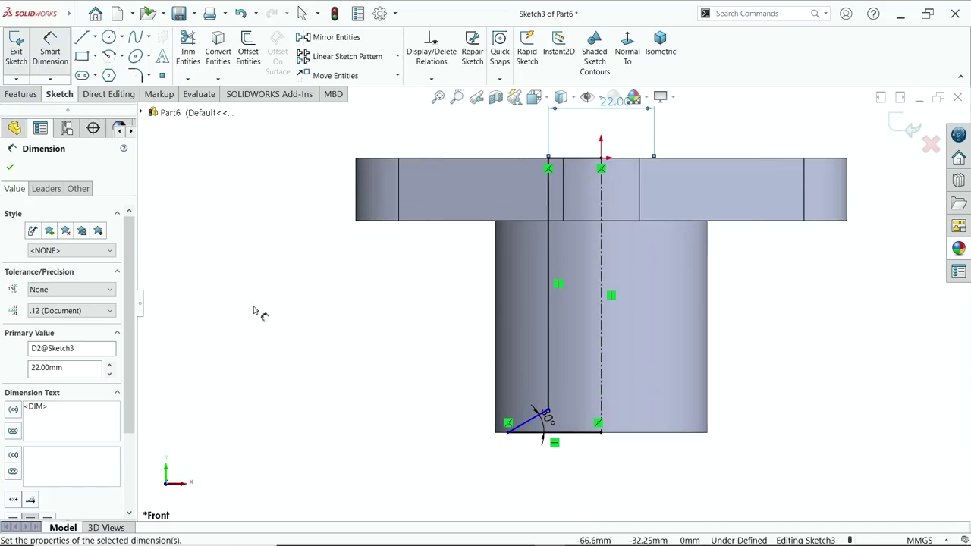
pyautogui.click(9, 167)
# - Drag the angled line's endpoints toward the part's bottom-left corner to test their movement
pyautogui.scroll(-4, 463, 421)
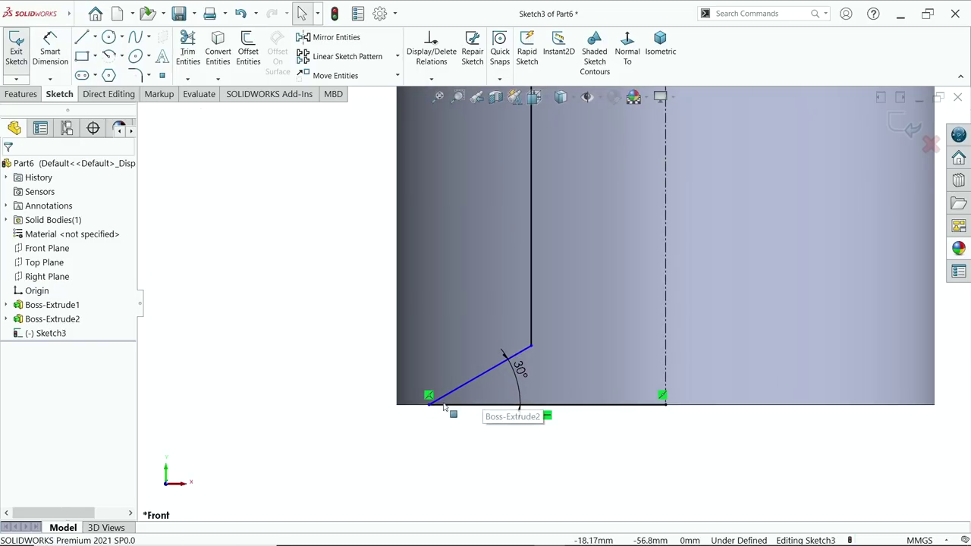
pyautogui.click(420, 408)
pyautogui.moveTo(417, 410); pyautogui.dragTo(396, 404)
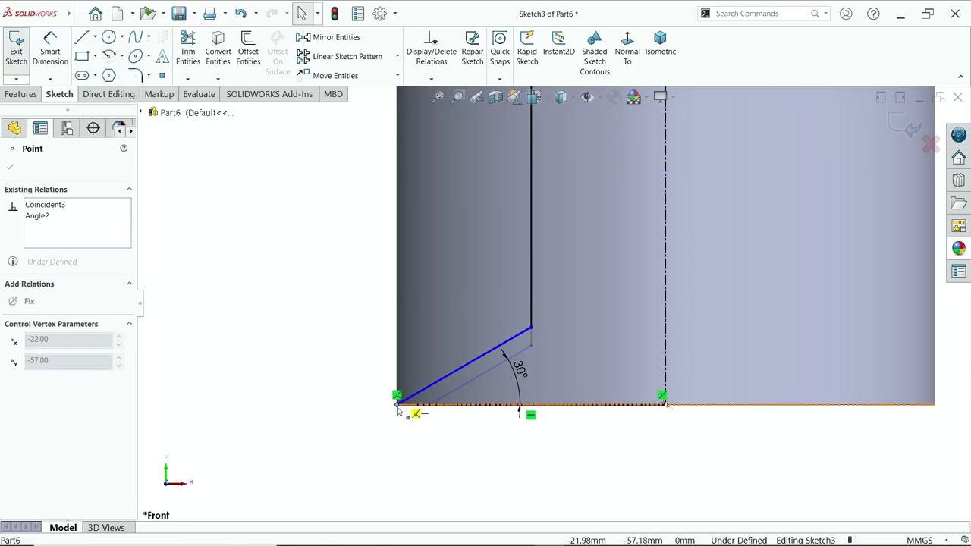
pyautogui.click(318, 372)
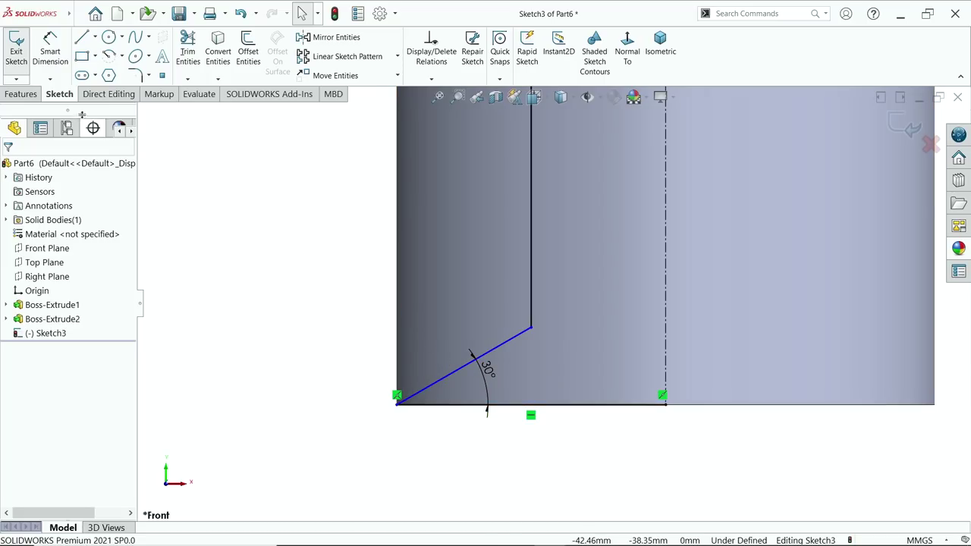
pyautogui.click(532, 330)
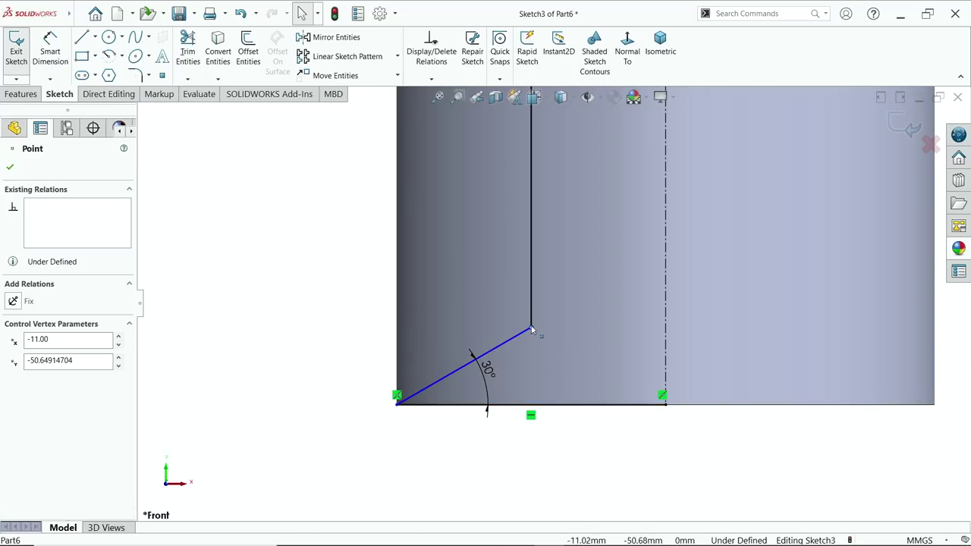
pyautogui.moveTo(533, 322)
pyautogui.mouseDown()
pyautogui.moveTo(545, 307)
pyautogui.moveTo(533, 327)
pyautogui.mouseUp()
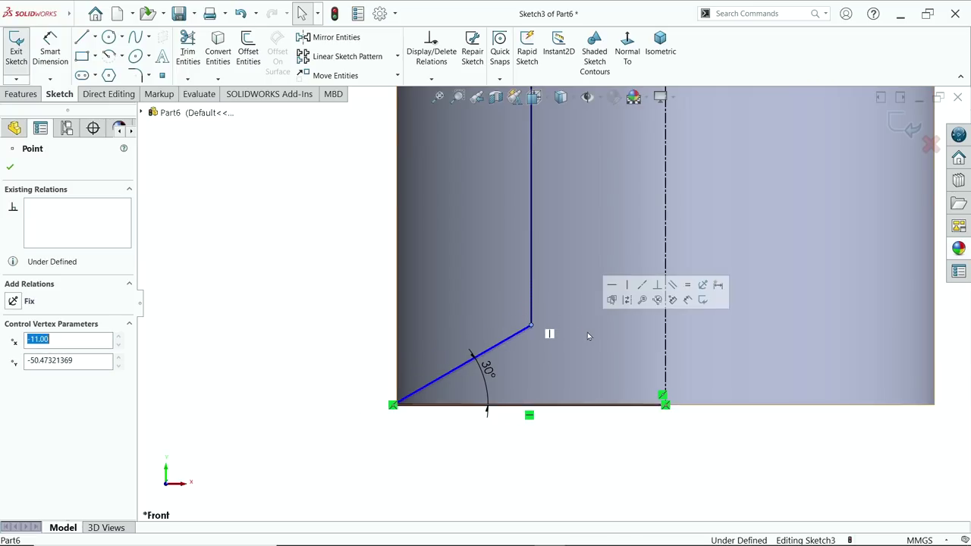
pyautogui.scroll(-5, 409, 386)
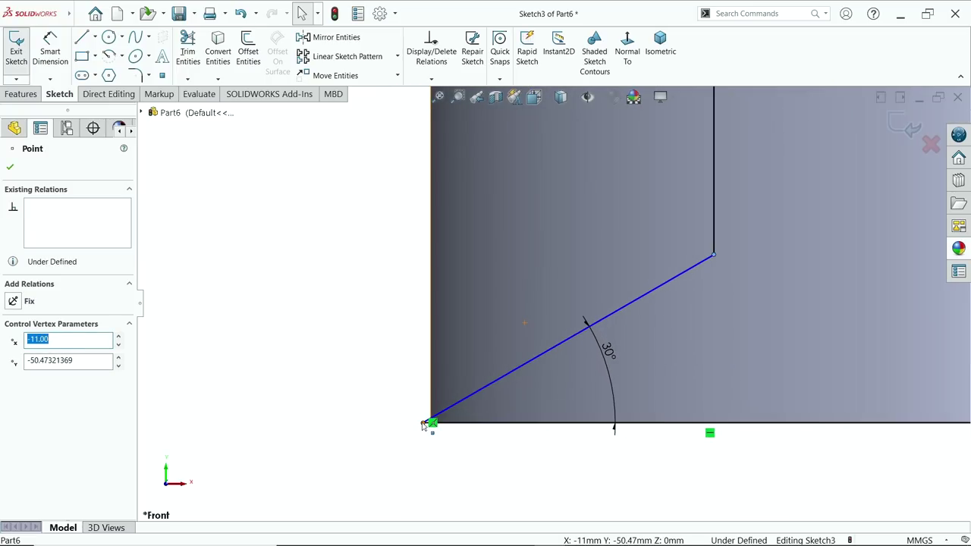
pyautogui.moveTo(431, 423); pyautogui.dragTo(470, 426)
pyautogui.click(431, 427)
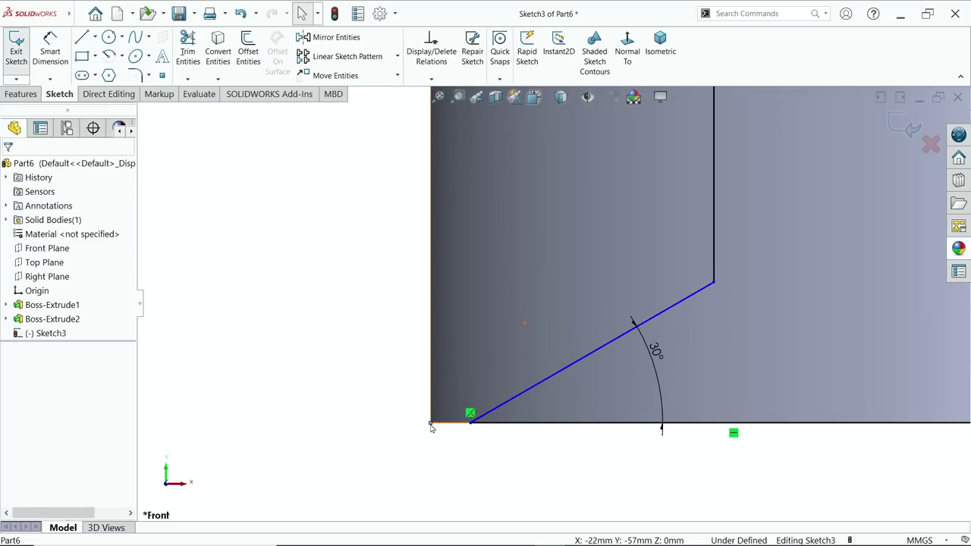
# - Make the angled line's lower endpoint coincident with the part's bottom-left corner
pyautogui.click(470, 422)
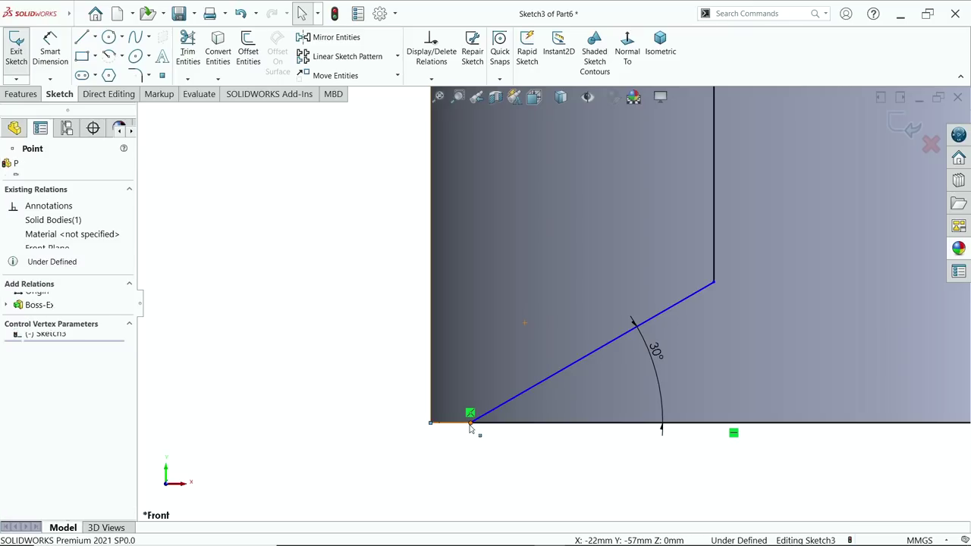
pyautogui.keyDown('ctrl'); pyautogui.click(430, 422); pyautogui.keyUp('ctrl')
pyautogui.click(528, 380)
pyautogui.click(364, 342)
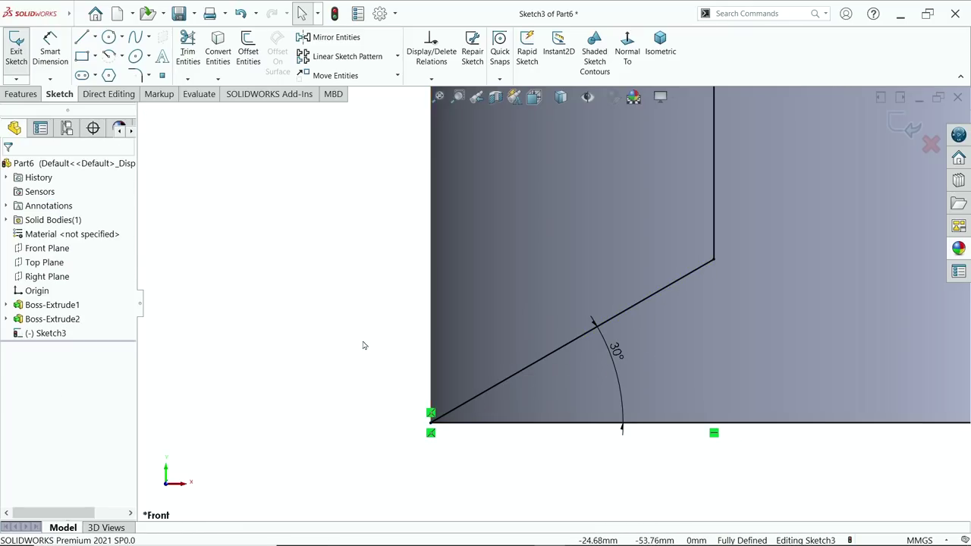
pyautogui.scroll(5, 490, 382)
pyautogui.scroll(-3, 602, 208)
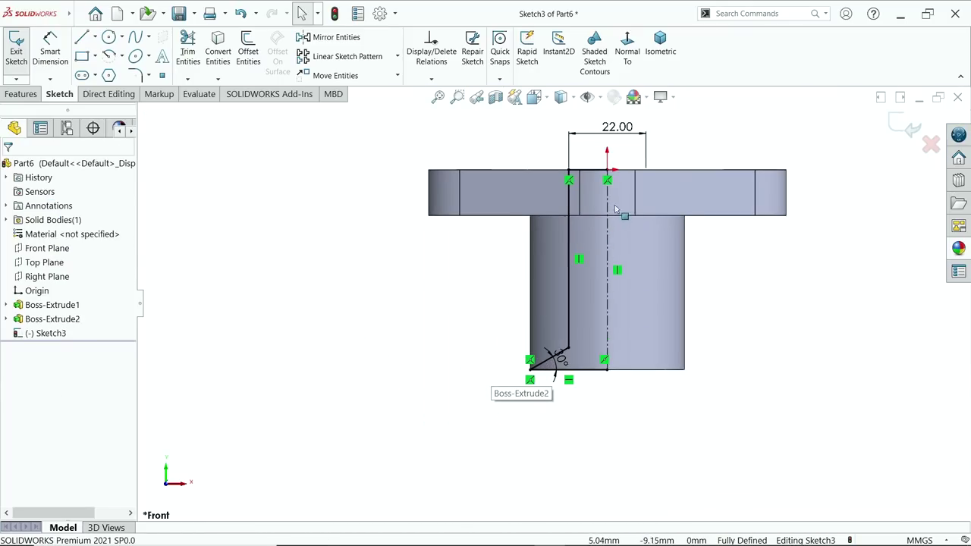
# - Create Cut-Revolve1, a Blind 360° revolved cut about the centerline, boring the Ø22 hole
pyautogui.click(22, 94)
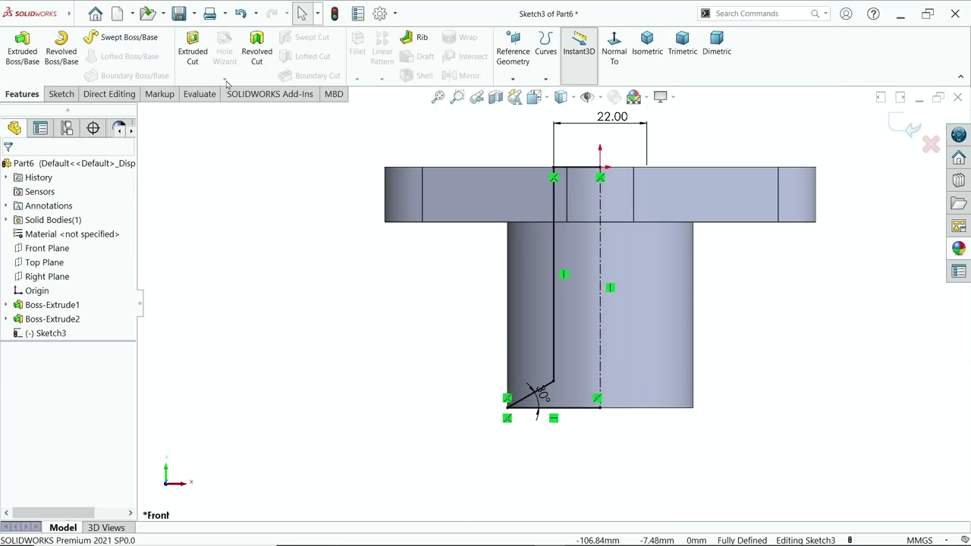
pyautogui.click(259, 57)
pyautogui.click(520, 290)
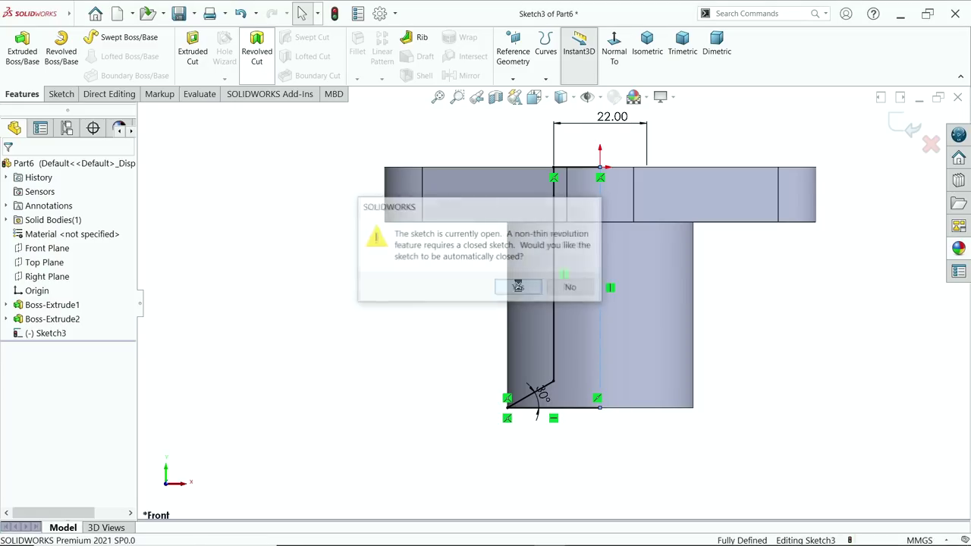
pyautogui.moveTo(642, 266); pyautogui.dragTo(607, 293, button='middle')
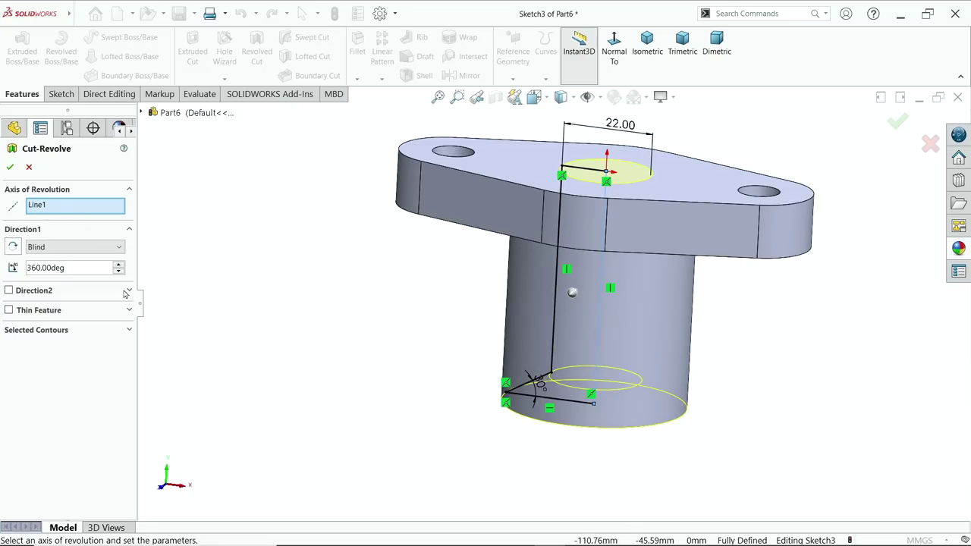
pyautogui.click(61, 247)
pyautogui.click(38, 258)
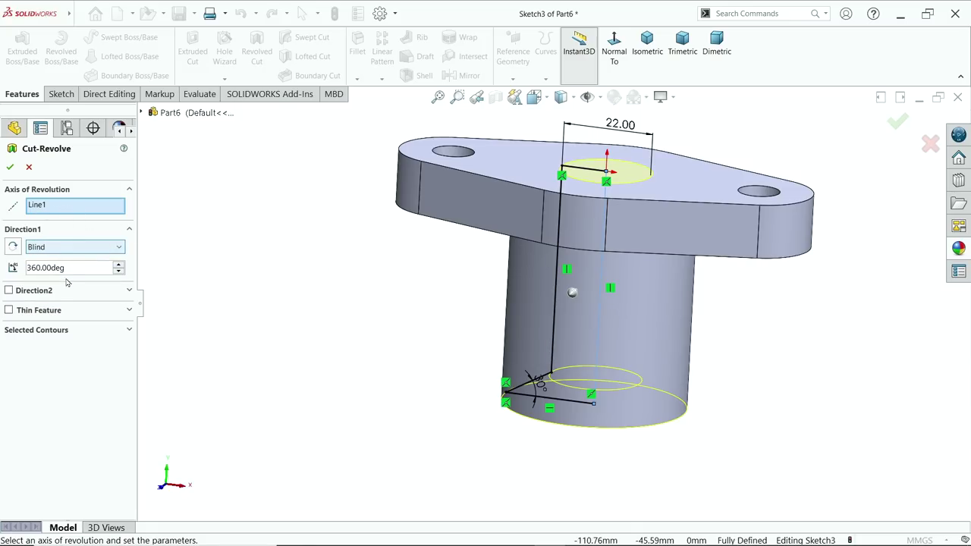
pyautogui.click(10, 167)
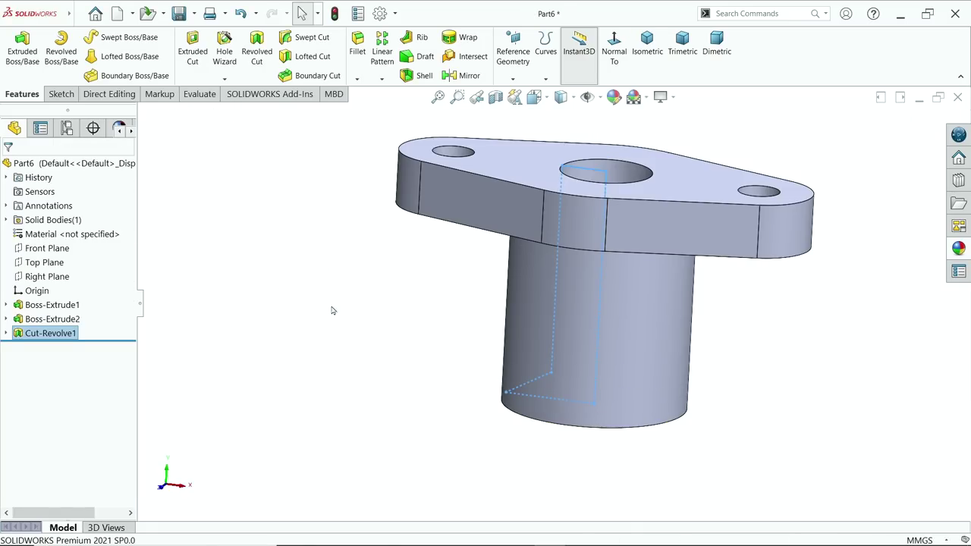
pyautogui.moveTo(382, 317); pyautogui.dragTo(379, 250, button='middle')
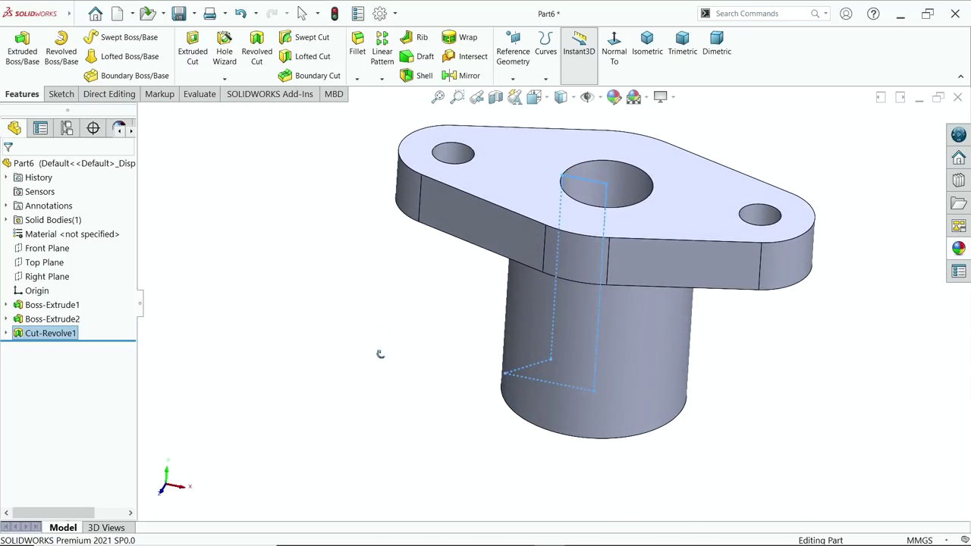
pyautogui.click(52, 251)
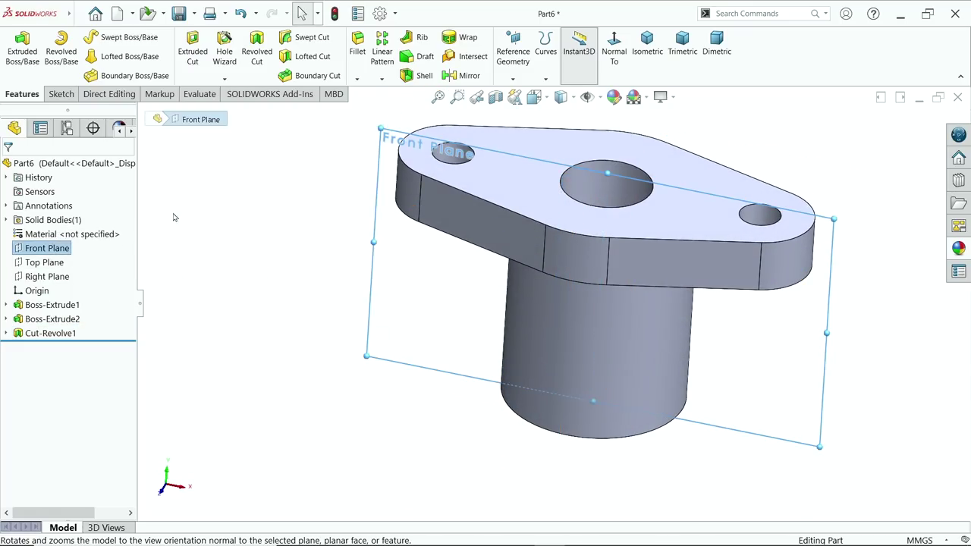
pyautogui.click(494, 98)
pyautogui.click(10, 167)
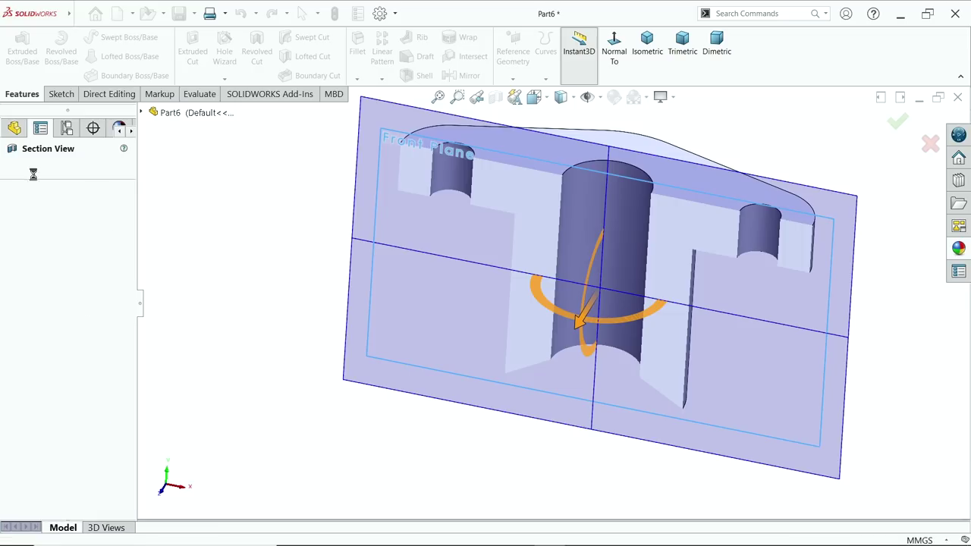
pyautogui.moveTo(645, 306); pyautogui.dragTo(579, 285, button='middle')
pyautogui.click(495, 97)
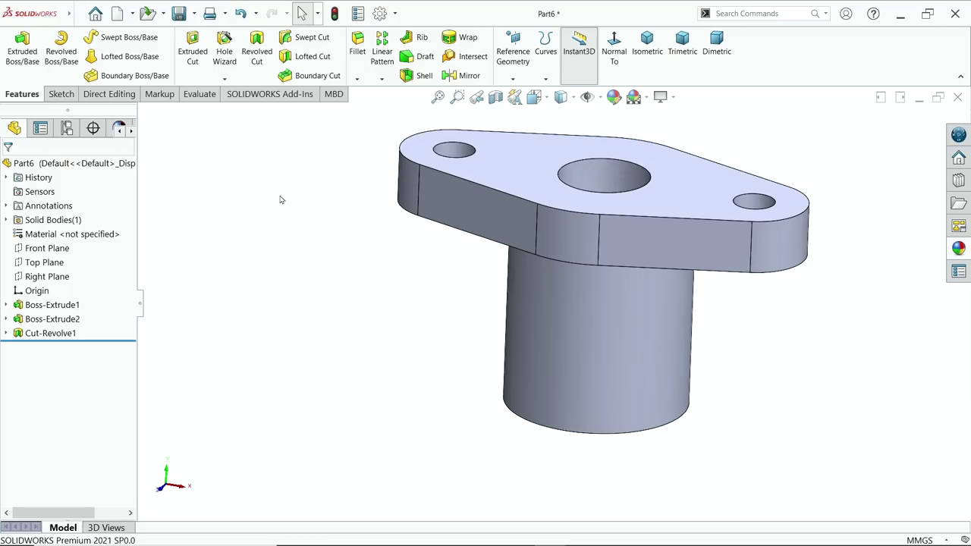
# - Turn on RealView shading and apply the bright green colour to the whole part
pyautogui.click(670, 98)
pyautogui.click(677, 118)
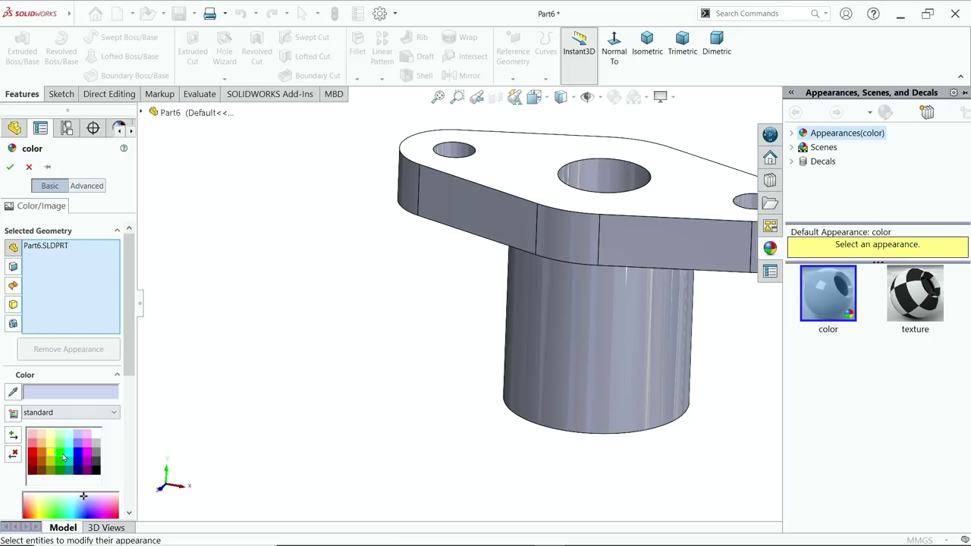
pyautogui.click(64, 455)
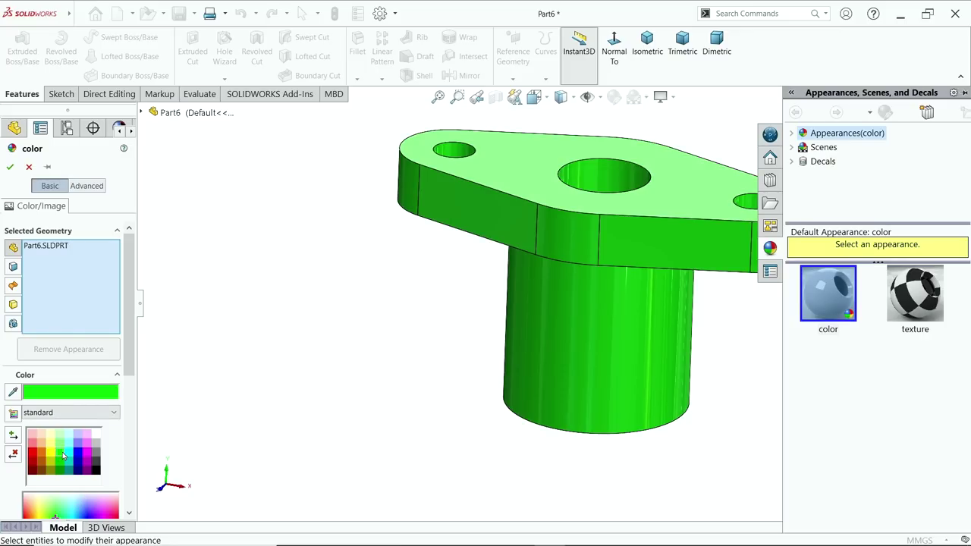
pyautogui.click(10, 167)
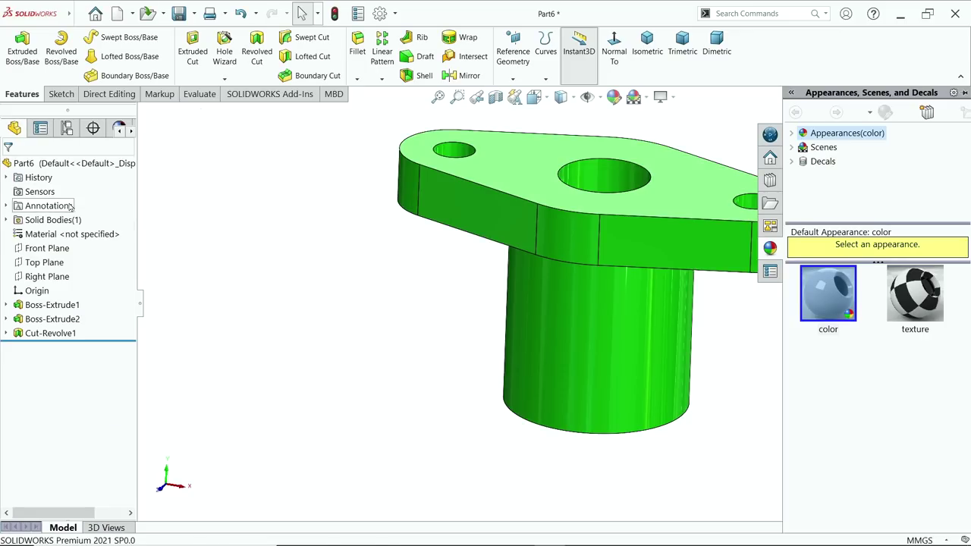
# - Save the part as 6.Gland in the Feed Check Valve folder
pyautogui.click(178, 14)
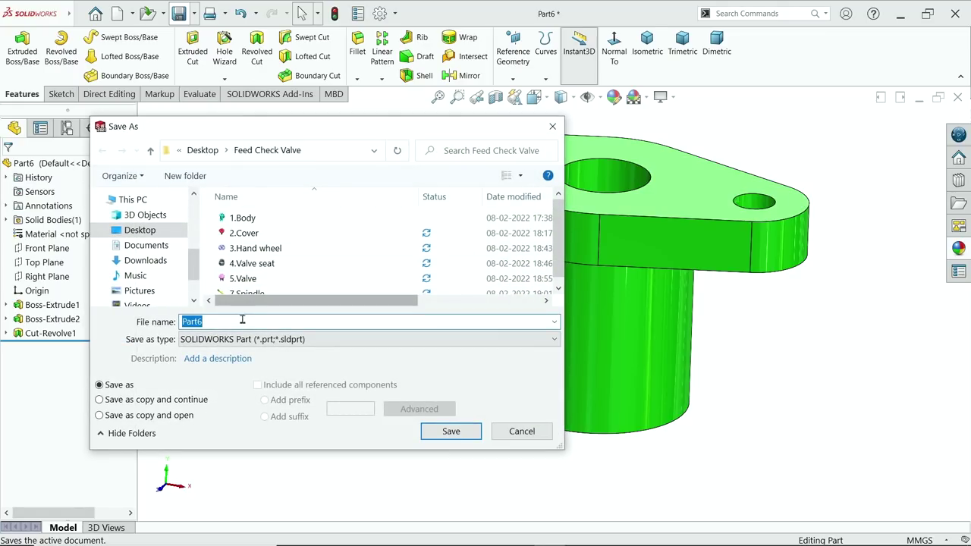
pyautogui.write('6.Gland')
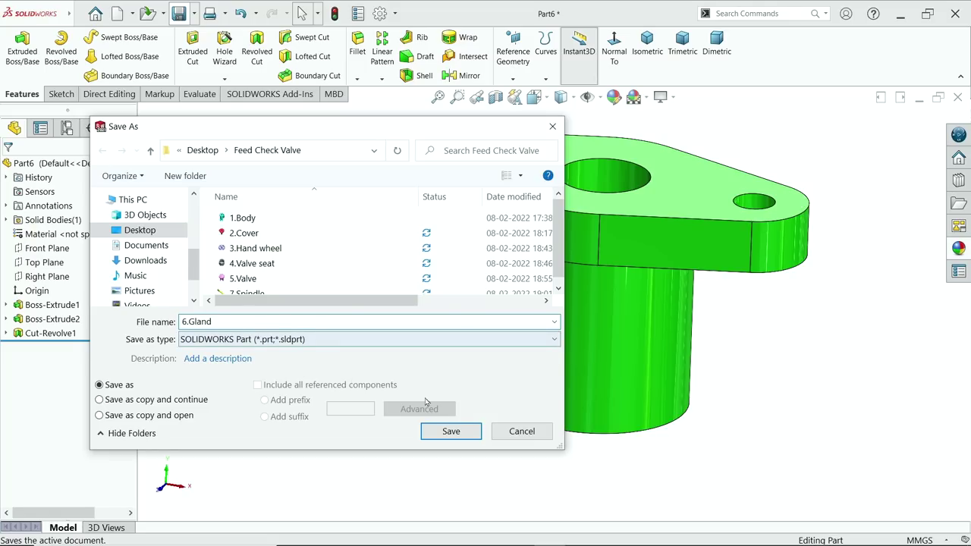
pyautogui.click(450, 432)
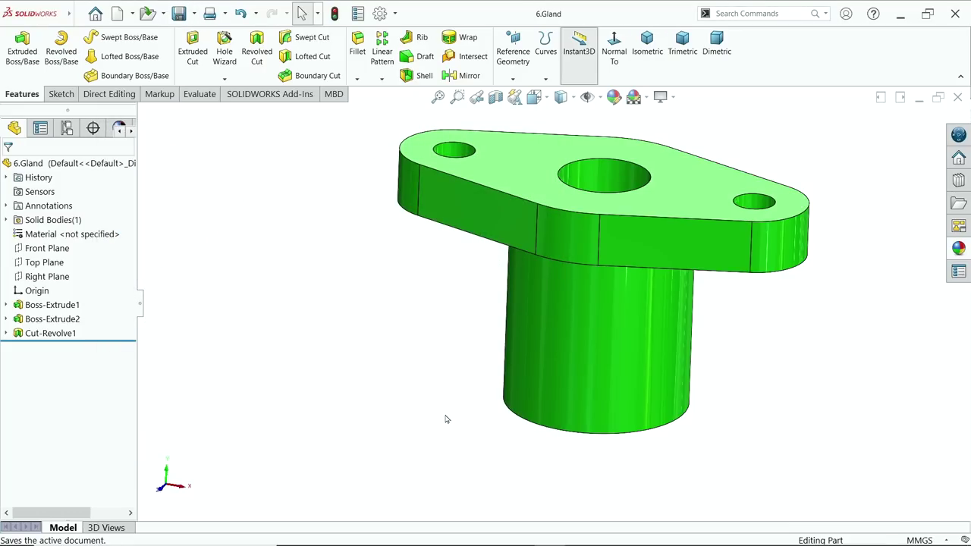
pyautogui.scroll(2, 444, 414)
pyautogui.scroll(-4, 654, 290)
# - Switch to the 7.SPINDLE reference drawing in Photos to study its dimensions
pyautogui.hotkey('alt', 'Tab')
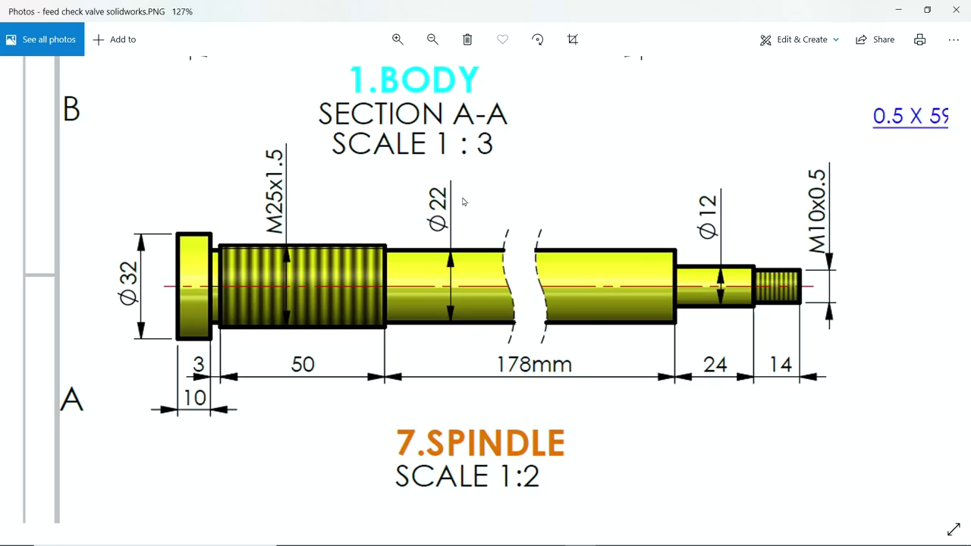
# - Hide the Photos drawing and start a new sketch on the Front Plane
pyautogui.click(899, 10)
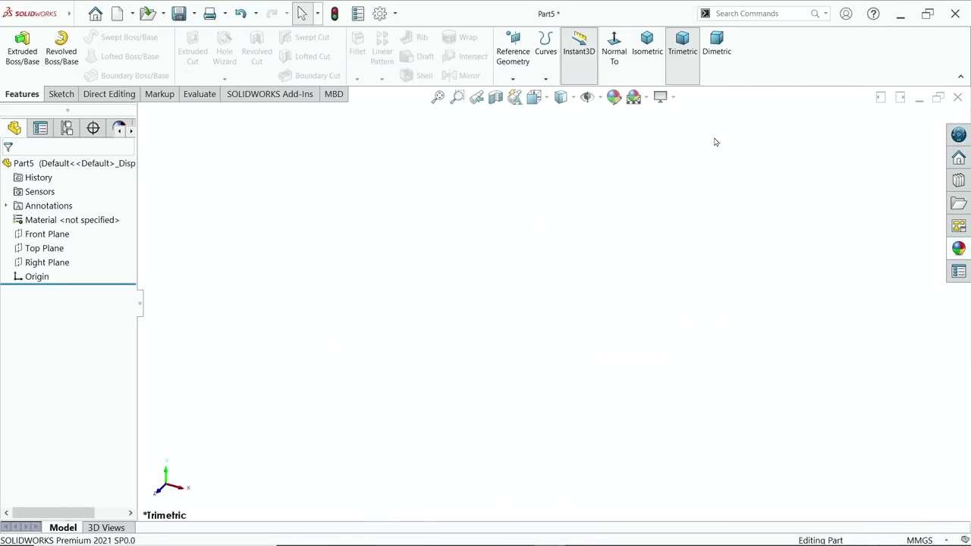
pyautogui.click(60, 234)
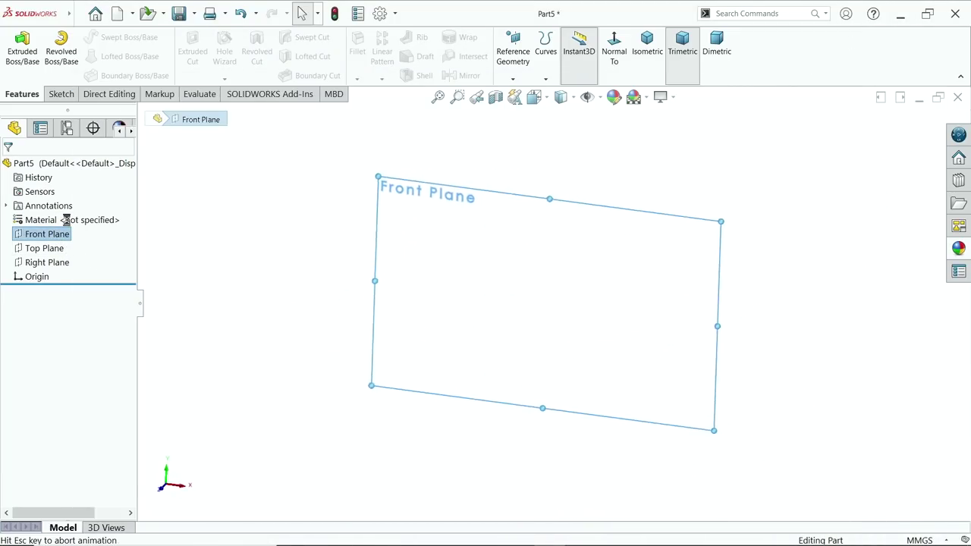
pyautogui.click(67, 220)
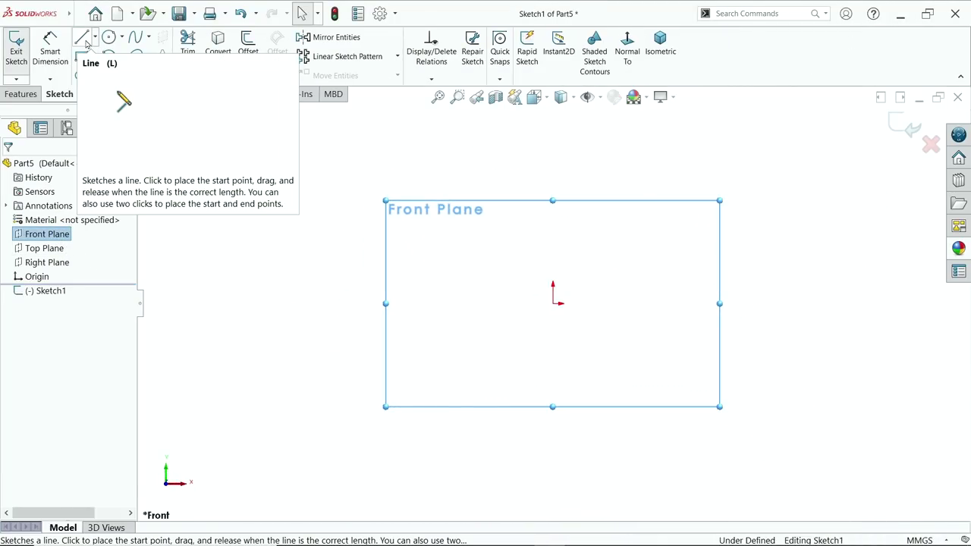
# - Draw lines from the origin along the bottom, up the head, across the groove and threaded top
pyautogui.click(82, 38)
pyautogui.click(557, 303)
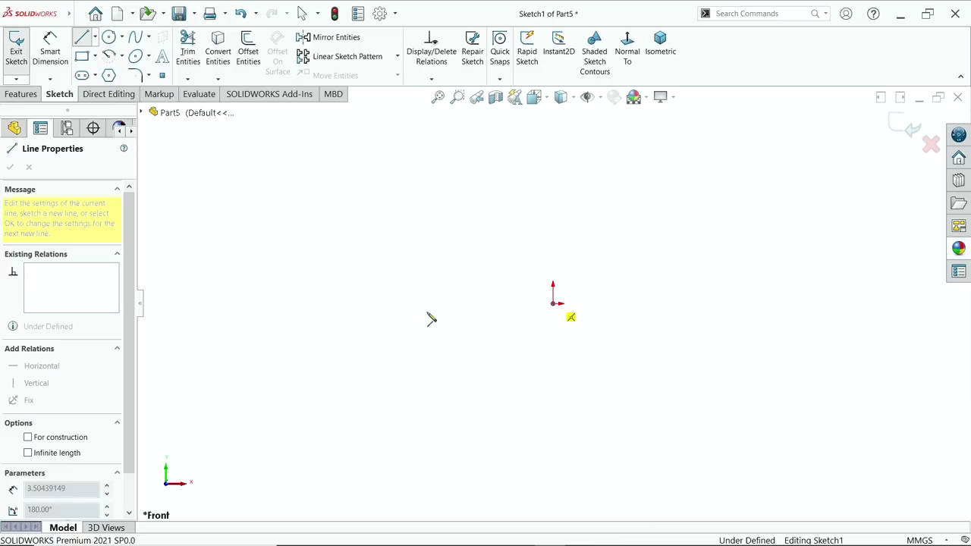
pyautogui.click(179, 306)
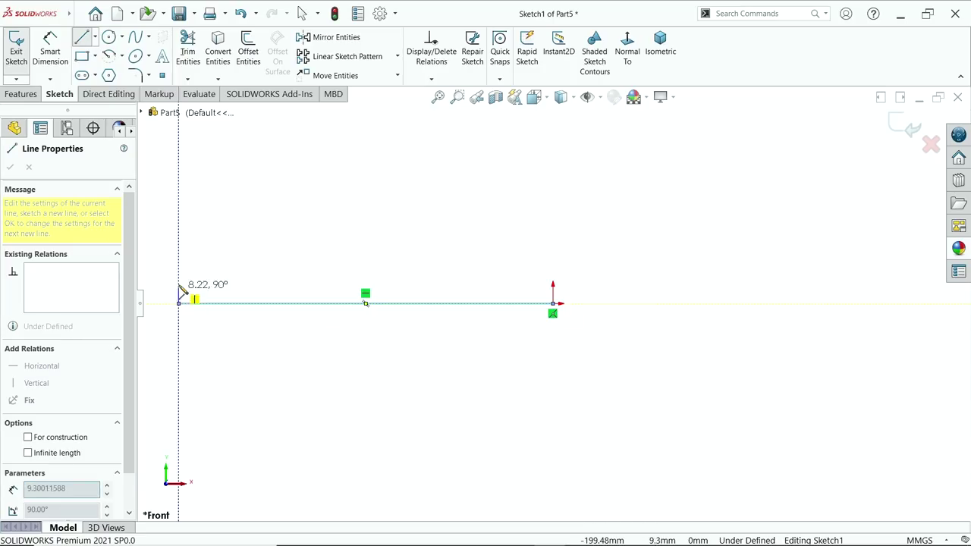
pyautogui.click(179, 241)
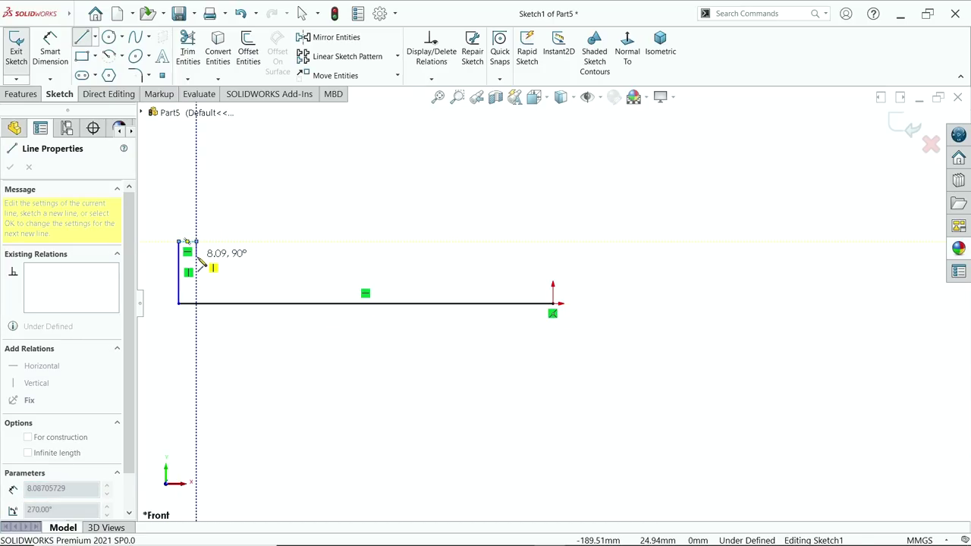
pyautogui.click(198, 258)
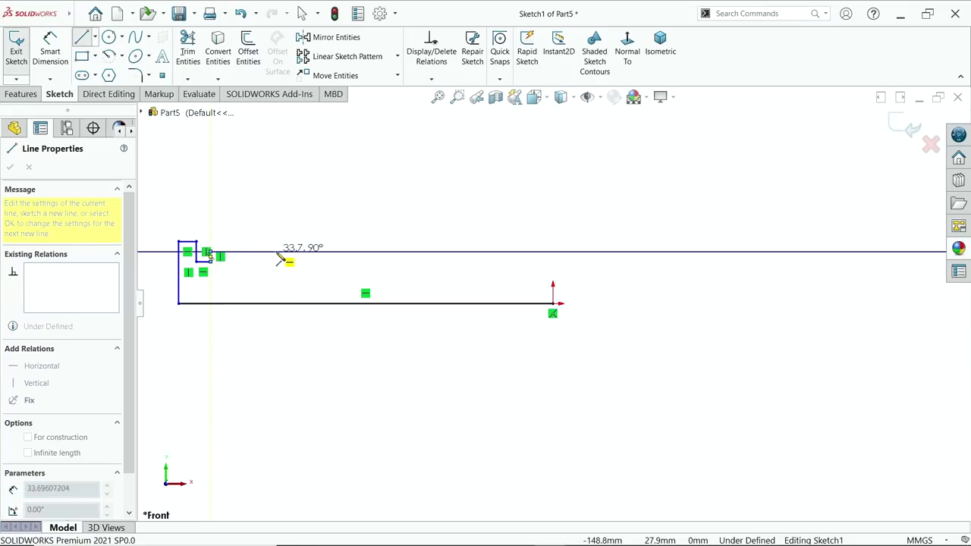
pyautogui.click(307, 257)
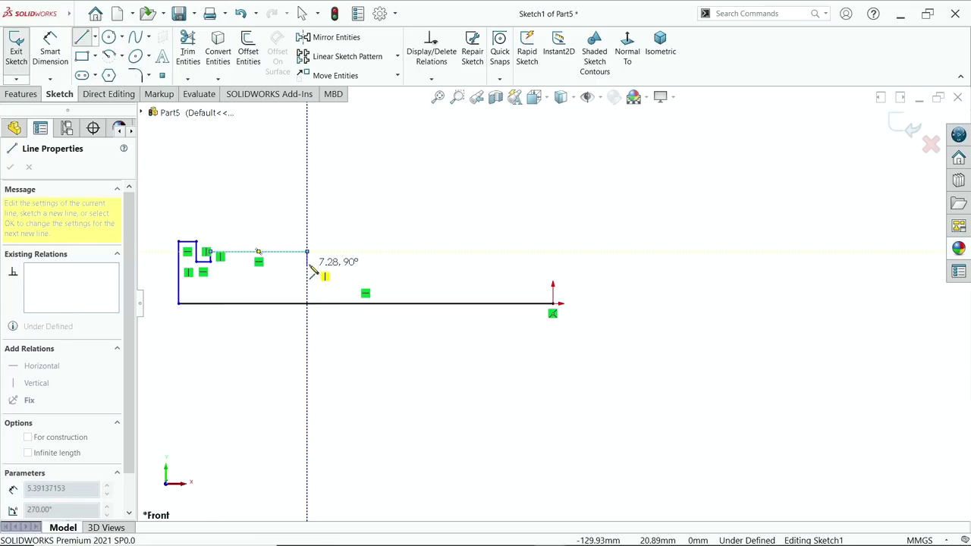
pyautogui.click(414, 262)
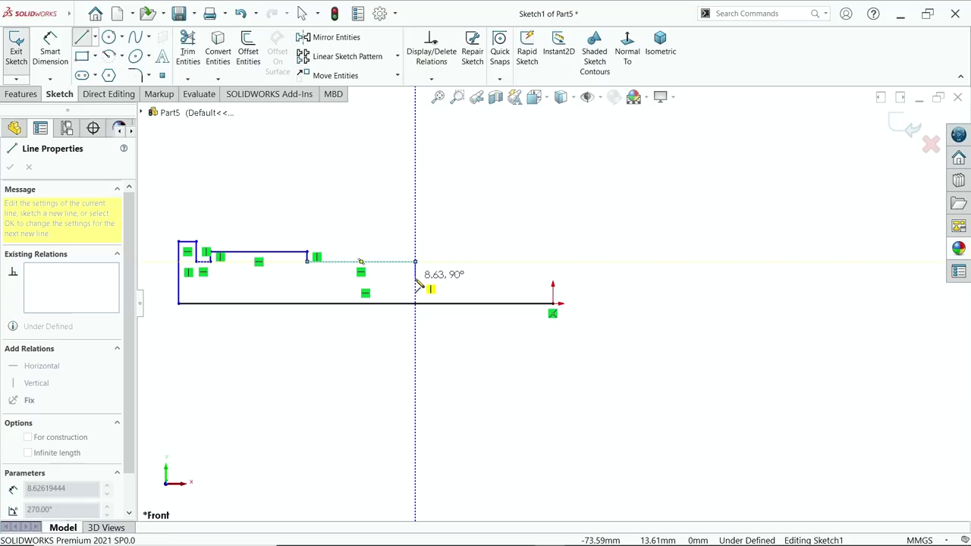
# - Draw the two smaller diameter steps and close the outline back at the origin
pyautogui.click(416, 277)
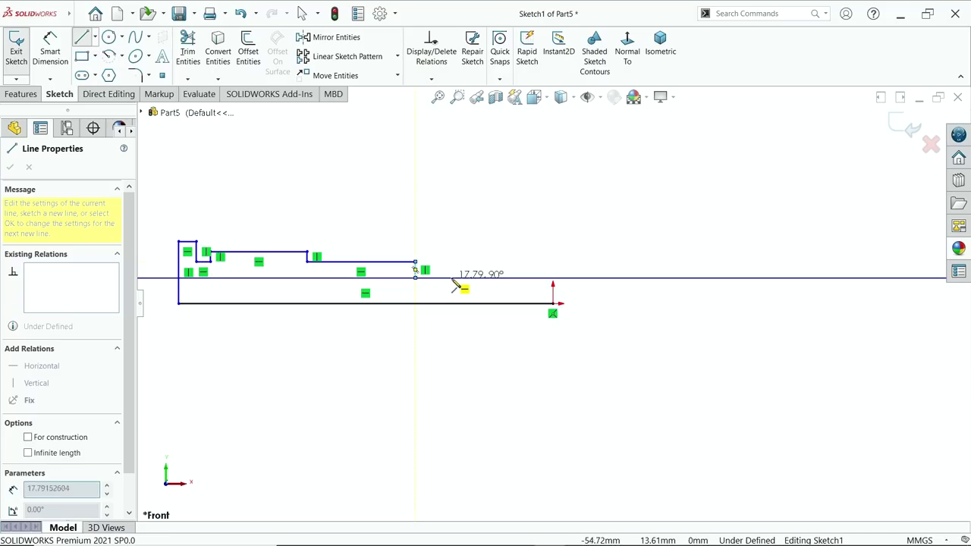
pyautogui.click(504, 278)
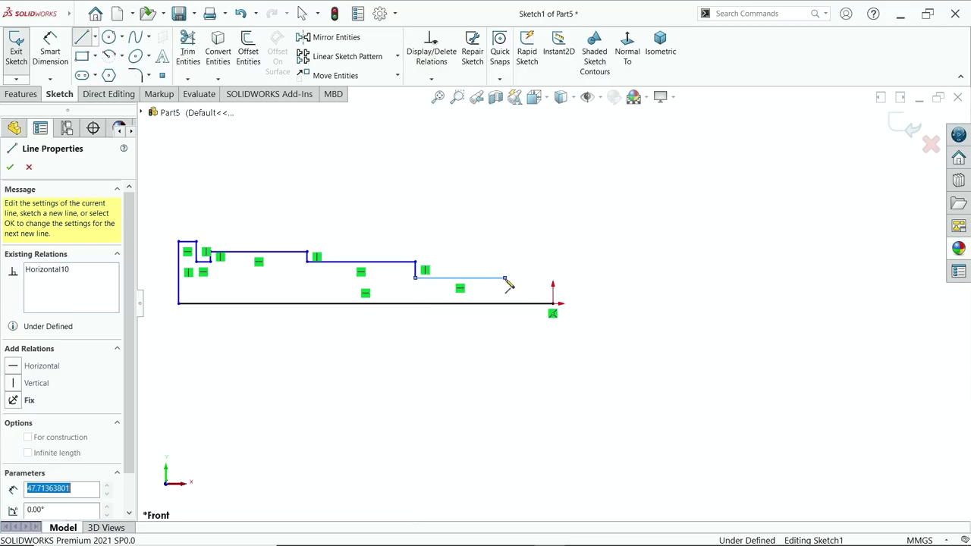
pyautogui.click(505, 285)
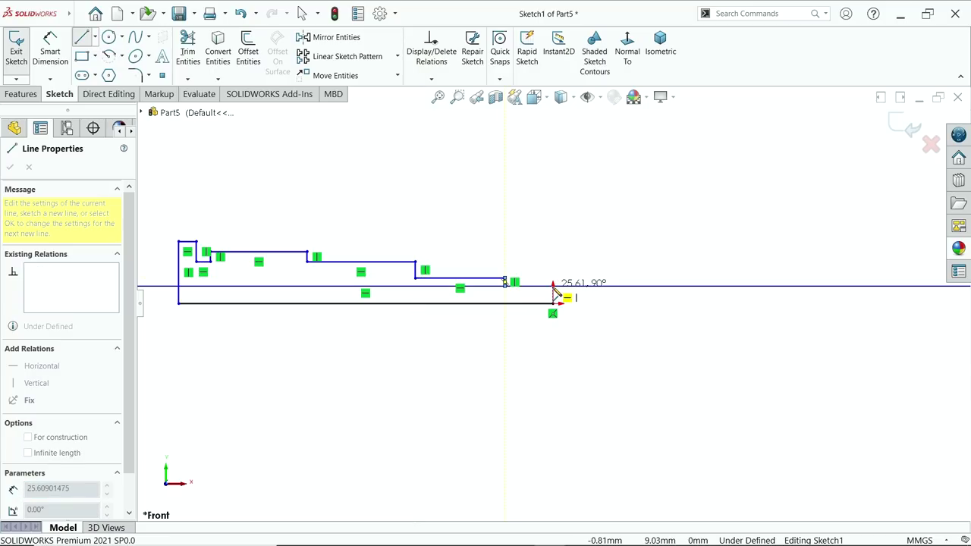
pyautogui.click(552, 286)
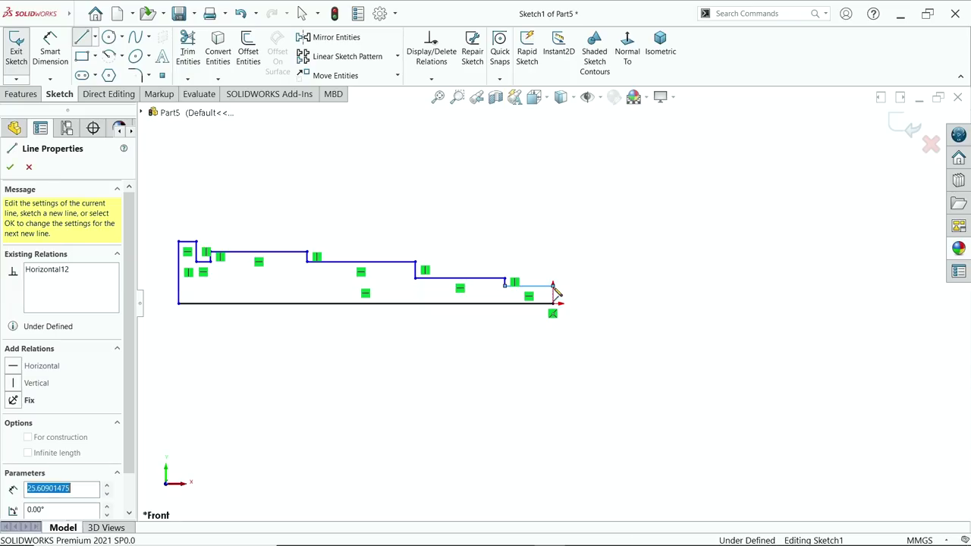
pyautogui.click(552, 303)
pyautogui.rightClick(581, 250)
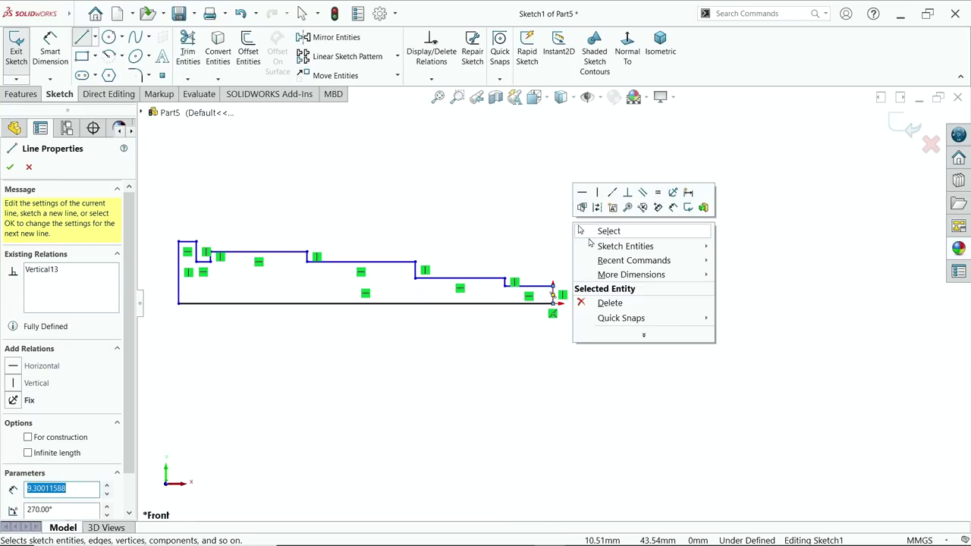
pyautogui.click(607, 231)
pyautogui.press('f')
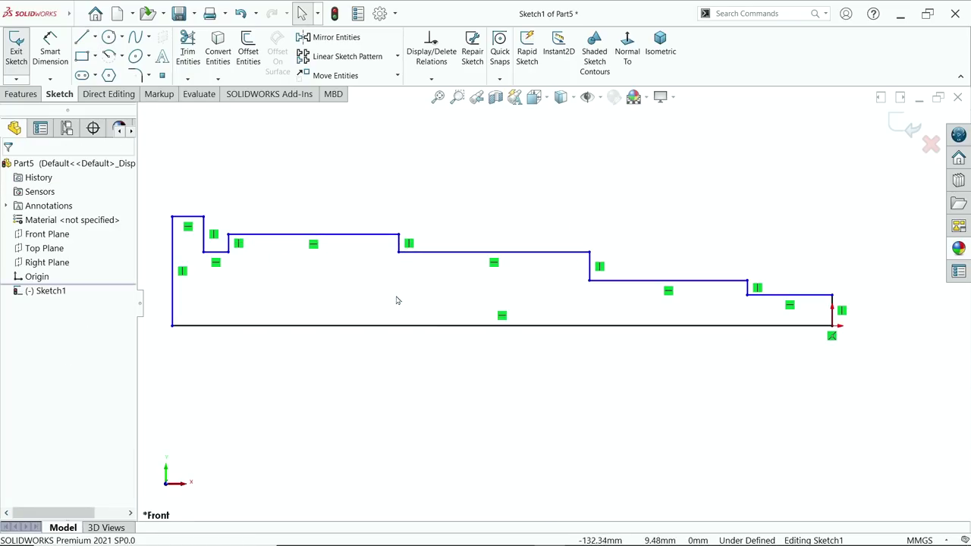
# - Convert the outline's bottom edge into a construction centreline
pyautogui.click(461, 327)
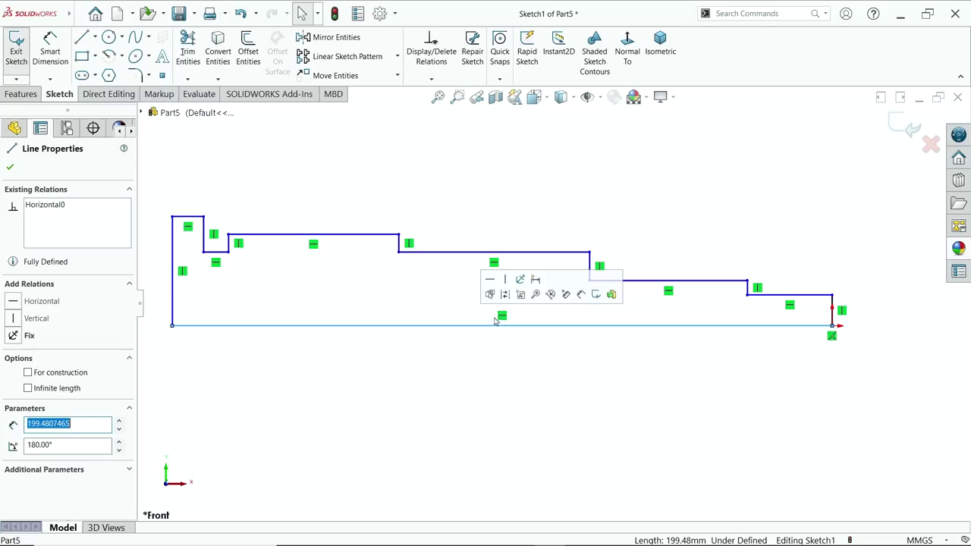
pyautogui.click(505, 293)
pyautogui.scroll(2, 531, 356)
pyautogui.scroll(-1, 492, 312)
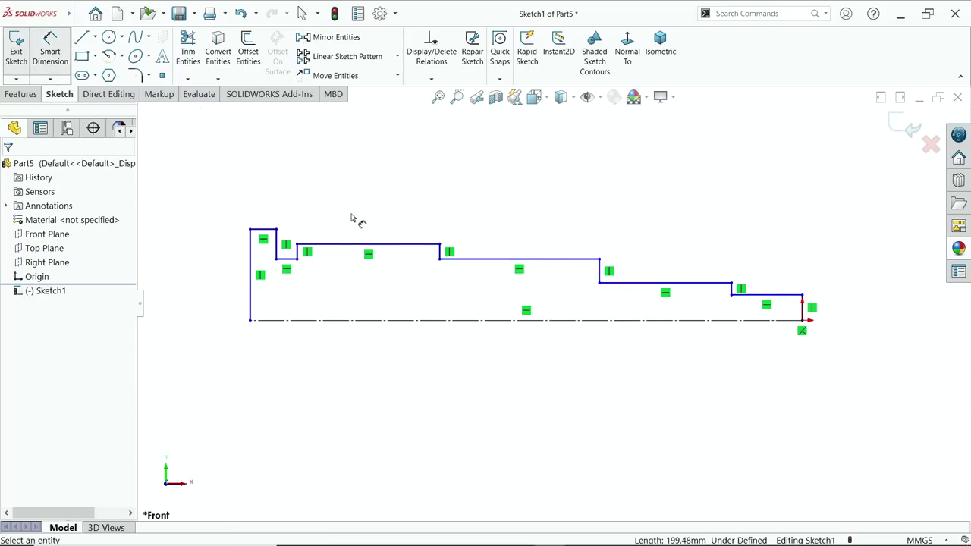
# - Dimension the end step at 14 mm and the next step at 24 mm
pyautogui.click(768, 298)
pyautogui.click(758, 191)
pyautogui.write('1')
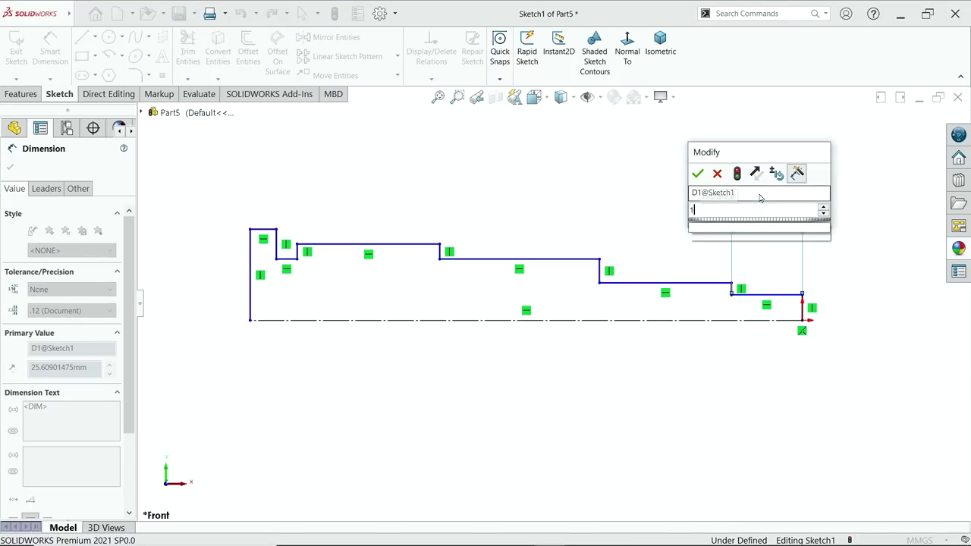
pyautogui.write('4')
pyautogui.press('Return')
pyautogui.click(671, 283)
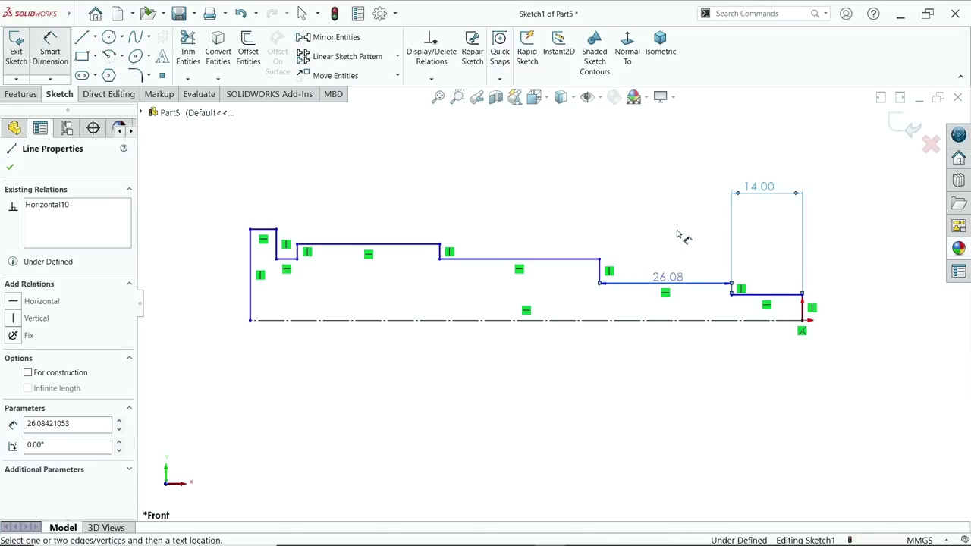
pyautogui.click(677, 215)
pyautogui.write('24')
pyautogui.press('Return')
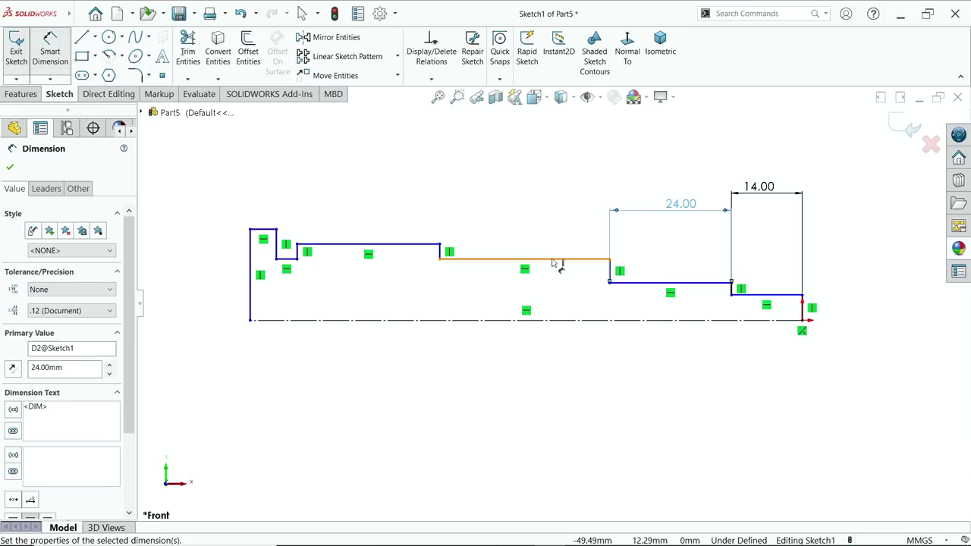
# - Set the head width to 10 mm, the groove to 3 mm and the threaded section to 50 mm
pyautogui.click(263, 232)
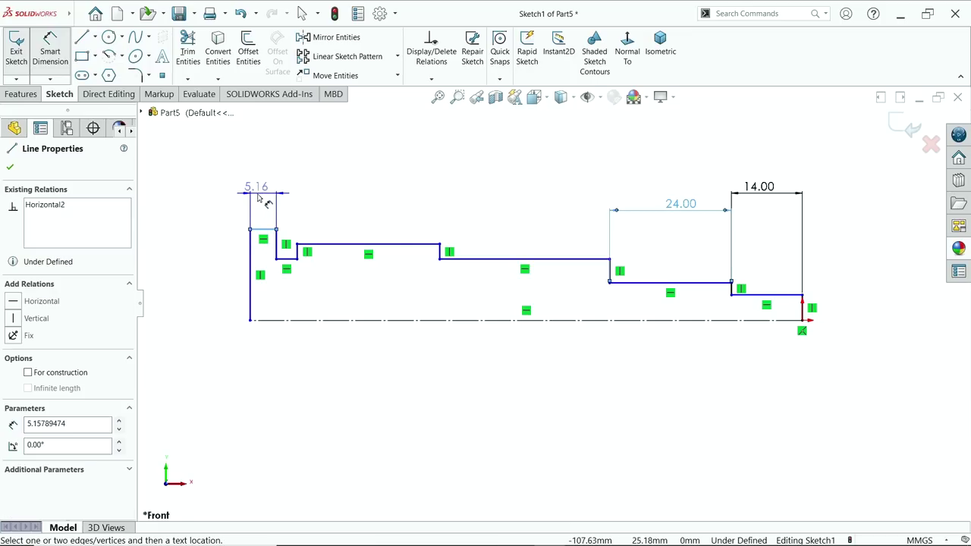
pyautogui.click(259, 195)
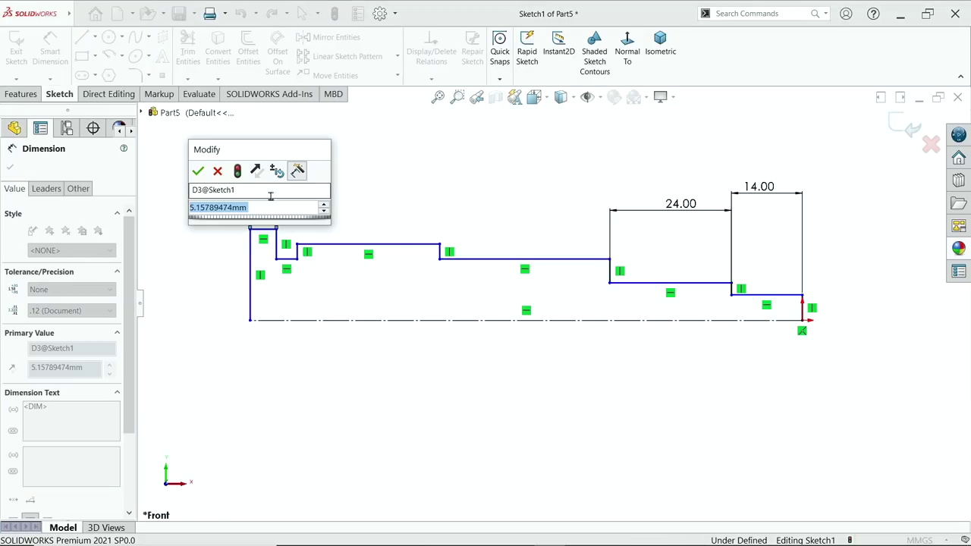
pyautogui.write('10')
pyautogui.press('Return')
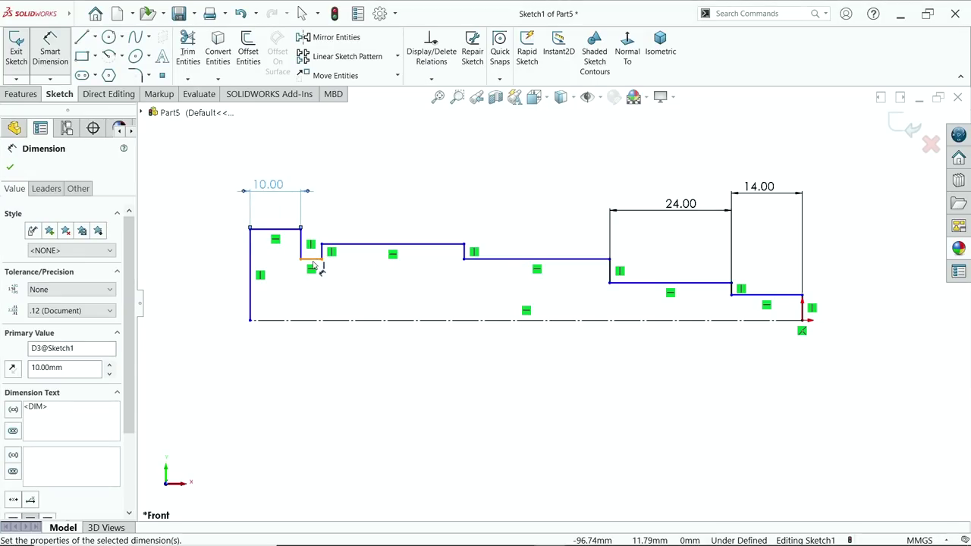
pyautogui.click(315, 259)
pyautogui.click(311, 294)
pyautogui.write('31579mm')
pyautogui.press('Return')
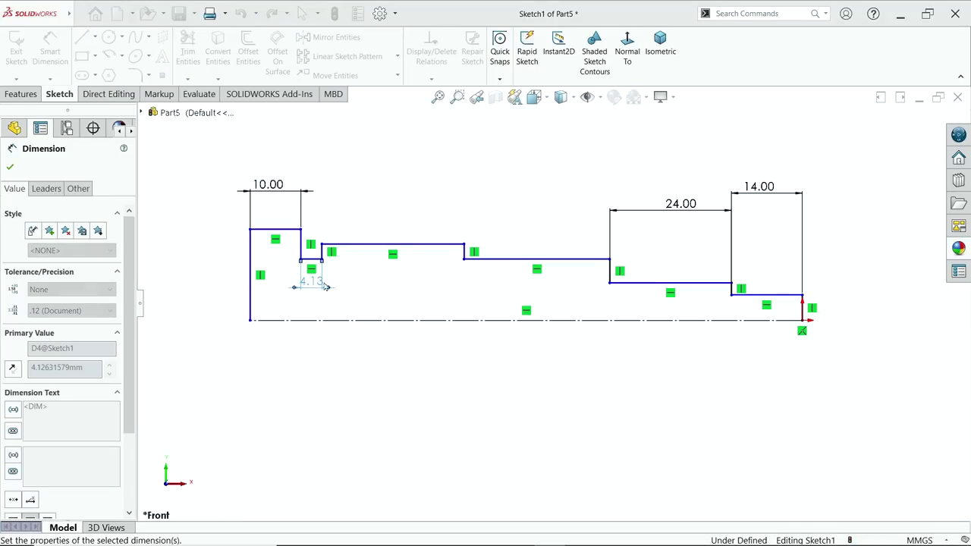
pyautogui.click(394, 251)
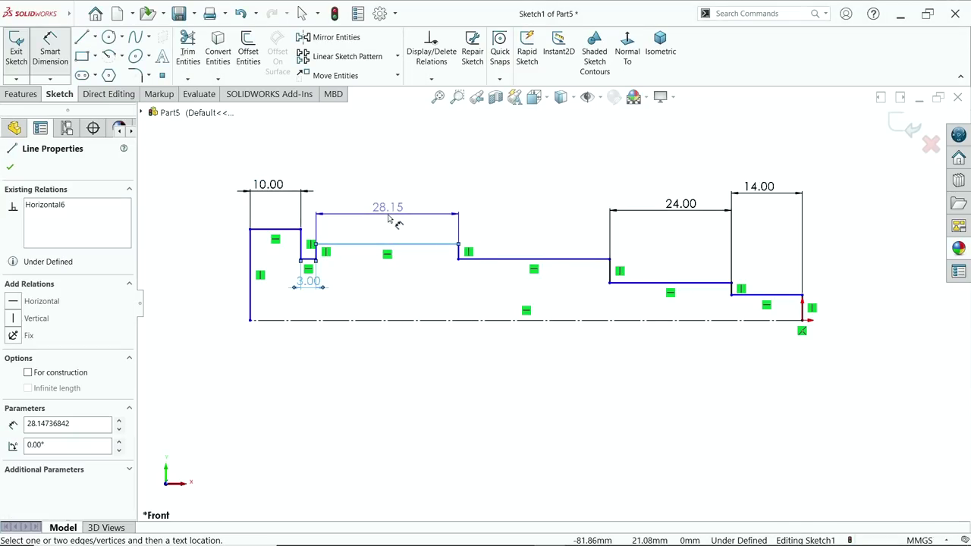
pyautogui.click(384, 211)
pyautogui.write('50')
pyautogui.press('Return')
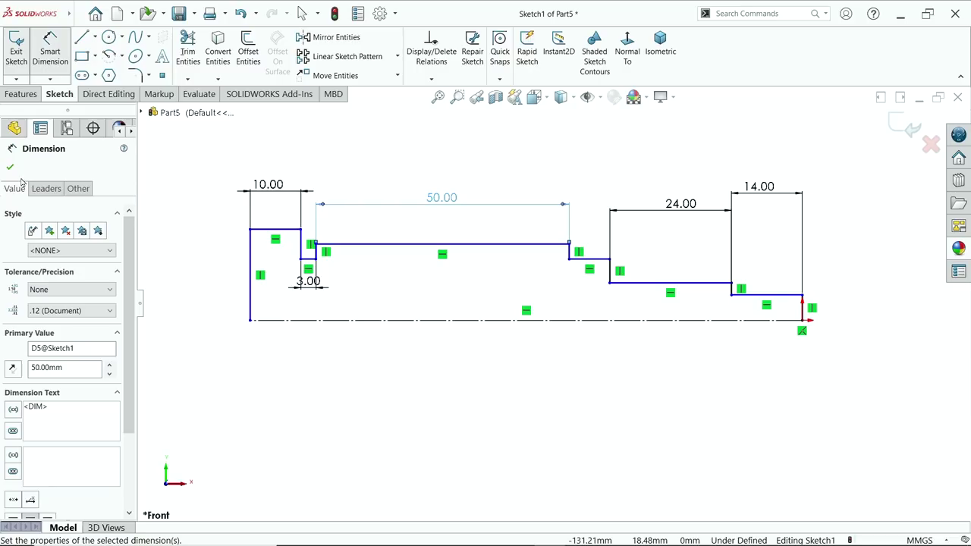
pyautogui.click(10, 166)
# - Stretch the profile's left end farther left to make room for the long middle section
pyautogui.press('z')
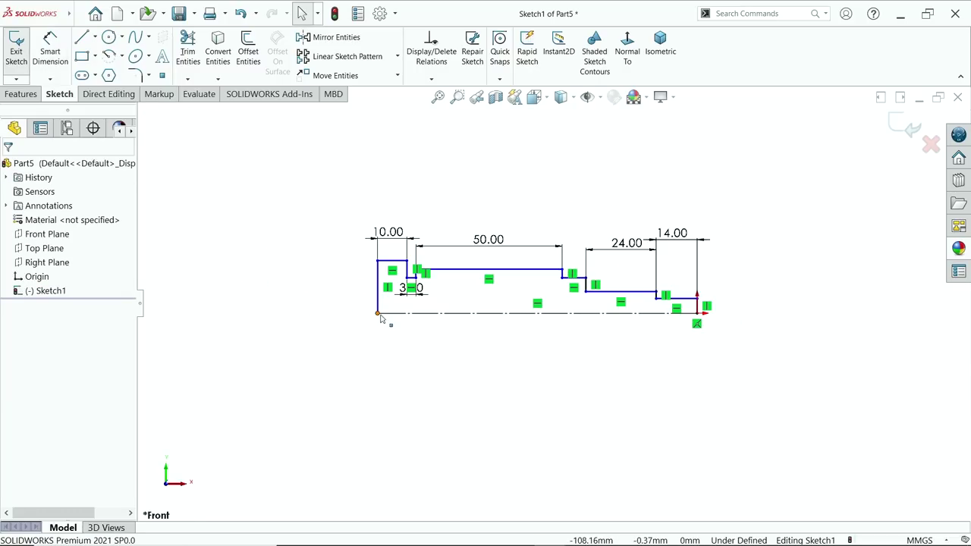
pyautogui.moveTo(374, 314); pyautogui.dragTo(148, 310)
pyautogui.scroll(2, 379, 357)
pyautogui.scroll(-3, 282, 324)
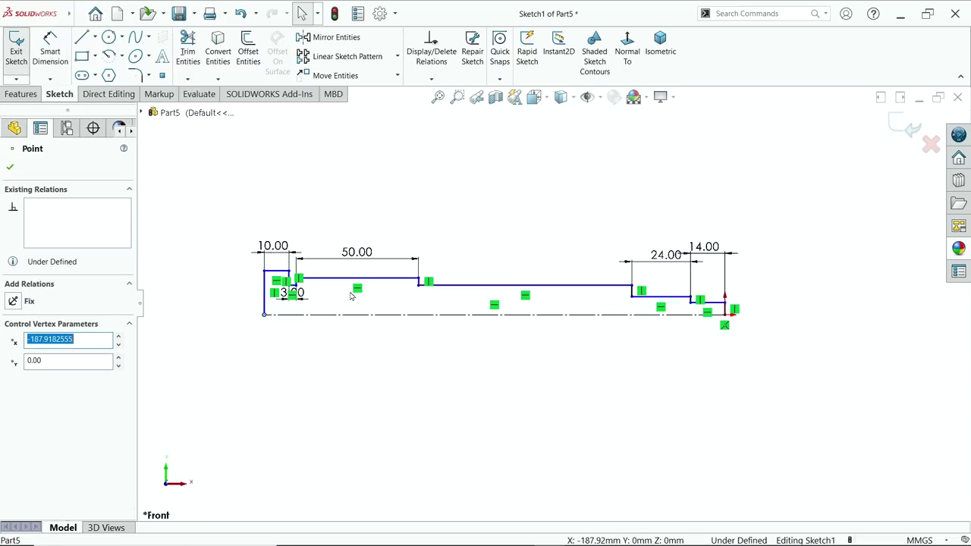
pyautogui.moveTo(257, 321); pyautogui.dragTo(170, 322)
# - Dimension the long middle line at 178 mm
pyautogui.click(51, 53)
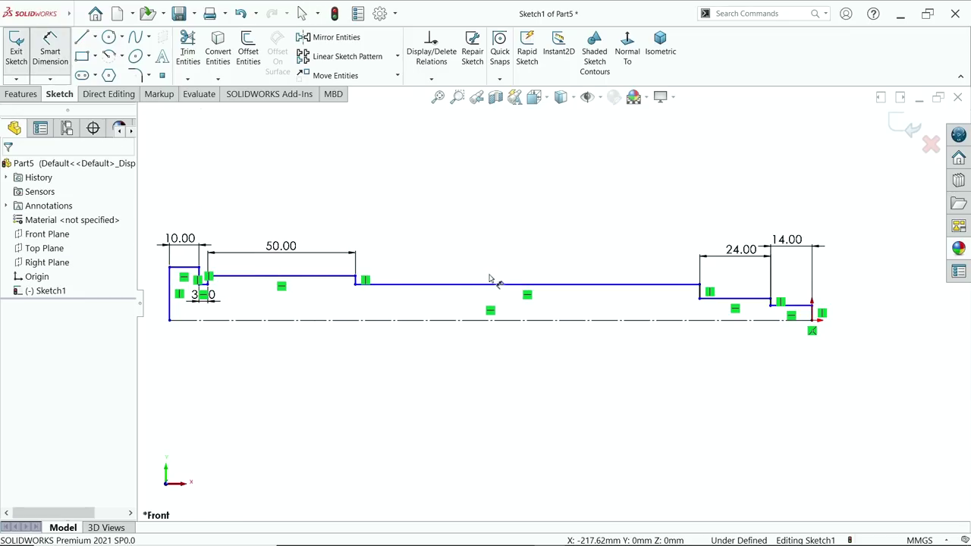
pyautogui.click(497, 285)
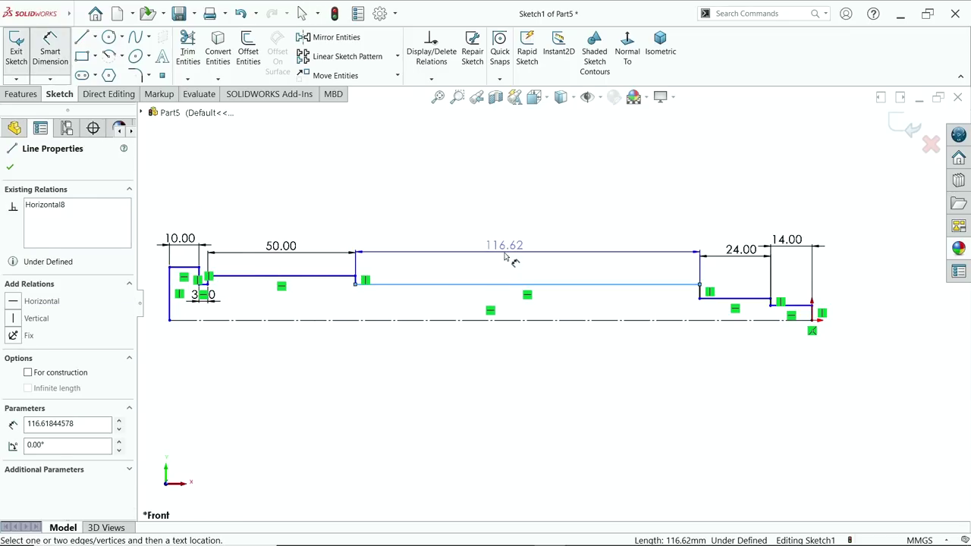
pyautogui.click(505, 258)
pyautogui.write('178')
pyautogui.press('Return')
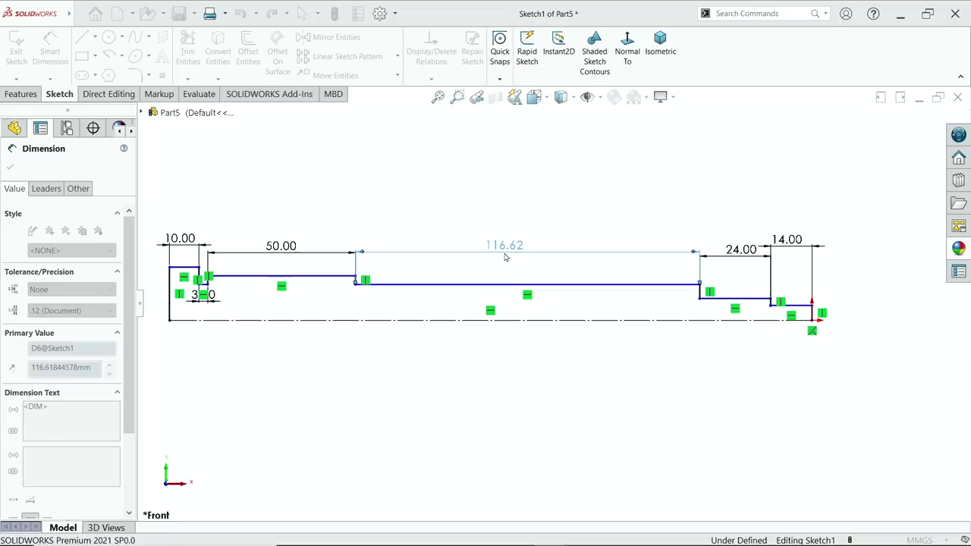
pyautogui.scroll(2, 529, 270)
pyautogui.scroll(-4, 311, 288)
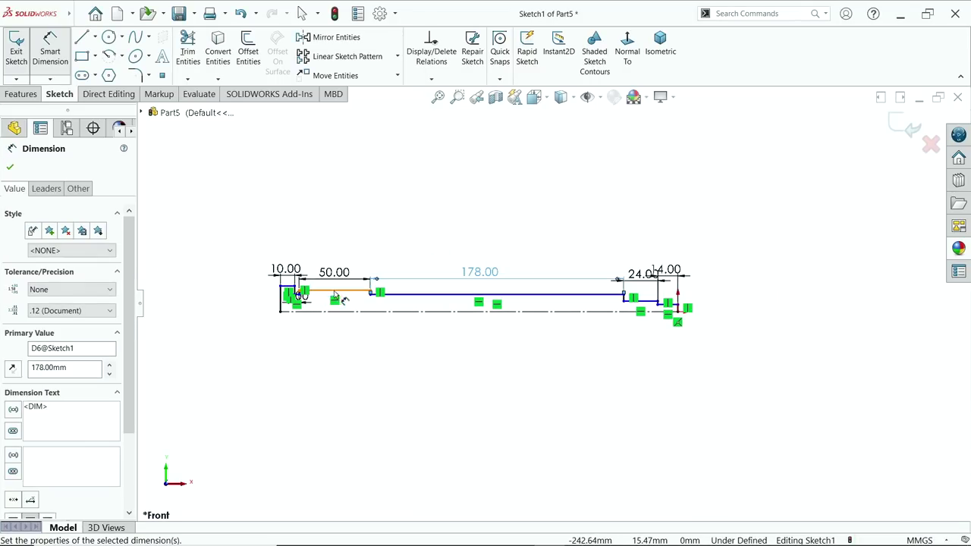
# - Set the head diameter to Ø32 and the short line's diameter to Ø22 about the centerline
pyautogui.click(316, 267)
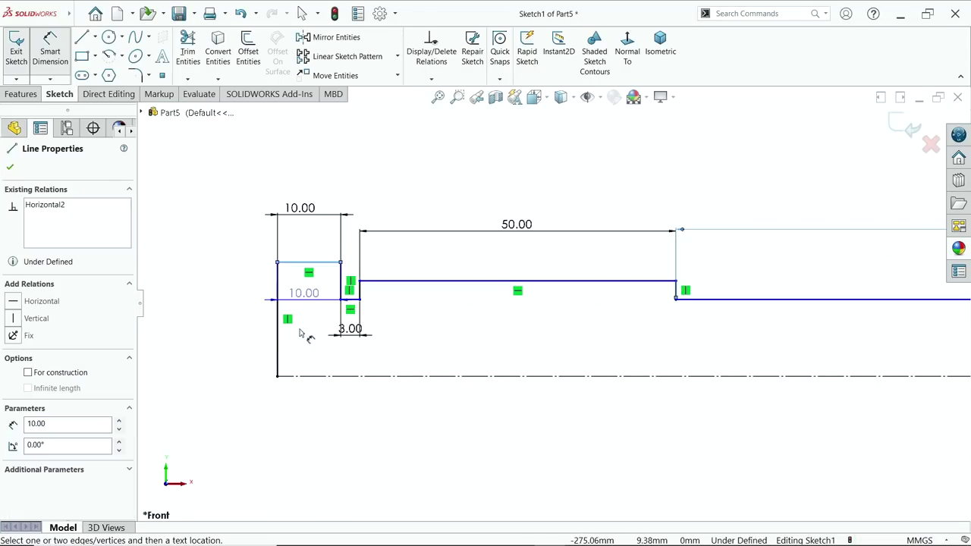
pyautogui.click(308, 374)
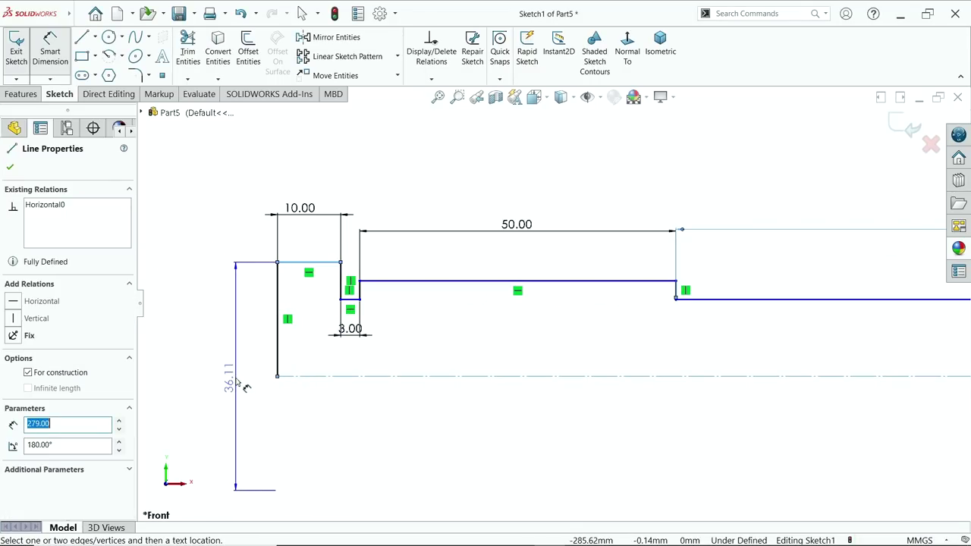
pyautogui.click(240, 383)
pyautogui.write('32')
pyautogui.press('Return')
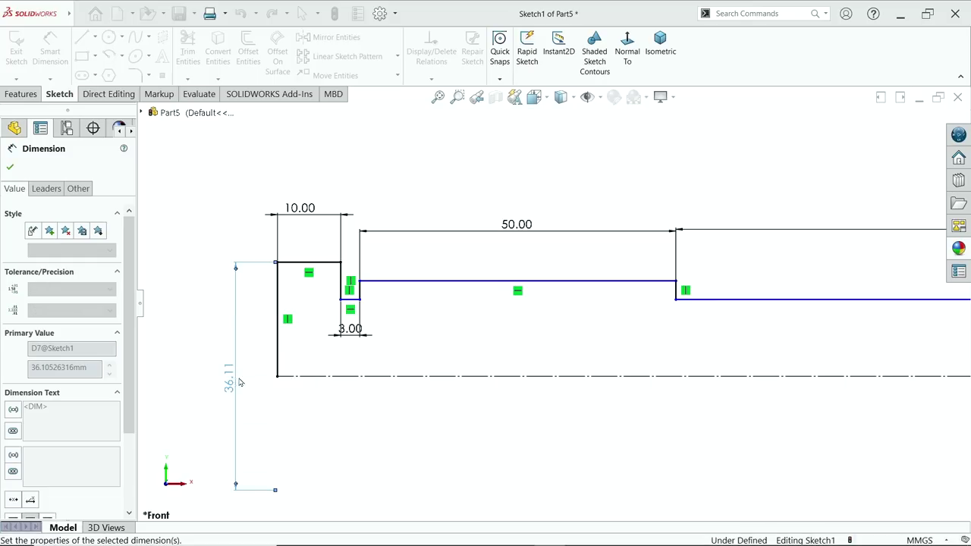
pyautogui.click(353, 303)
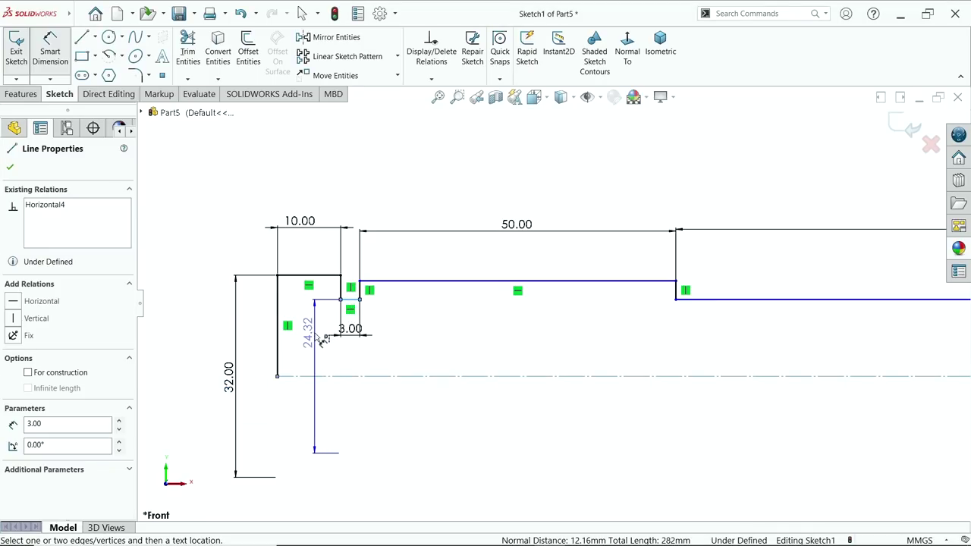
pyautogui.click(314, 375)
pyautogui.click(314, 334)
pyautogui.write('22')
pyautogui.press('Return')
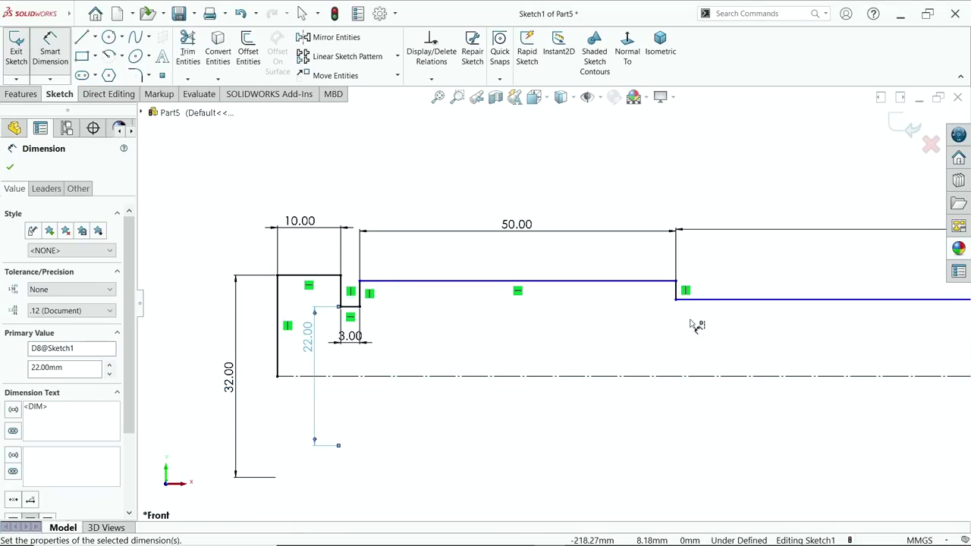
# - Give the next step a Ø22 diameter and the 50 mm step a Ø25 diameter
pyautogui.click(730, 301)
pyautogui.click(730, 349)
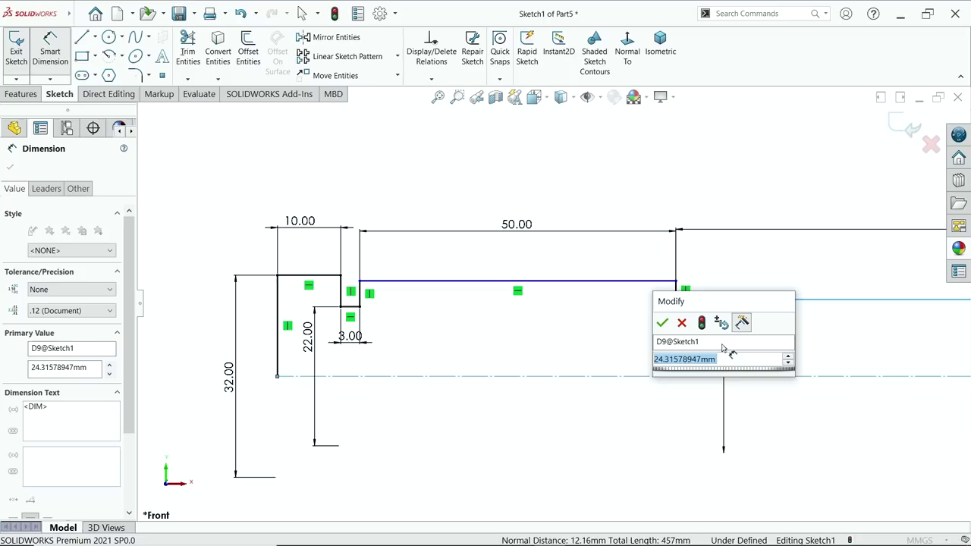
pyautogui.write('22')
pyautogui.press('Return')
pyautogui.click(540, 294)
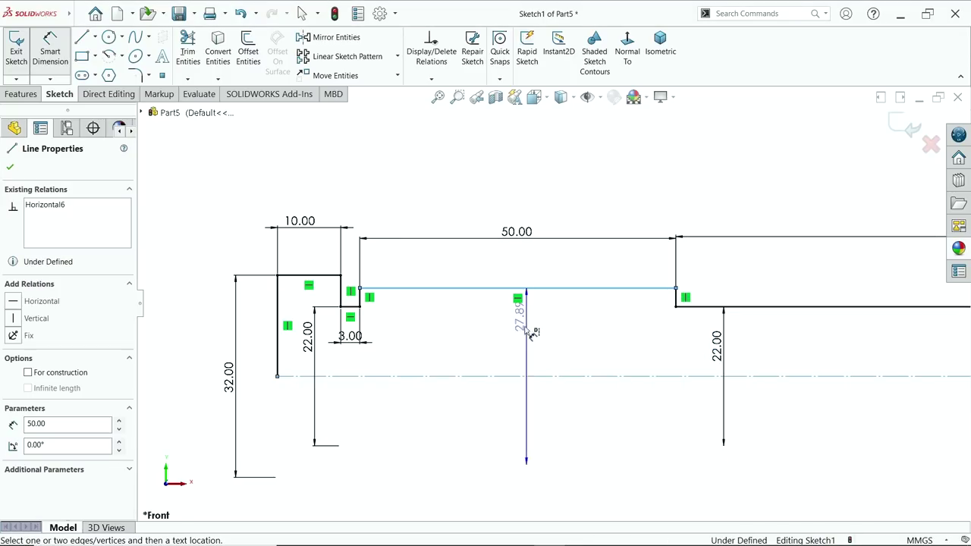
pyautogui.click(530, 335)
pyautogui.write('25')
pyautogui.press('Return')
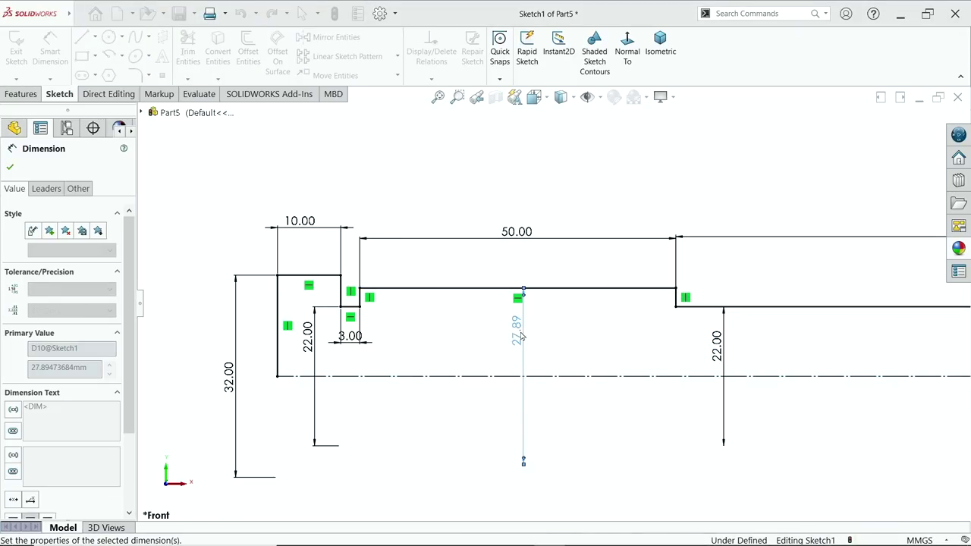
pyautogui.scroll(4, 691, 466)
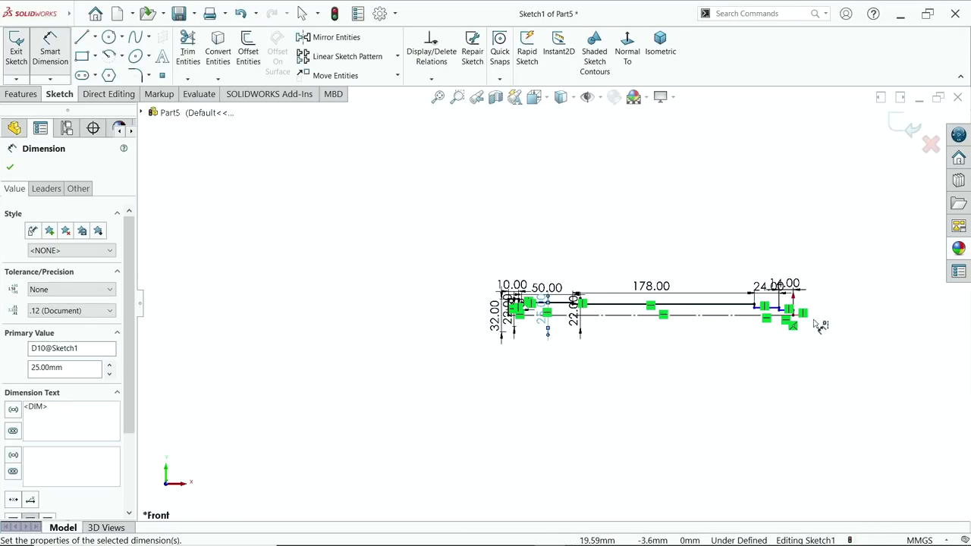
pyautogui.scroll(-8, 635, 304)
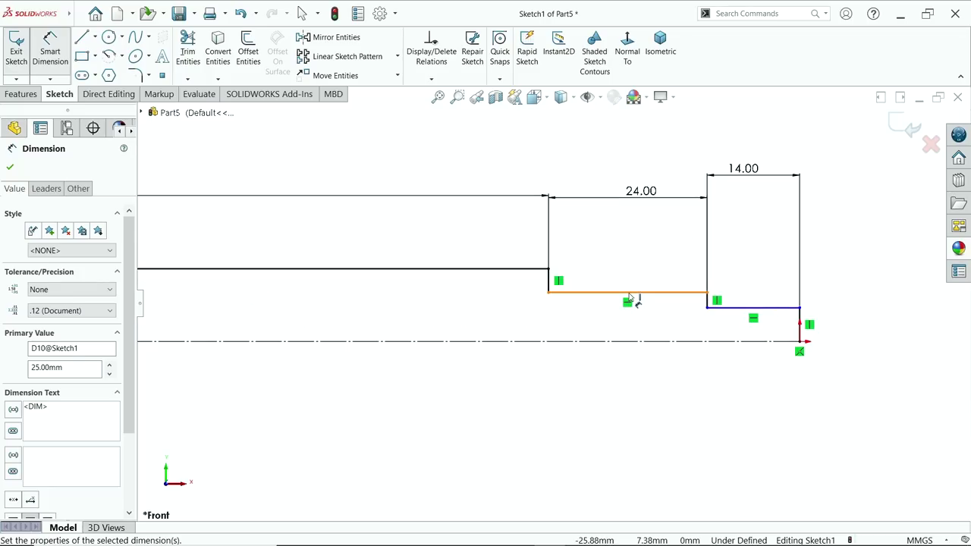
# - Set the 24 mm step to Ø12 and the last short step to Ø10
pyautogui.click(601, 294)
pyautogui.click(609, 325)
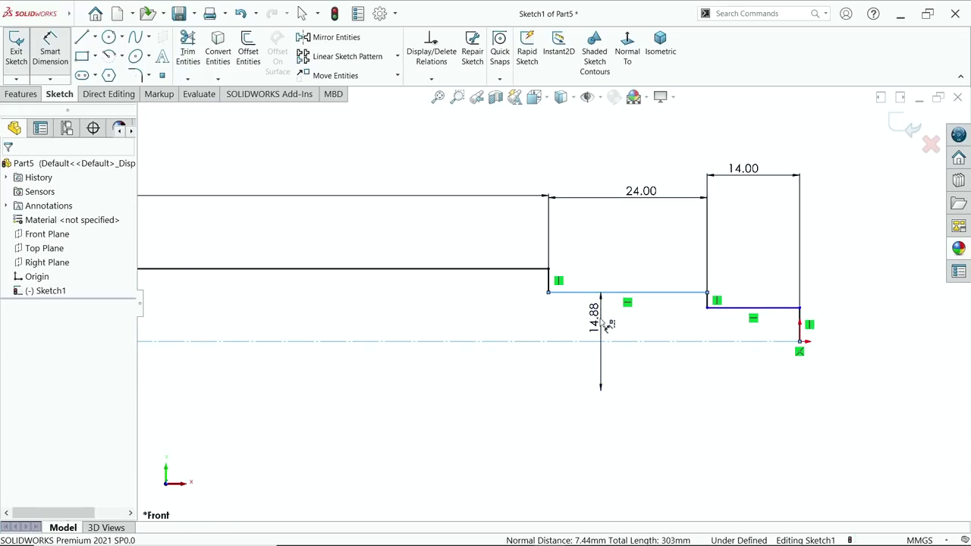
pyautogui.write('12')
pyautogui.press('Return')
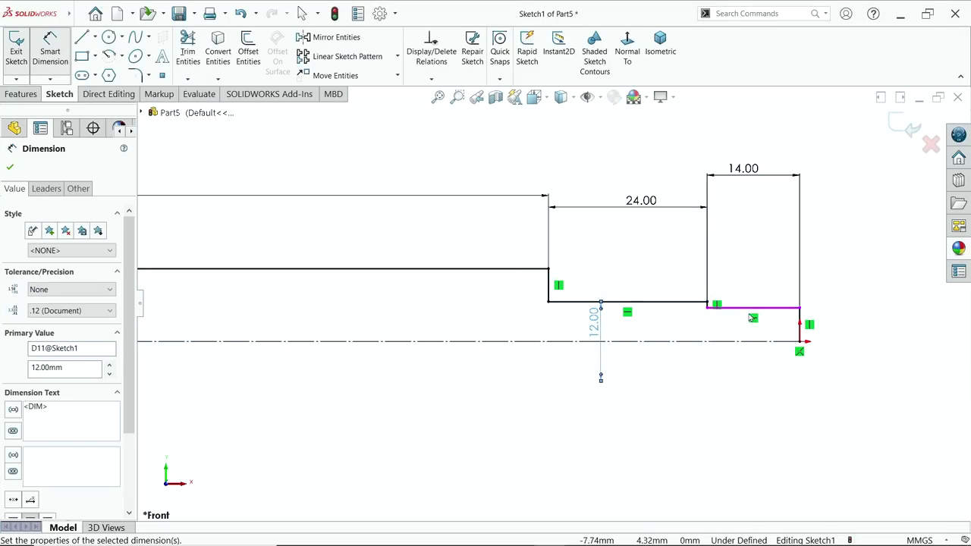
pyautogui.click(754, 313)
pyautogui.click(847, 331)
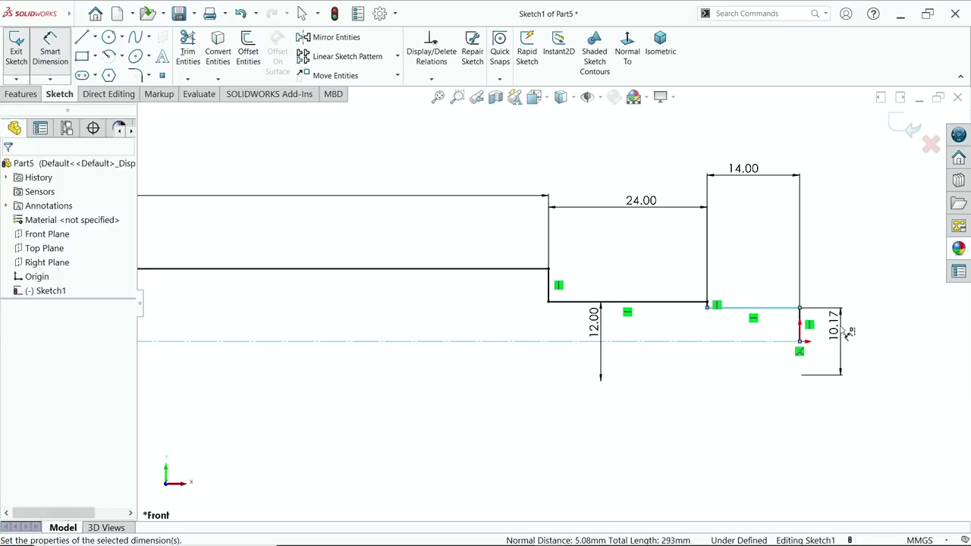
pyautogui.write('10')
pyautogui.press('Return')
pyautogui.press('f')
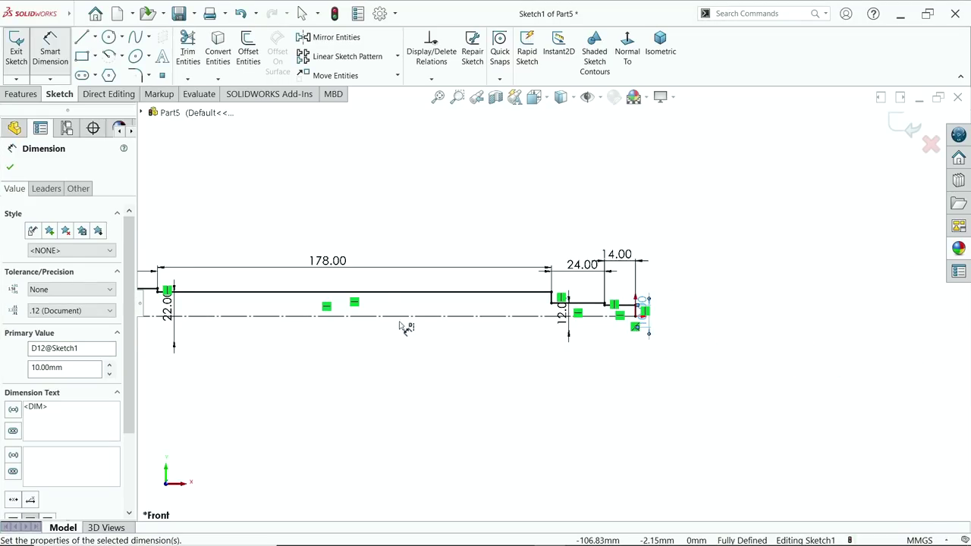
pyautogui.click(23, 94)
# - Revolve the closed sketch 360° about centerline Line1 to create Revolve1
pyautogui.click(63, 67)
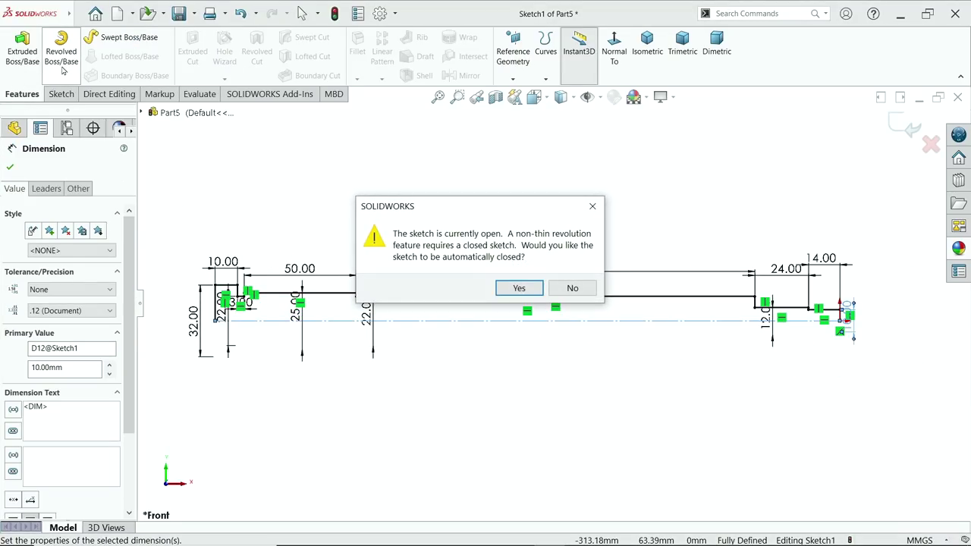
pyautogui.click(518, 289)
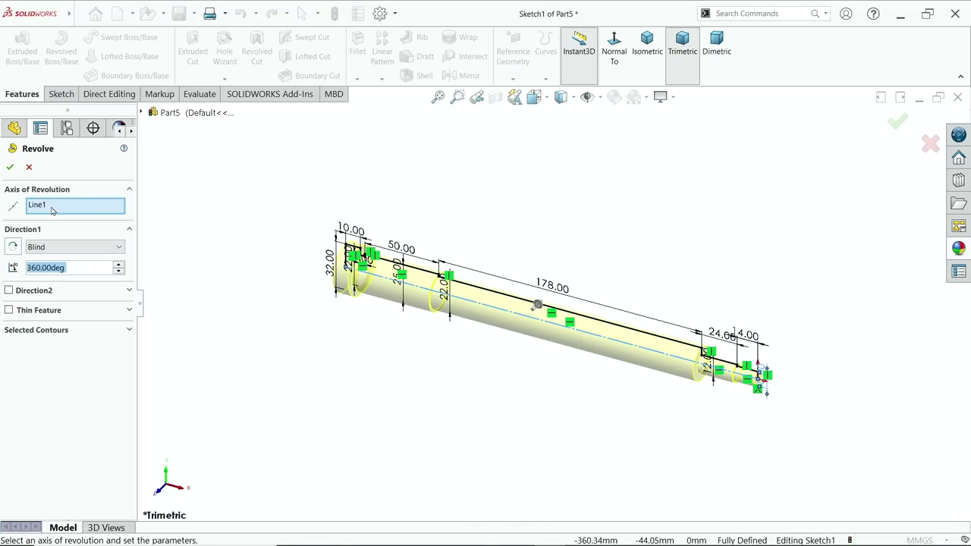
pyautogui.scroll(-2, 490, 326)
pyautogui.scroll(-1, 497, 317)
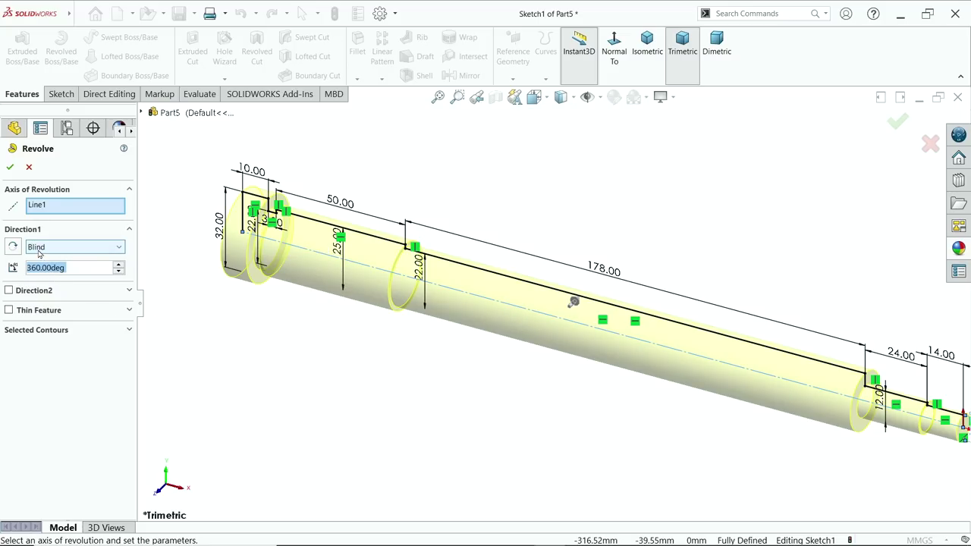
pyautogui.click(10, 167)
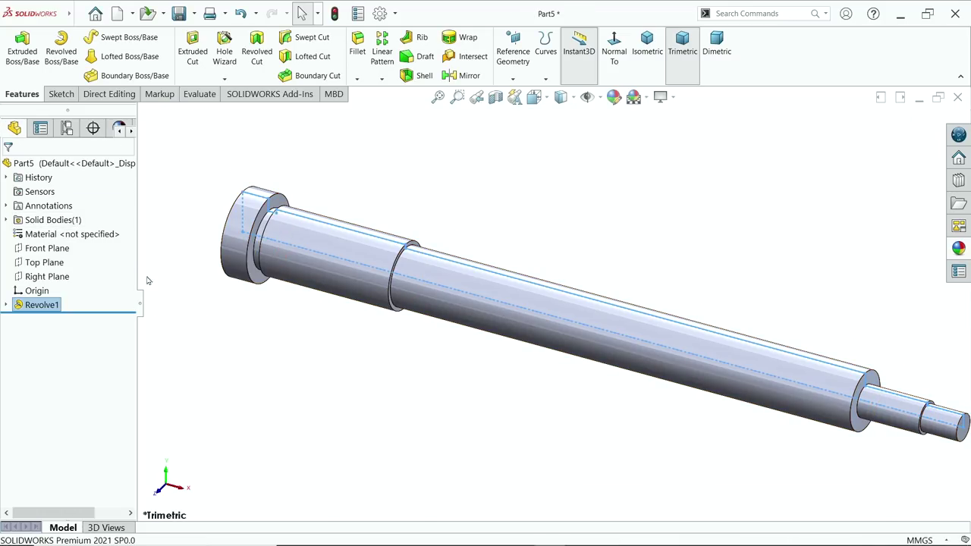
# - Clear the selection and start a Cosmetic Thread from the Insert menu
pyautogui.click(415, 387)
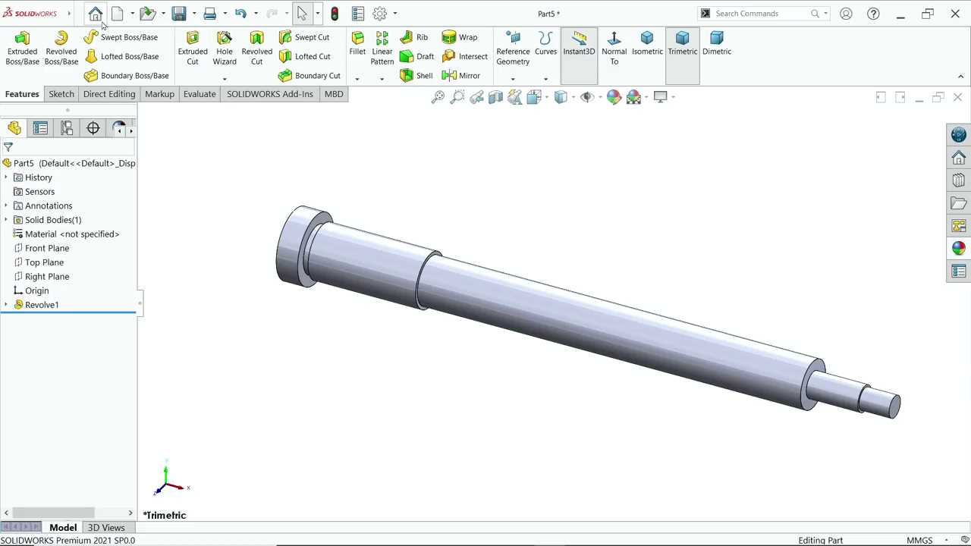
pyautogui.click(80, 14)
pyautogui.click(80, 14)
pyautogui.click(123, 14)
pyautogui.moveTo(148, 16)
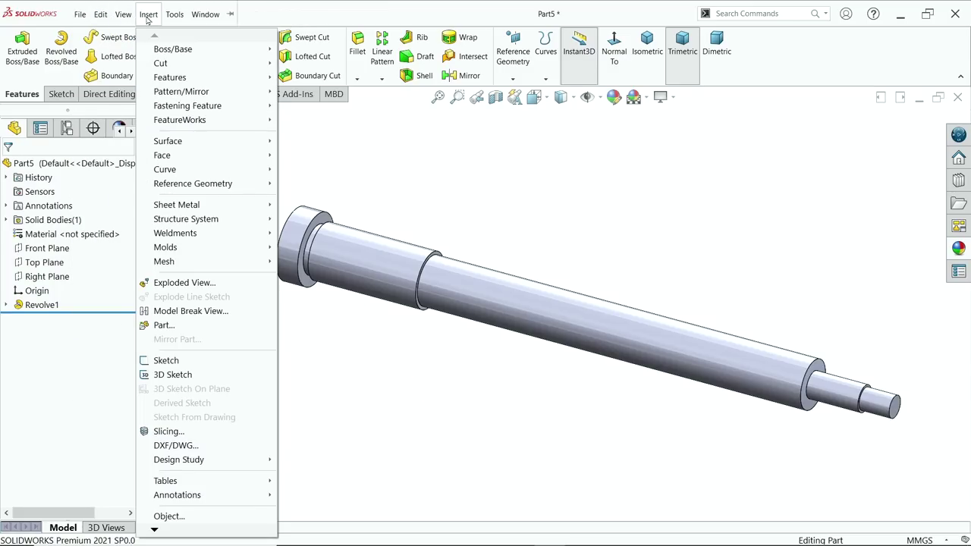
pyautogui.moveTo(186, 497)
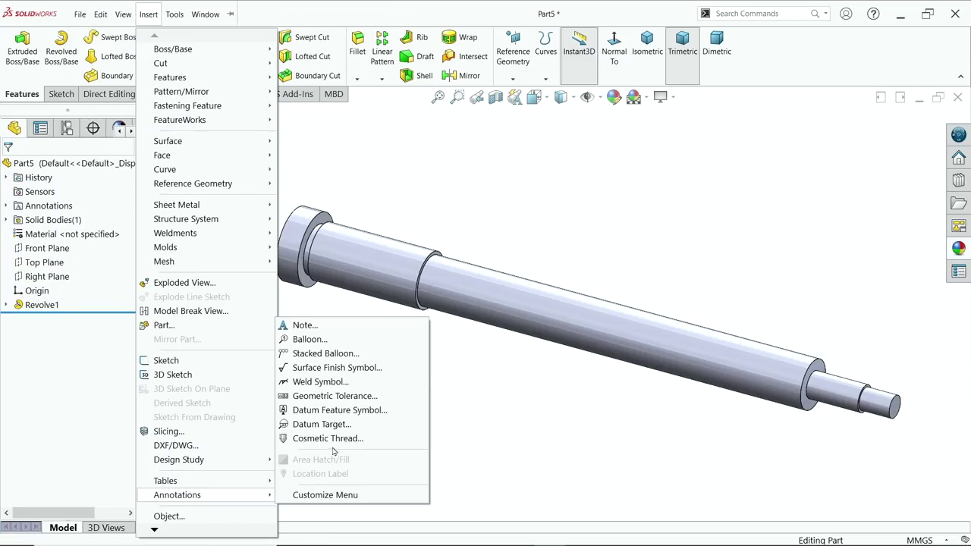
pyautogui.click(332, 439)
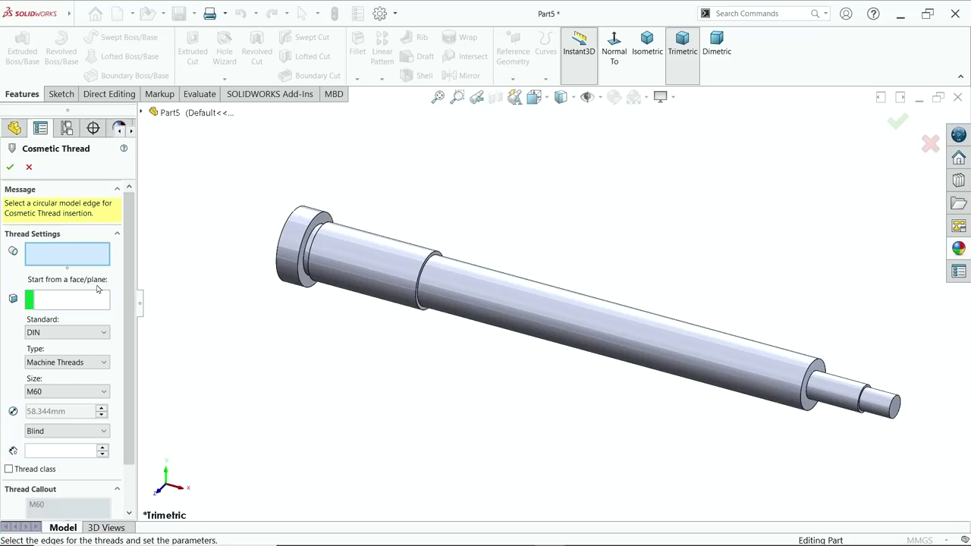
# - Pick the Ø25 circular edge and the end face where the thread starts
pyautogui.scroll(-4, 401, 278)
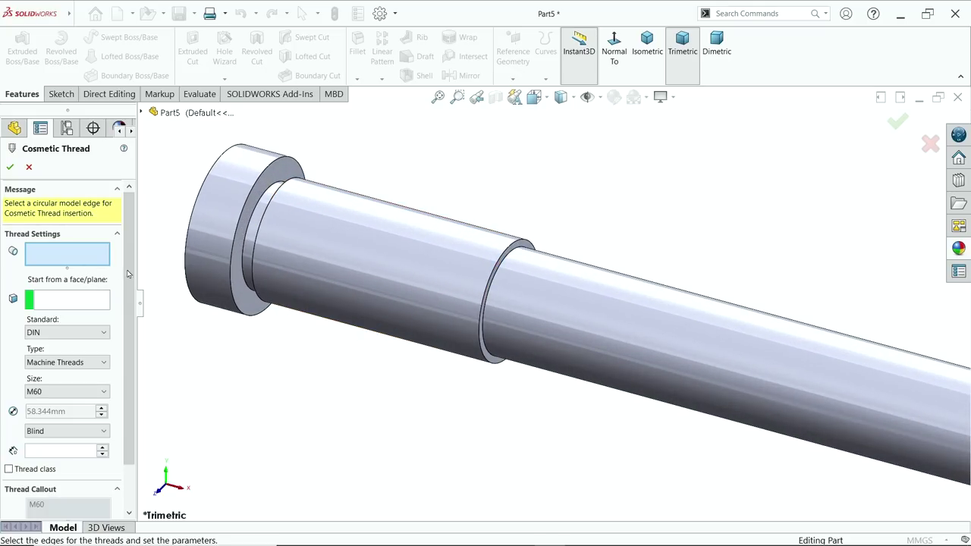
pyautogui.click(486, 296)
pyautogui.scroll(-3, 493, 274)
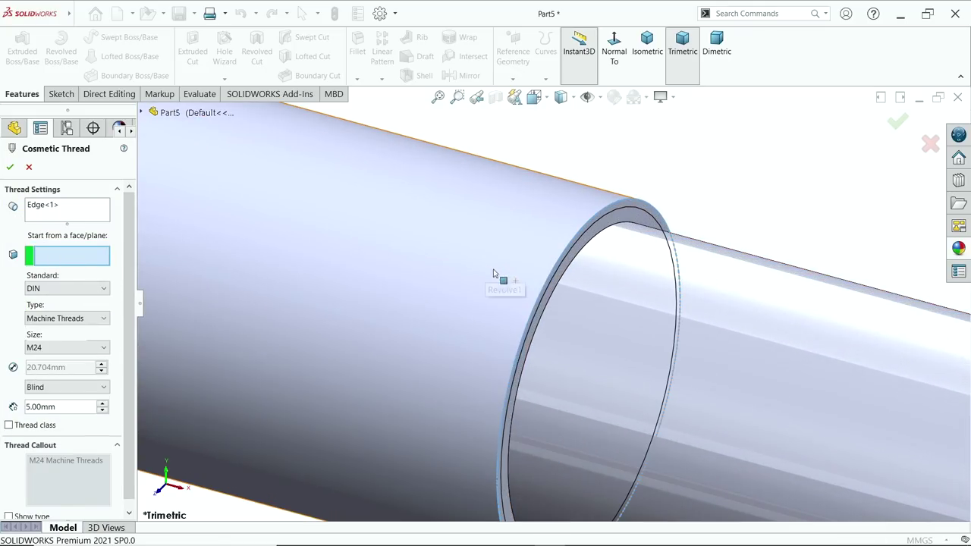
pyautogui.click(579, 249)
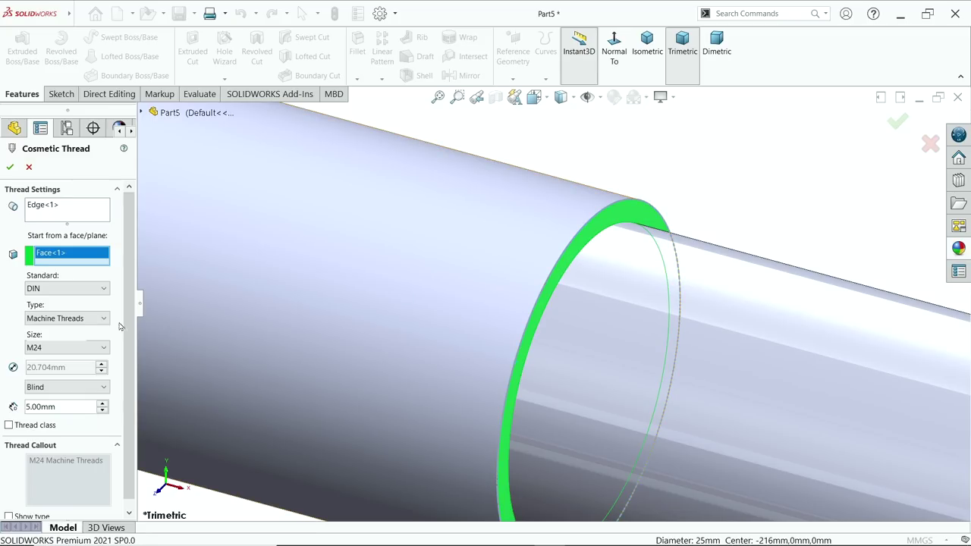
# - Set thread size M25x1.5 with Up to Next end condition, adjust Show type, and confirm
pyautogui.click(39, 347)
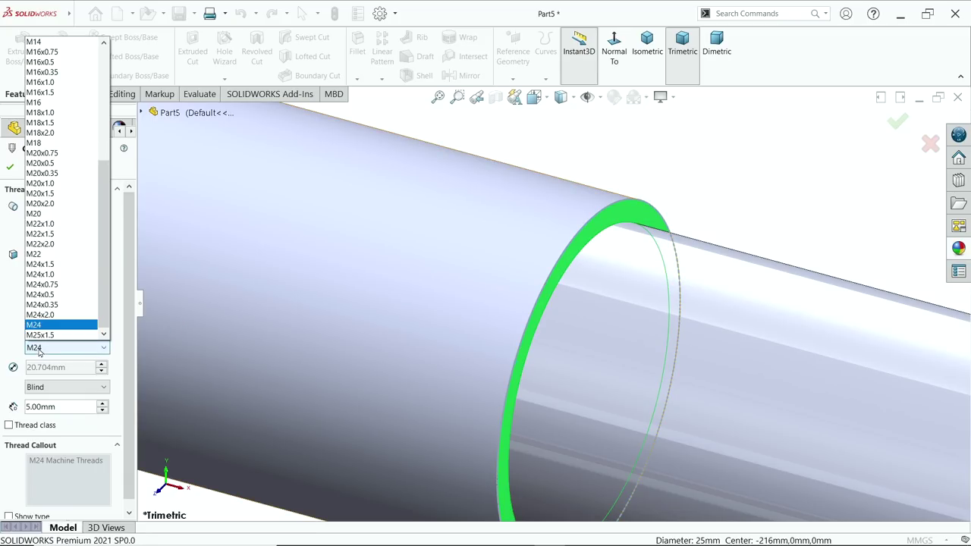
pyautogui.click(40, 334)
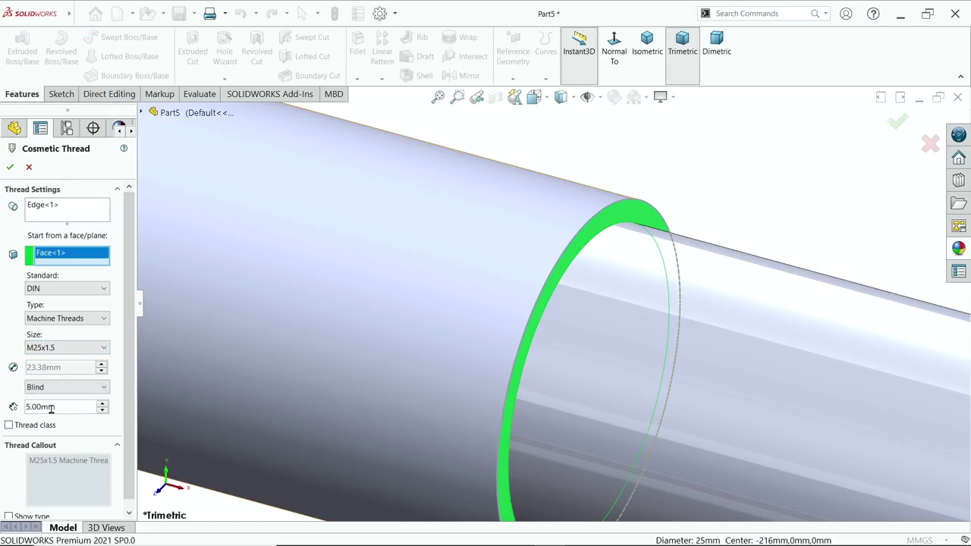
pyautogui.click(43, 390)
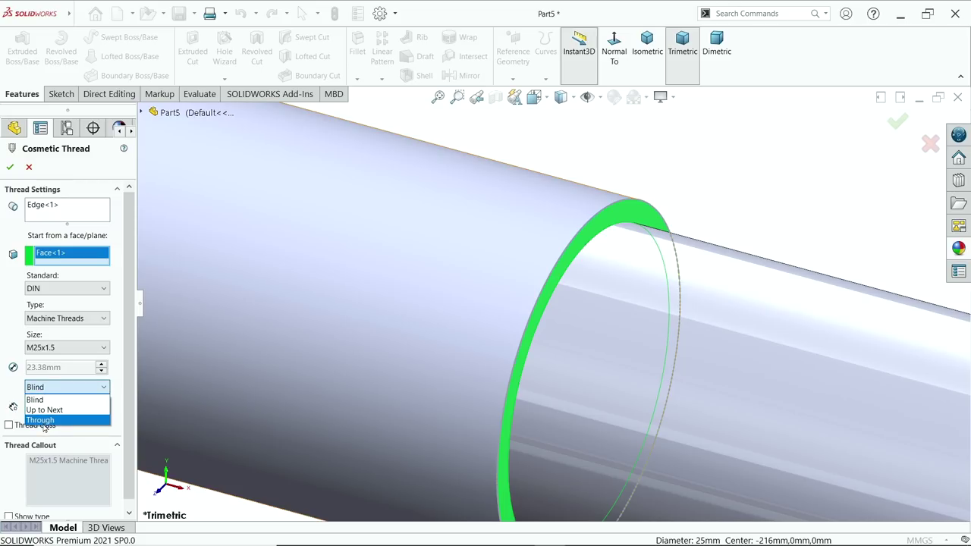
pyautogui.click(46, 411)
pyautogui.scroll(3, 306, 341)
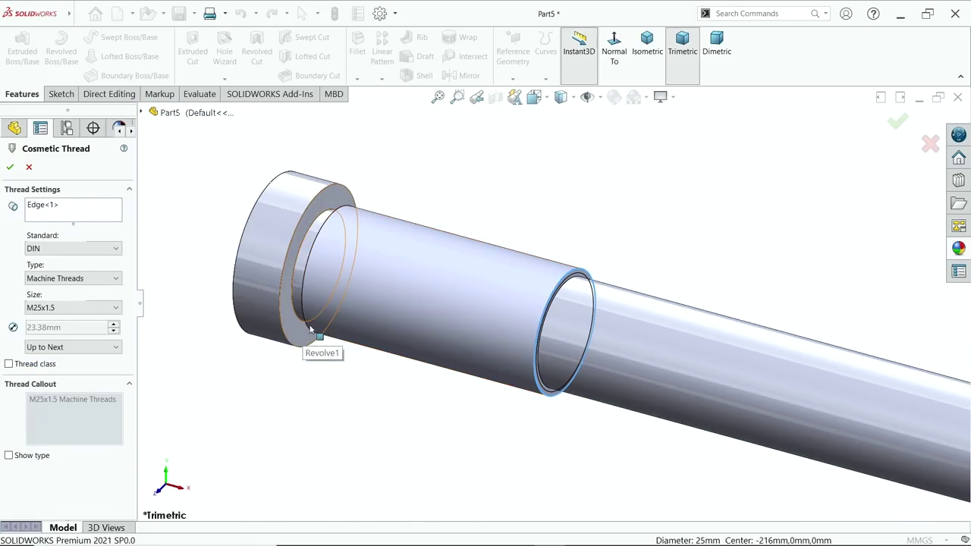
pyautogui.scroll(-5, 337, 296)
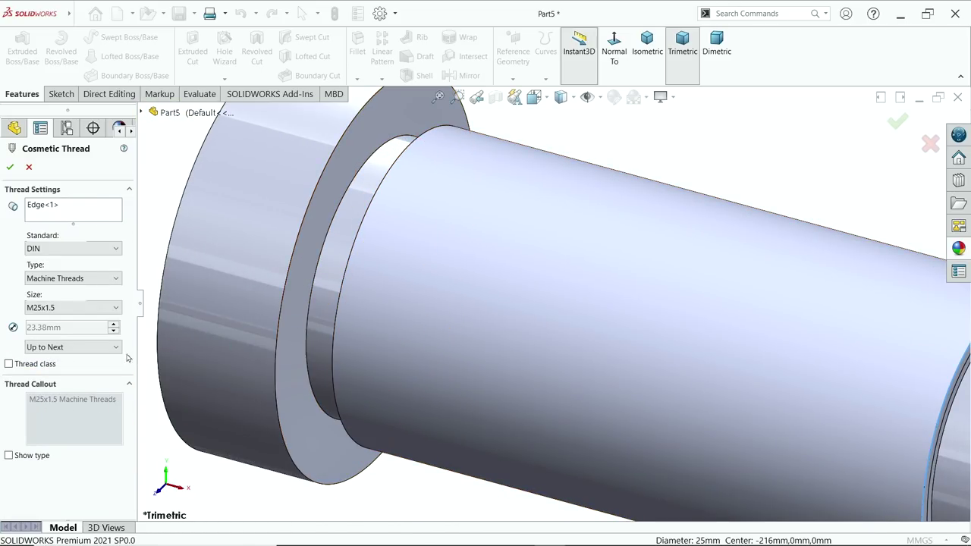
pyautogui.click(8, 456)
pyautogui.click(9, 456)
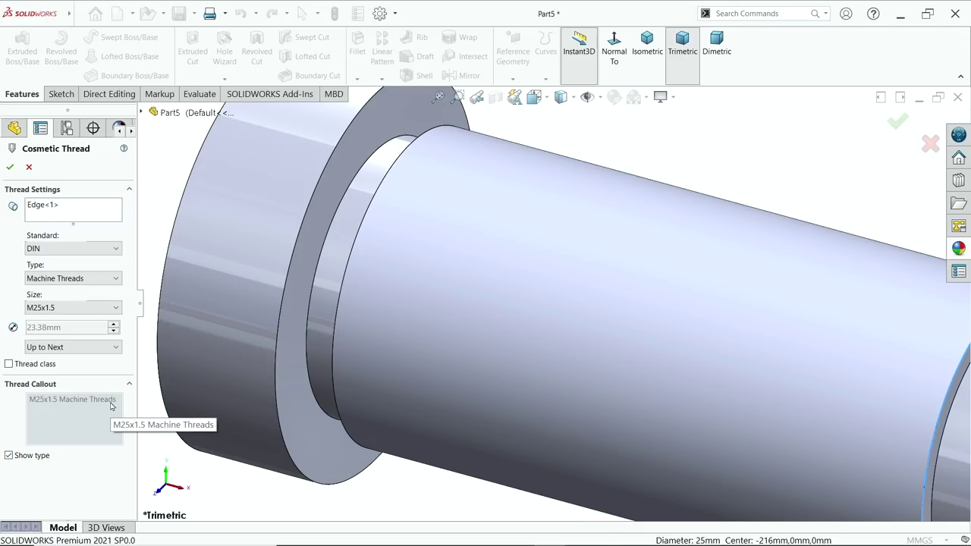
pyautogui.click(9, 456)
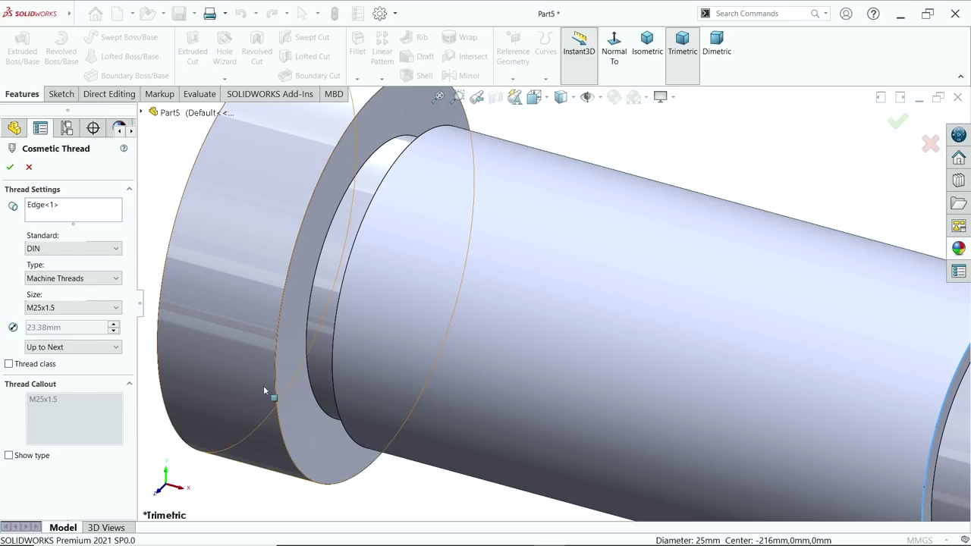
pyautogui.scroll(3, 265, 392)
pyautogui.scroll(-3, 318, 386)
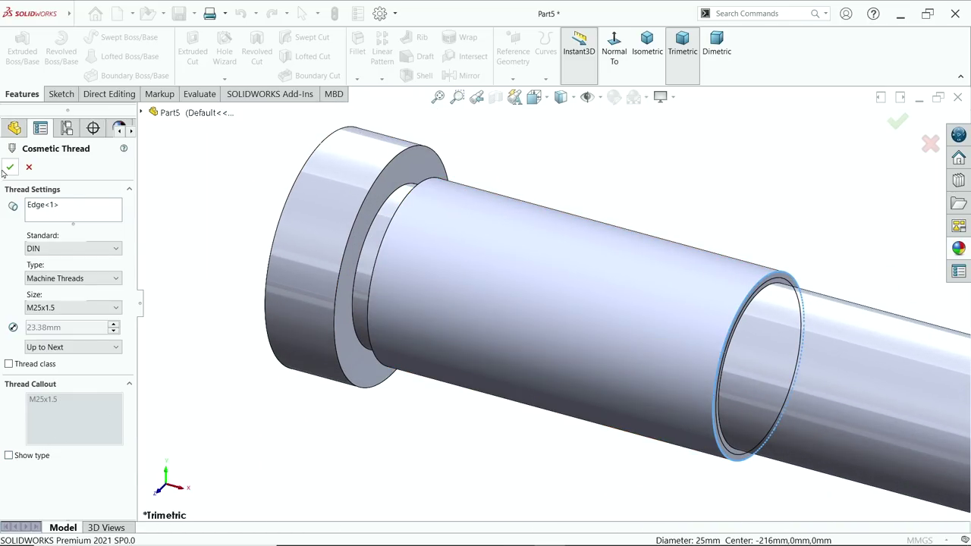
pyautogui.click(9, 167)
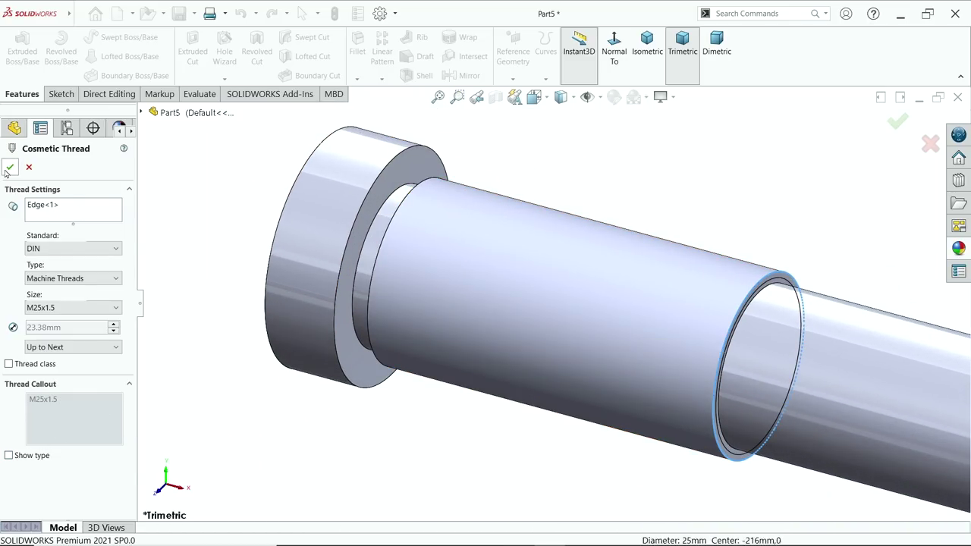
pyautogui.click(379, 15)
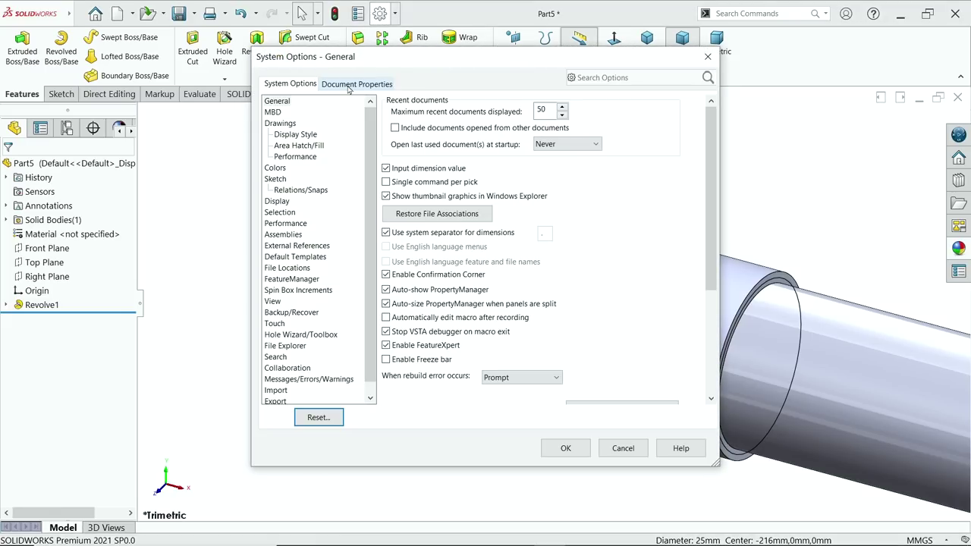
# - Enable Shaded cosmetic threads in Document Properties > Detailing, then zoom to the shaft's right end
pyautogui.click(353, 85)
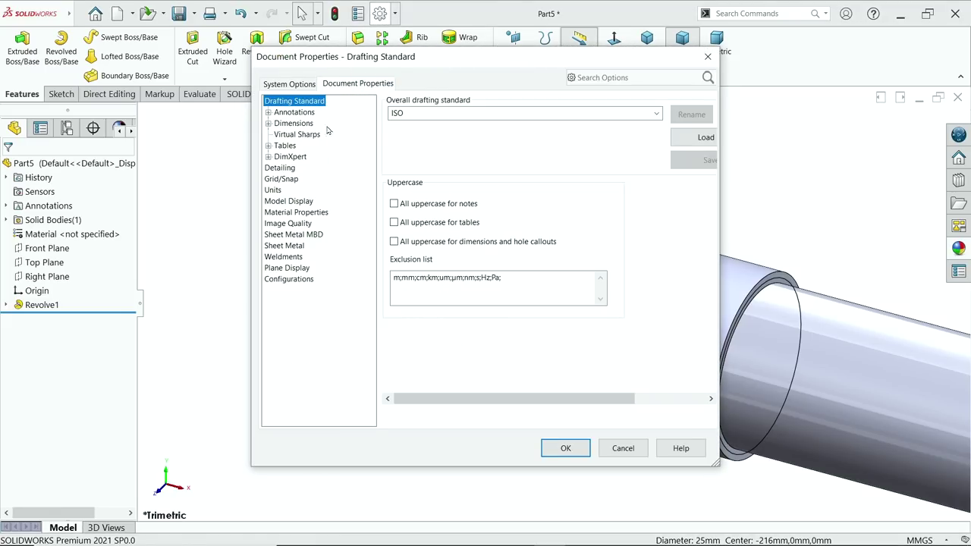
pyautogui.click(280, 168)
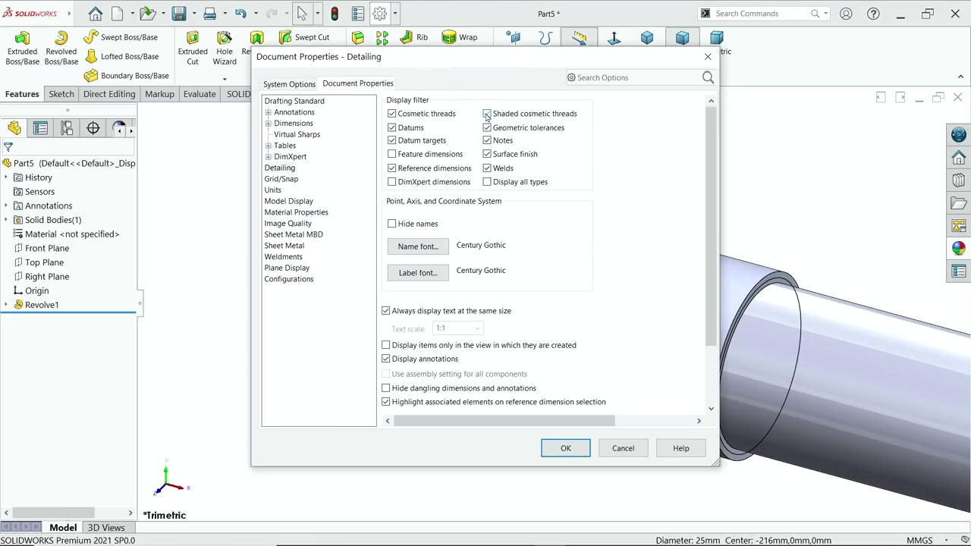
pyautogui.click(565, 447)
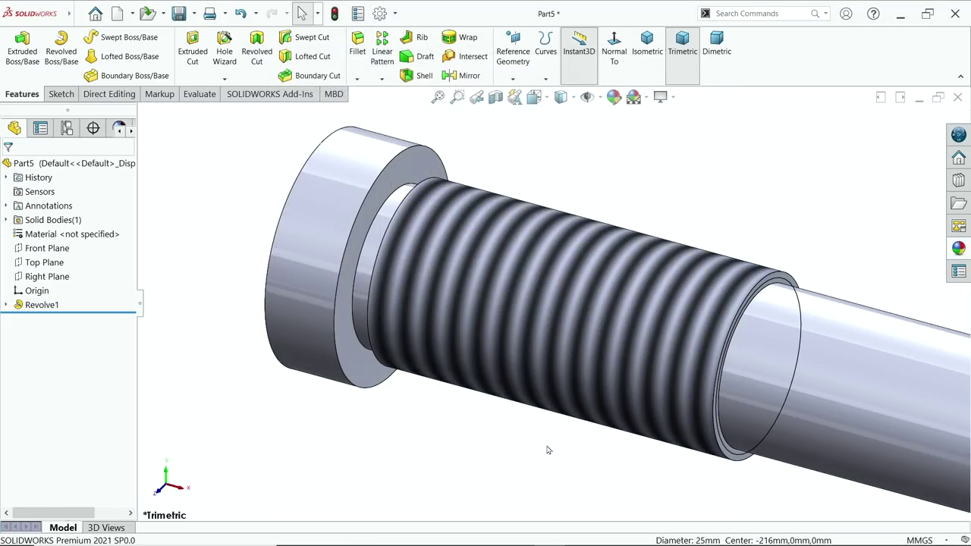
pyautogui.scroll(5, 478, 317)
pyautogui.scroll(3, 849, 408)
pyautogui.scroll(-3, 940, 405)
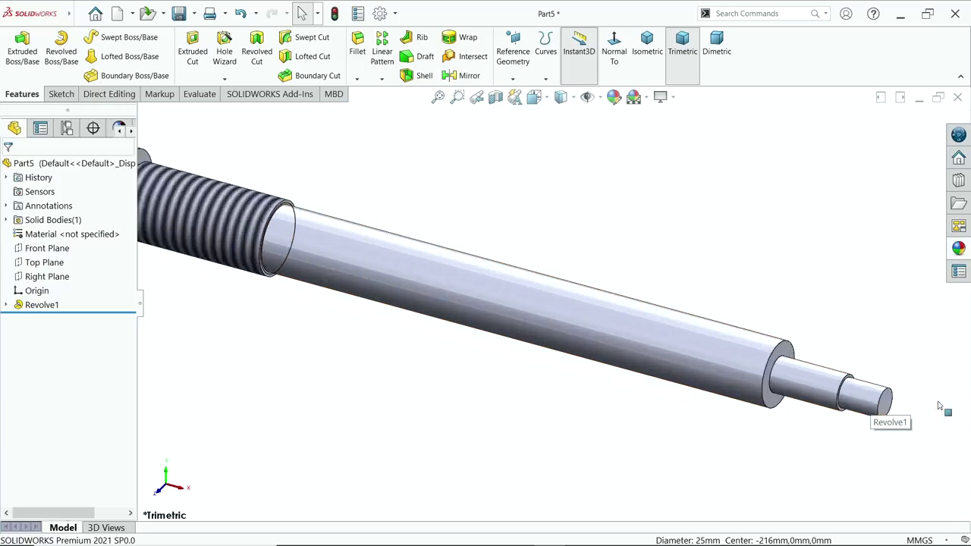
pyautogui.scroll(-3, 749, 379)
pyautogui.scroll(-3, 629, 340)
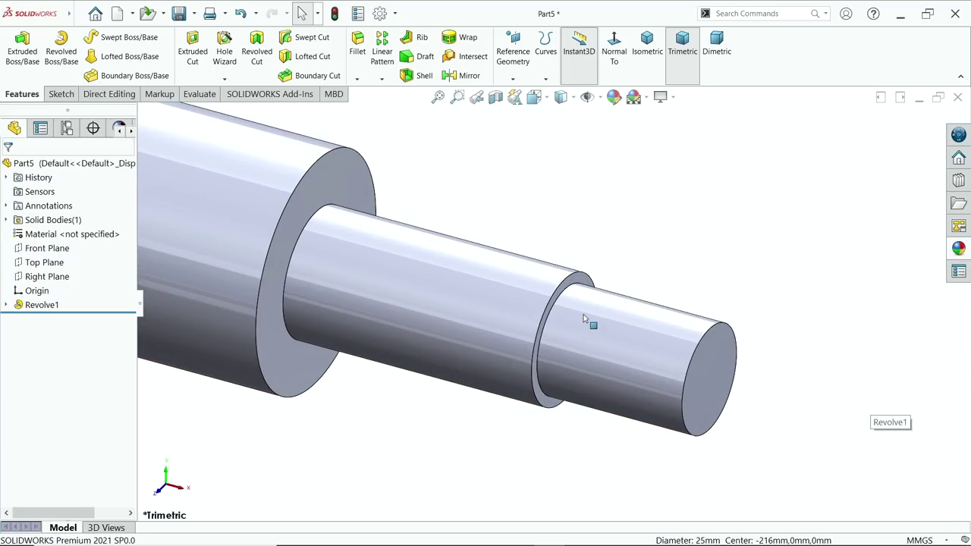
# - Add an M10 Up to Next cosmetic thread on the small end edge with Show type checked
pyautogui.moveTo(68, 13)
pyautogui.click(123, 13)
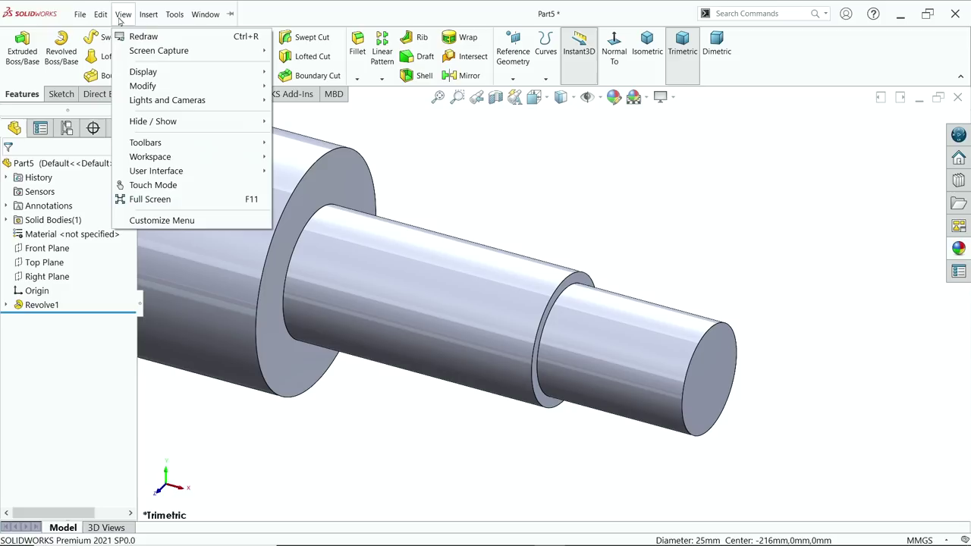
pyautogui.moveTo(146, 15)
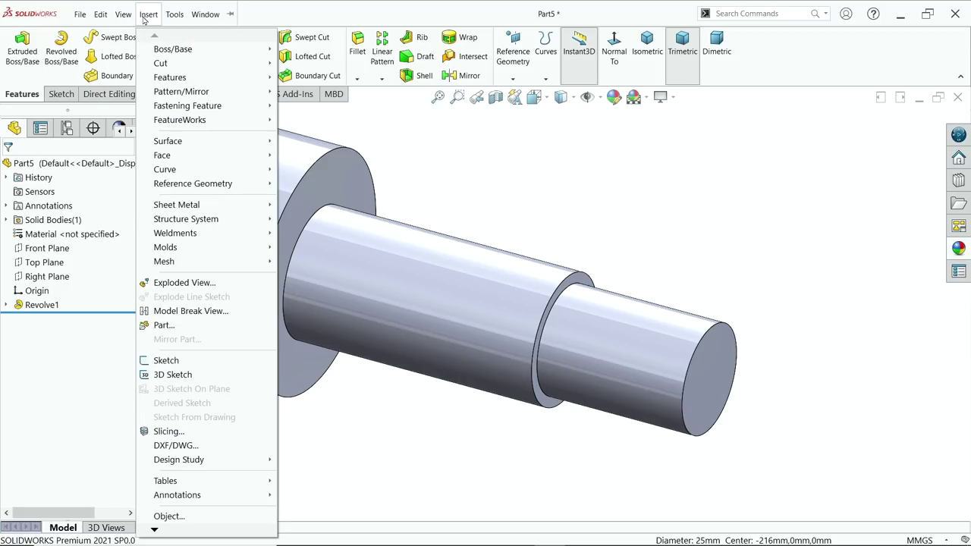
pyautogui.moveTo(262, 493)
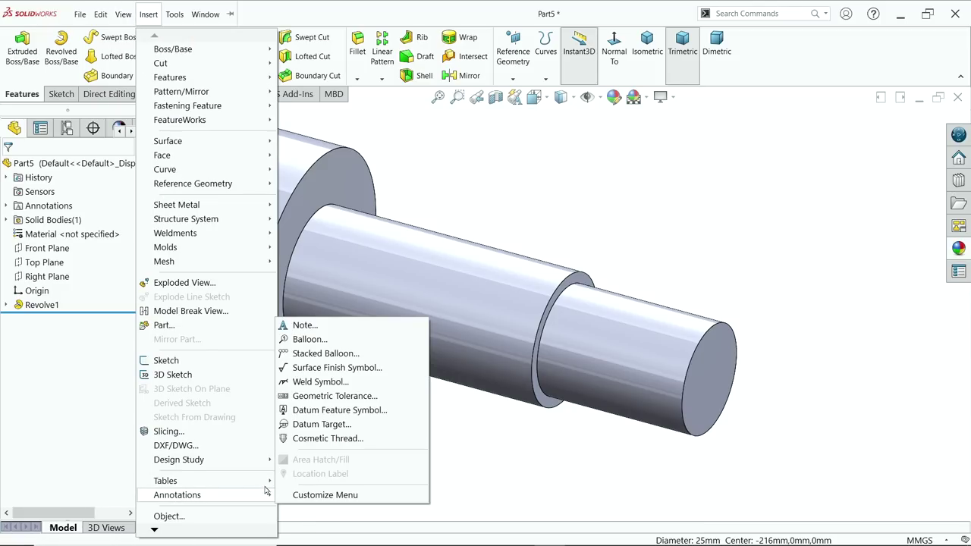
pyautogui.click(327, 438)
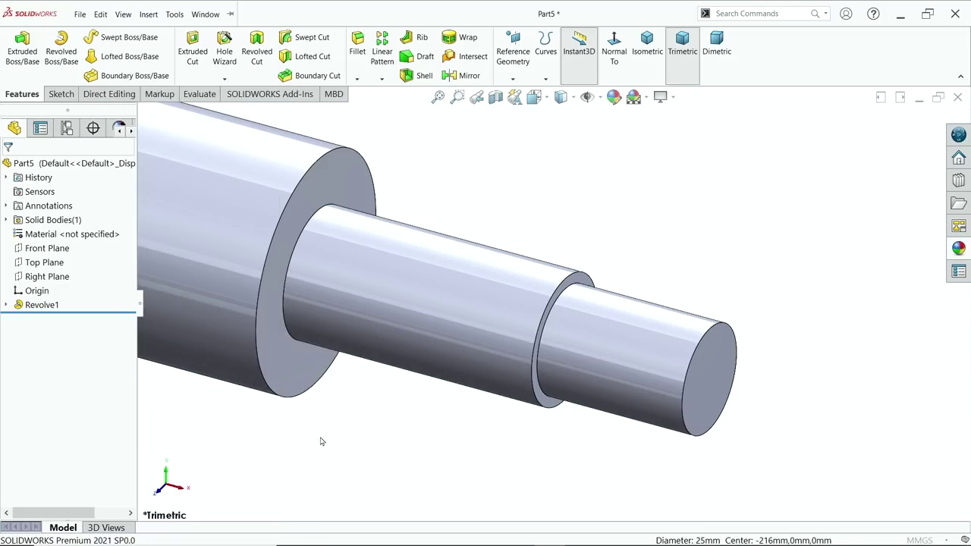
pyautogui.click(682, 401)
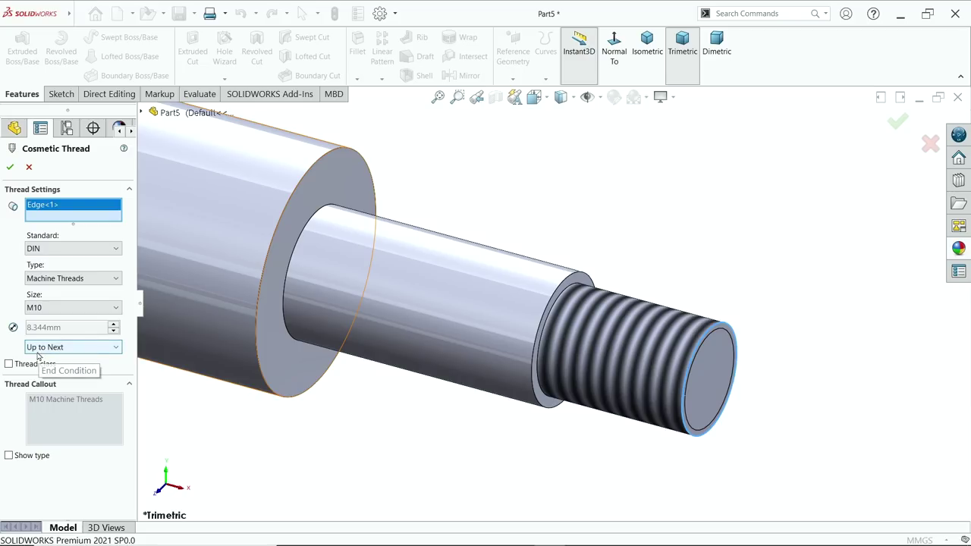
pyautogui.click(8, 456)
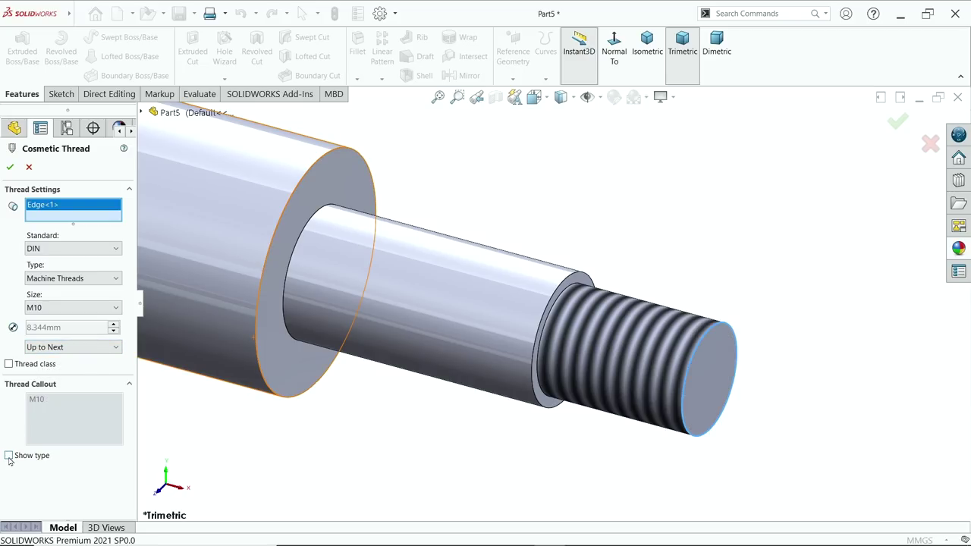
pyautogui.click(12, 167)
pyautogui.scroll(-5, 447, 356)
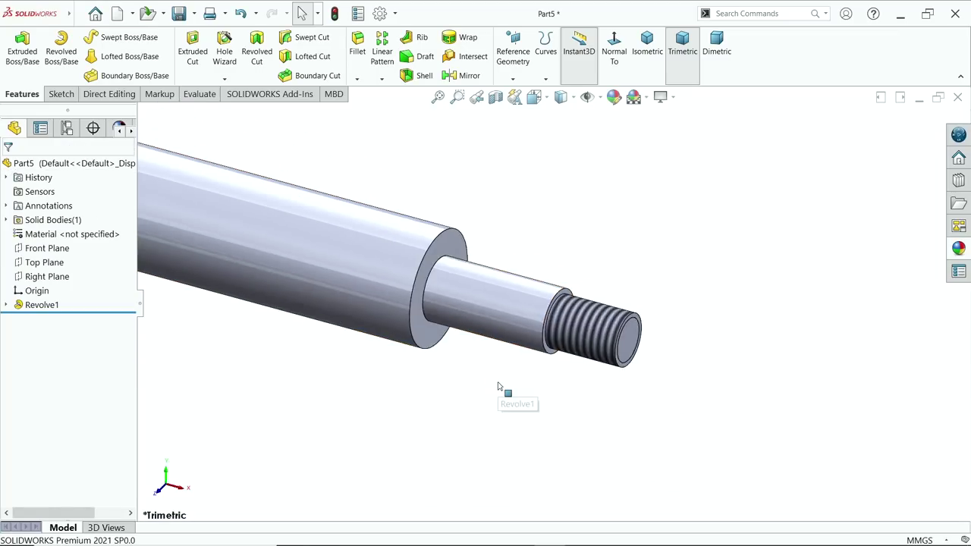
pyautogui.scroll(-4, 446, 289)
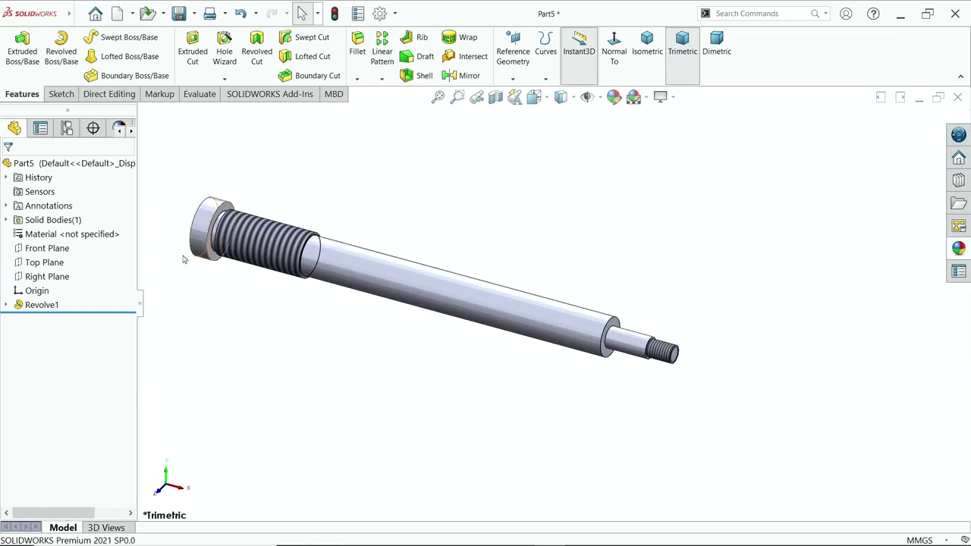
# - Give the whole part a yellow appearance
pyautogui.click(104, 237)
pyautogui.click(86, 162)
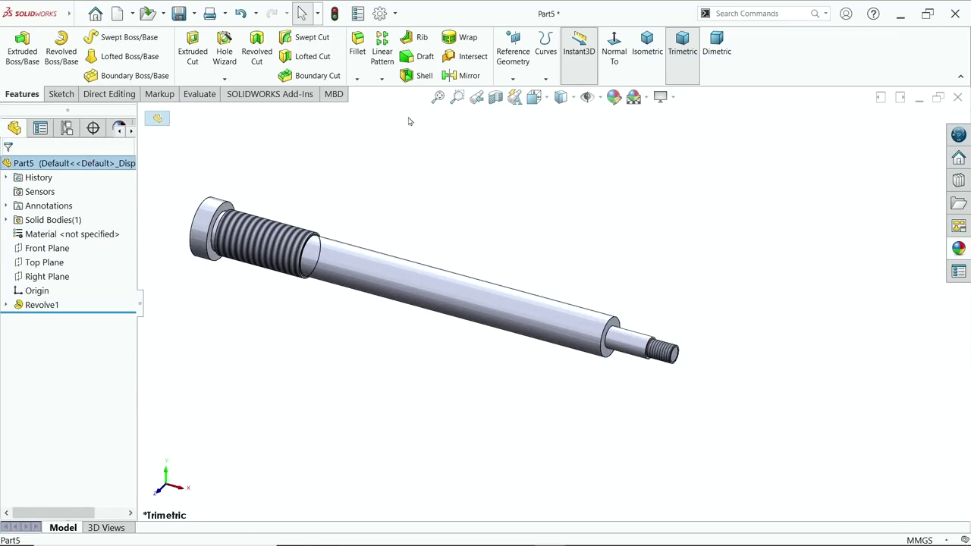
pyautogui.click(613, 96)
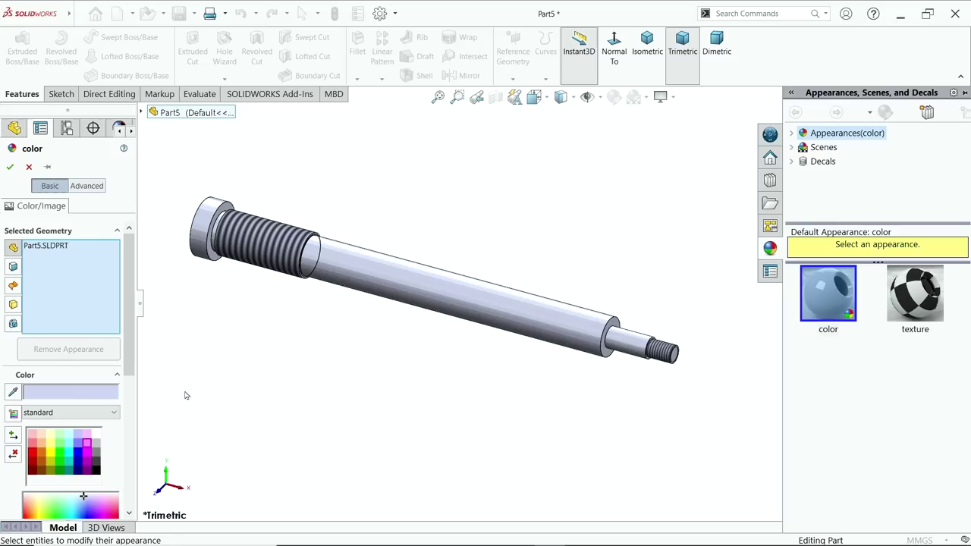
pyautogui.click(51, 454)
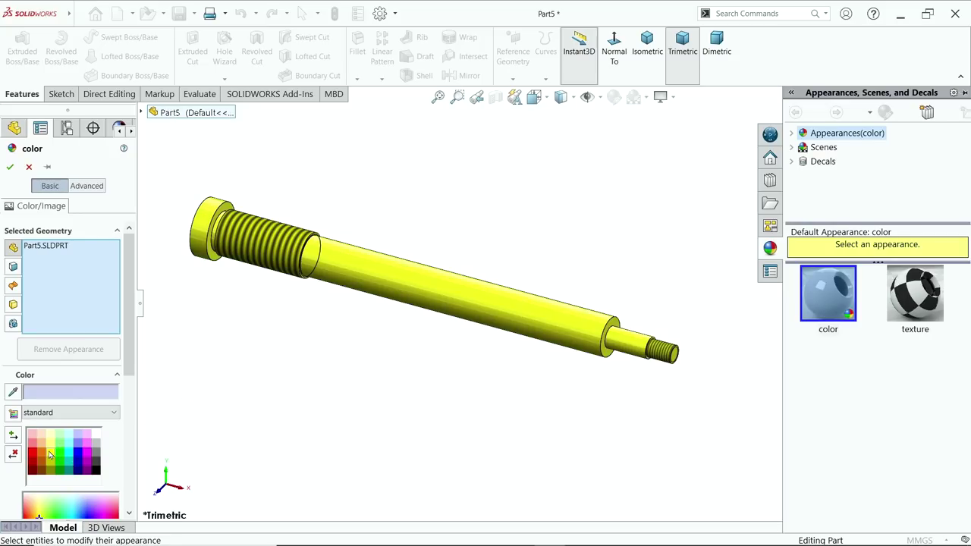
pyautogui.click(10, 167)
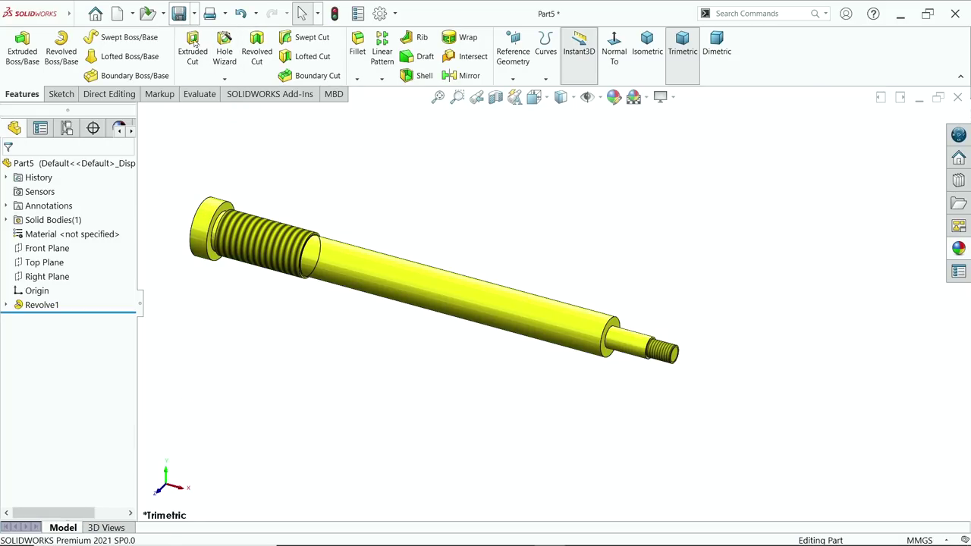
# - Save the part as 7.Spindle and view the stud details in the Photos reference drawing
pyautogui.click(179, 13)
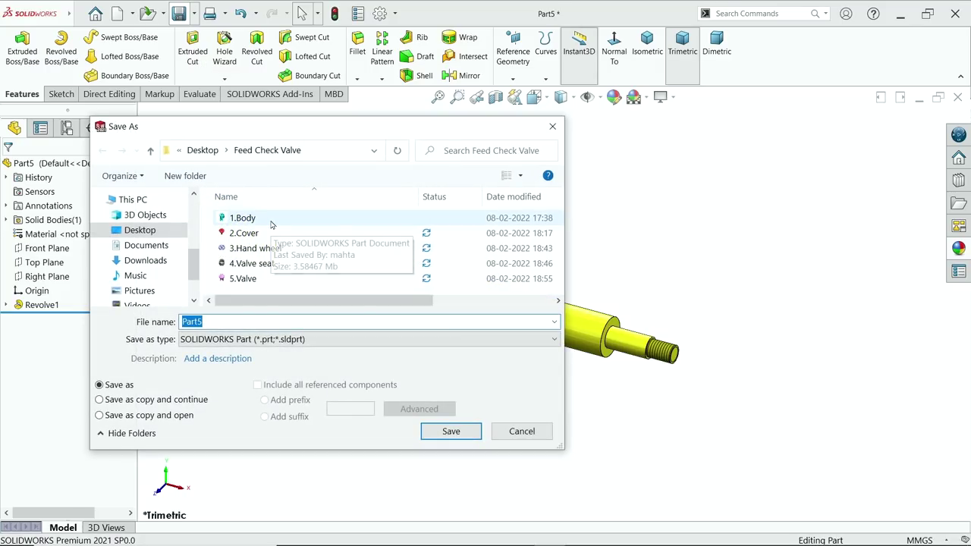
pyautogui.write('6.')
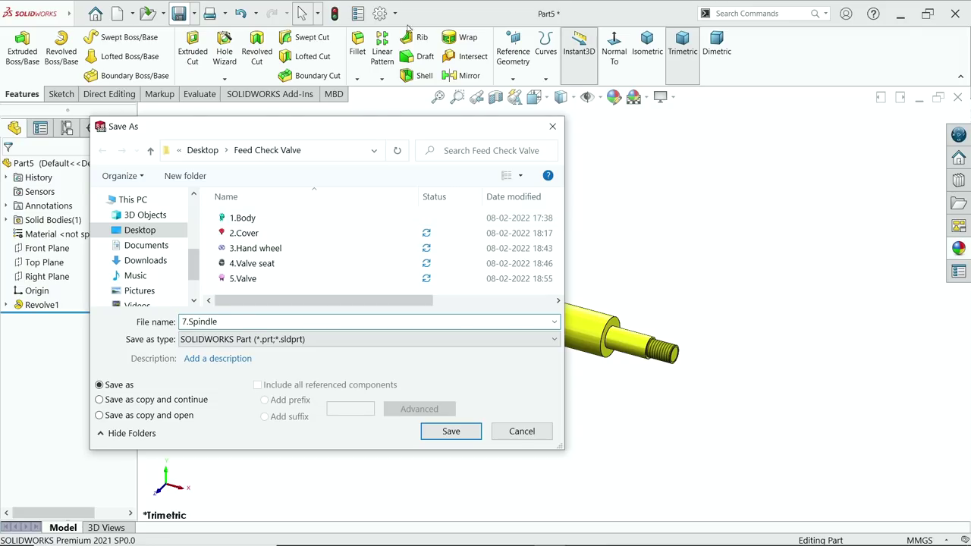
pyautogui.click(449, 432)
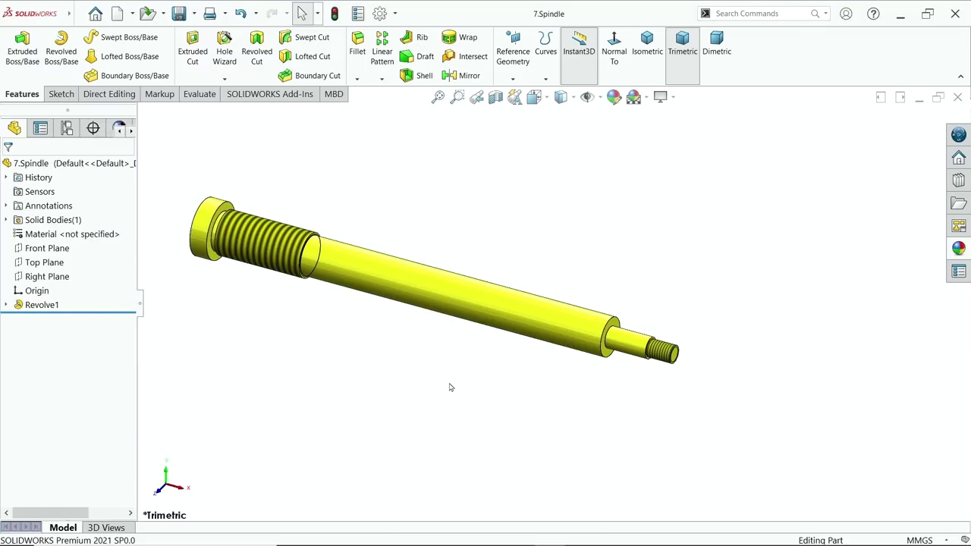
pyautogui.hotkey('alt', 'Tab')
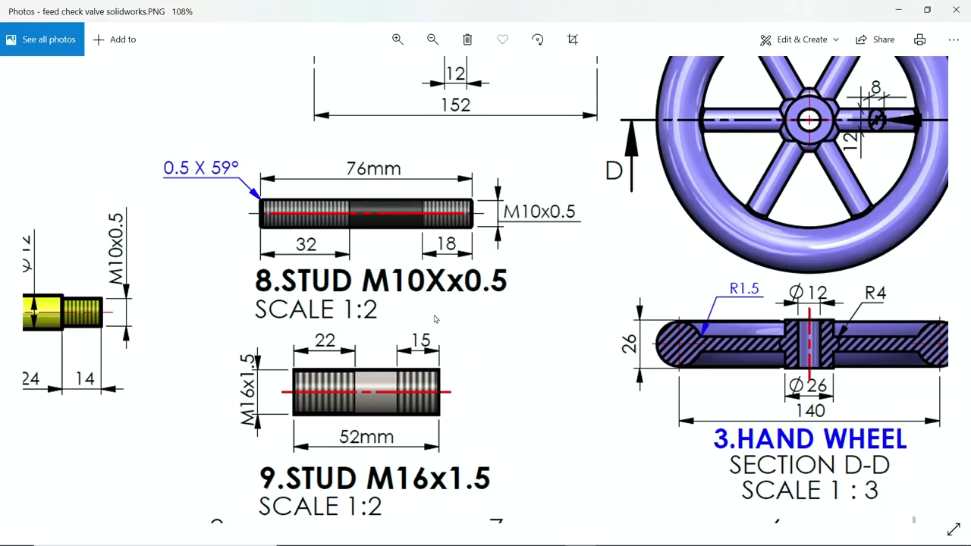
pyautogui.moveTo(435, 319); pyautogui.dragTo(443, 294)
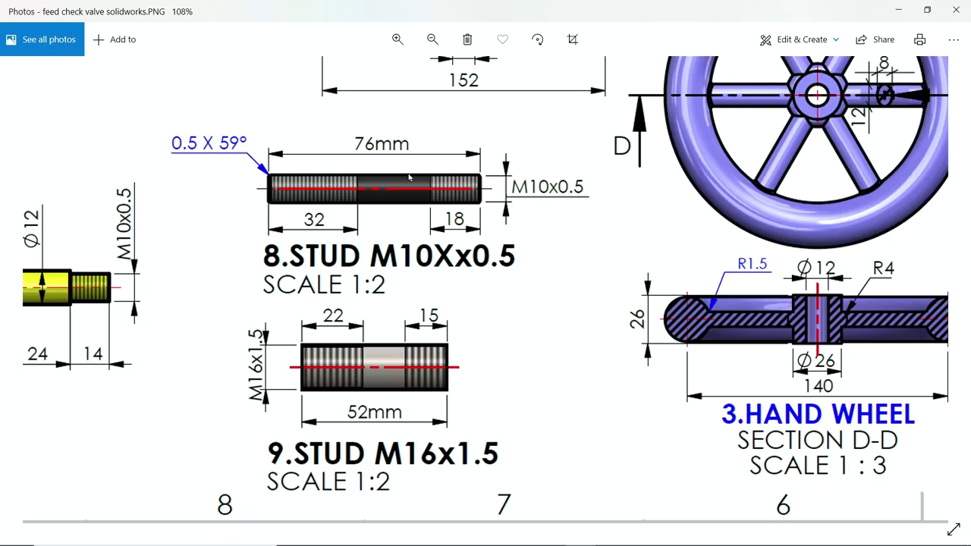
# - Sketch a Ø10 mm circle centred on the origin on the Front Plane
pyautogui.click(898, 13)
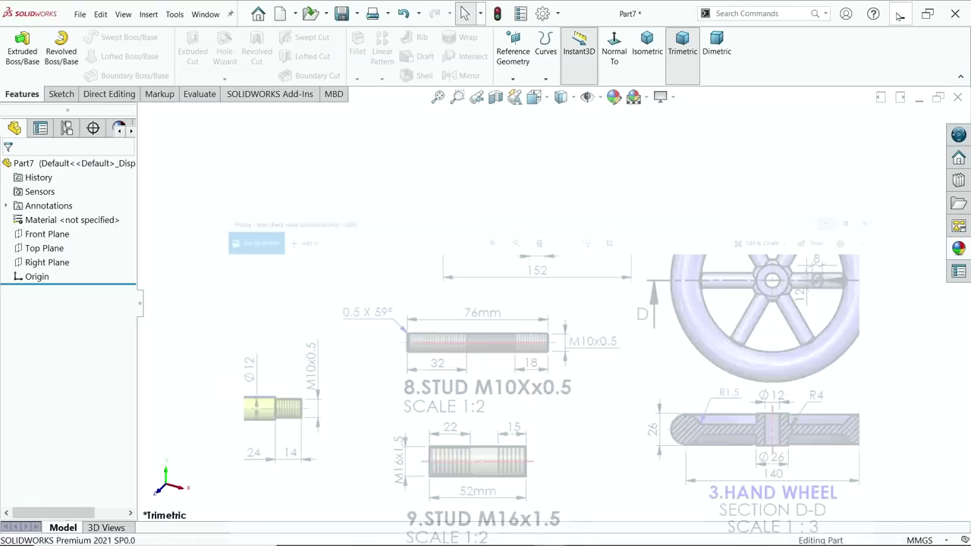
pyautogui.click(47, 234)
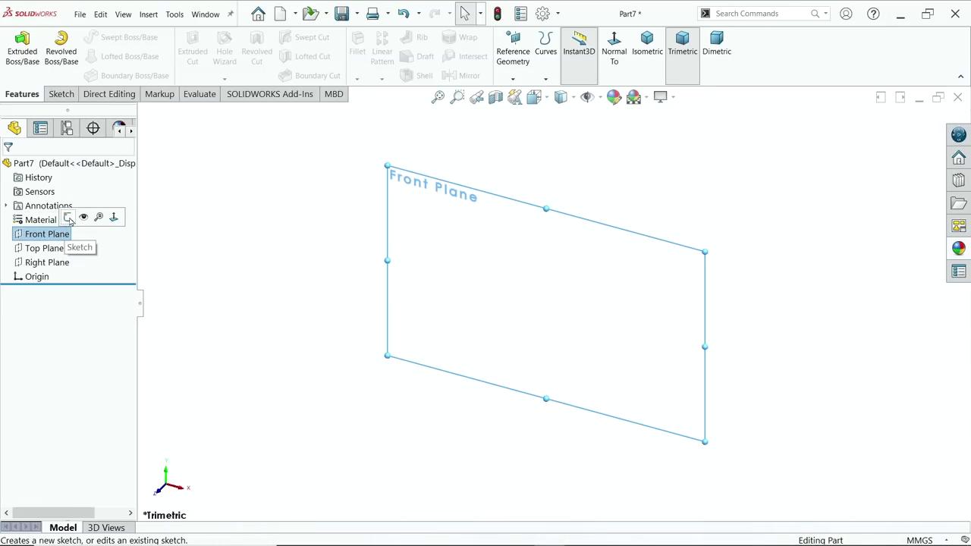
pyautogui.click(69, 218)
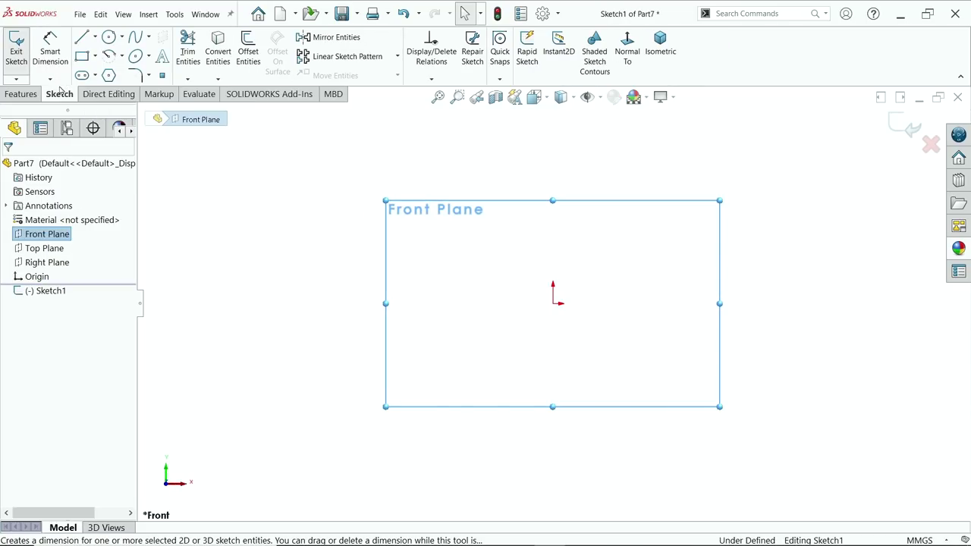
pyautogui.click(109, 37)
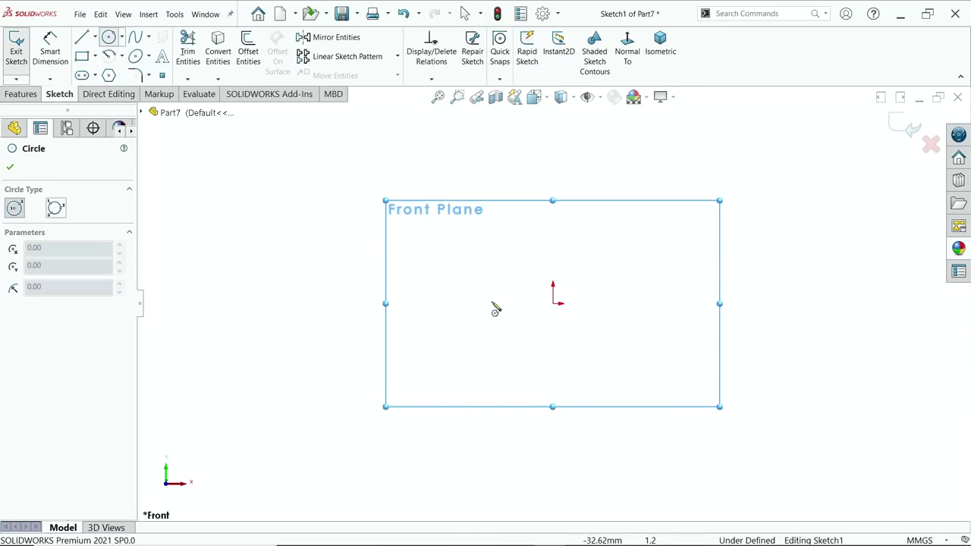
pyautogui.moveTo(553, 304); pyautogui.dragTo(553, 248)
pyautogui.click(50, 51)
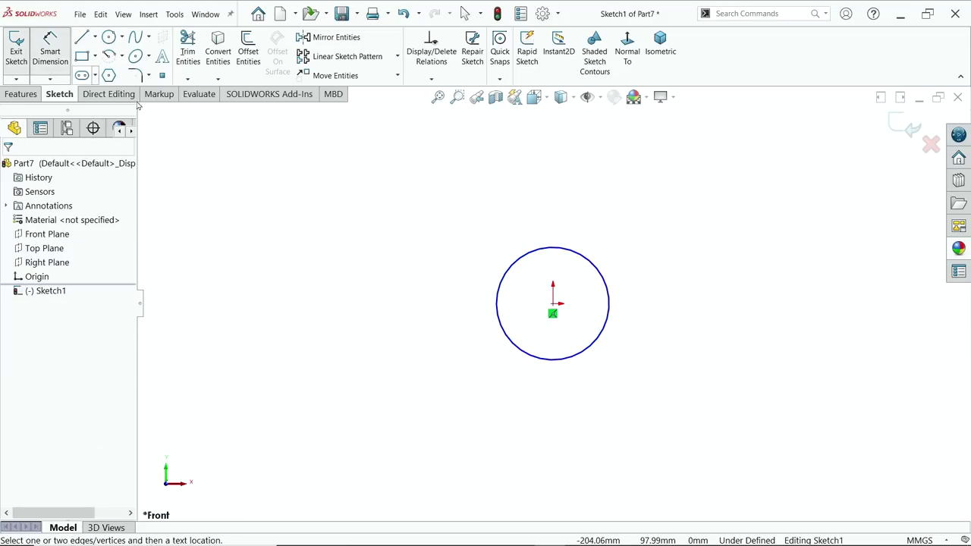
pyautogui.click(509, 273)
pyautogui.click(458, 281)
pyautogui.write('10')
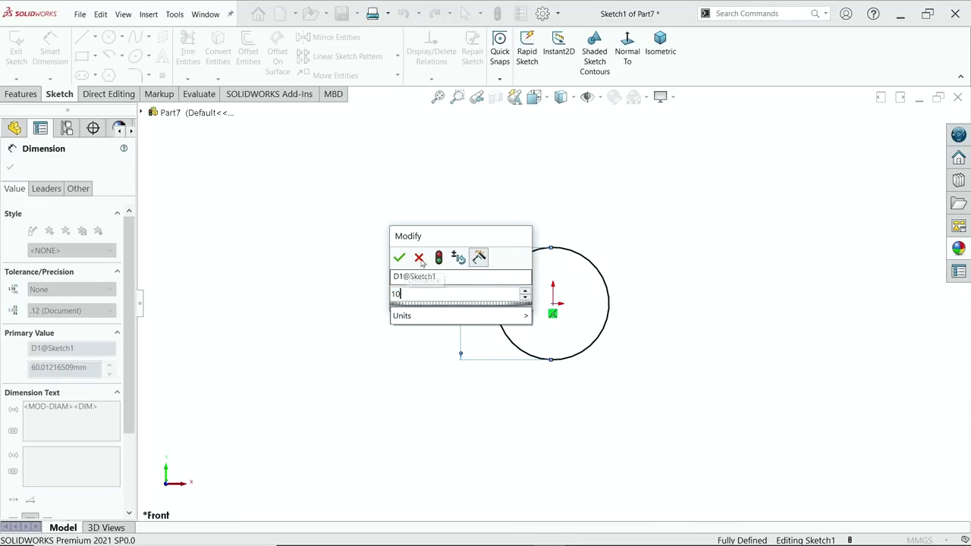
pyautogui.click(398, 257)
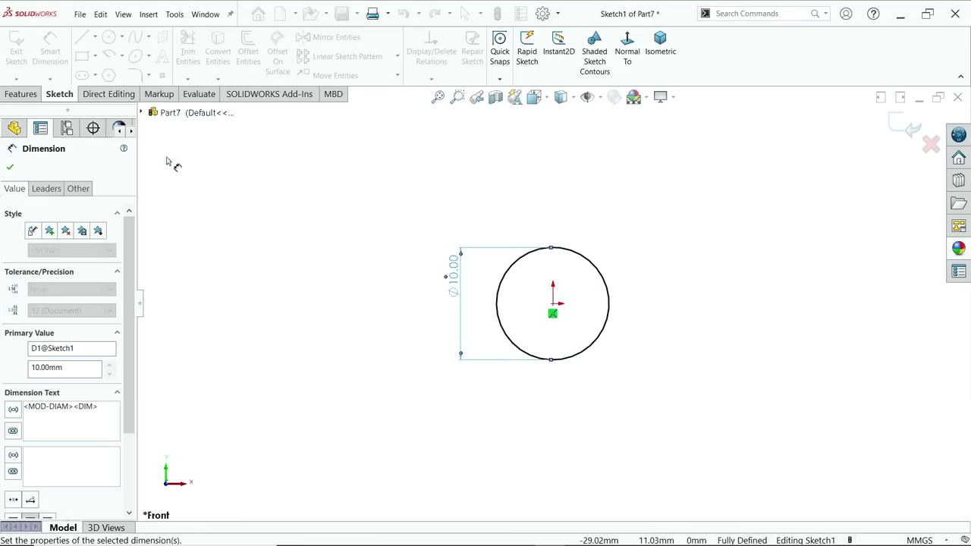
# - Extrude the circle 76 mm into a solid rod
pyautogui.click(20, 94)
pyautogui.click(15, 57)
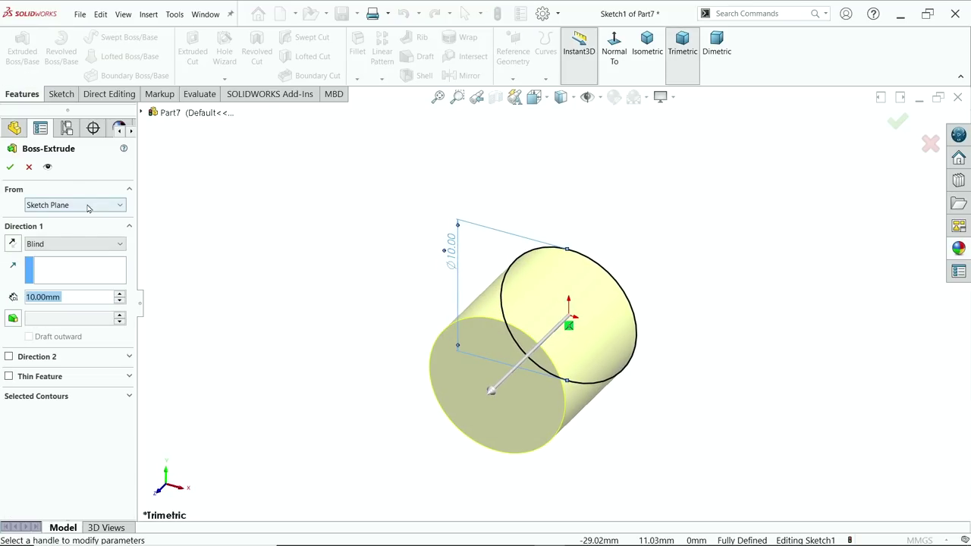
pyautogui.write('76')
pyautogui.press('Return')
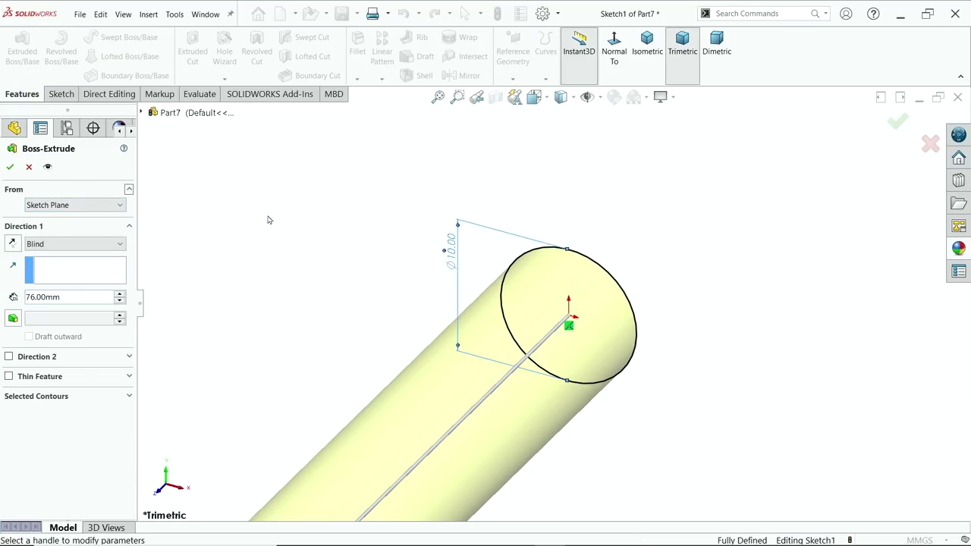
pyautogui.scroll(5, 255, 235)
pyautogui.scroll(-2, 500, 408)
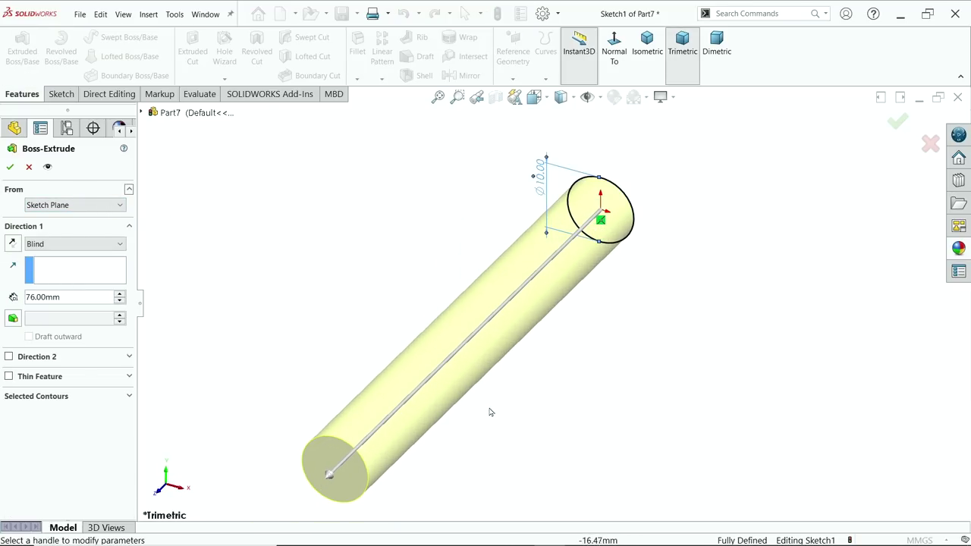
pyautogui.click(10, 168)
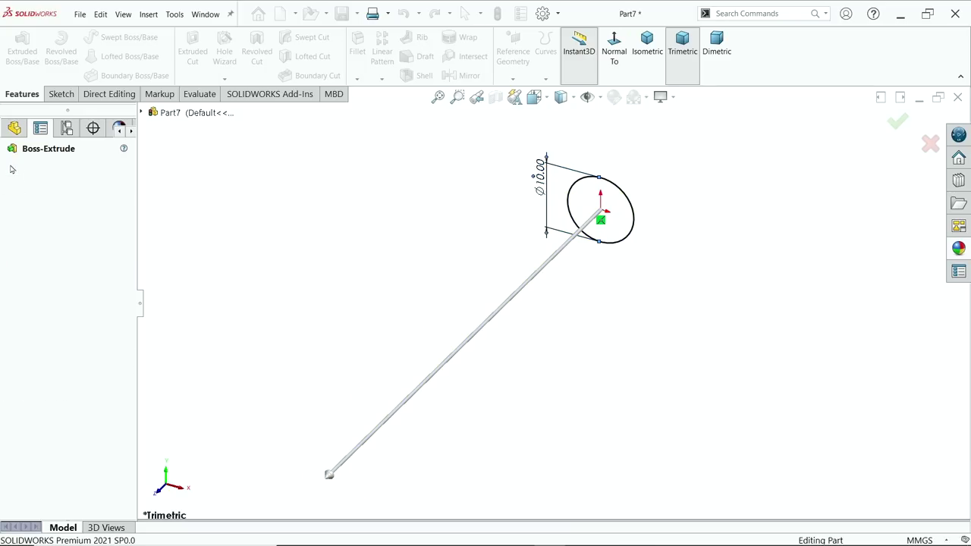
# - Start a chamfer with a 0.5 mm distance and a 59° angle
pyautogui.click(356, 79)
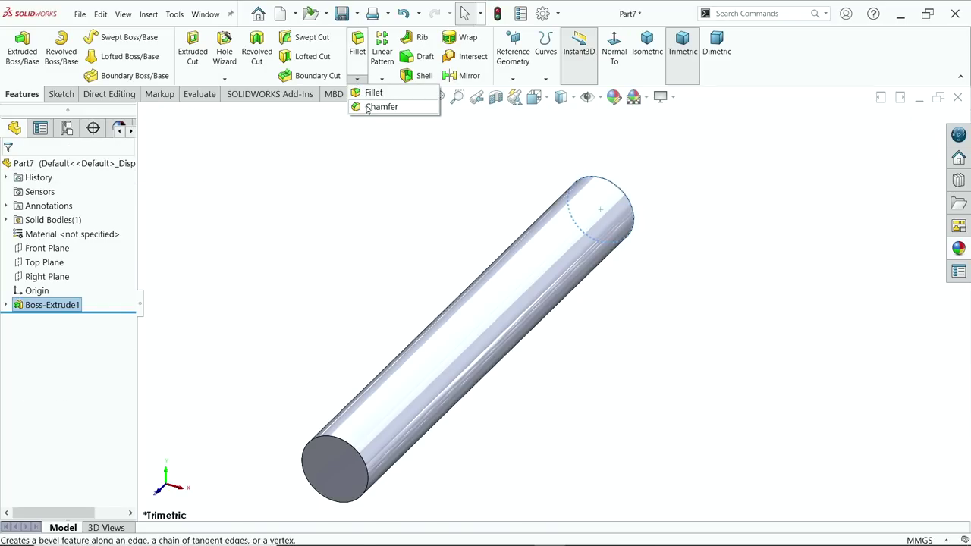
pyautogui.click(372, 109)
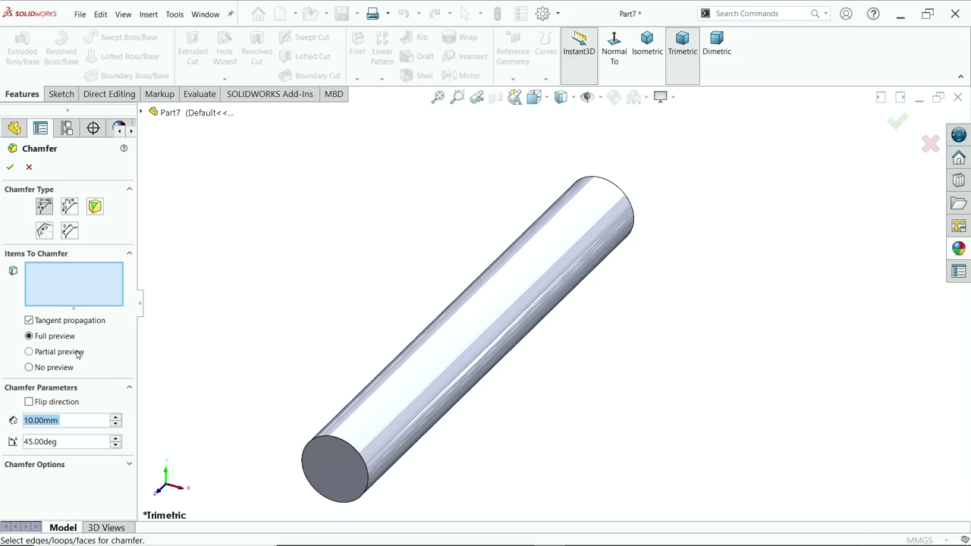
pyautogui.write('0.5')
pyautogui.press('Return')
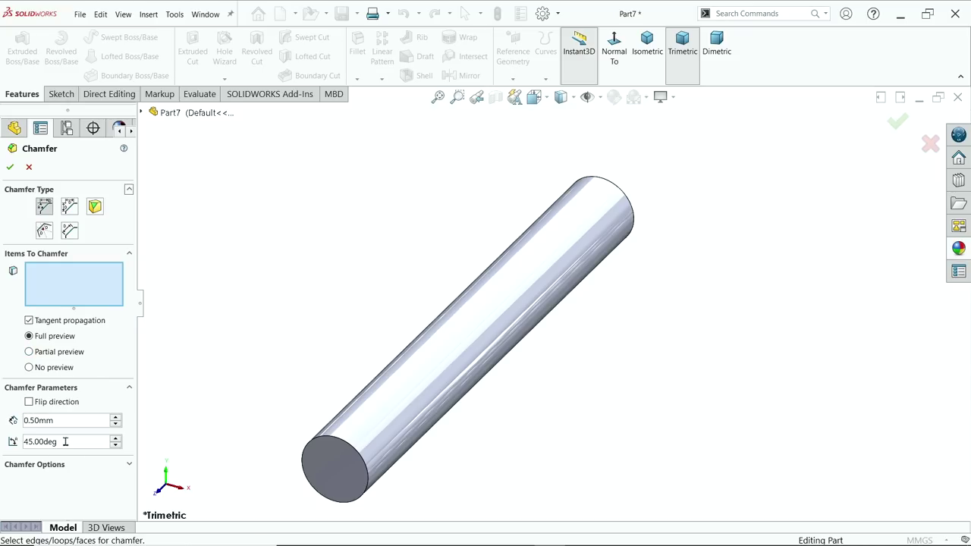
pyautogui.moveTo(65, 441); pyautogui.dragTo(22, 441)
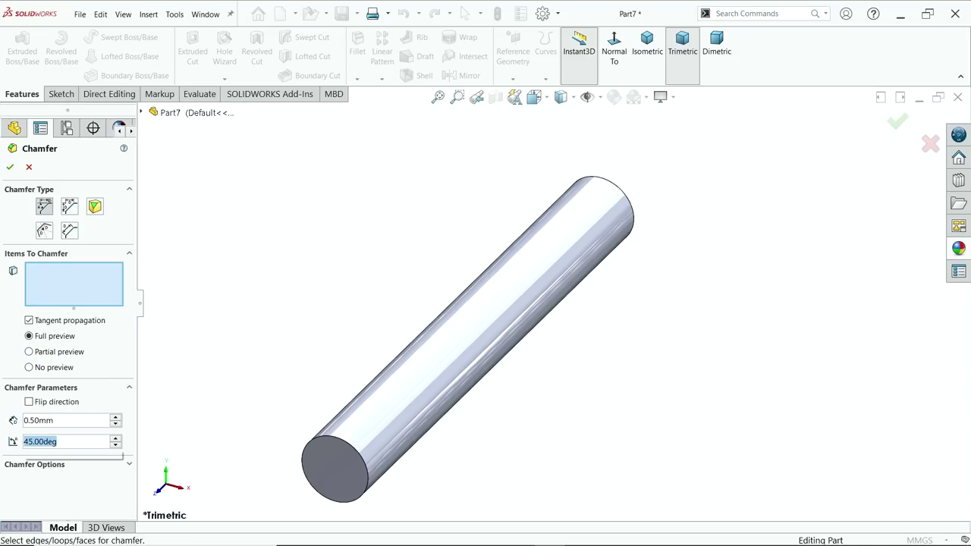
pyautogui.write('59')
pyautogui.press('Return')
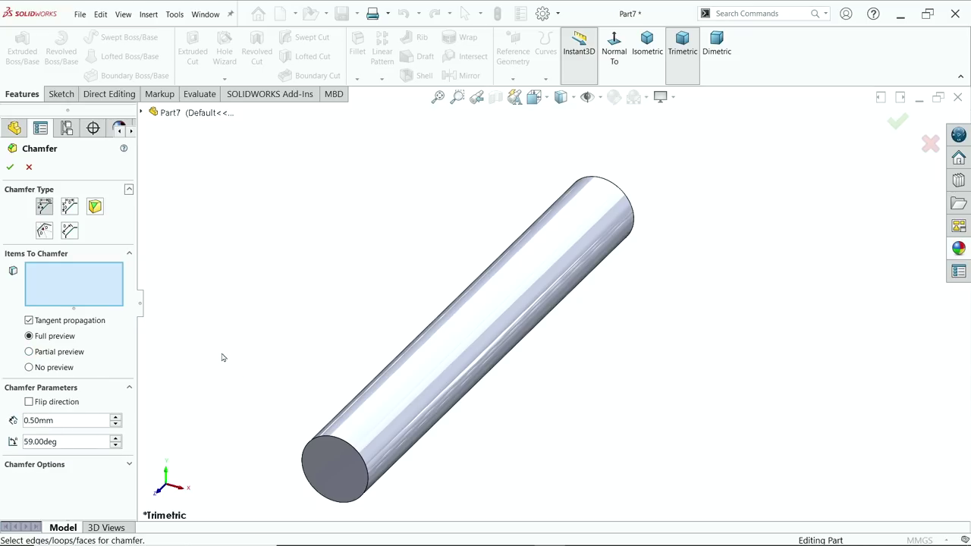
# - Reselect the rod's end faces for the chamfer and apply it
pyautogui.click(350, 476)
pyautogui.click(611, 220)
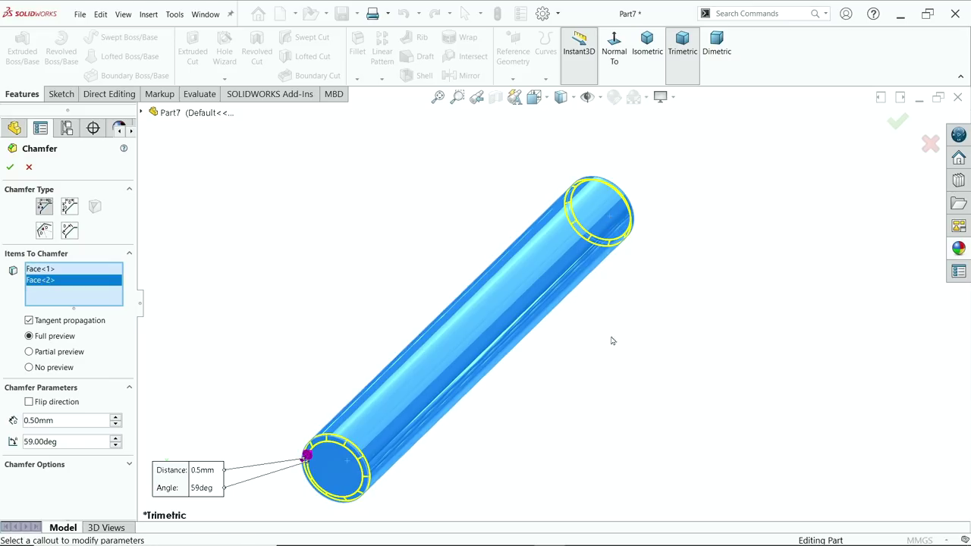
pyautogui.moveTo(595, 355); pyautogui.dragTo(572, 351, button='middle')
pyautogui.rightClick(83, 281)
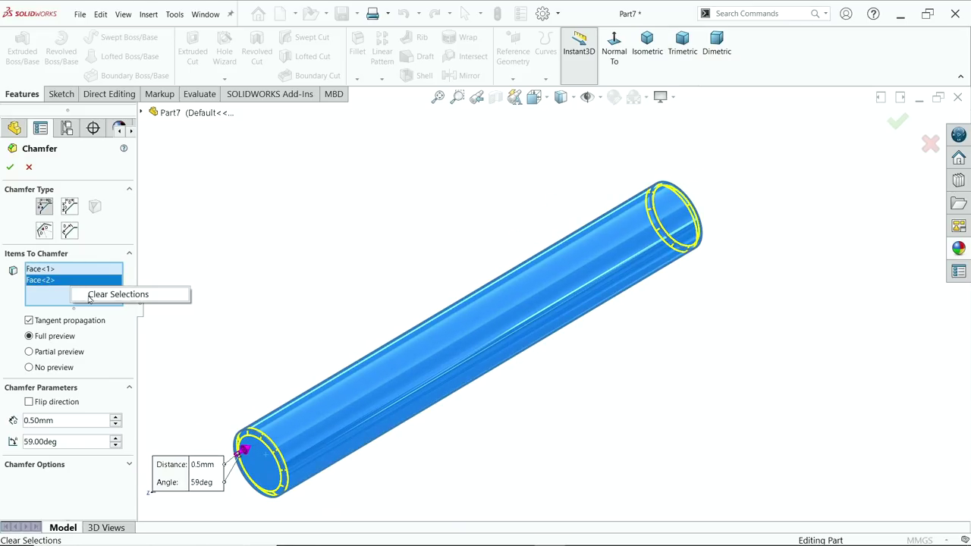
pyautogui.click(107, 294)
pyautogui.click(425, 370)
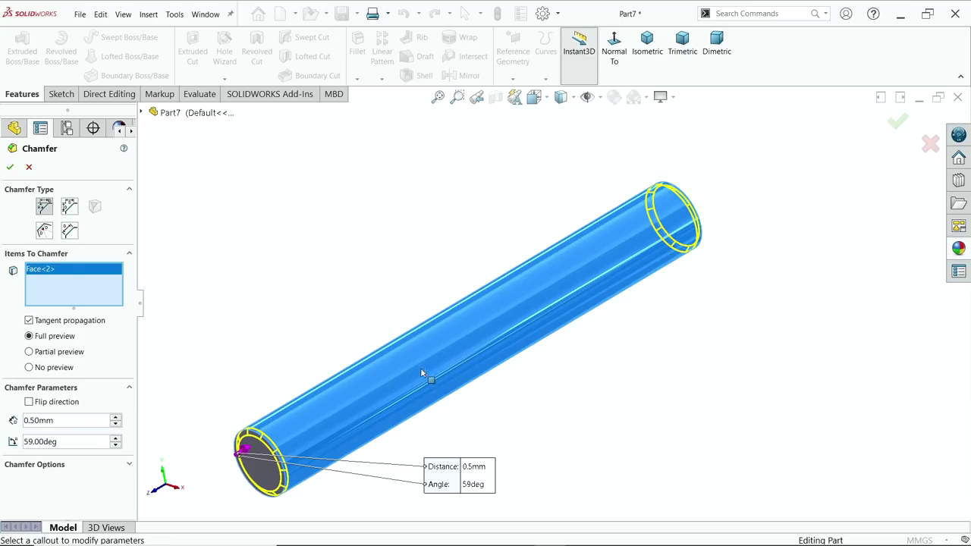
pyautogui.moveTo(568, 395); pyautogui.dragTo(559, 374, button='middle')
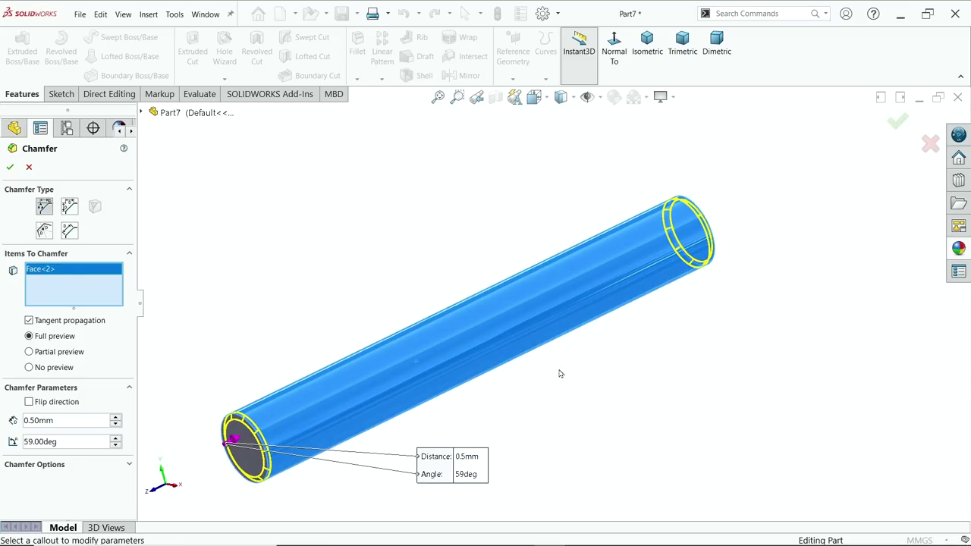
pyautogui.click(10, 166)
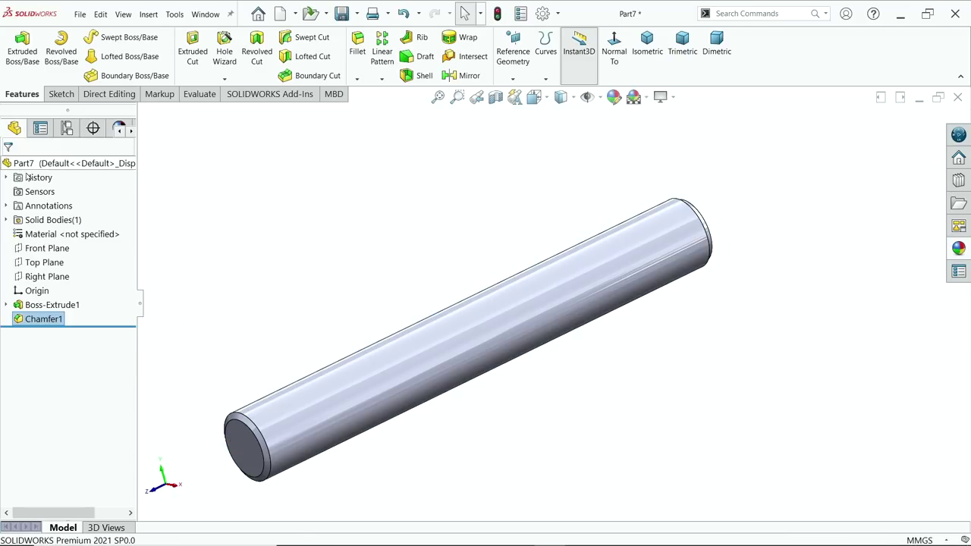
# - Cancel the cosmetic thread on the rod's end edge and roll back above Chamfer1
pyautogui.click(149, 14)
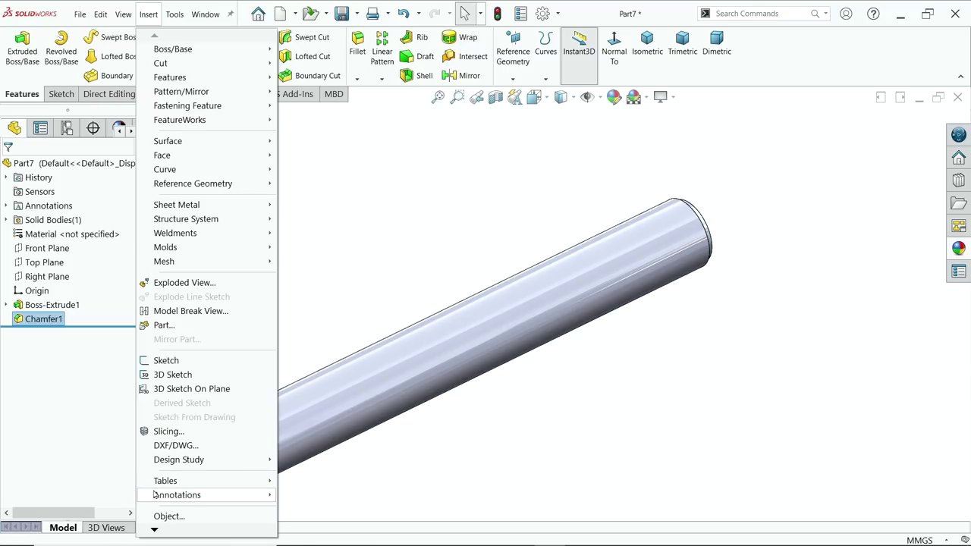
pyautogui.moveTo(237, 491)
pyautogui.click(326, 438)
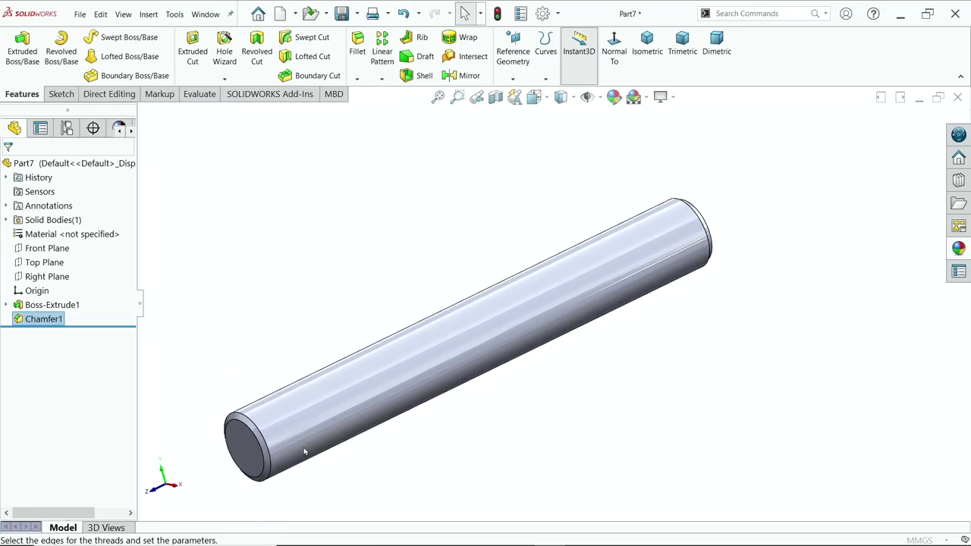
pyautogui.scroll(-5, 283, 395)
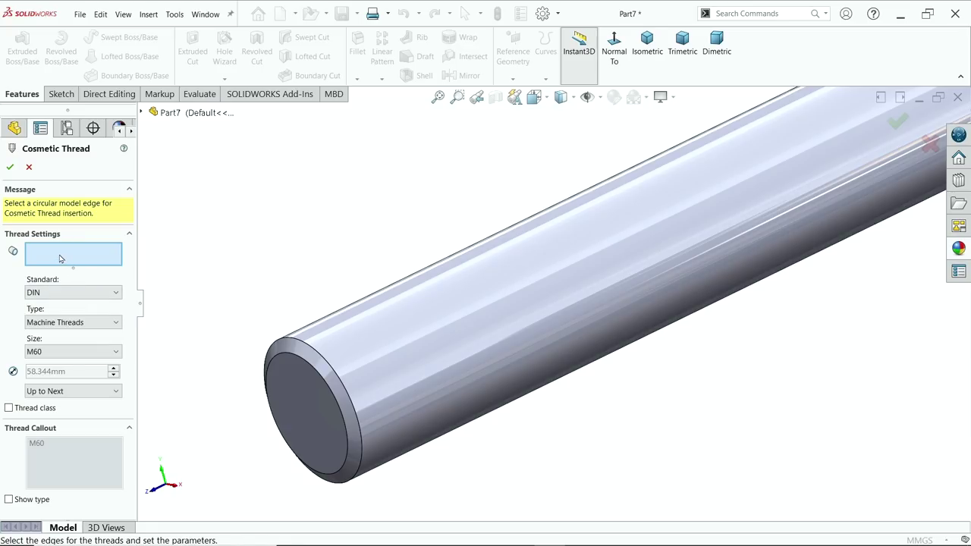
pyautogui.click(332, 373)
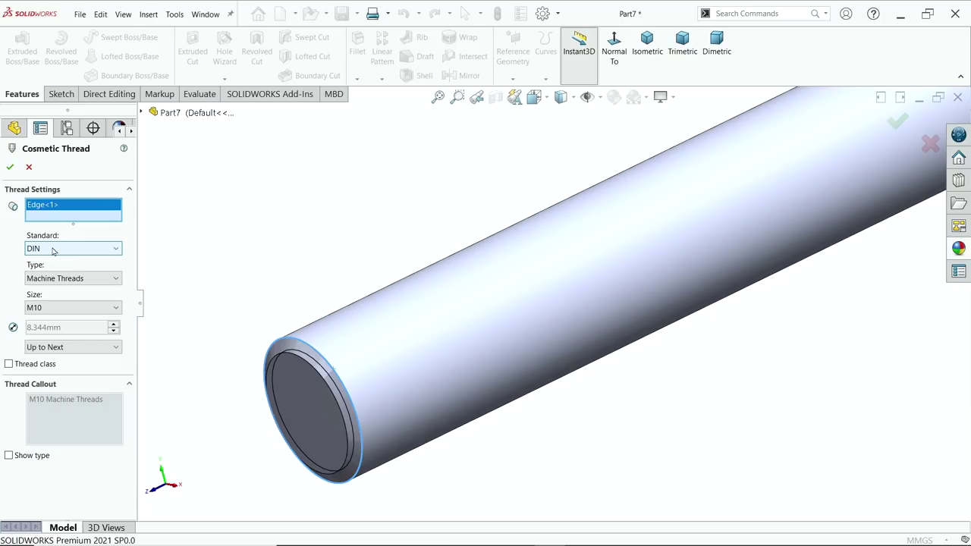
pyautogui.moveTo(177, 291); pyautogui.dragTo(152, 279, button='middle')
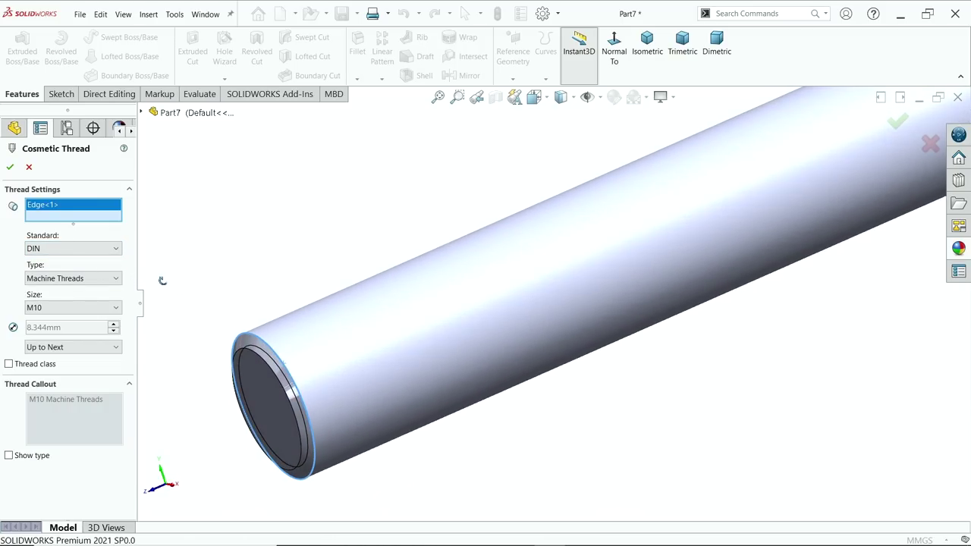
pyautogui.click(30, 168)
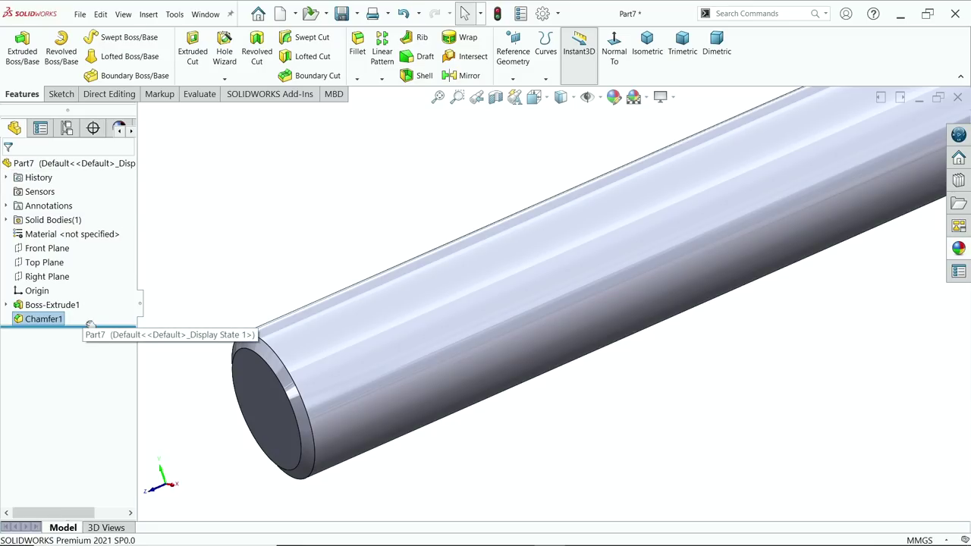
pyautogui.moveTo(96, 326); pyautogui.dragTo(96, 313)
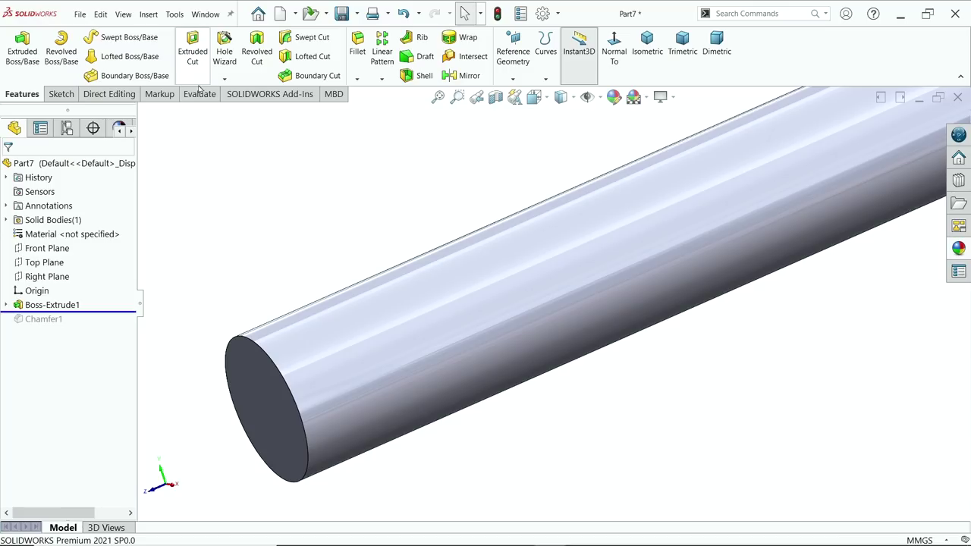
# - Start a cosmetic thread on the cylinder's end edge with size M10x0.5
pyautogui.click(175, 13)
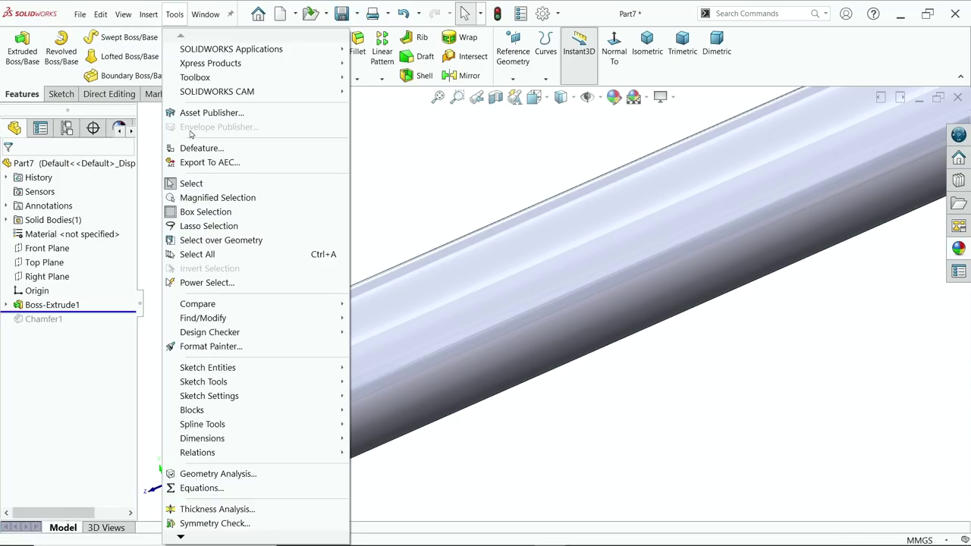
pyautogui.click(148, 14)
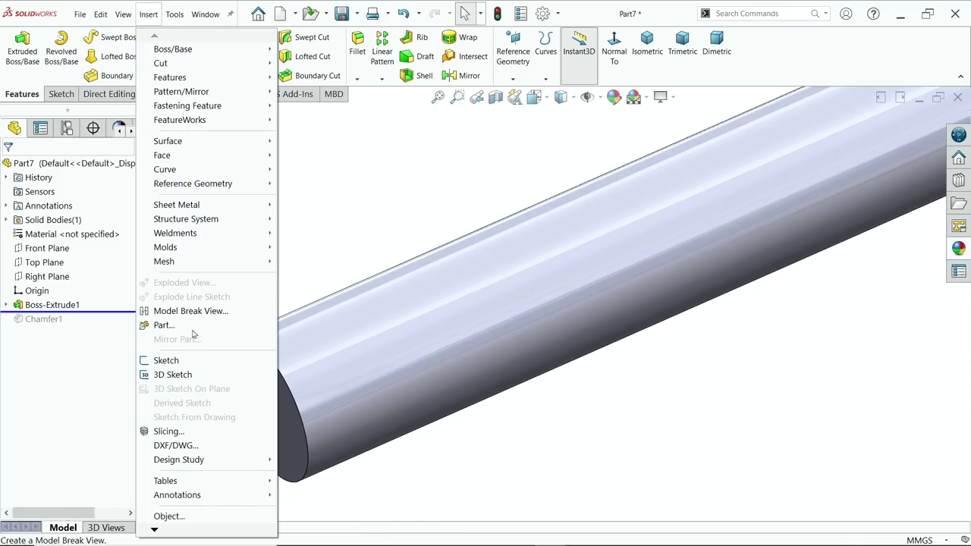
pyautogui.moveTo(197, 494)
pyautogui.click(310, 441)
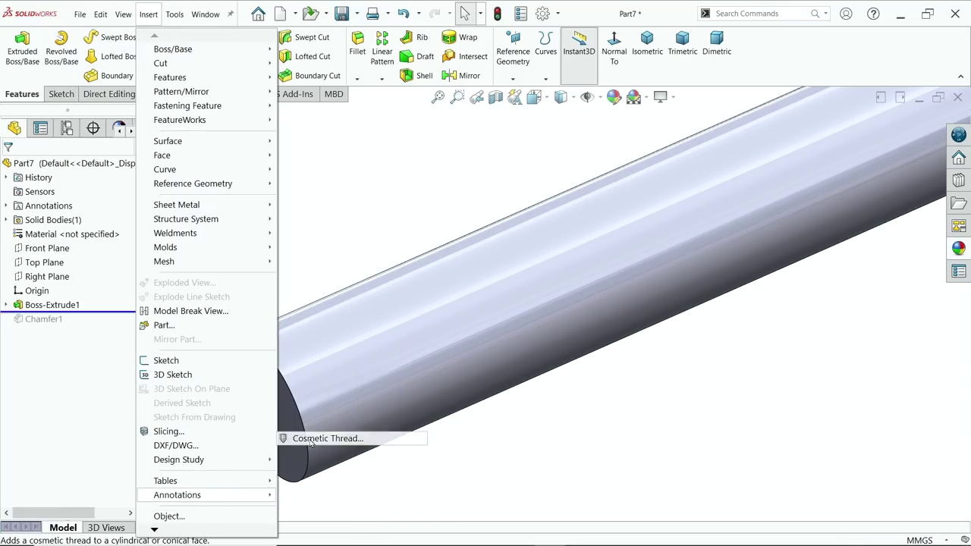
pyautogui.click(291, 386)
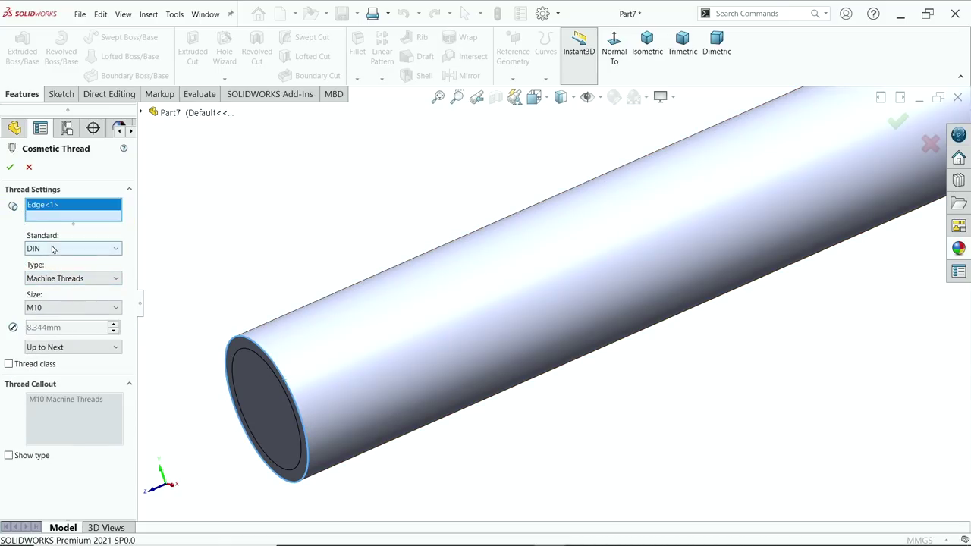
pyautogui.click(53, 308)
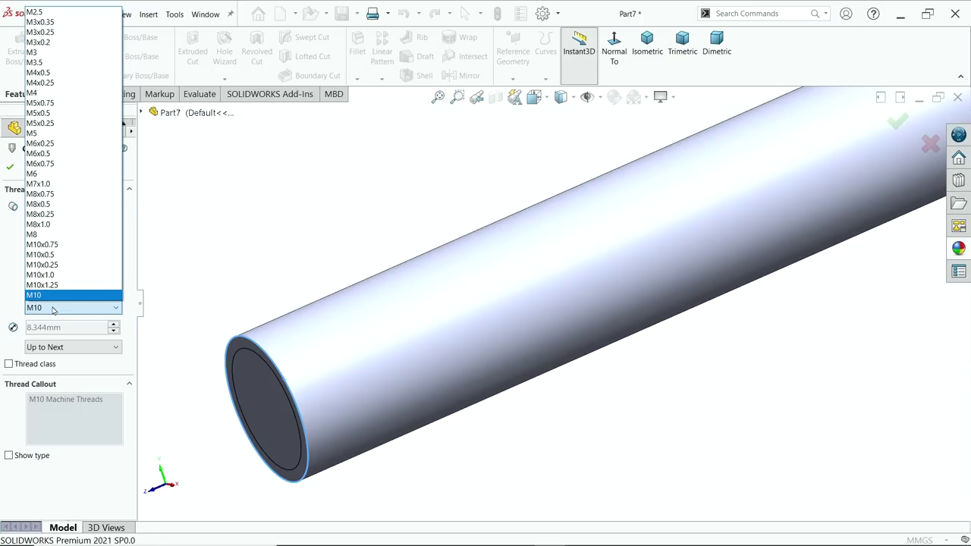
pyautogui.click(54, 255)
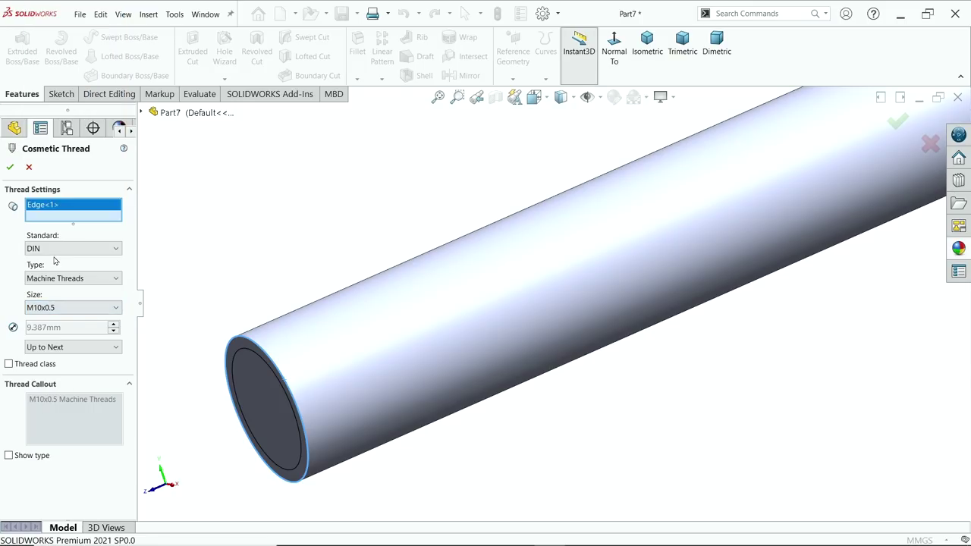
# - Make the thread Blind 32 mm deep, show the thread type, and accept it
pyautogui.click(40, 348)
pyautogui.click(35, 360)
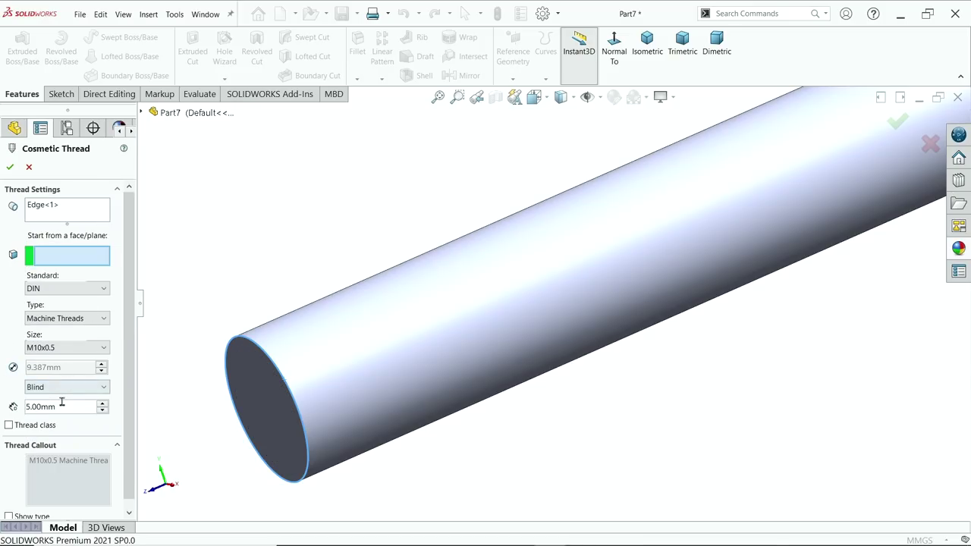
pyautogui.moveTo(60, 407); pyautogui.dragTo(19, 406)
pyautogui.write('32')
pyautogui.press('Return')
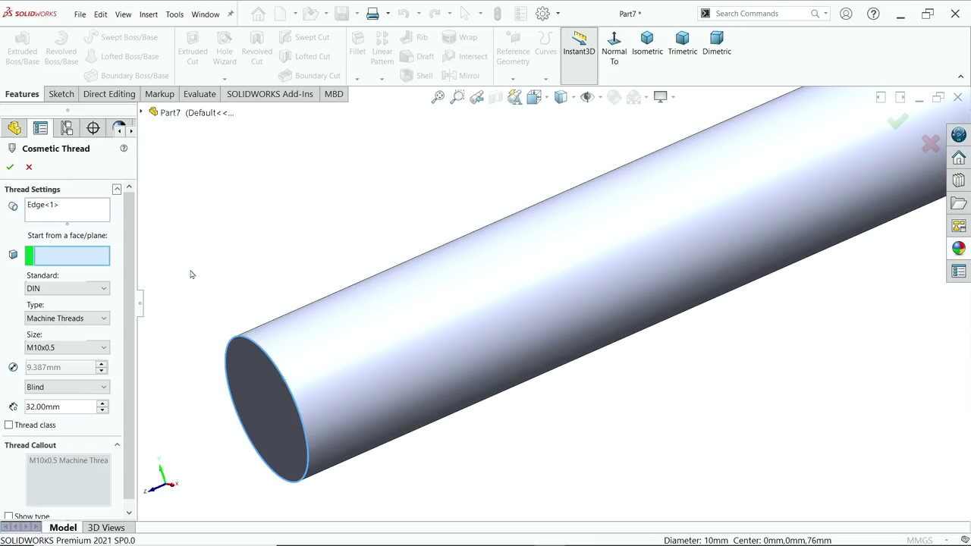
pyautogui.scroll(-1, 118, 376)
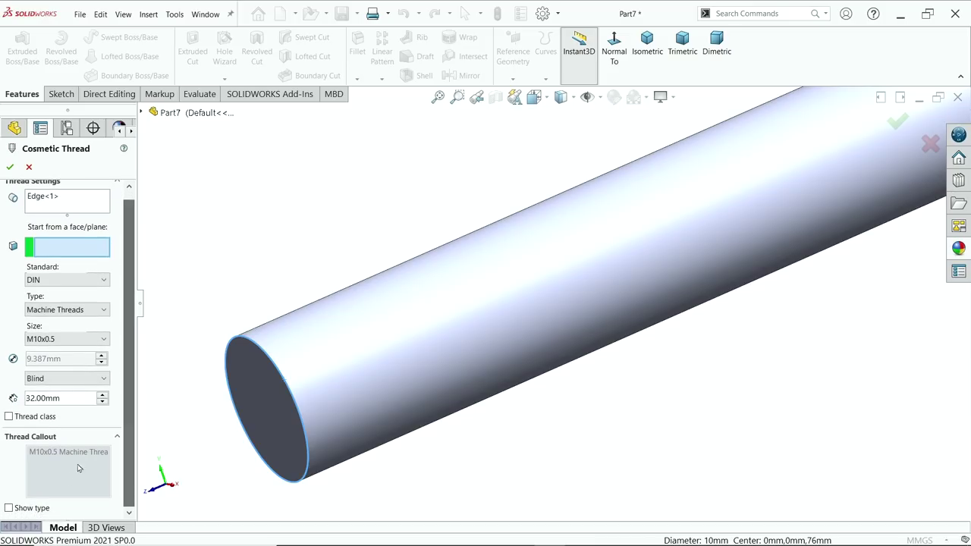
pyautogui.click(10, 508)
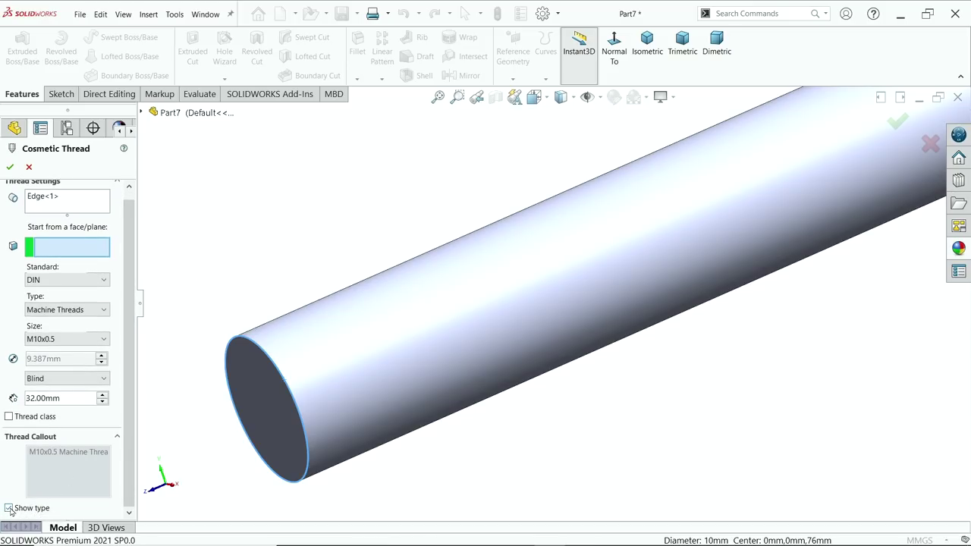
pyautogui.click(11, 167)
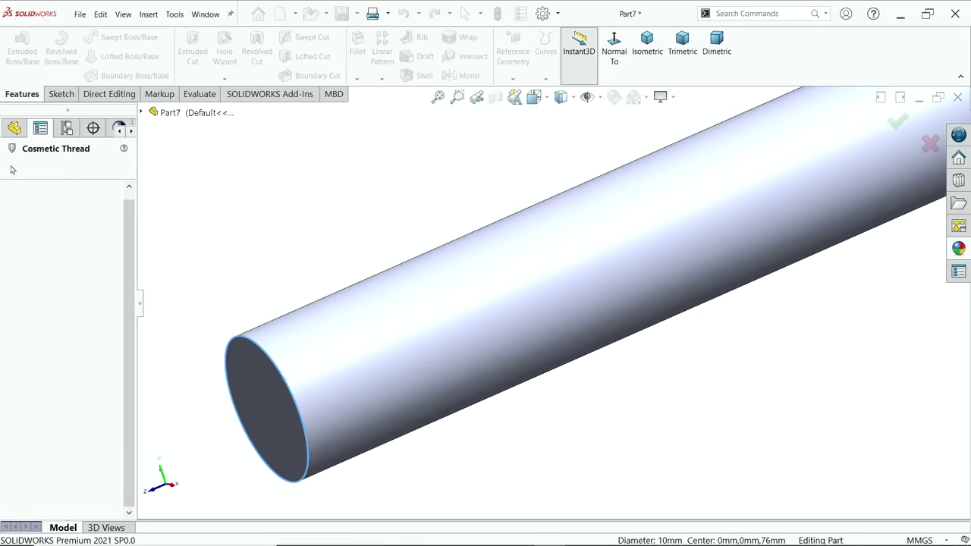
# - Turn on shaded cosmetic threads in Document Properties > Detailing
pyautogui.click(543, 13)
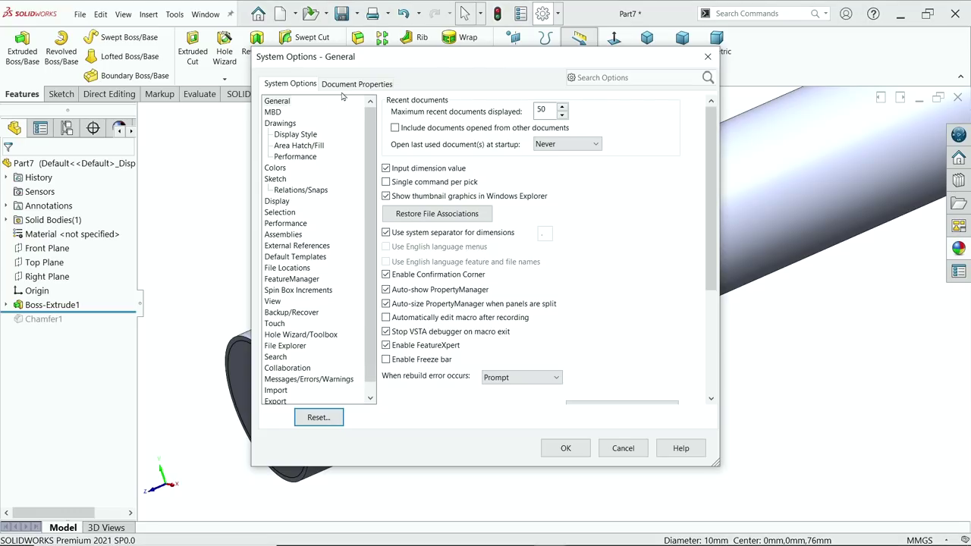
pyautogui.click(341, 85)
pyautogui.click(292, 167)
pyautogui.click(487, 113)
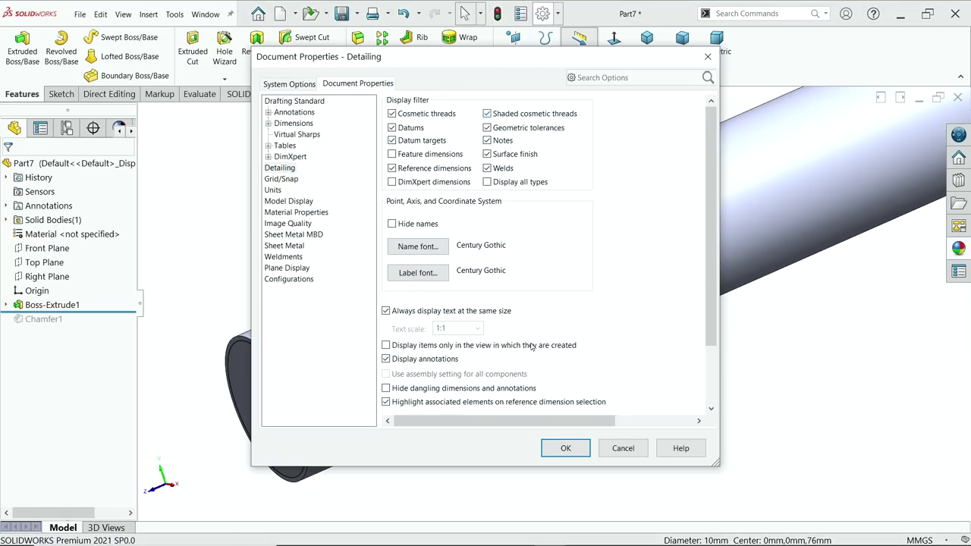
pyautogui.click(565, 448)
# - Start a second cosmetic thread on the rod's other end edge, size M10x0.5
pyautogui.scroll(3, 652, 326)
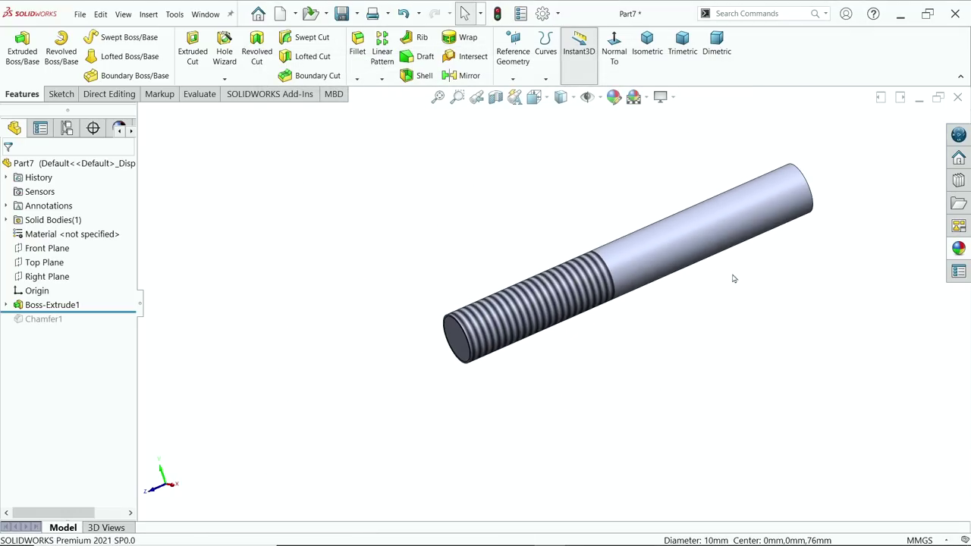
pyautogui.press('f')
pyautogui.click(149, 15)
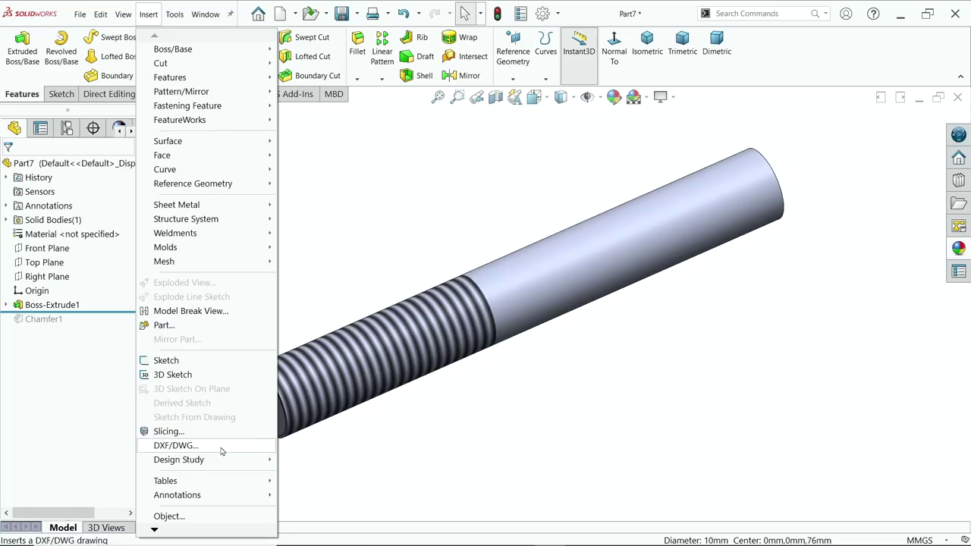
pyautogui.moveTo(212, 493)
pyautogui.click(326, 438)
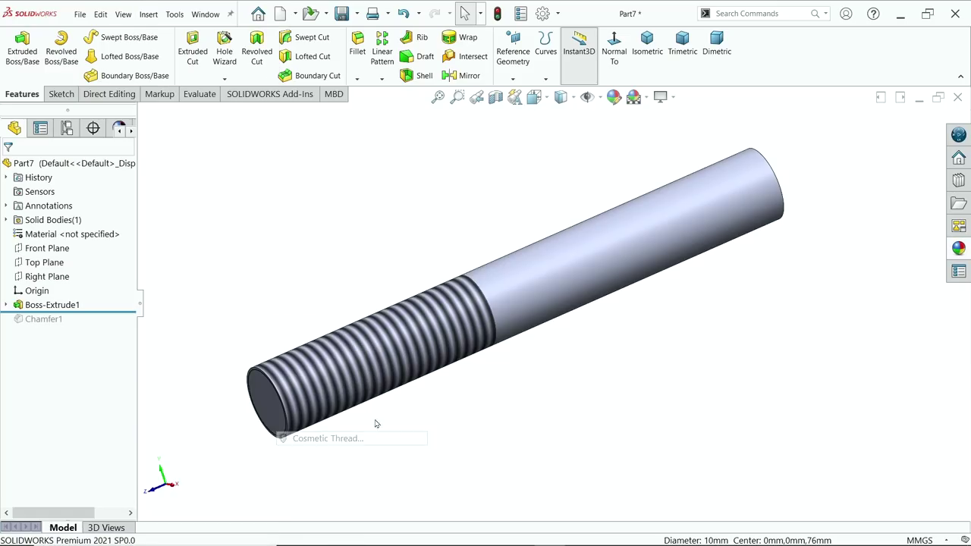
pyautogui.click(782, 212)
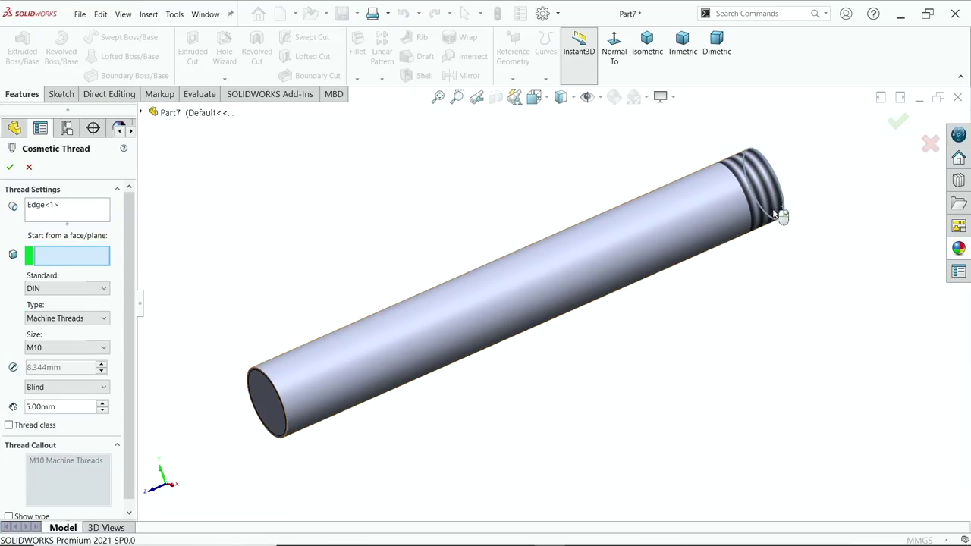
pyautogui.click(45, 349)
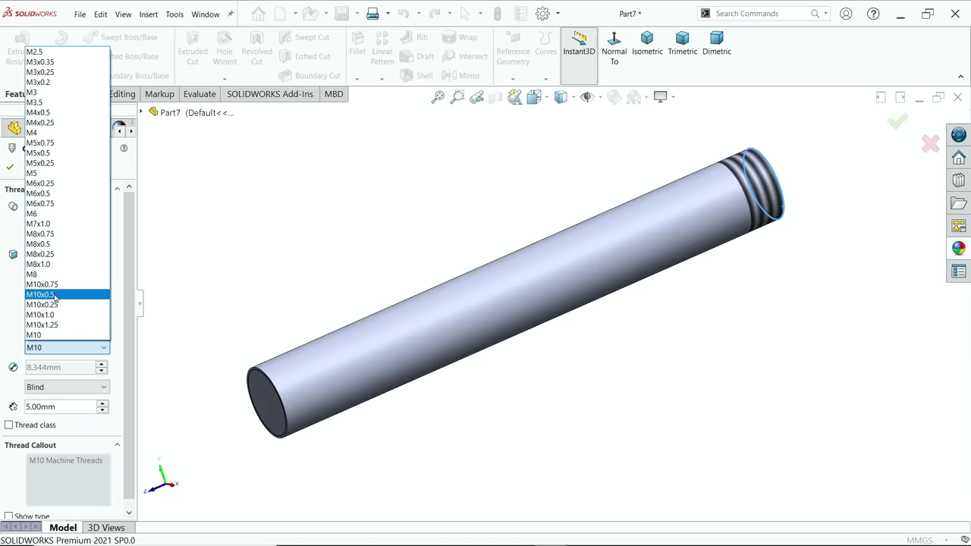
pyautogui.click(44, 294)
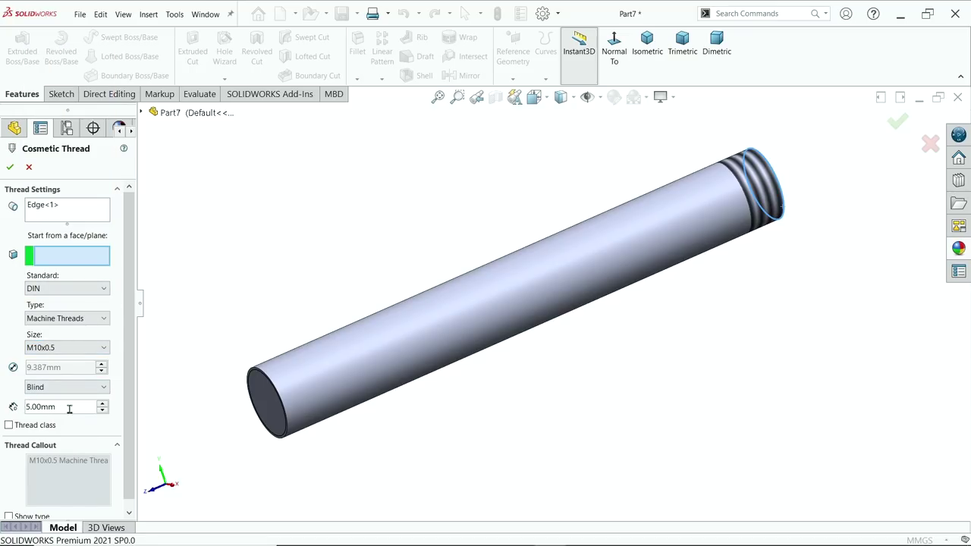
# - Give it an 18 mm depth starting from the end face, and accept
pyautogui.moveTo(69, 409); pyautogui.dragTo(4, 402)
pyautogui.write('18')
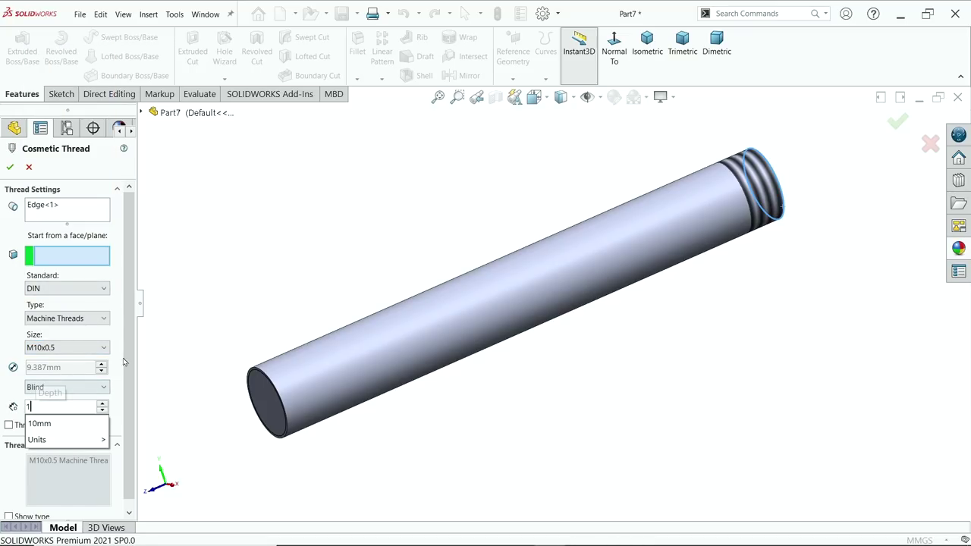
pyautogui.press('Return')
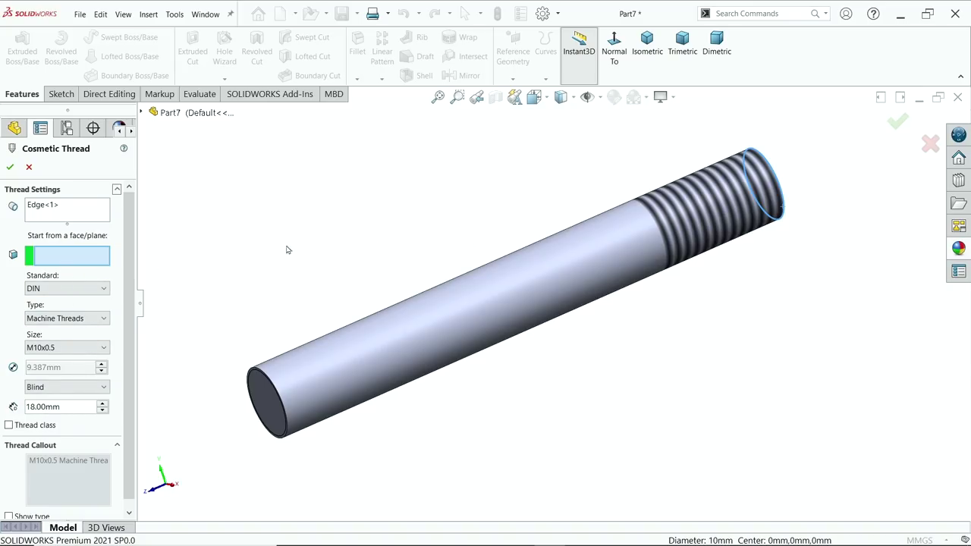
pyautogui.moveTo(348, 242); pyautogui.dragTo(288, 240, button='middle')
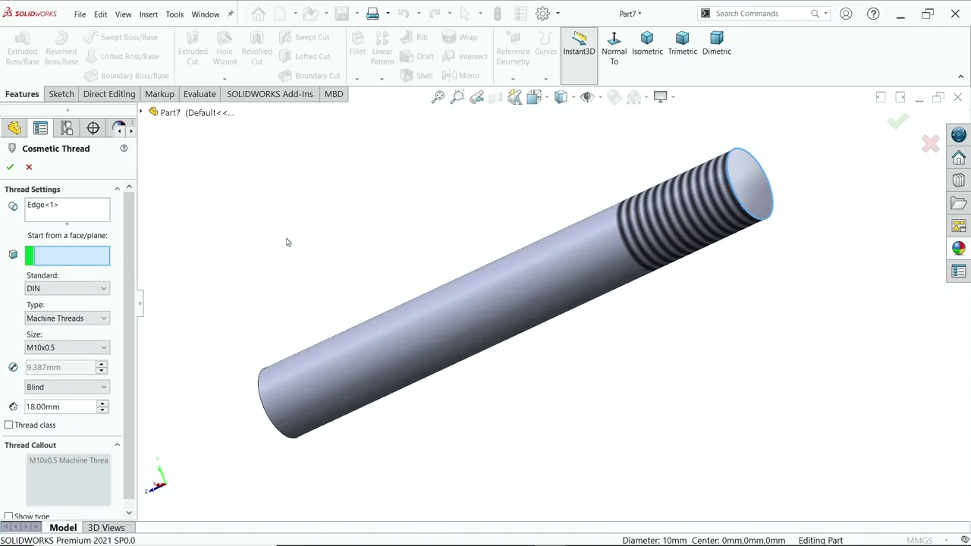
pyautogui.click(754, 188)
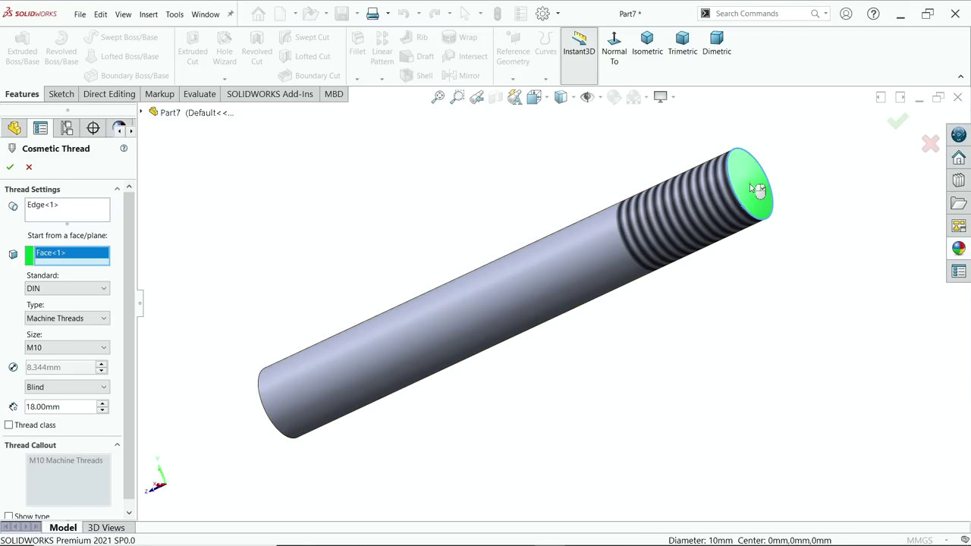
pyautogui.click(10, 167)
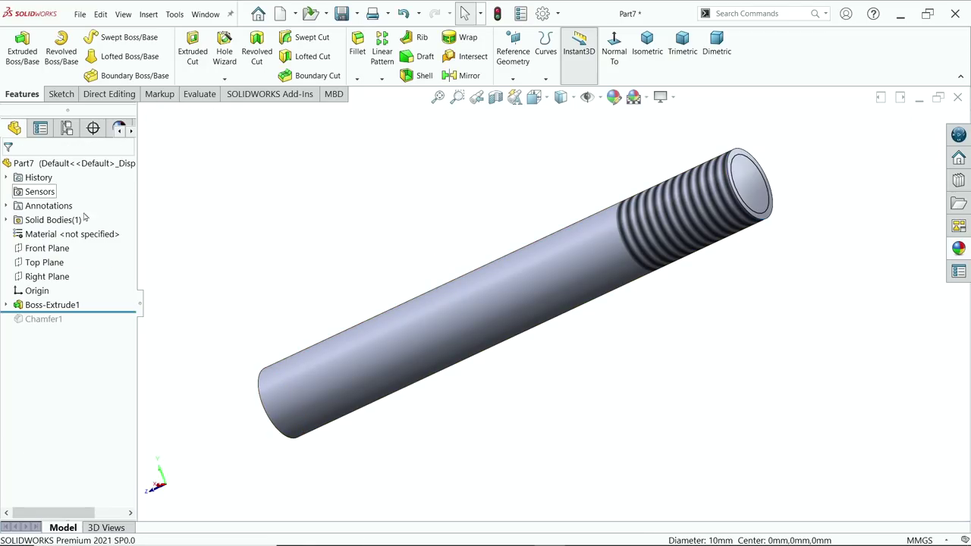
# - Start Cosmetic Thread1 from the left end face, roll forward past Chamfer1, and open Appearances
pyautogui.moveTo(341, 250)
pyautogui.mouseDown(button='middle')
pyautogui.moveTo(367, 235)
pyautogui.moveTo(347, 238)
pyautogui.mouseUp(button='middle')
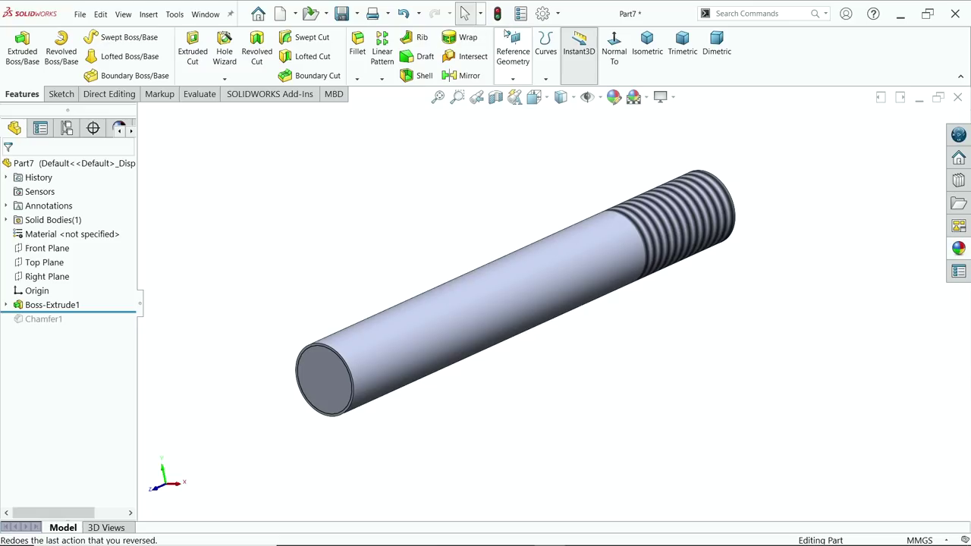
pyautogui.click(497, 13)
pyautogui.press('f')
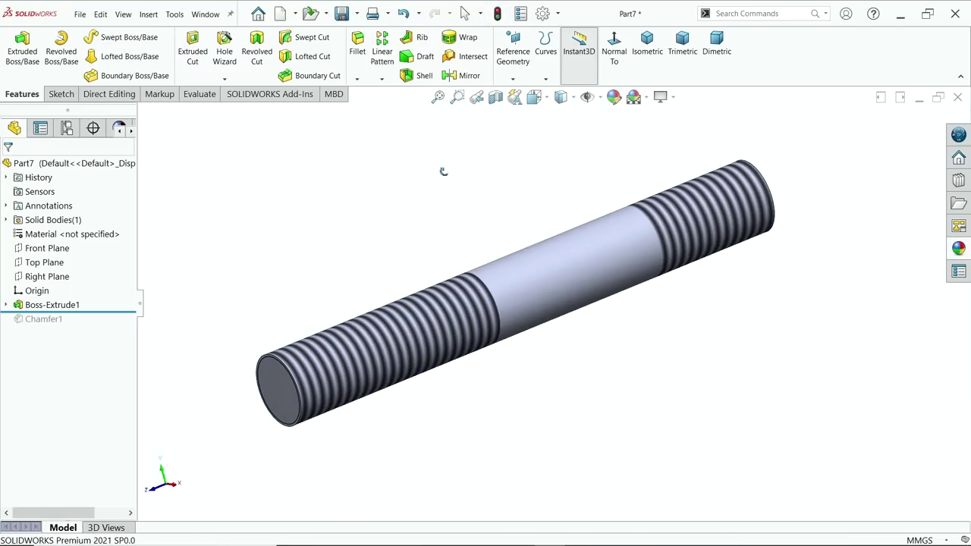
pyautogui.click(6, 305)
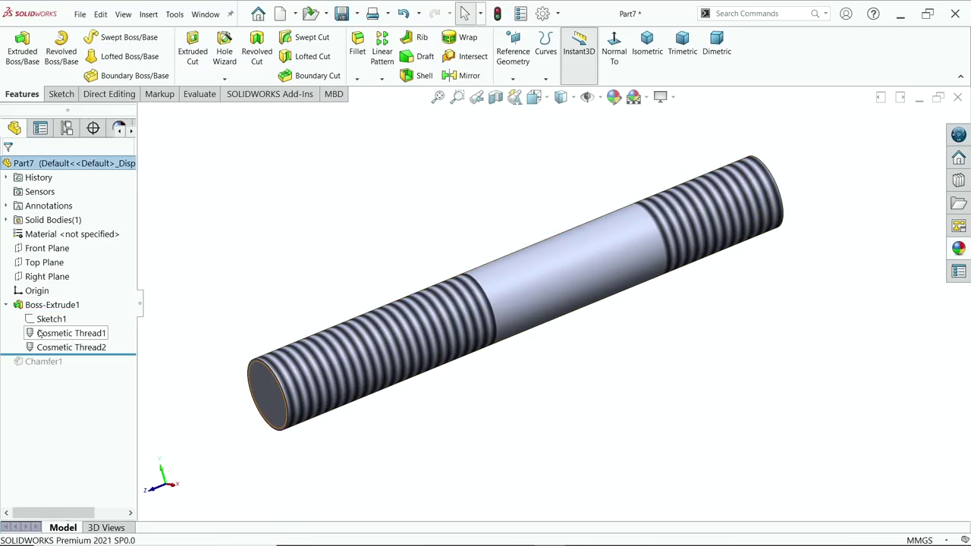
pyautogui.click(53, 333)
pyautogui.click(50, 308)
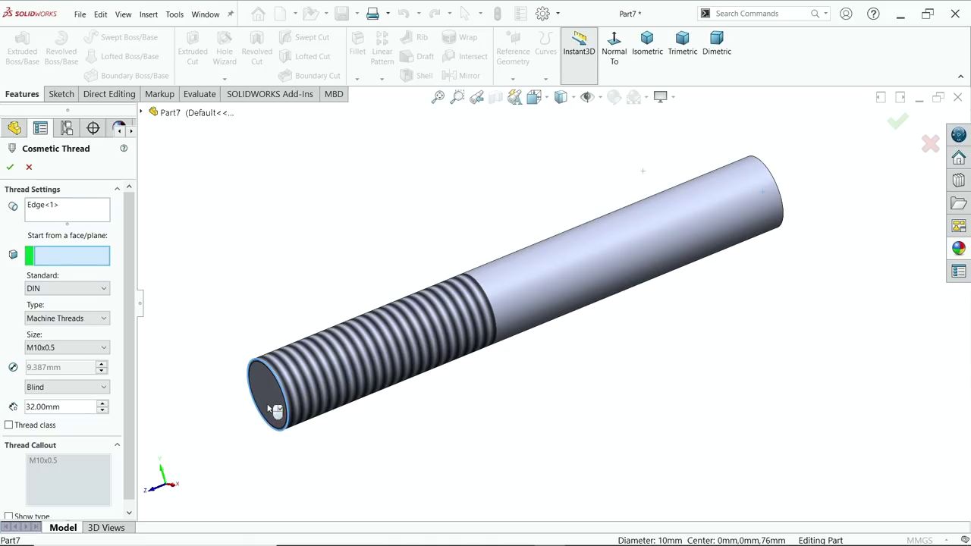
pyautogui.click(269, 410)
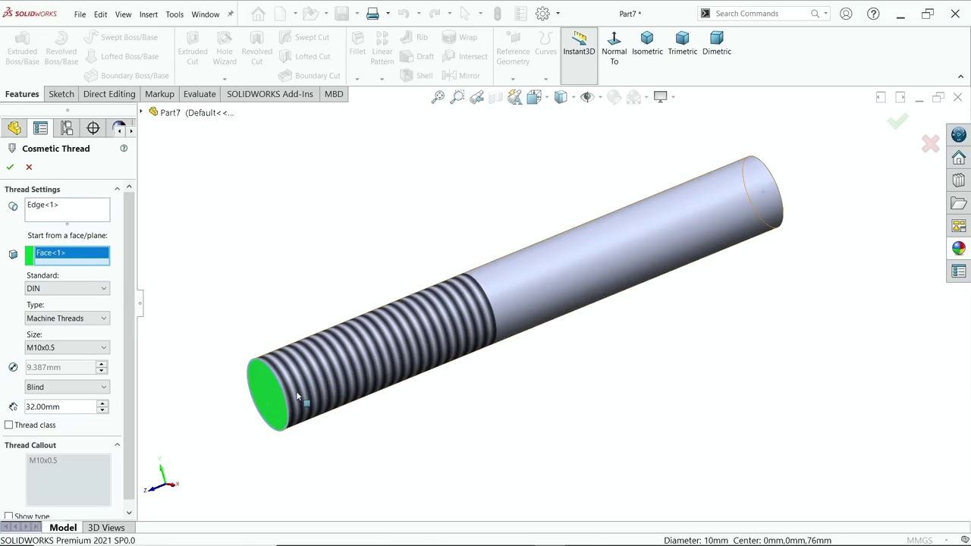
pyautogui.click(10, 168)
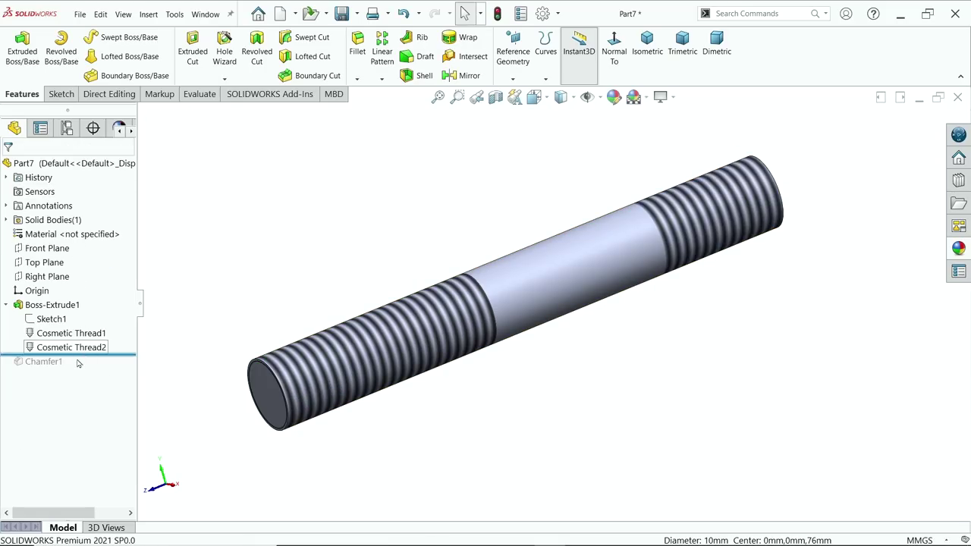
pyautogui.moveTo(110, 358); pyautogui.dragTo(110, 386)
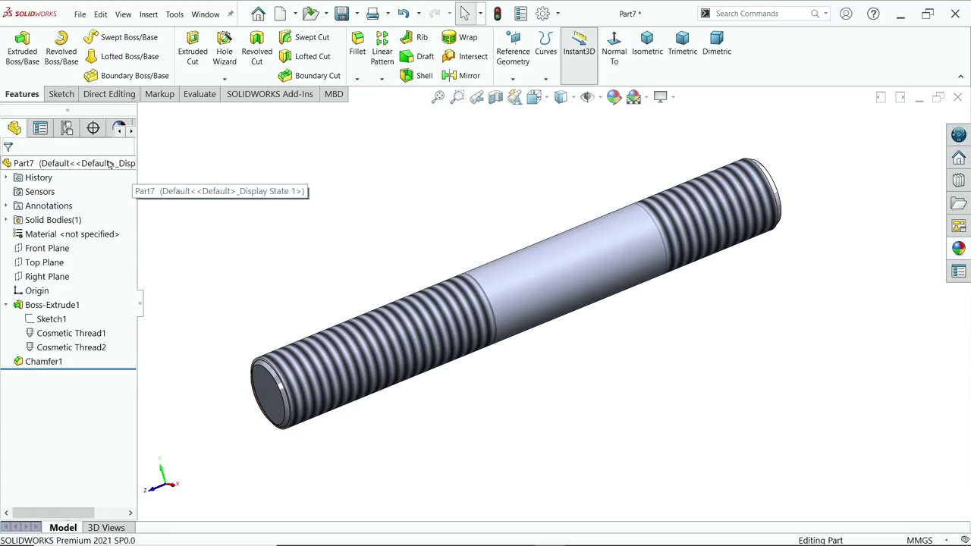
pyautogui.click(959, 248)
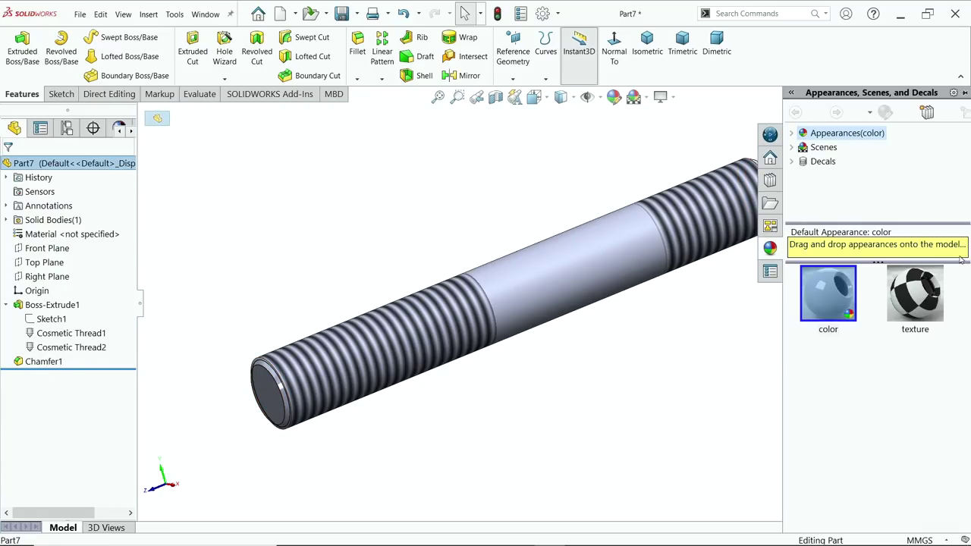
# - Browse the Metal appearances and try polished nickel on the stud
pyautogui.click(792, 135)
pyautogui.click(803, 162)
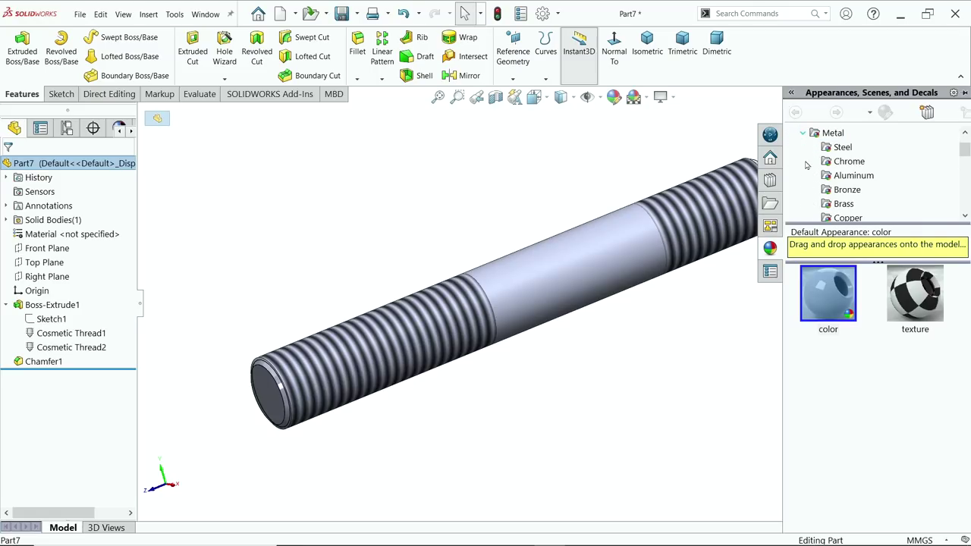
pyautogui.scroll(-1, 853, 196)
pyautogui.click(845, 190)
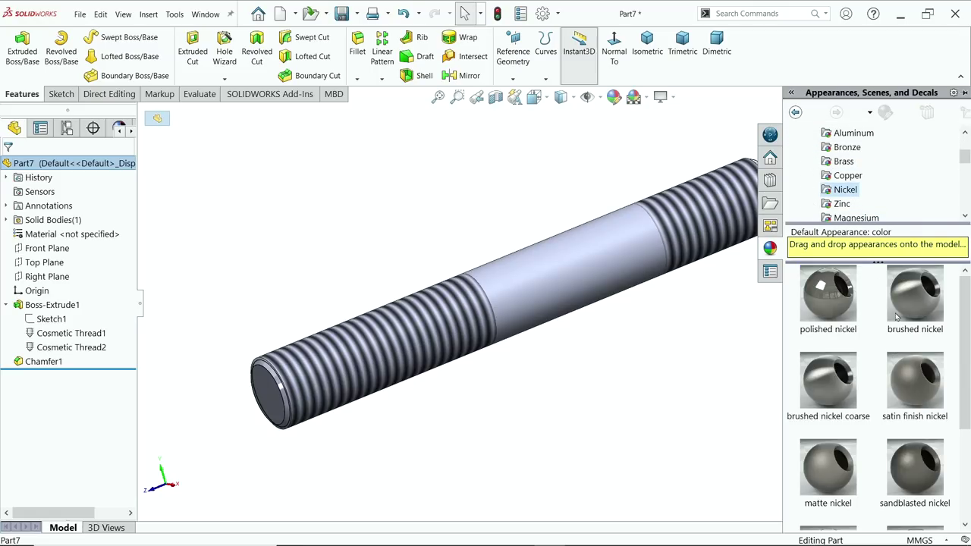
pyautogui.doubleClick(828, 296)
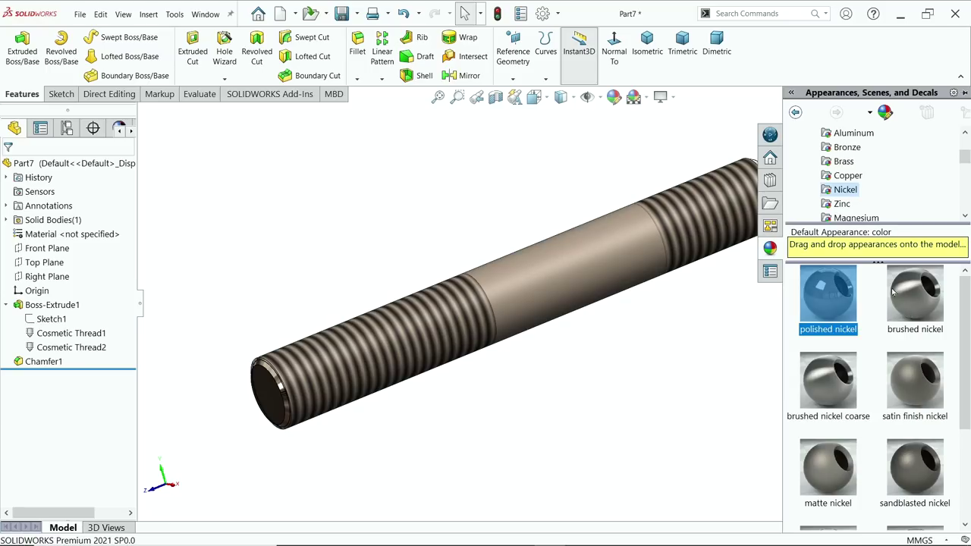
# - Compare polished steel and brushed steel, settling on brushed steel for the stud
pyautogui.scroll(2, 828, 174)
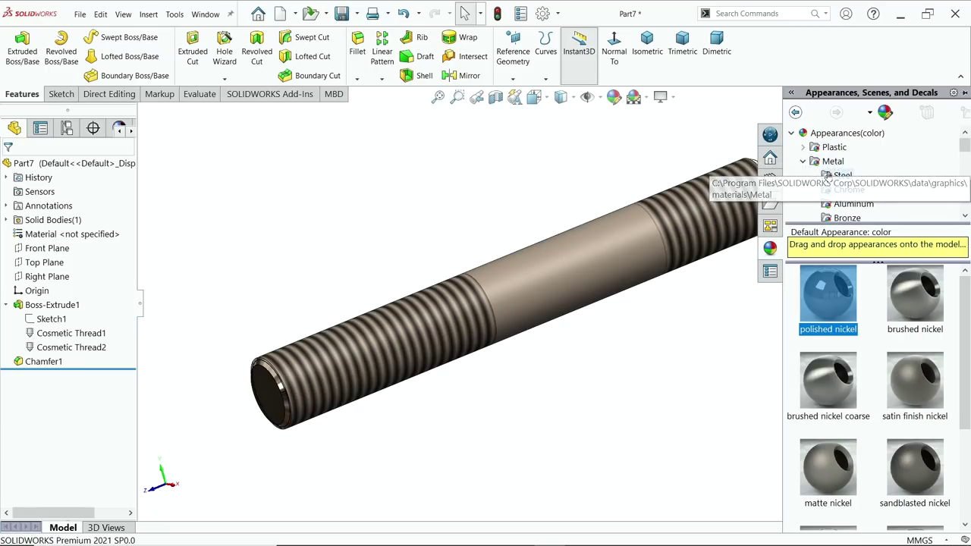
pyautogui.click(828, 176)
pyautogui.doubleClick(827, 303)
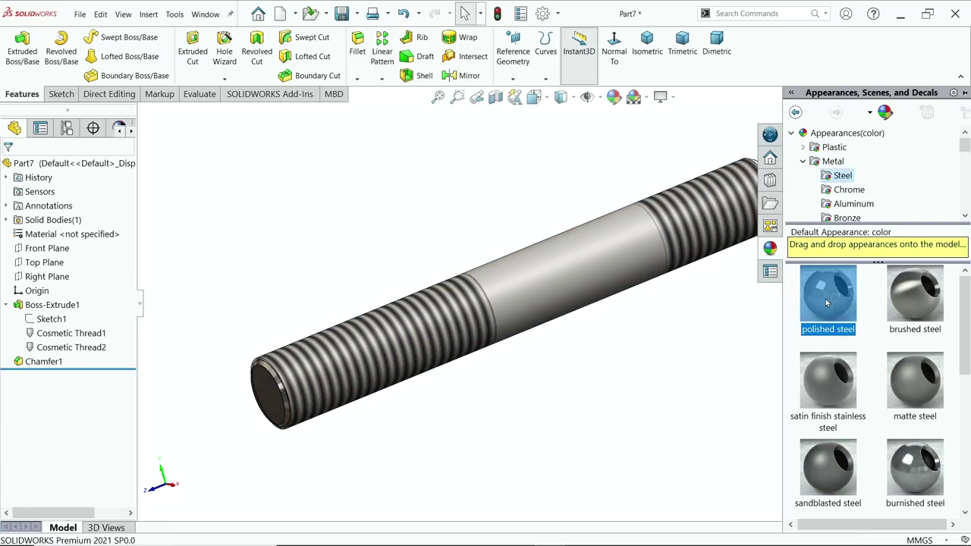
pyautogui.scroll(1, 719, 337)
pyautogui.click(917, 304)
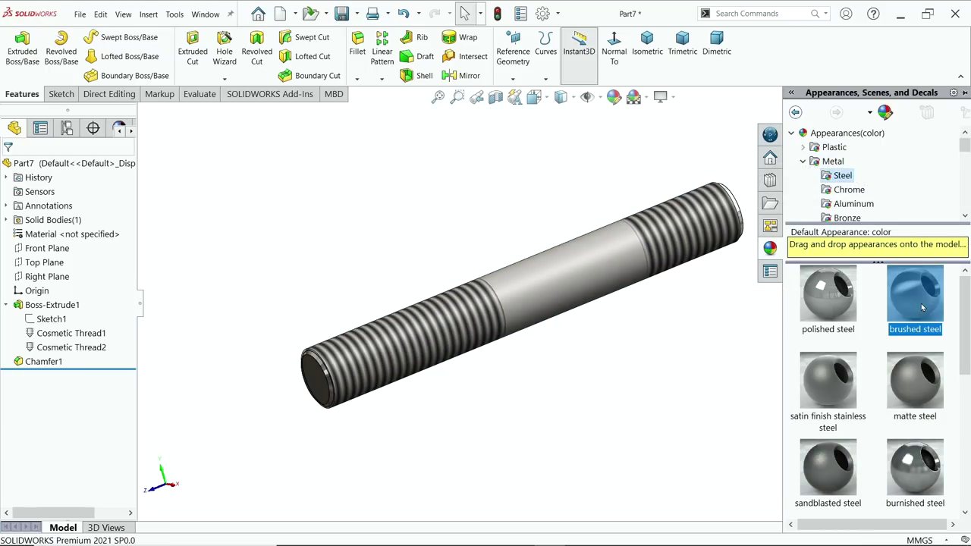
pyautogui.click(818, 302)
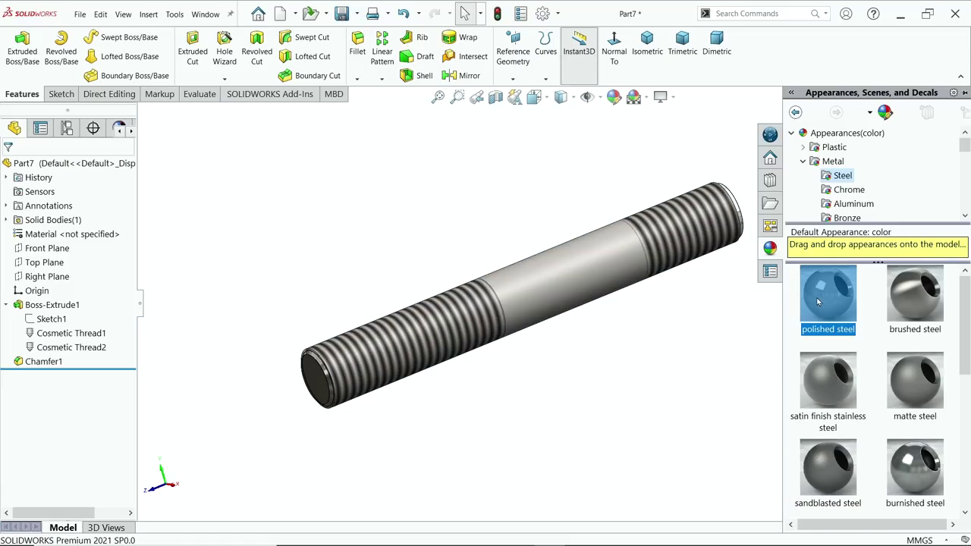
pyautogui.click(913, 322)
pyautogui.moveTo(689, 355)
pyautogui.mouseDown(button='middle')
pyautogui.moveTo(630, 338)
pyautogui.moveTo(585, 379)
pyautogui.moveTo(639, 425)
pyautogui.moveTo(616, 419)
pyautogui.mouseUp(button='middle')
pyautogui.scroll(-1, 603, 302)
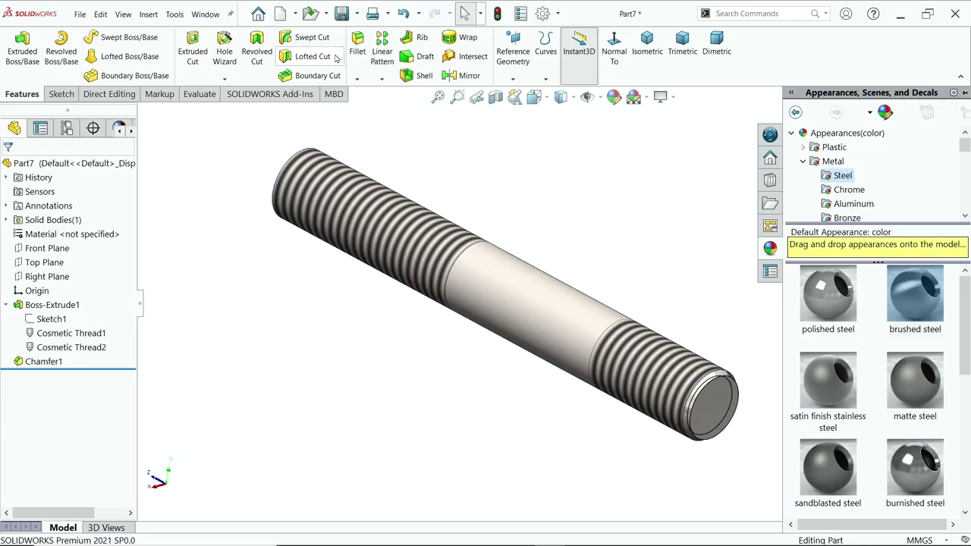
# - Save the part as '8.Stud M10x0.5mm' in Feed Check Valve, then return to the reference drawing
pyautogui.click(343, 15)
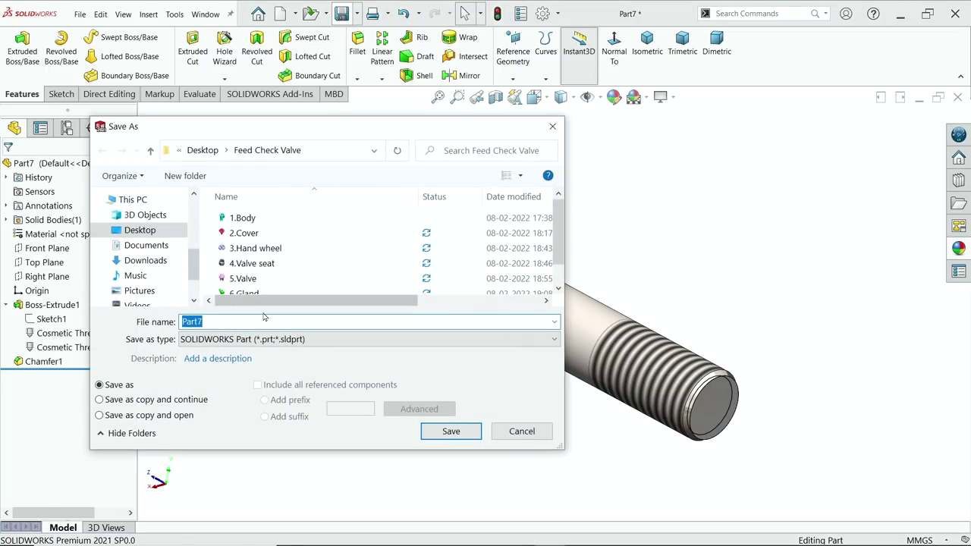
pyautogui.write('8.Stud M10x0.5mm')
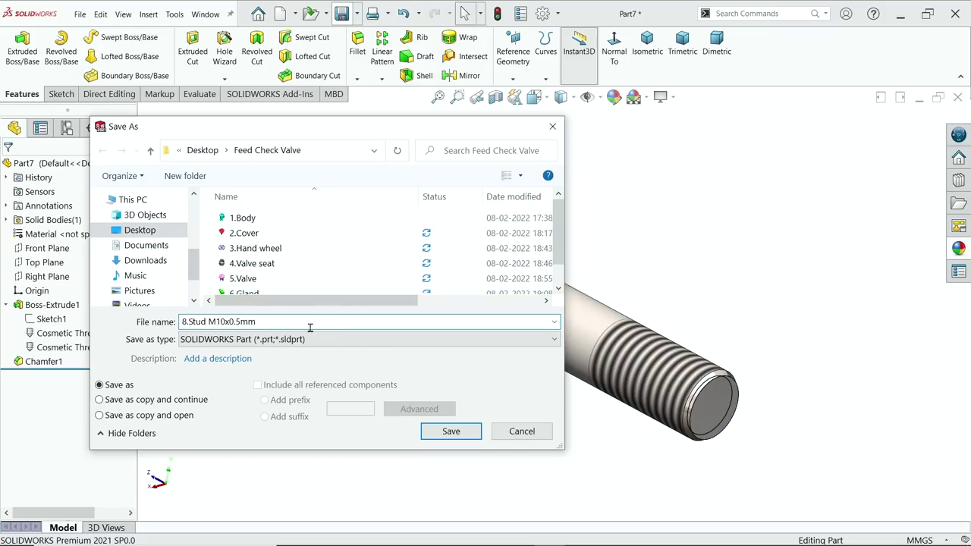
pyautogui.click(450, 432)
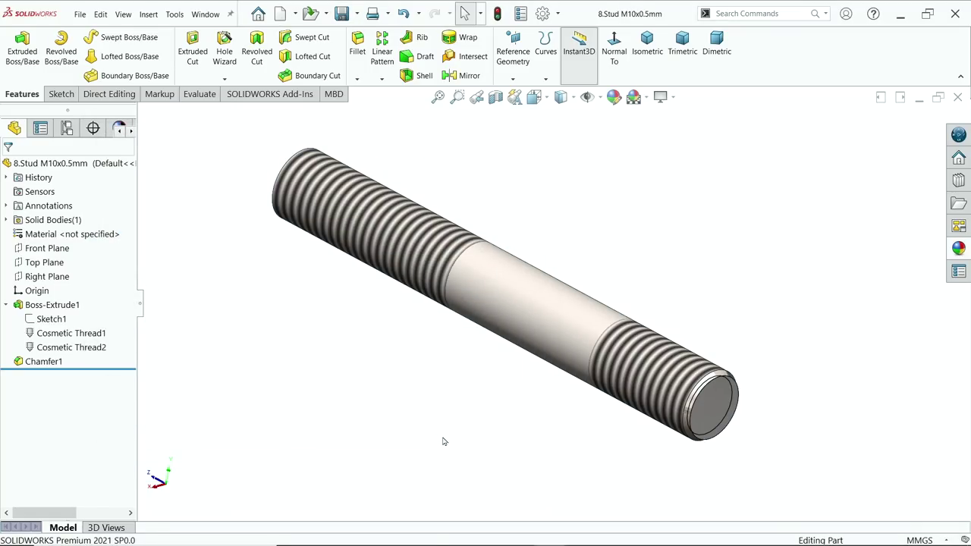
pyautogui.hotkey('alt', 'Tab')
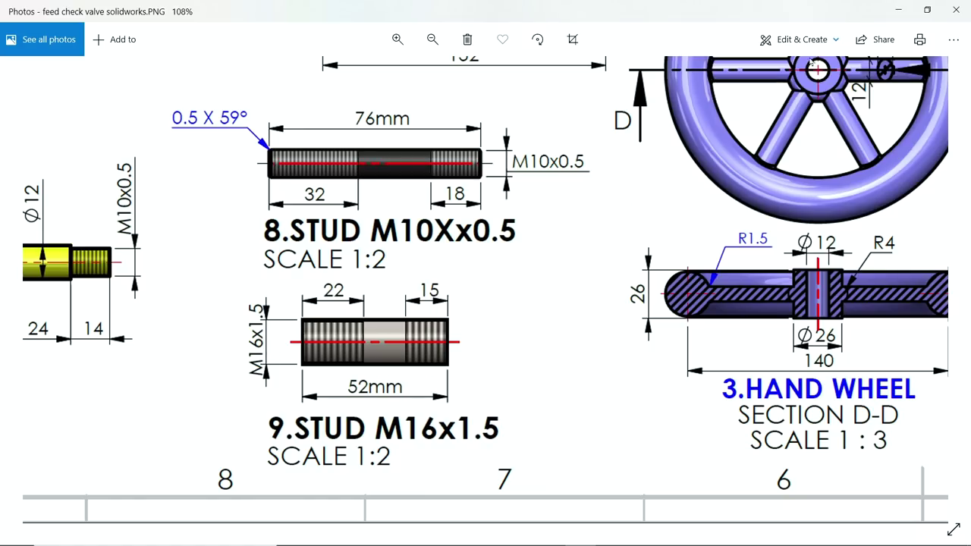
# - Draw a circle at the origin on a Front Plane sketch and dimension it Ø16 mm
pyautogui.click(898, 9)
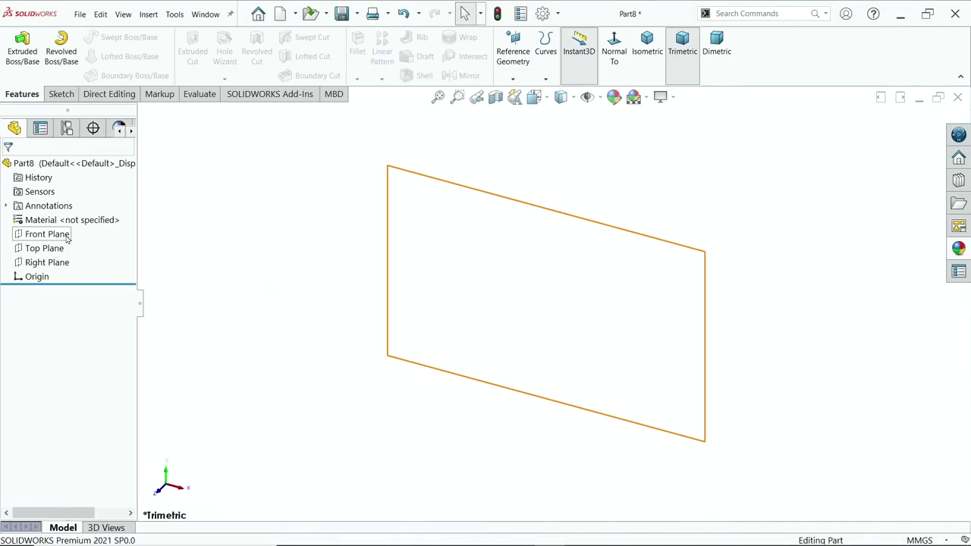
pyautogui.click(67, 236)
pyautogui.click(75, 219)
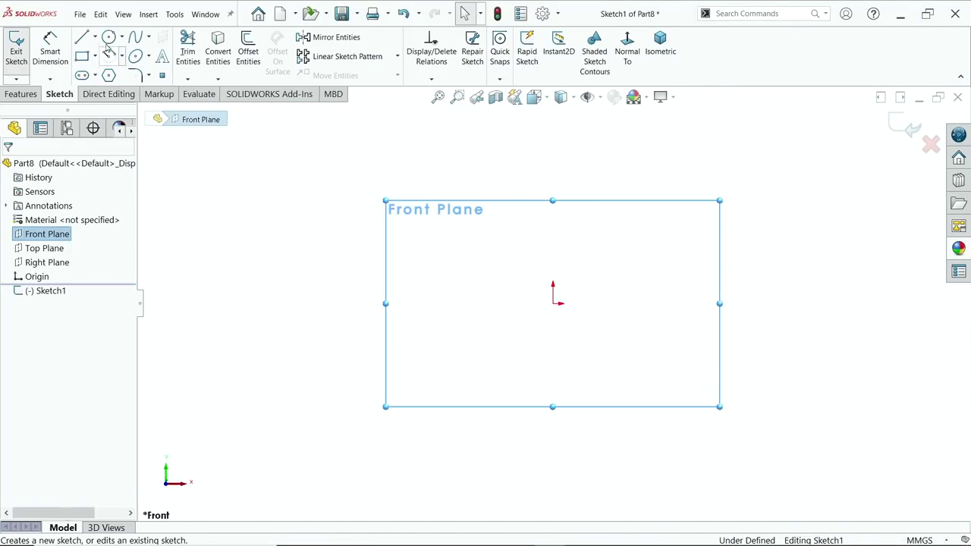
pyautogui.click(109, 40)
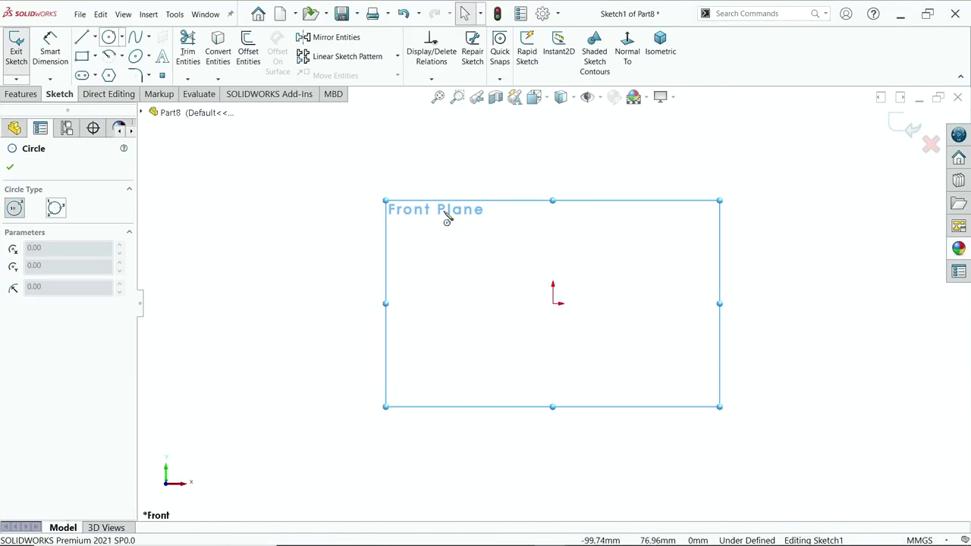
pyautogui.click(553, 303)
pyautogui.click(486, 284)
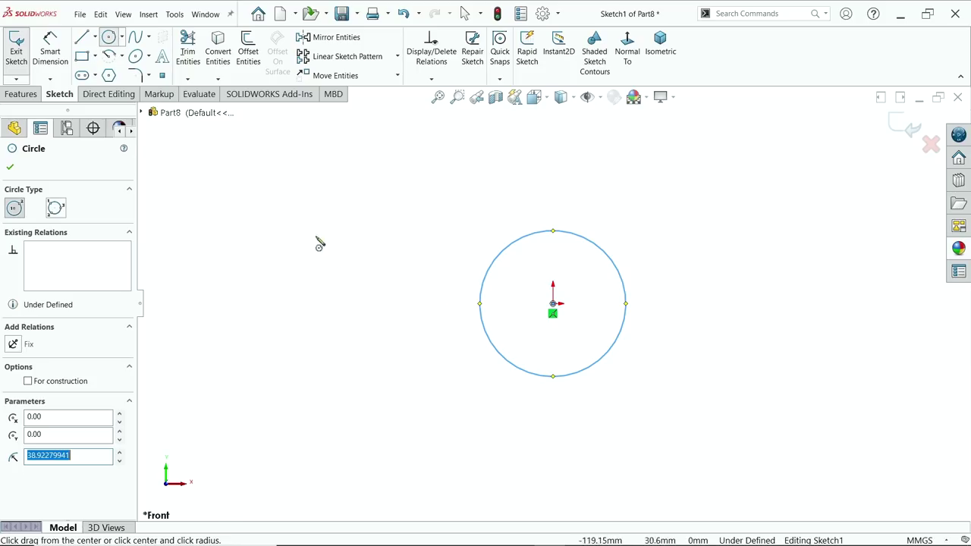
pyautogui.click(50, 47)
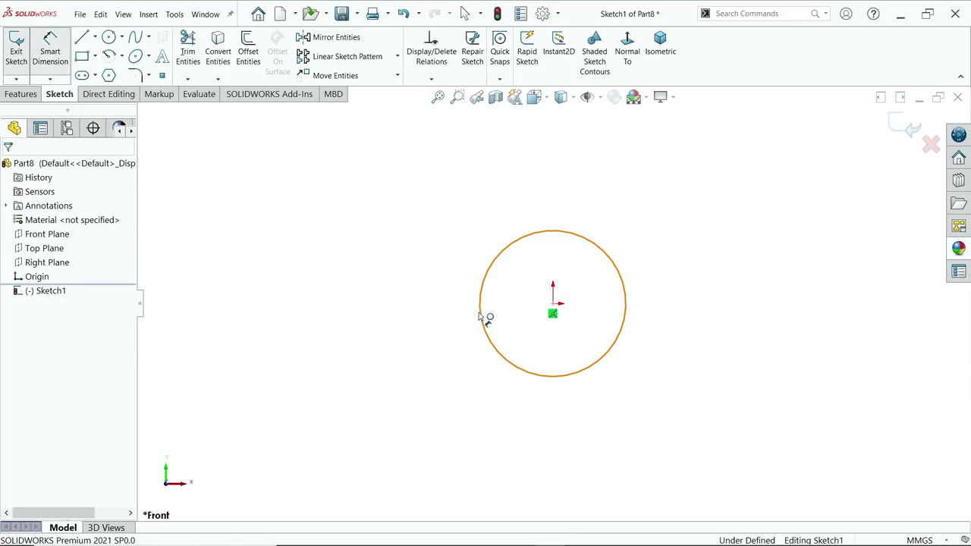
pyautogui.click(484, 317)
pyautogui.click(425, 300)
pyautogui.write('16')
pyautogui.press('Return')
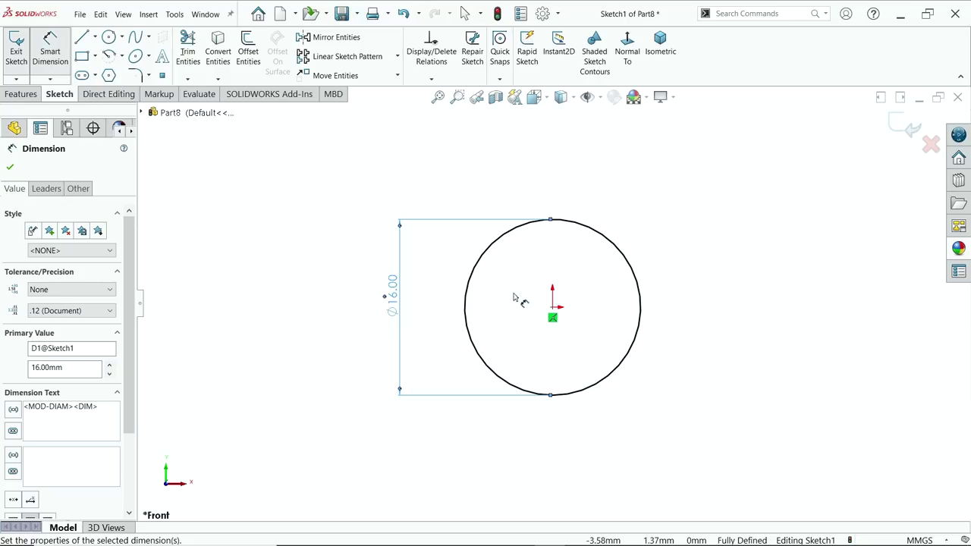
pyautogui.click(20, 94)
# - Extrude the Ø16 mm circle 52 mm into the stud's base cylinder
pyautogui.click(22, 47)
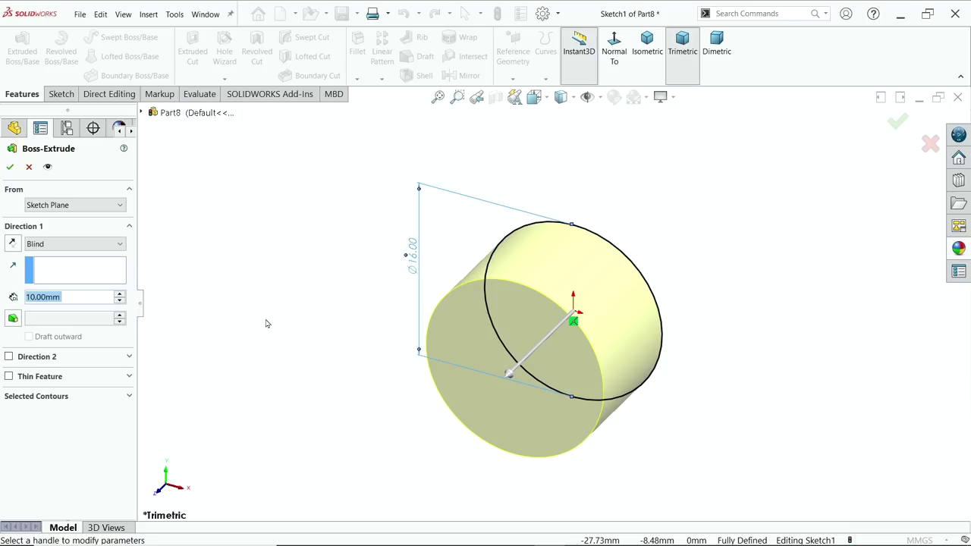
pyautogui.write('52')
pyautogui.press('Return')
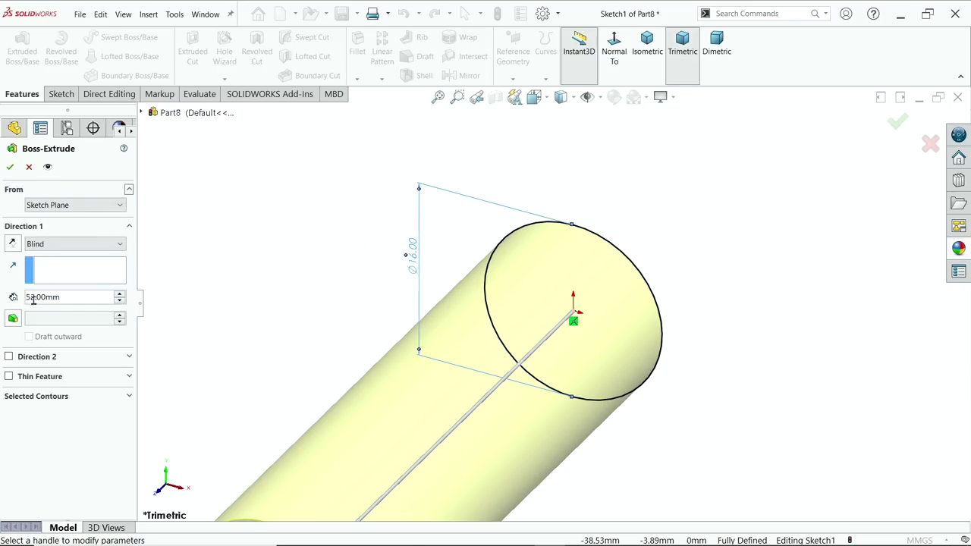
pyautogui.press('f')
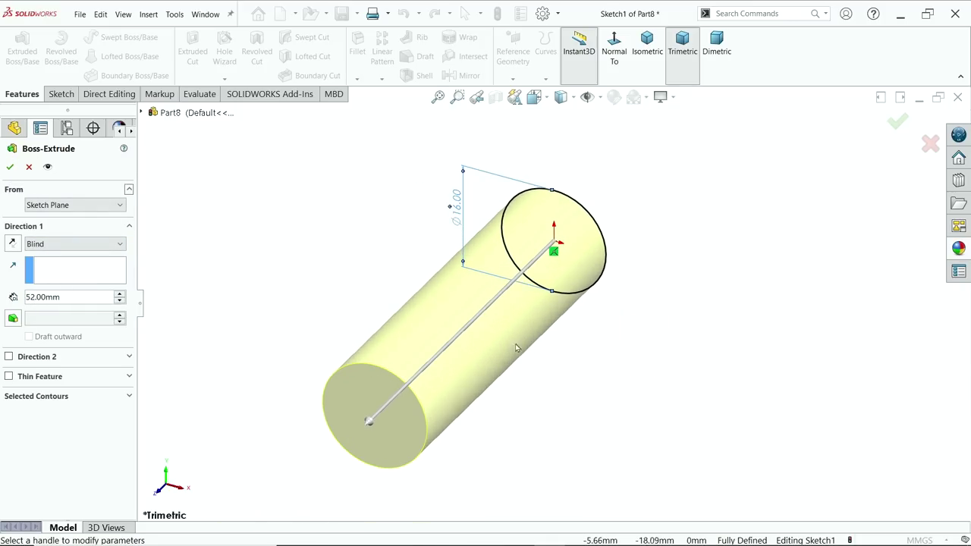
pyautogui.click(10, 167)
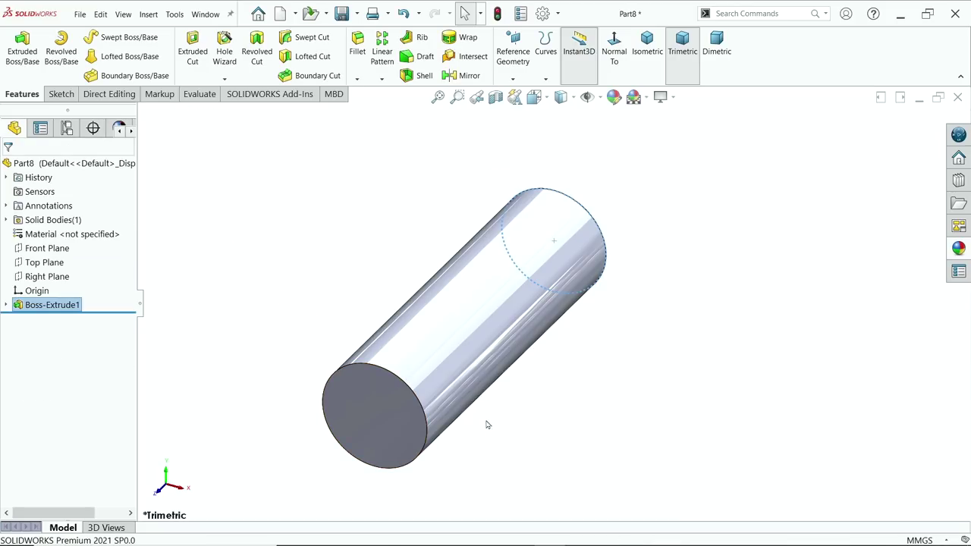
pyautogui.click(148, 13)
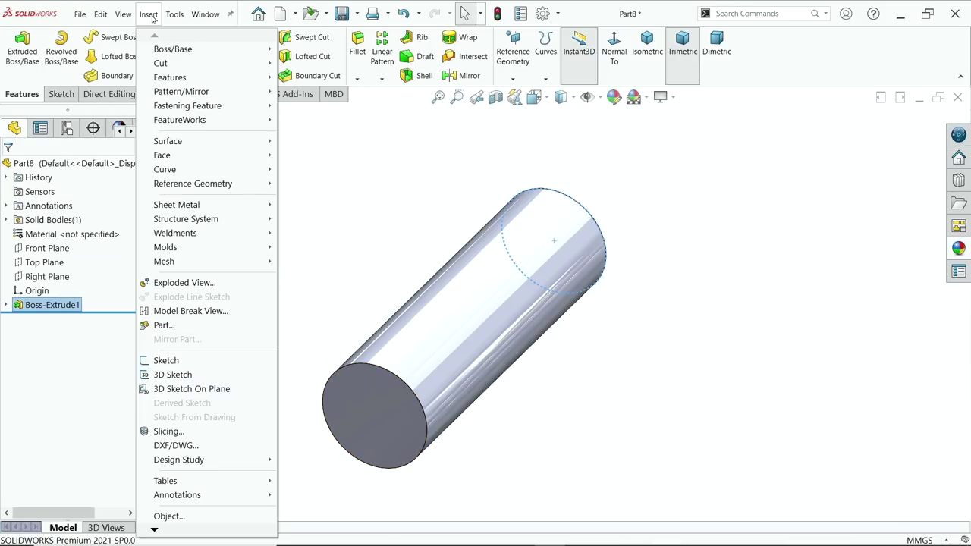
# - Add an M16x1.5 cosmetic thread, 22 mm deep, to the cylinder's front end
pyautogui.moveTo(182, 494)
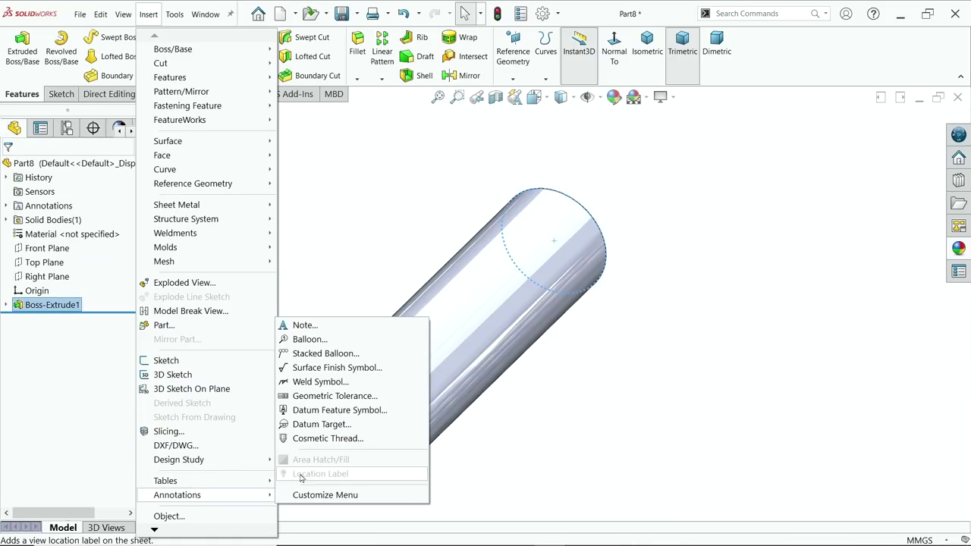
pyautogui.click(318, 439)
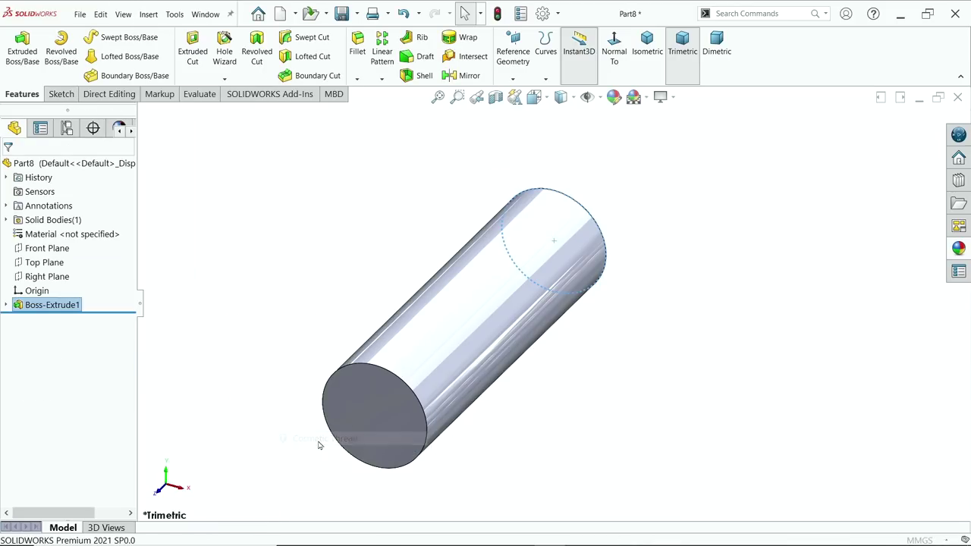
pyautogui.click(379, 366)
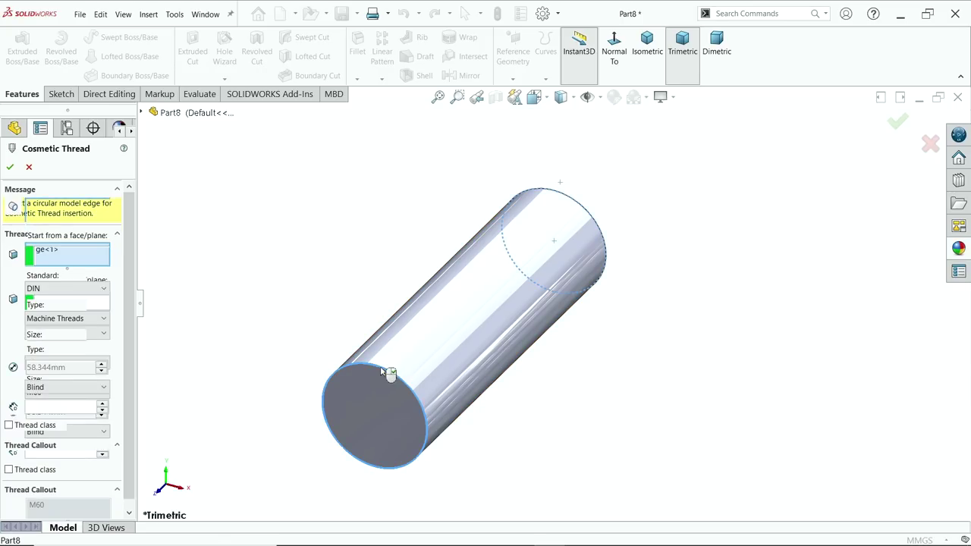
pyautogui.click(388, 434)
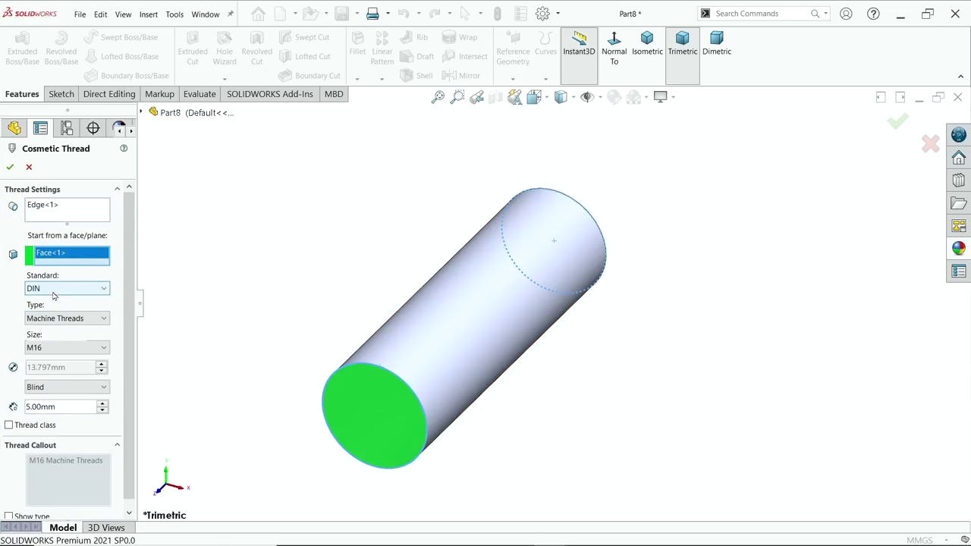
pyautogui.click(36, 350)
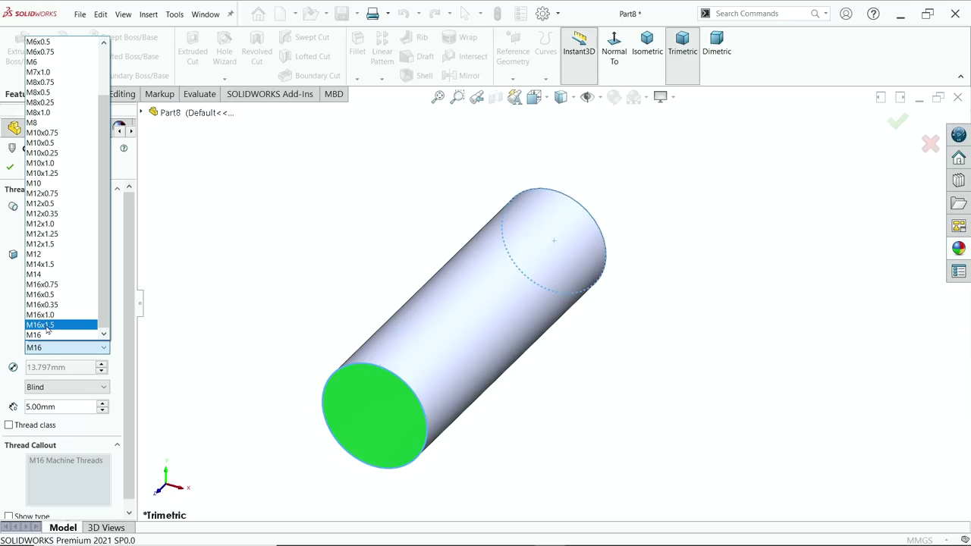
pyautogui.click(47, 326)
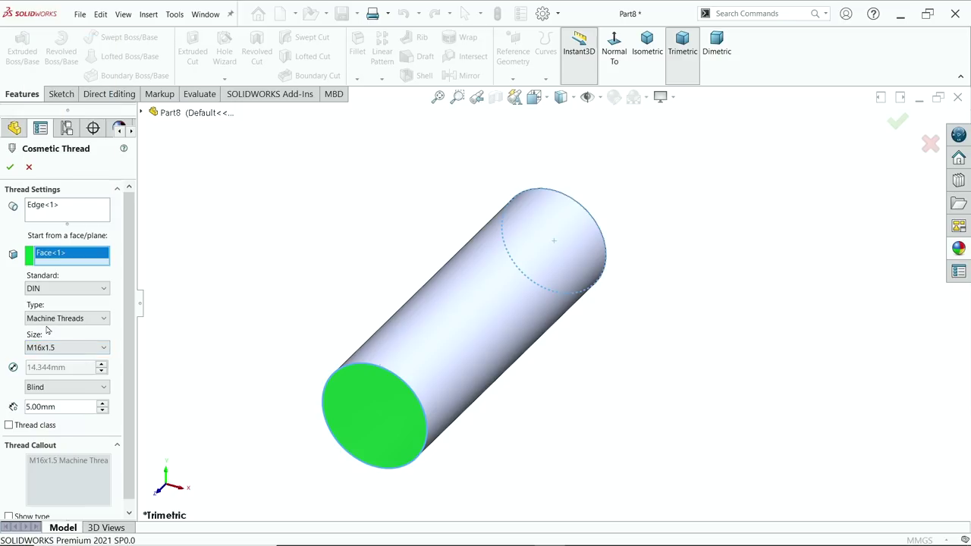
pyautogui.doubleClick(20, 406)
pyautogui.write('22')
pyautogui.press('Return')
pyautogui.scroll(-1, 126, 424)
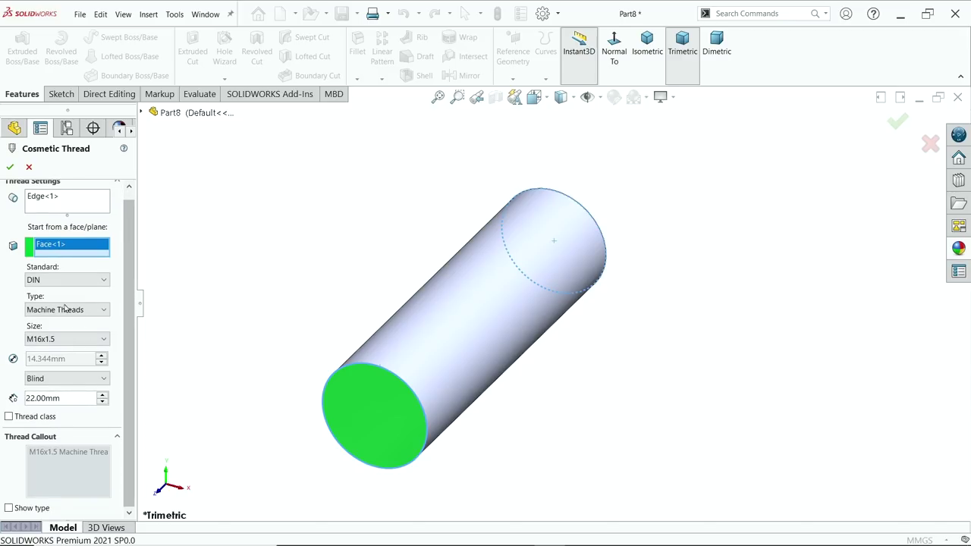
pyautogui.click(10, 167)
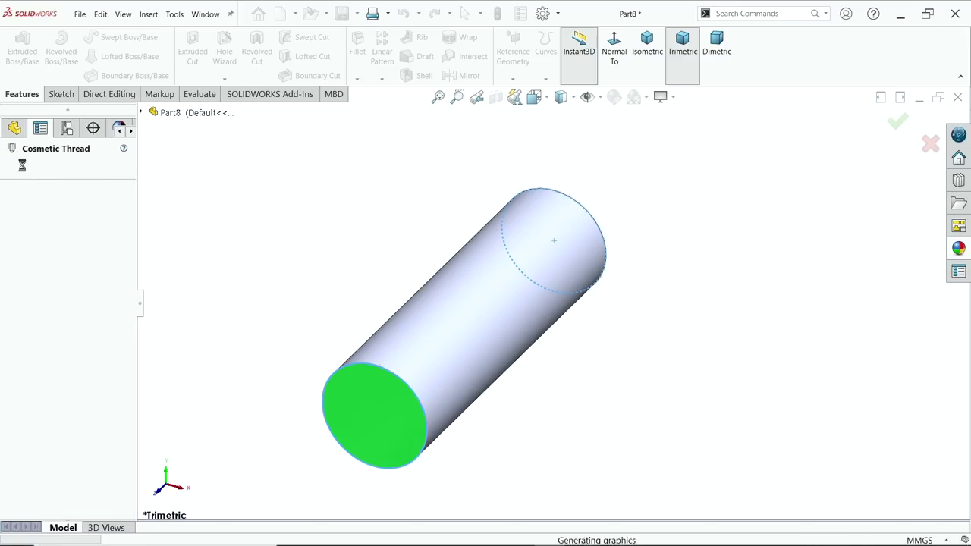
# - Turn on Shaded cosmetic threads in the part's Detailing document properties
pyautogui.click(542, 13)
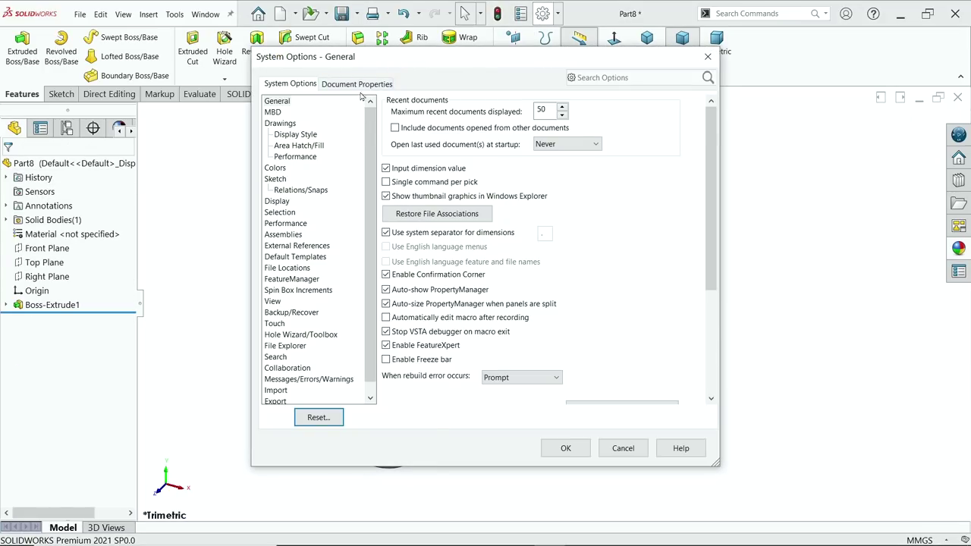
pyautogui.click(357, 83)
pyautogui.click(282, 169)
pyautogui.click(487, 114)
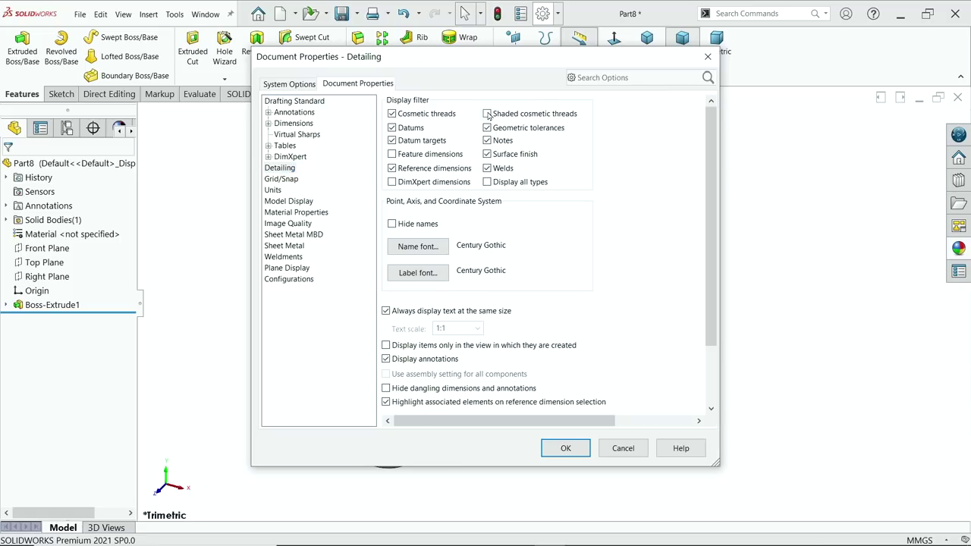
pyautogui.click(557, 447)
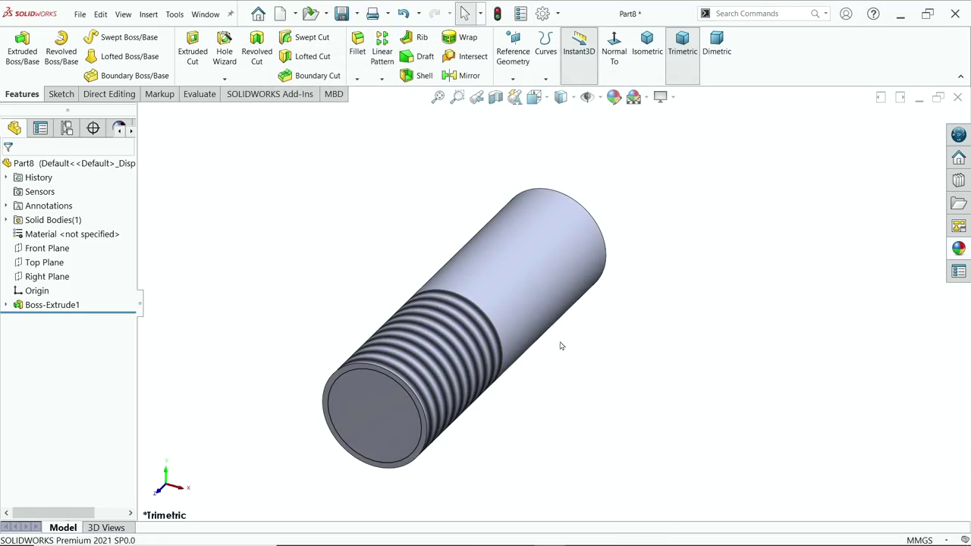
# - Start a second cosmetic thread on the rod's plain end edge and end face
pyautogui.click(147, 14)
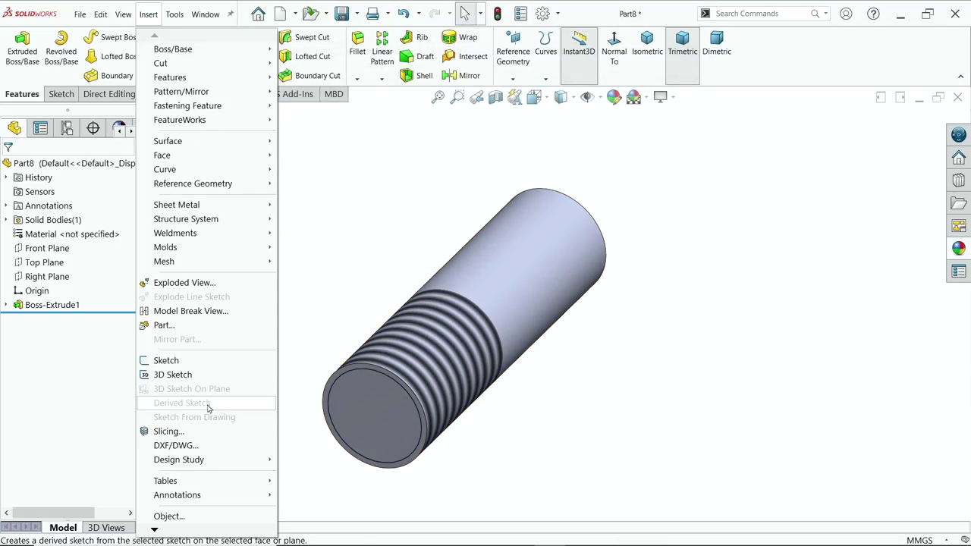
pyautogui.moveTo(199, 495)
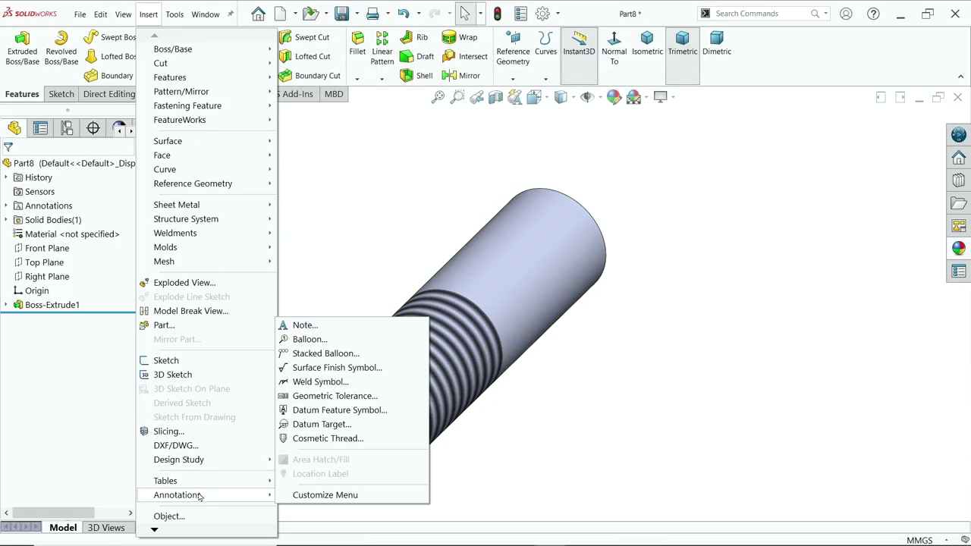
pyautogui.click(346, 439)
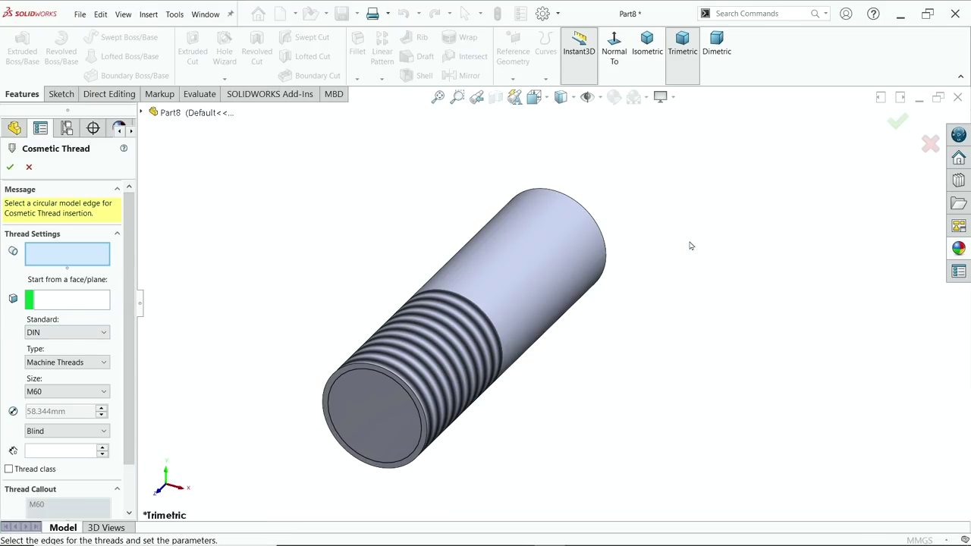
pyautogui.moveTo(690, 245); pyautogui.dragTo(568, 296, button='middle')
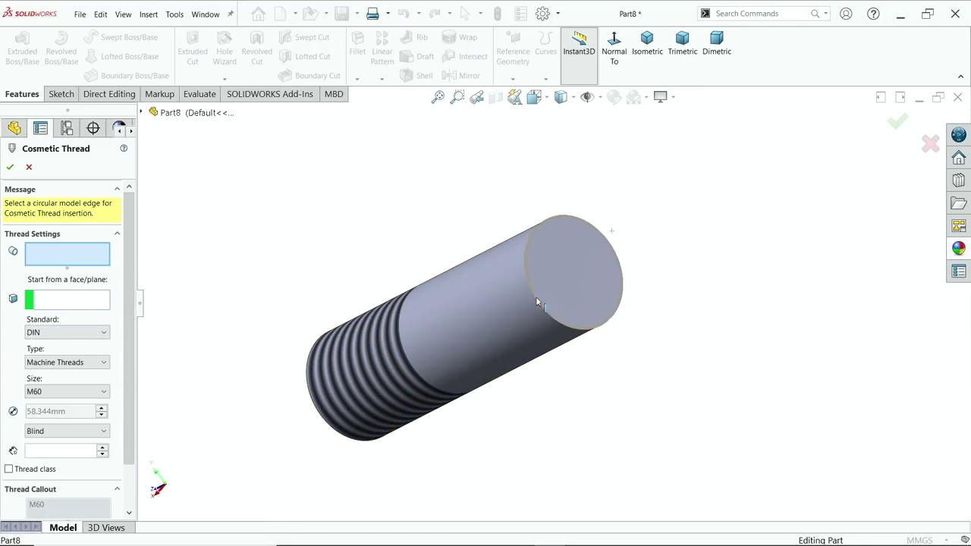
pyautogui.click(536, 302)
pyautogui.click(570, 265)
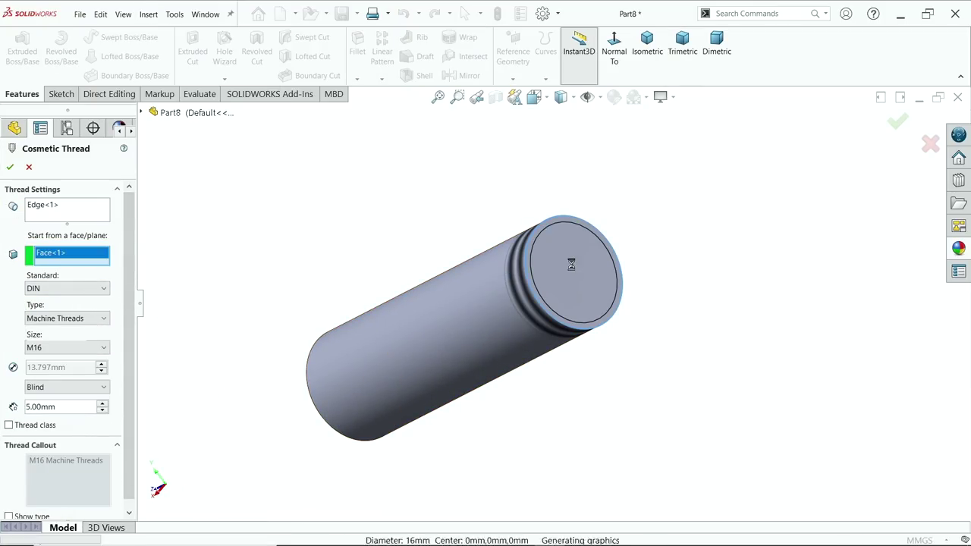
# - Set the thread to M16x1.5 with 15 mm depth, confirm it, and rebuild
pyautogui.click(65, 347)
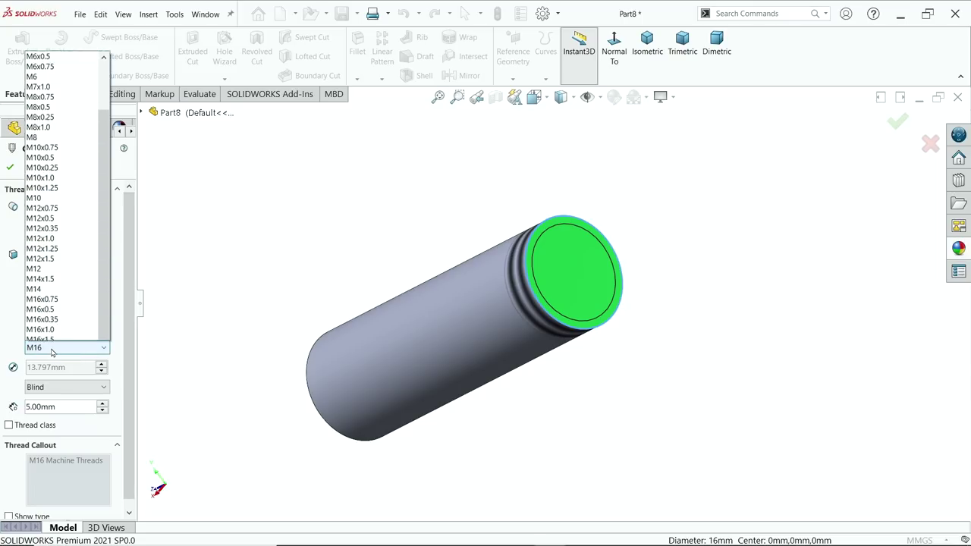
pyautogui.click(52, 327)
pyautogui.click(61, 406)
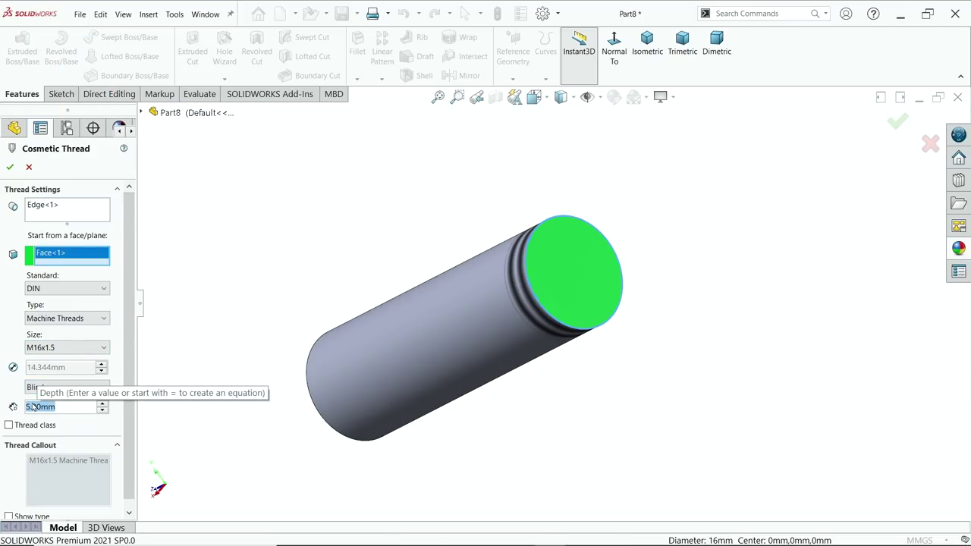
pyautogui.write('15')
pyautogui.press('Return')
pyautogui.hotkey('ctrl', '7')
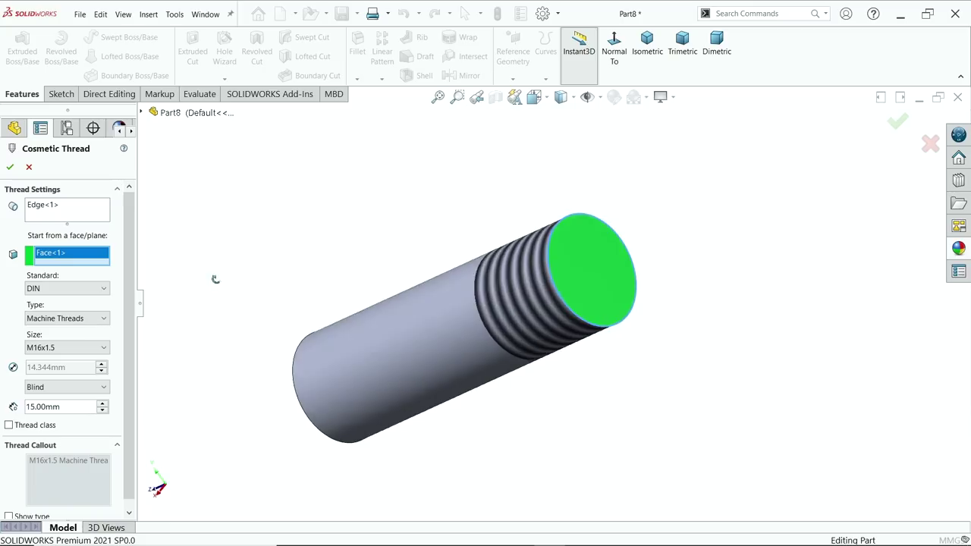
pyautogui.click(8, 167)
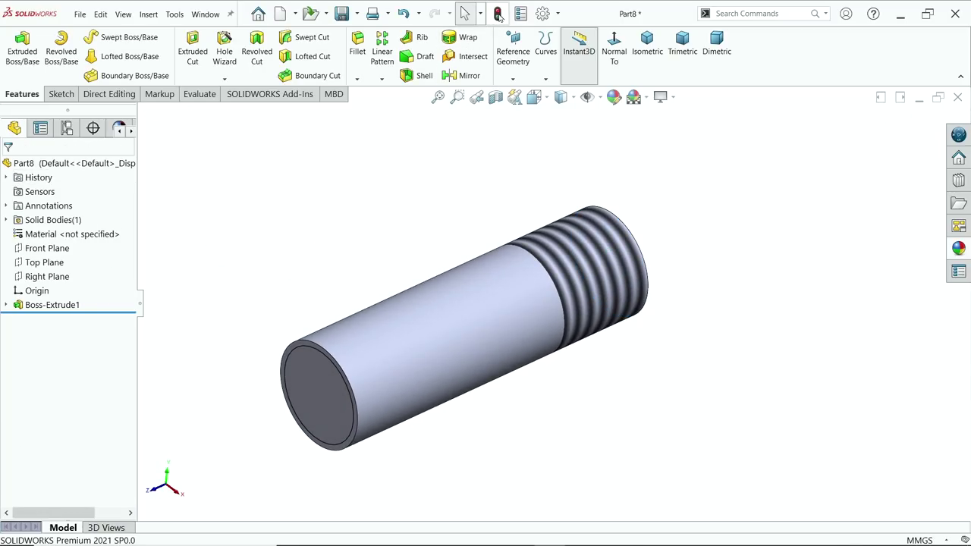
pyautogui.click(497, 13)
# - Apply the brushed steel appearance to the stud
pyautogui.moveTo(440, 221); pyautogui.dragTo(463, 222, button='middle')
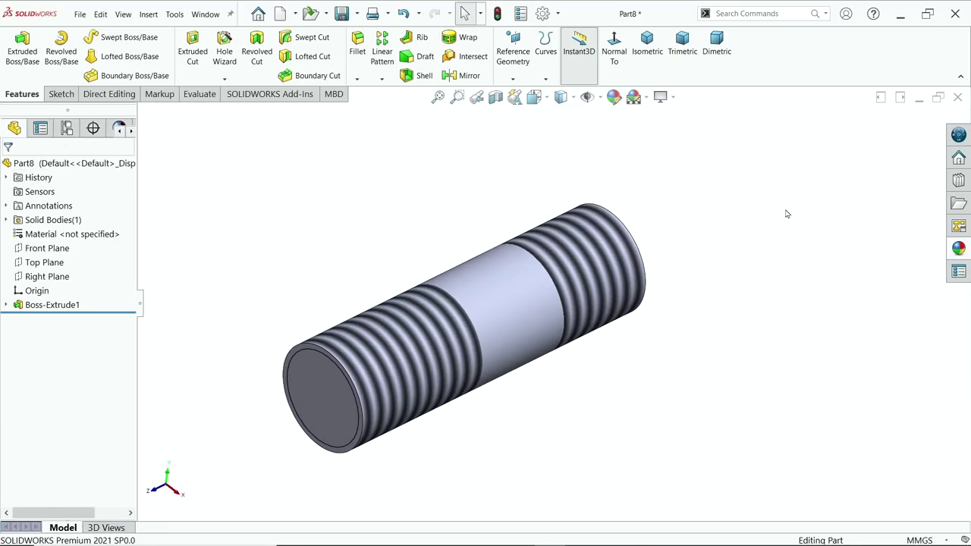
pyautogui.click(958, 249)
pyautogui.doubleClick(922, 307)
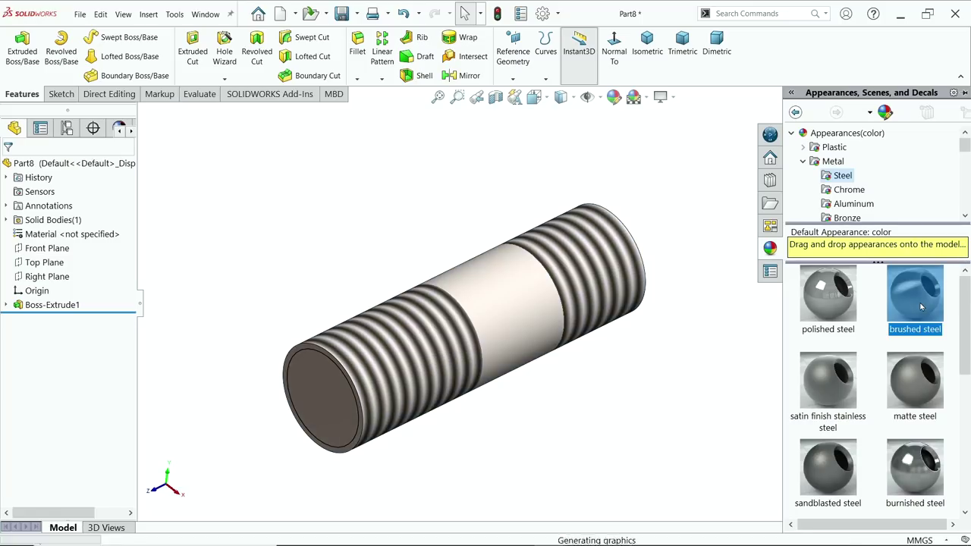
# - Save the part as 9.Stud M16x1.5mm in the Feed Check Valve folder
pyautogui.click(342, 15)
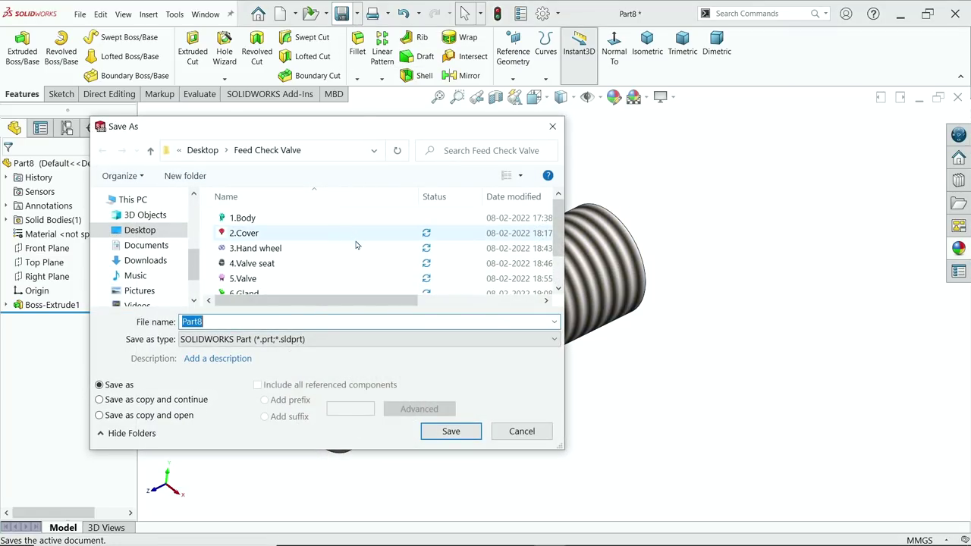
pyautogui.scroll(-1, 356, 244)
pyautogui.write('9.')
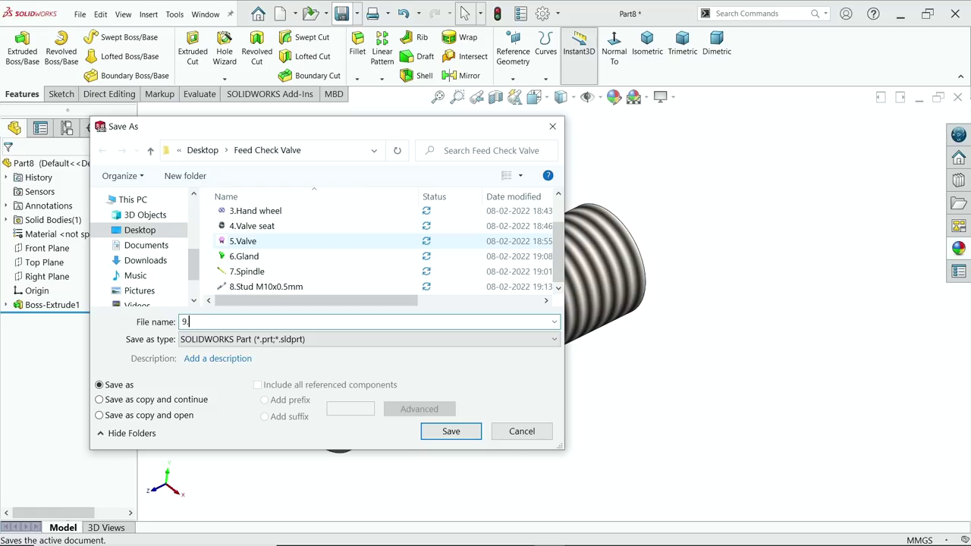
pyautogui.write('Stud M16x1.5')
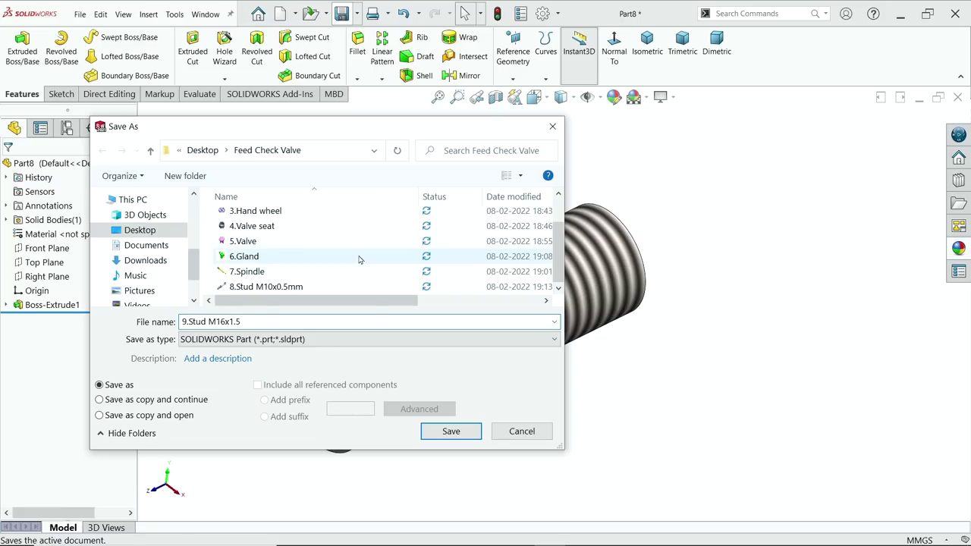
pyautogui.write('mm')
pyautogui.click(450, 430)
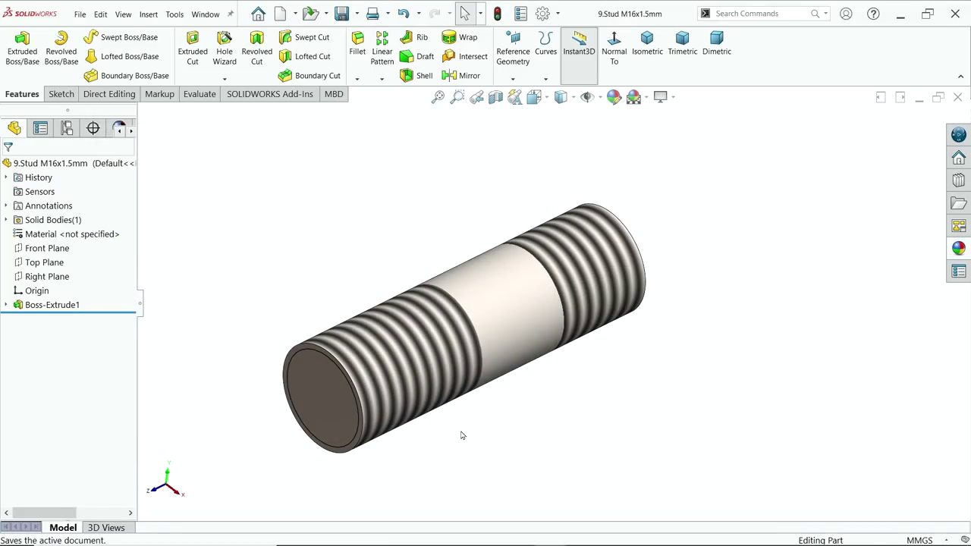
# - Inspect the stud and close the part document with Ctrl+W
pyautogui.scroll(2, 493, 411)
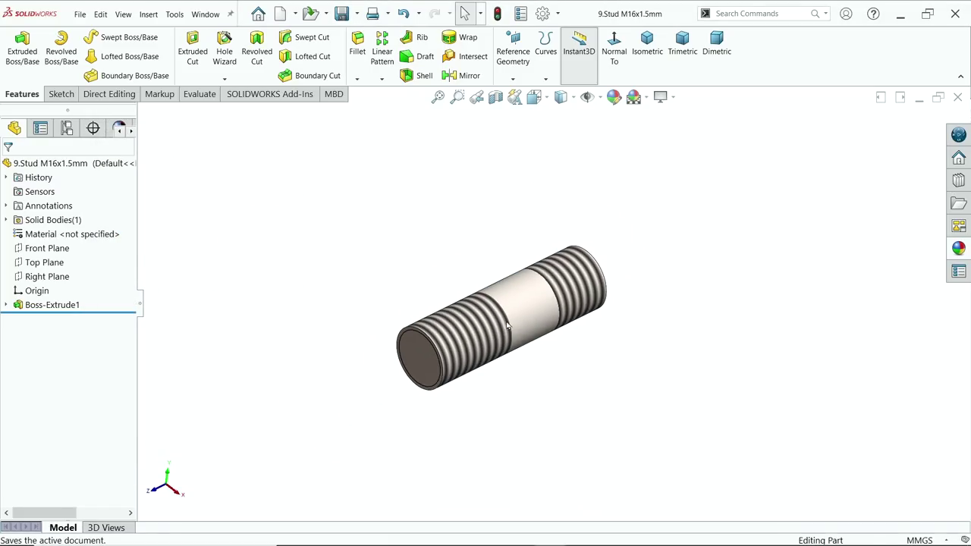
pyautogui.scroll(-1, 511, 364)
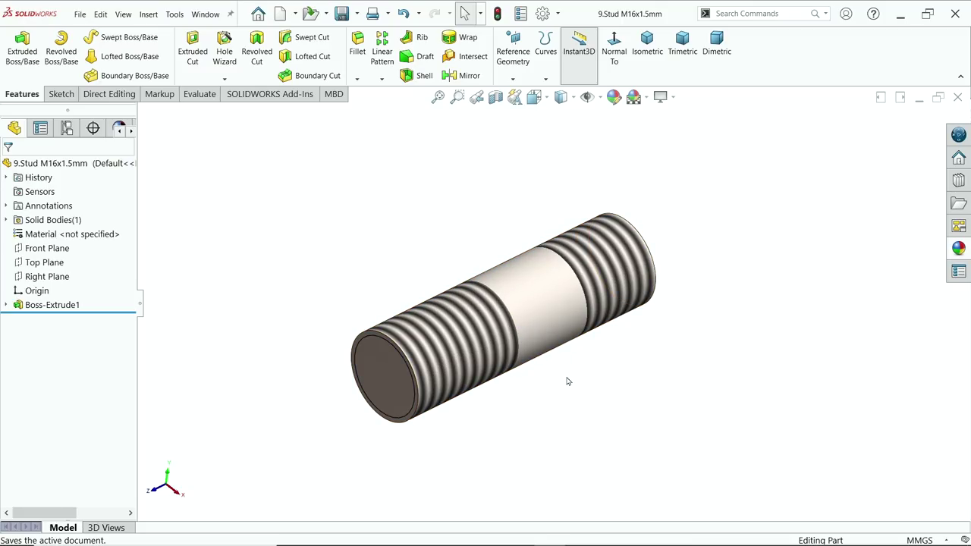
pyautogui.moveTo(566, 381)
pyautogui.mouseDown(button='middle')
pyautogui.moveTo(513, 382)
pyautogui.moveTo(566, 384)
pyautogui.mouseUp(button='middle')
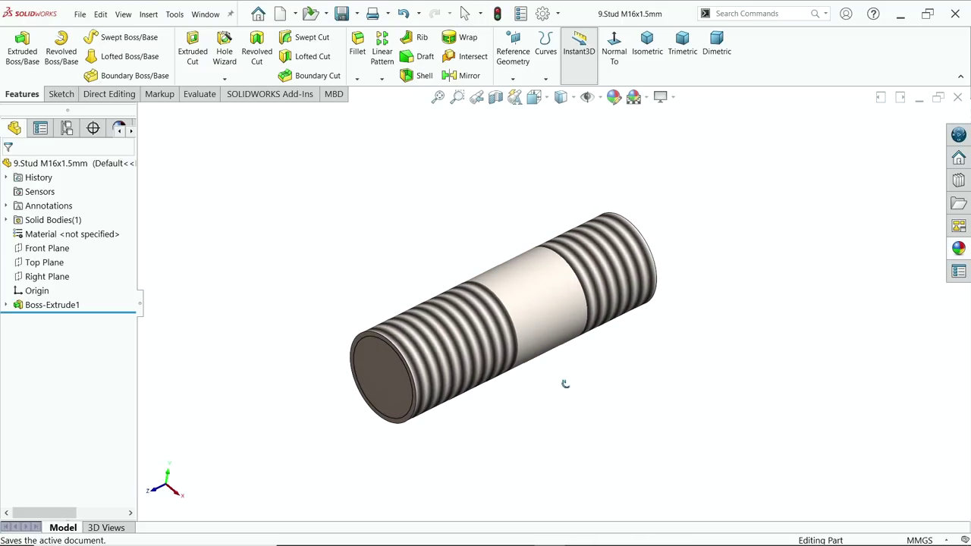
pyautogui.hotkey('ctrl', 'w')
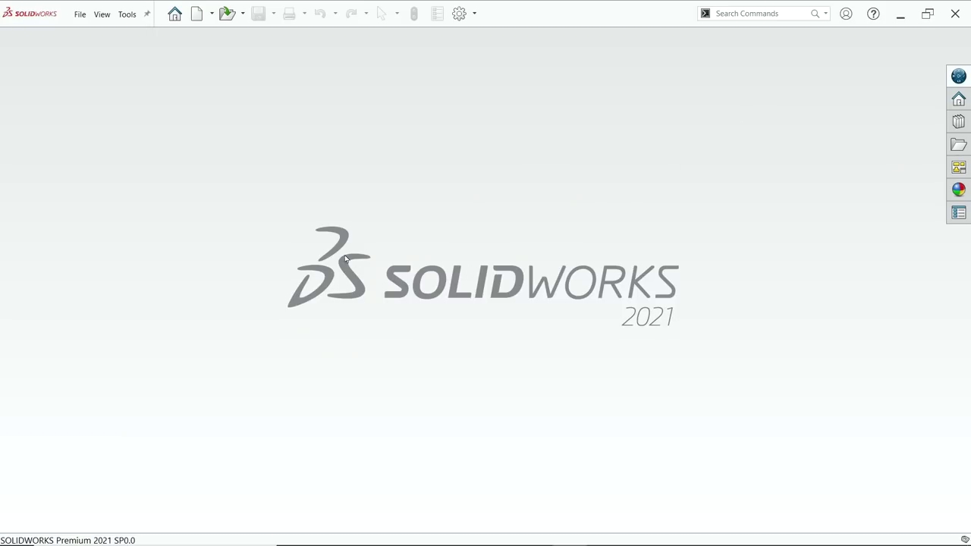
# - Create a new assembly document
pyautogui.click(198, 15)
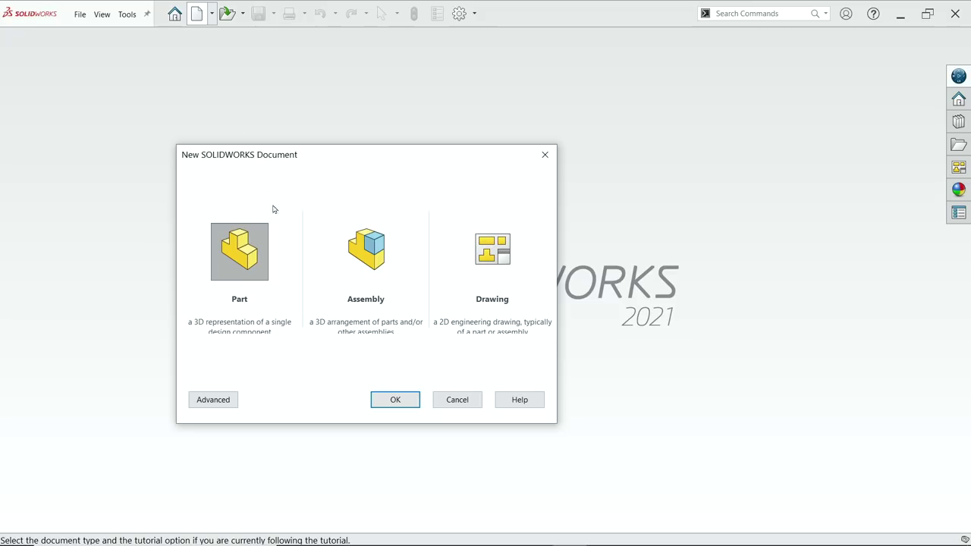
pyautogui.click(365, 272)
pyautogui.click(395, 399)
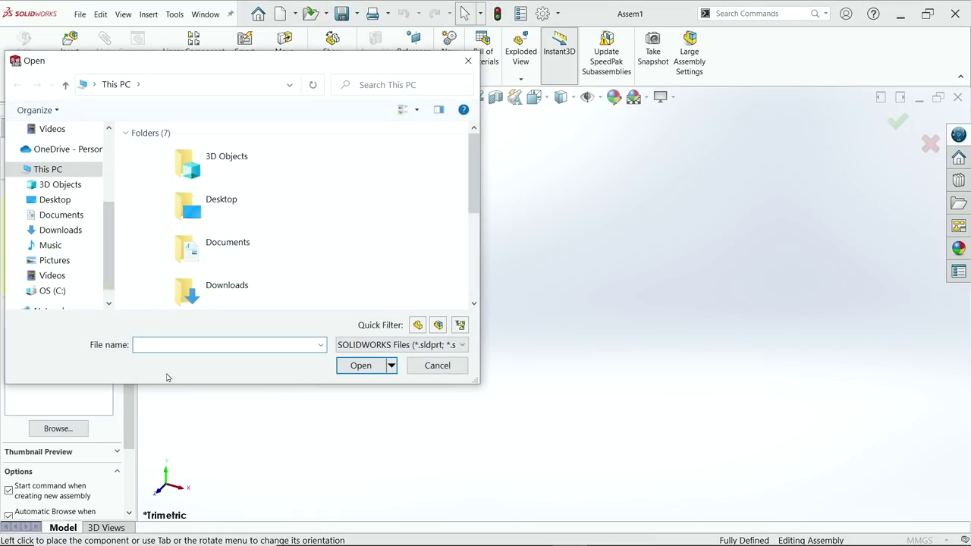
# - Open 1.Body from Desktop > Feed Check Valve, viewing files as large icons
pyautogui.moveTo(245, 73); pyautogui.dragTo(286, 79)
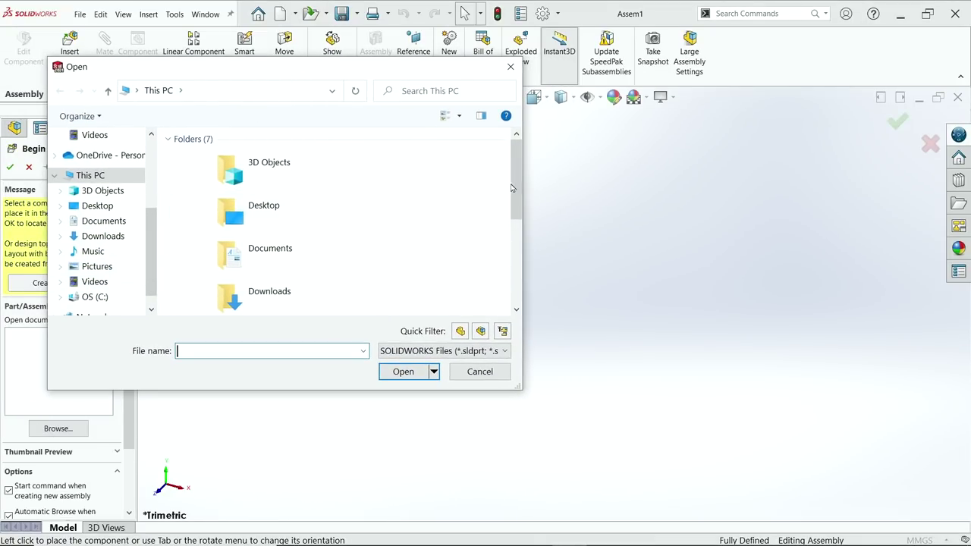
pyautogui.moveTo(514, 187); pyautogui.dragTo(519, 204)
pyautogui.doubleClick(263, 189)
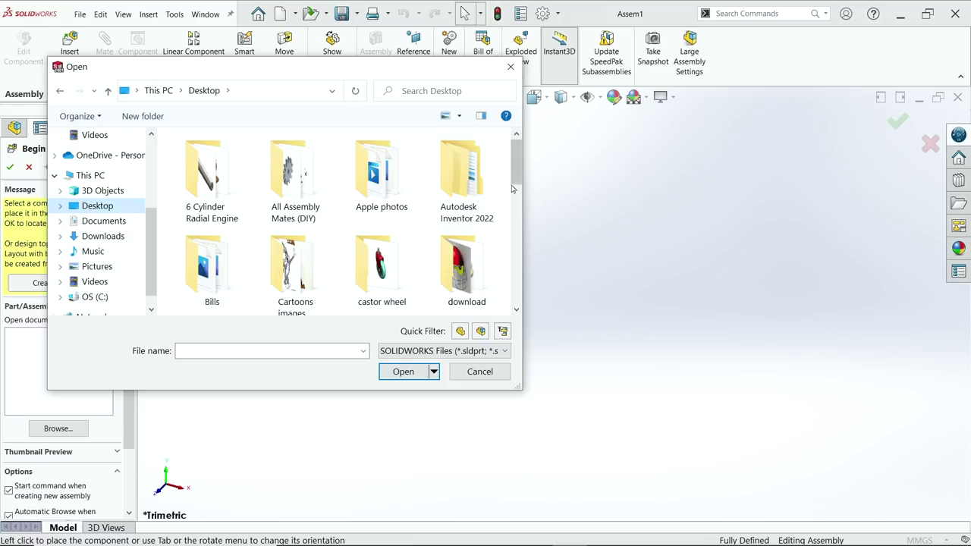
pyautogui.scroll(-3, 383, 188)
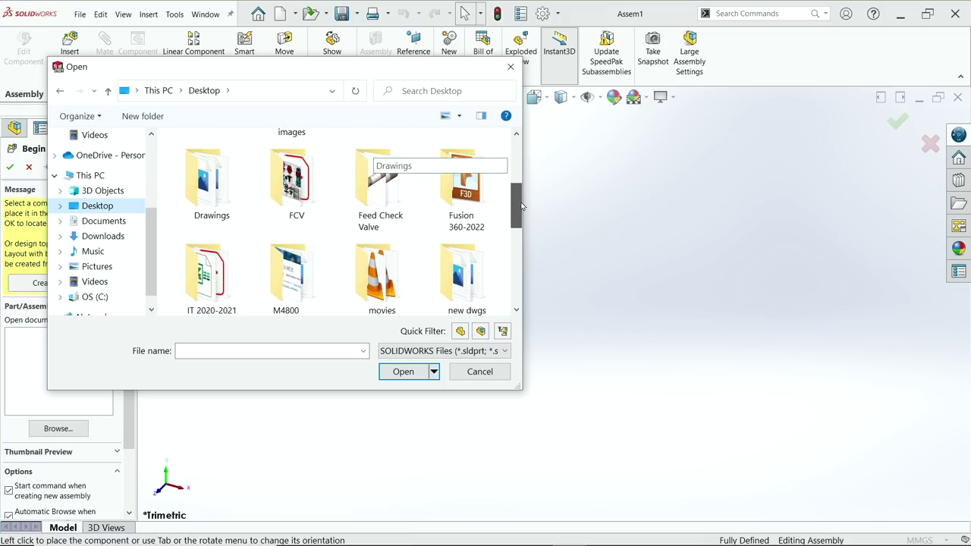
pyautogui.doubleClick(383, 188)
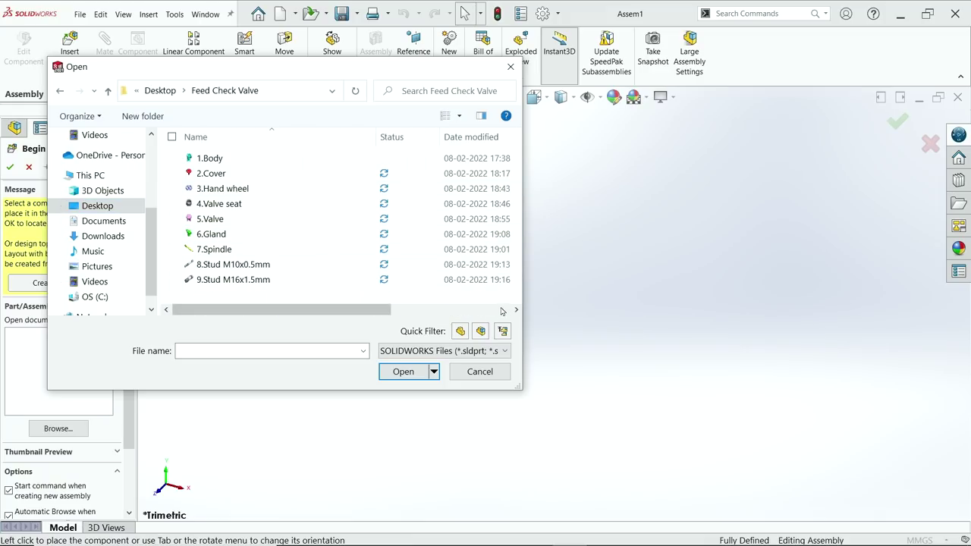
pyautogui.click(458, 116)
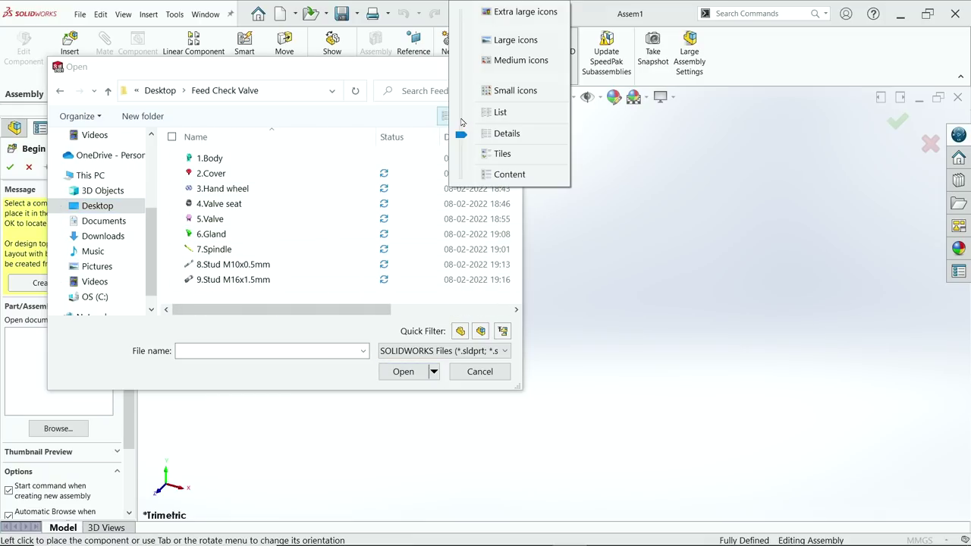
pyautogui.click(506, 42)
pyautogui.click(213, 178)
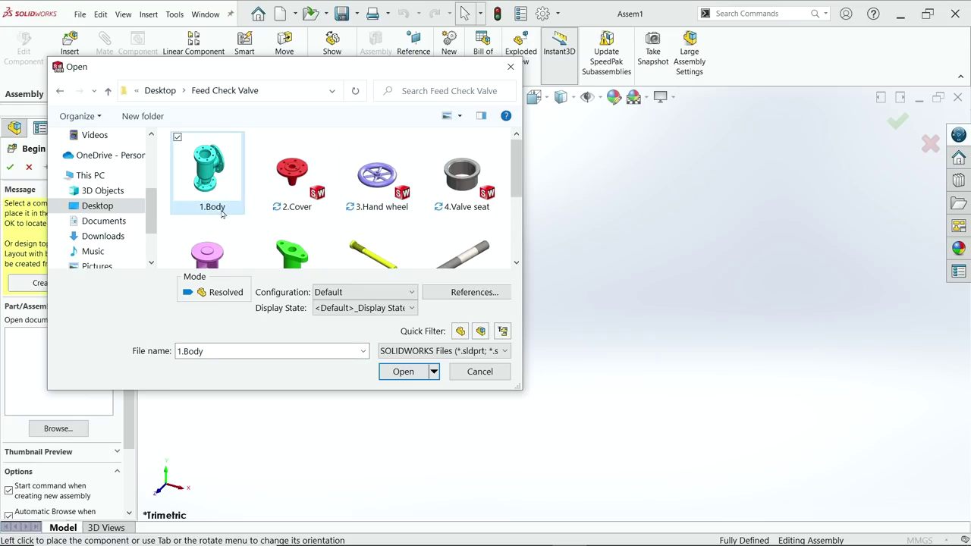
pyautogui.click(402, 371)
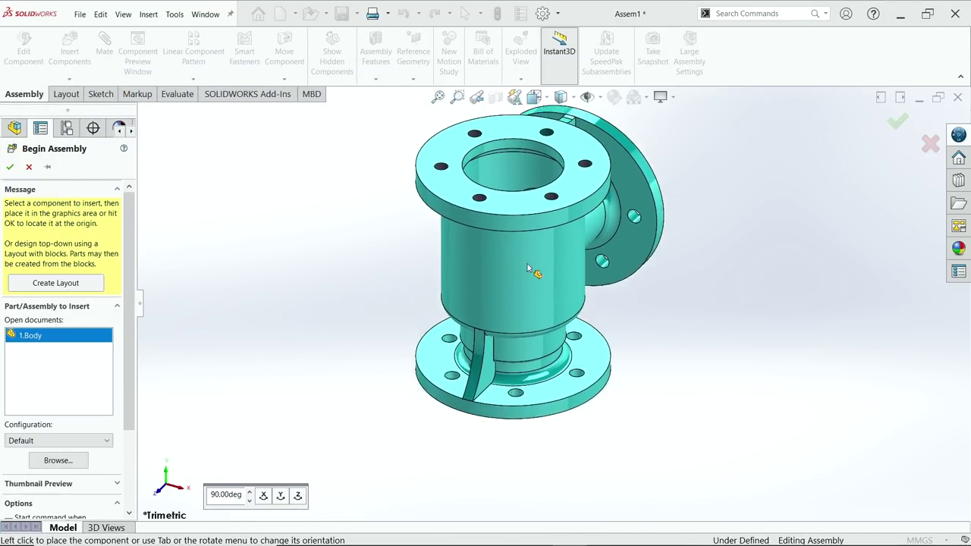
# - Place 1.Body at the assembly origin, then hide the origins again
pyautogui.click(601, 99)
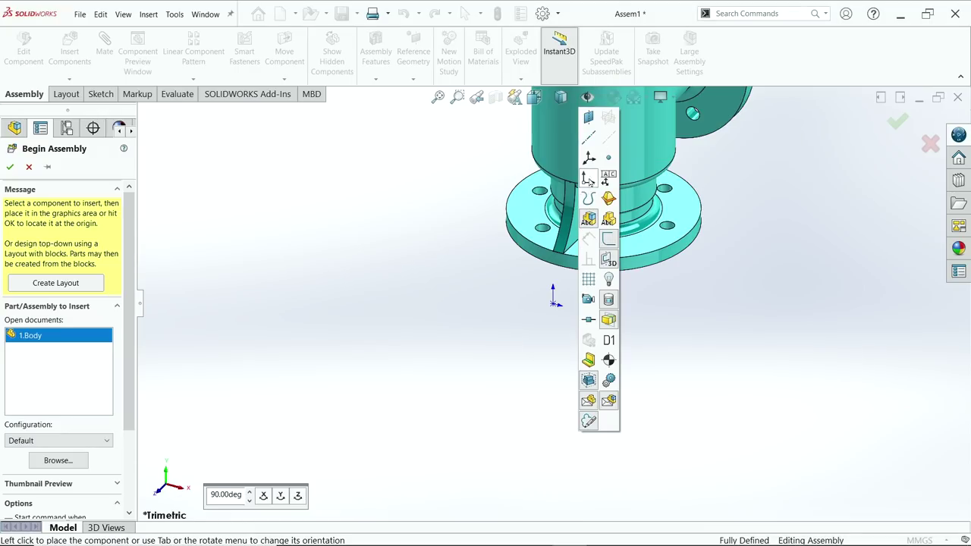
pyautogui.click(589, 184)
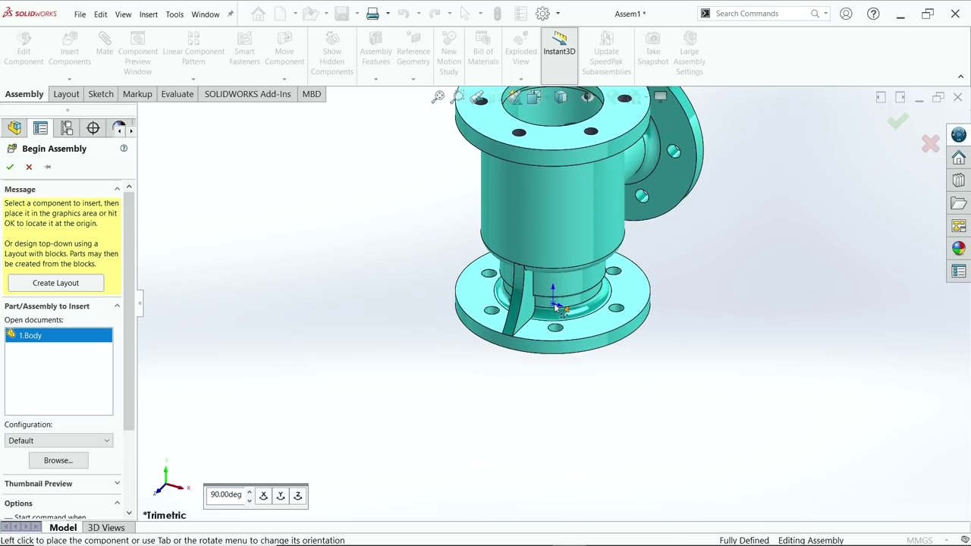
pyautogui.click(556, 307)
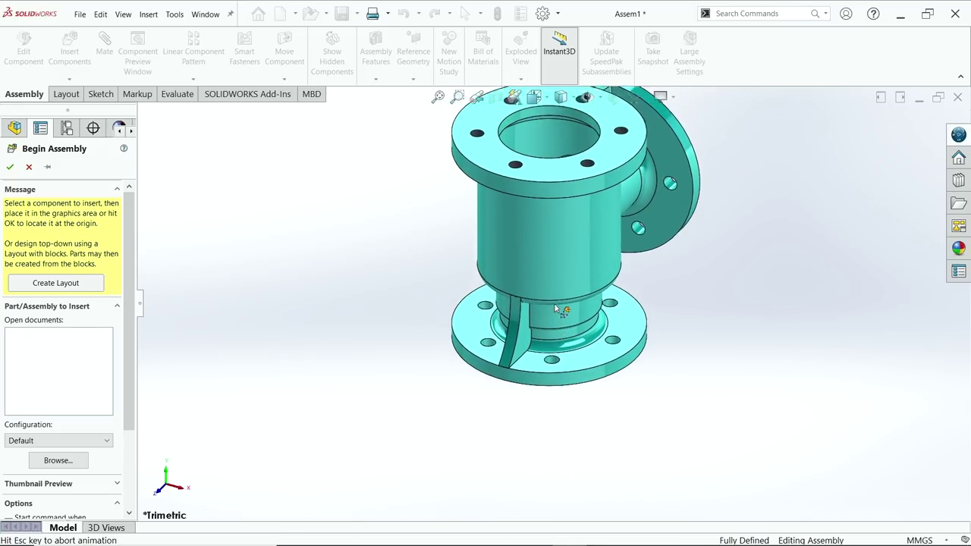
pyautogui.click(600, 103)
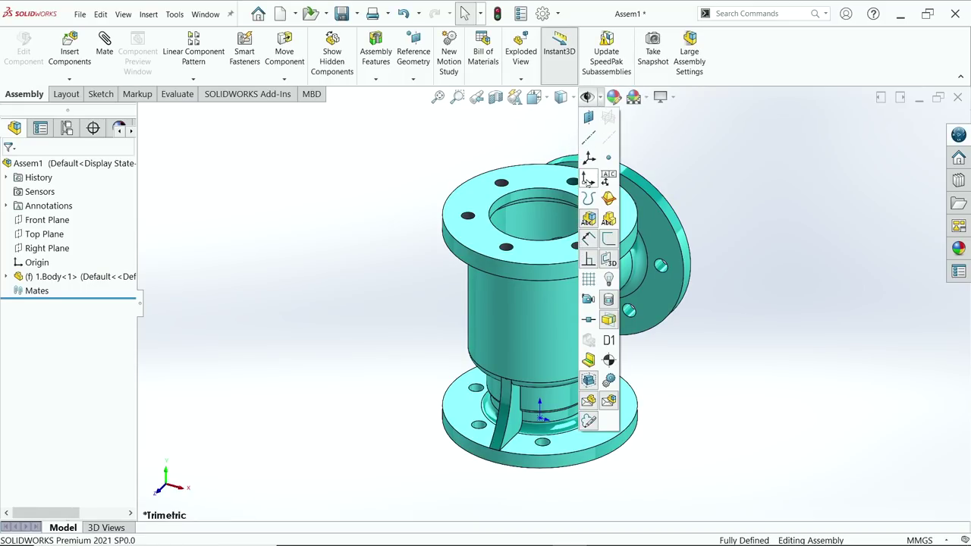
pyautogui.click(589, 179)
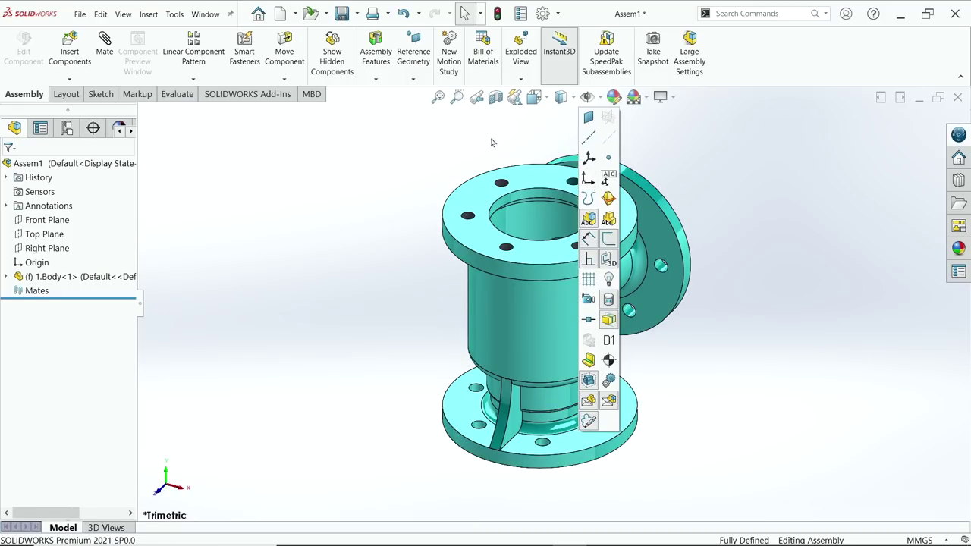
# - Apply the Plain White background scene to the assembly
pyautogui.click(646, 99)
pyautogui.click(667, 39)
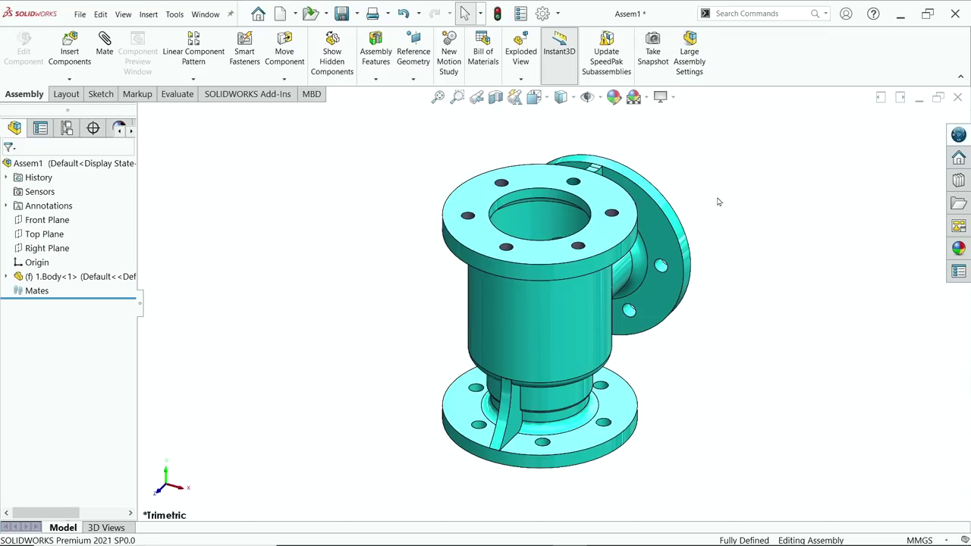
pyautogui.scroll(2, 665, 382)
pyautogui.scroll(-4, 457, 265)
pyautogui.rightClick(462, 265)
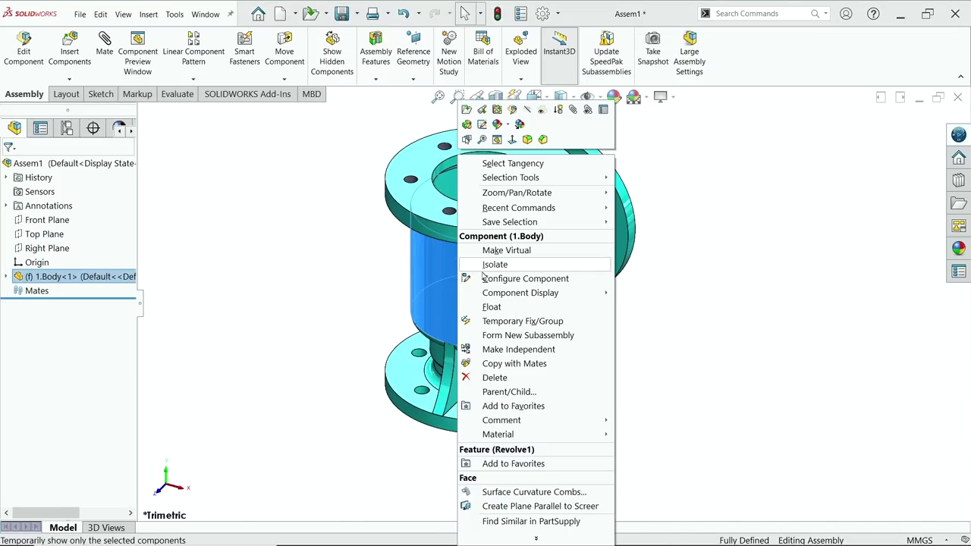
pyautogui.click(660, 309)
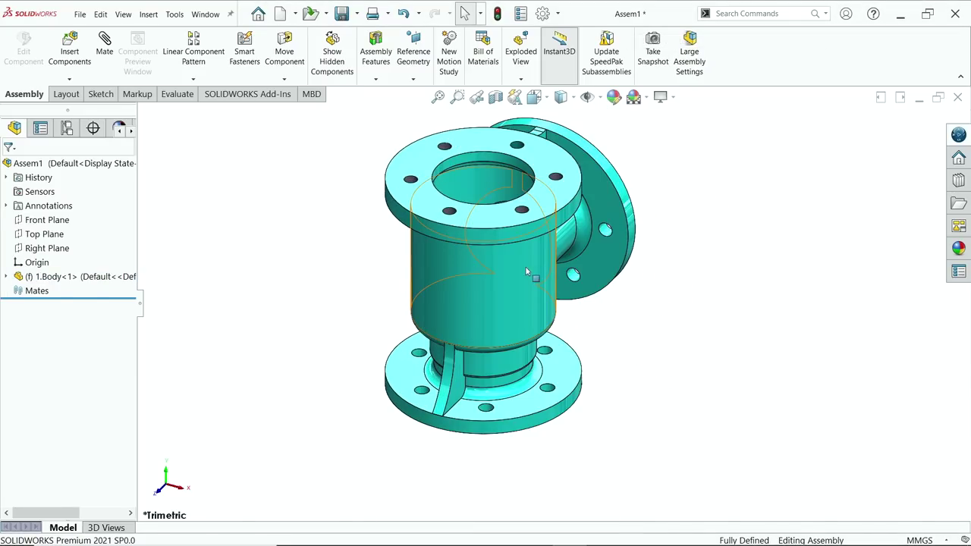
pyautogui.scroll(1, 512, 279)
pyautogui.scroll(-1, 487, 296)
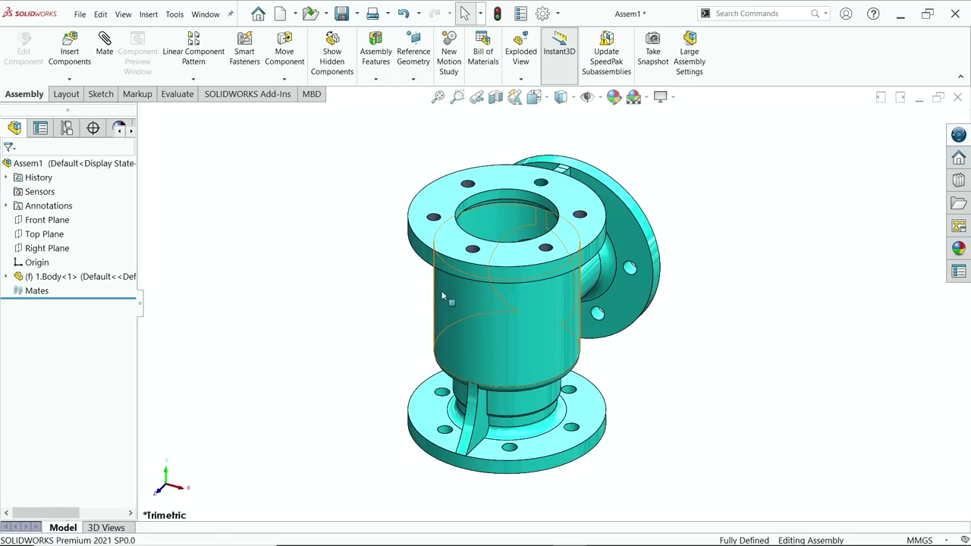
pyautogui.scroll(-3, 531, 293)
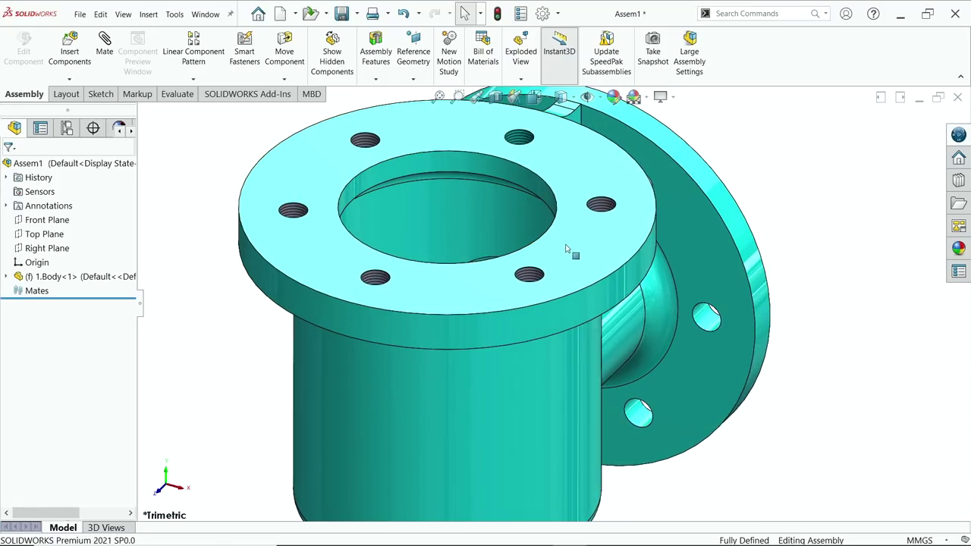
pyautogui.scroll(6, 529, 287)
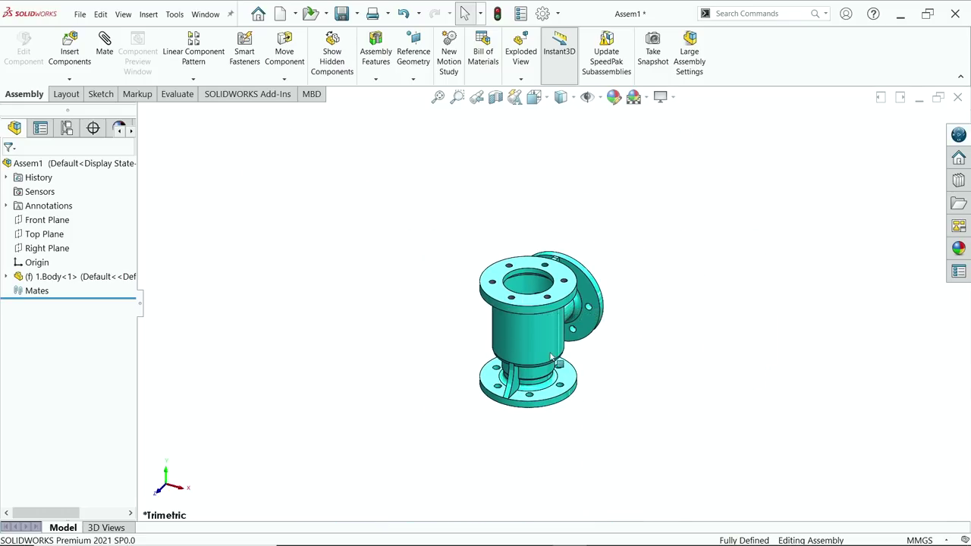
pyautogui.scroll(-4, 530, 288)
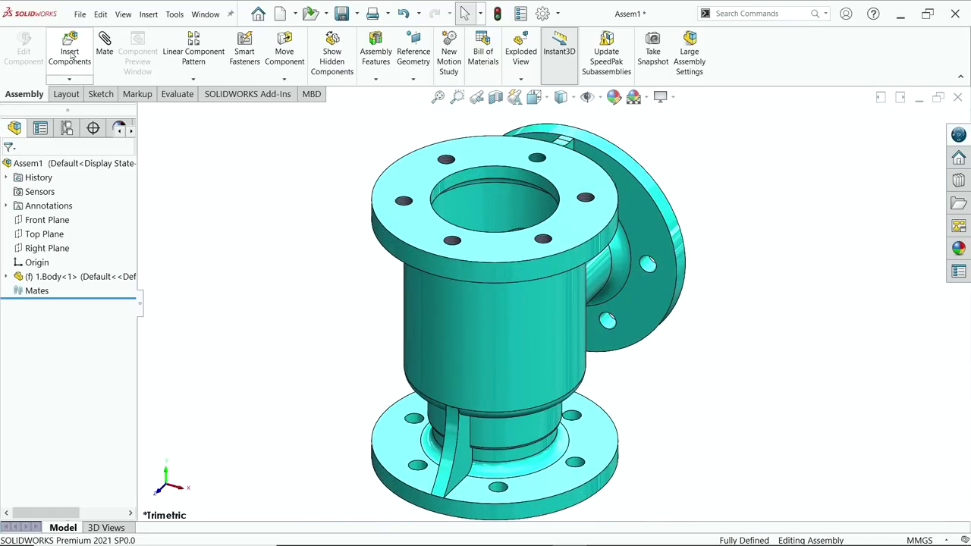
# - Insert the 2.Cover component and place it beside the body
pyautogui.click(69, 55)
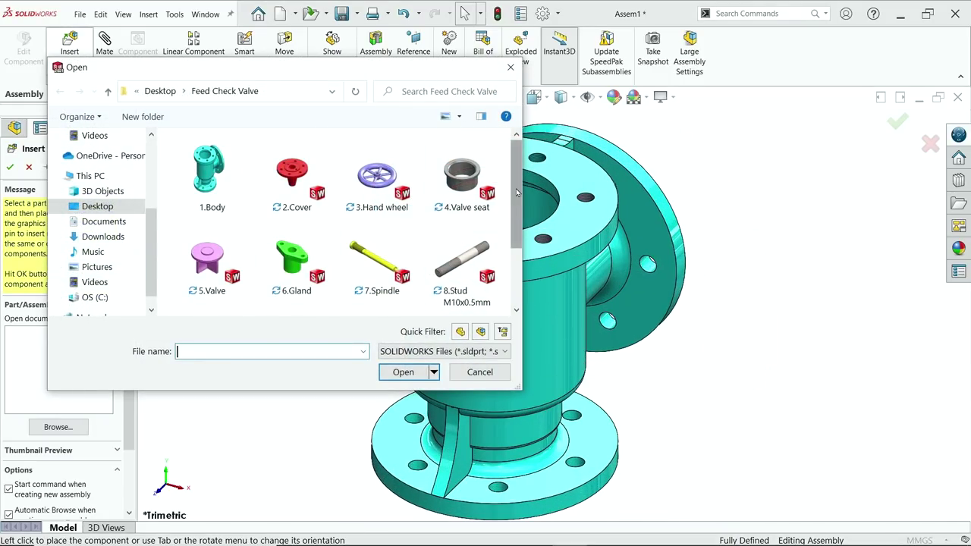
pyautogui.click(293, 173)
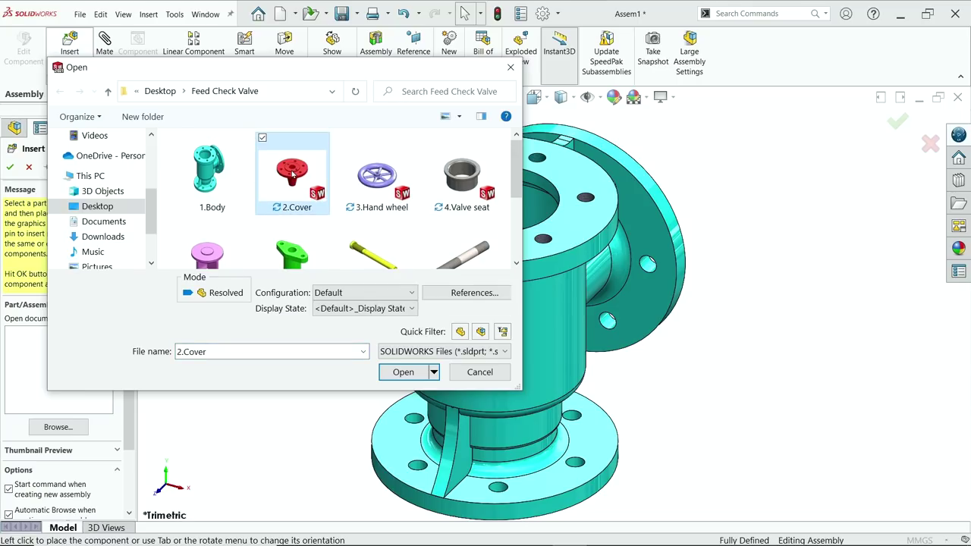
pyautogui.click(403, 373)
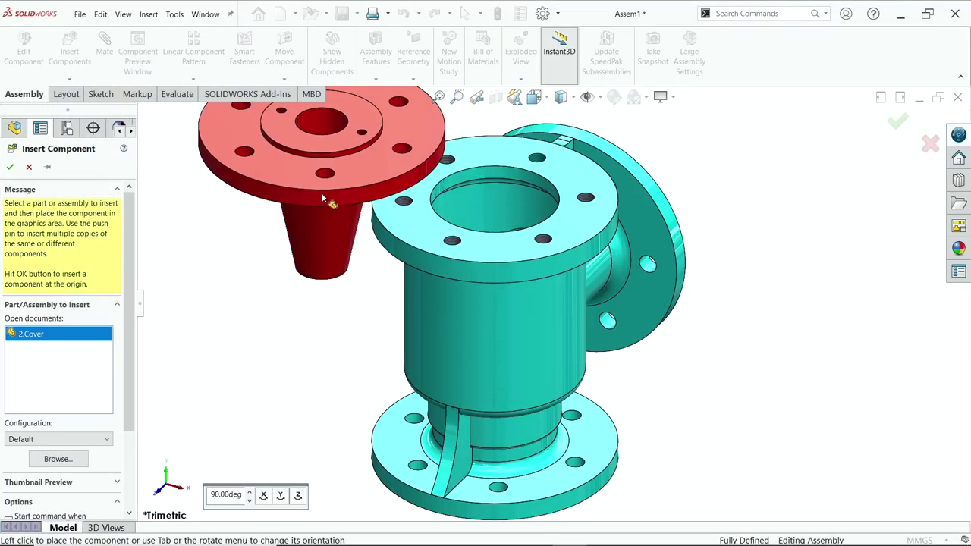
pyautogui.click(322, 199)
pyautogui.press('f')
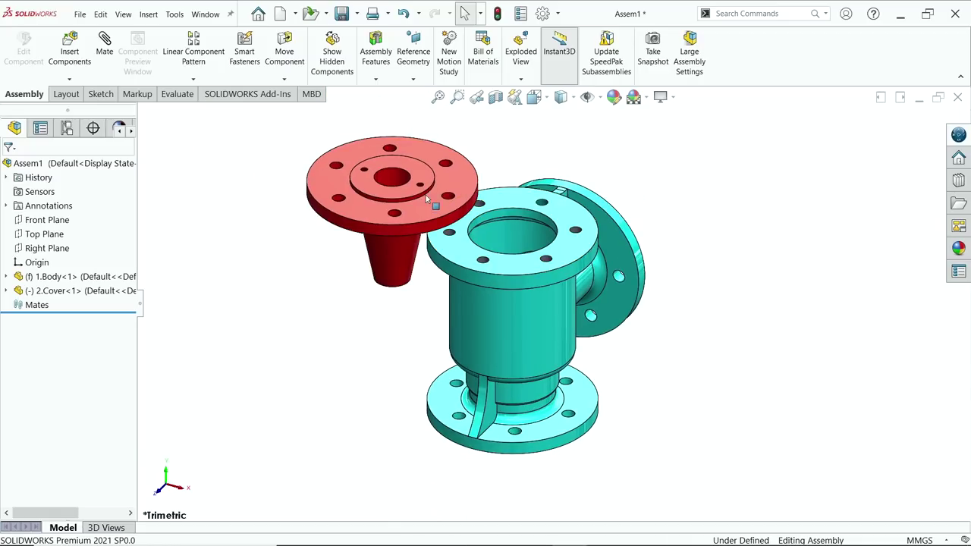
# - Insert the 4.Valve seat component and place it beside the body
pyautogui.click(70, 53)
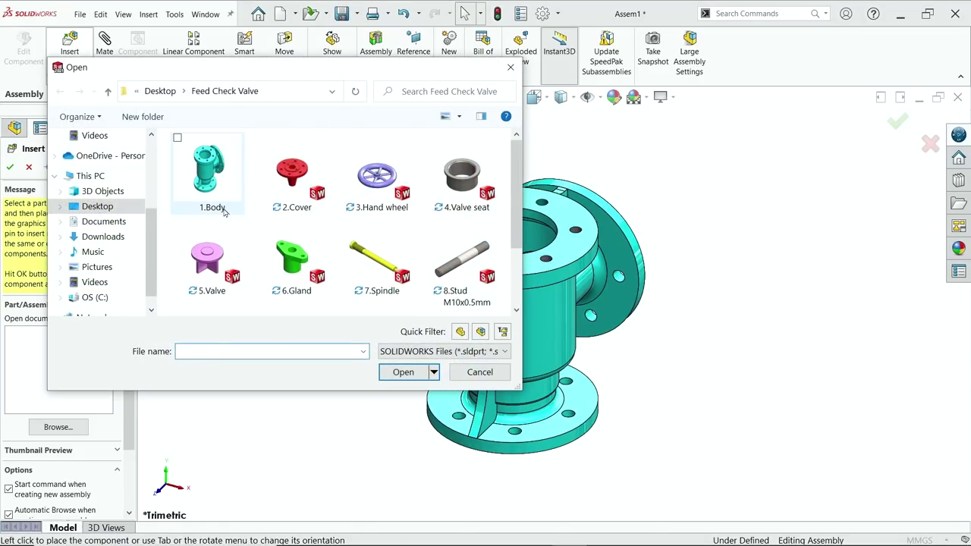
pyautogui.click(457, 192)
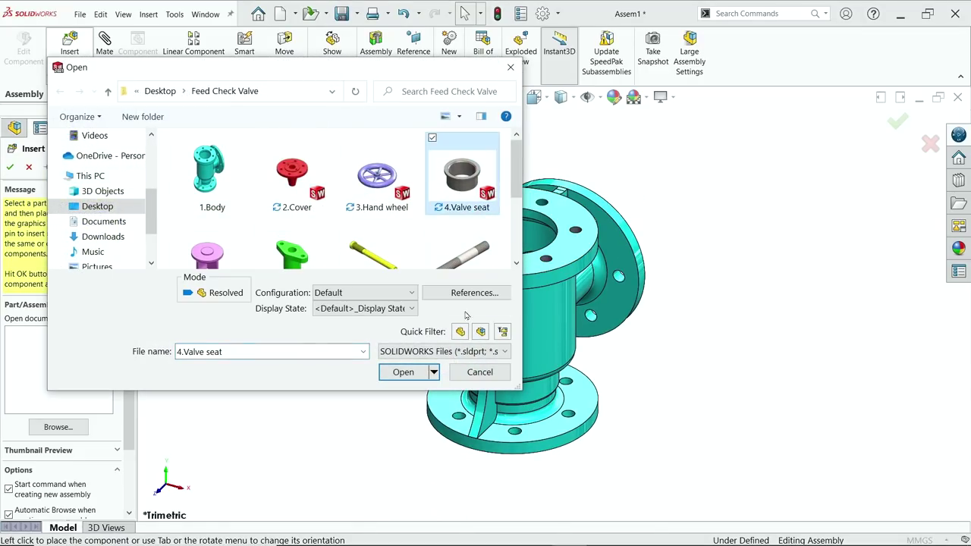
pyautogui.click(408, 372)
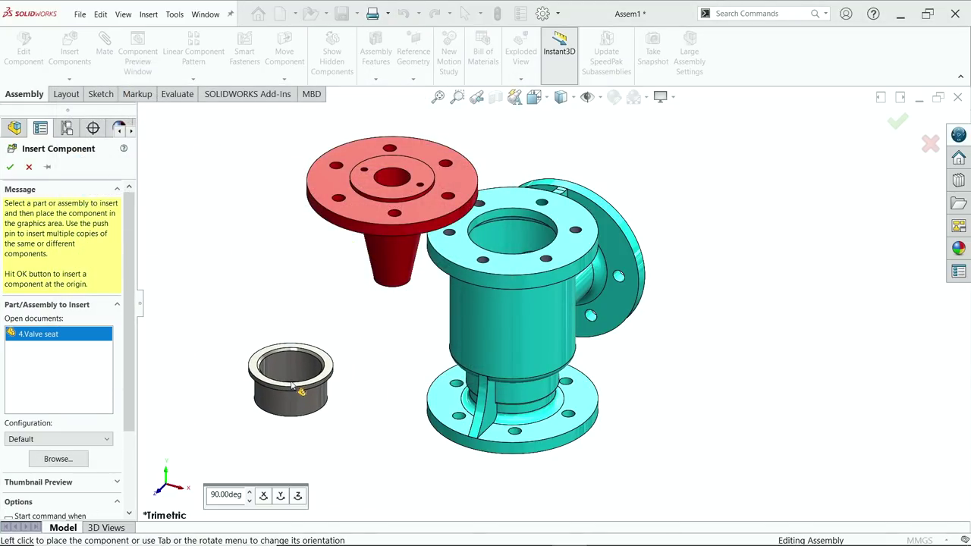
pyautogui.click(290, 381)
pyautogui.scroll(-2, 561, 199)
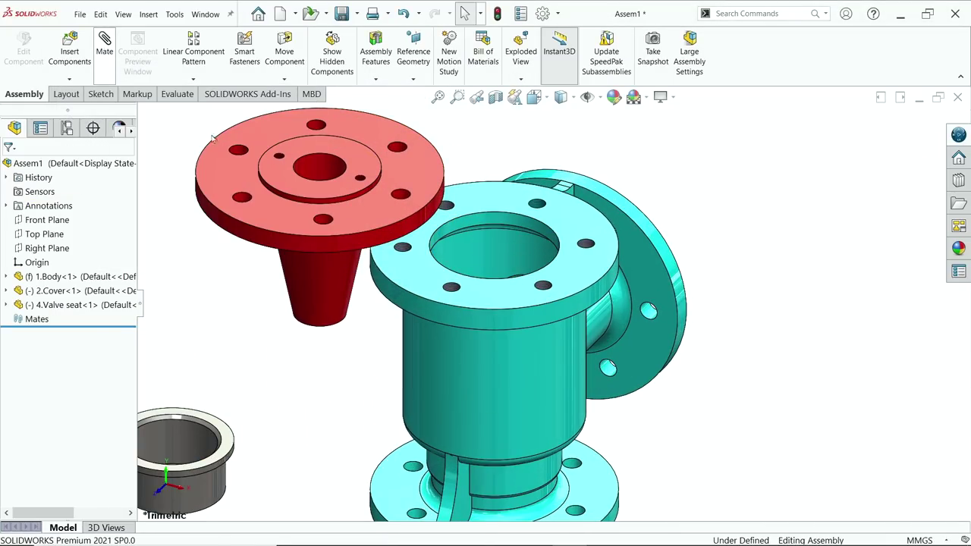
pyautogui.click(104, 50)
# - Mate the cover's central hole concentric with the body's bore
pyautogui.click(326, 170)
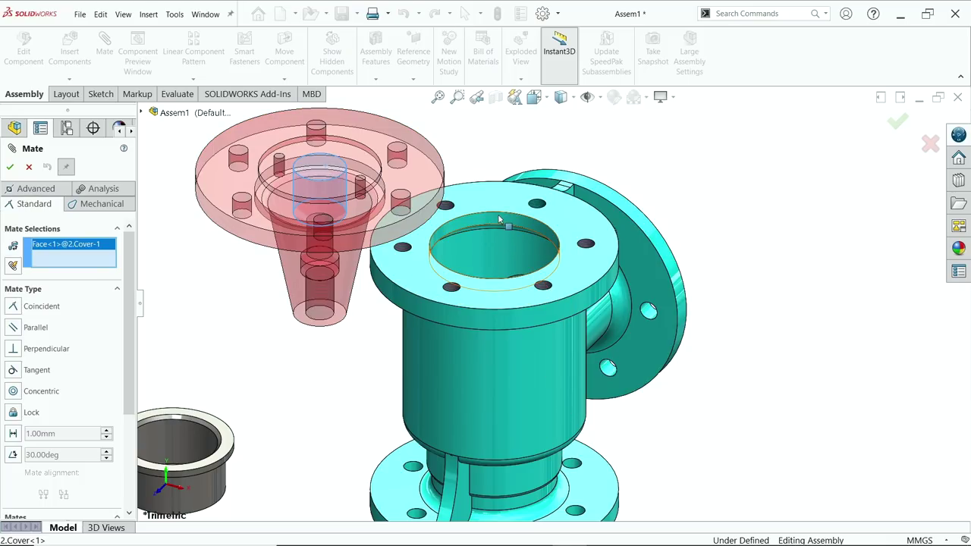
pyautogui.click(502, 220)
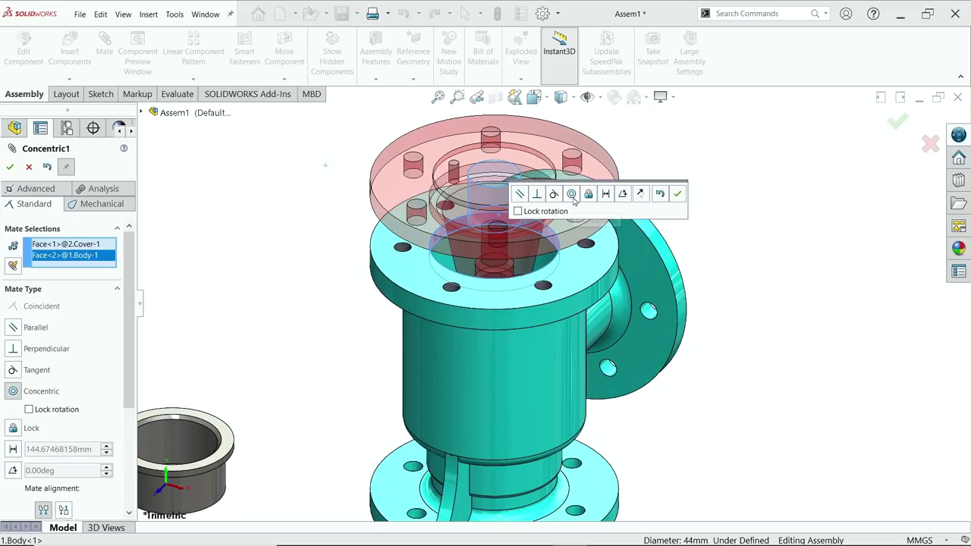
pyautogui.click(679, 196)
pyautogui.scroll(3, 648, 231)
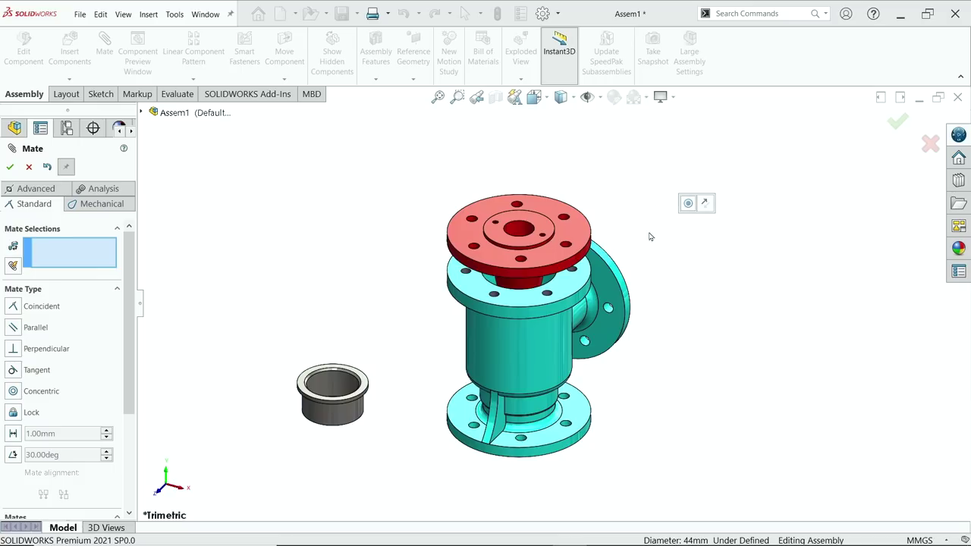
# - Align a cover bolt hole concentric with a matching body flange hole
pyautogui.moveTo(654, 229); pyautogui.dragTo(526, 262, button='middle')
pyautogui.scroll(-5, 611, 258)
pyautogui.scroll(-5, 275, 221)
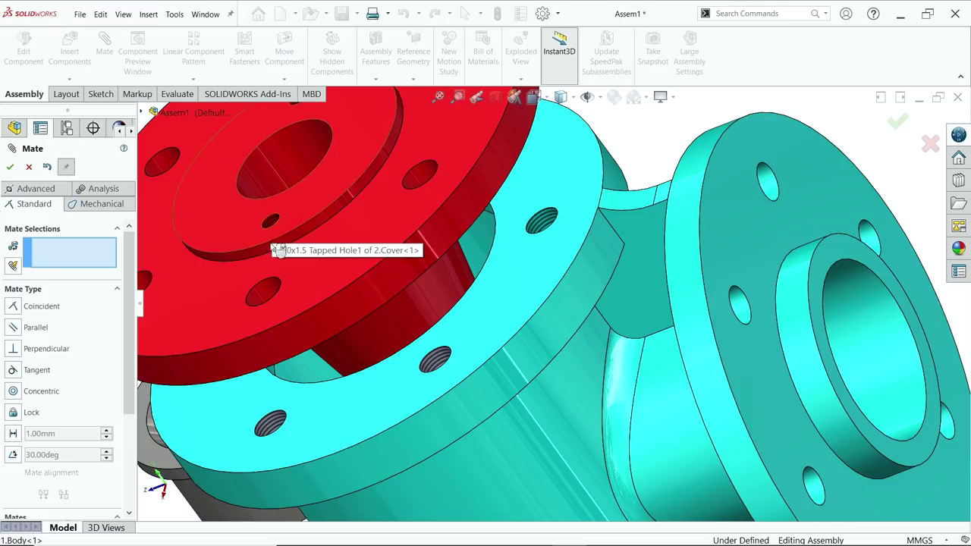
pyautogui.click(269, 292)
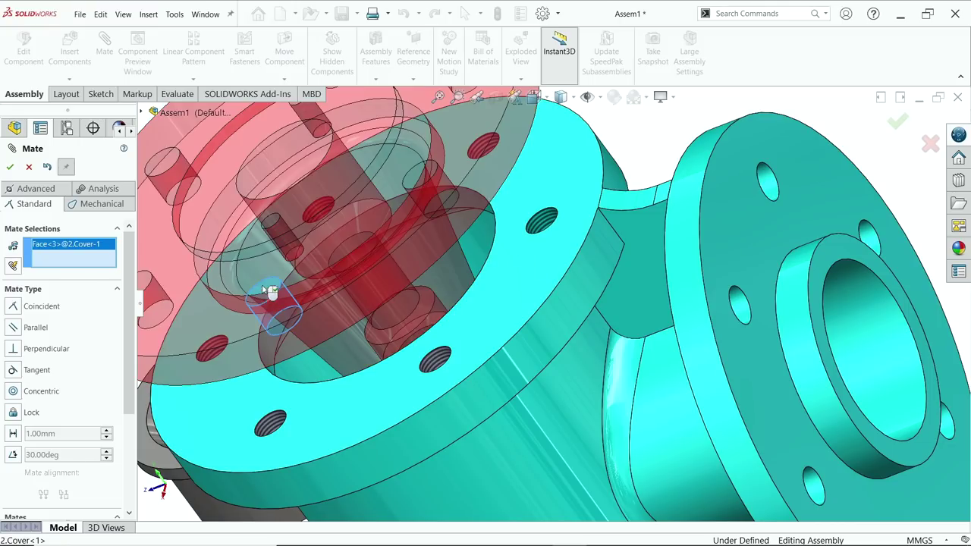
pyautogui.click(551, 221)
pyautogui.scroll(6, 584, 232)
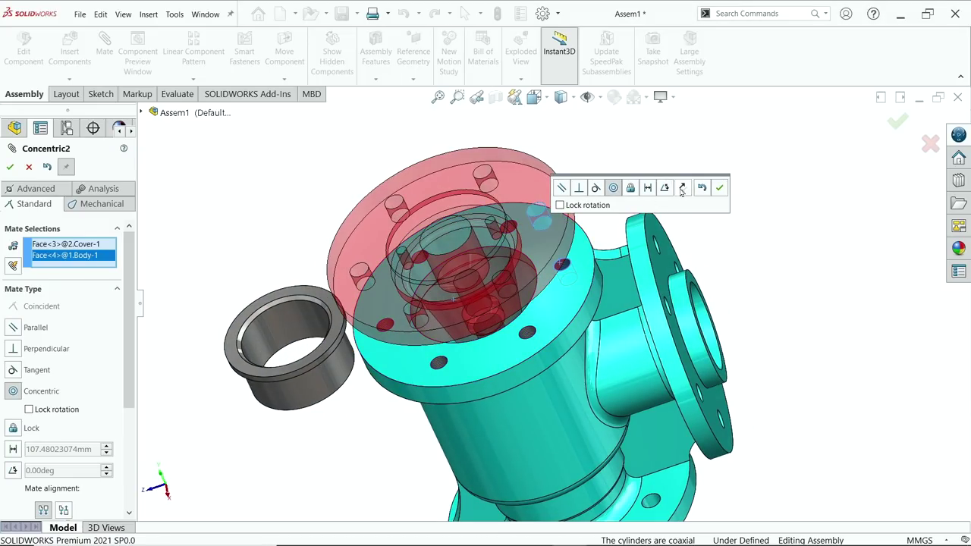
pyautogui.click(721, 188)
pyautogui.scroll(-5, 561, 212)
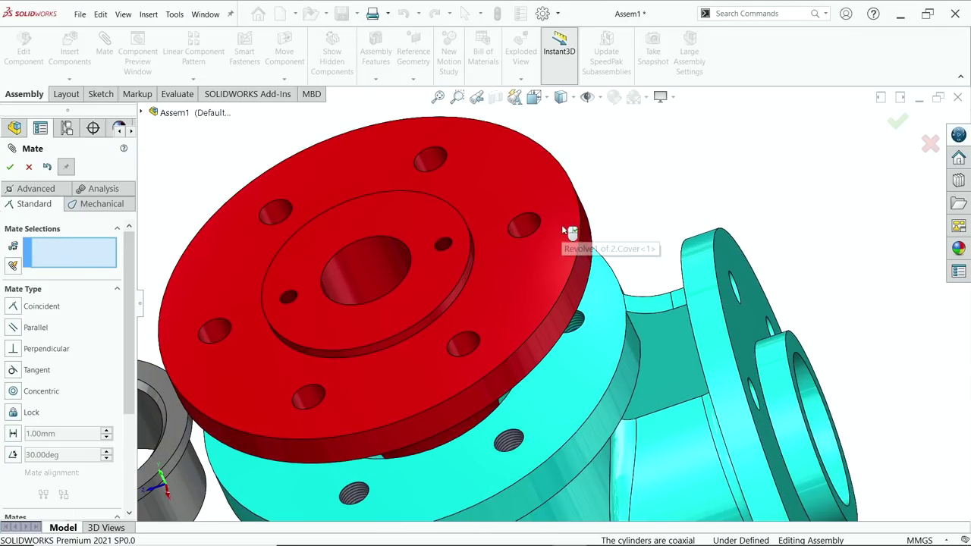
# - Add a coincident mate between the body's top flange face and the cover's underside
pyautogui.moveTo(518, 216); pyautogui.dragTo(640, 334)
pyautogui.scroll(3, 744, 326)
pyautogui.moveTo(743, 326); pyautogui.dragTo(636, 182, button='middle')
pyautogui.click(588, 334)
pyautogui.click(584, 257)
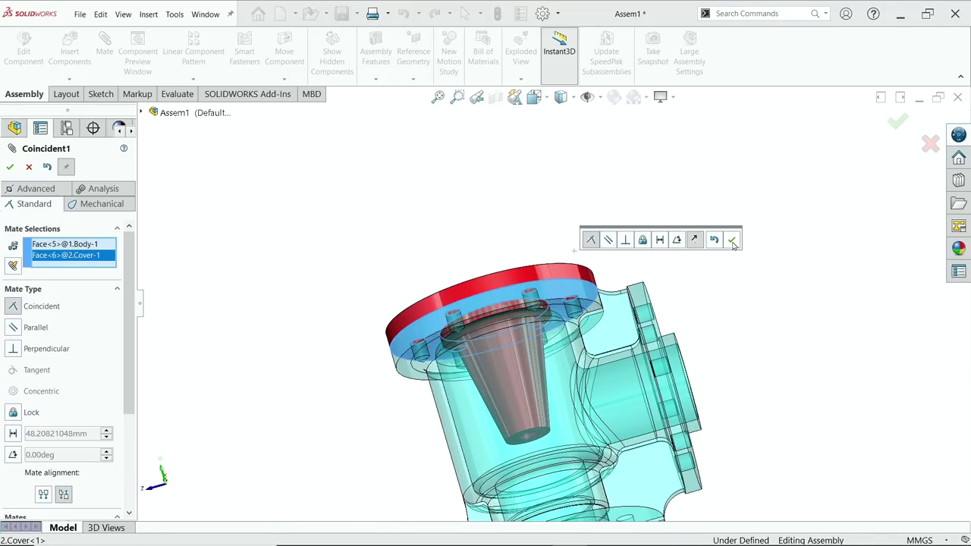
pyautogui.click(732, 240)
# - Move the bushing clear of the valve and close the Mate PropertyManager
pyautogui.moveTo(696, 186); pyautogui.dragTo(676, 376, button='middle')
pyautogui.scroll(-2, 576, 331)
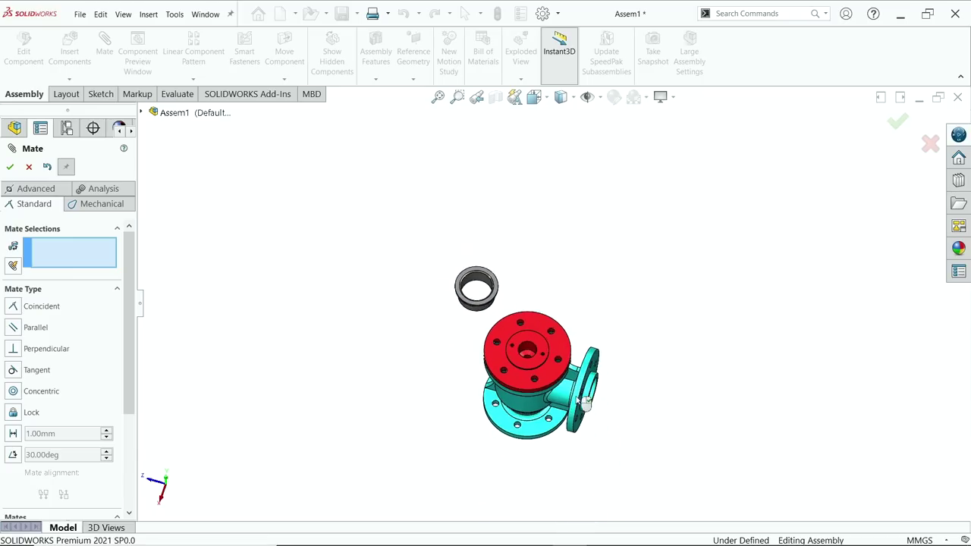
pyautogui.moveTo(478, 282); pyautogui.dragTo(430, 378)
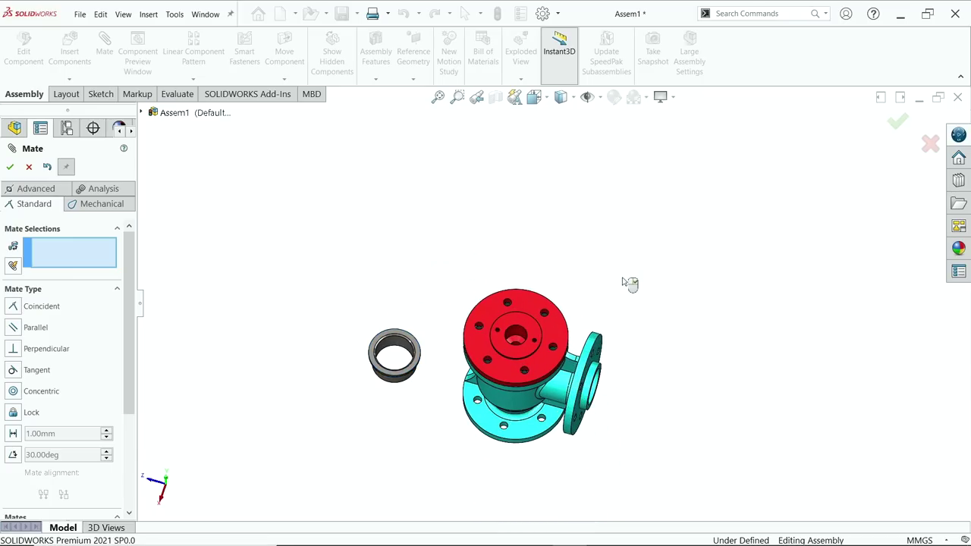
pyautogui.moveTo(628, 281); pyautogui.dragTo(616, 217, button='middle')
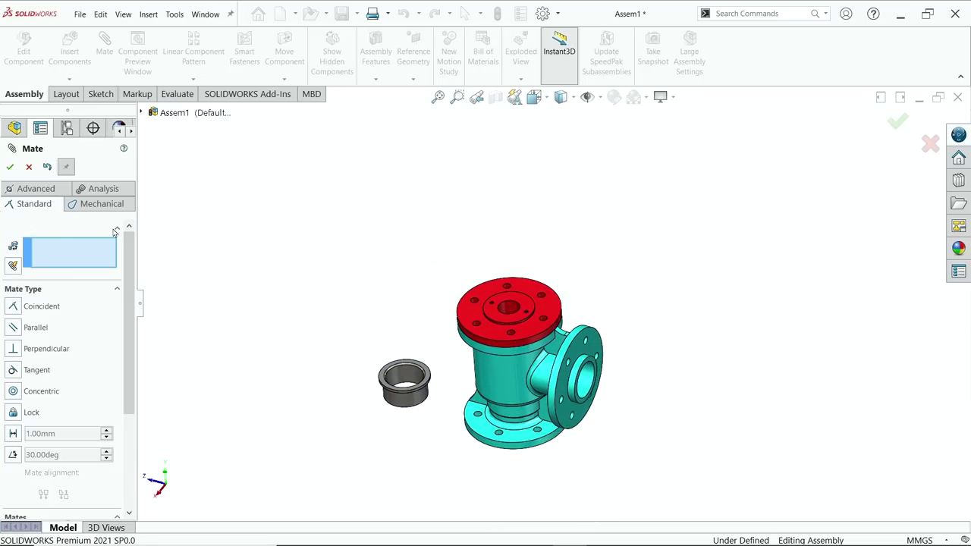
pyautogui.click(28, 168)
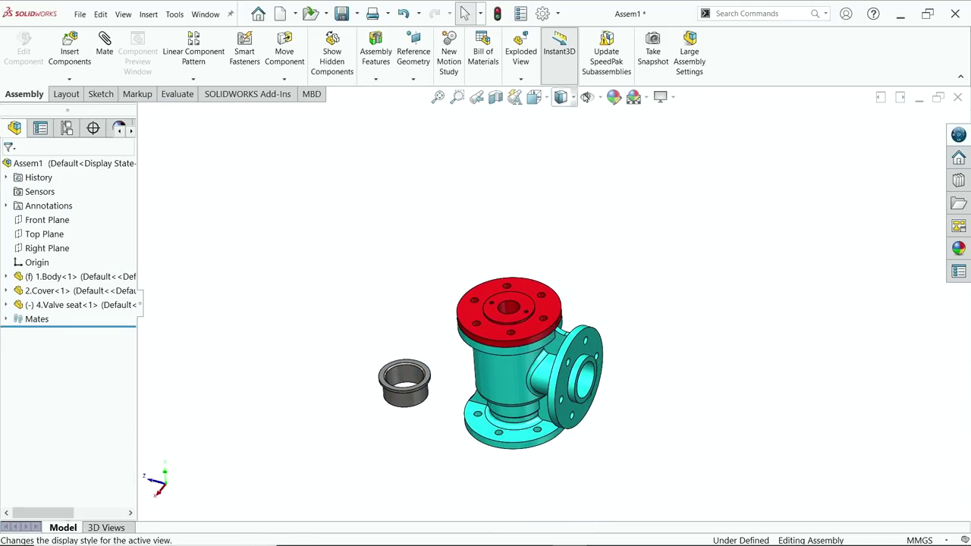
# - Add the Isometric command from Standard Views to the CommandManager via Customize
pyautogui.rightClick(753, 55)
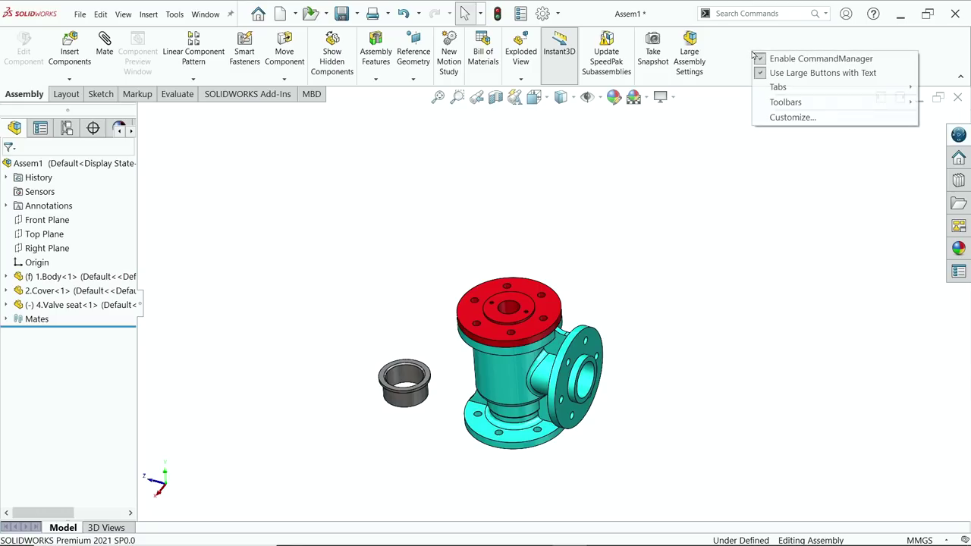
pyautogui.click(791, 117)
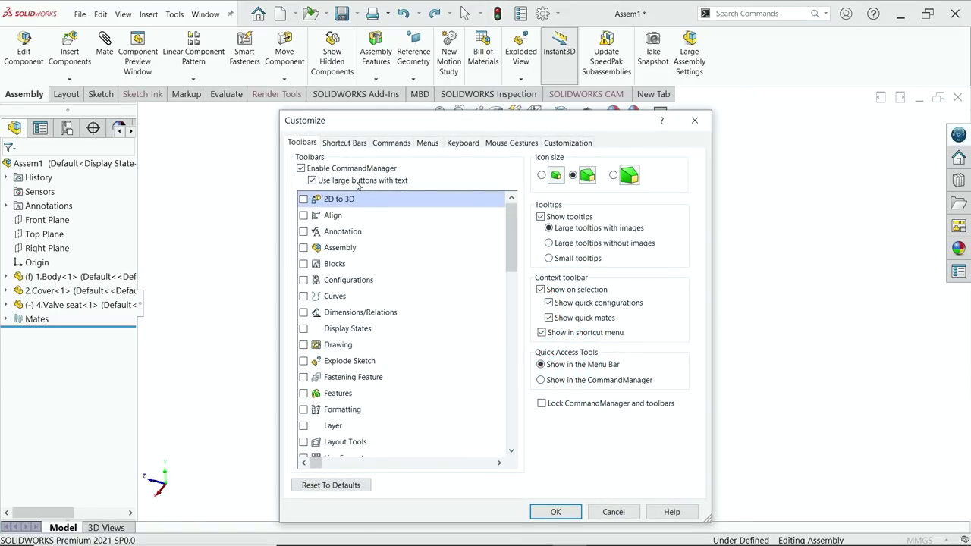
pyautogui.click(351, 145)
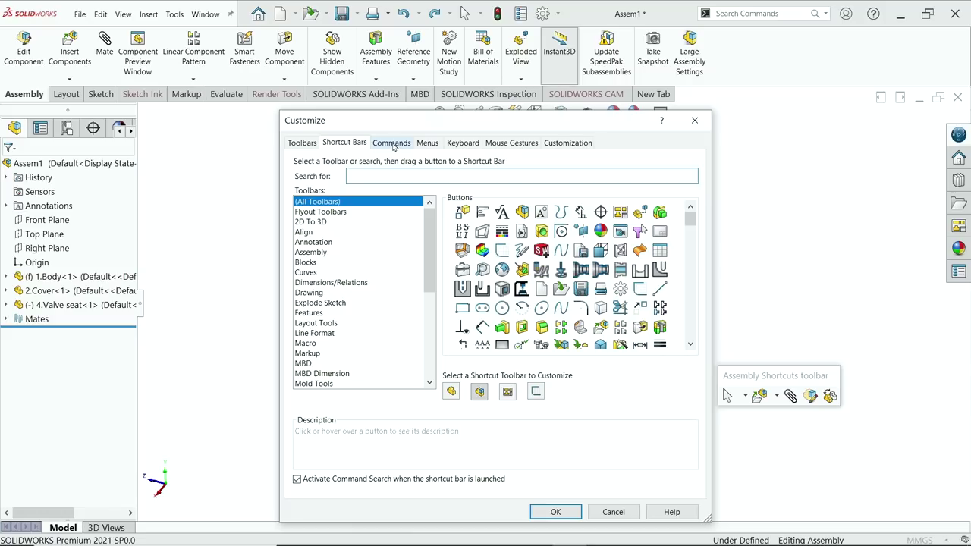
pyautogui.moveTo(691, 222); pyautogui.dragTo(692, 226)
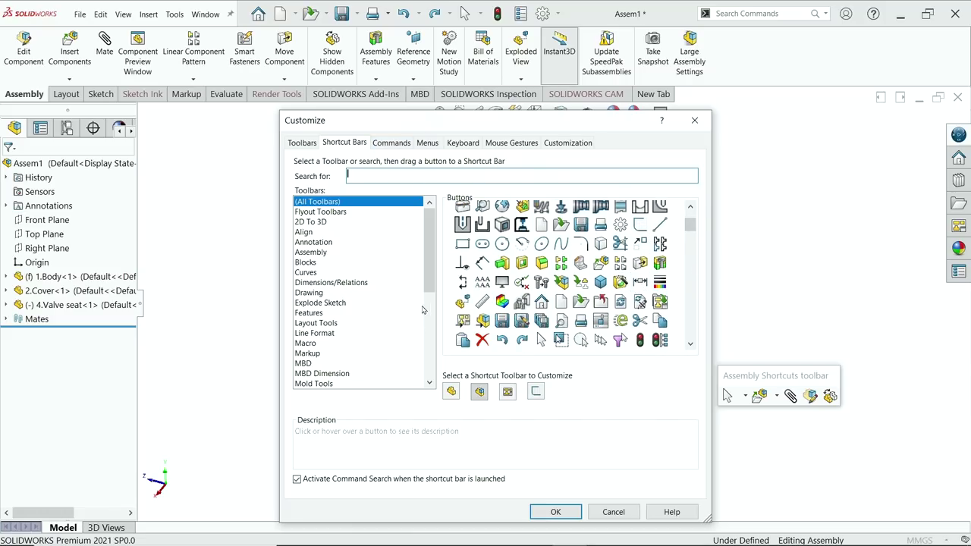
pyautogui.moveTo(429, 281); pyautogui.dragTo(395, 361)
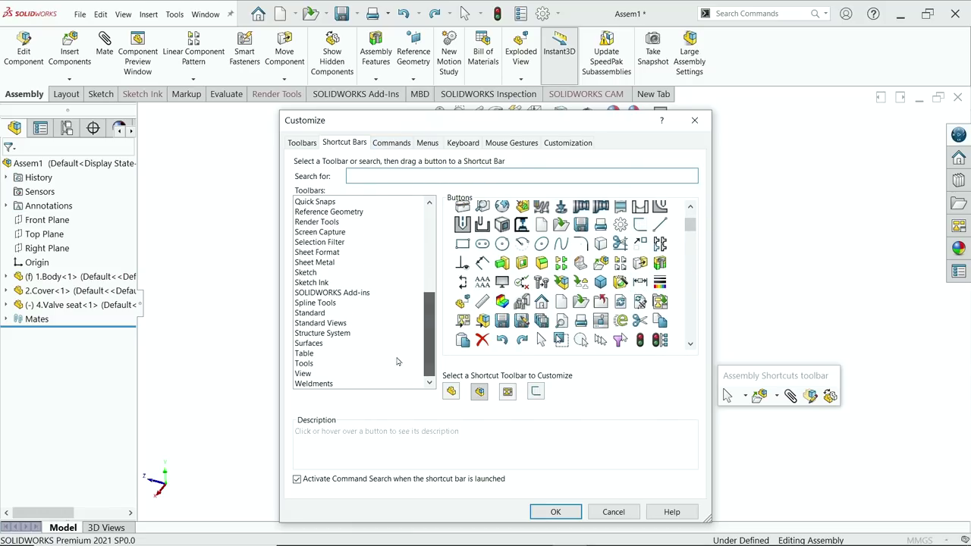
pyautogui.click(328, 323)
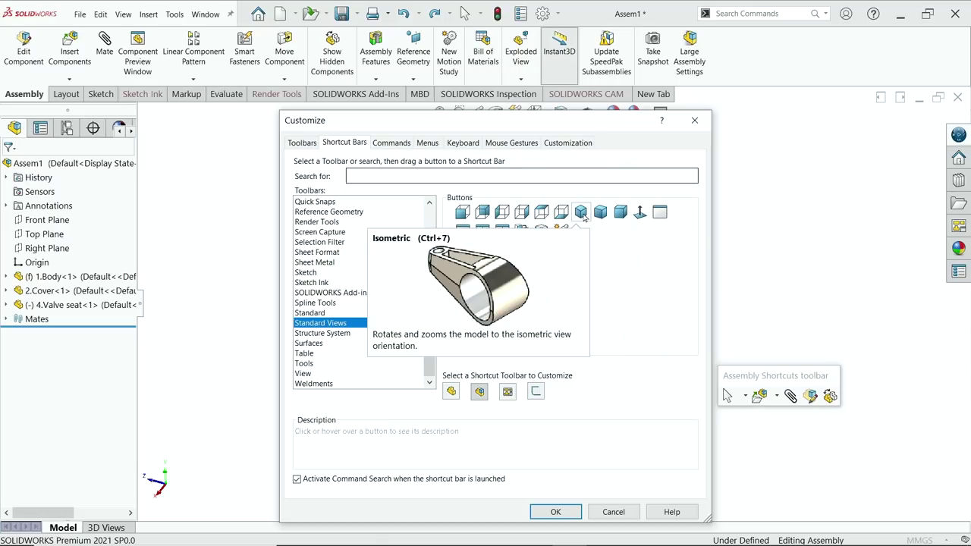
pyautogui.moveTo(581, 212); pyautogui.dragTo(622, 186)
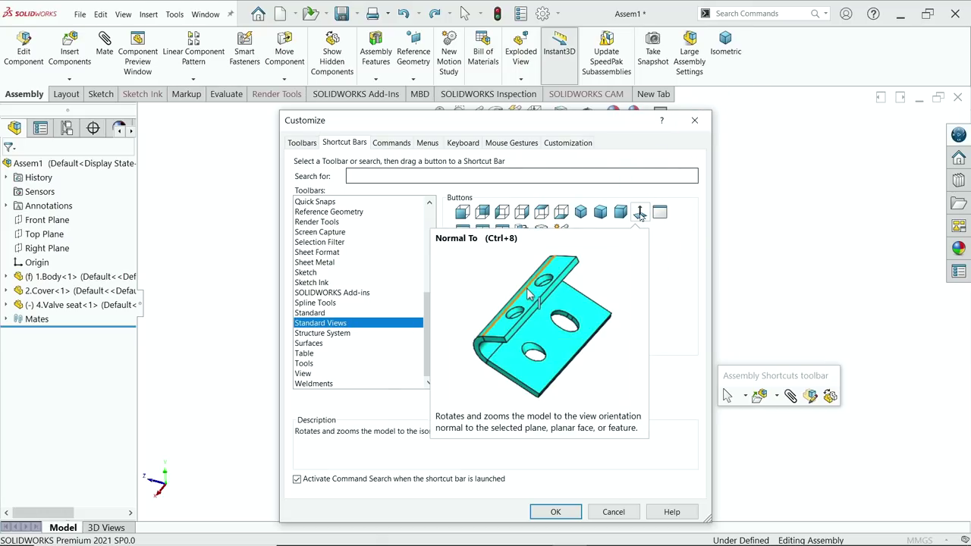
pyautogui.click(569, 509)
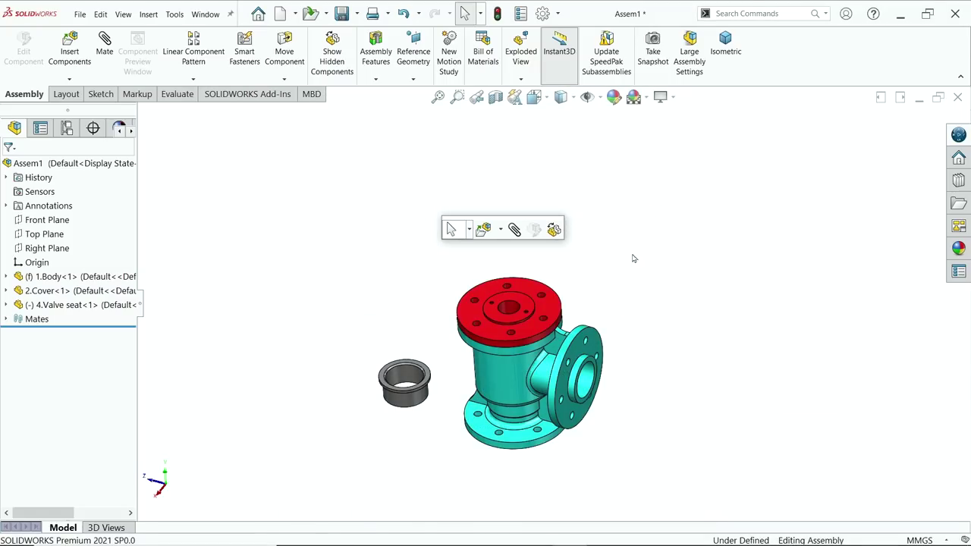
# - Show the isometric view and move the valve seat beside the side outlet flange
pyautogui.click(725, 45)
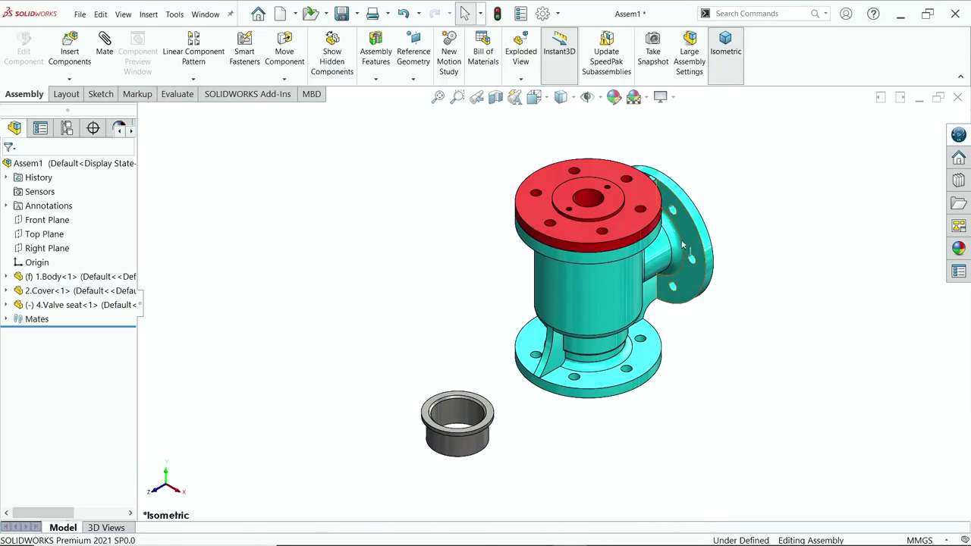
pyautogui.click(495, 97)
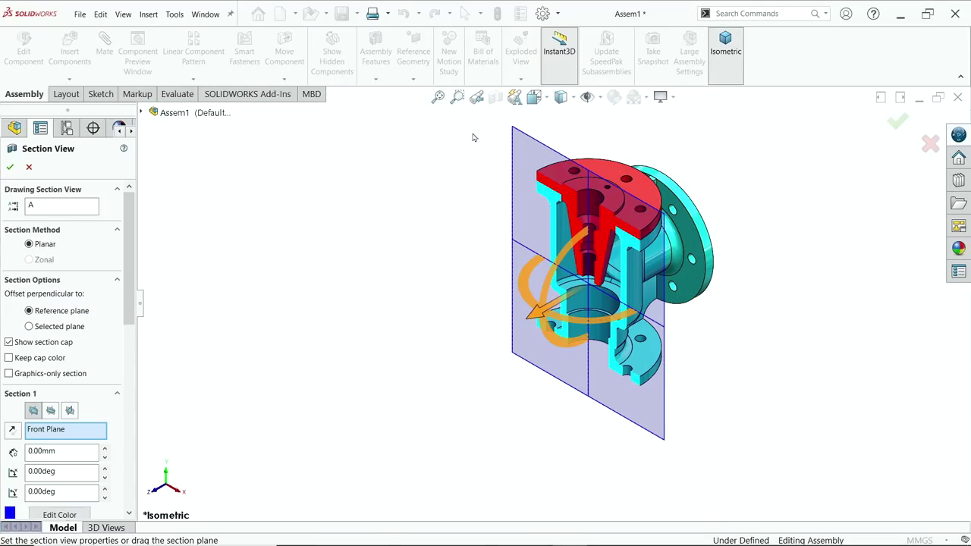
pyautogui.click(29, 168)
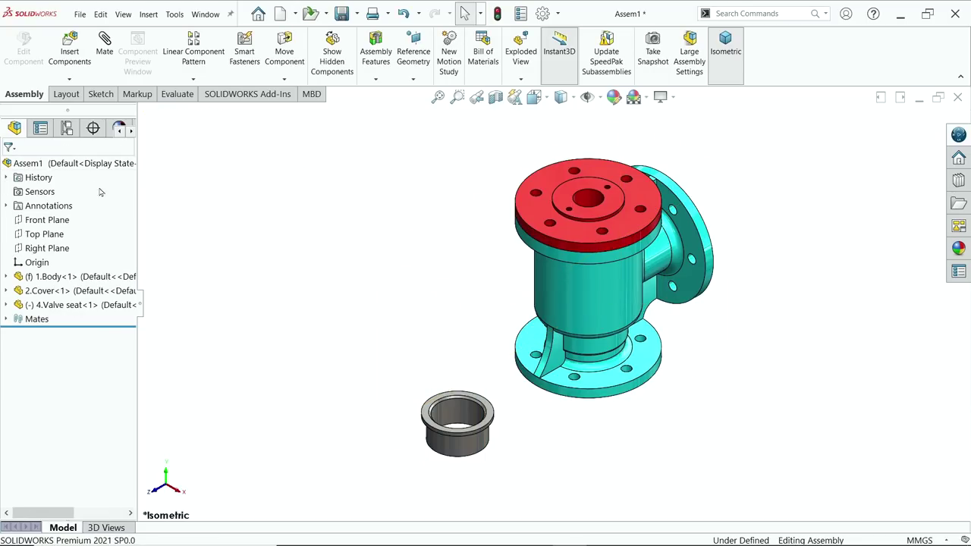
pyautogui.moveTo(436, 434); pyautogui.dragTo(733, 332)
# - Section the assembly along the Front Plane and move the valve seat beside the body
pyautogui.moveTo(733, 332)
pyautogui.mouseDown(button='middle')
pyautogui.moveTo(721, 318)
pyautogui.moveTo(732, 336)
pyautogui.mouseUp(button='middle')
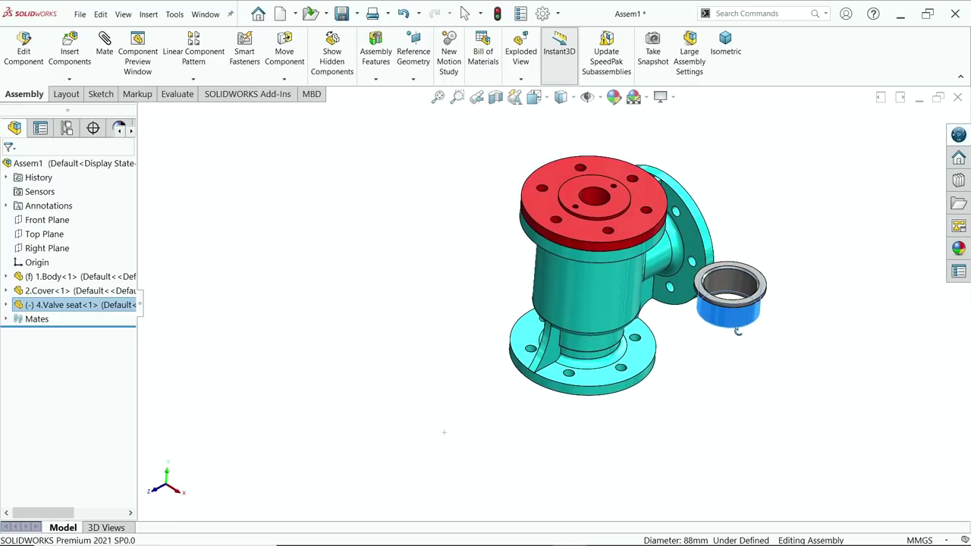
pyautogui.click(669, 326)
pyautogui.click(495, 97)
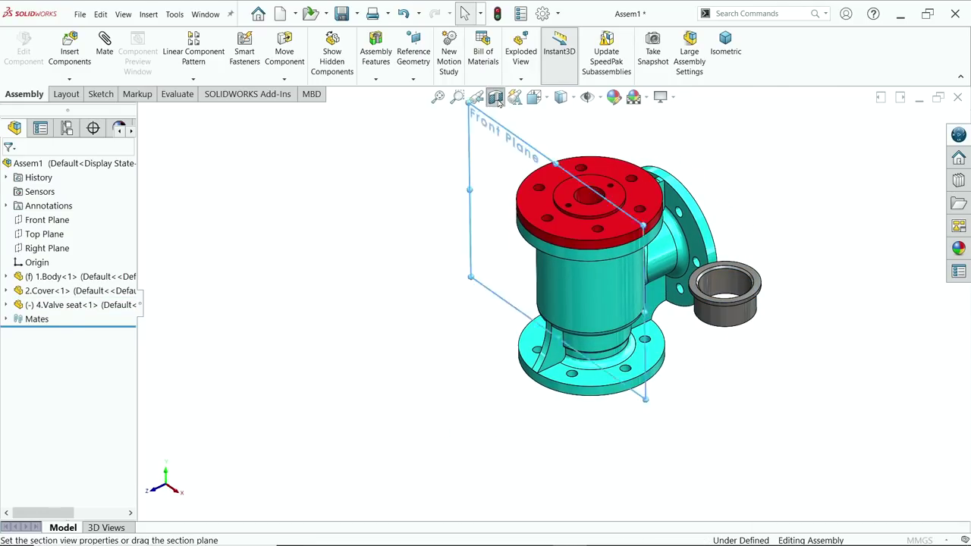
pyautogui.click(11, 168)
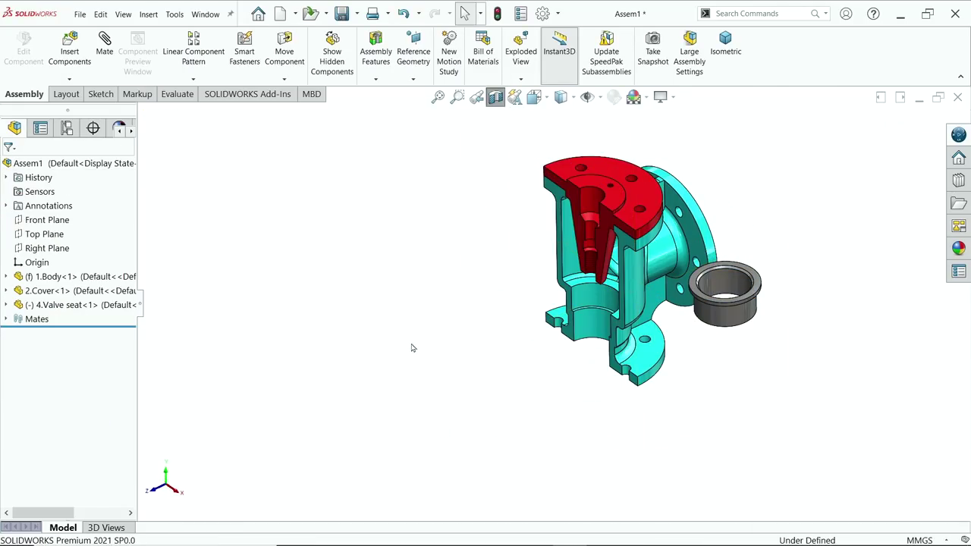
pyautogui.moveTo(412, 346); pyautogui.dragTo(598, 364, button='middle')
pyautogui.scroll(-3, 598, 364)
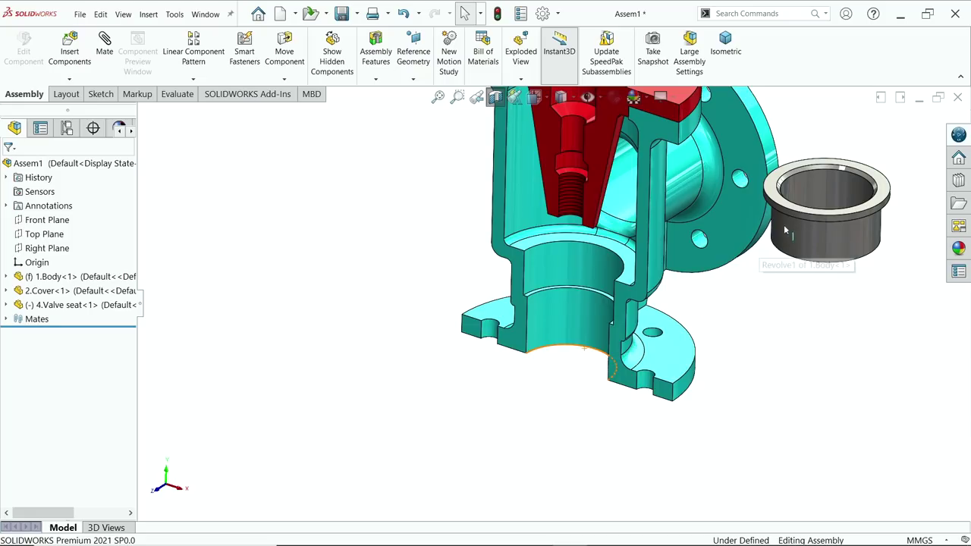
pyautogui.moveTo(783, 225); pyautogui.dragTo(468, 281)
pyautogui.scroll(-2, 462, 275)
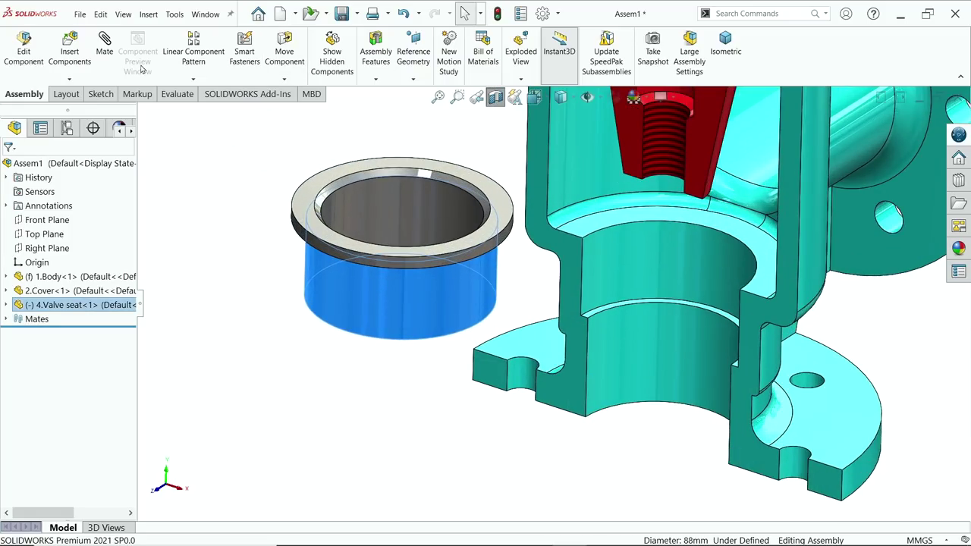
# - Mate the valve seat concentric with the body's bore
pyautogui.click(105, 46)
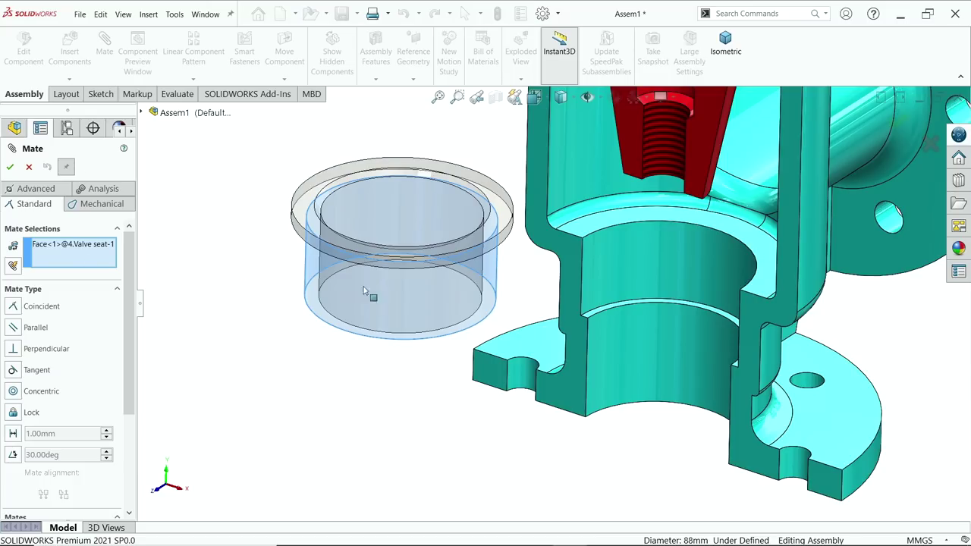
pyautogui.click(606, 244)
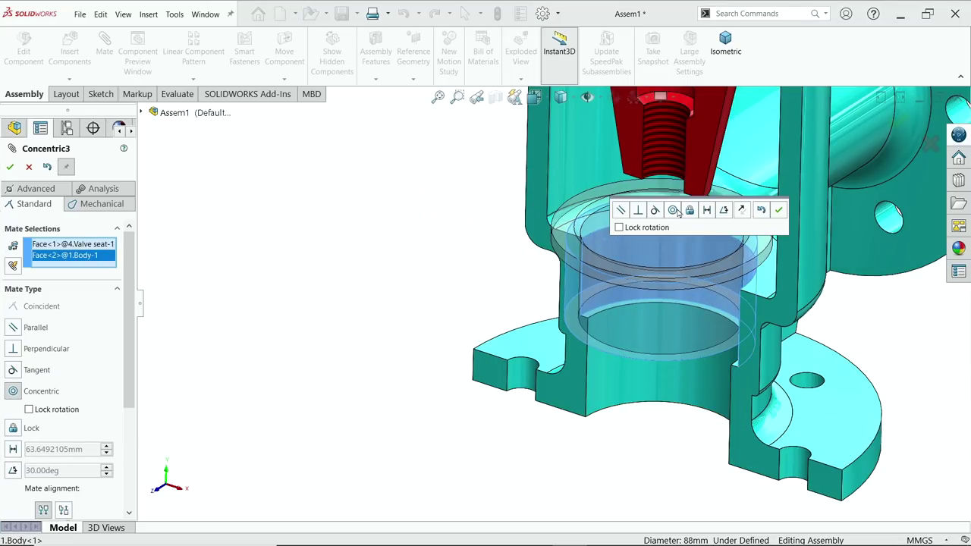
pyautogui.click(779, 212)
pyautogui.scroll(-5, 766, 243)
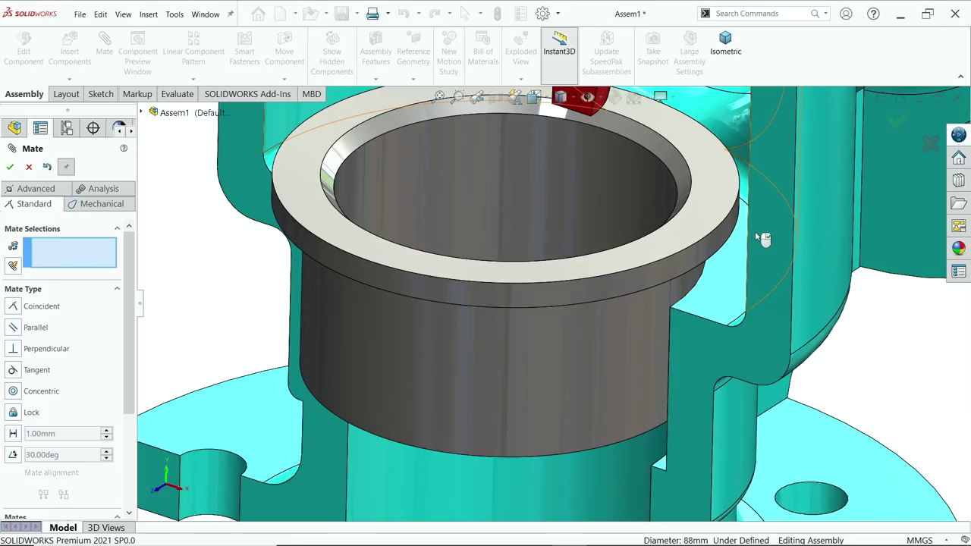
pyautogui.moveTo(733, 311); pyautogui.dragTo(687, 345, button='middle')
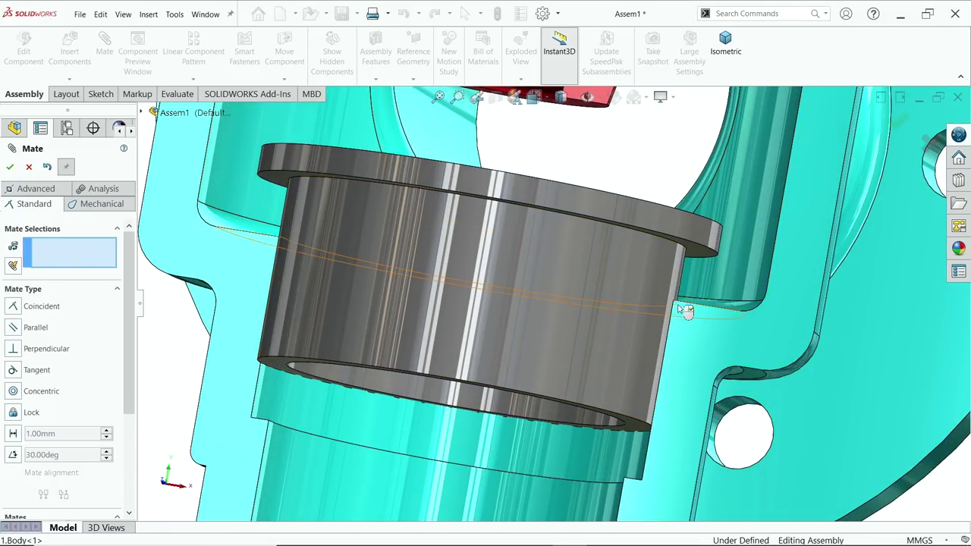
pyautogui.moveTo(685, 310); pyautogui.dragTo(644, 424, button='middle')
# - Mate the seat's flange coincident with the body's shoulder face
pyautogui.click(671, 310)
pyautogui.click(634, 449)
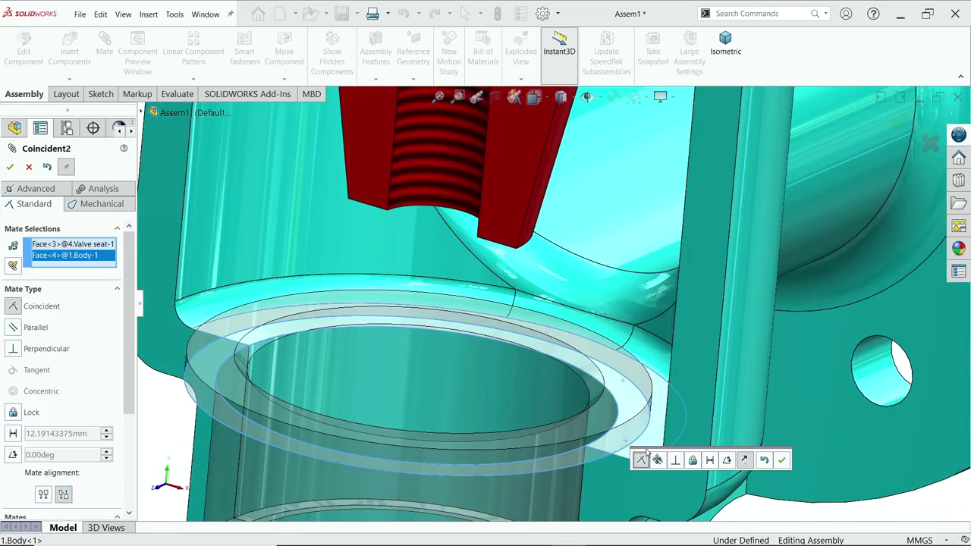
pyautogui.click(781, 460)
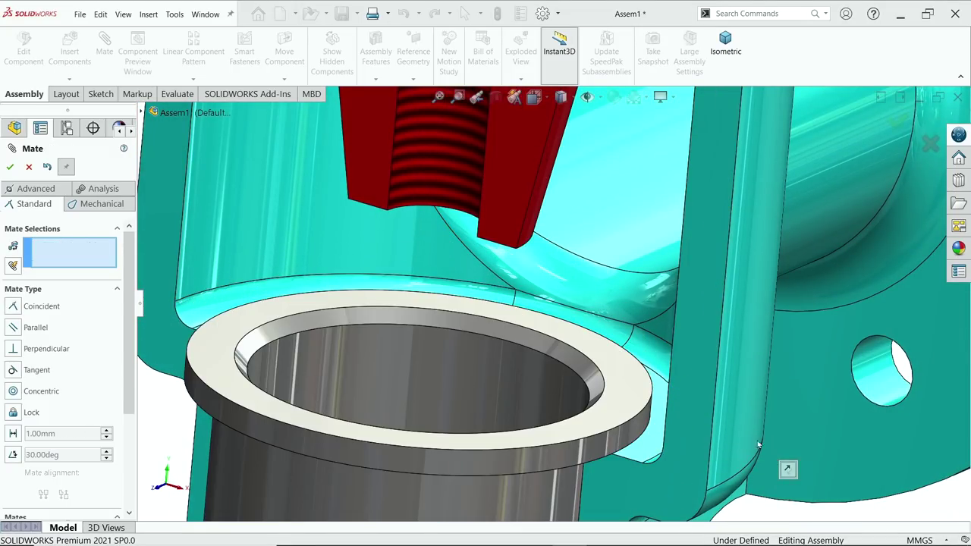
pyautogui.scroll(5, 629, 357)
pyautogui.moveTo(629, 357)
pyautogui.mouseDown(button='middle')
pyautogui.moveTo(620, 364)
pyautogui.moveTo(629, 352)
pyautogui.mouseUp(button='middle')
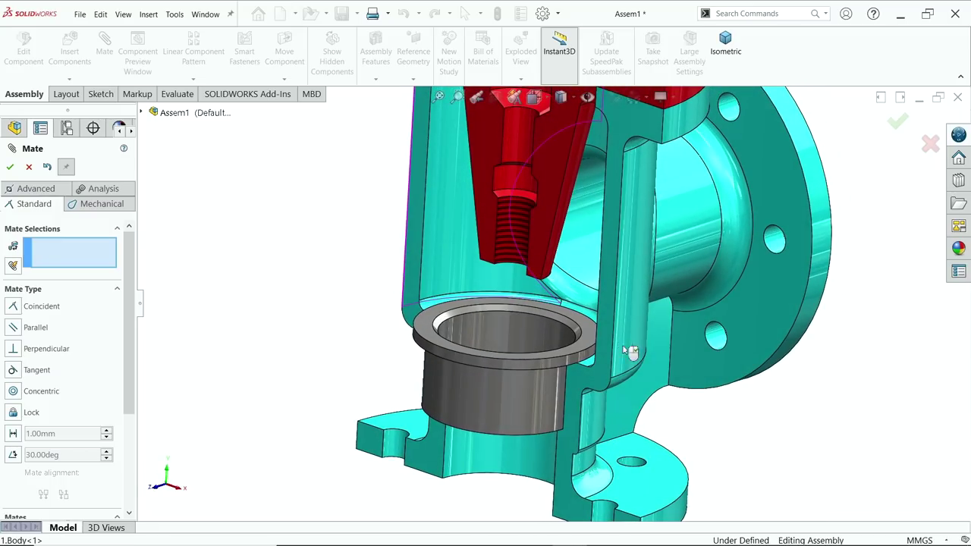
pyautogui.click(10, 168)
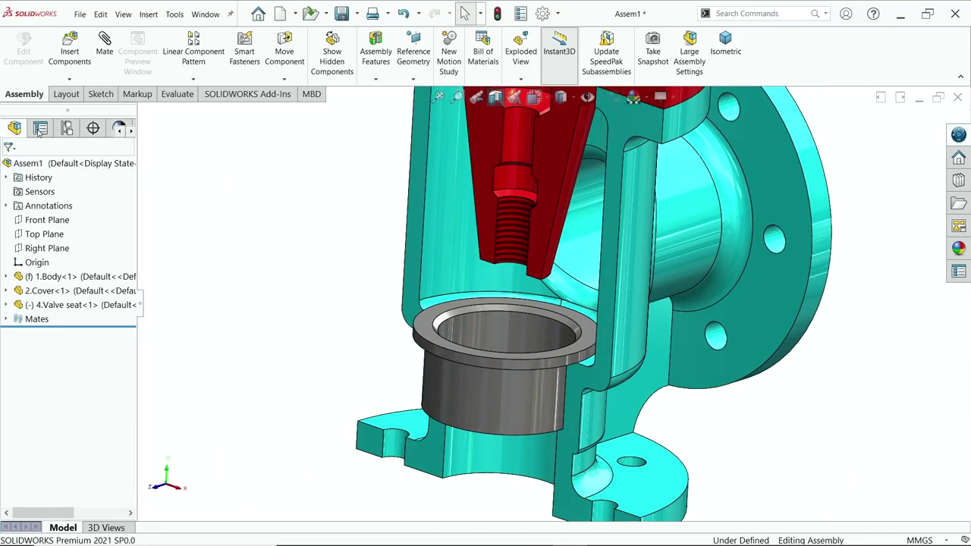
# - Insert the 5.Valve and 7.Spindle parts and place them in the assembly
pyautogui.click(74, 61)
pyautogui.click(376, 223)
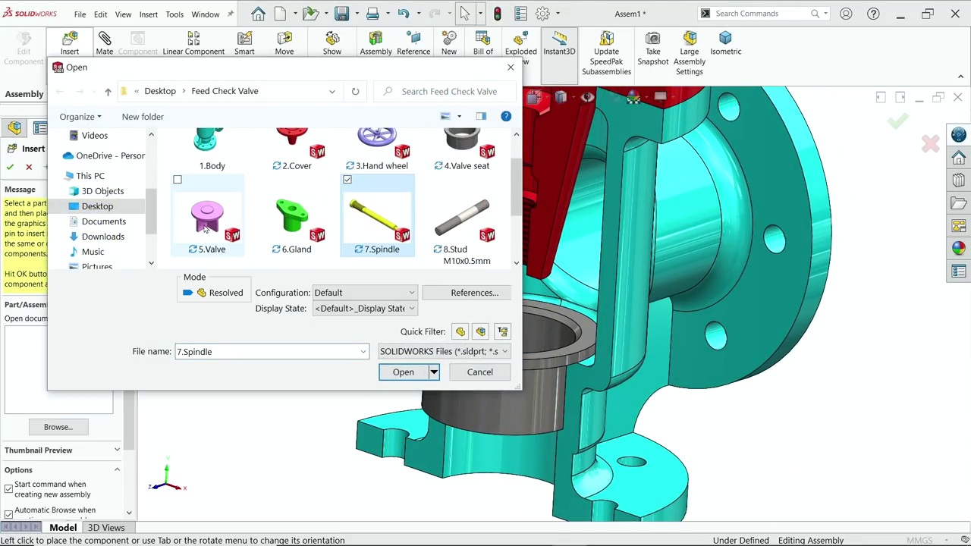
pyautogui.keyDown('ctrl'); pyautogui.click(205, 229); pyautogui.keyUp('ctrl')
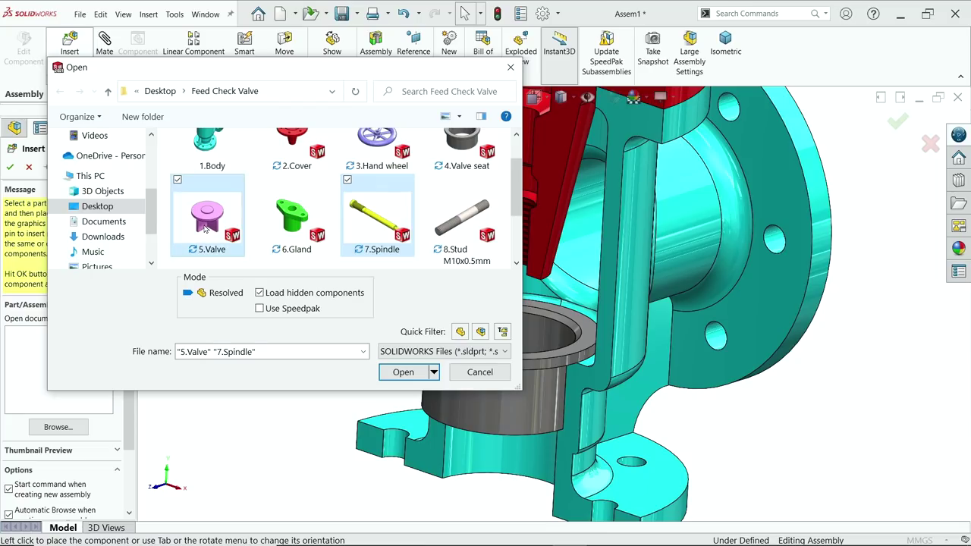
pyautogui.click(404, 372)
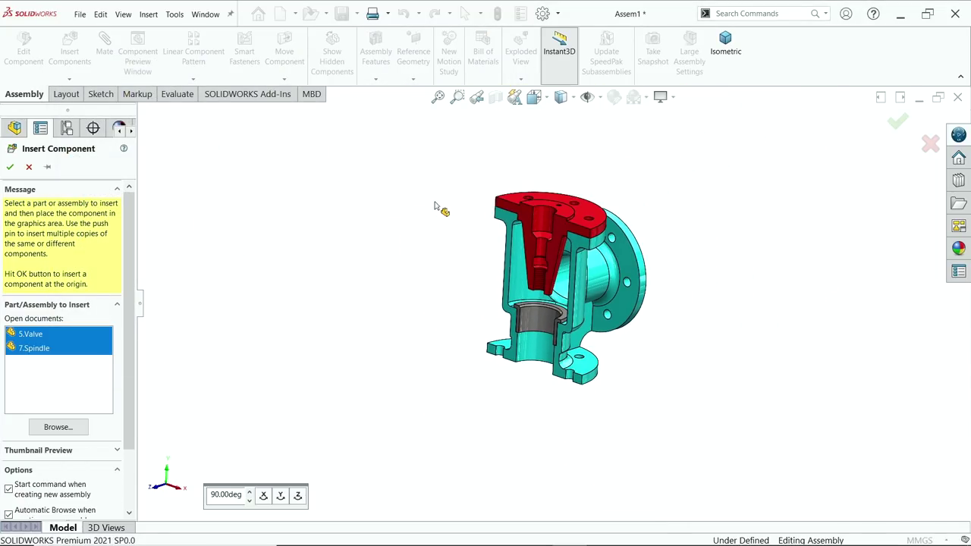
pyautogui.click(435, 206)
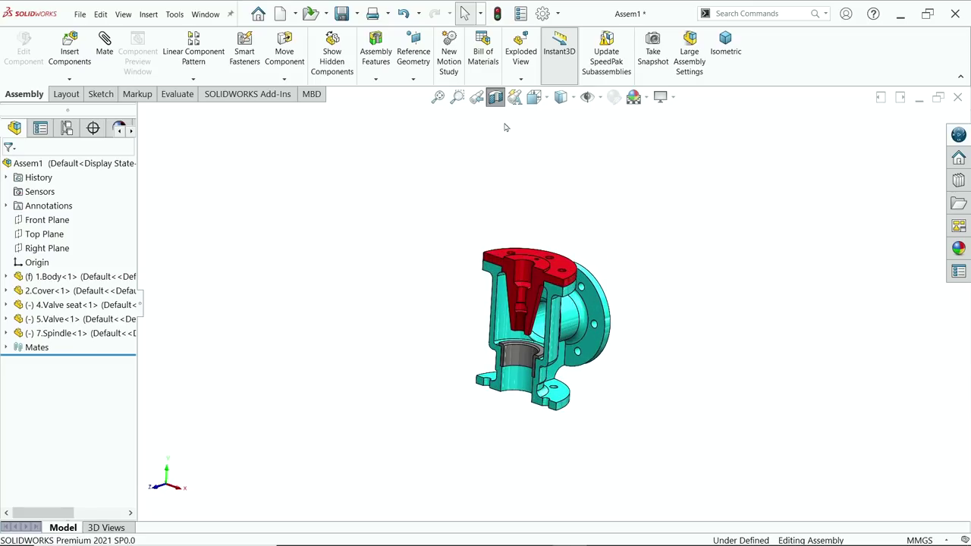
# - Turn off the section view to show the whole valve body
pyautogui.click(495, 96)
pyautogui.scroll(-3, 479, 313)
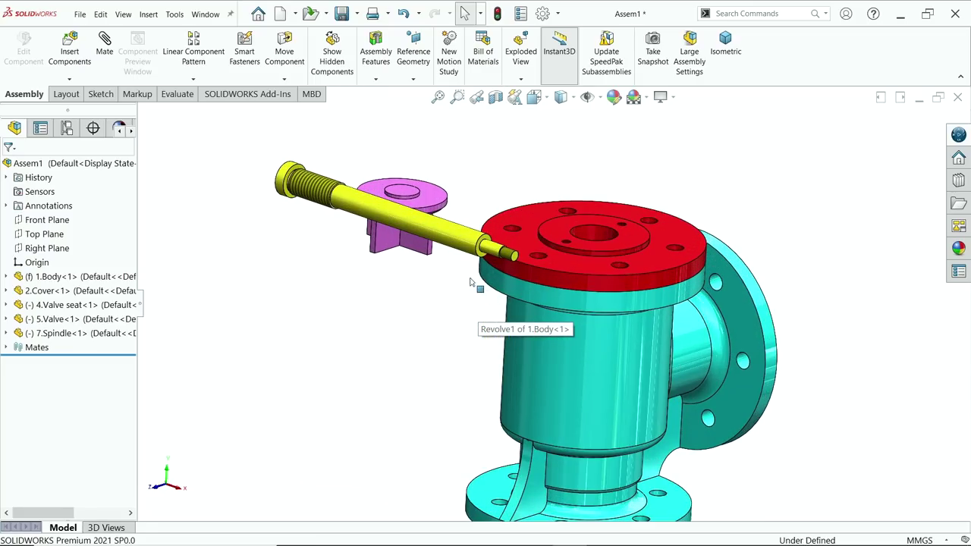
pyautogui.click(284, 80)
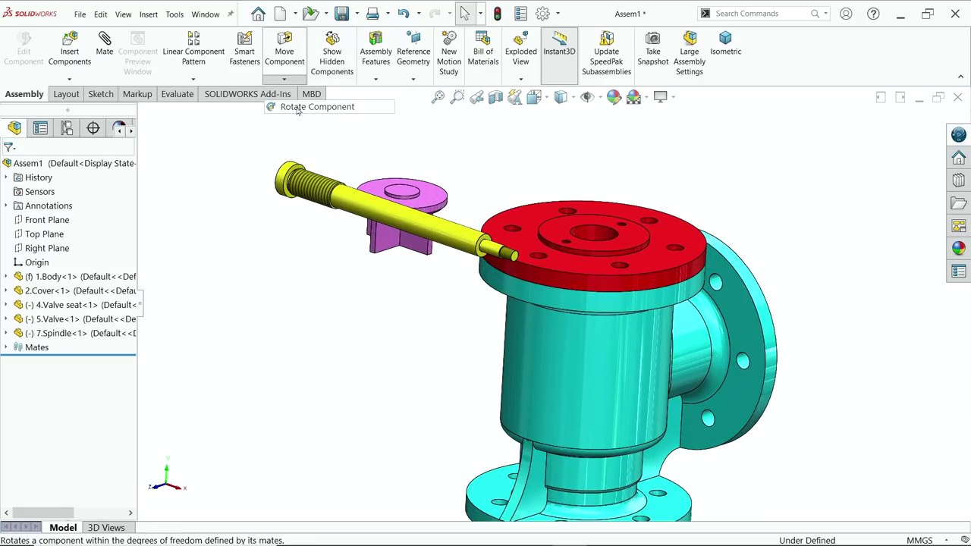
# - Rotate the spindle to stand upright beside the valve part
pyautogui.click(319, 107)
pyautogui.moveTo(464, 240); pyautogui.dragTo(449, 120)
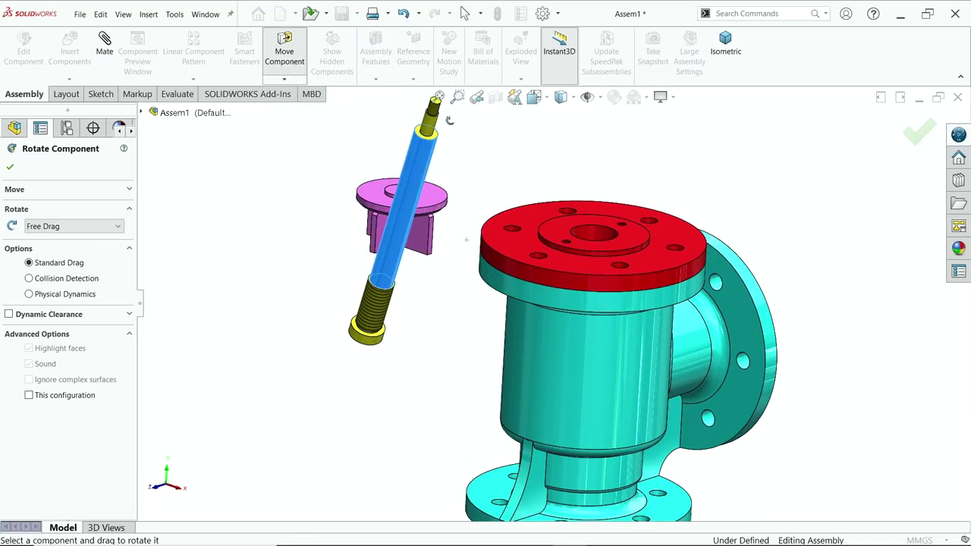
pyautogui.moveTo(427, 214); pyautogui.dragTo(403, 180)
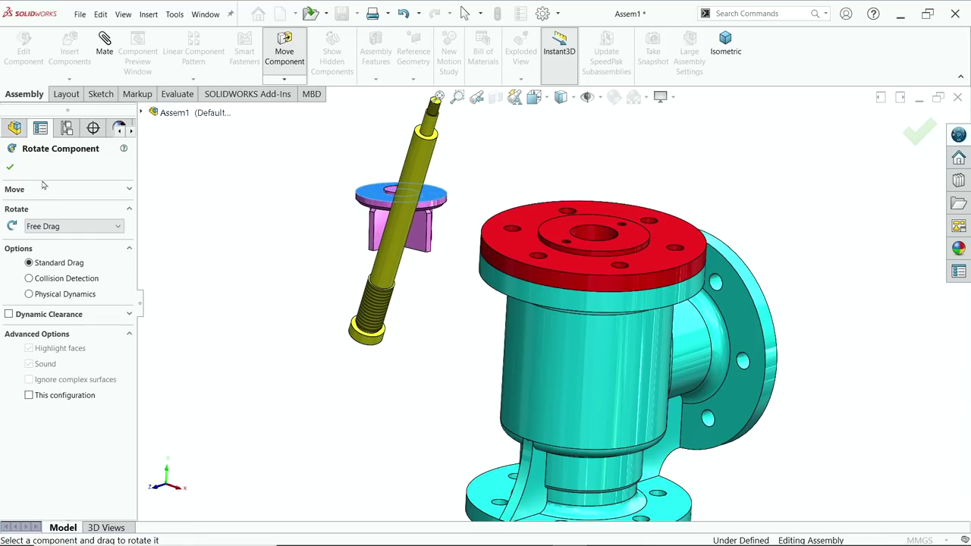
pyautogui.click(11, 168)
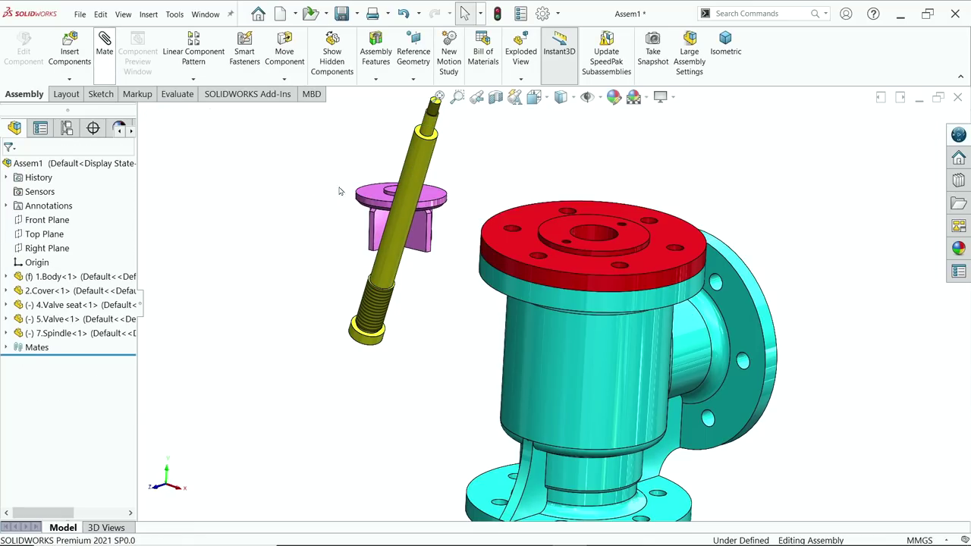
# - Mate the spindle concentric with the valve's bore
pyautogui.click(104, 46)
pyautogui.scroll(-3, 362, 165)
pyautogui.click(423, 302)
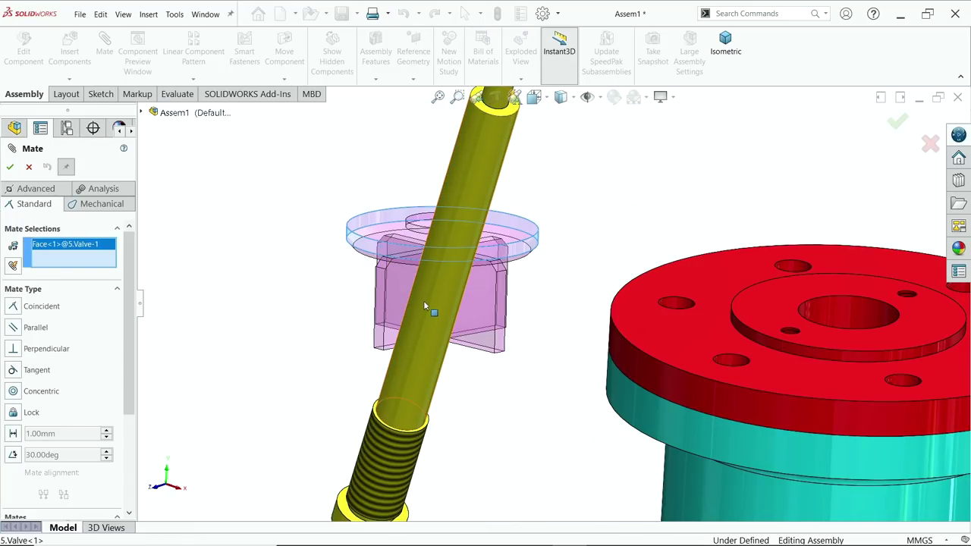
pyautogui.click(423, 305)
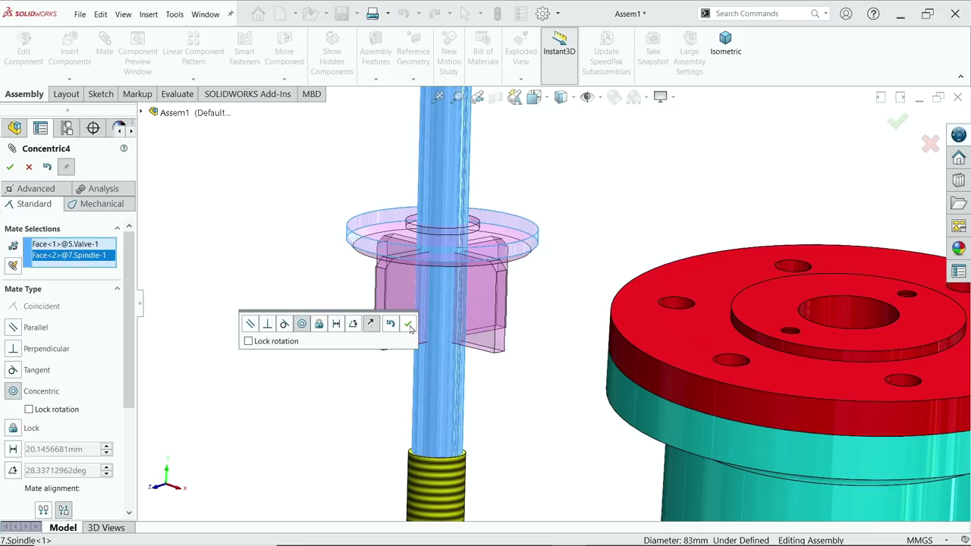
pyautogui.click(408, 323)
# - Mate the spindle's bottom face coincident with the valve's top face
pyautogui.scroll(5, 433, 329)
pyautogui.scroll(-3, 531, 331)
pyautogui.scroll(3, 545, 425)
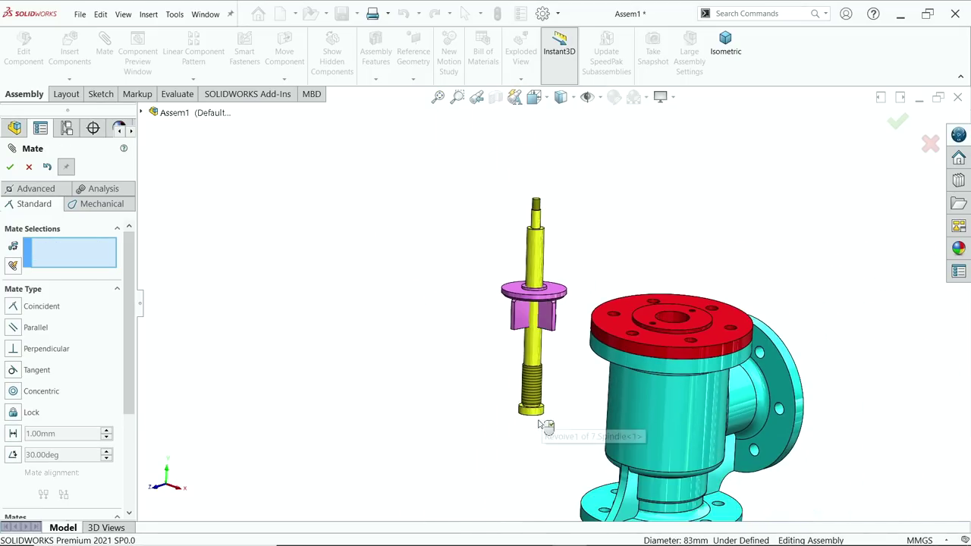
pyautogui.moveTo(541, 414); pyautogui.dragTo(556, 260)
pyautogui.scroll(-3, 541, 343)
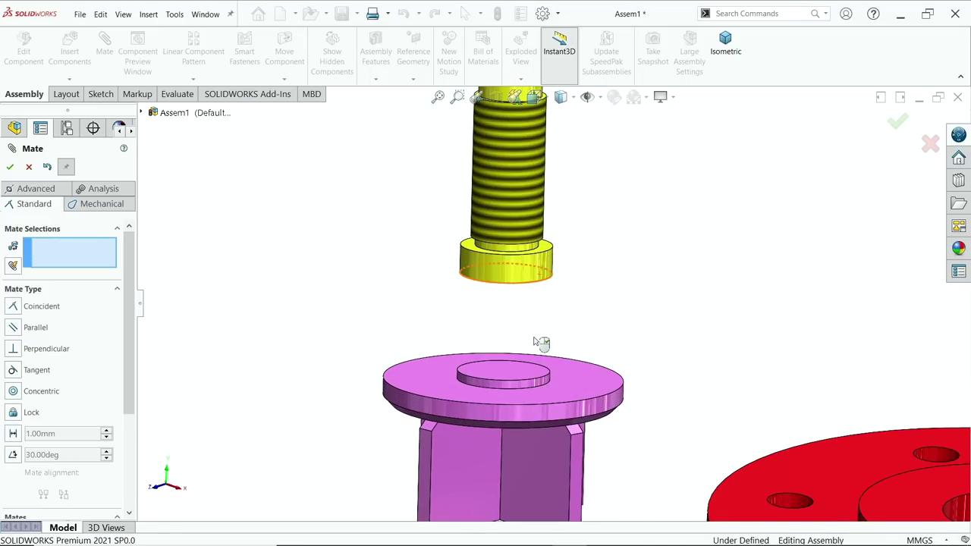
pyautogui.moveTo(540, 343); pyautogui.dragTo(538, 255, button='middle')
pyautogui.click(535, 254)
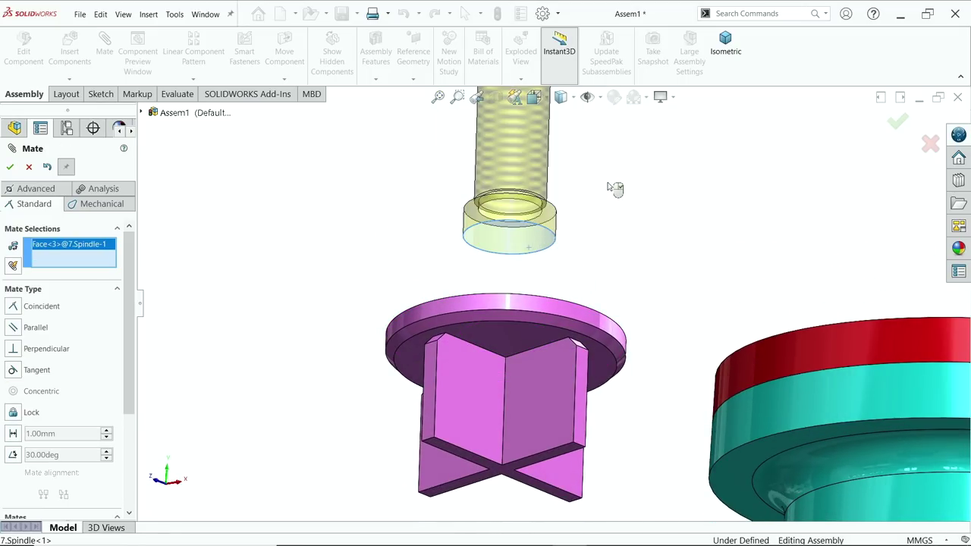
pyautogui.moveTo(615, 188)
pyautogui.mouseDown(button='middle')
pyautogui.moveTo(606, 288)
pyautogui.moveTo(613, 196)
pyautogui.mouseUp(button='middle')
pyautogui.scroll(-3, 613, 196)
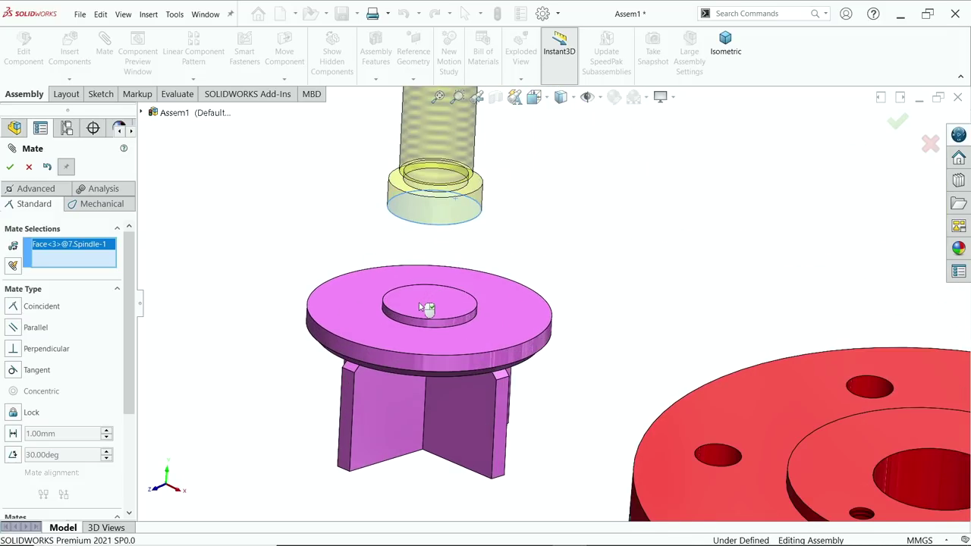
pyautogui.click(427, 307)
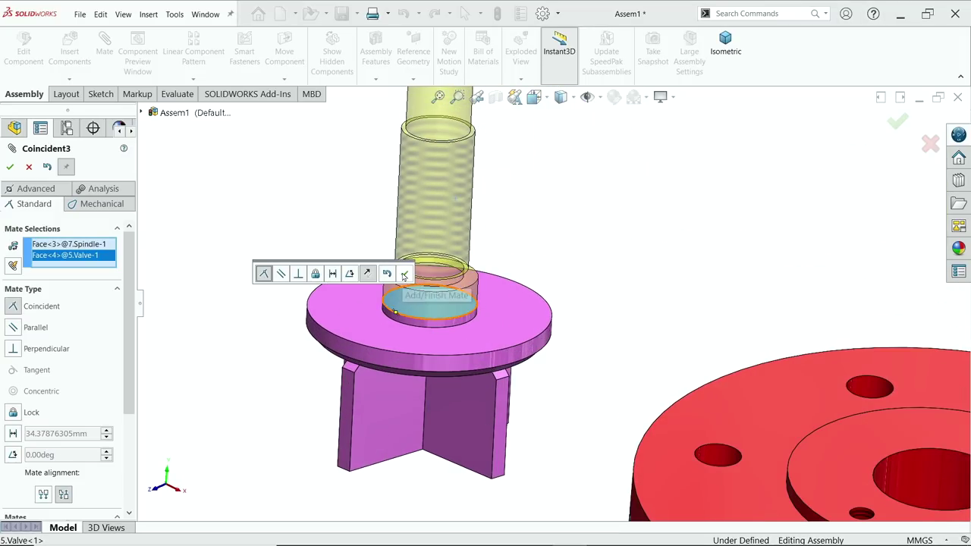
pyautogui.click(405, 275)
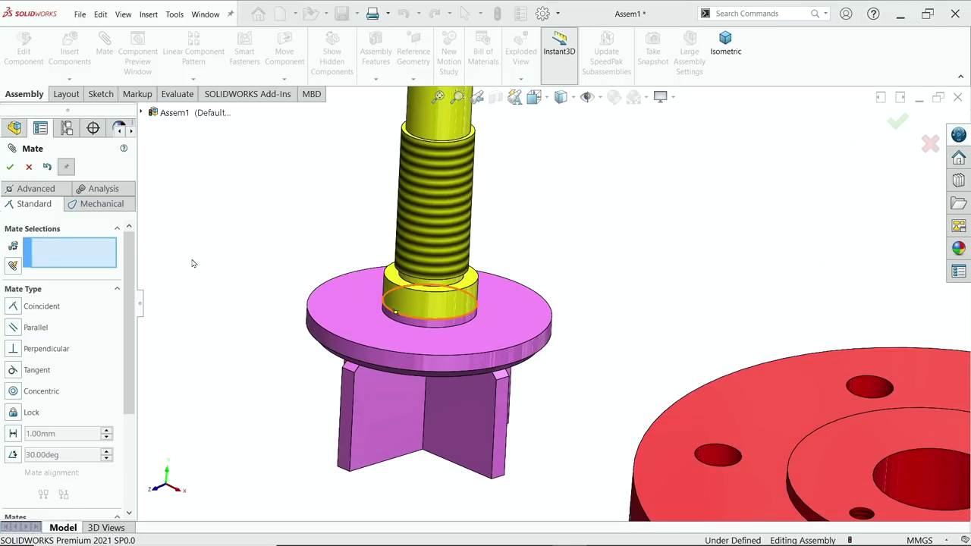
# - Select the Front Planes of 5.Valve and 7.Spindle in the tree and mate them coincident
pyautogui.click(28, 168)
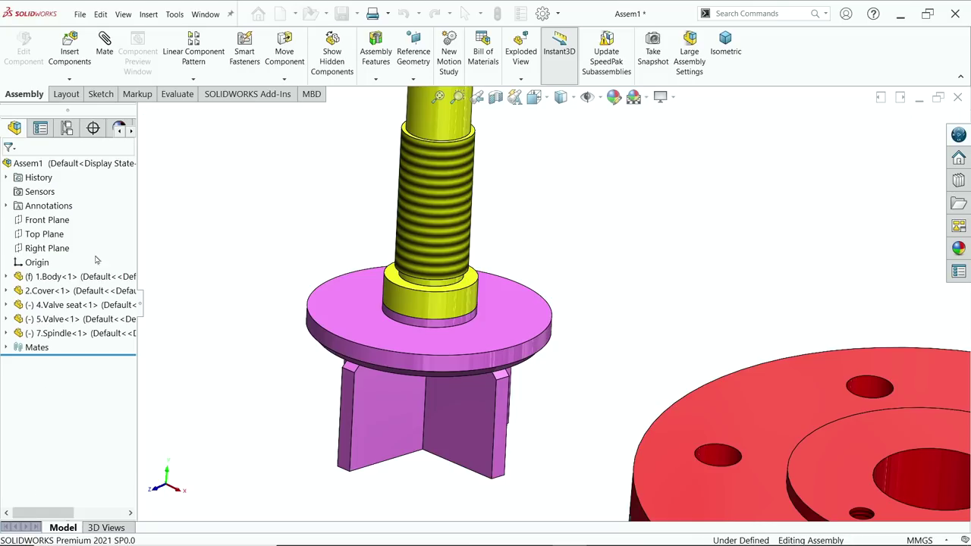
pyautogui.click(6, 319)
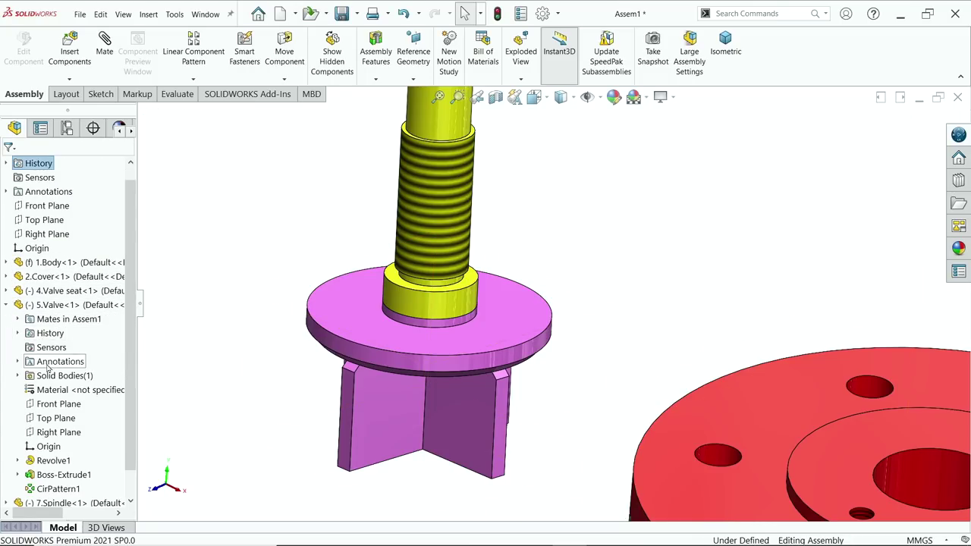
pyautogui.click(61, 405)
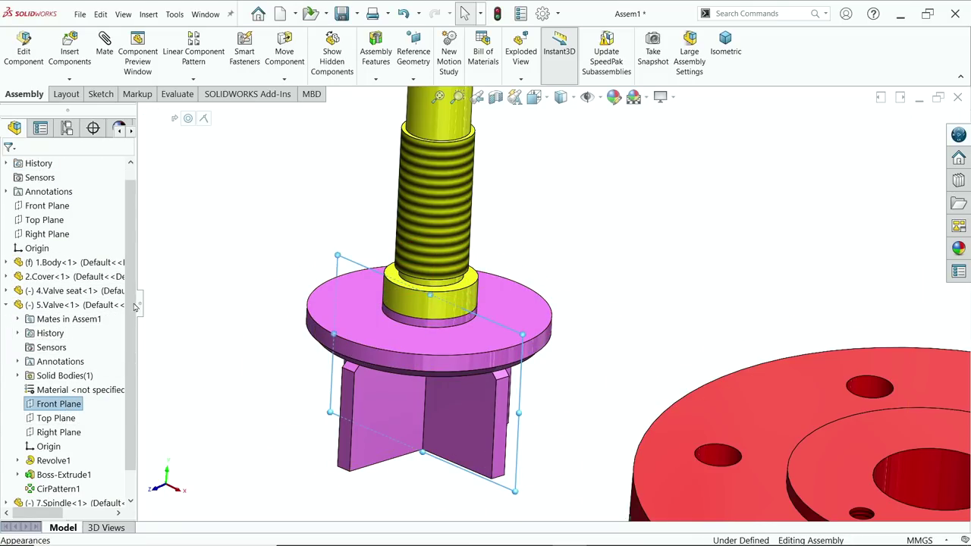
pyautogui.scroll(-1, 91, 379)
pyautogui.click(6, 490)
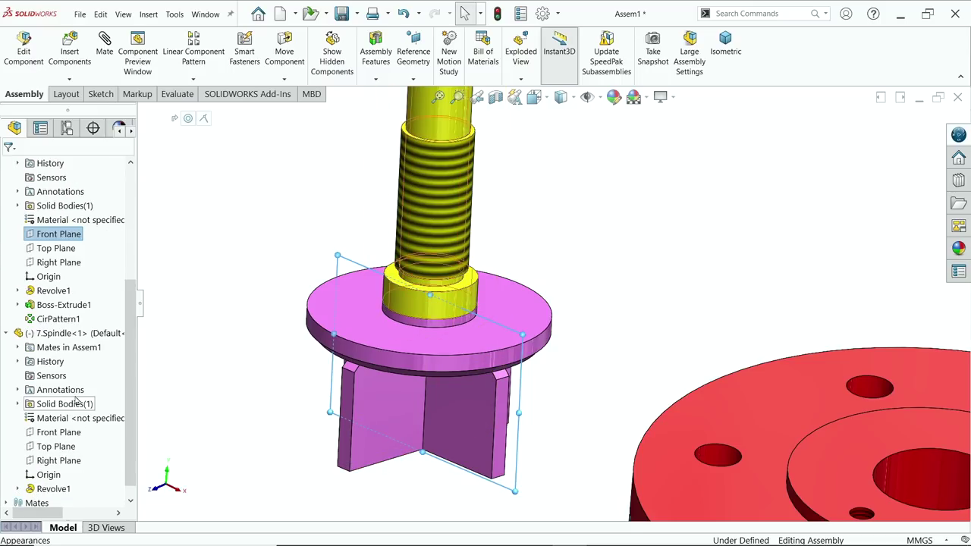
pyautogui.keyDown('ctrl'); pyautogui.click(55, 436); pyautogui.keyUp('ctrl')
pyautogui.scroll(3, 554, 239)
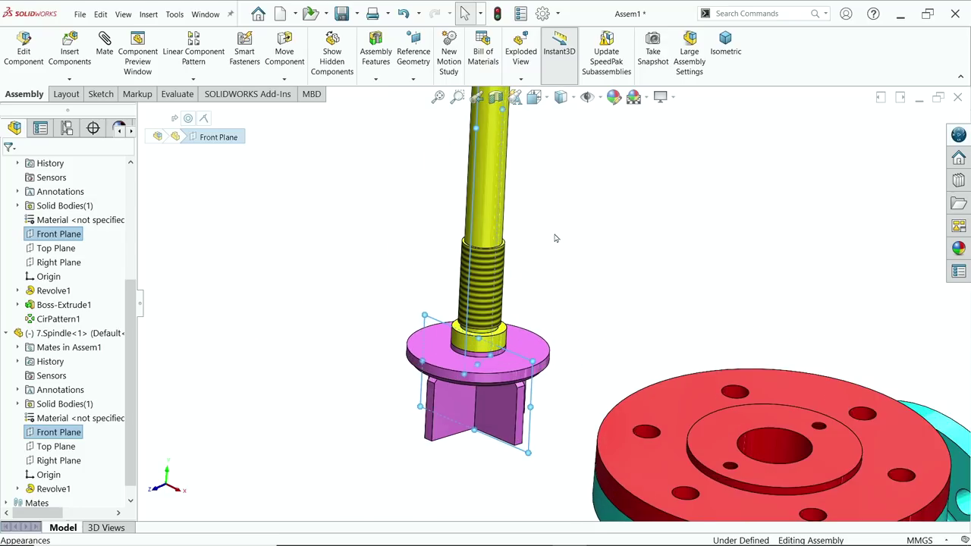
pyautogui.click(104, 47)
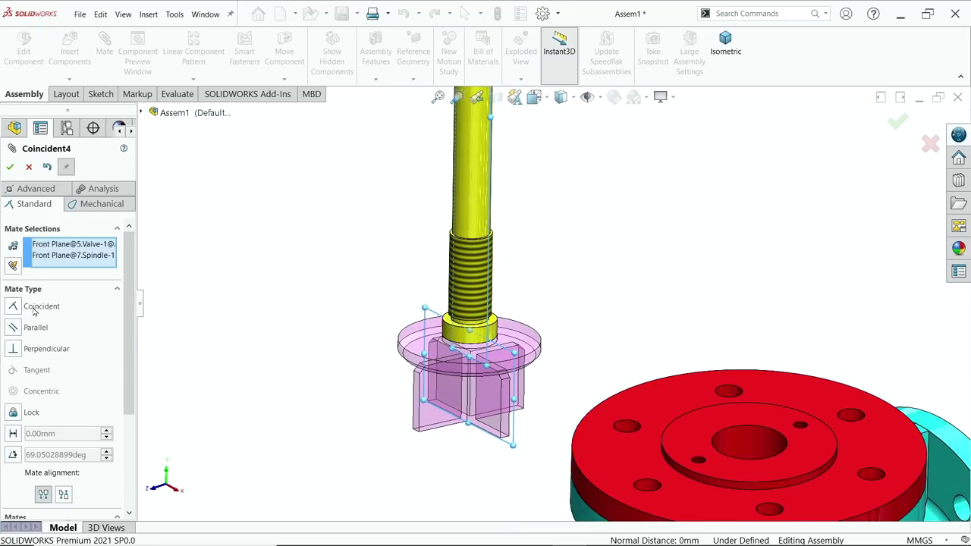
pyautogui.click(11, 167)
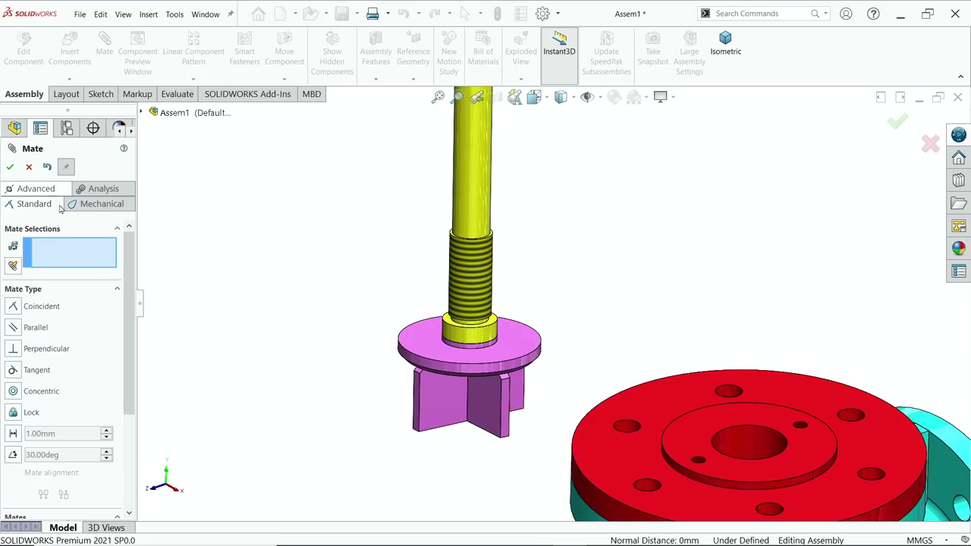
# - Mate the 7.Spindle's cylindrical face concentric with the 2.Cover's central bore
pyautogui.moveTo(513, 368); pyautogui.dragTo(490, 364)
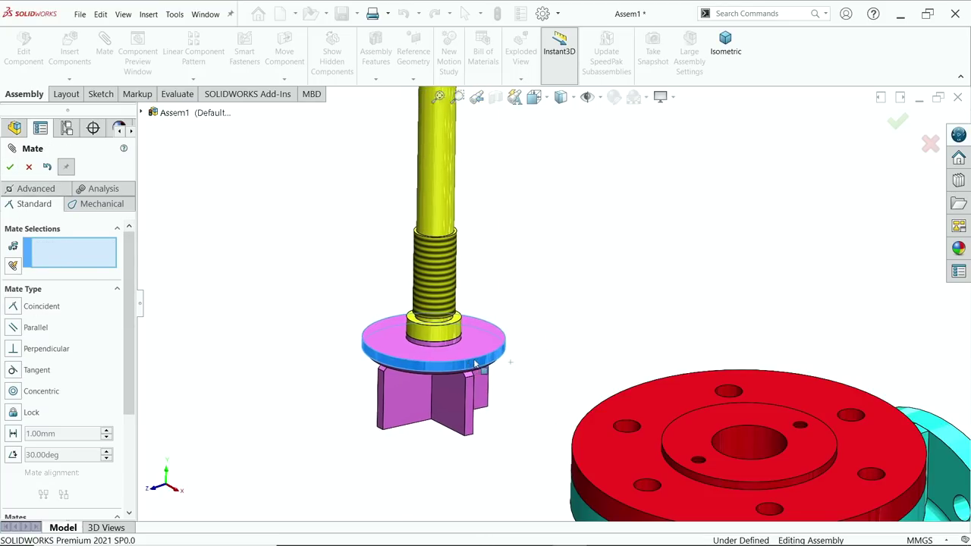
pyautogui.scroll(5, 613, 375)
pyautogui.scroll(-3, 615, 377)
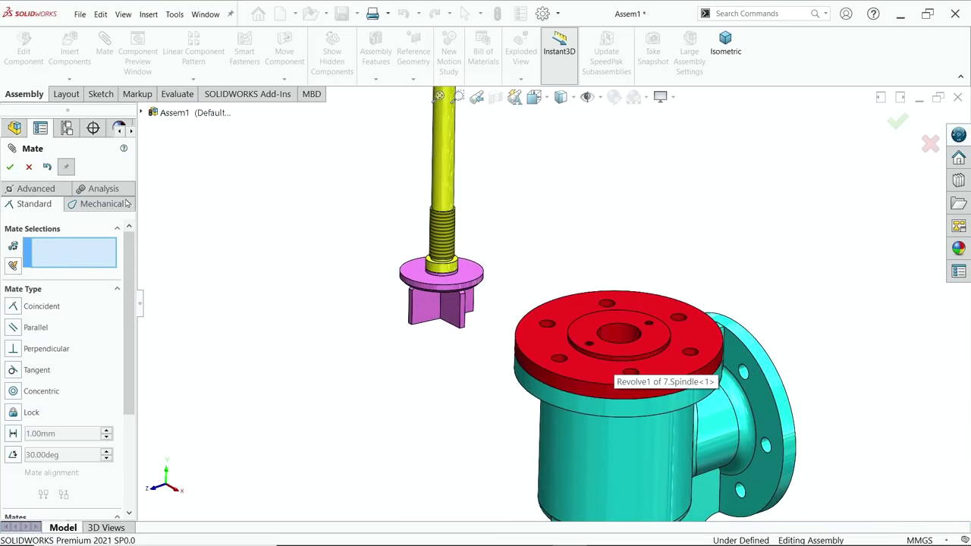
pyautogui.click(616, 334)
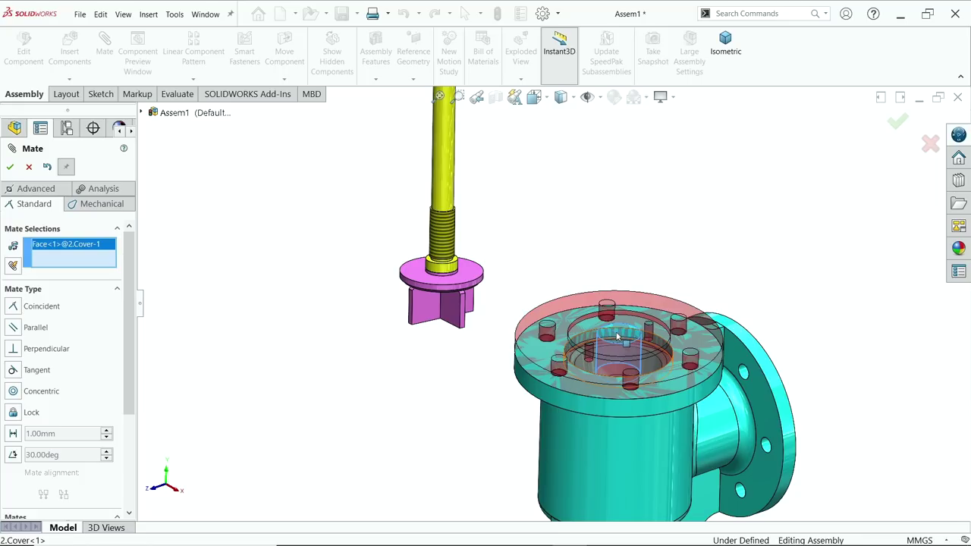
pyautogui.click(438, 176)
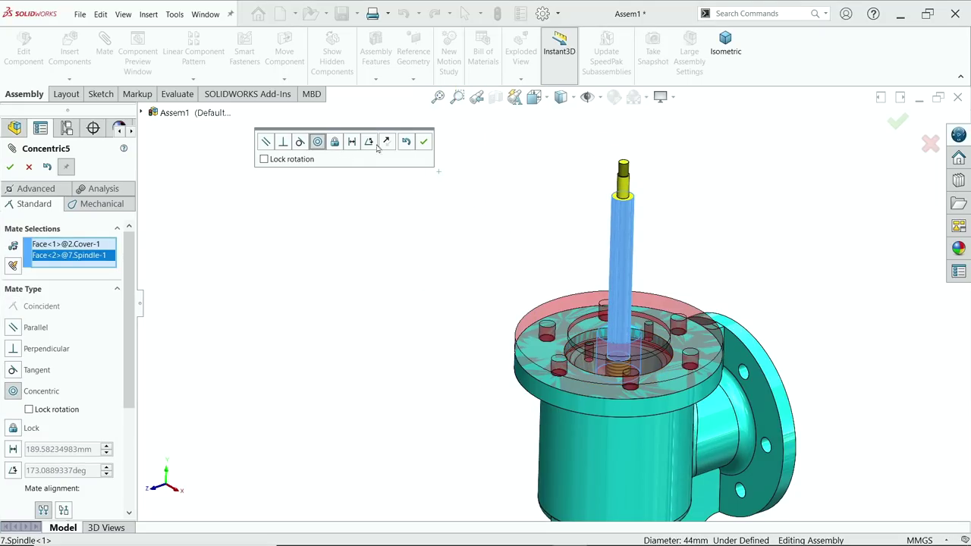
pyautogui.click(425, 142)
pyautogui.scroll(3, 635, 280)
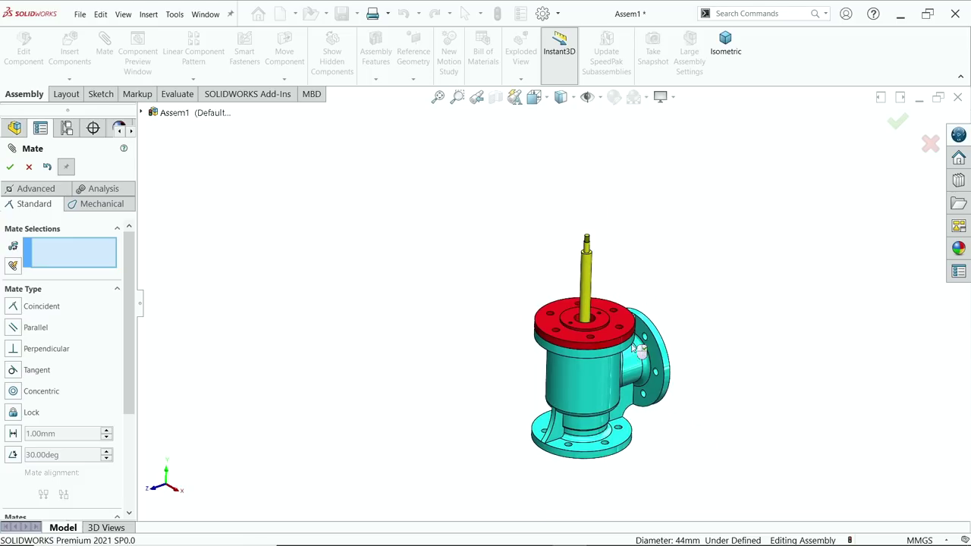
pyautogui.scroll(-2, 613, 387)
pyautogui.moveTo(612, 387); pyautogui.dragTo(618, 125, button='middle')
# - Finish mating and cut the assembly along the Front Plane with Section View
pyautogui.hotkey('ctrl', '7')
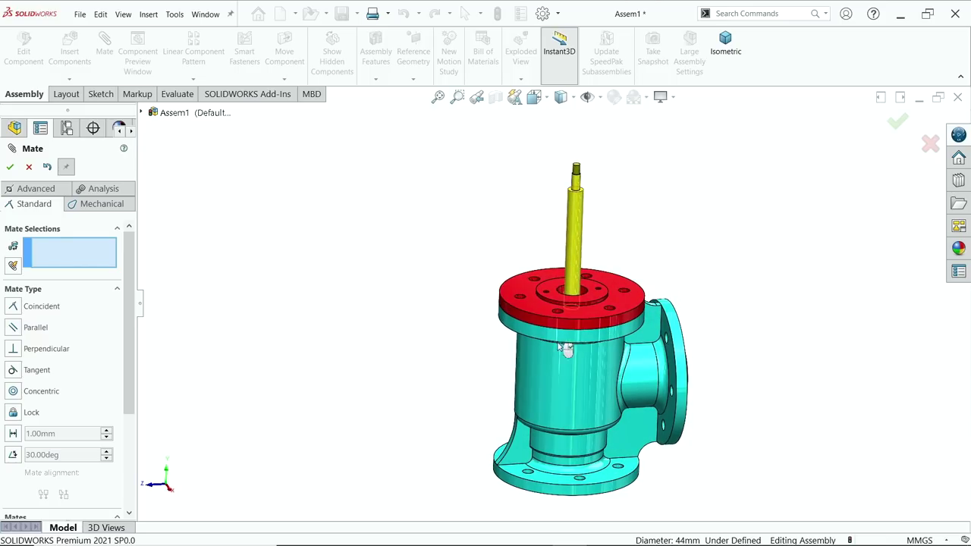
pyautogui.click(10, 167)
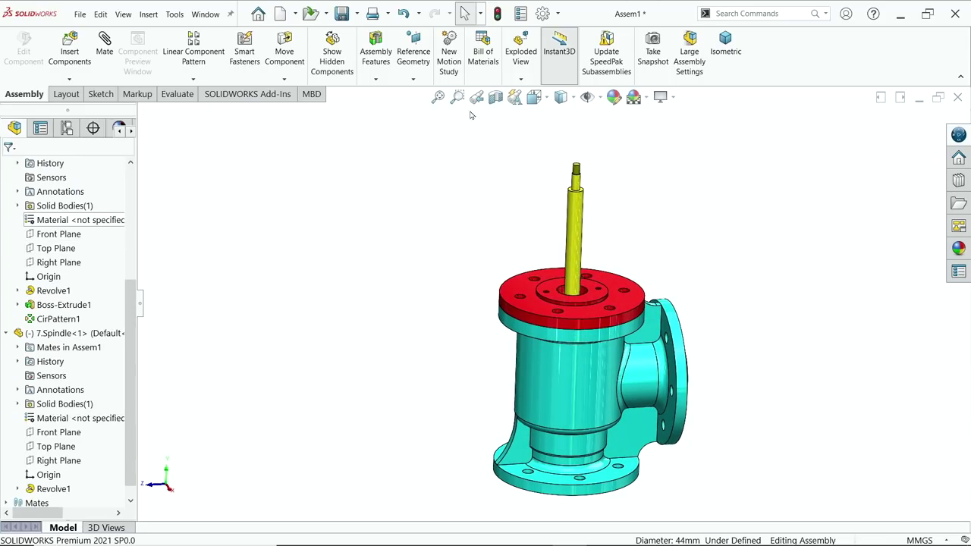
pyautogui.click(495, 97)
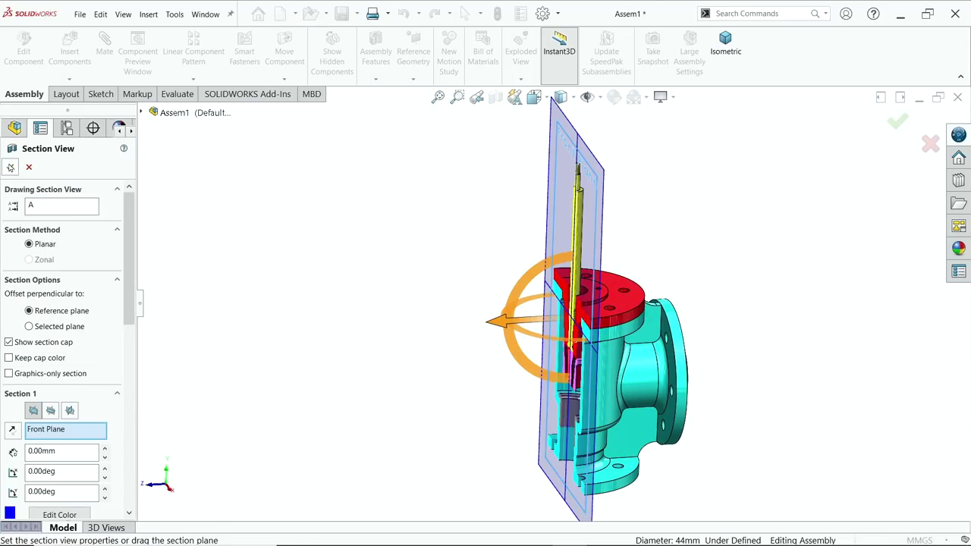
pyautogui.click(11, 166)
# - Drag the spindle down in the section to check the valve follows
pyautogui.moveTo(349, 323); pyautogui.dragTo(405, 327, button='middle')
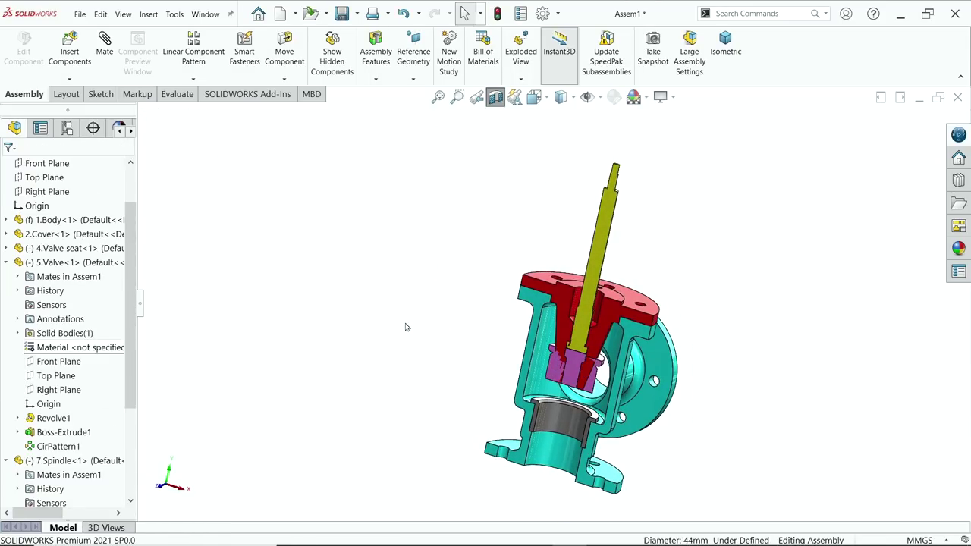
pyautogui.scroll(-3, 514, 438)
pyautogui.moveTo(654, 191); pyautogui.dragTo(645, 351)
pyautogui.scroll(-3, 645, 351)
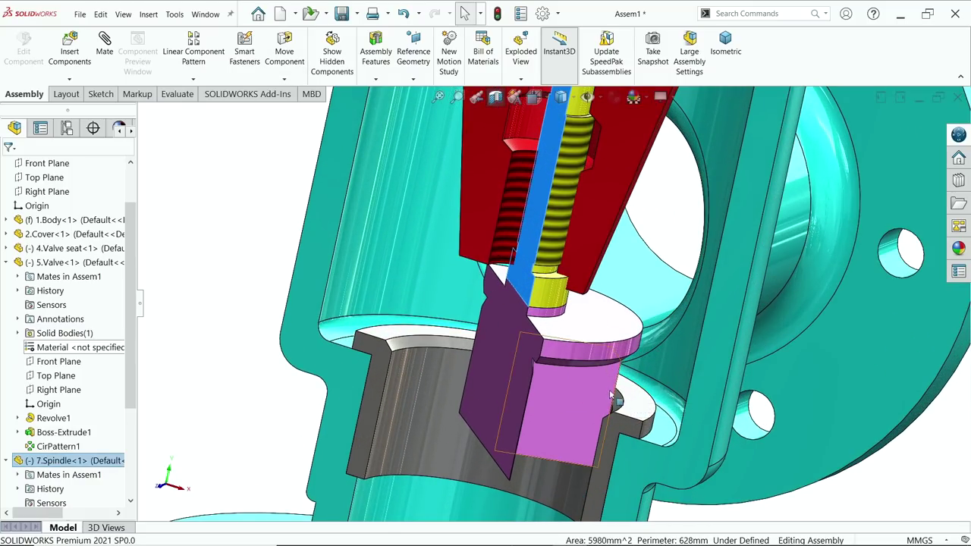
pyautogui.scroll(3, 606, 317)
# - Turn off Section View and collapse the Valve and Spindle tree branches
pyautogui.moveTo(607, 317); pyautogui.dragTo(494, 99, button='middle')
pyautogui.click(494, 99)
pyautogui.scroll(2, 531, 151)
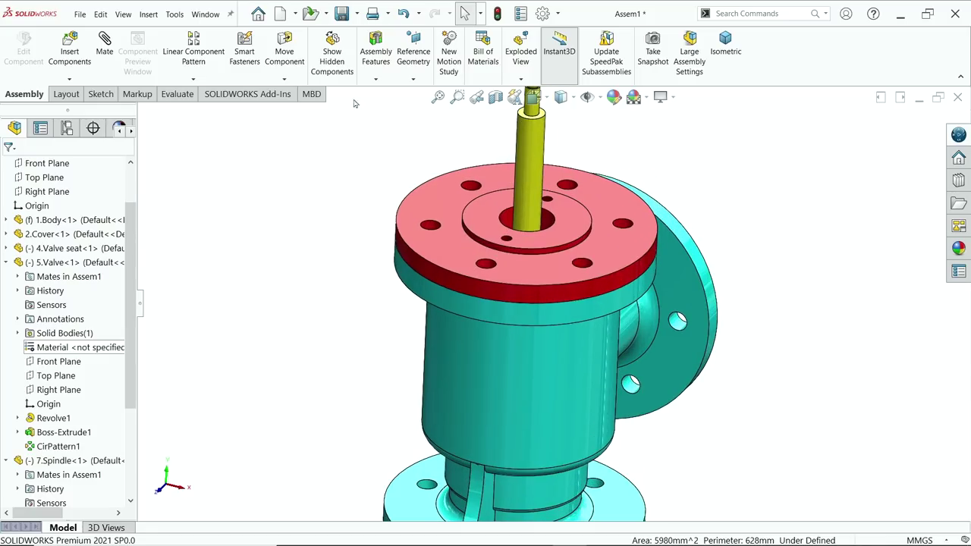
pyautogui.click(6, 262)
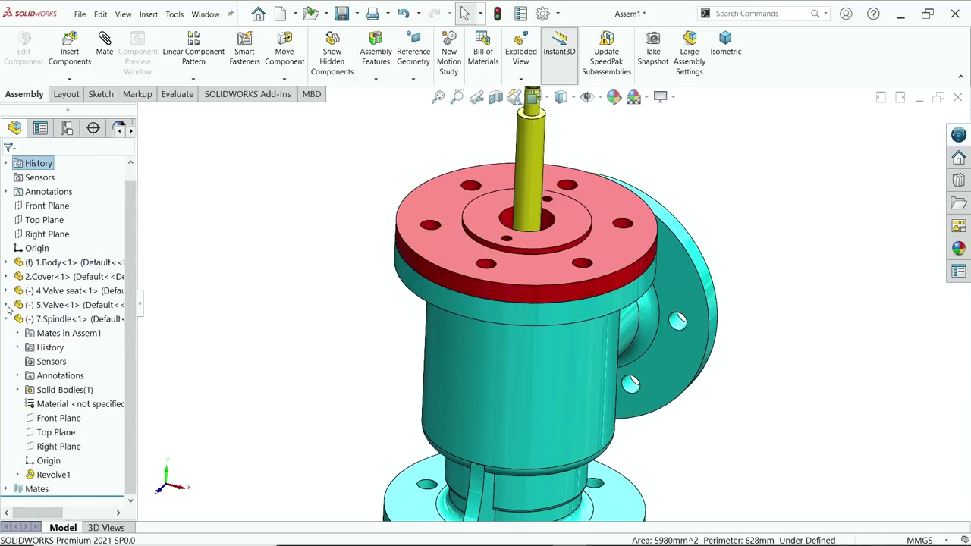
pyautogui.click(6, 319)
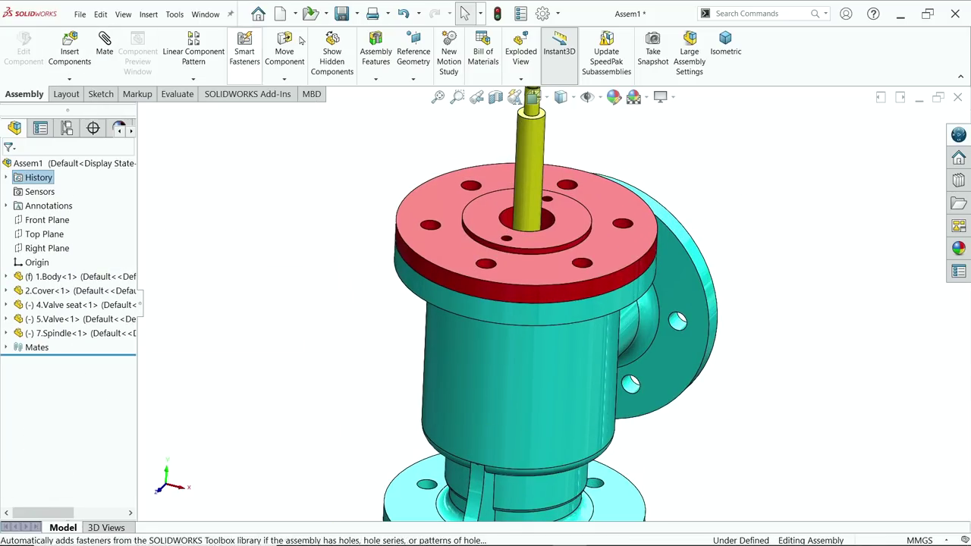
# - Rebuild and save the assembly as 'Assembly of feed check valve'
pyautogui.click(341, 13)
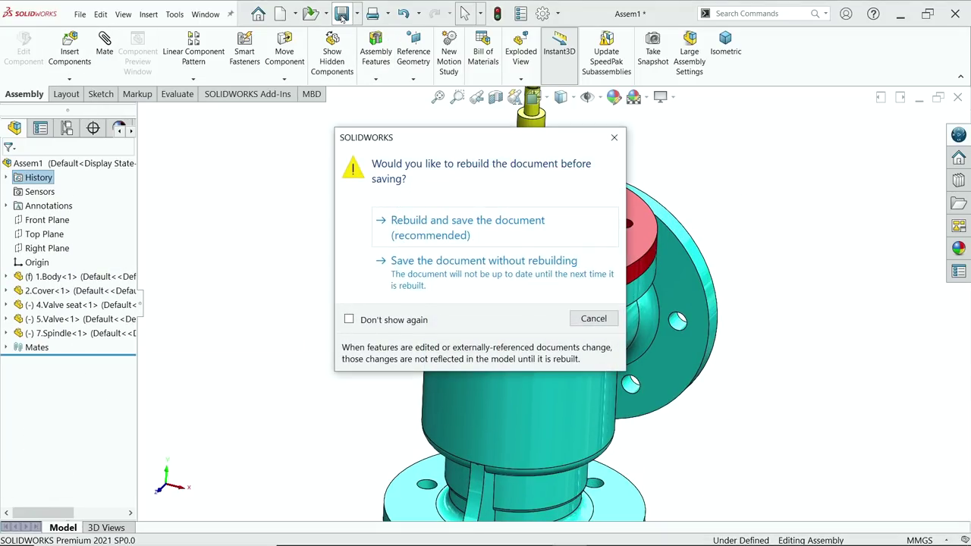
pyautogui.click(402, 220)
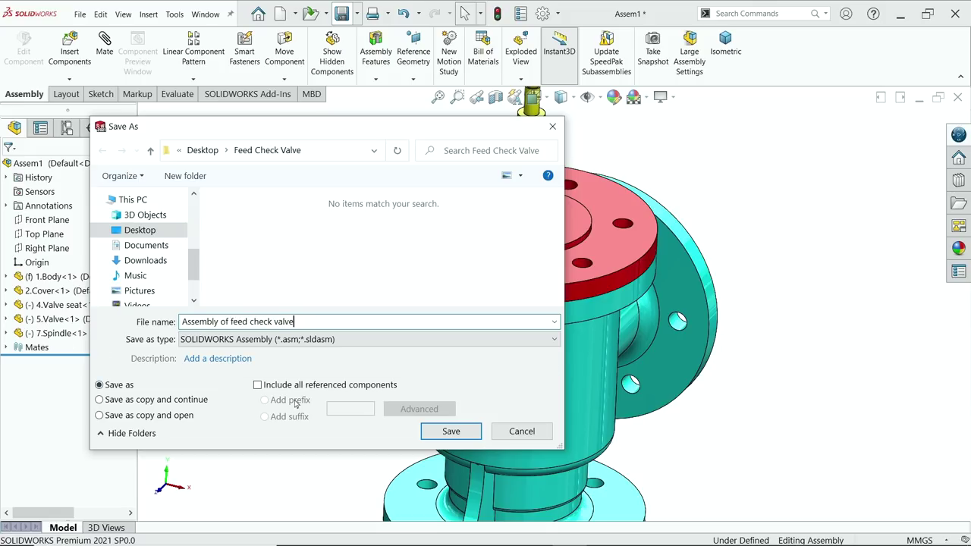
pyautogui.click(452, 430)
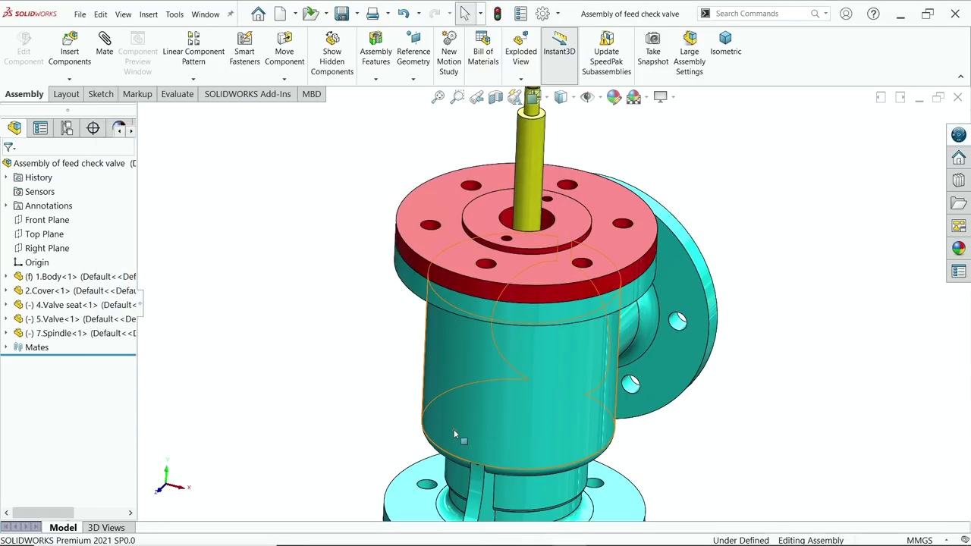
# - Insert the 6.Gland part and place it in the assembly
pyautogui.click(74, 57)
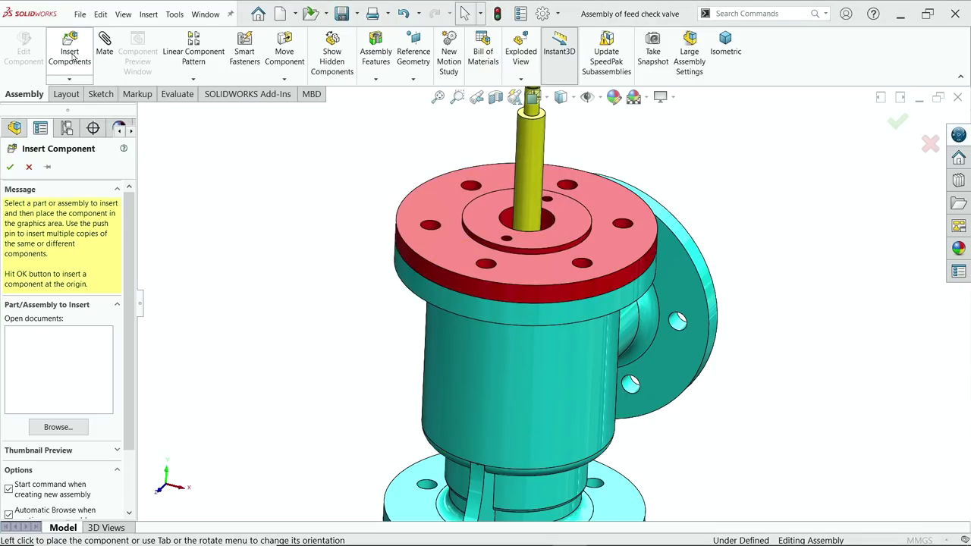
pyautogui.click(295, 252)
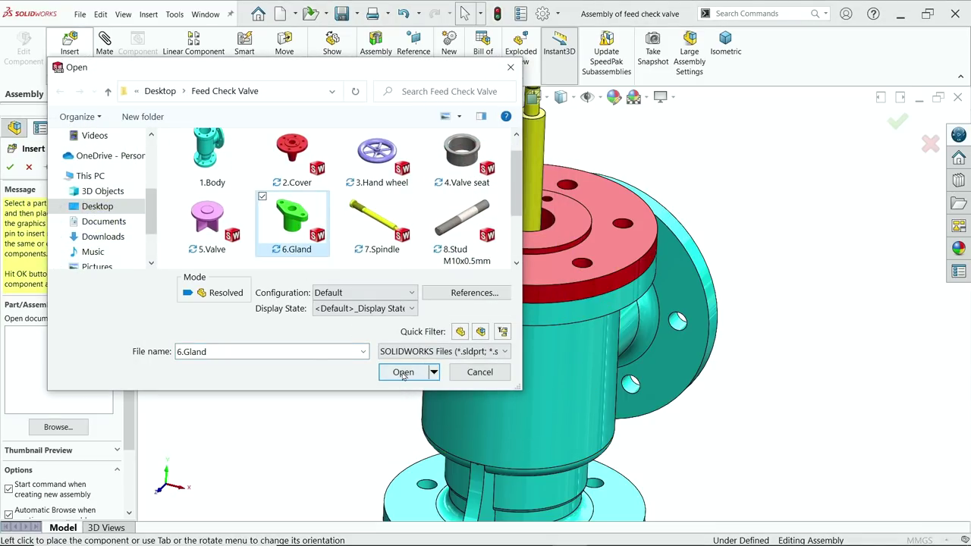
pyautogui.click(403, 372)
pyautogui.click(485, 166)
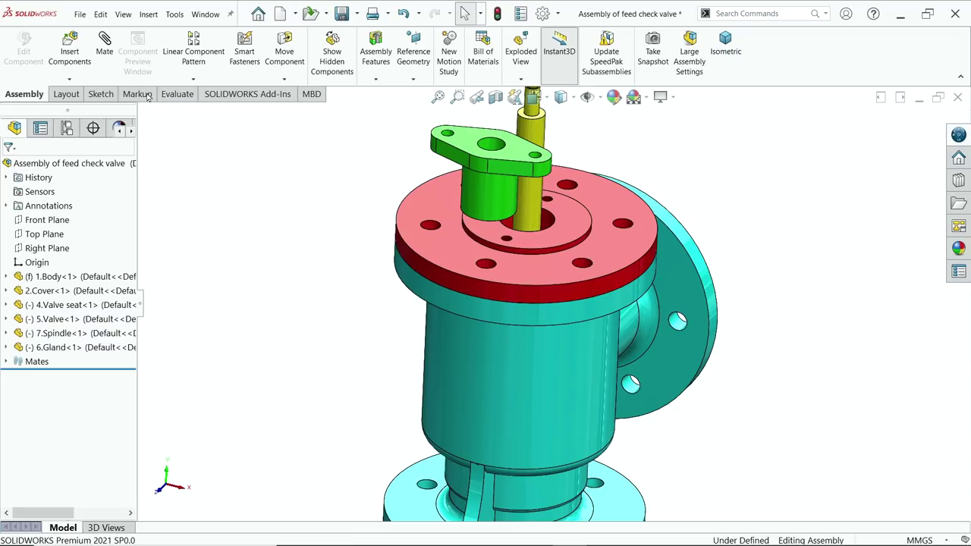
# - Mate the gland's bore concentric with the spindle
pyautogui.click(104, 47)
pyautogui.scroll(3, 523, 102)
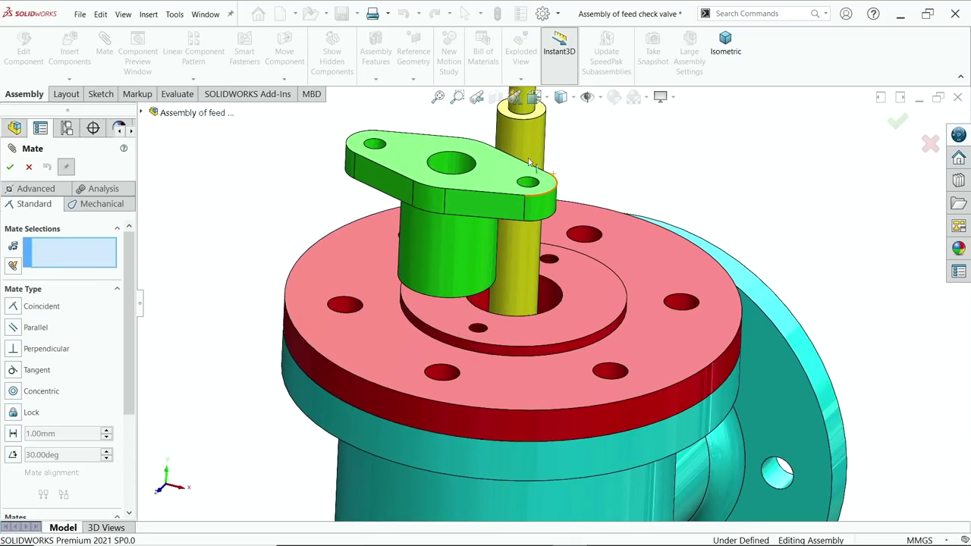
pyautogui.click(464, 155)
pyautogui.click(527, 142)
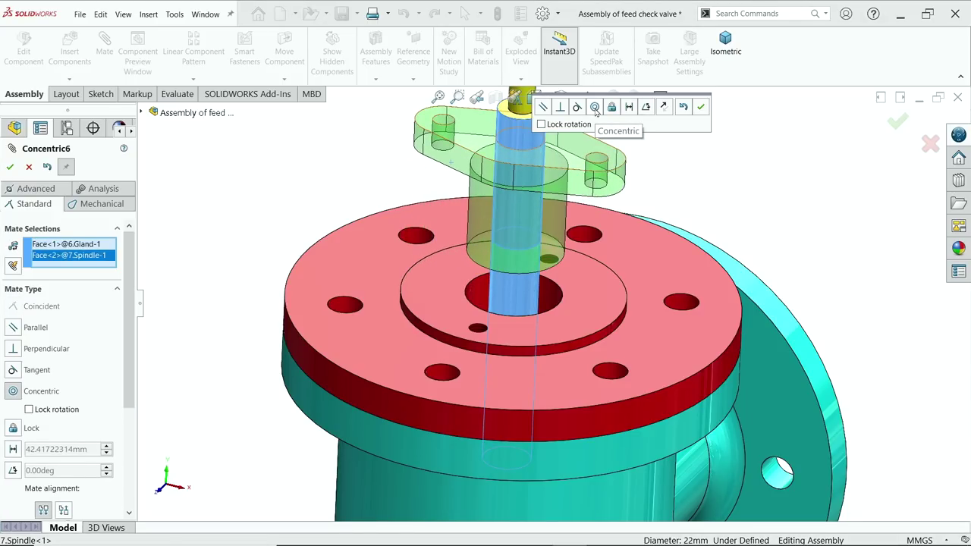
pyautogui.click(700, 106)
# - Turn the gland and mate its bolt hole concentric with the cover's tapped hole
pyautogui.scroll(-3, 643, 230)
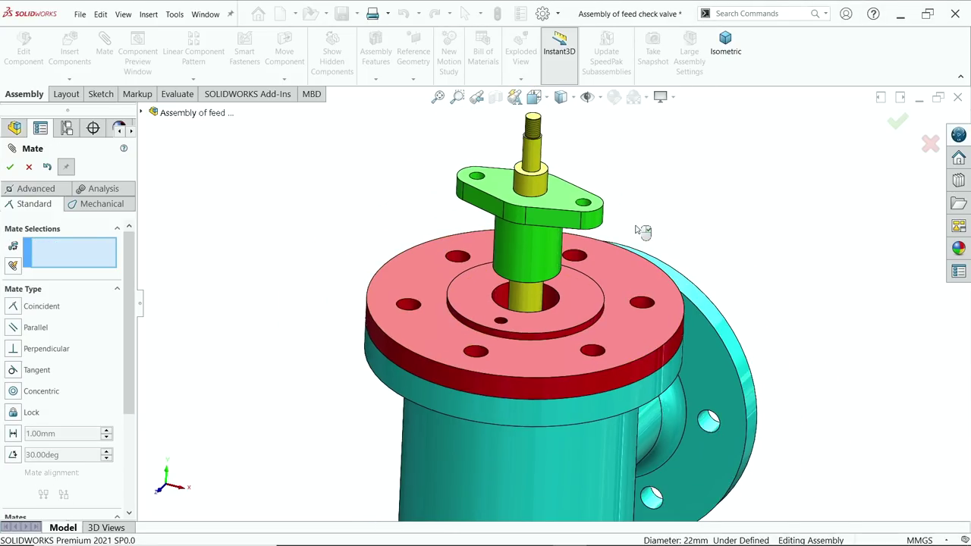
pyautogui.moveTo(643, 231); pyautogui.dragTo(633, 288, button='middle')
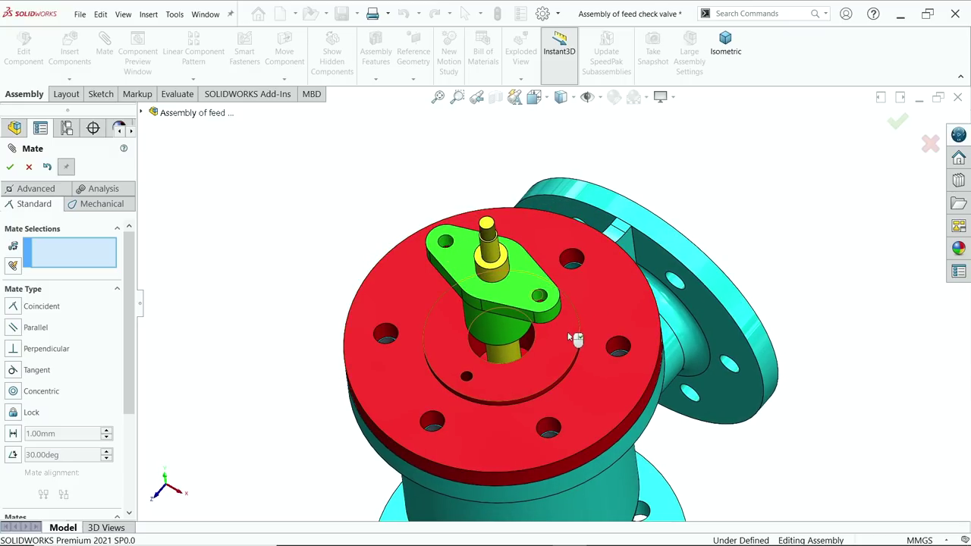
pyautogui.scroll(2, 574, 339)
pyautogui.moveTo(528, 315); pyautogui.dragTo(607, 290)
pyautogui.moveTo(606, 290); pyautogui.dragTo(503, 260, button='middle')
pyautogui.scroll(3, 589, 210)
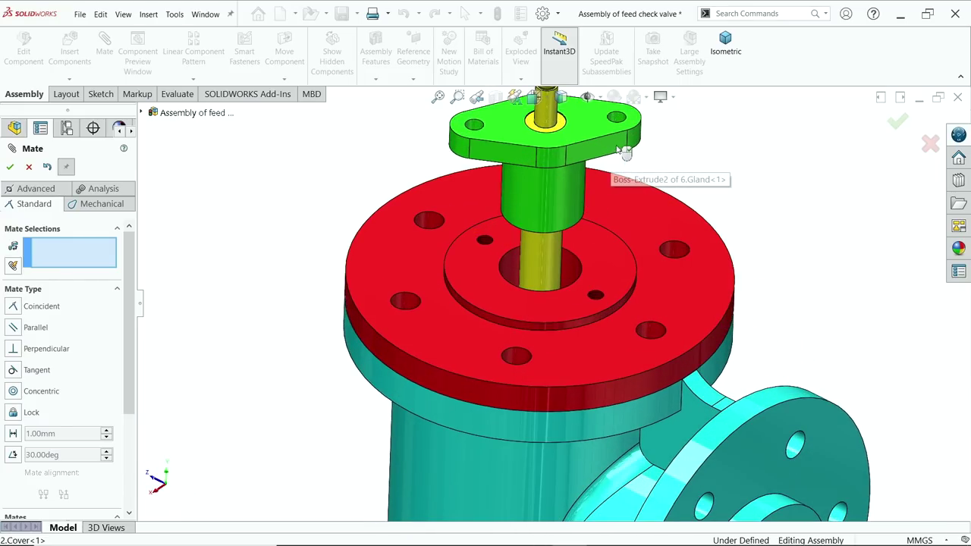
pyautogui.moveTo(621, 152); pyautogui.dragTo(598, 256)
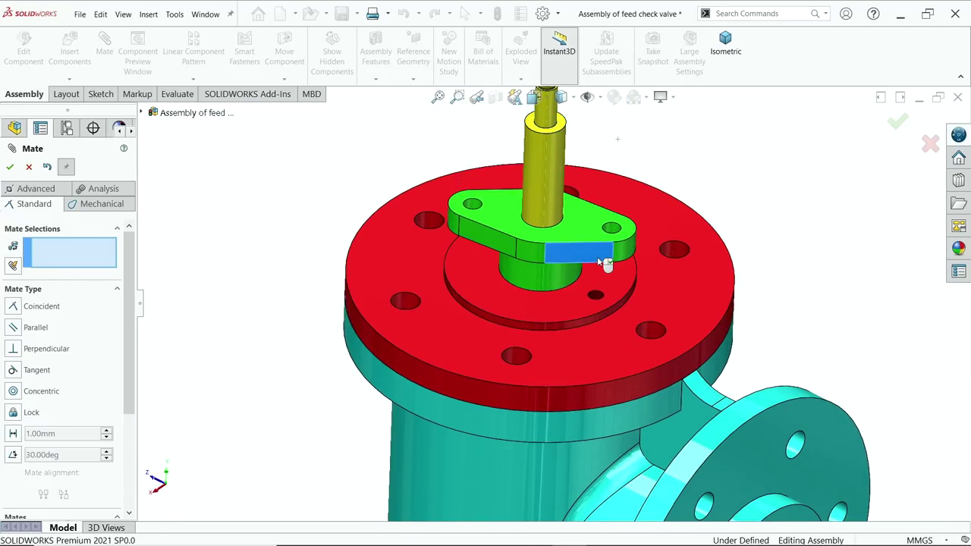
pyautogui.scroll(4, 611, 258)
pyautogui.click(612, 229)
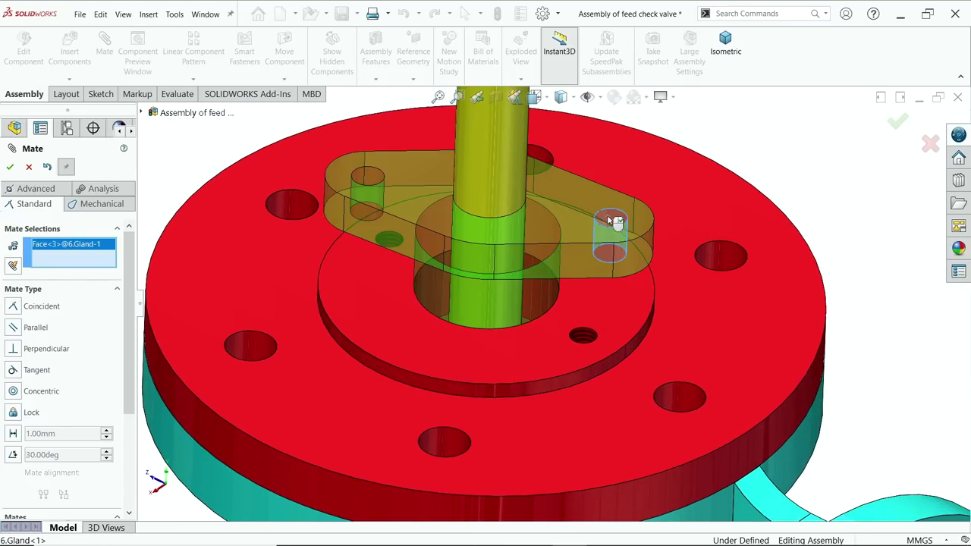
pyautogui.click(584, 337)
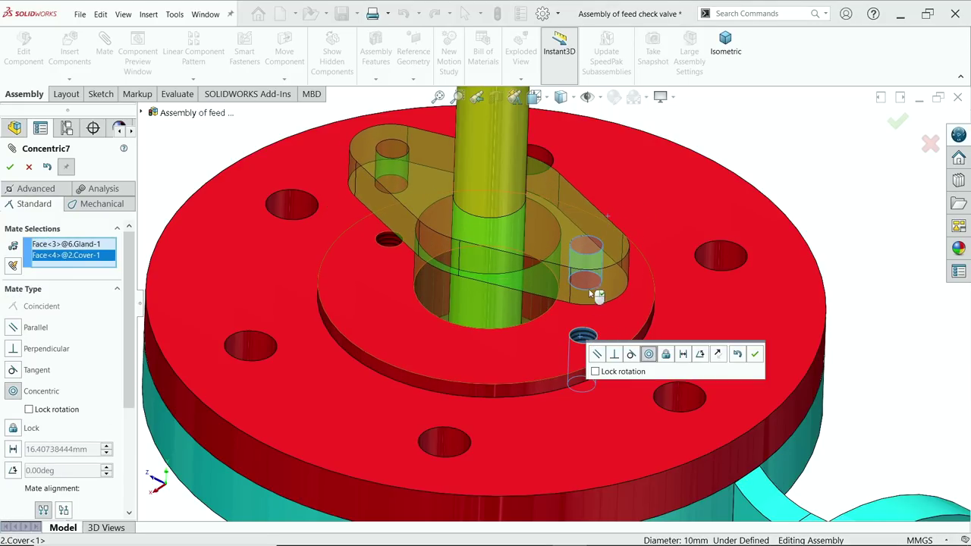
pyautogui.click(753, 355)
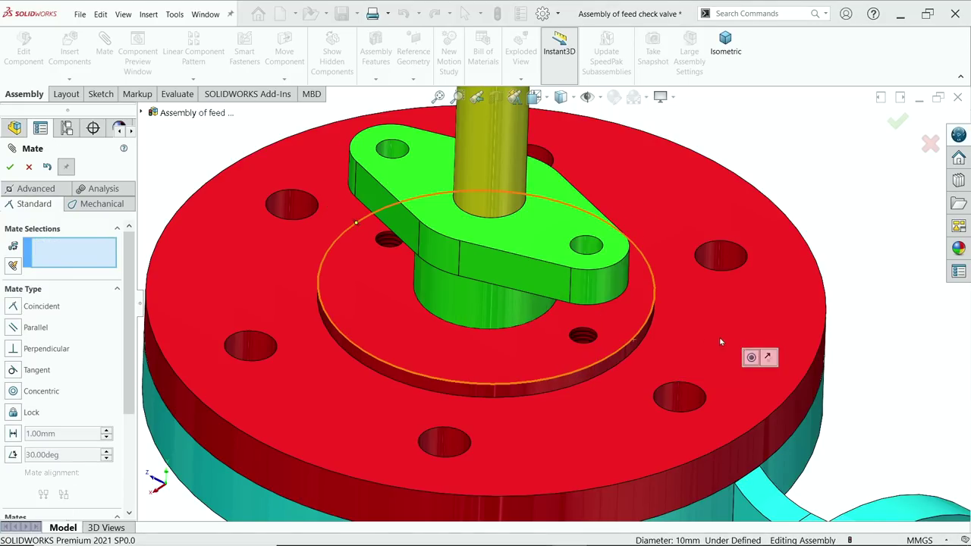
# - Set a 39 mm distance mate between the gland's underside and the cover's top face
pyautogui.click(550, 239)
pyautogui.click(537, 352)
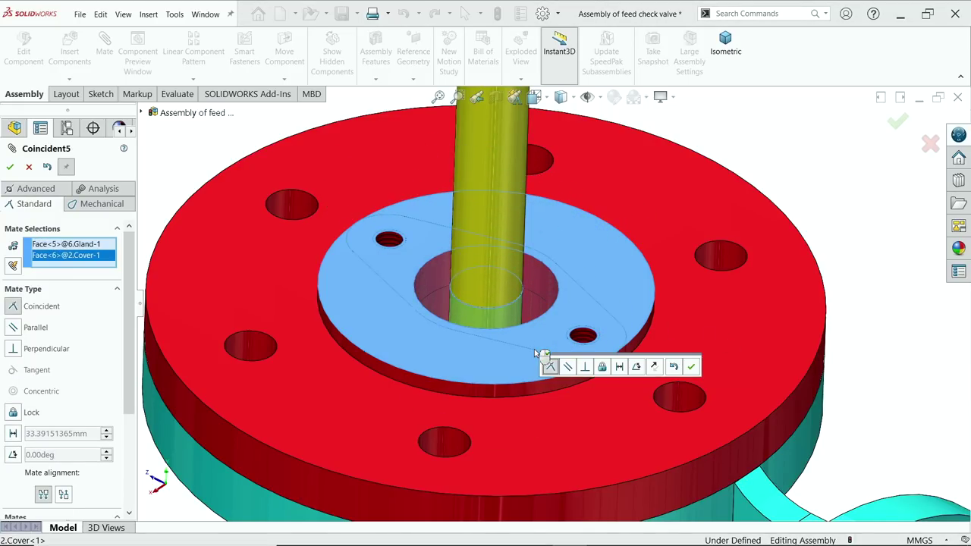
pyautogui.click(619, 367)
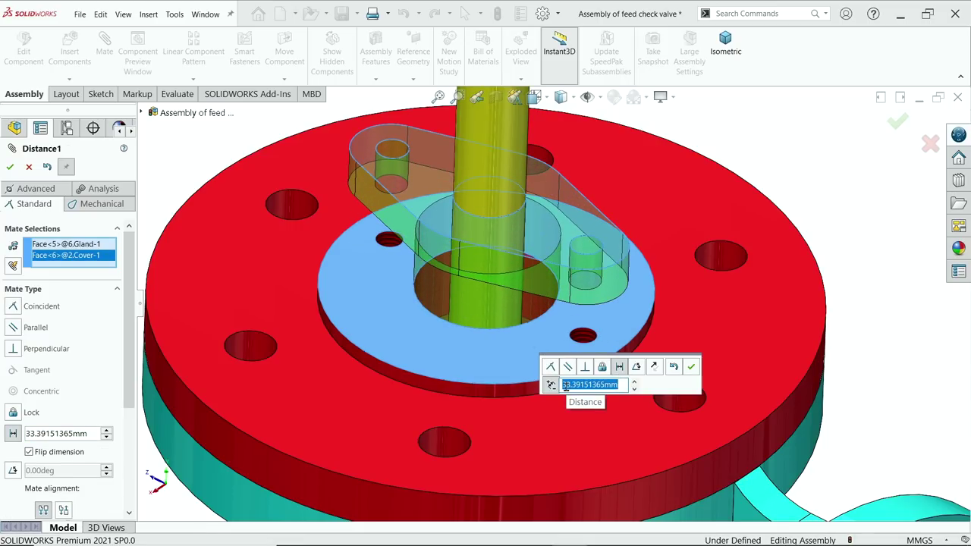
pyautogui.write('39')
pyautogui.press('Return')
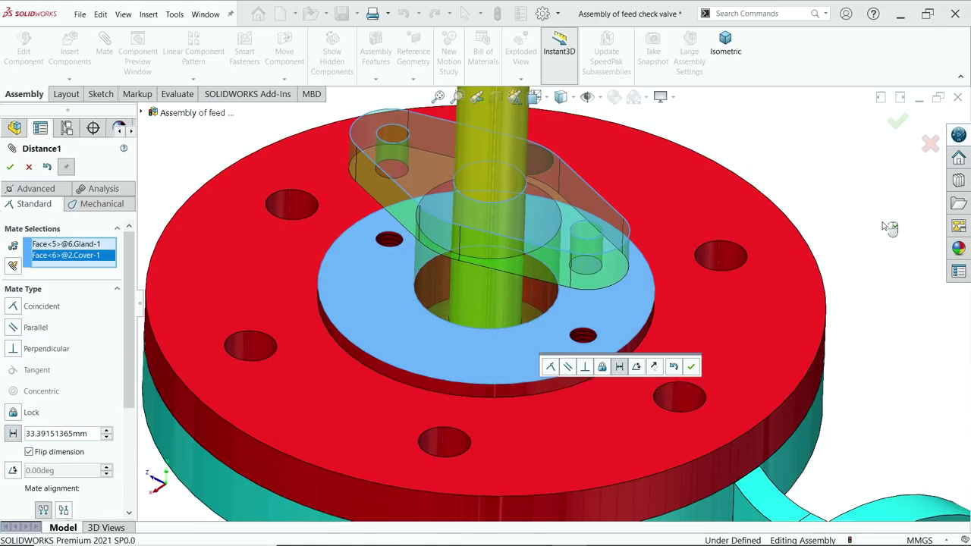
pyautogui.click(693, 367)
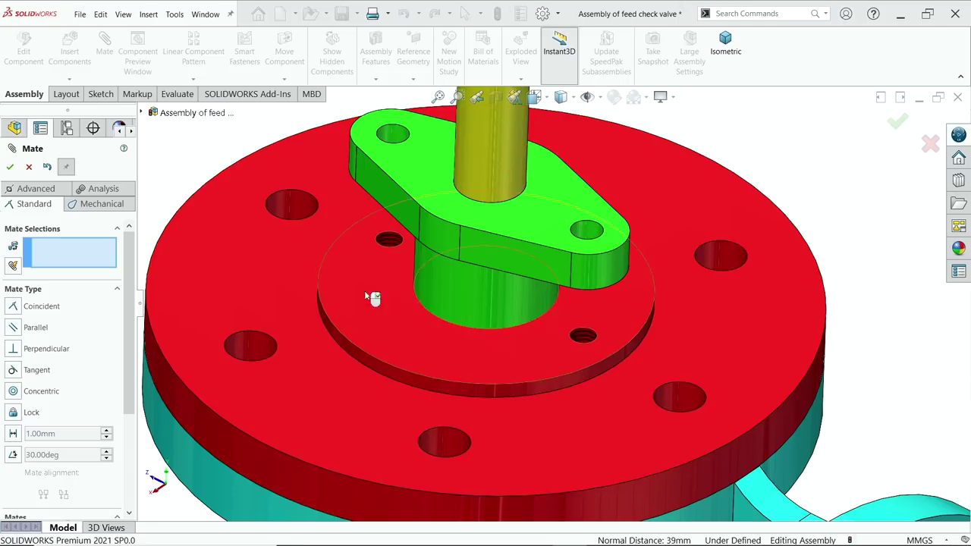
pyautogui.click(29, 167)
# - Drag the gland to confirm it is fully fixed, then clear the spindle selection
pyautogui.click(544, 220)
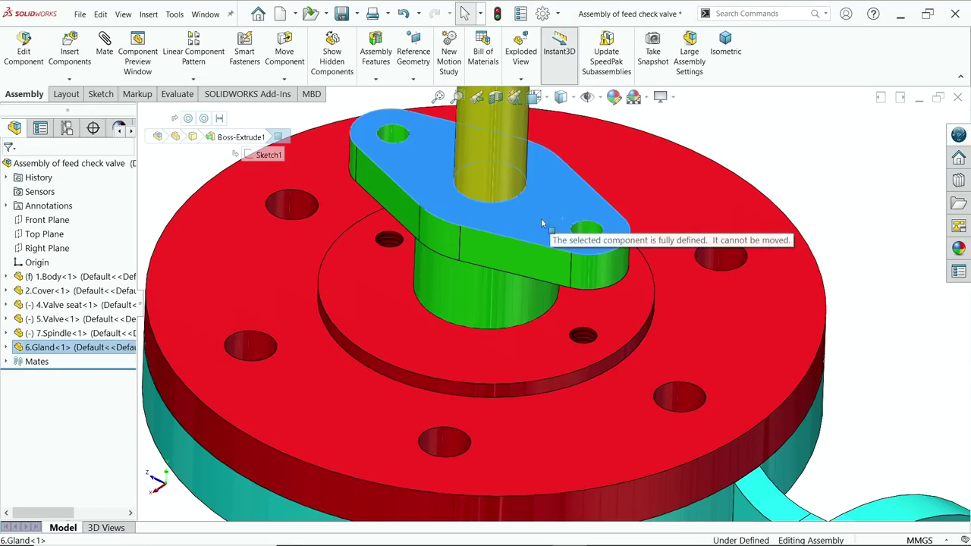
pyautogui.moveTo(553, 290); pyautogui.dragTo(565, 220, button='middle')
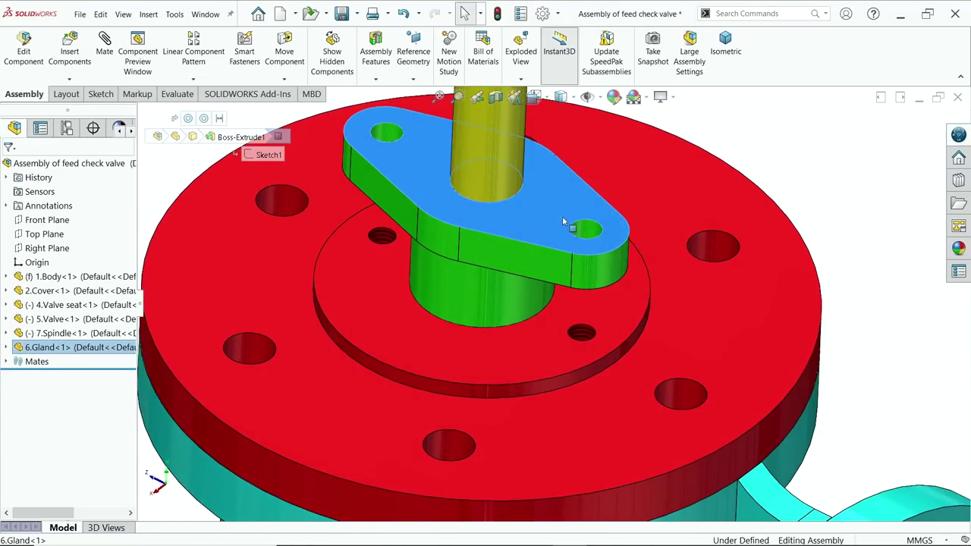
pyautogui.scroll(5, 543, 267)
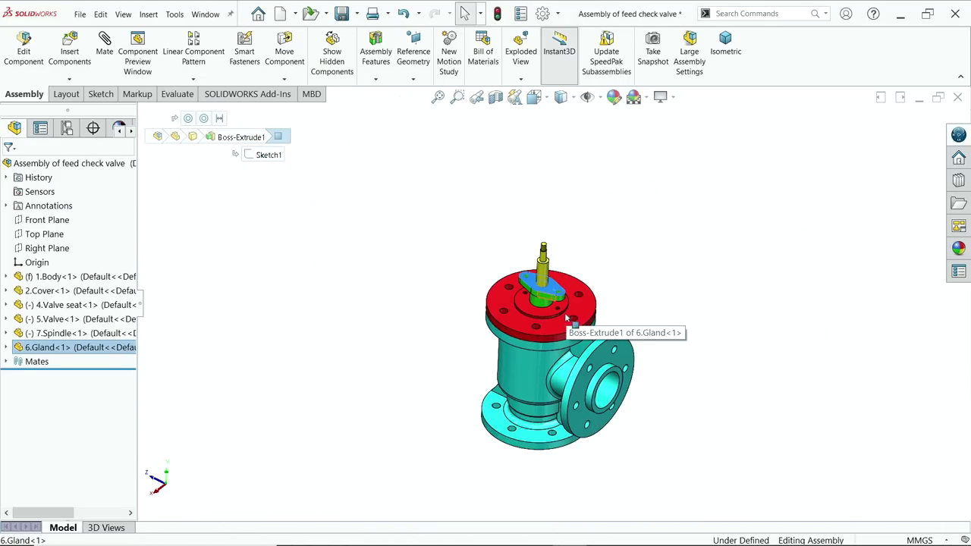
pyautogui.scroll(-2, 568, 315)
pyautogui.click(529, 238)
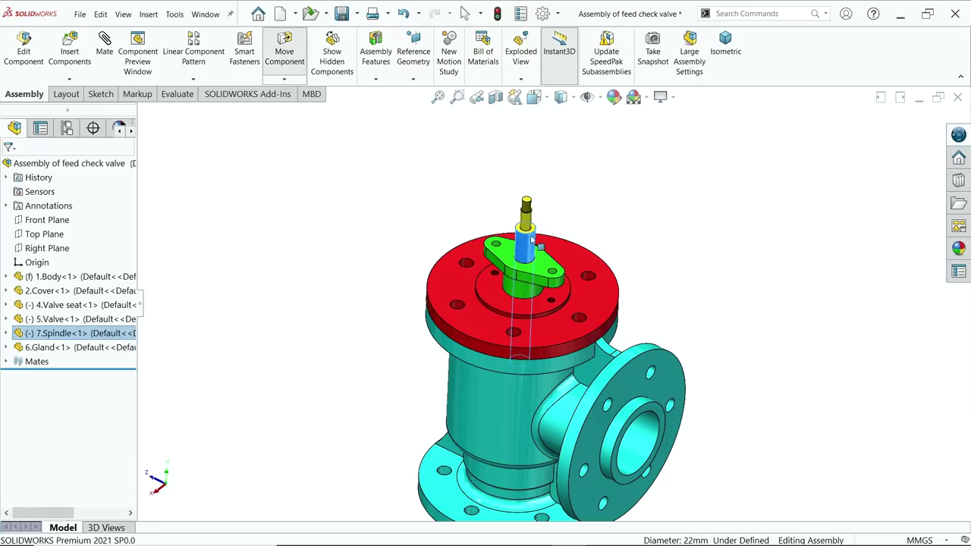
pyautogui.click(563, 215)
pyautogui.scroll(2, 570, 357)
pyautogui.scroll(-2, 570, 362)
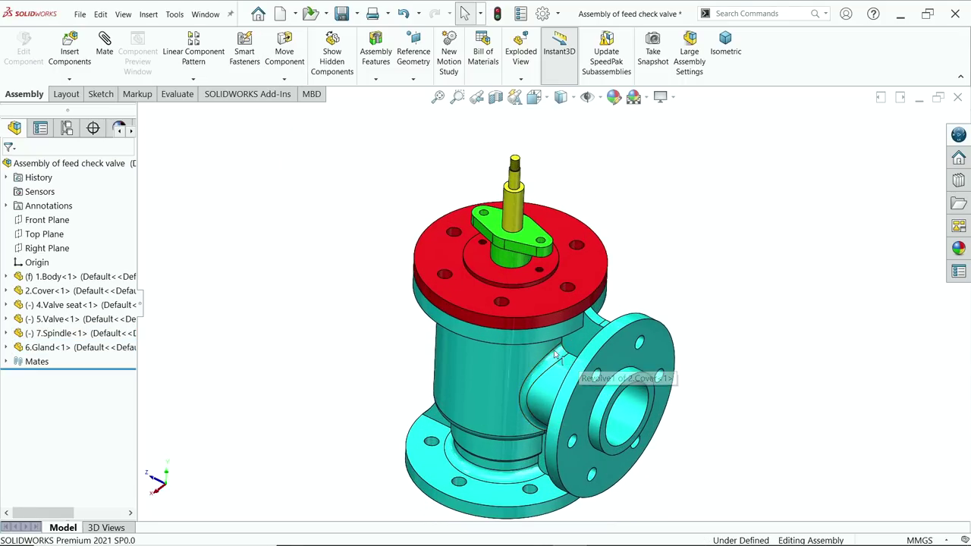
pyautogui.moveTo(556, 354); pyautogui.dragTo(552, 335, button='middle')
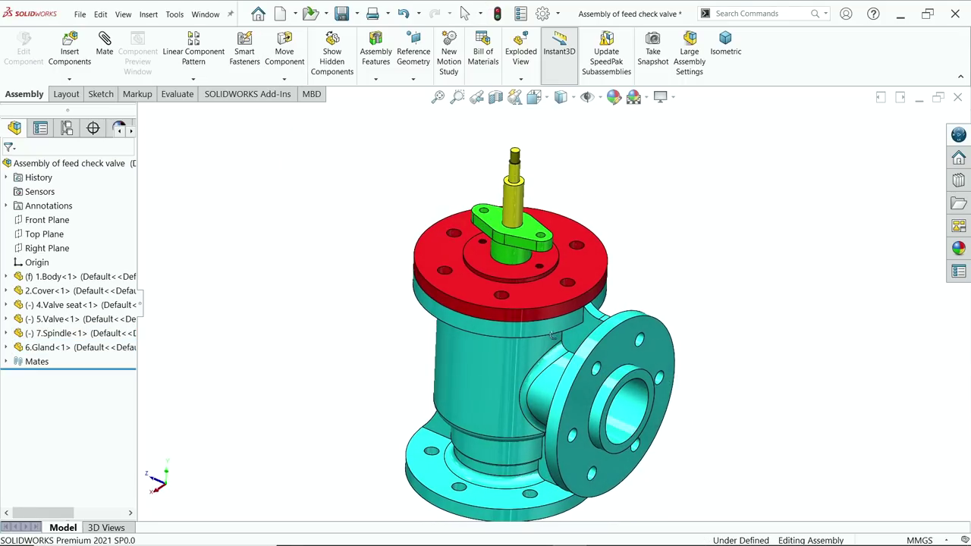
# - Insert the 3.Hand wheel part and place it beside the valve
pyautogui.click(74, 50)
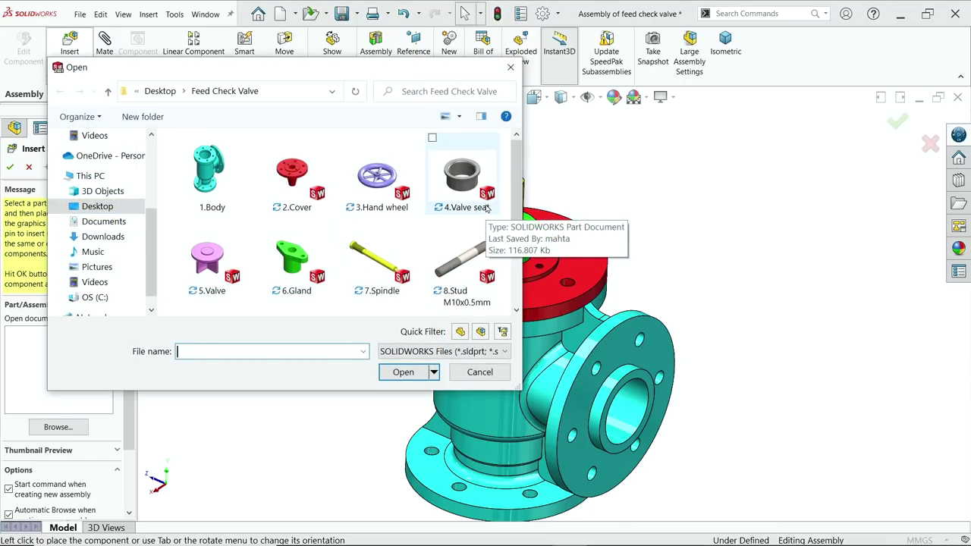
pyautogui.click(378, 182)
pyautogui.click(407, 373)
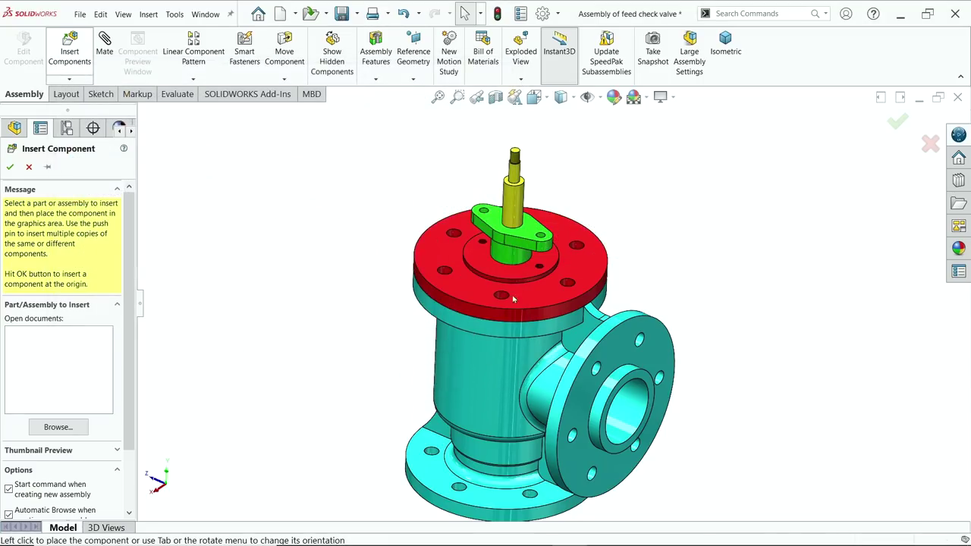
pyautogui.click(616, 181)
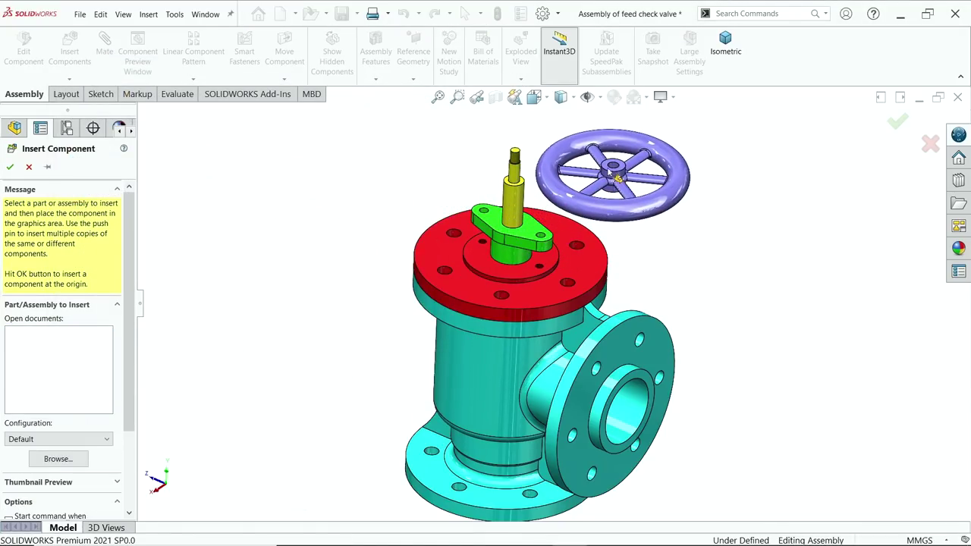
pyautogui.scroll(-3, 570, 168)
pyautogui.scroll(-2, 568, 171)
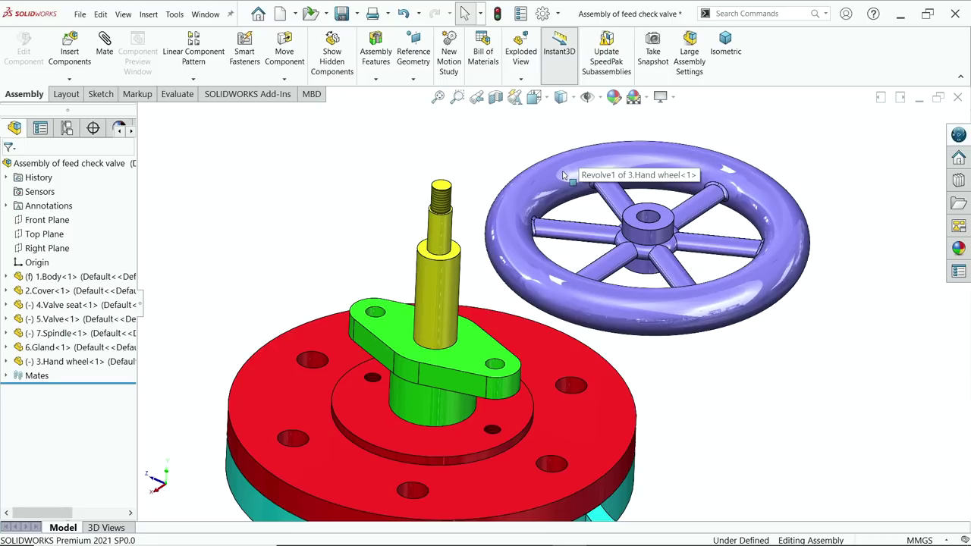
pyautogui.scroll(-2, 637, 205)
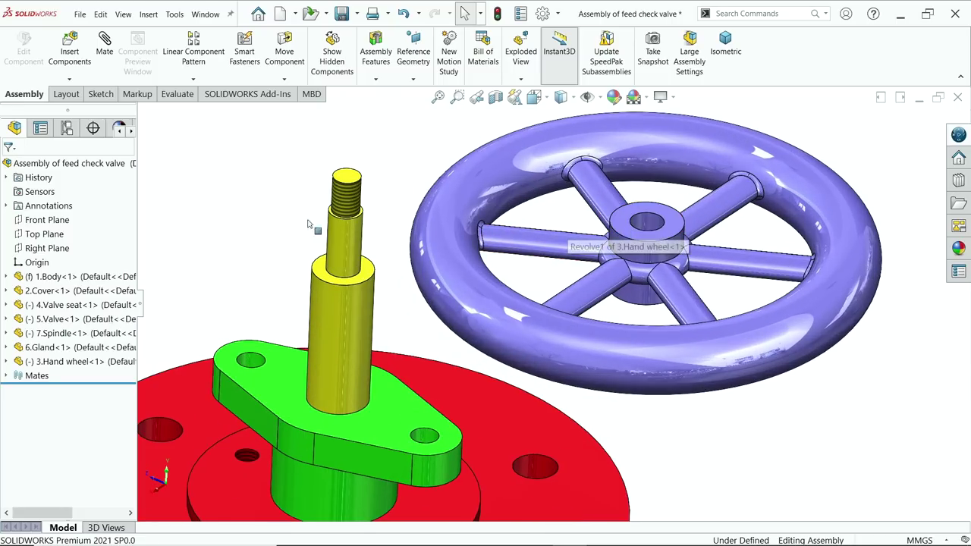
# - Mate the hand wheel's hub bore concentric with the spindle
pyautogui.click(105, 47)
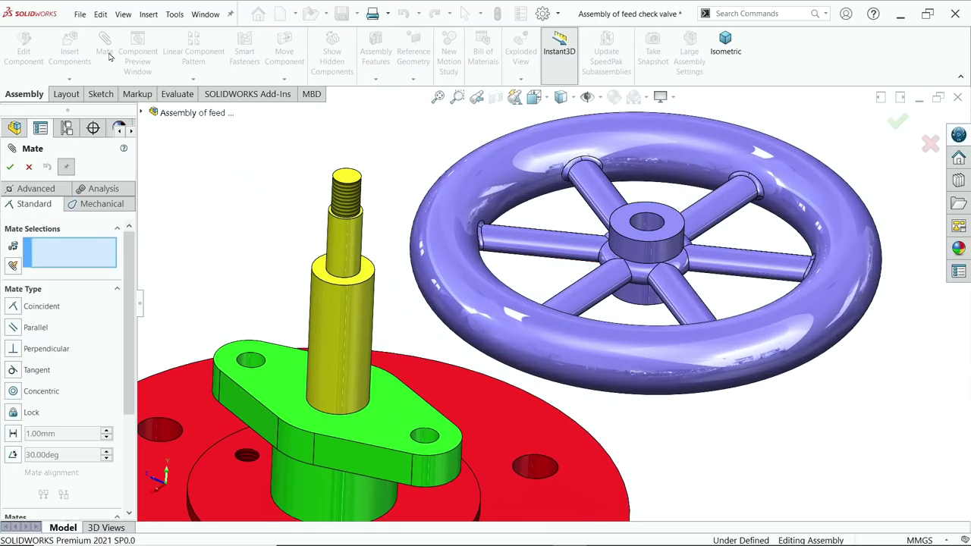
pyautogui.click(354, 241)
pyautogui.click(649, 229)
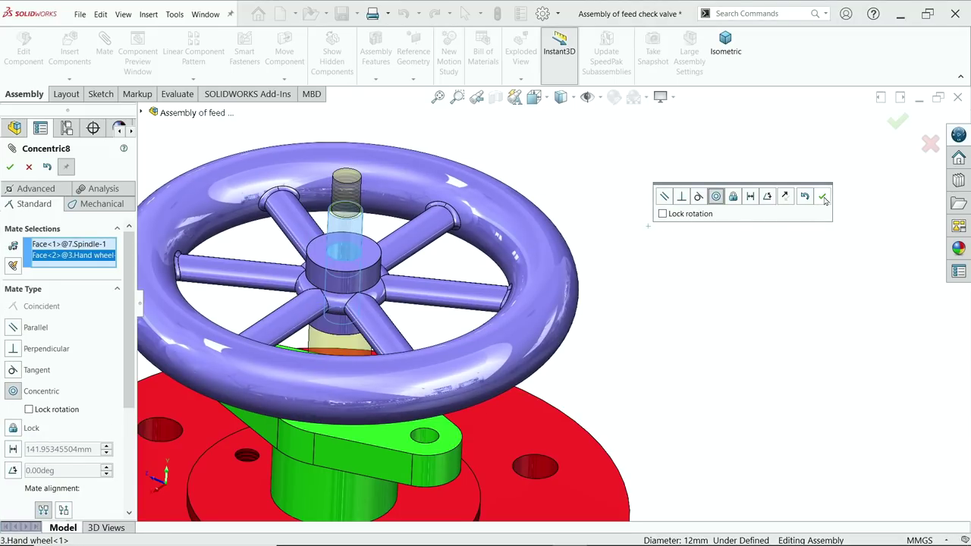
pyautogui.click(822, 196)
# - Mate the hub's bottom face coincident with the spindle shoulder
pyautogui.moveTo(379, 286); pyautogui.dragTo(382, 214)
pyautogui.scroll(3, 379, 345)
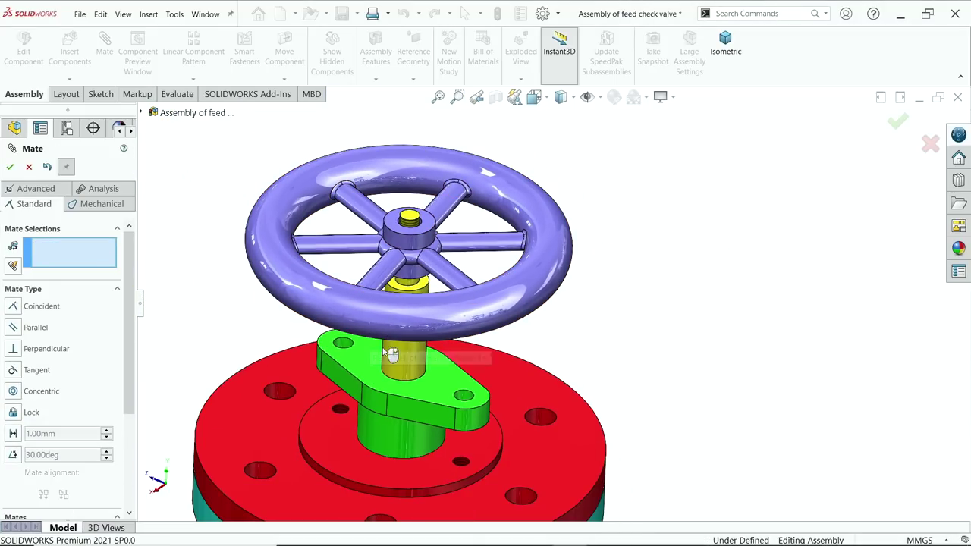
pyautogui.moveTo(386, 354); pyautogui.dragTo(430, 274, button='middle')
pyautogui.scroll(-3, 430, 275)
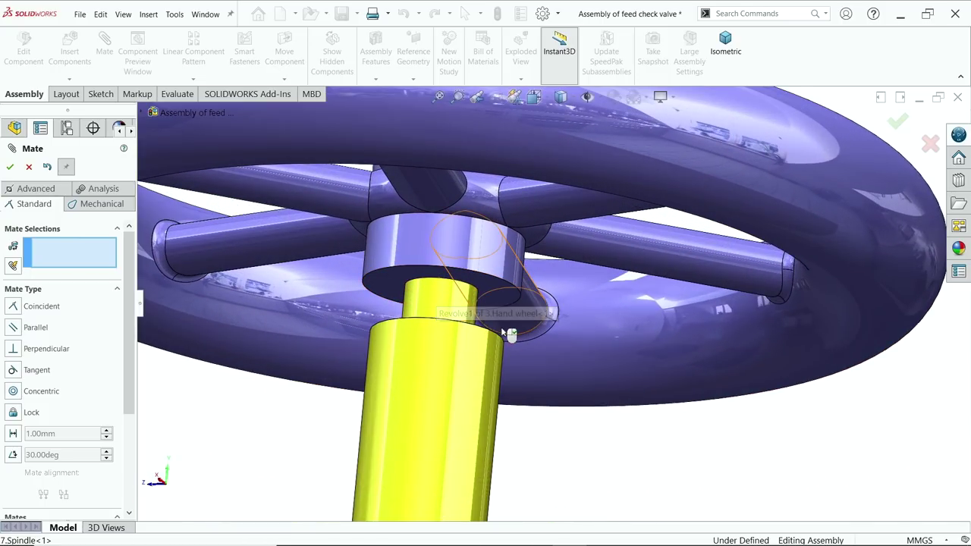
pyautogui.moveTo(502, 332); pyautogui.dragTo(513, 362, button='middle')
pyautogui.click(482, 274)
pyautogui.scroll(5, 520, 293)
pyautogui.scroll(-3, 504, 371)
pyautogui.click(504, 371)
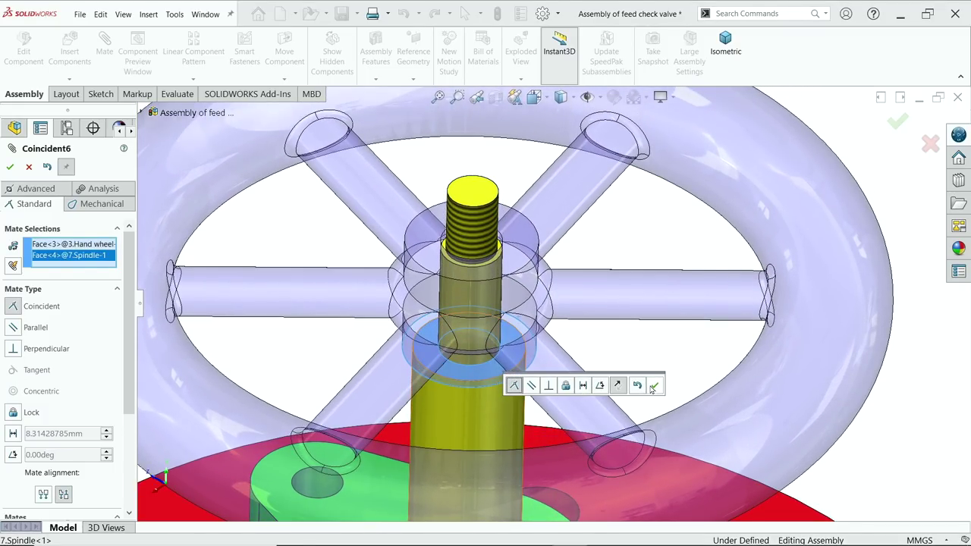
pyautogui.click(654, 386)
# - Orbit to check the seated hand wheel and finish mating
pyautogui.scroll(5, 568, 326)
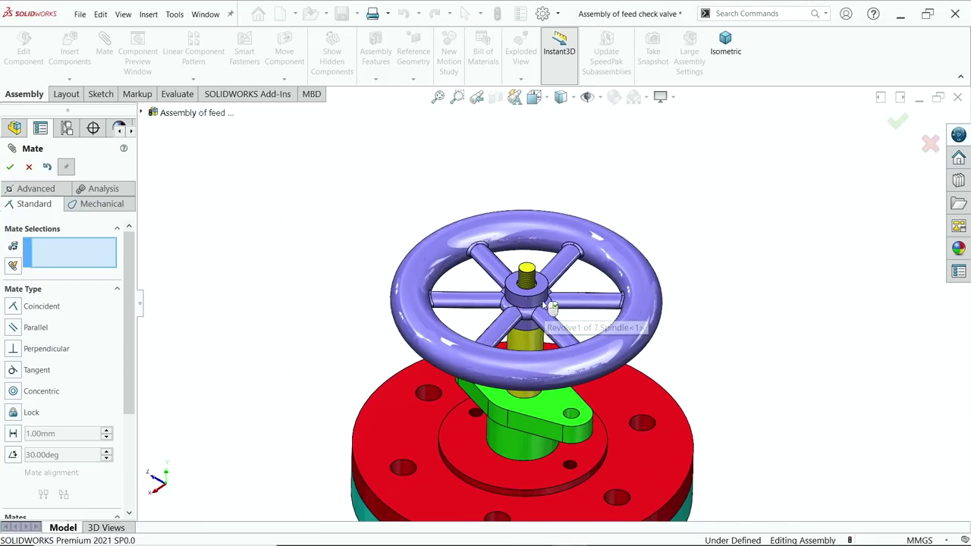
pyautogui.scroll(-3, 565, 307)
pyautogui.moveTo(568, 304); pyautogui.dragTo(530, 271, button='middle')
pyautogui.scroll(5, 546, 300)
pyautogui.scroll(-3, 568, 322)
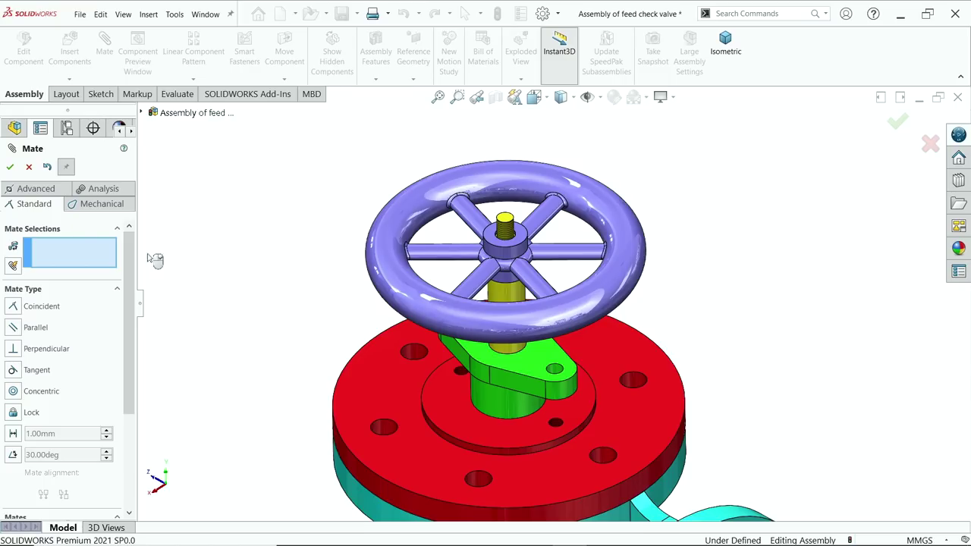
pyautogui.press('Escape')
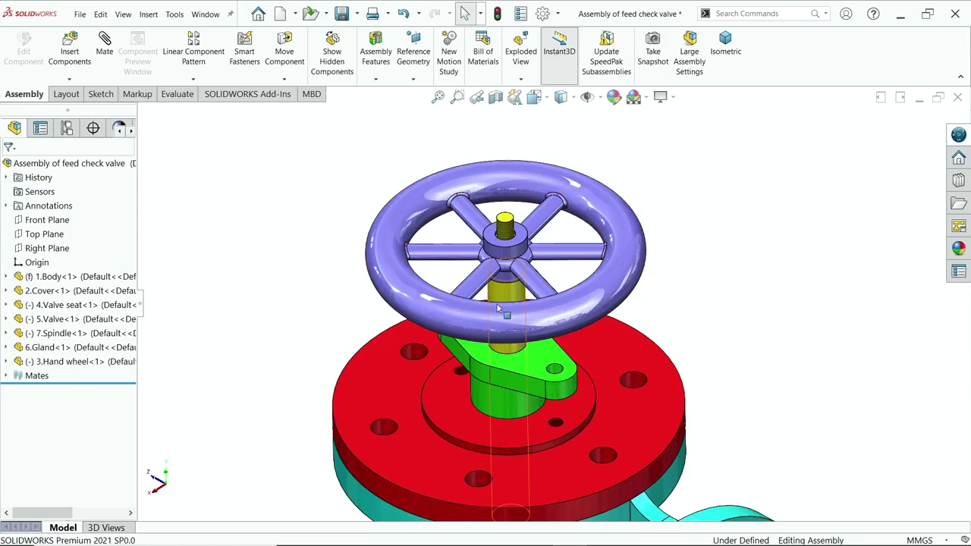
# - Select the 3.Hand wheel and 7.Spindle Front Planes in the tree and mate them coincident
pyautogui.click(6, 362)
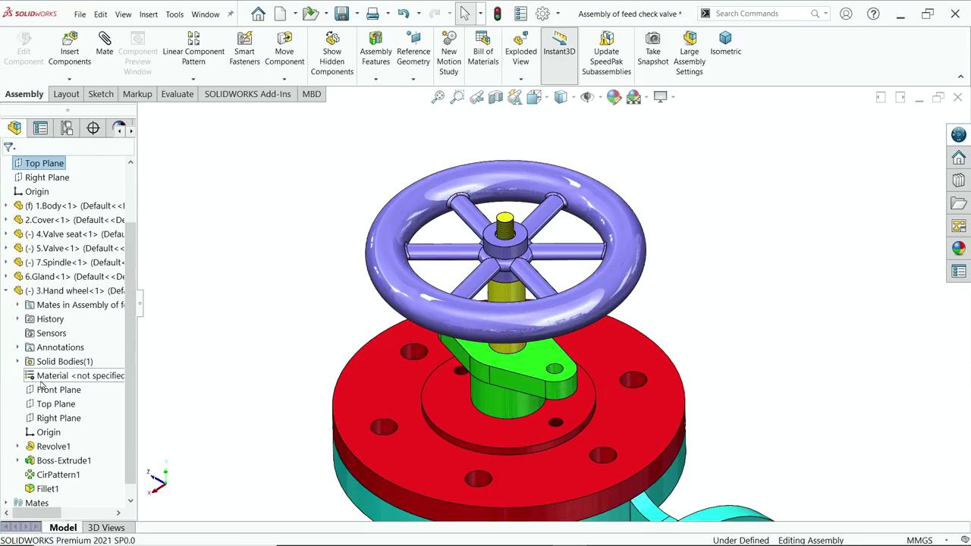
pyautogui.click(56, 392)
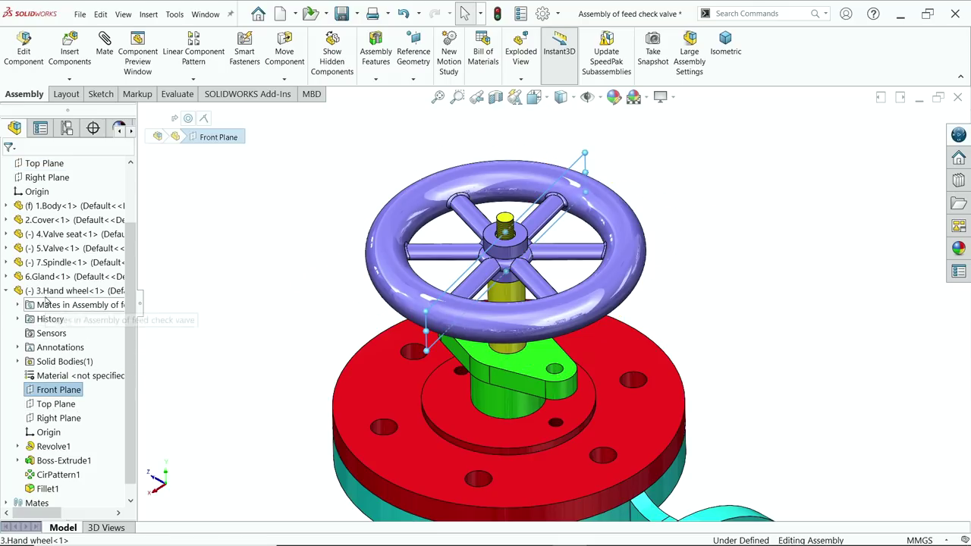
pyautogui.click(6, 263)
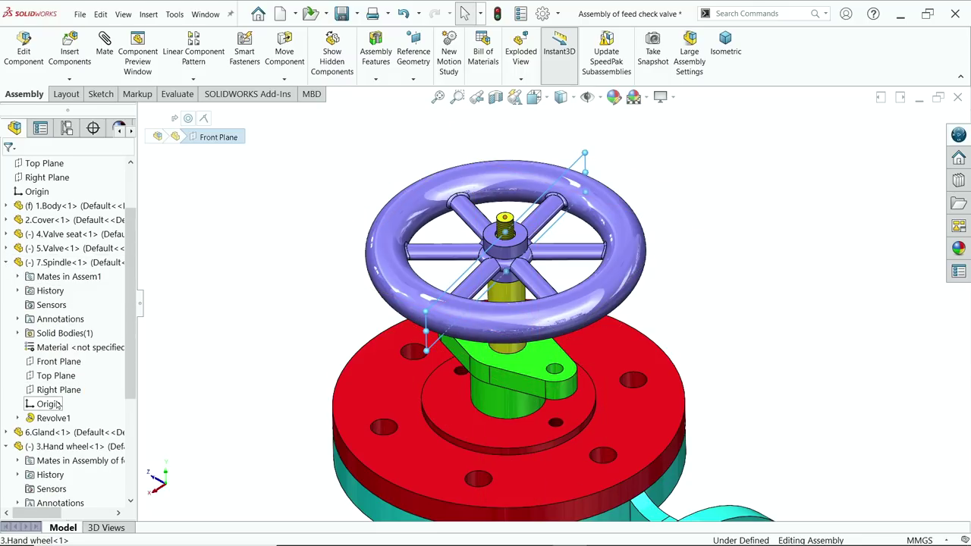
pyautogui.click(64, 361)
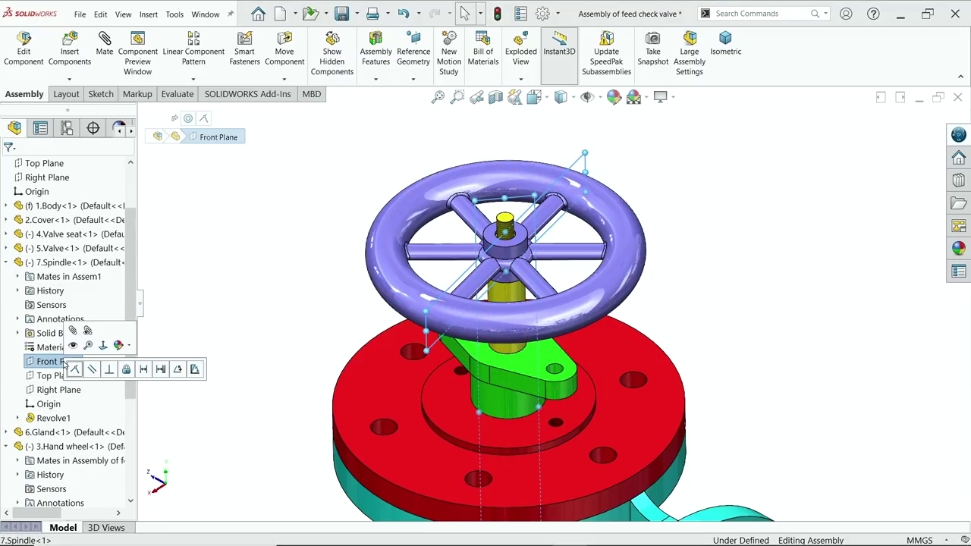
pyautogui.moveTo(263, 275); pyautogui.dragTo(228, 265, button='middle')
pyautogui.hotkey('ctrl', '7')
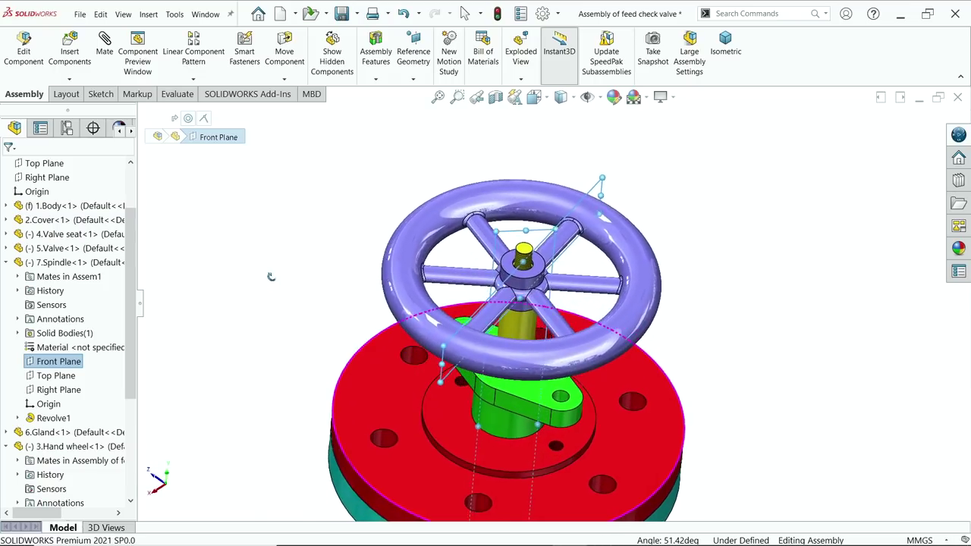
pyautogui.click(99, 56)
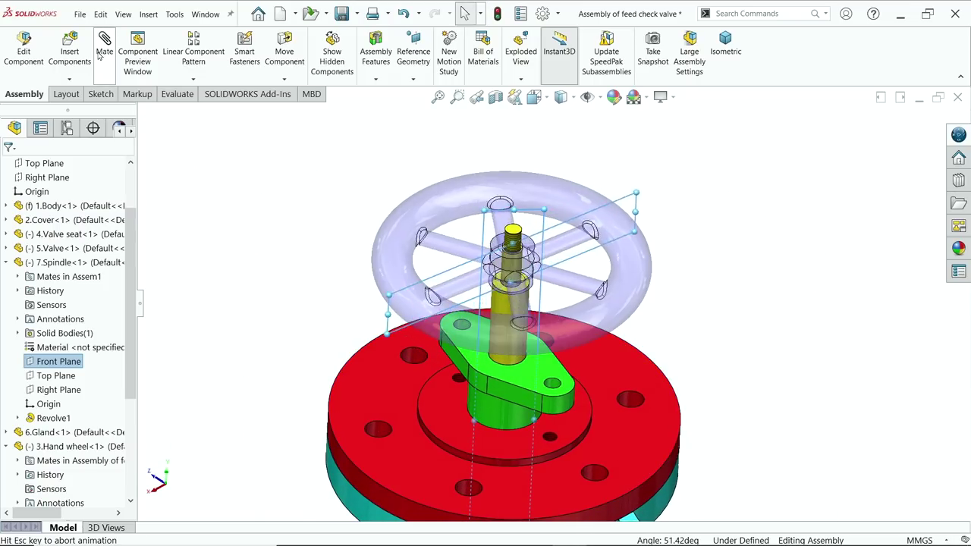
pyautogui.moveTo(351, 241); pyautogui.dragTo(251, 229, button='middle')
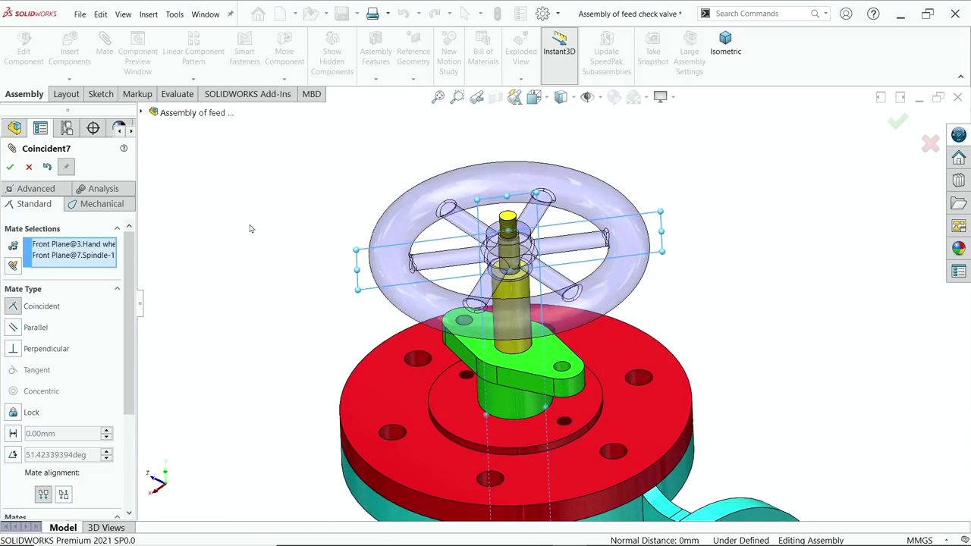
pyautogui.click(10, 168)
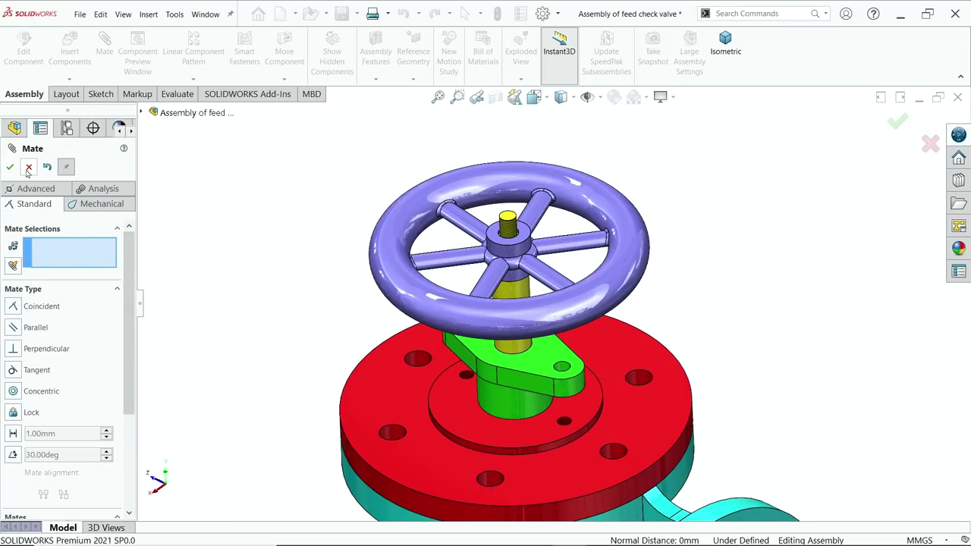
# - Close the mate and drag the hand wheel and valve to confirm they move with the spindle
pyautogui.click(28, 168)
pyautogui.scroll(3, 553, 305)
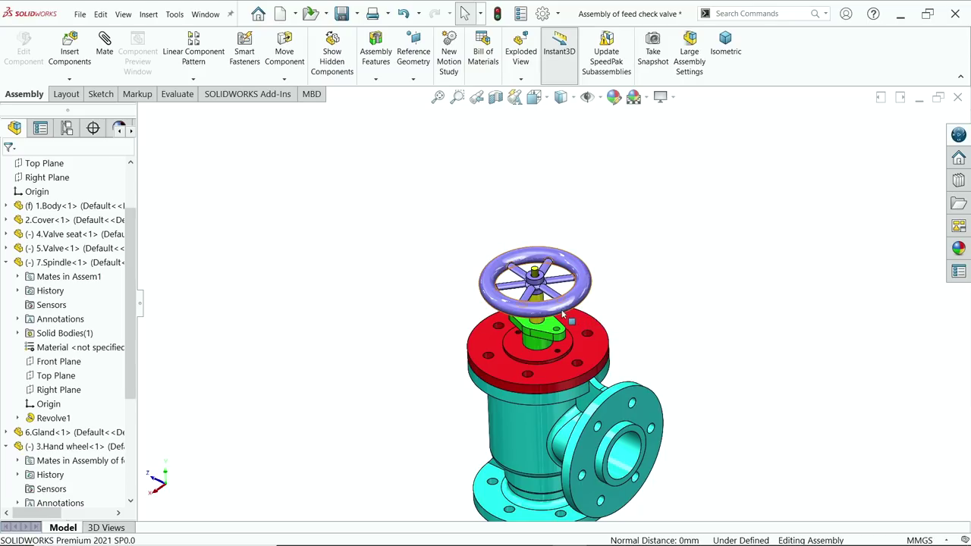
pyautogui.moveTo(563, 314); pyautogui.dragTo(568, 167)
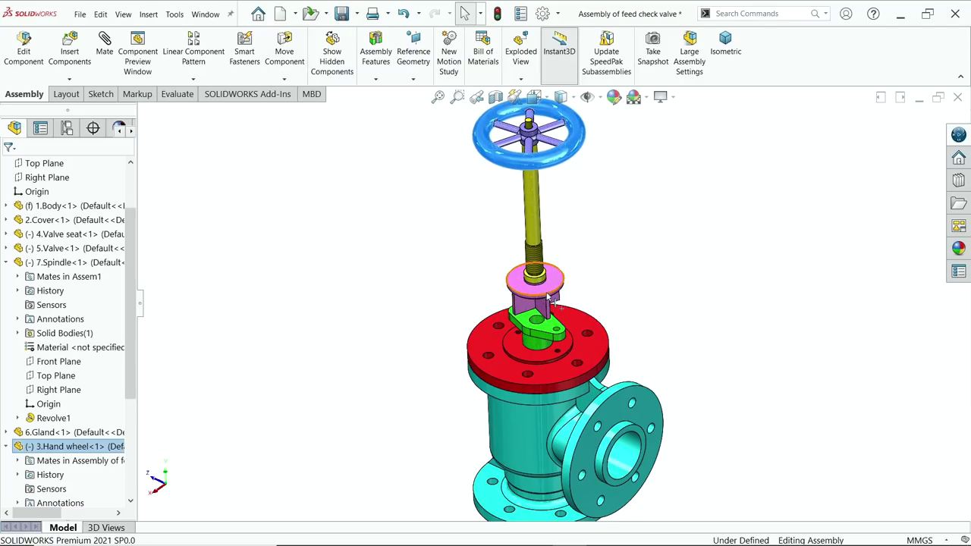
pyautogui.moveTo(548, 296); pyautogui.dragTo(555, 437)
pyautogui.click(702, 271)
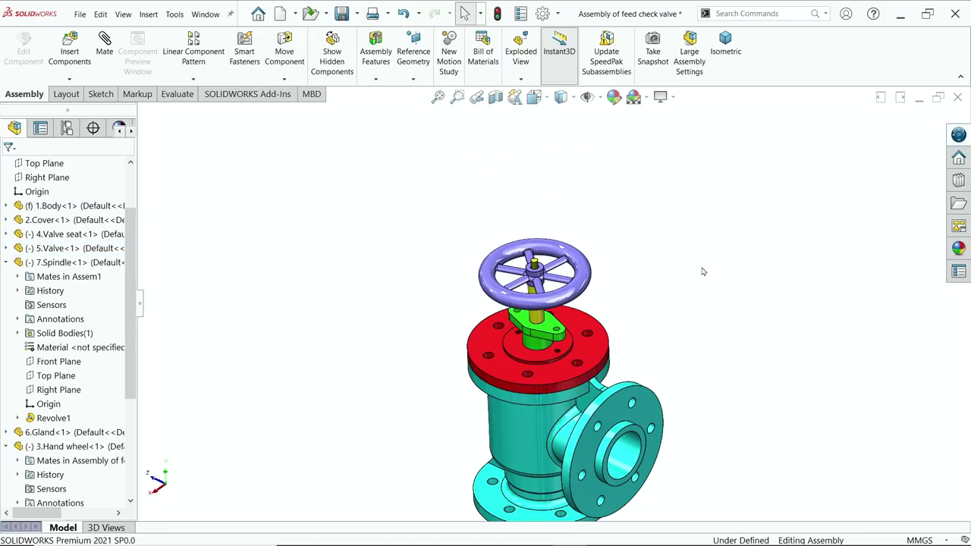
# - Collapse the spindle and hand wheel in the tree, rebuild and save, and fit the valve in view
pyautogui.hotkey('ctrl', '7')
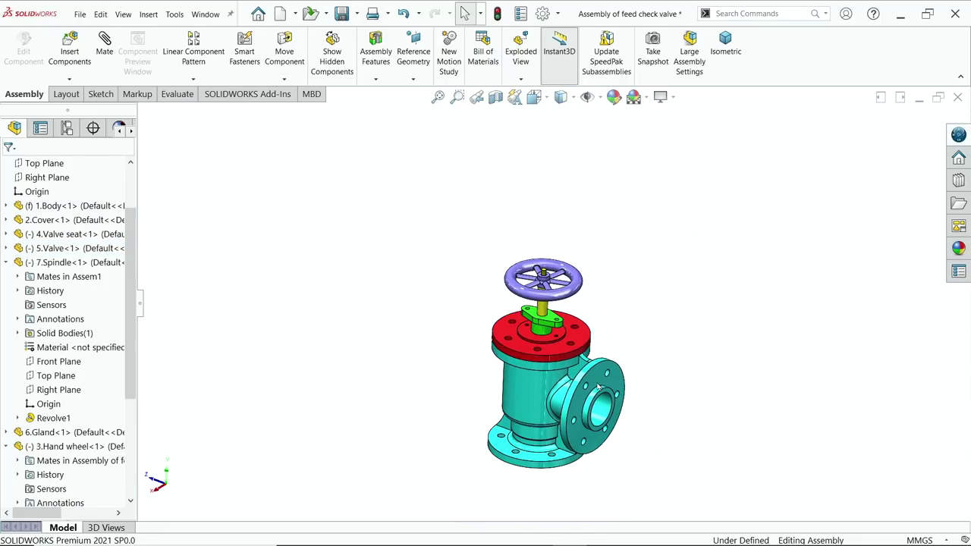
pyautogui.scroll(-5, 598, 387)
pyautogui.click(4, 263)
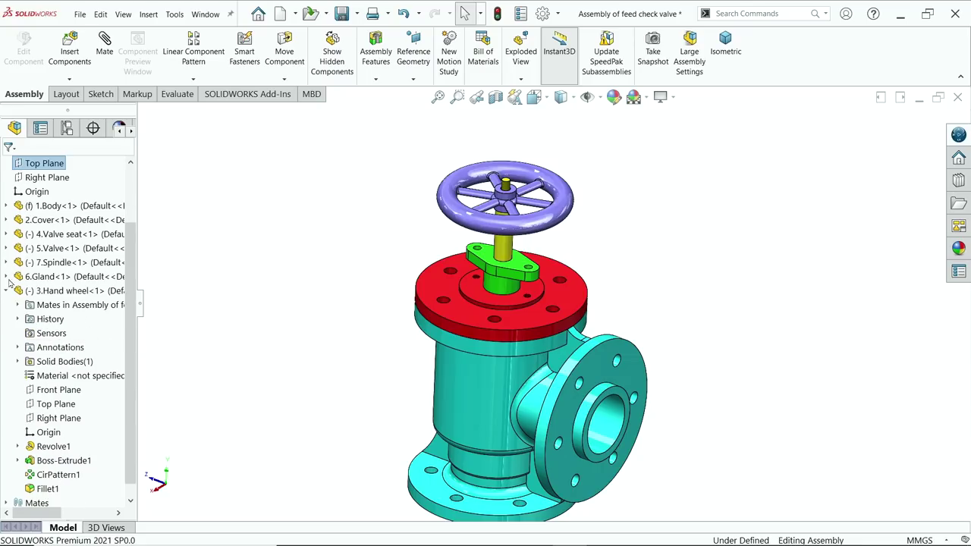
pyautogui.click(7, 292)
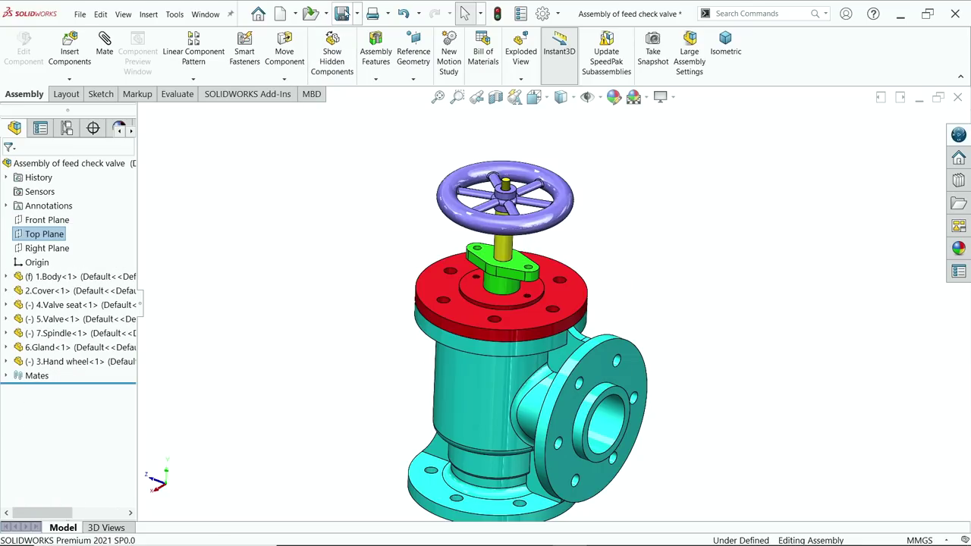
pyautogui.click(342, 15)
pyautogui.click(399, 220)
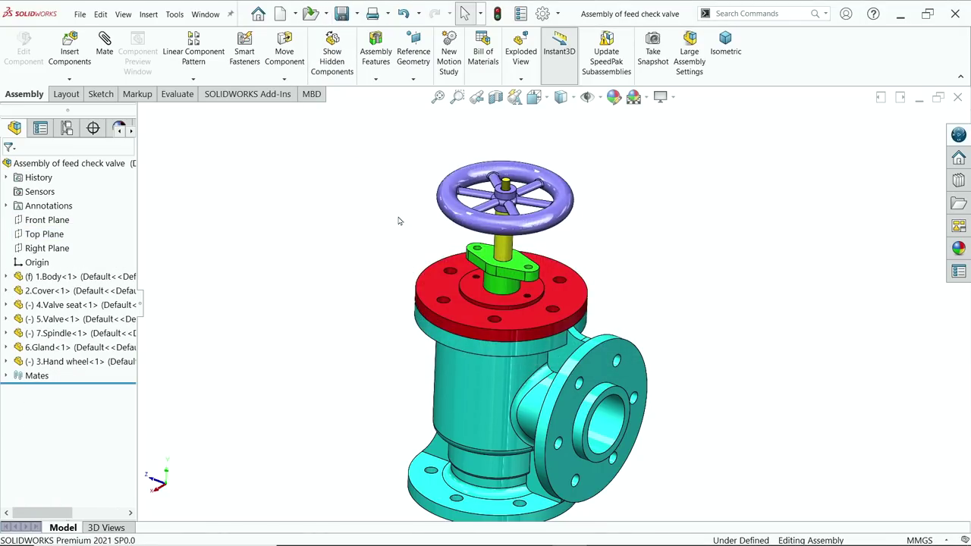
pyautogui.press('f')
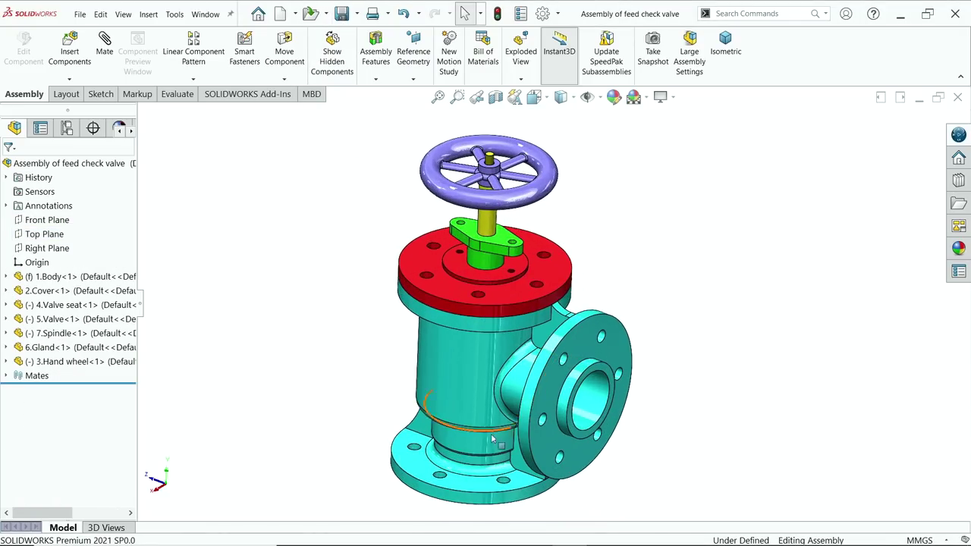
pyautogui.click(66, 55)
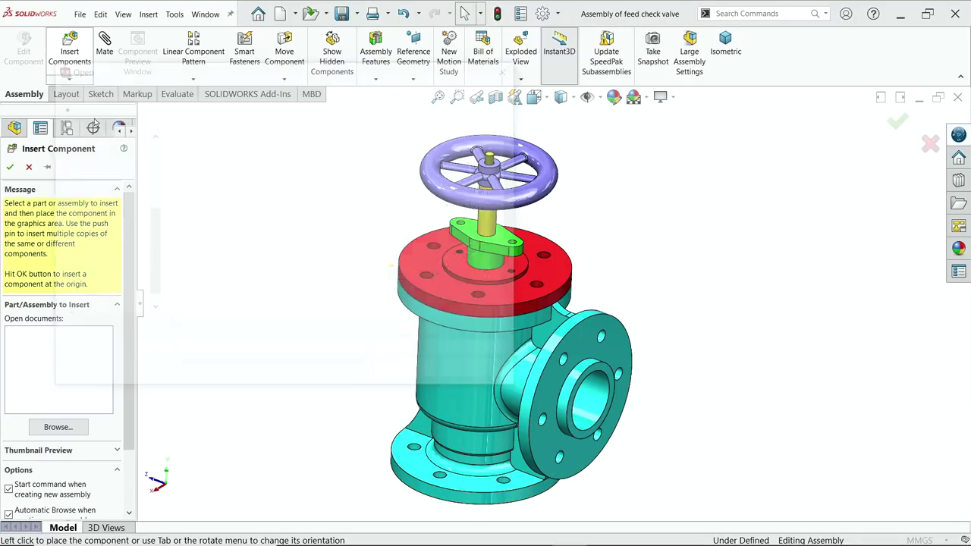
pyautogui.scroll(-2, 513, 204)
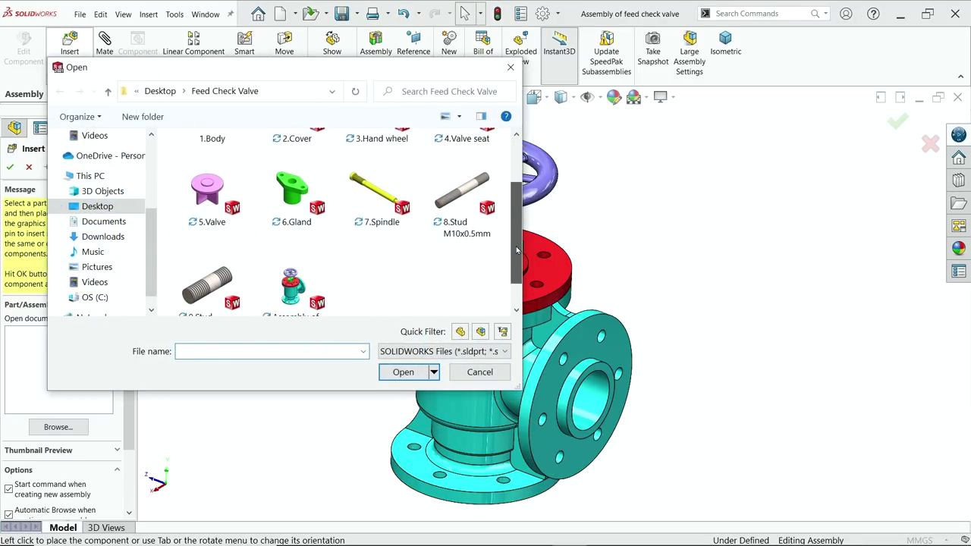
pyautogui.scroll(2, 513, 203)
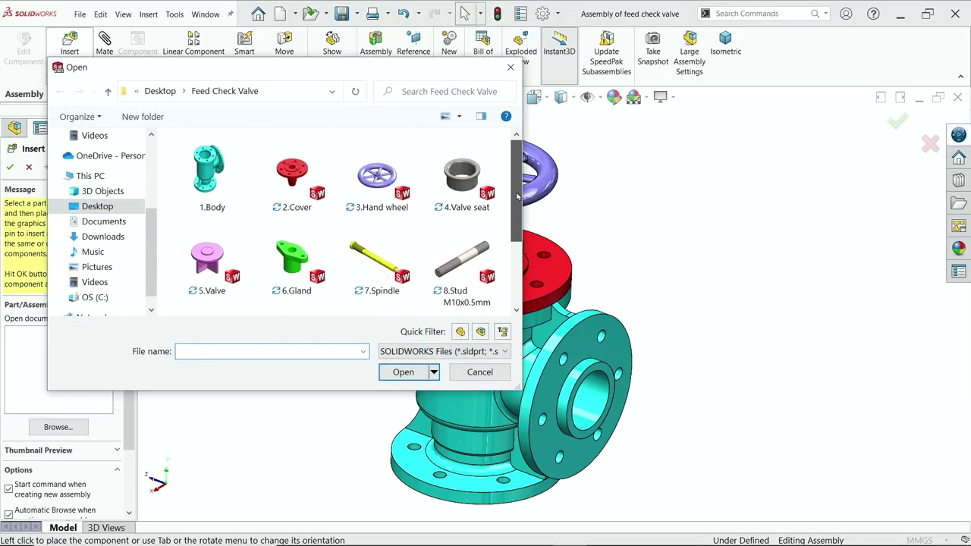
pyautogui.click(457, 277)
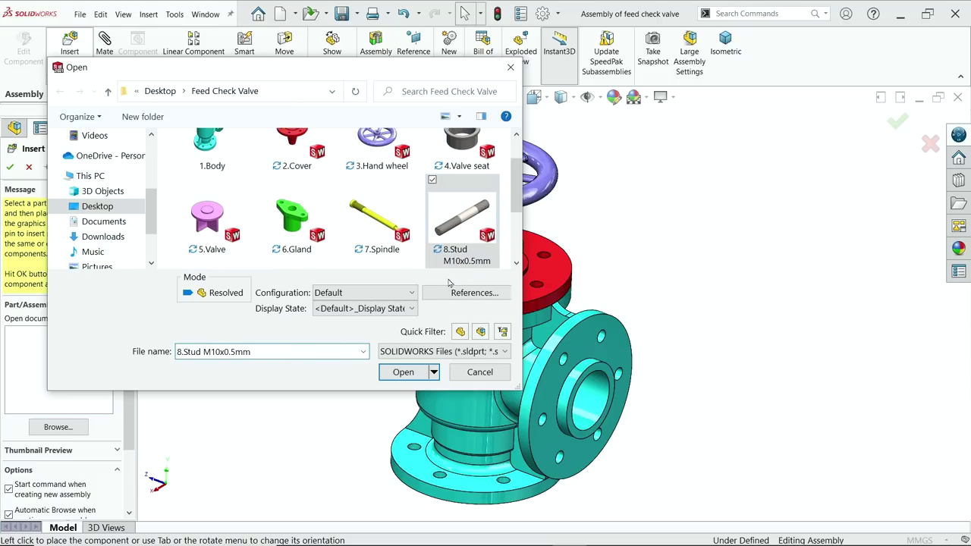
pyautogui.click(510, 67)
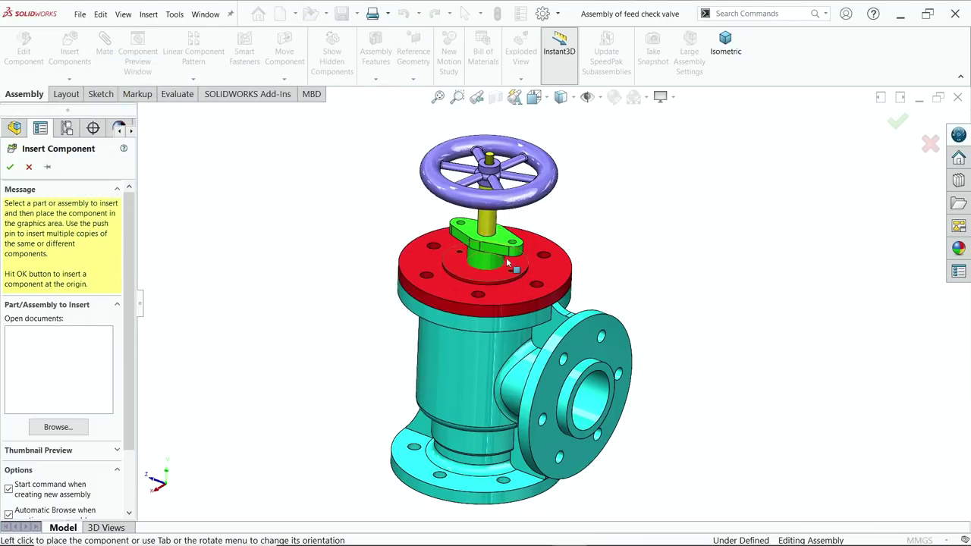
pyautogui.click(29, 168)
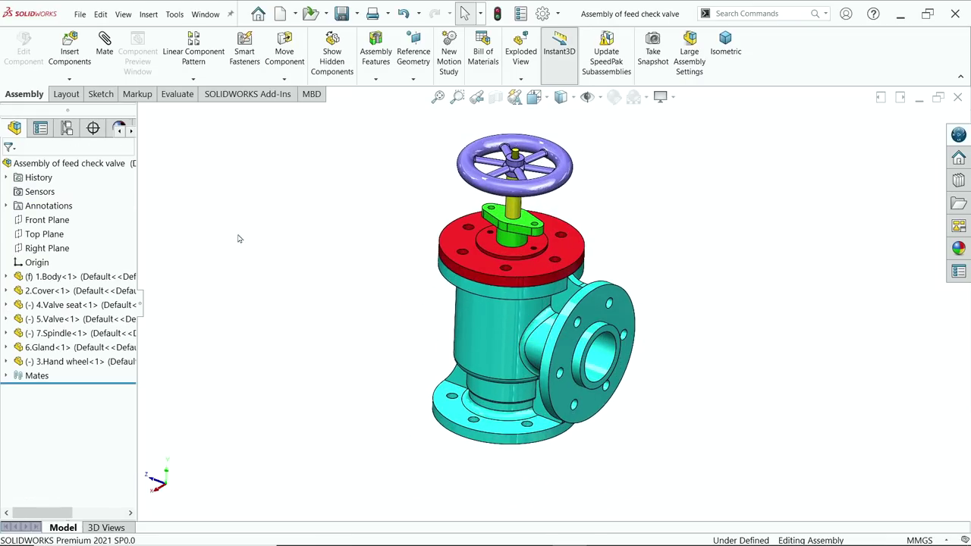
# - Hide the Body and Valve seat components to expose the cover's threaded end
pyautogui.click(497, 324)
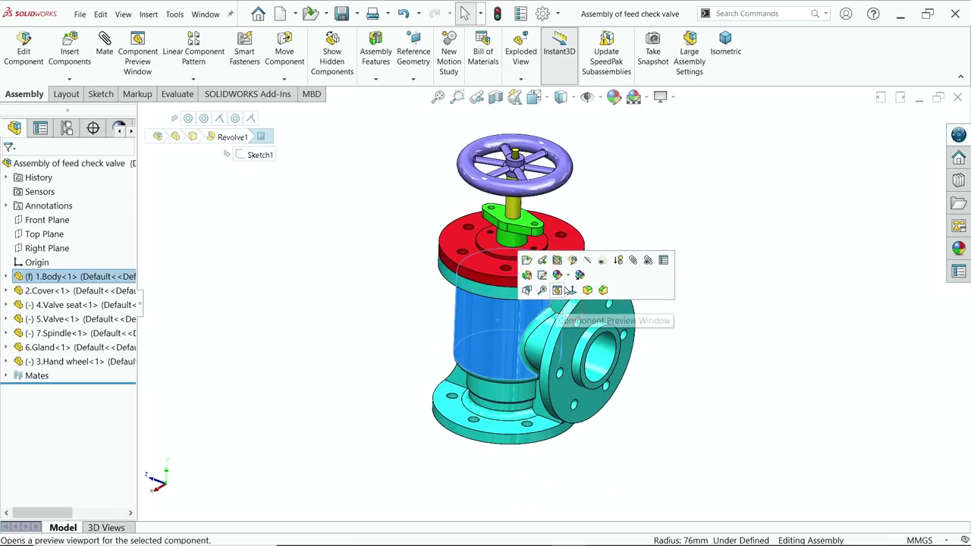
pyautogui.click(588, 263)
pyautogui.scroll(3, 598, 338)
pyautogui.moveTo(599, 338); pyautogui.dragTo(602, 274, button='middle')
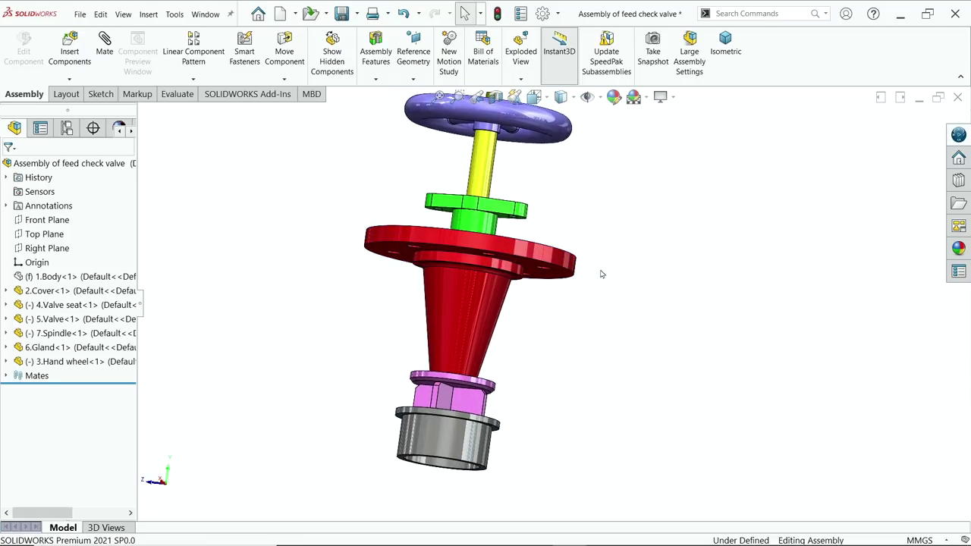
pyautogui.scroll(3, 501, 409)
pyautogui.click(489, 413)
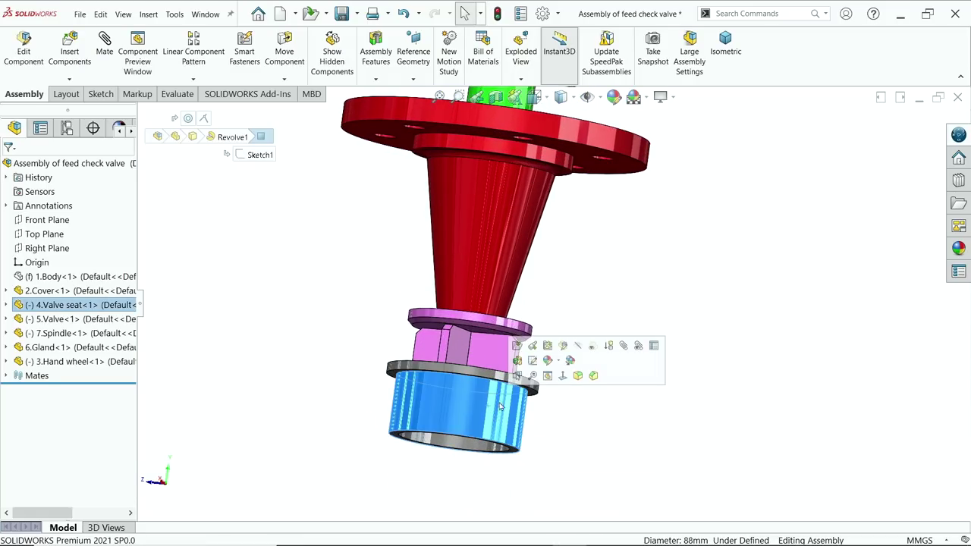
pyautogui.click(577, 348)
# - Move the Valve along the spindle to check clearance, then start a new Mate
pyautogui.moveTo(497, 367); pyautogui.dragTo(485, 423)
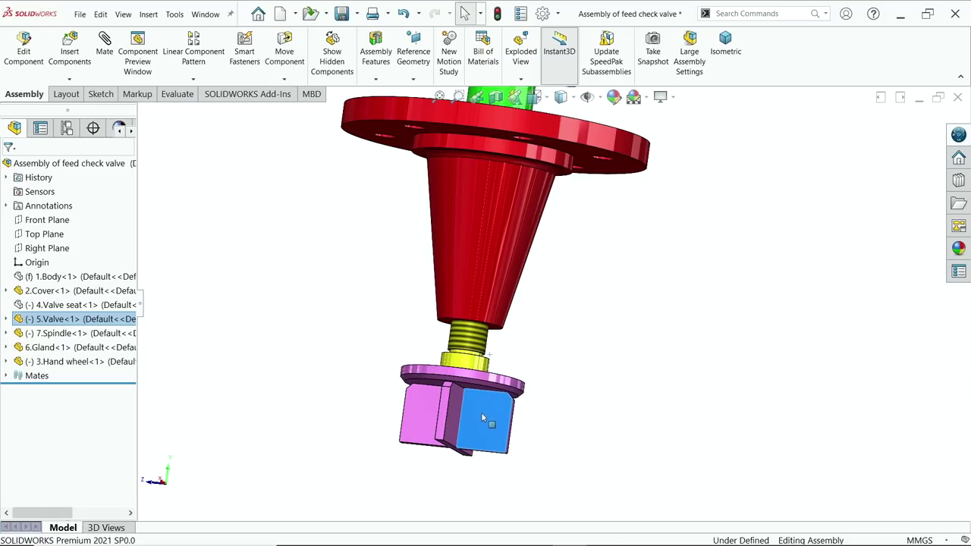
pyautogui.press('z')
pyautogui.press('Escape')
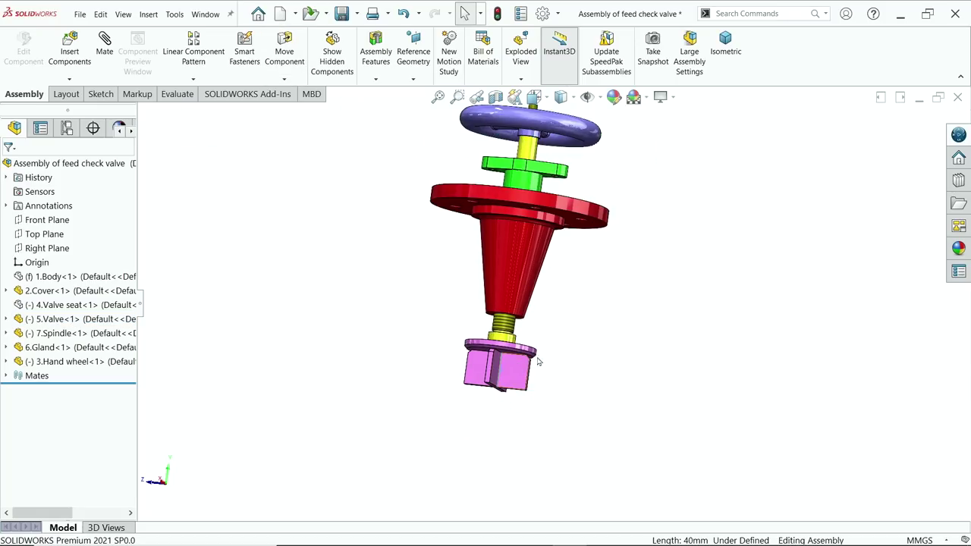
pyautogui.moveTo(517, 375); pyautogui.dragTo(544, 306)
pyautogui.press('Escape')
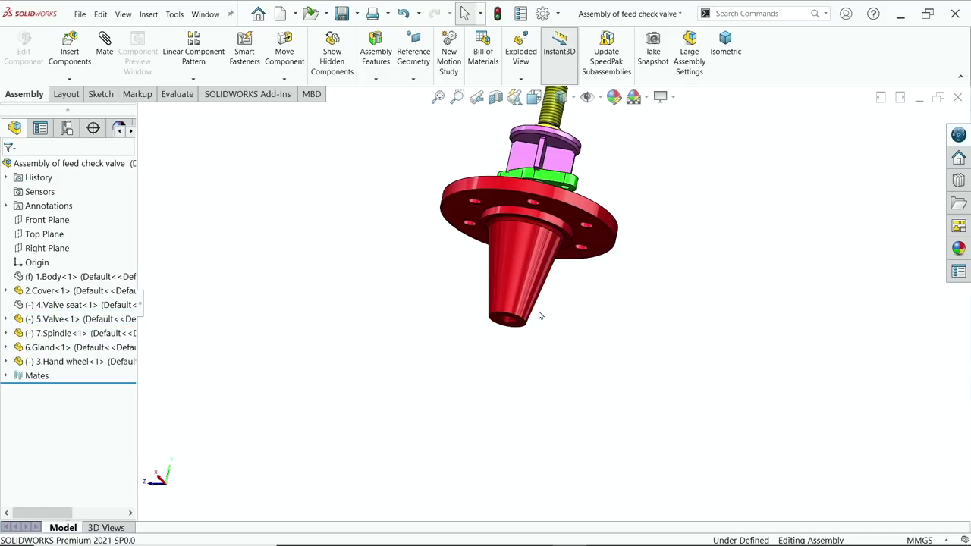
pyautogui.scroll(-3, 535, 312)
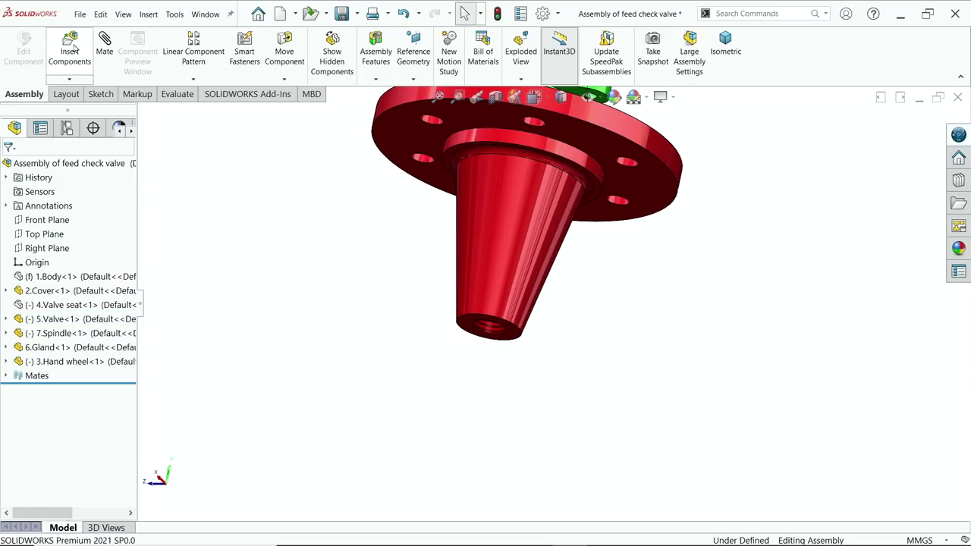
pyautogui.click(104, 43)
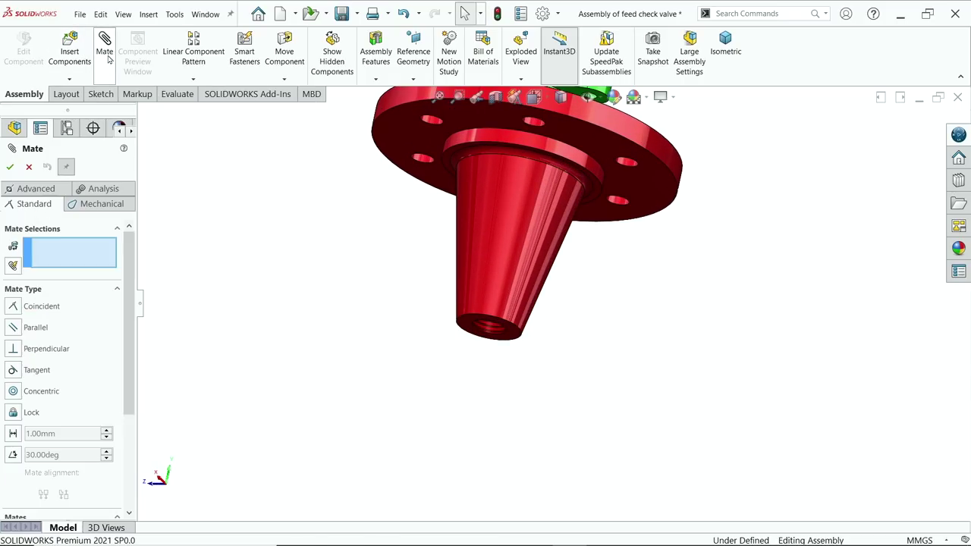
# - Add a Screw mechanical mate between the cover's threaded bore and the spindle thread, at 1 revolution/mm, reversed
pyautogui.click(98, 205)
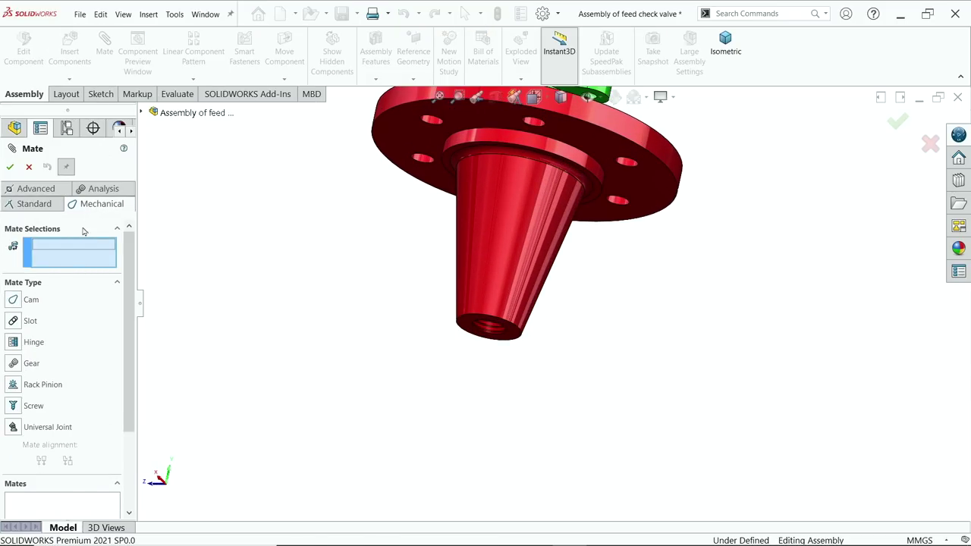
pyautogui.click(13, 405)
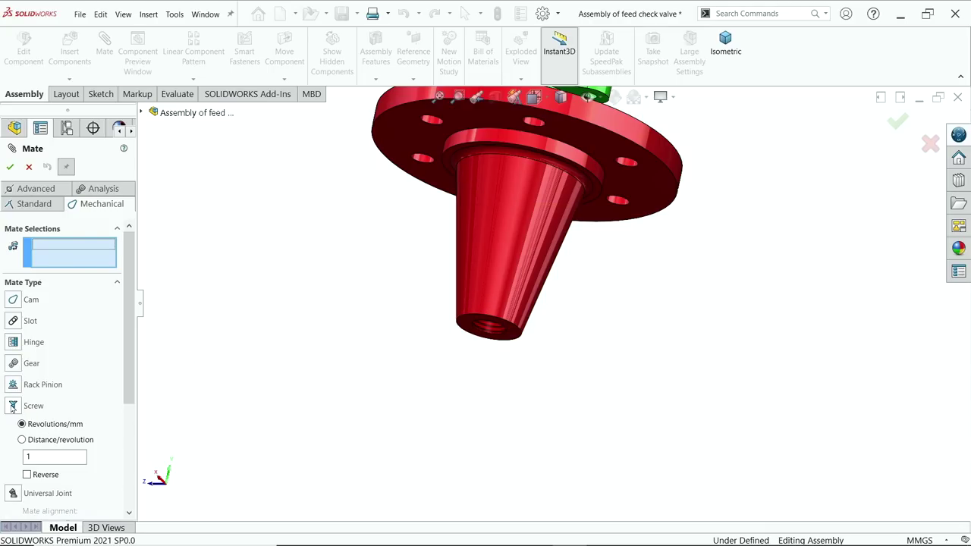
pyautogui.click(493, 332)
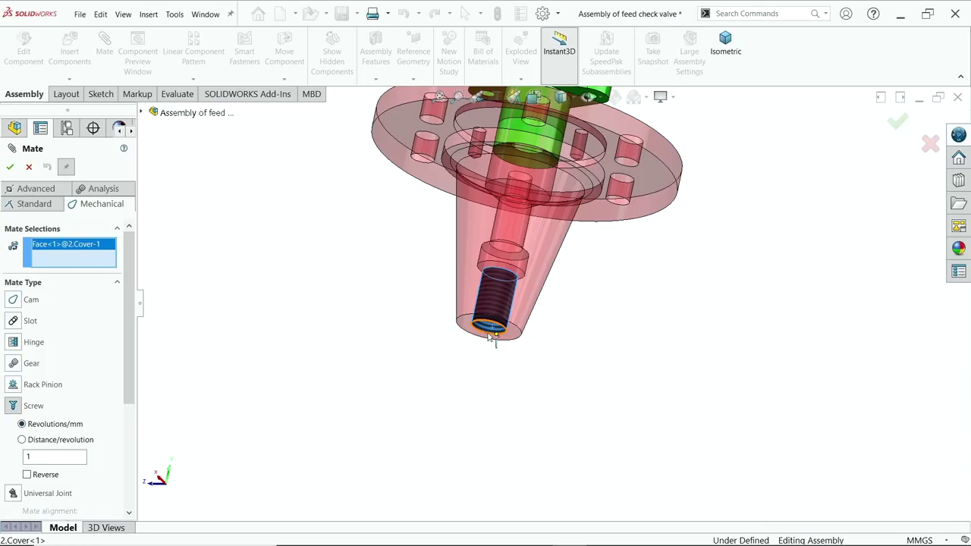
pyautogui.moveTo(495, 335); pyautogui.dragTo(543, 186, button='middle')
pyautogui.click(543, 186)
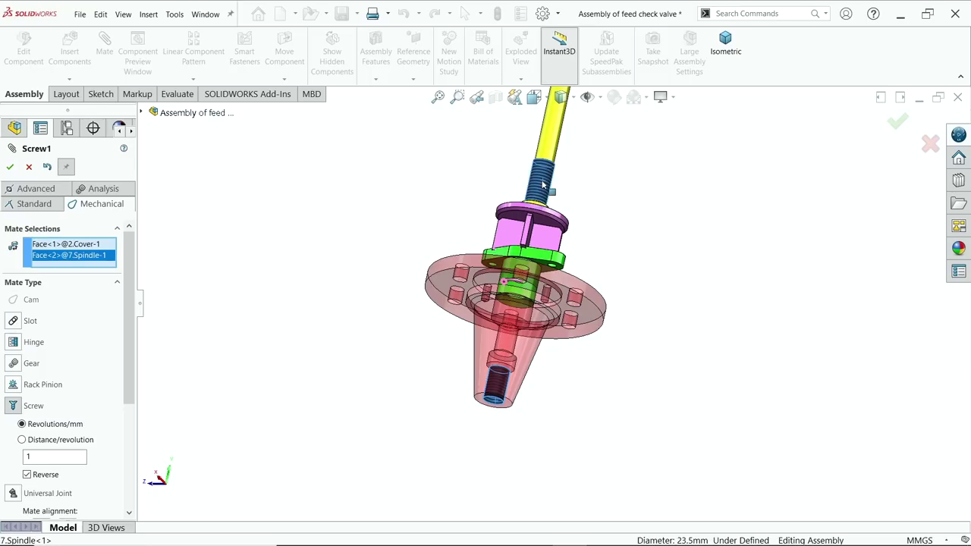
pyautogui.scroll(-3, 126, 356)
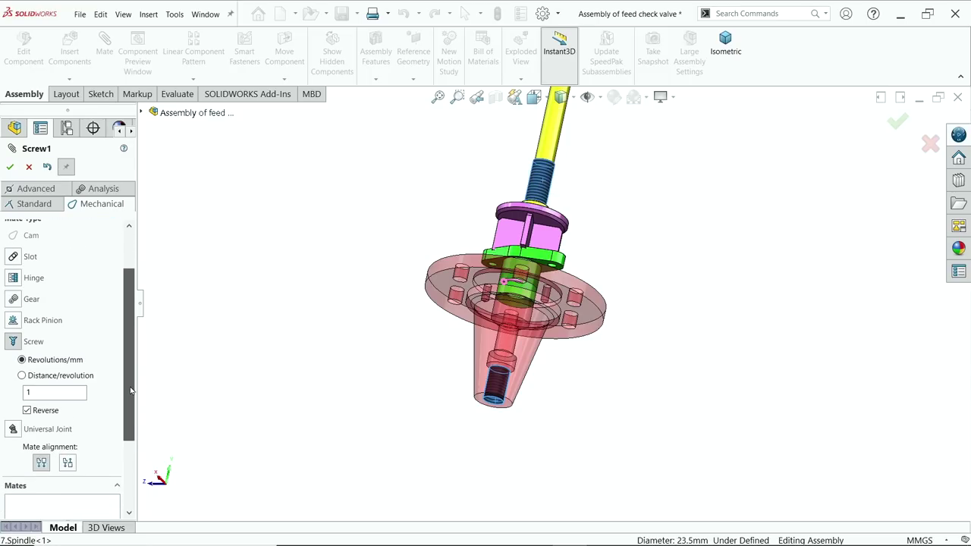
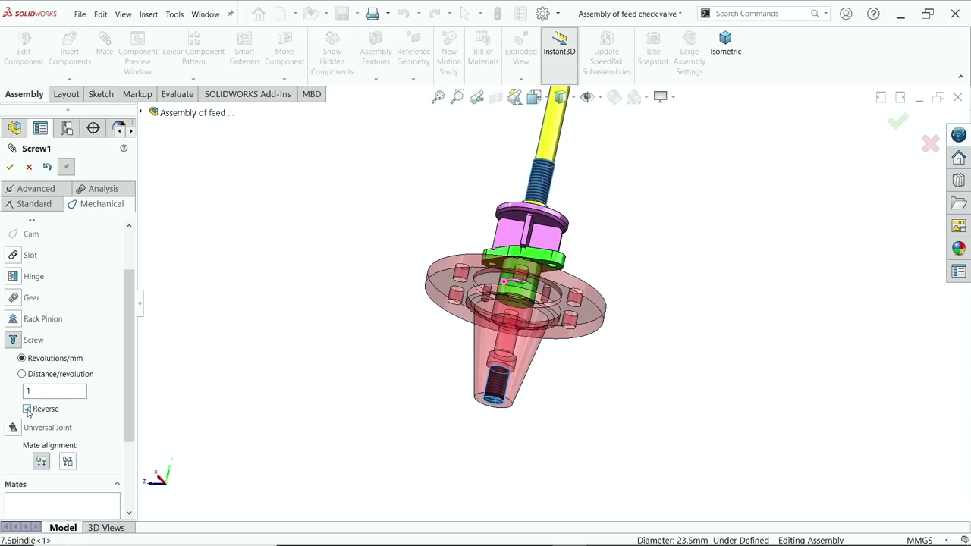
# - Apply the 1 rev/mm reversed screw mate, drag the spindle to test it, and finish mating
pyautogui.click(10, 167)
pyautogui.scroll(3, 455, 220)
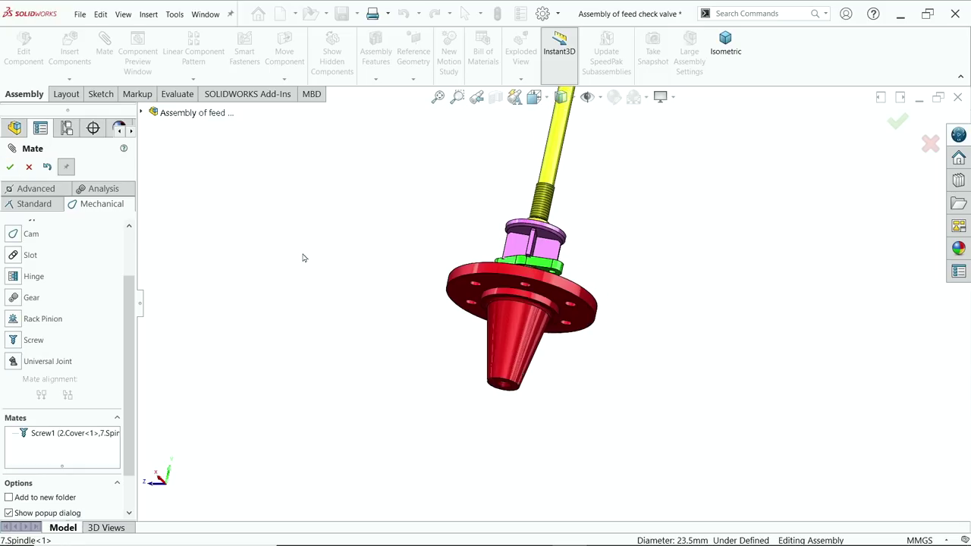
pyautogui.scroll(-3, 579, 193)
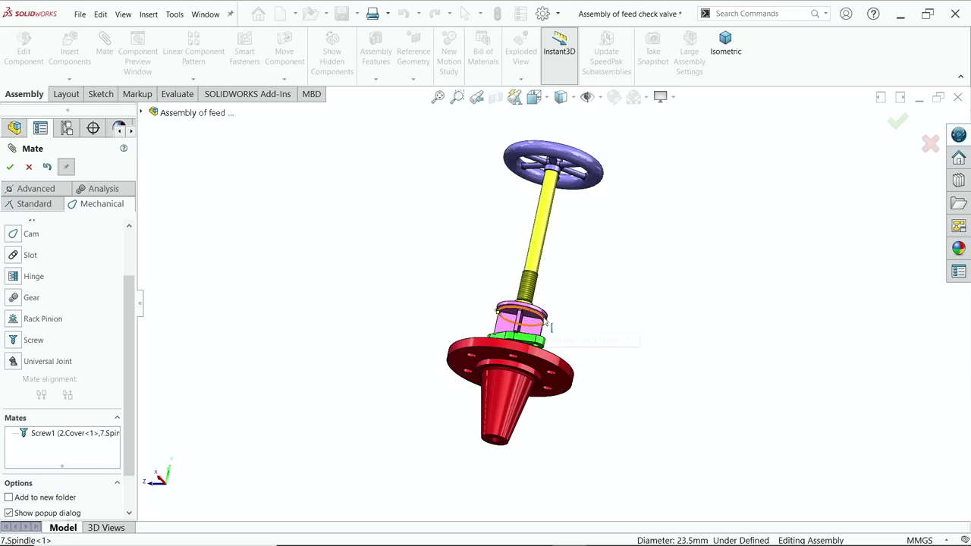
pyautogui.moveTo(551, 326); pyautogui.dragTo(520, 442)
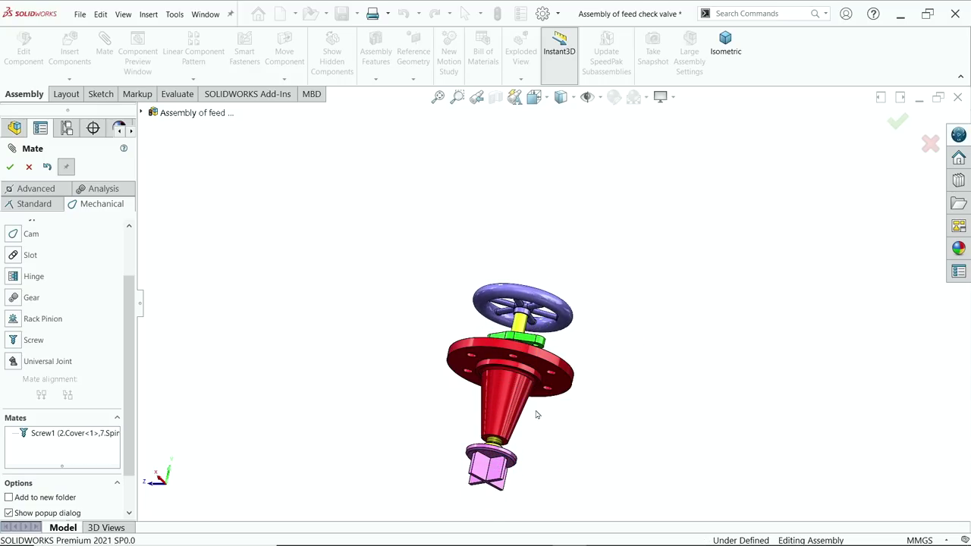
pyautogui.scroll(-5, 542, 389)
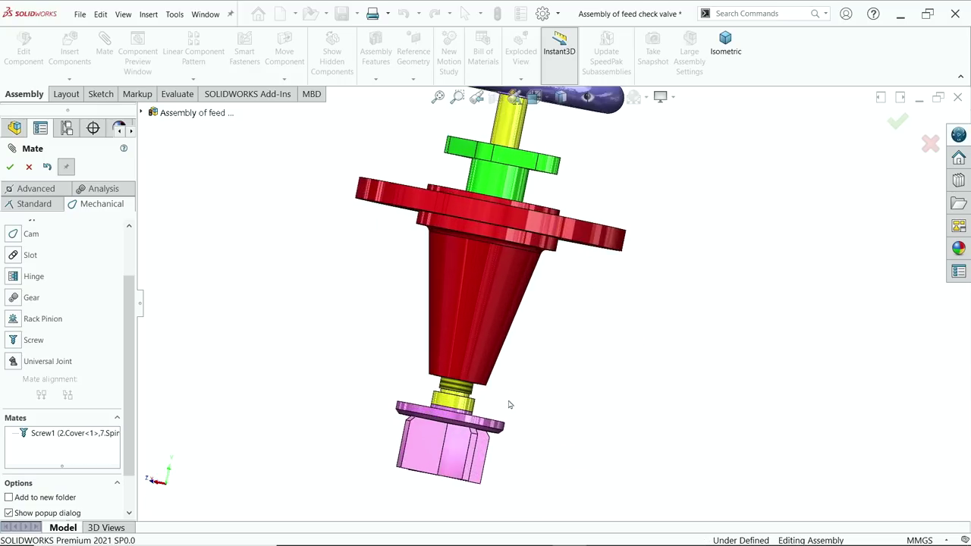
pyautogui.moveTo(483, 428)
pyautogui.mouseDown()
pyautogui.moveTo(489, 455)
pyautogui.moveTo(489, 415)
pyautogui.moveTo(490, 436)
pyautogui.mouseUp()
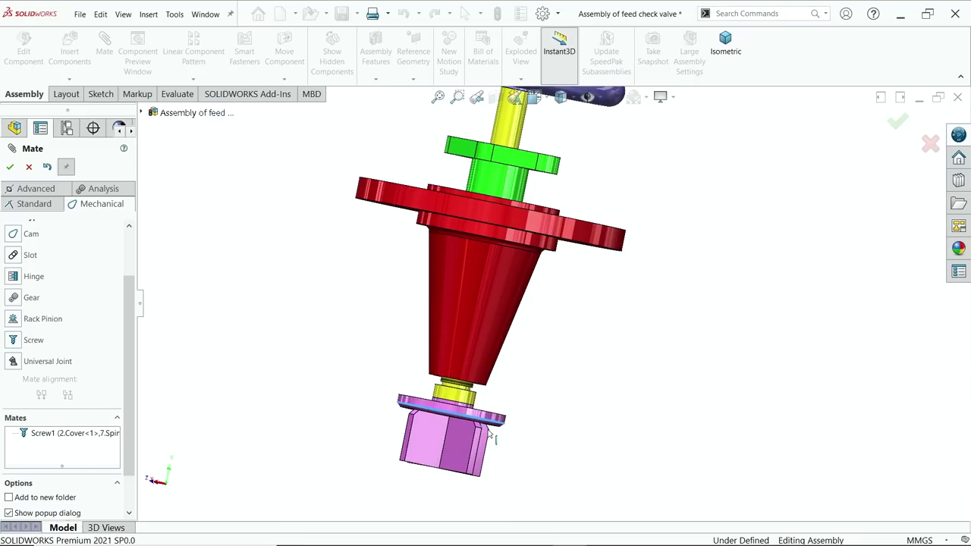
pyautogui.click(29, 168)
# - Drag the pink valve down onto the valve seat and check its fit
pyautogui.click(57, 303)
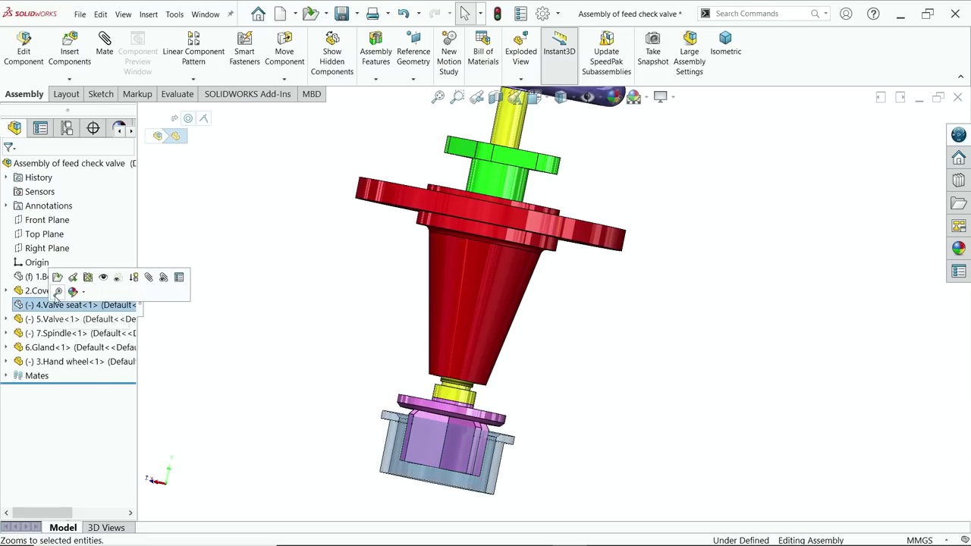
pyautogui.click(285, 324)
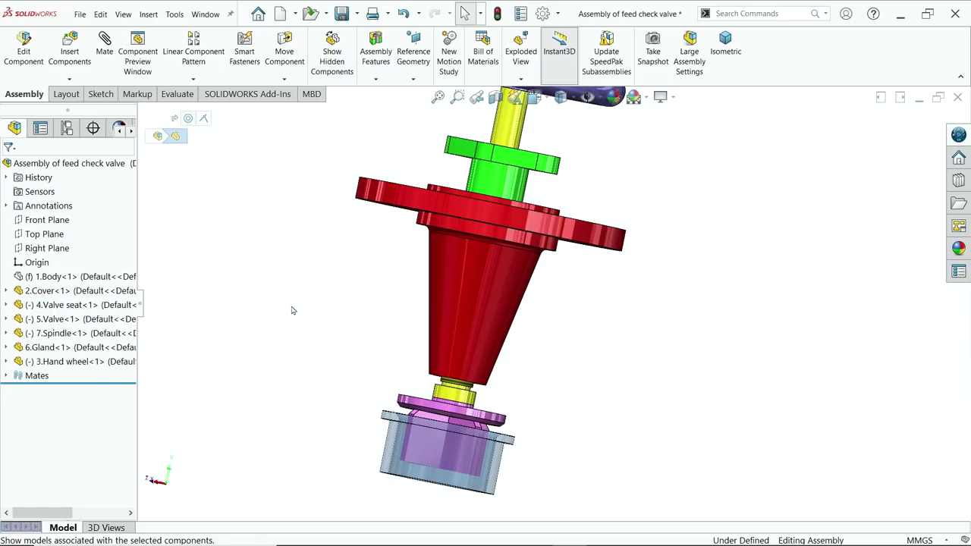
pyautogui.scroll(-5, 448, 428)
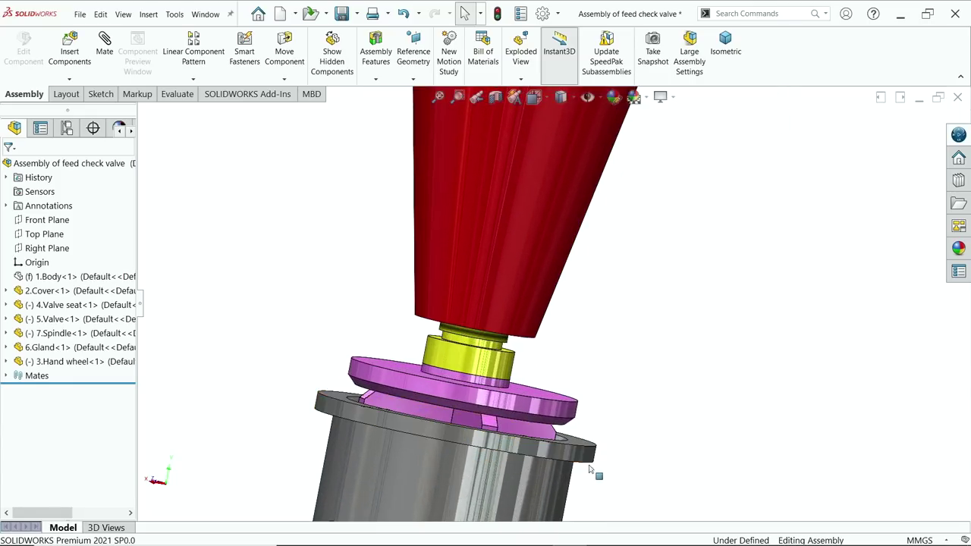
pyautogui.scroll(-4, 589, 470)
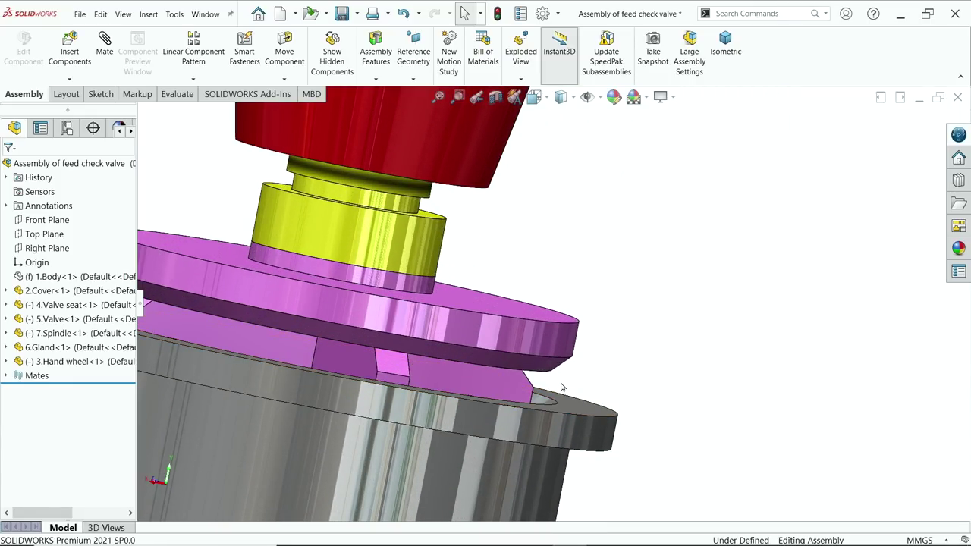
pyautogui.moveTo(564, 381); pyautogui.dragTo(574, 373, button='middle')
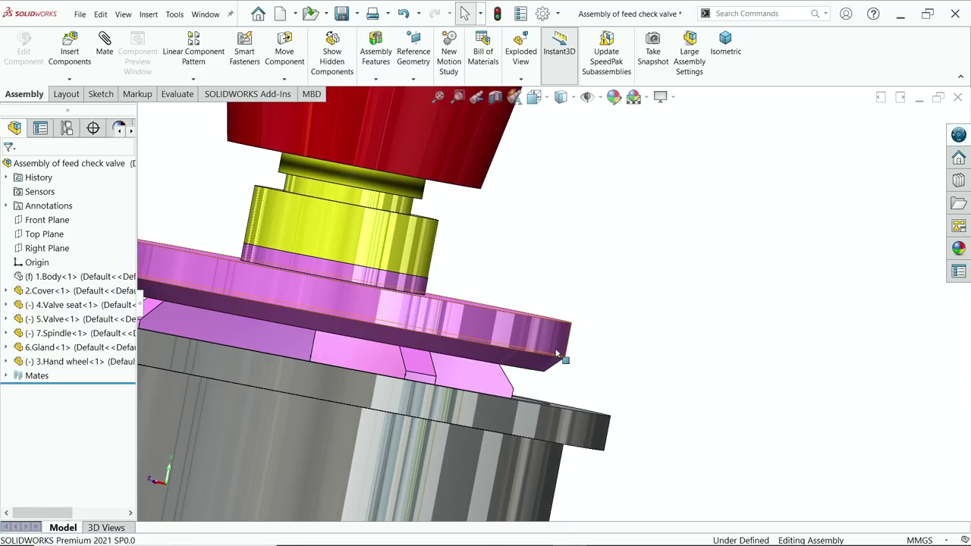
pyautogui.click(555, 371)
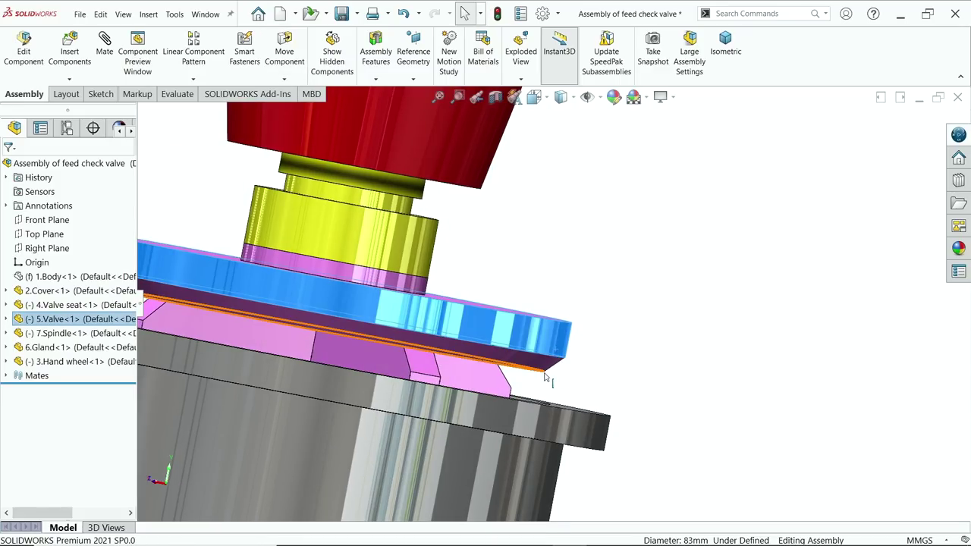
pyautogui.click(546, 379)
pyautogui.moveTo(546, 379); pyautogui.dragTo(537, 398, button='middle')
pyautogui.moveTo(537, 398); pyautogui.dragTo(532, 430)
pyautogui.scroll(-3, 533, 430)
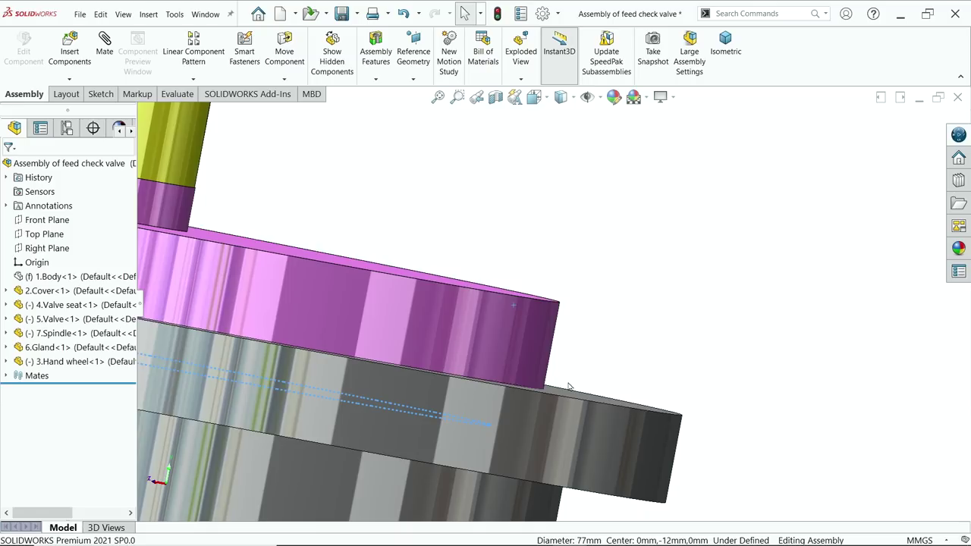
pyautogui.moveTo(569, 387)
pyautogui.mouseDown(button='middle')
pyautogui.moveTo(565, 357)
pyautogui.moveTo(561, 376)
pyautogui.mouseUp(button='middle')
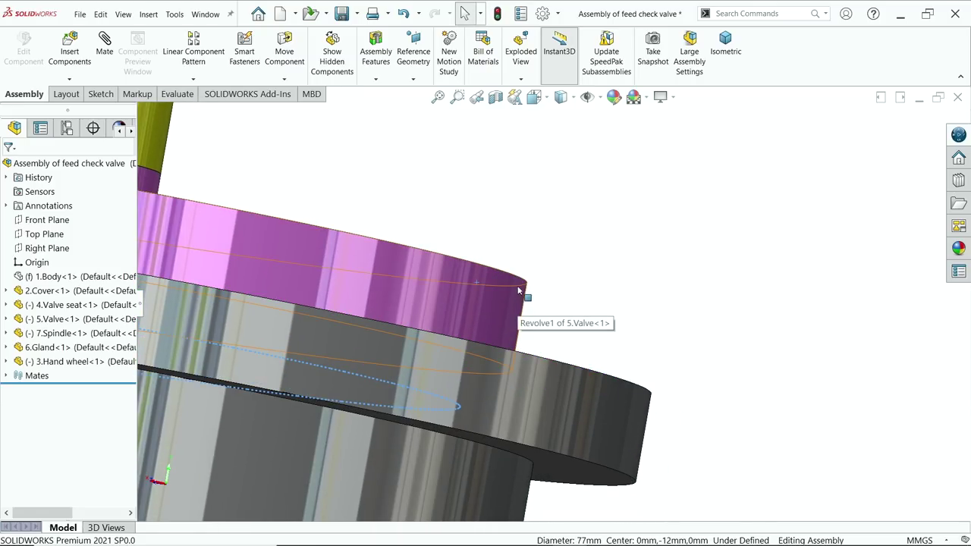
pyautogui.moveTo(519, 290); pyautogui.dragTo(598, 260)
pyautogui.moveTo(598, 260); pyautogui.dragTo(581, 295, button='middle')
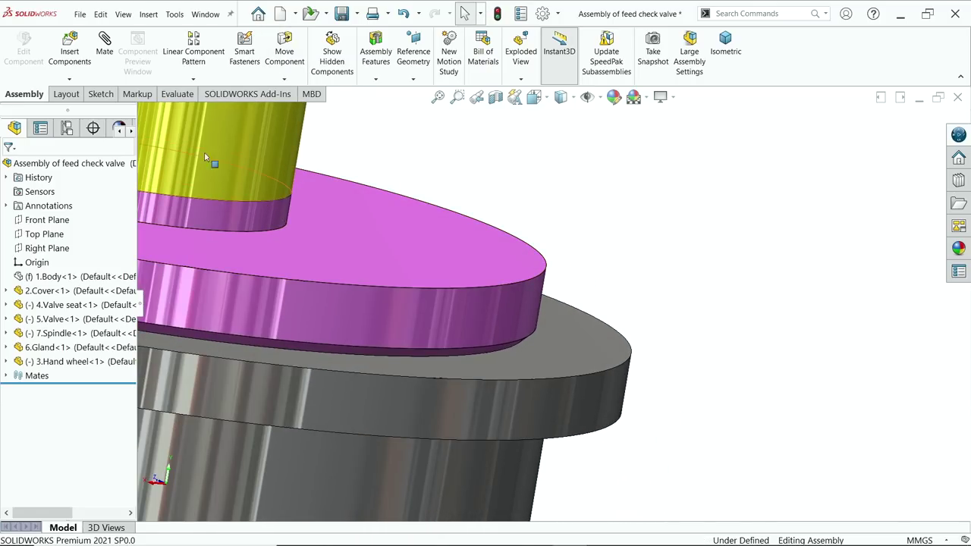
# - Mate the valve's bottom edge coincident with the valve seat face, then close Mate
pyautogui.click(527, 341)
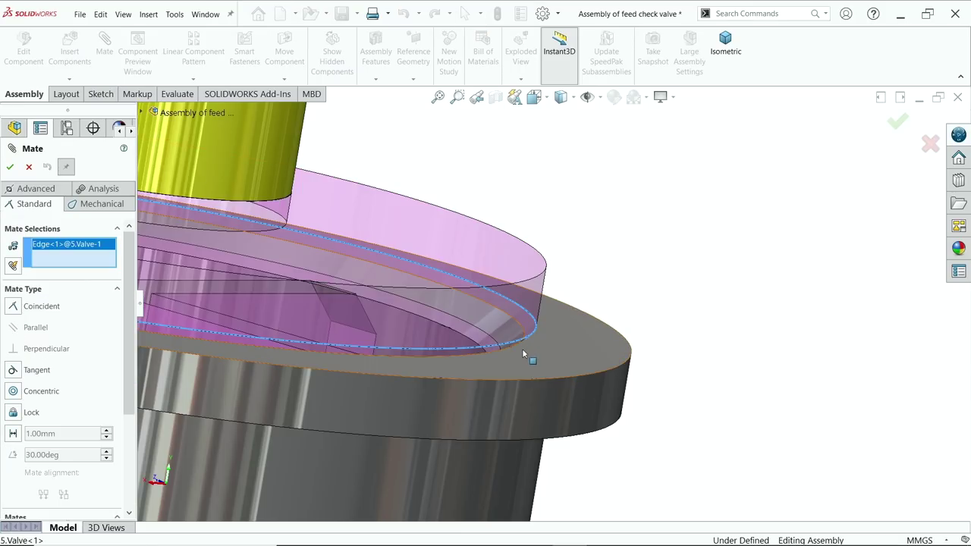
pyautogui.click(522, 352)
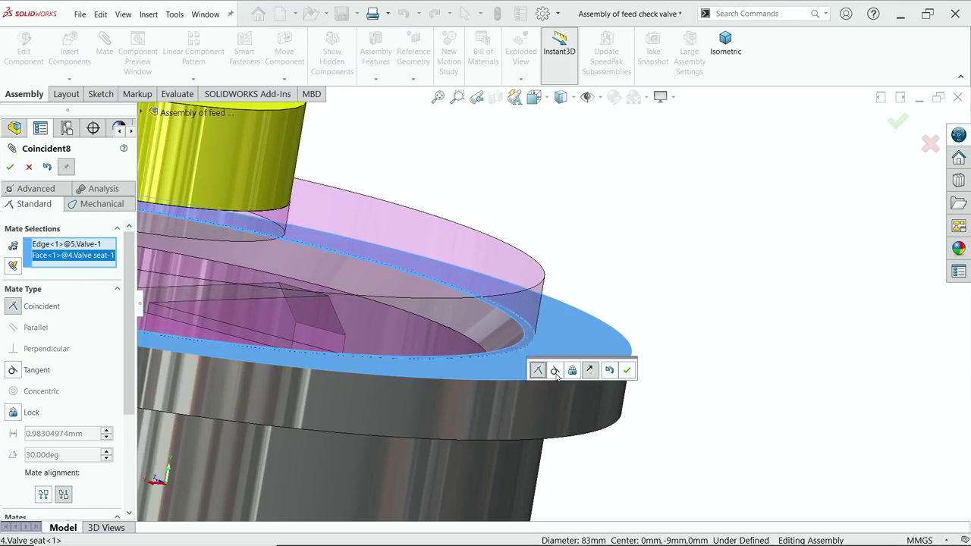
pyautogui.click(627, 371)
pyautogui.scroll(3, 529, 262)
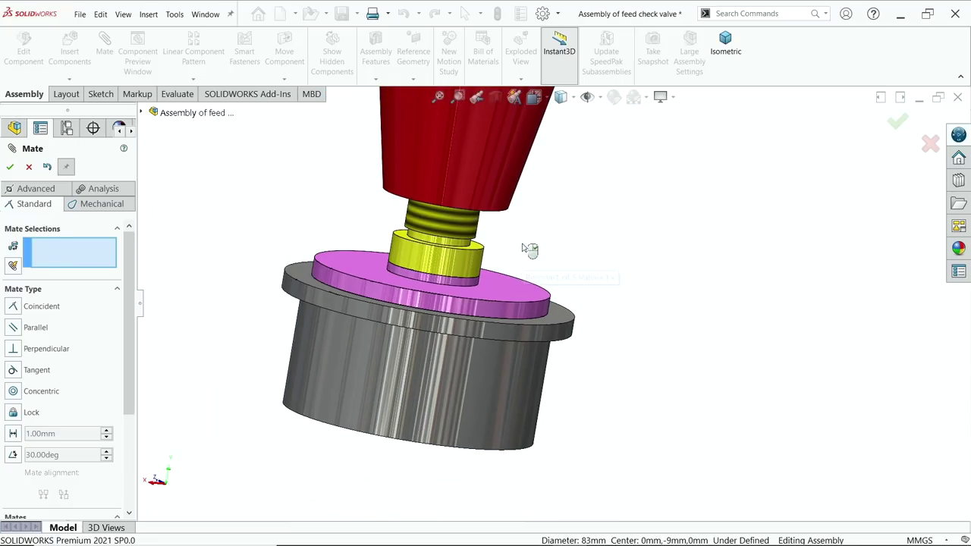
pyautogui.scroll(-2, 521, 212)
pyautogui.scroll(2, 614, 306)
pyautogui.scroll(-3, 613, 307)
pyautogui.moveTo(564, 312); pyautogui.dragTo(294, 166, button='middle')
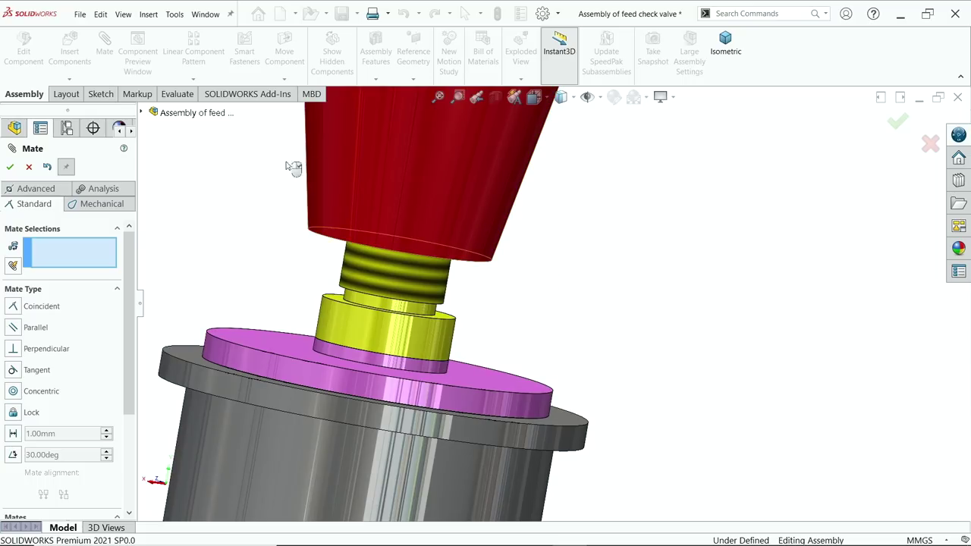
pyautogui.click(29, 168)
# - Open the Evaluate Measure tool and clear an initial valve top-face selection
pyautogui.click(181, 96)
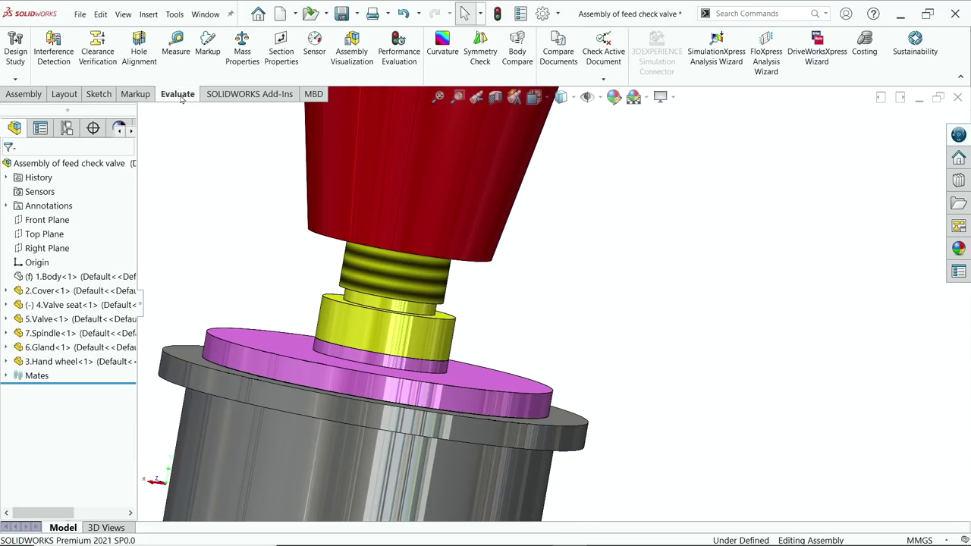
pyautogui.click(179, 46)
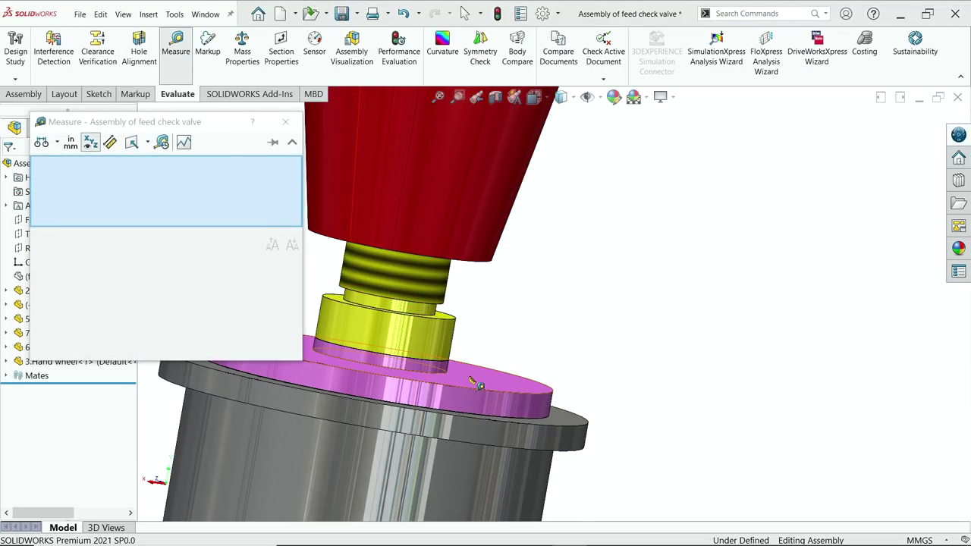
pyautogui.click(478, 386)
pyautogui.moveTo(473, 385); pyautogui.dragTo(523, 345, button='middle')
pyautogui.rightClick(172, 205)
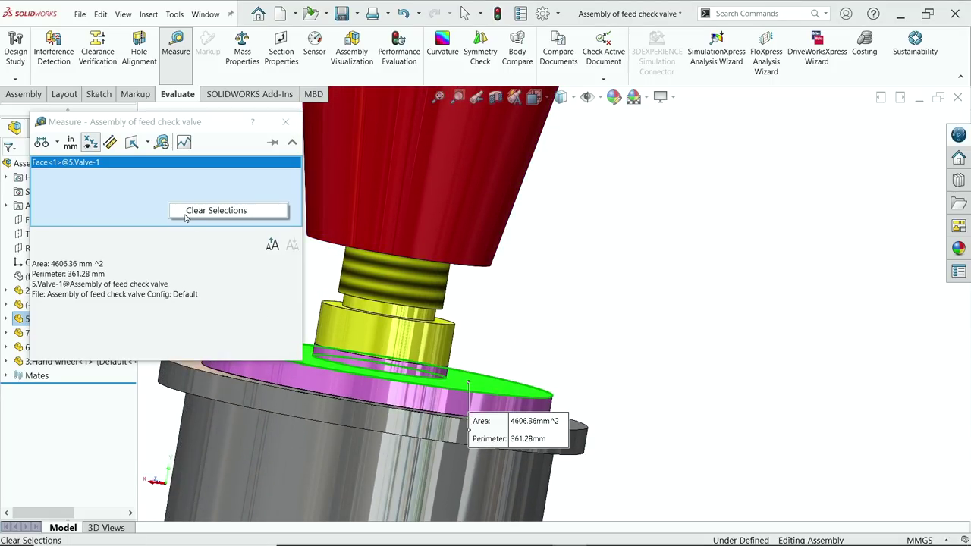
pyautogui.click(198, 211)
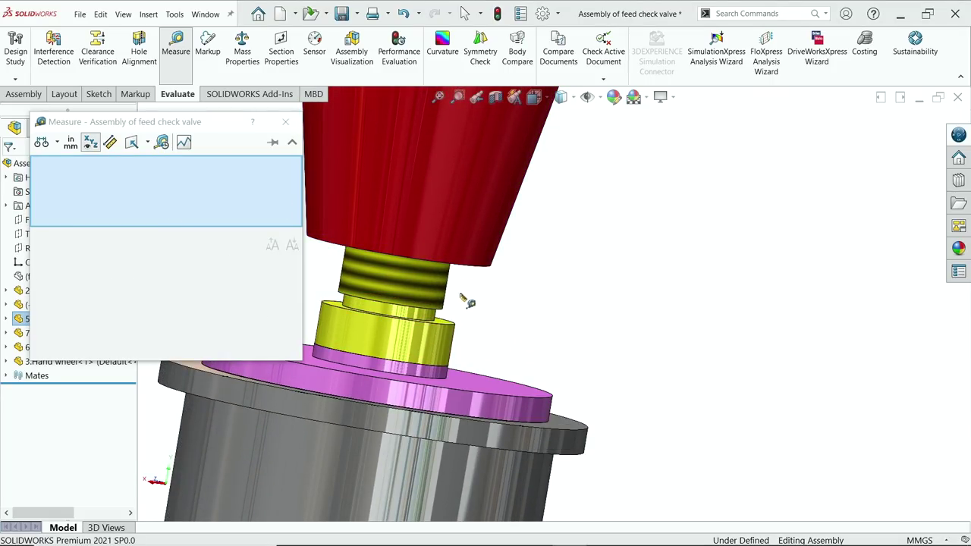
# - Measure from the spindle face to the cover underside, reading 15 mm, then close Measure
pyautogui.scroll(-2, 459, 320)
pyautogui.click(448, 327)
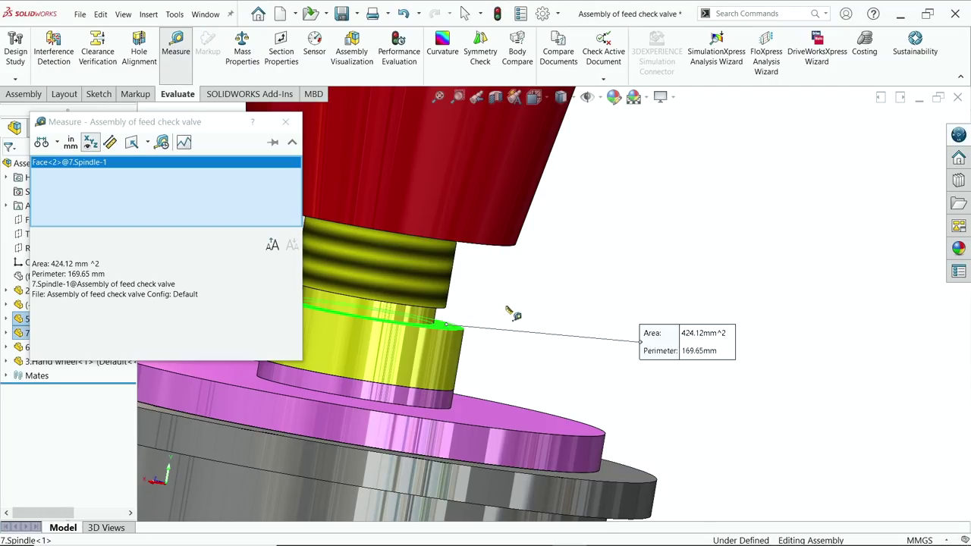
pyautogui.moveTo(516, 310); pyautogui.dragTo(483, 296, button='middle')
pyautogui.click(479, 292)
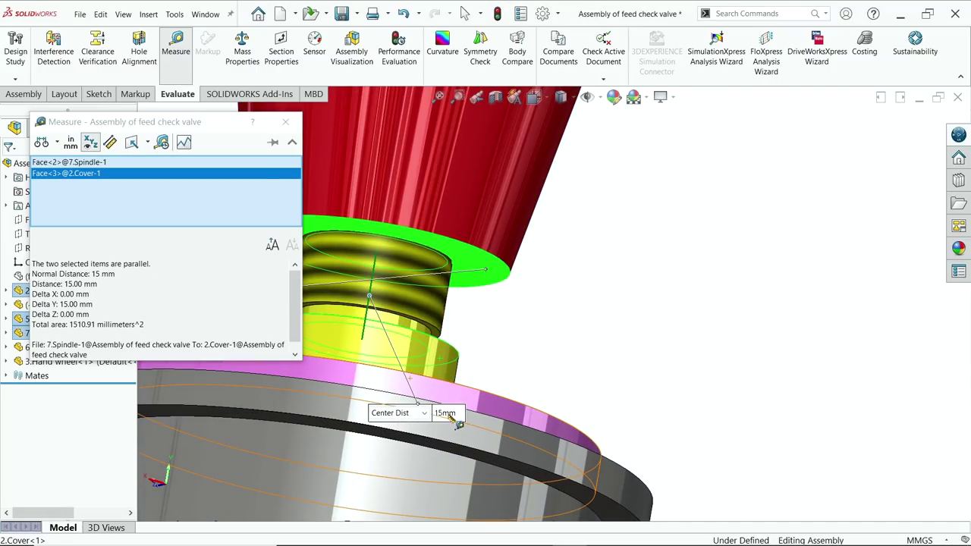
pyautogui.click(285, 123)
pyautogui.scroll(3, 425, 303)
pyautogui.moveTo(425, 303); pyautogui.dragTo(500, 297, button='middle')
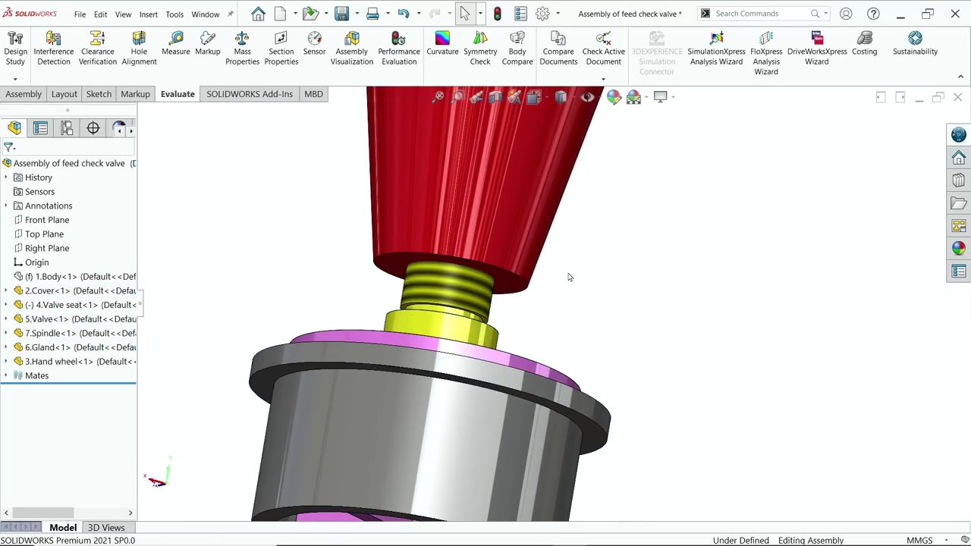
pyautogui.moveTo(570, 276); pyautogui.dragTo(565, 303, button='middle')
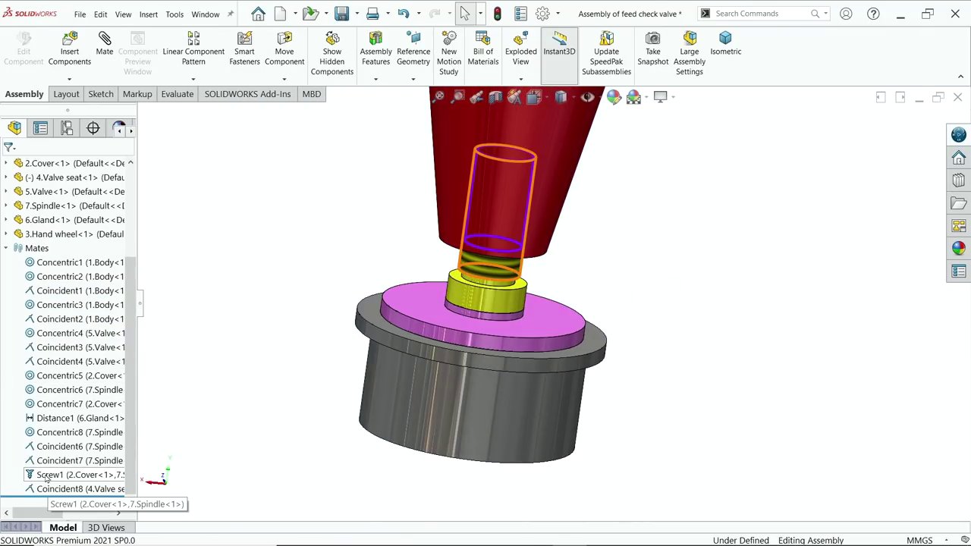
pyautogui.click(46, 475)
pyautogui.click(43, 489)
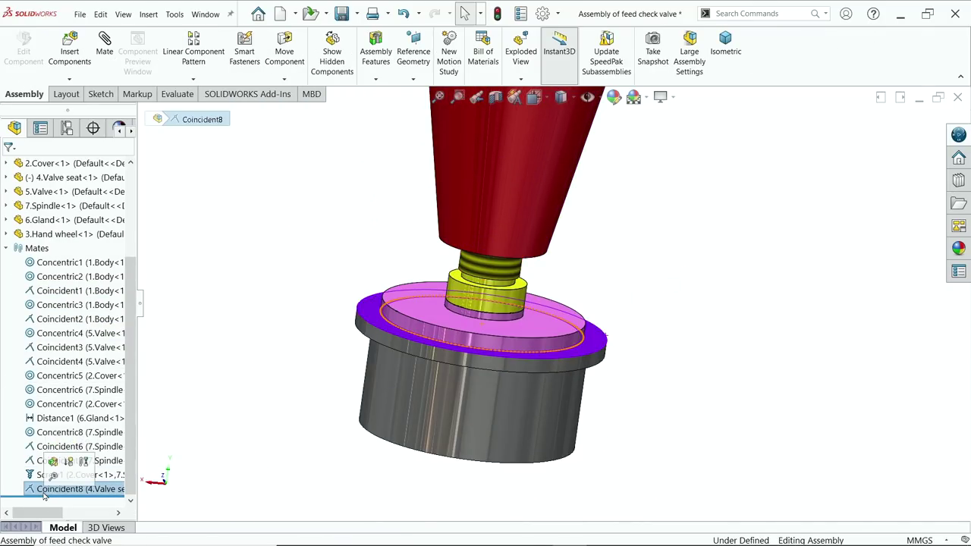
pyautogui.scroll(-2, 406, 337)
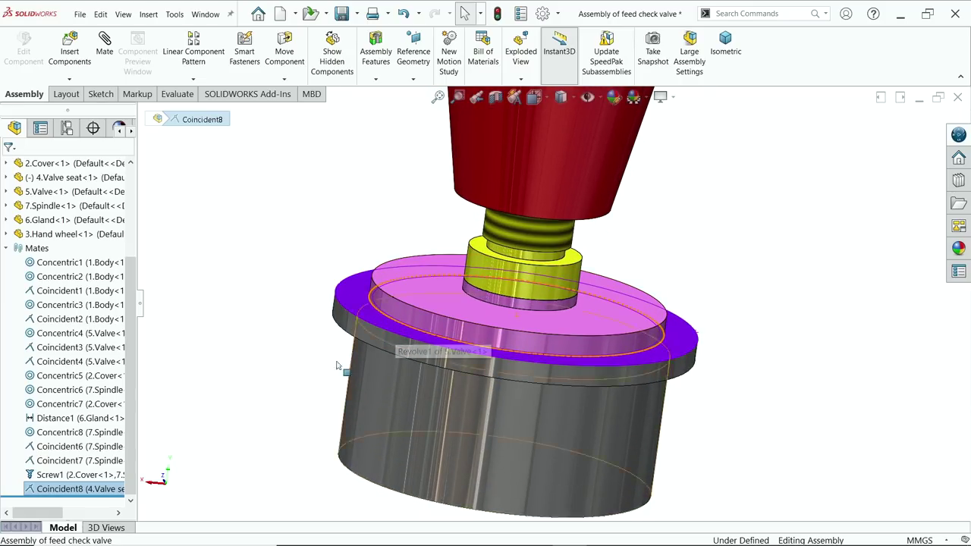
pyautogui.rightClick(59, 490)
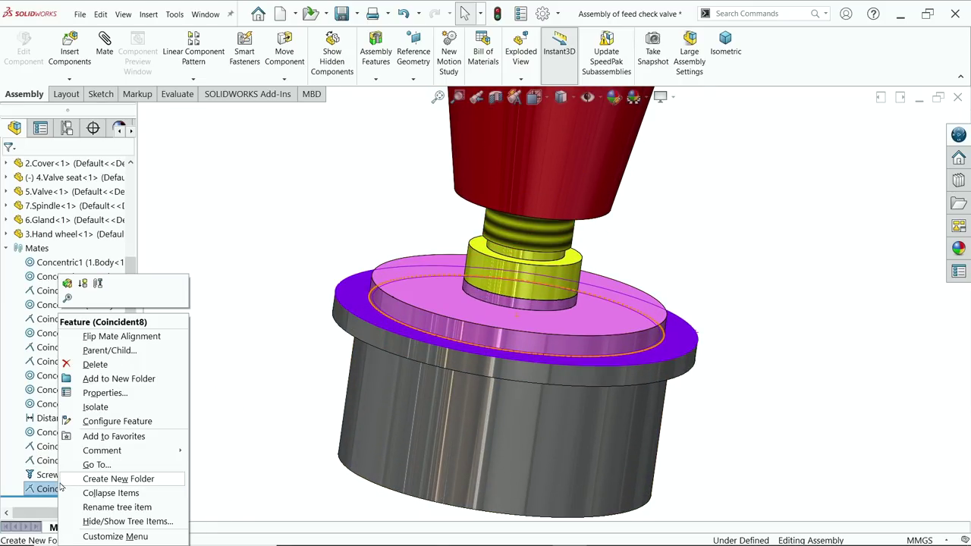
pyautogui.click(83, 285)
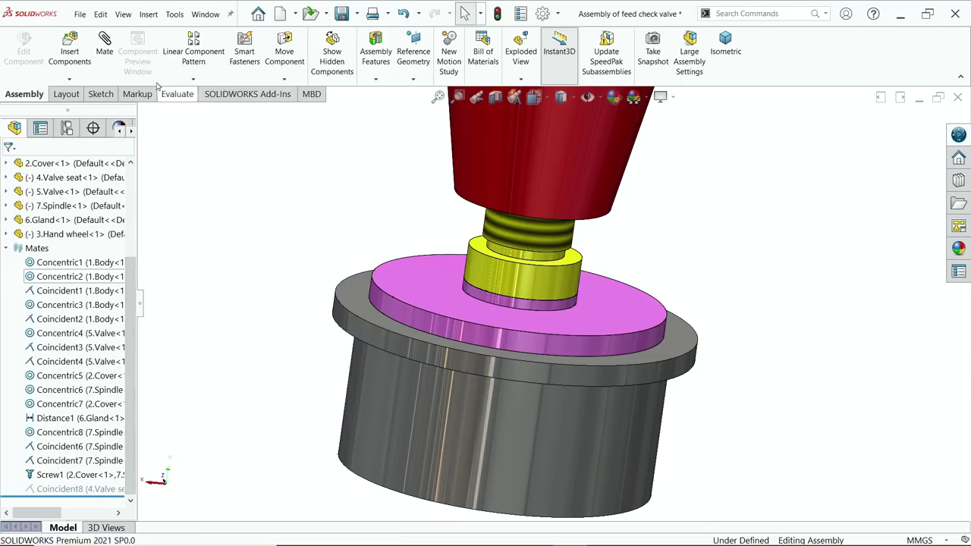
# - Start an advanced limit distance mate between the cover's bottom face and the spindle face
pyautogui.click(104, 55)
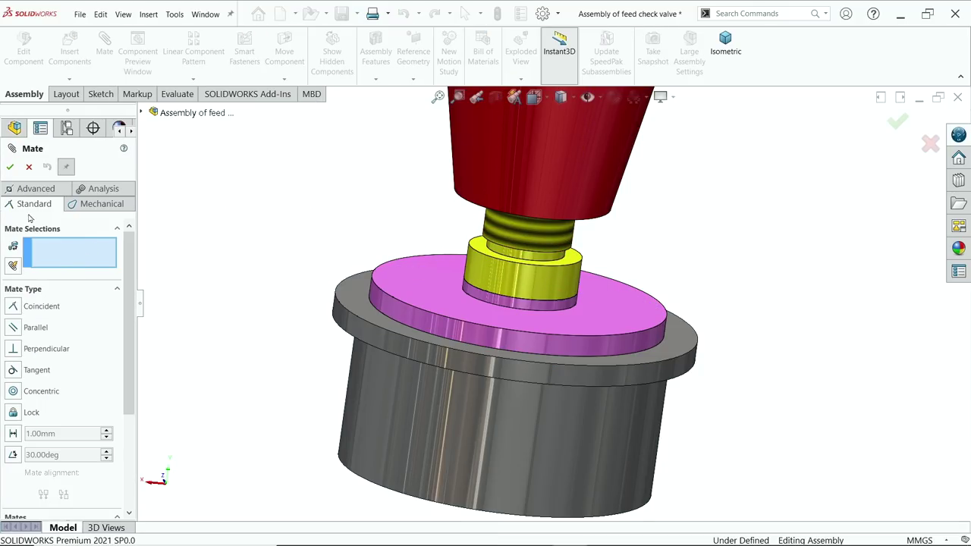
pyautogui.click(36, 190)
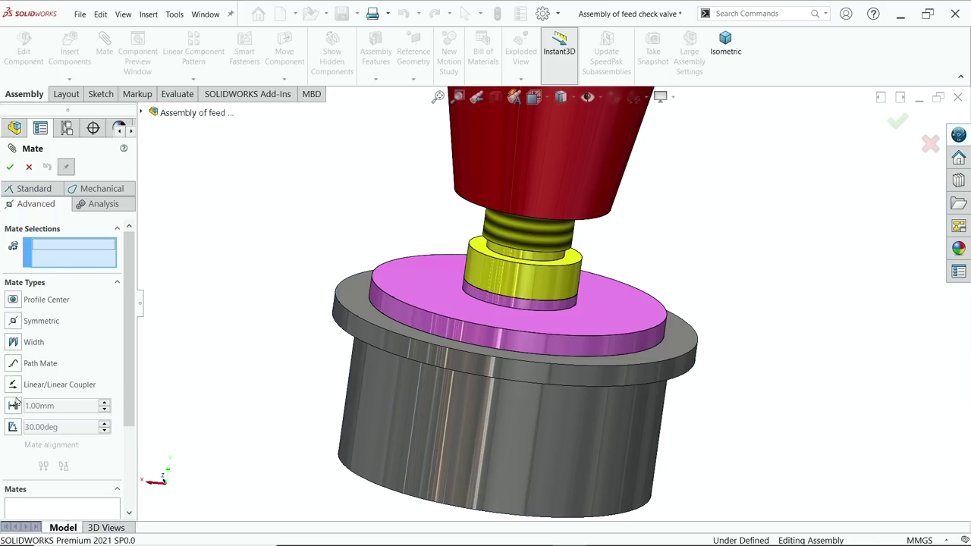
pyautogui.click(13, 405)
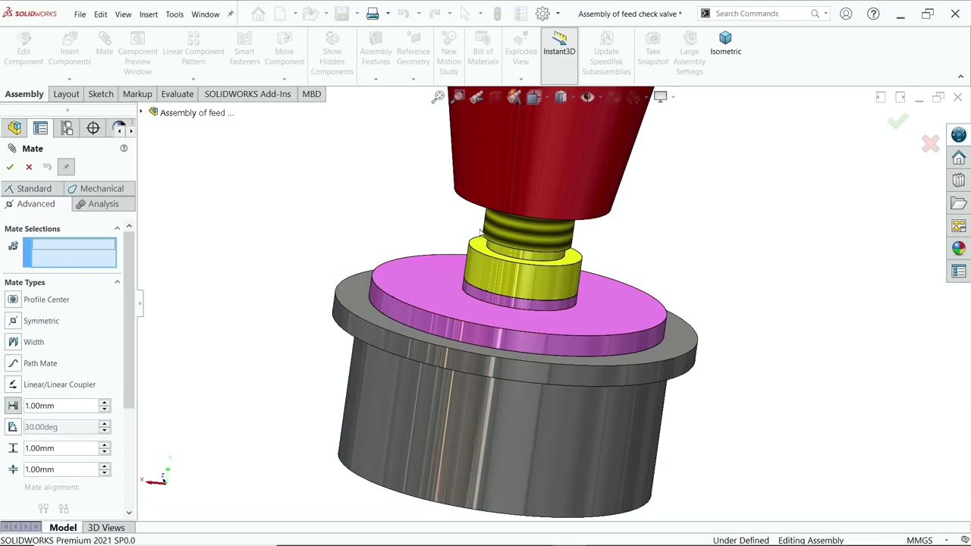
pyautogui.moveTo(253, 377); pyautogui.dragTo(825, 156, button='middle')
pyautogui.click(624, 220)
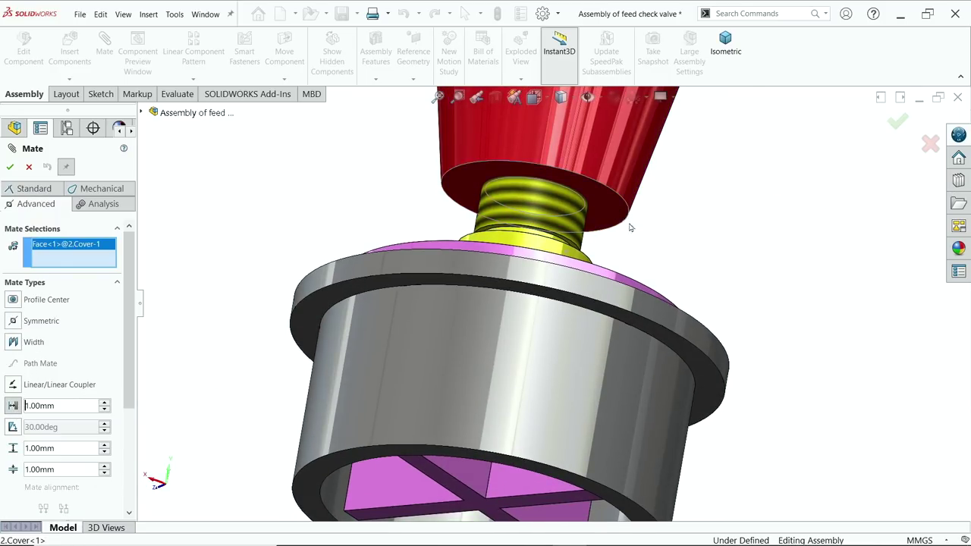
pyautogui.moveTo(624, 220); pyautogui.dragTo(671, 273, button='middle')
pyautogui.click(595, 253)
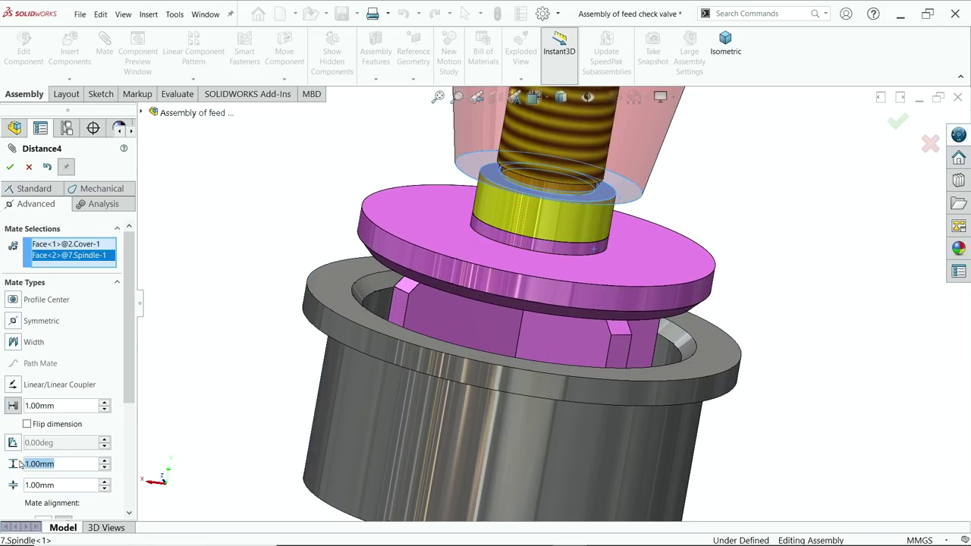
# - Give the limit mate a 14.80 mm distance and maximum and a 0.2 mm minimum, then apply it
pyautogui.write('14.8')
pyautogui.press('Return')
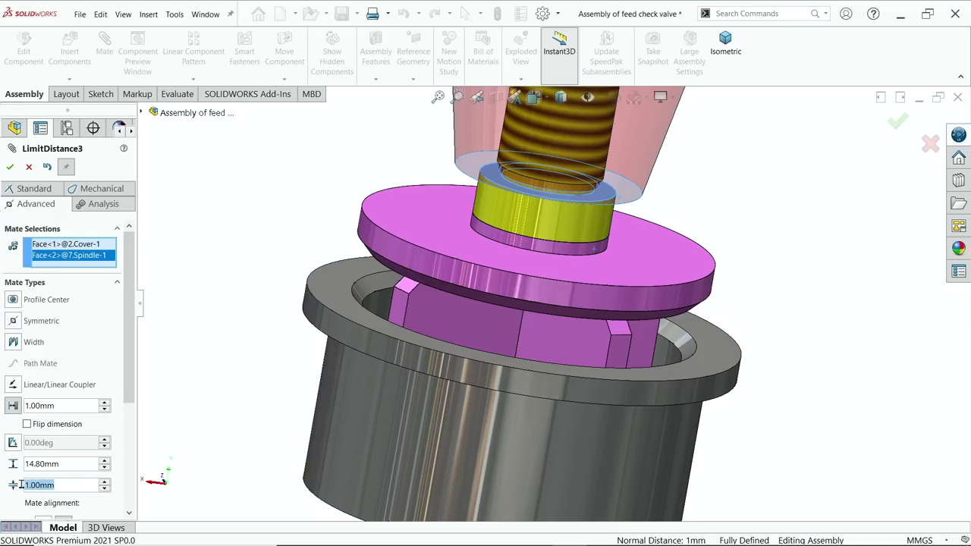
pyautogui.write('0.2')
pyautogui.press('Return')
pyautogui.write('1')
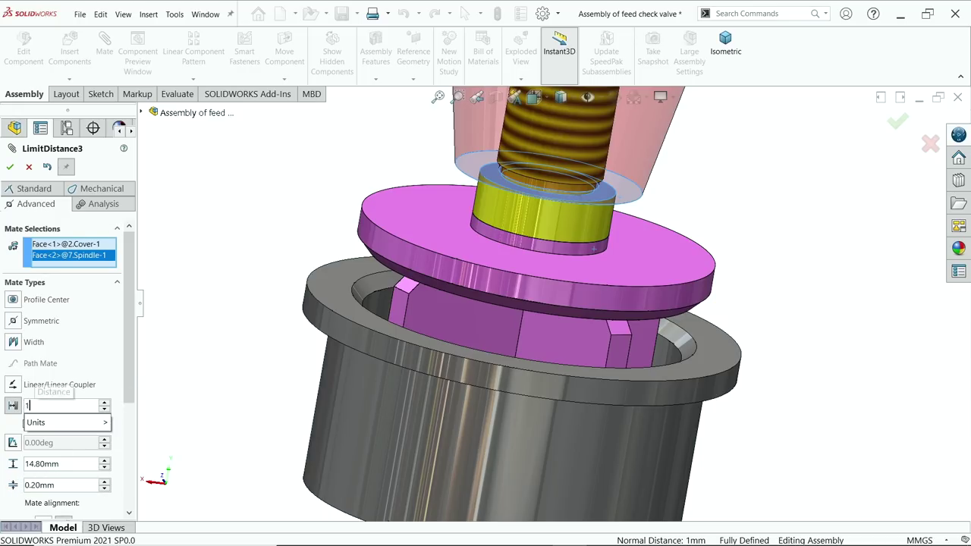
pyautogui.write('4.8')
pyautogui.press('Return')
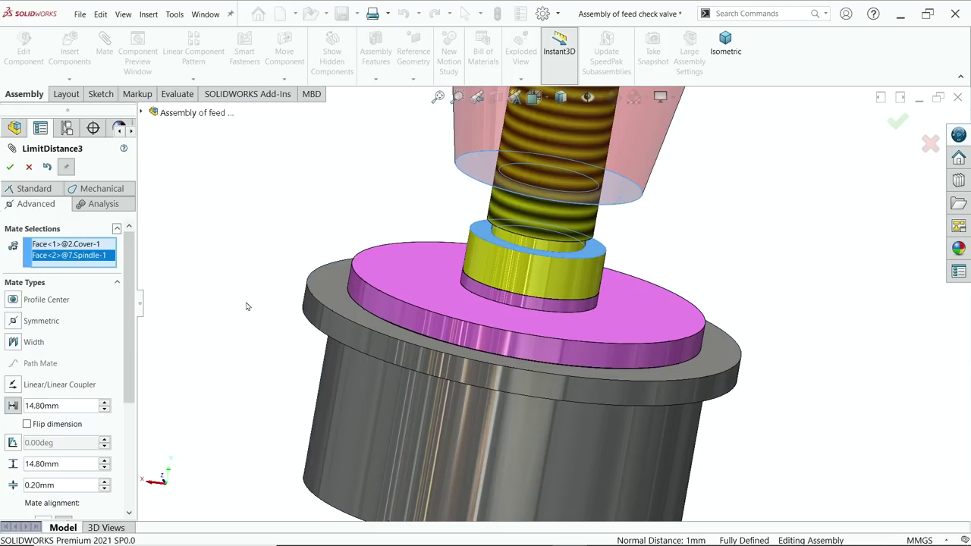
pyautogui.scroll(-5, 623, 382)
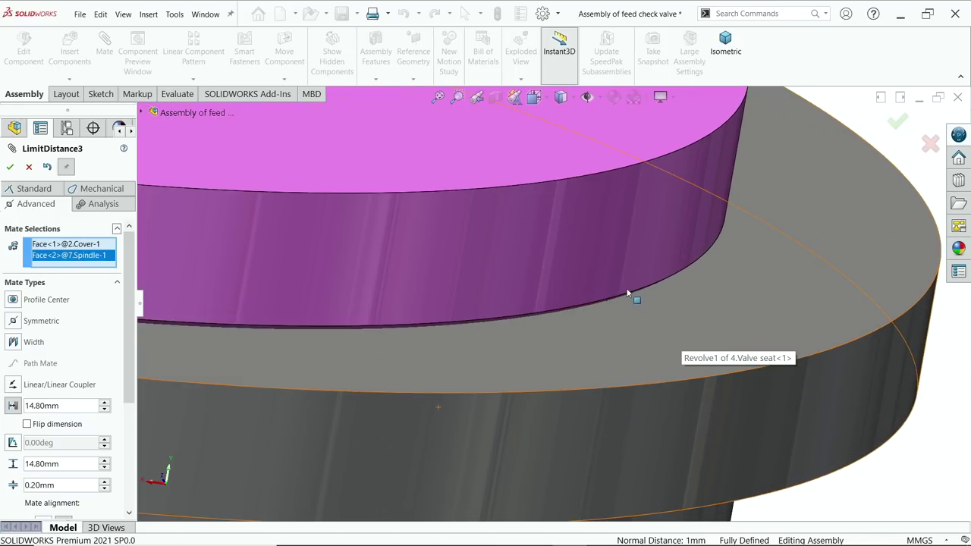
pyautogui.scroll(5, 626, 299)
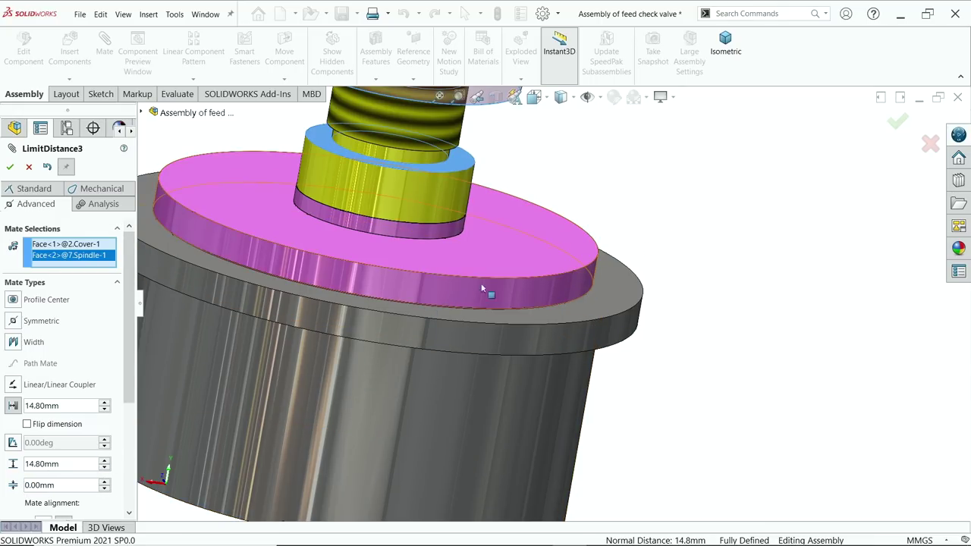
pyautogui.scroll(-4, 488, 288)
pyautogui.scroll(4, 593, 339)
pyautogui.scroll(3, 594, 337)
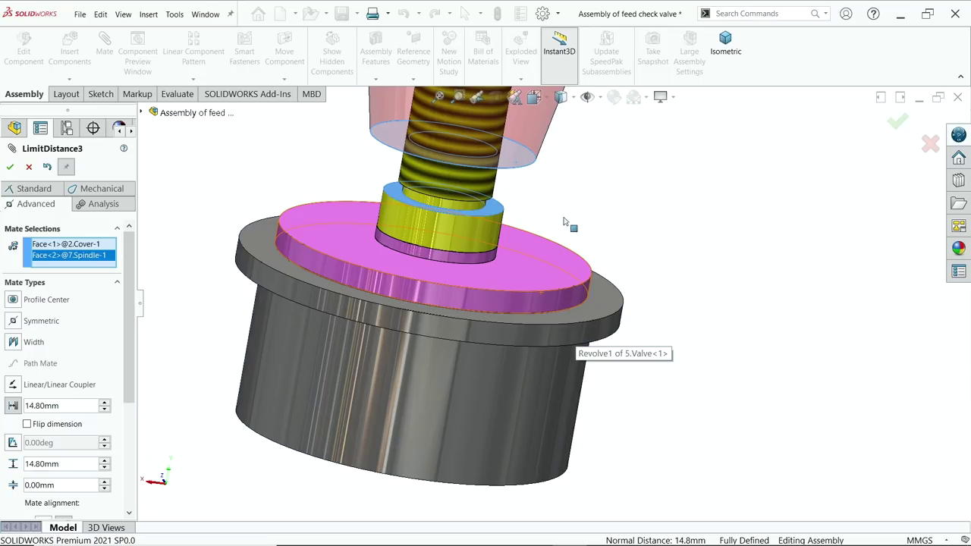
pyautogui.moveTo(568, 220); pyautogui.dragTo(561, 203, button='middle')
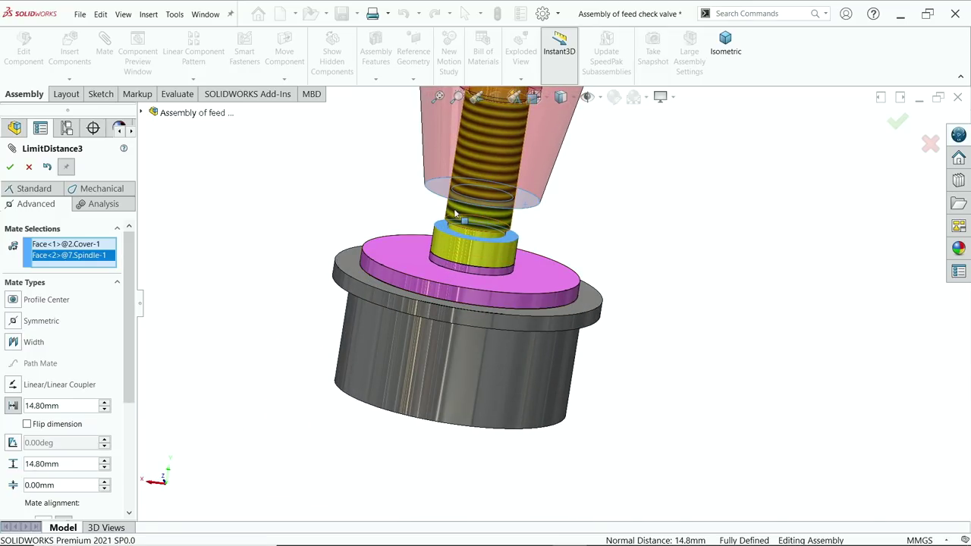
pyautogui.scroll(-2, 499, 199)
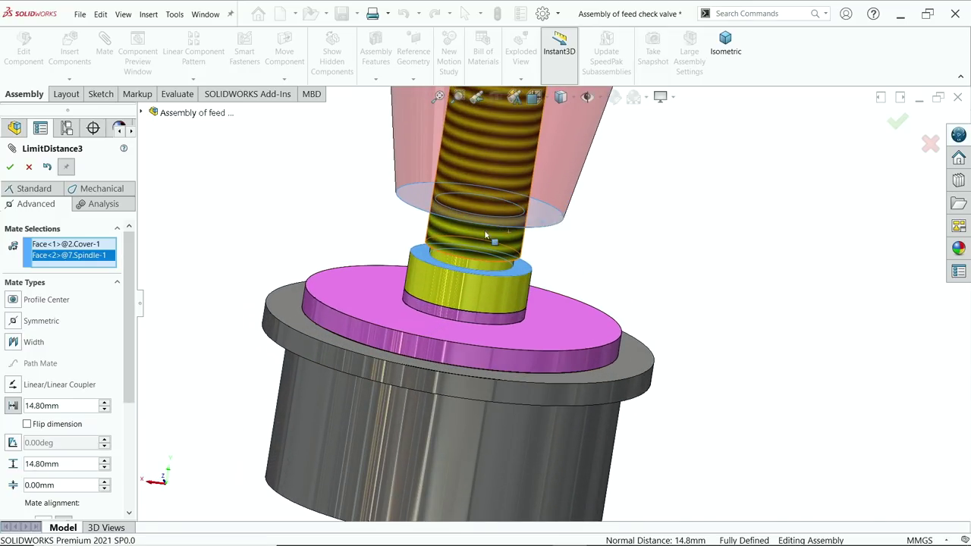
pyautogui.scroll(-1, 485, 235)
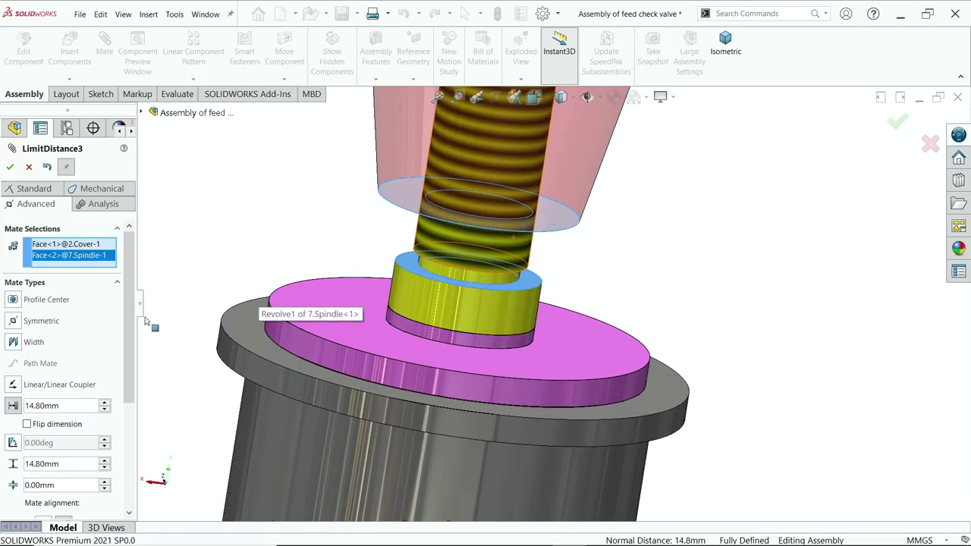
pyautogui.click(11, 167)
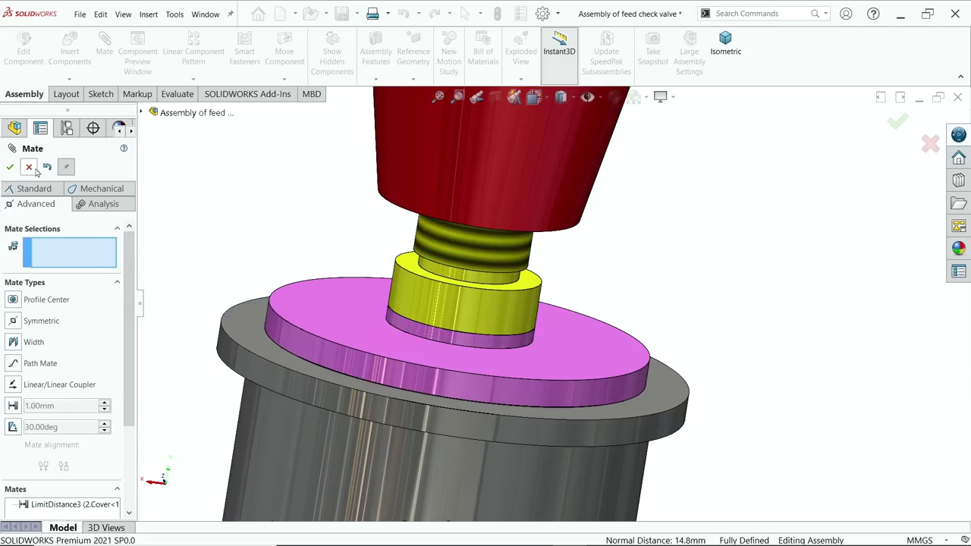
pyautogui.click(34, 169)
# - Drag the pink valve disc up and down to test its limited travel
pyautogui.scroll(3, 367, 226)
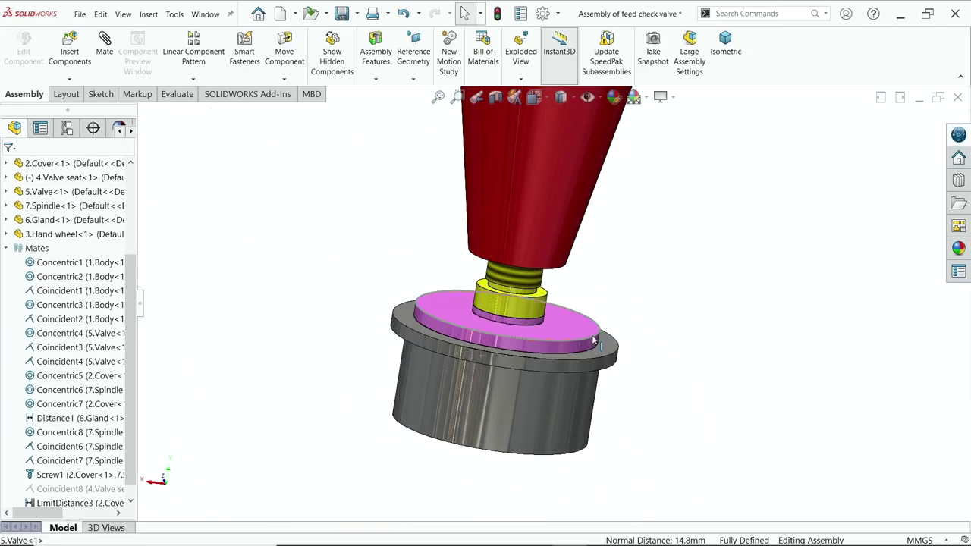
pyautogui.moveTo(600, 339); pyautogui.dragTo(577, 368)
pyautogui.moveTo(556, 460); pyautogui.dragTo(647, 226)
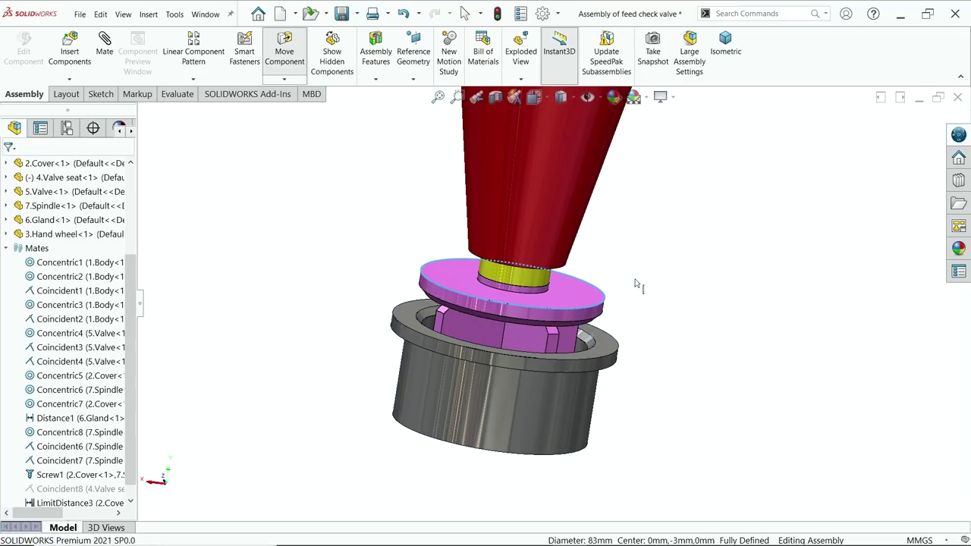
pyautogui.moveTo(635, 283); pyautogui.dragTo(622, 251)
pyautogui.press('f')
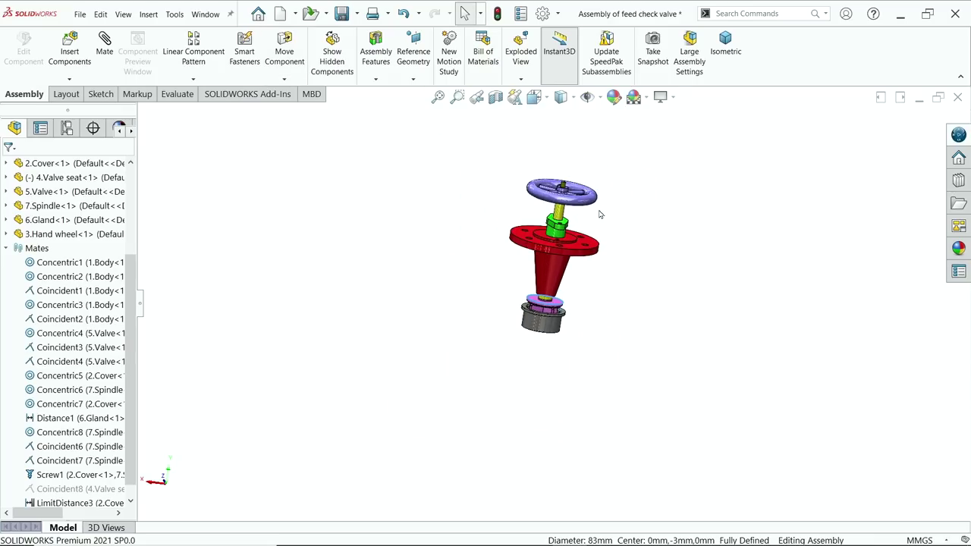
pyautogui.scroll(-3, 599, 215)
pyautogui.moveTo(531, 400)
pyautogui.mouseDown()
pyautogui.moveTo(544, 349)
pyautogui.moveTo(524, 406)
pyautogui.mouseUp()
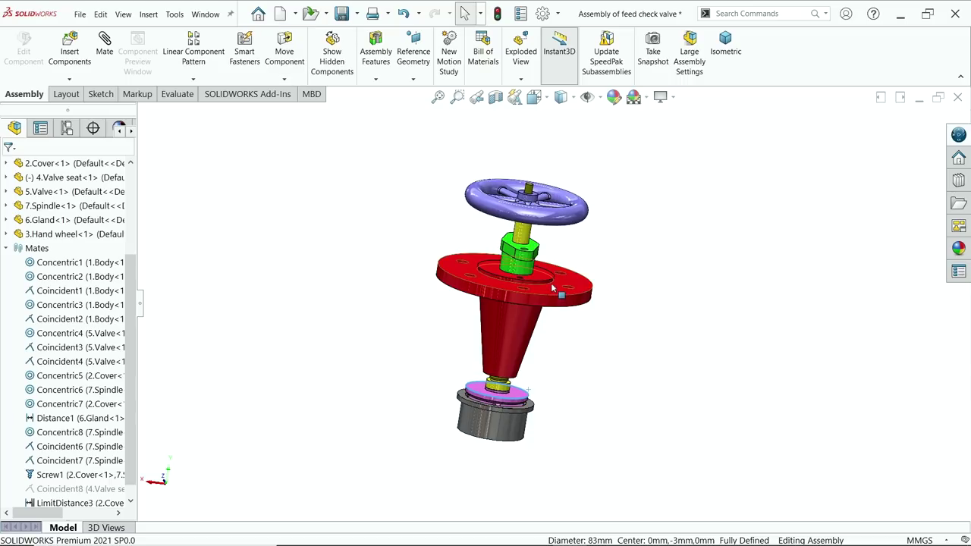
pyautogui.scroll(-3, 523, 424)
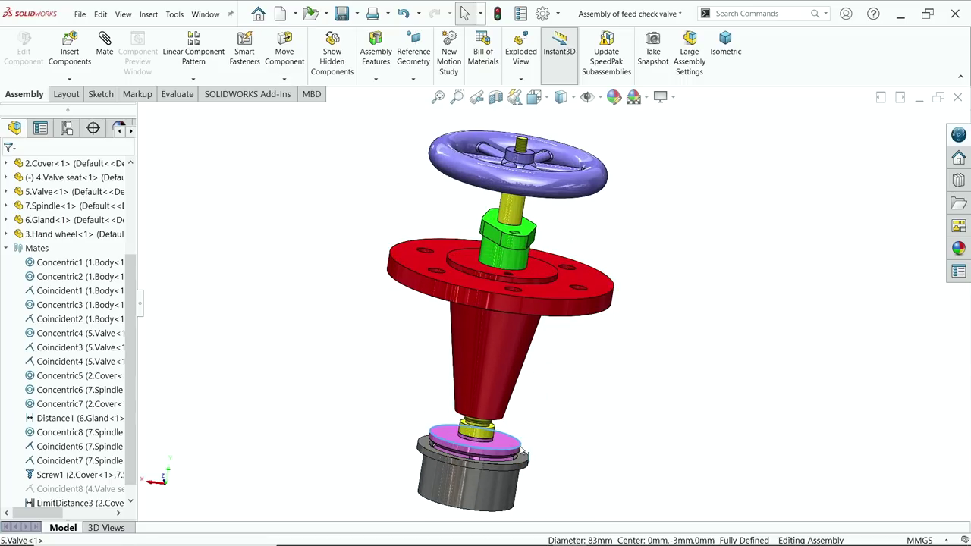
pyautogui.moveTo(522, 453)
pyautogui.mouseDown()
pyautogui.moveTo(523, 439)
pyautogui.moveTo(521, 448)
pyautogui.mouseUp()
# - Nudge the spindle to watch the handwheel turn, then switch to isometric view
pyautogui.click(511, 206)
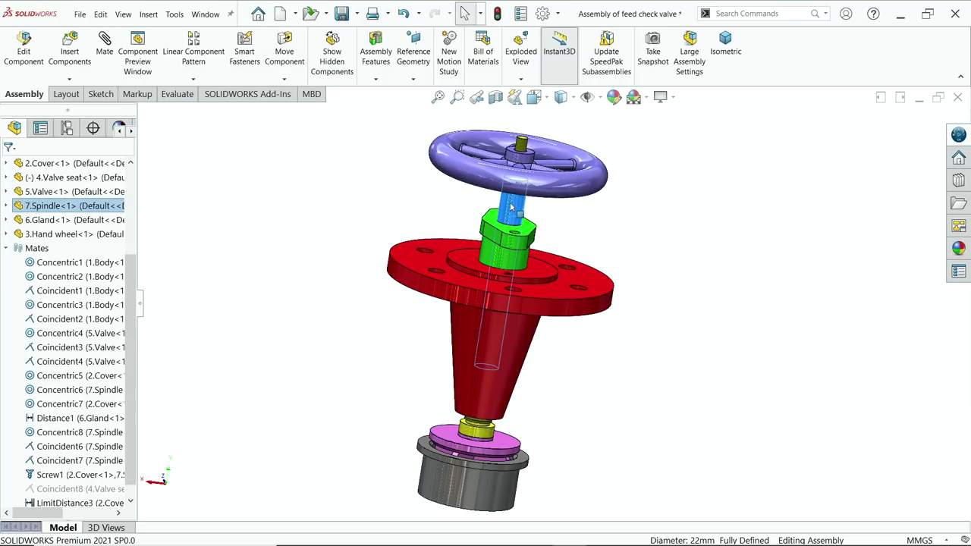
pyautogui.moveTo(510, 207); pyautogui.dragTo(500, 217)
pyautogui.click(667, 224)
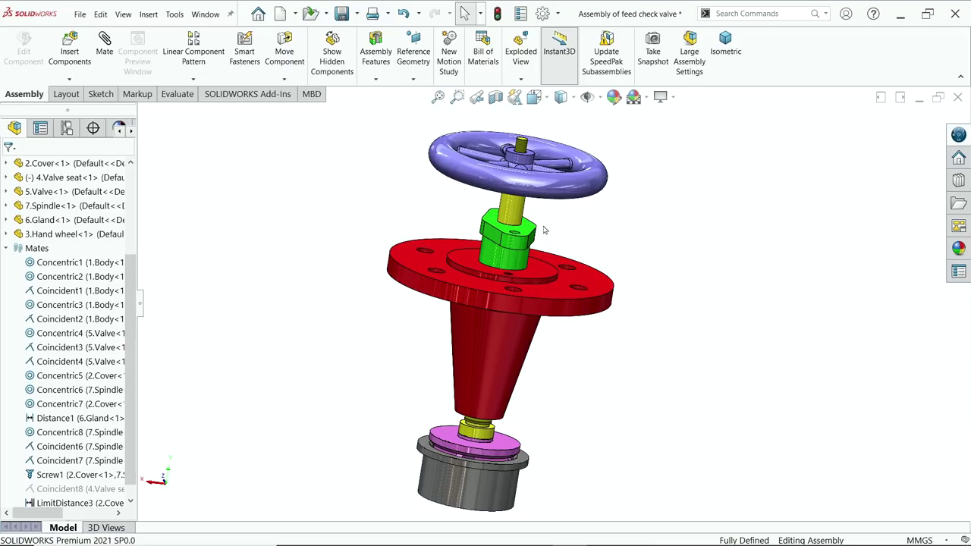
pyautogui.click(724, 54)
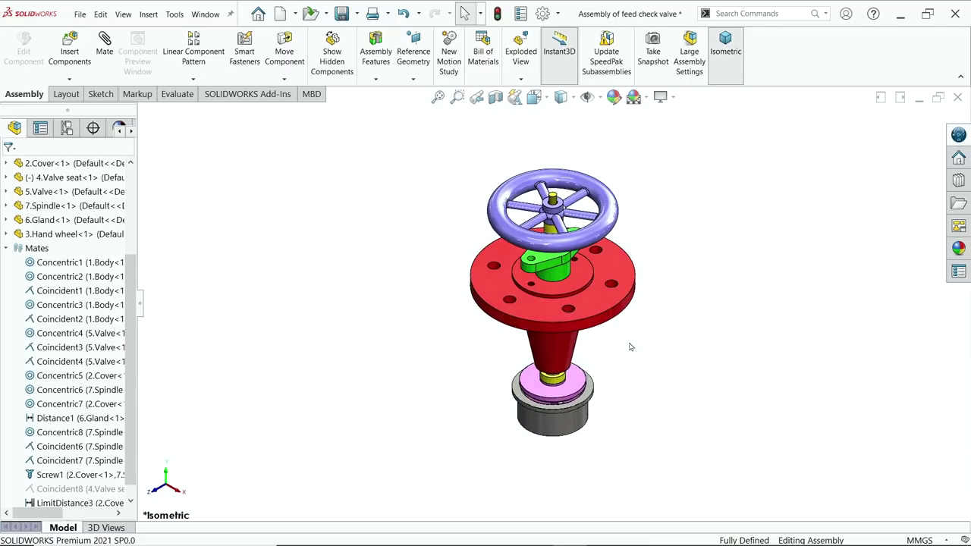
pyautogui.scroll(-5, 597, 390)
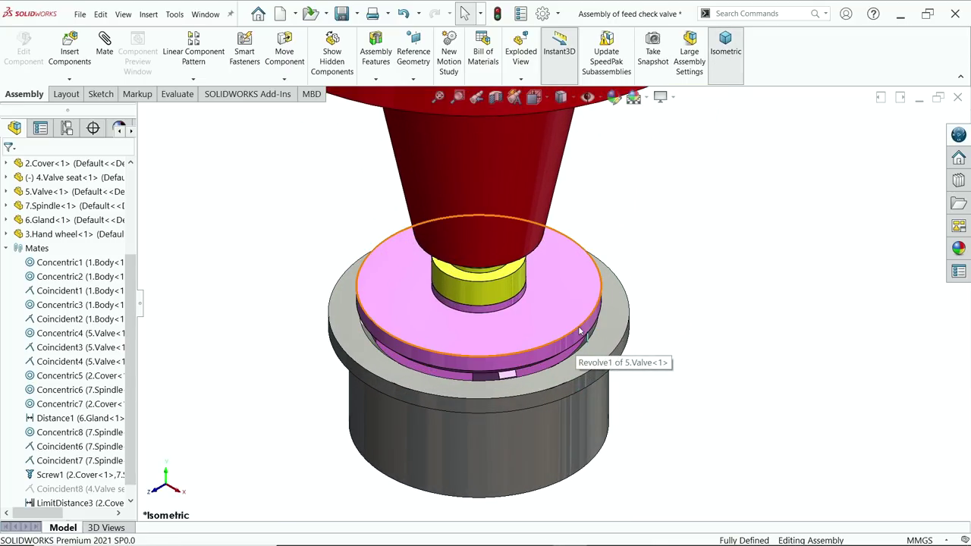
pyautogui.scroll(4, 669, 264)
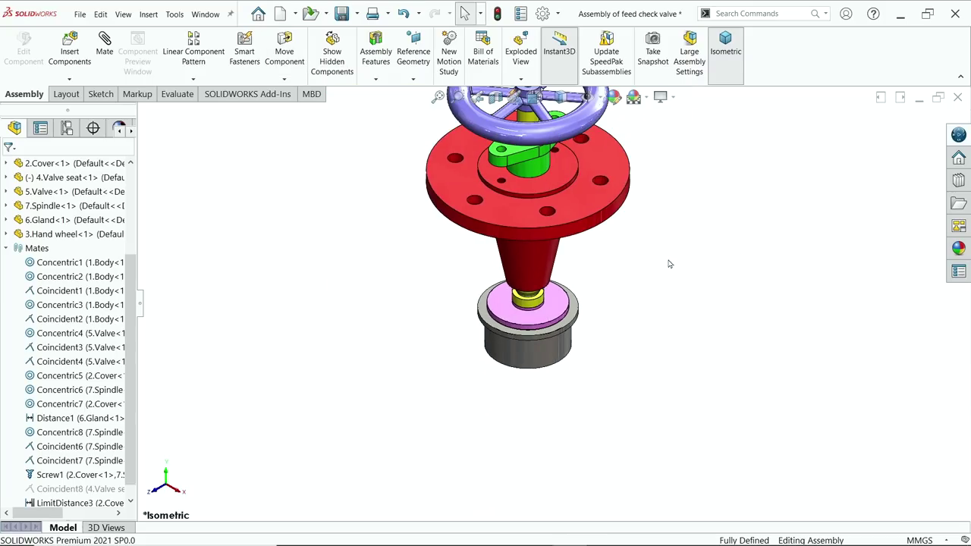
pyautogui.scroll(2, 605, 140)
pyautogui.scroll(-1, 591, 197)
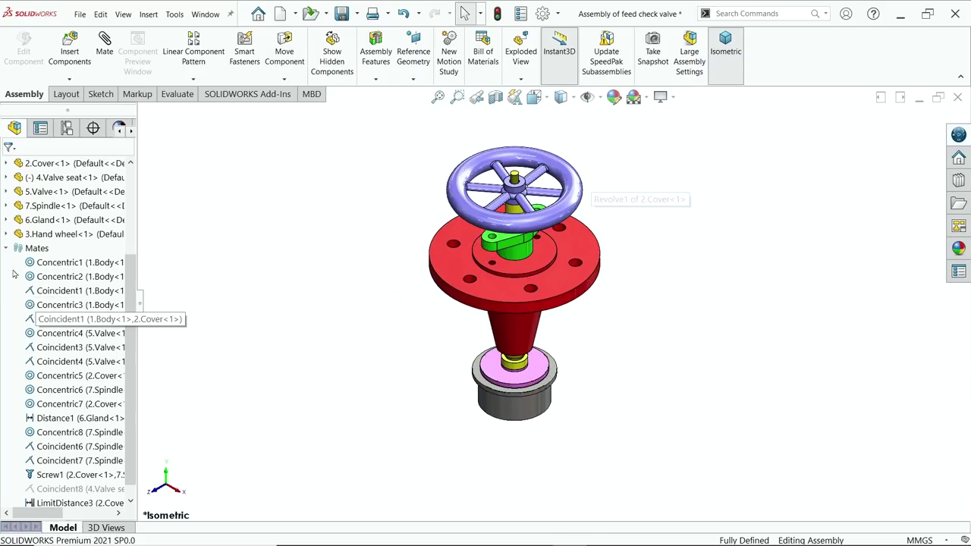
# - Collapse the mates list and show the hidden 1.Body component
pyautogui.click(5, 248)
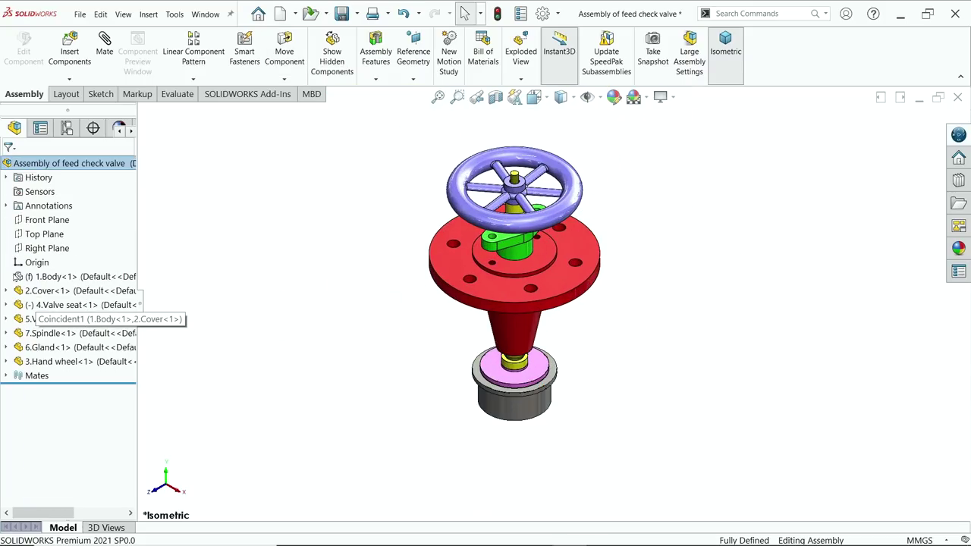
pyautogui.click(23, 277)
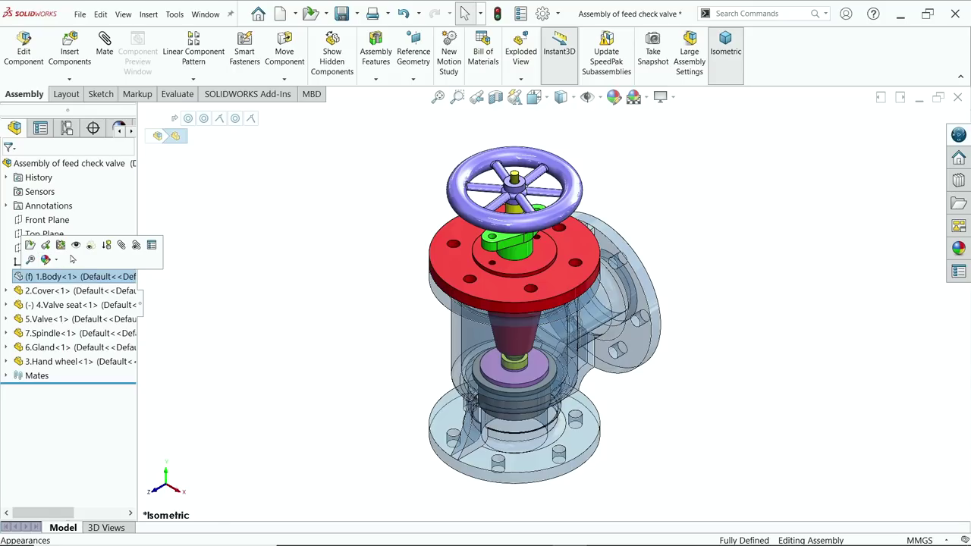
pyautogui.click(76, 247)
pyautogui.click(255, 260)
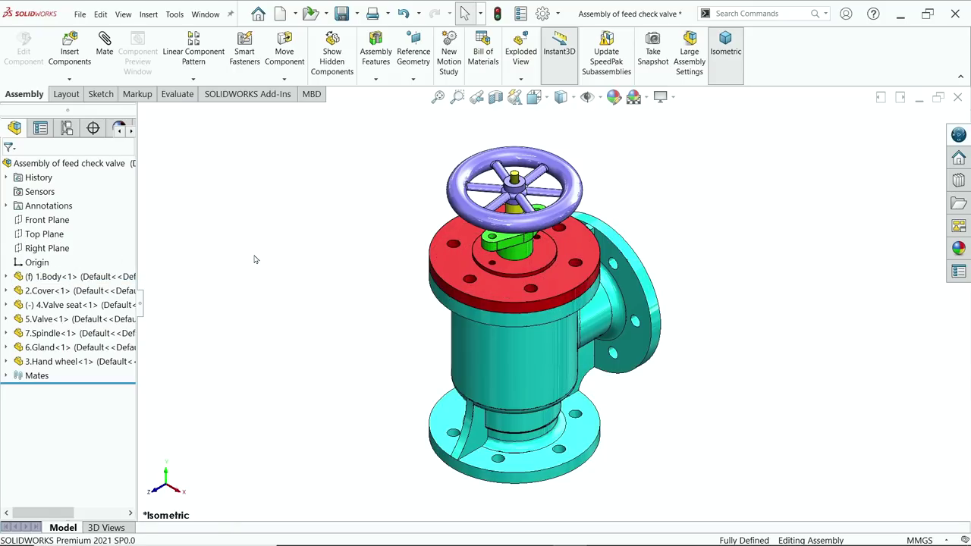
pyautogui.press('f')
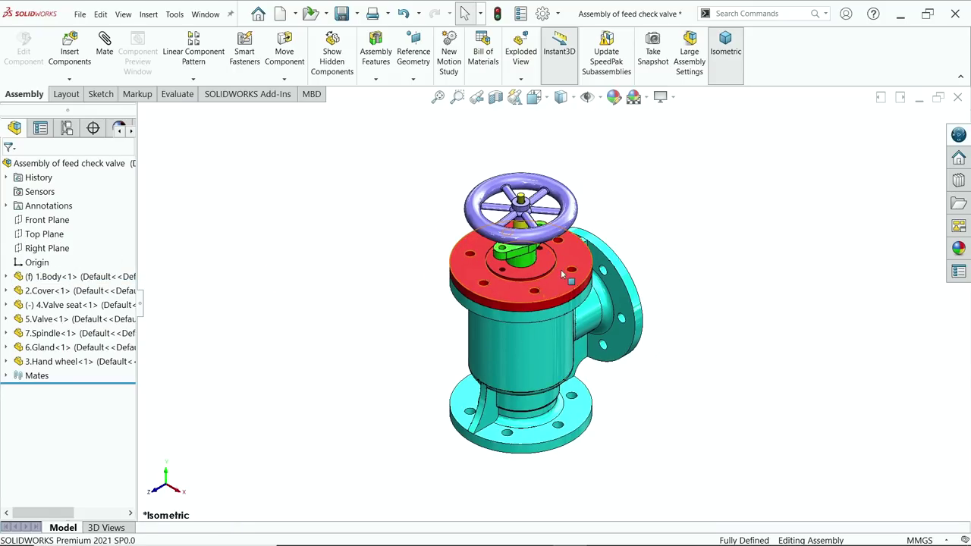
# - Save the assembly, choosing to rebuild and save the document
pyautogui.scroll(-2, 560, 270)
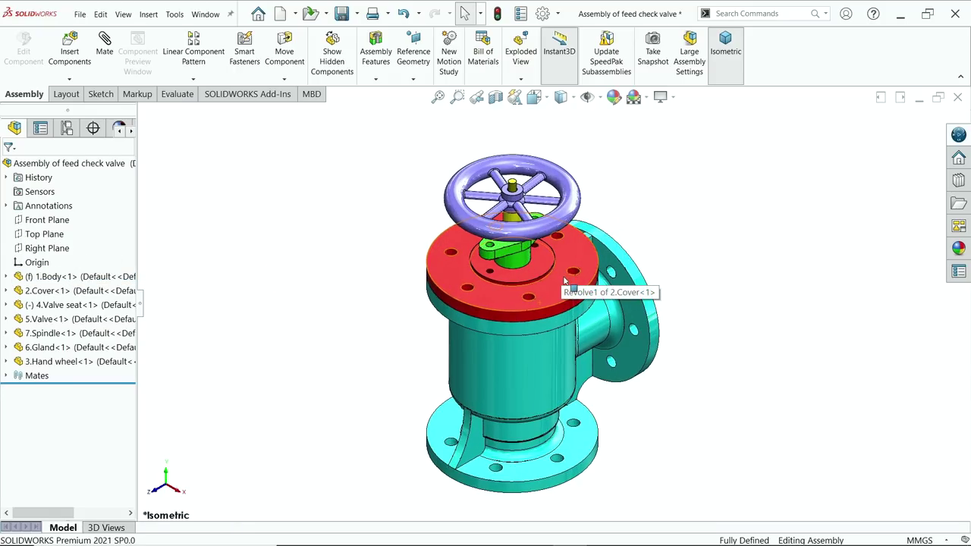
pyautogui.scroll(-1, 533, 288)
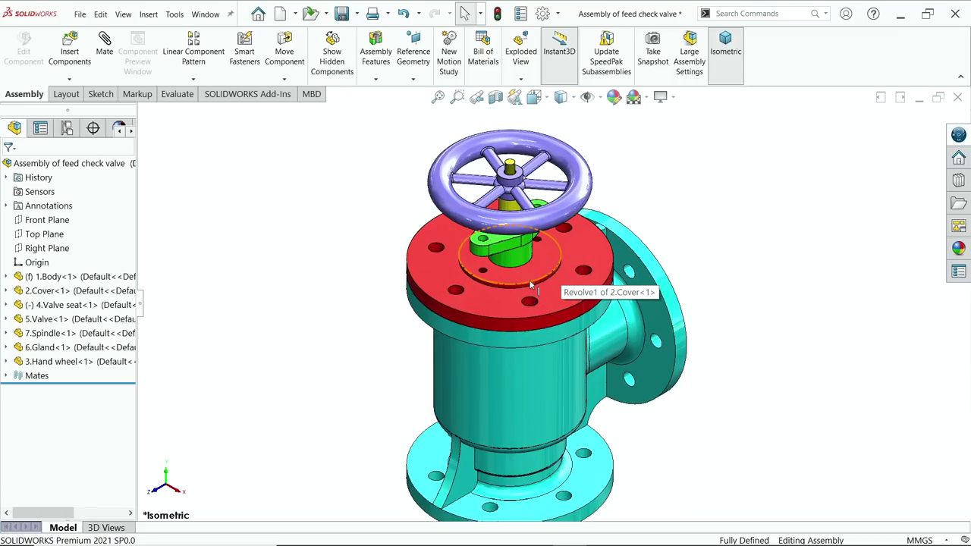
pyautogui.click(342, 14)
pyautogui.click(393, 233)
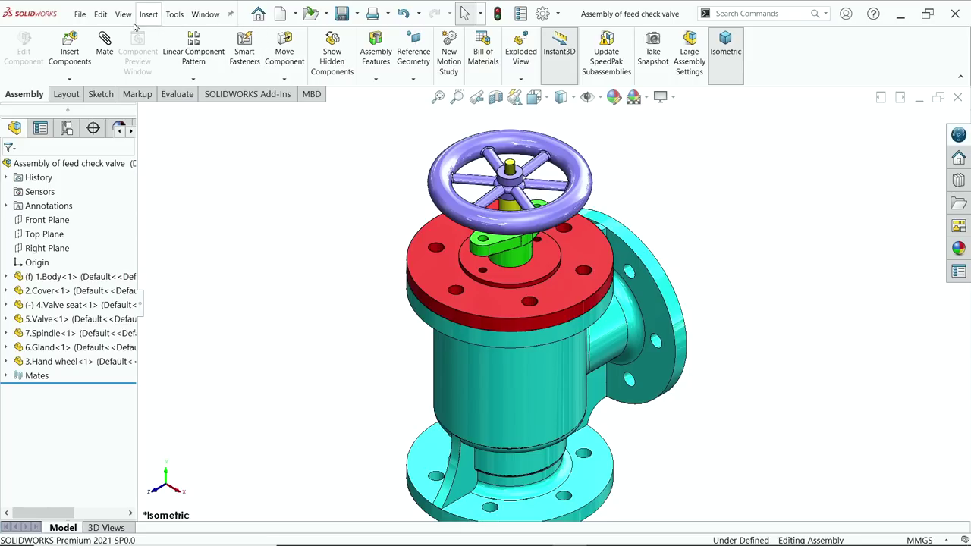
# - Insert the 8.Stud M10x0.5mm part and drop it beside the valve top
pyautogui.click(70, 53)
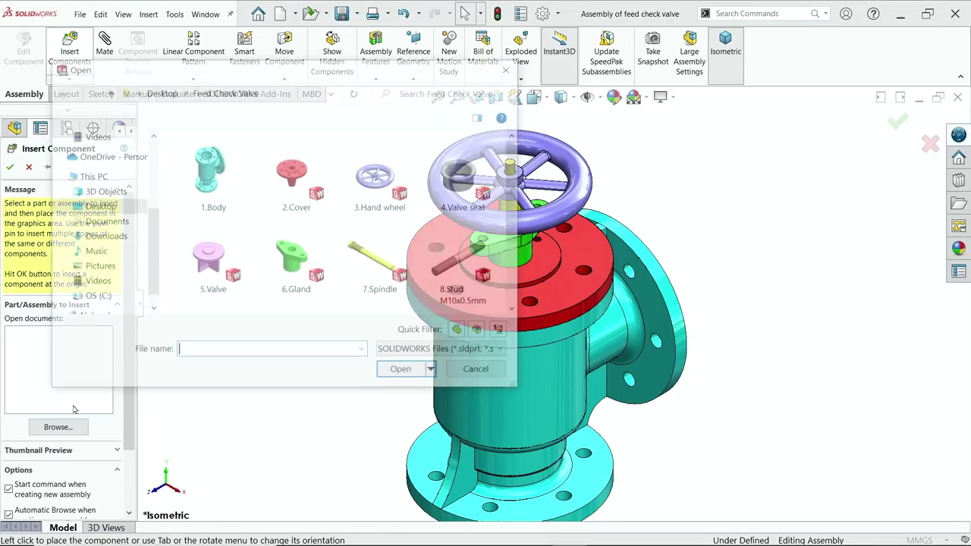
pyautogui.click(465, 266)
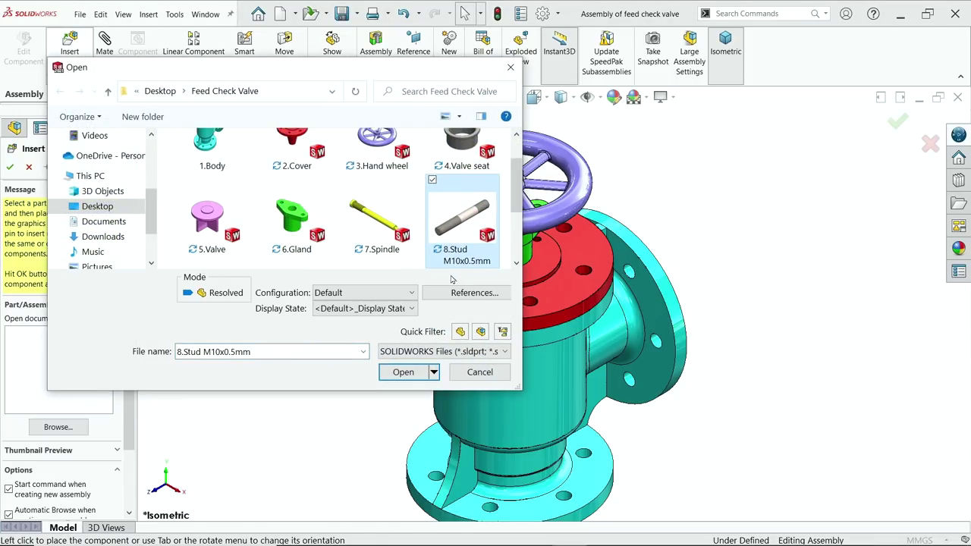
pyautogui.click(403, 372)
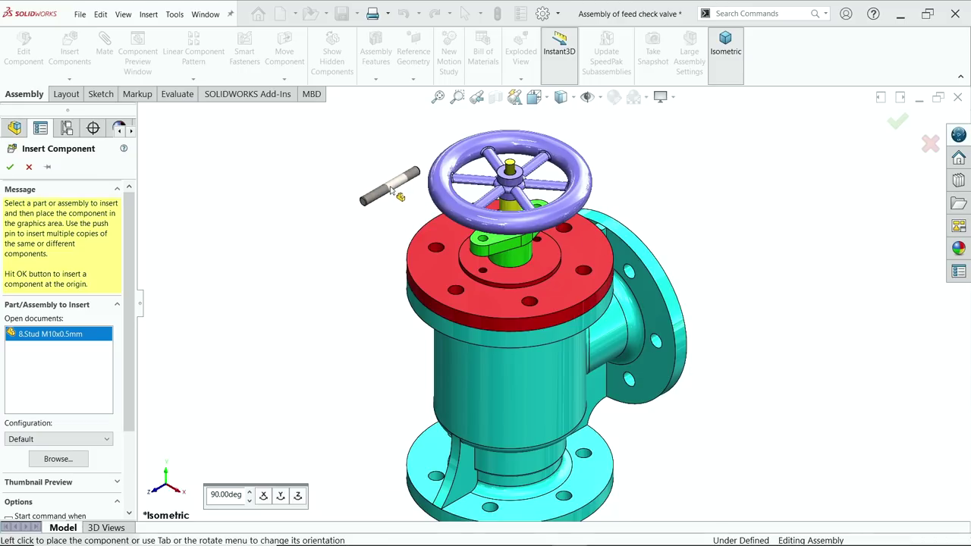
pyautogui.click(421, 210)
pyautogui.scroll(-5, 508, 326)
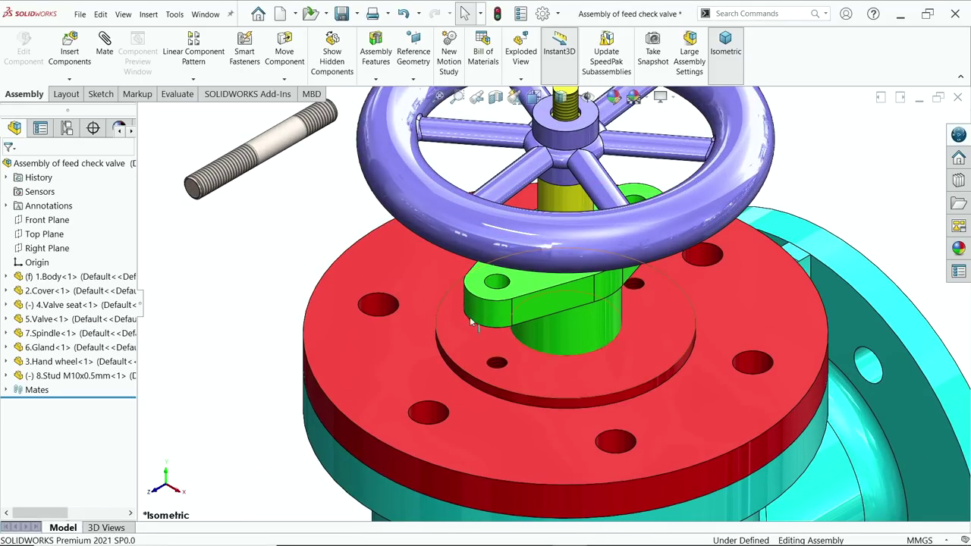
# - Use Rotate Component to turn the stud until it stands upright, then exit
pyautogui.click(284, 79)
pyautogui.click(314, 108)
pyautogui.moveTo(250, 155); pyautogui.dragTo(307, 253)
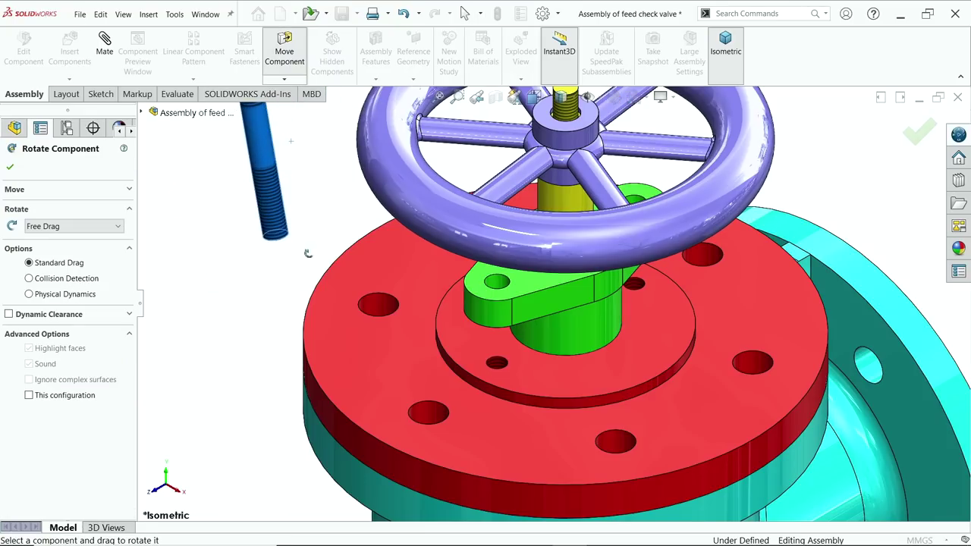
pyautogui.scroll(2, 307, 254)
pyautogui.scroll(-3, 508, 303)
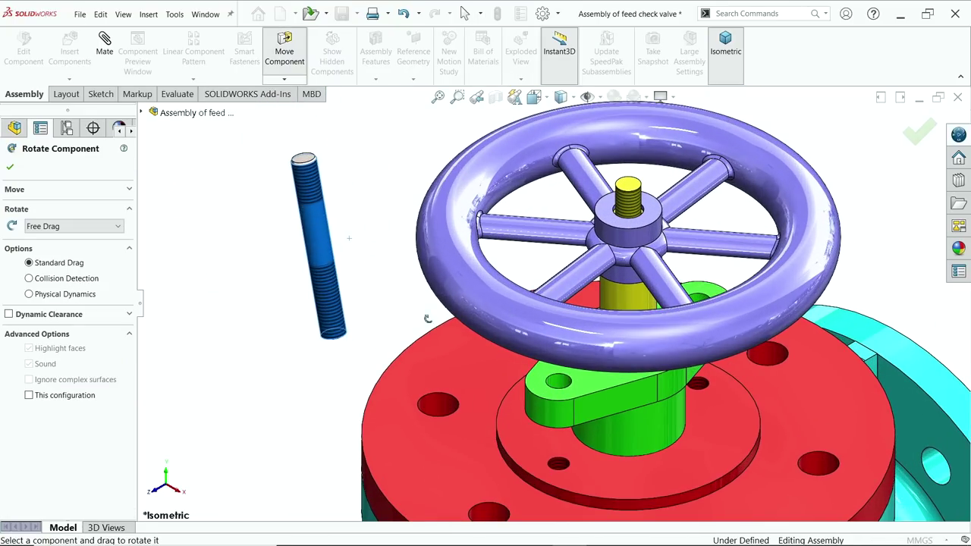
pyautogui.moveTo(347, 322); pyautogui.dragTo(355, 280)
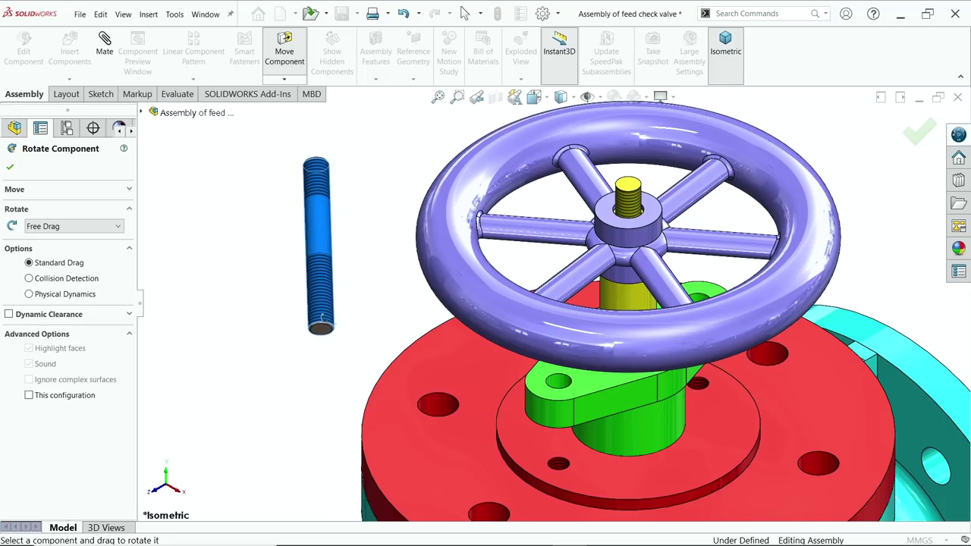
pyautogui.moveTo(323, 318); pyautogui.dragTo(319, 357)
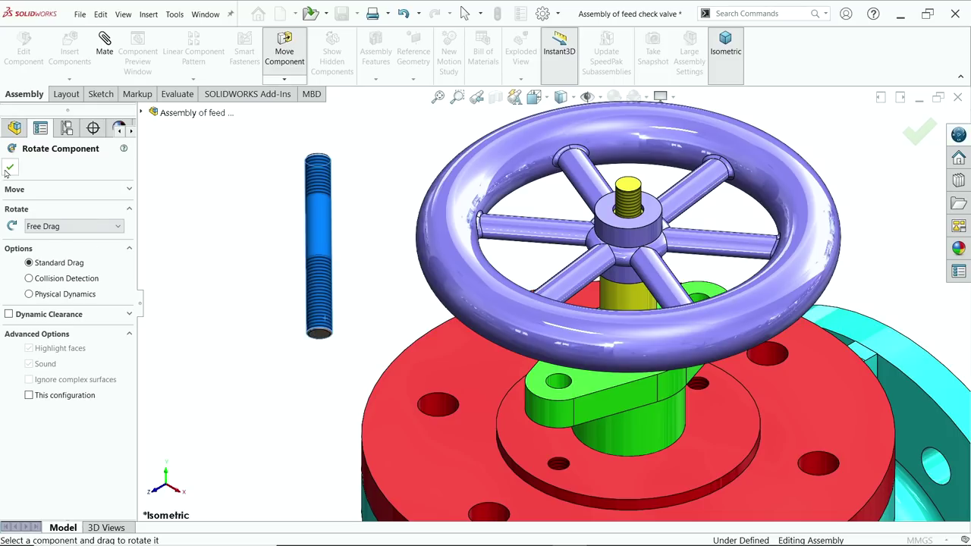
pyautogui.press('Escape')
pyautogui.scroll(6, 573, 390)
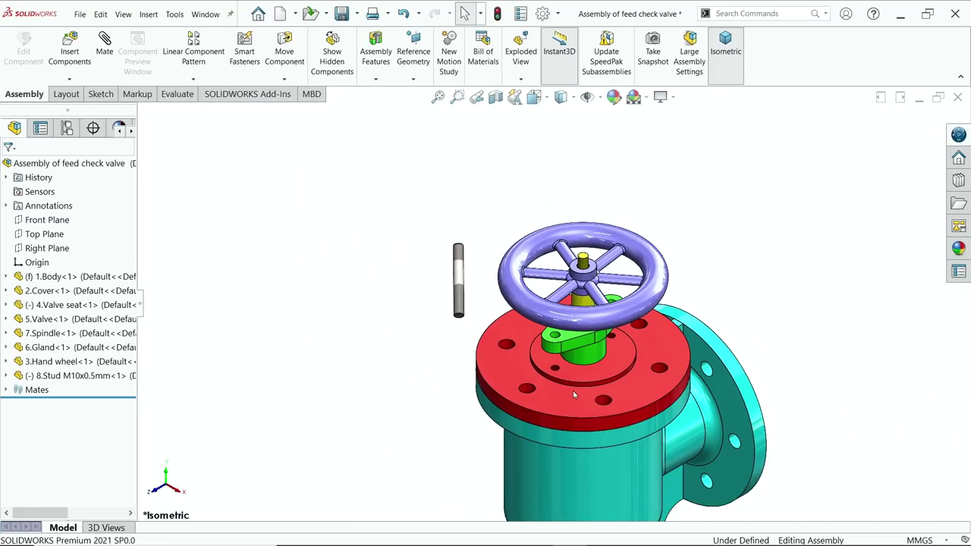
# - Save the assembly with a rebuild
pyautogui.click(341, 14)
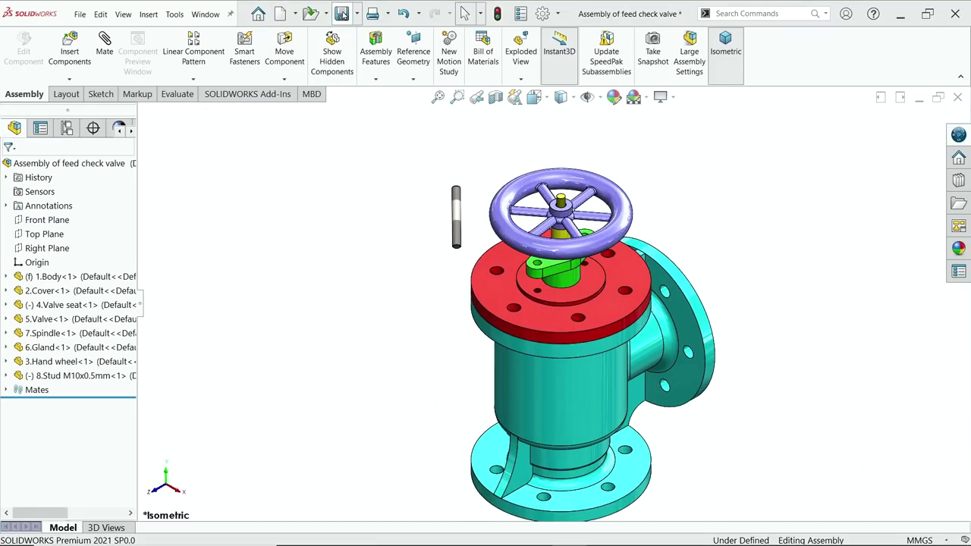
pyautogui.click(404, 226)
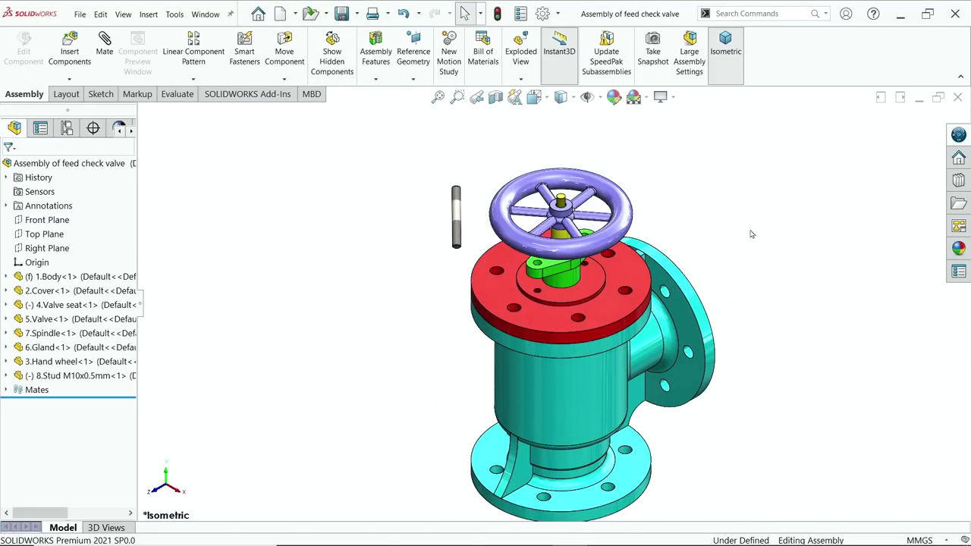
pyautogui.scroll(-3, 751, 234)
# - Start a mate and select the cover face inside the gland hole
pyautogui.click(105, 47)
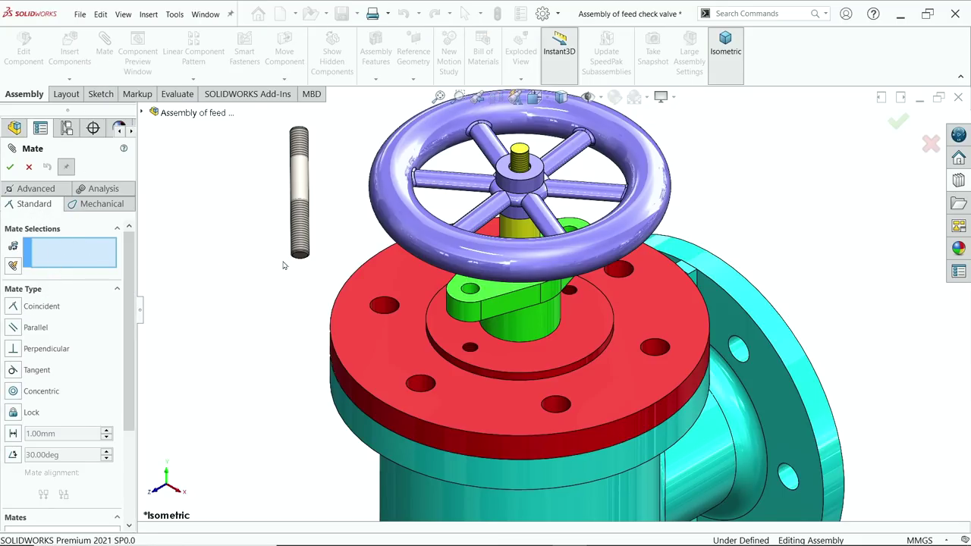
pyautogui.scroll(-2, 502, 299)
pyautogui.moveTo(499, 302); pyautogui.dragTo(478, 303, button='middle')
pyautogui.scroll(-5, 479, 265)
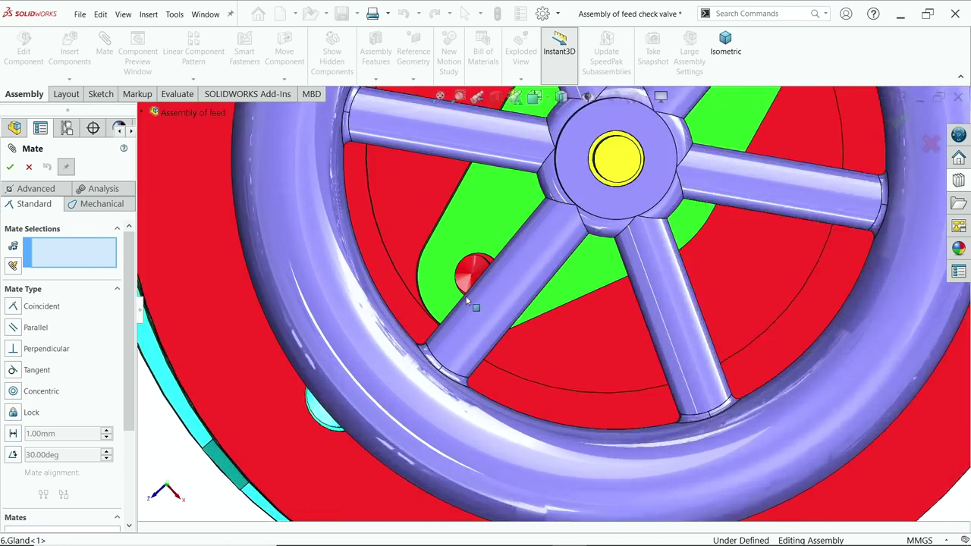
pyautogui.scroll(2, 481, 254)
pyautogui.click(483, 250)
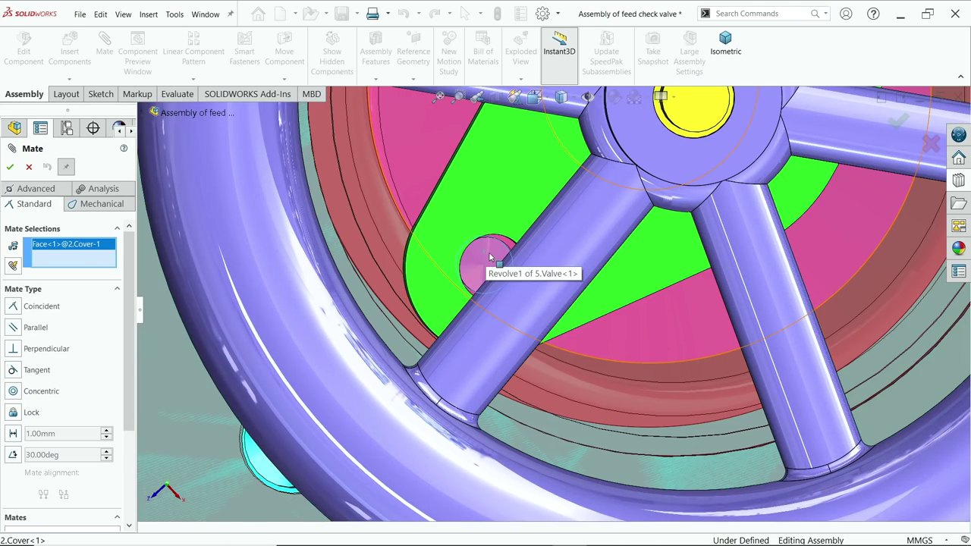
pyautogui.scroll(5, 538, 268)
pyautogui.scroll(3, 538, 269)
# - Pick the stud's chamfered end face, accept the Coincident9 mate, and close Mate
pyautogui.moveTo(537, 268); pyautogui.dragTo(582, 191, button='middle')
pyautogui.scroll(-5, 583, 191)
pyautogui.scroll(2, 470, 444)
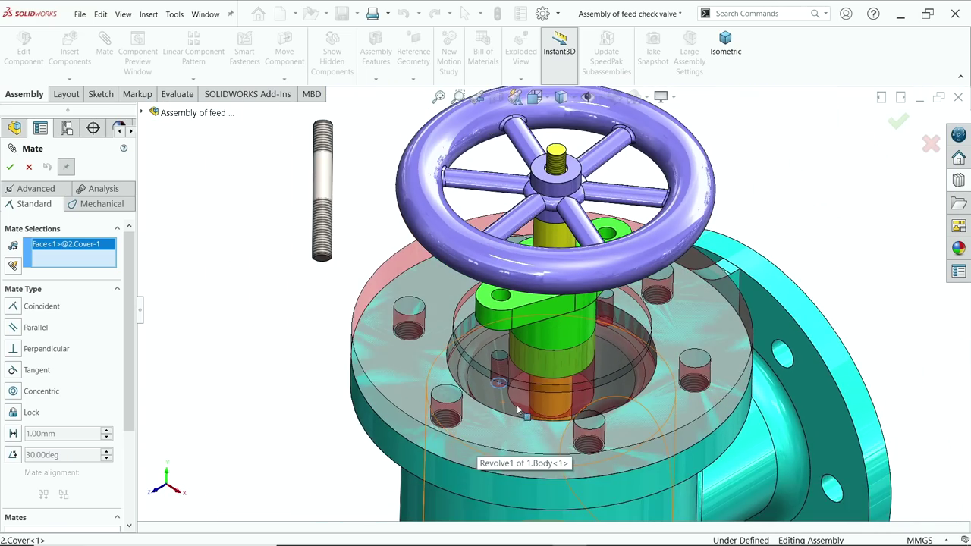
pyautogui.scroll(-4, 516, 334)
pyautogui.moveTo(515, 330); pyautogui.dragTo(515, 209, button='middle')
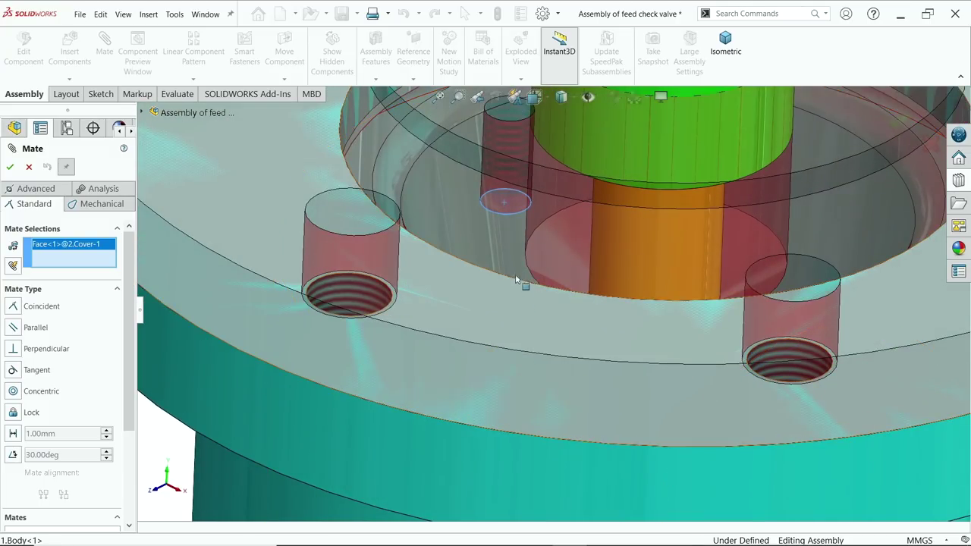
pyautogui.scroll(5, 514, 207)
pyautogui.scroll(-5, 393, 210)
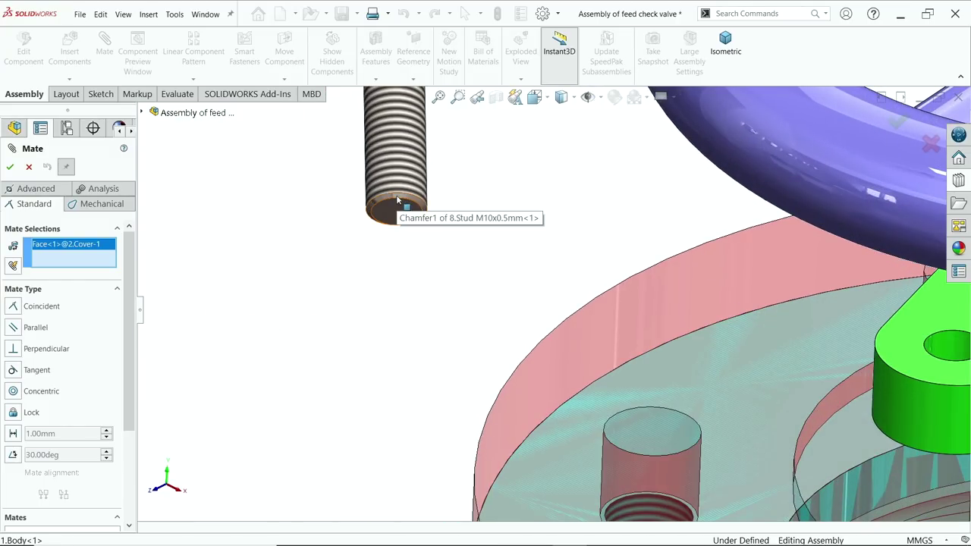
pyautogui.click(396, 199)
pyautogui.scroll(5, 526, 299)
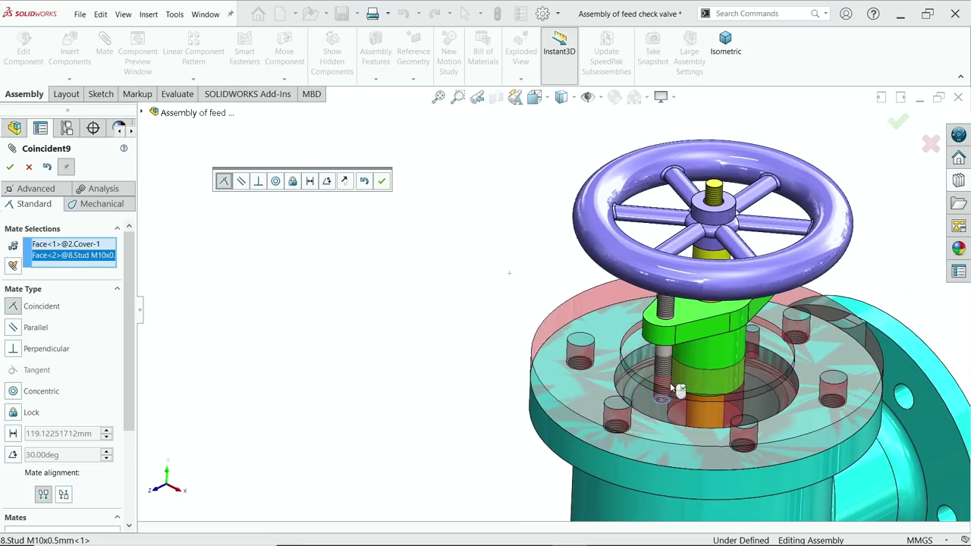
pyautogui.scroll(-1, 561, 322)
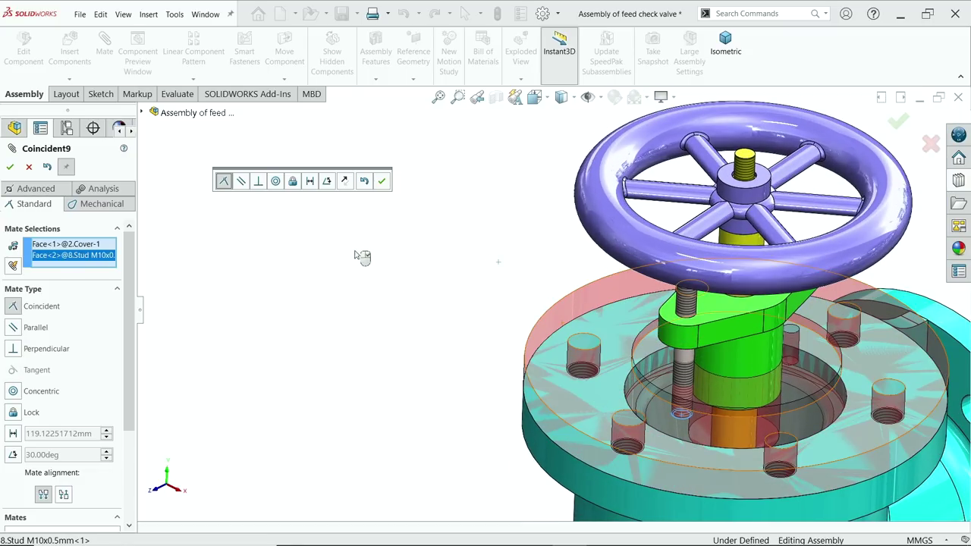
pyautogui.click(383, 181)
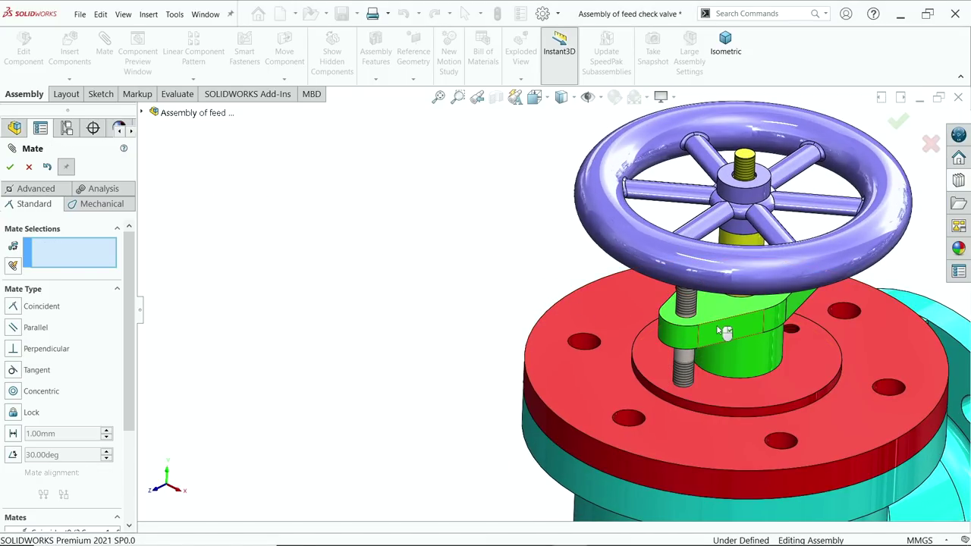
pyautogui.scroll(-2, 664, 303)
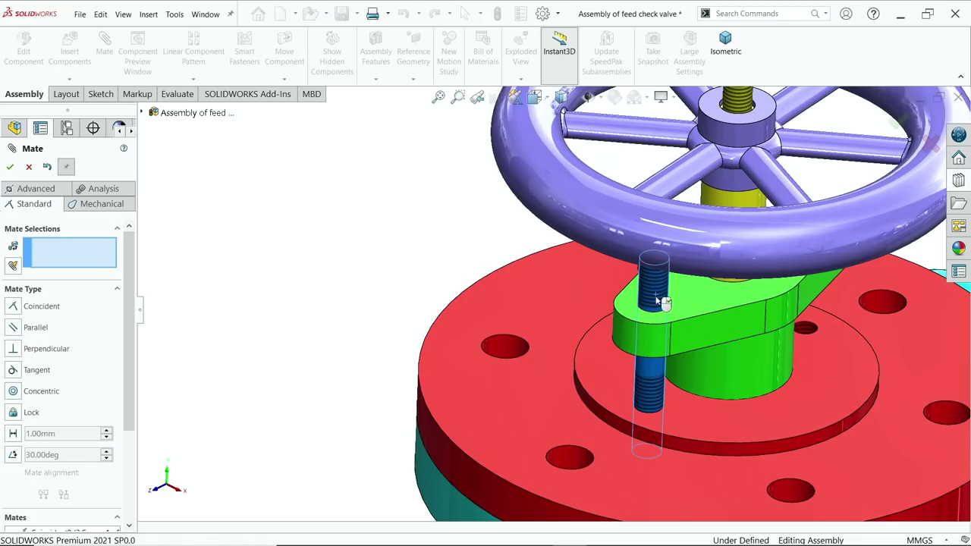
pyautogui.scroll(2, 618, 311)
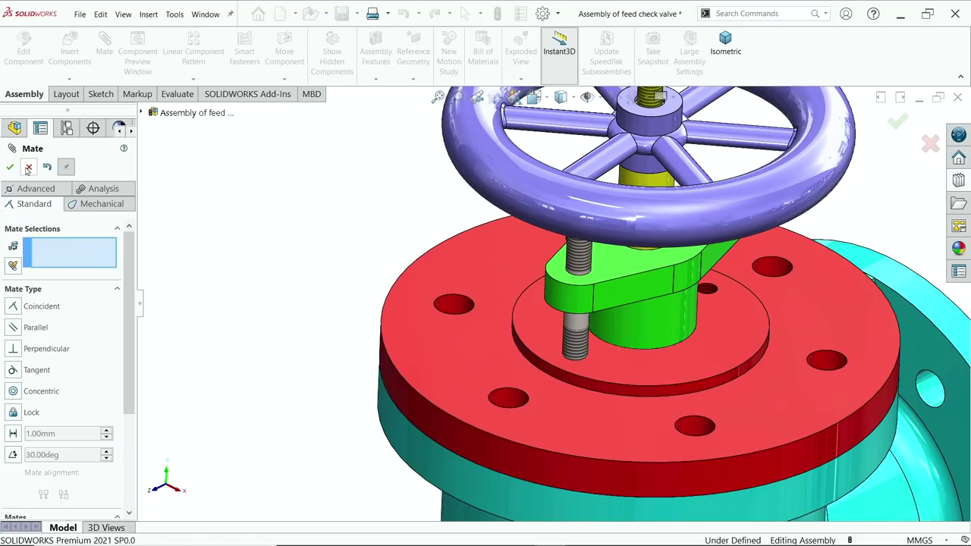
pyautogui.press('Escape')
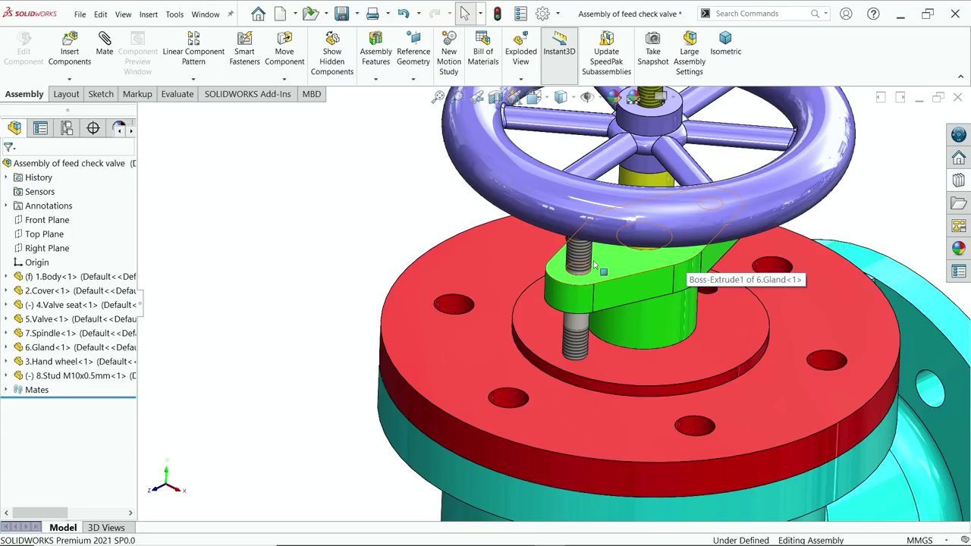
# - Copy the M10 stud beside the valve and pick the cover face in the second gland hole
pyautogui.moveTo(575, 322); pyautogui.dragTo(350, 223)
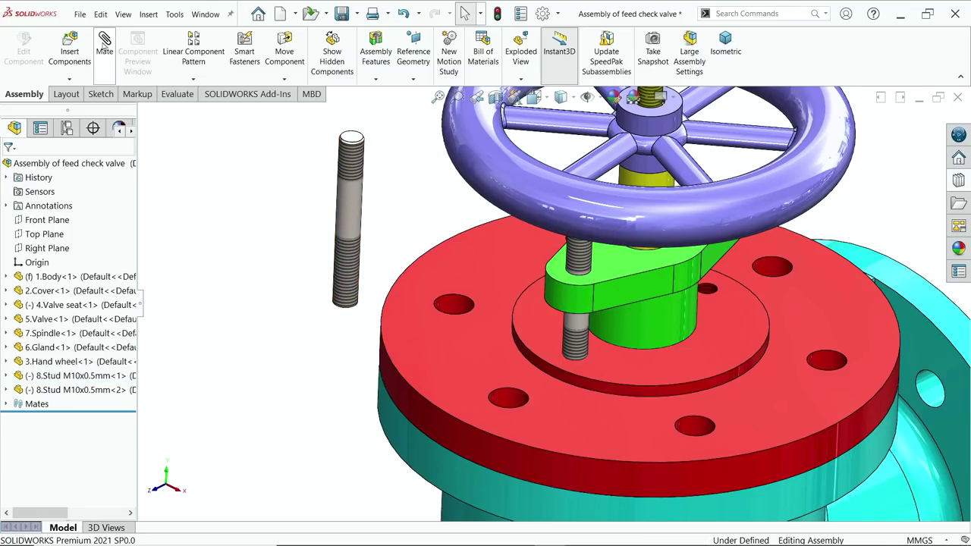
pyautogui.scroll(-3, 748, 218)
pyautogui.moveTo(749, 220); pyautogui.dragTo(730, 296, button='middle')
pyautogui.scroll(5, 712, 264)
pyautogui.scroll(-5, 712, 264)
pyautogui.moveTo(713, 264); pyautogui.dragTo(553, 303, button='middle')
pyautogui.scroll(-4, 554, 307)
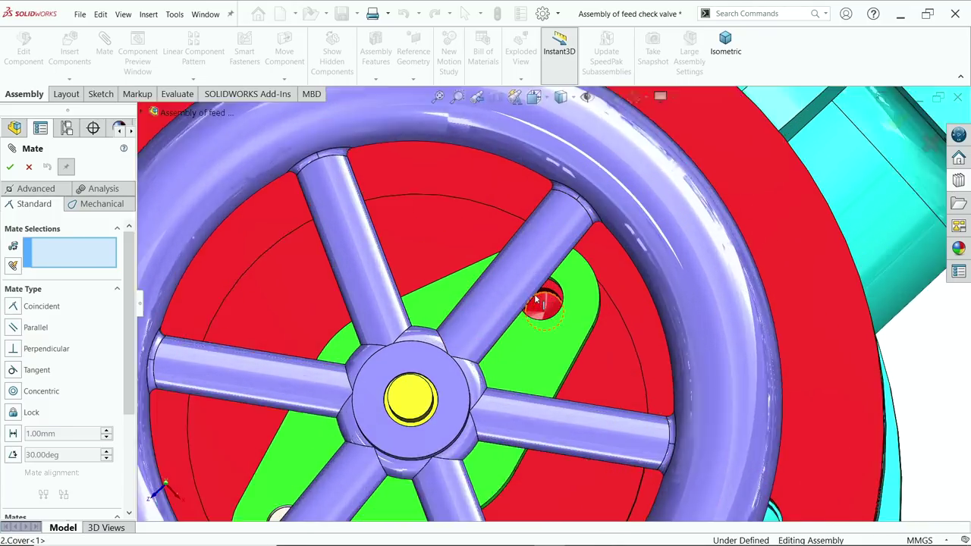
pyautogui.click(558, 315)
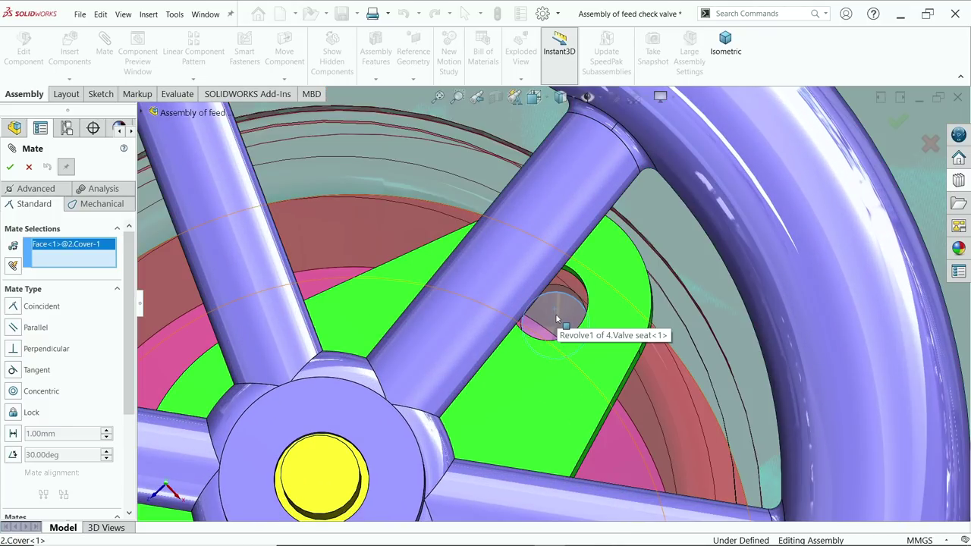
pyautogui.scroll(4, 561, 311)
pyautogui.scroll(4, 561, 311)
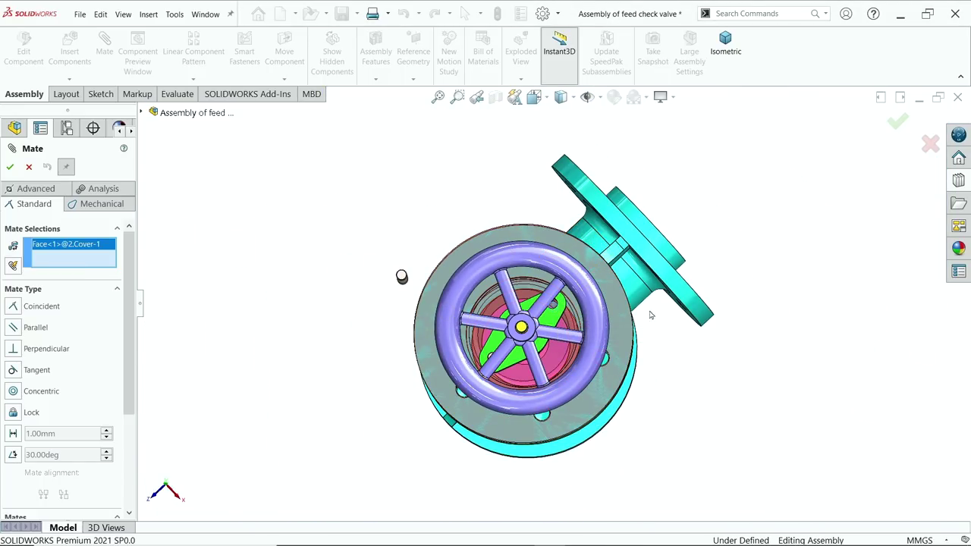
# - Mate the stud's bottom face Coincident with the cover face, then close the Mate tool
pyautogui.moveTo(650, 315); pyautogui.dragTo(693, 271, button='middle')
pyautogui.scroll(-4, 476, 265)
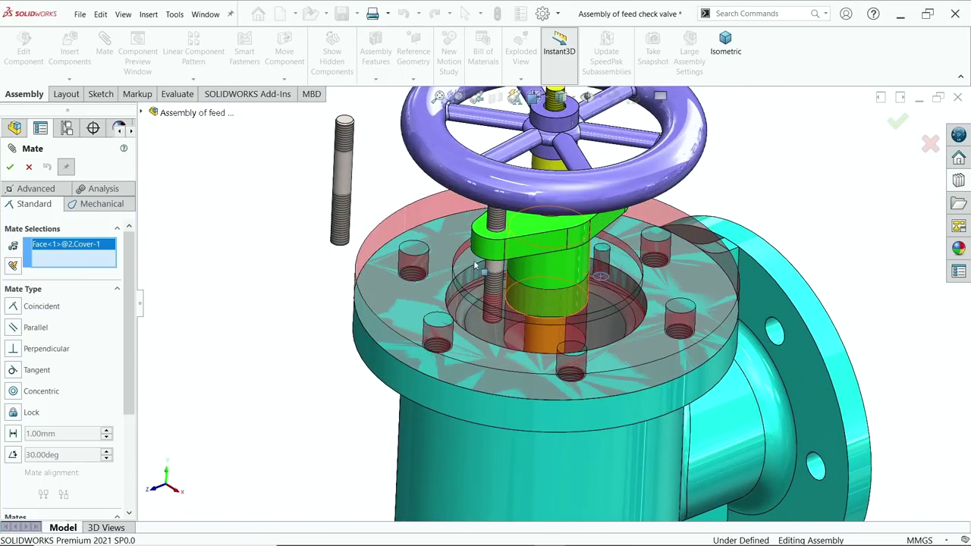
pyautogui.moveTo(374, 281); pyautogui.dragTo(369, 225, button='middle')
pyautogui.scroll(-2, 354, 251)
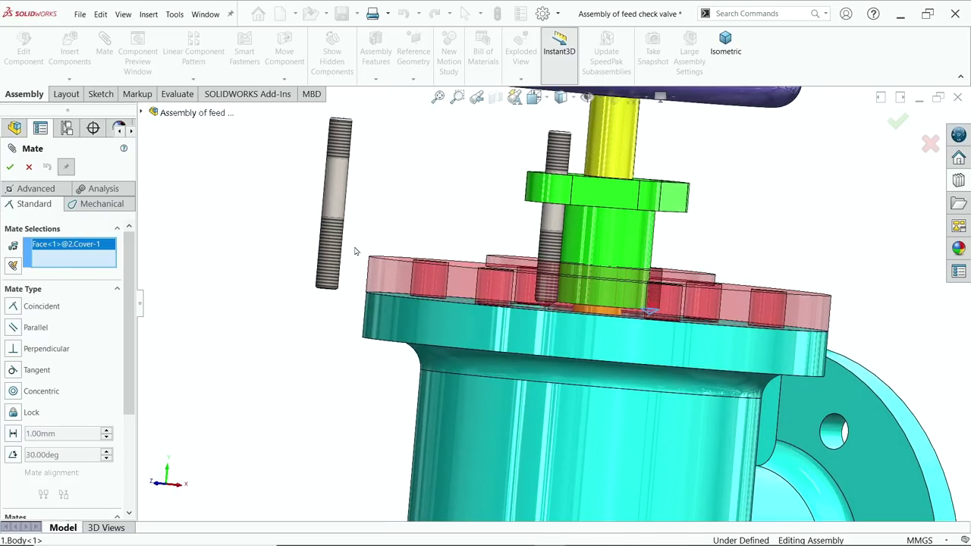
pyautogui.scroll(-5, 354, 251)
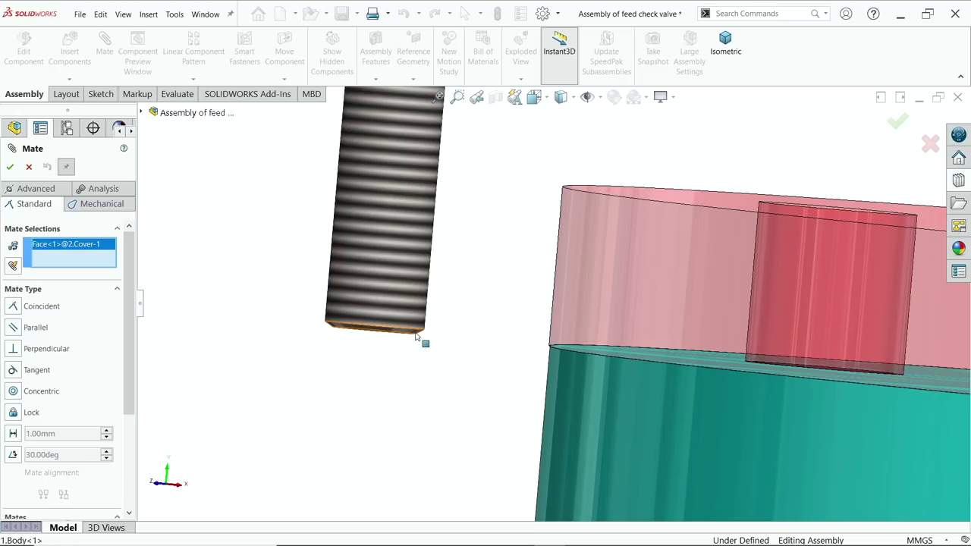
pyautogui.click(415, 336)
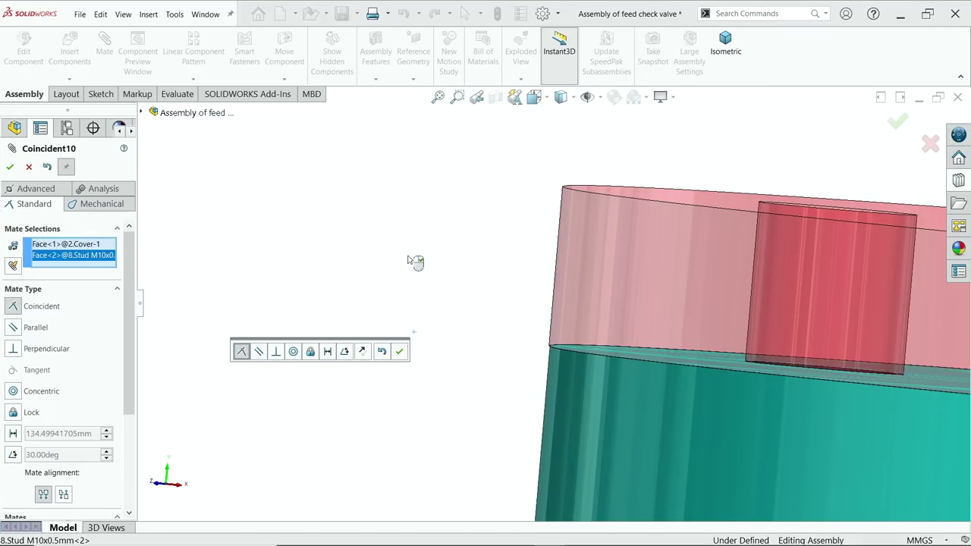
pyautogui.scroll(5, 416, 262)
pyautogui.scroll(-2, 788, 262)
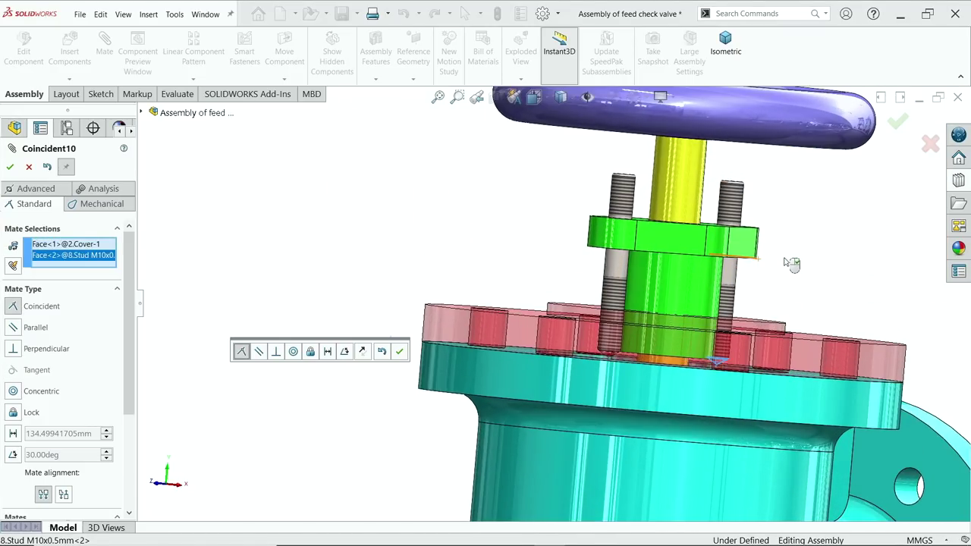
pyautogui.moveTo(800, 270); pyautogui.dragTo(766, 285, button='middle')
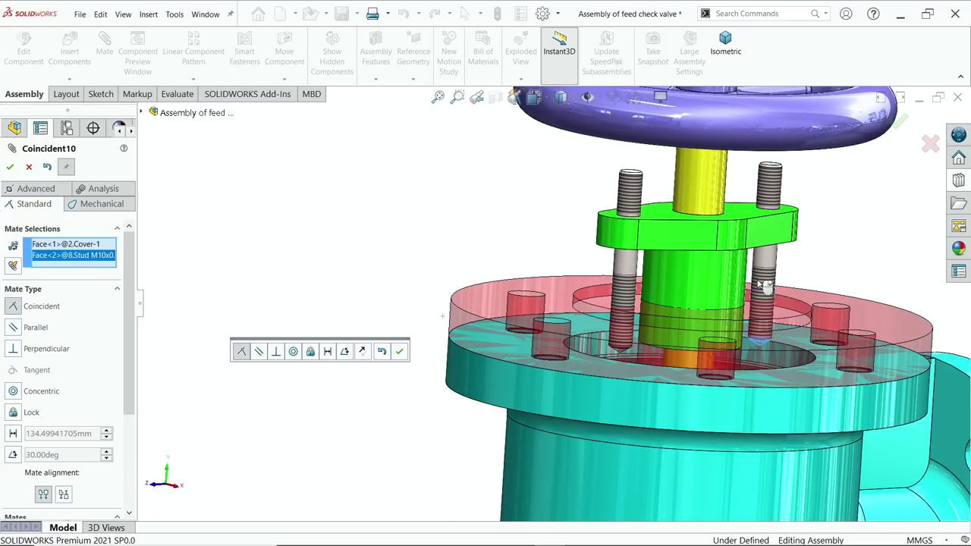
pyautogui.click(399, 352)
pyautogui.click(29, 167)
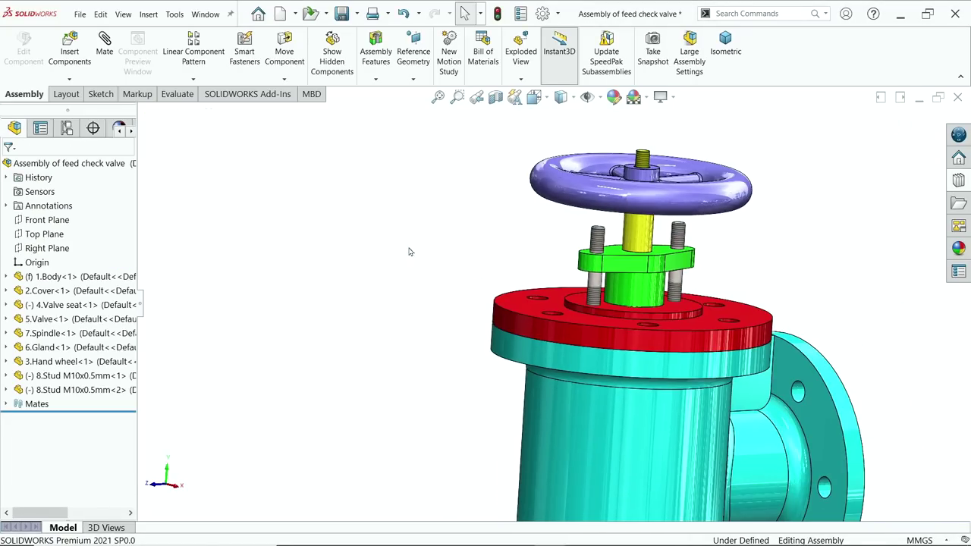
pyautogui.moveTo(407, 249); pyautogui.dragTo(431, 281, button='middle')
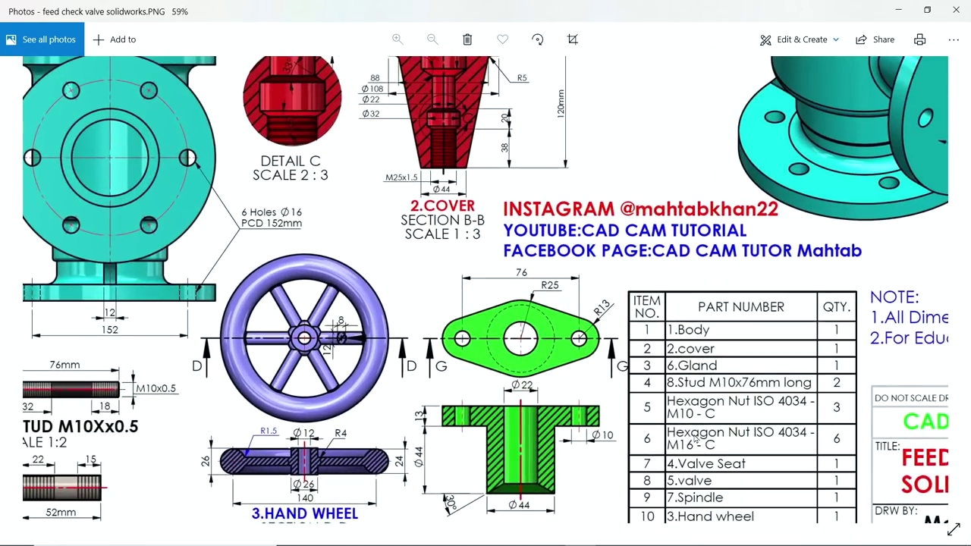
# - Zoom and pan the drawing to read the gland section and the parts table rows
pyautogui.scroll(4, 694, 449)
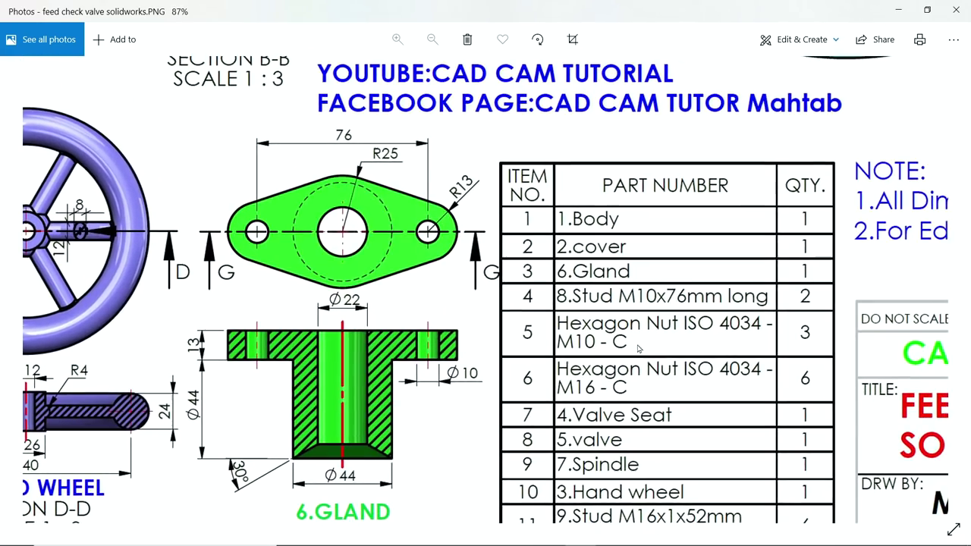
pyautogui.moveTo(639, 348); pyautogui.dragTo(589, 329)
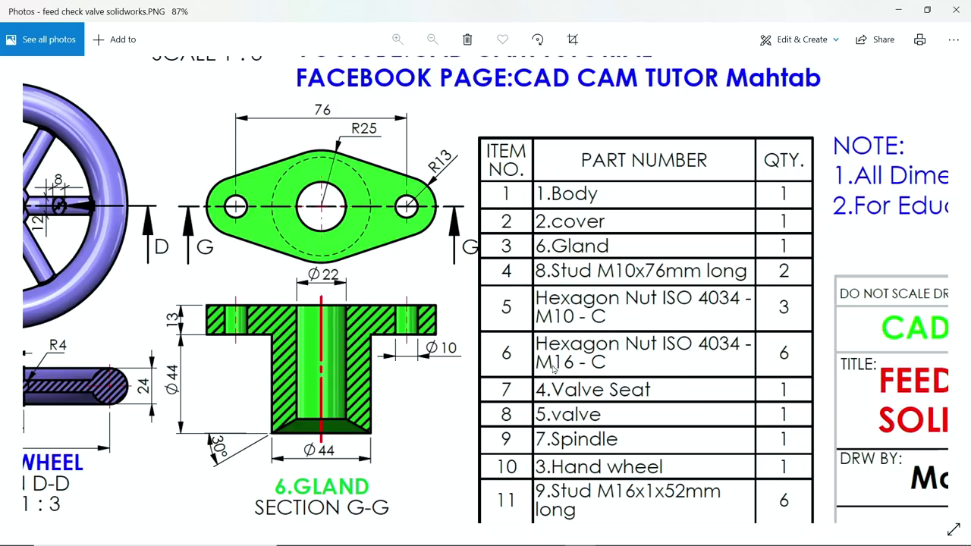
# - From Toolbox ISO > Nuts > Hex Nuts, drop a Grade C ISO 4034 hex nut onto the left gland stud
pyautogui.click(898, 10)
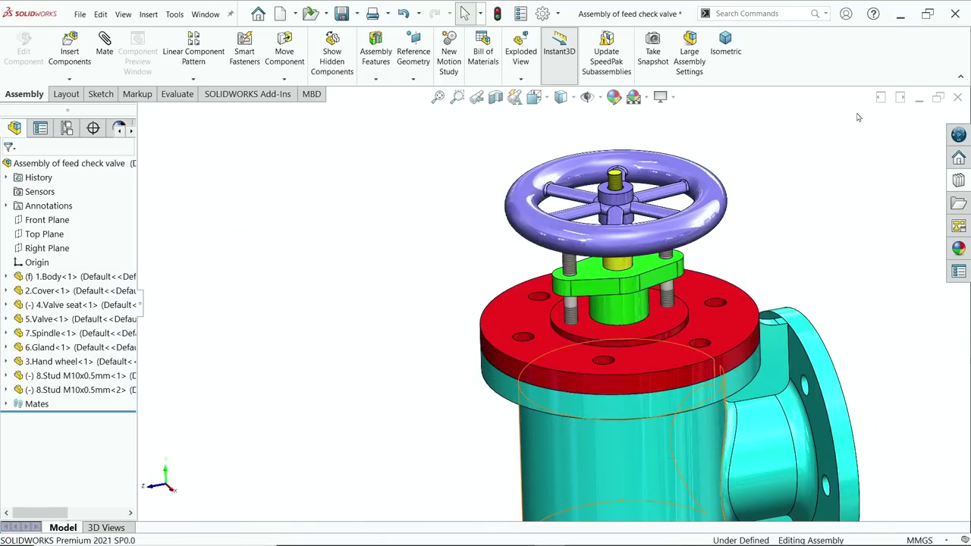
pyautogui.click(960, 184)
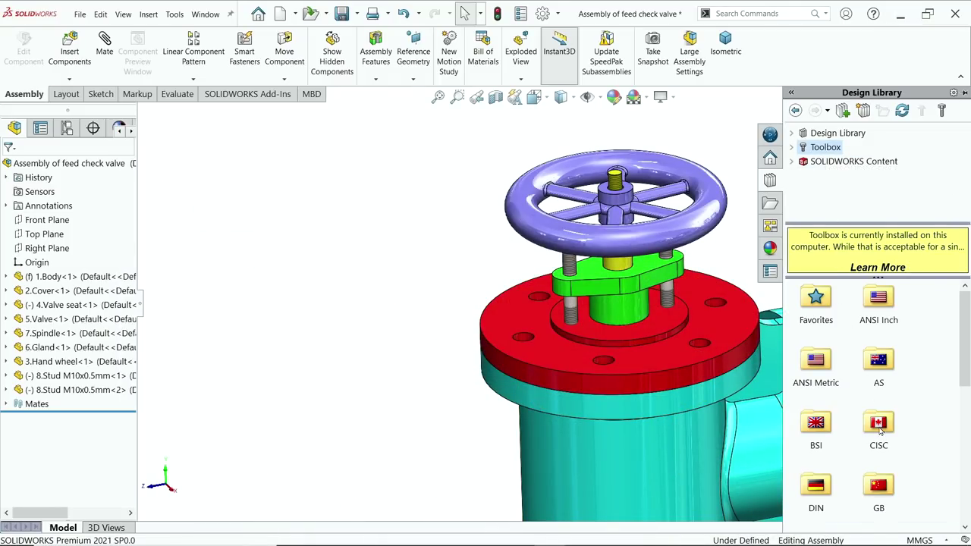
pyautogui.scroll(-3, 910, 379)
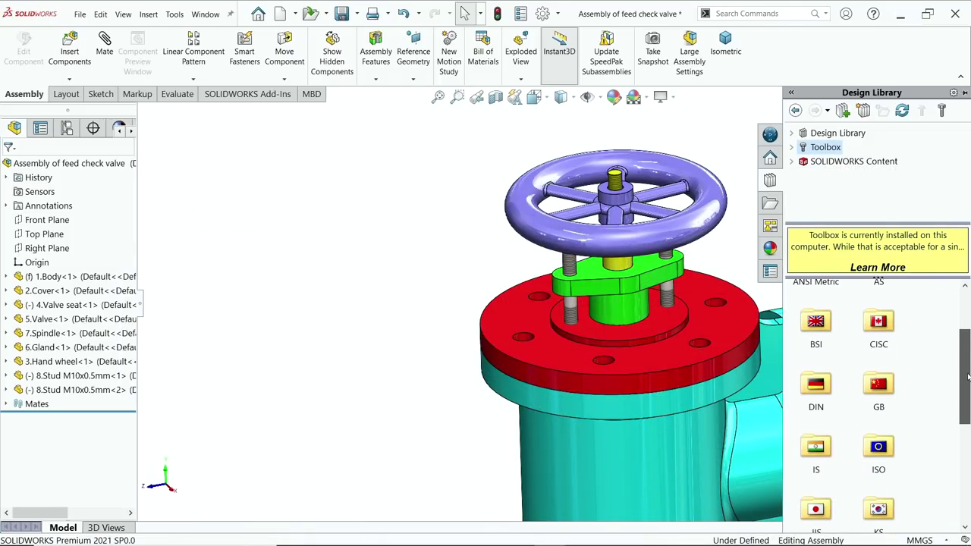
pyautogui.doubleClick(880, 447)
pyautogui.doubleClick(877, 362)
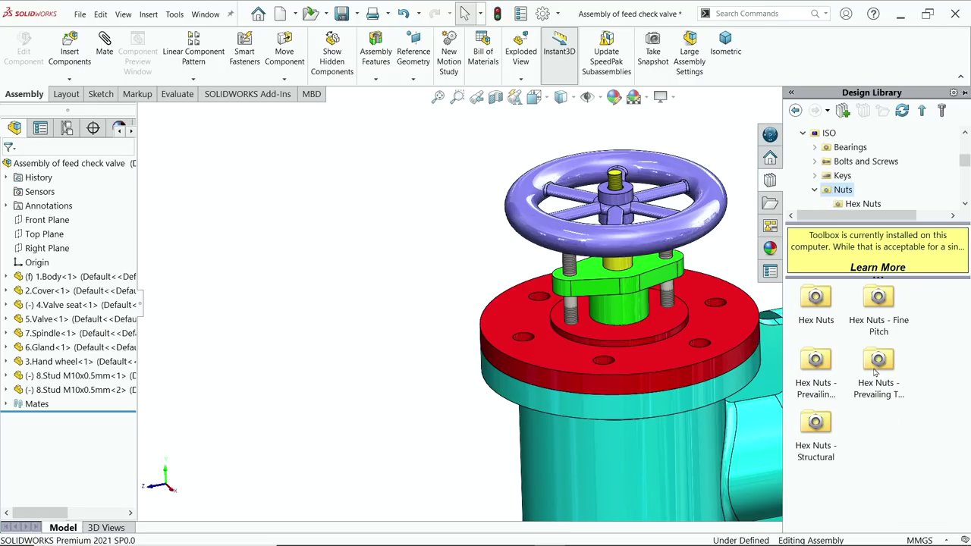
pyautogui.click(817, 304)
pyautogui.doubleClick(817, 303)
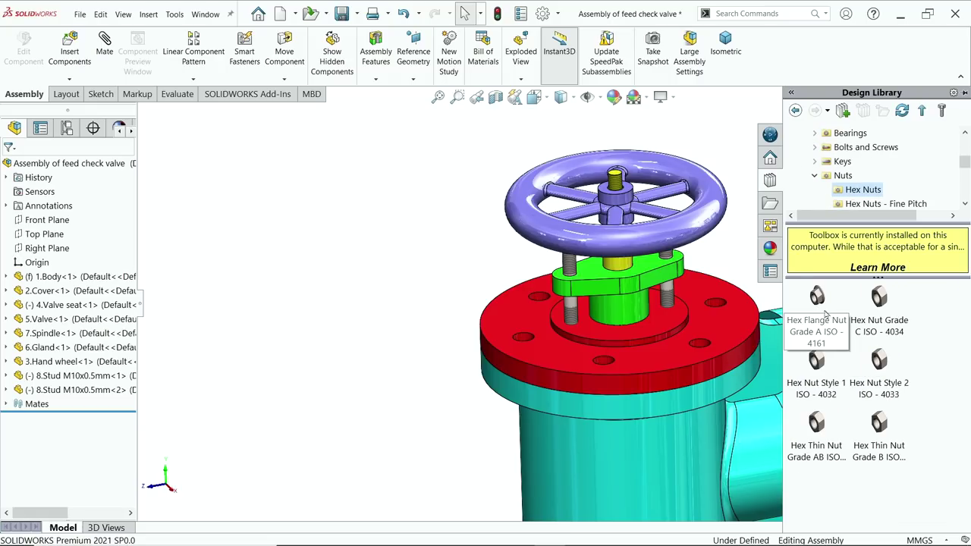
pyautogui.scroll(-4, 614, 292)
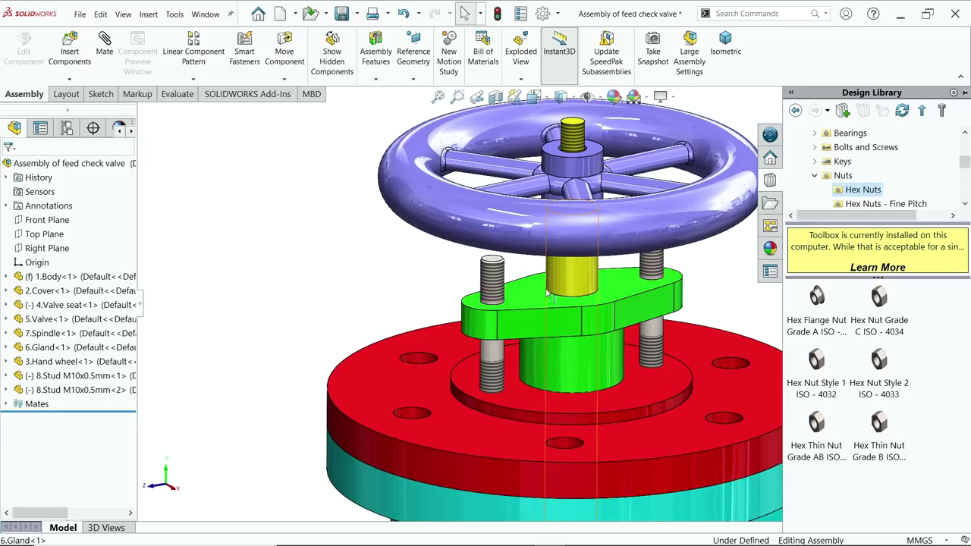
pyautogui.scroll(-5, 525, 281)
pyautogui.moveTo(884, 326); pyautogui.dragTo(438, 299)
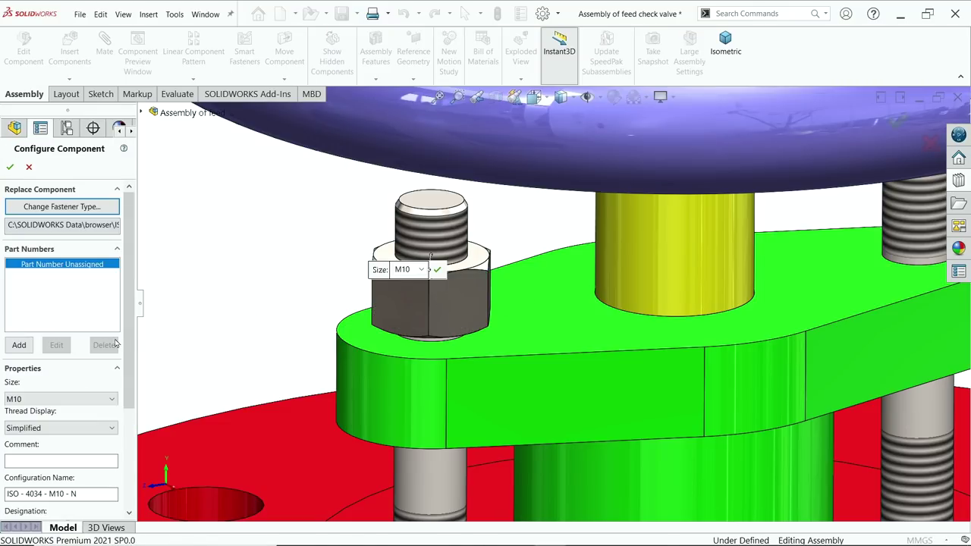
# - Set the nut's thread display to Cosmetic and accept the M10 size
pyautogui.click(30, 428)
pyautogui.click(28, 457)
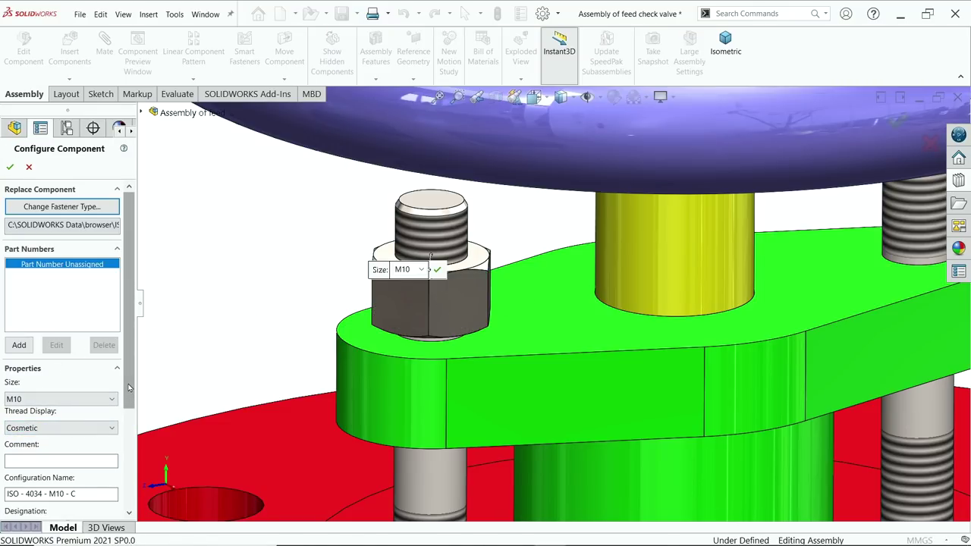
pyautogui.click(10, 168)
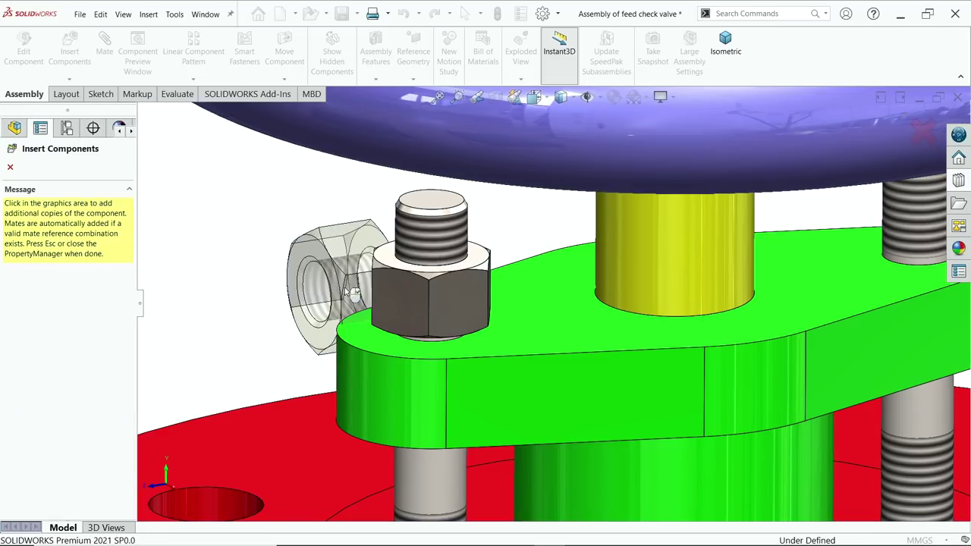
pyautogui.scroll(-2, 698, 282)
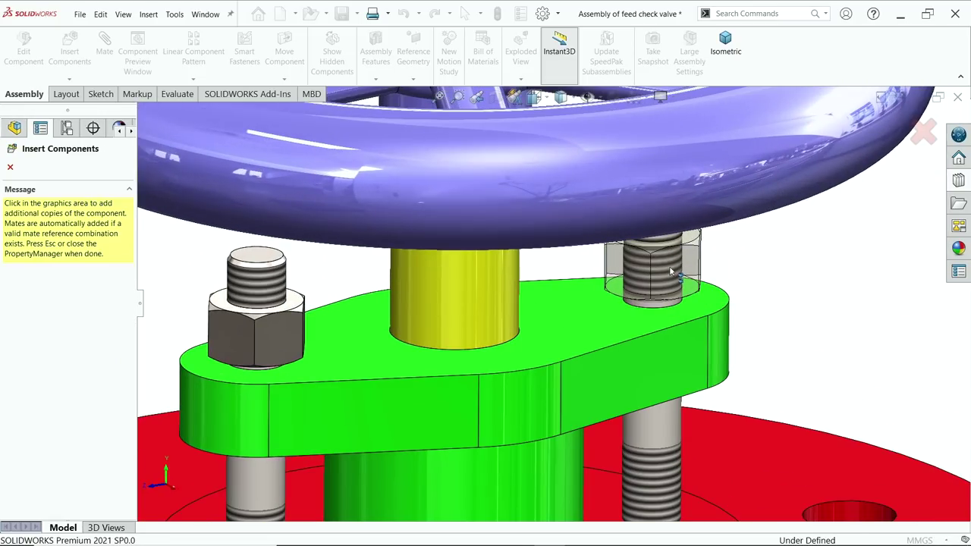
# - Place more M10 nuts on the right gland stud and spindle end, then raise the left nut
pyautogui.click(680, 312)
pyautogui.scroll(3, 545, 227)
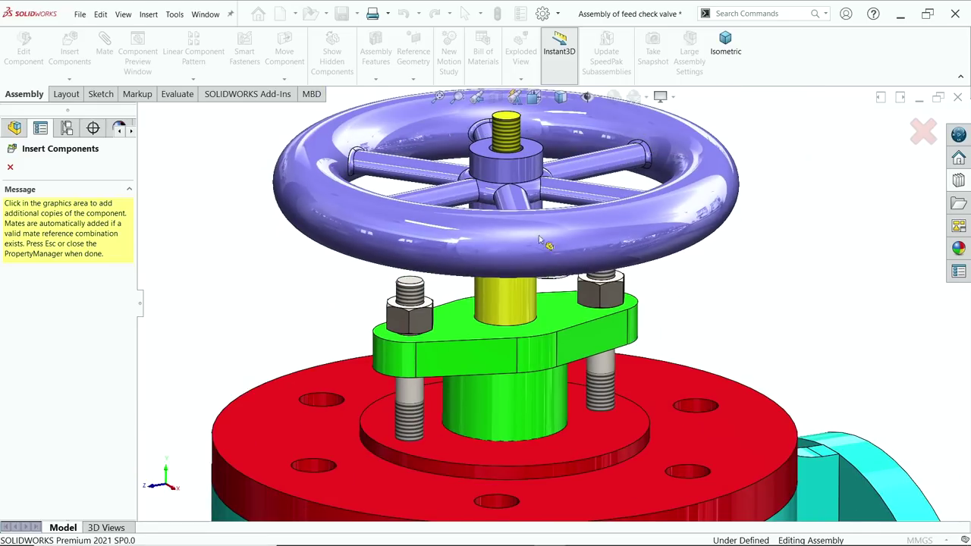
pyautogui.scroll(-3, 516, 139)
pyautogui.scroll(-2, 516, 138)
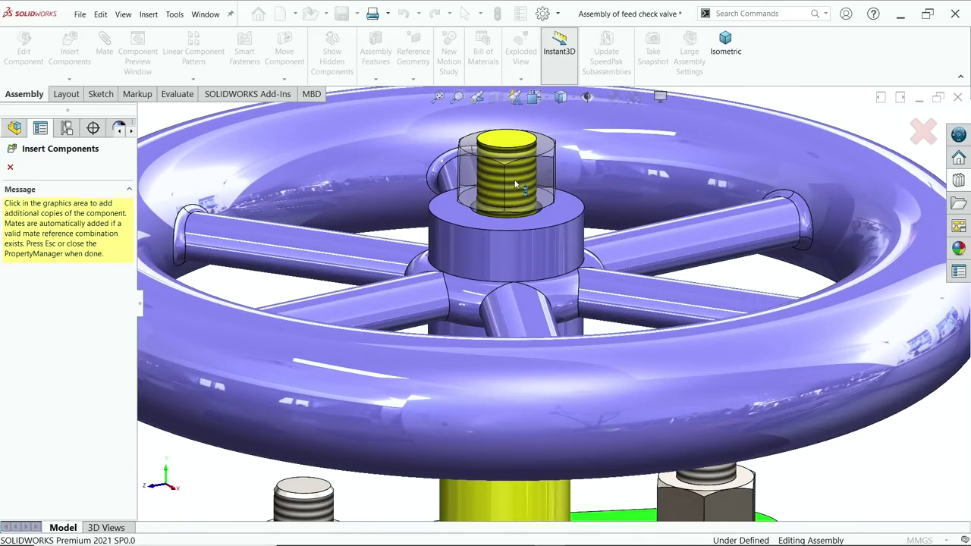
pyautogui.click(514, 228)
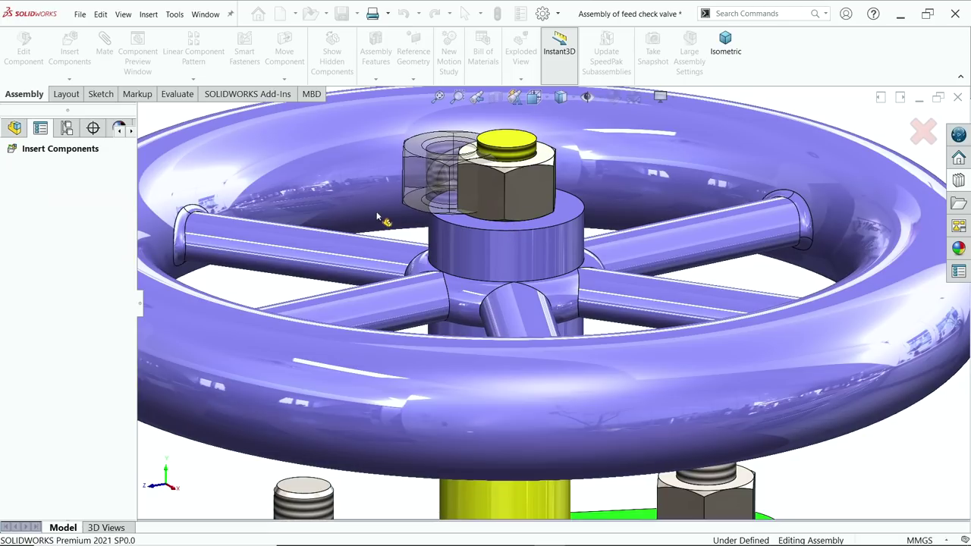
pyautogui.press('Escape')
pyautogui.scroll(3, 455, 304)
pyautogui.scroll(-5, 447, 402)
pyautogui.moveTo(447, 401); pyautogui.dragTo(441, 354)
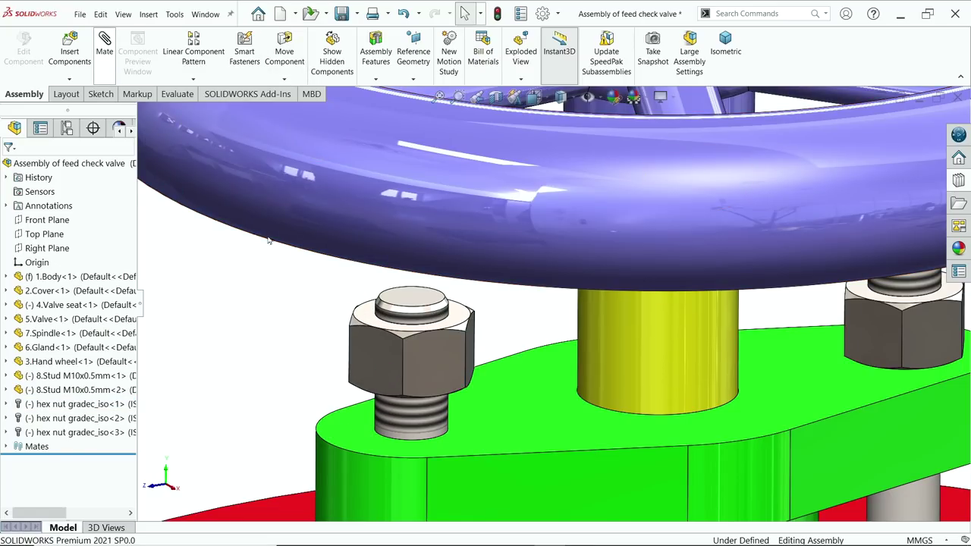
# - Seat the left nut's bottom face on the gland's top face with a mate
pyautogui.click(105, 47)
pyautogui.click(364, 441)
pyautogui.moveTo(385, 370); pyautogui.dragTo(379, 410, button='middle')
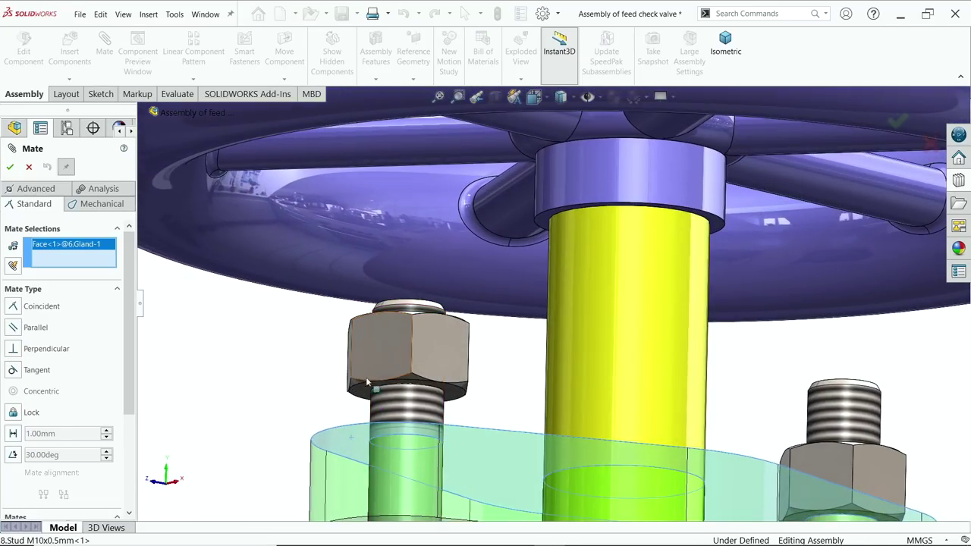
pyautogui.click(379, 410)
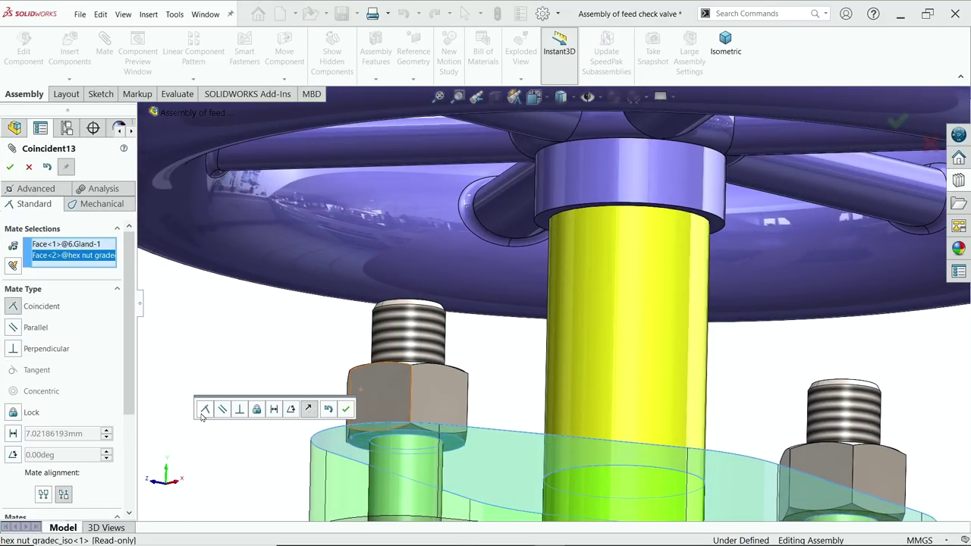
pyautogui.click(345, 410)
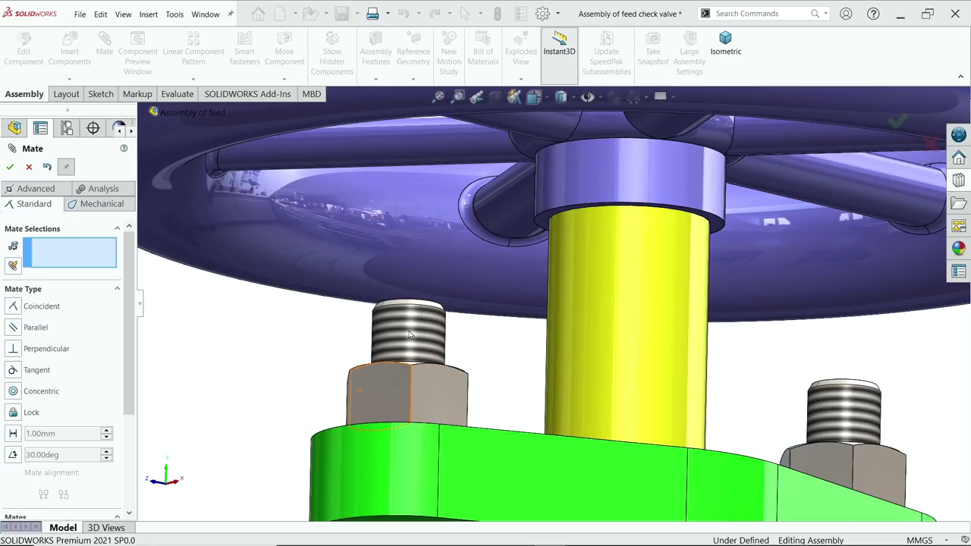
# - Make the two nuts' side faces parallel (Parallel1) and close the Mate tool
pyautogui.click(449, 390)
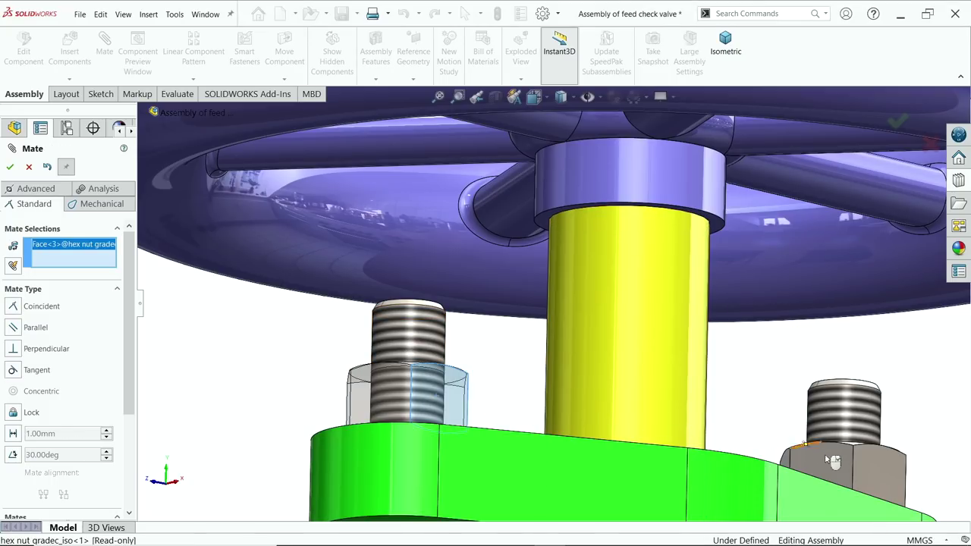
pyautogui.click(875, 470)
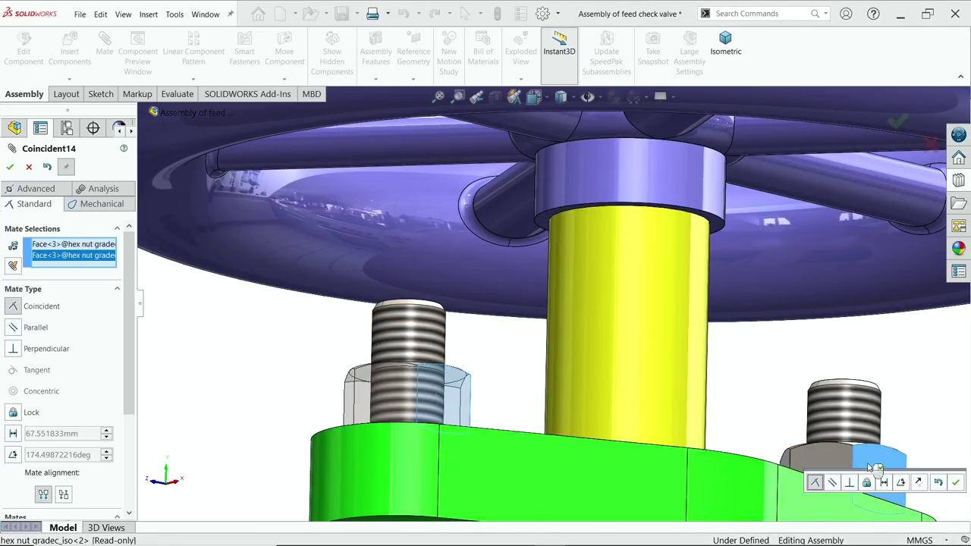
pyautogui.click(832, 483)
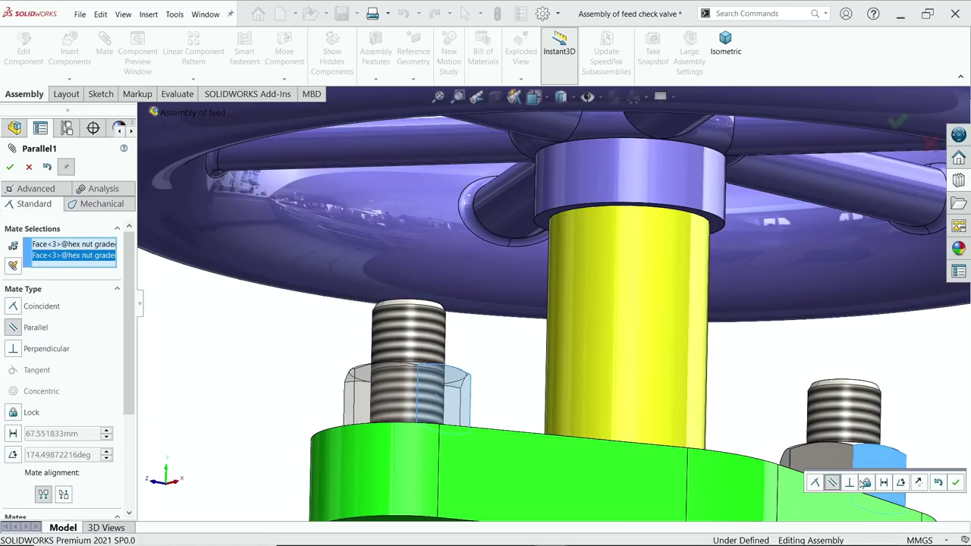
pyautogui.press('f')
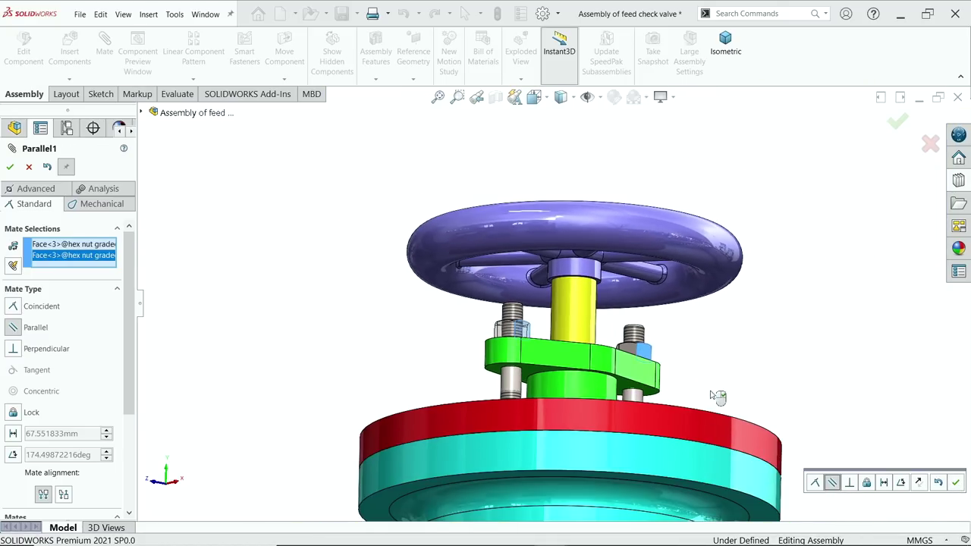
pyautogui.click(955, 482)
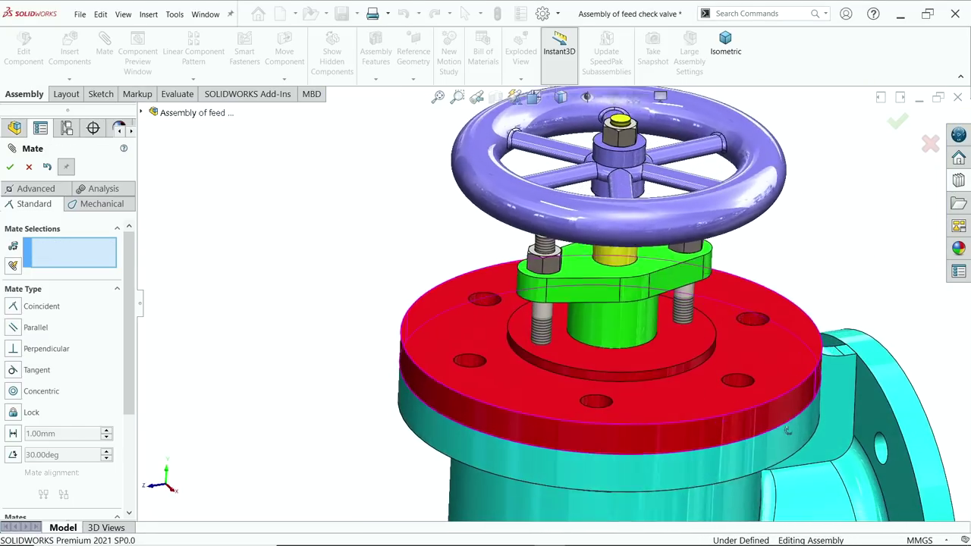
pyautogui.scroll(-4, 686, 319)
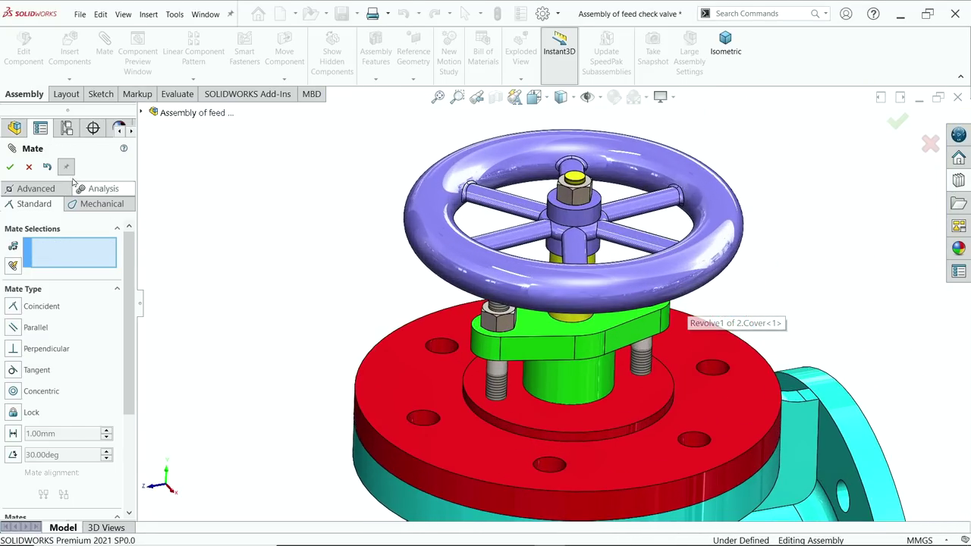
pyautogui.click(29, 167)
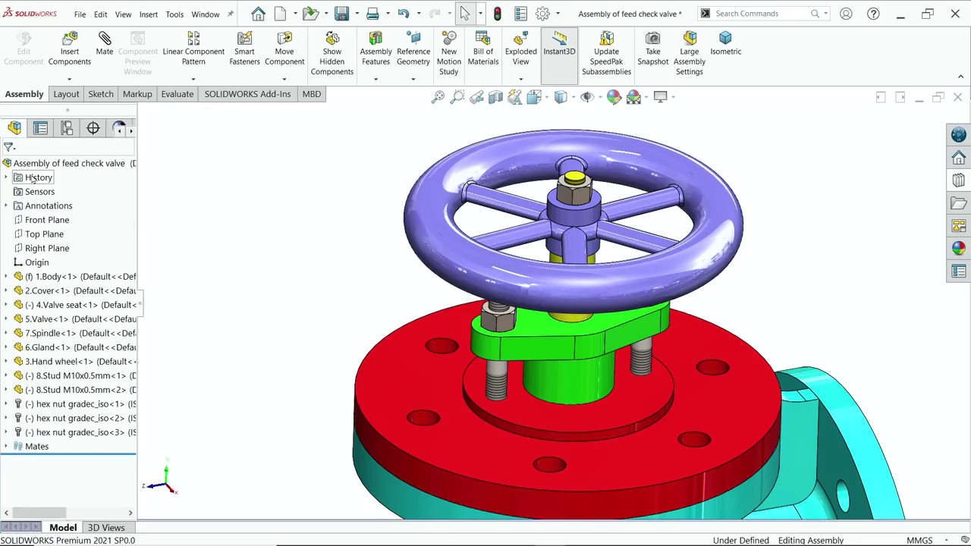
pyautogui.click(106, 47)
# - Insert the 9.Stud M16x1.5mm part and place it beside the valve cover
pyautogui.click(29, 167)
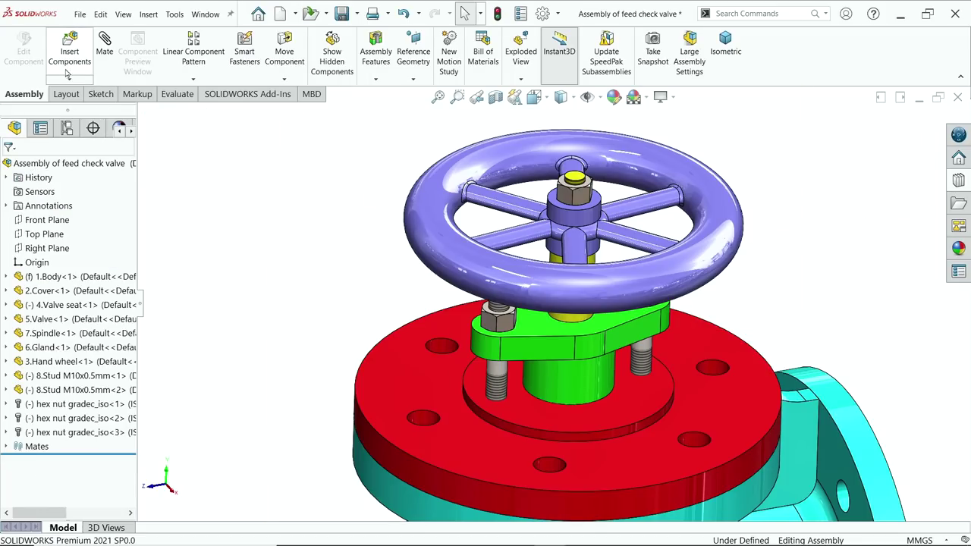
pyautogui.click(66, 72)
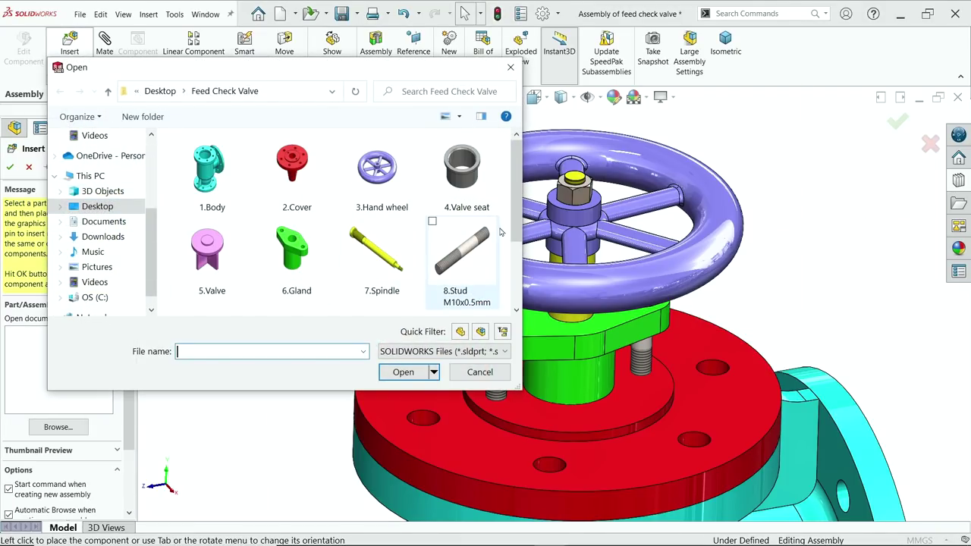
pyautogui.scroll(-2, 485, 227)
pyautogui.click(208, 255)
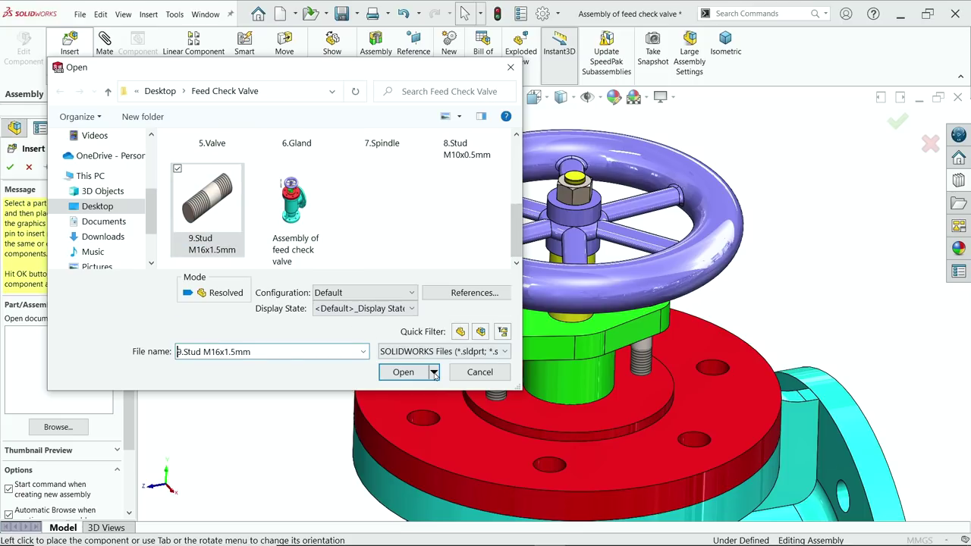
pyautogui.click(408, 372)
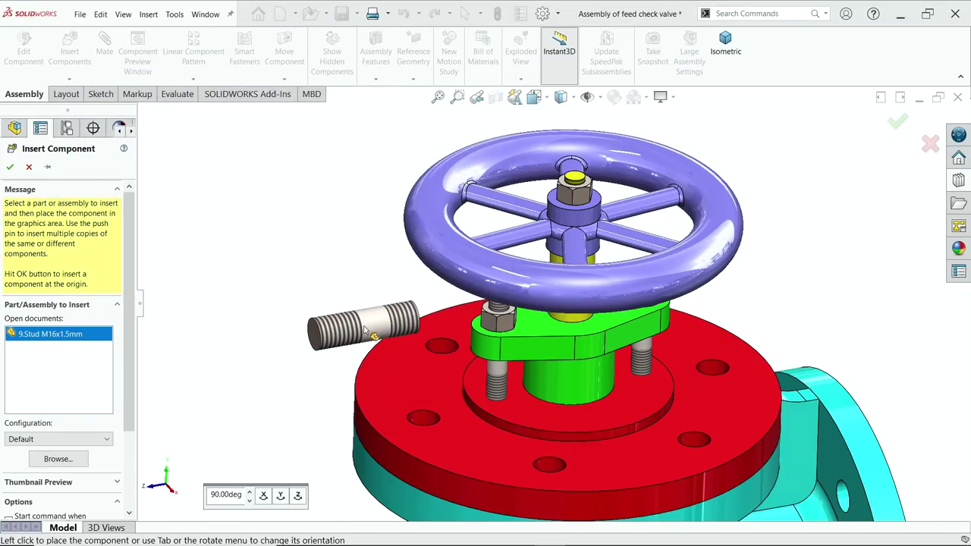
pyautogui.click(364, 330)
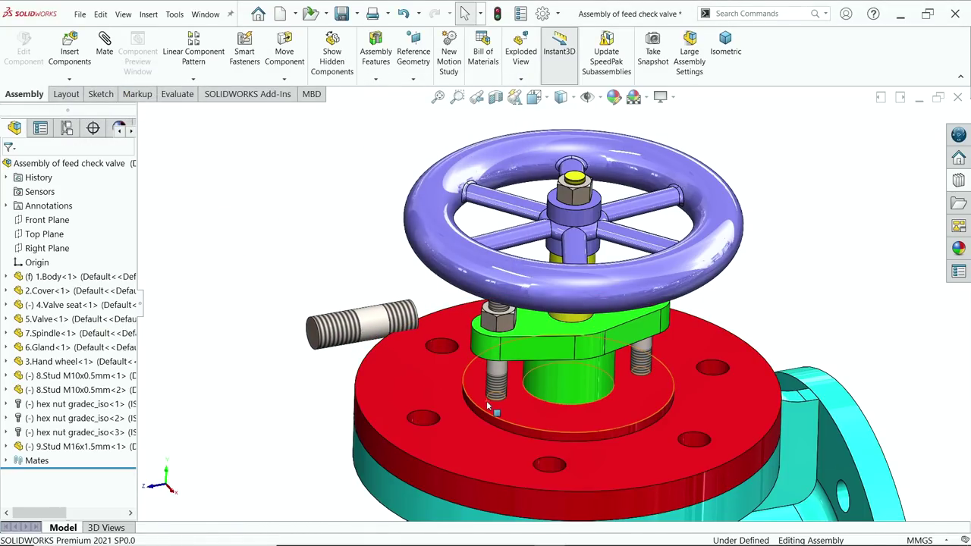
# - Rotate the M16 stud so it stands upright
pyautogui.scroll(-1, 486, 400)
pyautogui.scroll(-2, 454, 379)
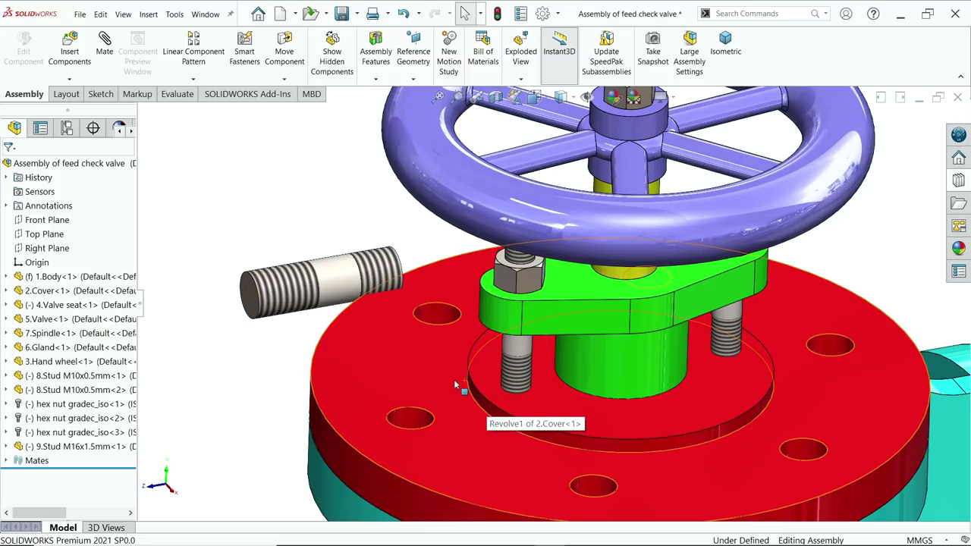
pyautogui.click(283, 80)
pyautogui.click(299, 107)
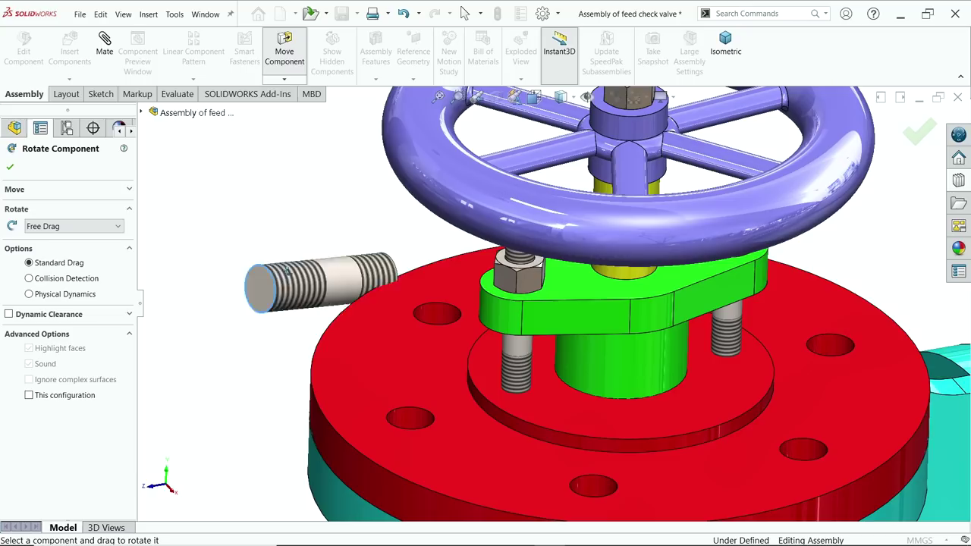
pyautogui.moveTo(260, 311); pyautogui.dragTo(327, 120)
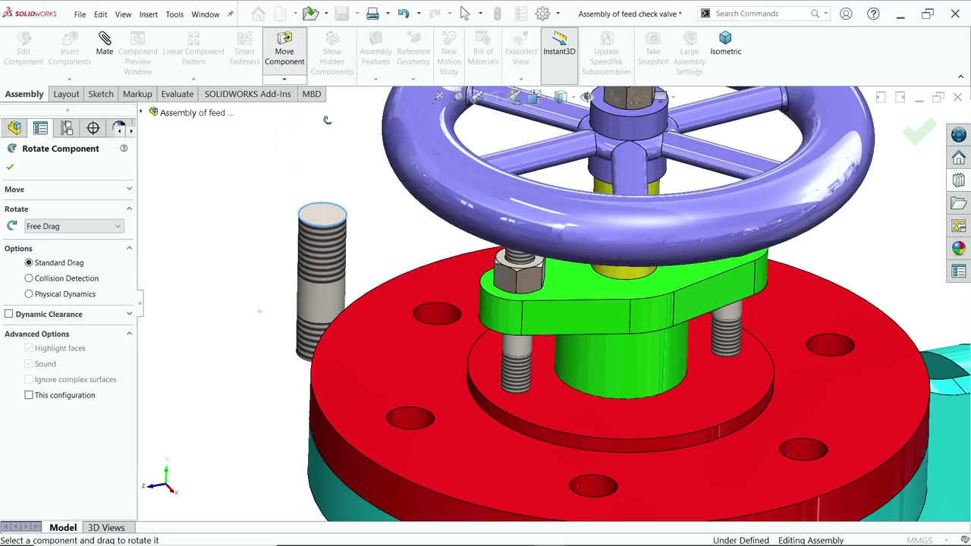
pyautogui.click(10, 169)
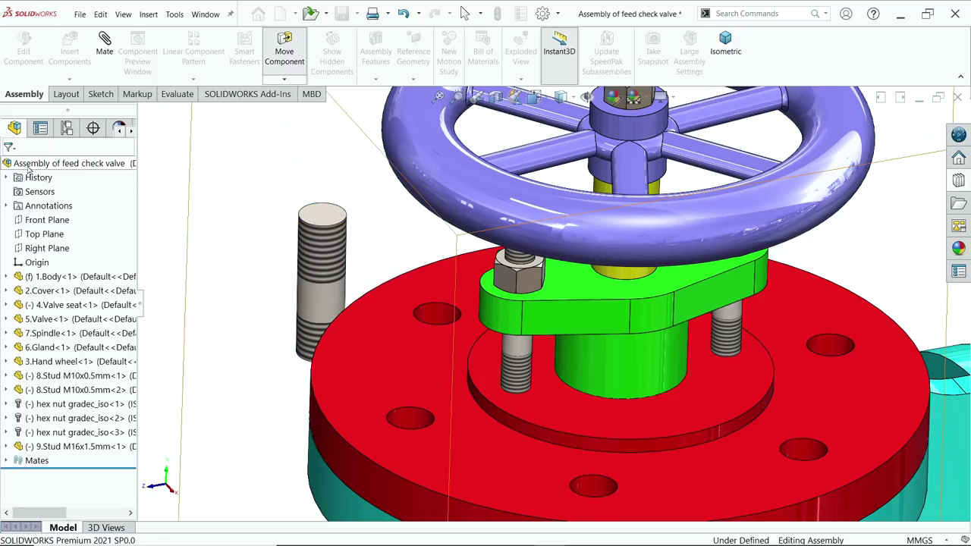
# - Measure the body's threaded bolt hole thread face and lower edge: 14.5 mm diameter, 18.48 mm center distance
pyautogui.click(176, 94)
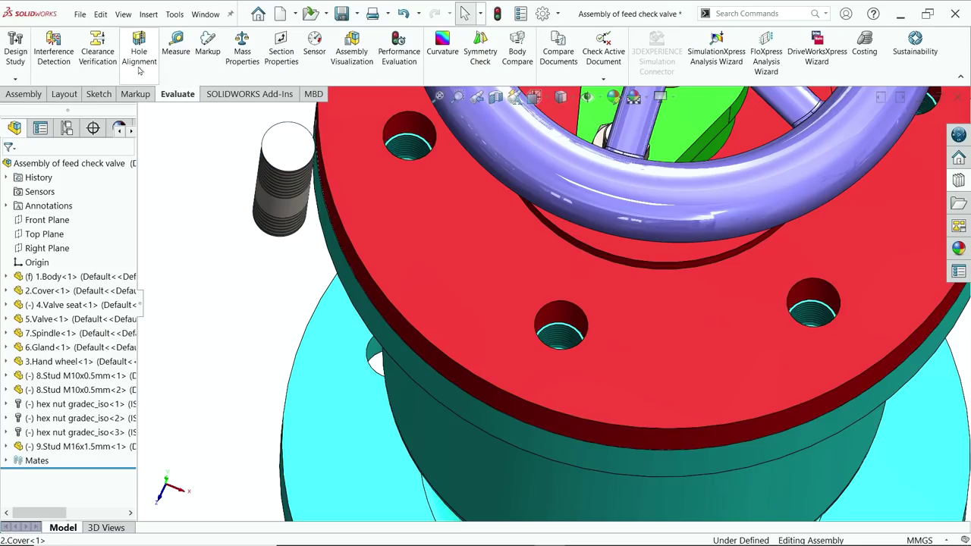
pyautogui.click(176, 47)
pyautogui.scroll(-5, 553, 340)
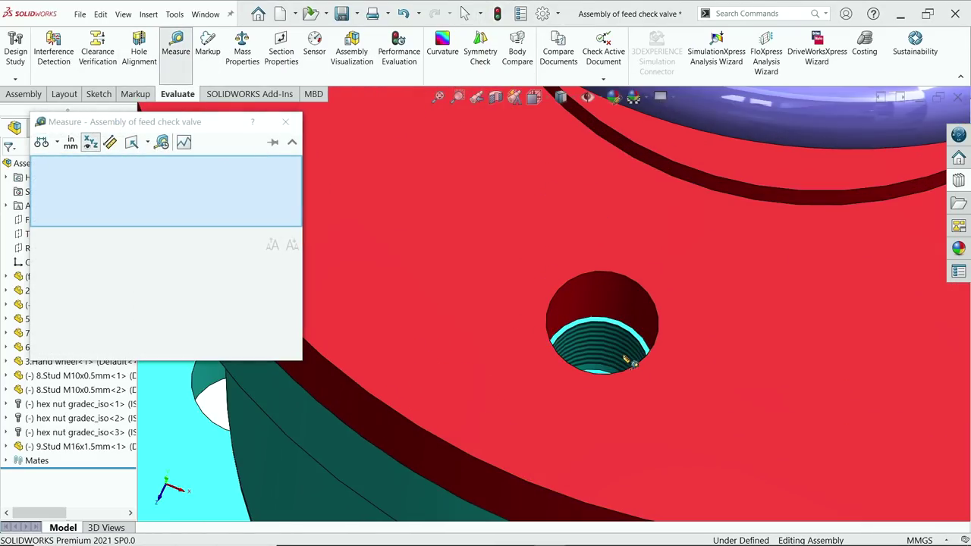
pyautogui.scroll(2, 607, 349)
pyautogui.scroll(-4, 582, 332)
pyautogui.click(581, 321)
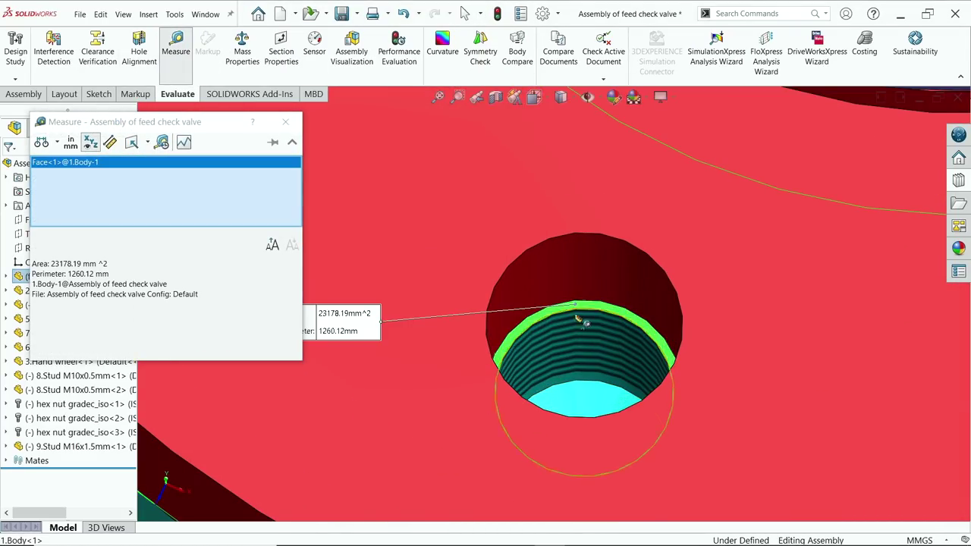
pyautogui.click(581, 385)
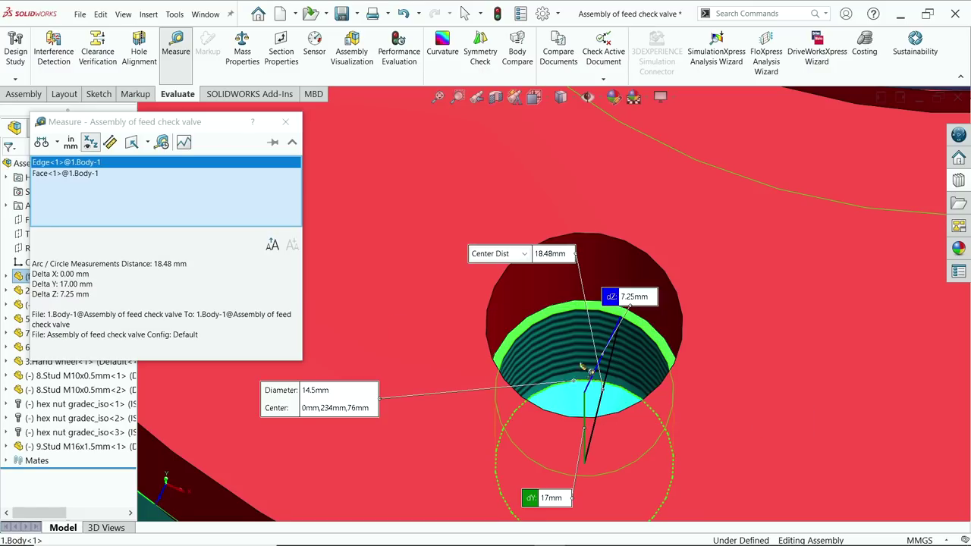
pyautogui.scroll(3, 607, 333)
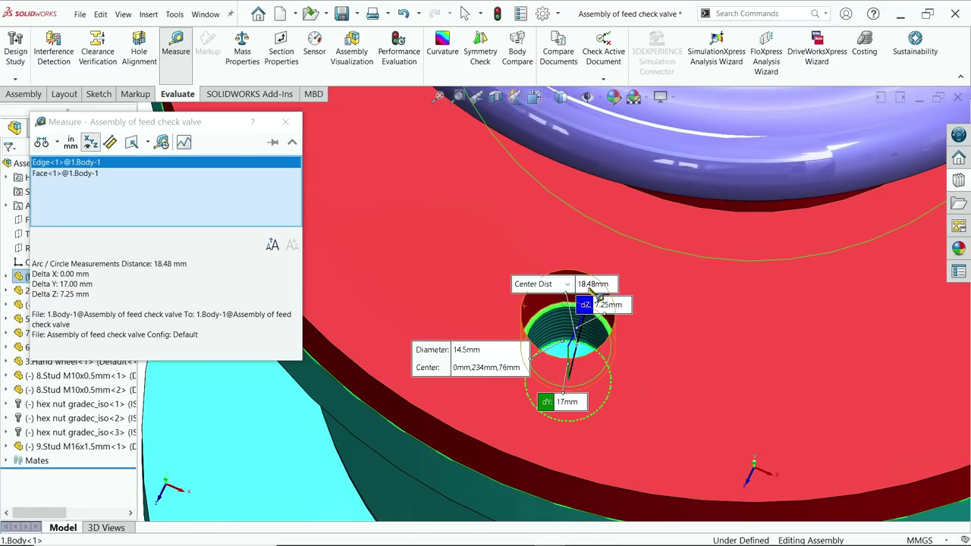
pyautogui.click(285, 123)
pyautogui.scroll(5, 439, 253)
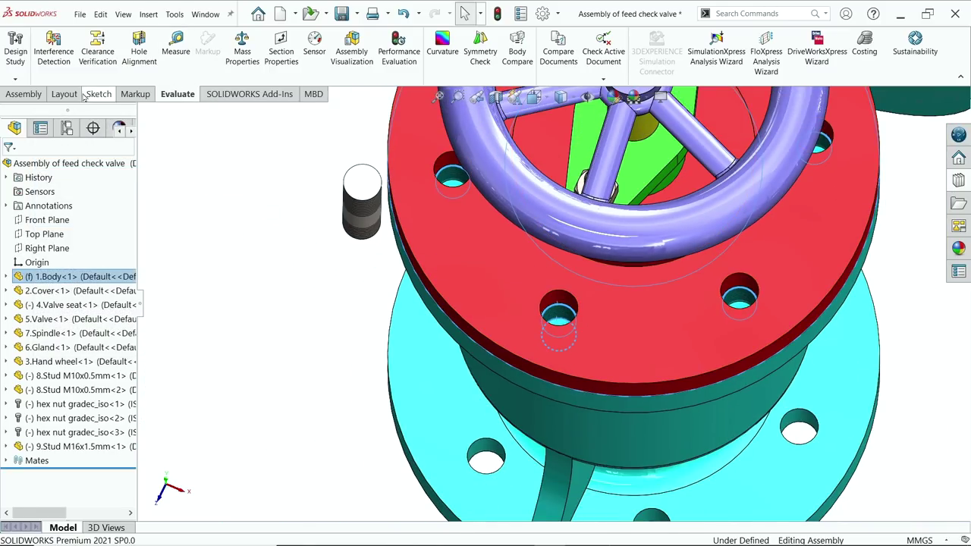
# - Clear the body selection and back out of a first mate attempt on the stud
pyautogui.click(164, 146)
pyautogui.click(65, 94)
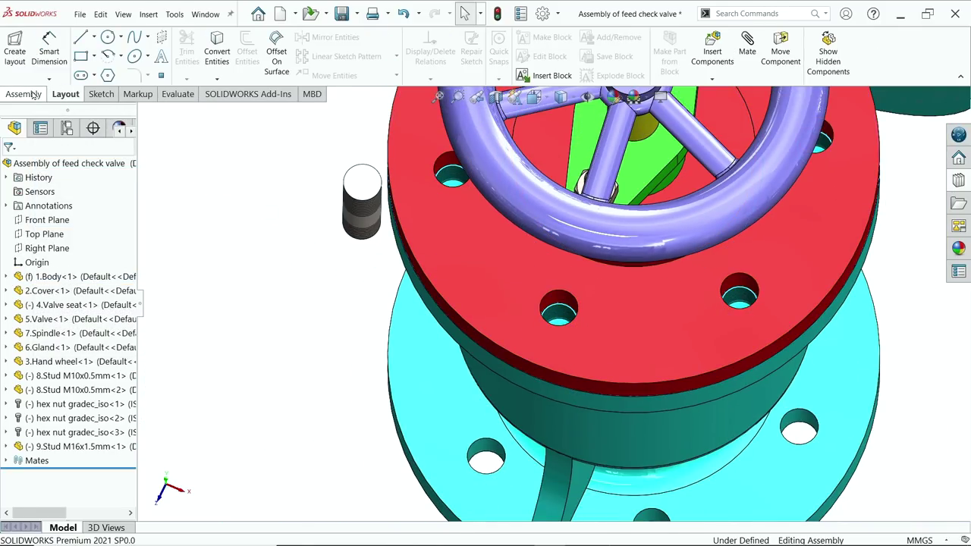
pyautogui.click(24, 94)
pyautogui.click(105, 47)
pyautogui.moveTo(577, 303); pyautogui.dragTo(428, 17, button='middle')
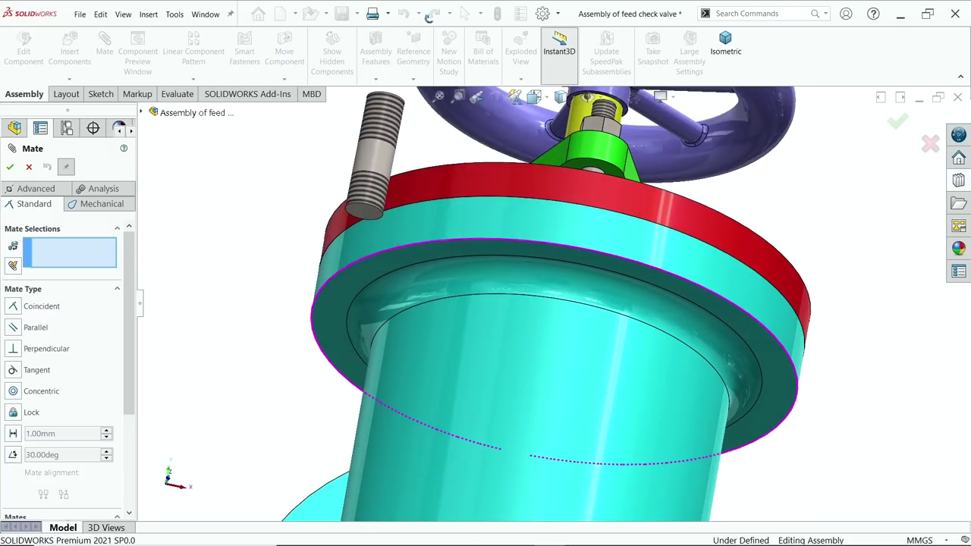
pyautogui.click(365, 209)
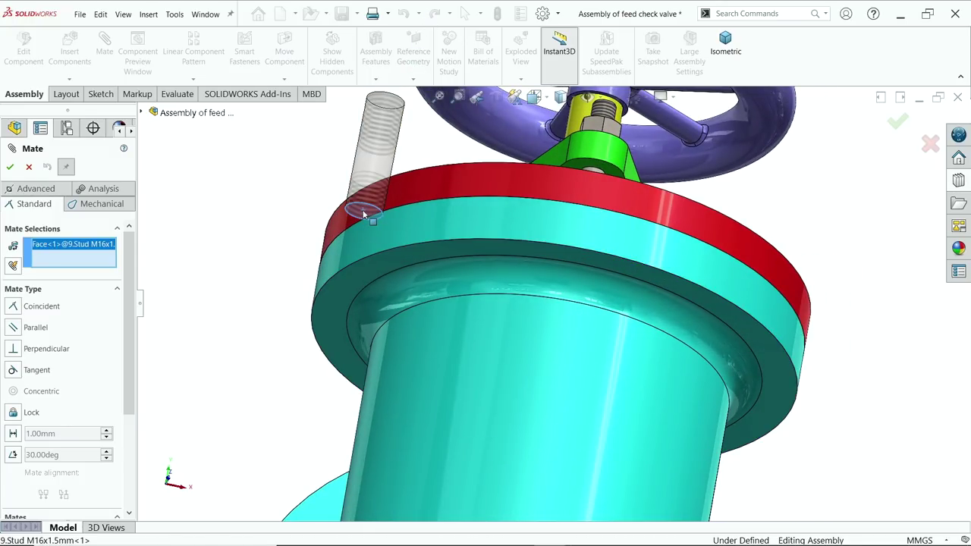
pyautogui.click(29, 167)
# - Mate the M16 stud concentric with the cover's bolt hole and lift it along the axis
pyautogui.moveTo(276, 195); pyautogui.dragTo(255, 269, button='middle')
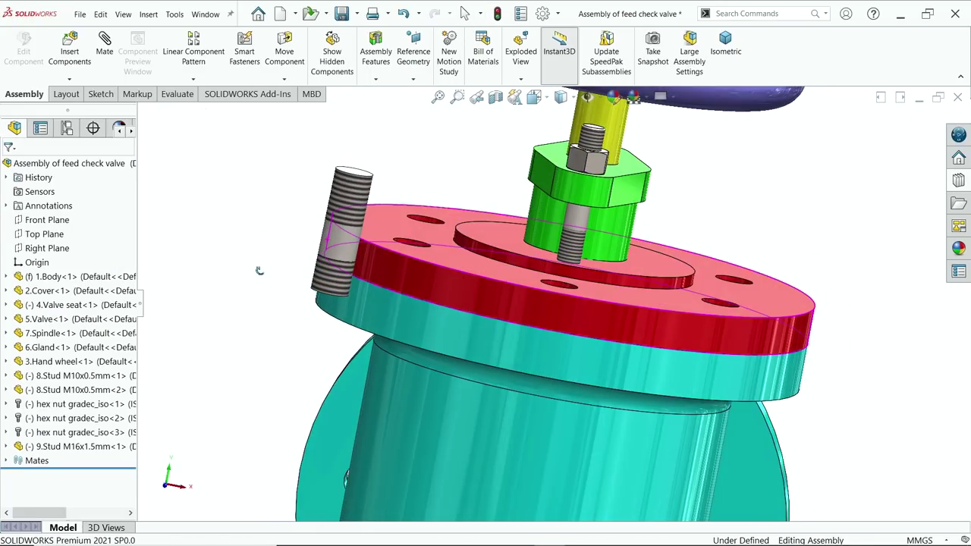
pyautogui.click(350, 228)
pyautogui.moveTo(400, 213); pyautogui.dragTo(412, 412, button='middle')
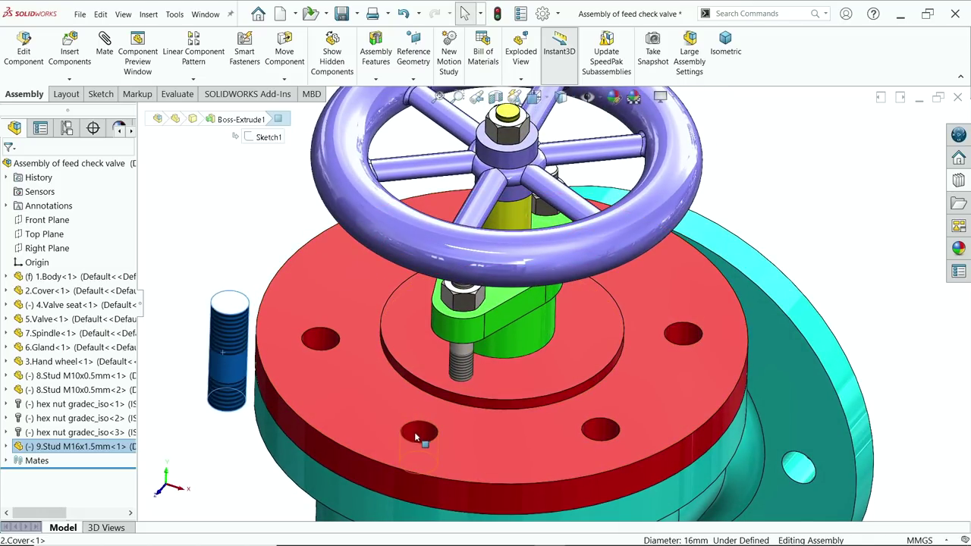
pyautogui.click(416, 433)
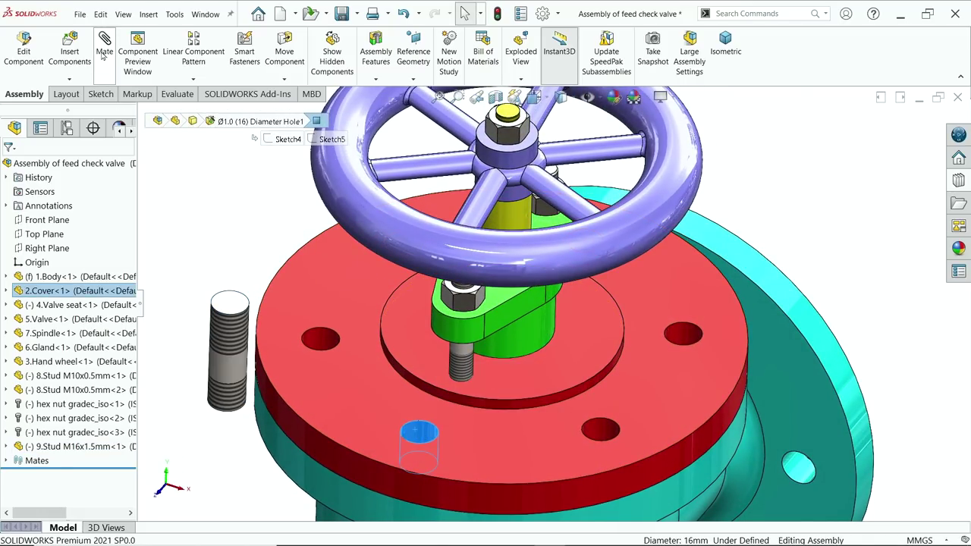
pyautogui.press('m')
pyautogui.click(228, 370)
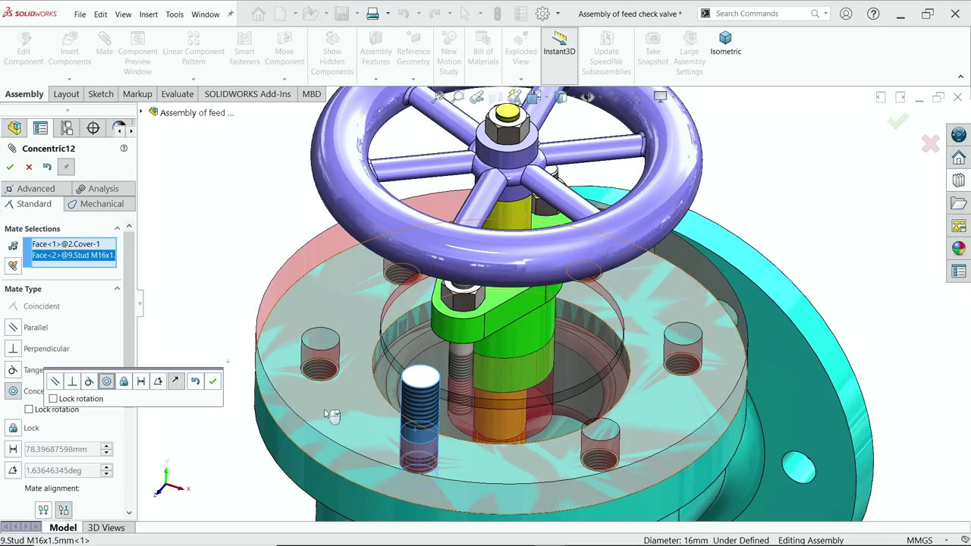
pyautogui.click(212, 382)
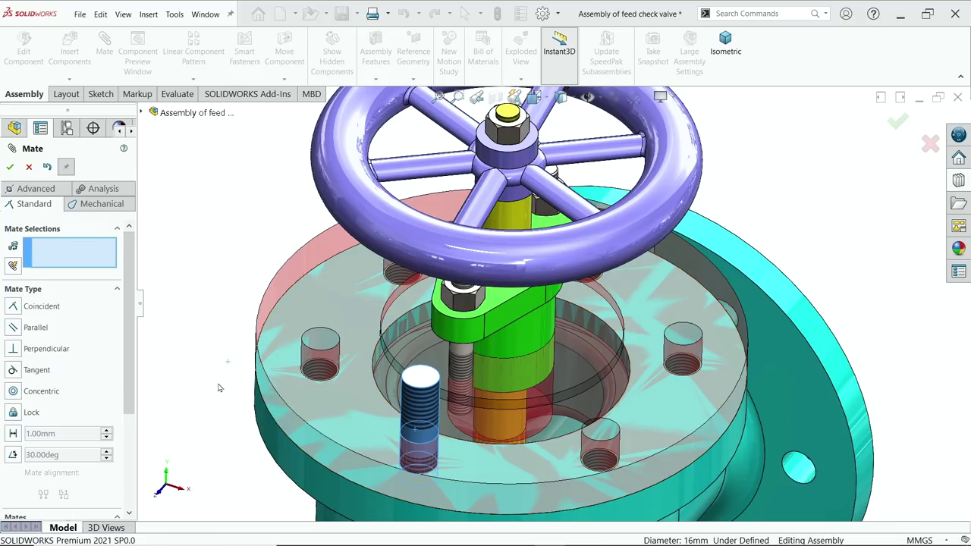
pyautogui.moveTo(421, 383); pyautogui.dragTo(427, 325)
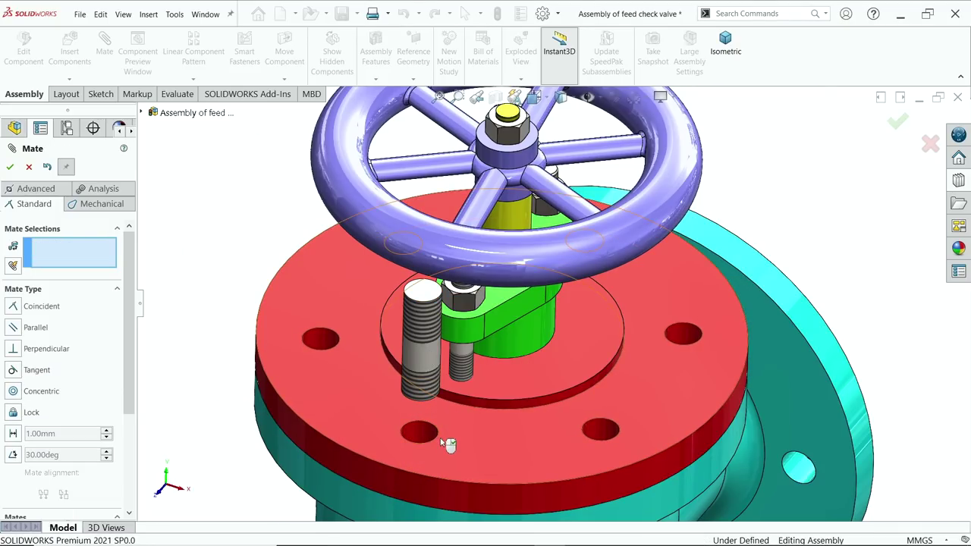
pyautogui.scroll(-5, 444, 444)
pyautogui.scroll(-5, 438, 477)
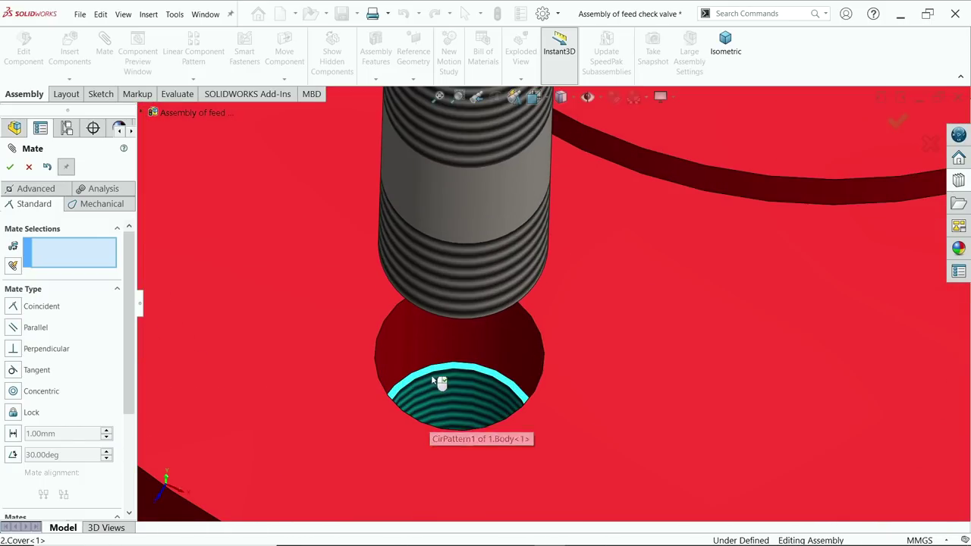
# - Add a 15 mm Distance mate between the hole's thread face and the stud's end face
pyautogui.click(438, 375)
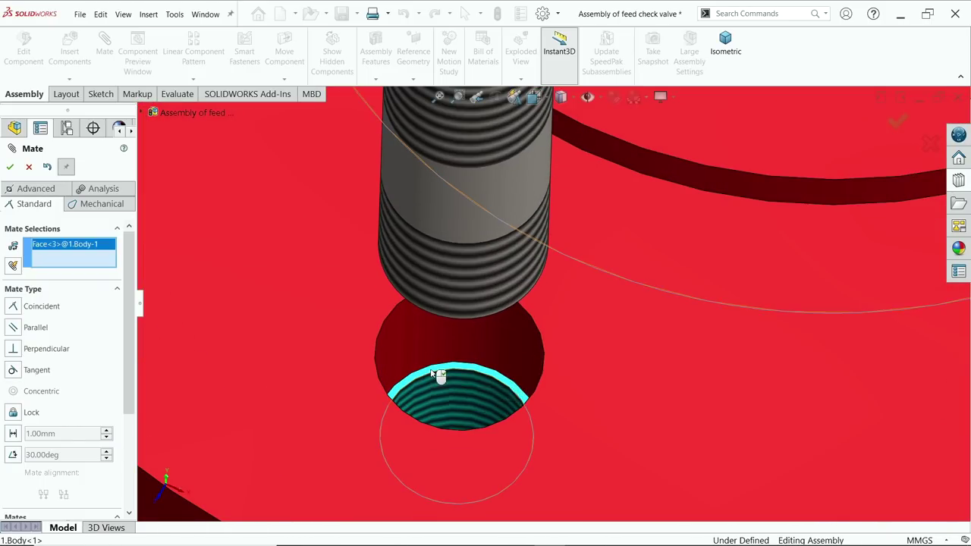
pyautogui.scroll(5, 455, 371)
pyautogui.moveTo(485, 368); pyautogui.dragTo(528, 324, button='middle')
pyautogui.scroll(-2, 528, 325)
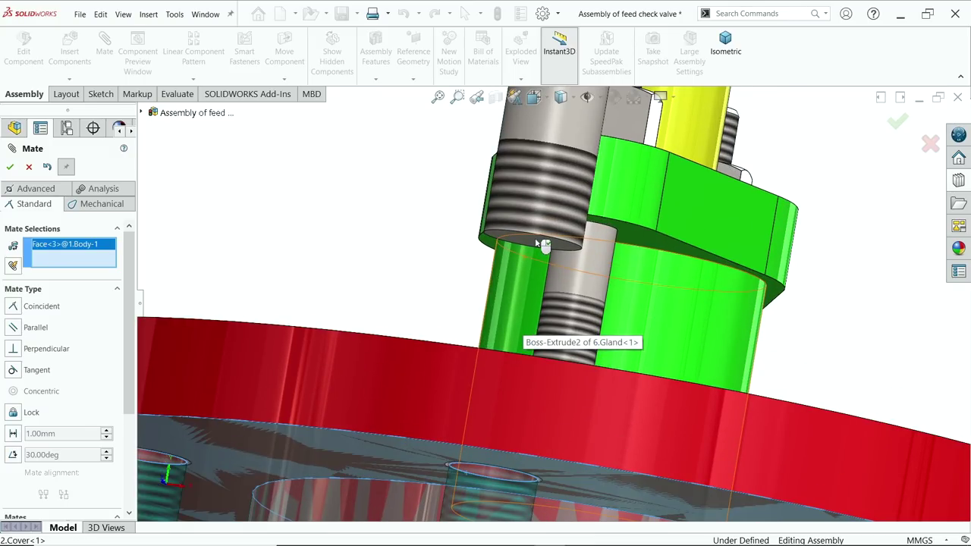
pyautogui.click(537, 244)
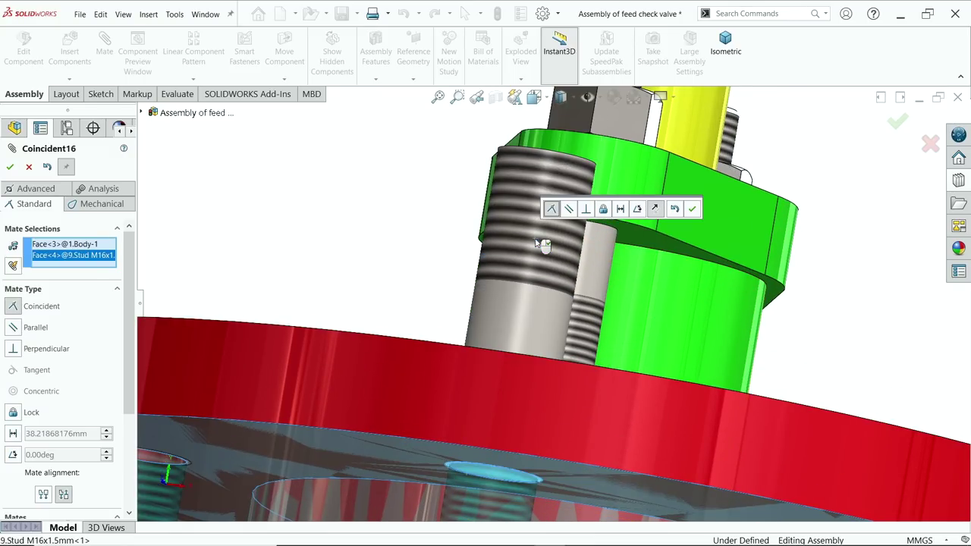
pyautogui.click(620, 210)
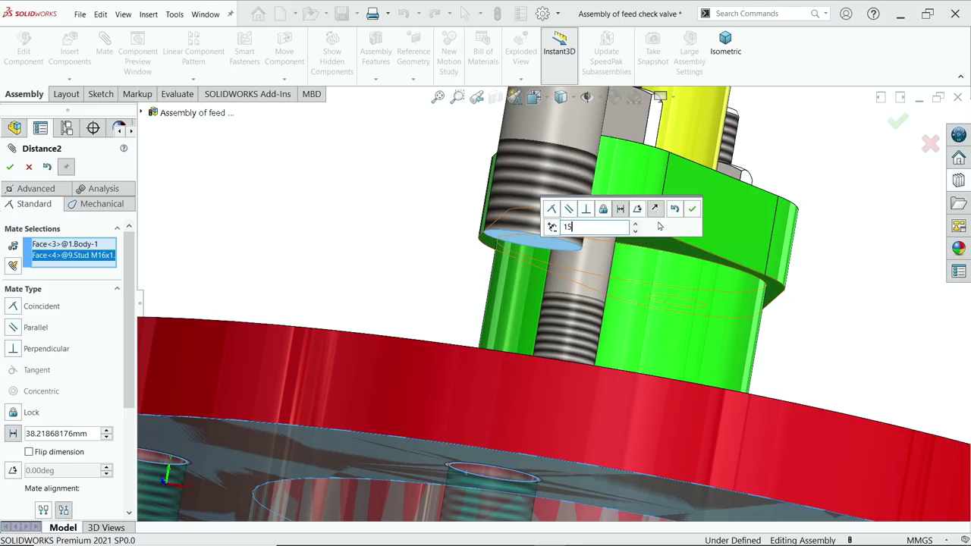
pyautogui.press('Return')
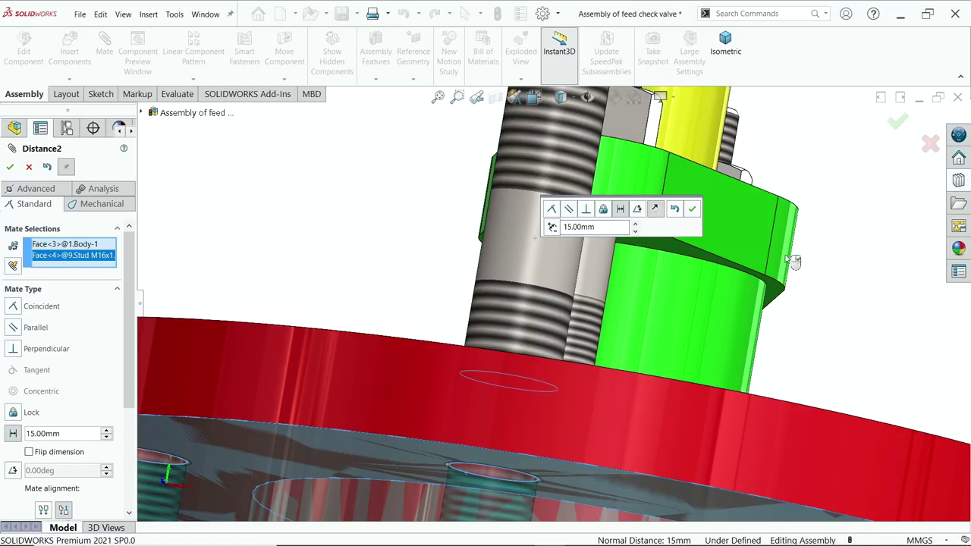
pyautogui.click(655, 210)
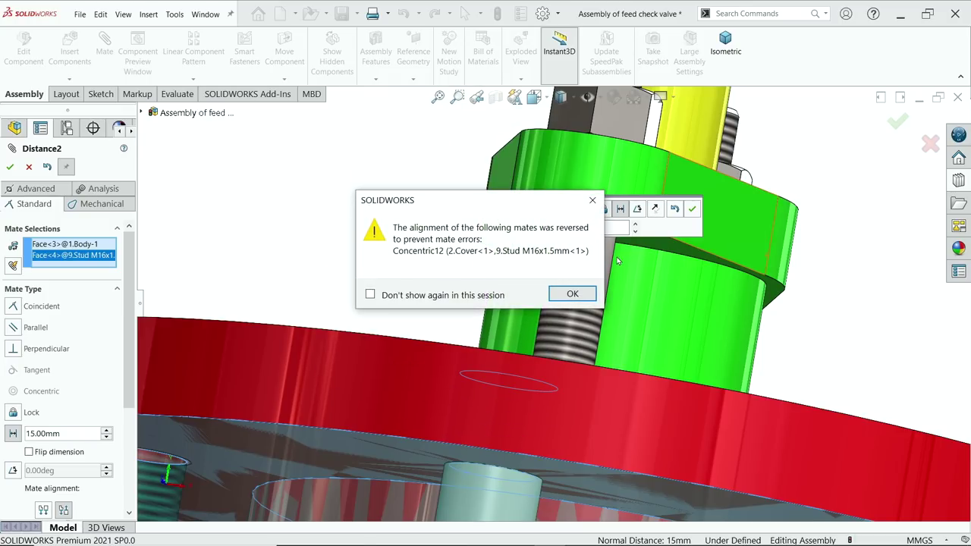
pyautogui.click(572, 295)
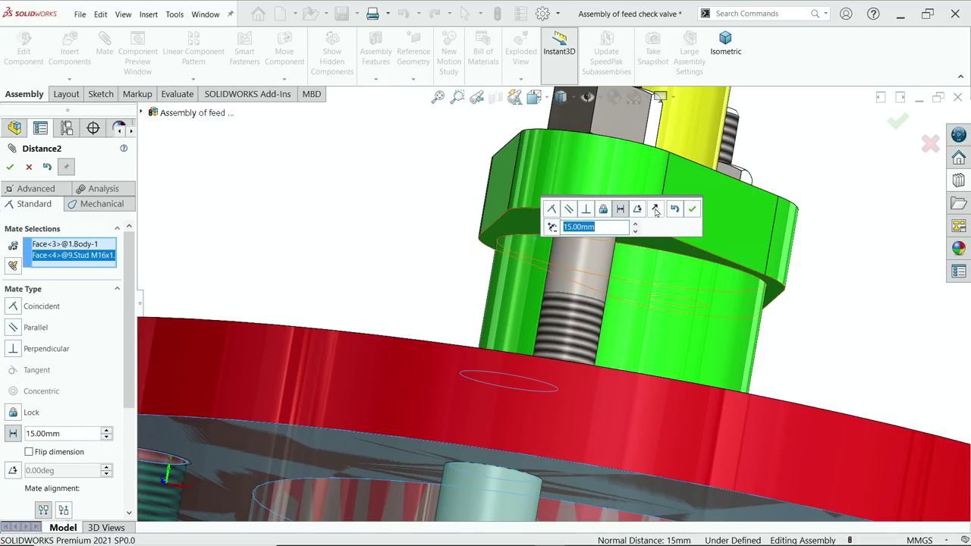
pyautogui.click(655, 210)
pyautogui.click(572, 294)
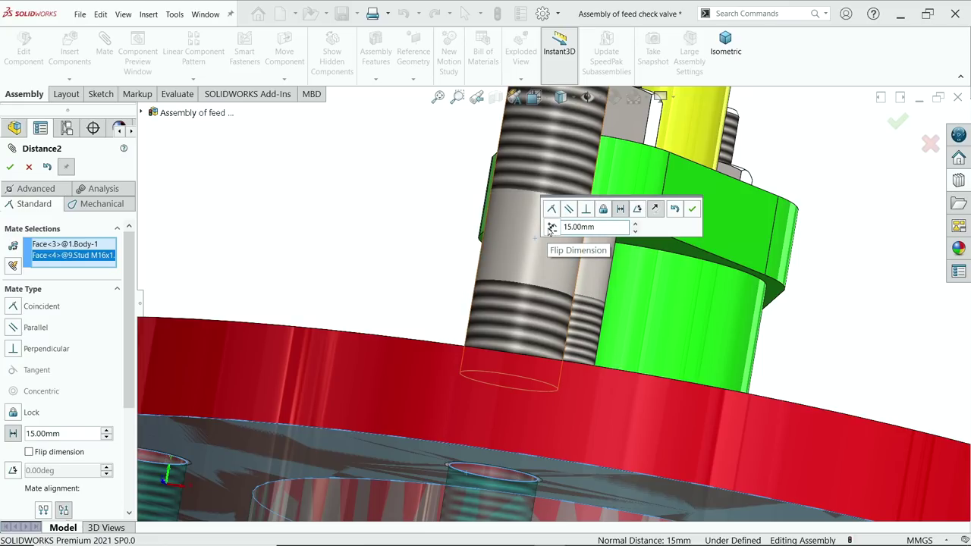
# - Flip the 15 mm distance so the stud stands up through the cover, and accept it
pyautogui.click(551, 228)
pyautogui.scroll(2, 503, 336)
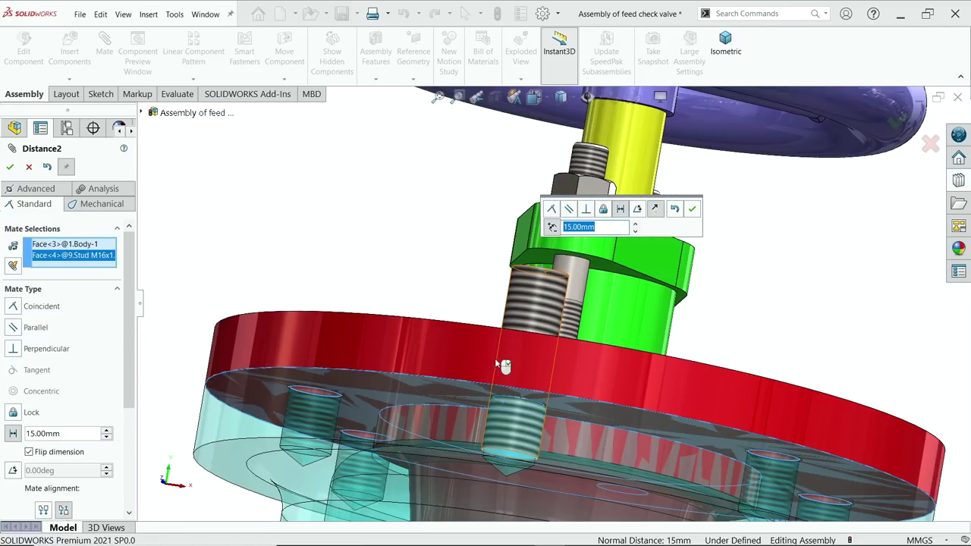
pyautogui.scroll(-3, 522, 455)
pyautogui.scroll(-3, 515, 438)
pyautogui.scroll(-3, 515, 437)
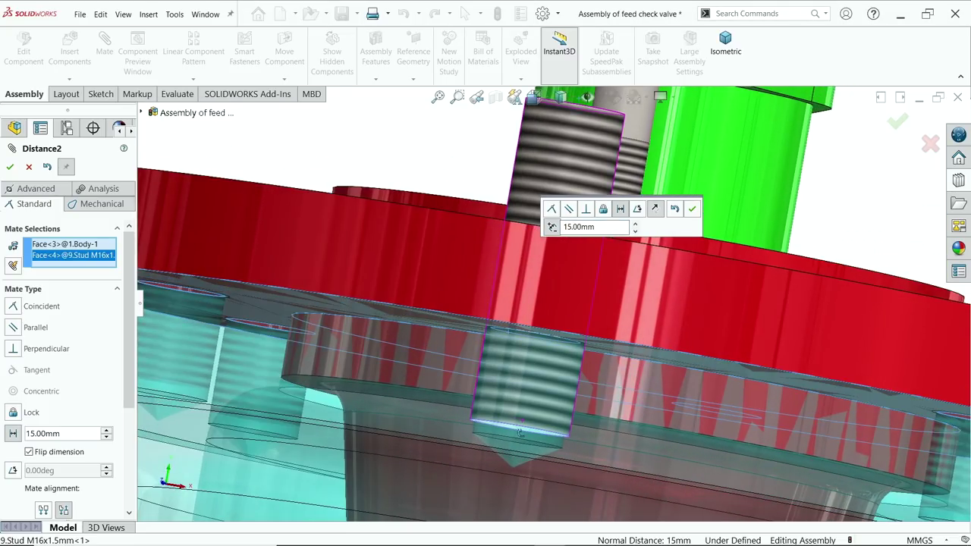
pyautogui.scroll(3, 521, 414)
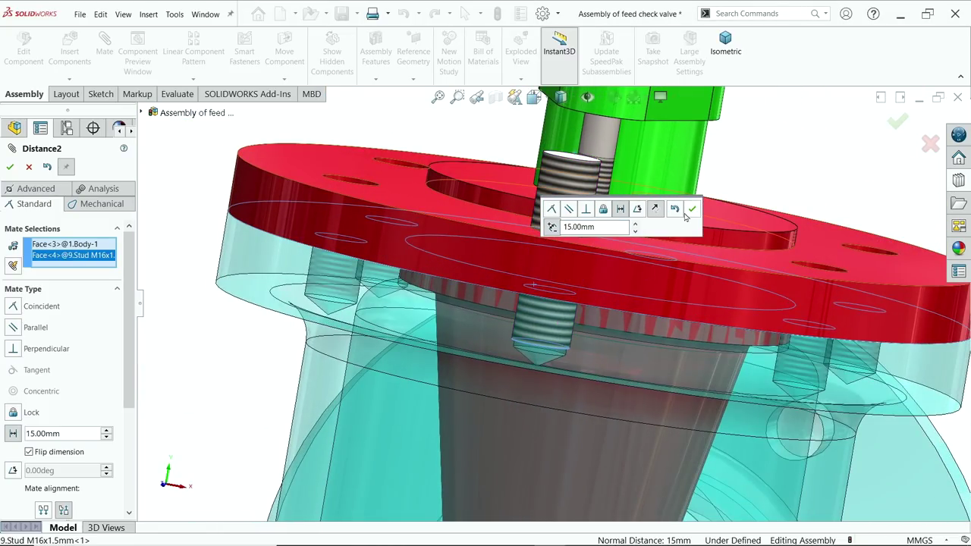
pyautogui.click(692, 209)
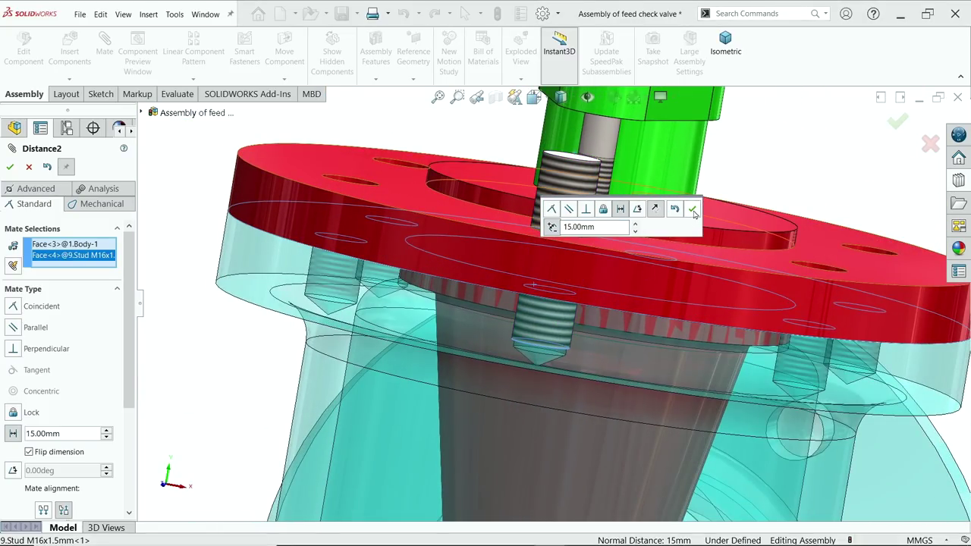
# - Close the Mate tool, browse the Toolbox hex nuts, and bring up the component pattern options
pyautogui.click(29, 167)
pyautogui.moveTo(434, 228); pyautogui.dragTo(434, 274, button='middle')
pyautogui.click(958, 180)
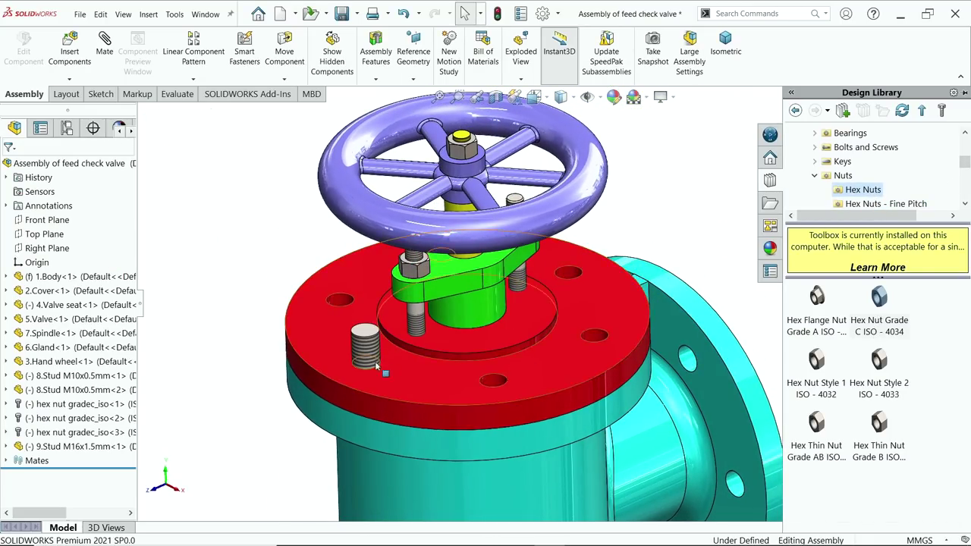
pyautogui.scroll(-3, 474, 348)
pyautogui.moveTo(880, 320)
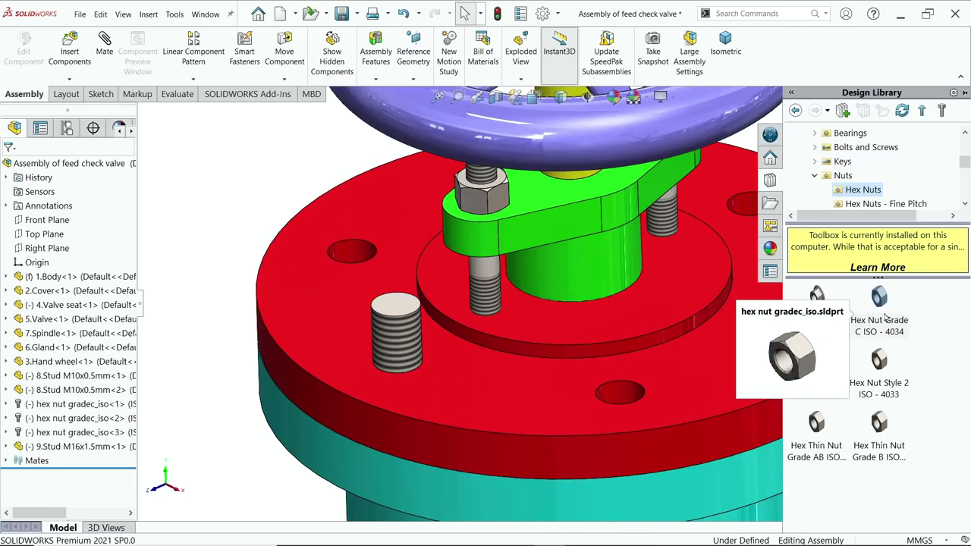
pyautogui.click(250, 136)
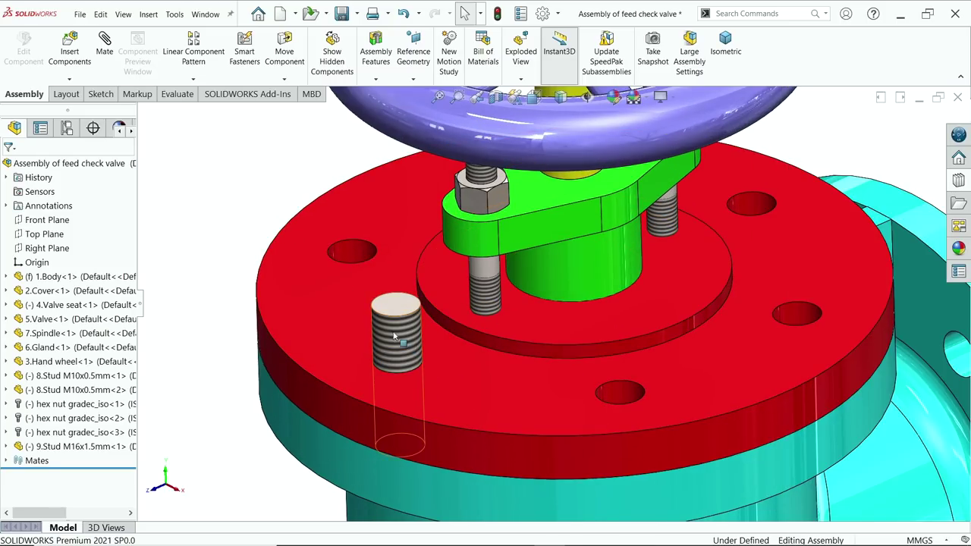
pyautogui.click(69, 78)
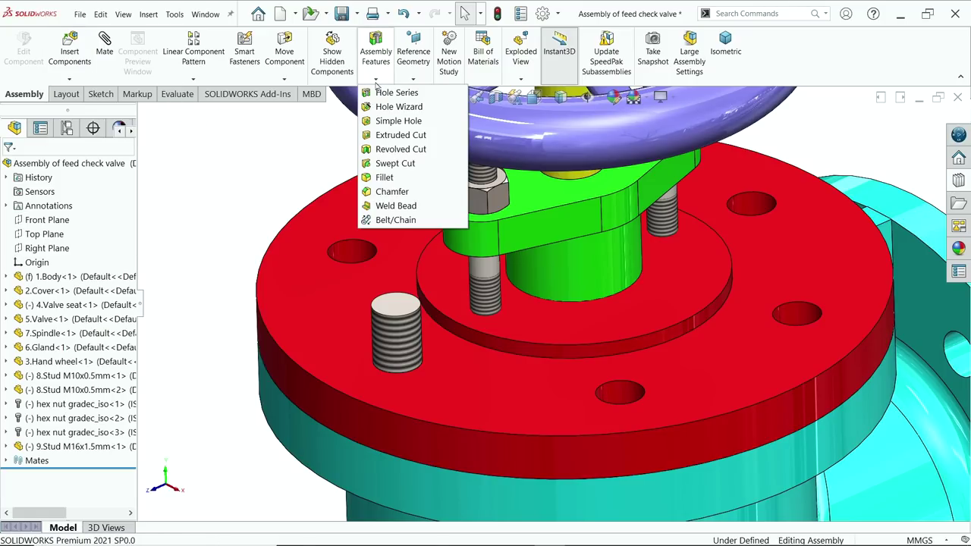
# - Circular-pattern the M16 stud around the cover's round face: 6 instances, equally spaced over 360°
pyautogui.moveTo(363, 87)
pyautogui.moveTo(194, 80)
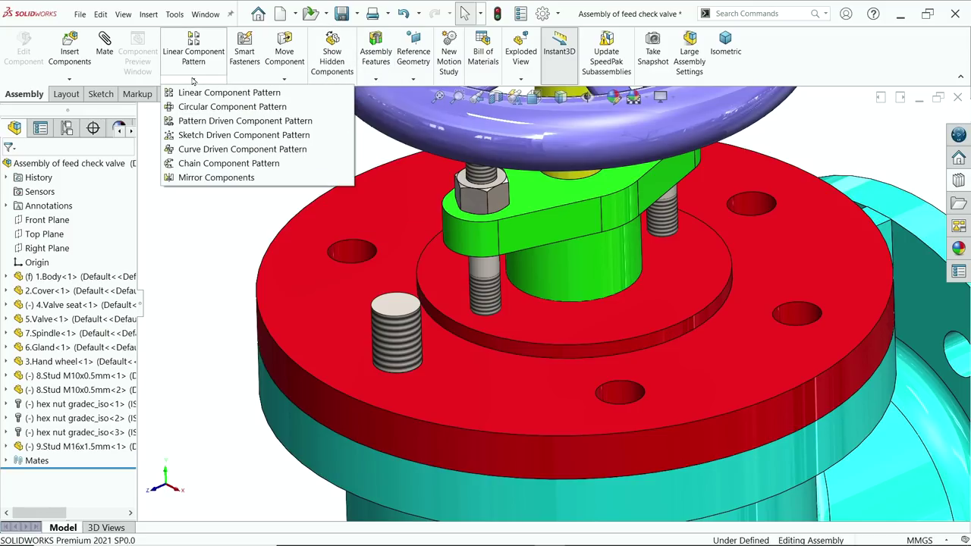
pyautogui.click(198, 106)
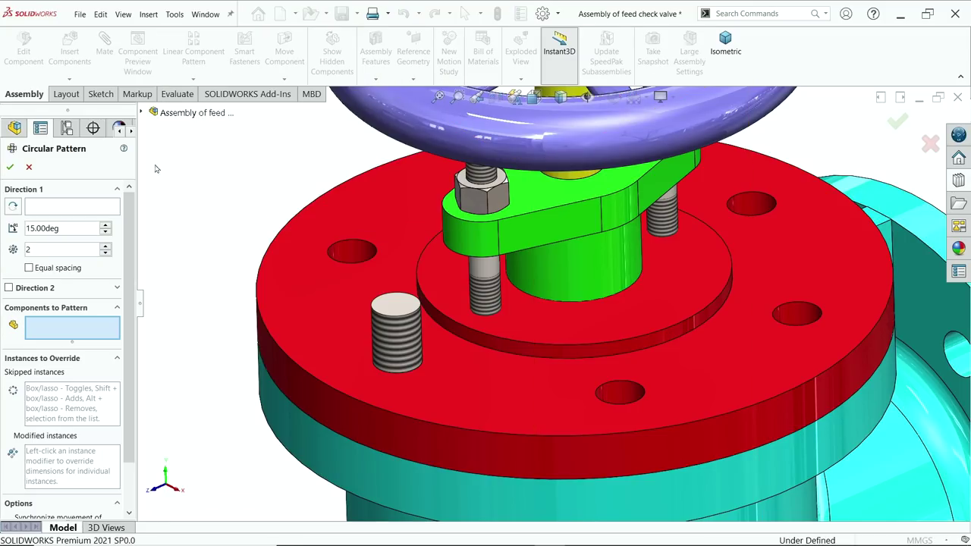
pyautogui.click(402, 335)
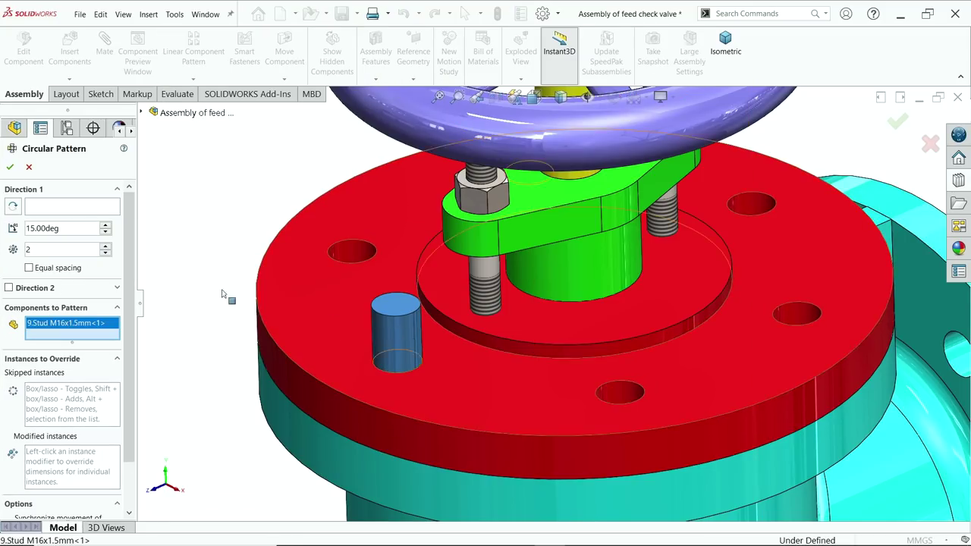
pyautogui.click(50, 209)
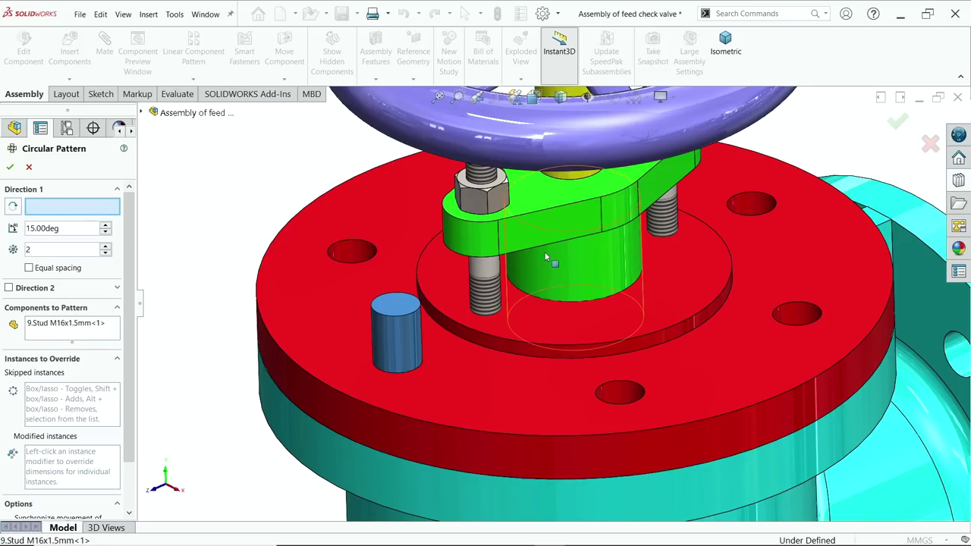
pyautogui.click(611, 354)
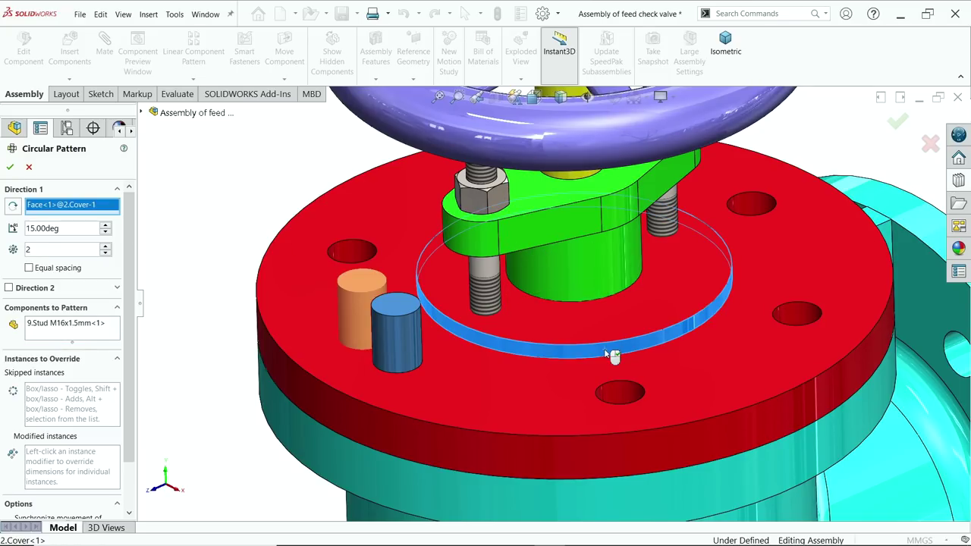
pyautogui.click(30, 267)
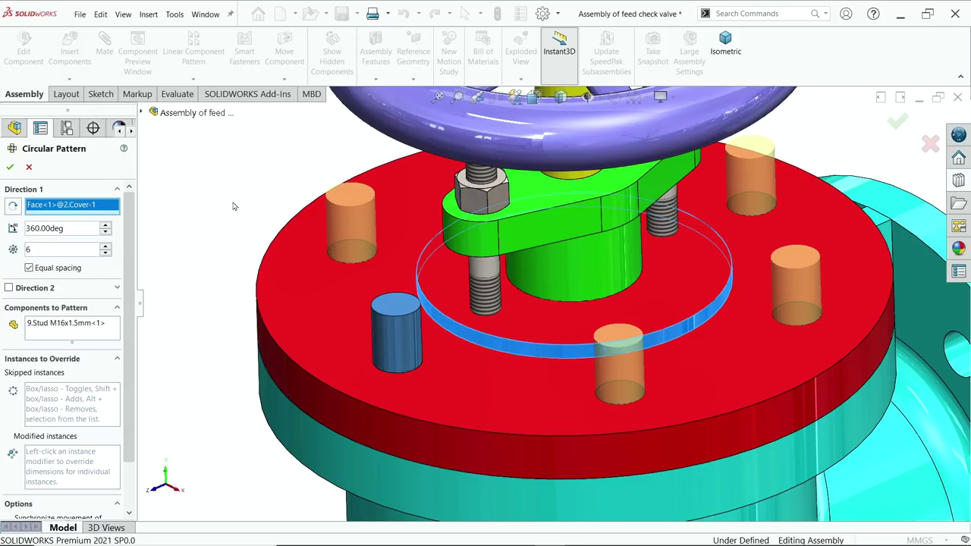
pyautogui.click(9, 168)
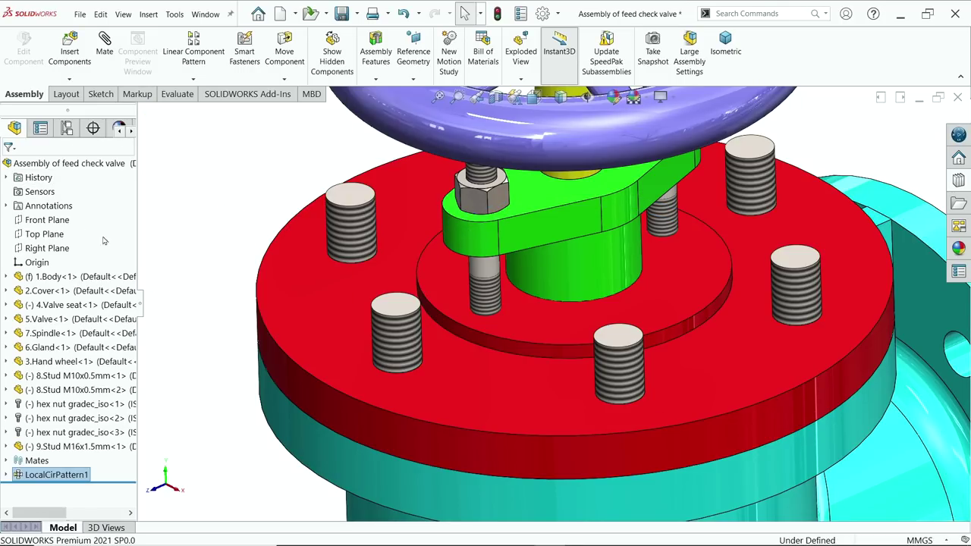
# - Place a Toolbox Hex Nut Grade C, size M16 with cosmetic threads, on the cover's front stud
pyautogui.moveTo(226, 257); pyautogui.dragTo(231, 248, button='middle')
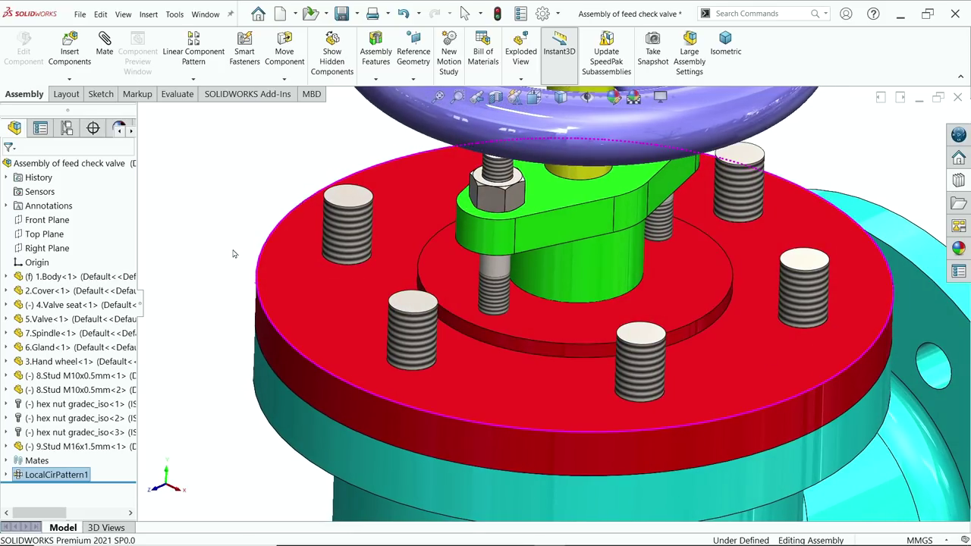
pyautogui.click(958, 180)
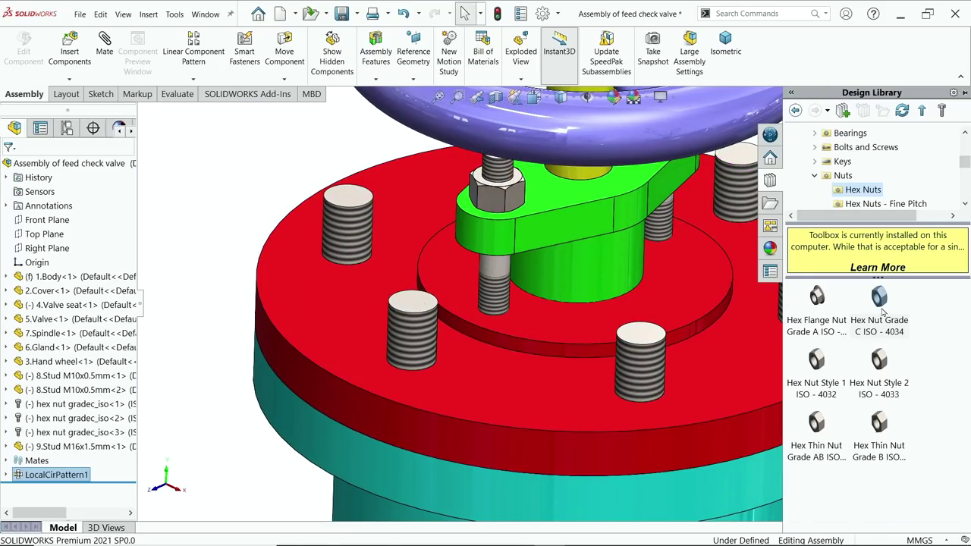
pyautogui.moveTo(880, 299); pyautogui.dragTo(414, 377)
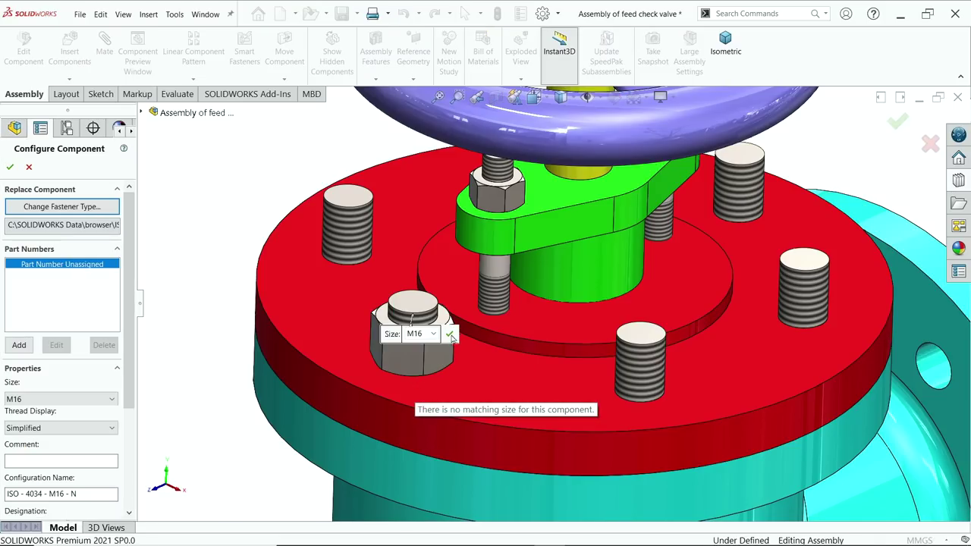
pyautogui.scroll(-3, 45, 364)
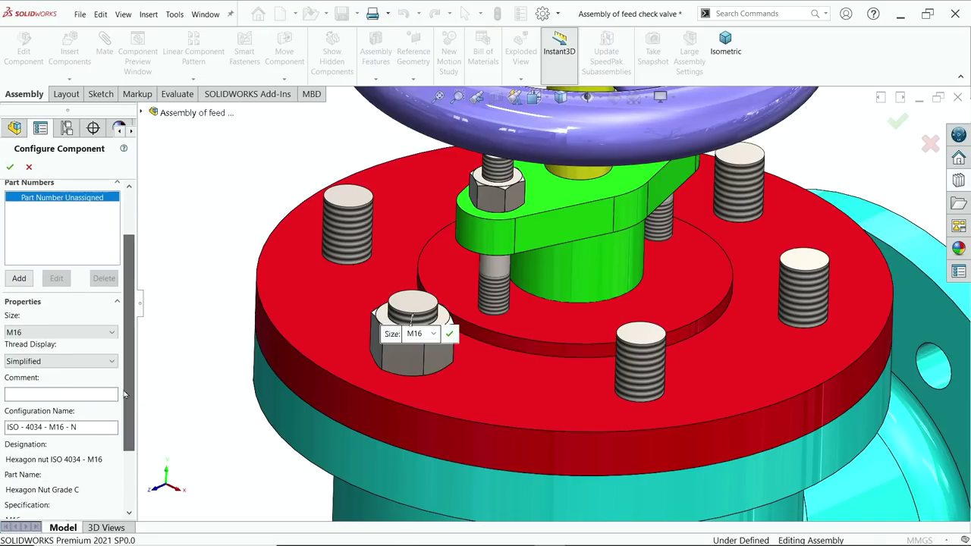
pyautogui.click(43, 362)
pyautogui.click(34, 385)
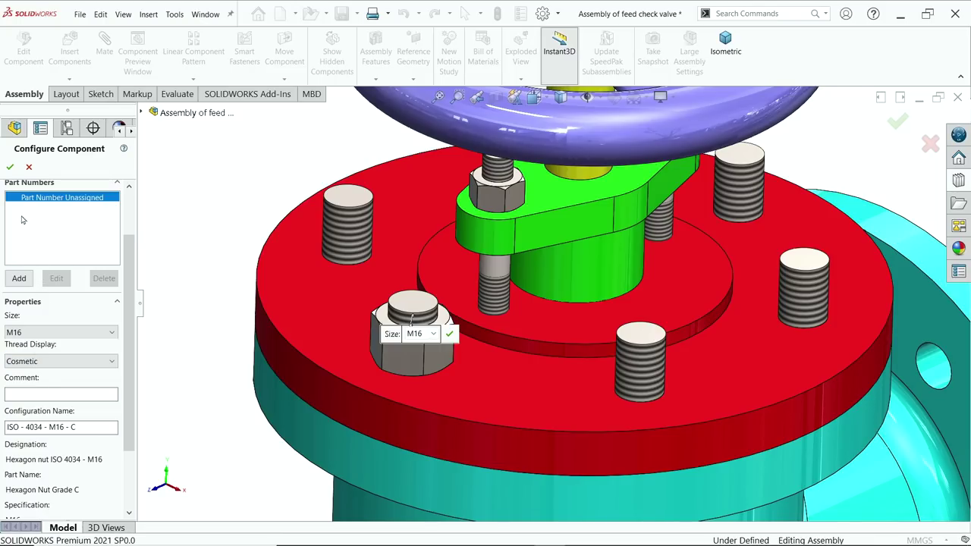
pyautogui.click(10, 166)
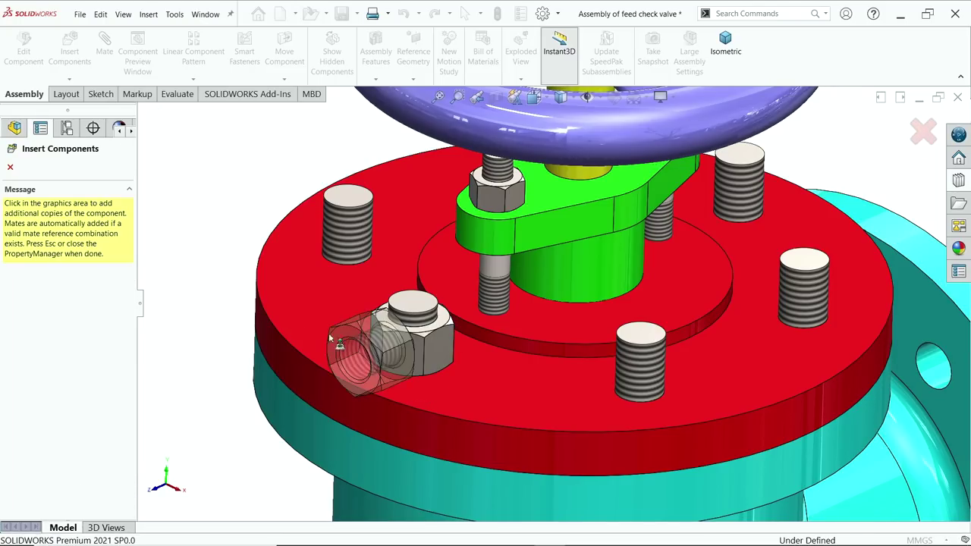
pyautogui.click(11, 167)
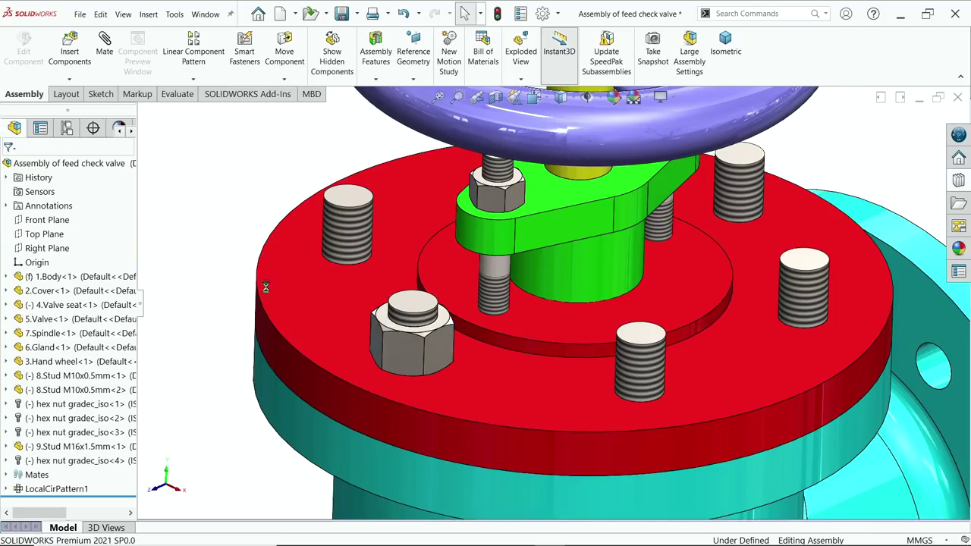
pyautogui.click(405, 356)
# - Start Copy with Mates from the Insert Components dropdown on the Assembly tab
pyautogui.moveTo(448, 333)
pyautogui.mouseDown()
pyautogui.moveTo(428, 343)
pyautogui.moveTo(436, 346)
pyautogui.mouseUp()
pyautogui.click(218, 230)
pyautogui.scroll(3, 219, 230)
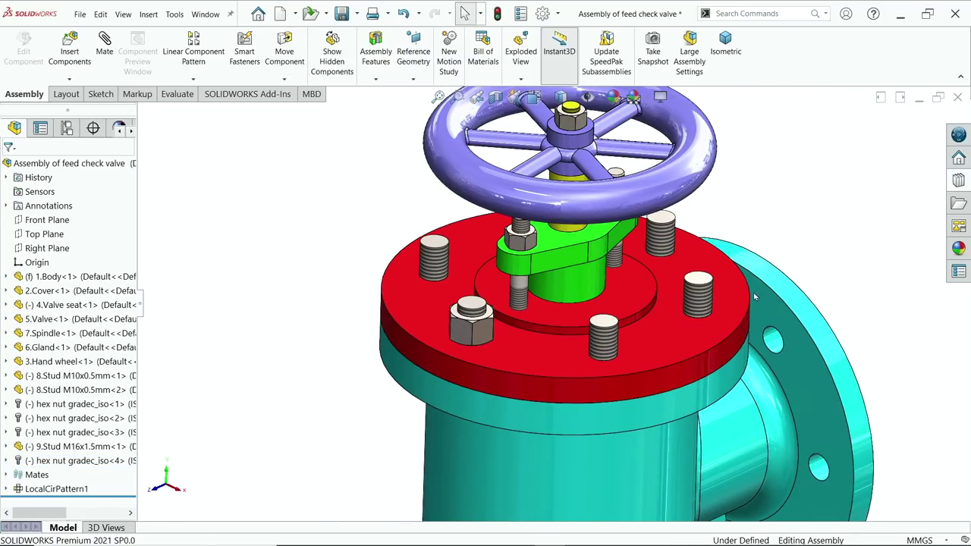
pyautogui.scroll(-2, 673, 282)
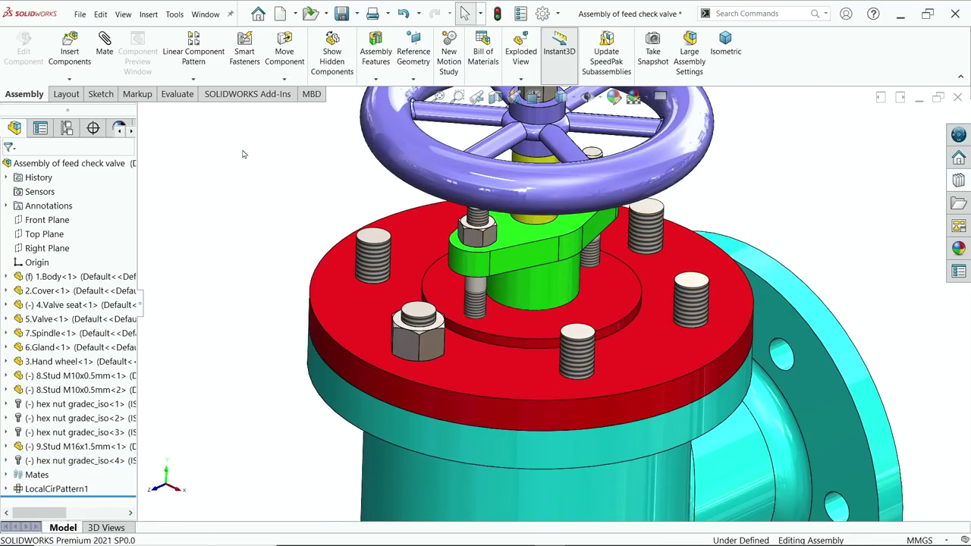
pyautogui.click(67, 81)
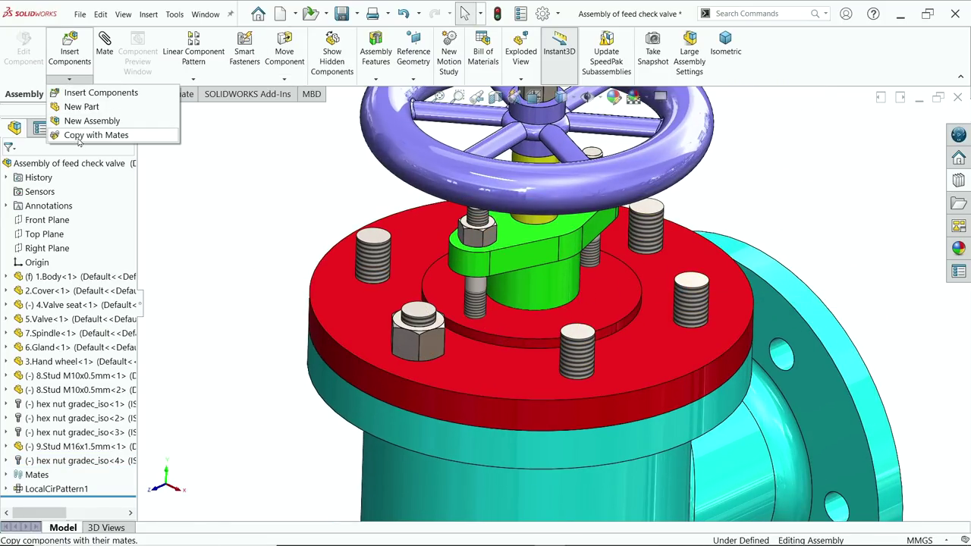
pyautogui.click(79, 137)
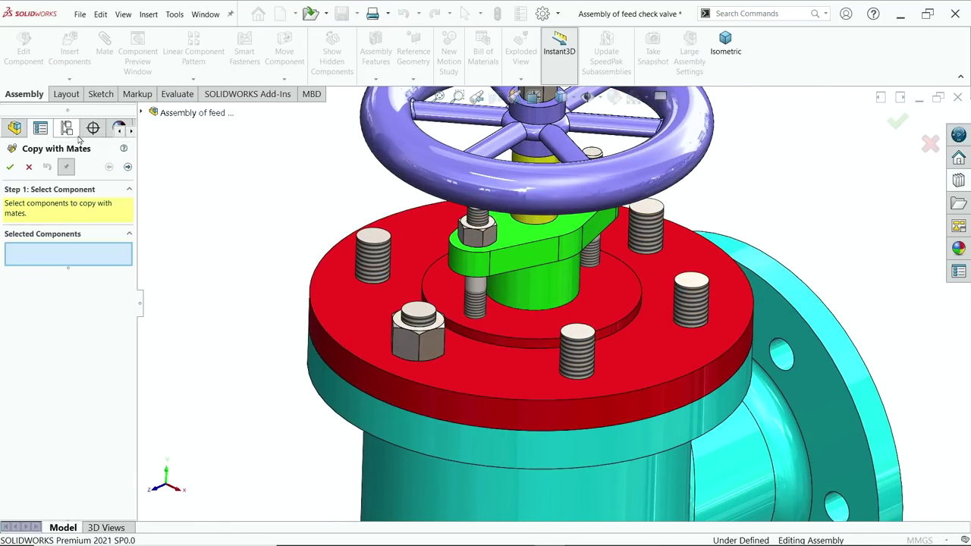
# - Copy the front hex nut onto the front and right-hand studs, seated on the cover's top face
pyautogui.click(424, 340)
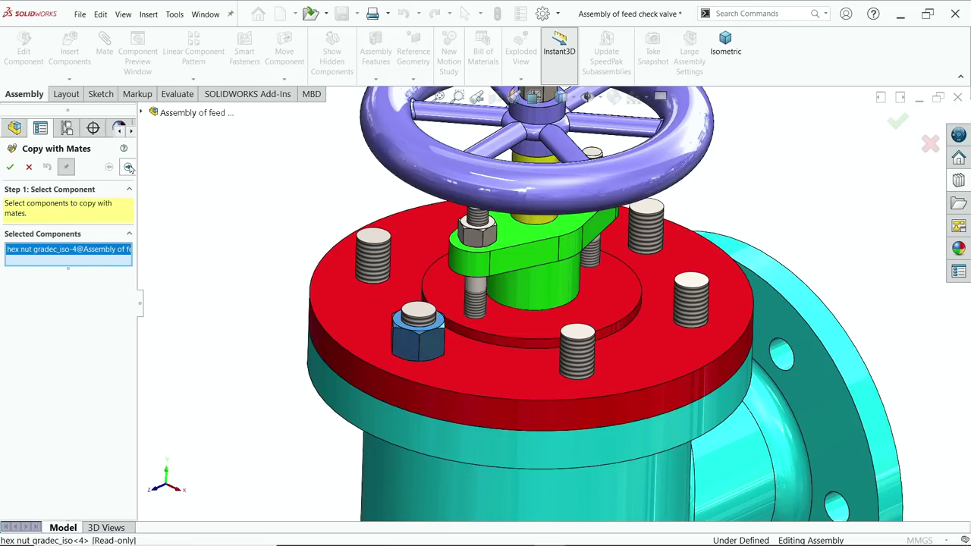
pyautogui.click(129, 167)
pyautogui.click(586, 360)
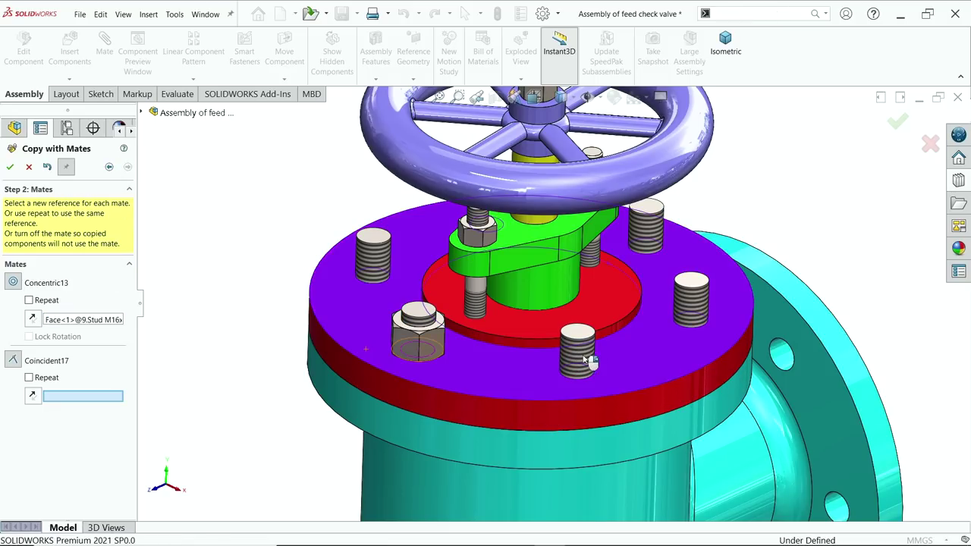
pyautogui.click(623, 383)
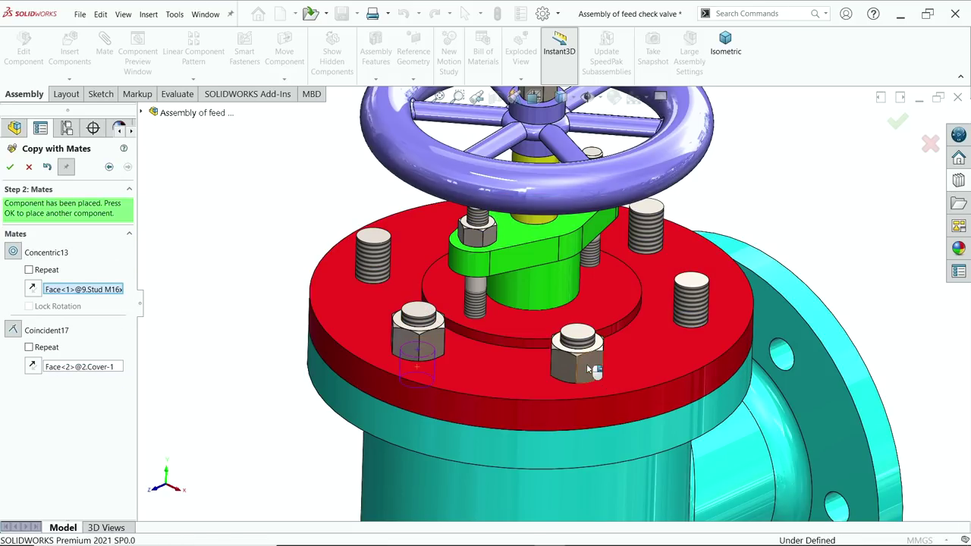
pyautogui.click(10, 167)
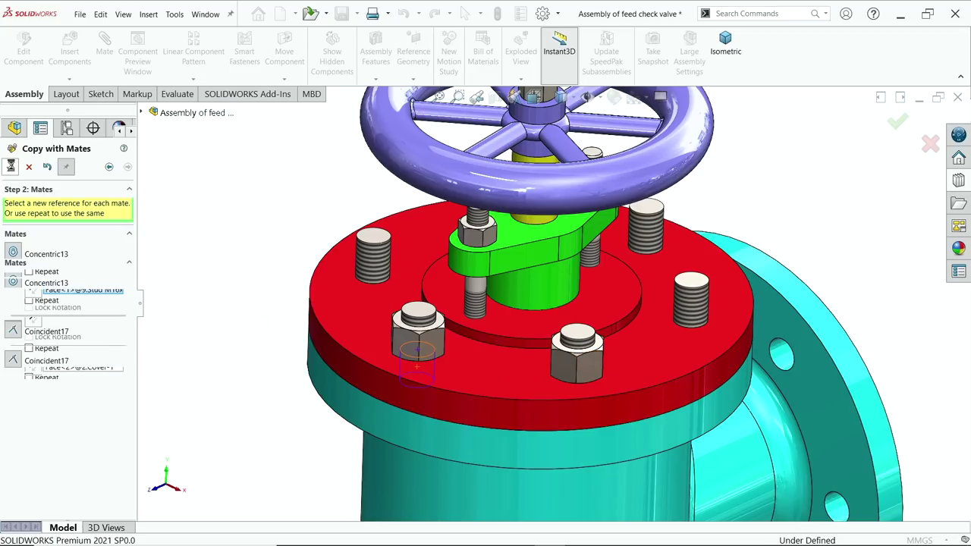
pyautogui.scroll(-3, 720, 323)
pyautogui.click(666, 295)
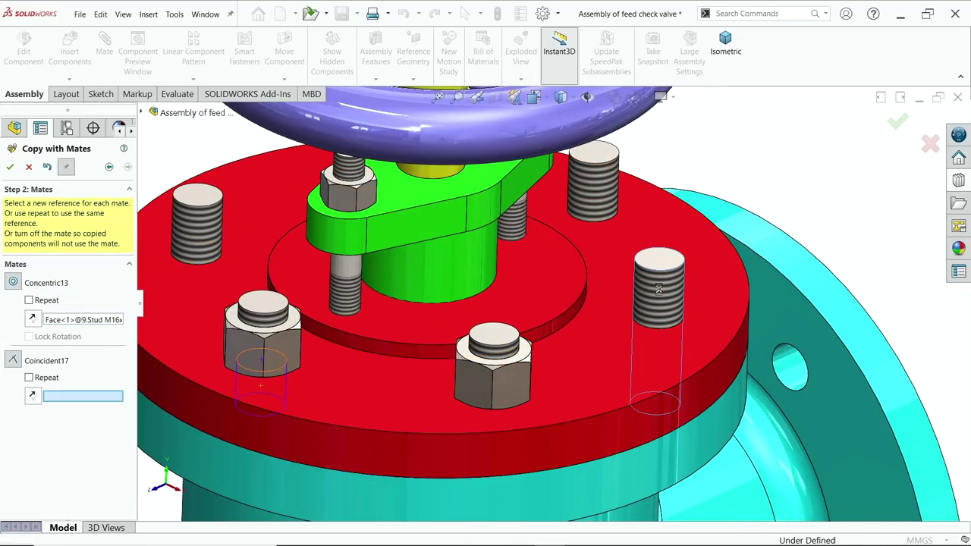
pyautogui.click(708, 336)
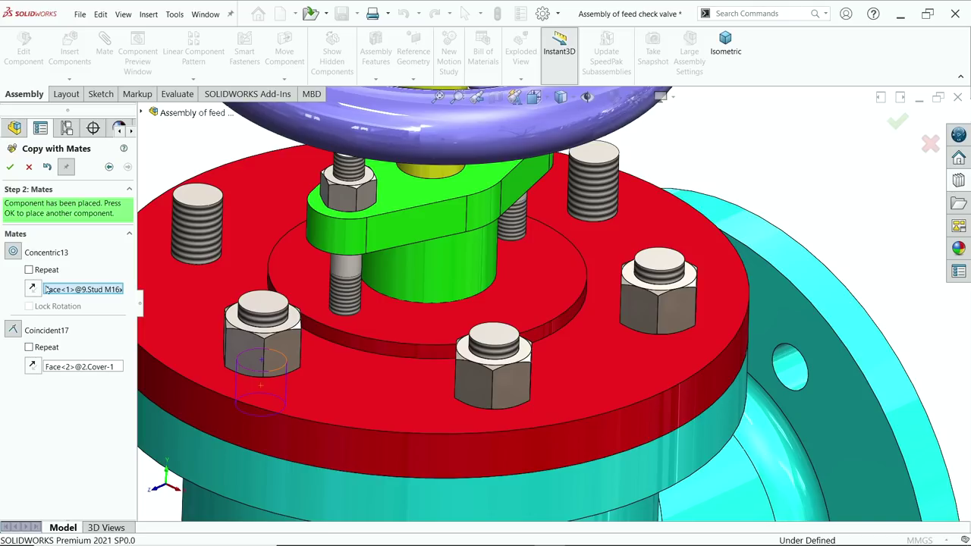
pyautogui.click(12, 169)
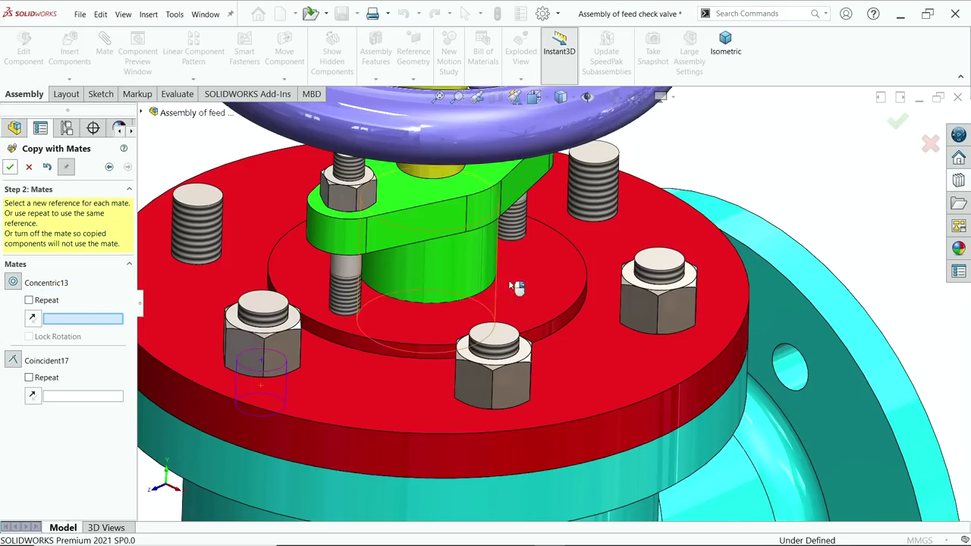
# - Copy nuts onto the back-right, left and last bare studs, then close Copy with Mates
pyautogui.click(594, 186)
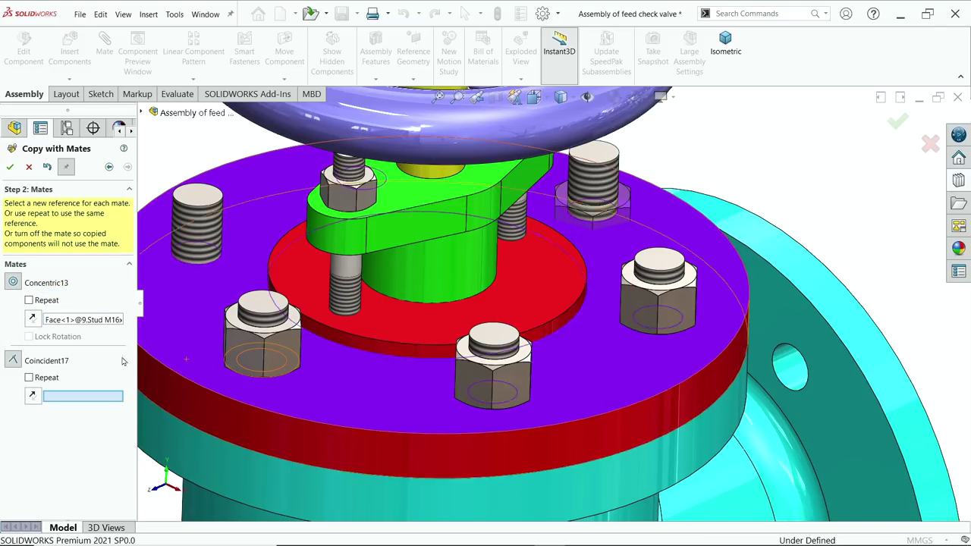
pyautogui.click(679, 230)
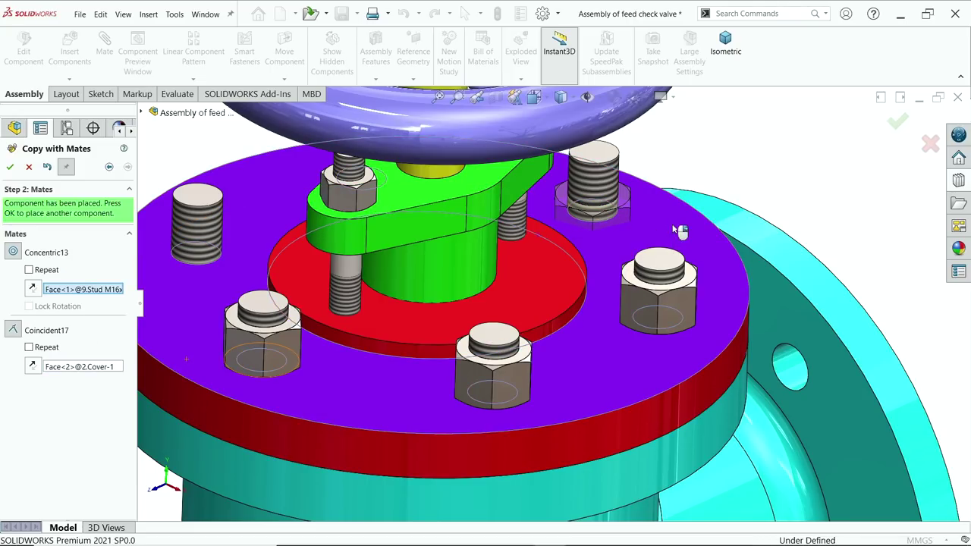
pyautogui.click(10, 168)
pyautogui.click(214, 232)
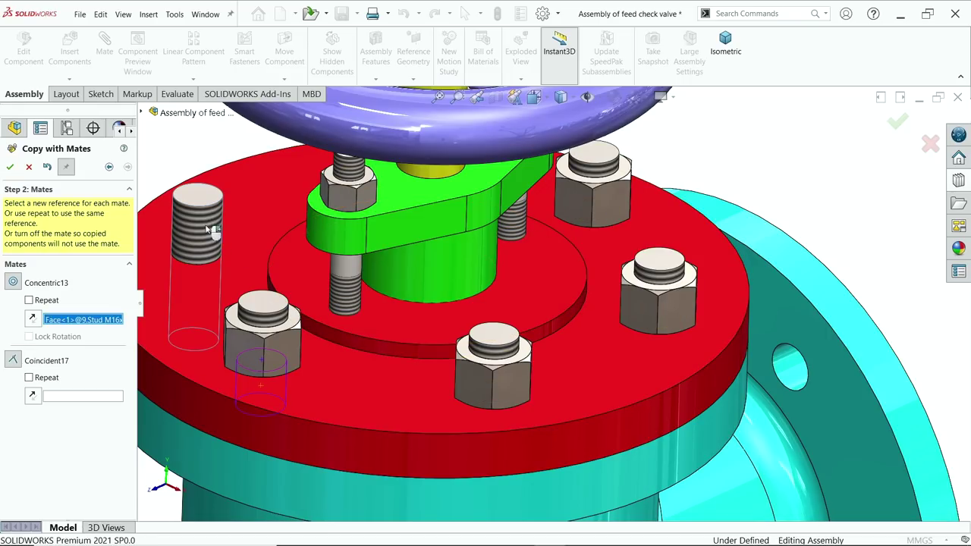
pyautogui.click(186, 298)
pyautogui.click(10, 167)
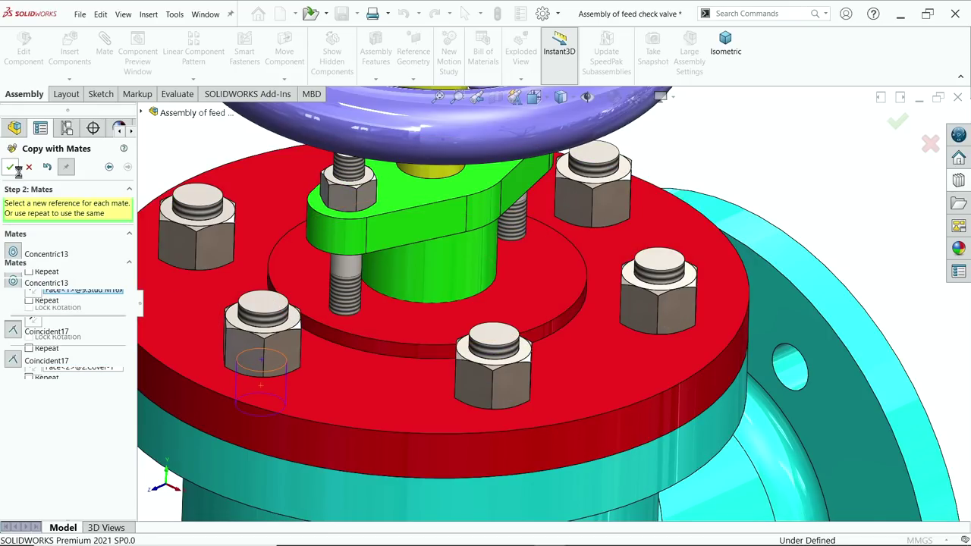
pyautogui.scroll(3, 574, 304)
pyautogui.scroll(-3, 808, 200)
pyautogui.moveTo(628, 261); pyautogui.dragTo(640, 280, button='middle')
pyautogui.scroll(-5, 641, 280)
pyautogui.click(637, 281)
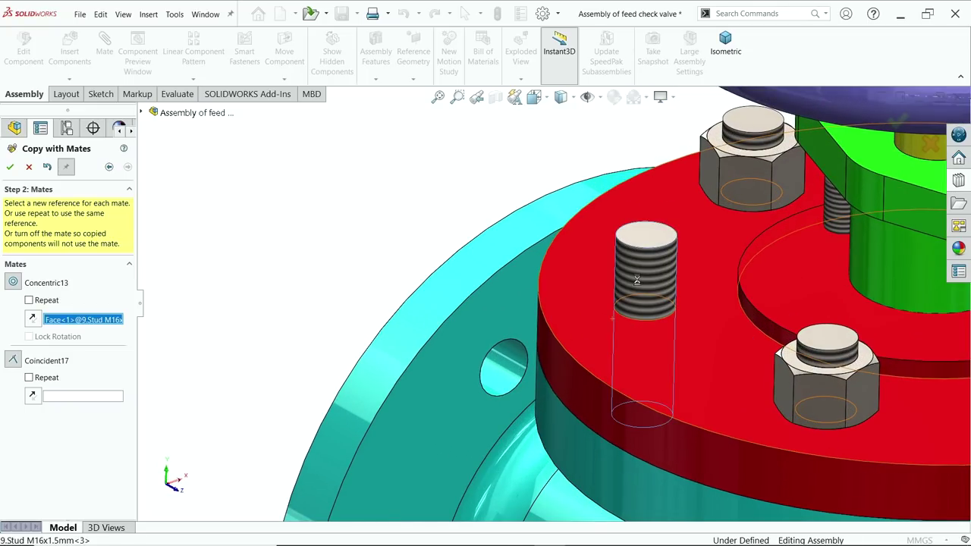
pyautogui.click(598, 326)
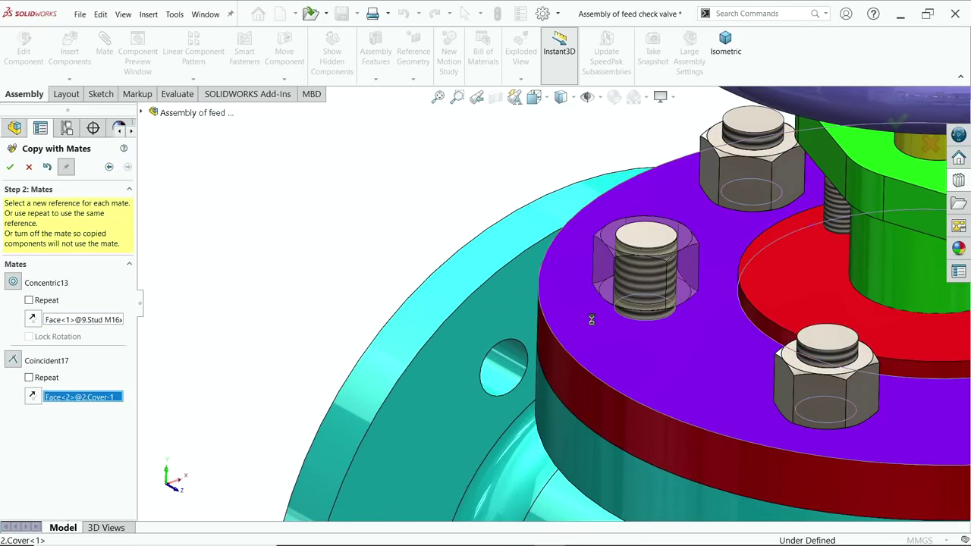
pyautogui.click(10, 167)
pyautogui.click(10, 168)
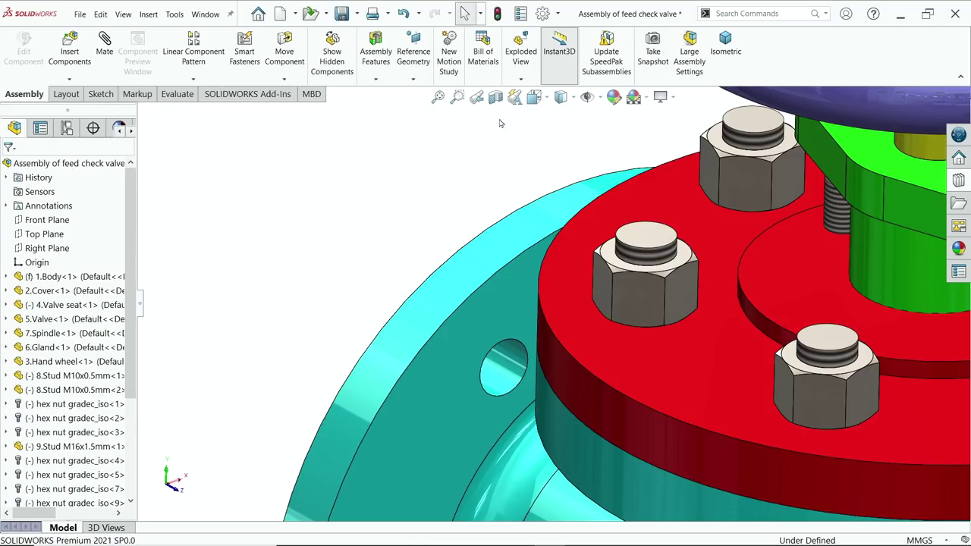
# - Frame the whole valve in isometric view, orbited lower, and start Exploded View
pyautogui.click(724, 47)
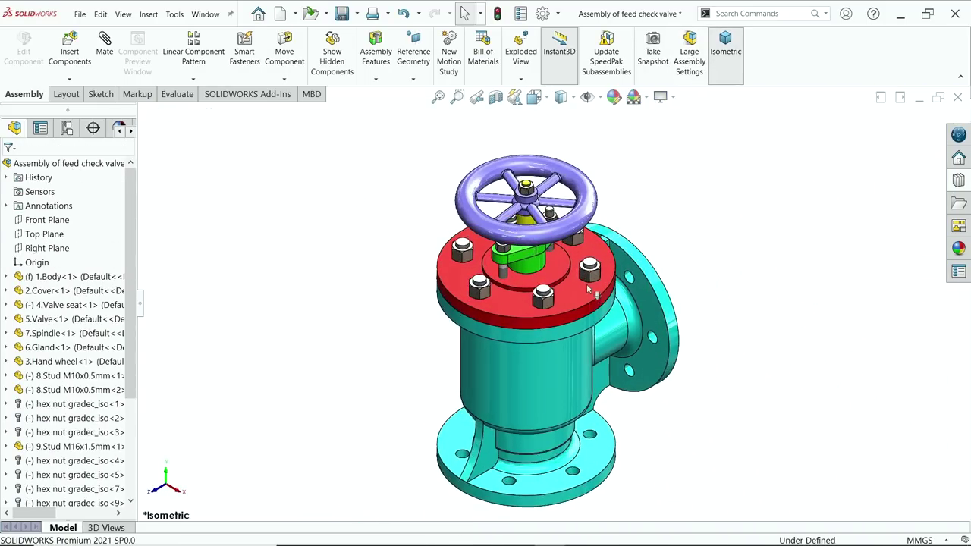
pyautogui.moveTo(544, 282); pyautogui.dragTo(466, 285, button='middle')
pyautogui.scroll(4, 466, 286)
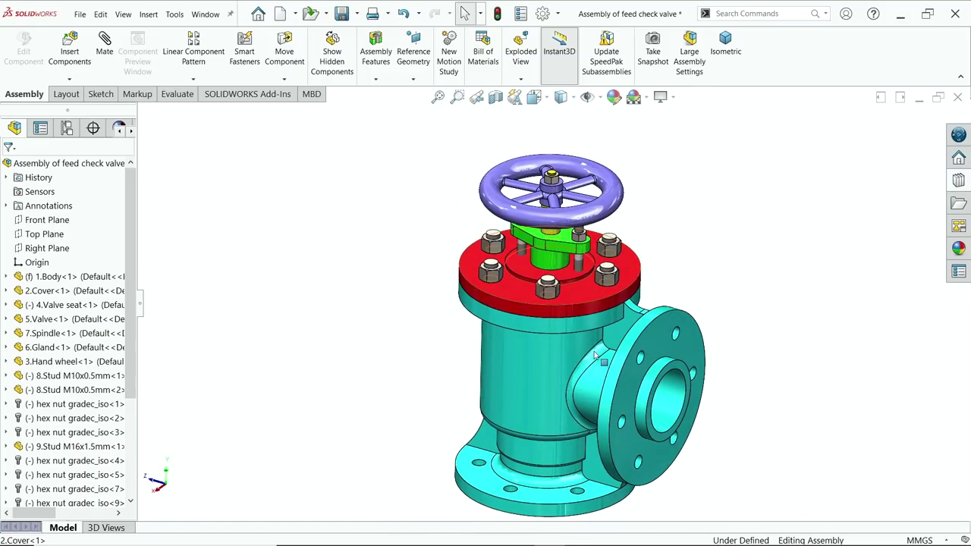
pyautogui.scroll(3, 639, 387)
pyautogui.scroll(-3, 633, 379)
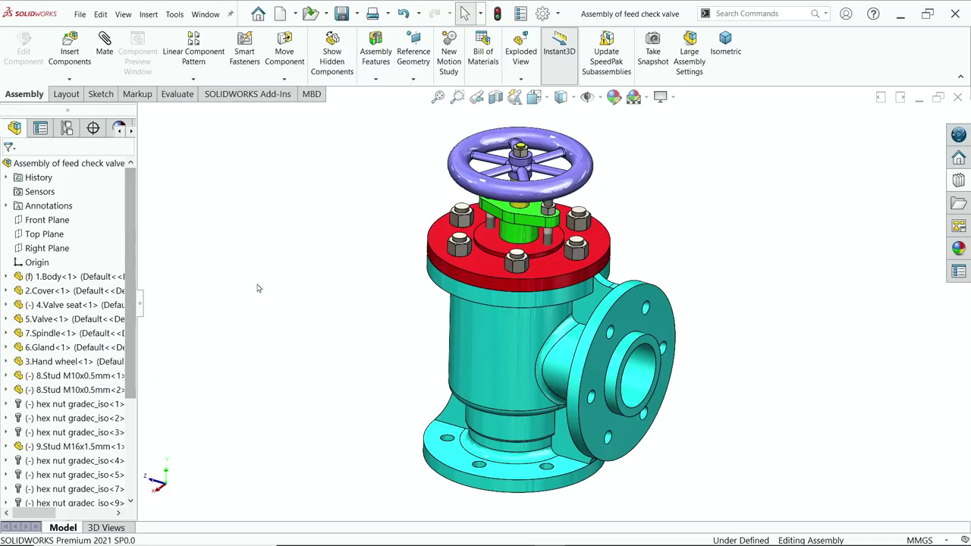
pyautogui.scroll(3, 523, 364)
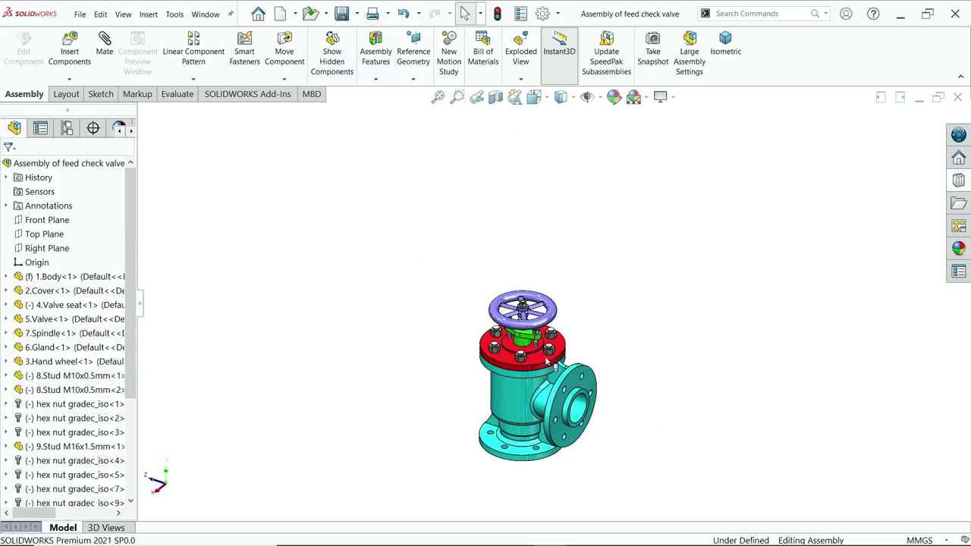
pyautogui.scroll(-2, 555, 271)
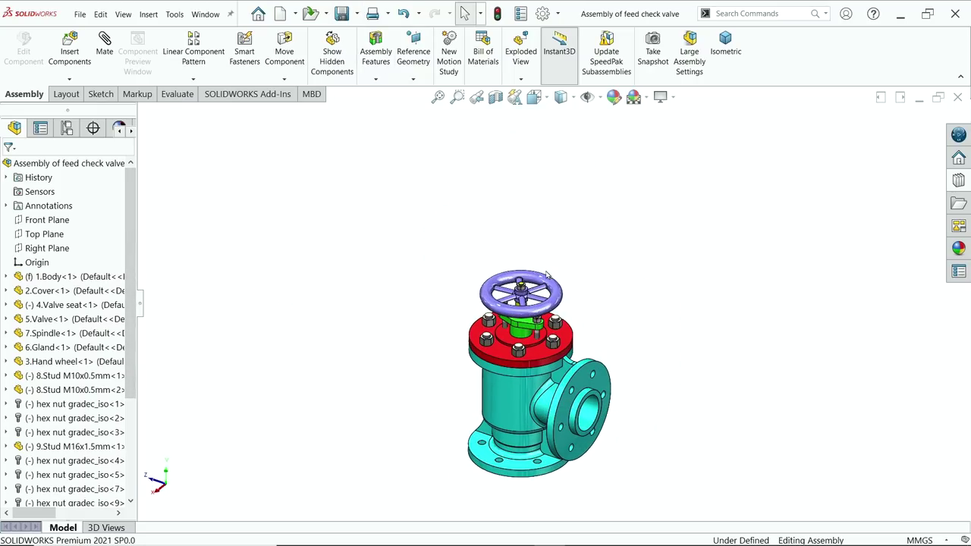
pyautogui.click(520, 53)
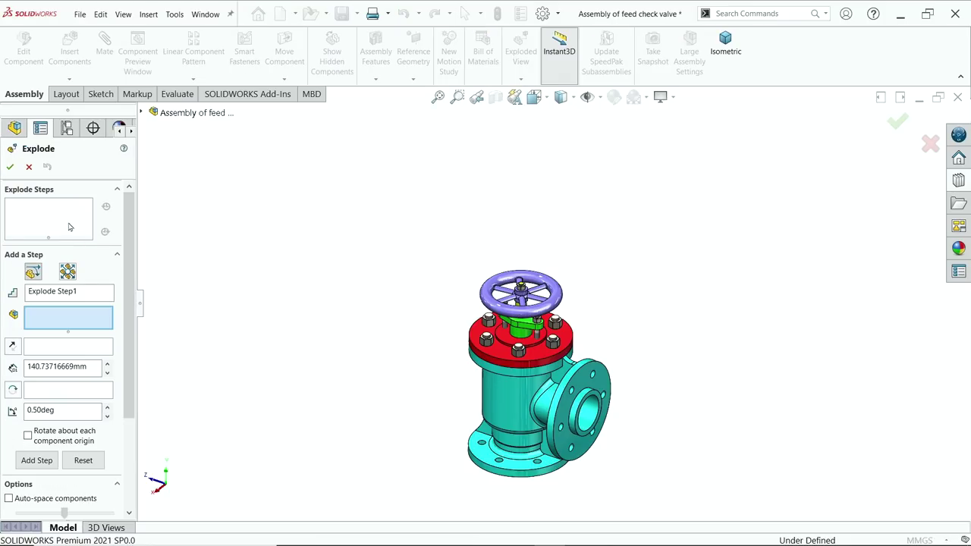
# - Lift the top hex nut far upward along Y as the first explode step
pyautogui.scroll(-4, 523, 312)
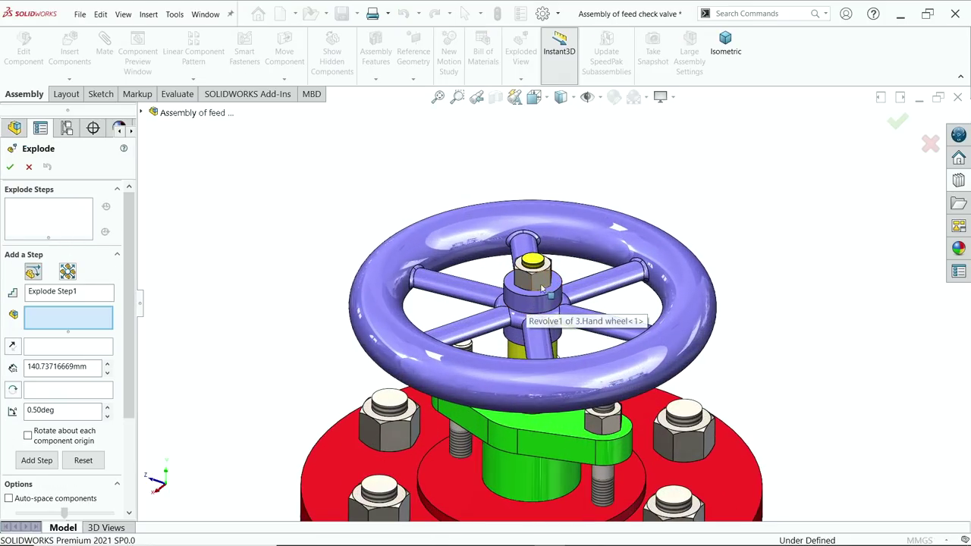
pyautogui.click(544, 280)
pyautogui.scroll(5, 576, 277)
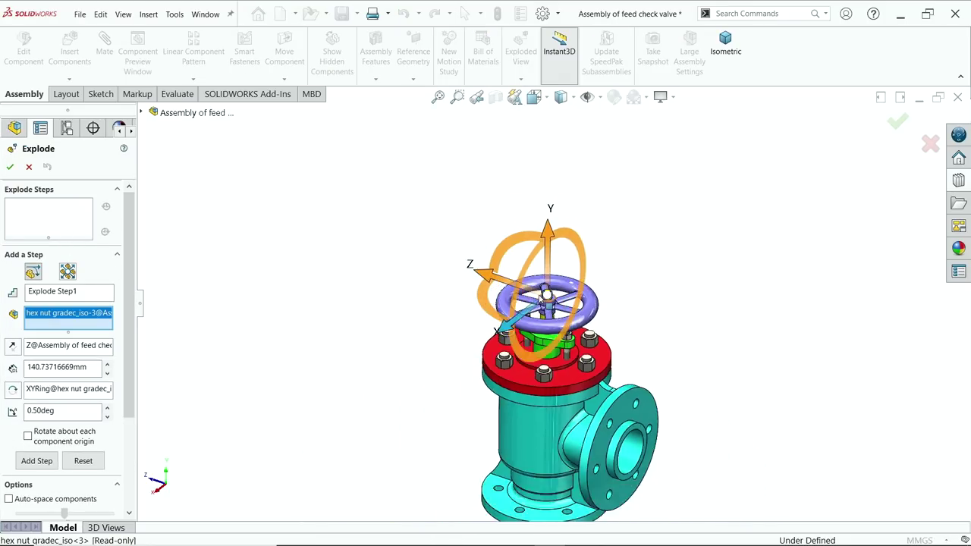
pyautogui.moveTo(552, 254); pyautogui.dragTo(558, 93)
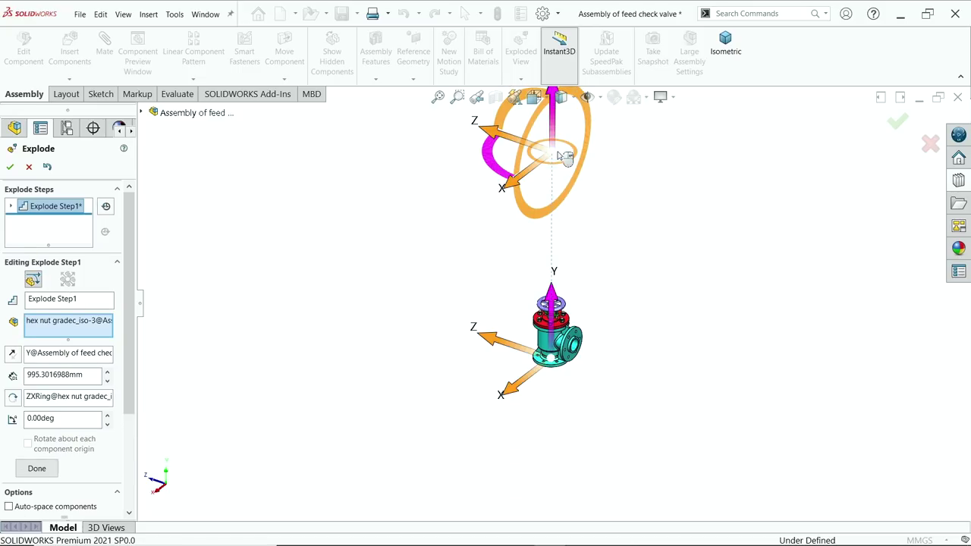
pyautogui.scroll(-5, 546, 334)
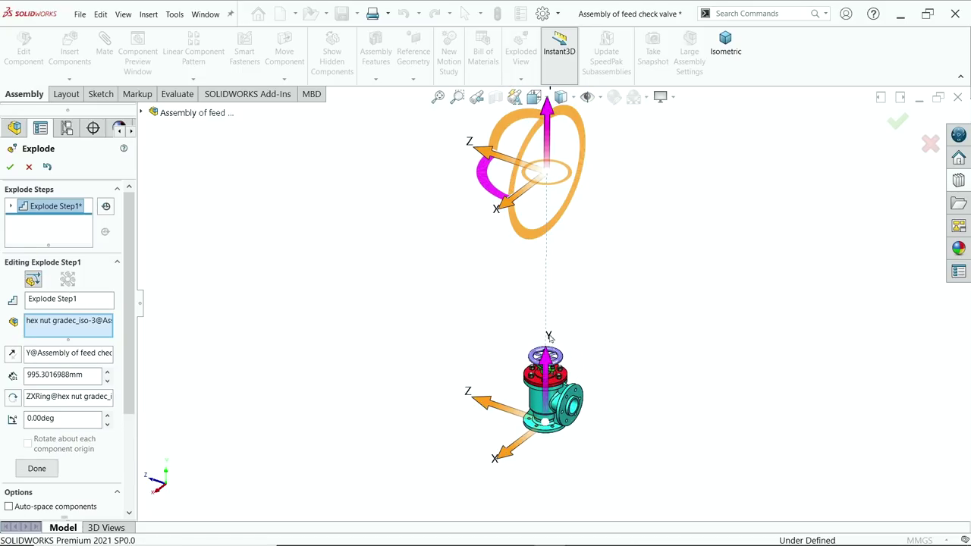
pyautogui.scroll(6, 547, 376)
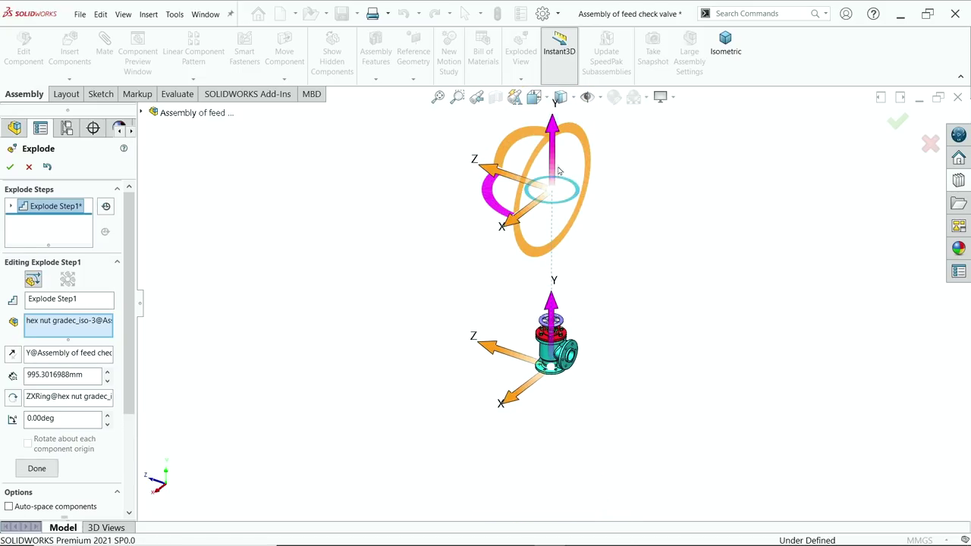
pyautogui.click(37, 469)
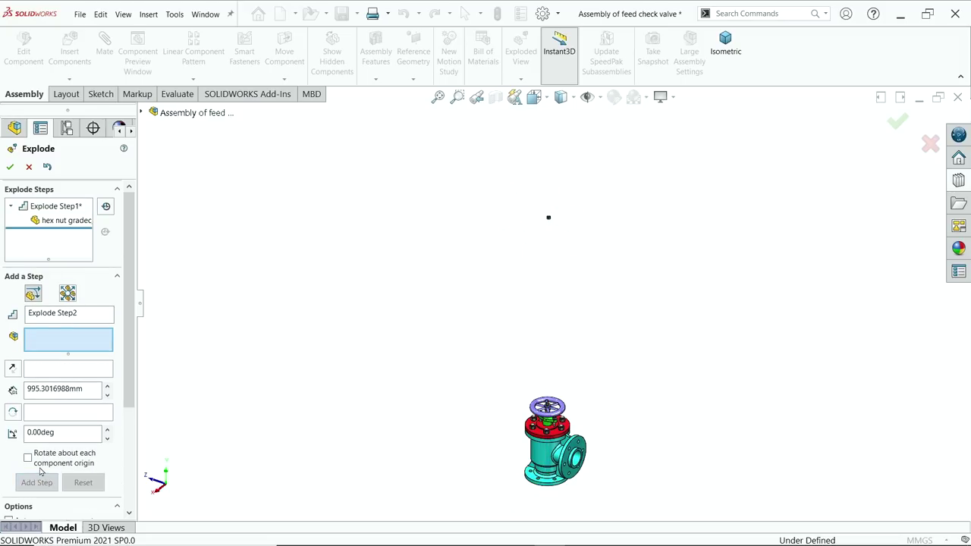
# - Lift the Hand wheel upward along Y as the second explode step
pyautogui.click(561, 416)
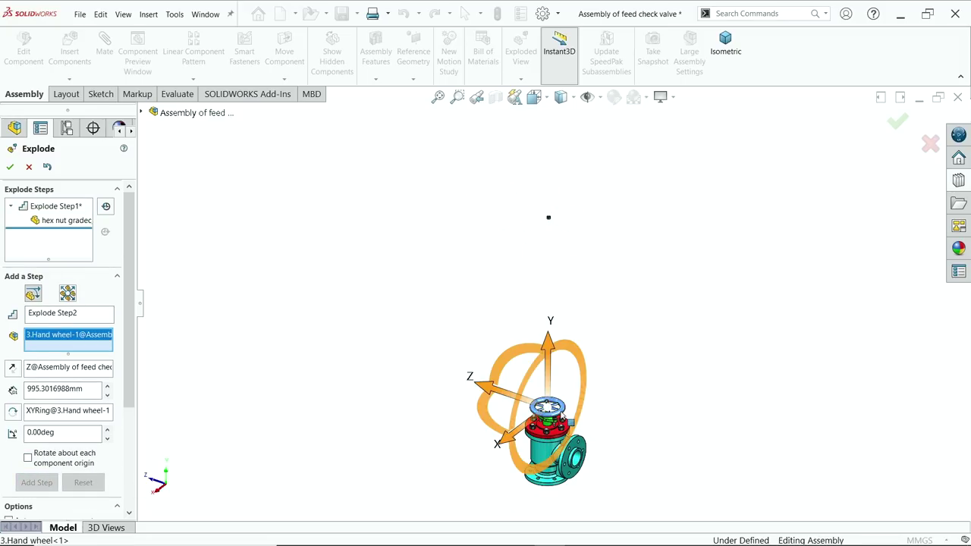
pyautogui.moveTo(555, 336); pyautogui.dragTo(557, 173)
pyautogui.click(36, 497)
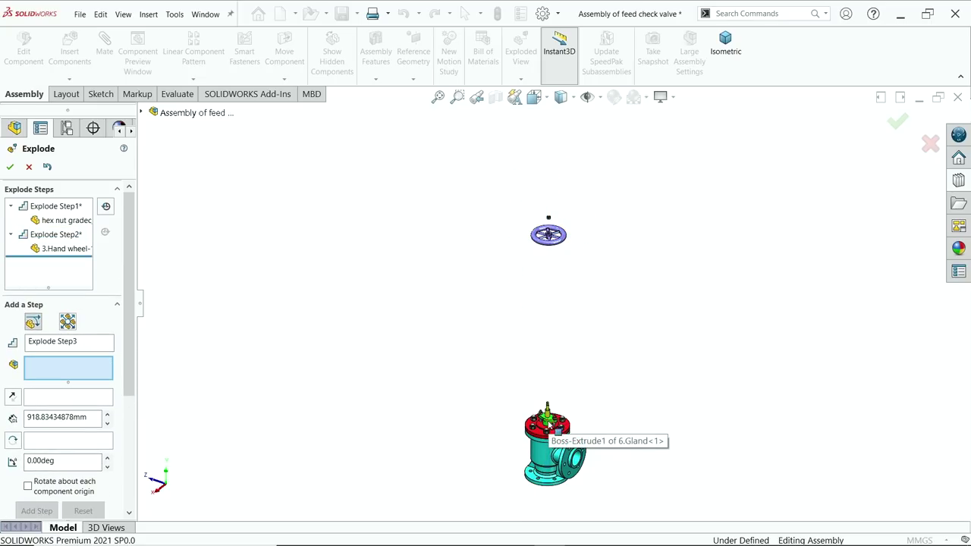
# - Lift the two gland hex nuts upward along Y as one explode step
pyautogui.scroll(-10, 547, 428)
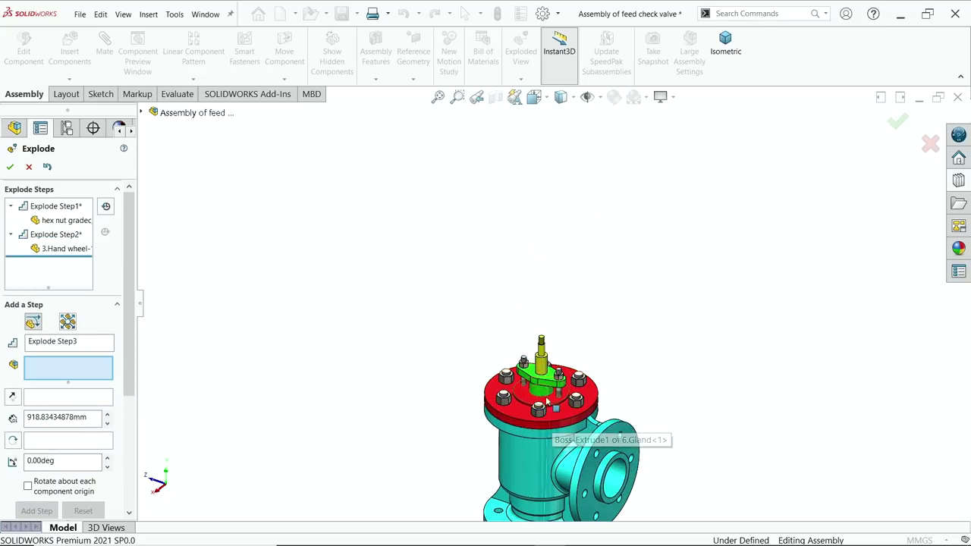
pyautogui.click(506, 271)
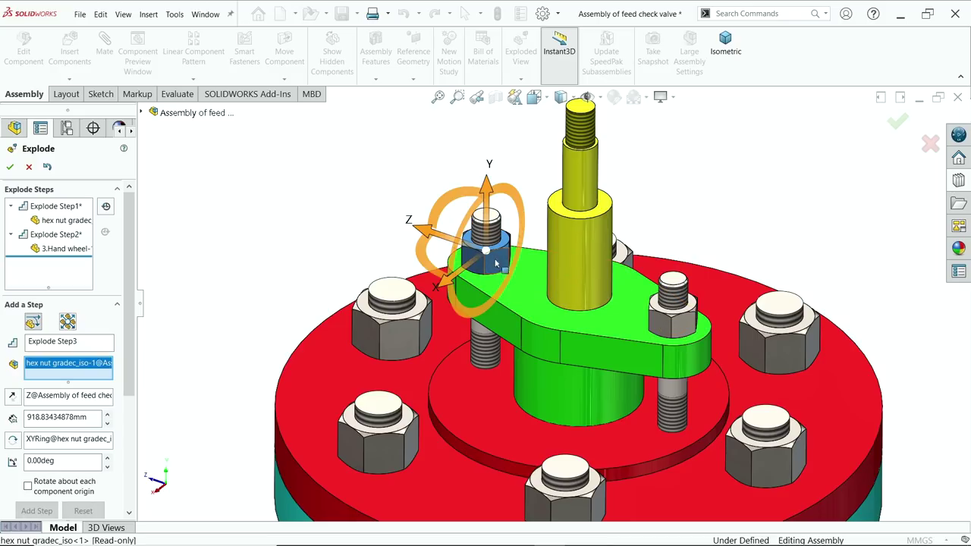
pyautogui.click(680, 330)
pyautogui.scroll(15, 314, 308)
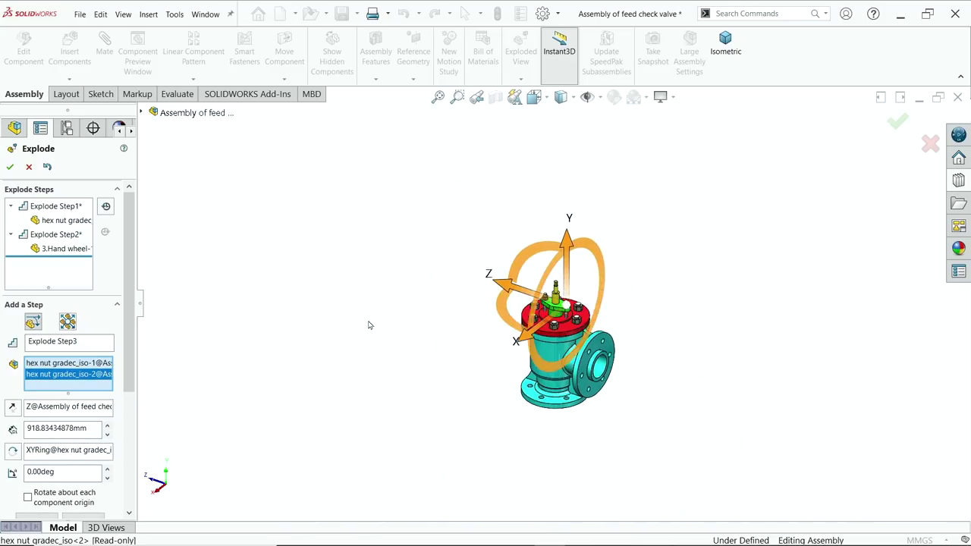
pyautogui.scroll(-2, 541, 225)
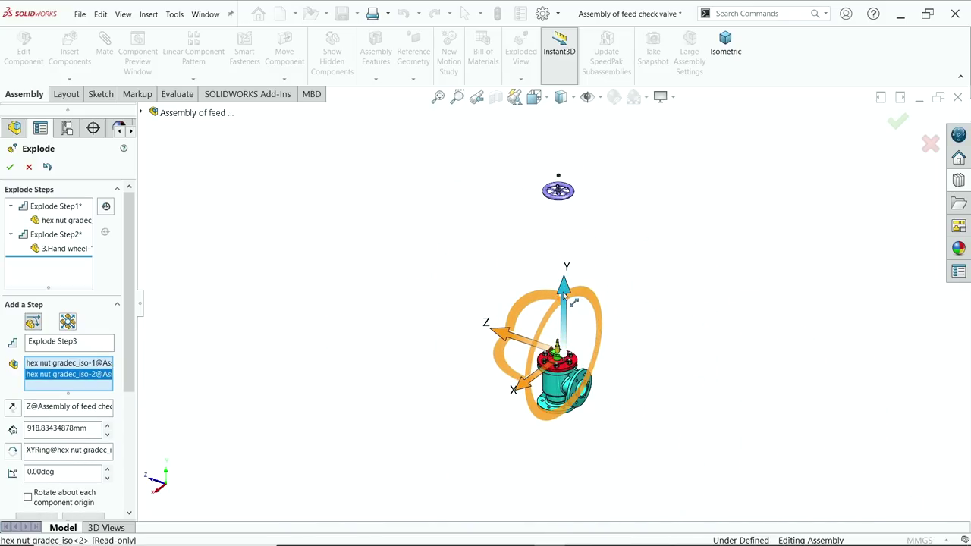
pyautogui.moveTo(565, 296); pyautogui.dragTo(572, 156)
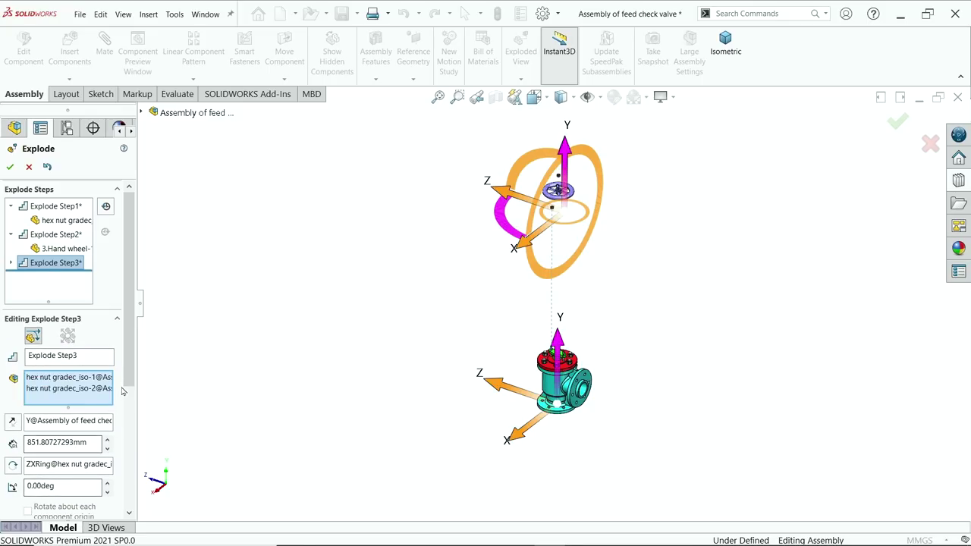
pyautogui.scroll(-5, 75, 364)
pyautogui.click(31, 431)
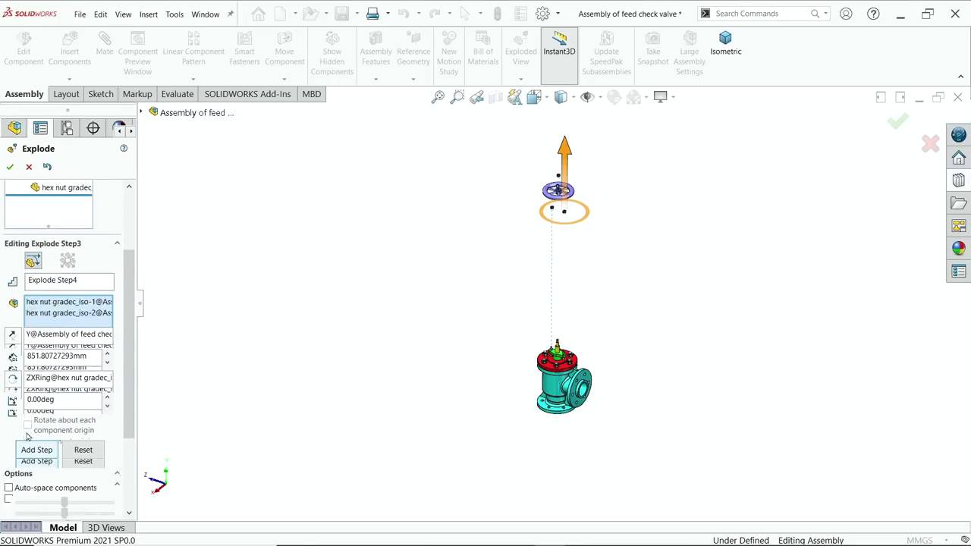
# - Lift both M10x0.5 studs upward along Y as Explode Step4
pyautogui.scroll(-10, 559, 356)
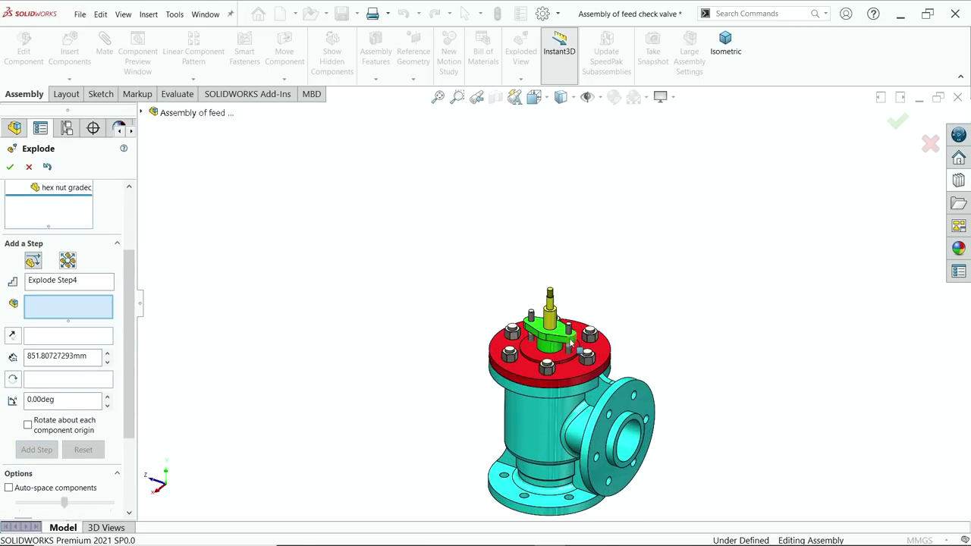
pyautogui.click(558, 301)
pyautogui.scroll(2, 558, 302)
pyautogui.click(425, 280)
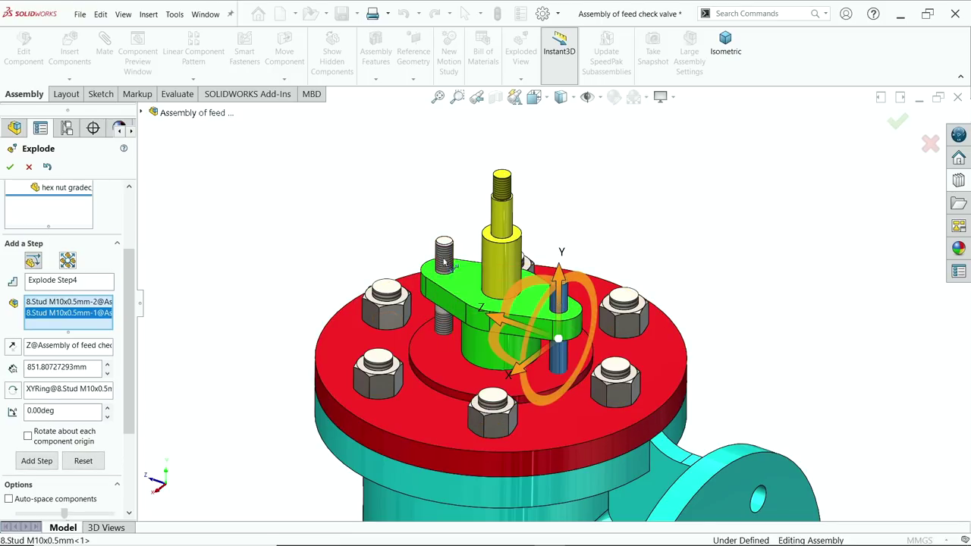
pyautogui.scroll(5, 574, 355)
pyautogui.scroll(3, 576, 362)
pyautogui.scroll(-2, 573, 268)
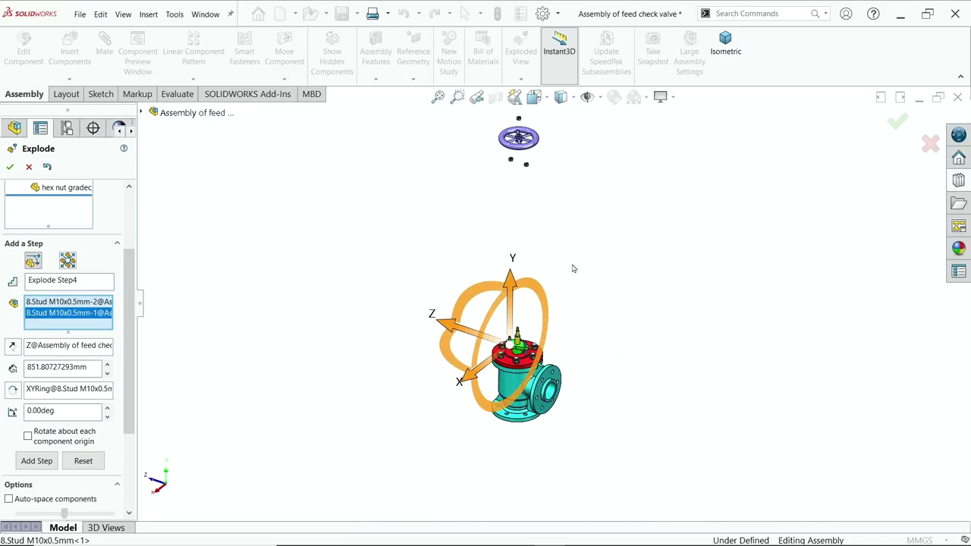
pyautogui.moveTo(513, 285); pyautogui.dragTo(519, 112)
pyautogui.click(531, 328)
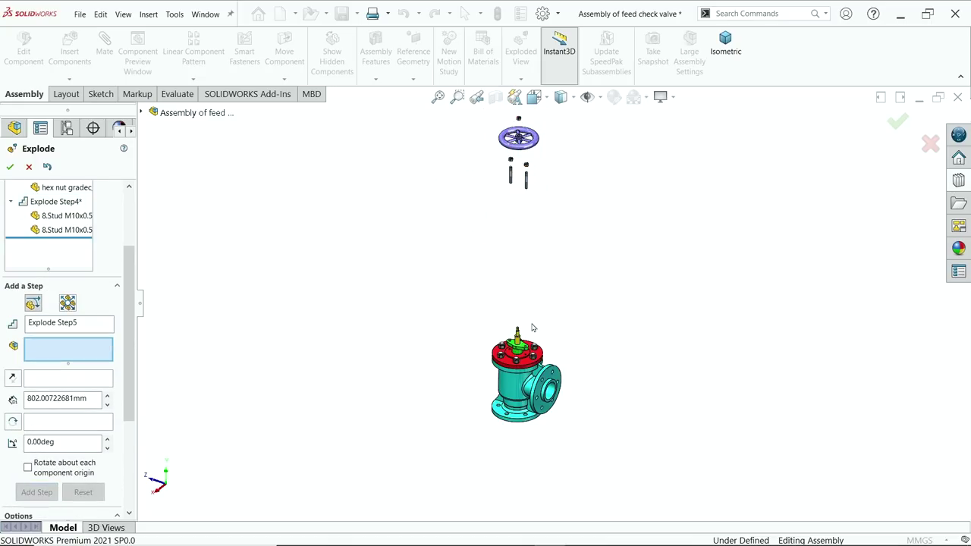
# - Raise 6.Gland-1 above the valve body along Y as Explode Step5
pyautogui.scroll(-5, 532, 327)
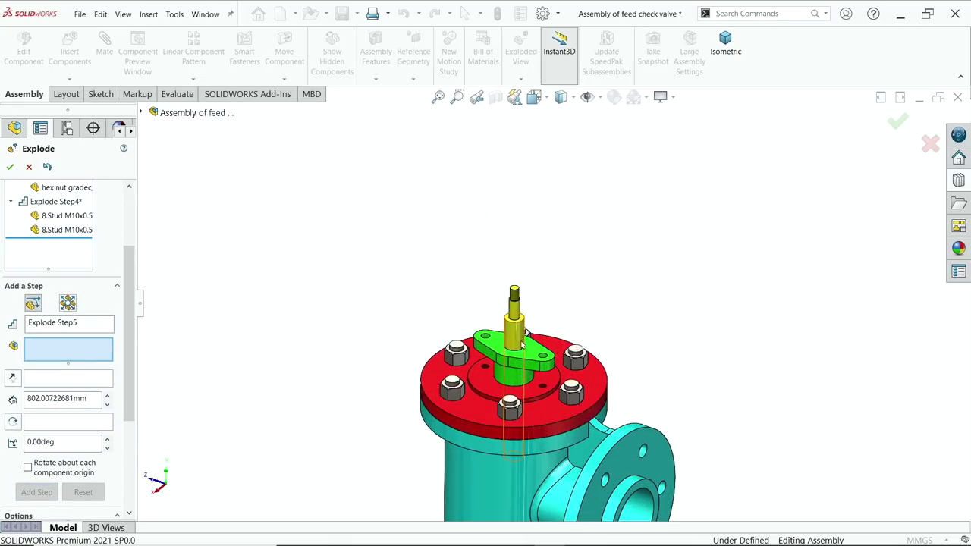
pyautogui.click(519, 366)
pyautogui.scroll(5, 528, 326)
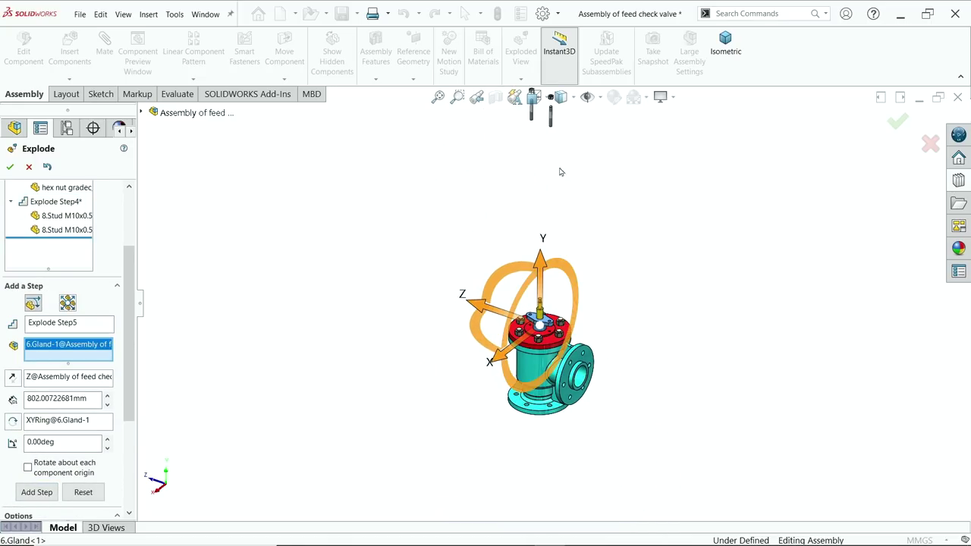
pyautogui.scroll(-3, 546, 285)
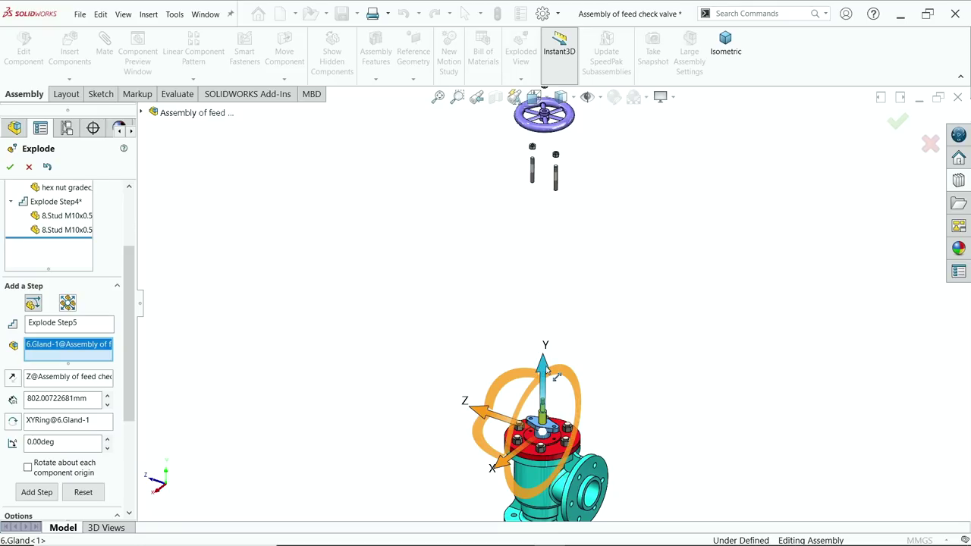
pyautogui.moveTo(556, 377); pyautogui.dragTo(568, 151)
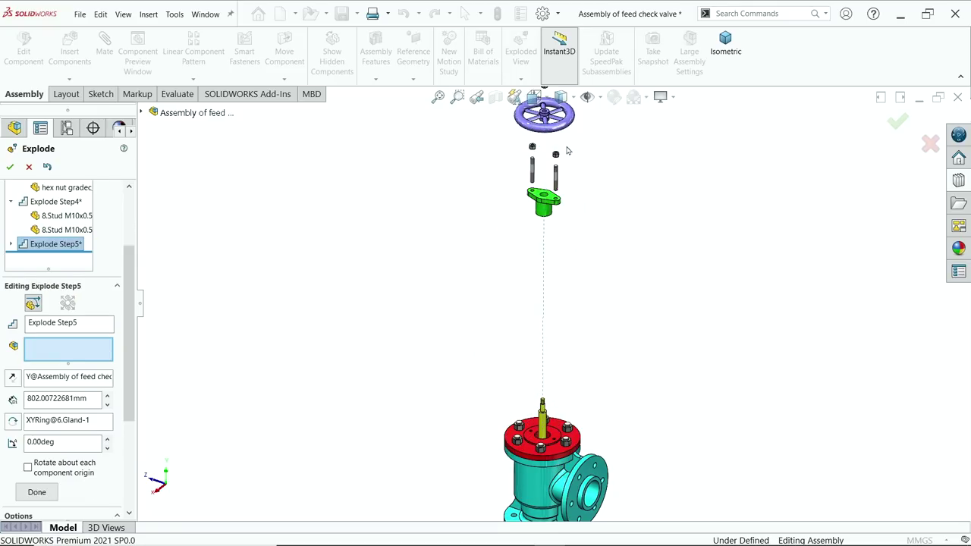
pyautogui.click(37, 507)
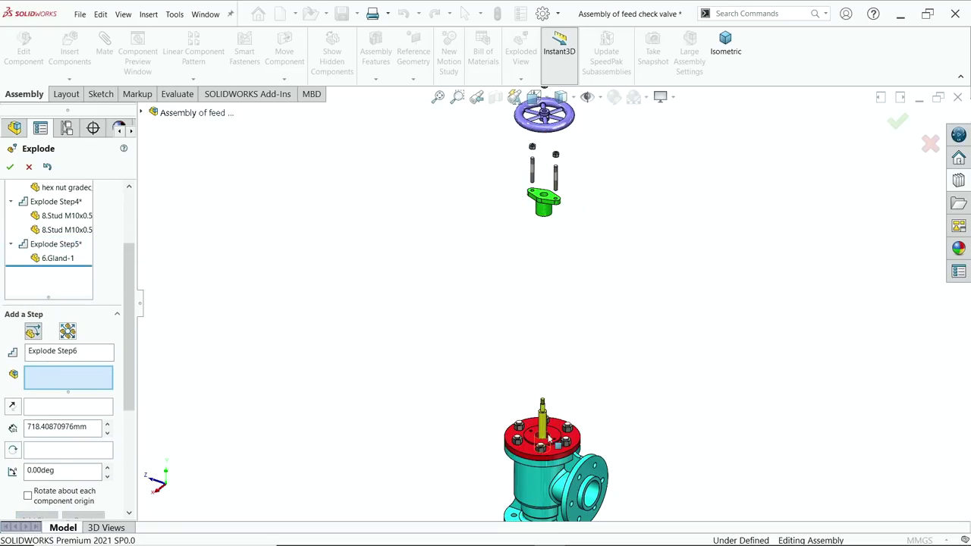
pyautogui.scroll(-5, 550, 439)
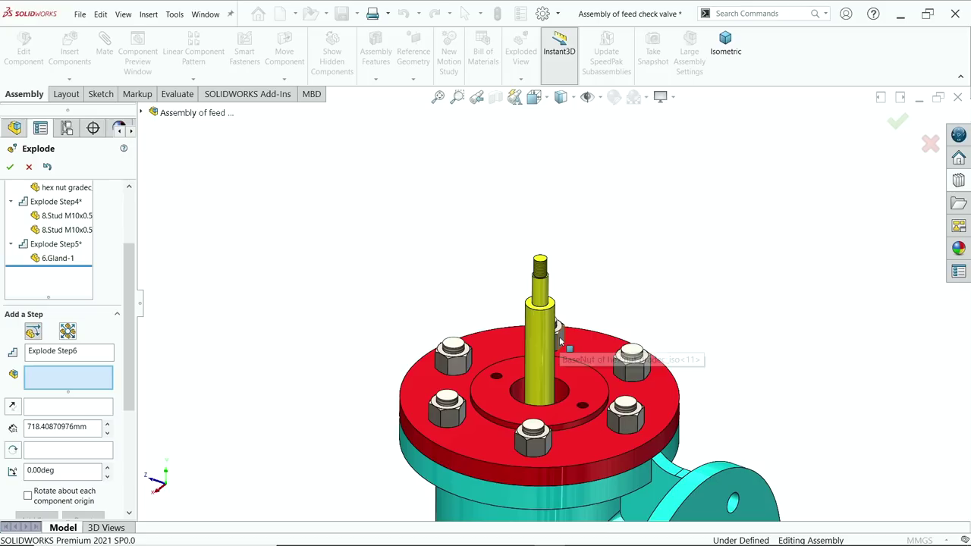
# - Raise all six cover hex nuts upward along Y as one explode step
pyautogui.click(559, 336)
pyautogui.click(636, 372)
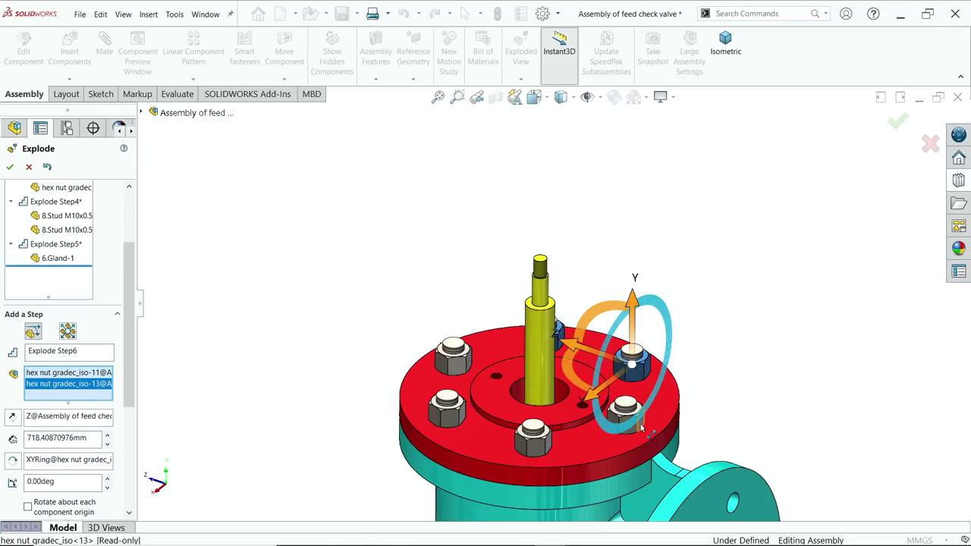
pyautogui.click(527, 451)
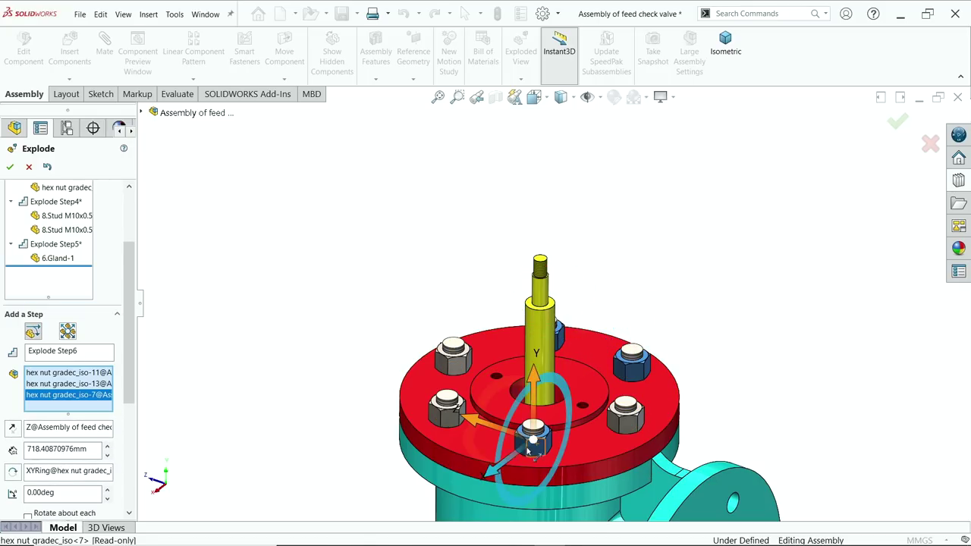
pyautogui.click(453, 419)
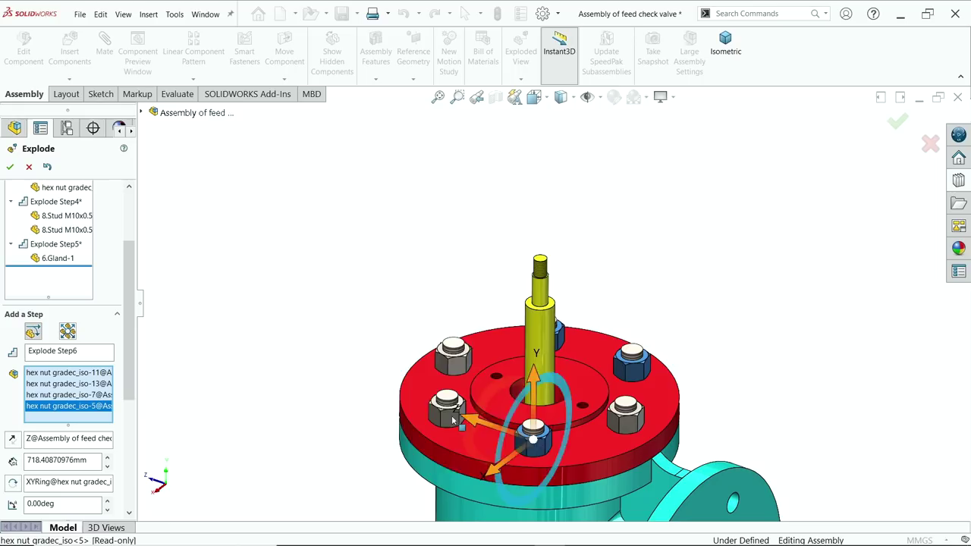
pyautogui.click(458, 369)
pyautogui.click(626, 418)
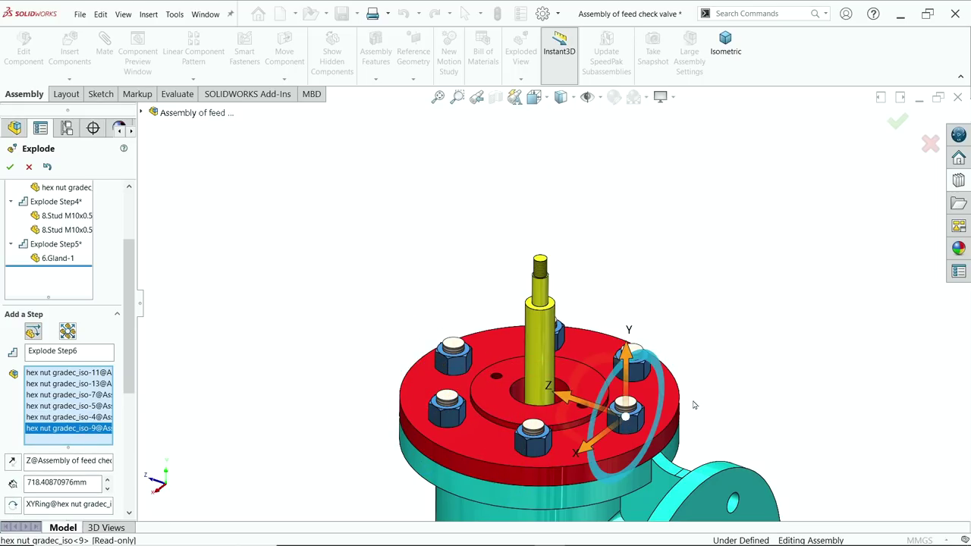
pyautogui.scroll(5, 709, 391)
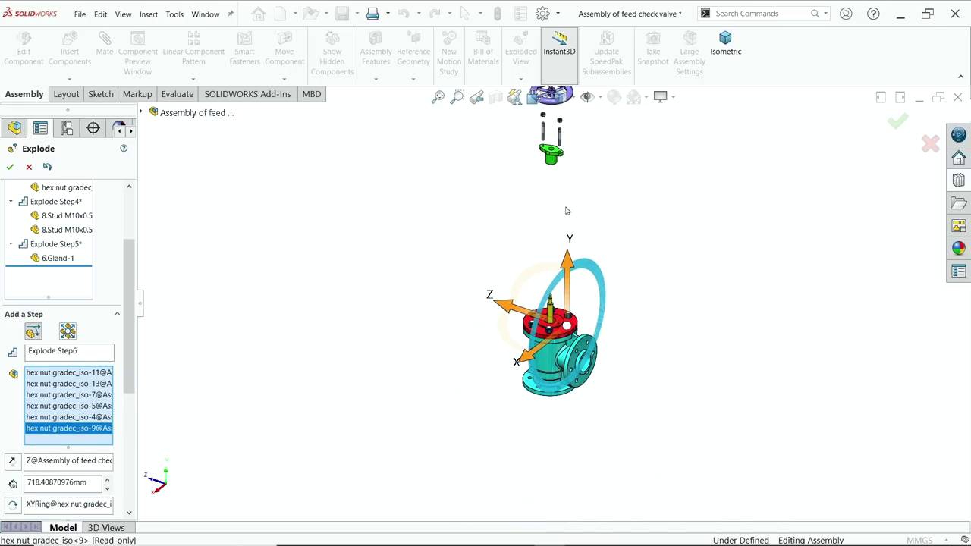
pyautogui.moveTo(567, 328); pyautogui.dragTo(562, 120)
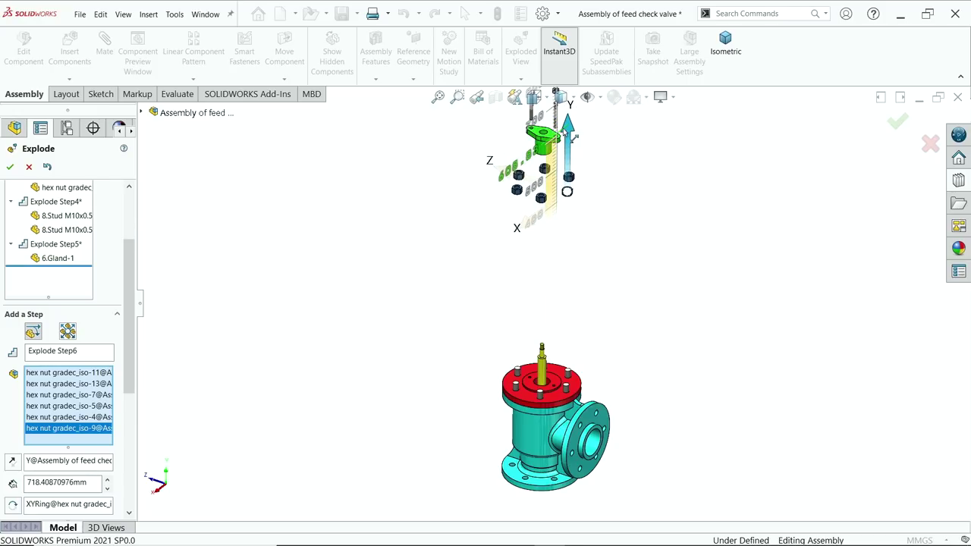
pyautogui.scroll(-3, 75, 394)
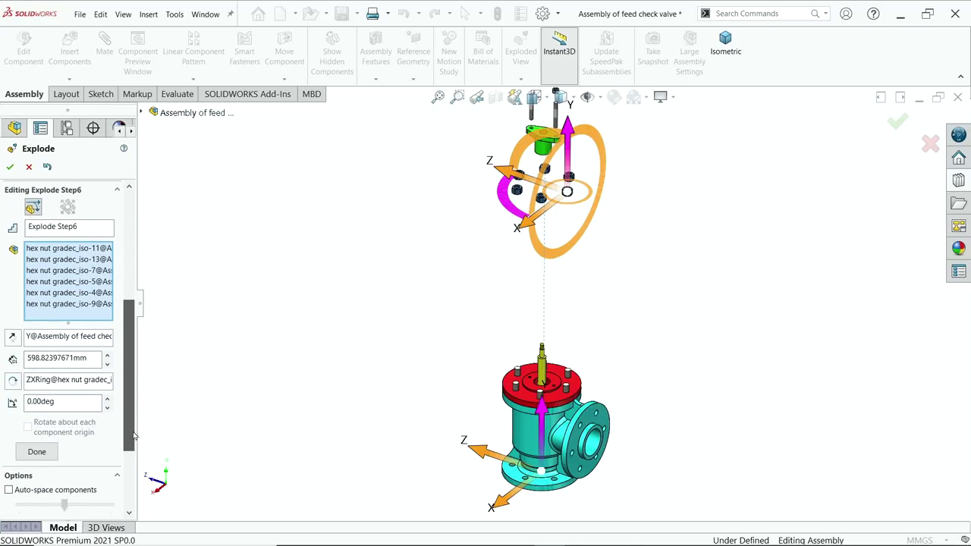
pyautogui.click(37, 447)
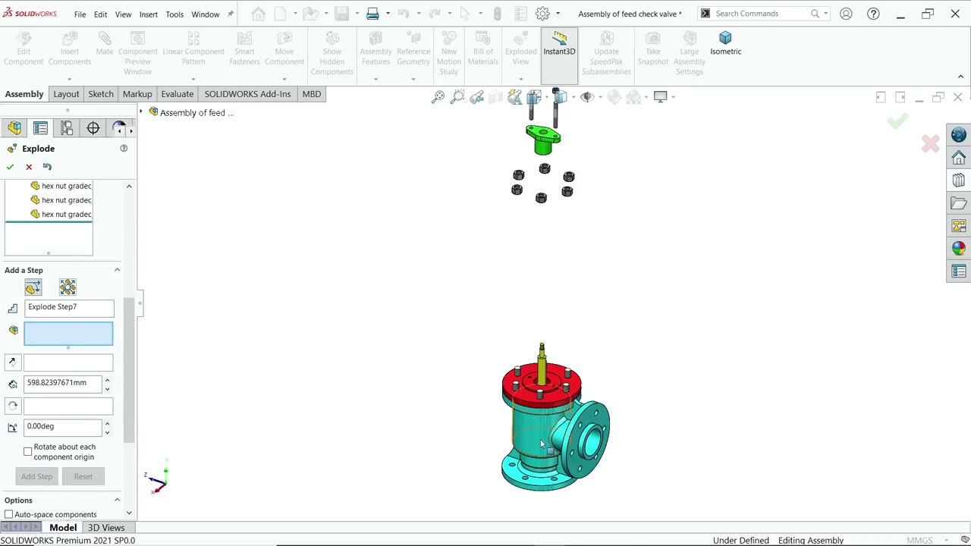
# - Lift the six 9.Stud M16x1.5mm studs upward along Y as Explode Step7
pyautogui.scroll(-8, 556, 373)
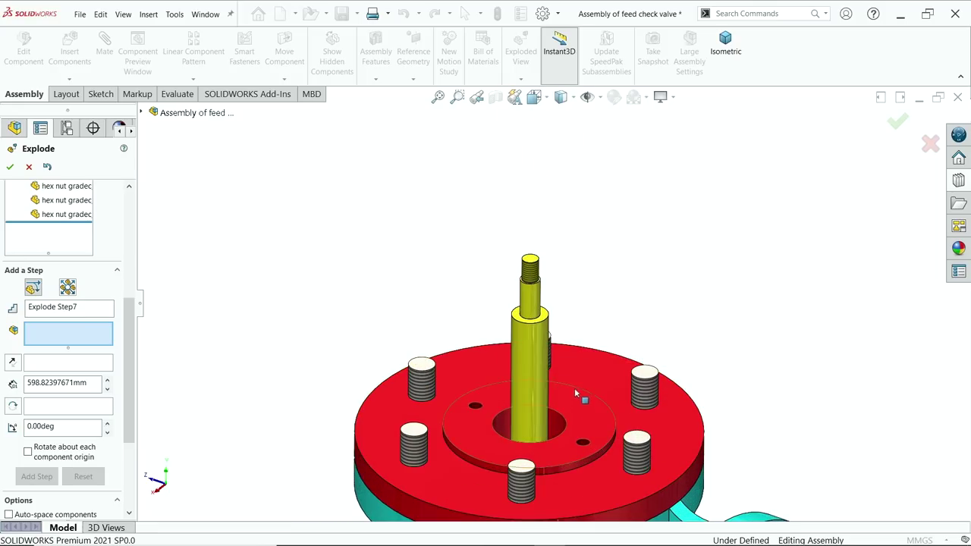
pyautogui.click(647, 387)
pyautogui.click(637, 448)
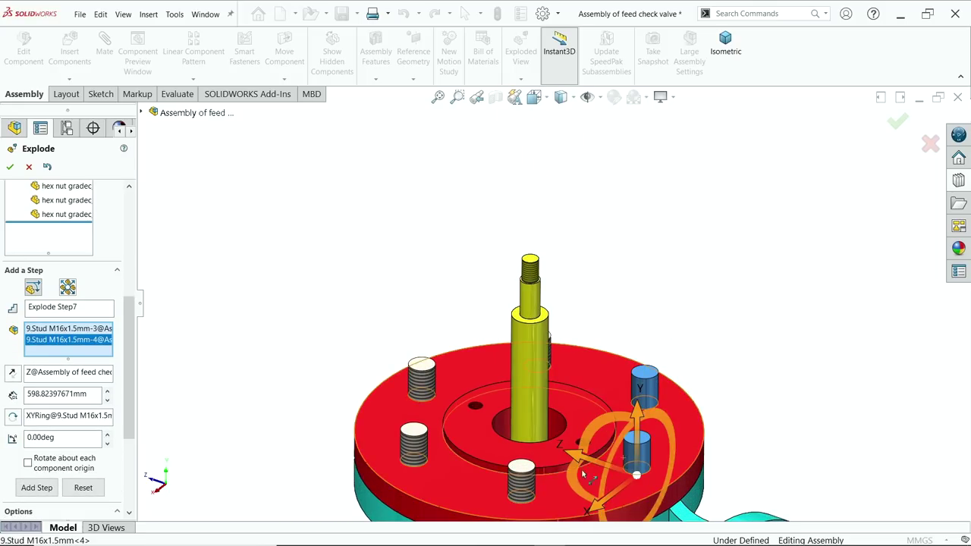
pyautogui.click(522, 481)
pyautogui.click(422, 383)
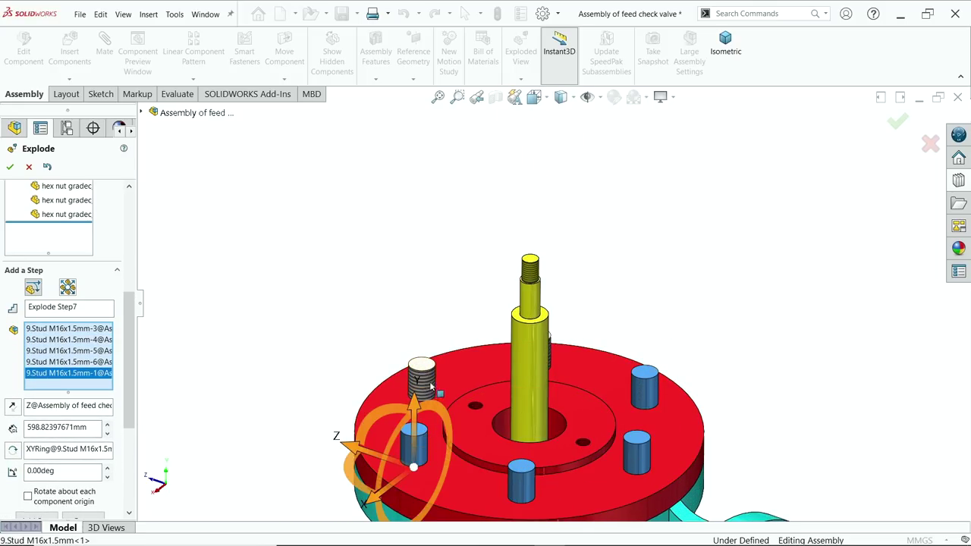
pyautogui.click(552, 356)
pyautogui.scroll(5, 624, 323)
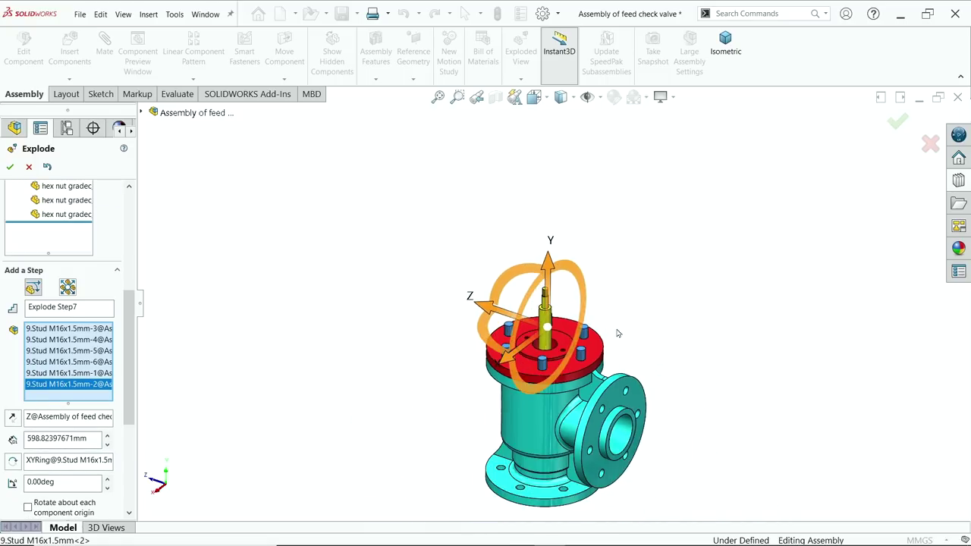
pyautogui.moveTo(557, 250); pyautogui.dragTo(549, 76)
pyautogui.scroll(-5, 83, 440)
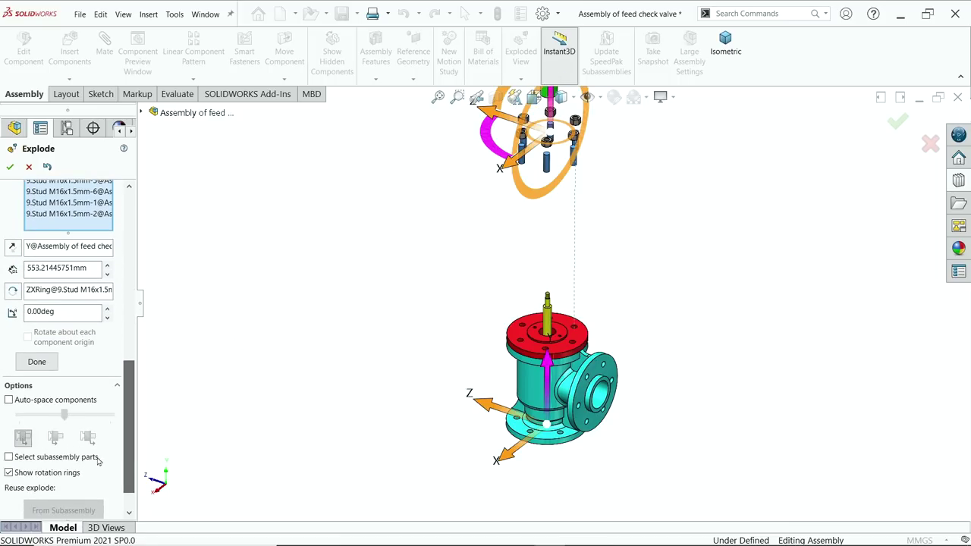
pyautogui.click(35, 362)
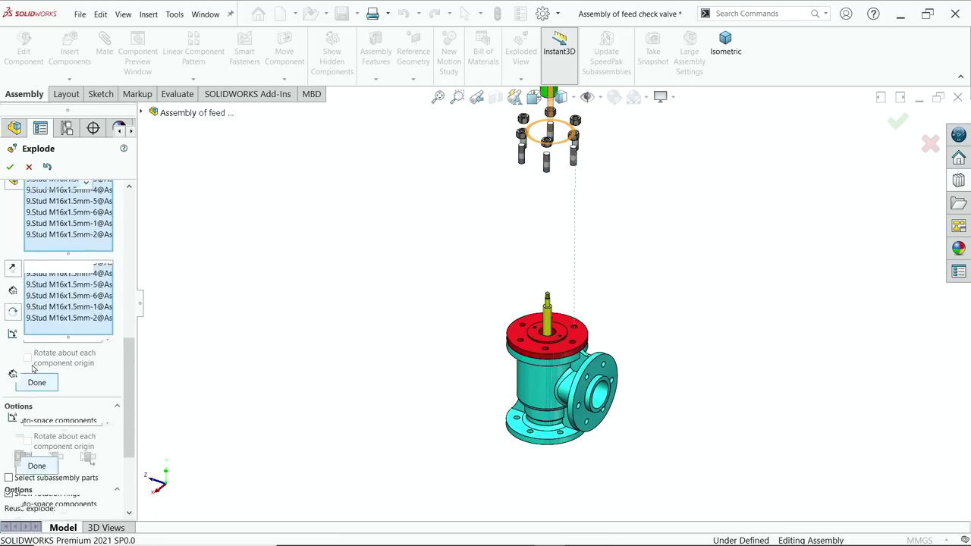
# - Lift the red Cover upward along Y as Explode Step8
pyautogui.click(554, 350)
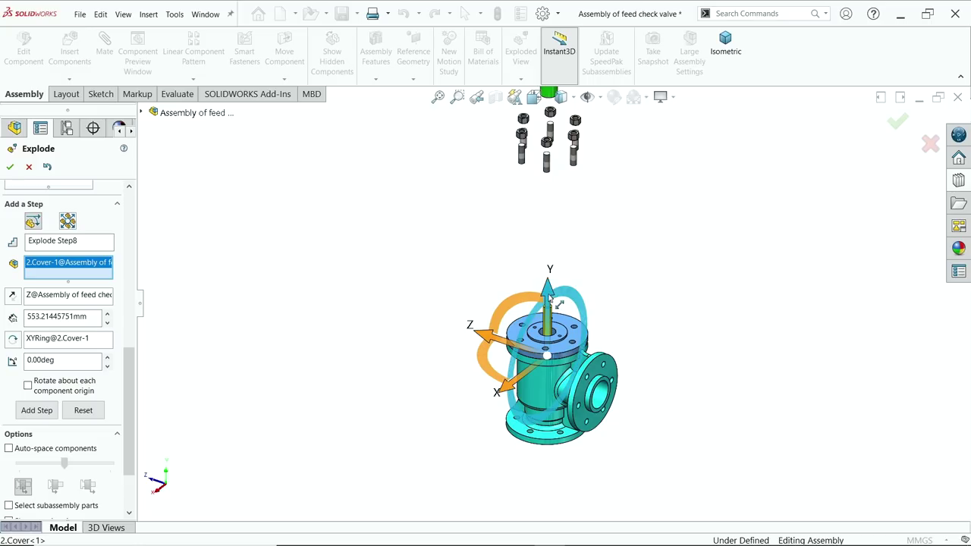
pyautogui.moveTo(551, 298); pyautogui.dragTo(565, 157)
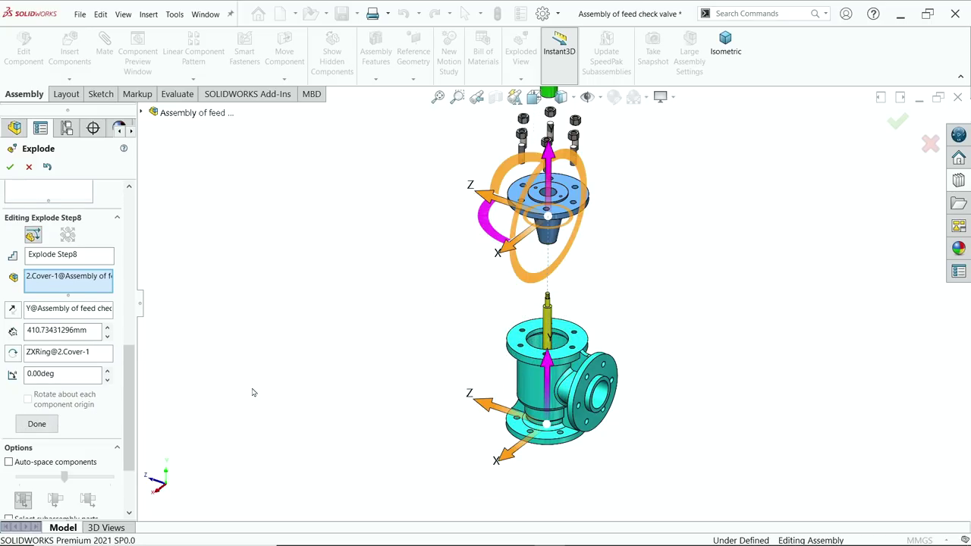
pyautogui.click(36, 424)
# - Move the valve body down along Y, then undo that explode step
pyautogui.click(551, 434)
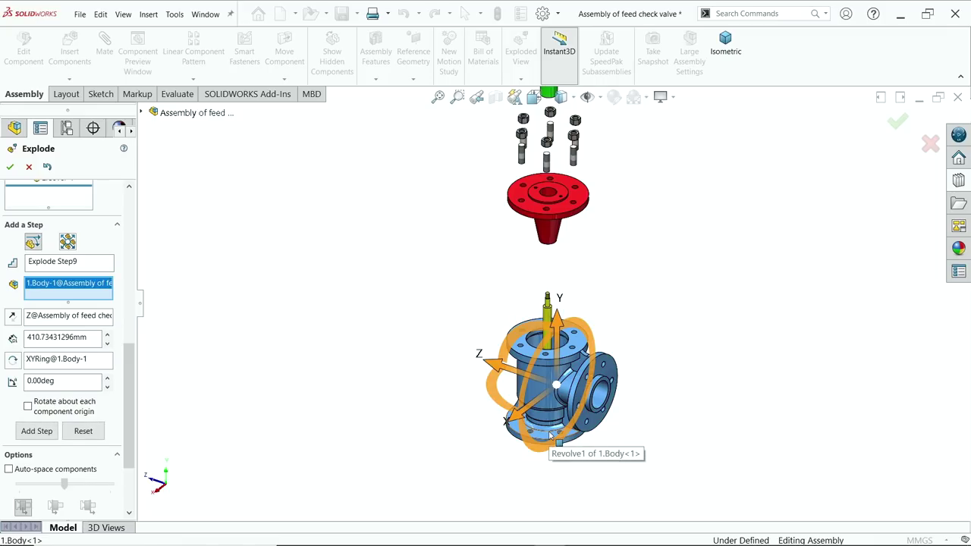
pyautogui.moveTo(557, 322); pyautogui.dragTo(554, 391)
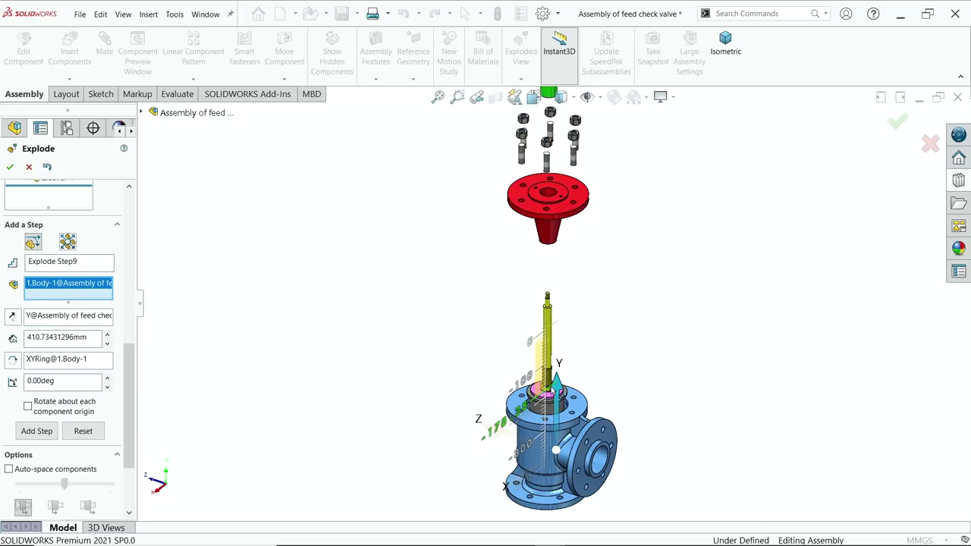
pyautogui.moveTo(553, 390); pyautogui.dragTo(553, 392)
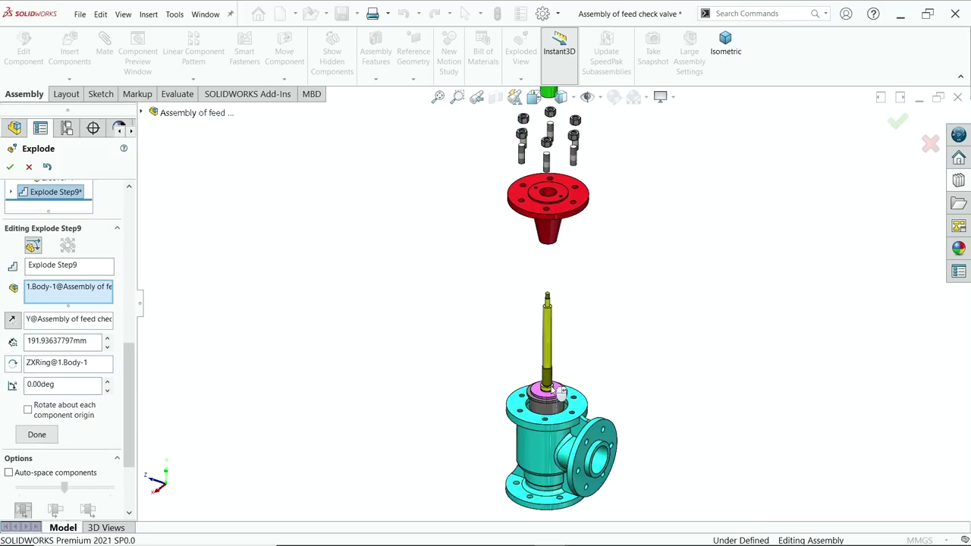
pyautogui.click(47, 168)
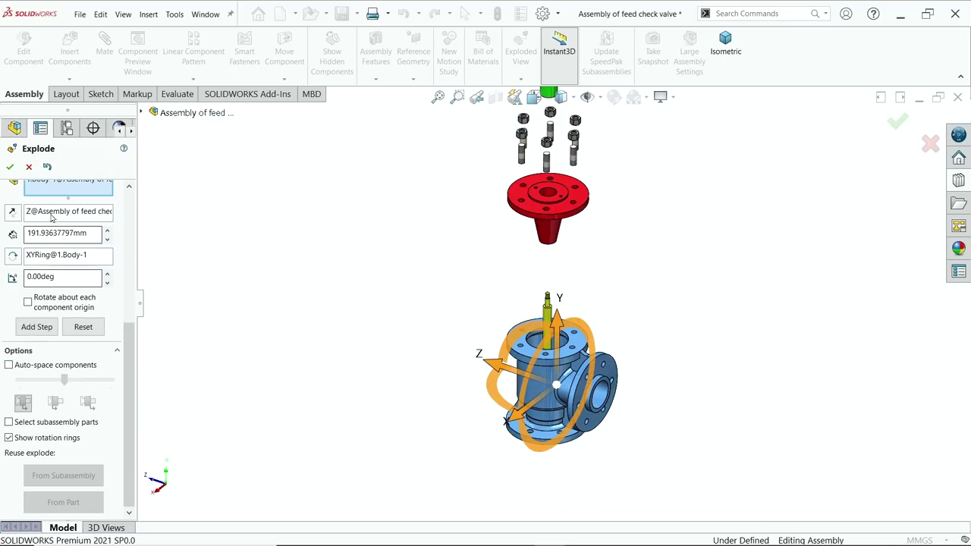
# - Clear the valve body from the selection and raise the Spindle 223.11 mm along Y as Explode Step9
pyautogui.scroll(3, 83, 281)
pyautogui.rightClick(82, 280)
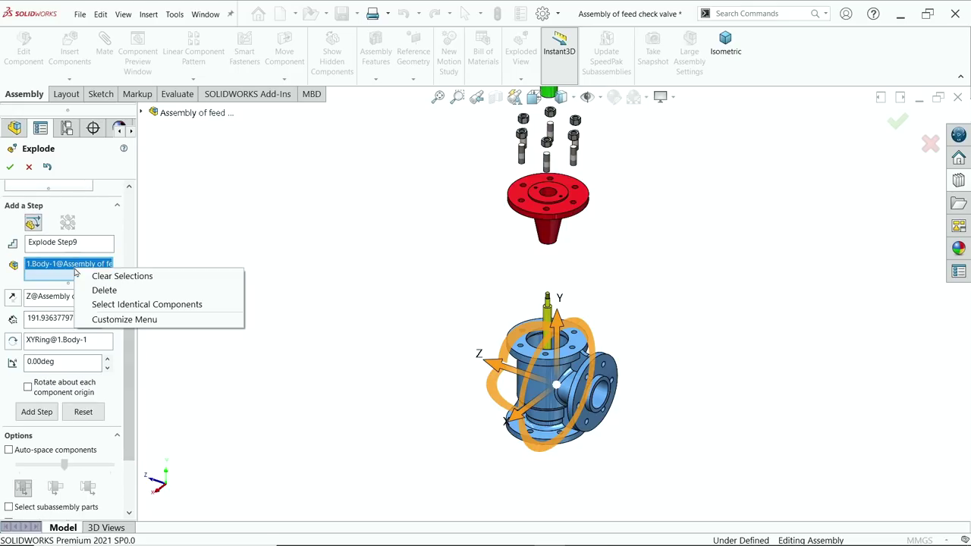
pyautogui.click(97, 290)
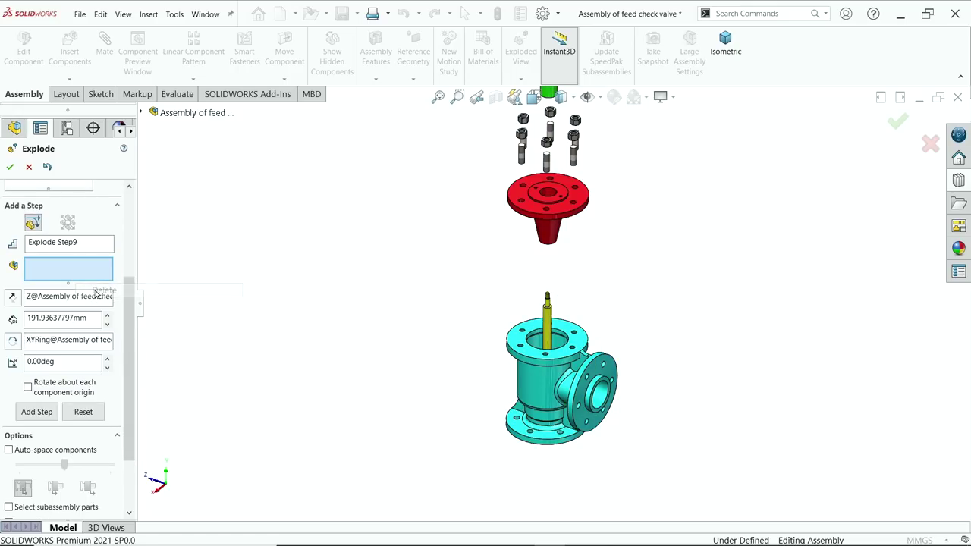
pyautogui.click(550, 324)
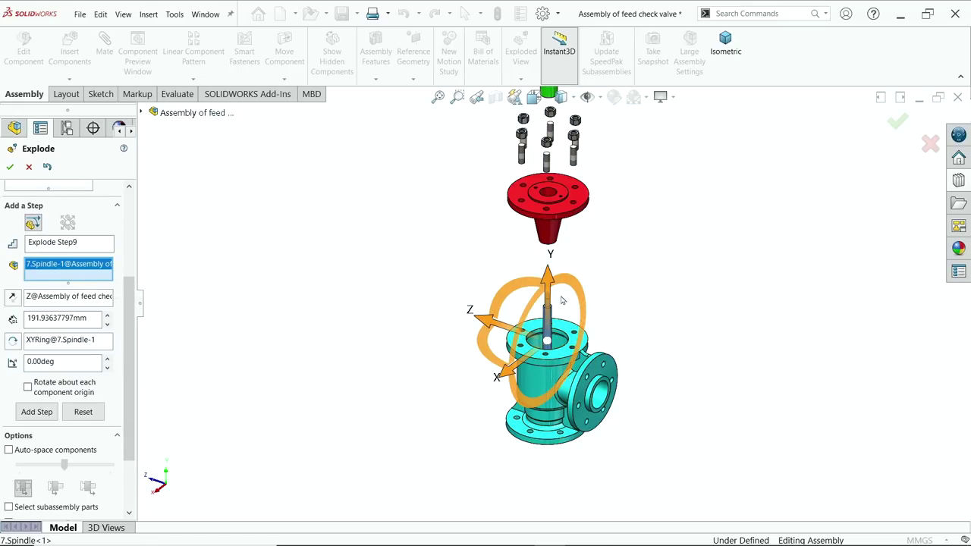
pyautogui.moveTo(554, 290); pyautogui.dragTo(551, 201)
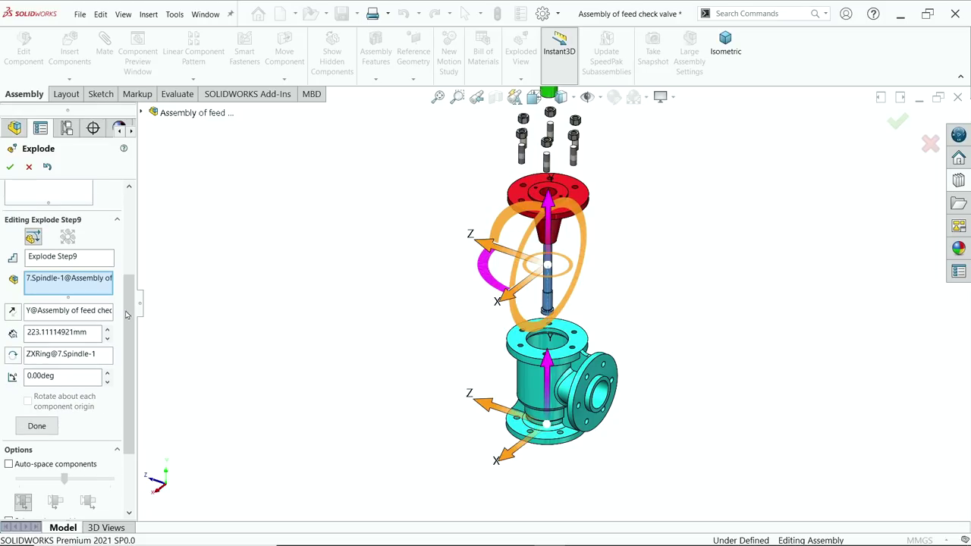
pyautogui.click(34, 429)
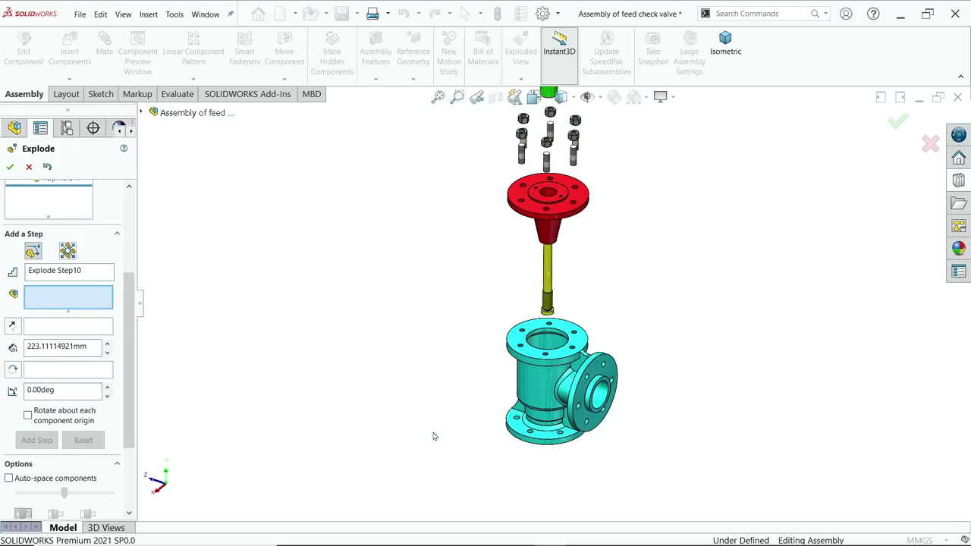
pyautogui.scroll(4, 542, 284)
pyautogui.scroll(-2, 559, 194)
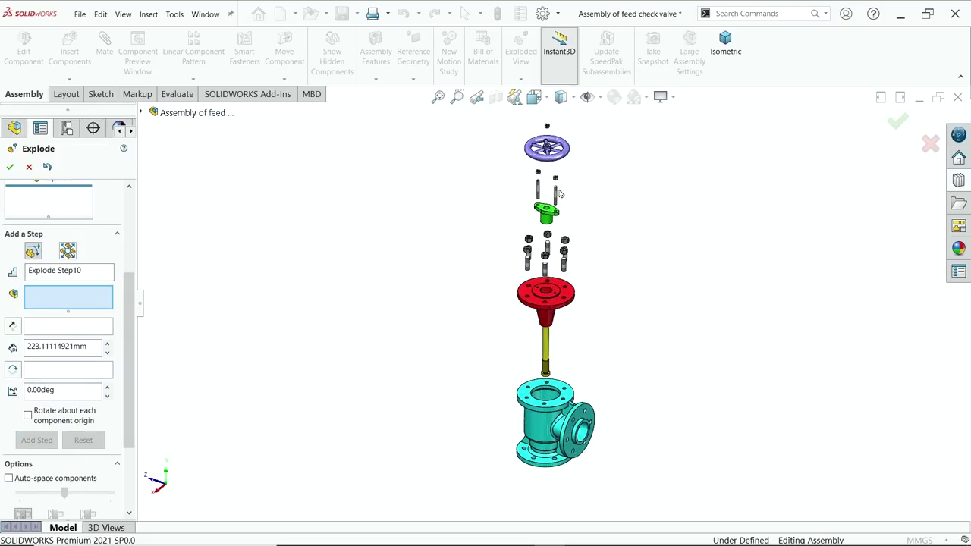
pyautogui.scroll(-2, 556, 211)
pyautogui.scroll(2, 554, 290)
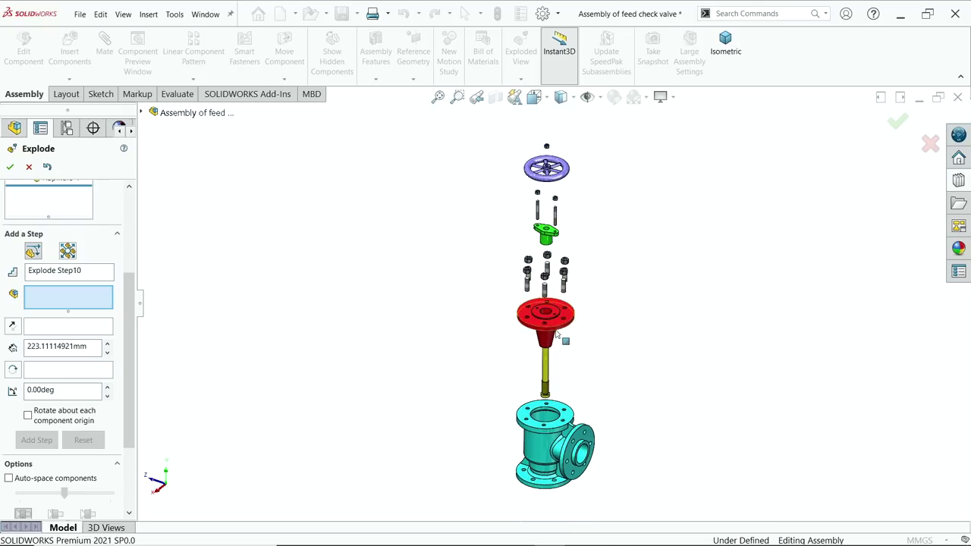
# - Lift the pink Valve disc 214.88 mm up along Y out of the body
pyautogui.scroll(-1, 557, 334)
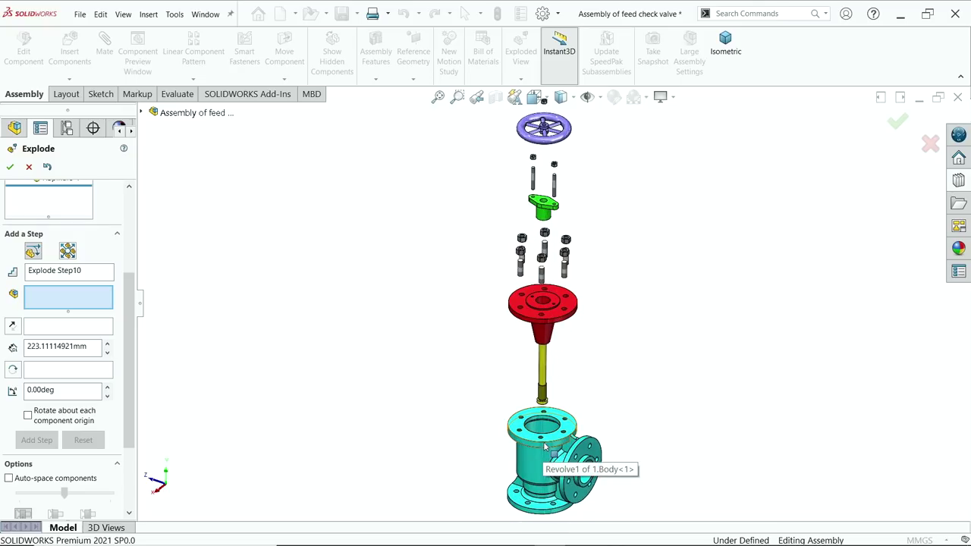
pyautogui.moveTo(604, 405); pyautogui.dragTo(607, 477, button='middle')
pyautogui.click(533, 377)
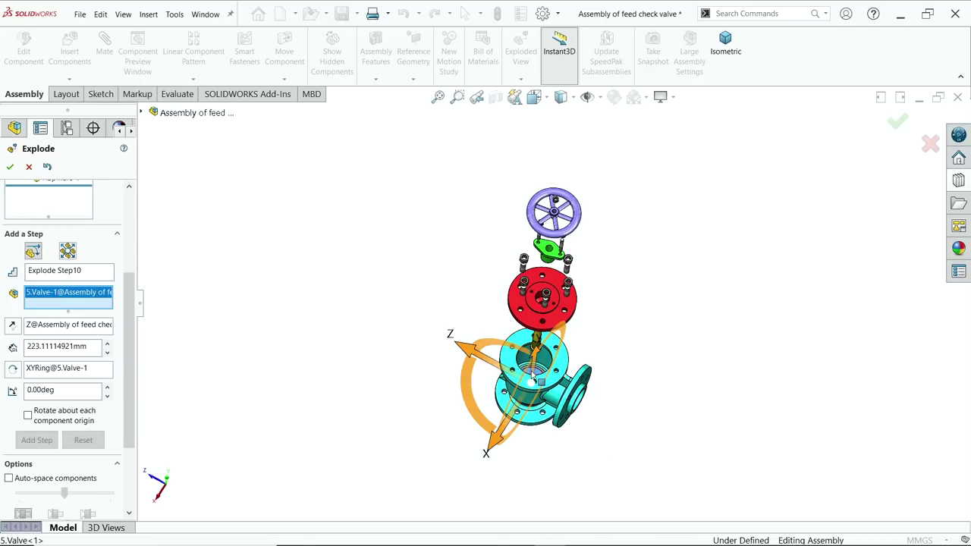
pyautogui.moveTo(533, 377); pyautogui.dragTo(546, 405, button='middle')
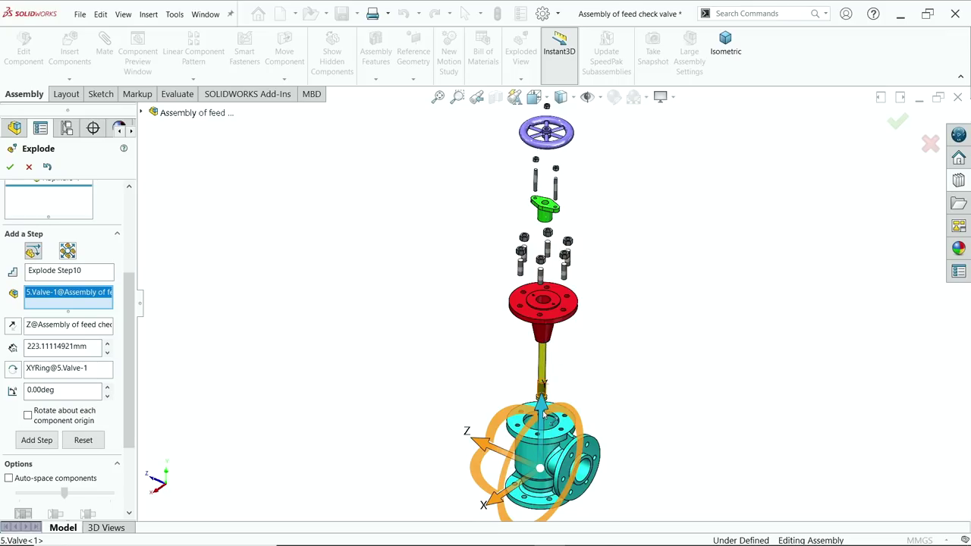
pyautogui.moveTo(544, 414); pyautogui.dragTo(546, 362)
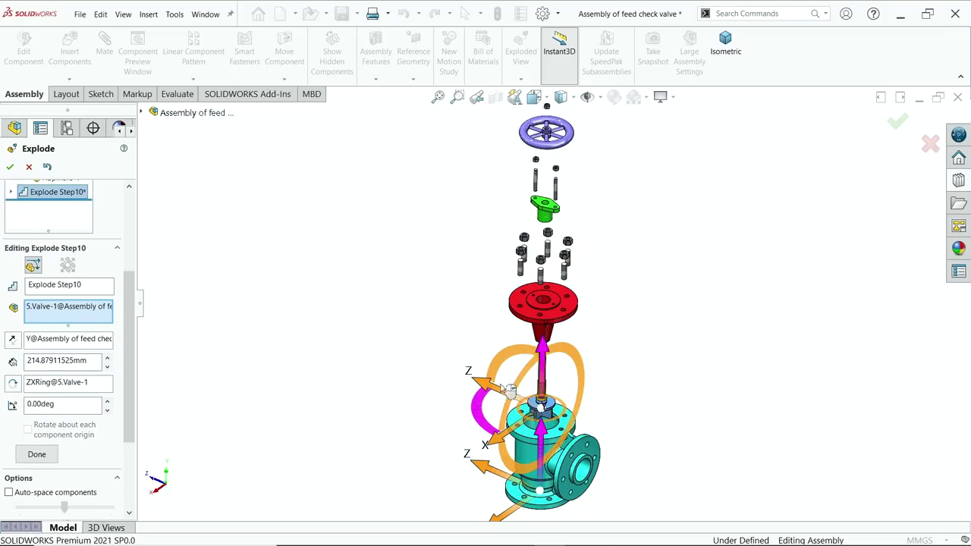
pyautogui.click(37, 454)
pyautogui.moveTo(609, 390); pyautogui.dragTo(607, 462, button='middle')
pyautogui.scroll(-5, 518, 343)
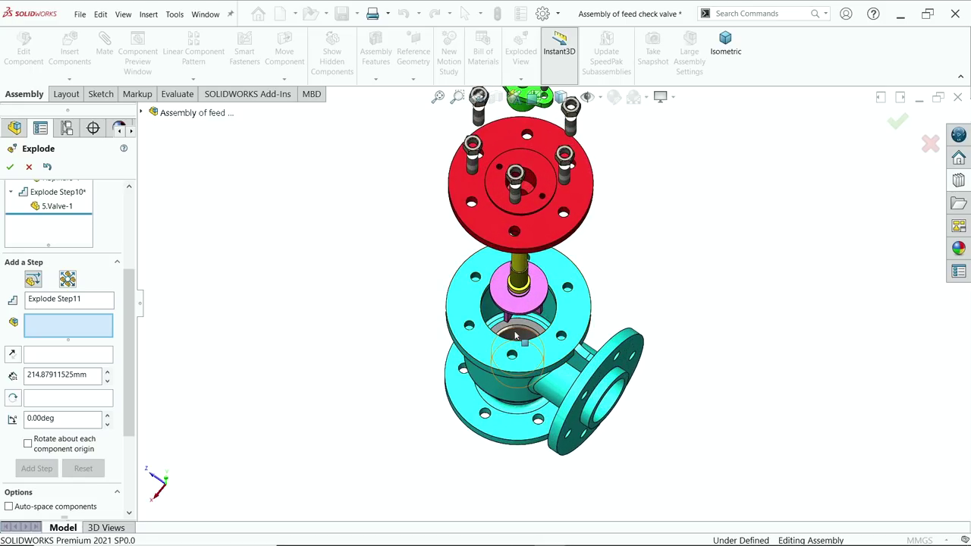
# - Drag the valve seat 204.10 mm up along Y as Explode Step11
pyautogui.click(515, 336)
pyautogui.scroll(5, 618, 406)
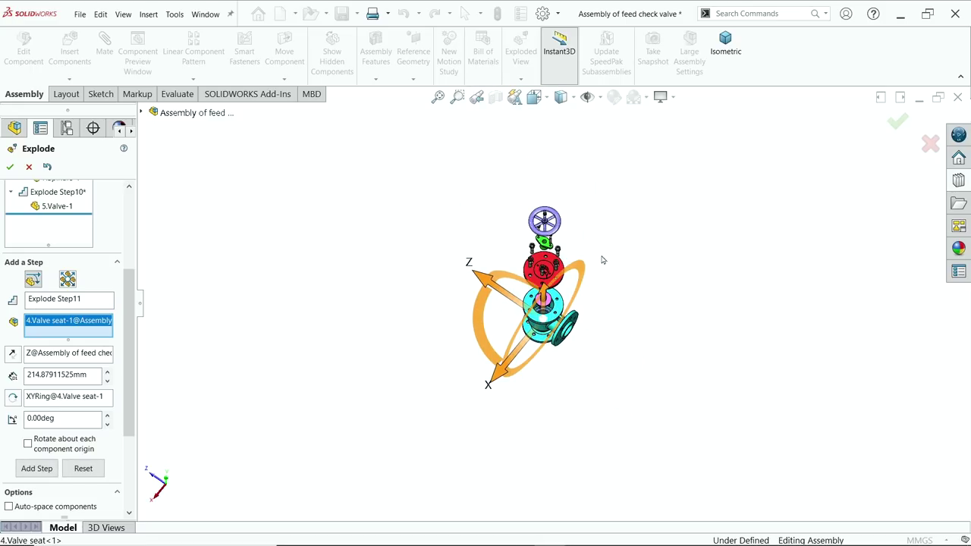
pyautogui.moveTo(602, 260); pyautogui.dragTo(628, 288, button='middle')
pyautogui.scroll(-4, 531, 391)
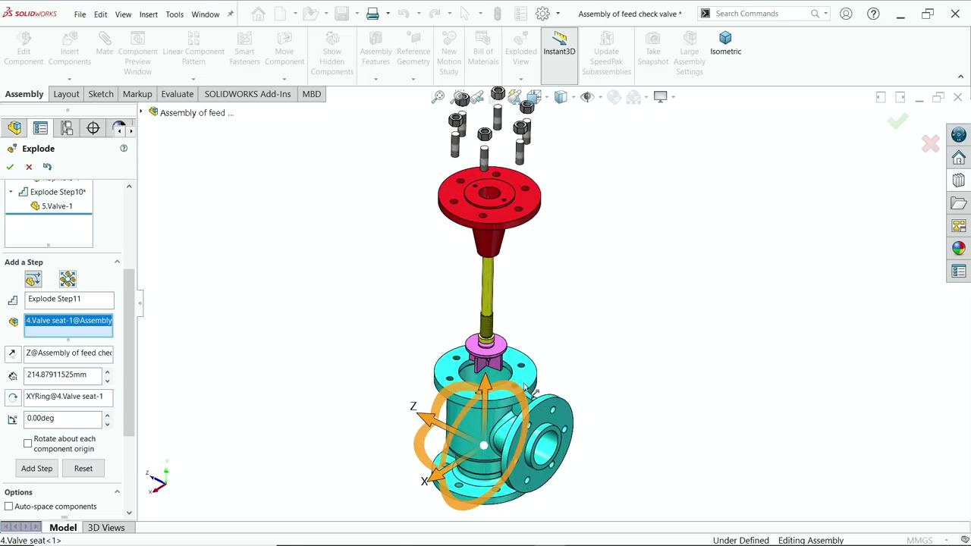
pyautogui.scroll(-3, 526, 388)
pyautogui.moveTo(486, 411); pyautogui.dragTo(489, 287)
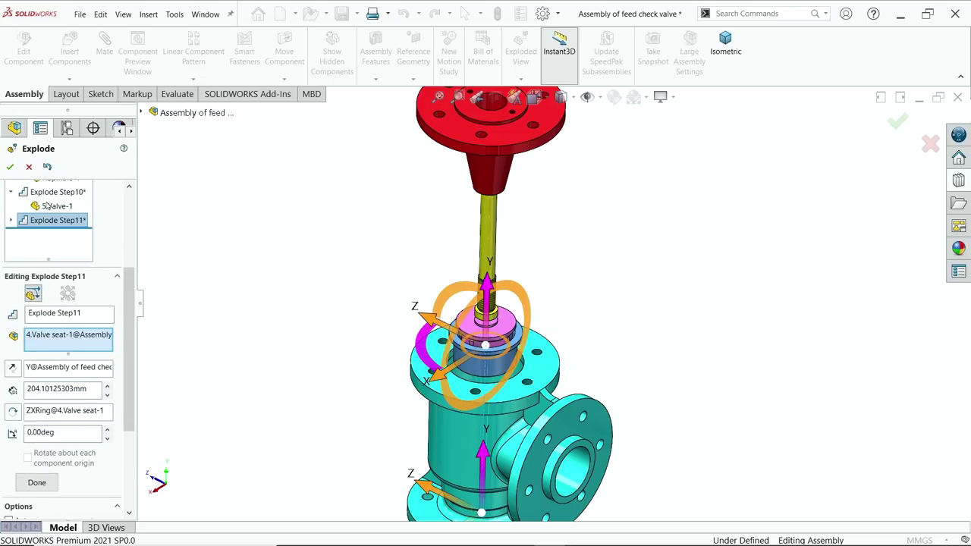
# - Zoom to fit the exploded valve and finish Explode Step11
pyautogui.press('f')
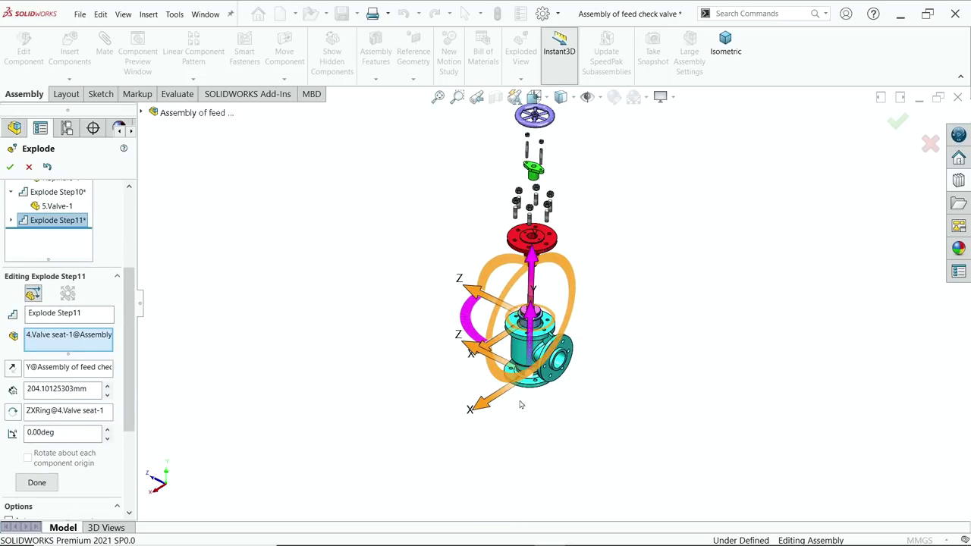
pyautogui.scroll(5, 553, 242)
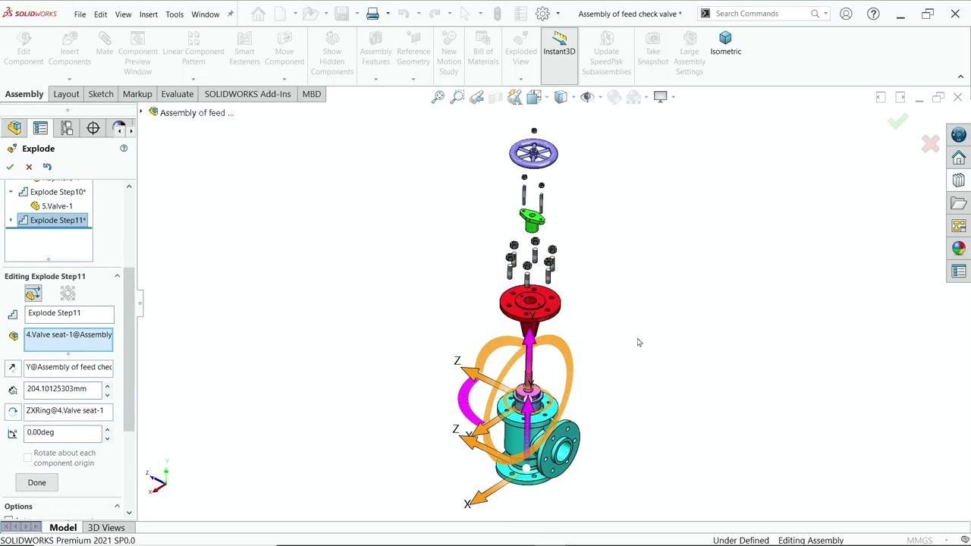
pyautogui.moveTo(639, 342)
pyautogui.mouseDown(button='middle')
pyautogui.moveTo(634, 318)
pyautogui.moveTo(637, 349)
pyautogui.mouseUp(button='middle')
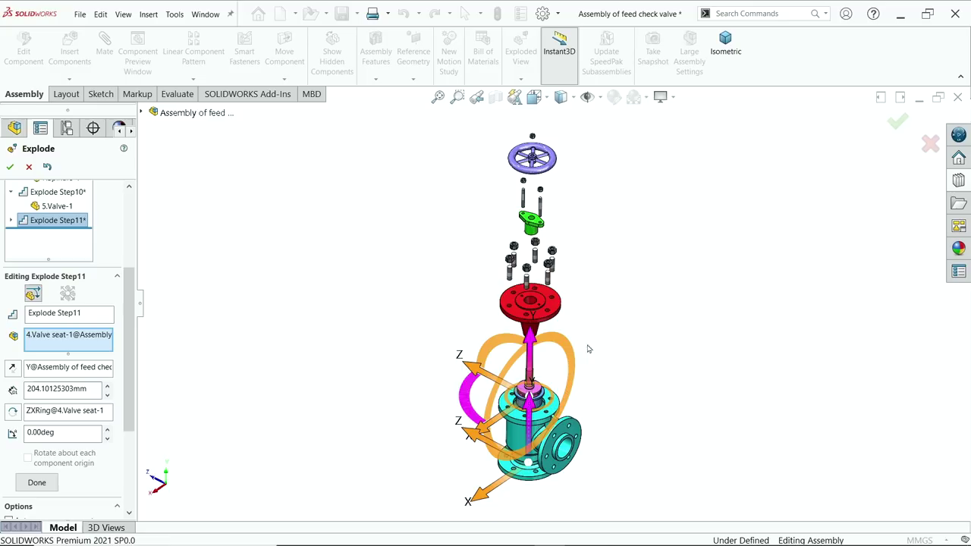
pyautogui.click(37, 482)
pyautogui.scroll(-2, 606, 295)
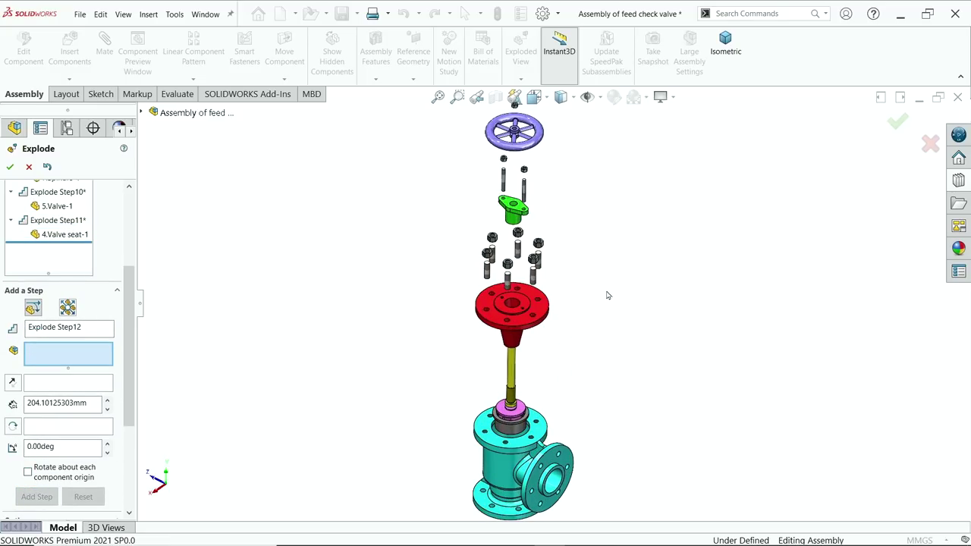
# - Accept the exploded view, collapse the assembly, and play the explode animation
pyautogui.click(11, 168)
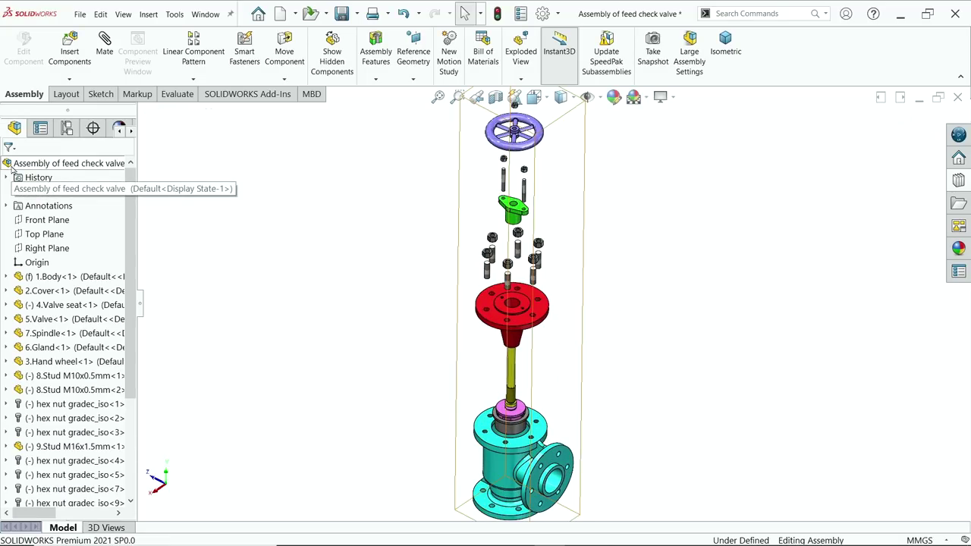
pyautogui.rightClick(64, 168)
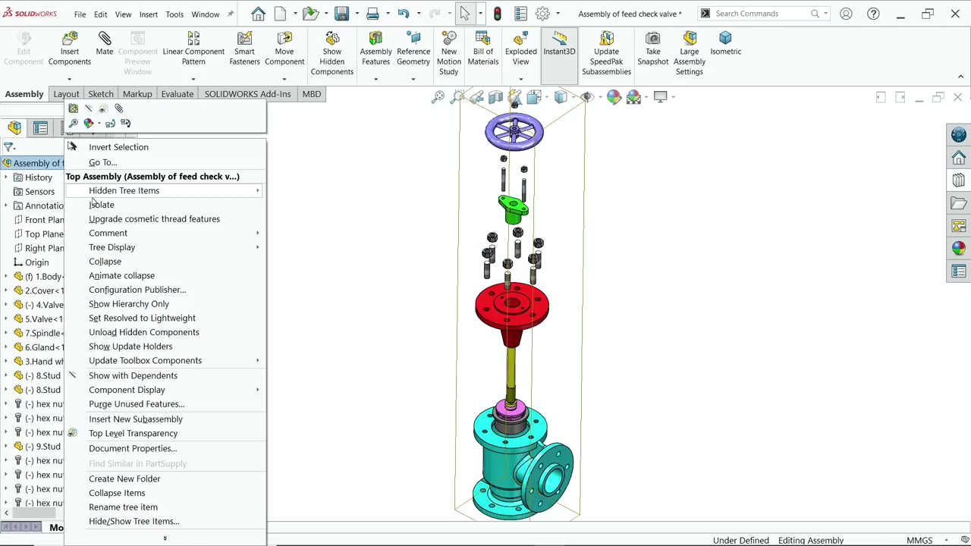
pyautogui.click(111, 264)
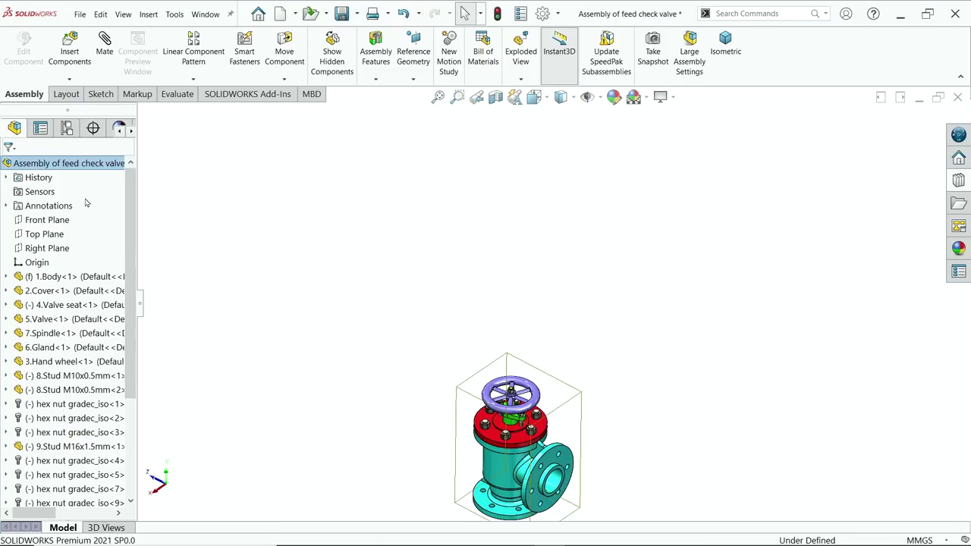
pyautogui.rightClick(65, 162)
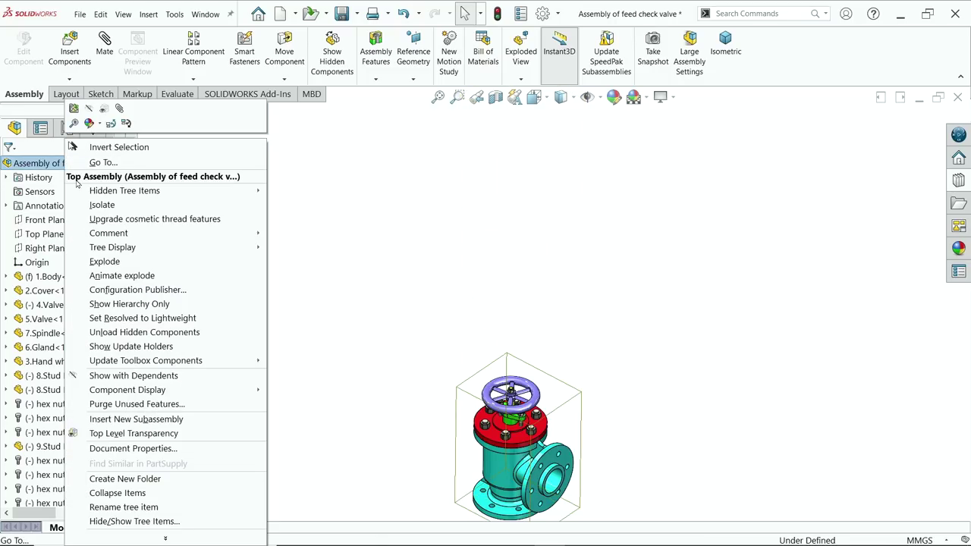
pyautogui.click(118, 277)
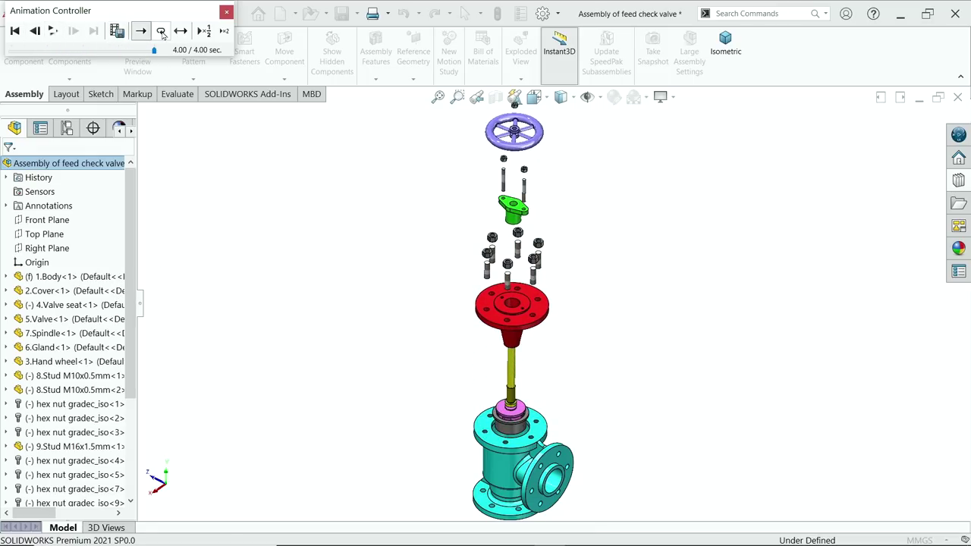
# - Replay the explode in Loop then Reciprocate mode, ending fully exploded
pyautogui.click(53, 31)
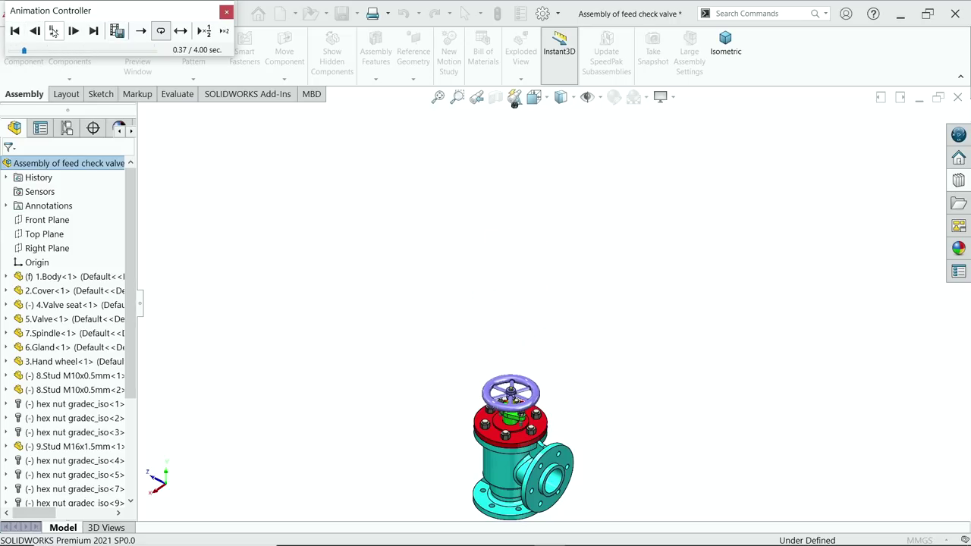
pyautogui.click(164, 37)
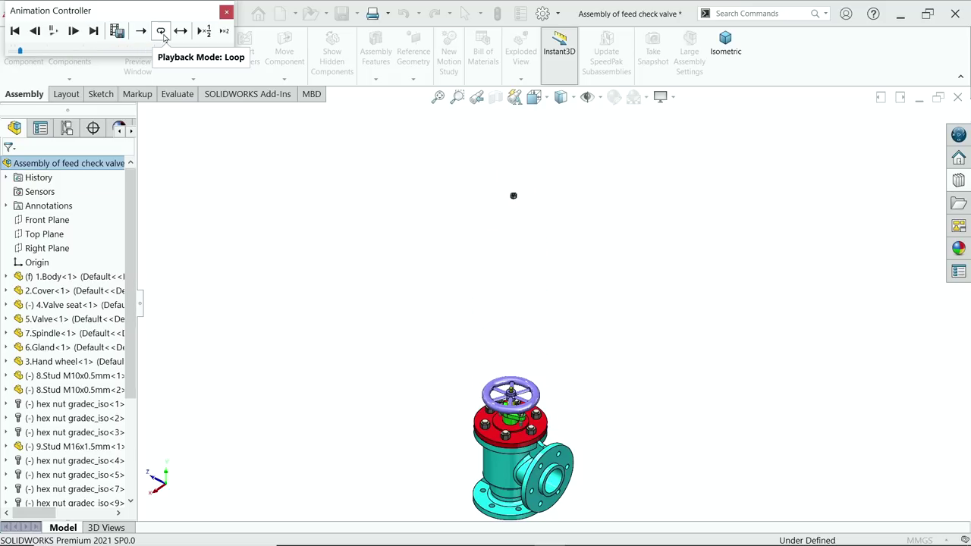
pyautogui.click(181, 35)
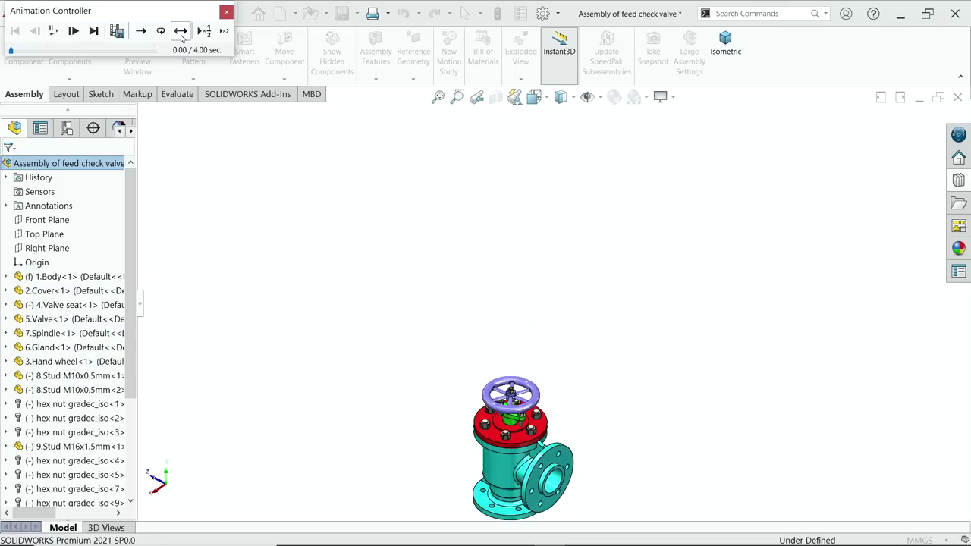
pyautogui.click(227, 12)
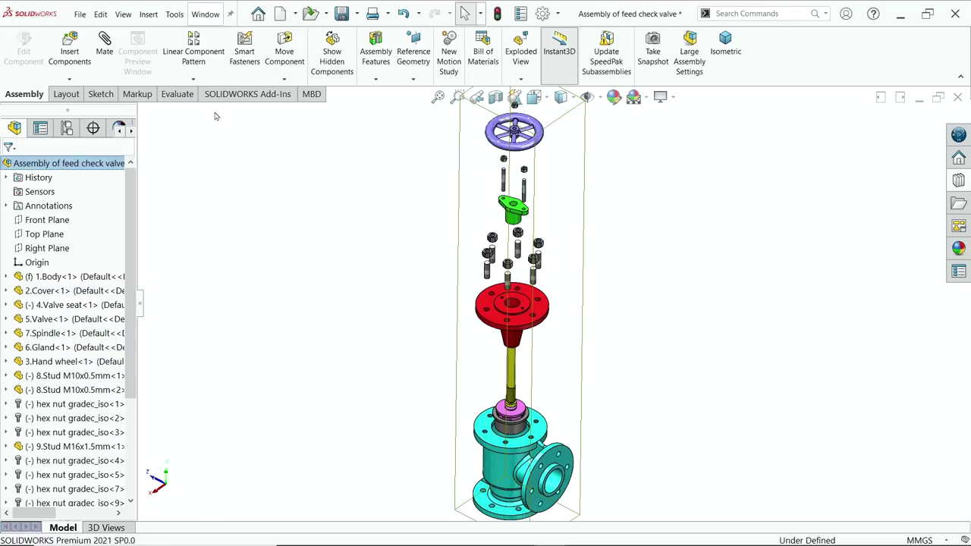
# - Collapse the exploded feed check valve and save the assembly
pyautogui.rightClick(112, 163)
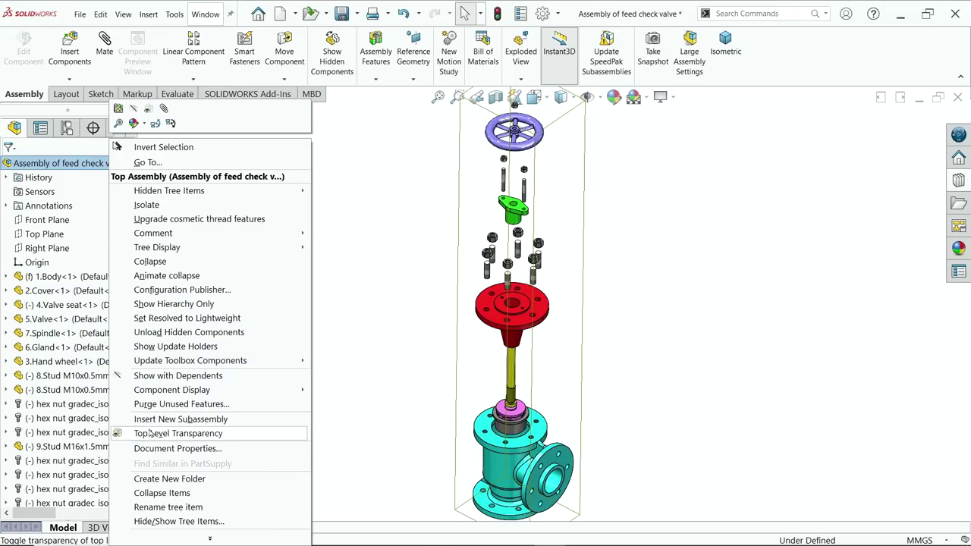
pyautogui.click(155, 267)
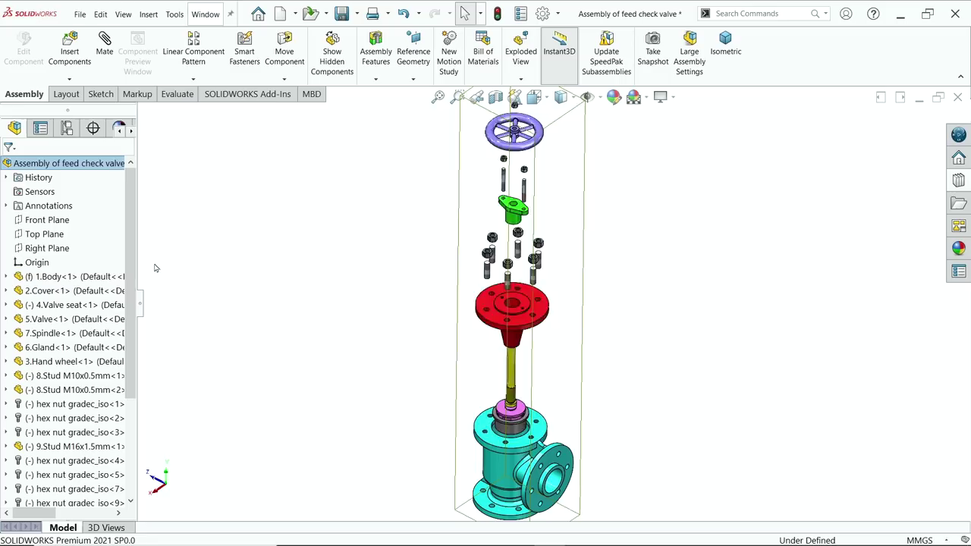
pyautogui.click(340, 14)
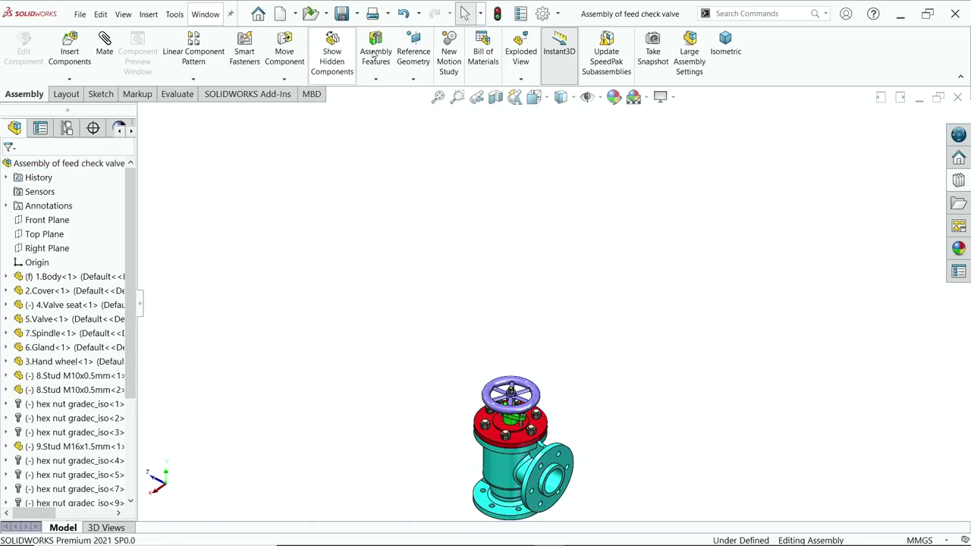
# - Turn on the MotionManager toolbar and switch to the Motion Study 1 timeline
pyautogui.rightClick(808, 61)
pyautogui.moveTo(825, 116)
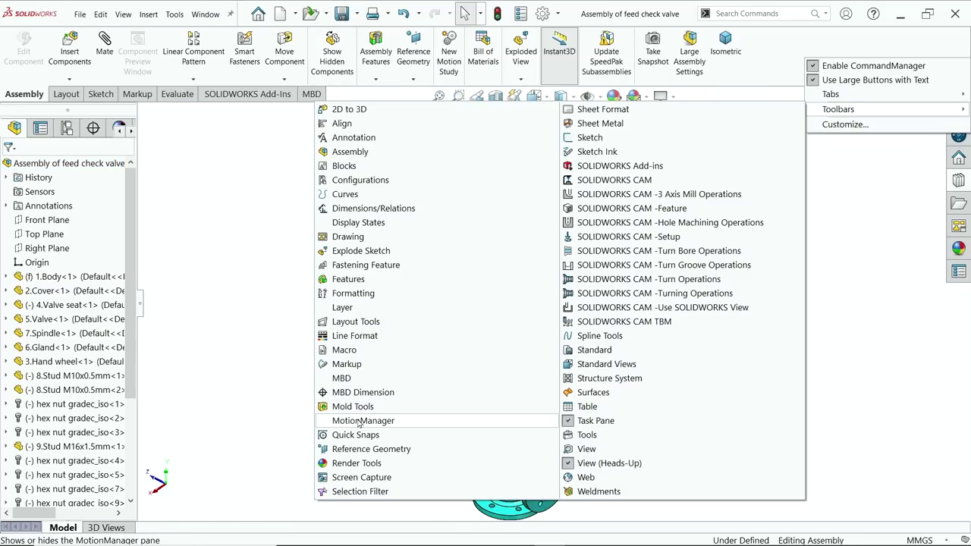
pyautogui.click(334, 423)
pyautogui.click(172, 527)
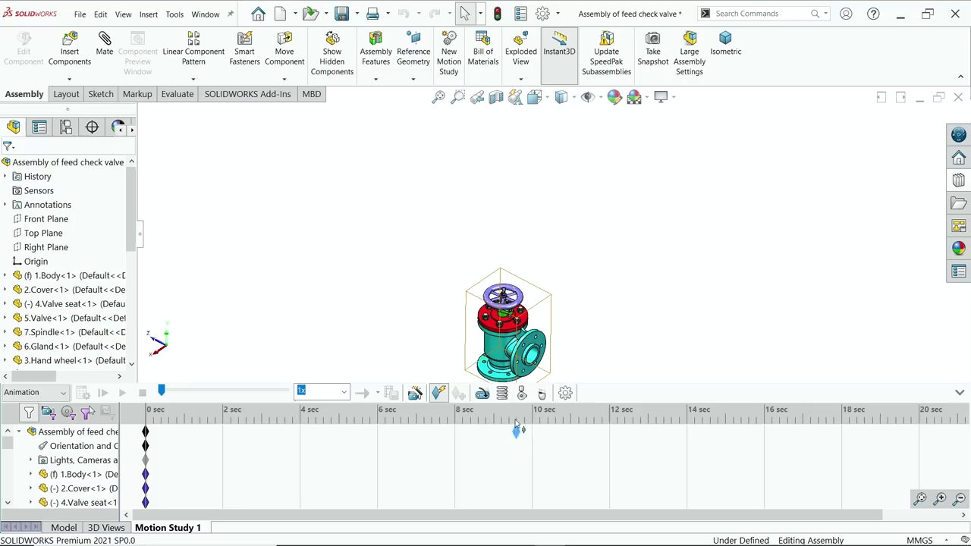
# - Add an 11-second explode animation with the Animation Wizard
pyautogui.click(414, 394)
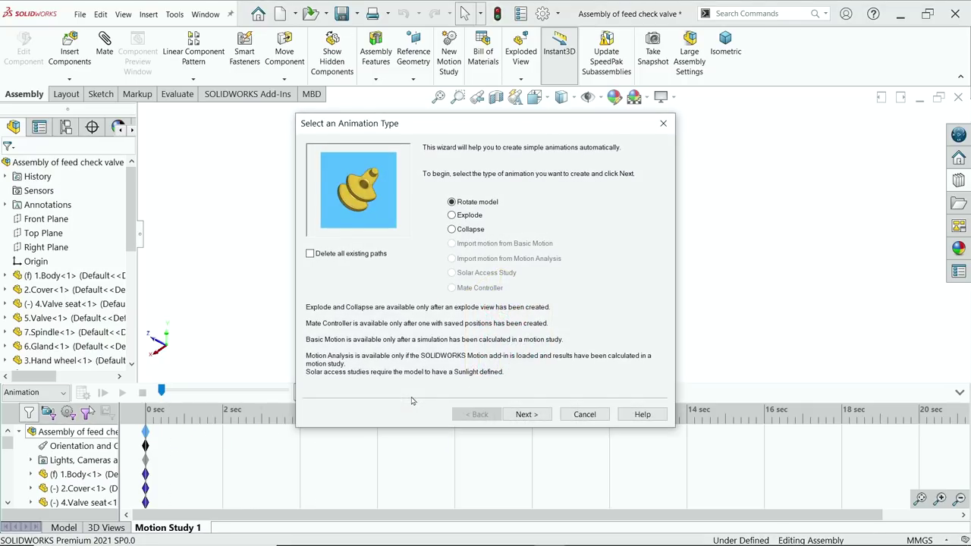
pyautogui.click(452, 216)
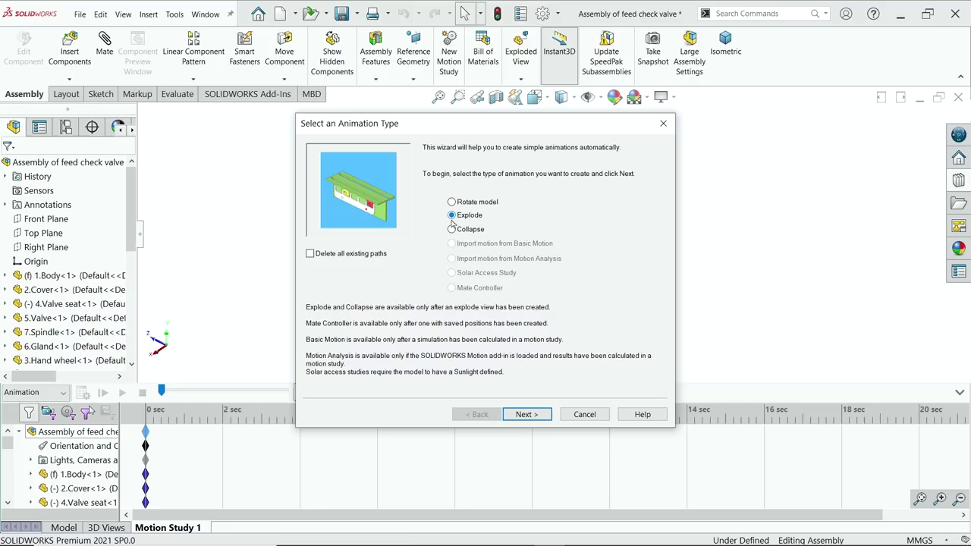
pyautogui.click(513, 417)
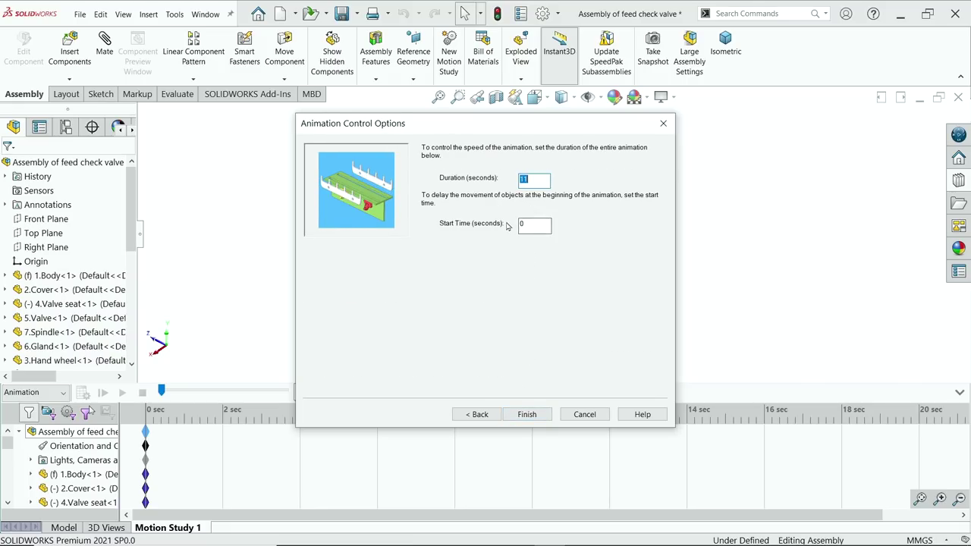
pyautogui.click(521, 415)
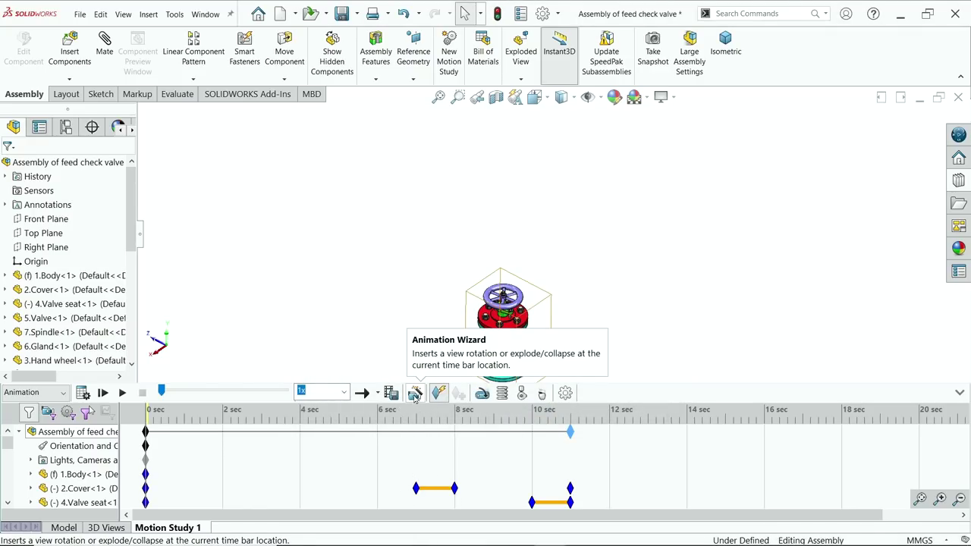
# - Add an 11-second collapse animation starting at 11 seconds
pyautogui.click(415, 395)
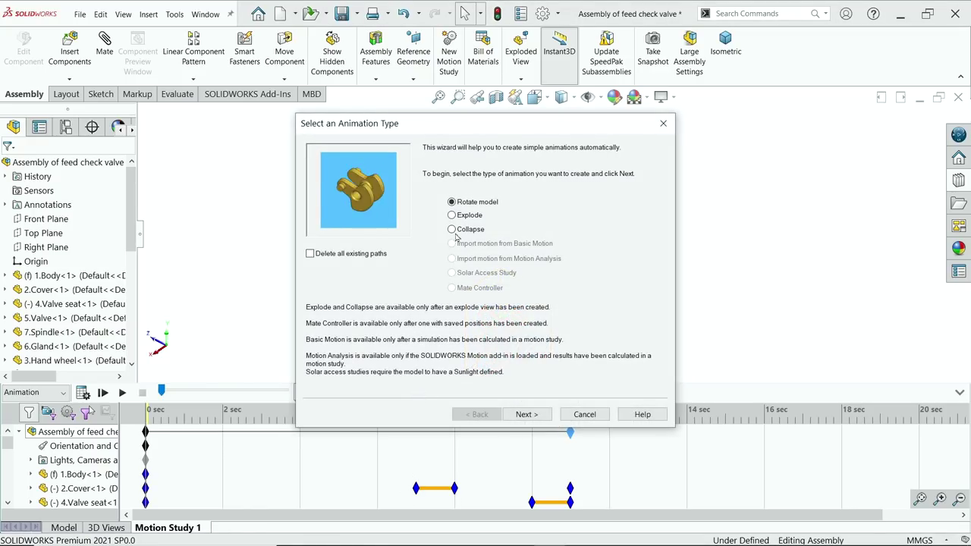
pyautogui.click(521, 414)
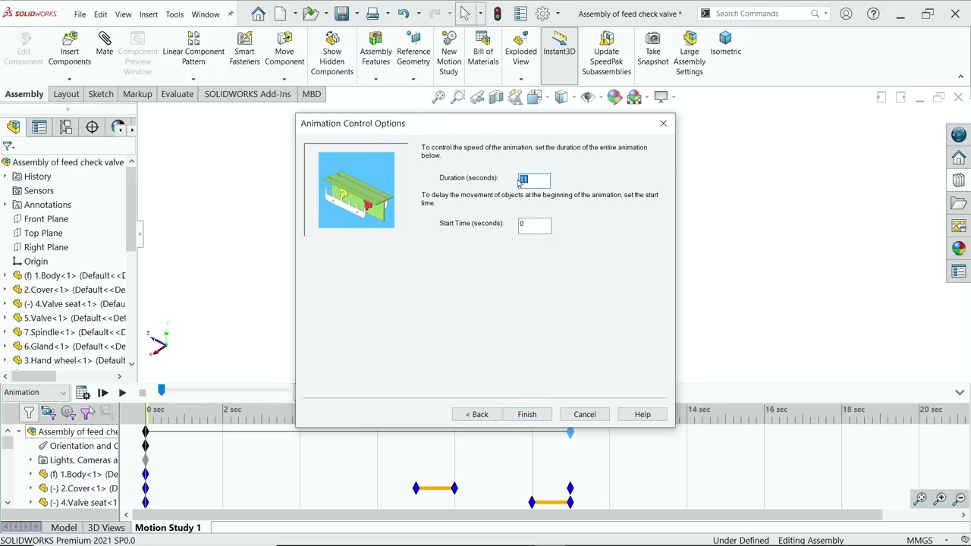
pyautogui.write('11')
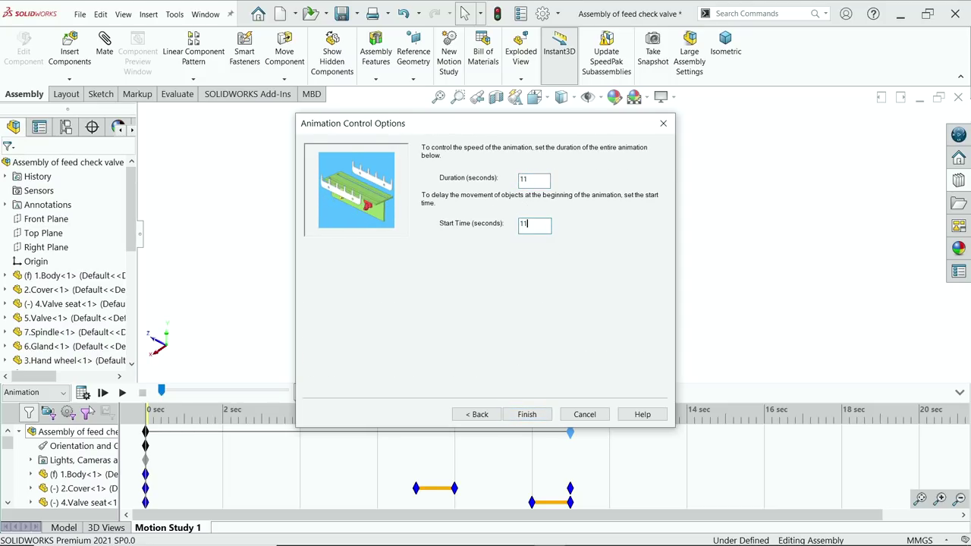
pyautogui.click(527, 414)
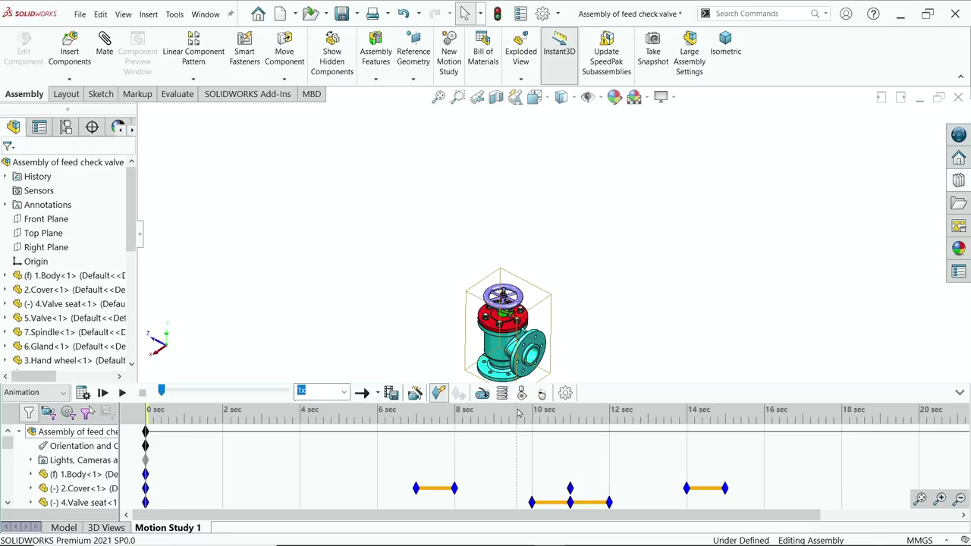
pyautogui.click(565, 392)
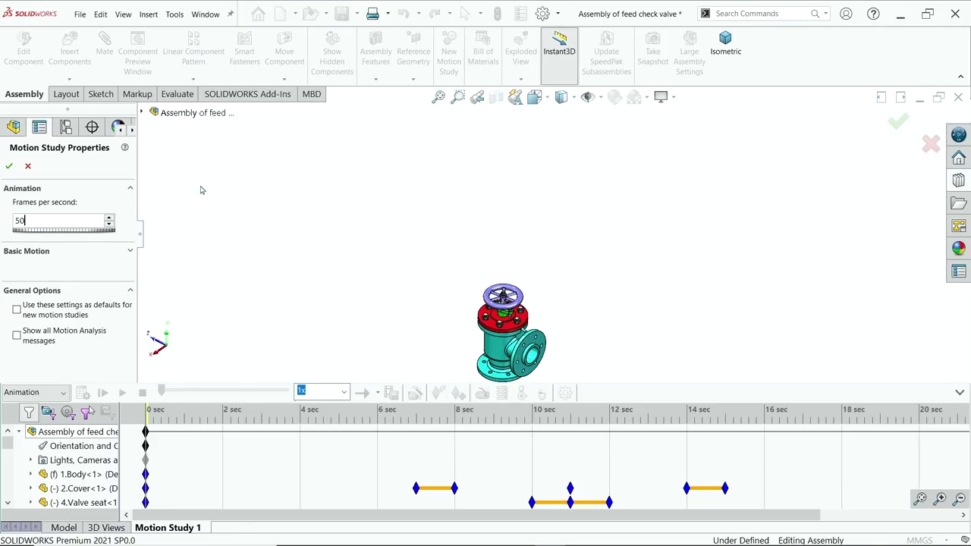
# - Apply 50 frames per second, calculate the animation through 22 sec, and minimise the timeline
pyautogui.click(10, 168)
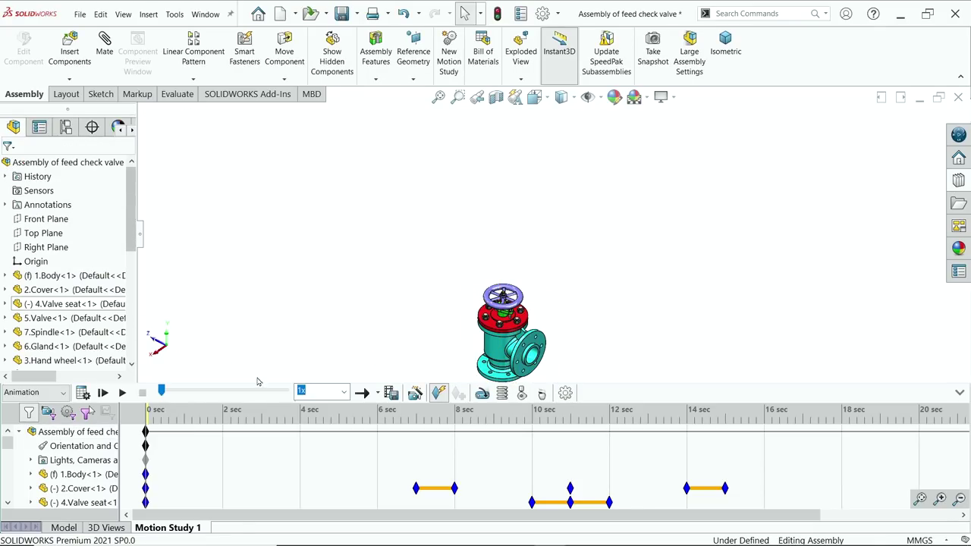
pyautogui.click(82, 392)
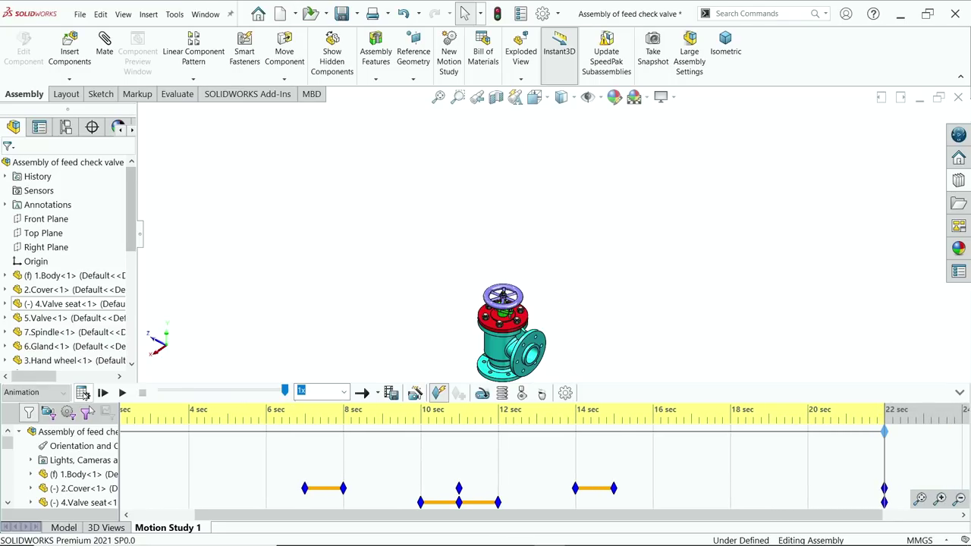
pyautogui.click(959, 394)
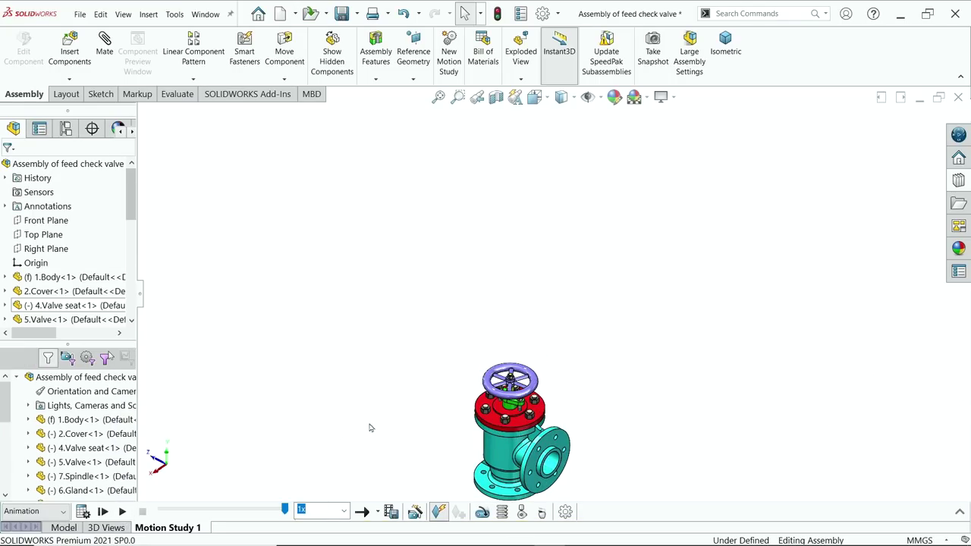
pyautogui.scroll(-5, 536, 492)
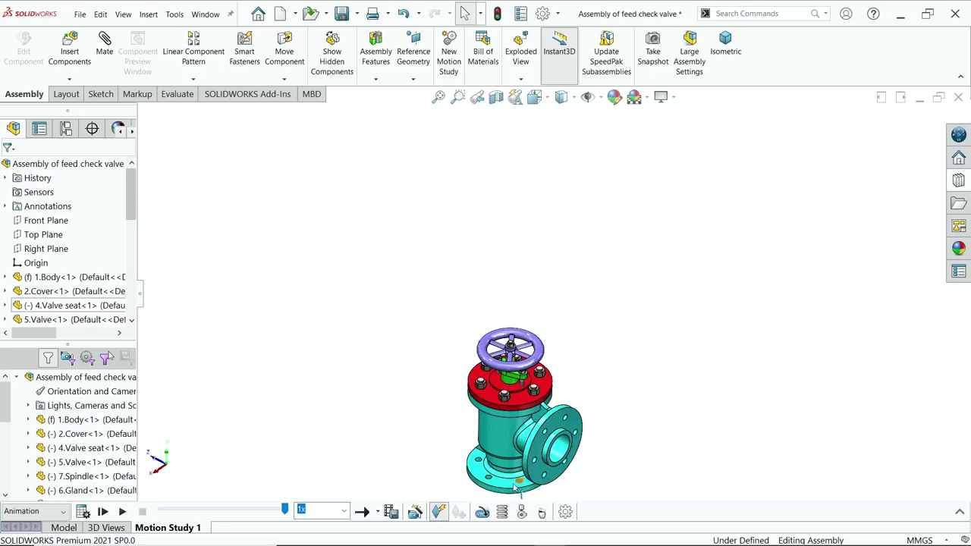
pyautogui.scroll(-1, 568, 377)
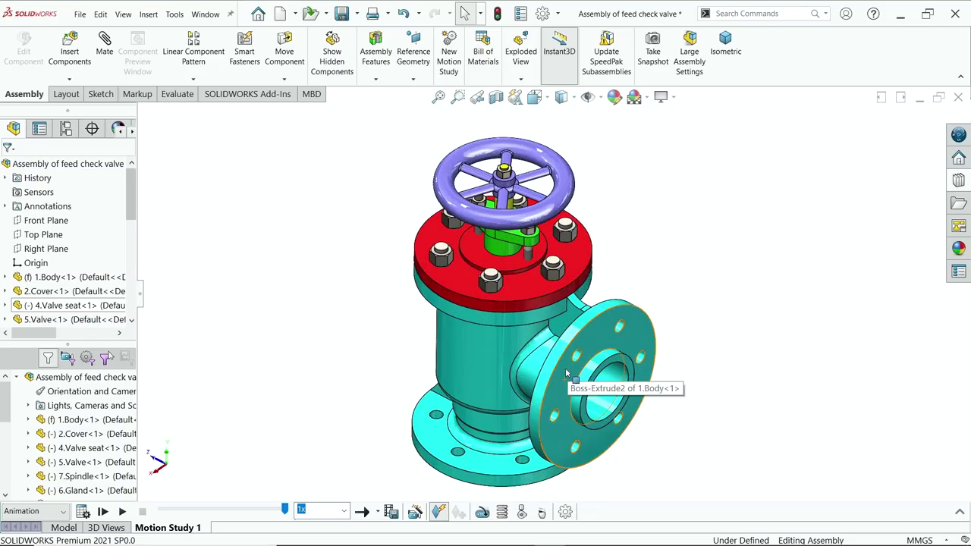